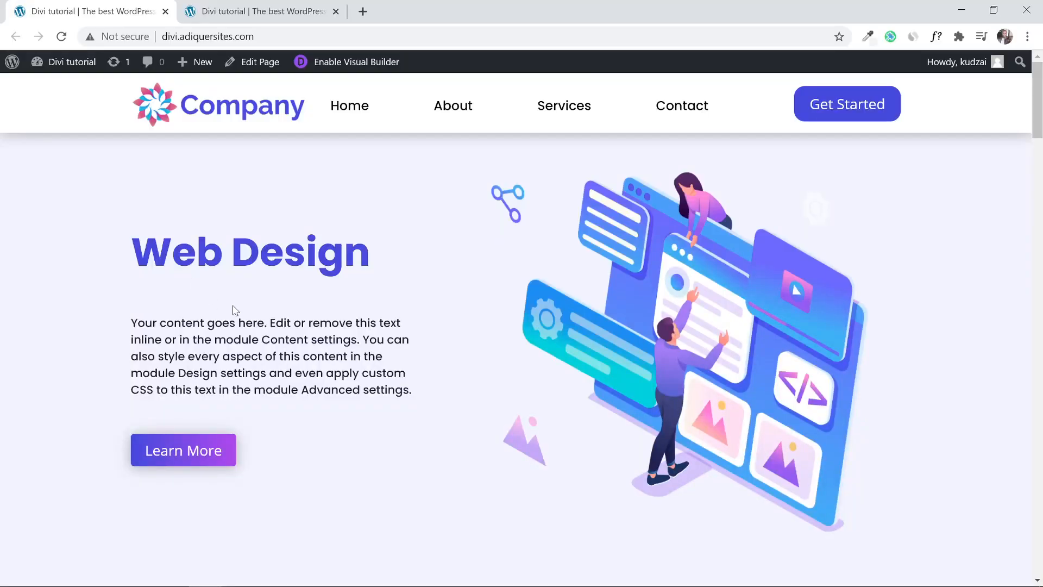
In the Visual Builder, retype the end of the homepage heading so it reads 'Web Design'.
{"action": "left_click", "coordinate": [257, 6]}
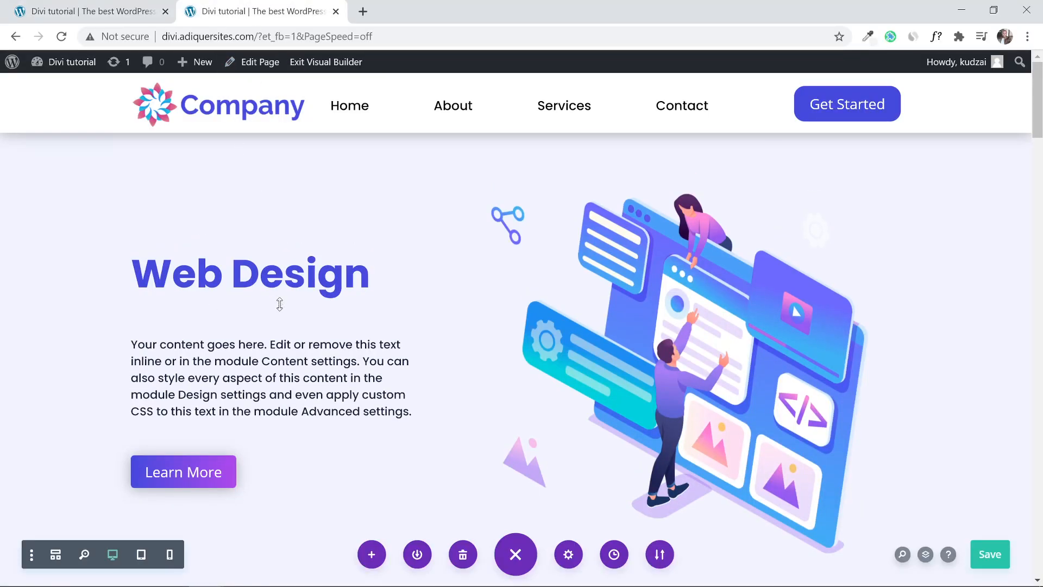
{"action": "left_click", "coordinate": [371, 275]}
{"action": "key", "text": "BackSpace"}
{"action": "key", "text": "BackSpace"}
{"action": "key", "text": "BackSpace"}
{"action": "key", "text": "BackSpace"}
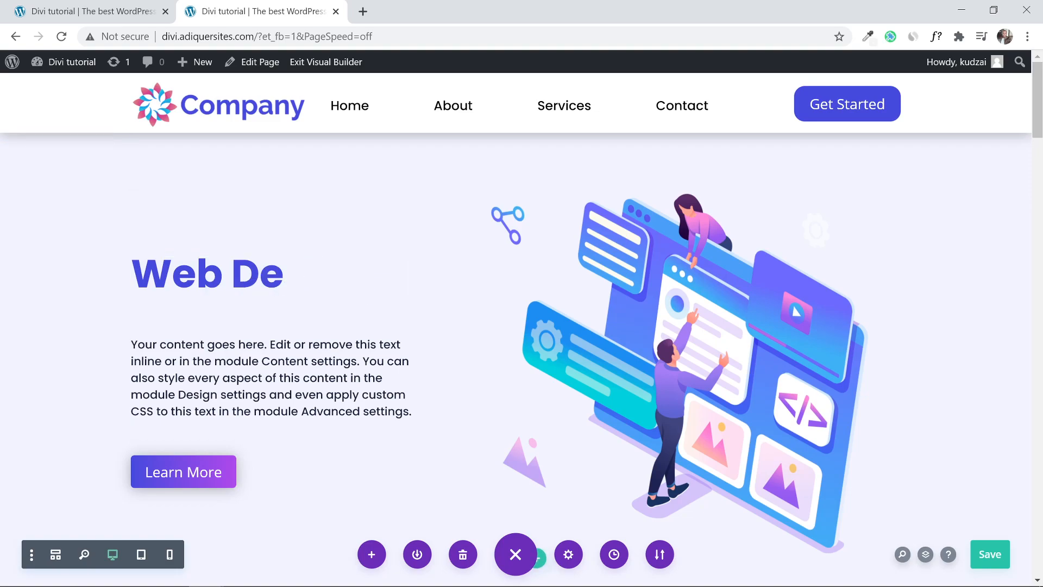
{"action": "type", "text": "si"}
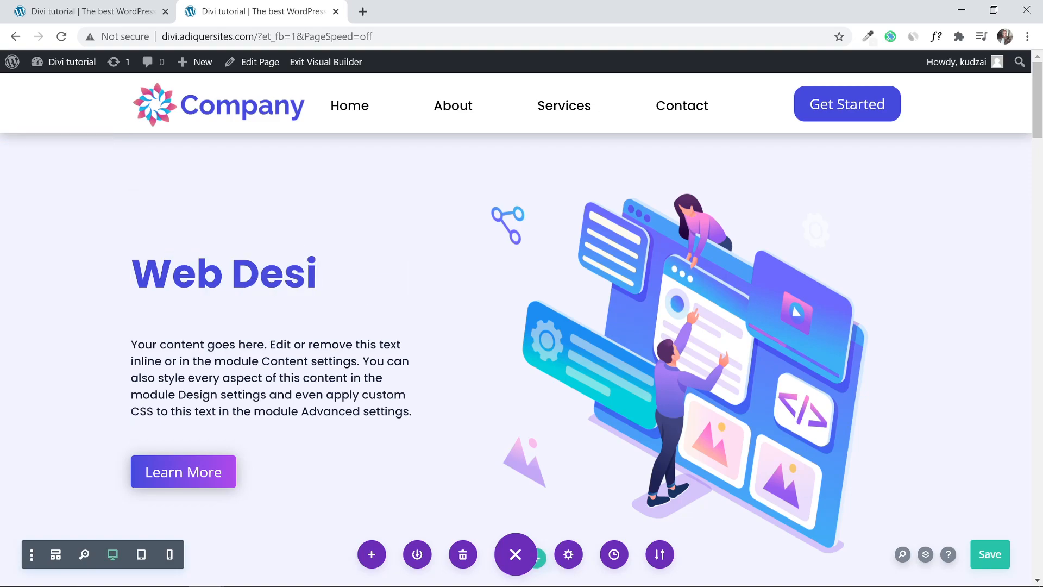
{"action": "type", "text": "gn"}
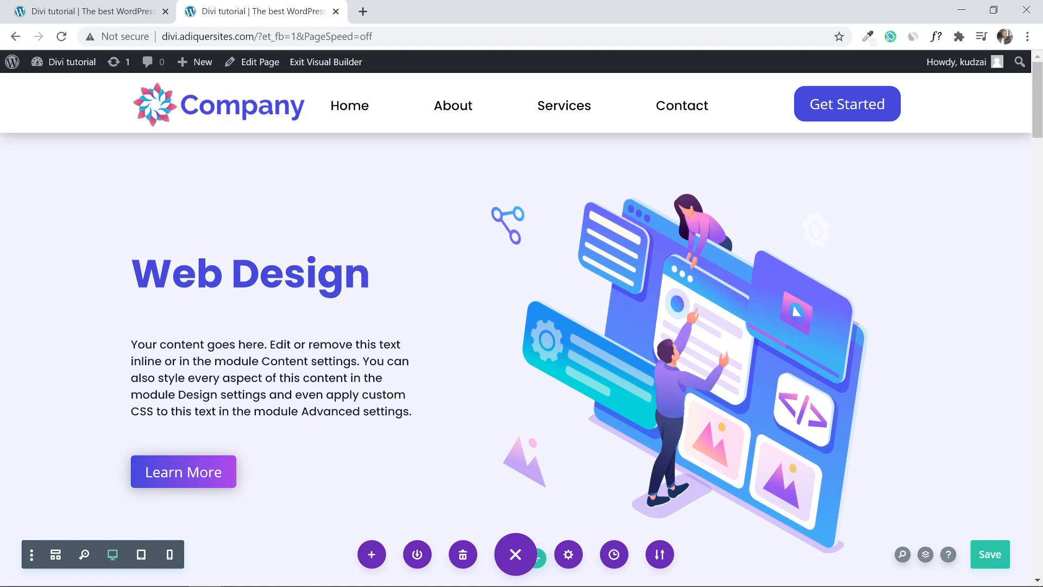
Drag the hero image to a slightly new position on the homepage.
{"action": "scroll", "coordinate": [627, 259], "scroll_direction": "down", "scroll_amount": 4}
{"action": "scroll", "coordinate": [684, 245], "scroll_direction": "up", "scroll_amount": 2}
{"action": "scroll", "coordinate": [685, 245], "scroll_direction": "up", "scroll_amount": 1}
{"action": "mouse_move", "coordinate": [701, 259]}
{"action": "left_mouse_down"}
{"action": "mouse_move", "coordinate": [698, 307]}
{"action": "mouse_move", "coordinate": [675, 336]}
{"action": "mouse_move", "coordinate": [693, 250]}
{"action": "left_mouse_up"}
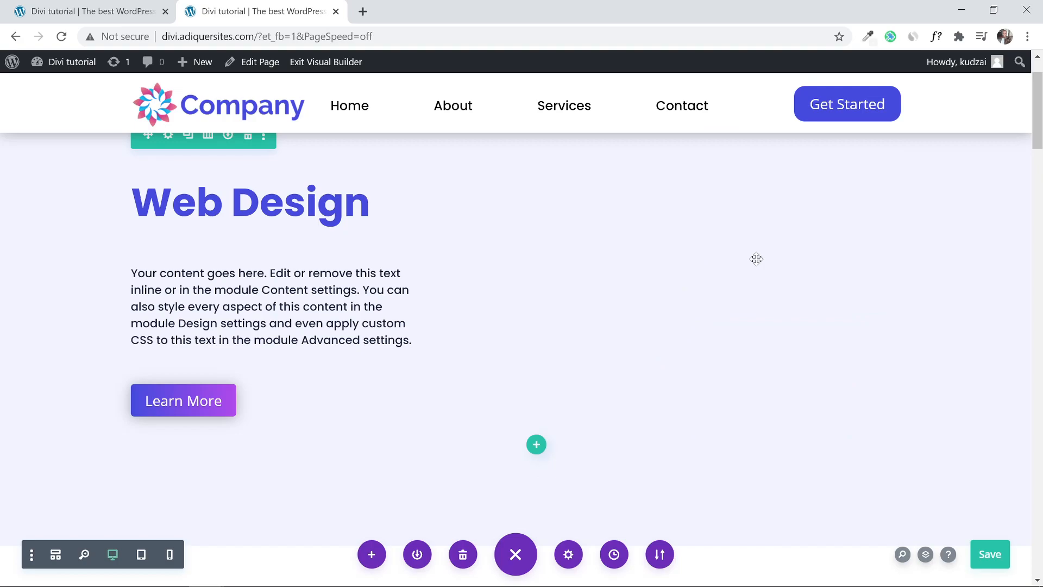
{"action": "scroll", "coordinate": [754, 269], "scroll_direction": "down", "scroll_amount": 9}
{"action": "scroll", "coordinate": [744, 260], "scroll_direction": "up", "scroll_amount": 5}
{"action": "scroll", "coordinate": [744, 260], "scroll_direction": "down", "scroll_amount": 5}
{"action": "left_click_drag", "start_coordinate": [1038, 213], "coordinate": [1039, 293]}
Move Quality Guaranteed into the first Why Choose Us card and Good Communication into the middle card.
{"action": "left_click_drag", "start_coordinate": [464, 231], "coordinate": [225, 238]}
{"action": "left_click_drag", "start_coordinate": [197, 457], "coordinate": [524, 189]}
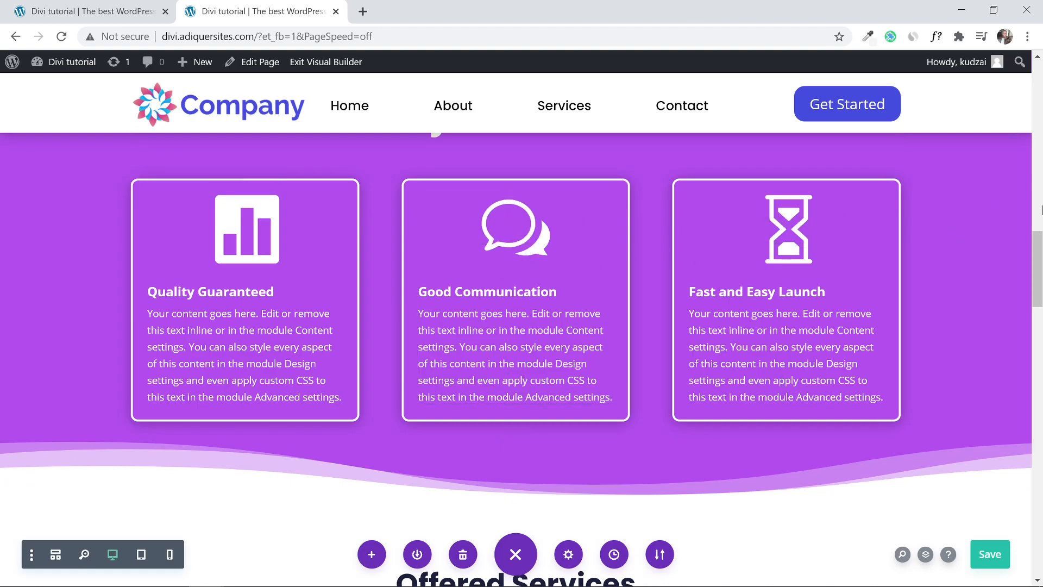
{"action": "left_click_drag", "start_coordinate": [1038, 278], "coordinate": [1040, 399]}
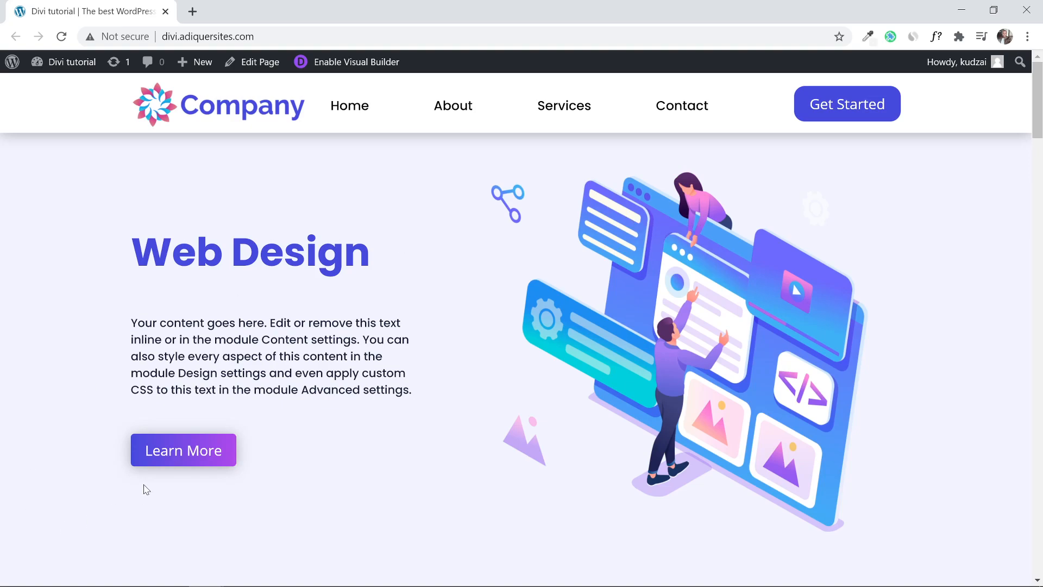
{"action": "left_click", "coordinate": [170, 460]}
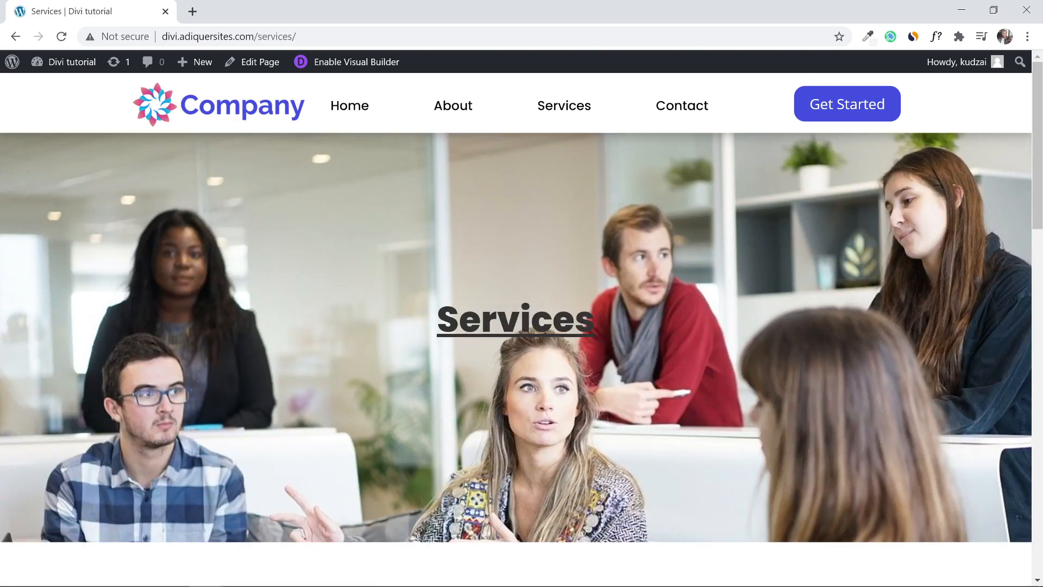
{"action": "left_click_drag", "start_coordinate": [1038, 139], "coordinate": [1041, 408]}
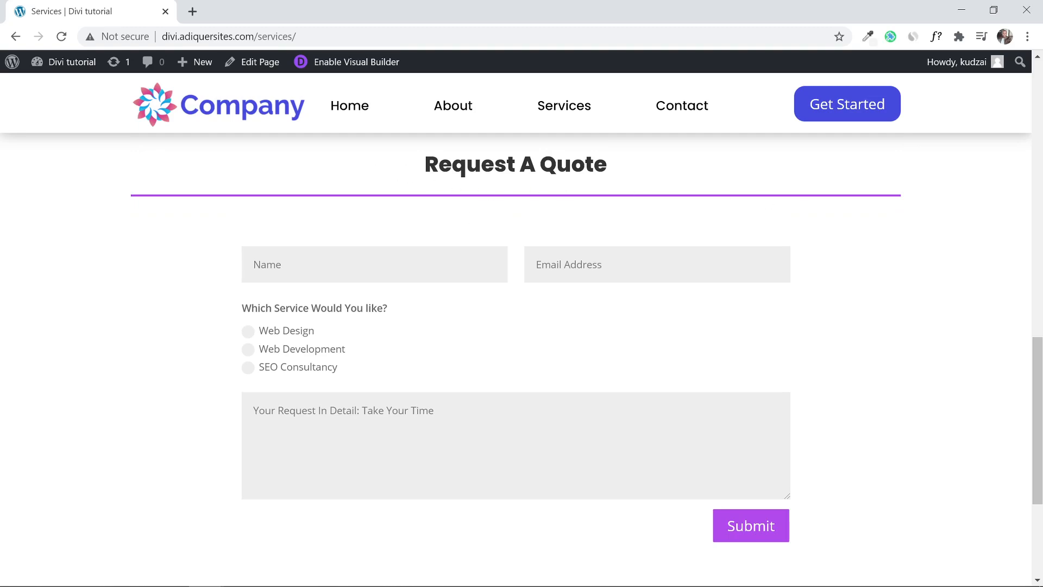
{"action": "scroll", "coordinate": [522, 326], "scroll_direction": "up", "scroll_amount": 15}
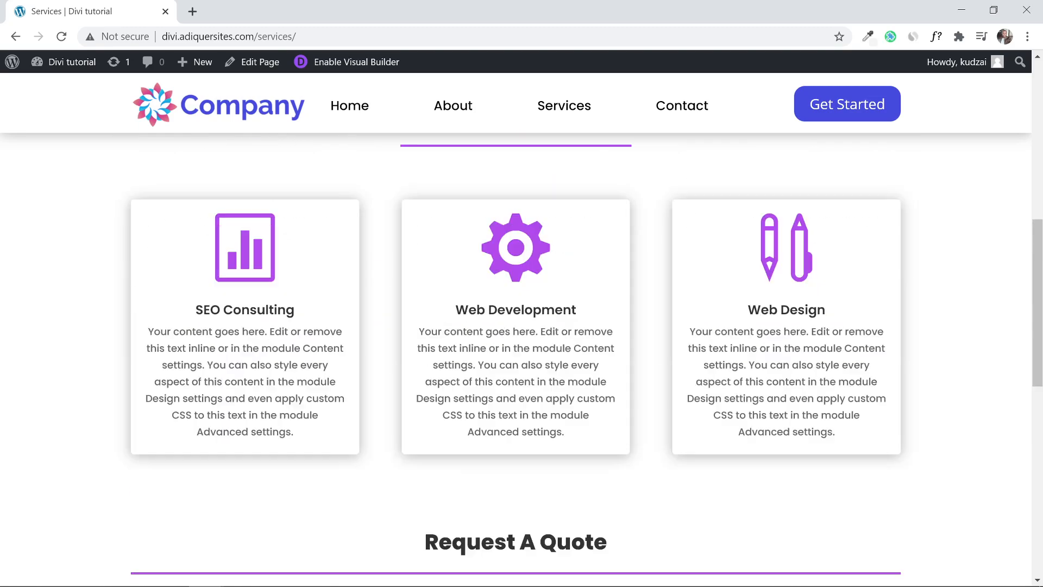
{"action": "left_click", "coordinate": [356, 105]}
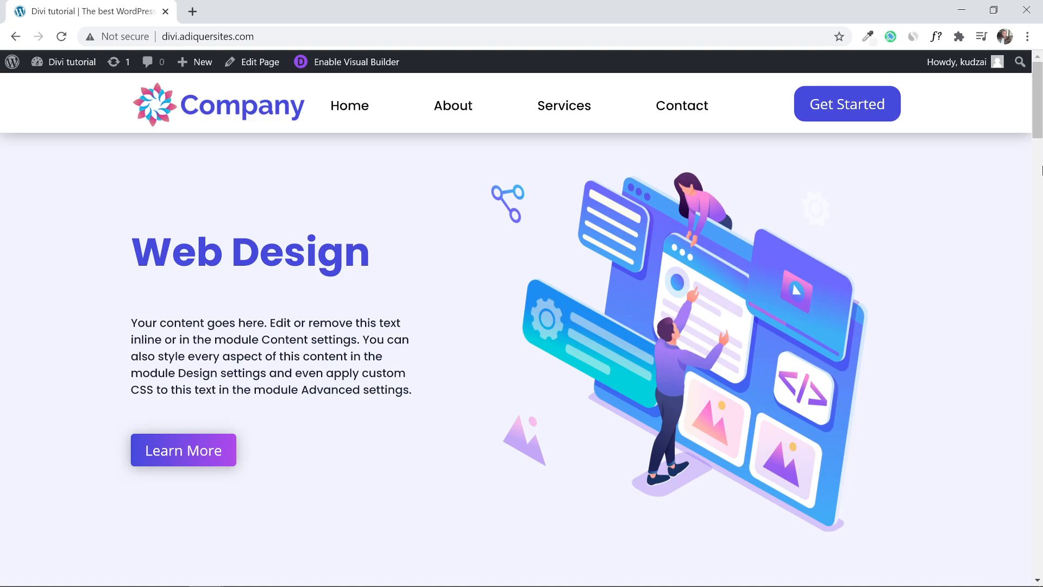
{"action": "left_click_drag", "start_coordinate": [1037, 131], "coordinate": [1040, 208]}
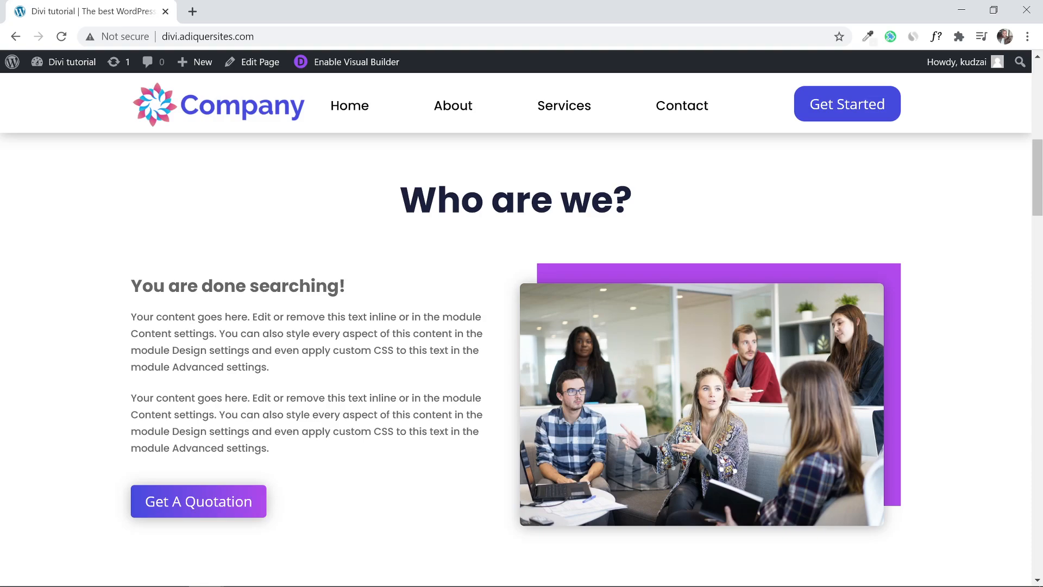
{"action": "left_click", "coordinate": [183, 511]}
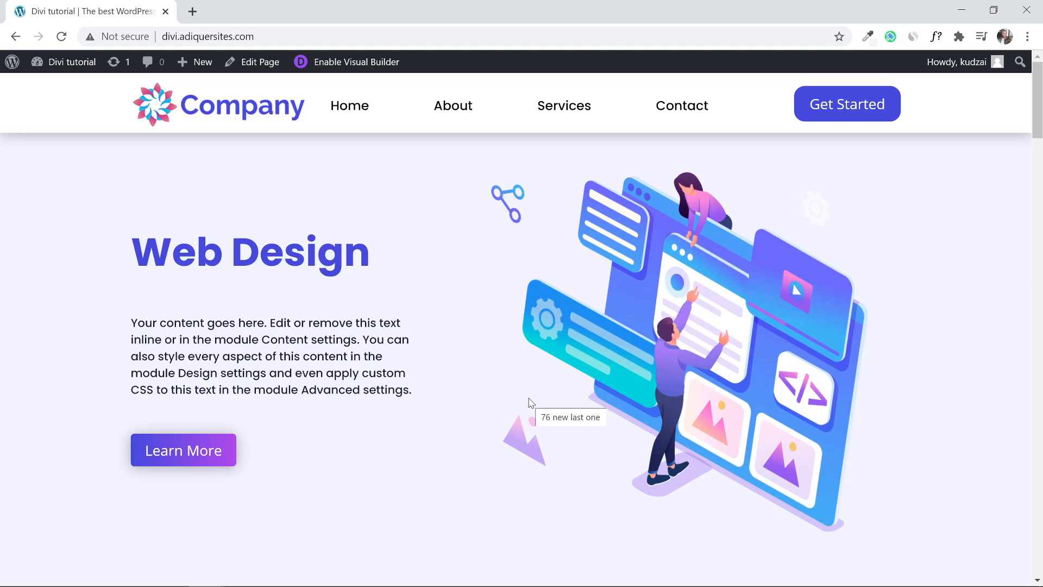
{"action": "left_click_drag", "start_coordinate": [1039, 128], "coordinate": [1041, 248]}
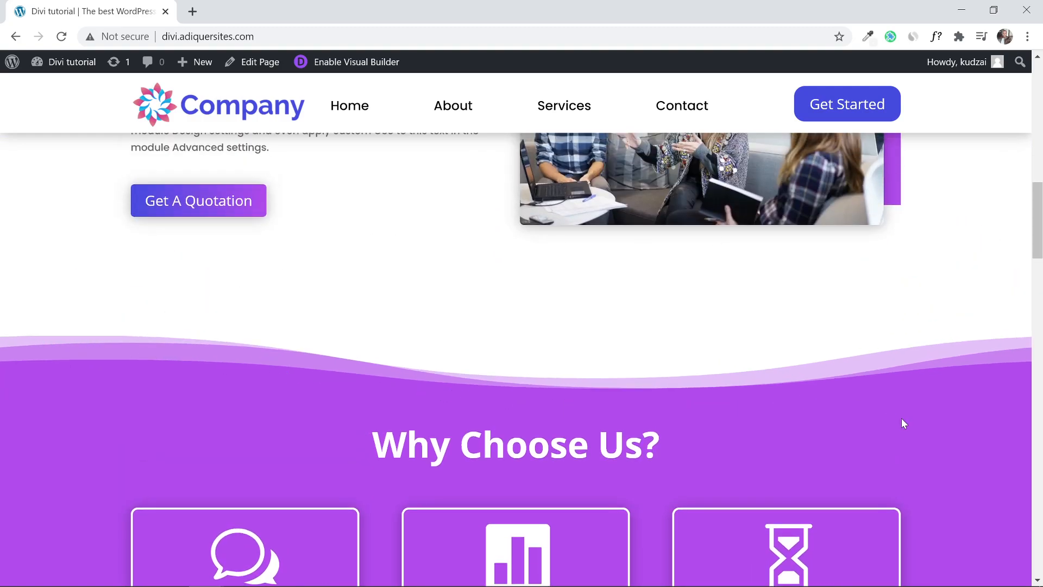
{"action": "left_click_drag", "start_coordinate": [1040, 206], "coordinate": [1040, 234]}
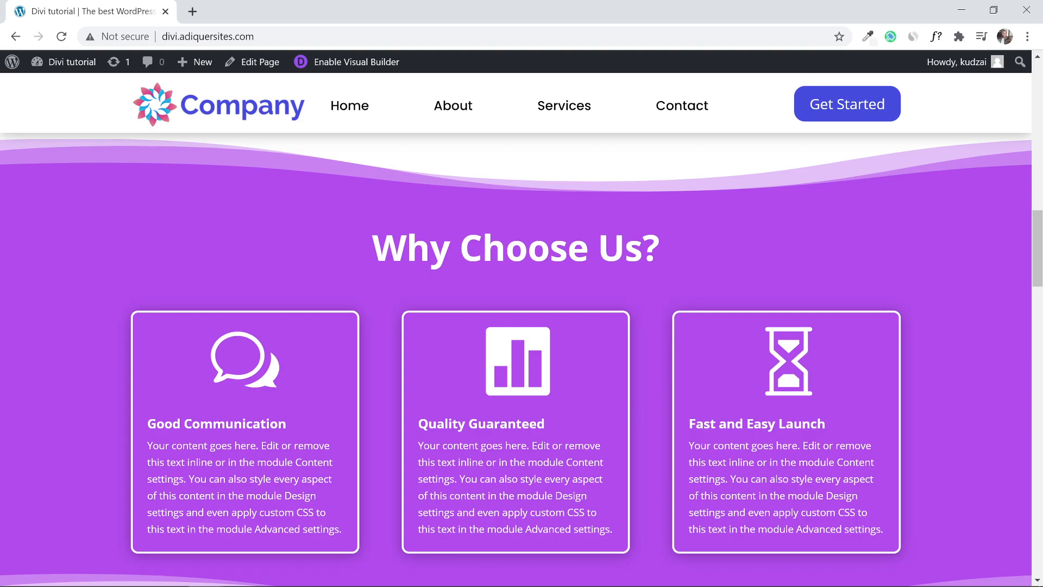
{"action": "left_click_drag", "start_coordinate": [1039, 258], "coordinate": [1041, 339]}
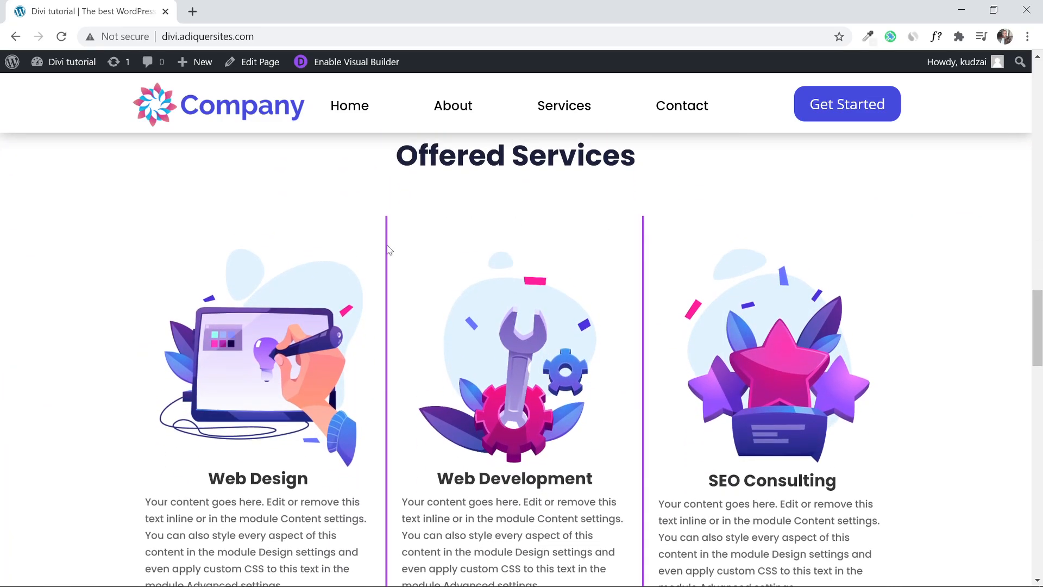
{"action": "scroll", "coordinate": [583, 363], "scroll_direction": "up", "scroll_amount": 3}
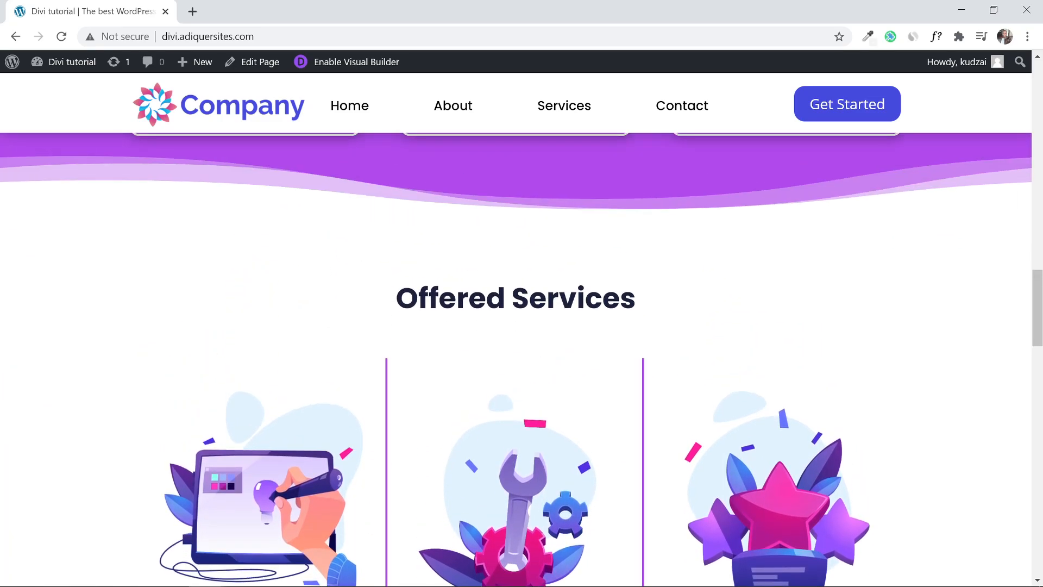
{"action": "scroll", "coordinate": [672, 291], "scroll_direction": "down", "scroll_amount": 1}
{"action": "left_click_drag", "start_coordinate": [1040, 302], "coordinate": [1041, 320]}
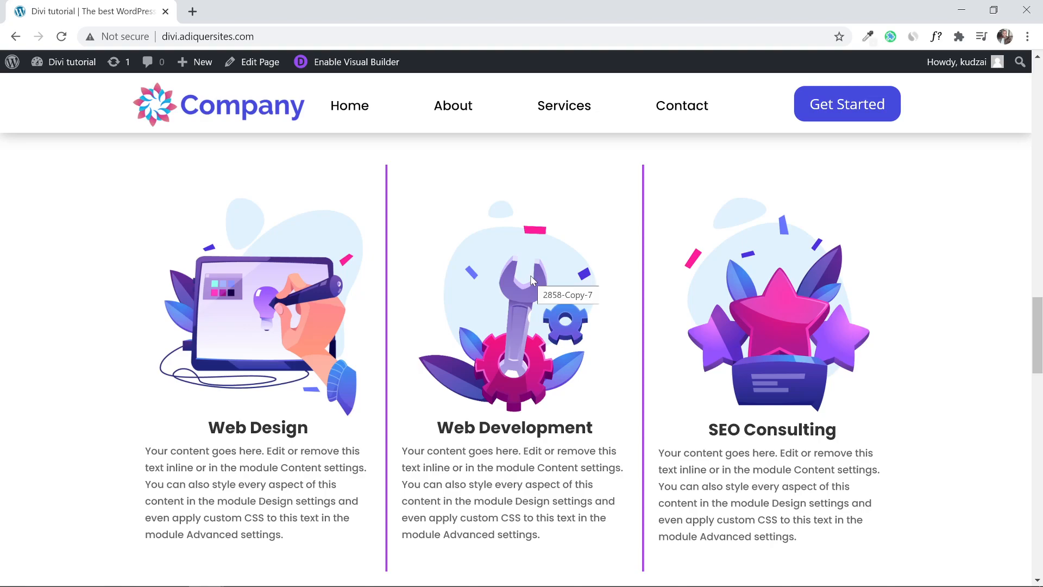
{"action": "left_click_drag", "start_coordinate": [1038, 346], "coordinate": [1040, 382]}
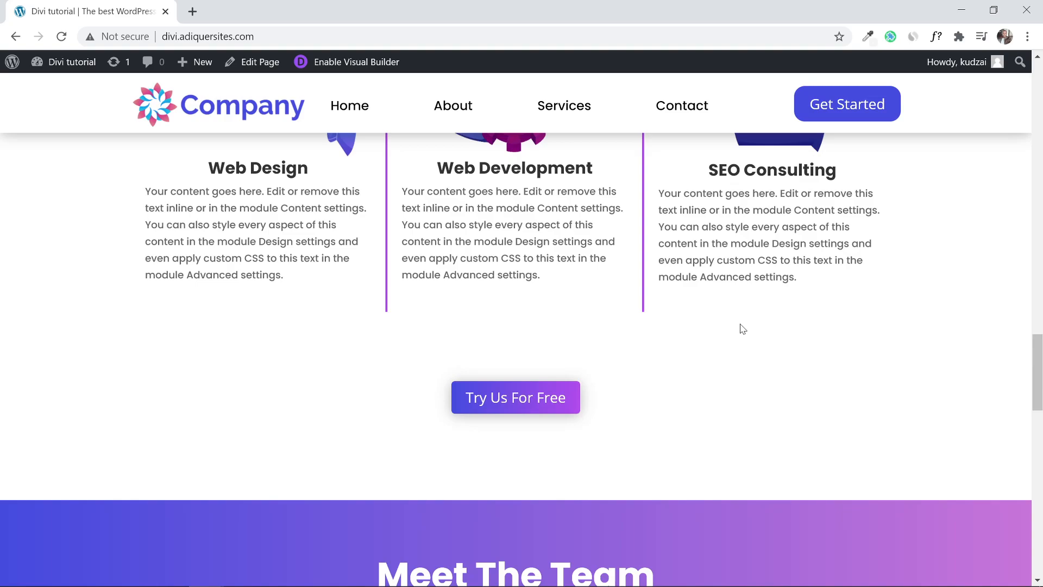
{"action": "left_click_drag", "start_coordinate": [1039, 358], "coordinate": [1041, 419]}
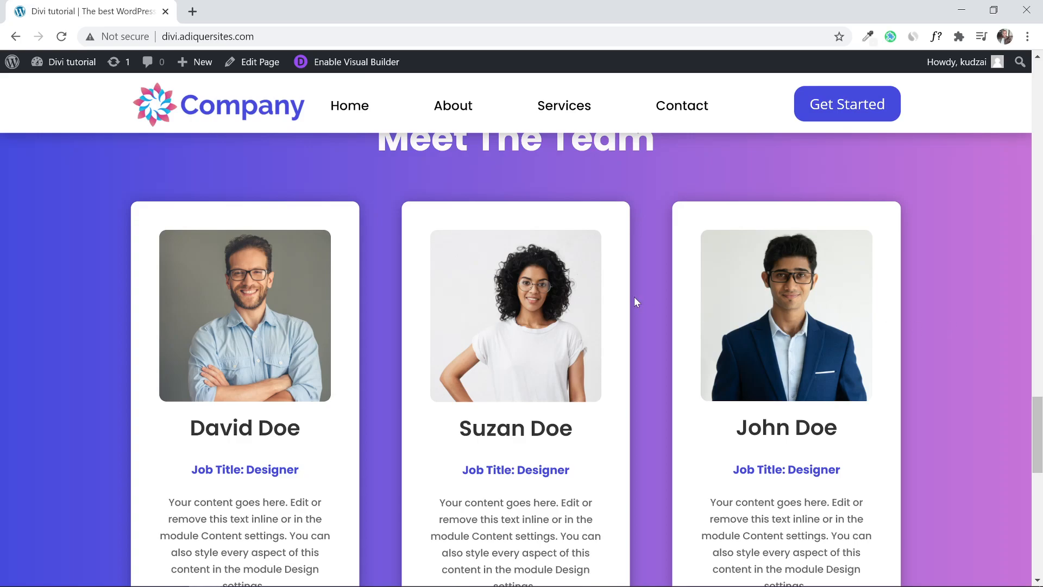
{"action": "scroll", "coordinate": [635, 297], "scroll_direction": "up", "scroll_amount": 1}
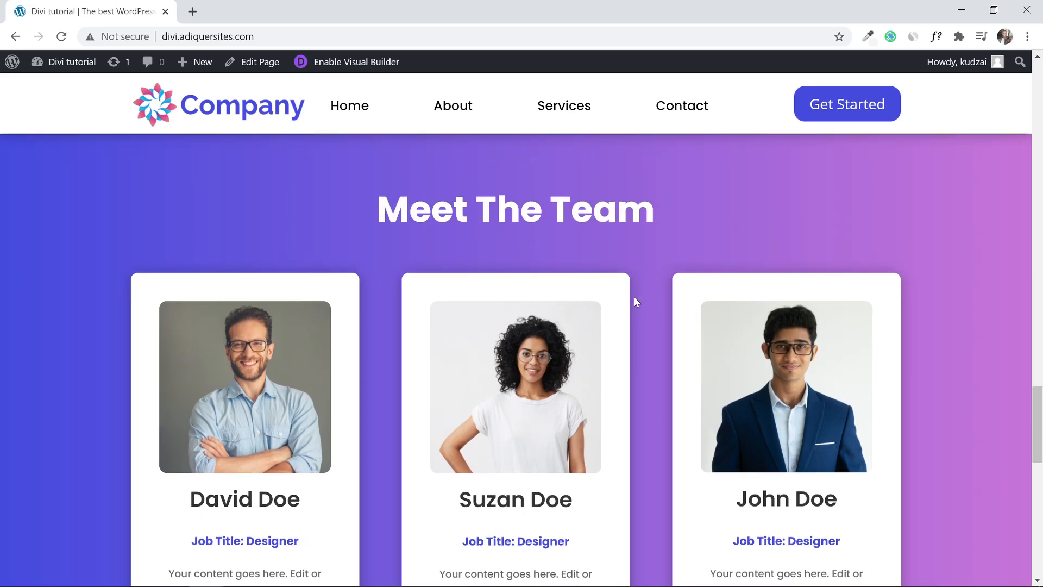
{"action": "scroll", "coordinate": [634, 296], "scroll_direction": "down", "scroll_amount": 8}
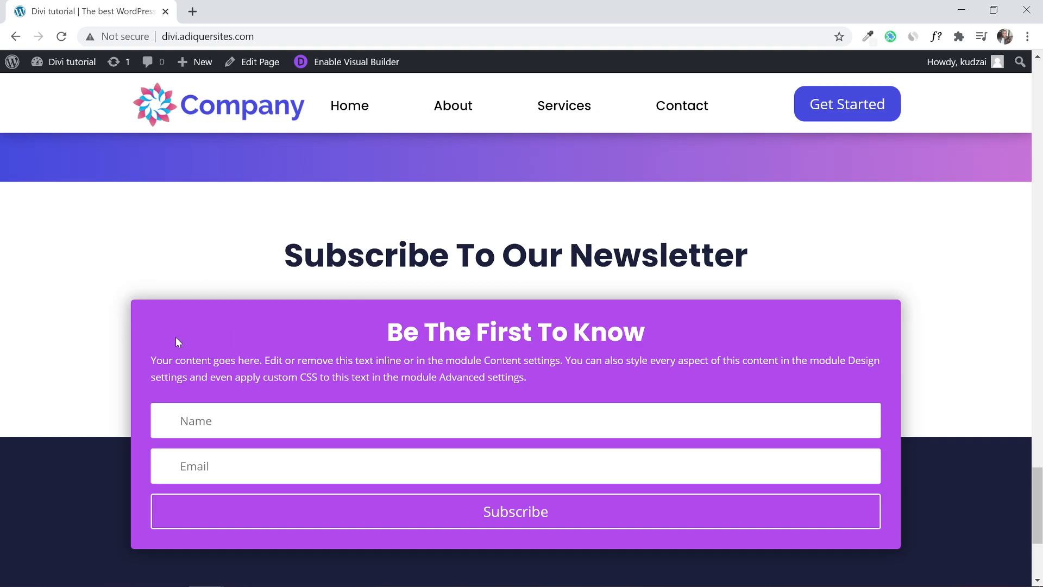
{"action": "scroll", "coordinate": [128, 239], "scroll_direction": "down", "scroll_amount": 4}
{"action": "scroll", "coordinate": [109, 435], "scroll_direction": "up", "scroll_amount": 7}
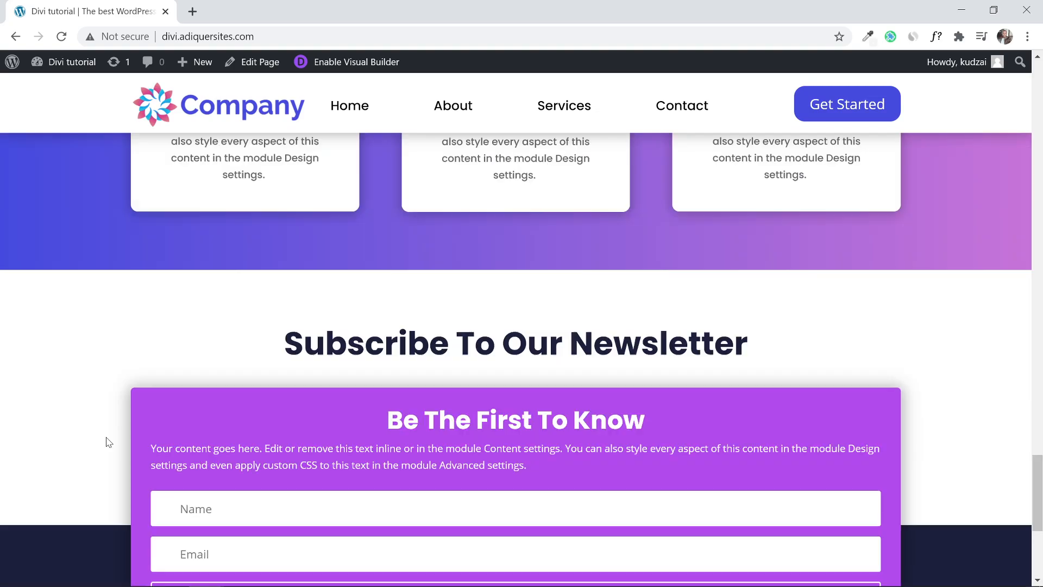
{"action": "scroll", "coordinate": [144, 374], "scroll_direction": "down", "scroll_amount": 2}
{"action": "scroll", "coordinate": [145, 378], "scroll_direction": "down", "scroll_amount": 2}
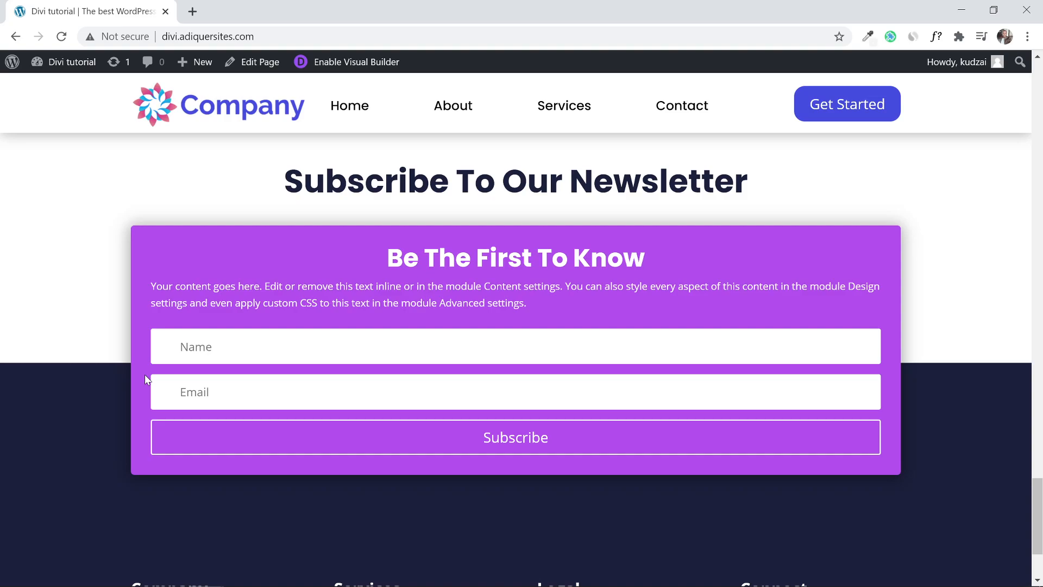
{"action": "left_click_drag", "start_coordinate": [1040, 521], "coordinate": [1041, 541]}
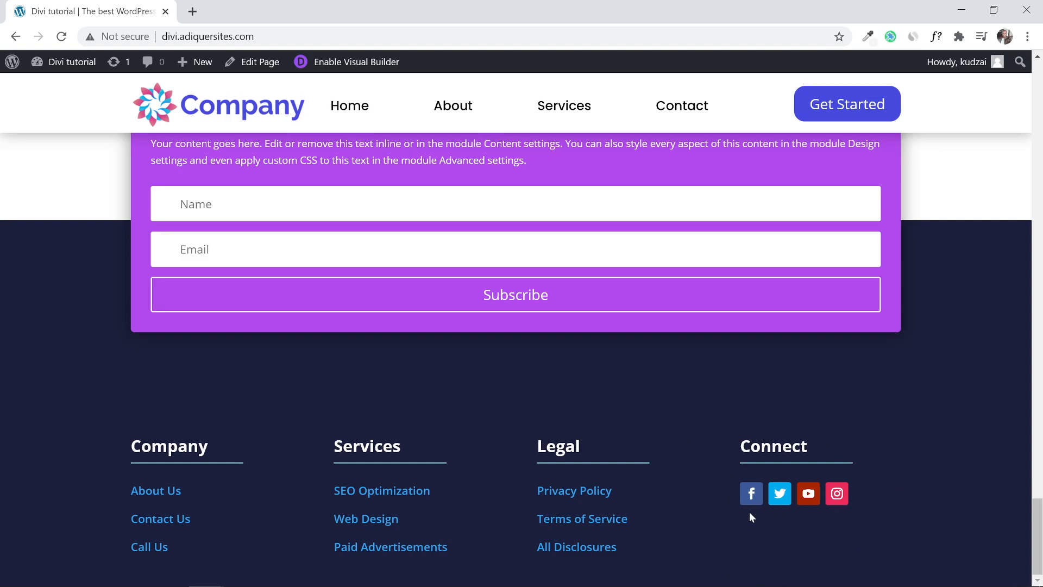
{"action": "scroll", "coordinate": [913, 465], "scroll_direction": "up", "scroll_amount": 10}
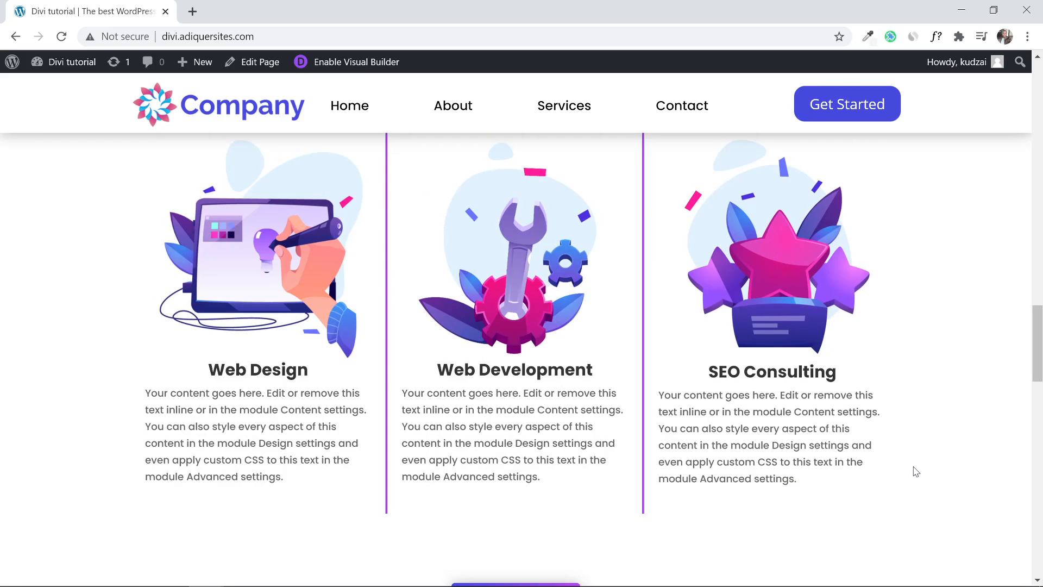
{"action": "scroll", "coordinate": [916, 472], "scroll_direction": "up", "scroll_amount": 10}
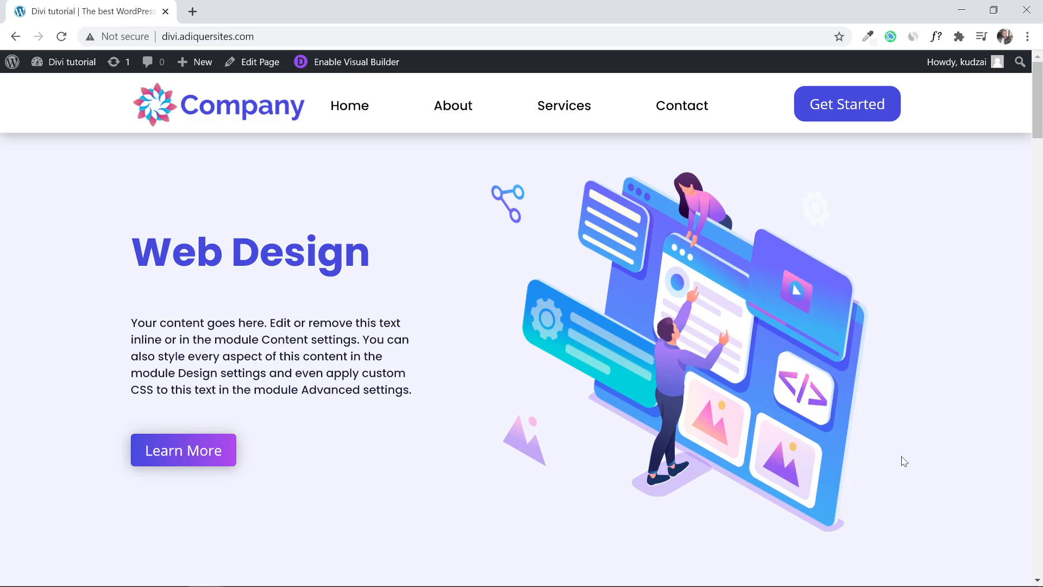
{"action": "left_click", "coordinate": [1040, 151]}
{"action": "left_click_drag", "start_coordinate": [1040, 157], "coordinate": [1041, 534]}
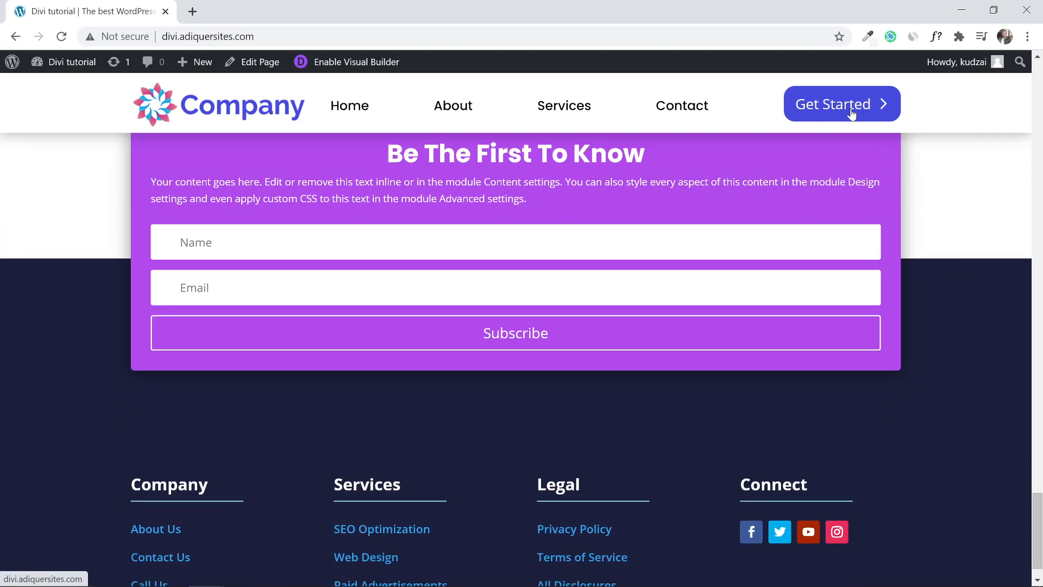
{"action": "scroll", "coordinate": [976, 263], "scroll_direction": "down", "scroll_amount": 1}
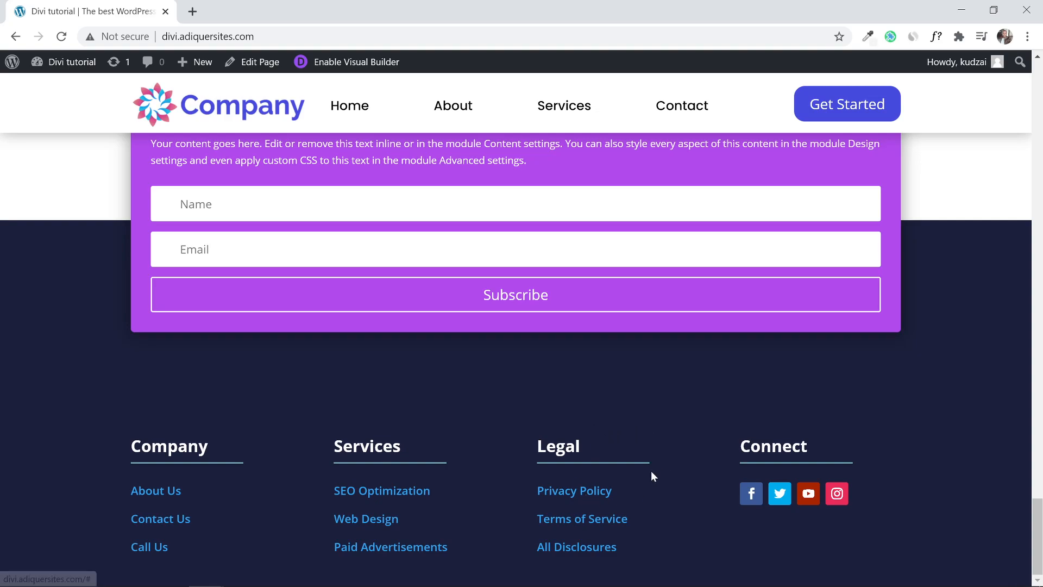
{"action": "scroll", "coordinate": [617, 422], "scroll_direction": "up", "scroll_amount": 20}
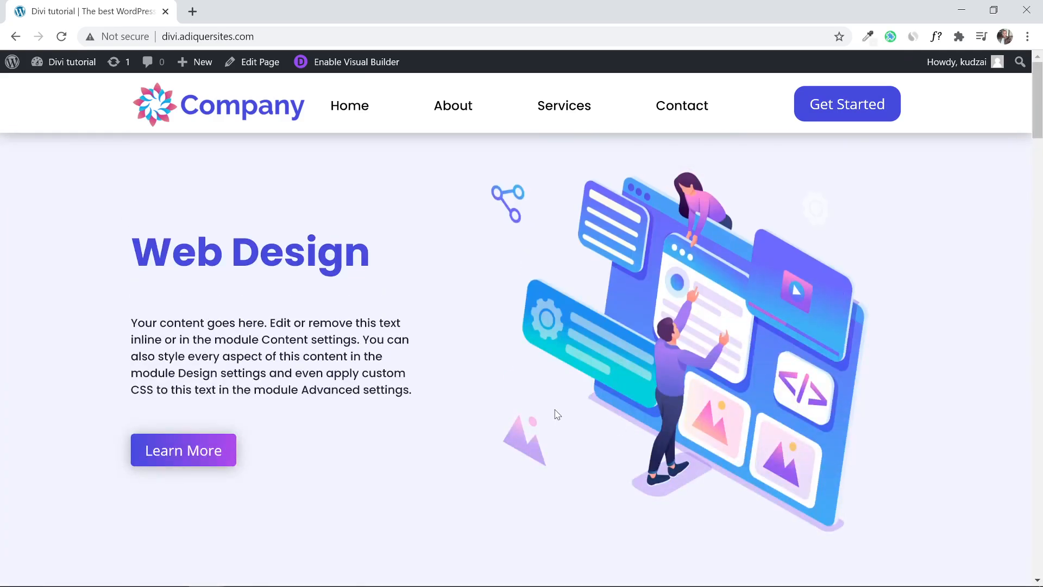
{"action": "left_click", "coordinate": [564, 115]}
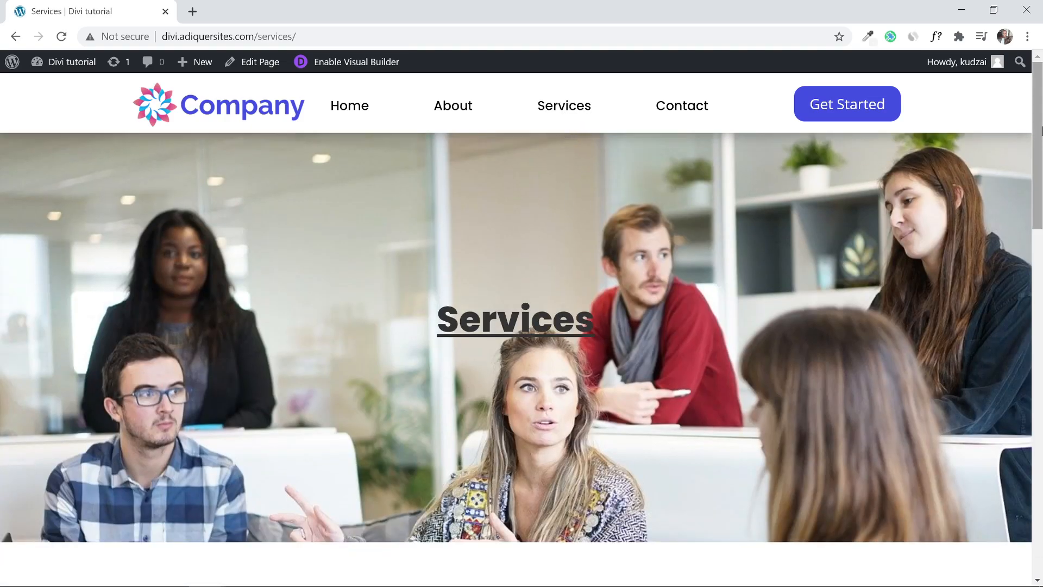
{"action": "left_click_drag", "start_coordinate": [1042, 128], "coordinate": [1041, 268]}
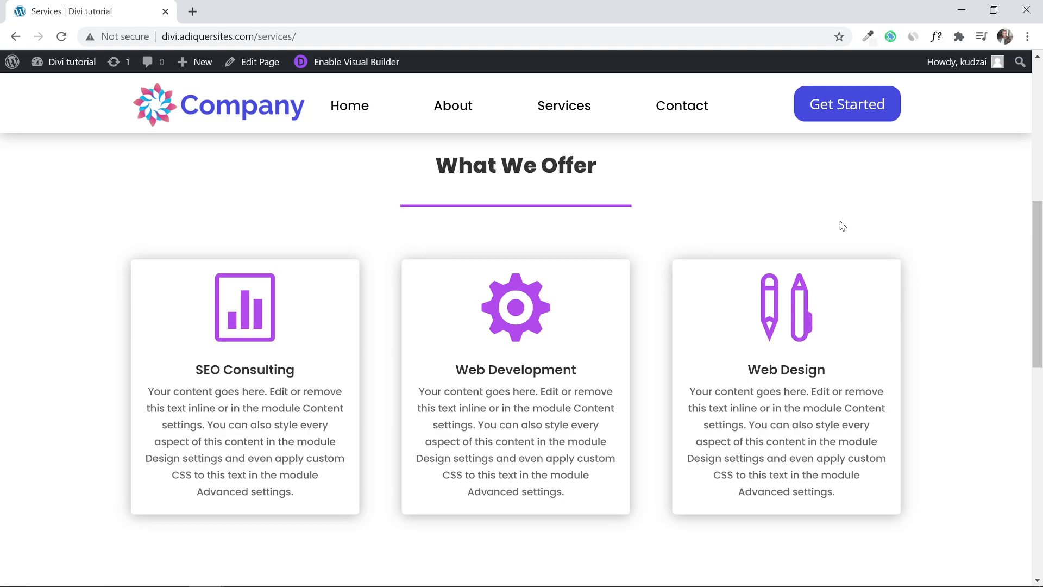
{"action": "left_click_drag", "start_coordinate": [1040, 245], "coordinate": [1039, 361]}
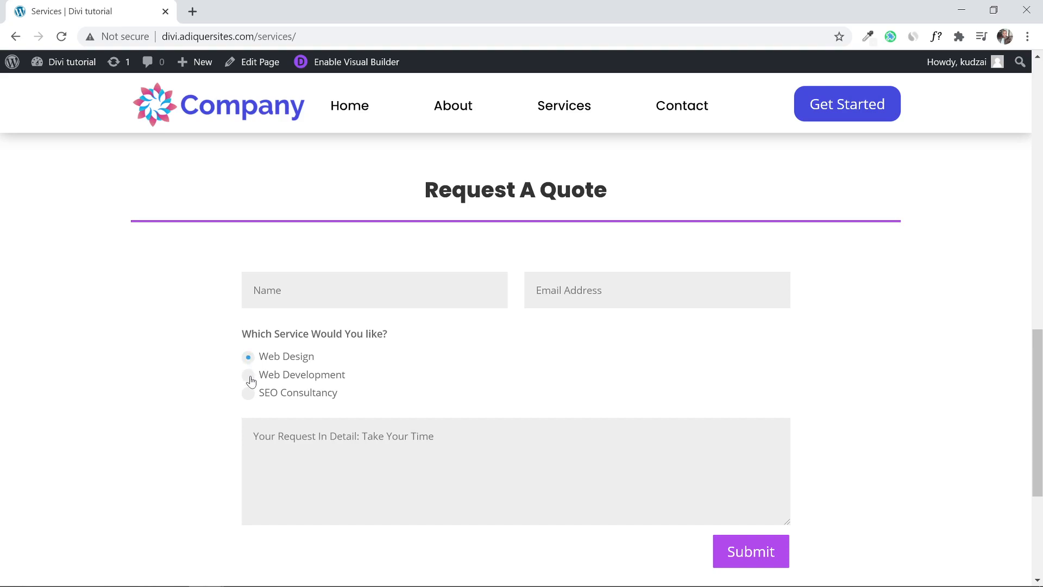
{"action": "left_click", "coordinate": [249, 357]}
{"action": "left_click_drag", "start_coordinate": [1039, 379], "coordinate": [1041, 427]}
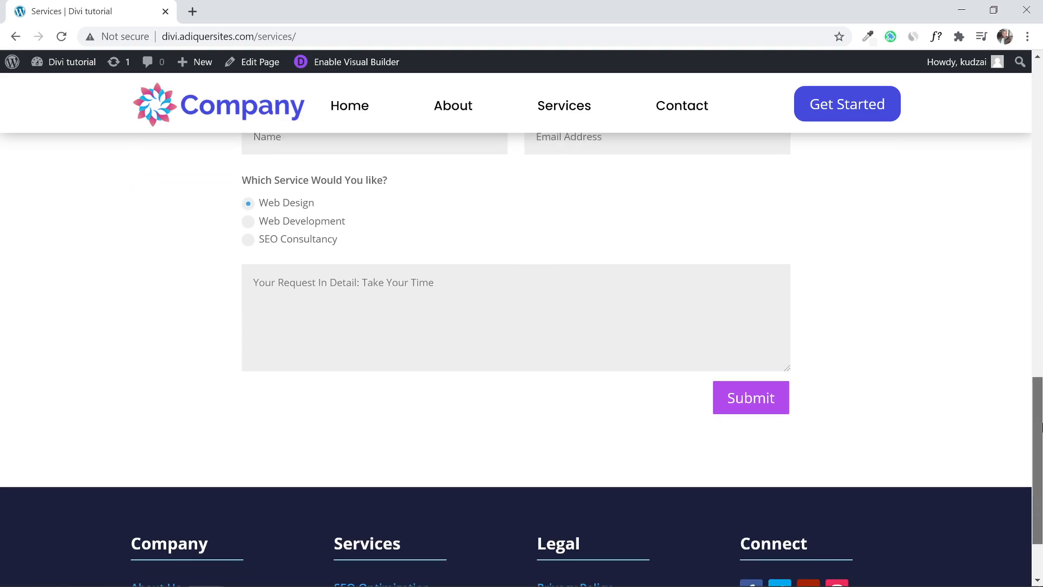
{"action": "scroll", "coordinate": [797, 357], "scroll_direction": "up", "scroll_amount": 1}
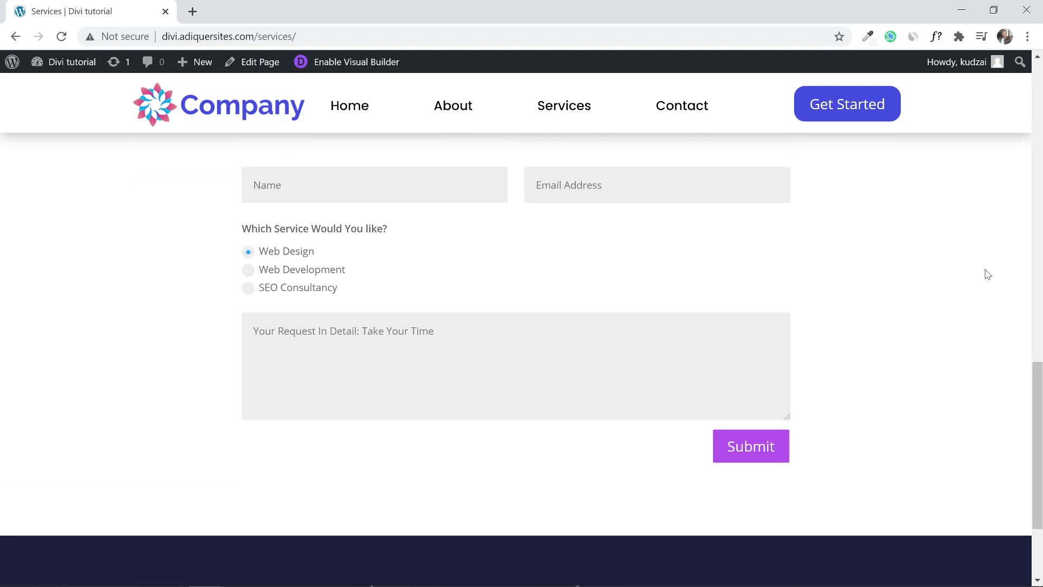
{"action": "scroll", "coordinate": [988, 274], "scroll_direction": "up", "scroll_amount": 6}
{"action": "scroll", "coordinate": [987, 274], "scroll_direction": "up", "scroll_amount": 8}
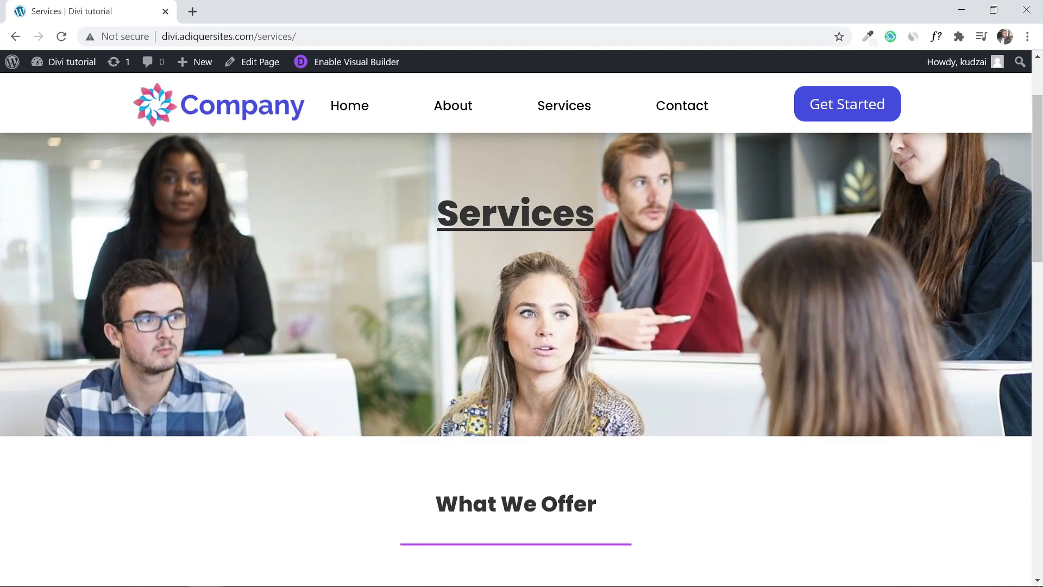
Visit the Contact page, look over its message form and phone box, then go to About.
{"action": "left_click", "coordinate": [678, 104]}
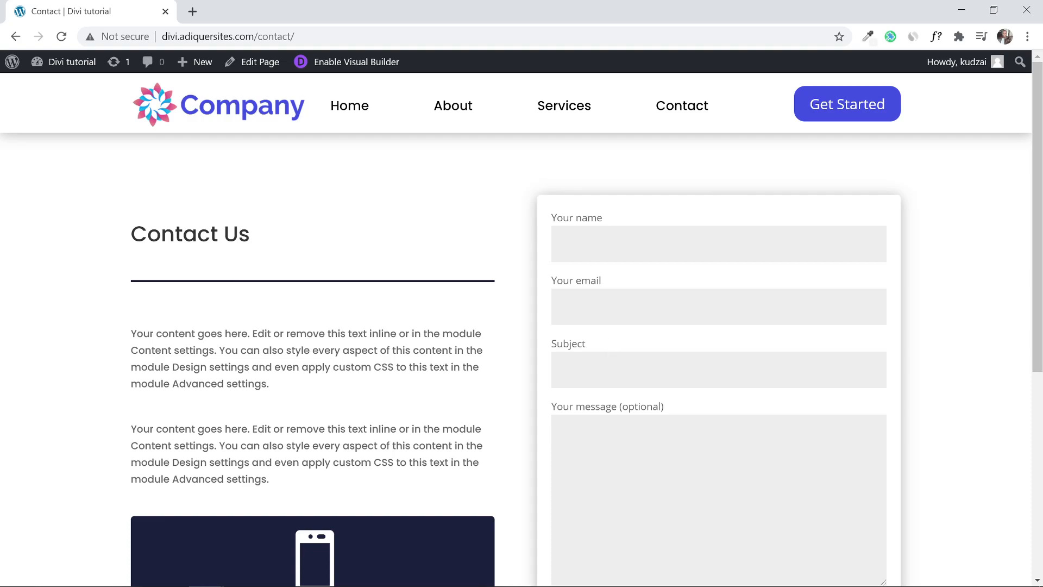
{"action": "scroll", "coordinate": [987, 323], "scroll_direction": "down", "scroll_amount": 3}
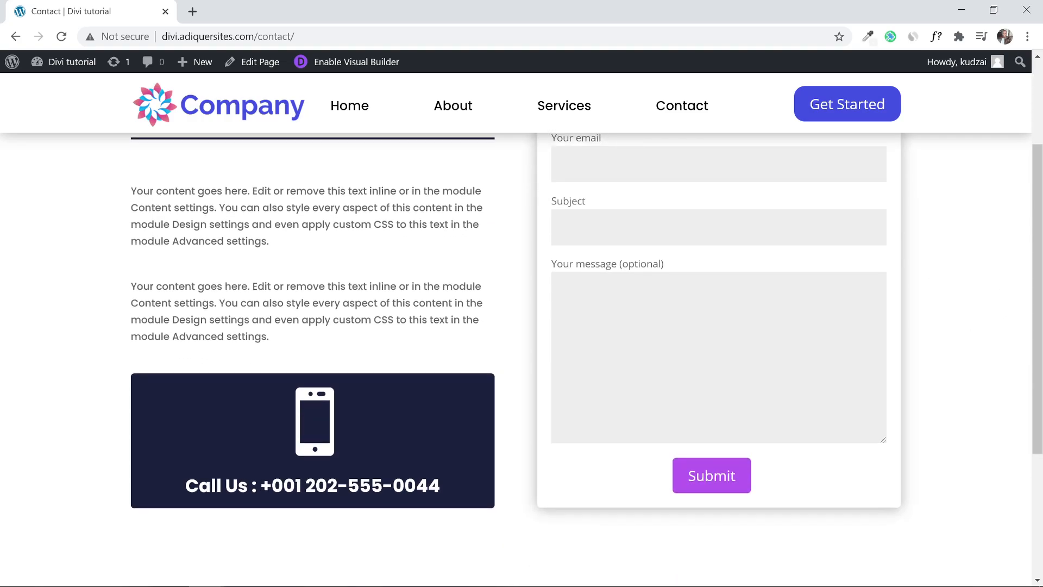
{"action": "scroll", "coordinate": [396, 226], "scroll_direction": "up", "scroll_amount": 3}
{"action": "scroll", "coordinate": [450, 228], "scroll_direction": "down", "scroll_amount": 2}
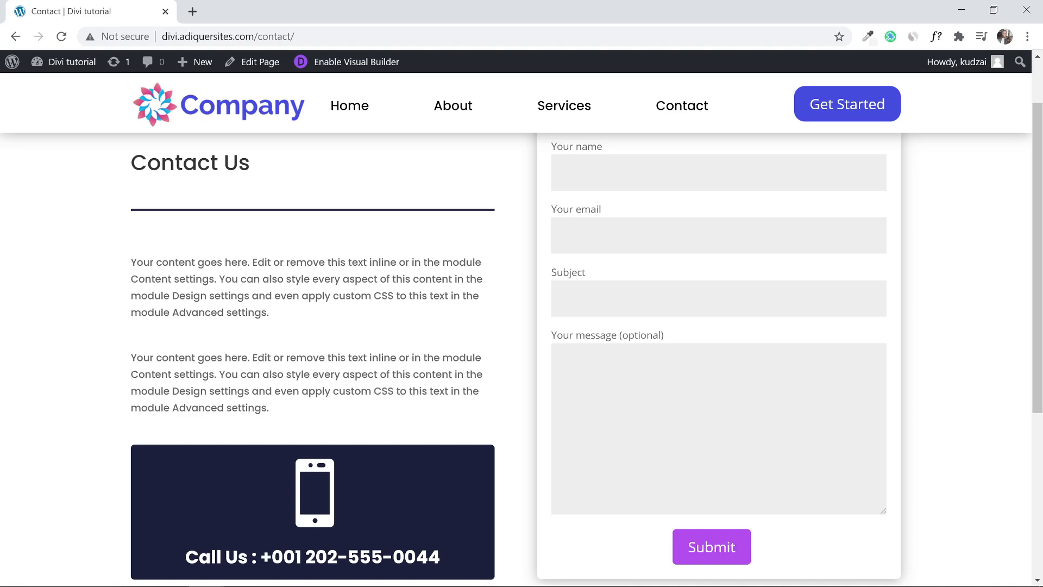
{"action": "scroll", "coordinate": [326, 496], "scroll_direction": "up", "scroll_amount": 1}
{"action": "scroll", "coordinate": [326, 495], "scroll_direction": "down", "scroll_amount": 1}
{"action": "scroll", "coordinate": [1041, 189], "scroll_direction": "up", "scroll_amount": 1}
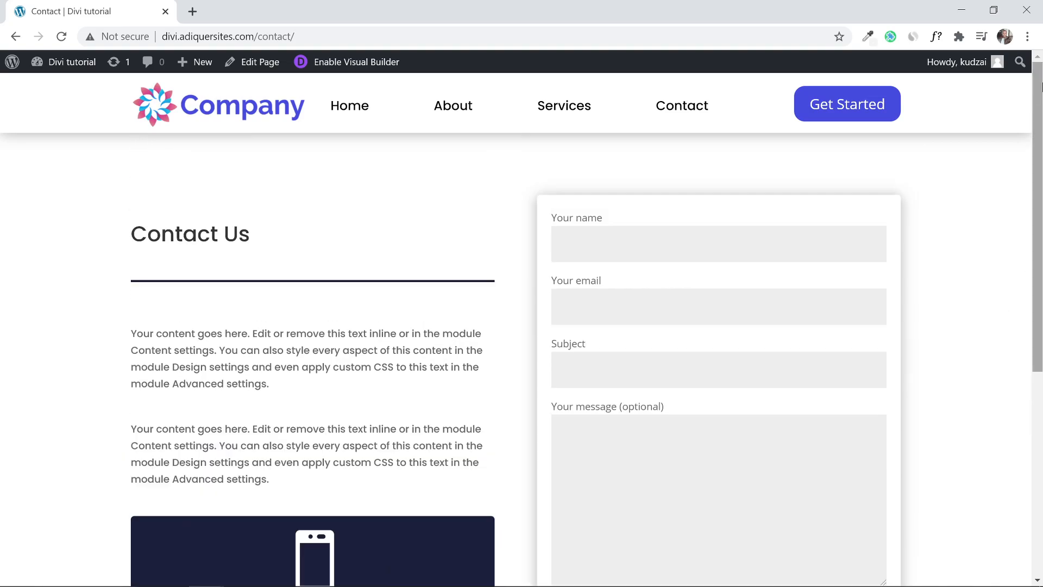
{"action": "left_click", "coordinate": [453, 108]}
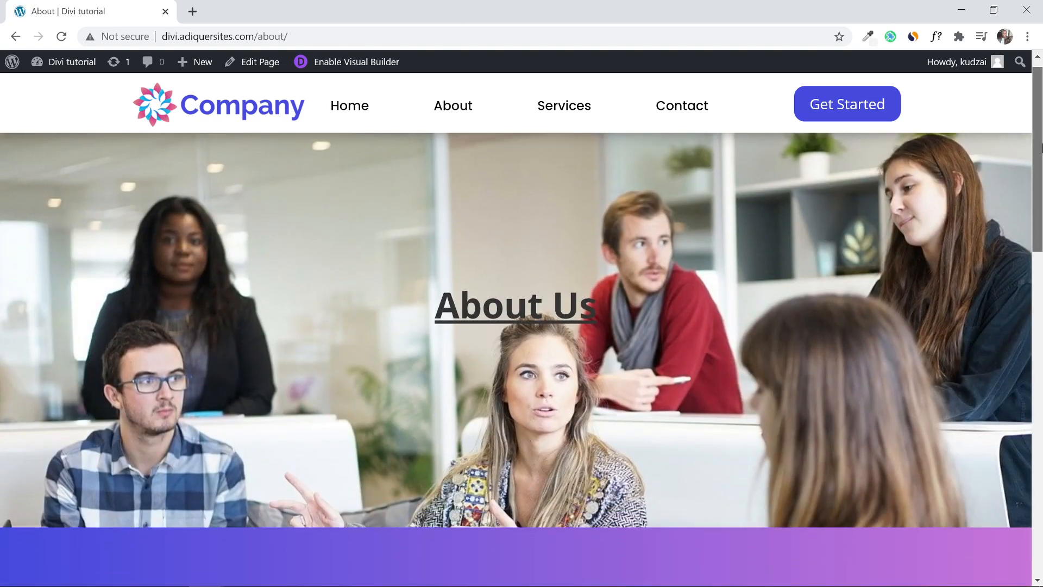
{"action": "left_click_drag", "start_coordinate": [1041, 146], "coordinate": [1041, 487]}
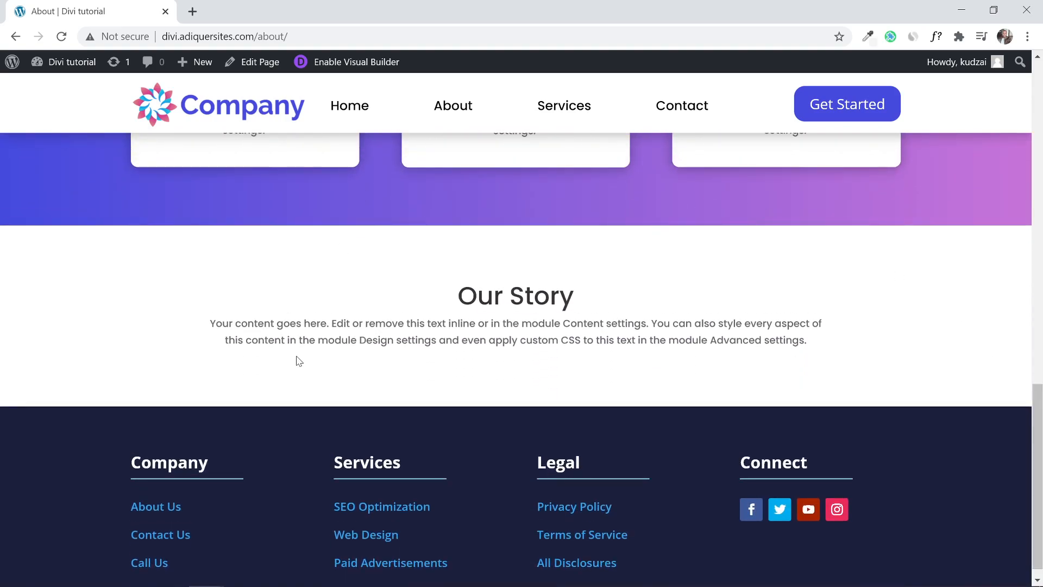
{"action": "scroll", "coordinate": [492, 313], "scroll_direction": "up", "scroll_amount": 7}
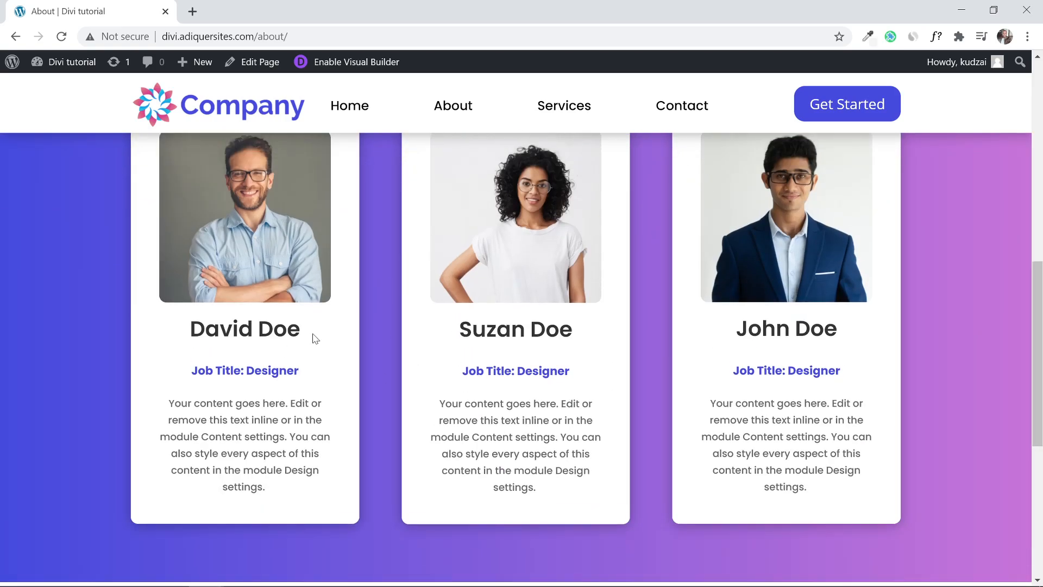
{"action": "scroll", "coordinate": [410, 331], "scroll_direction": "up", "scroll_amount": 1}
{"action": "scroll", "coordinate": [410, 332], "scroll_direction": "up", "scroll_amount": 10}
{"action": "scroll", "coordinate": [409, 330], "scroll_direction": "down", "scroll_amount": 6}
{"action": "scroll", "coordinate": [400, 331], "scroll_direction": "up", "scroll_amount": 6}
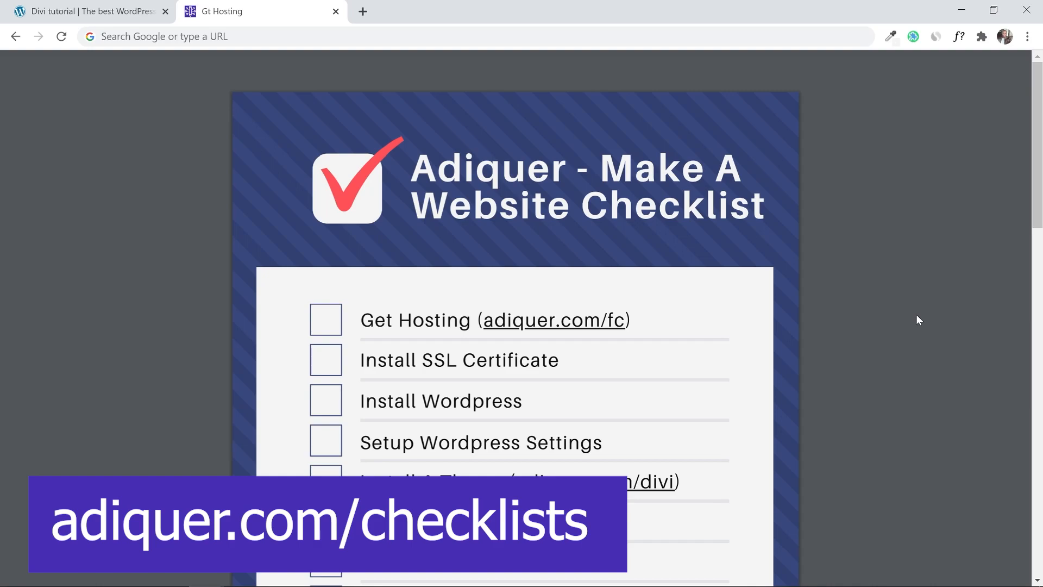
Scroll the Make A Website Checklist PDF down to page 2.
{"action": "left_click_drag", "start_coordinate": [1038, 134], "coordinate": [1041, 111]}
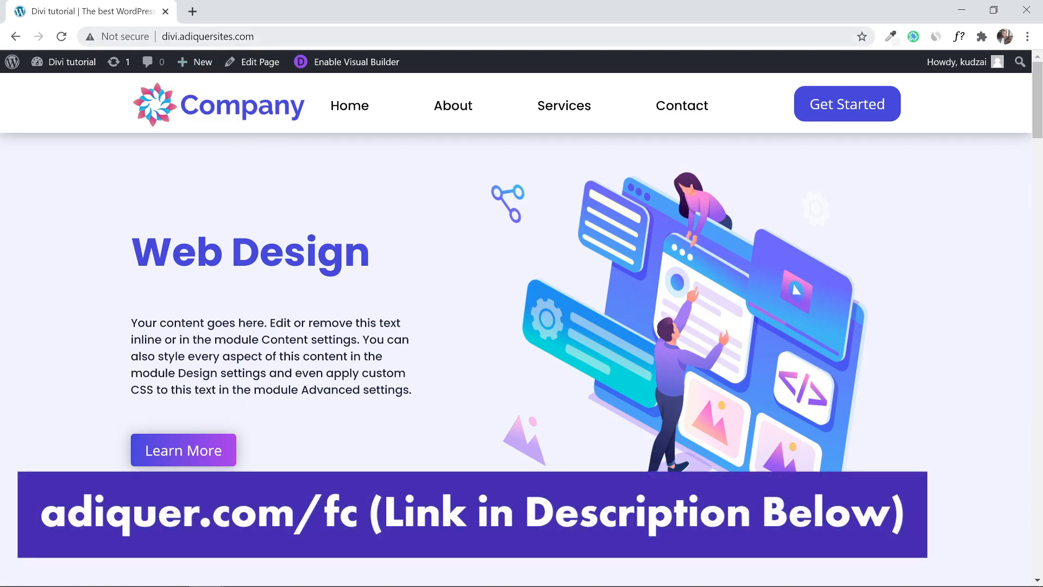
Load adiquer.com/fc in a new tab to reach FastComet's shared hosting pricing.
{"action": "left_click", "coordinate": [193, 11]}
{"action": "type", "text": "ad"}
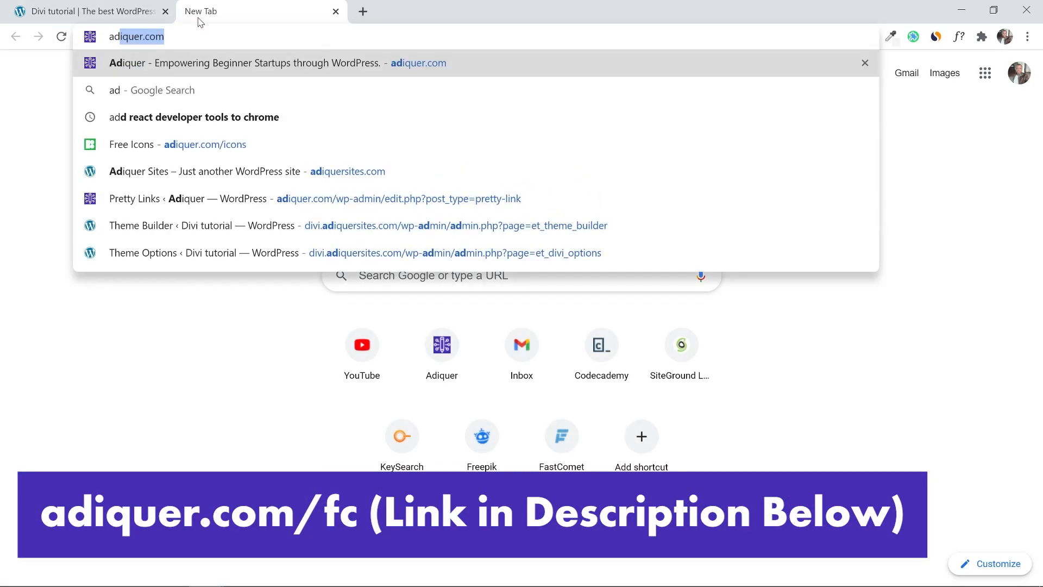
{"action": "key", "text": "Right"}
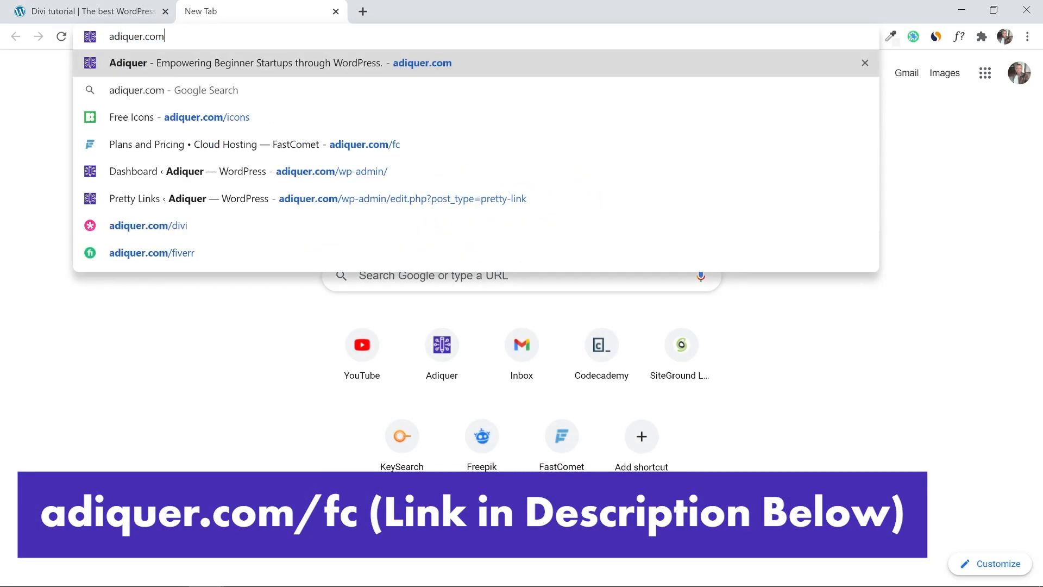
{"action": "type", "text": "/fc"}
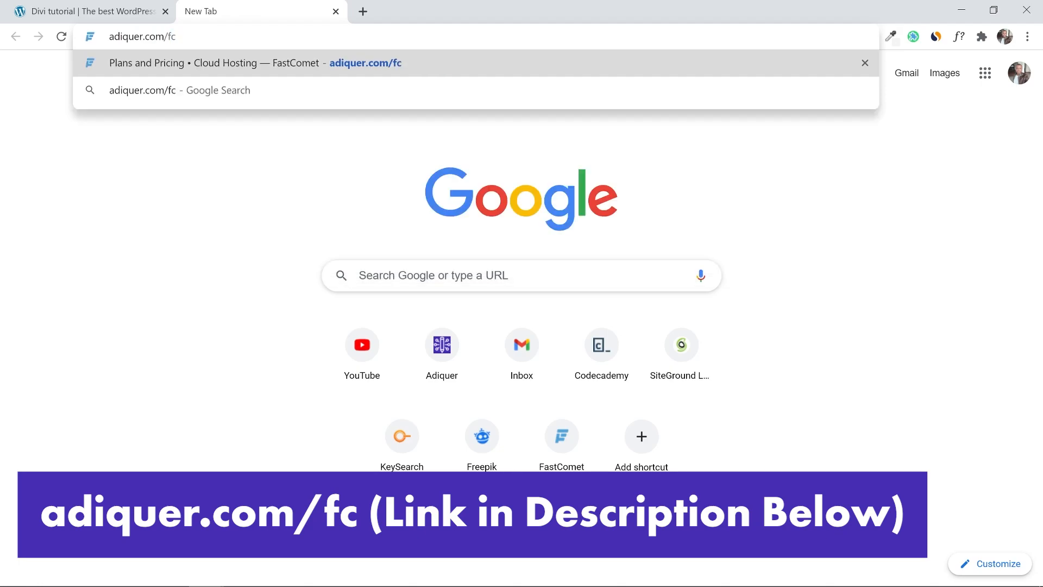
{"action": "key", "text": "Return"}
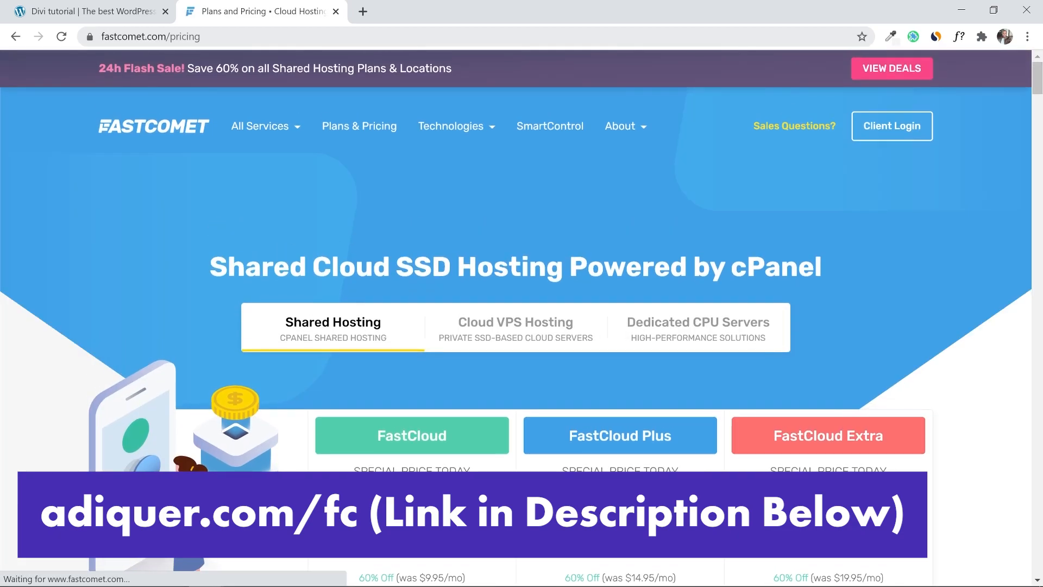
Scroll through FastComet's shared hosting plans to compare them.
{"action": "mouse_move", "coordinate": [1037, 84]}
{"action": "left_mouse_down"}
{"action": "mouse_move", "coordinate": [1040, 129]}
{"action": "mouse_move", "coordinate": [1040, 88]}
{"action": "left_mouse_up"}
{"action": "scroll", "coordinate": [485, 284], "scroll_direction": "down", "scroll_amount": 4}
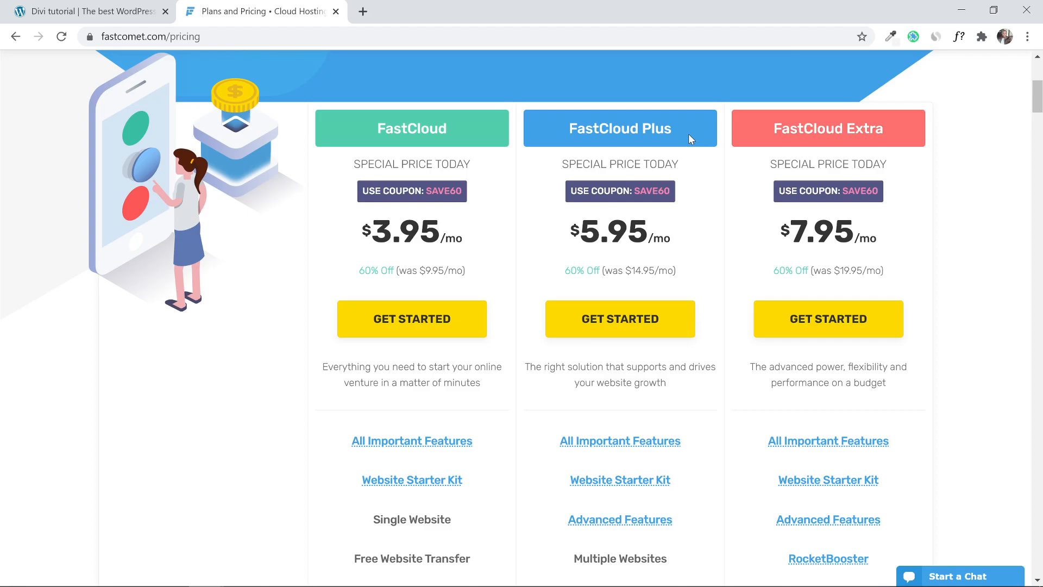
{"action": "left_click_drag", "start_coordinate": [1038, 96], "coordinate": [1040, 108]}
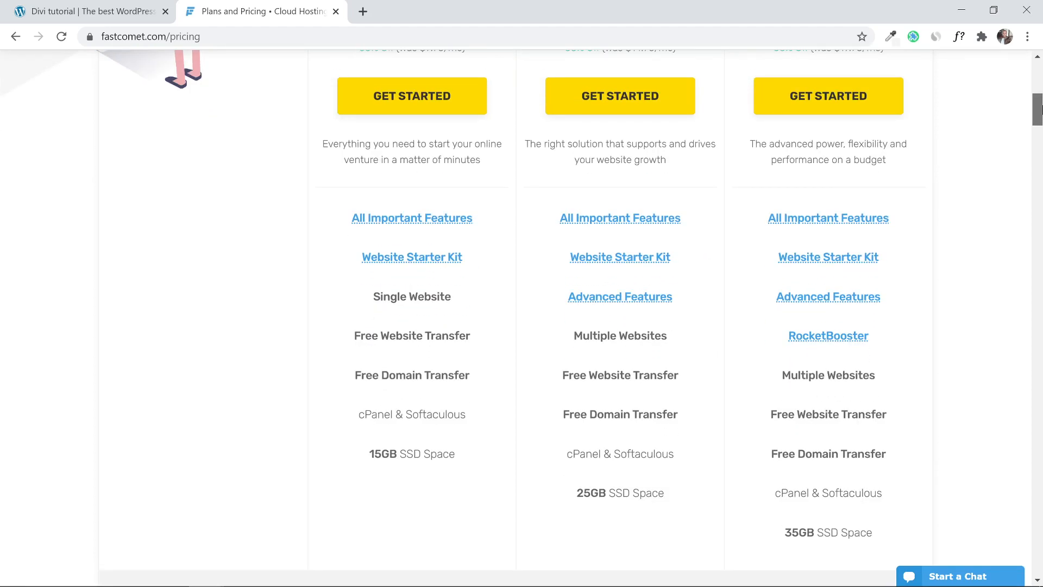
{"action": "scroll", "coordinate": [731, 380], "scroll_direction": "up", "scroll_amount": 4}
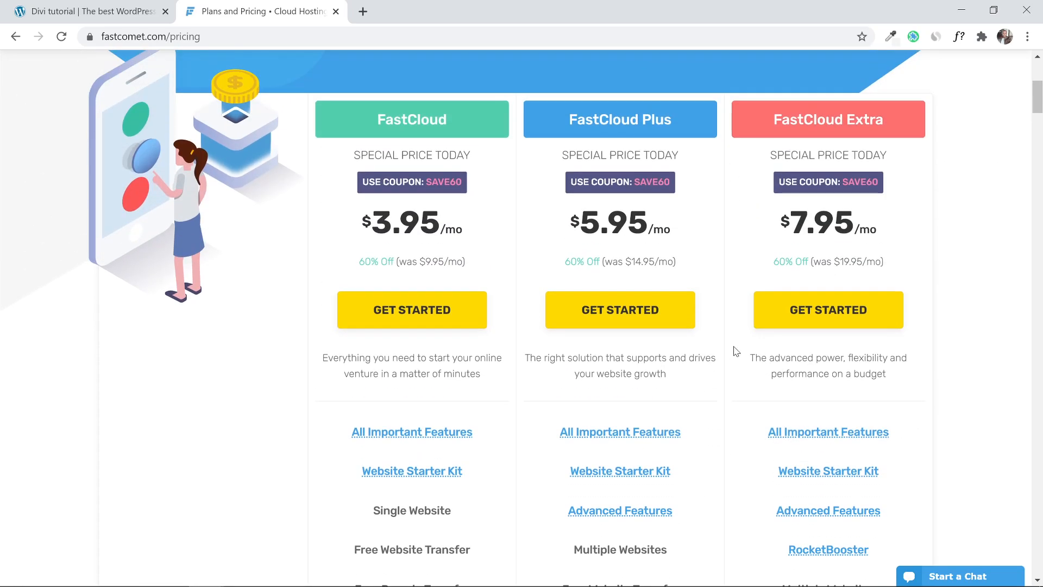
{"action": "scroll", "coordinate": [736, 351], "scroll_direction": "down", "scroll_amount": 4}
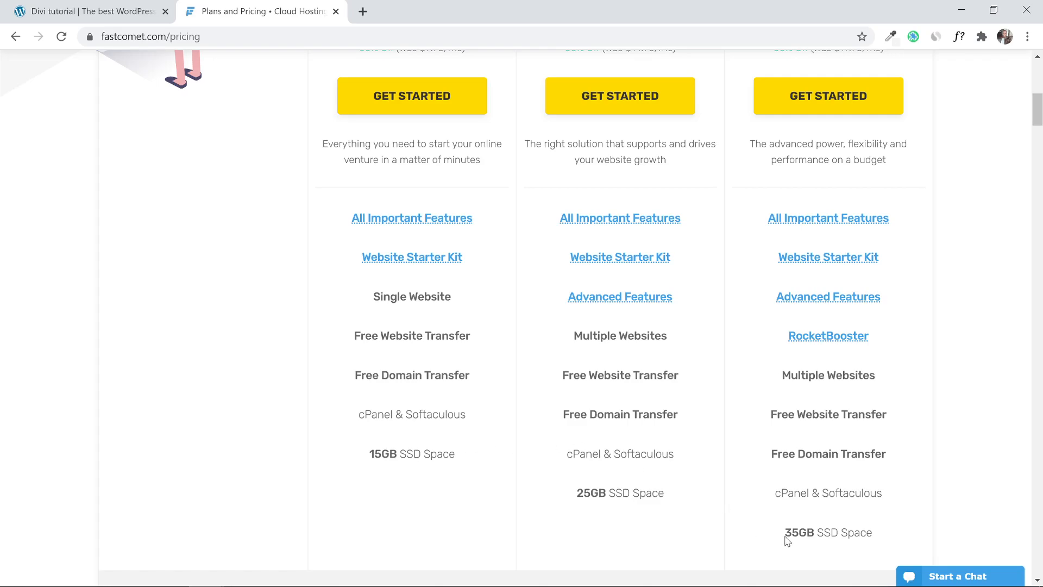
{"action": "scroll", "coordinate": [703, 425], "scroll_direction": "up", "scroll_amount": 3}
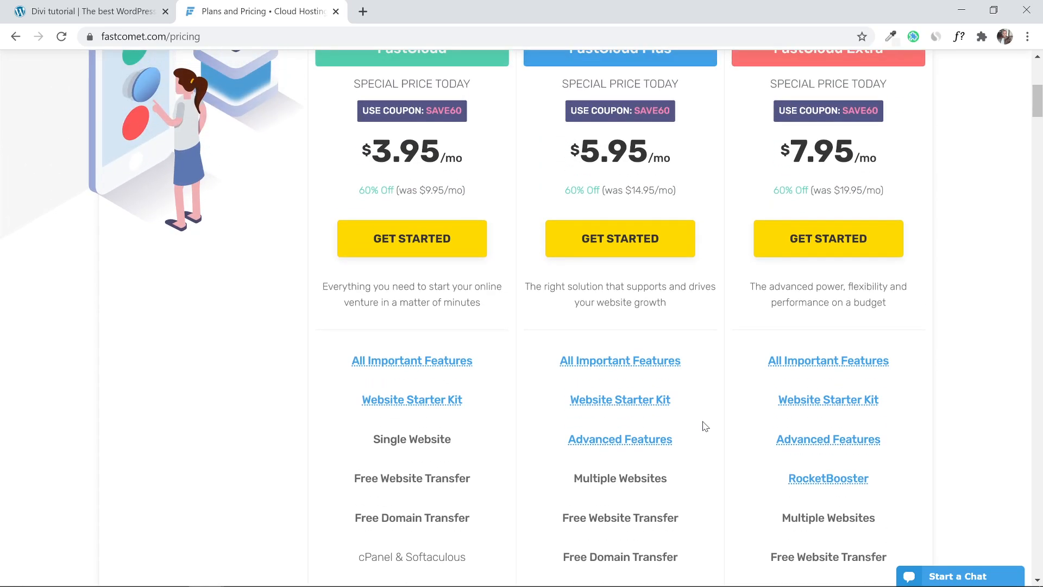
{"action": "scroll", "coordinate": [705, 427], "scroll_direction": "up", "scroll_amount": 1}
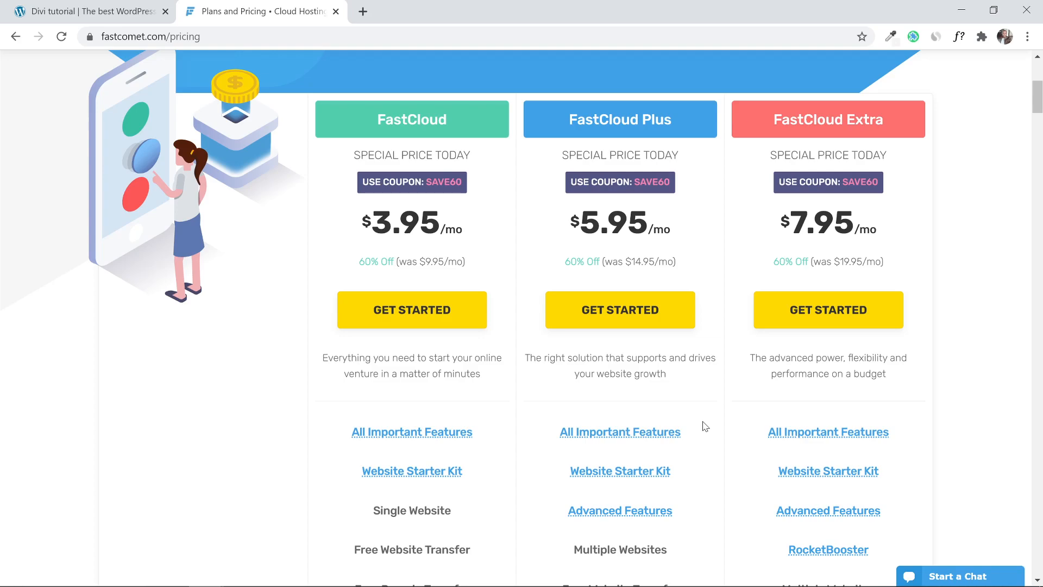
{"action": "scroll", "coordinate": [770, 427], "scroll_direction": "down", "scroll_amount": 1}
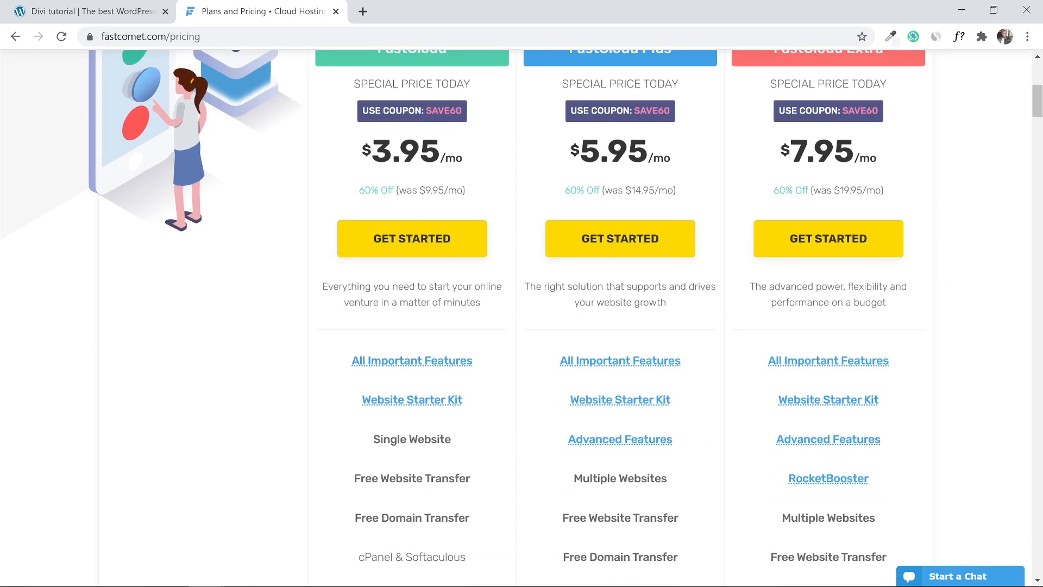
{"action": "scroll", "coordinate": [486, 463], "scroll_direction": "up", "scroll_amount": 3}
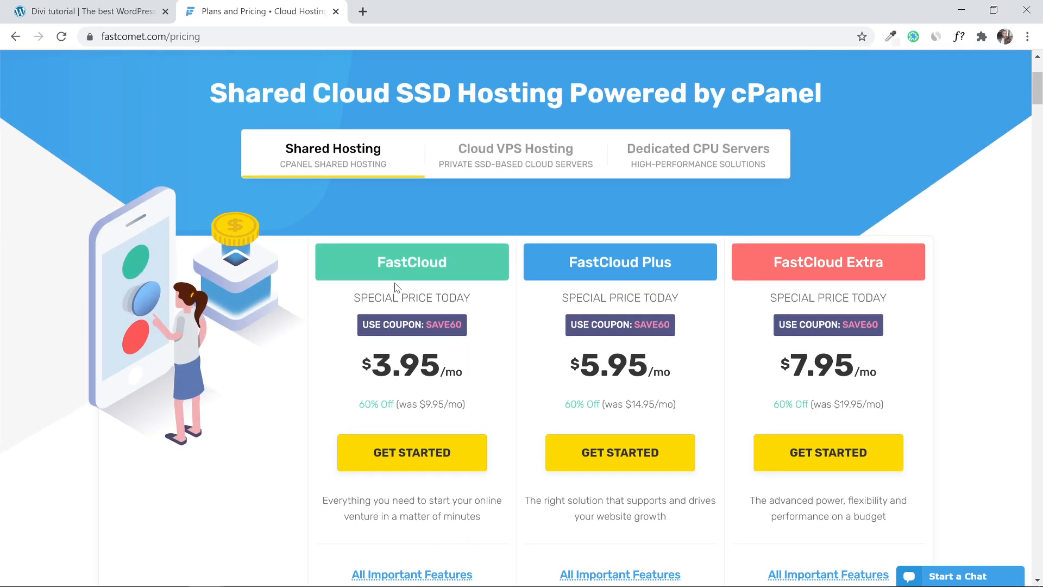
{"action": "scroll", "coordinate": [586, 283], "scroll_direction": "down", "scroll_amount": 1}
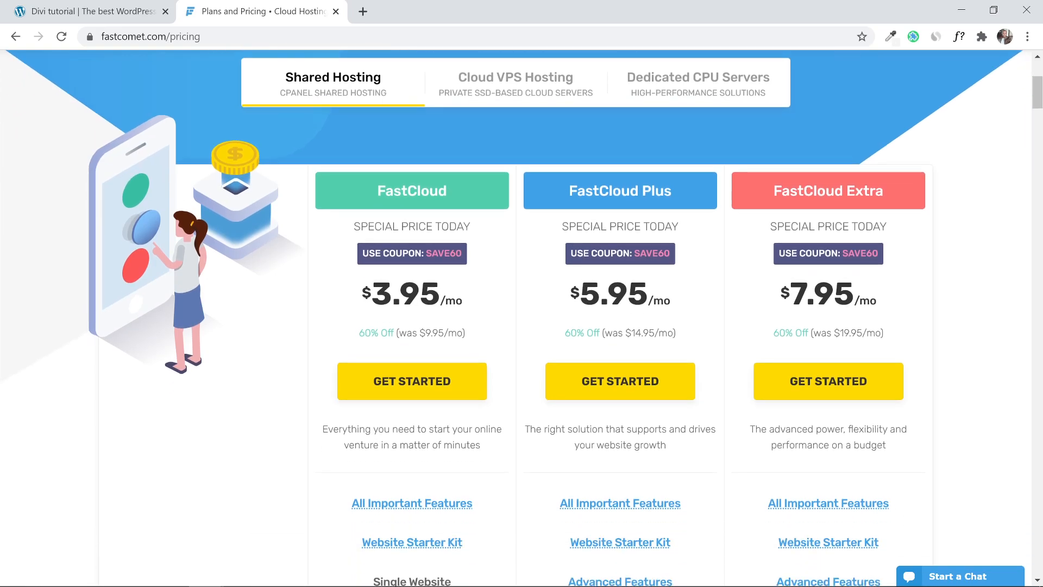
{"action": "scroll", "coordinate": [554, 202], "scroll_direction": "down", "scroll_amount": 1}
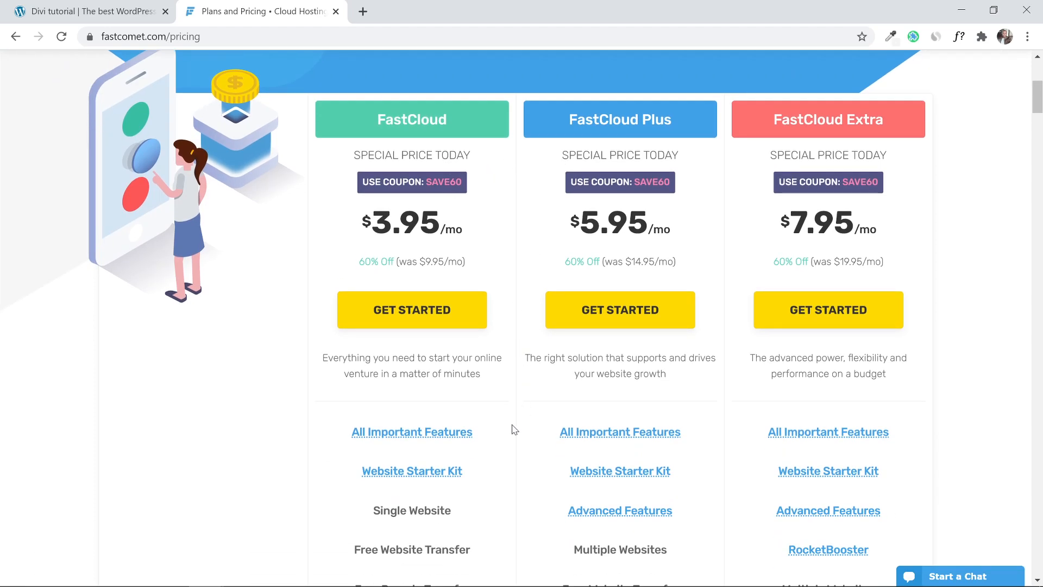
{"action": "scroll", "coordinate": [510, 419], "scroll_direction": "down", "scroll_amount": 1}
{"action": "mouse_move", "coordinate": [599, 440]}
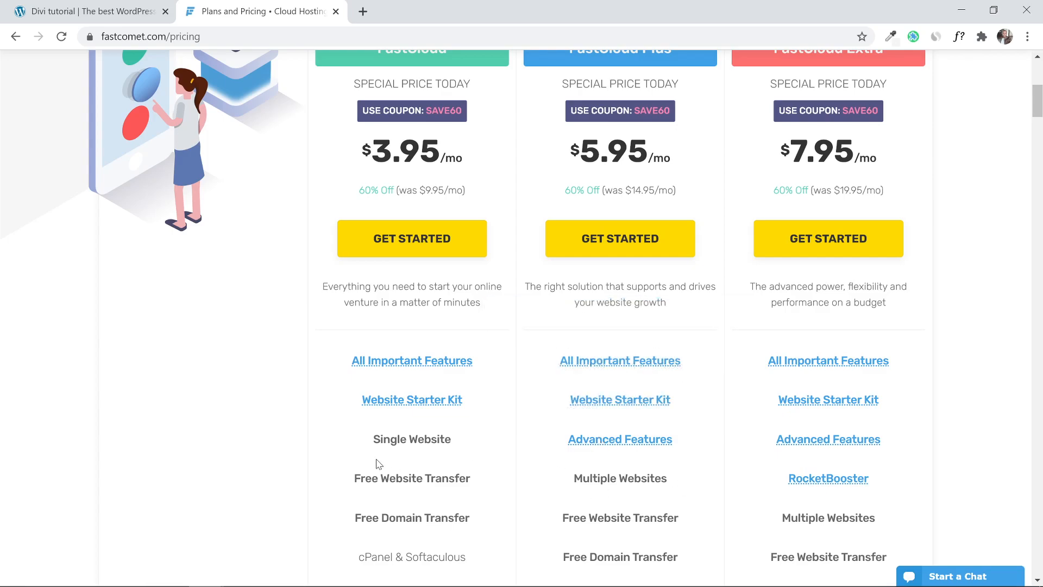
Start an order for the FastCloud plan with its GET STARTED button.
{"action": "scroll", "coordinate": [426, 511], "scroll_direction": "down", "scroll_amount": 4}
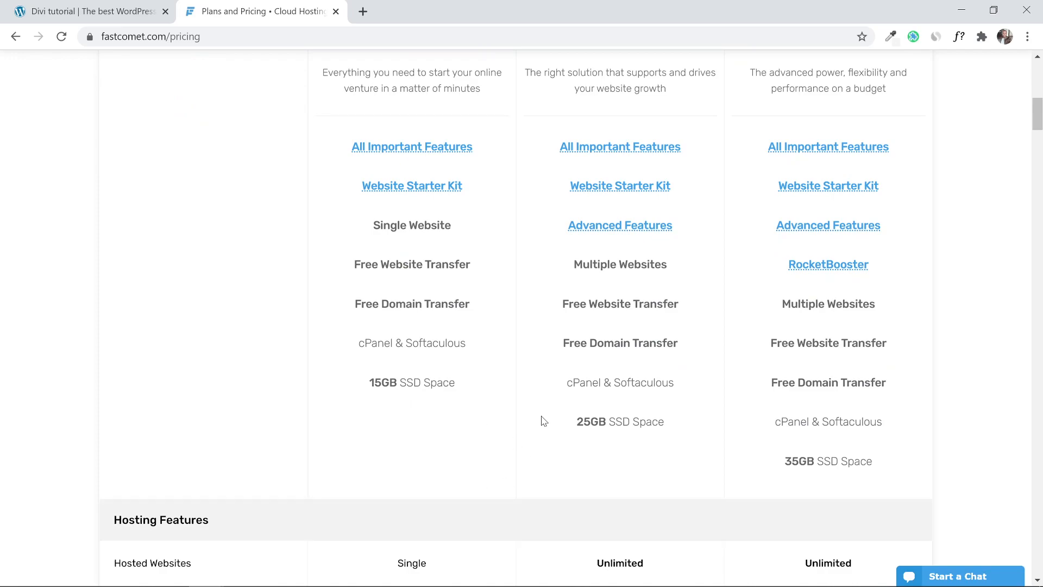
{"action": "scroll", "coordinate": [319, 443], "scroll_direction": "up", "scroll_amount": 9}
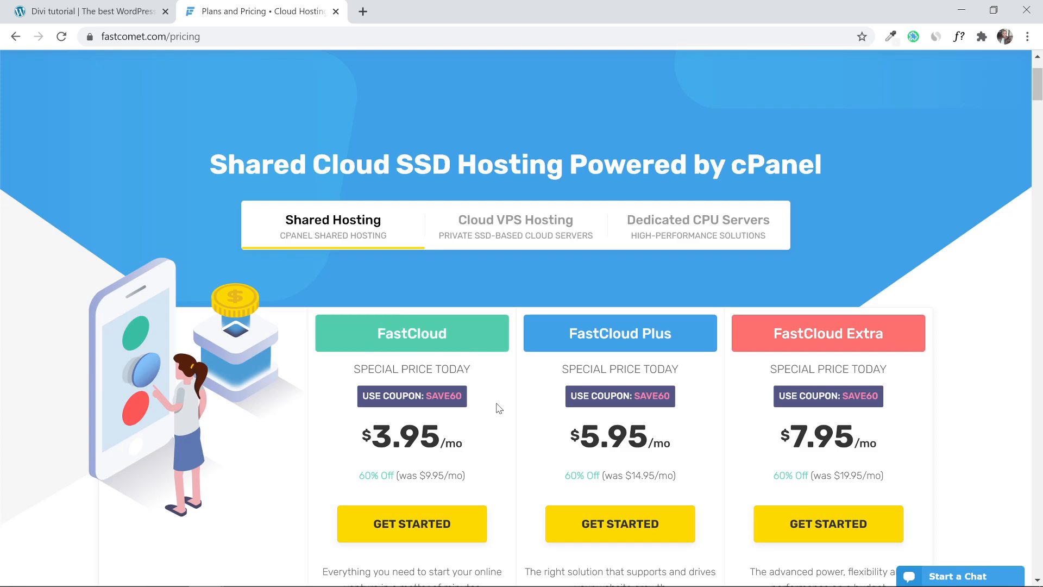
{"action": "scroll", "coordinate": [498, 408], "scroll_direction": "down", "scroll_amount": 3}
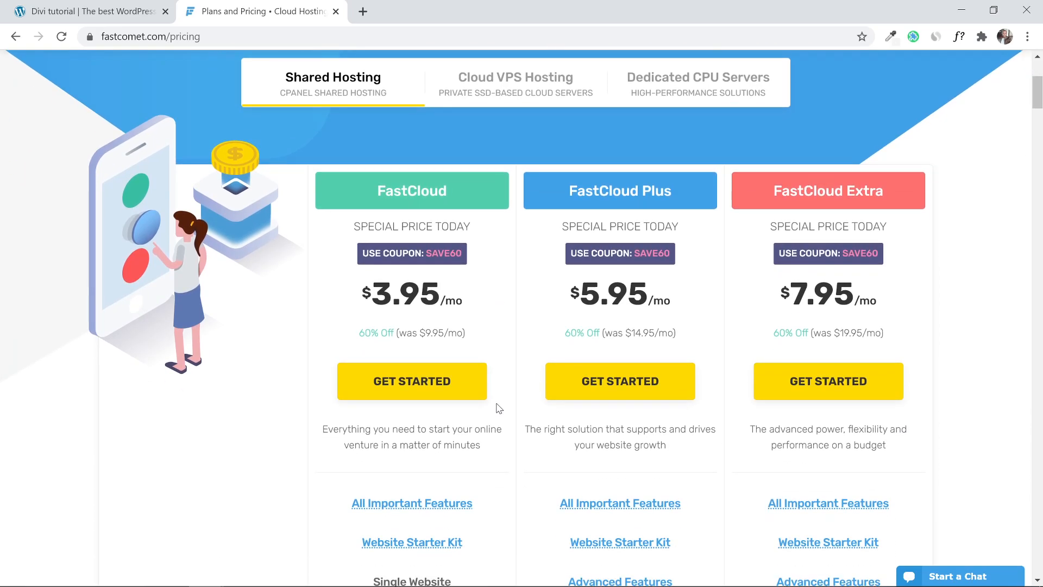
{"action": "left_click", "coordinate": [402, 380]}
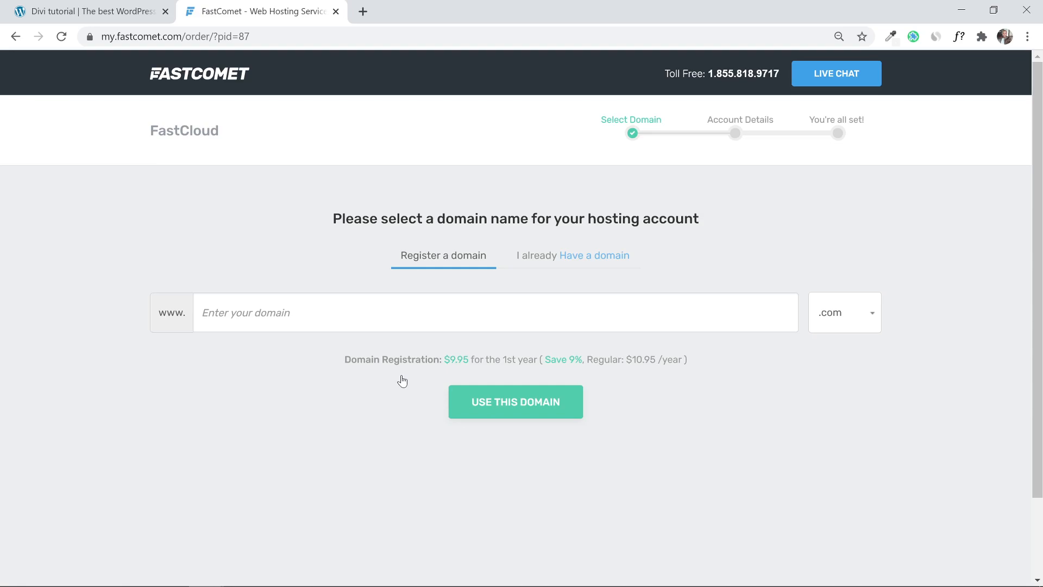
Enter the desired new domain name in the domain field, correcting a typo.
{"action": "left_click", "coordinate": [344, 314]}
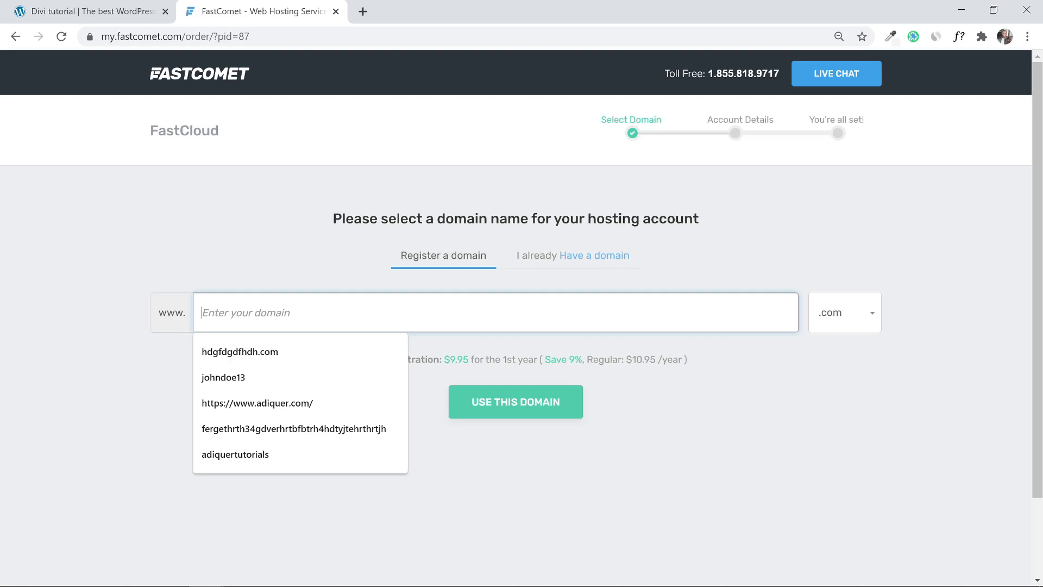
{"action": "type", "text": "j"}
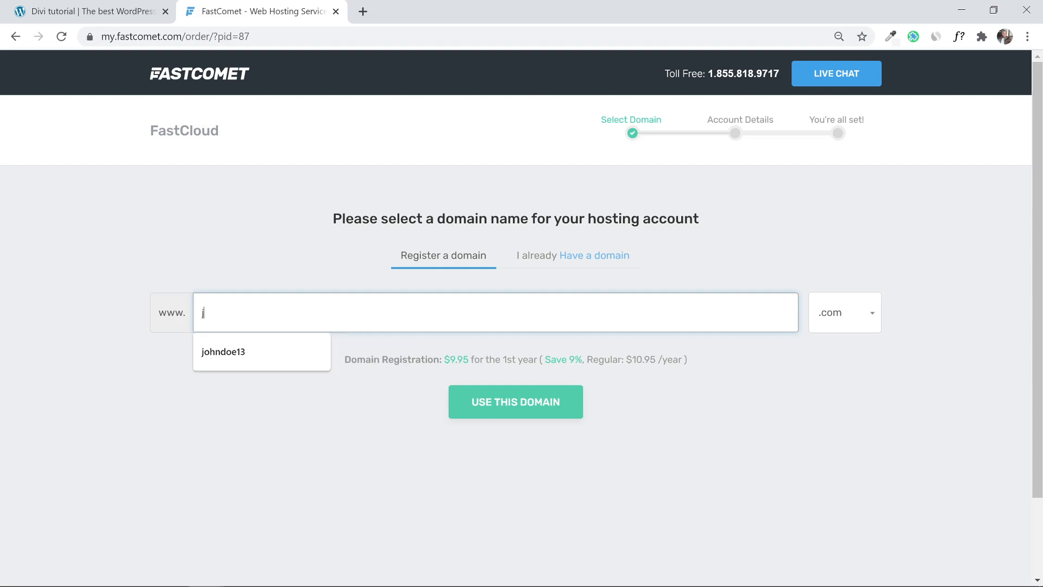
{"action": "type", "text": "ohn "}
{"action": "type", "text": "de"}
{"action": "key", "text": "BackSpace"}
{"action": "type", "text": "oe13"}
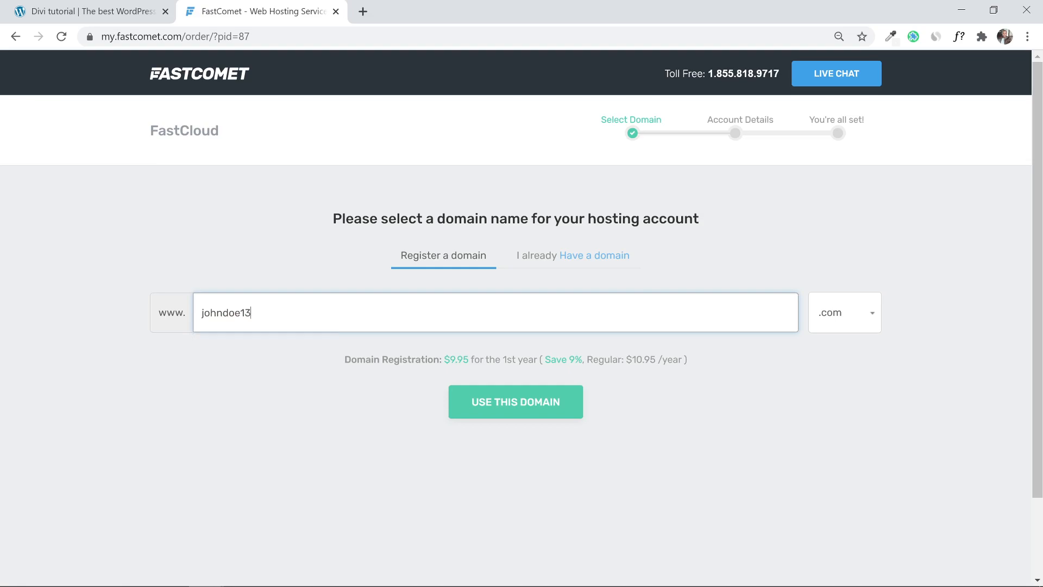
{"action": "left_click", "coordinate": [901, 241]}
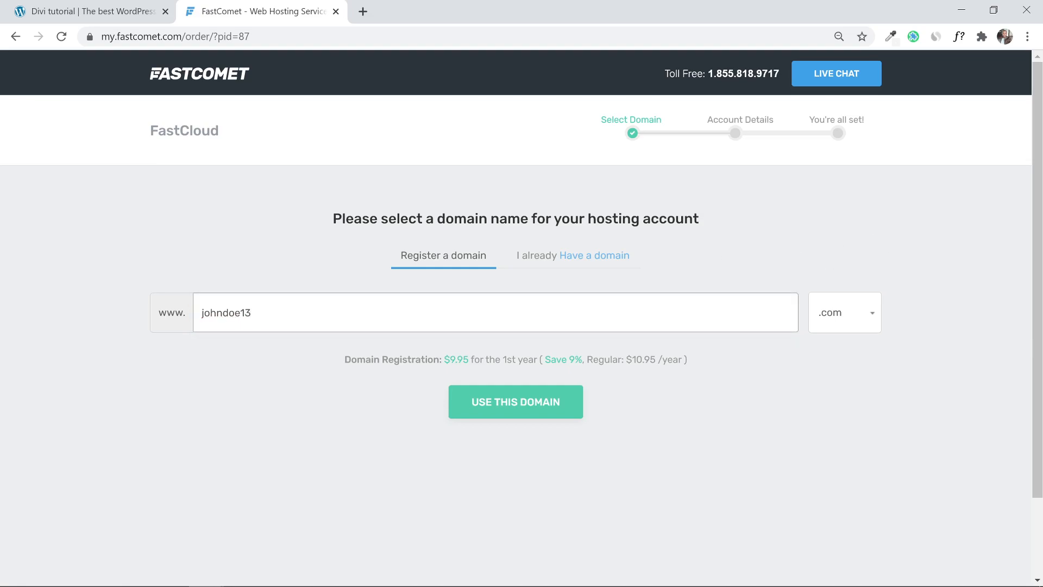
Keep the .com extension at $9.95 and submit the domain choice.
{"action": "left_click", "coordinate": [866, 321]}
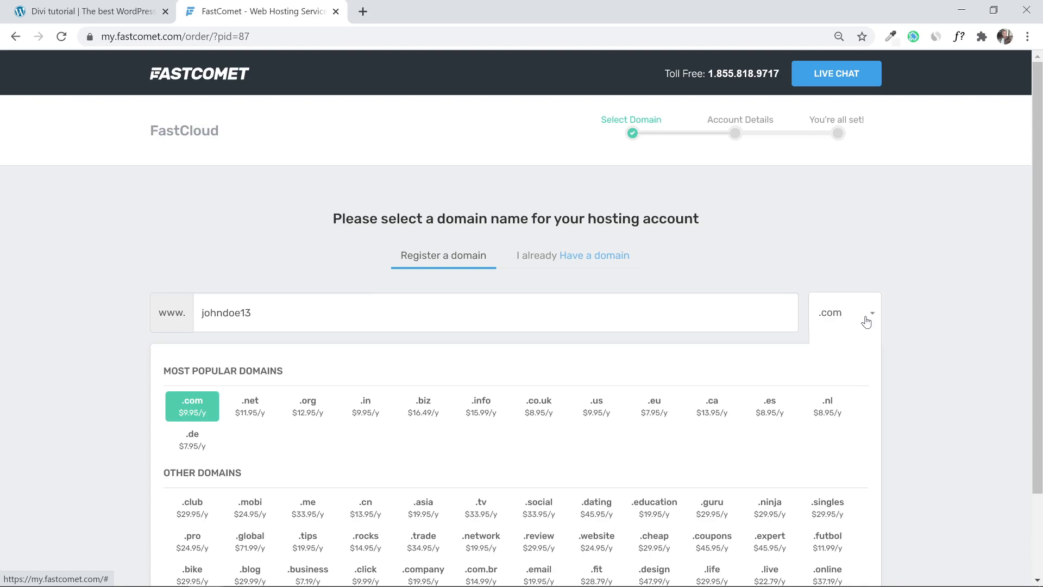
{"action": "left_click", "coordinate": [865, 321]}
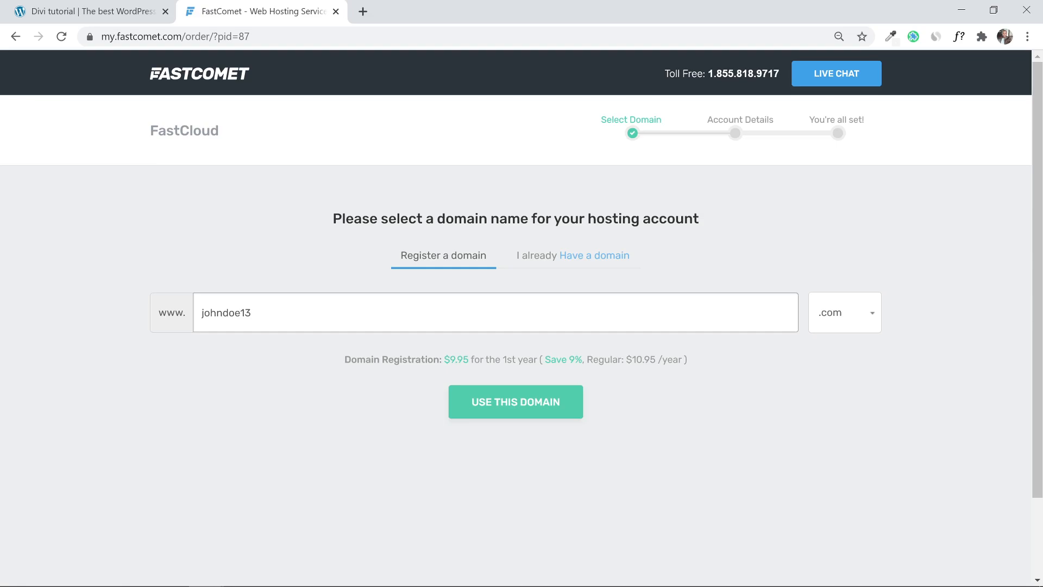
{"action": "left_click", "coordinate": [489, 408]}
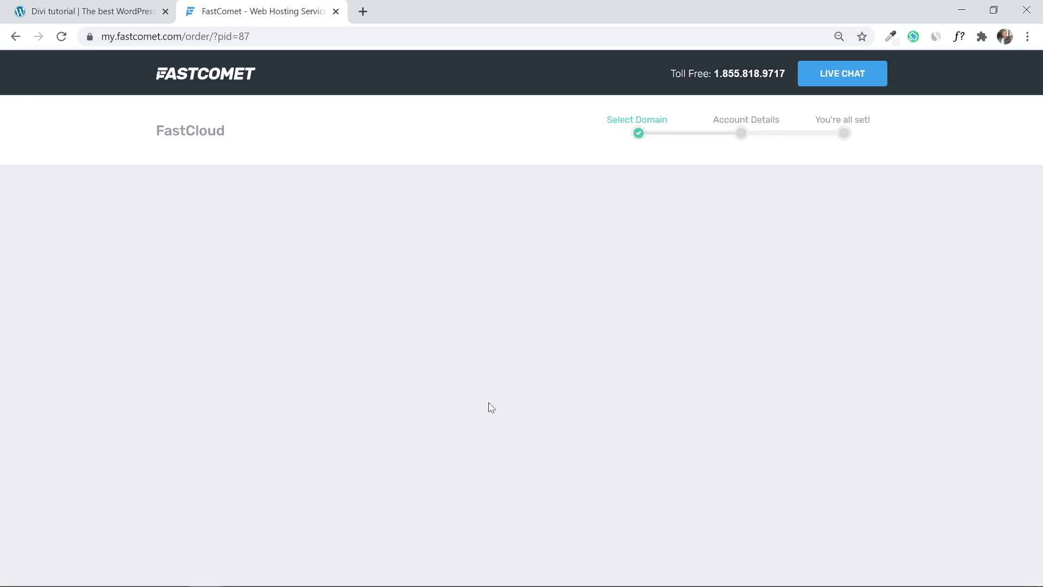
Scroll down to Product Information showing FastCloud in Tokyo for 12 months at $3.95/mo.
{"action": "scroll", "coordinate": [207, 368], "scroll_direction": "down", "scroll_amount": 2}
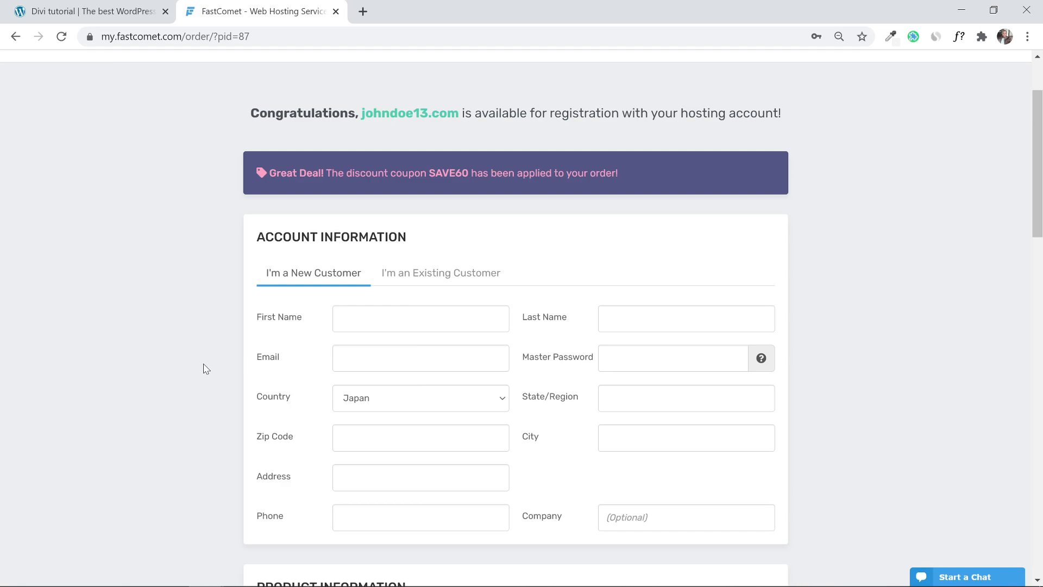
{"action": "scroll", "coordinate": [206, 369], "scroll_direction": "down", "scroll_amount": 6}
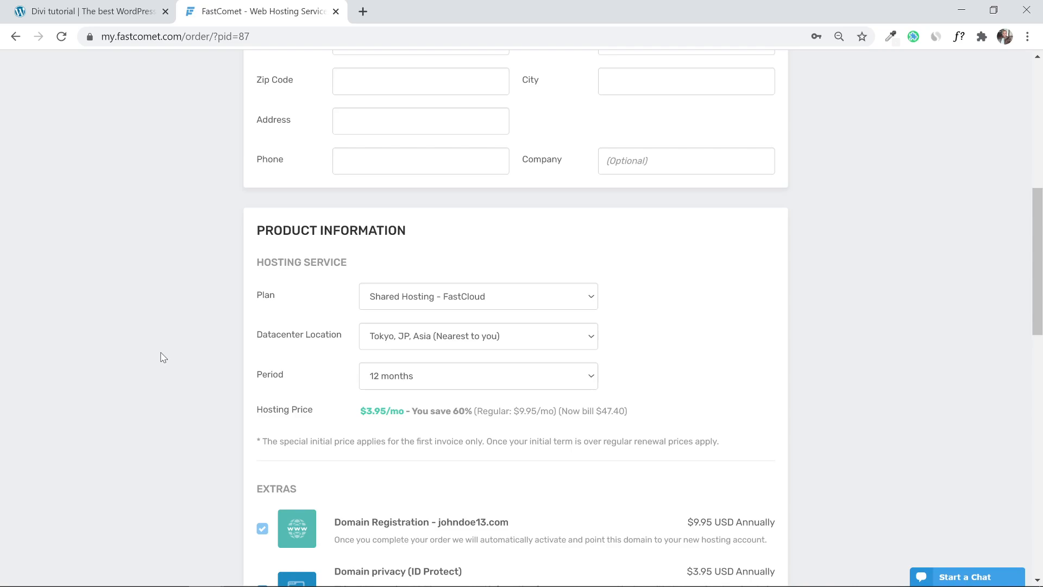
Keep Tokyo, JP, Asia as the datacenter location and scroll down to Payment Information.
{"action": "left_click", "coordinate": [458, 341]}
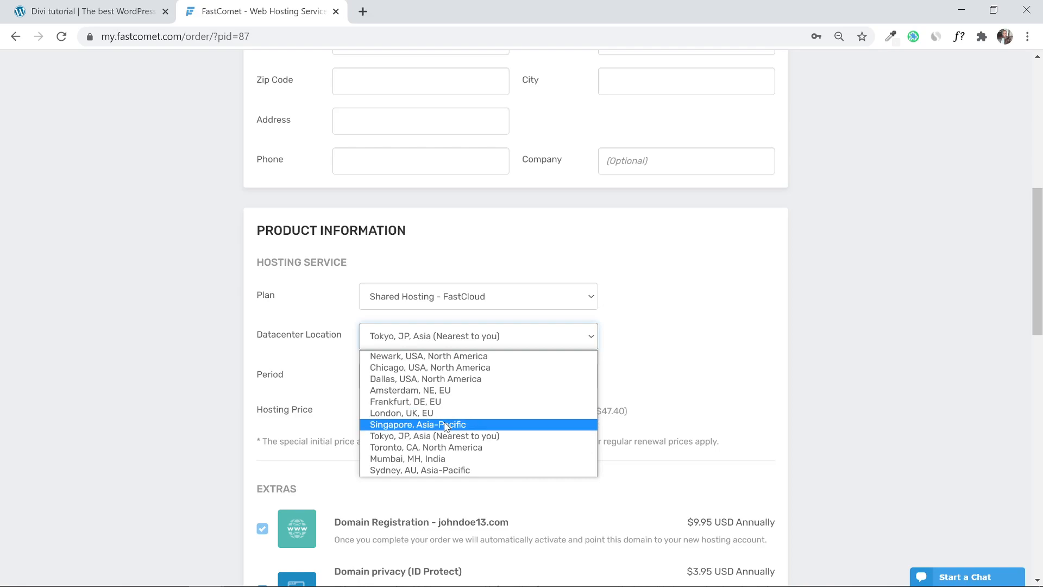
{"action": "left_click", "coordinate": [752, 307]}
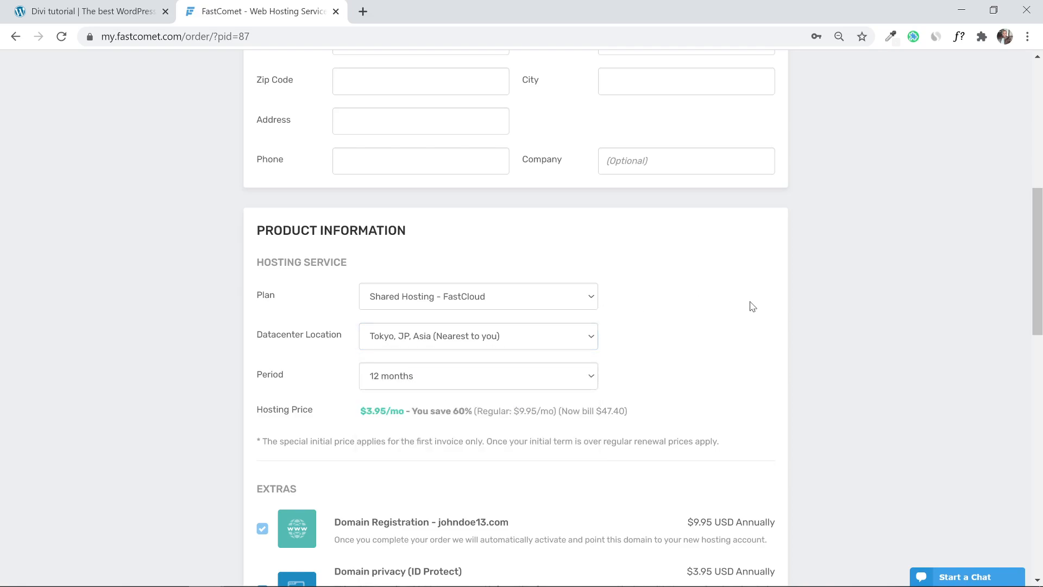
{"action": "left_click", "coordinate": [501, 337]}
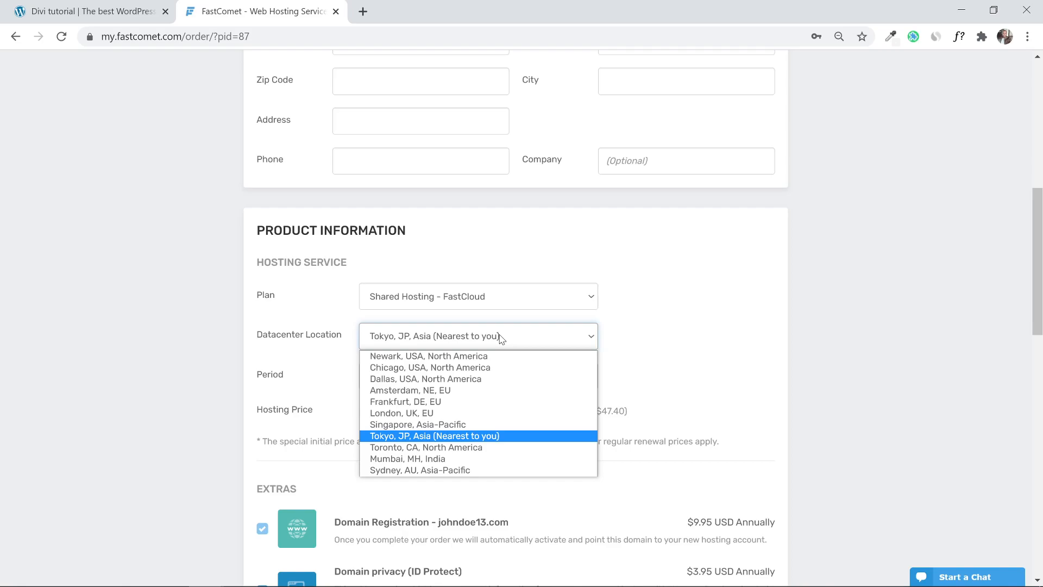
{"action": "left_click", "coordinate": [500, 339]}
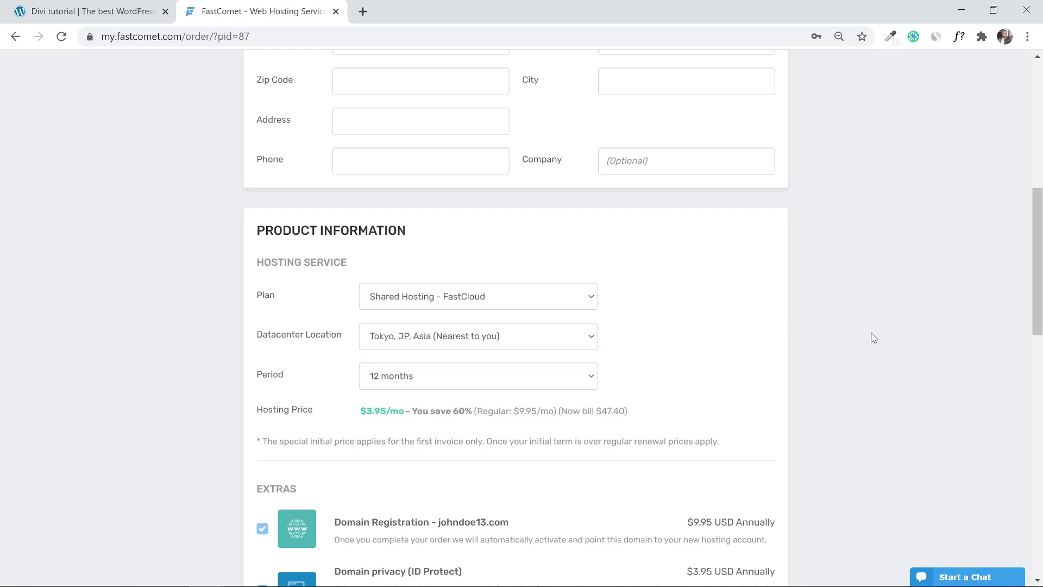
{"action": "left_click_drag", "start_coordinate": [1040, 270], "coordinate": [1041, 334]}
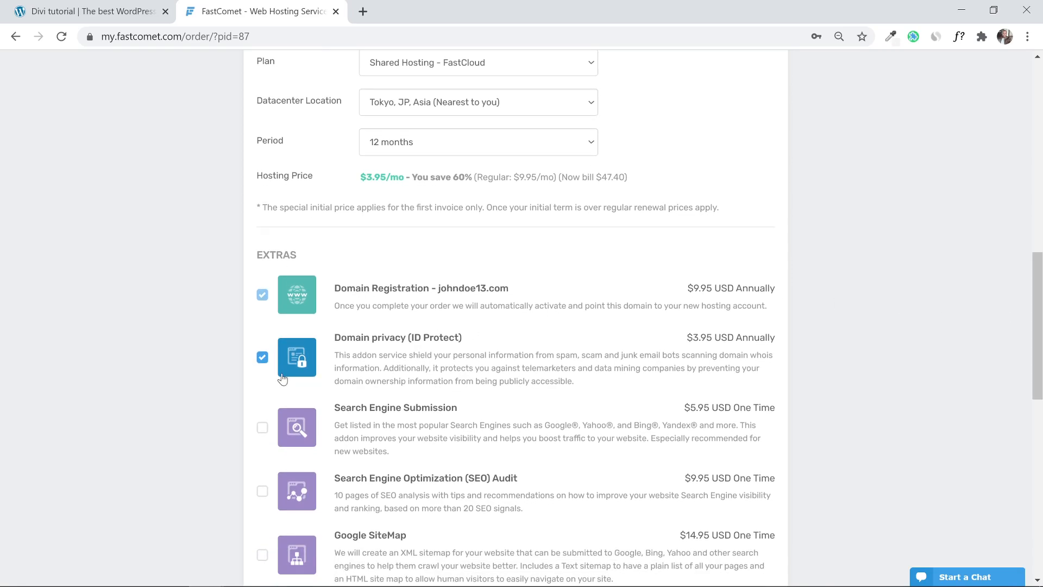
{"action": "scroll", "coordinate": [282, 378], "scroll_direction": "down", "scroll_amount": 10}
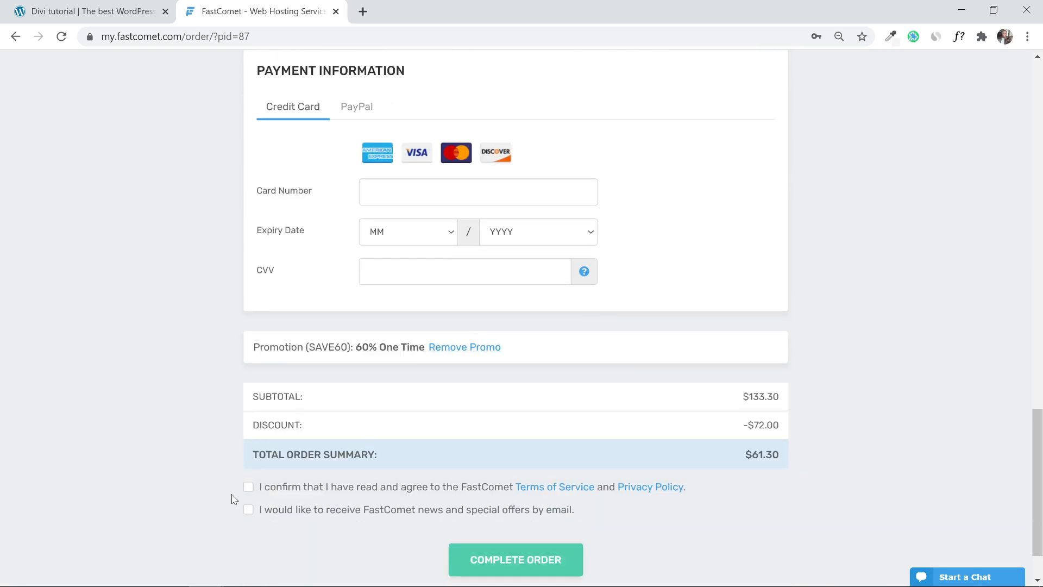
Opt in to news and offers, pay with PayPal, and complete the FastCloud order.
{"action": "left_click", "coordinate": [263, 513]}
{"action": "scroll", "coordinate": [265, 516], "scroll_direction": "up", "scroll_amount": 4}
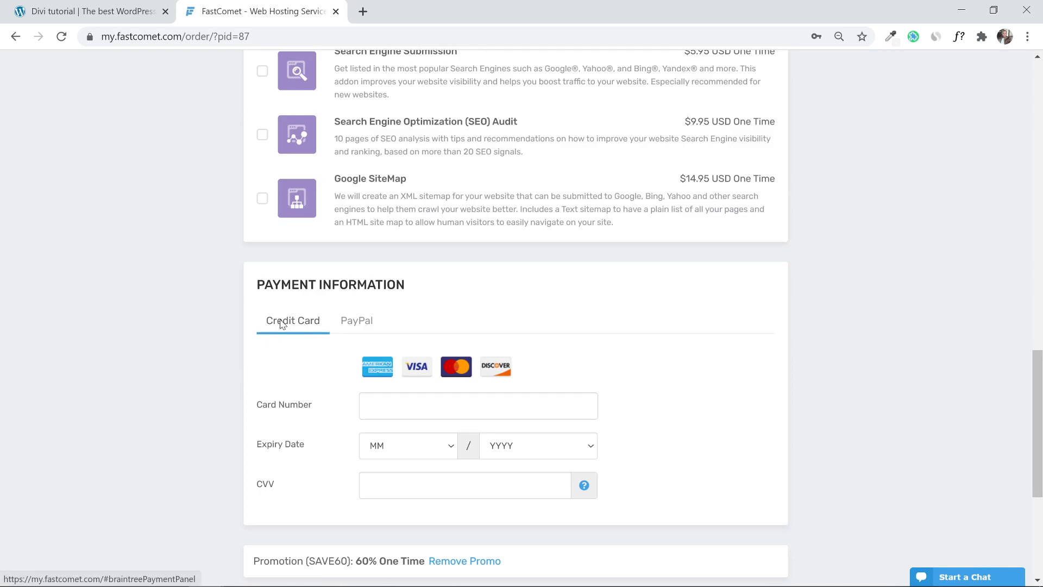
{"action": "left_click", "coordinate": [355, 325]}
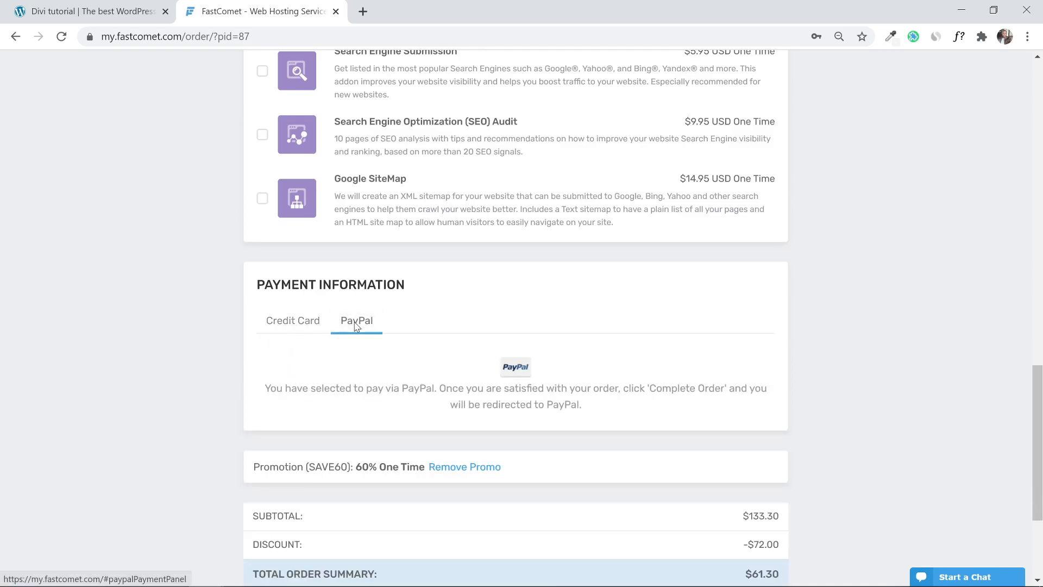
{"action": "scroll", "coordinate": [355, 325], "scroll_direction": "down", "scroll_amount": 4}
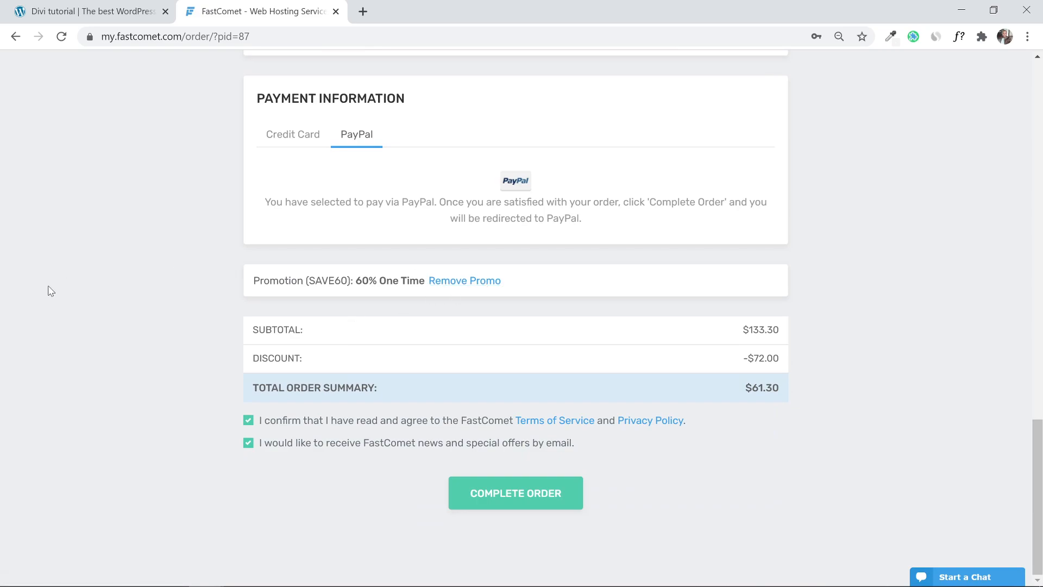
{"action": "left_click", "coordinate": [476, 496]}
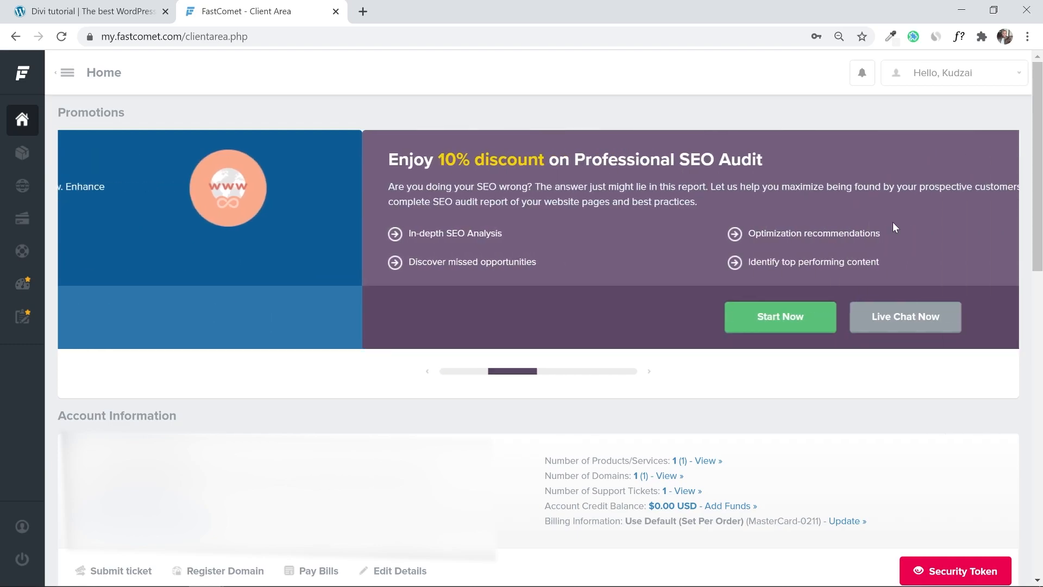
Open the Products list to view the active FastCloud hosting.
{"action": "scroll", "coordinate": [1033, 246], "scroll_direction": "down", "scroll_amount": 12}
{"action": "scroll", "coordinate": [1037, 403], "scroll_direction": "up", "scroll_amount": 4}
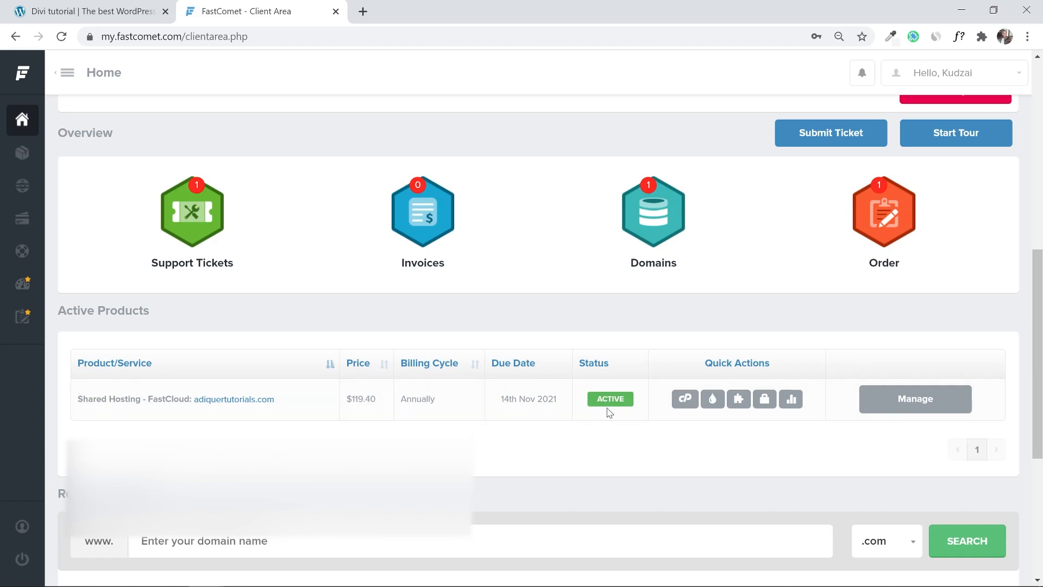
{"action": "left_click", "coordinate": [20, 160]}
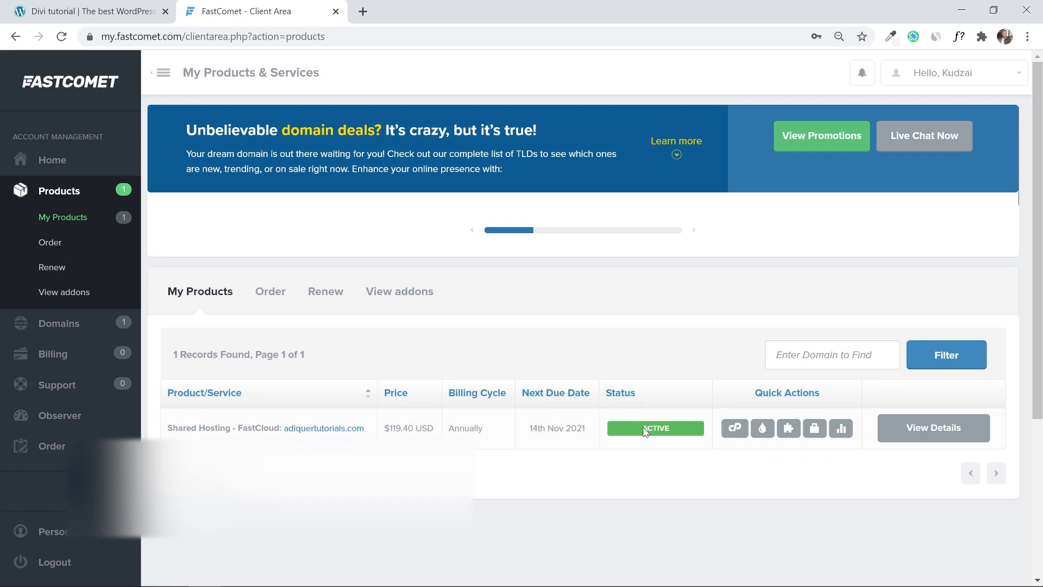
Open My Tickets under Support to see the one closed Domain/DNS ticket.
{"action": "scroll", "coordinate": [496, 368], "scroll_direction": "down", "scroll_amount": 3}
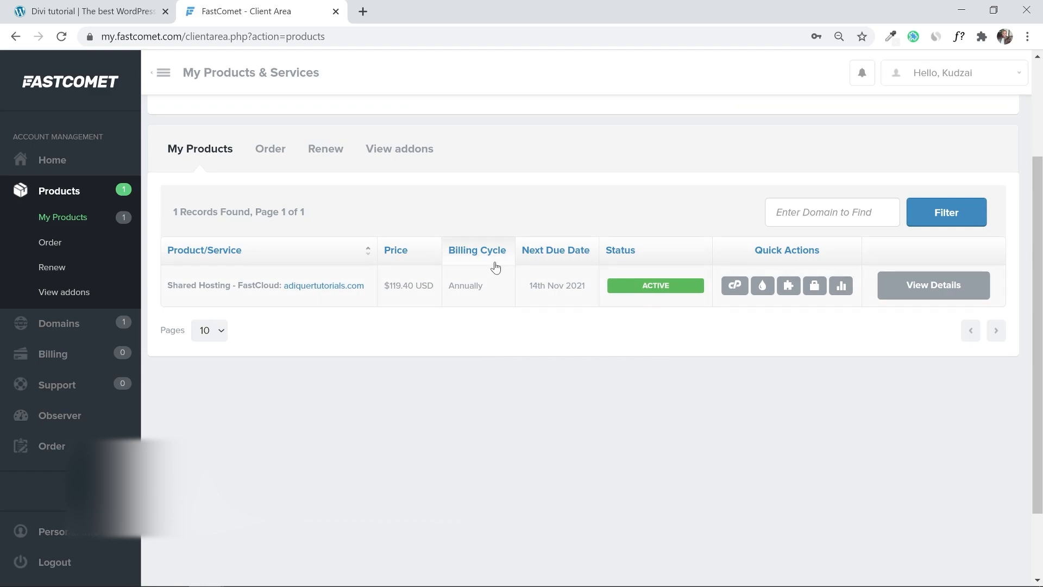
{"action": "left_click", "coordinate": [52, 397]}
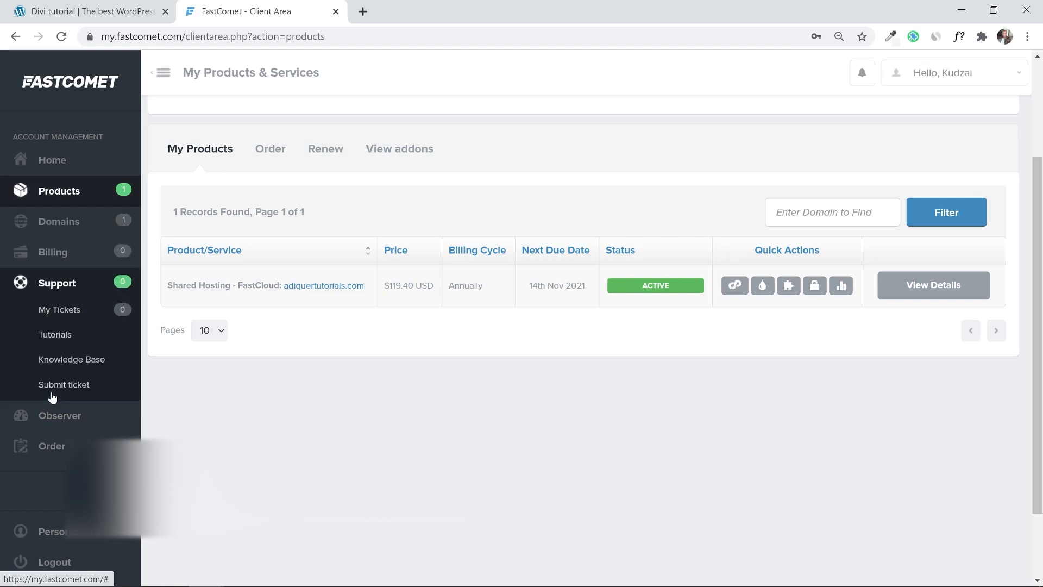
{"action": "left_click", "coordinate": [62, 319]}
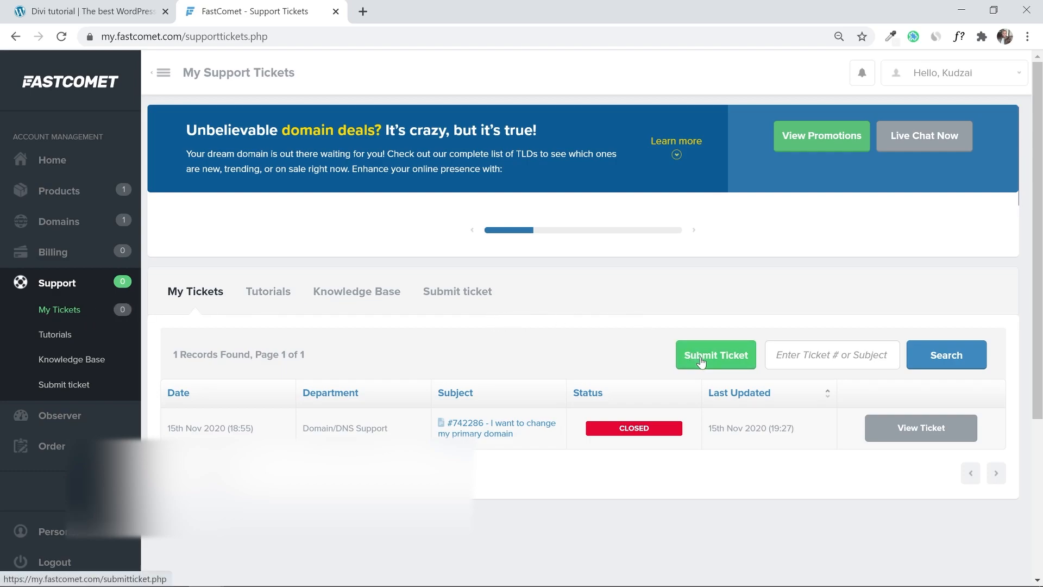
Browse the support departments under Submit Ticket, then go back to the Client Area home page.
{"action": "left_click", "coordinate": [697, 360]}
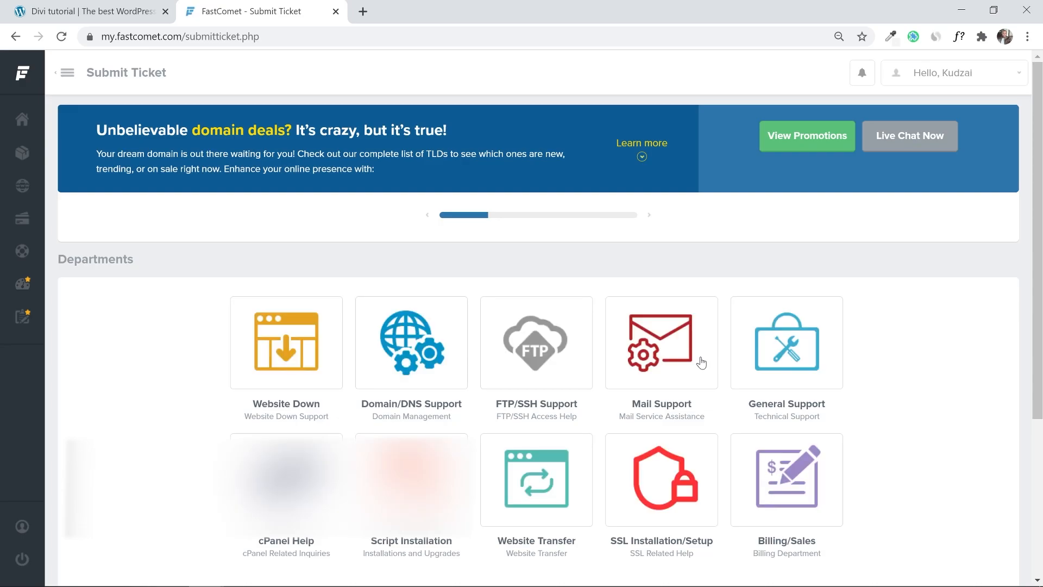
{"action": "scroll", "coordinate": [1037, 251], "scroll_direction": "down", "scroll_amount": 2}
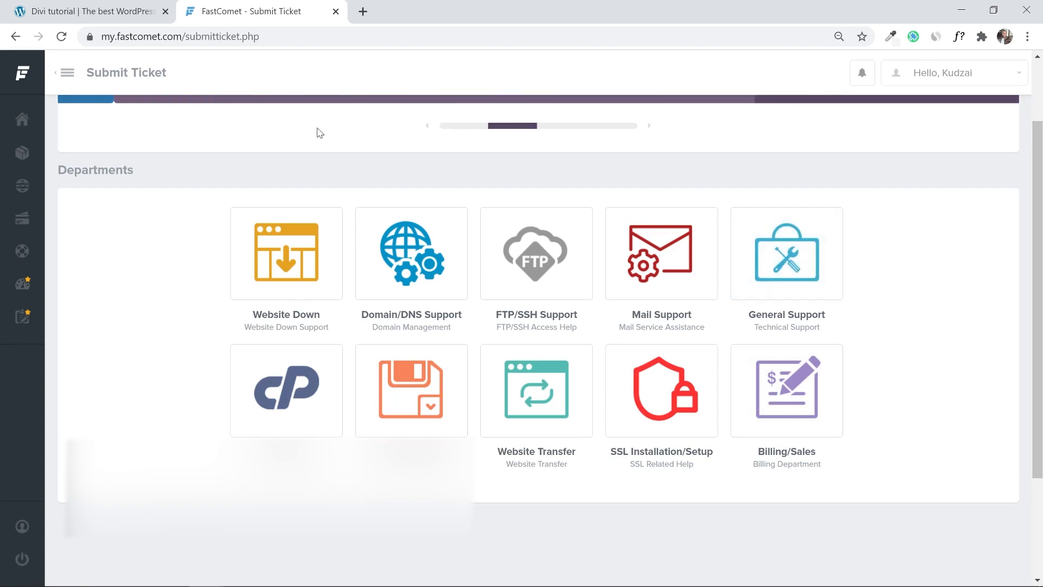
{"action": "left_click", "coordinate": [21, 130]}
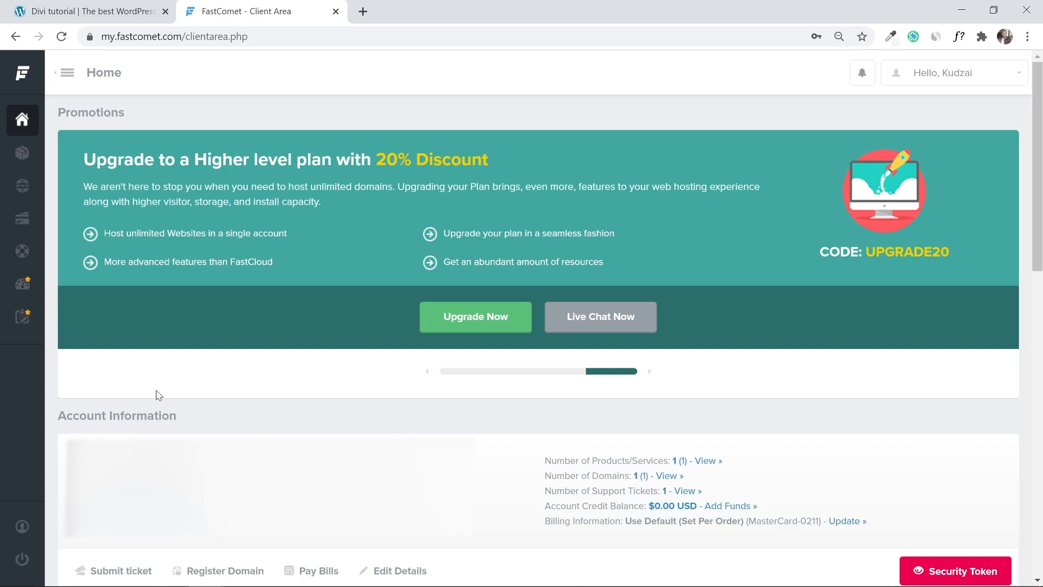
From Products, open the domain's Let's Encrypt SSL page in cPanel using the saved master password.
{"action": "left_click", "coordinate": [21, 155]}
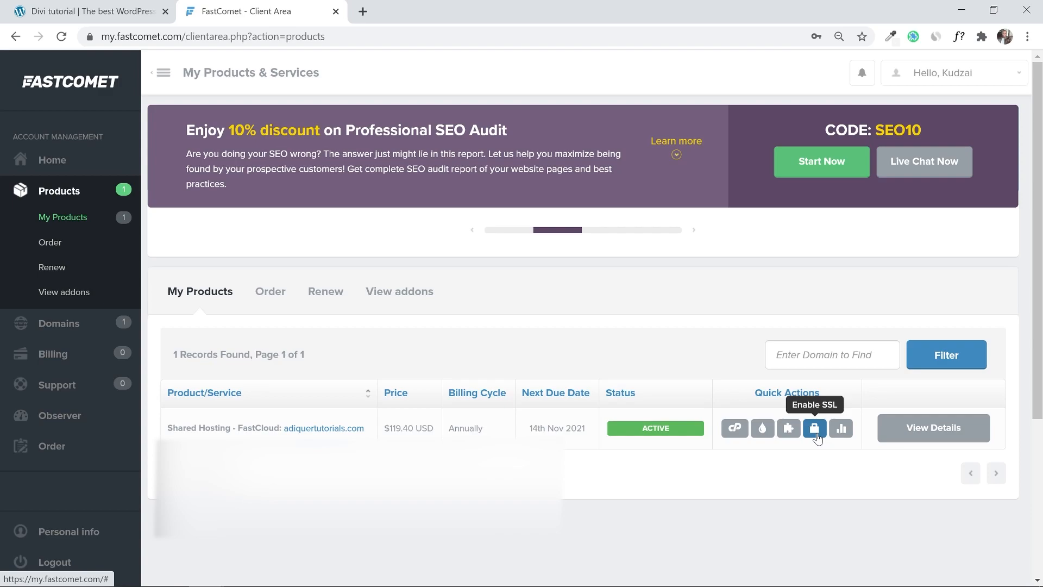
{"action": "left_click", "coordinate": [816, 434]}
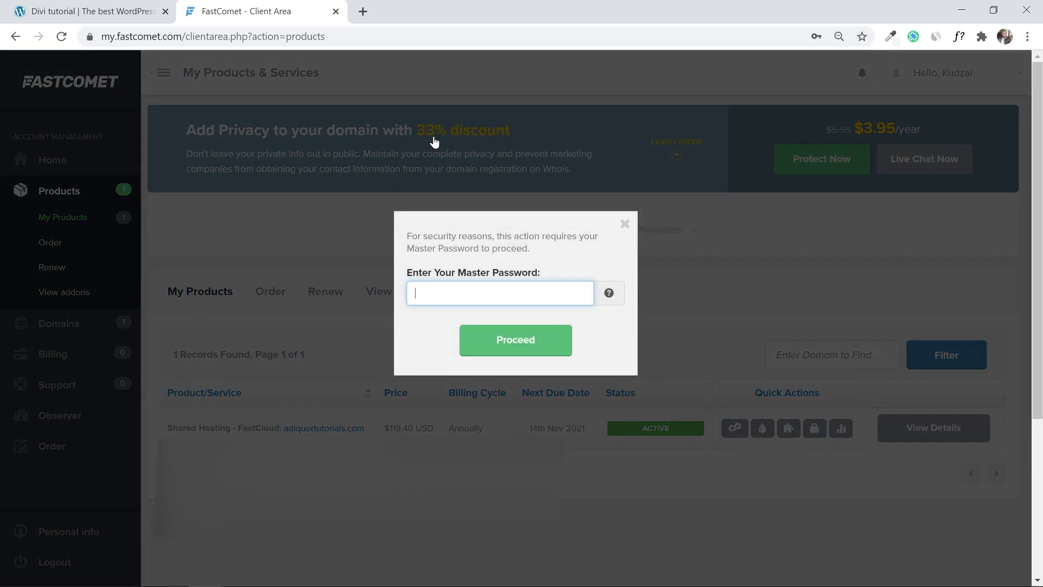
{"action": "left_click", "coordinate": [455, 289]}
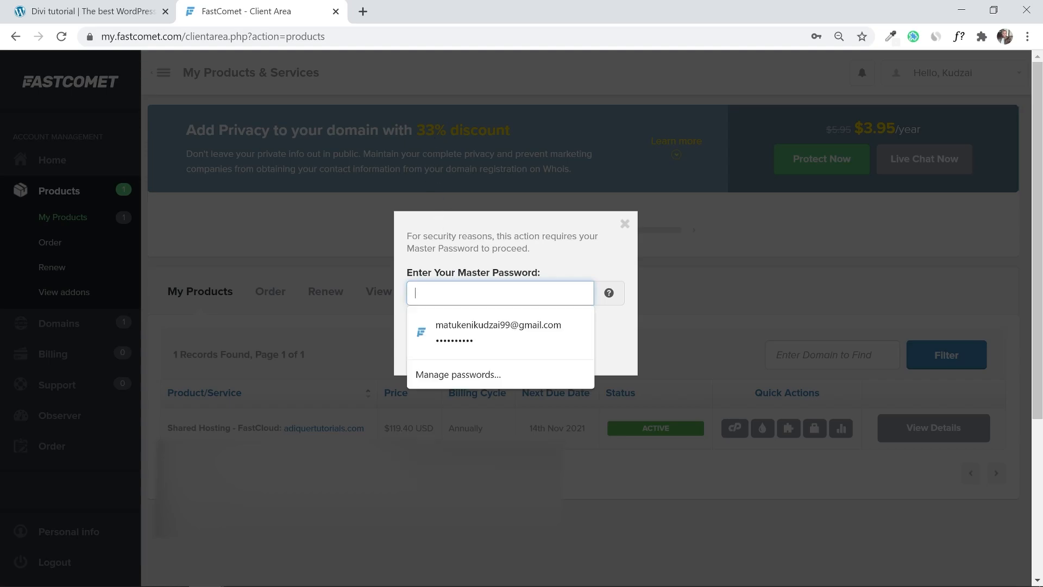
{"action": "left_click", "coordinate": [464, 337]}
{"action": "left_click", "coordinate": [526, 342]}
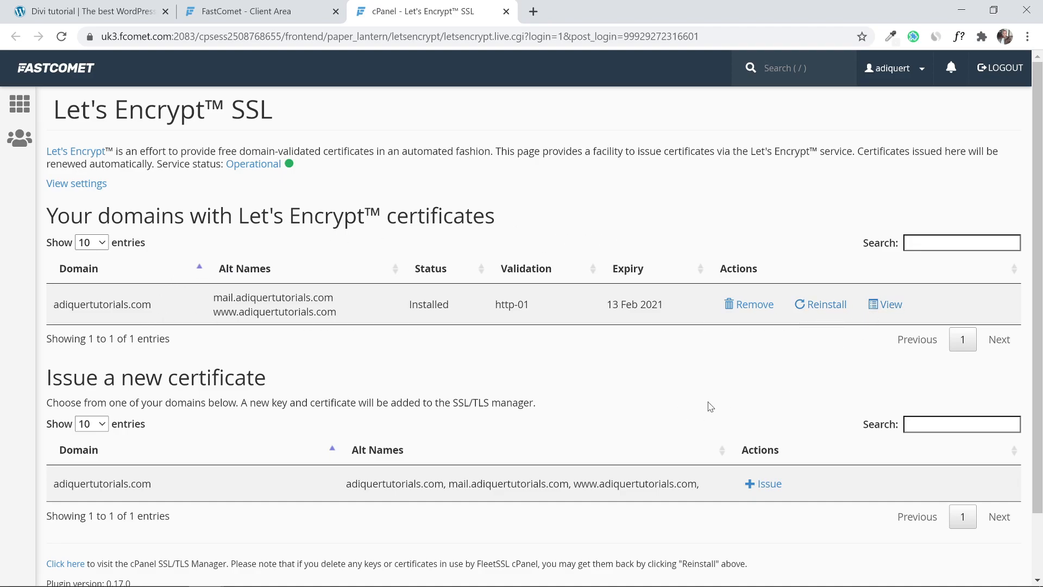
Inspect the installed certificate and the 'Issue a new certificate' section, then return to cPanel Main.
{"action": "scroll", "coordinate": [506, 365], "scroll_direction": "down", "scroll_amount": 1}
{"action": "scroll", "coordinate": [506, 365], "scroll_direction": "down", "scroll_amount": 1}
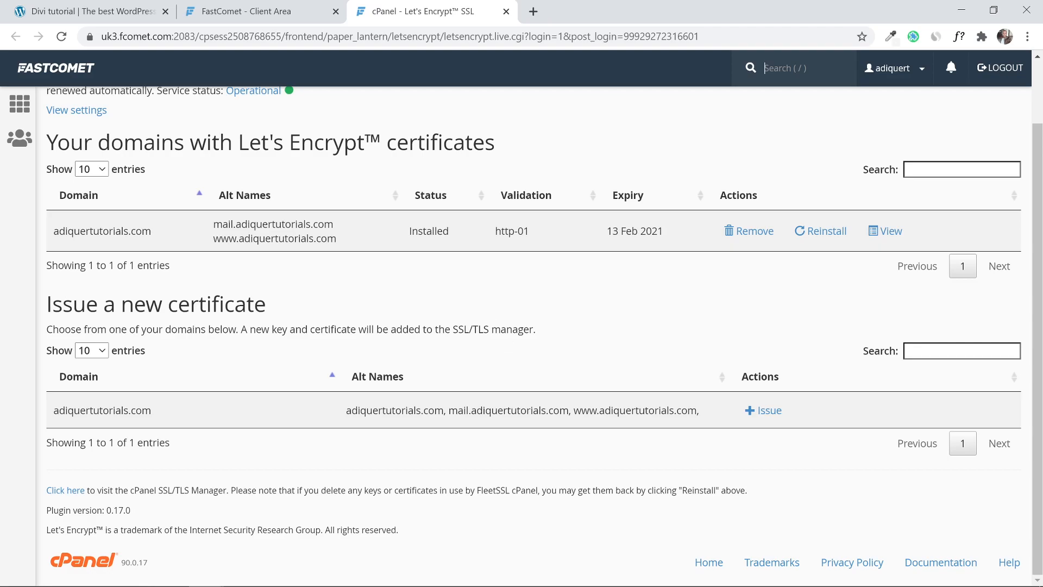
{"action": "left_click_drag", "start_coordinate": [46, 313], "coordinate": [387, 300]}
{"action": "left_click", "coordinate": [387, 300]}
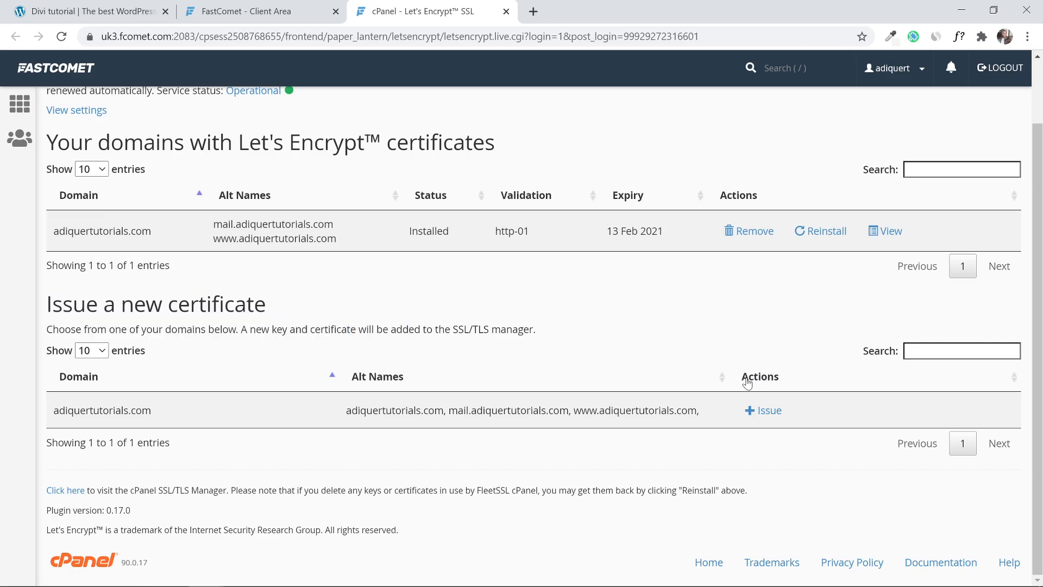
{"action": "left_click", "coordinate": [775, 367]}
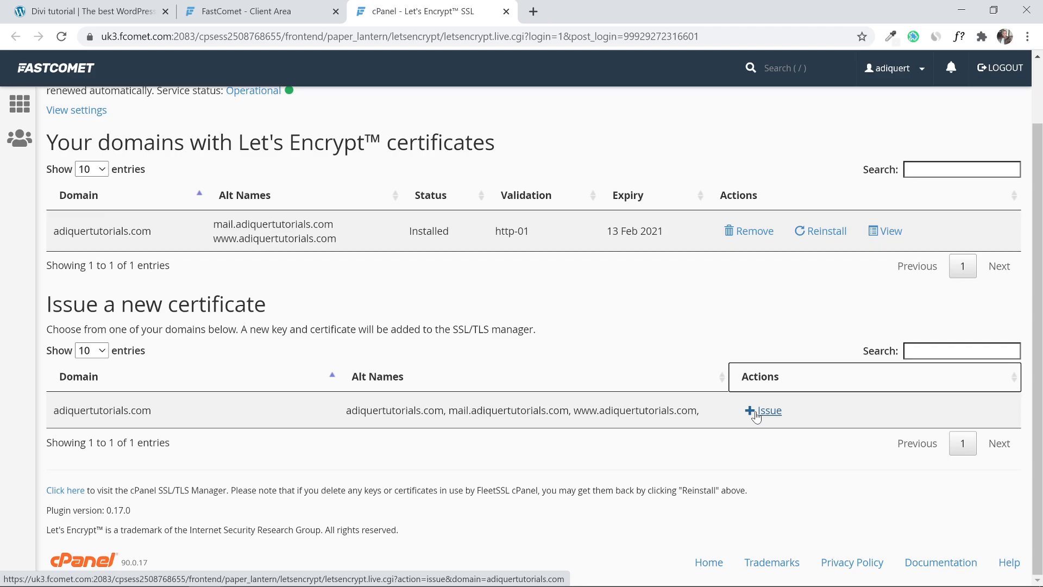
{"action": "scroll", "coordinate": [757, 417], "scroll_direction": "up", "scroll_amount": 2}
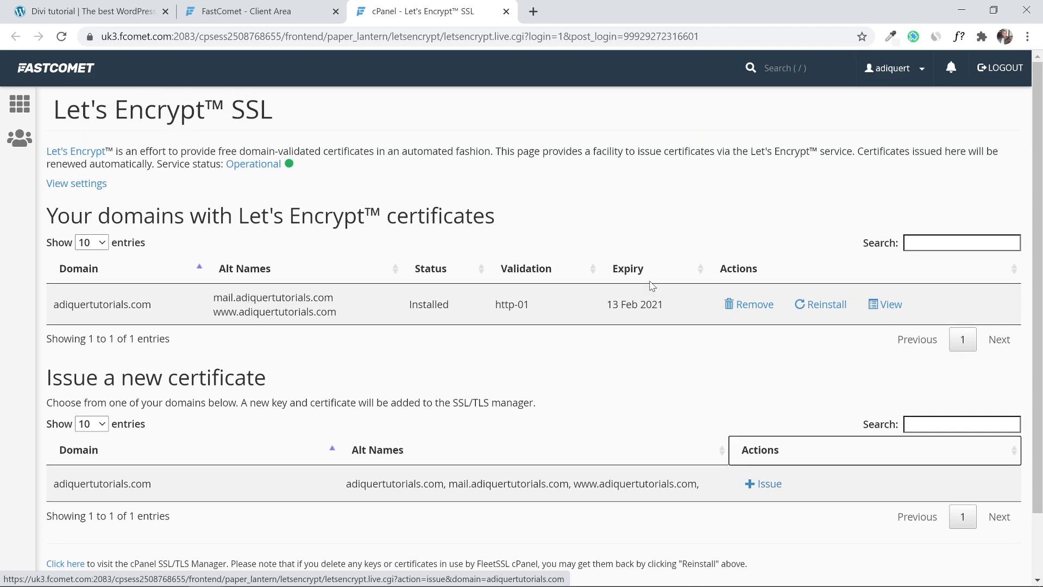
{"action": "left_click", "coordinate": [20, 104]}
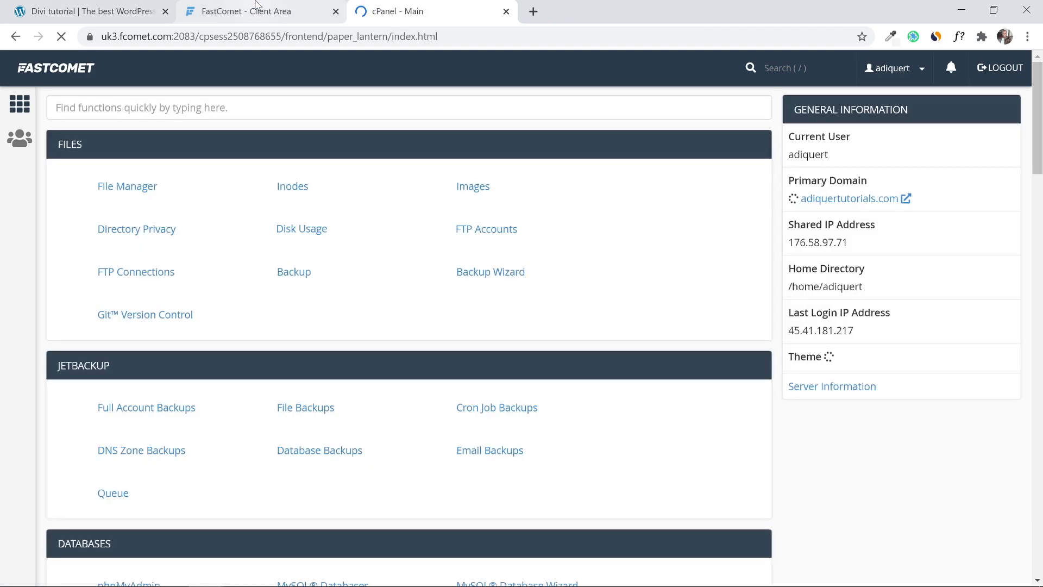
Return to the Client Area home page and close the cPanel tab.
{"action": "left_click", "coordinate": [257, 6]}
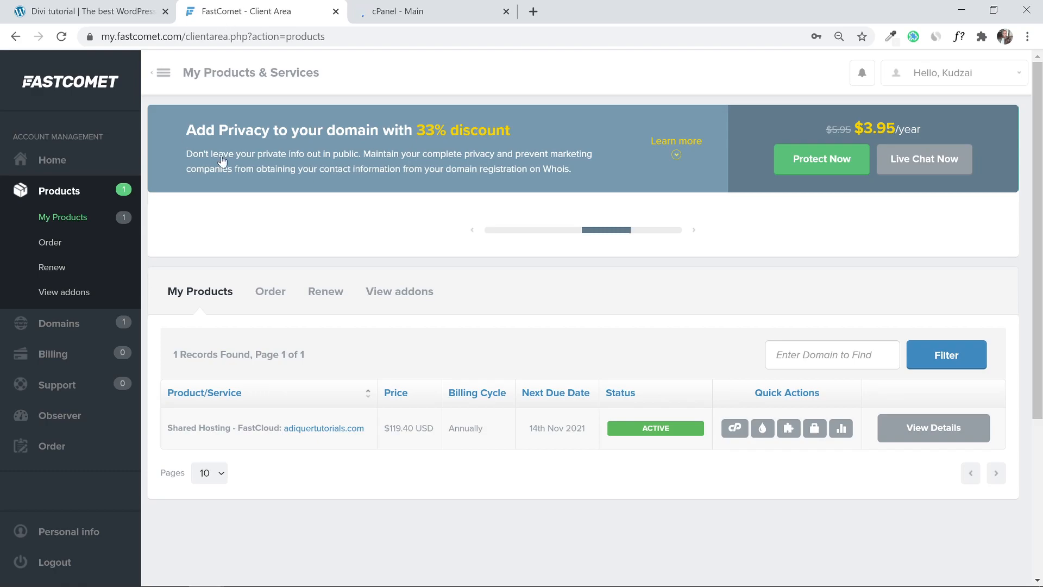
{"action": "left_click", "coordinate": [53, 159]}
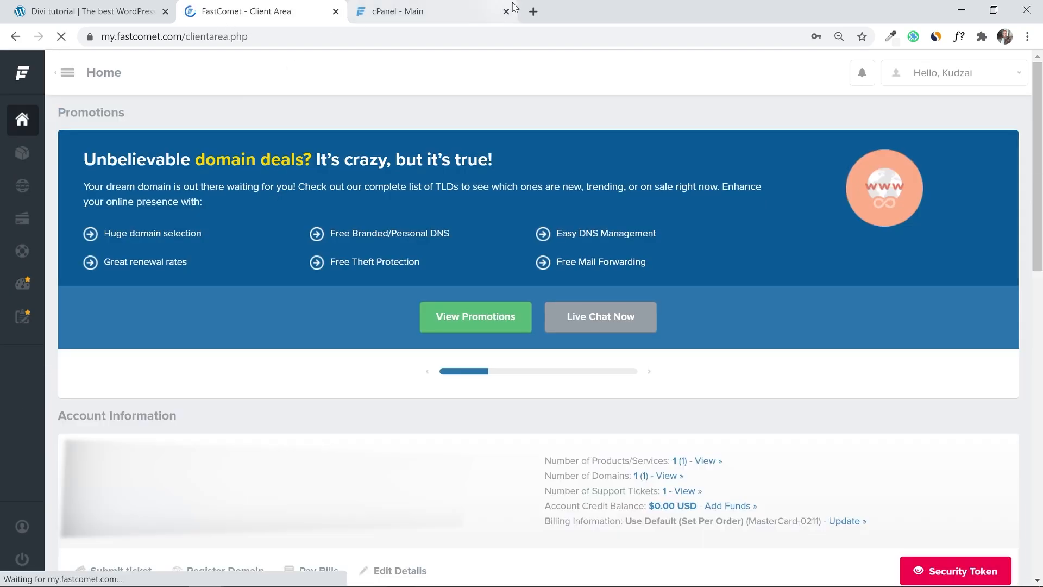
{"action": "left_click", "coordinate": [512, 16]}
{"action": "left_click", "coordinate": [505, 11]}
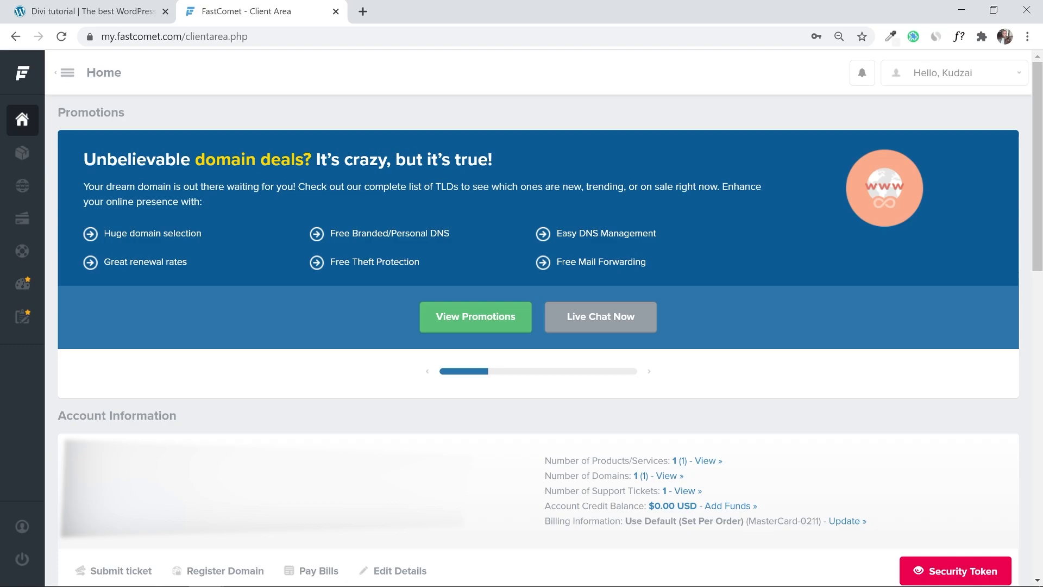
Launch Softaculous from Products via Install Application, using the saved master password.
{"action": "left_click", "coordinate": [22, 152]}
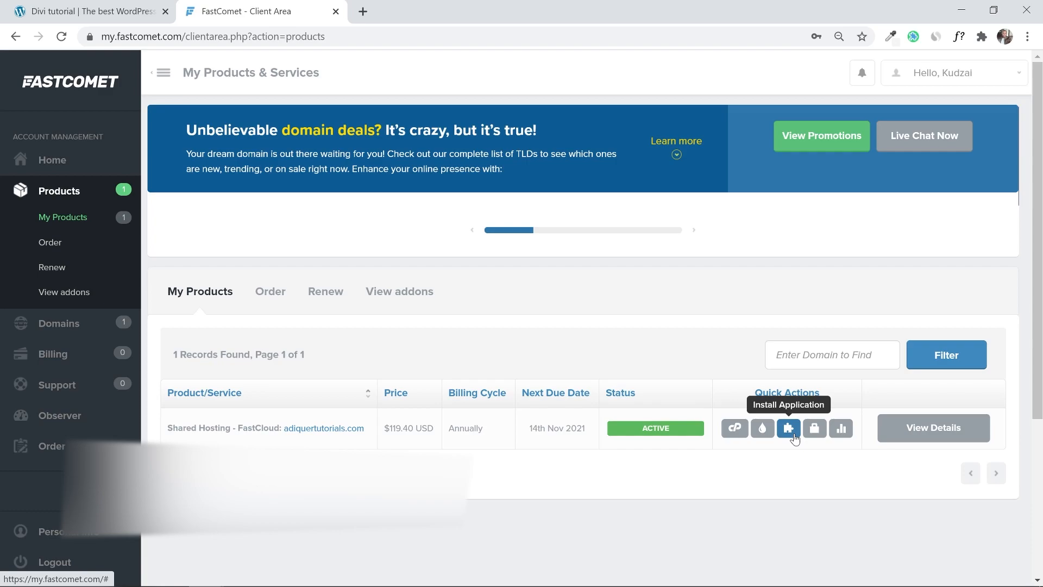
{"action": "left_click", "coordinate": [792, 436]}
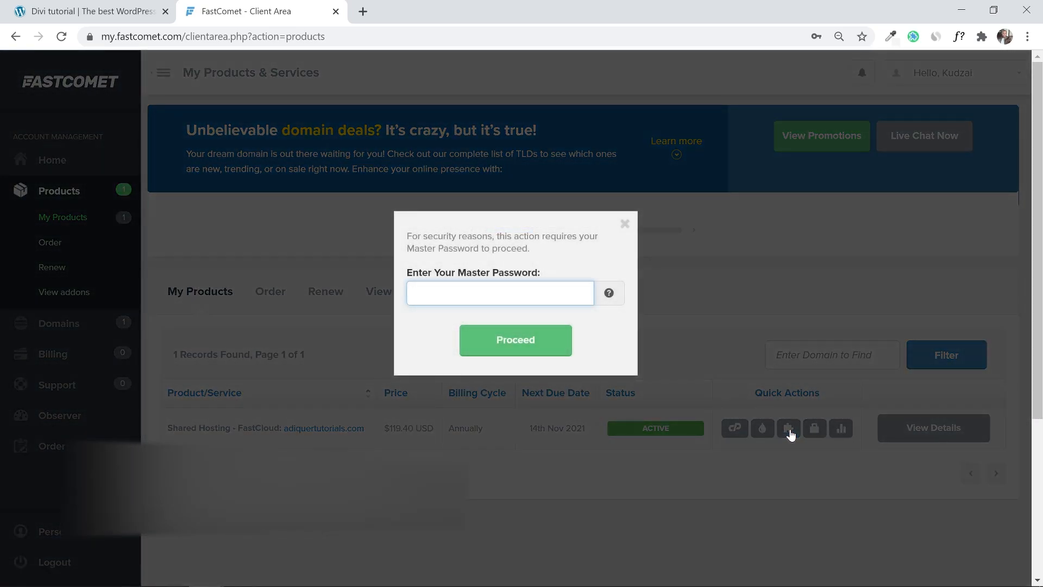
{"action": "left_click", "coordinate": [415, 293]}
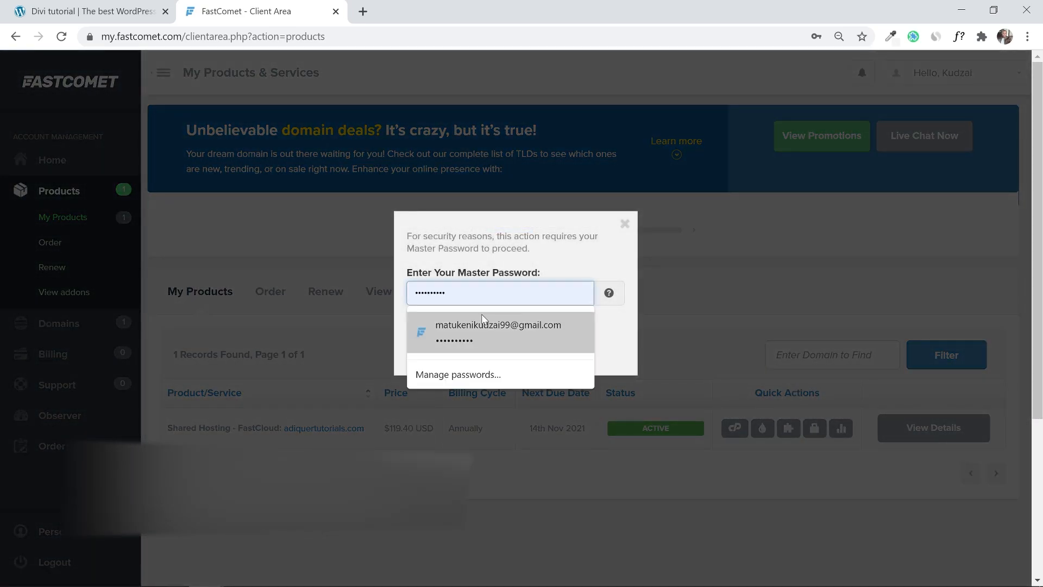
{"action": "left_click", "coordinate": [484, 323]}
{"action": "left_click", "coordinate": [495, 337]}
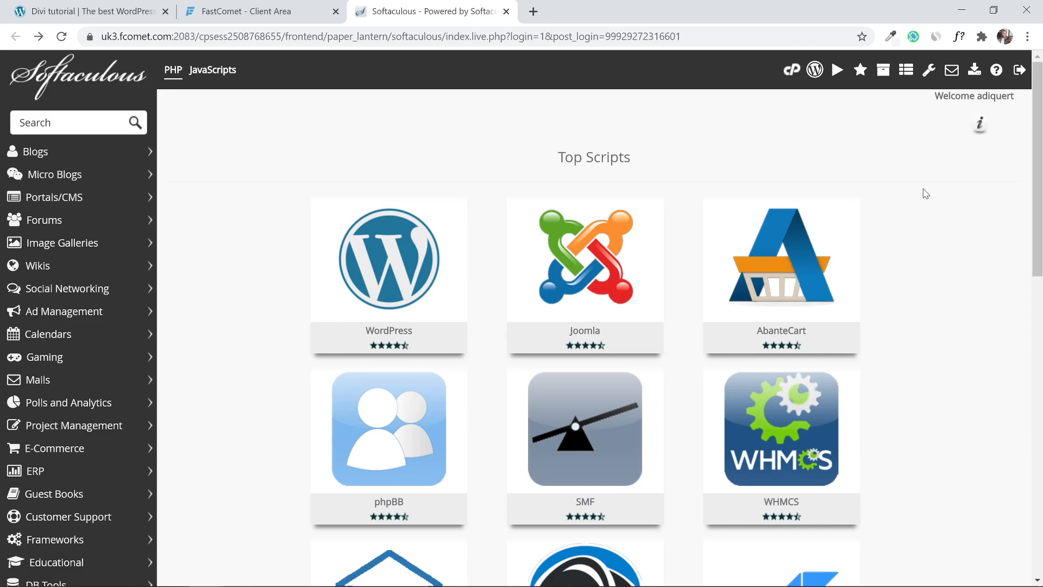
Start a WordPress install from the WordPress card under Top Scripts.
{"action": "mouse_move", "coordinate": [1037, 200]}
{"action": "left_mouse_down"}
{"action": "mouse_move", "coordinate": [1039, 452]}
{"action": "mouse_move", "coordinate": [1038, 200]}
{"action": "left_mouse_up"}
{"action": "mouse_move", "coordinate": [401, 287]}
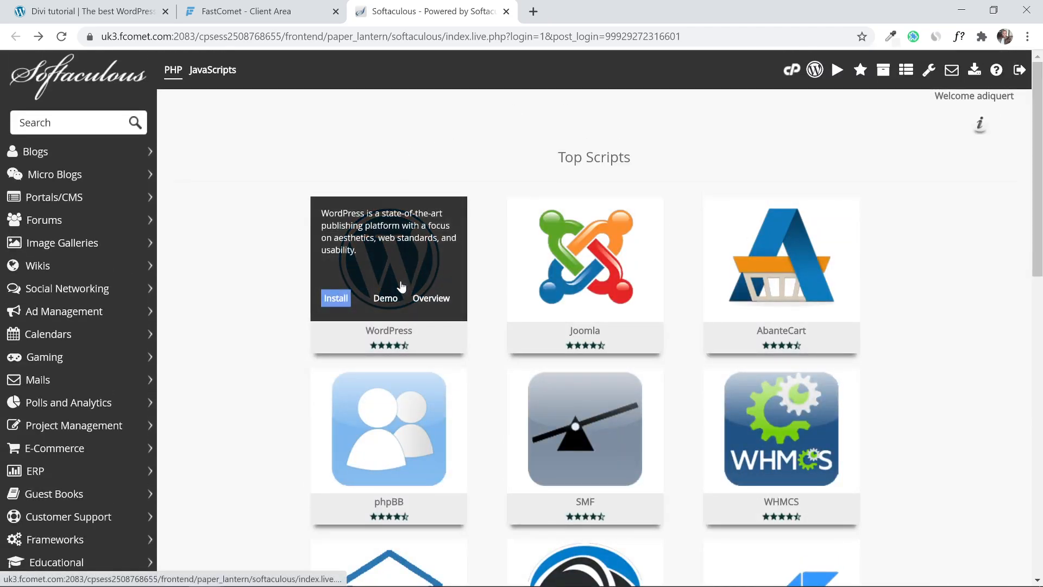
{"action": "left_click", "coordinate": [336, 308]}
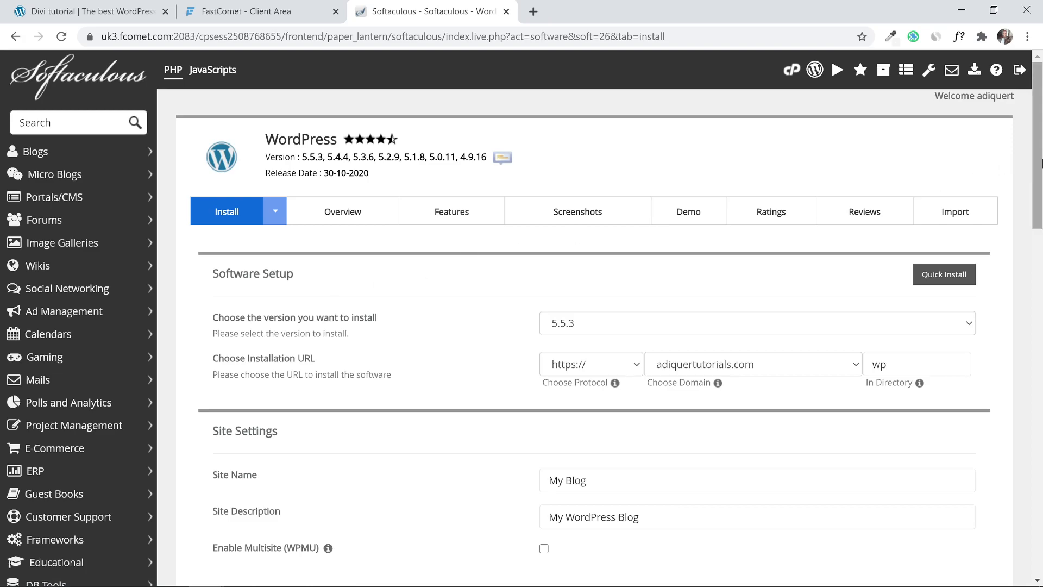
Keep WordPress version 5.5.3 selected in the install form.
{"action": "scroll", "coordinate": [423, 132], "scroll_direction": "down", "scroll_amount": 2}
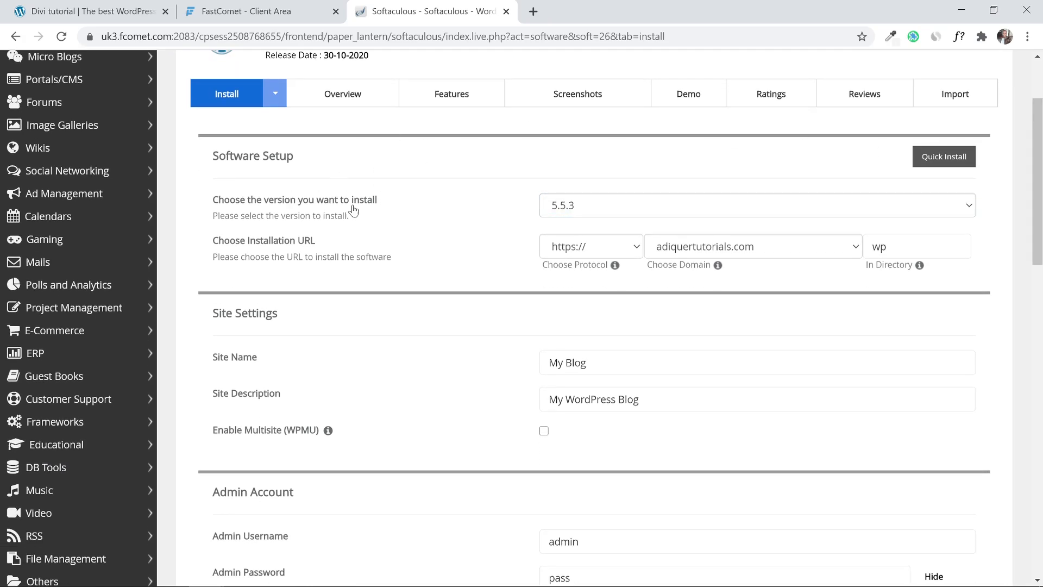
{"action": "triple_click", "coordinate": [279, 204]}
{"action": "mouse_move", "coordinate": [185, 204]}
{"action": "left_mouse_down"}
{"action": "mouse_move", "coordinate": [372, 206]}
{"action": "mouse_move", "coordinate": [176, 207]}
{"action": "left_mouse_up"}
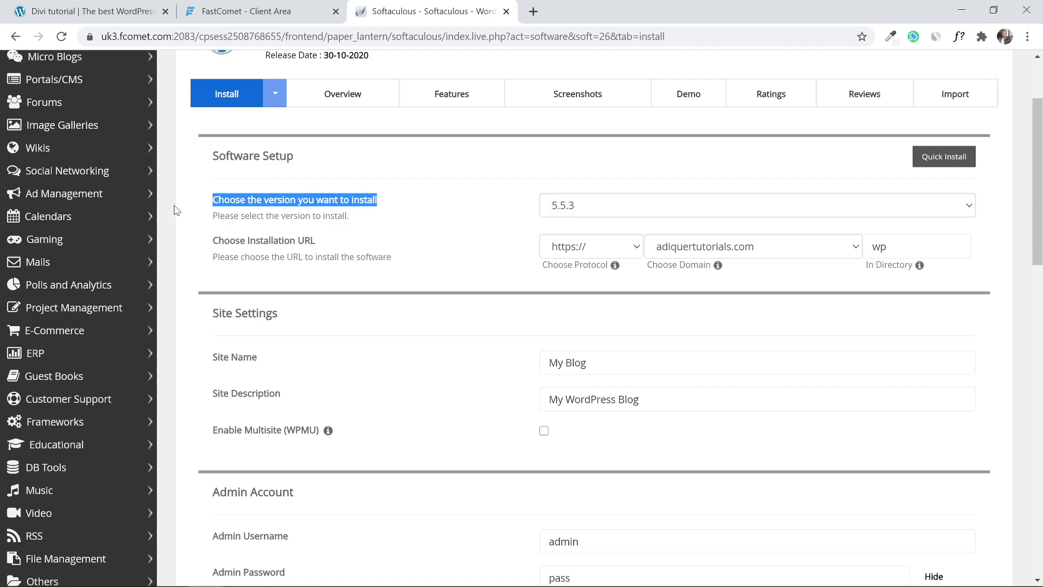
{"action": "left_click", "coordinate": [601, 209]}
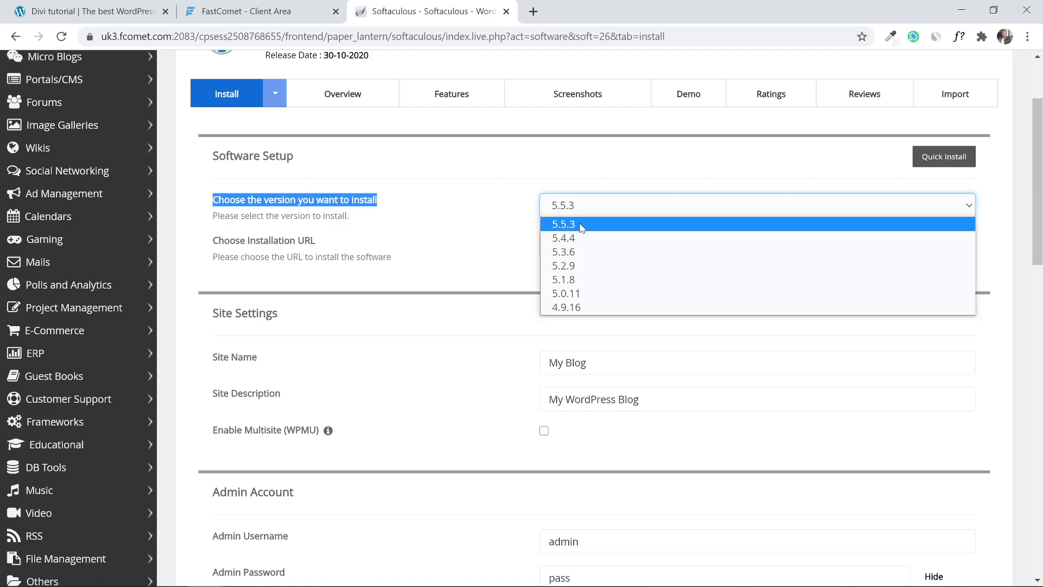
{"action": "left_click", "coordinate": [581, 227]}
{"action": "left_click", "coordinate": [577, 212]}
{"action": "left_click", "coordinate": [478, 207]}
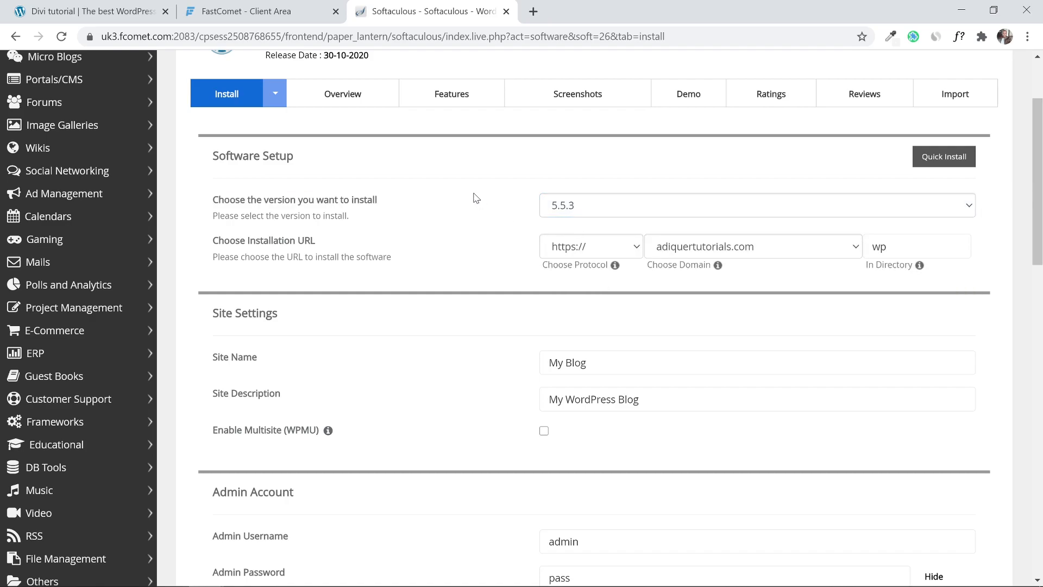
{"action": "left_click_drag", "start_coordinate": [310, 241], "coordinate": [201, 242]}
{"action": "left_click", "coordinate": [201, 242]}
{"action": "left_click", "coordinate": [604, 246]}
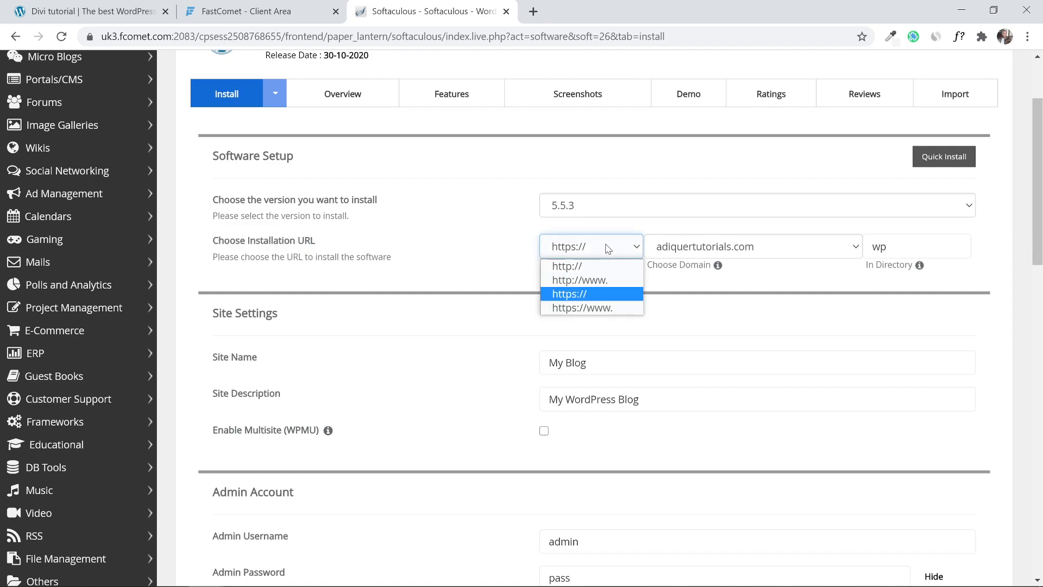
{"action": "left_click", "coordinate": [588, 294]}
{"action": "left_click", "coordinate": [887, 246]}
{"action": "double_click", "coordinate": [886, 246]}
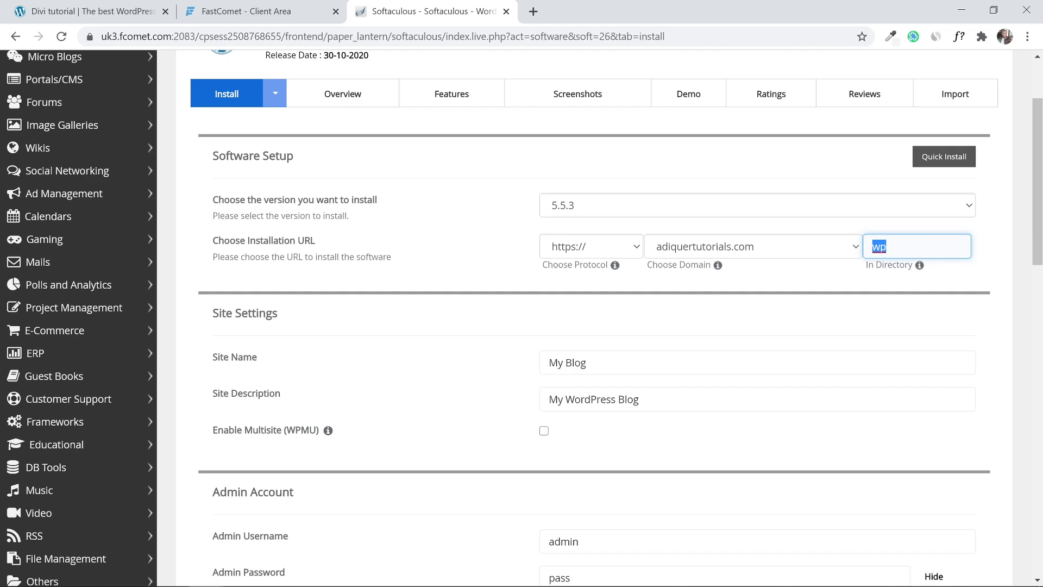
{"action": "key", "text": "BackSpace"}
{"action": "left_click", "coordinate": [492, 254]}
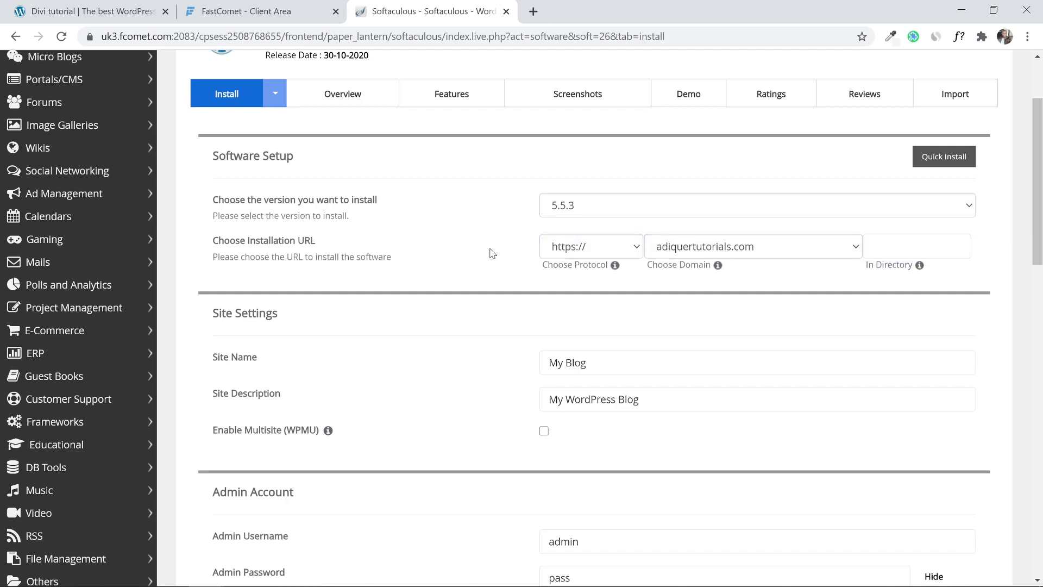
Replace the default admin username with a new username.
{"action": "scroll", "coordinate": [483, 255], "scroll_direction": "down", "scroll_amount": 2}
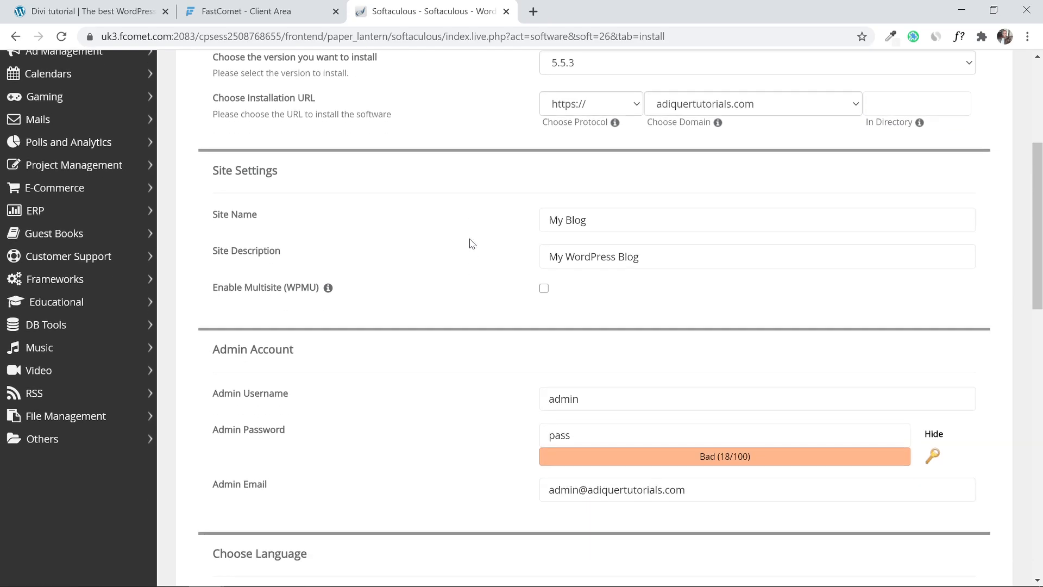
{"action": "scroll", "coordinate": [472, 244], "scroll_direction": "down", "scroll_amount": 1}
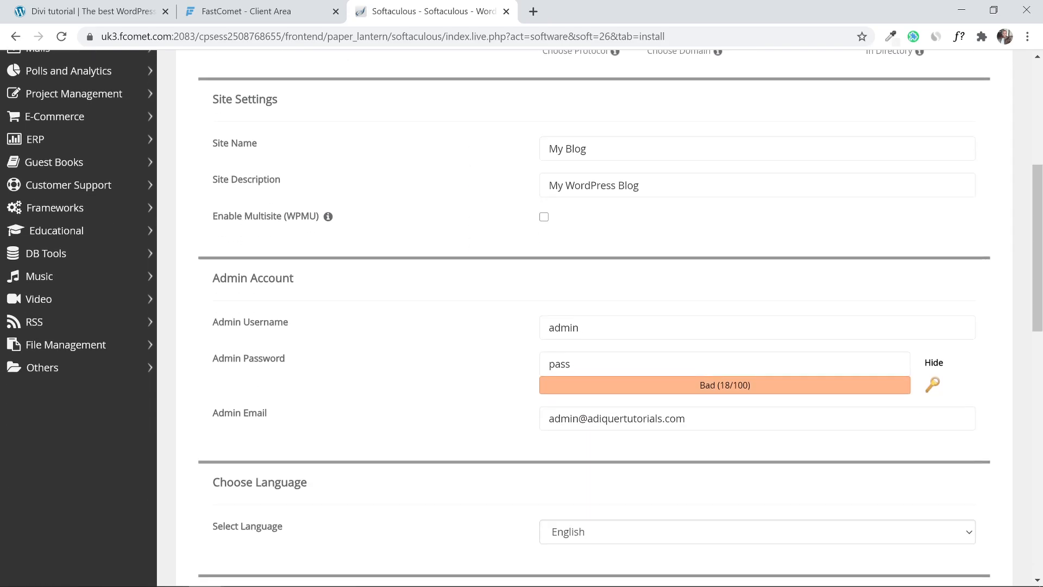
{"action": "scroll", "coordinate": [337, 287], "scroll_direction": "up", "scroll_amount": 2}
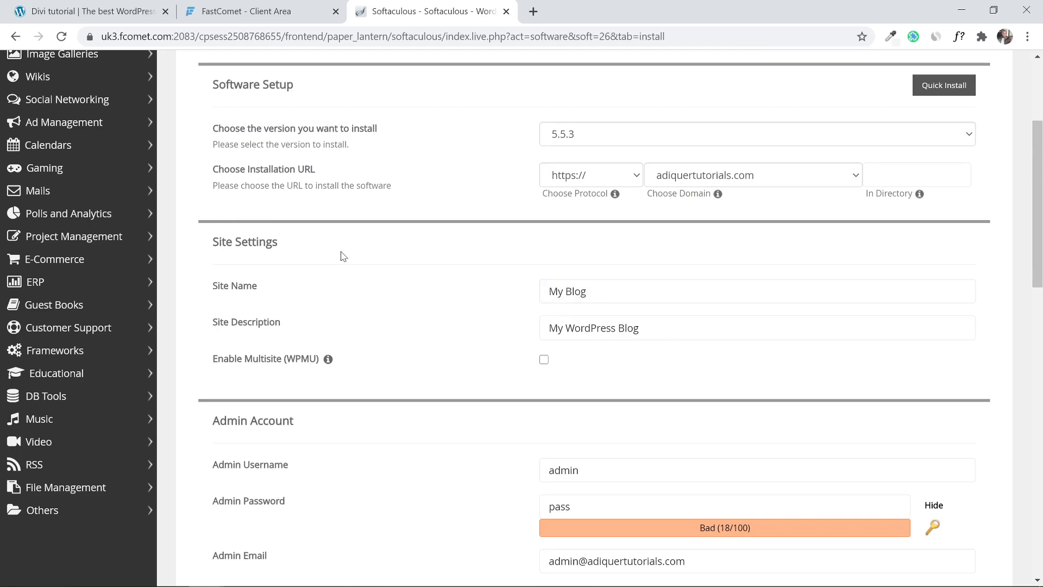
{"action": "scroll", "coordinate": [343, 256], "scroll_direction": "down", "scroll_amount": 2}
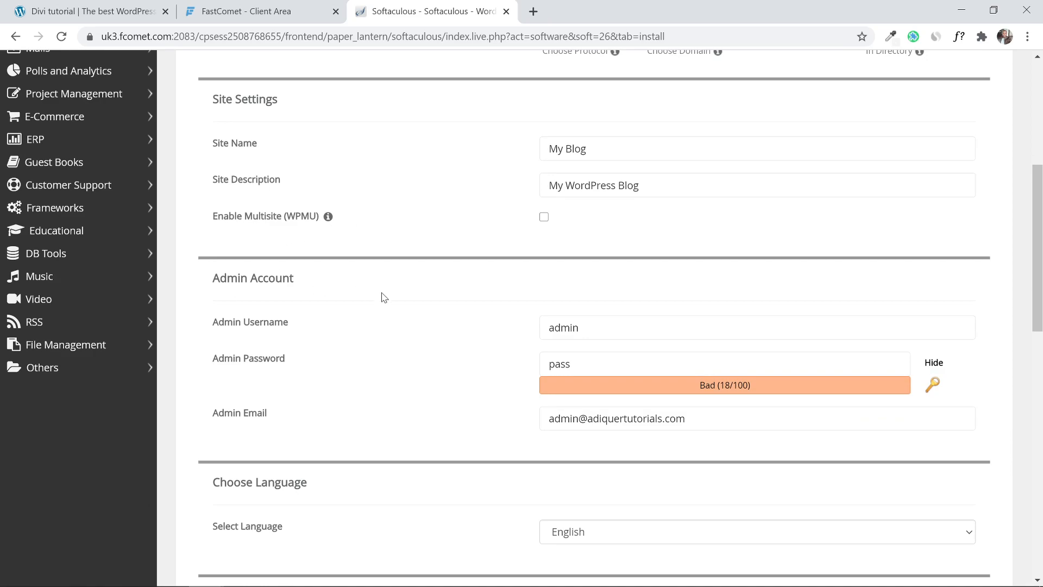
{"action": "left_click", "coordinate": [579, 321]}
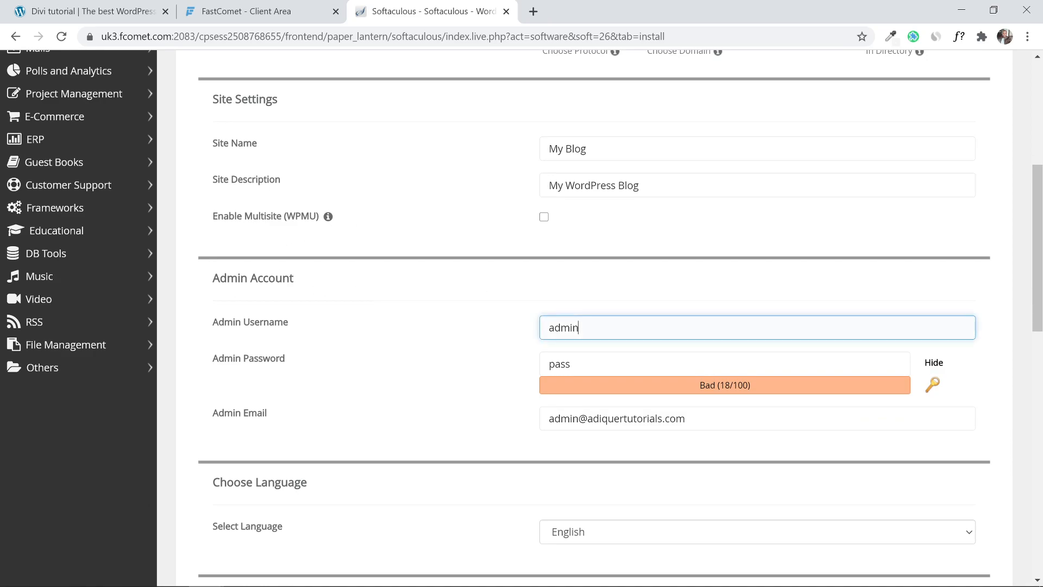
{"action": "left_click_drag", "start_coordinate": [580, 325], "coordinate": [401, 330]}
{"action": "type", "text": "kudzai"}
{"action": "key", "text": "Tab"}
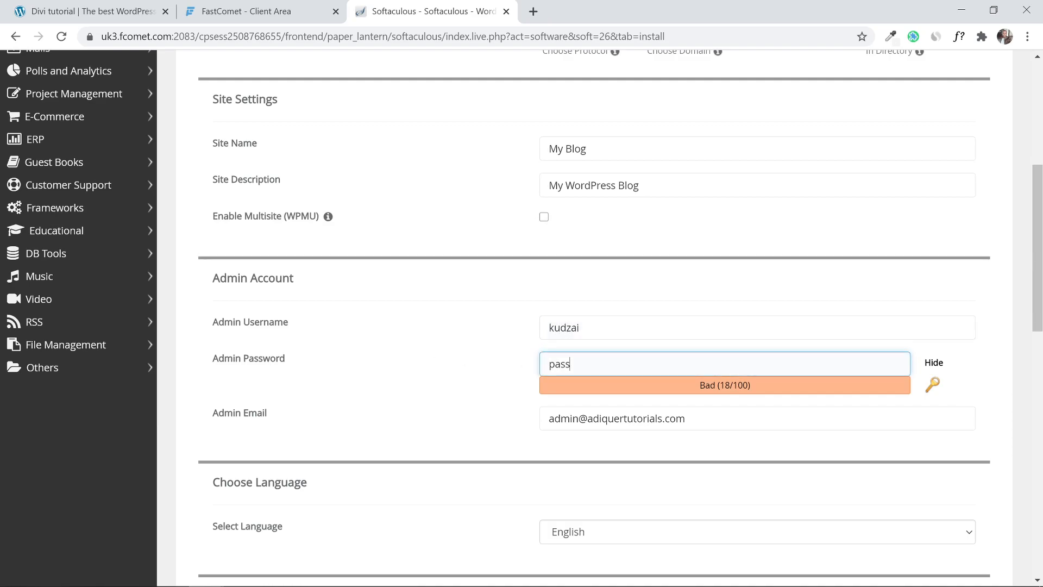
{"action": "key", "text": "Tab"}
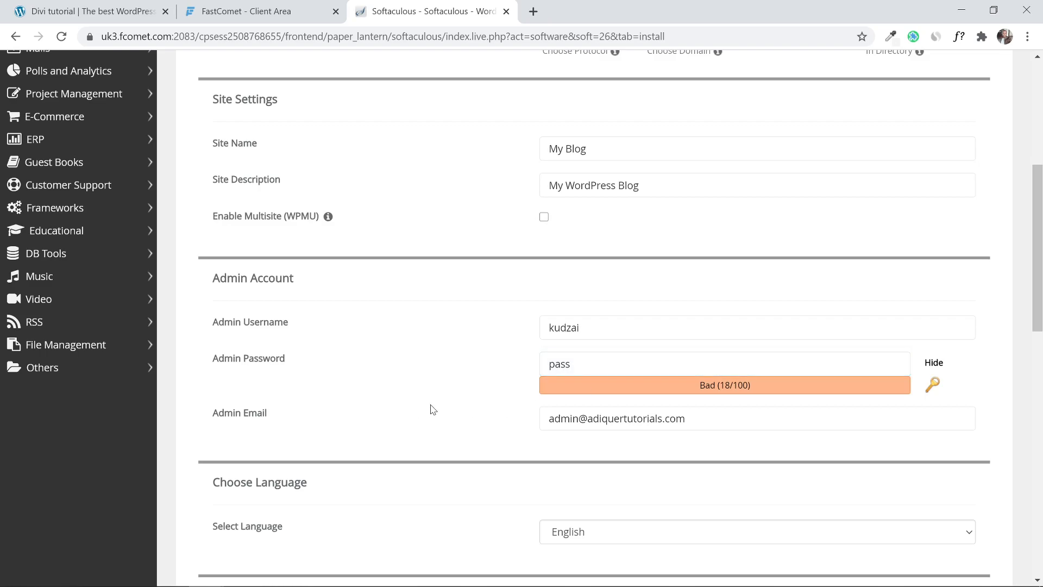
Replace the admin e-mail with the new address and scroll down to the Install section.
{"action": "scroll", "coordinate": [445, 396], "scroll_direction": "down", "scroll_amount": 1}
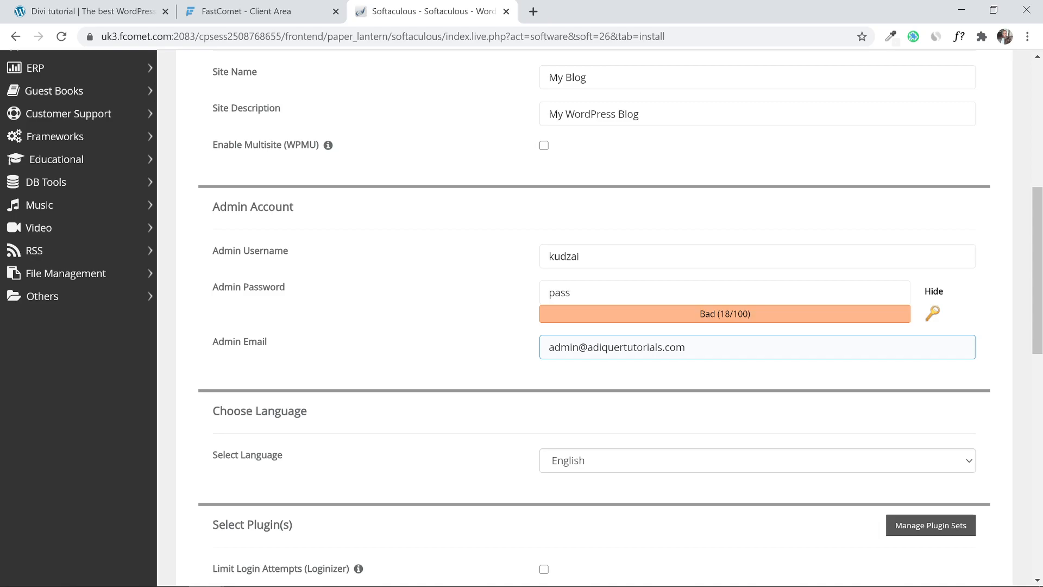
{"action": "key", "text": "ctrl+a"}
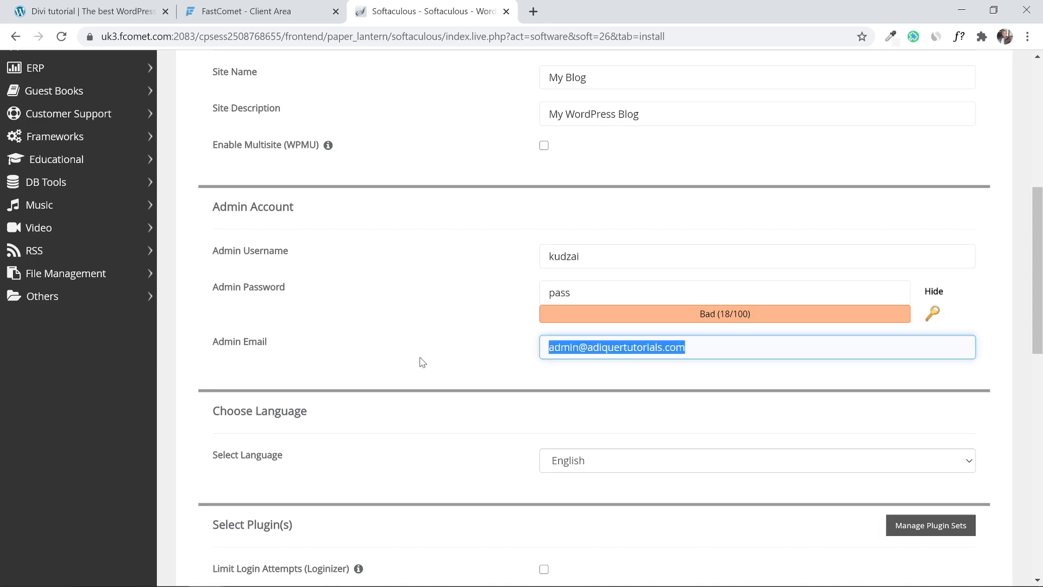
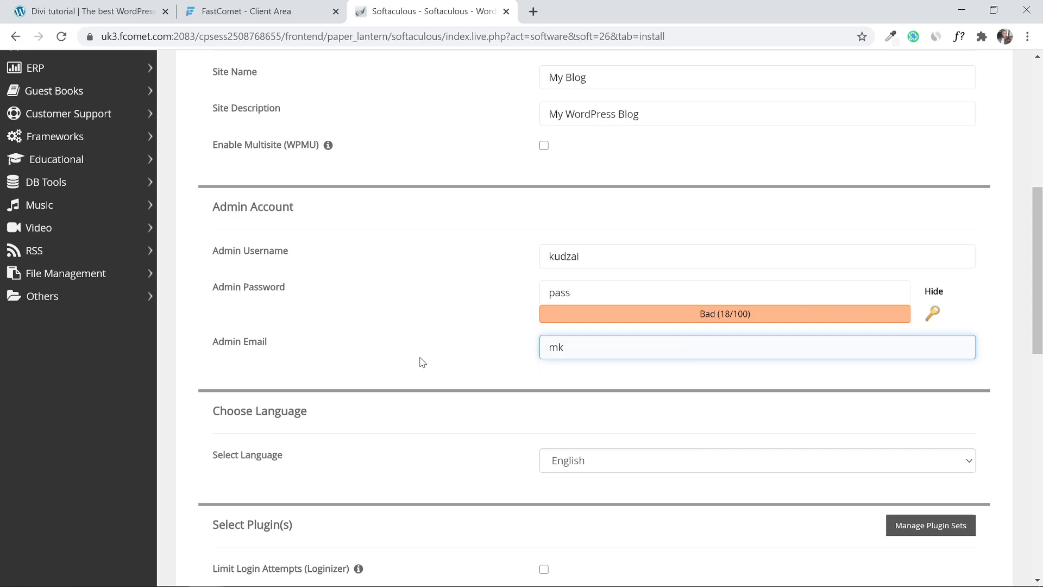
{"action": "left_click", "coordinate": [423, 363]}
{"action": "scroll", "coordinate": [429, 360], "scroll_direction": "down", "scroll_amount": 1}
{"action": "scroll", "coordinate": [472, 375], "scroll_direction": "down", "scroll_amount": 4}
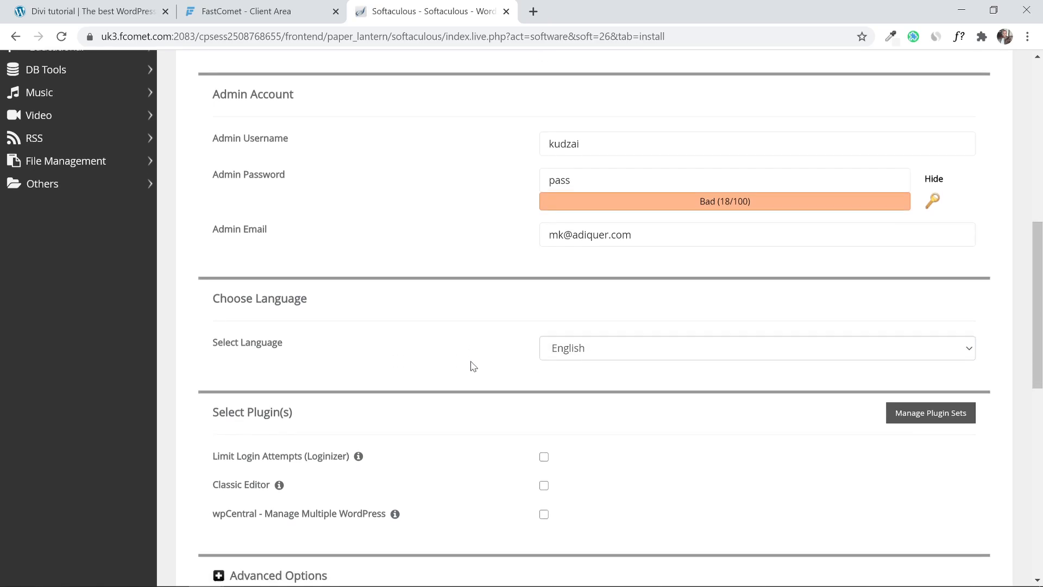
{"action": "scroll", "coordinate": [544, 342], "scroll_direction": "down", "scroll_amount": 8}
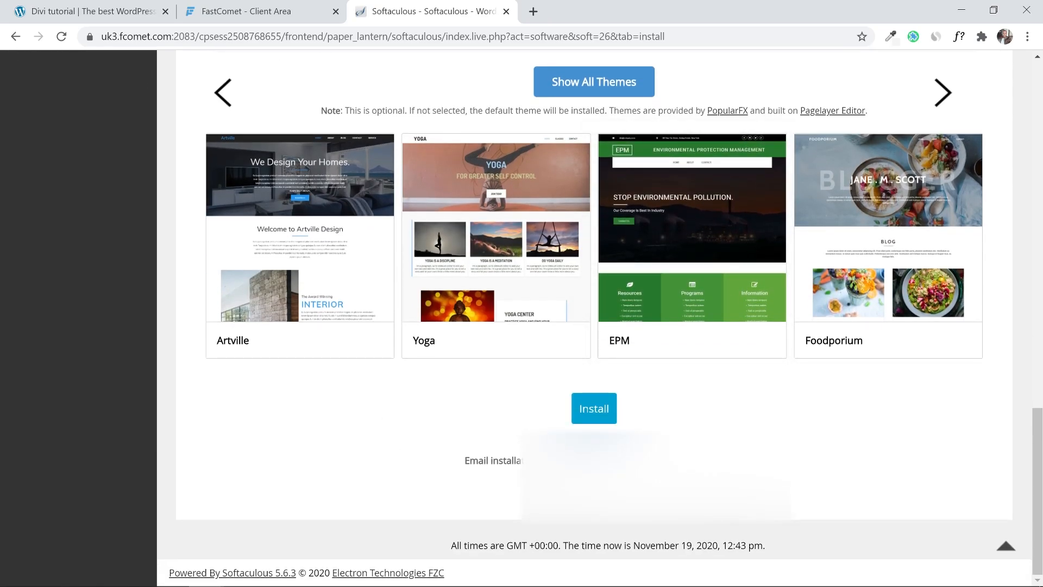
Fill the e-mail from a saved suggestion, install WordPress, and open the new site in a new tab.
{"action": "left_click", "coordinate": [652, 461]}
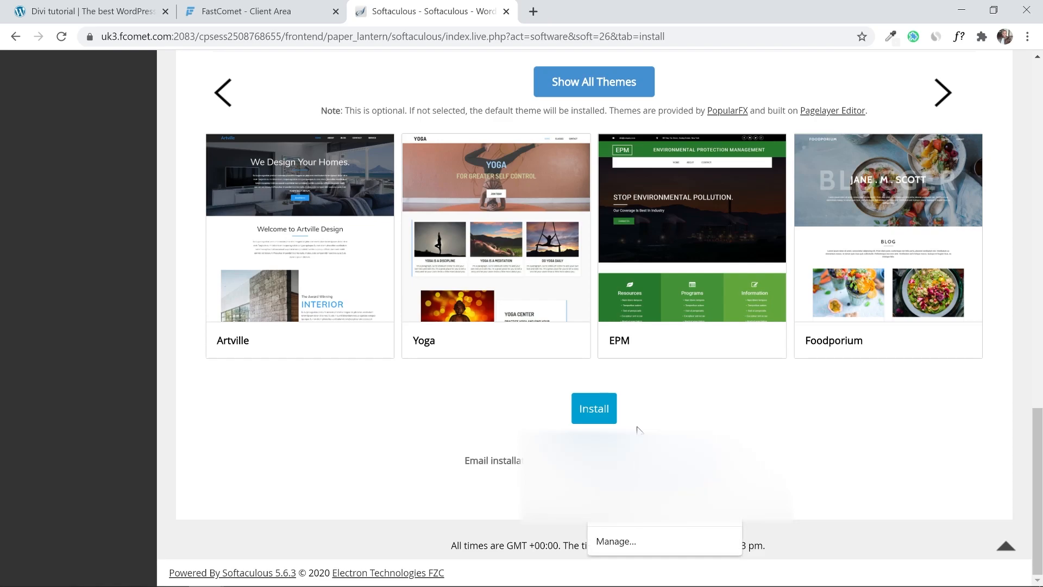
{"action": "left_click", "coordinate": [647, 489]}
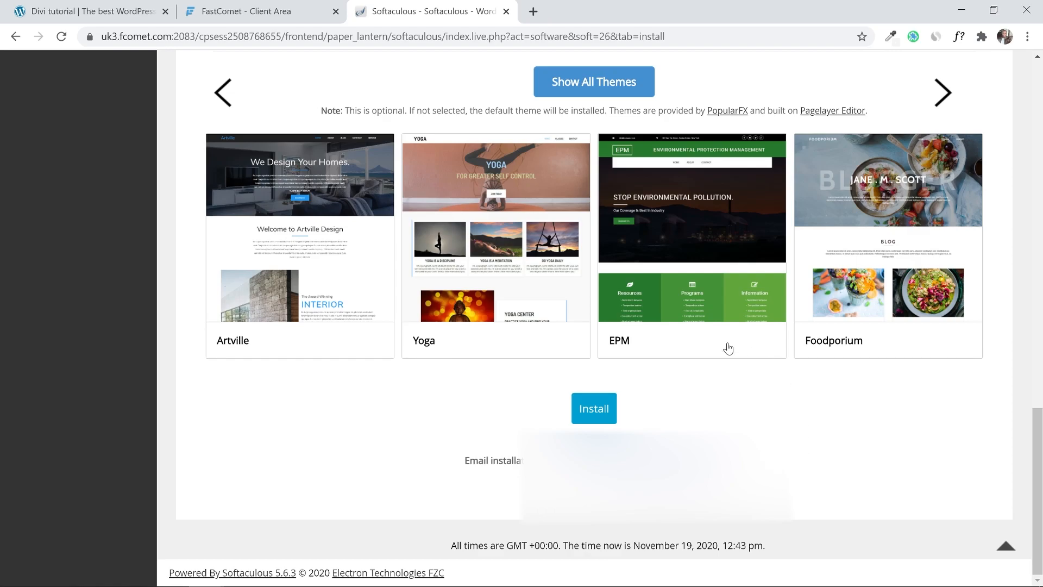
{"action": "left_click", "coordinate": [600, 415]}
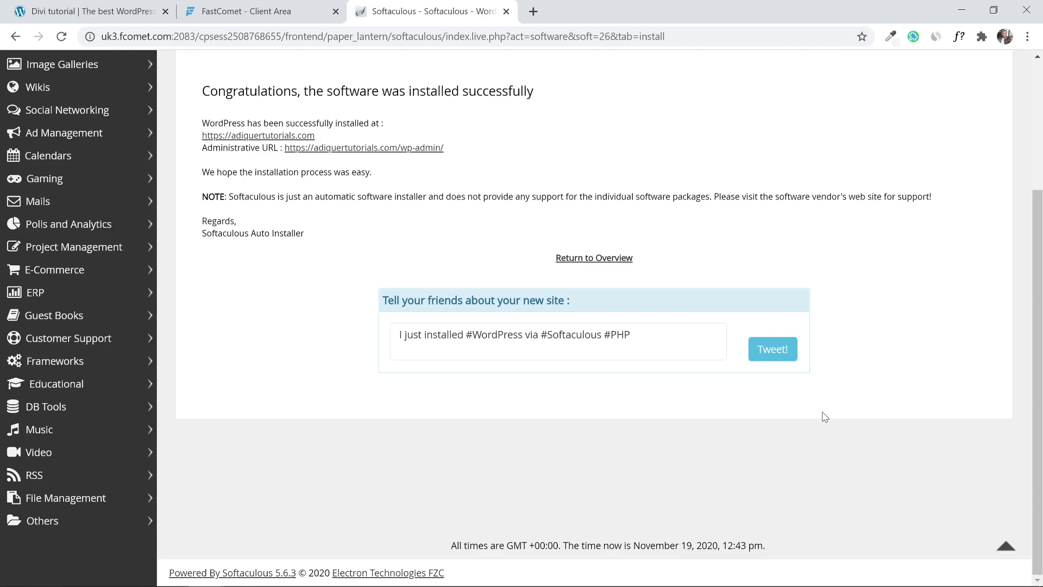
{"action": "right_click", "coordinate": [278, 135]}
{"action": "left_click", "coordinate": [304, 144]}
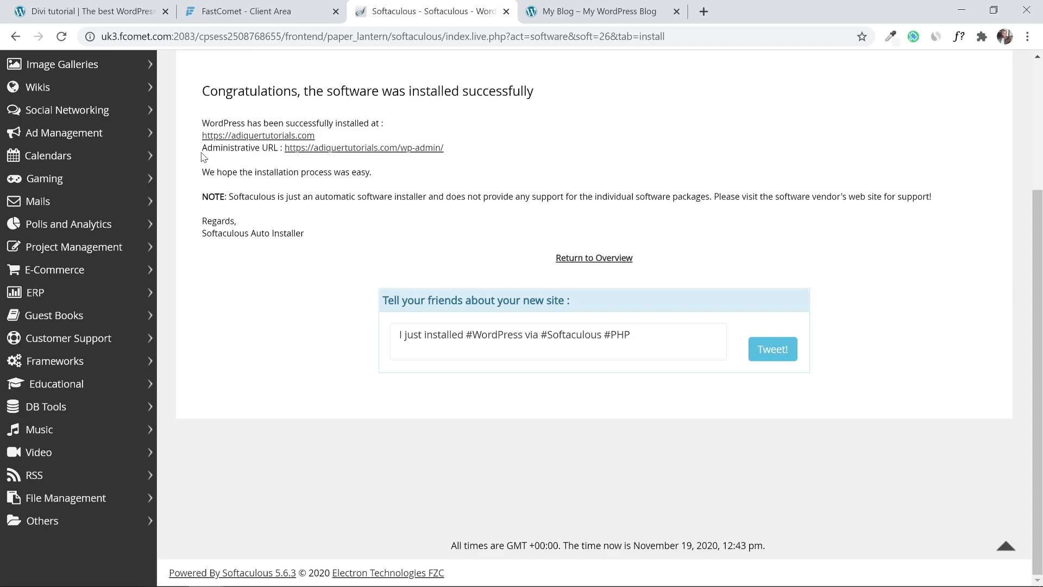
Open the site's admin dashboard and close the extra front-page tab.
{"action": "left_click", "coordinate": [352, 148]}
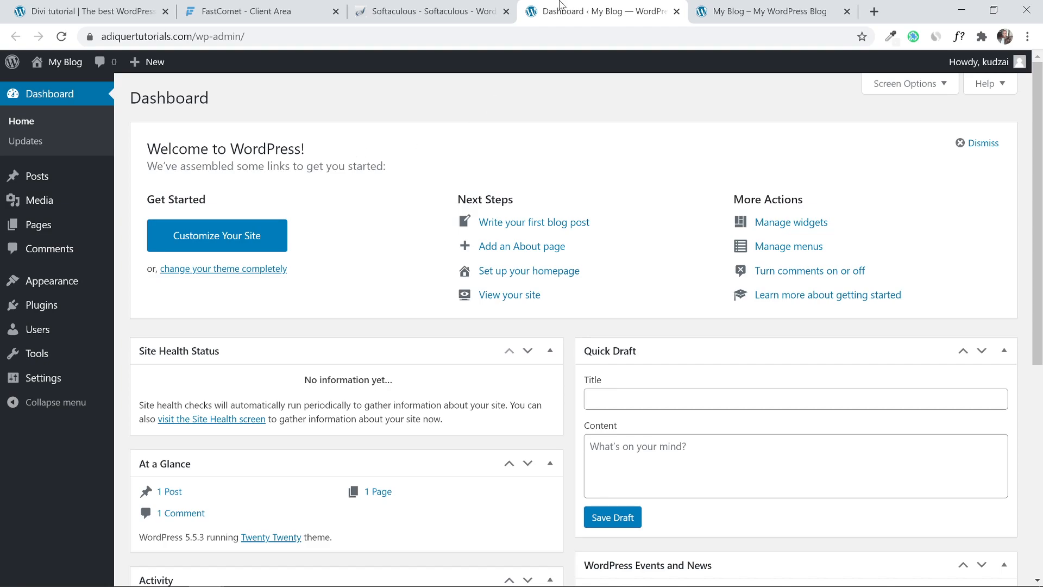
{"action": "left_click", "coordinate": [824, 12]}
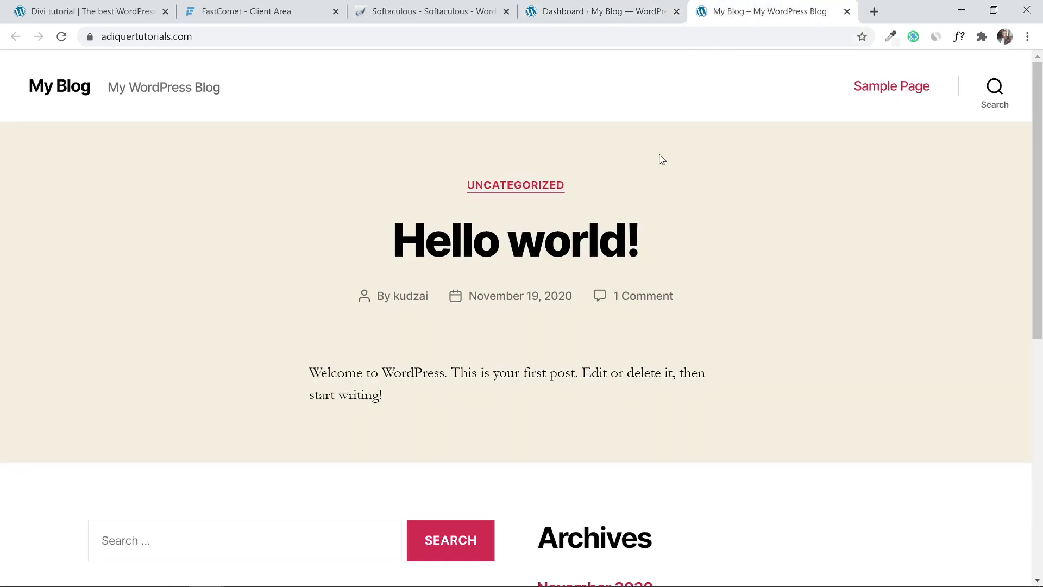
{"action": "left_click_drag", "start_coordinate": [1038, 121], "coordinate": [1041, 139]}
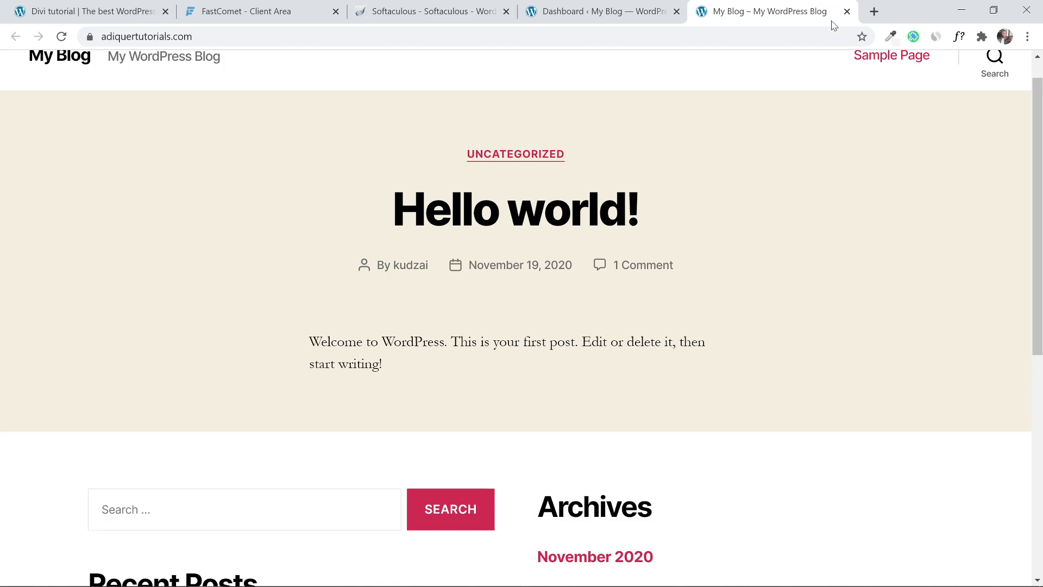
{"action": "left_click", "coordinate": [847, 12]}
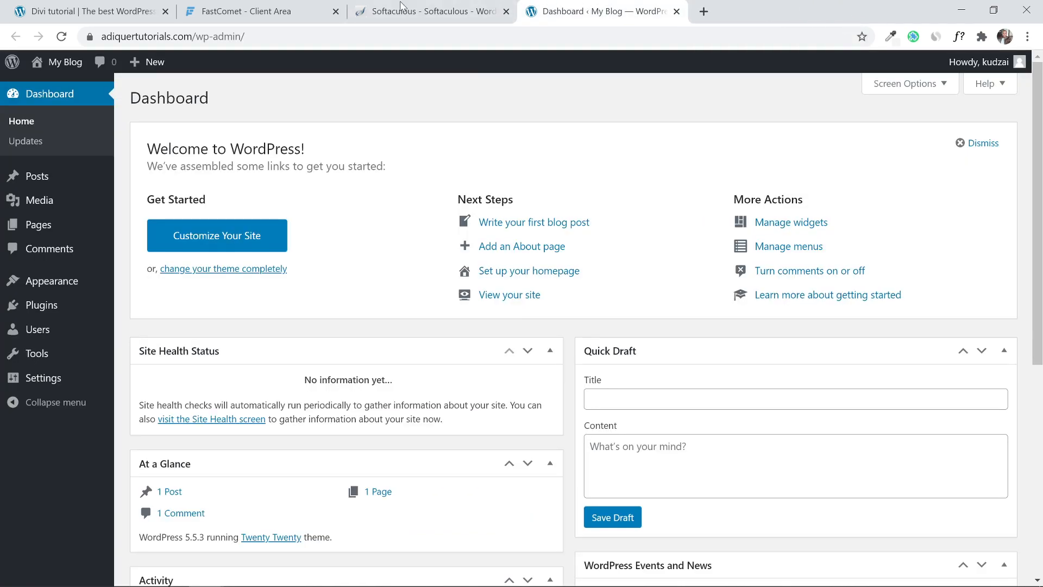
Open the live Hello world! site from My Blog > Visit Site in a new tab.
{"action": "mouse_move", "coordinate": [61, 61]}
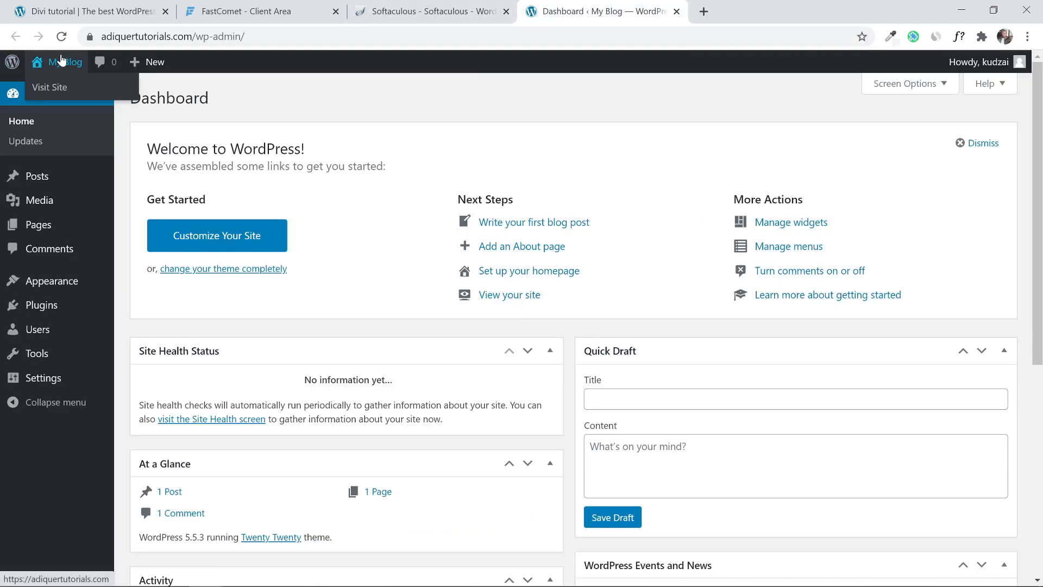
{"action": "right_click", "coordinate": [62, 86]}
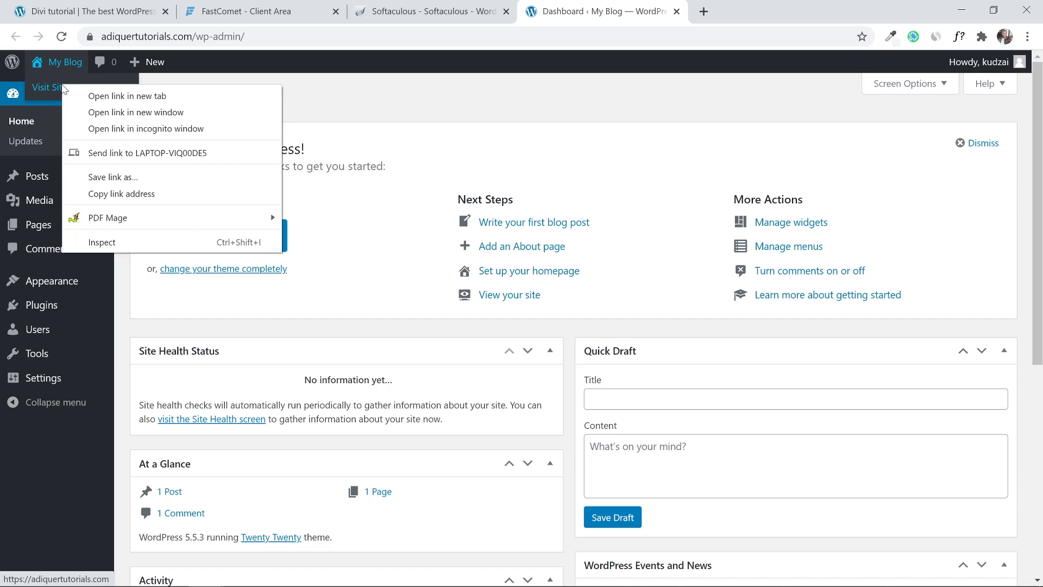
{"action": "left_click", "coordinate": [95, 97]}
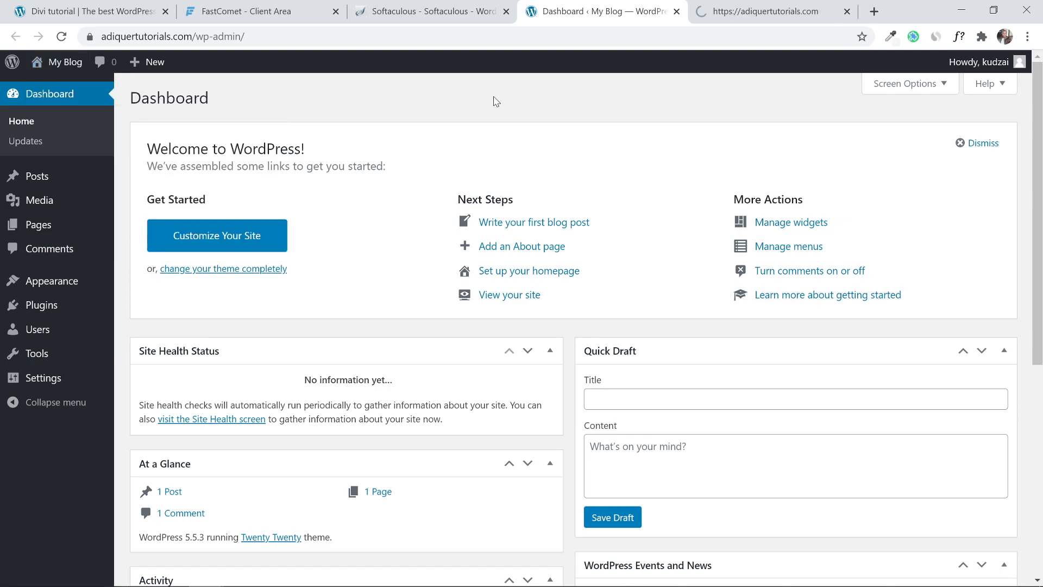
{"action": "left_click", "coordinate": [794, 6]}
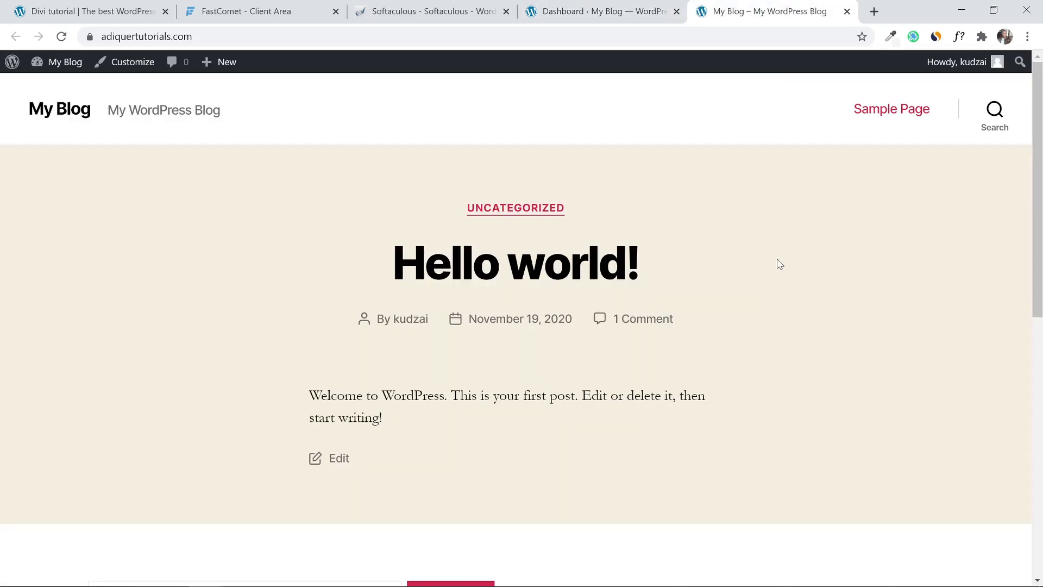
{"action": "mouse_move", "coordinate": [1041, 118]}
{"action": "left_mouse_down"}
{"action": "mouse_move", "coordinate": [1040, 307]}
{"action": "mouse_move", "coordinate": [1042, 128]}
{"action": "left_mouse_up"}
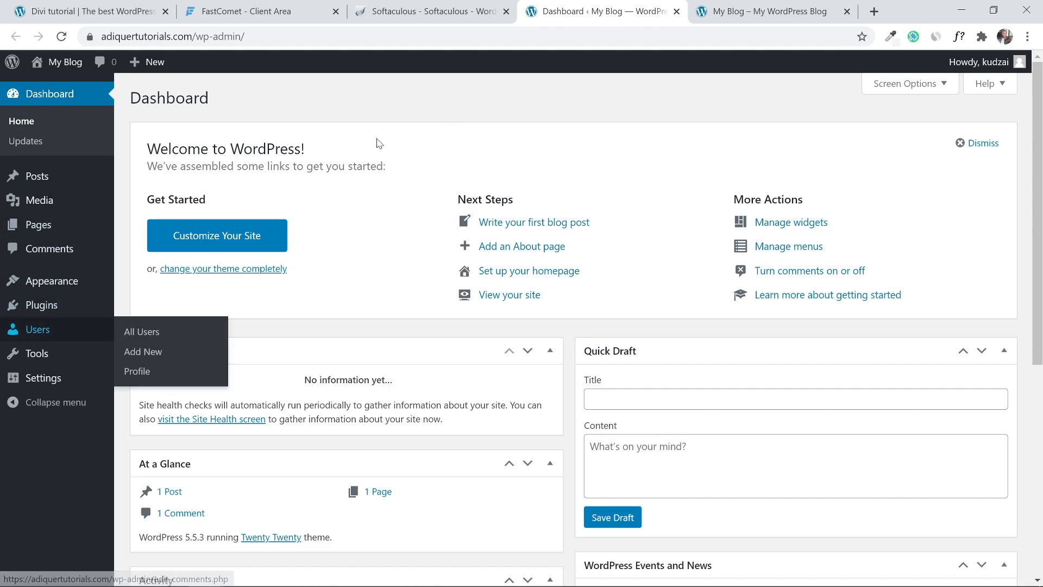
In Settings > General, set the site title 'Adiquer Tutorials' and tagline 'Learn how to make a website'.
{"action": "mouse_move", "coordinate": [47, 380]}
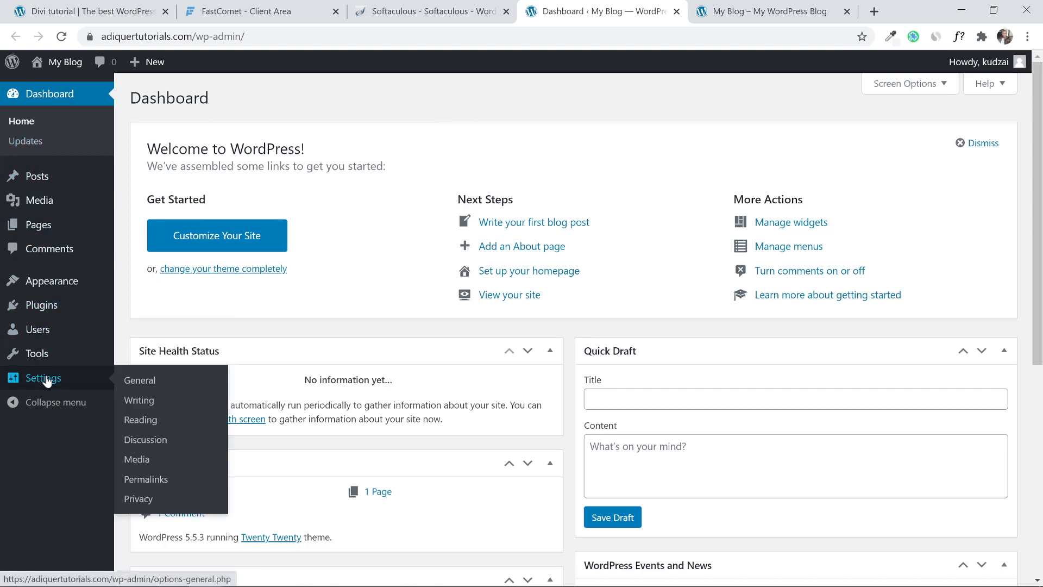
{"action": "left_click", "coordinate": [47, 380]}
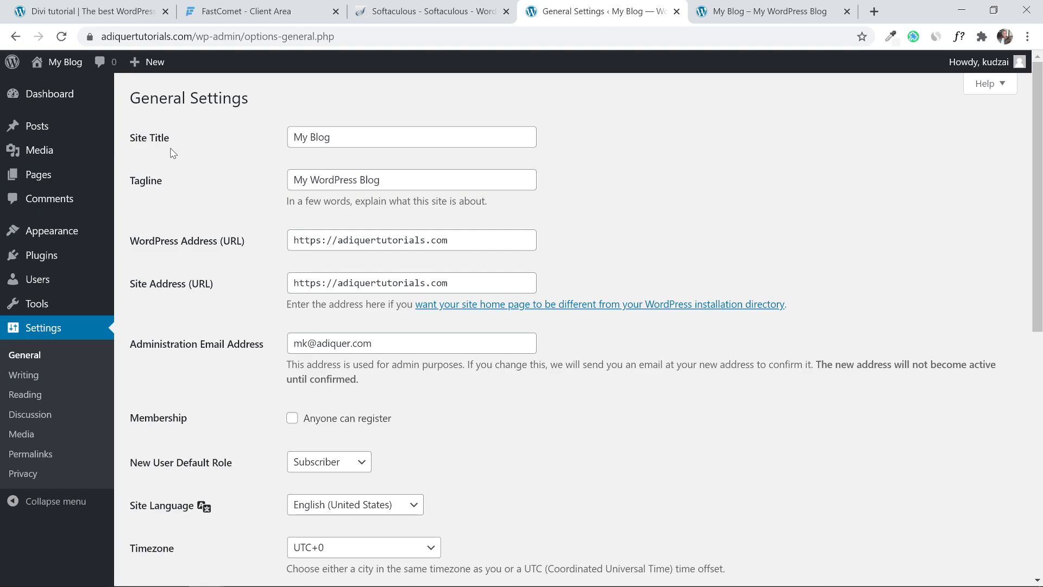
{"action": "left_click", "coordinate": [355, 144]}
{"action": "key", "text": "ctrl+a"}
{"action": "type", "text": "Ad"}
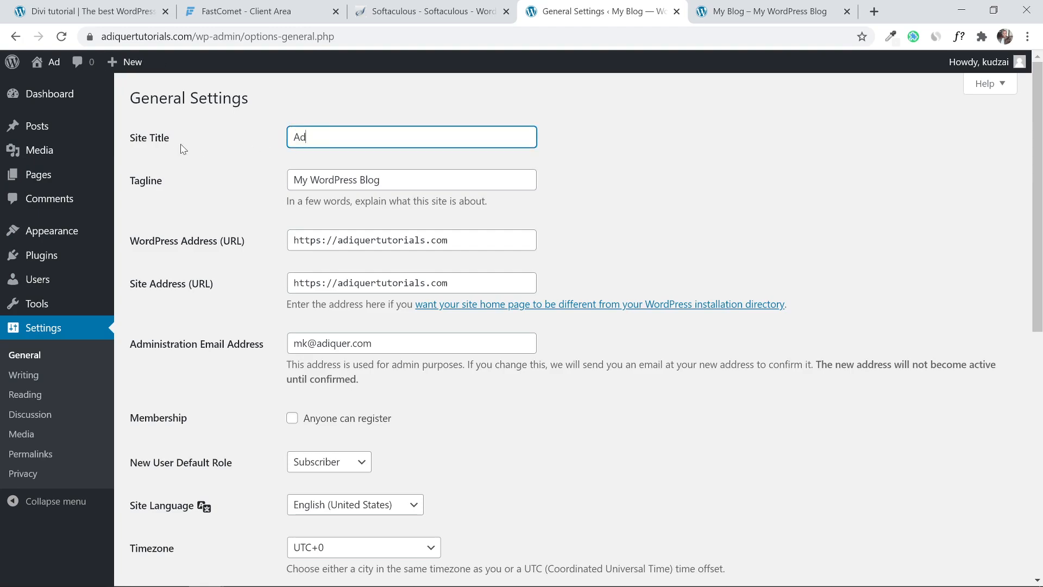
{"action": "type", "text": "iquer T"}
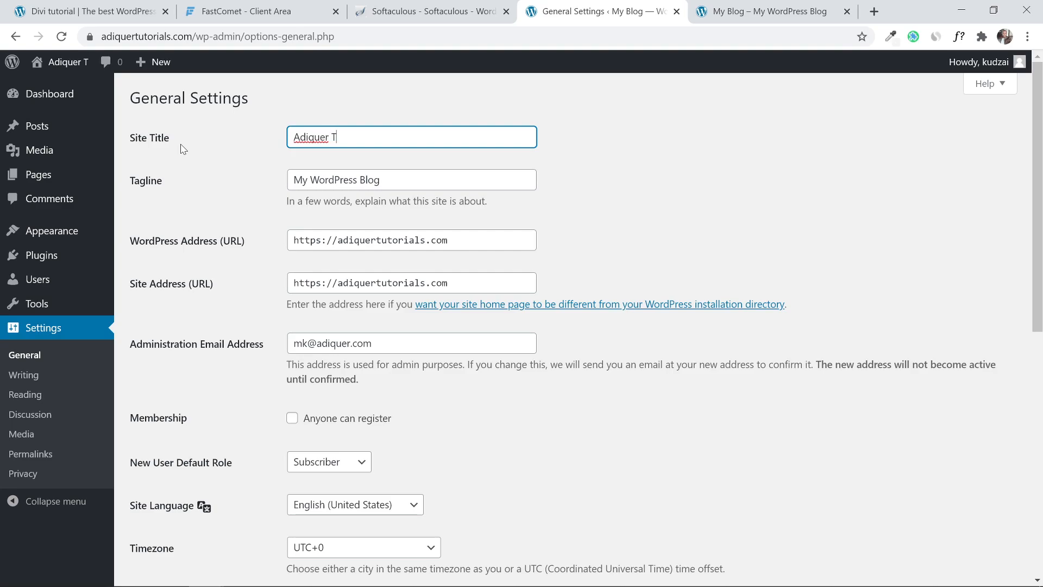
{"action": "type", "text": "utor"}
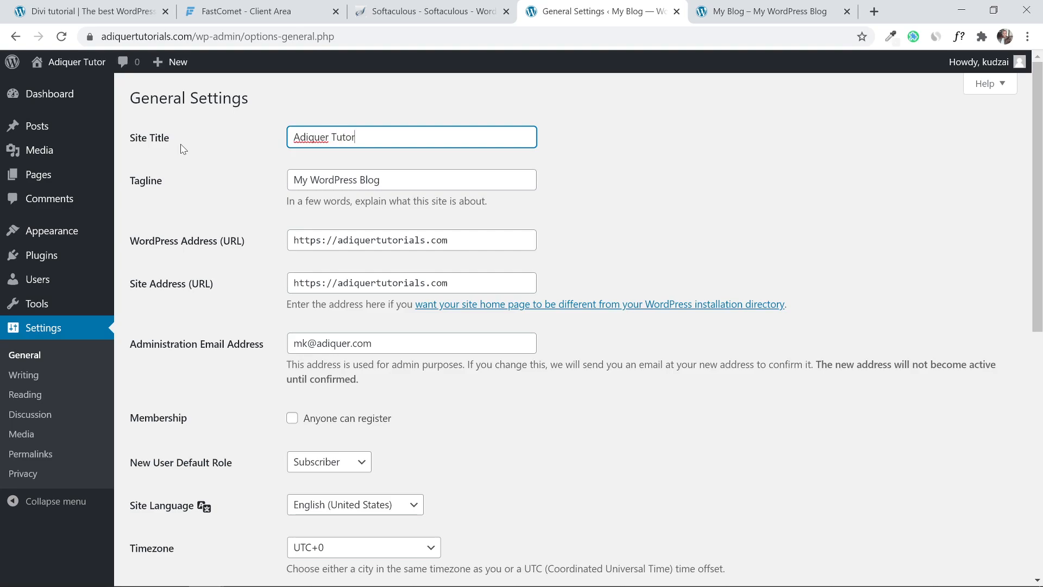
{"action": "type", "text": "ialss"}
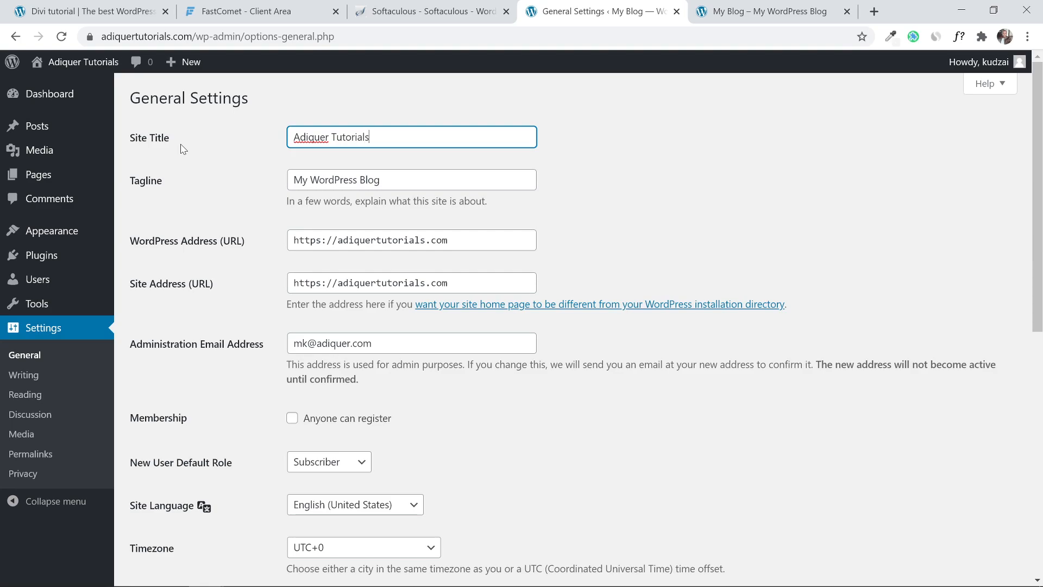
{"action": "key", "text": "BackSpace"}
{"action": "left_click", "coordinate": [406, 180]}
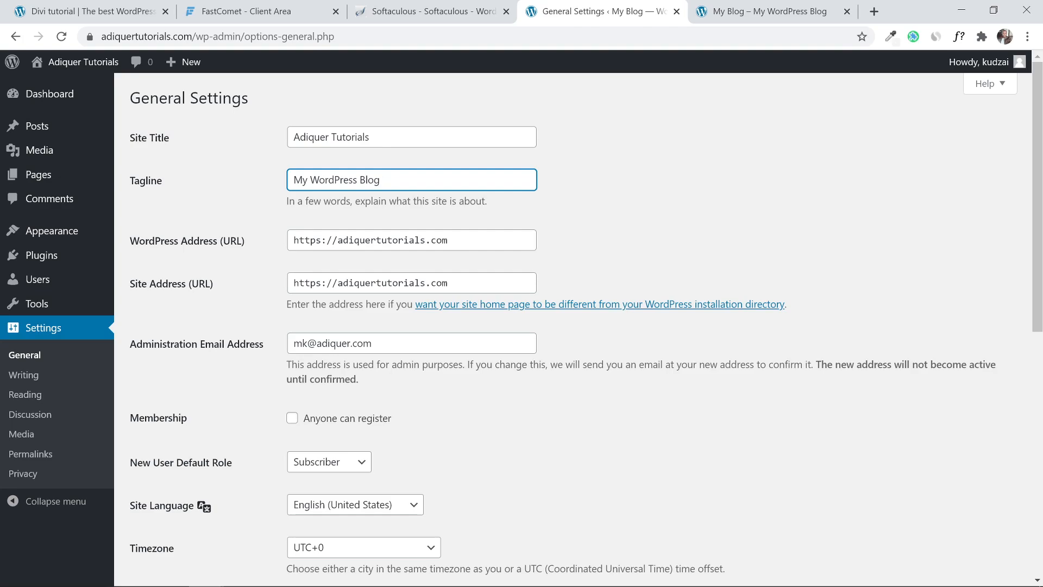
{"action": "key", "text": "ctrl+a"}
{"action": "mouse_move", "coordinate": [2, 178]}
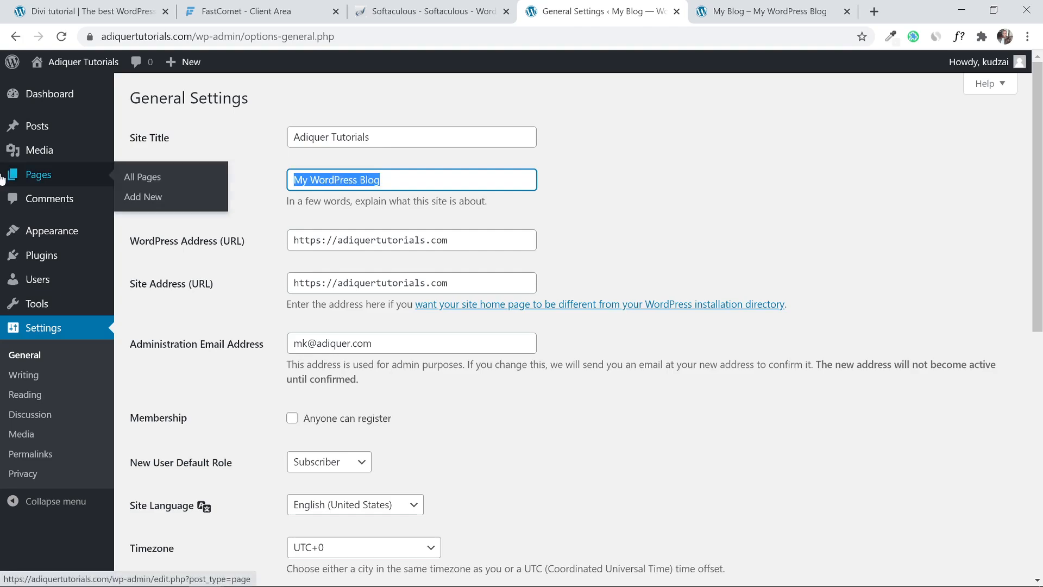
{"action": "type", "text": "Learn "}
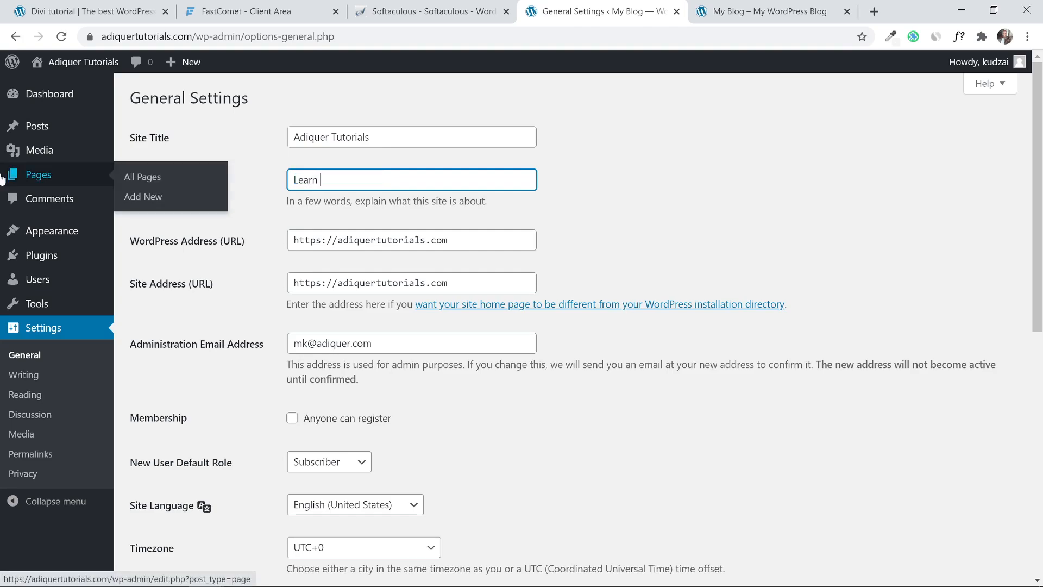
{"action": "type", "text": "how to make a website"}
{"action": "left_click", "coordinate": [960, 231]}
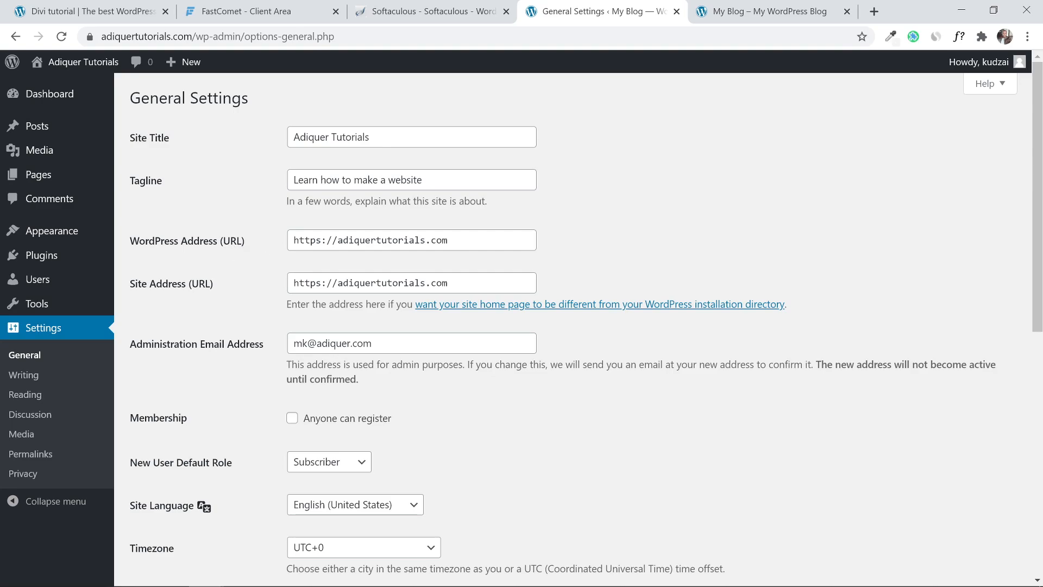
Tick 'Anyone can register' and save the general settings.
{"action": "scroll", "coordinate": [665, 245], "scroll_direction": "down", "scroll_amount": 2}
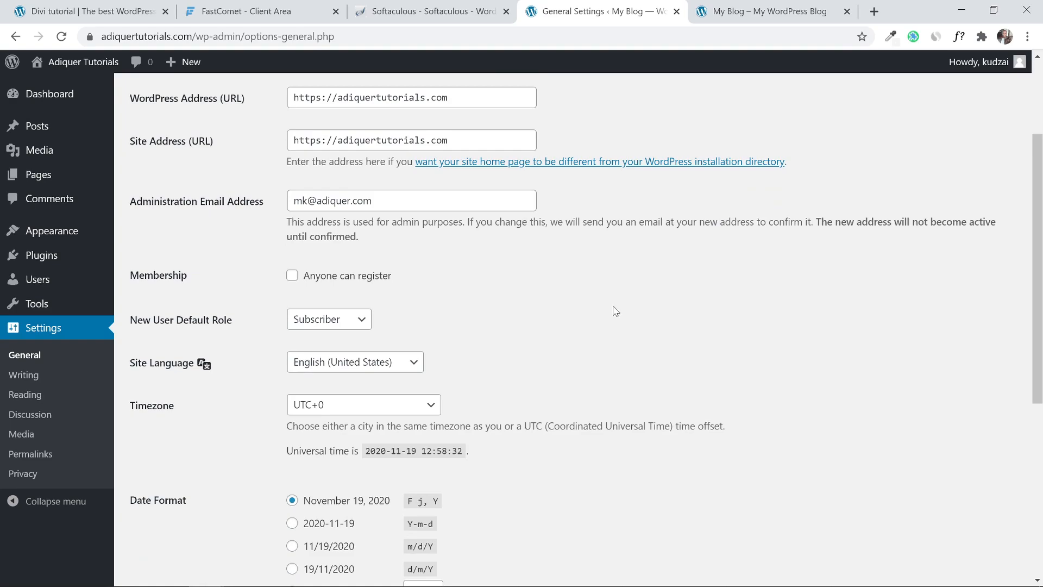
{"action": "left_click", "coordinate": [292, 279]}
{"action": "scroll", "coordinate": [523, 311], "scroll_direction": "down", "scroll_amount": 2}
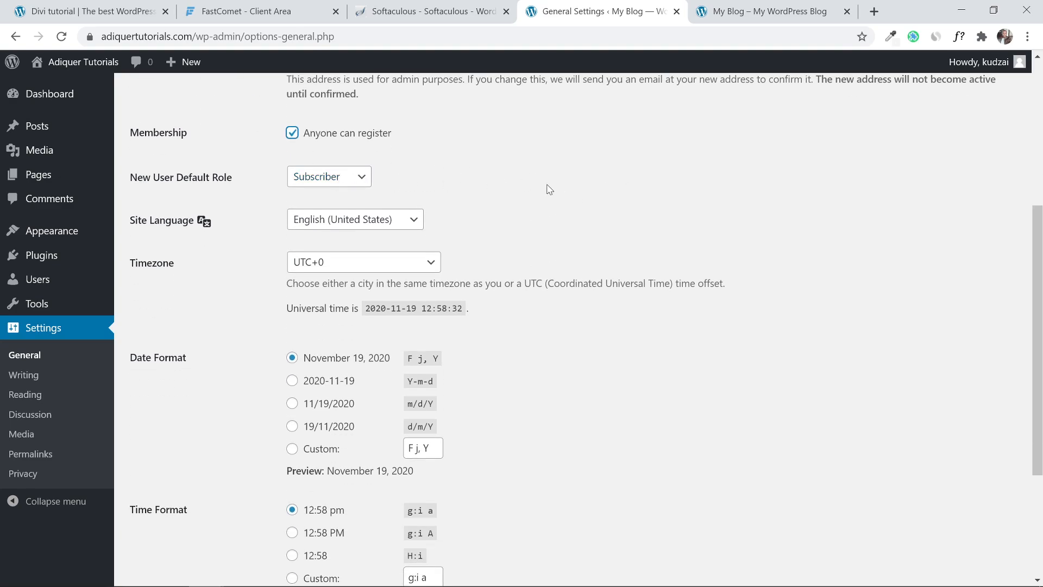
{"action": "scroll", "coordinate": [543, 242], "scroll_direction": "down", "scroll_amount": 3}
{"action": "scroll", "coordinate": [543, 243], "scroll_direction": "down", "scroll_amount": 1}
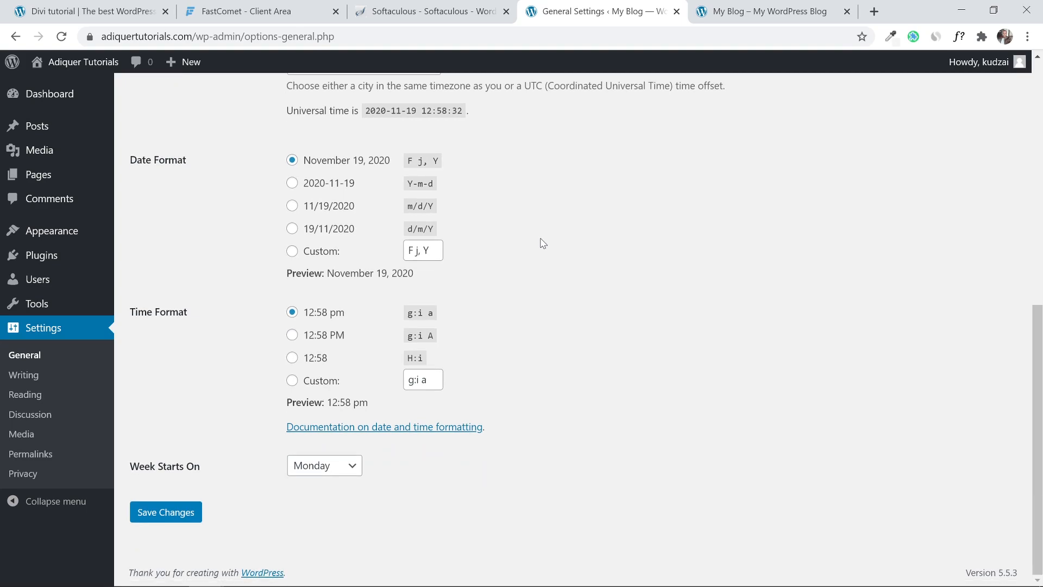
{"action": "left_click", "coordinate": [181, 515]}
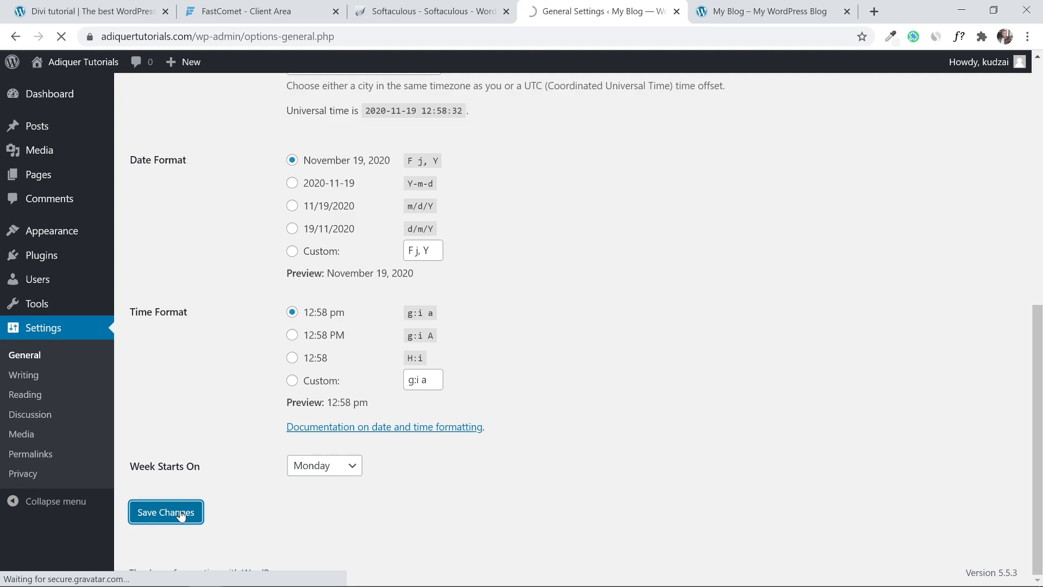
Select the Post name permalink structure (/%postname%/) and save the change.
{"action": "left_click", "coordinate": [22, 399]}
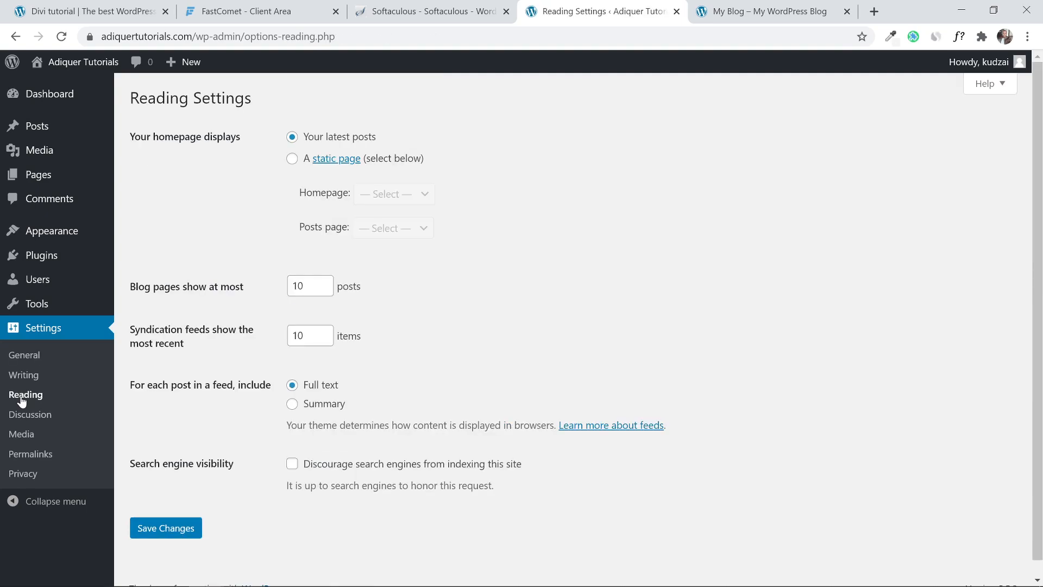
{"action": "left_click", "coordinate": [36, 458]}
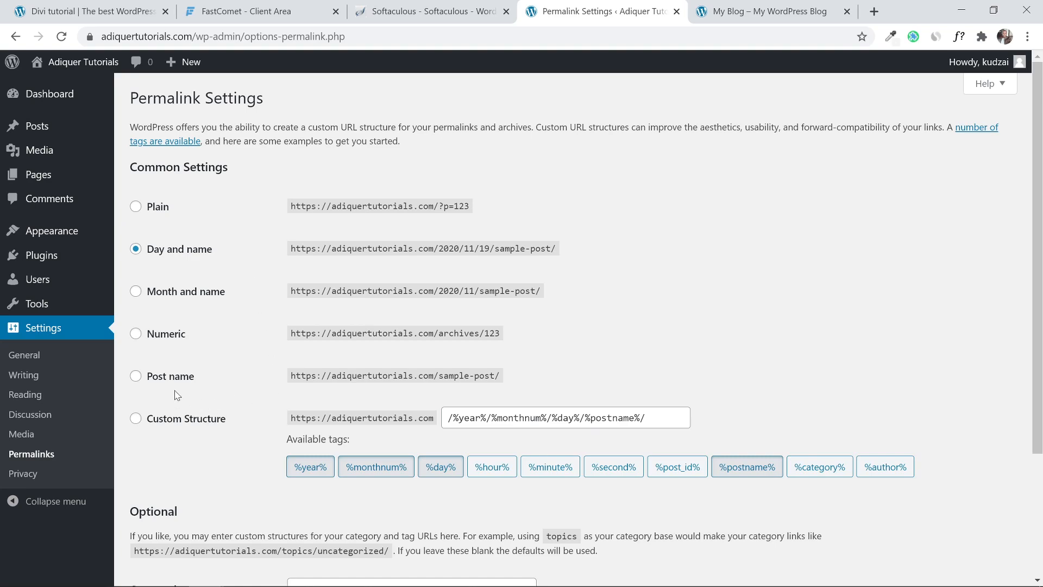
{"action": "left_click", "coordinate": [142, 380]}
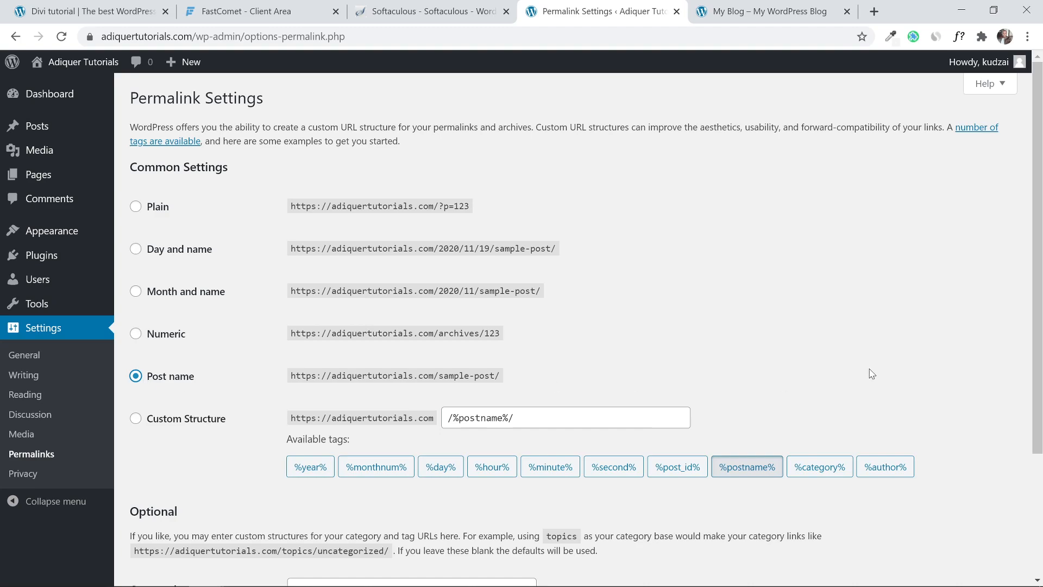
{"action": "scroll", "coordinate": [869, 373], "scroll_direction": "down", "scroll_amount": 3}
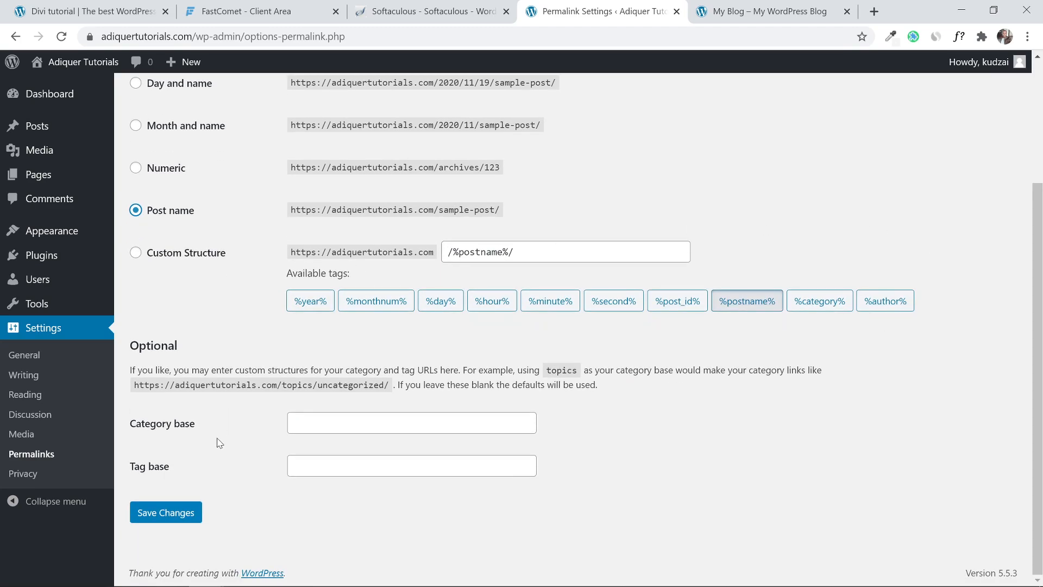
{"action": "left_click", "coordinate": [187, 519]}
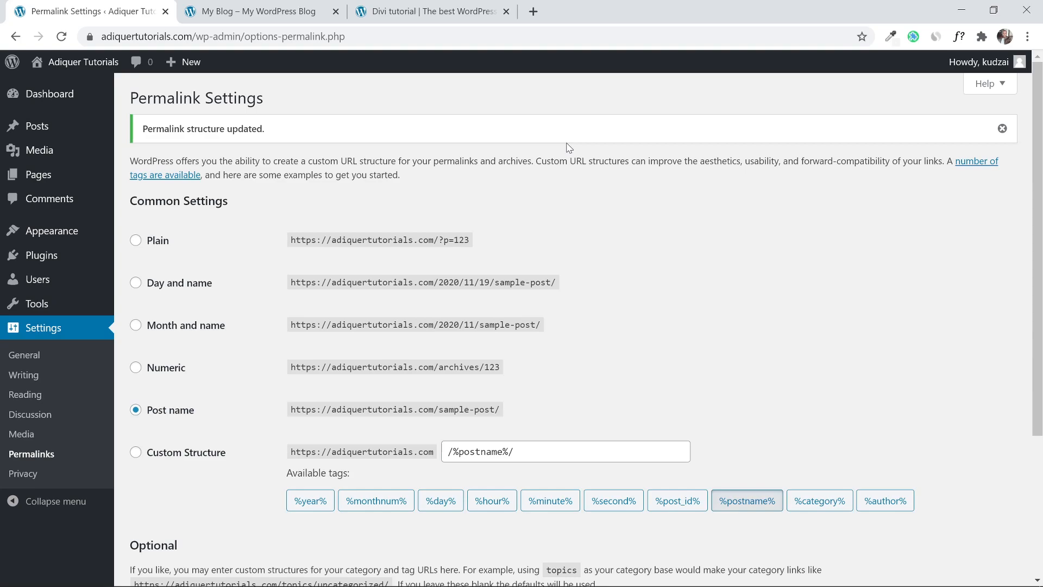
Switch back and forth between the My Blog and Divi Company demo tabs, then open a new browser tab.
{"action": "left_click", "coordinate": [201, 4]}
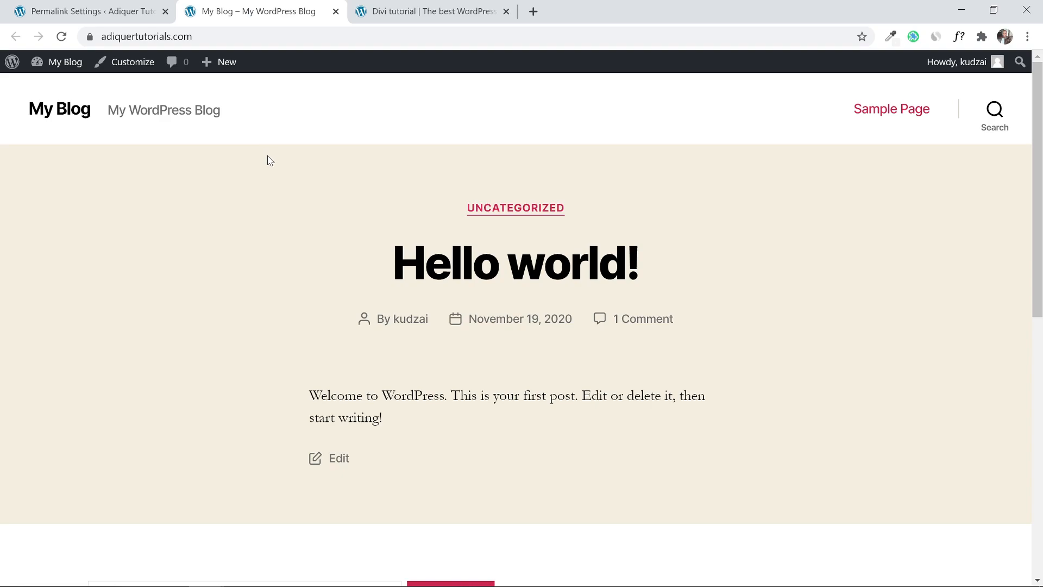
{"action": "left_click", "coordinate": [413, 11]}
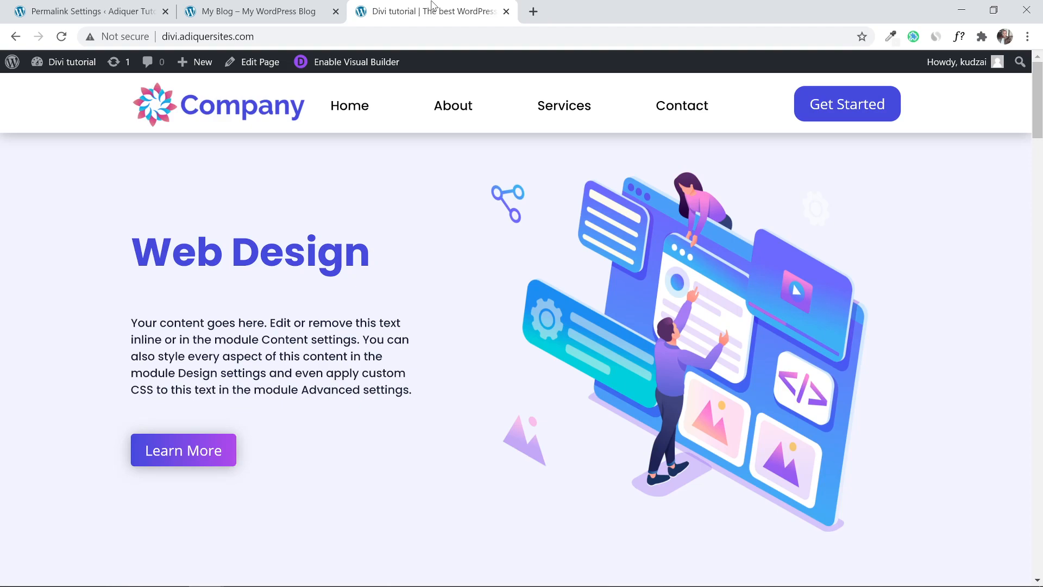
{"action": "left_click", "coordinate": [294, 5]}
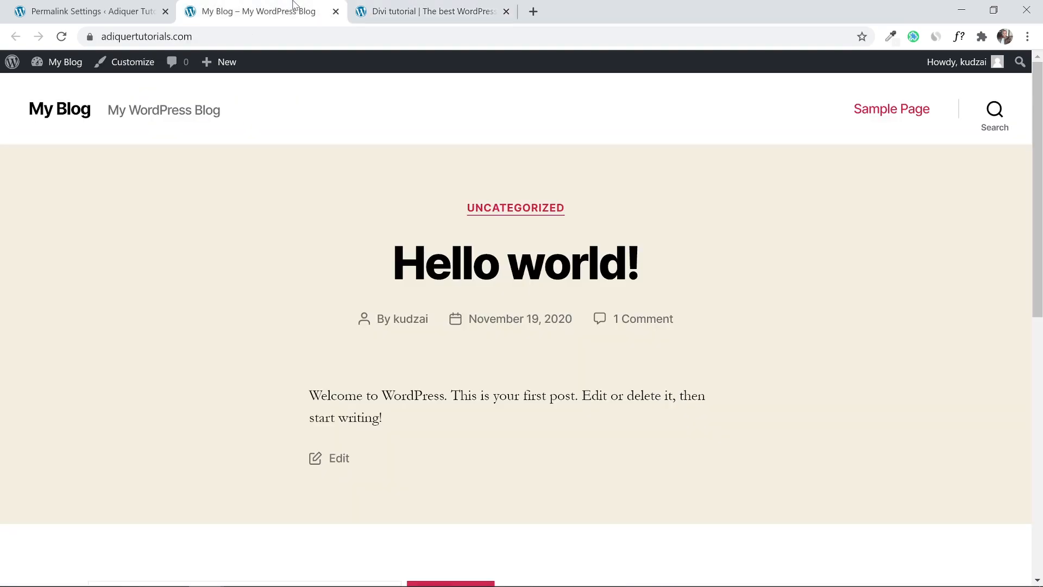
{"action": "left_click", "coordinate": [406, 6]}
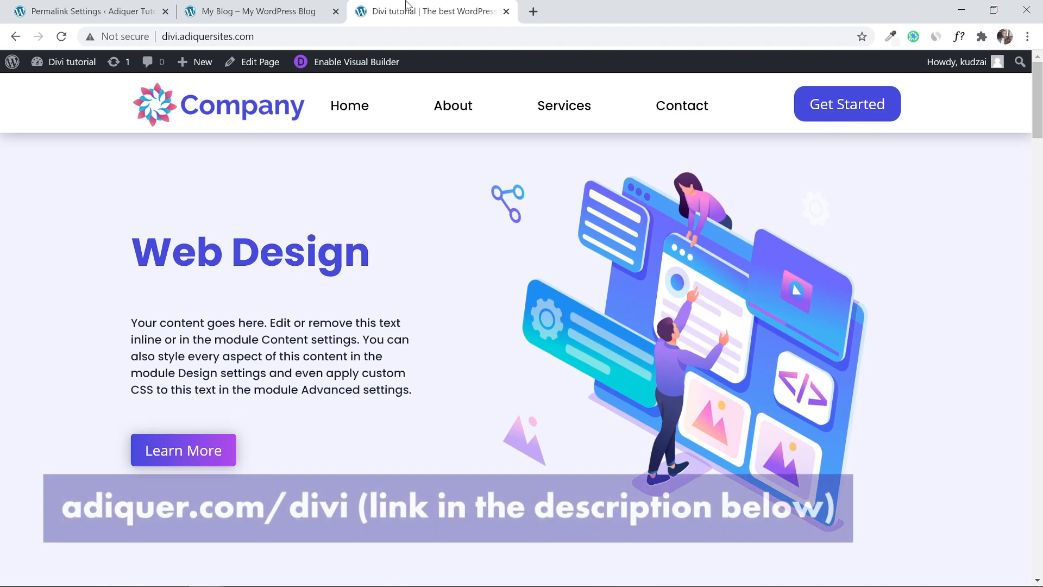
{"action": "left_click", "coordinate": [534, 12]}
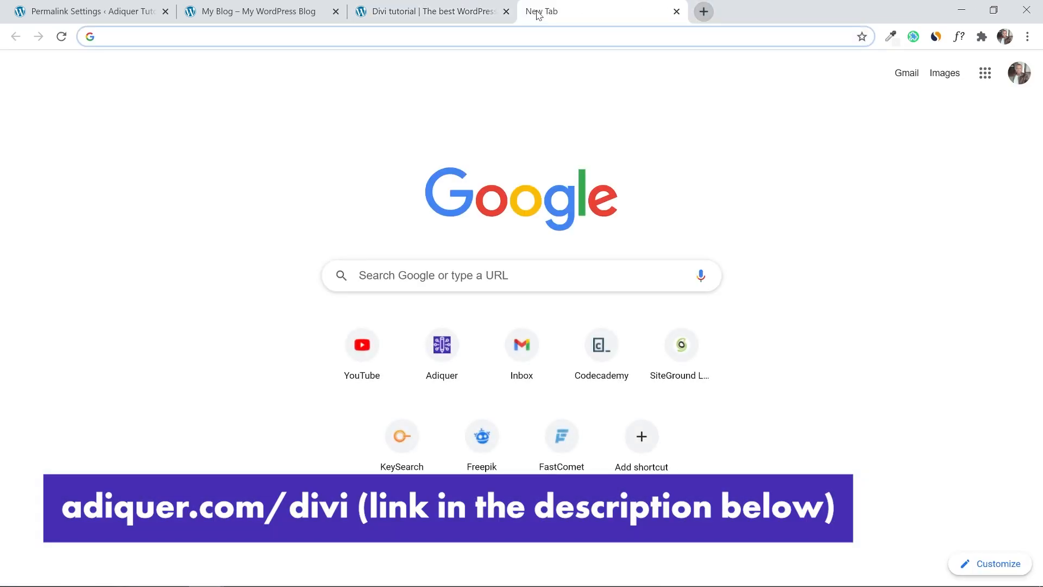
Load adiquer.com/divi and scroll to the $89 Yearly and $249 Lifetime pricing cards.
{"action": "type", "text": "adiquer.com"}
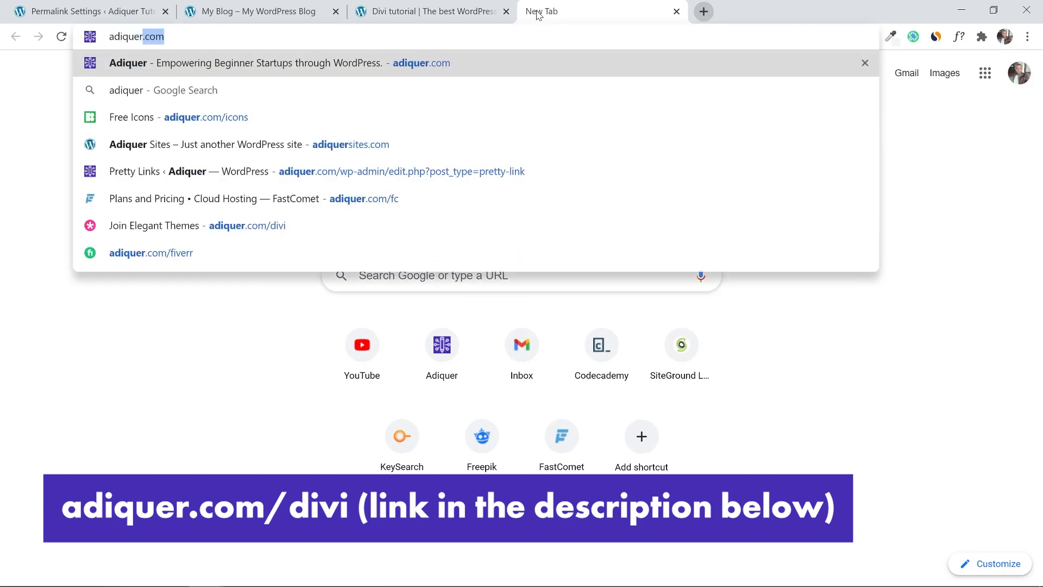
{"action": "type", "text": "/"}
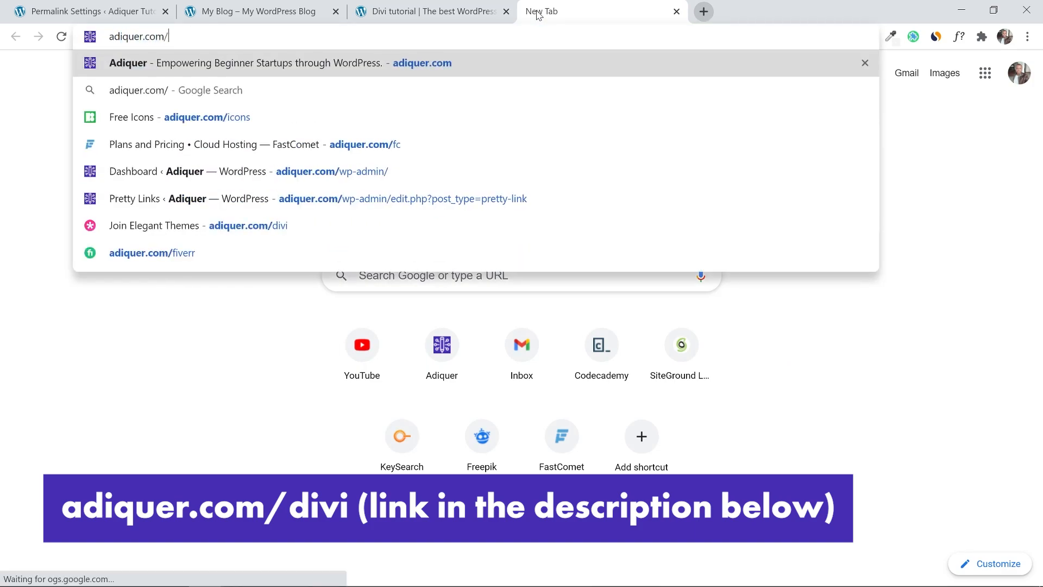
{"action": "type", "text": "divi"}
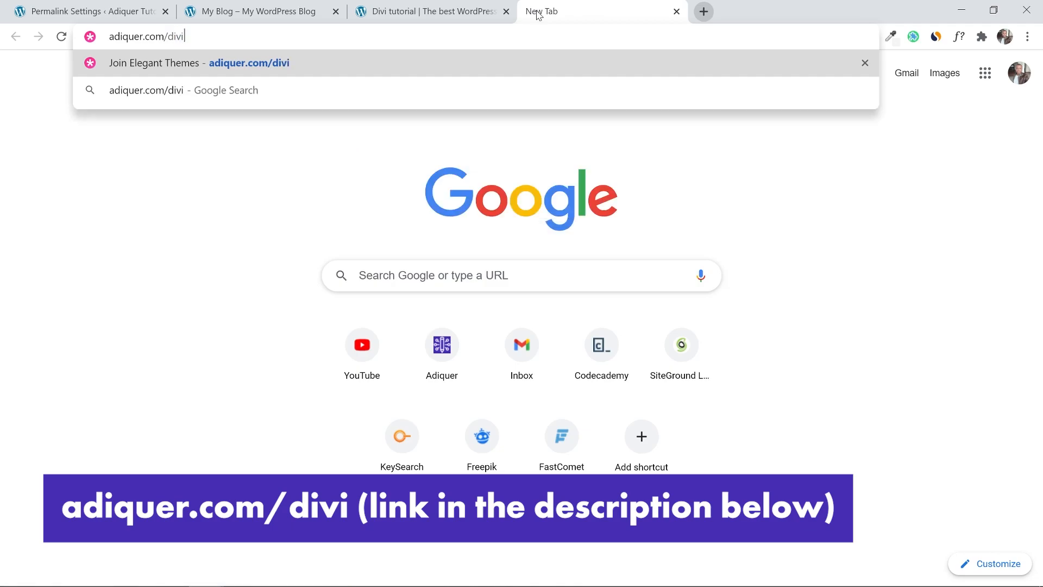
{"action": "key", "text": "Return"}
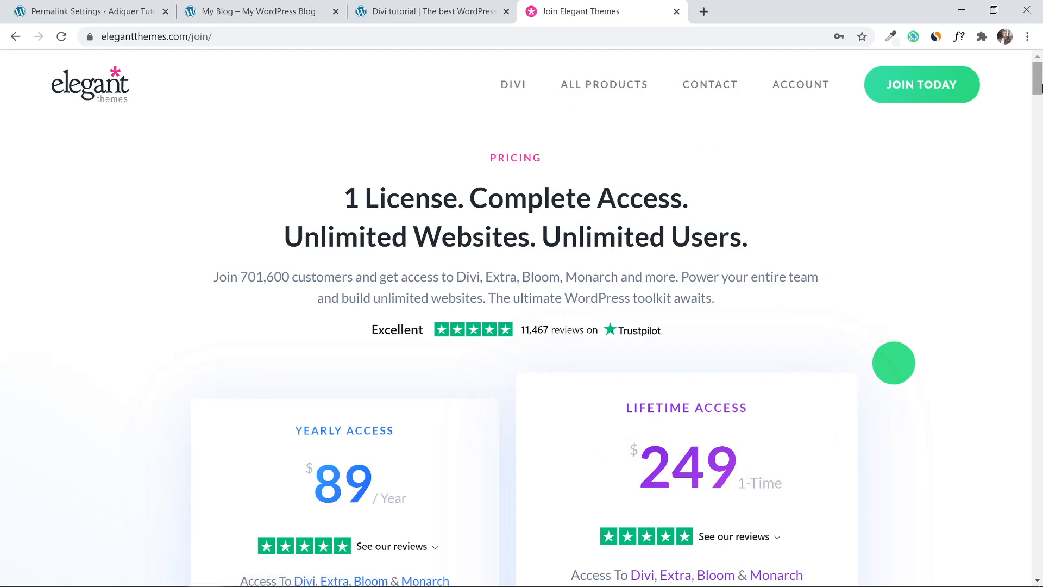
{"action": "scroll", "coordinate": [899, 149], "scroll_direction": "down", "scroll_amount": 5}
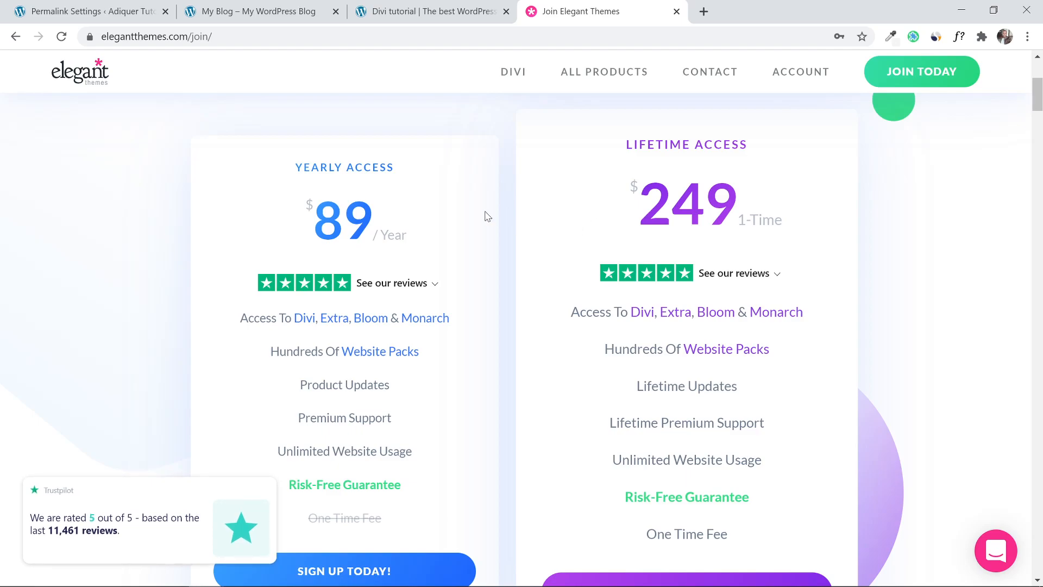
{"action": "scroll", "coordinate": [489, 234], "scroll_direction": "down", "scroll_amount": 1}
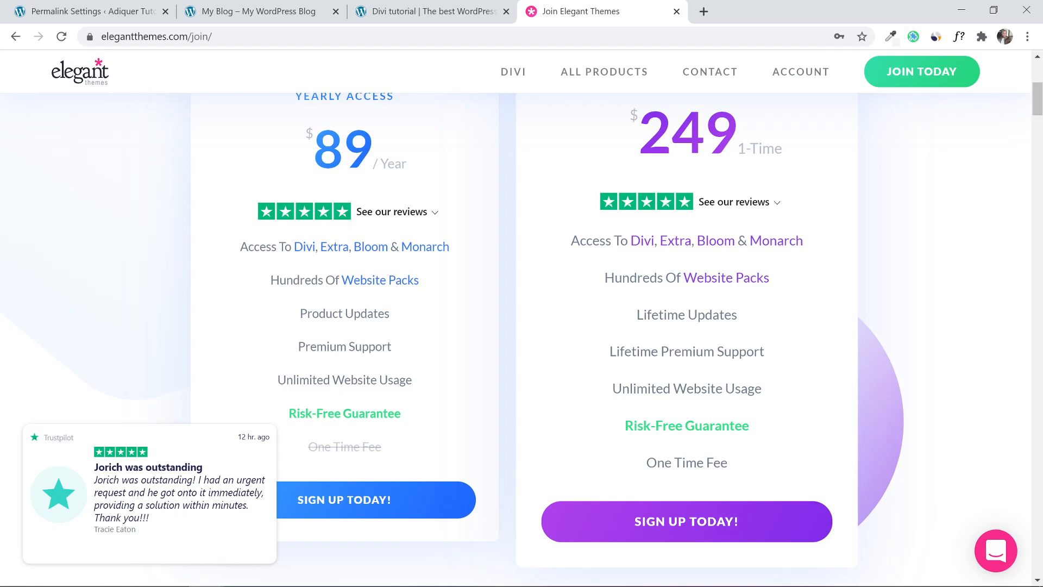
{"action": "scroll", "coordinate": [443, 182], "scroll_direction": "up", "scroll_amount": 2}
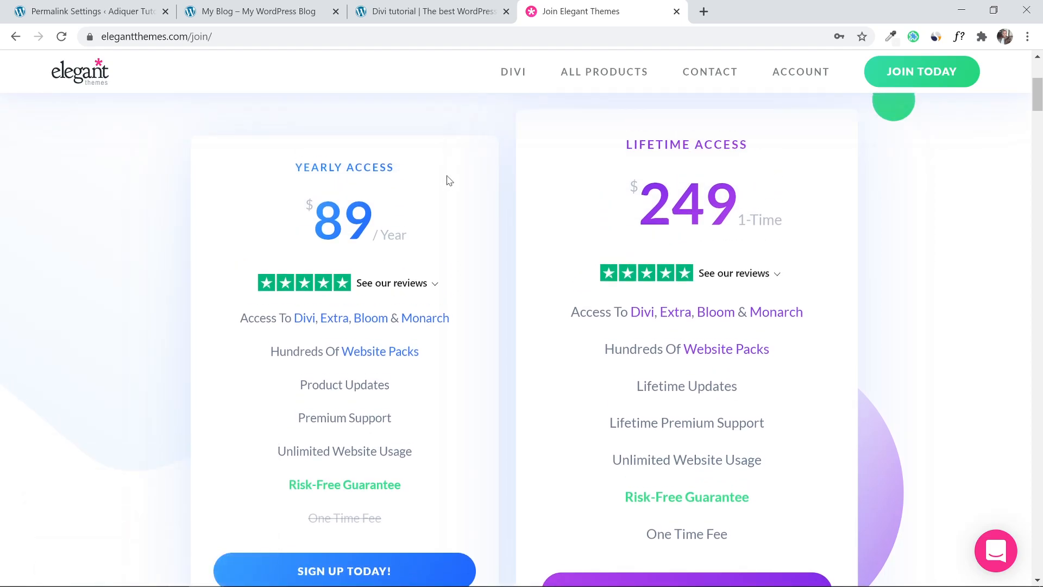
{"action": "mouse_move", "coordinate": [310, 325]}
{"action": "scroll", "coordinate": [482, 302], "scroll_direction": "down", "scroll_amount": 1}
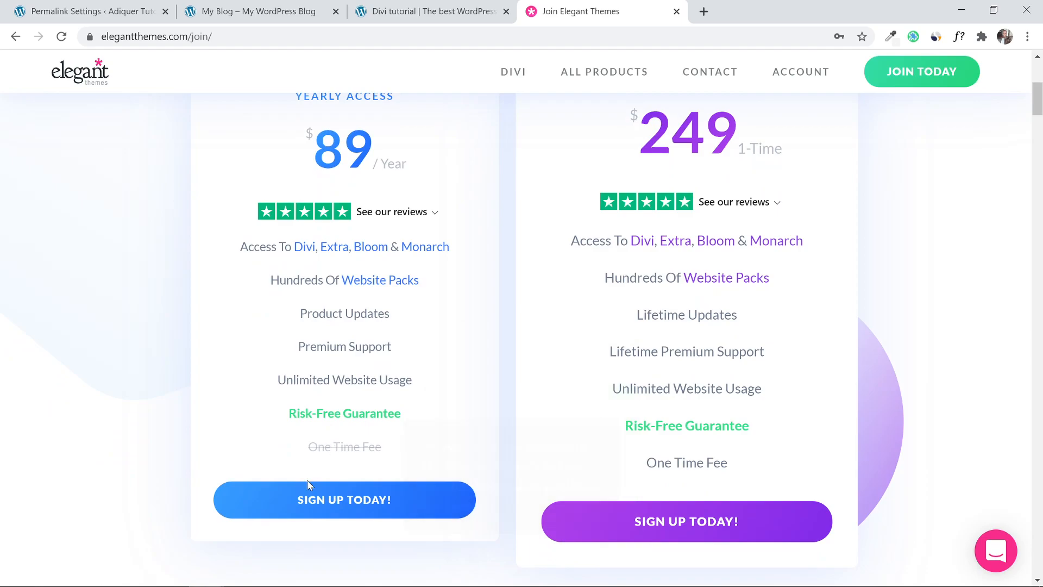
Choose Sign Up Today! under the $89 Yearly Access plan and fill in the Create Your Account form.
{"action": "left_click", "coordinate": [312, 509]}
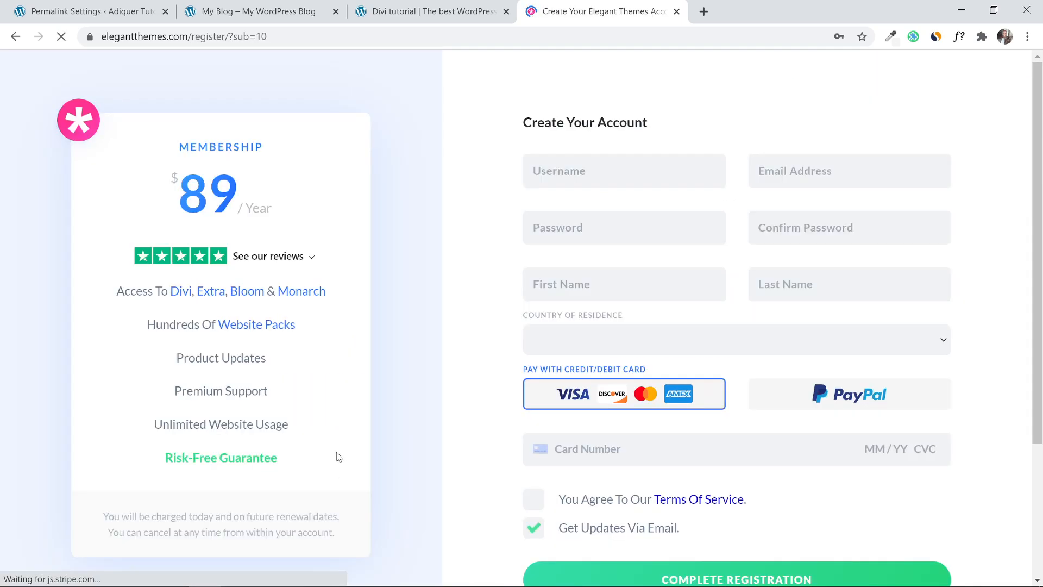
{"action": "scroll", "coordinate": [410, 337], "scroll_direction": "down", "scroll_amount": 1}
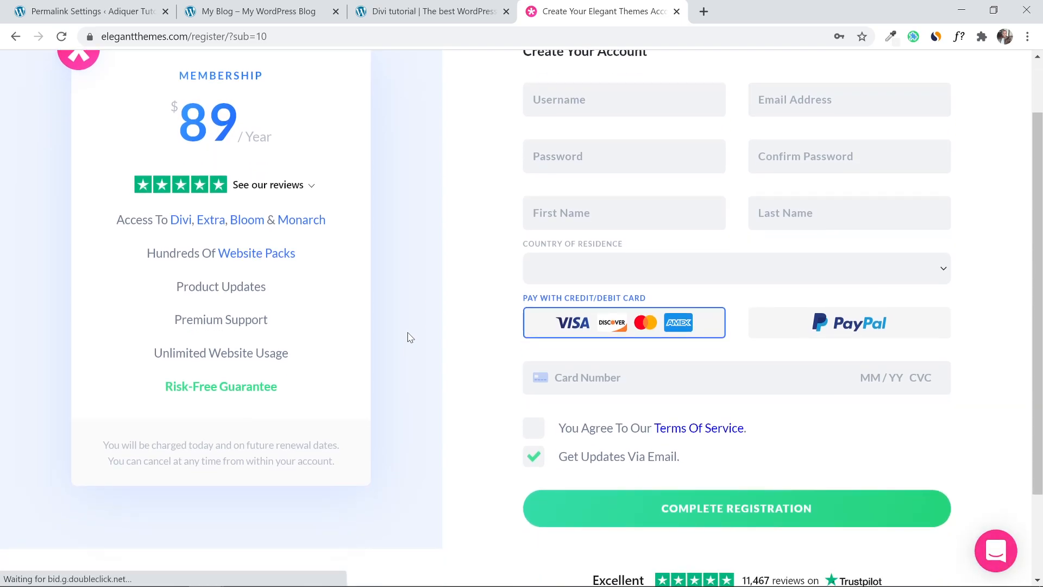
{"action": "scroll", "coordinate": [410, 337], "scroll_direction": "up", "scroll_amount": 1}
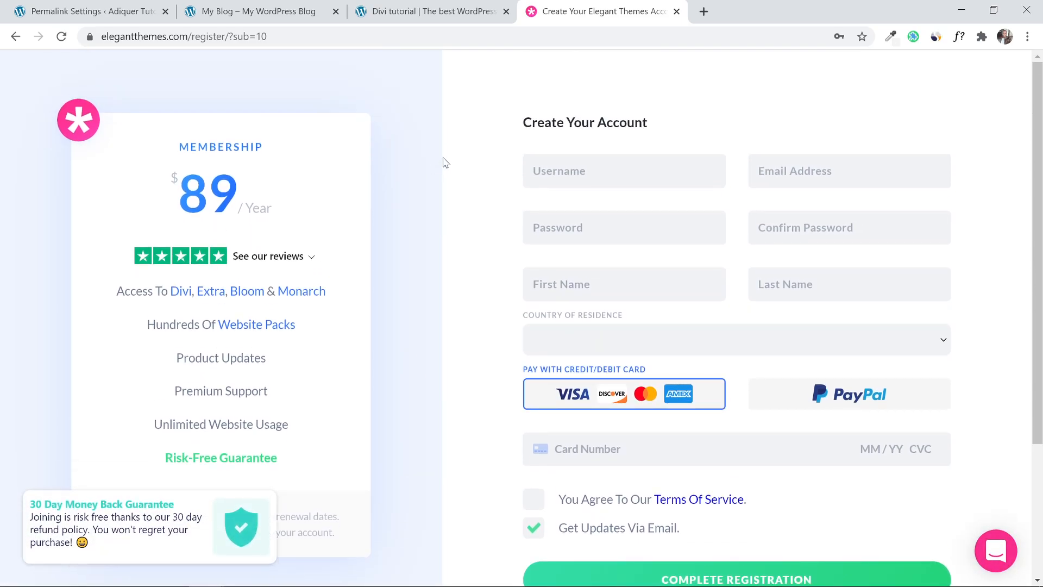
{"action": "left_click", "coordinate": [599, 179]}
{"action": "scroll", "coordinate": [716, 239], "scroll_direction": "down", "scroll_amount": 3}
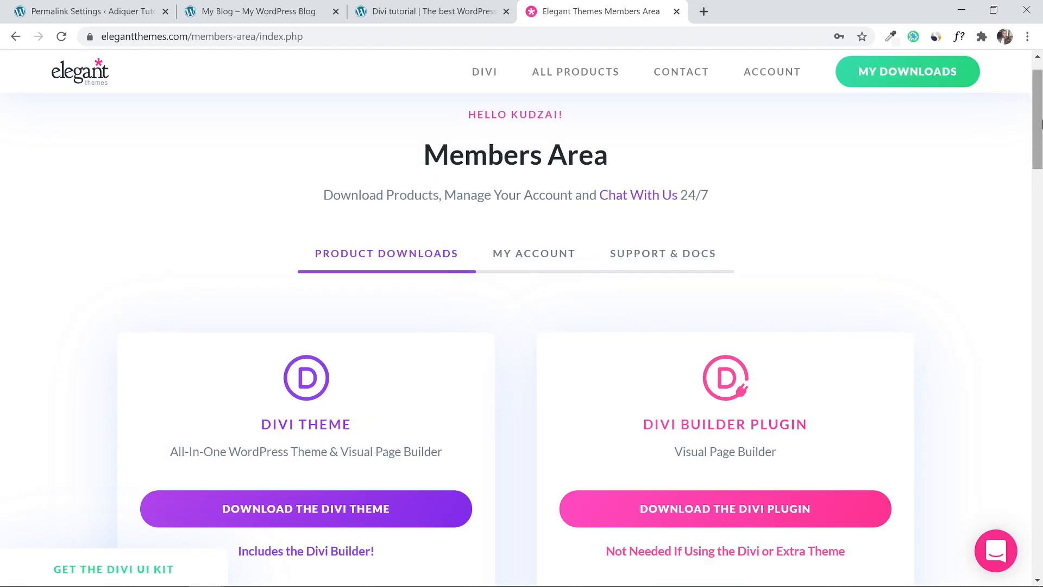
{"action": "scroll", "coordinate": [1040, 155], "scroll_direction": "down", "scroll_amount": 3}
{"action": "scroll", "coordinate": [1041, 155], "scroll_direction": "down", "scroll_amount": 4}
{"action": "scroll", "coordinate": [1021, 130], "scroll_direction": "up", "scroll_amount": 8}
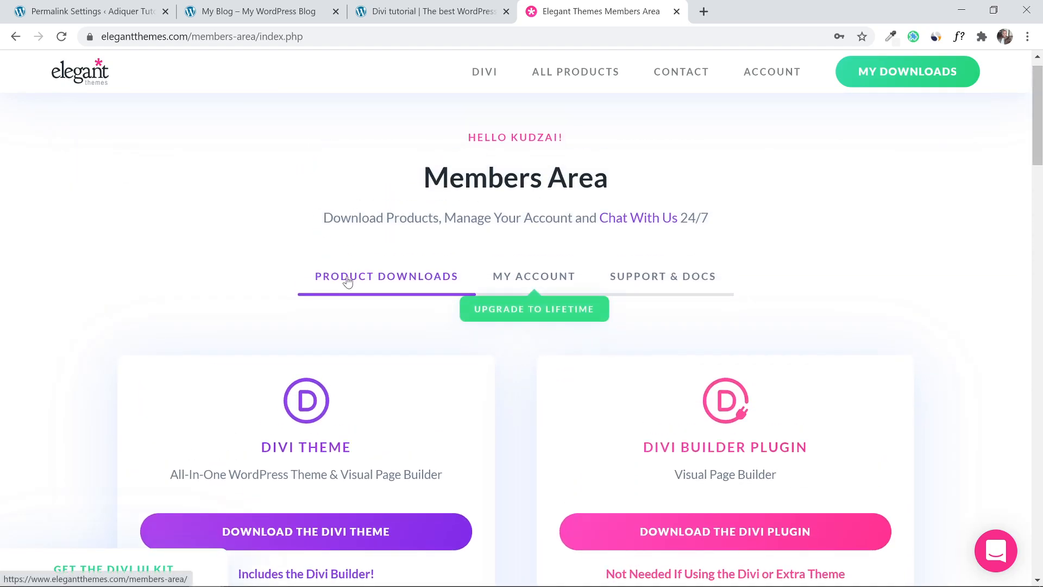
{"action": "left_click", "coordinate": [518, 280]}
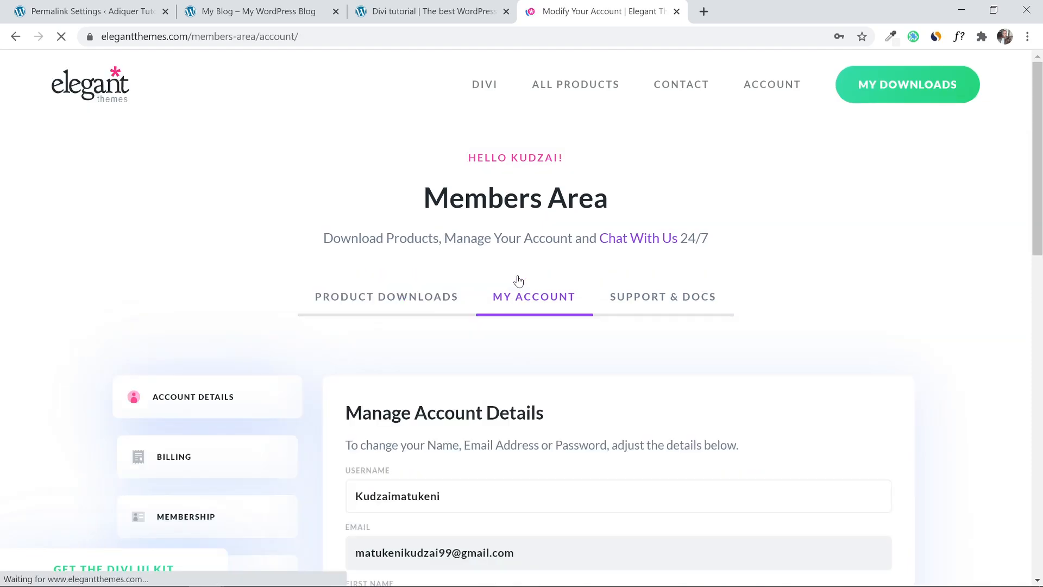
{"action": "left_click", "coordinate": [644, 307]}
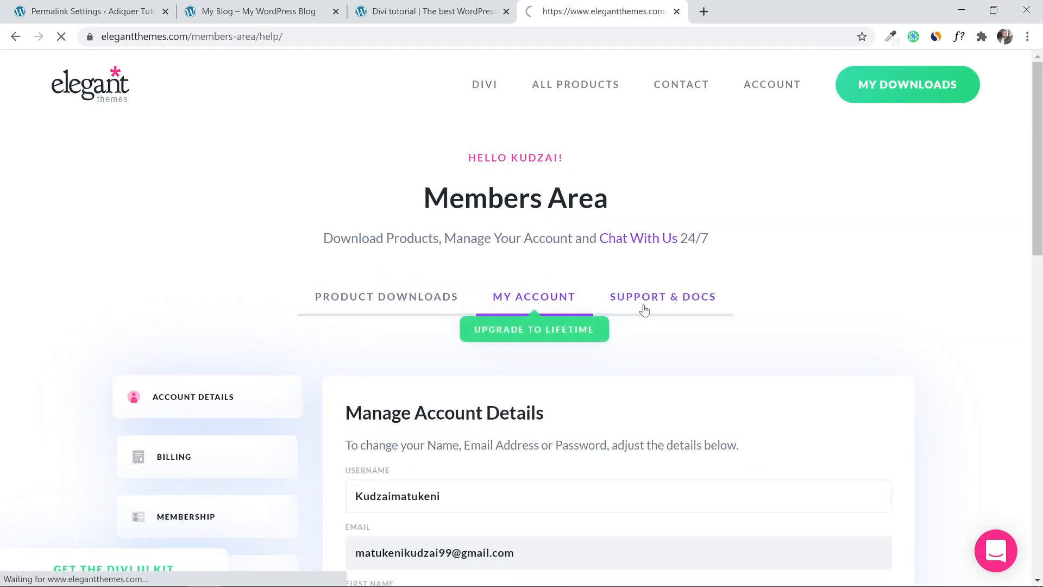
{"action": "left_click", "coordinate": [391, 306]}
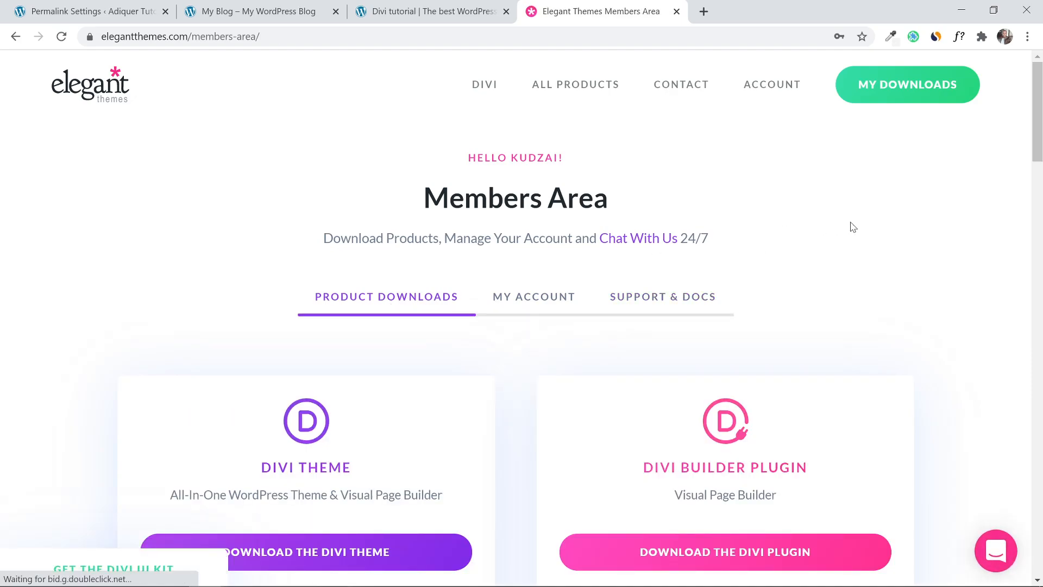
{"action": "scroll", "coordinate": [942, 215], "scroll_direction": "down", "scroll_amount": 3}
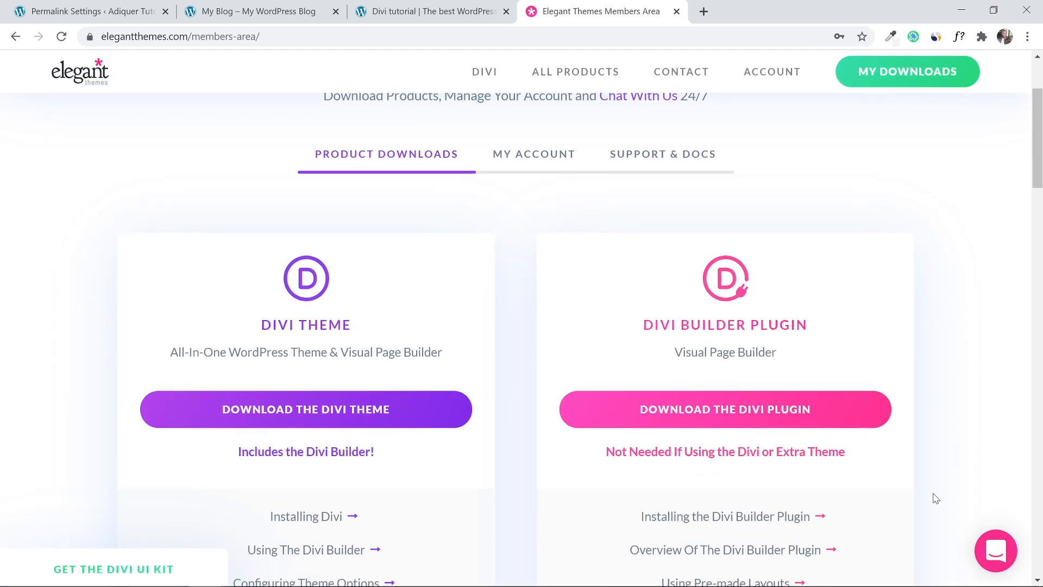
{"action": "left_click", "coordinate": [992, 560]}
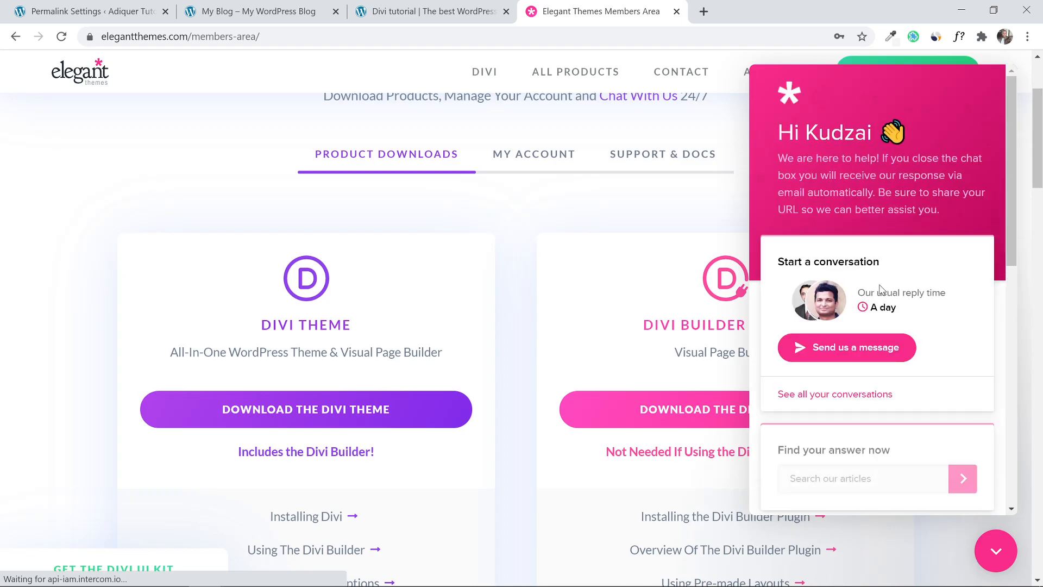
{"action": "scroll", "coordinate": [896, 280], "scroll_direction": "down", "scroll_amount": 3}
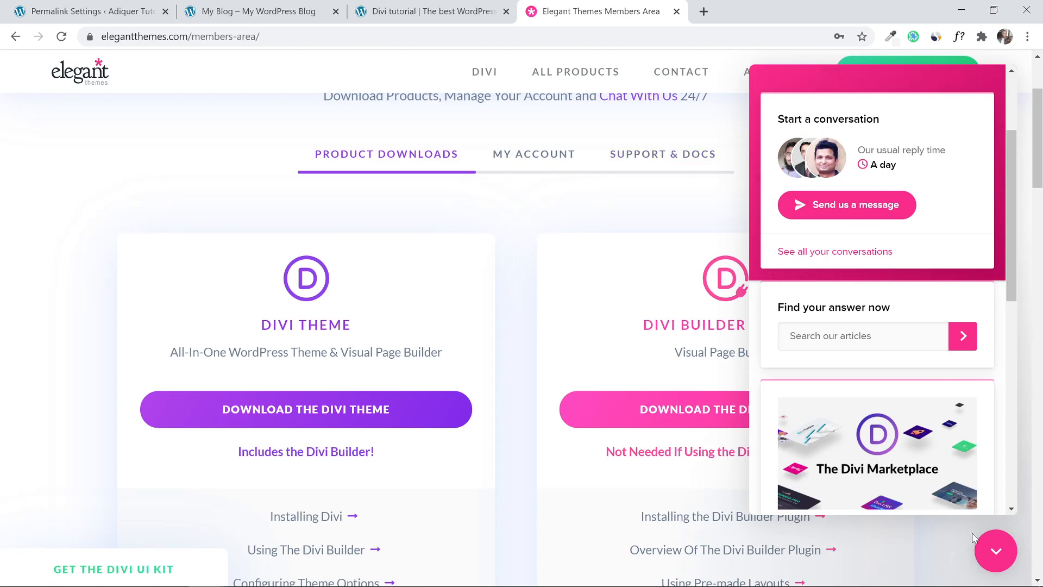
{"action": "left_click", "coordinate": [994, 551]}
{"action": "scroll", "coordinate": [953, 282], "scroll_direction": "down", "scroll_amount": 2}
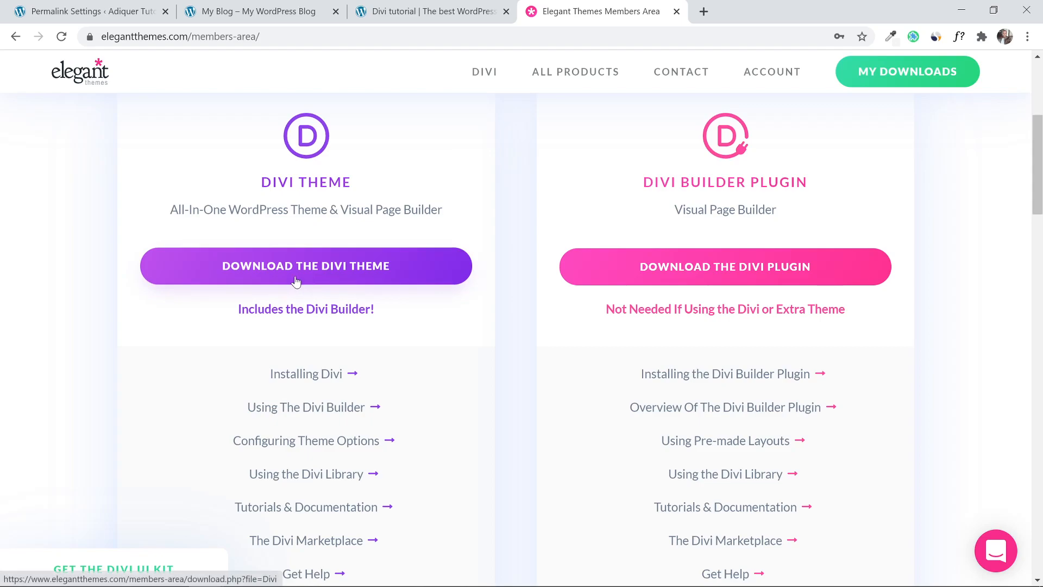
{"action": "scroll", "coordinate": [118, 273], "scroll_direction": "down", "scroll_amount": 1}
{"action": "scroll", "coordinate": [120, 273], "scroll_direction": "up", "scroll_amount": 2}
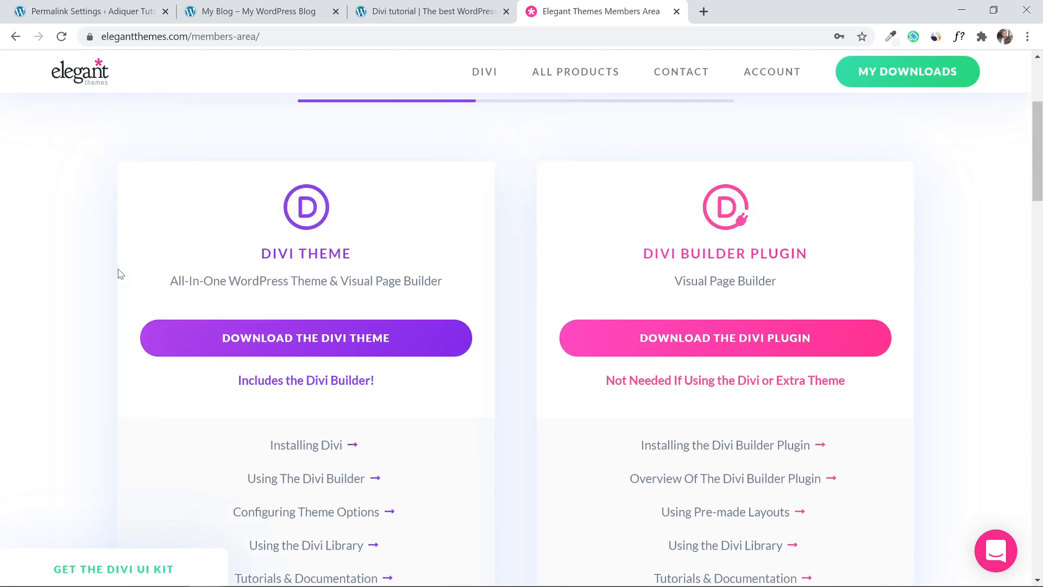
Download the Divi theme as Divi (1).zip and return to the My Blog tab.
{"action": "left_click", "coordinate": [321, 337]}
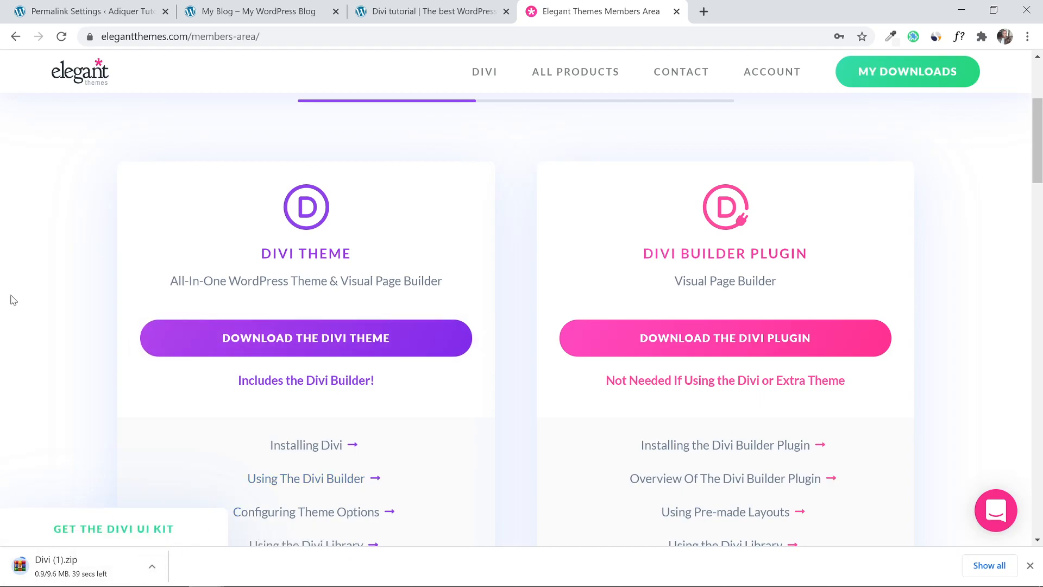
{"action": "scroll", "coordinate": [54, 273], "scroll_direction": "up", "scroll_amount": 2}
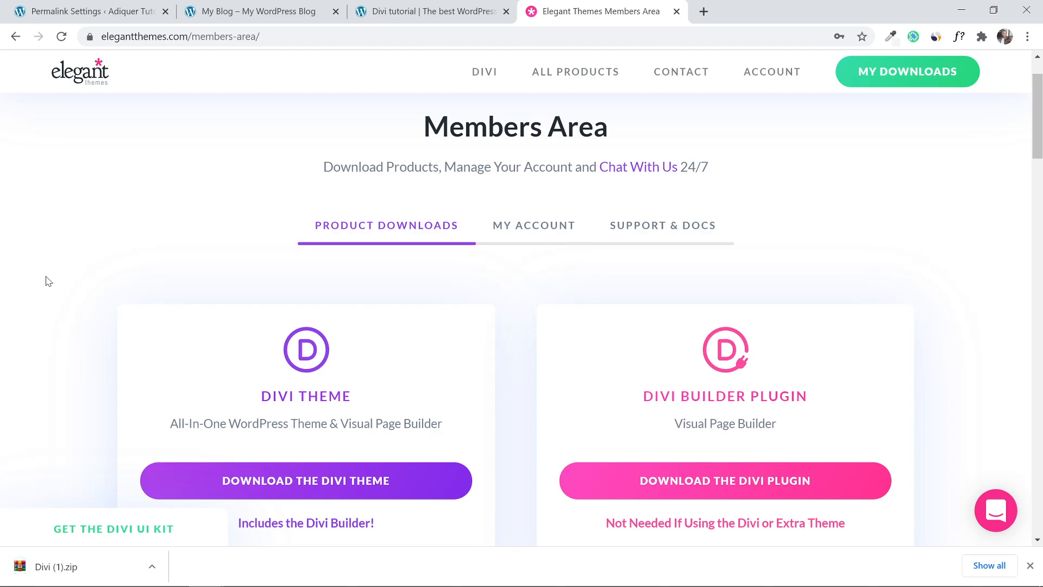
{"action": "left_click", "coordinate": [254, 5]}
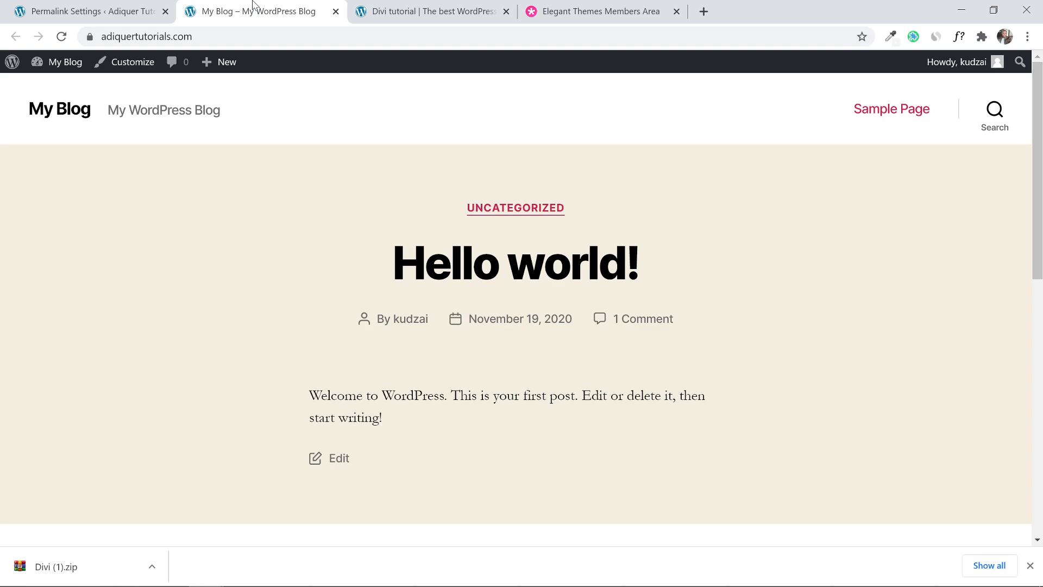
Dismiss the download notice and go to Appearance > Themes > Add New > Upload Theme.
{"action": "left_click", "coordinate": [96, 6]}
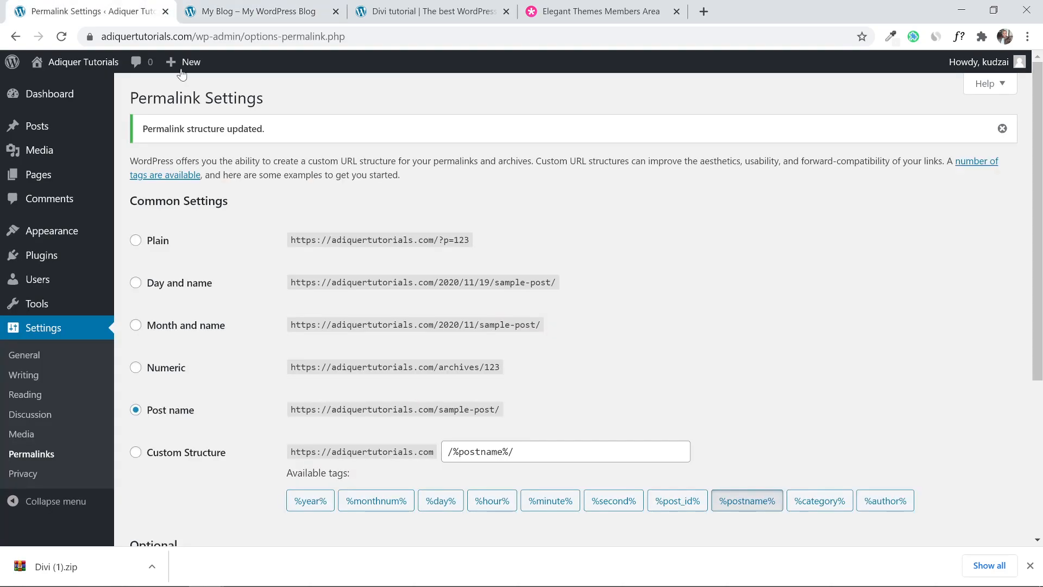
{"action": "left_click", "coordinate": [1029, 565]}
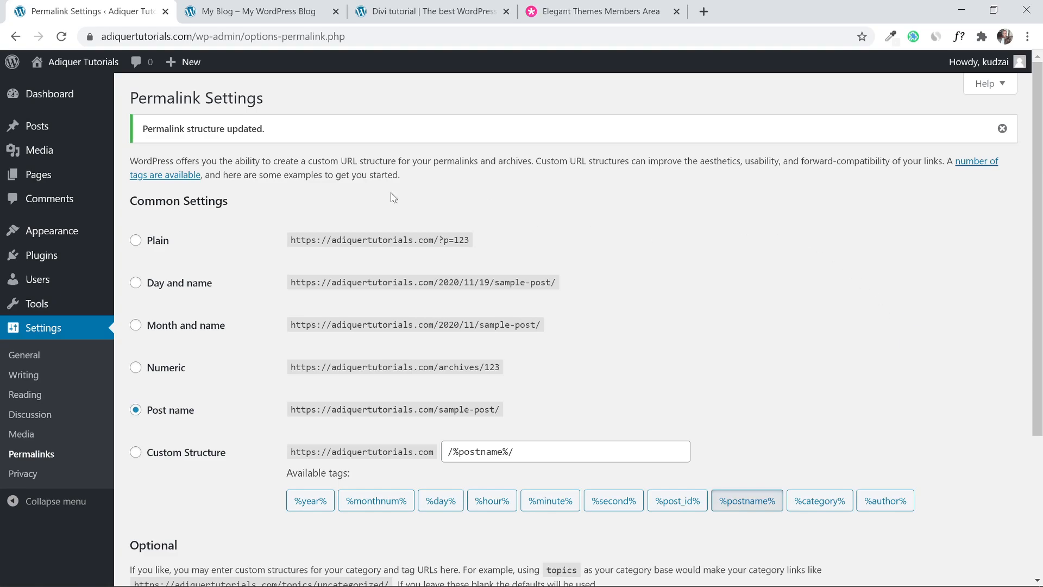
{"action": "mouse_move", "coordinate": [24, 226]}
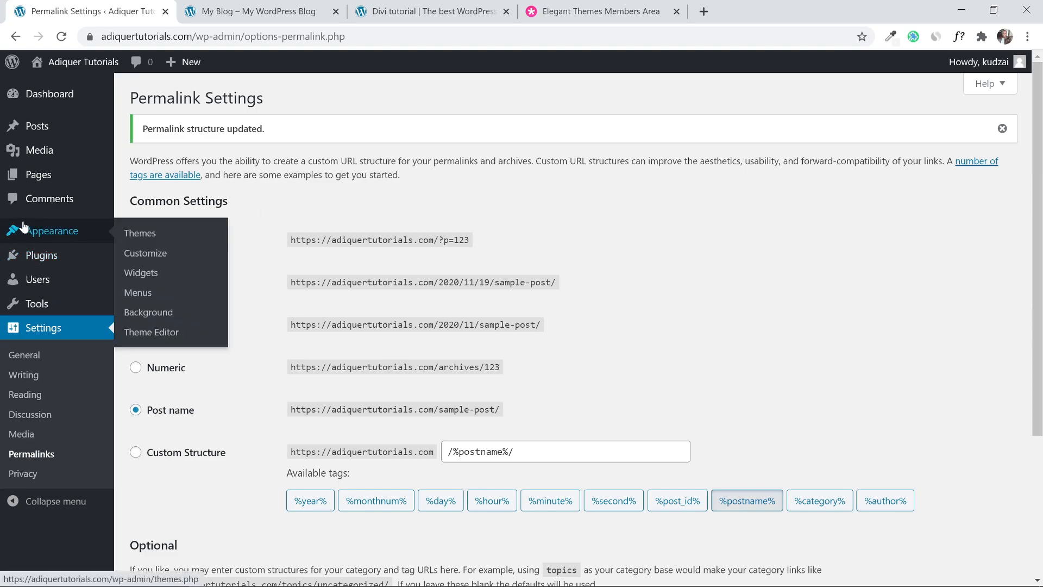
{"action": "left_click", "coordinate": [137, 241]}
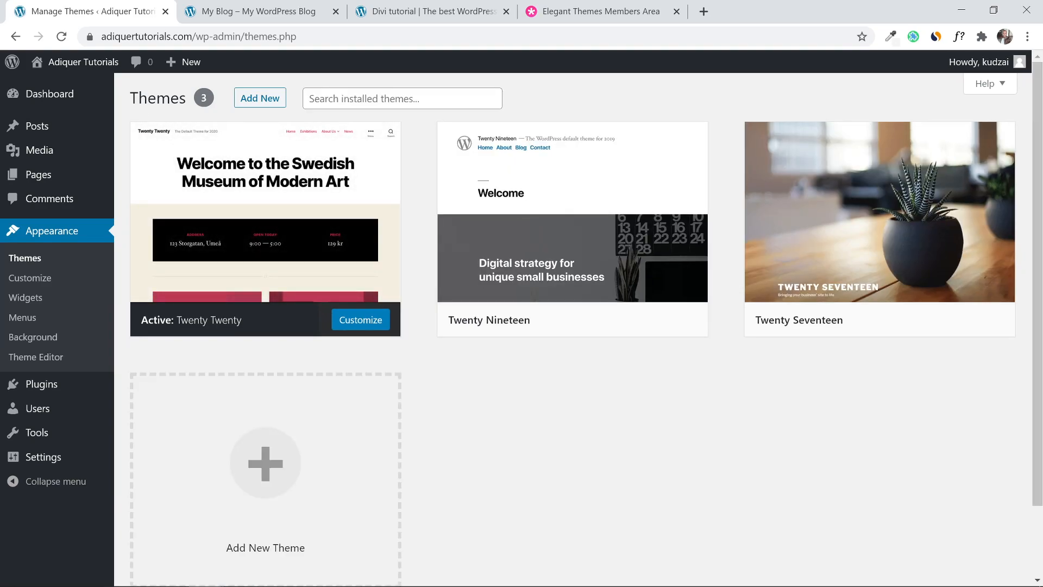
{"action": "left_click", "coordinate": [244, 103]}
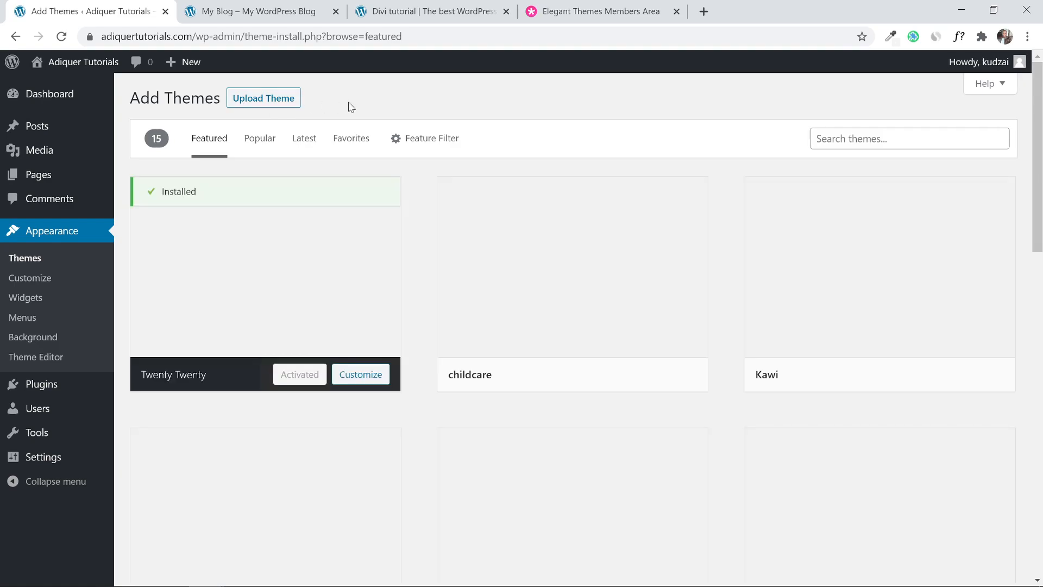
{"action": "mouse_move", "coordinate": [130, 101]}
{"action": "left_mouse_down"}
{"action": "mouse_move", "coordinate": [223, 98]}
{"action": "mouse_move", "coordinate": [129, 97]}
{"action": "left_mouse_up"}
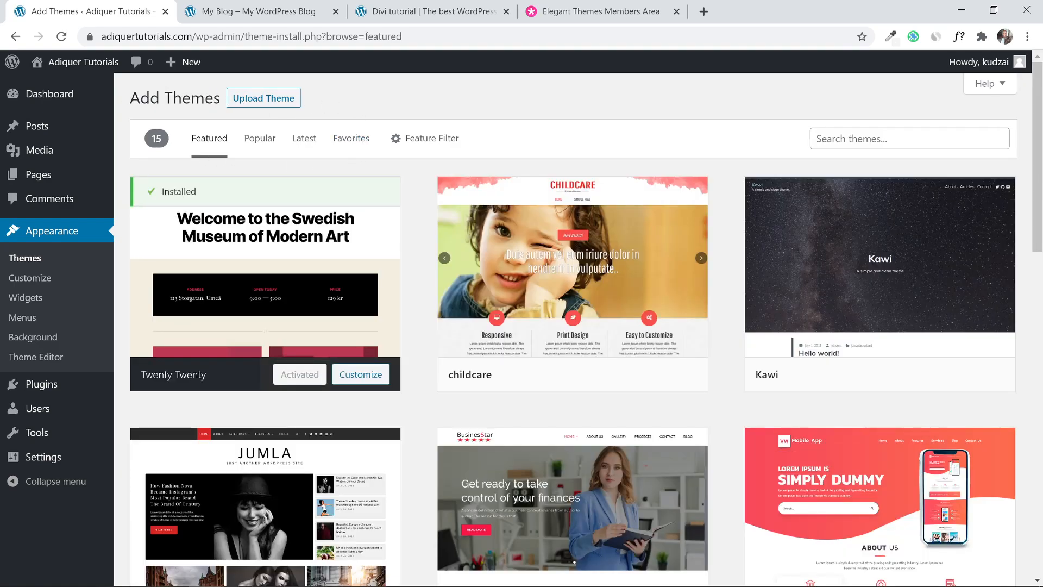
{"action": "left_click", "coordinate": [253, 108]}
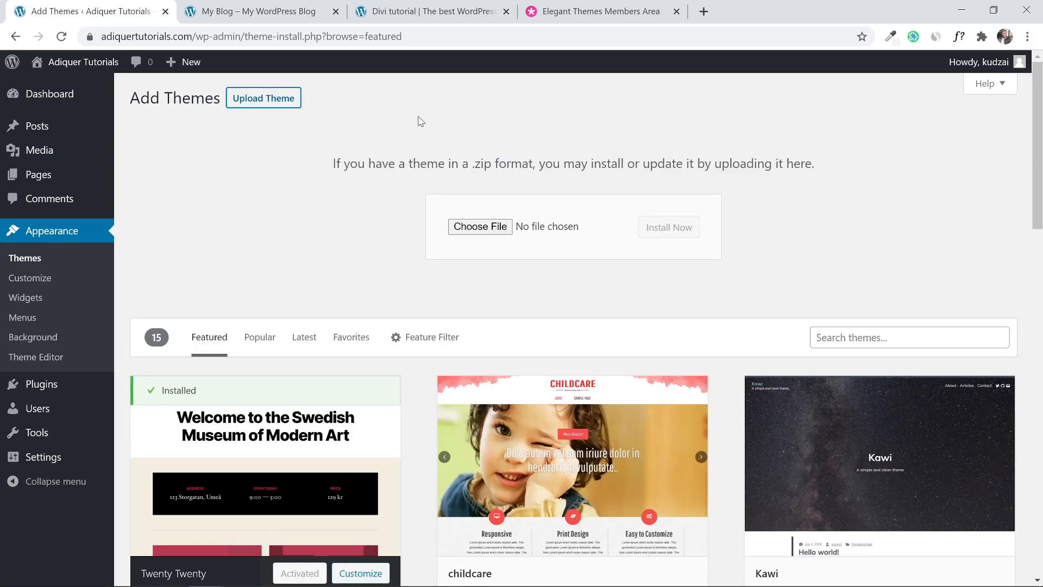
Select Divi (1).zip from Downloads as the theme file and install it.
{"action": "left_click", "coordinate": [459, 226]}
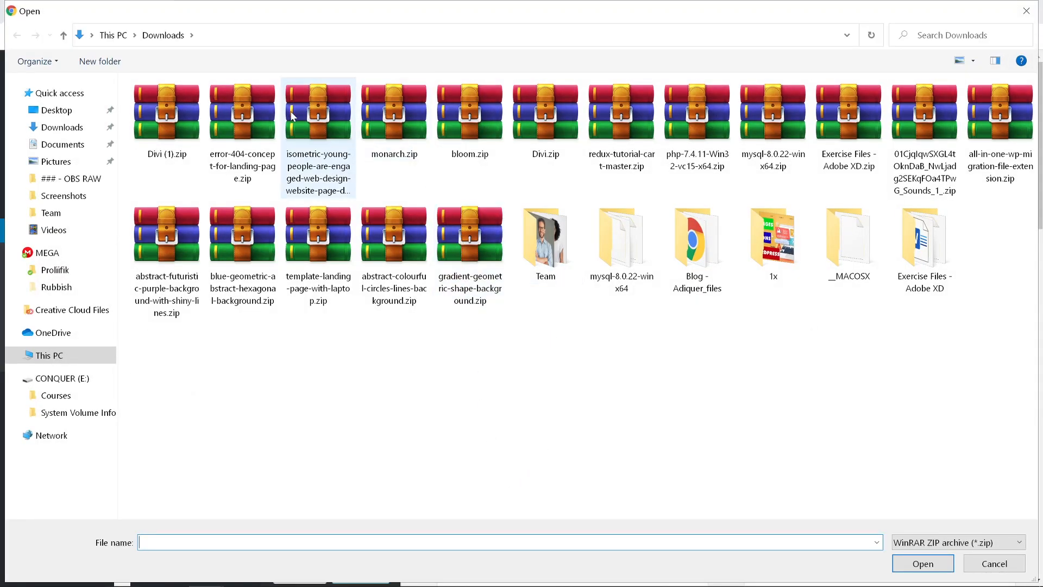
{"action": "left_click", "coordinate": [163, 119]}
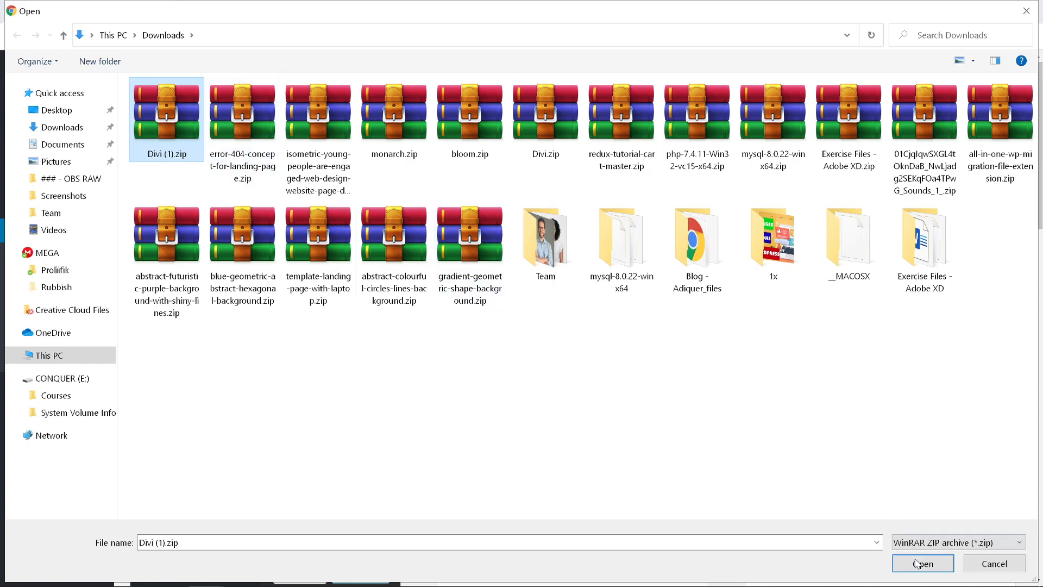
{"action": "left_click", "coordinate": [897, 566]}
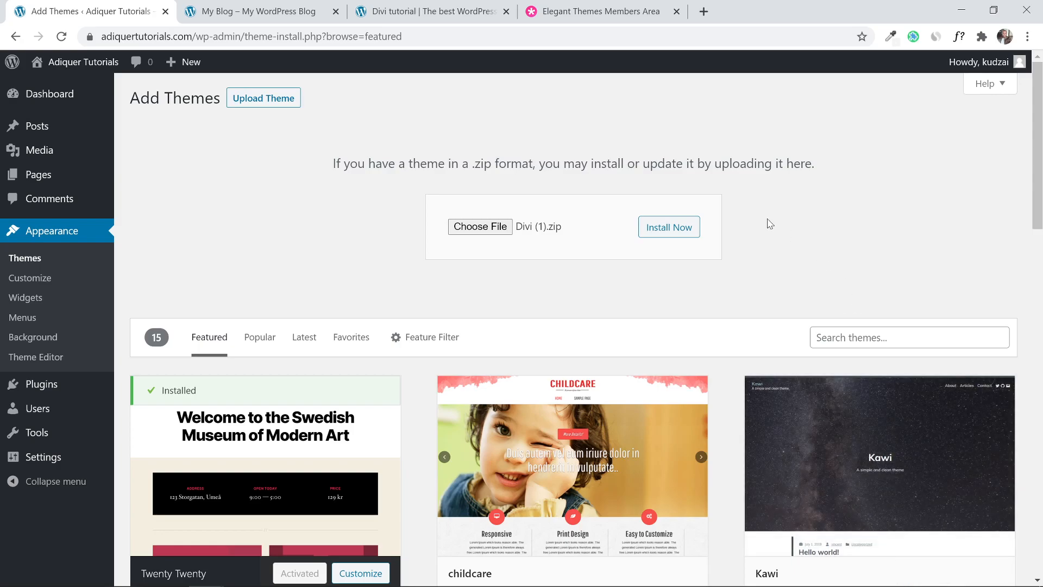
{"action": "left_click", "coordinate": [671, 234]}
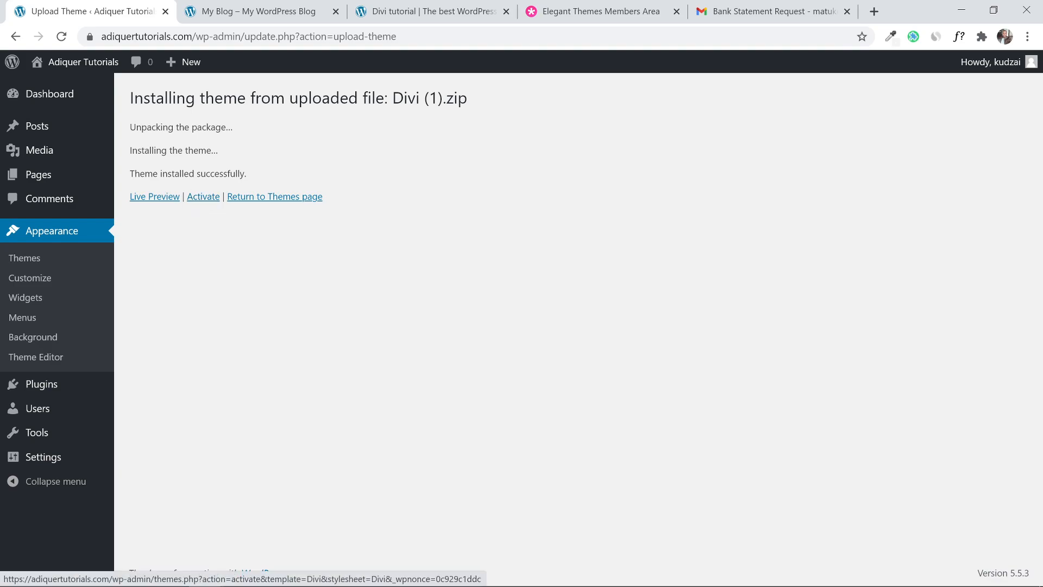
Activate the Divi theme and reload the live site to see its new layout.
{"action": "left_click", "coordinate": [202, 201]}
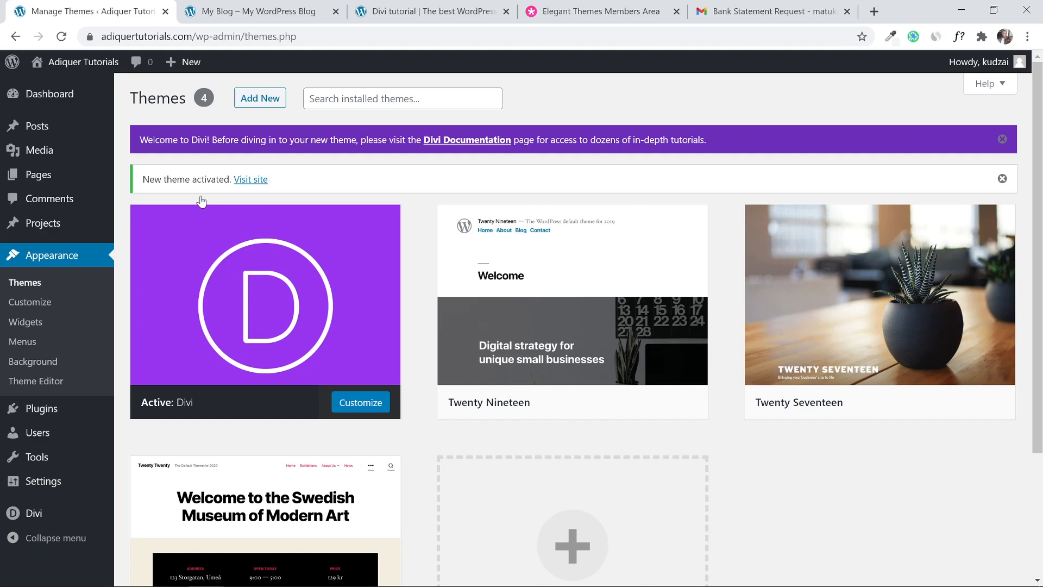
{"action": "left_click", "coordinate": [248, 11]}
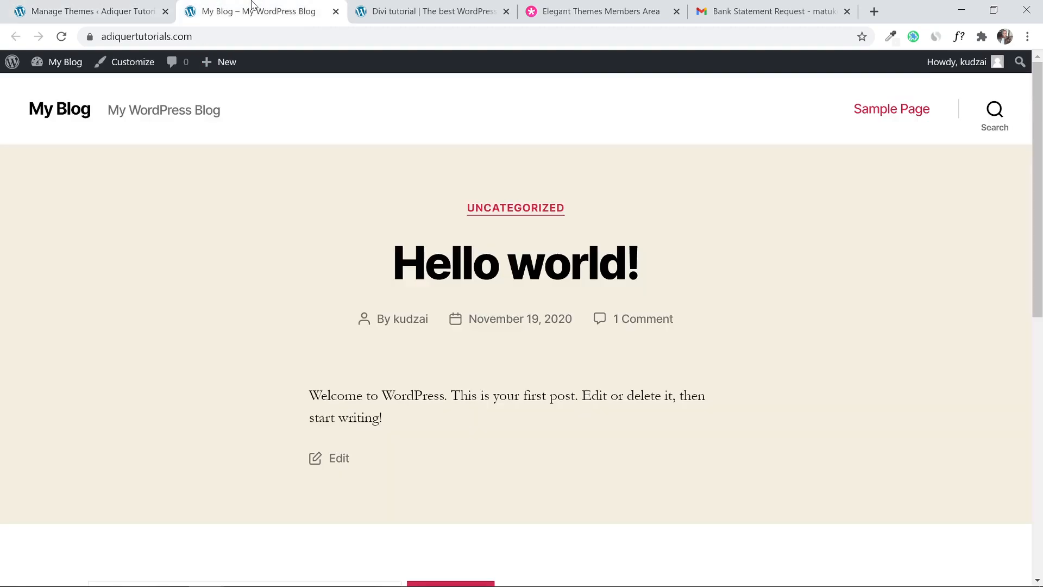
{"action": "left_click", "coordinate": [65, 34]}
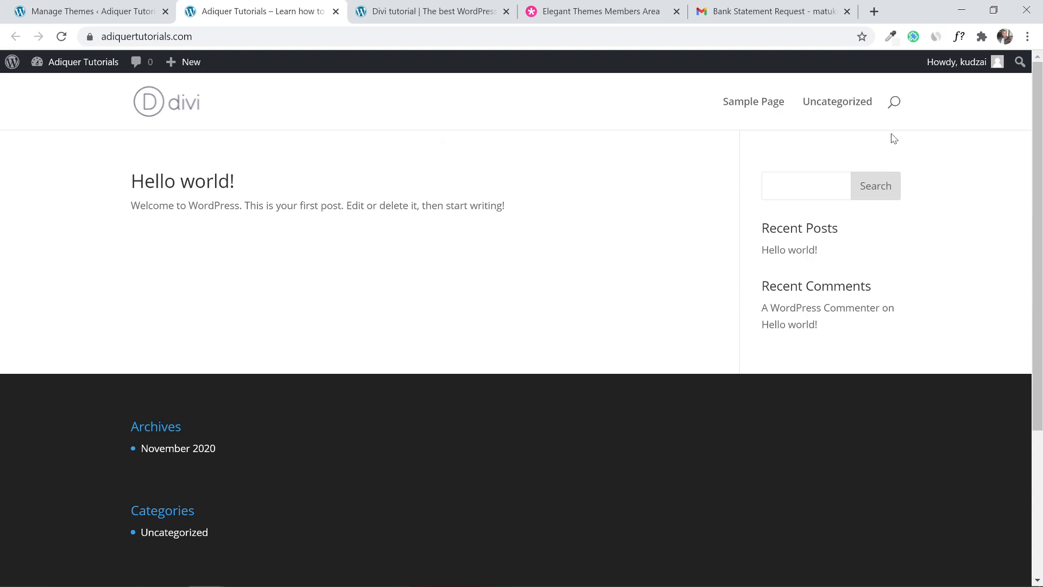
{"action": "scroll", "coordinate": [866, 134], "scroll_direction": "down", "scroll_amount": 1}
{"action": "scroll", "coordinate": [283, 137], "scroll_direction": "up", "scroll_amount": 1}
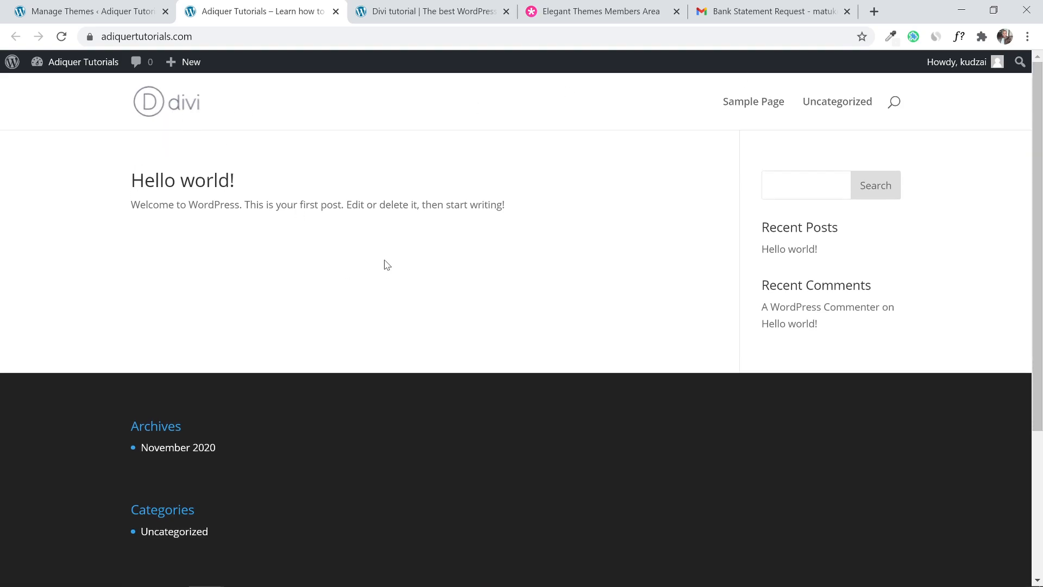
Compare the Adiquer Tutorials site with the Company example site, then return to the themes admin page.
{"action": "left_click", "coordinate": [429, 11]}
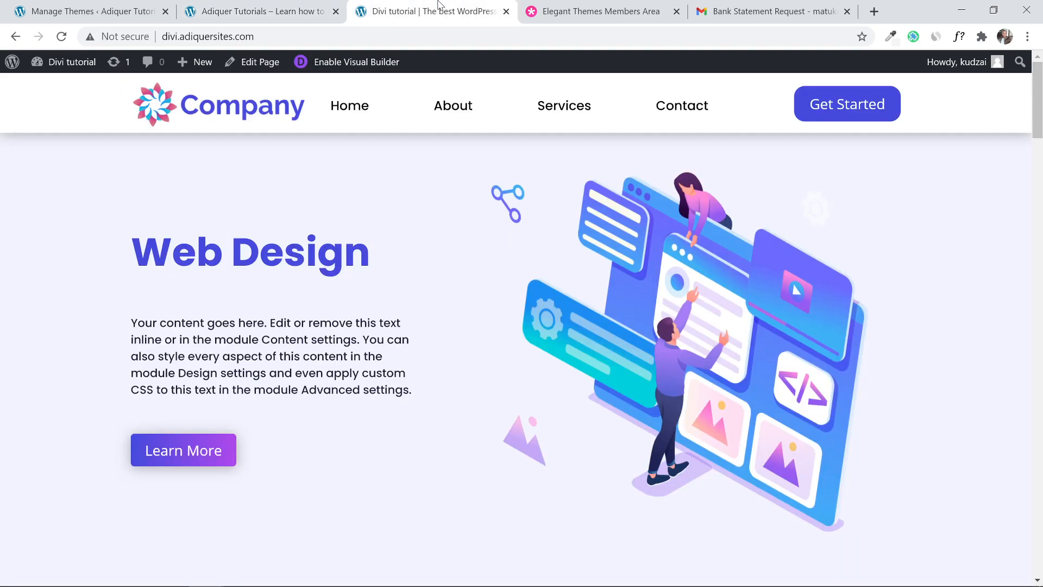
{"action": "left_click", "coordinate": [281, 4]}
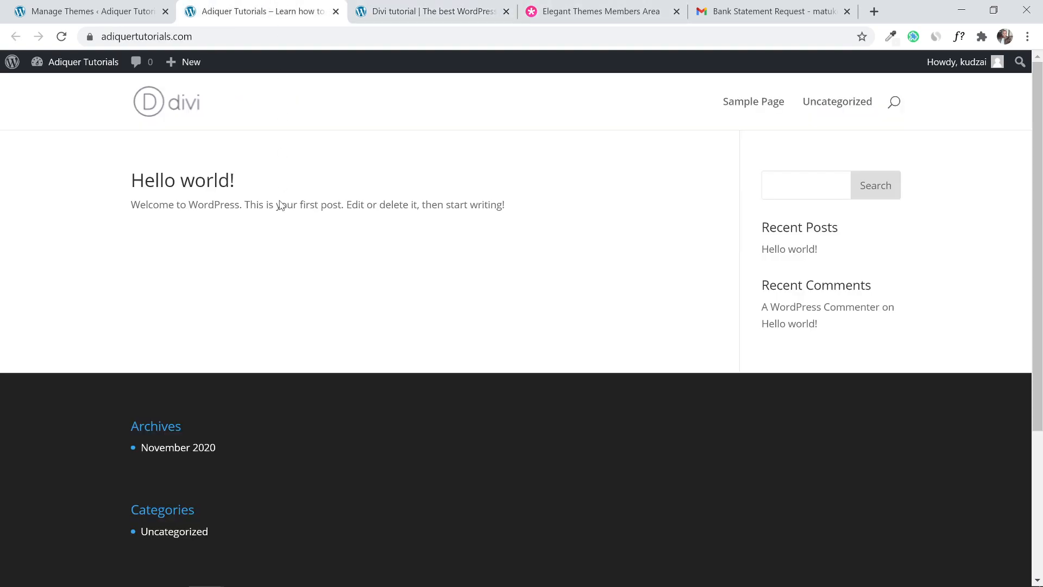
{"action": "scroll", "coordinate": [279, 209], "scroll_direction": "down", "scroll_amount": 4}
{"action": "left_click", "coordinate": [359, 5]}
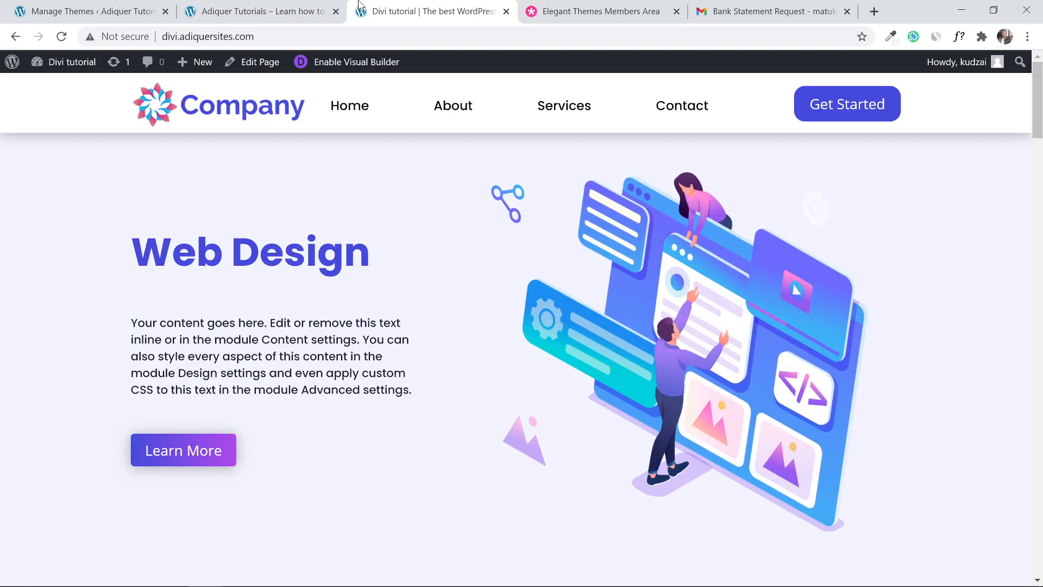
{"action": "left_click", "coordinate": [239, 6]}
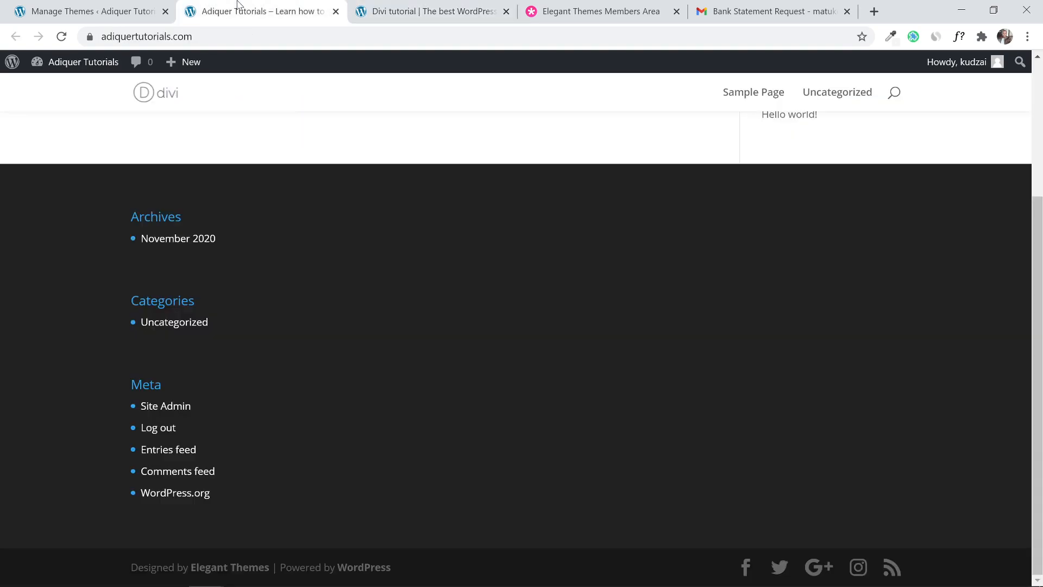
{"action": "scroll", "coordinate": [233, 109], "scroll_direction": "up", "scroll_amount": 4}
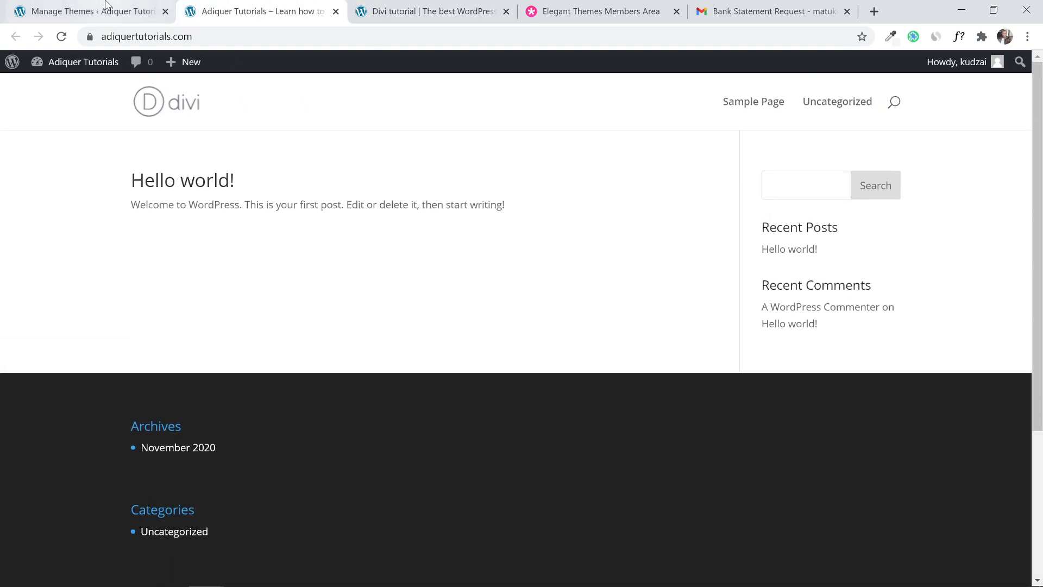
{"action": "left_click", "coordinate": [98, 6]}
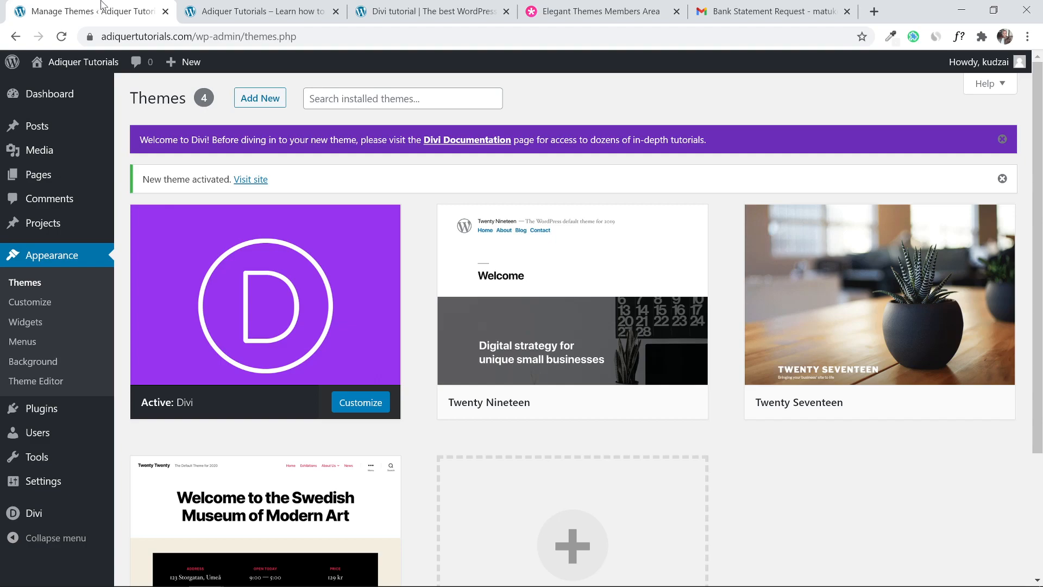
Open Divi > Theme Options on the Updates tab with the Username and API Key fields.
{"action": "mouse_move", "coordinate": [29, 518]}
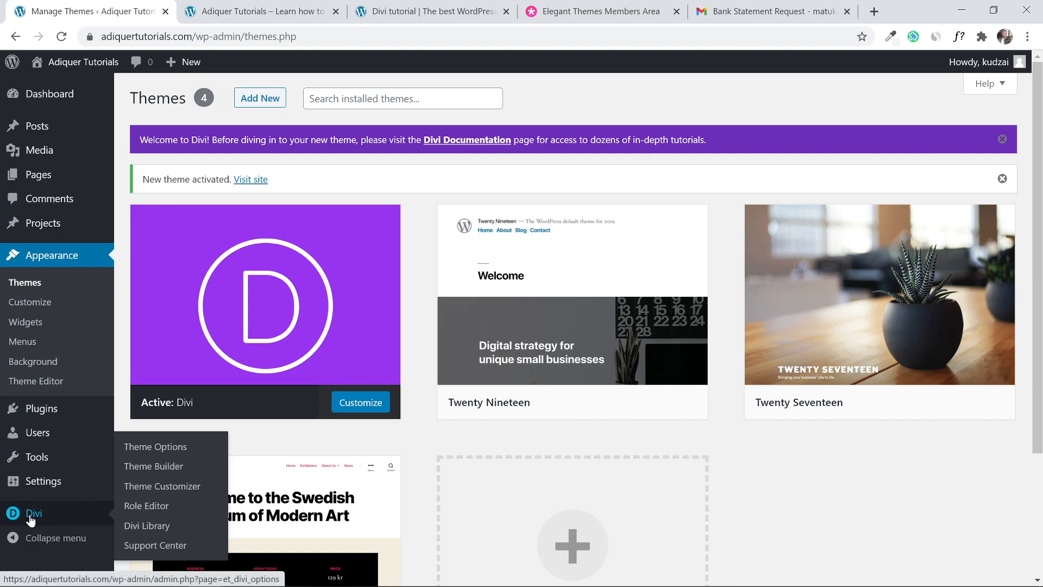
{"action": "left_click", "coordinate": [139, 449]}
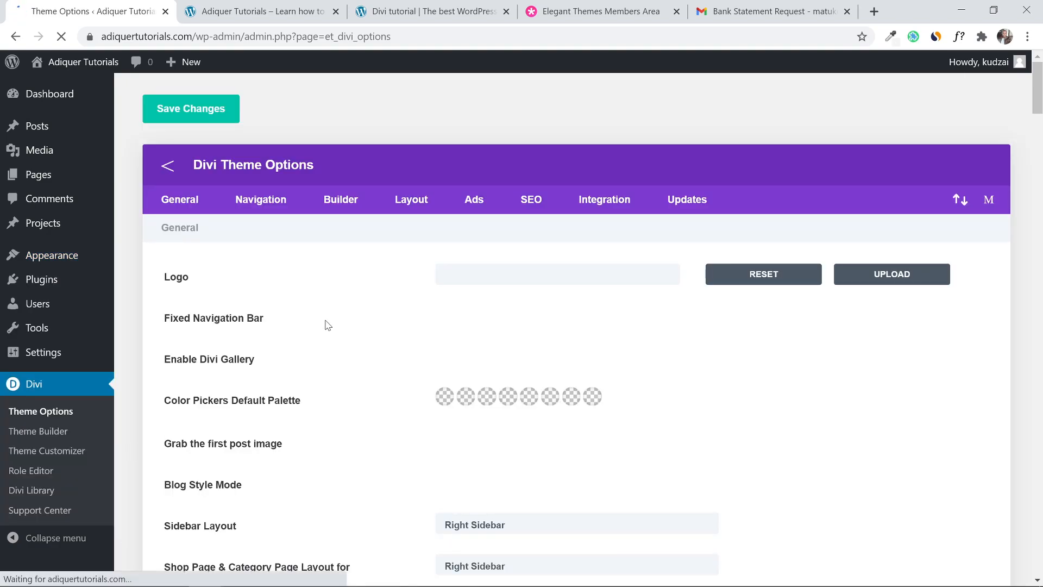
{"action": "left_click", "coordinate": [689, 199]}
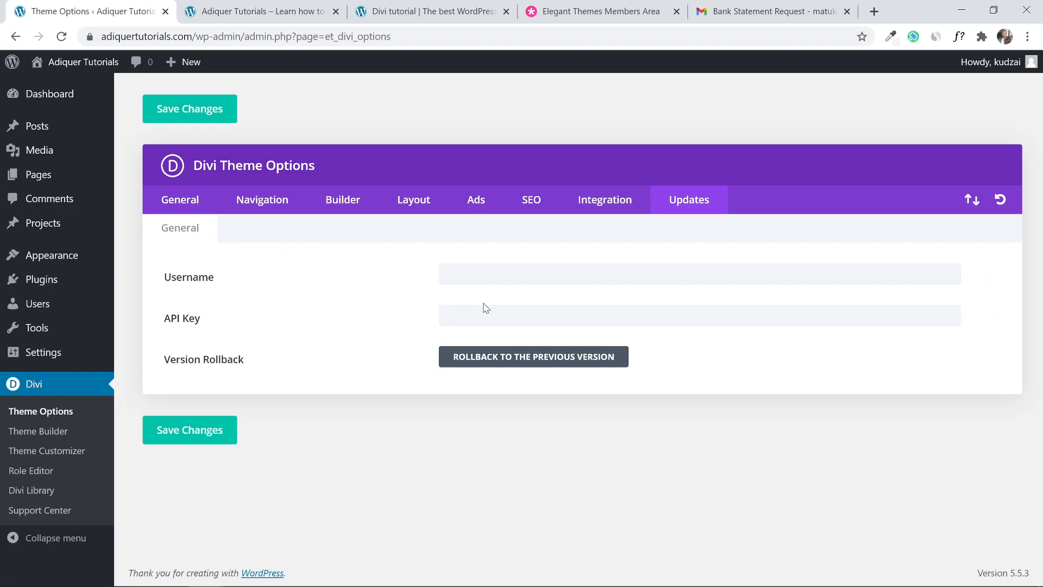
Go to My Account > API Keys in the Elegant Themes Members Area.
{"action": "left_click", "coordinate": [588, 7]}
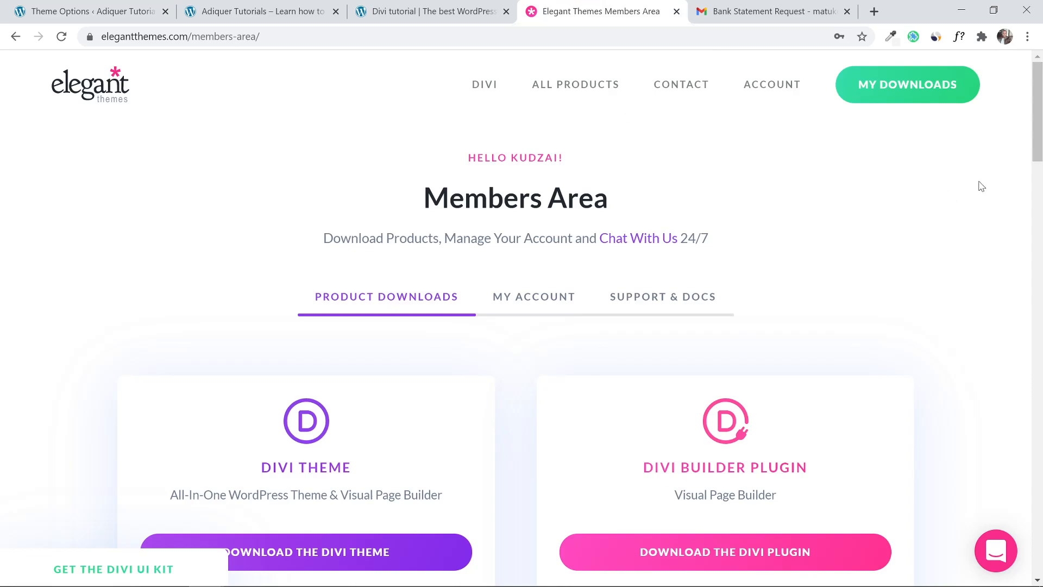
{"action": "scroll", "coordinate": [951, 197], "scroll_direction": "down", "scroll_amount": 3}
{"action": "scroll", "coordinate": [951, 198], "scroll_direction": "up", "scroll_amount": 1}
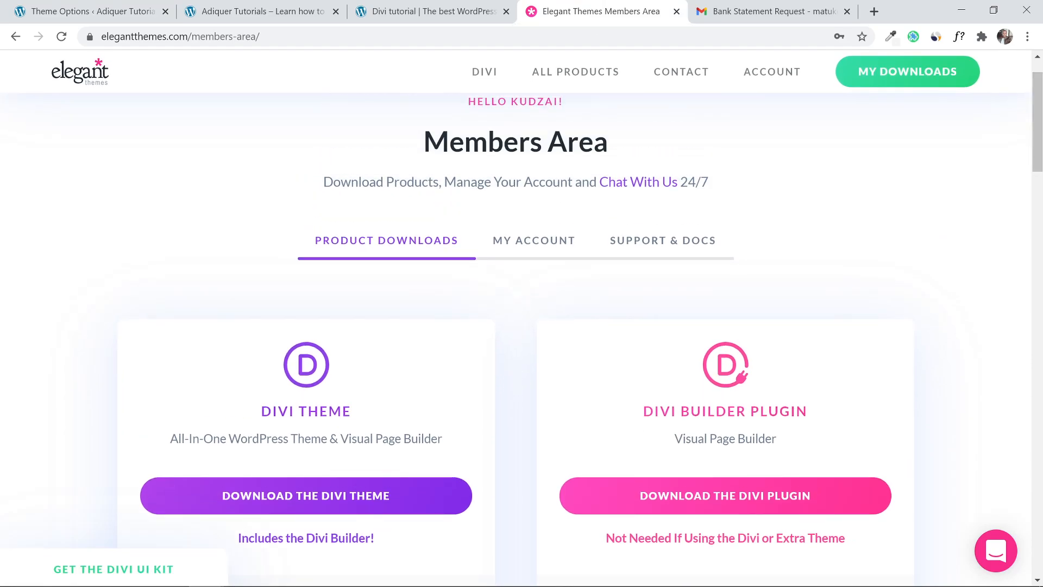
{"action": "left_click", "coordinate": [531, 240]}
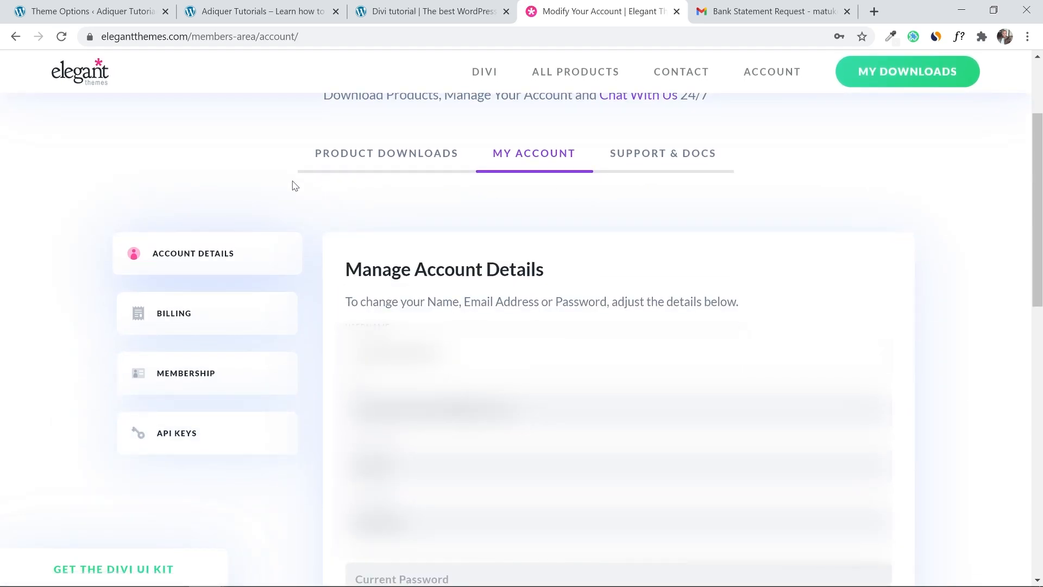
{"action": "left_click", "coordinate": [203, 442]}
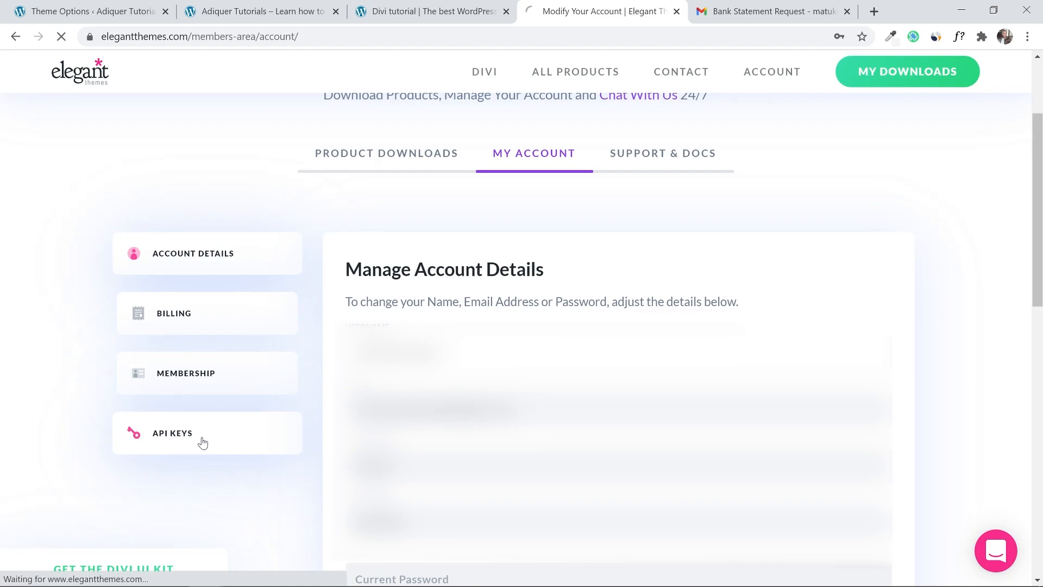
{"action": "left_click_drag", "start_coordinate": [1037, 81], "coordinate": [1037, 121]}
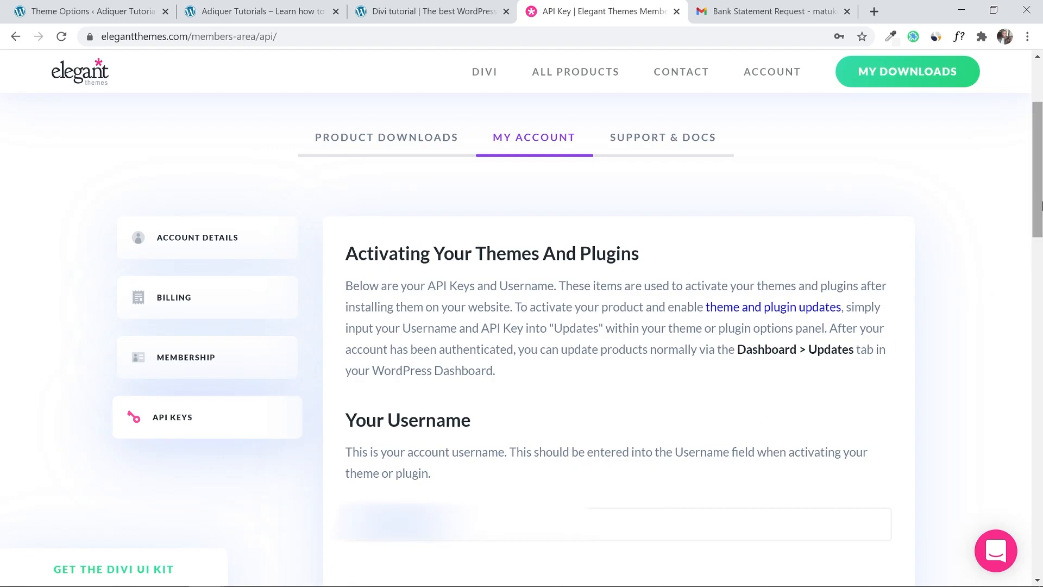
{"action": "left_click_drag", "start_coordinate": [1037, 216], "coordinate": [1038, 530]}
Generate a new API key labelled 'adiquertutorials' and copy its value.
{"action": "left_click", "coordinate": [461, 137]}
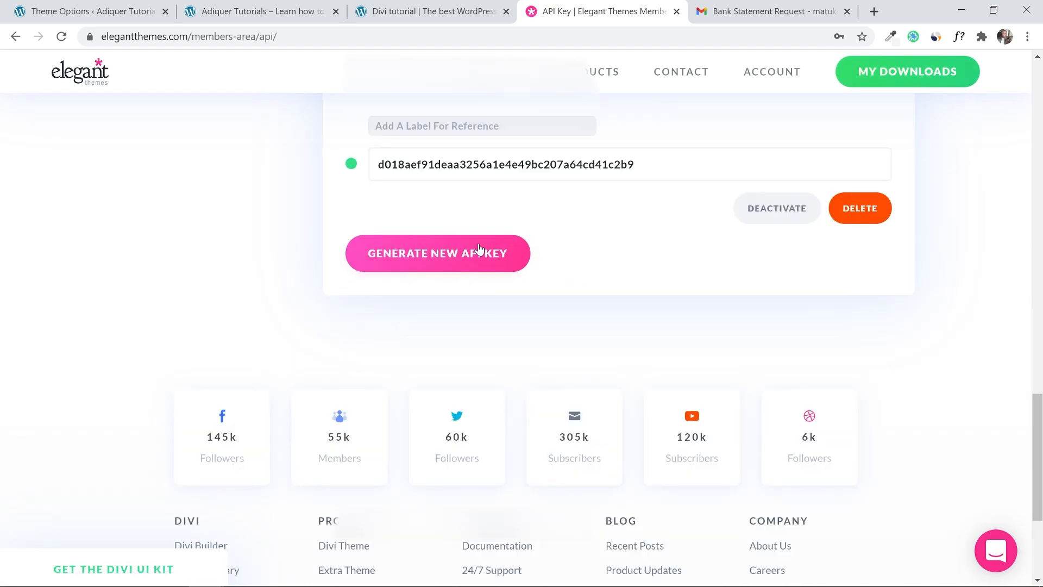
{"action": "left_click", "coordinate": [468, 126]}
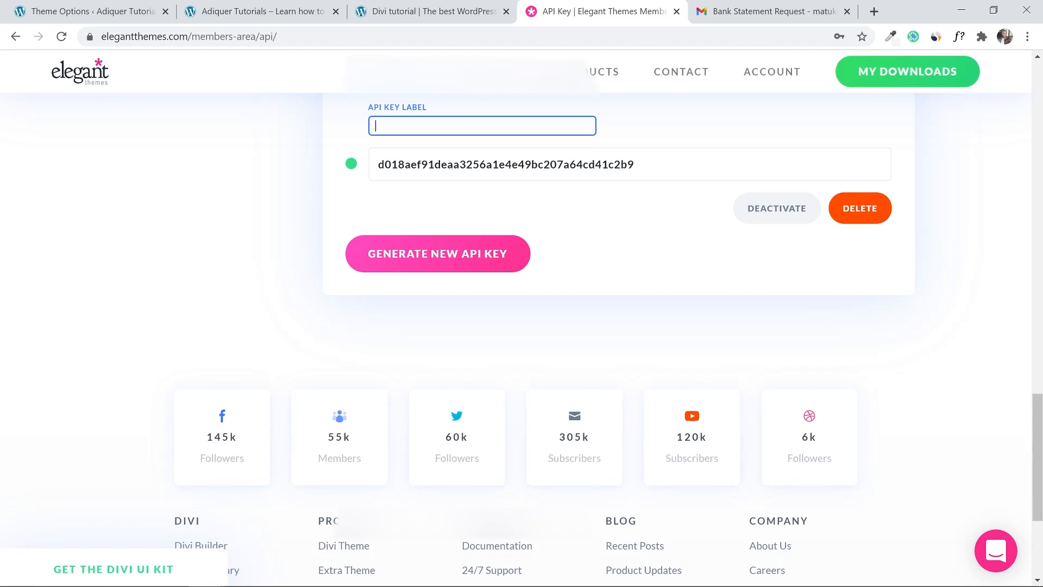
{"action": "type", "text": "adiquertutorials"}
{"action": "left_click", "coordinate": [668, 137]}
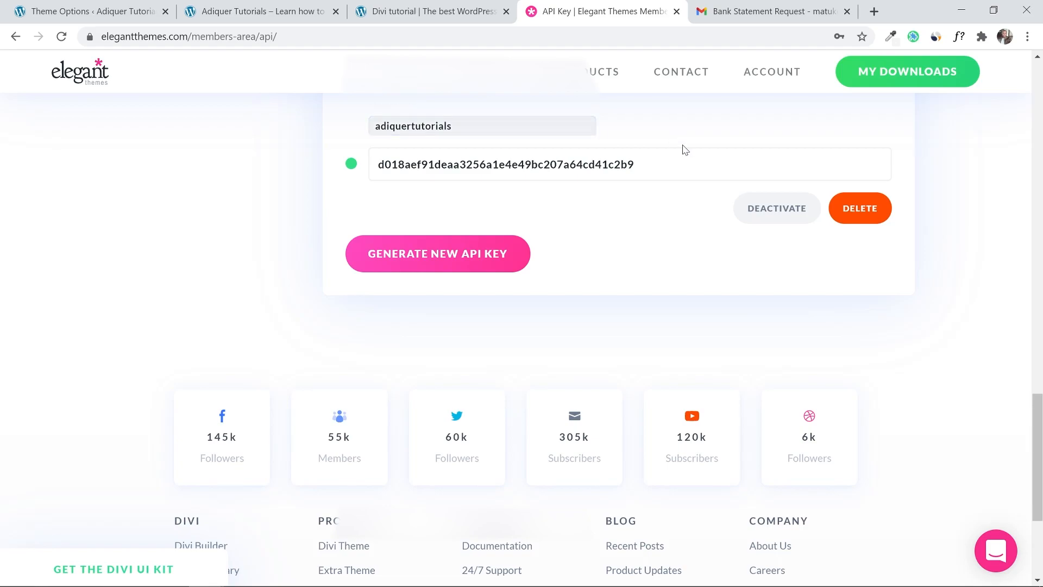
{"action": "left_click", "coordinate": [671, 169]}
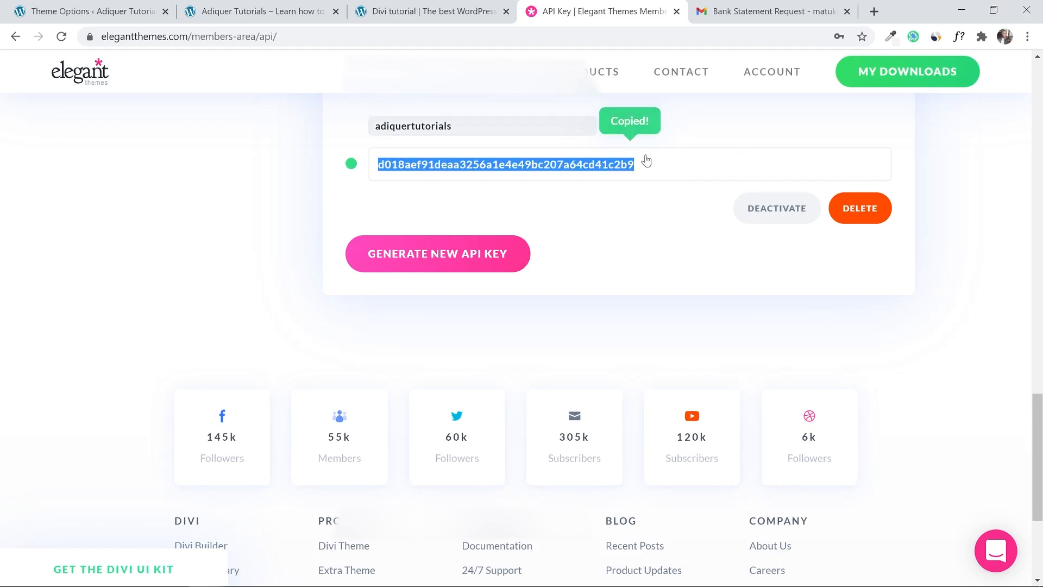
Paste the API key, enter the account username, save Divi's update settings, then view the site.
{"action": "left_click", "coordinate": [106, 11]}
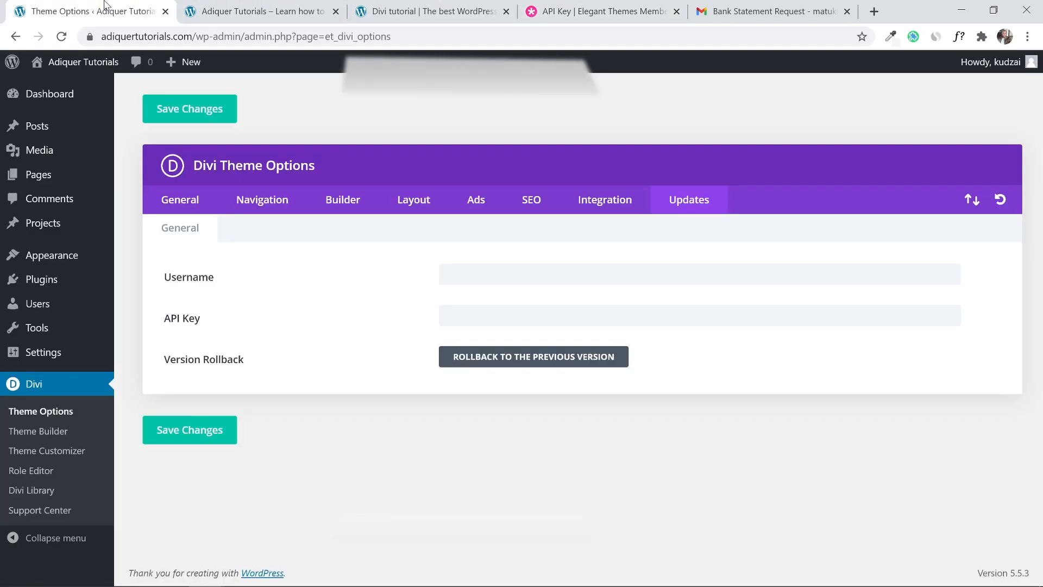
{"action": "right_click", "coordinate": [477, 317]}
{"action": "left_click", "coordinate": [535, 185]}
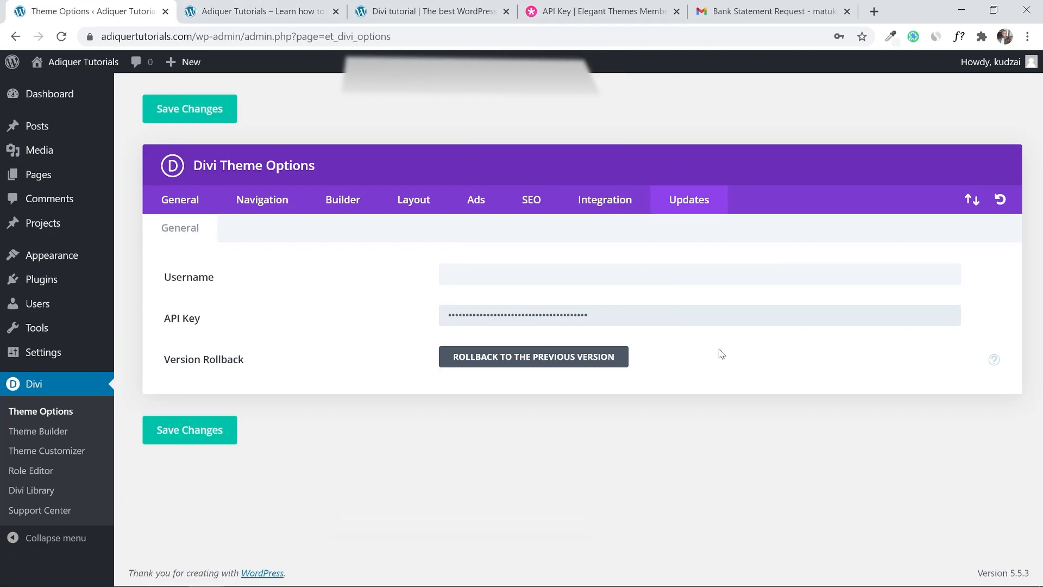
{"action": "left_click", "coordinate": [491, 274]}
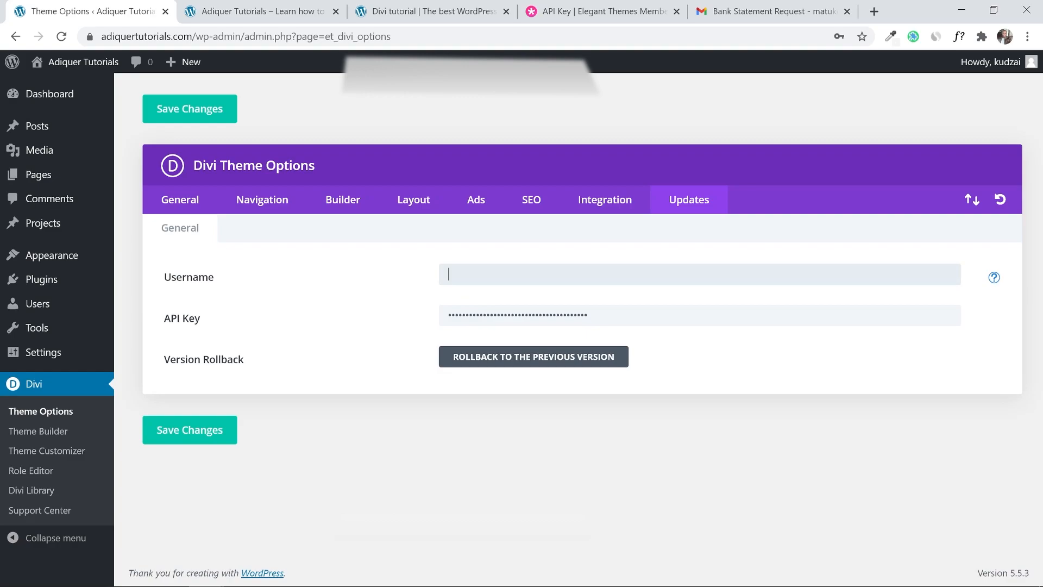
{"action": "type", "text": "kudzai"}
{"action": "left_click", "coordinate": [201, 437]}
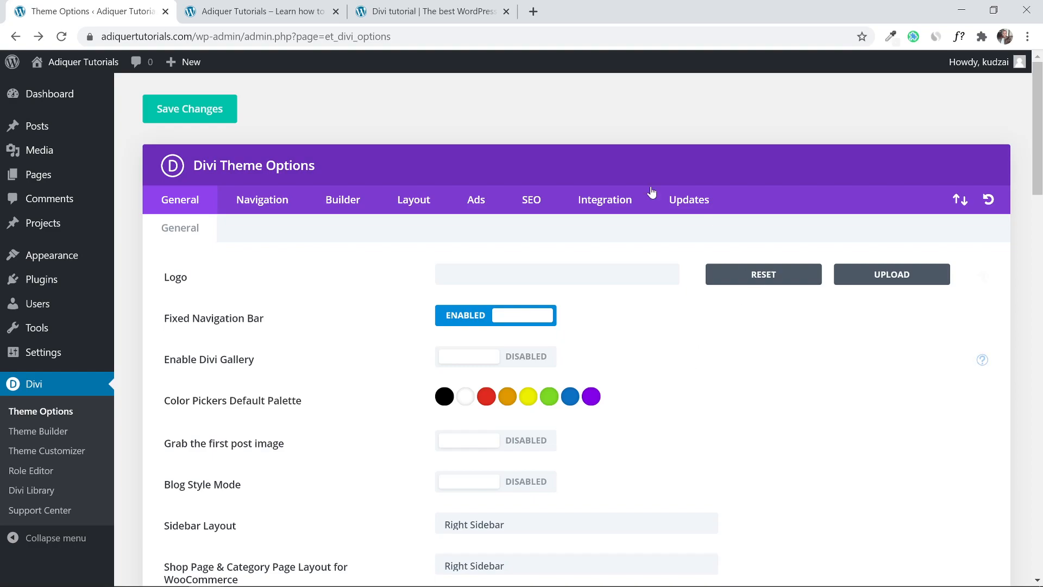
{"action": "left_click", "coordinate": [249, 6]}
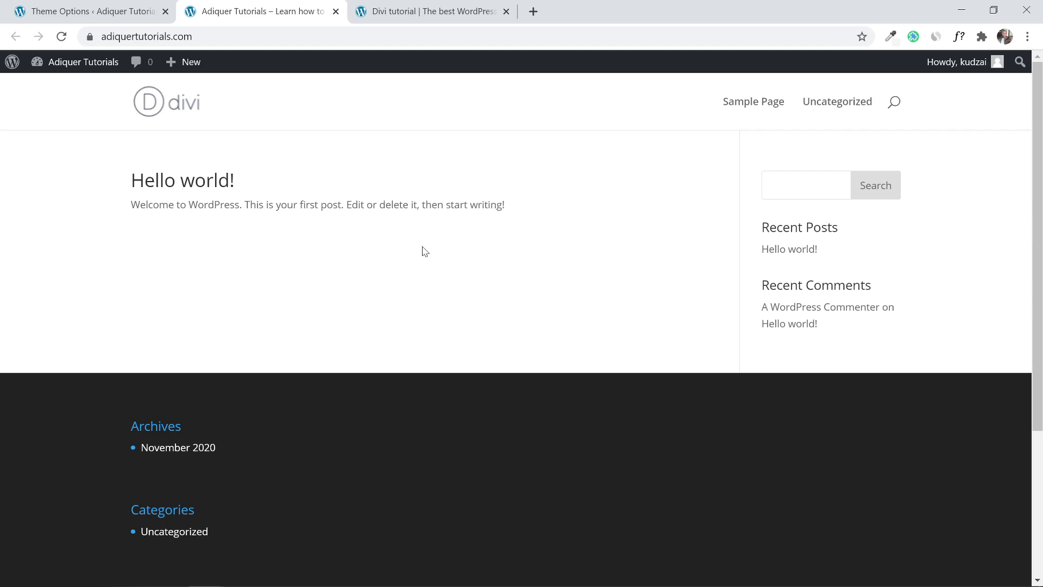
Switch to the Company site tab and scroll its Web Design home page with the Learn More button.
{"action": "left_click_drag", "start_coordinate": [1041, 138], "coordinate": [1042, 266]}
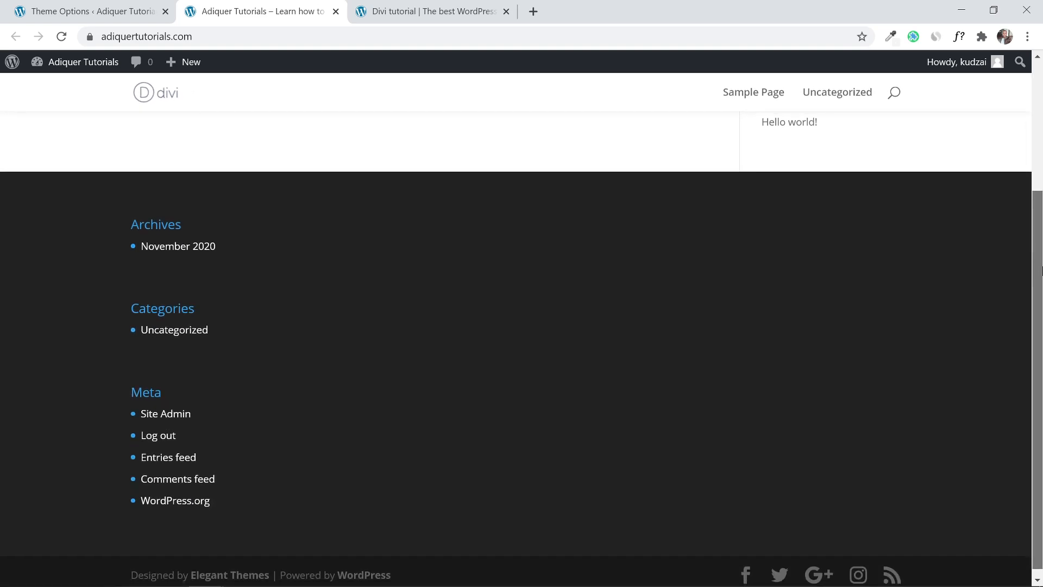
{"action": "left_click", "coordinate": [420, 11]}
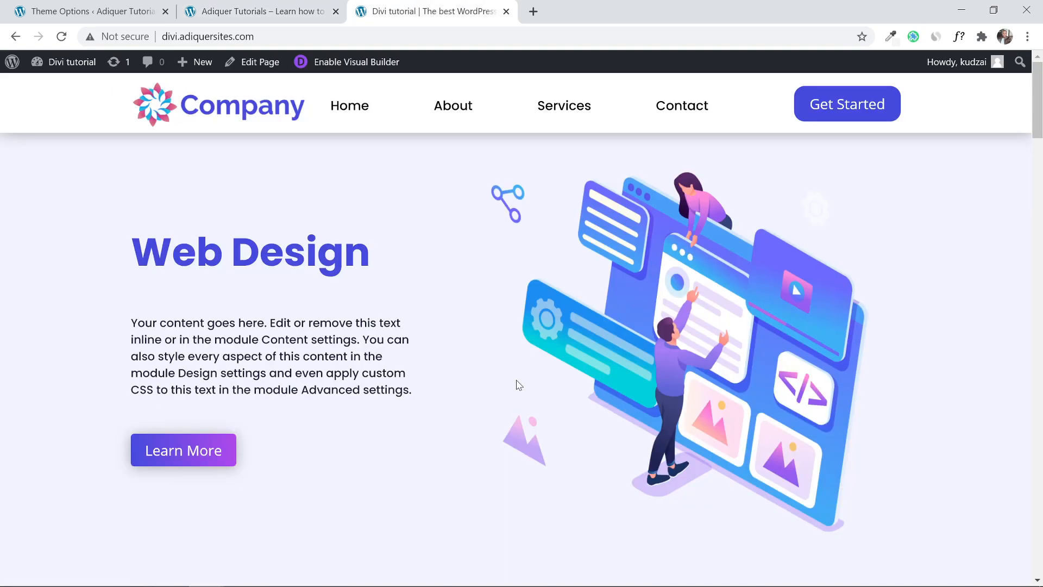
{"action": "mouse_move", "coordinate": [1038, 103]}
{"action": "left_mouse_down"}
{"action": "mouse_move", "coordinate": [1037, 535]}
{"action": "mouse_move", "coordinate": [1040, 334]}
{"action": "mouse_move", "coordinate": [1024, 117]}
{"action": "left_mouse_up"}
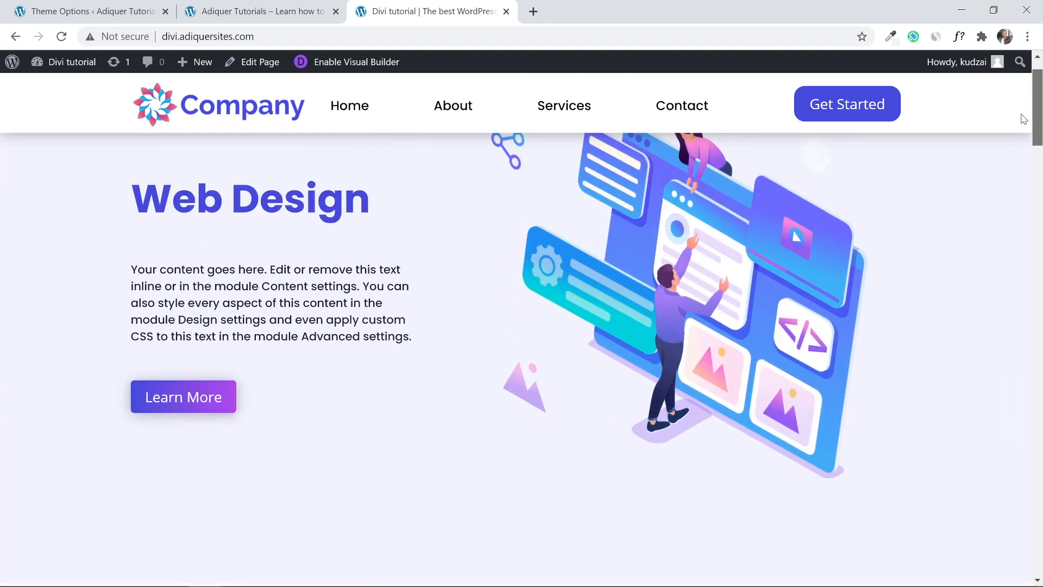
Load coolors.co in a new tab via address-bar autocomplete, showing 'Start the generator!'.
{"action": "left_click", "coordinate": [533, 11]}
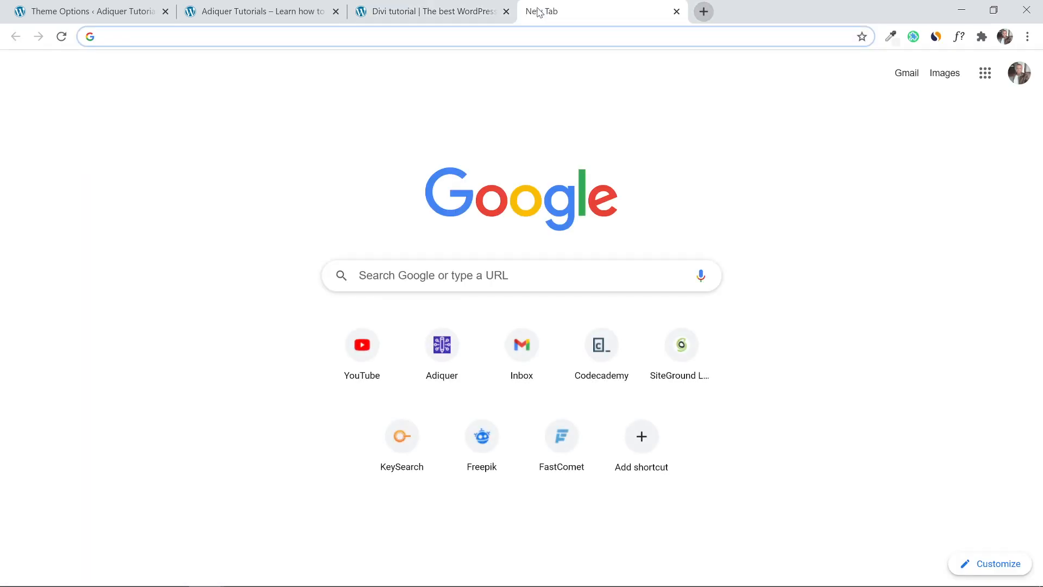
{"action": "type", "text": "cool"}
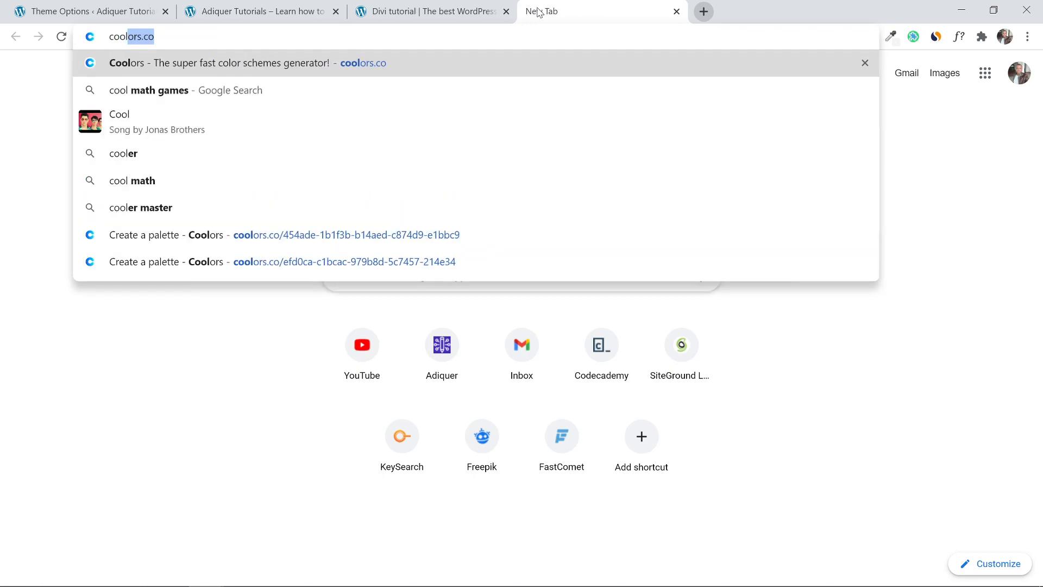
{"action": "left_click", "coordinate": [181, 37]}
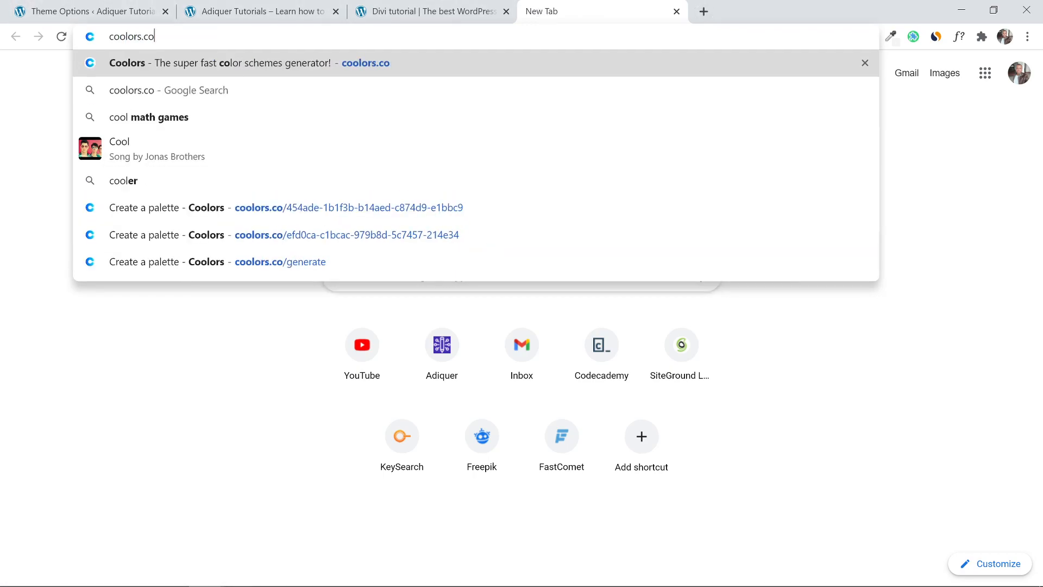
{"action": "key", "text": "Return"}
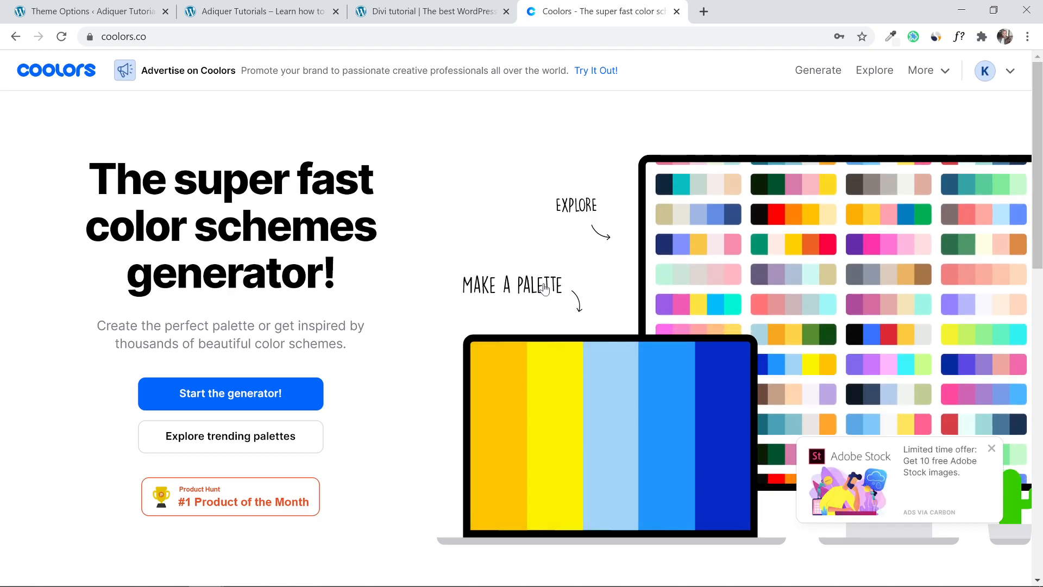
{"action": "mouse_move", "coordinate": [1038, 184]}
{"action": "left_mouse_down"}
{"action": "mouse_move", "coordinate": [1041, 494]}
{"action": "mouse_move", "coordinate": [1041, 179]}
{"action": "left_mouse_up"}
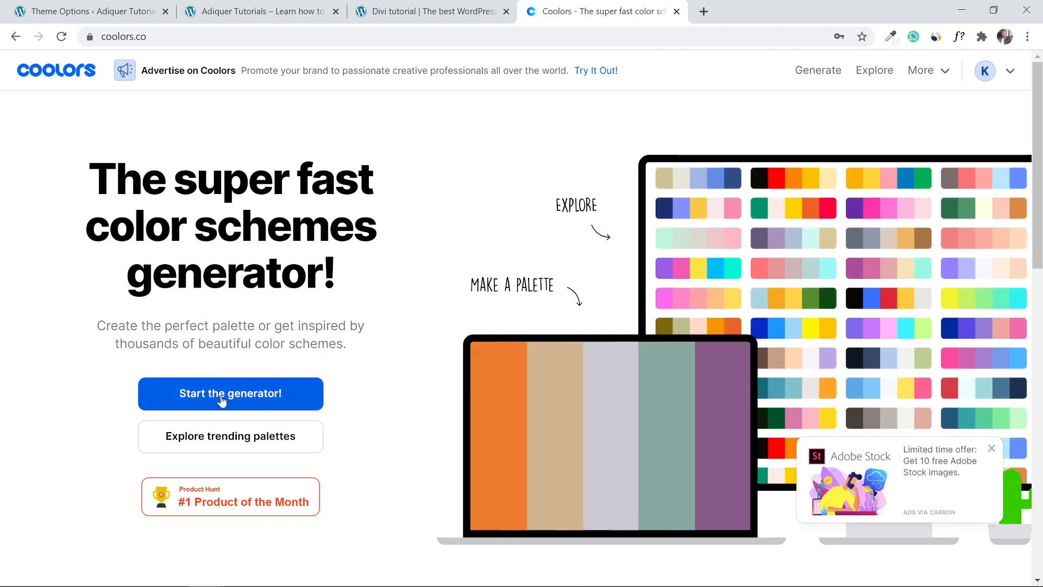
Start the Coolors generator, dismiss the QR-code and iOS popups, and generate random palettes.
{"action": "left_click", "coordinate": [224, 405]}
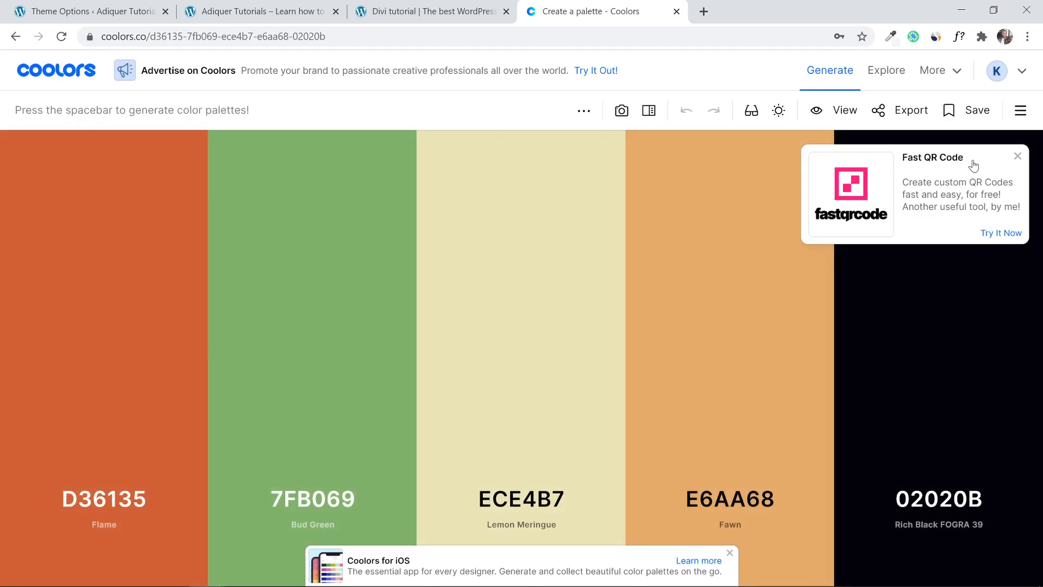
{"action": "left_click", "coordinate": [1017, 157]}
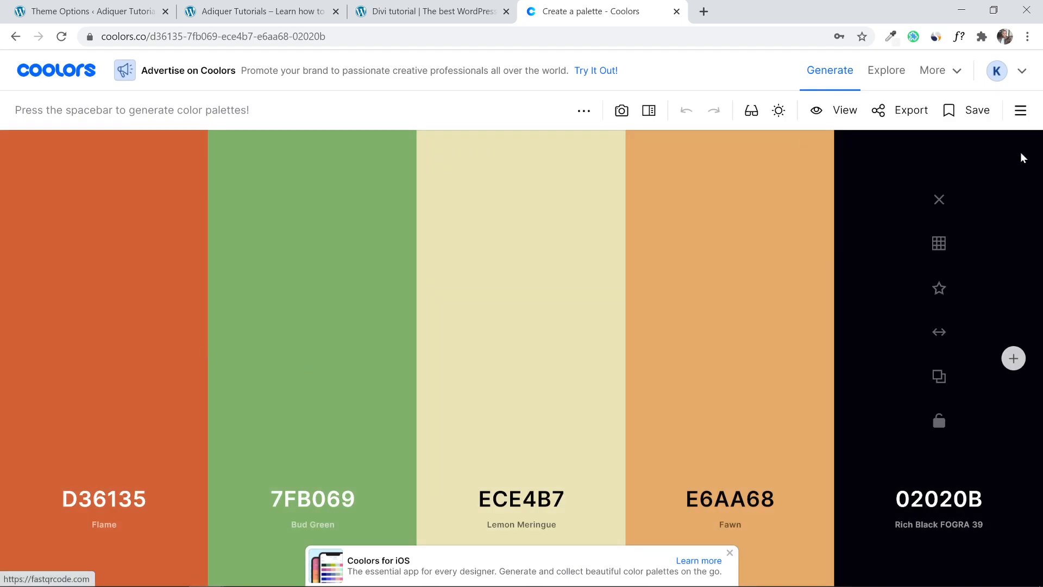
{"action": "left_click", "coordinate": [730, 552]}
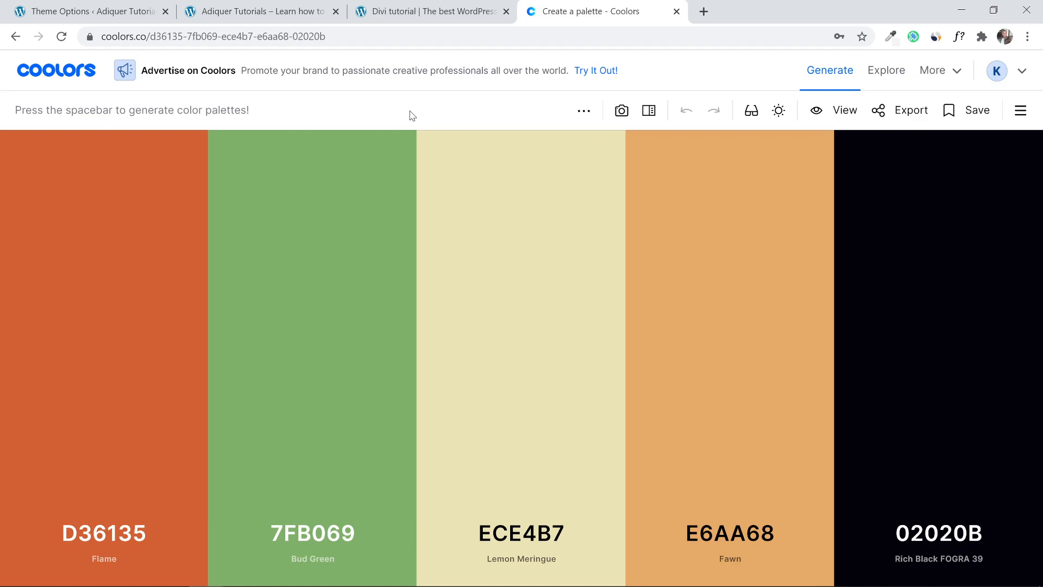
{"action": "key", "text": "space"}
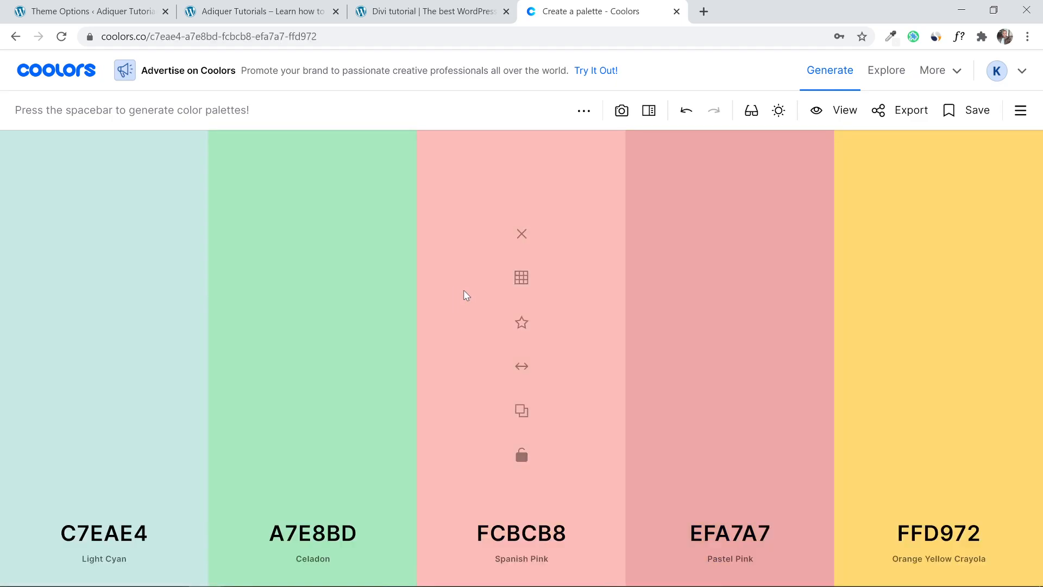
{"action": "key", "text": "space"}
{"action": "key", "text": "space"}
{"action": "key", "text": "space"}
{"action": "key", "text": "space"}
{"action": "key", "text": "space"}
{"action": "key", "text": "space"}
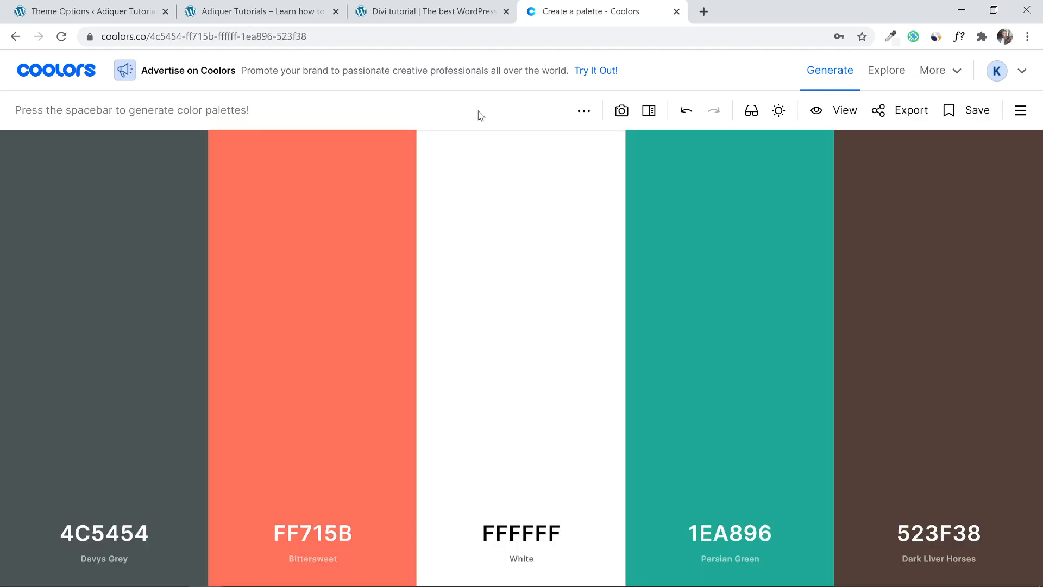
Lock Bittersweet FF715B and regenerate the other four colours around it.
{"action": "mouse_move", "coordinate": [293, 323]}
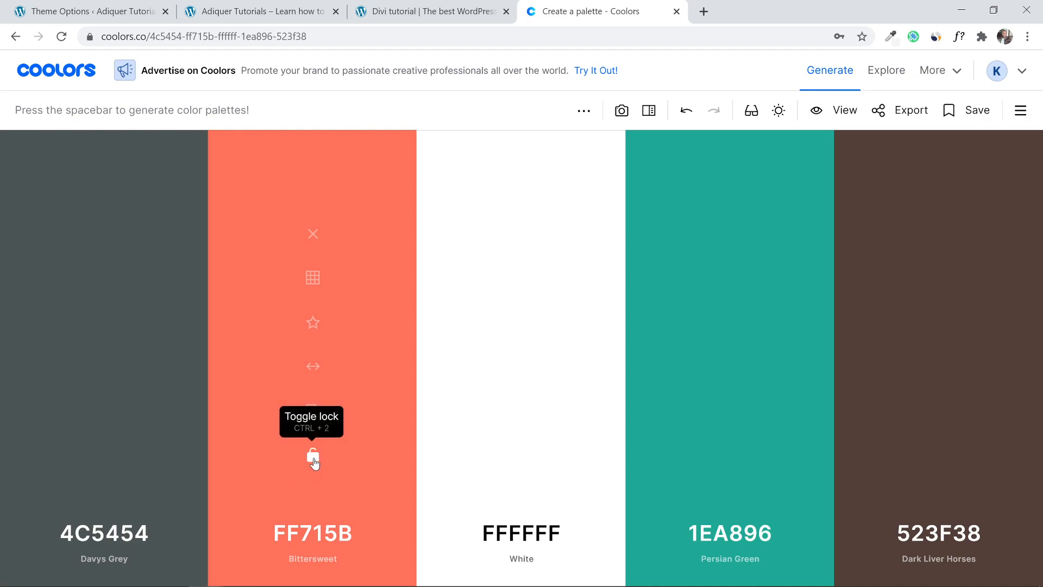
{"action": "left_click", "coordinate": [313, 459]}
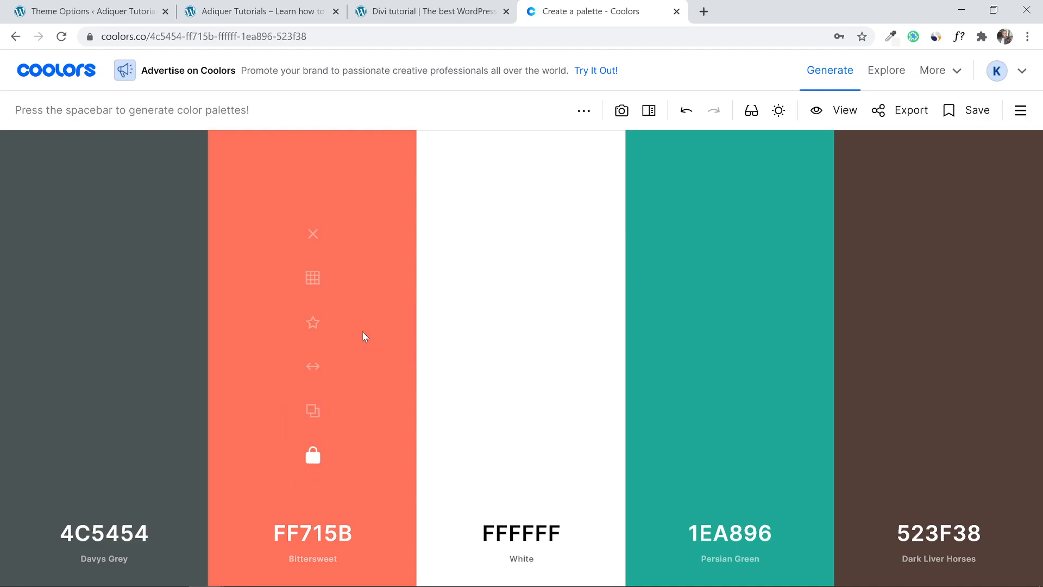
{"action": "key", "text": "space"}
{"action": "key", "text": "space"}
{"action": "key", "text": "space"}
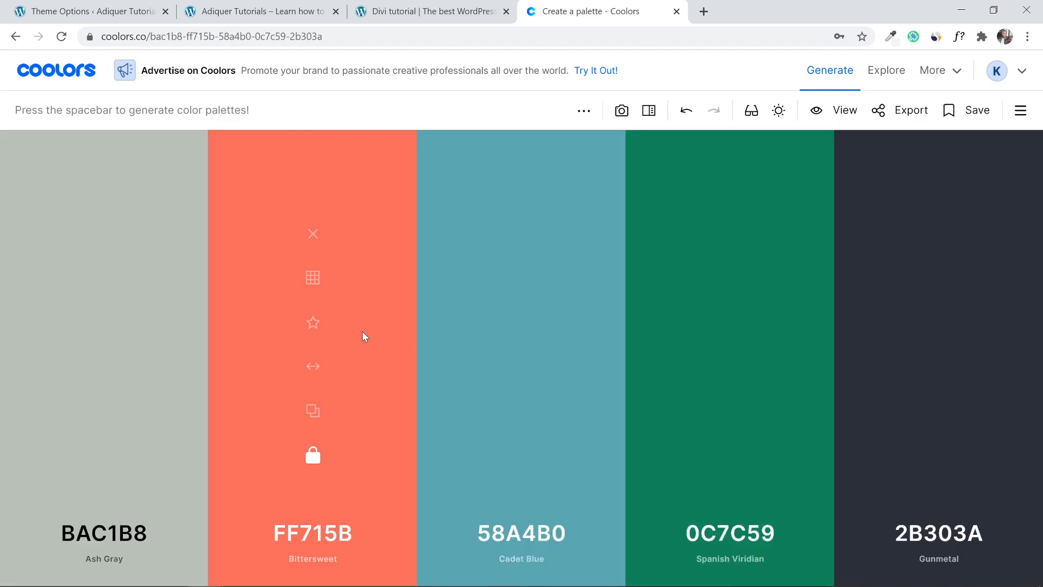
{"action": "key", "text": "space"}
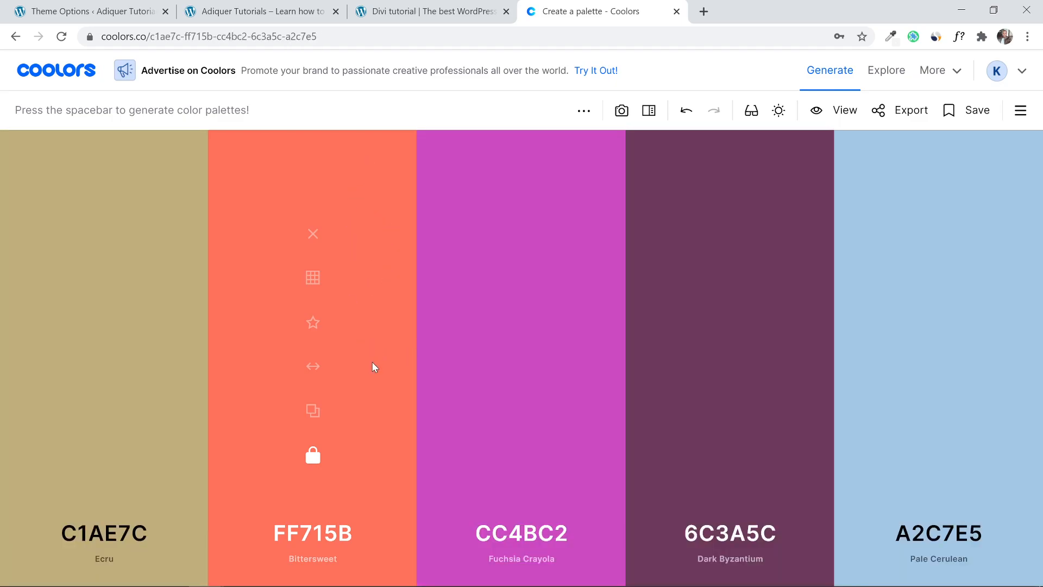
{"action": "key", "text": "space"}
{"action": "key", "text": "space"}
{"action": "key", "text": "space"}
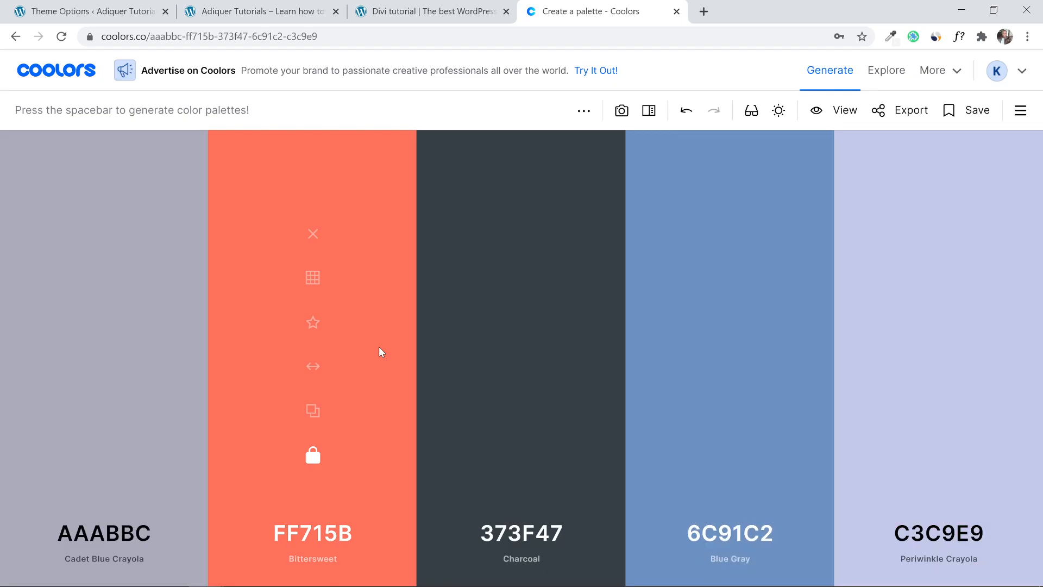
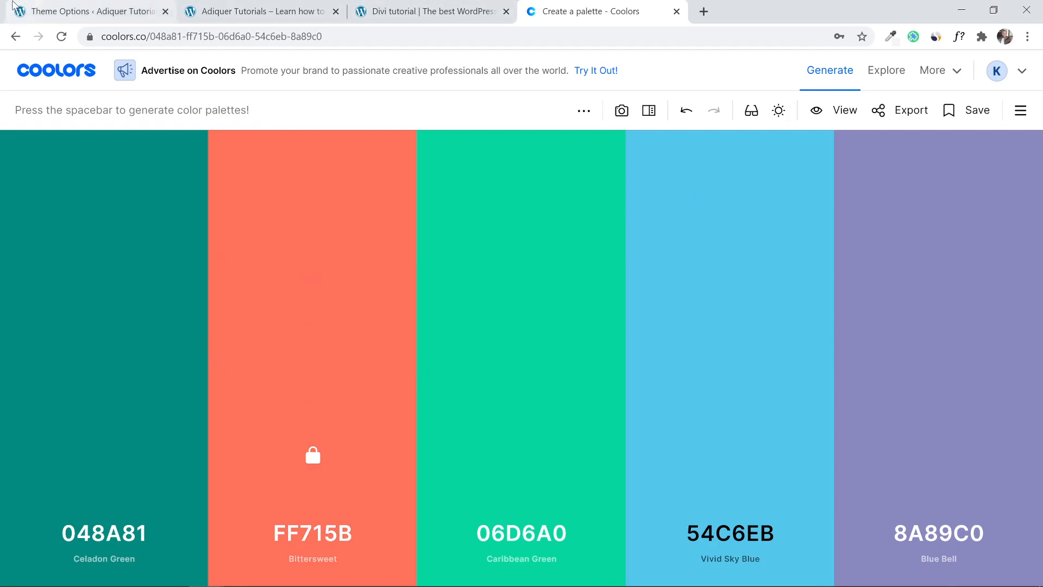
Review the Color Pickers Default Palette in Theme Options and move the Coolors tab beside it.
{"action": "left_click", "coordinate": [87, 11]}
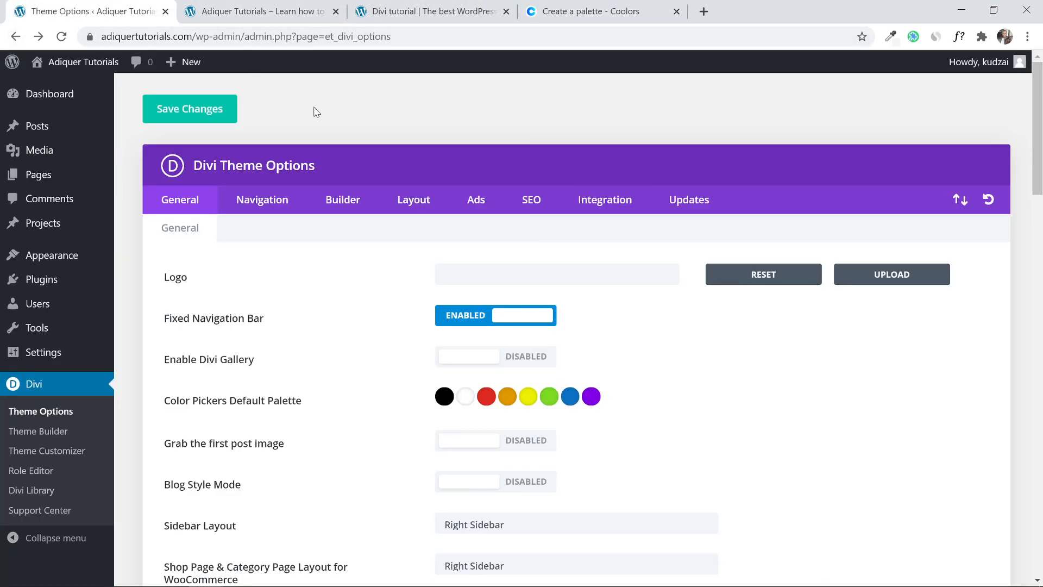
{"action": "scroll", "coordinate": [319, 109], "scroll_direction": "down", "scroll_amount": 4}
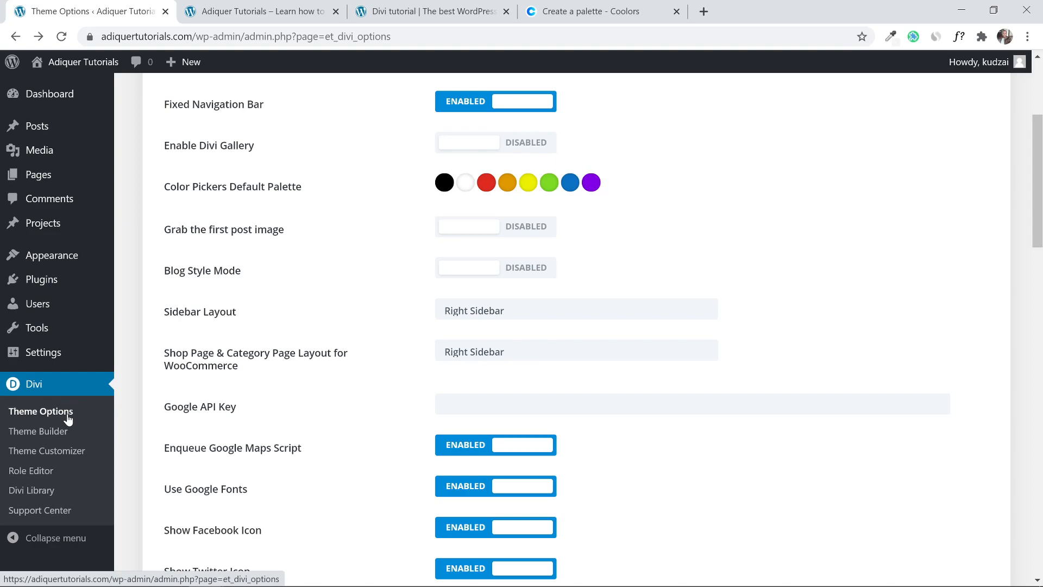
{"action": "scroll", "coordinate": [219, 199], "scroll_direction": "up", "scroll_amount": 4}
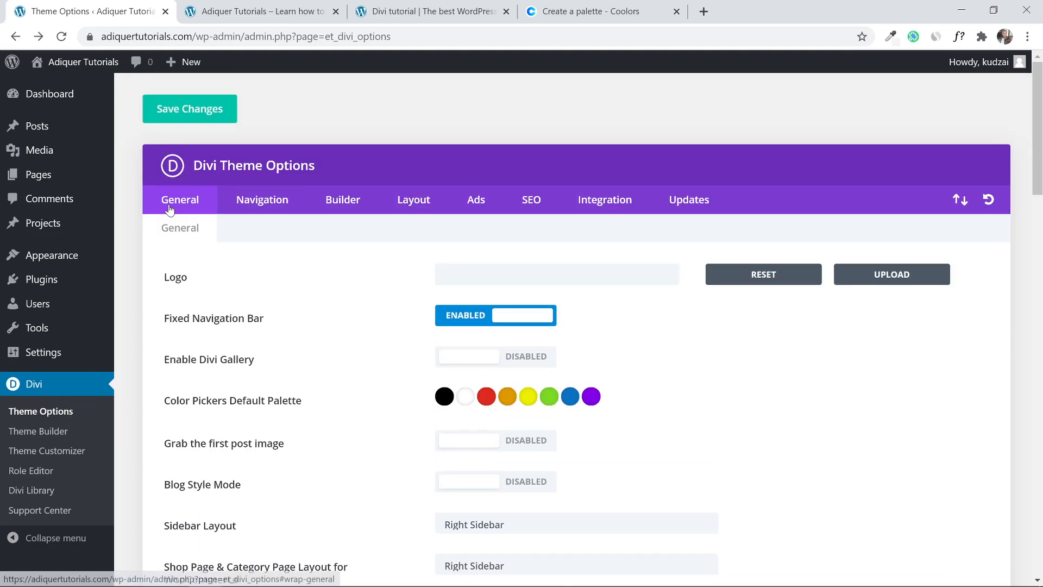
{"action": "scroll", "coordinate": [215, 227], "scroll_direction": "down", "scroll_amount": 3}
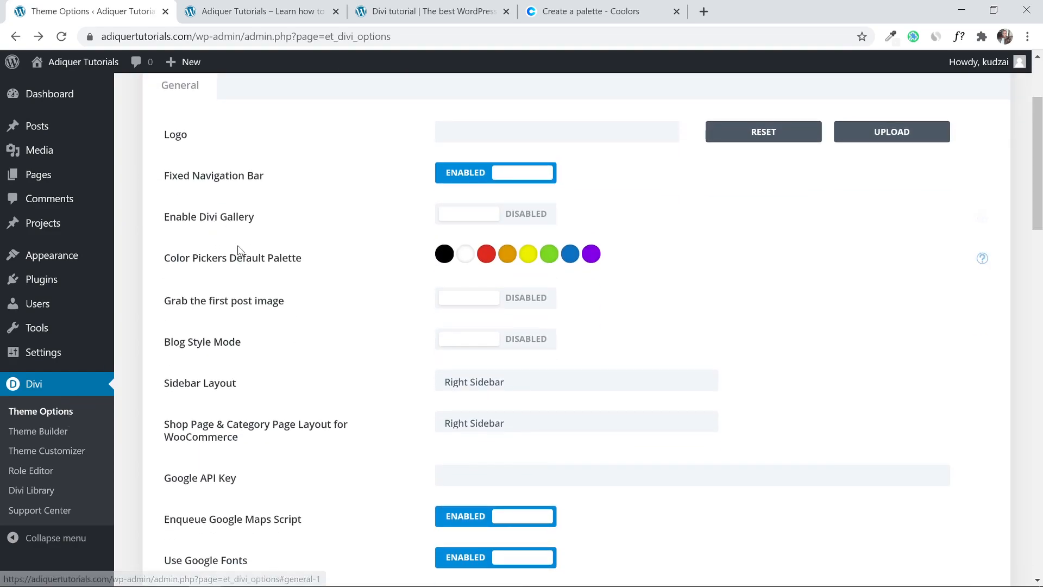
{"action": "scroll", "coordinate": [237, 244], "scroll_direction": "up", "scroll_amount": 3}
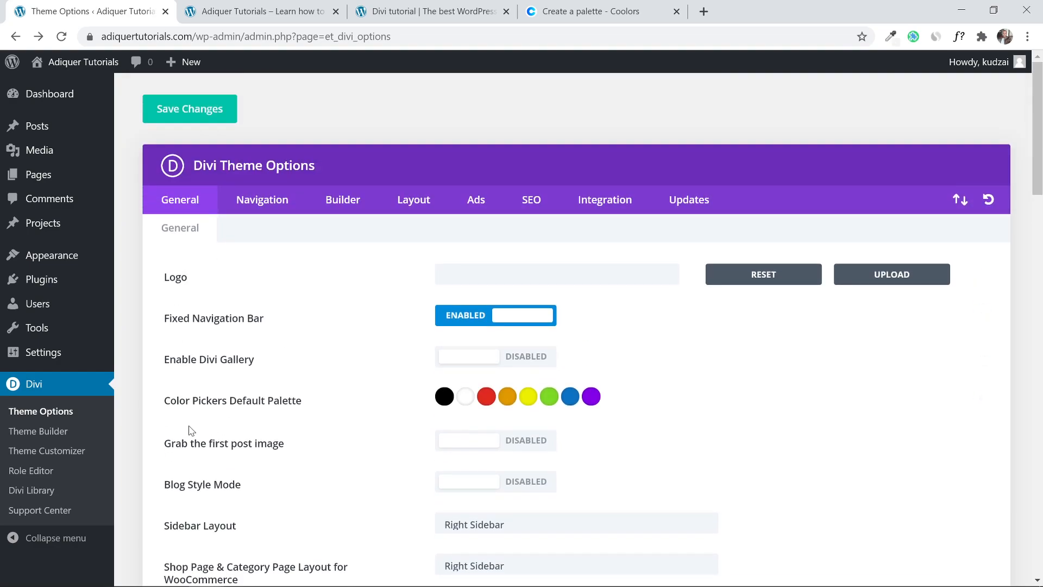
{"action": "left_click_drag", "start_coordinate": [164, 401], "coordinate": [293, 411]}
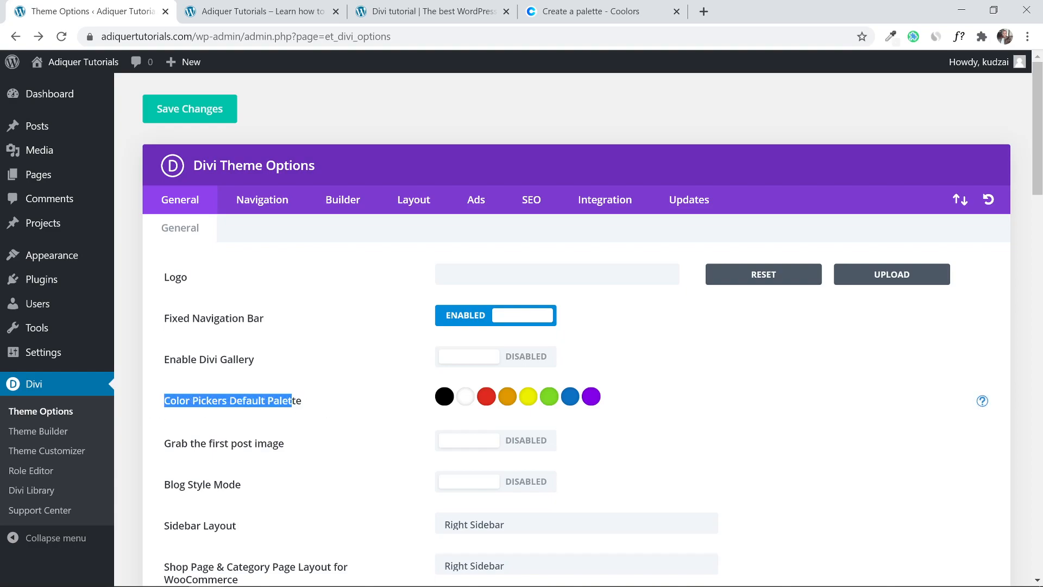
{"action": "left_click", "coordinate": [292, 400]}
{"action": "scroll", "coordinate": [304, 394], "scroll_direction": "down", "scroll_amount": 1}
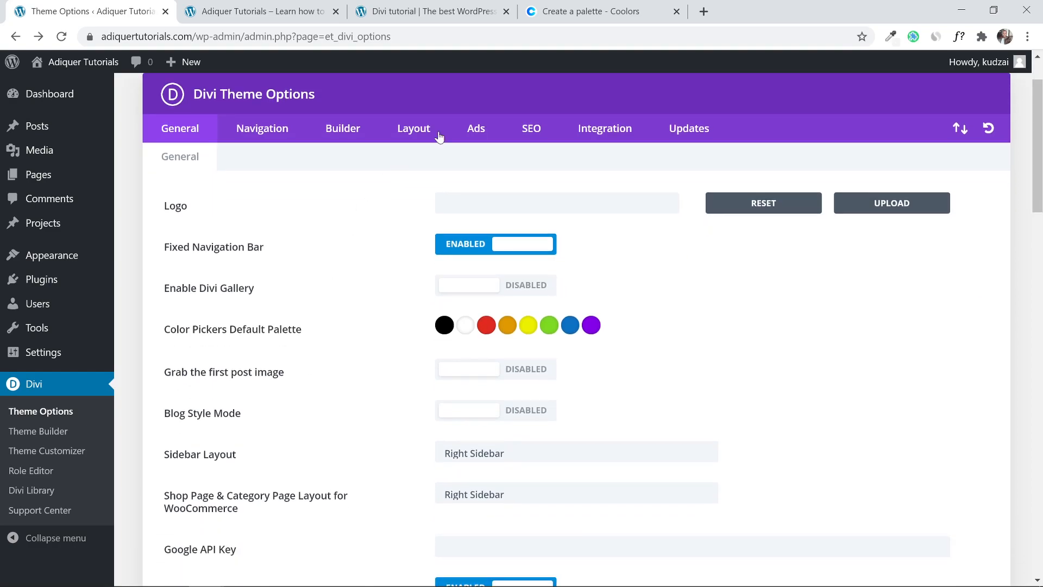
{"action": "left_click_drag", "start_coordinate": [587, 11], "coordinate": [242, 4]}
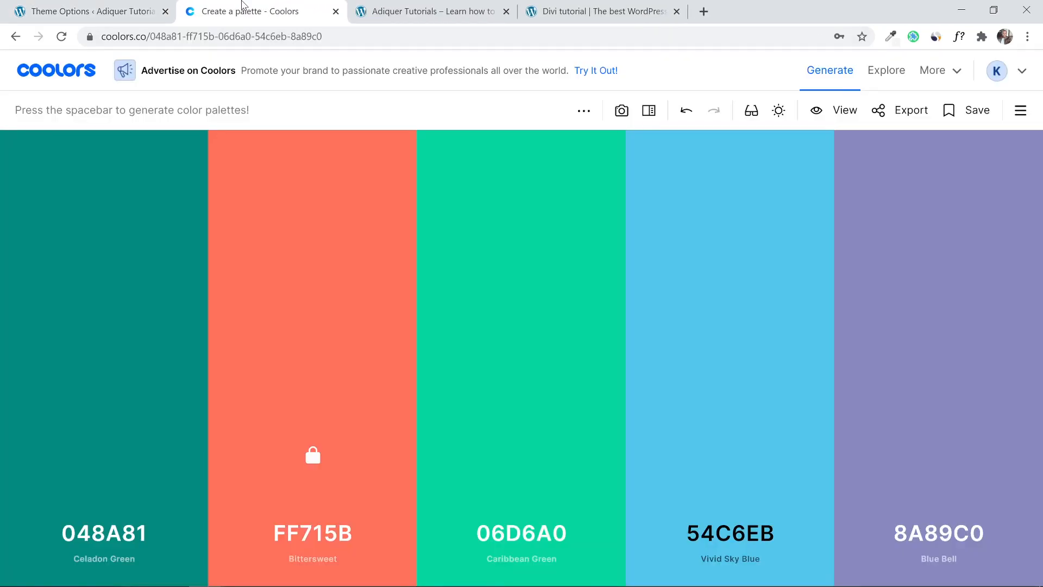
Copy the Celadon Green hex code 048A81 from the Coolors palette.
{"action": "mouse_move", "coordinate": [125, 237]}
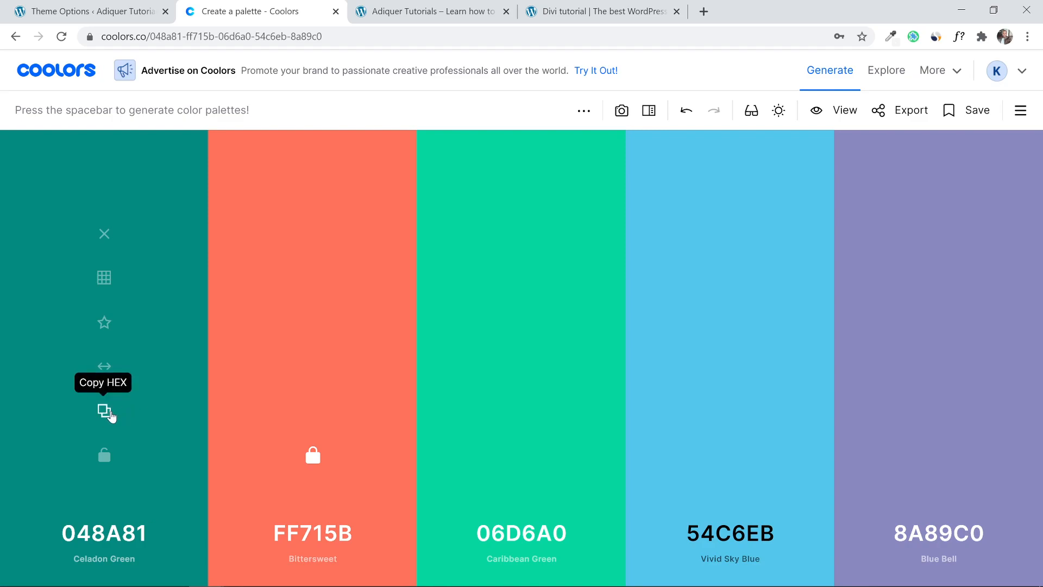
{"action": "left_click", "coordinate": [104, 413]}
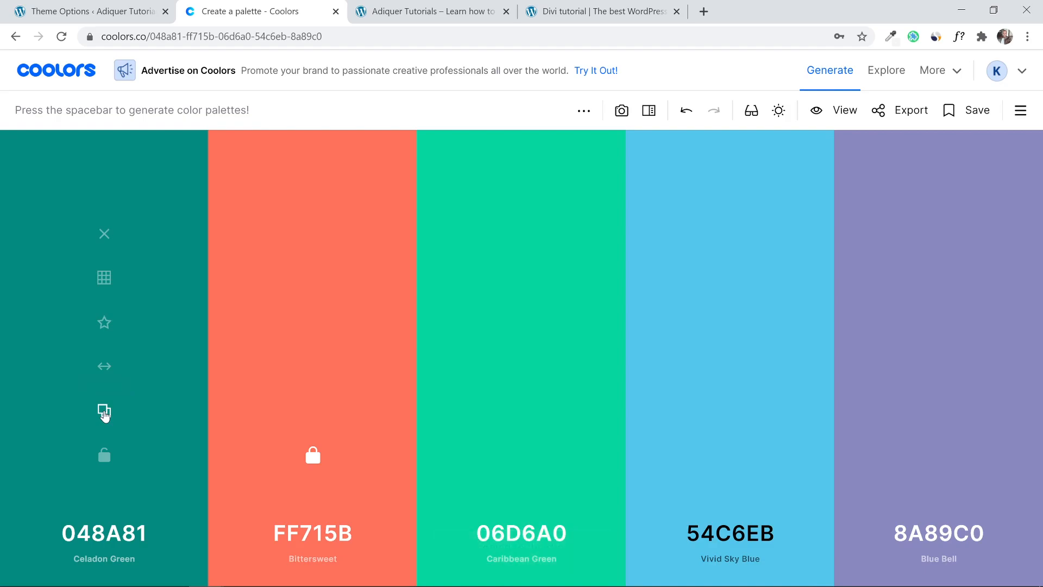
{"action": "left_click", "coordinate": [82, 6]}
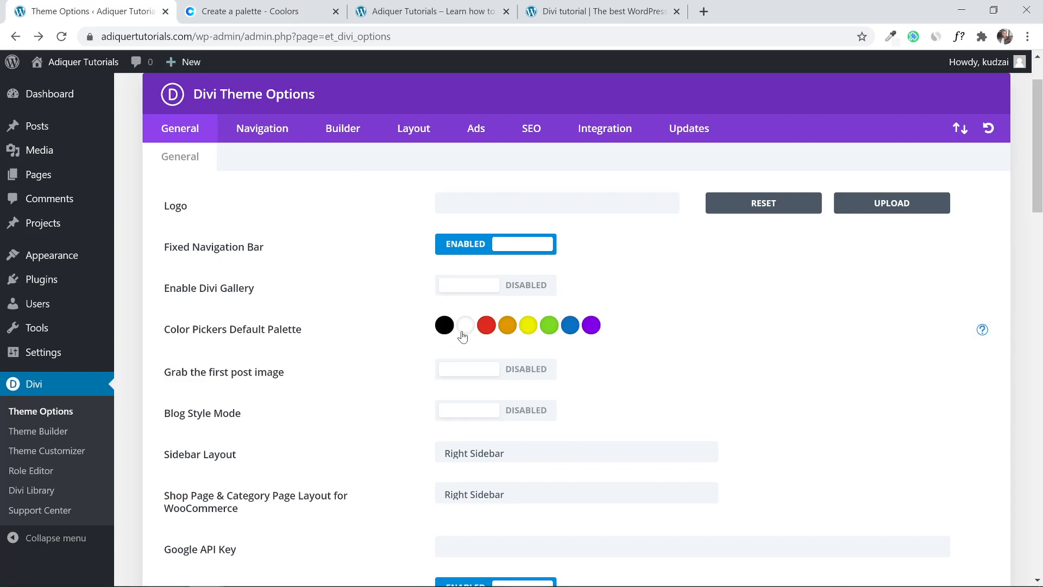
Paste 048a81 over the red swatch's hex value in the default palette.
{"action": "left_click", "coordinate": [491, 333]}
{"action": "left_click_drag", "start_coordinate": [477, 354], "coordinate": [437, 355]}
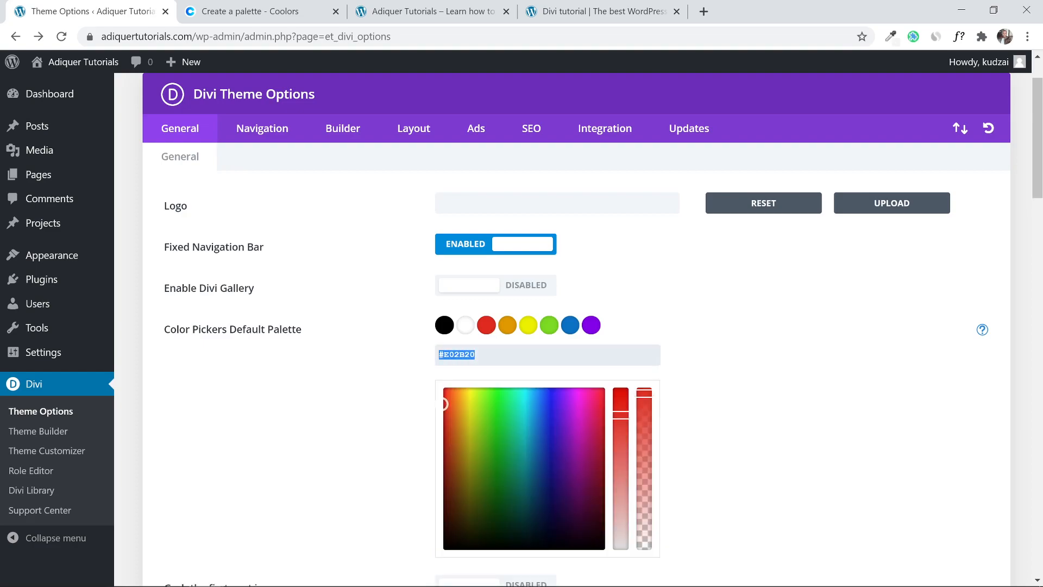
{"action": "right_click", "coordinate": [445, 354]}
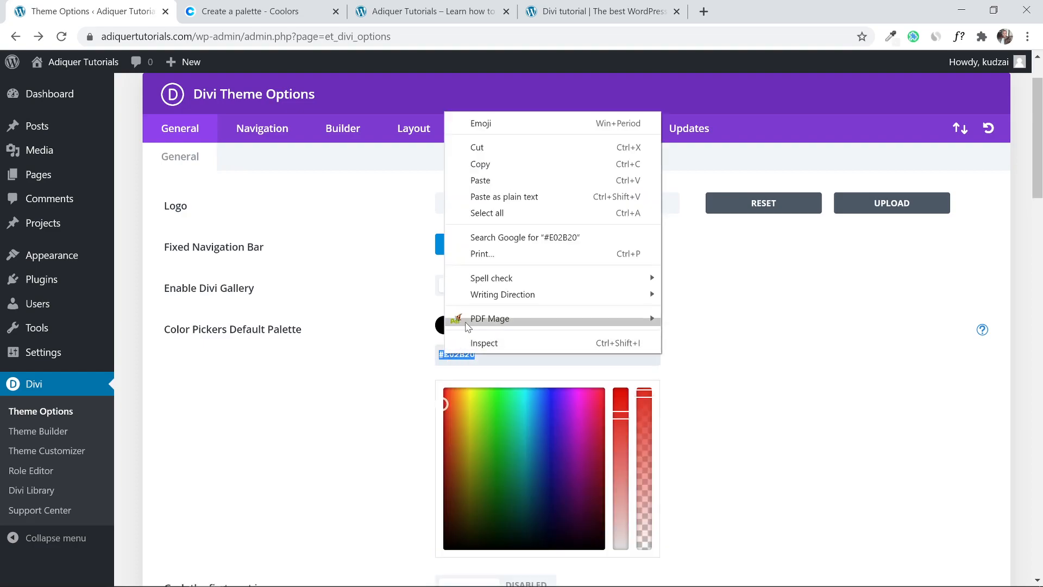
{"action": "left_click", "coordinate": [496, 239]}
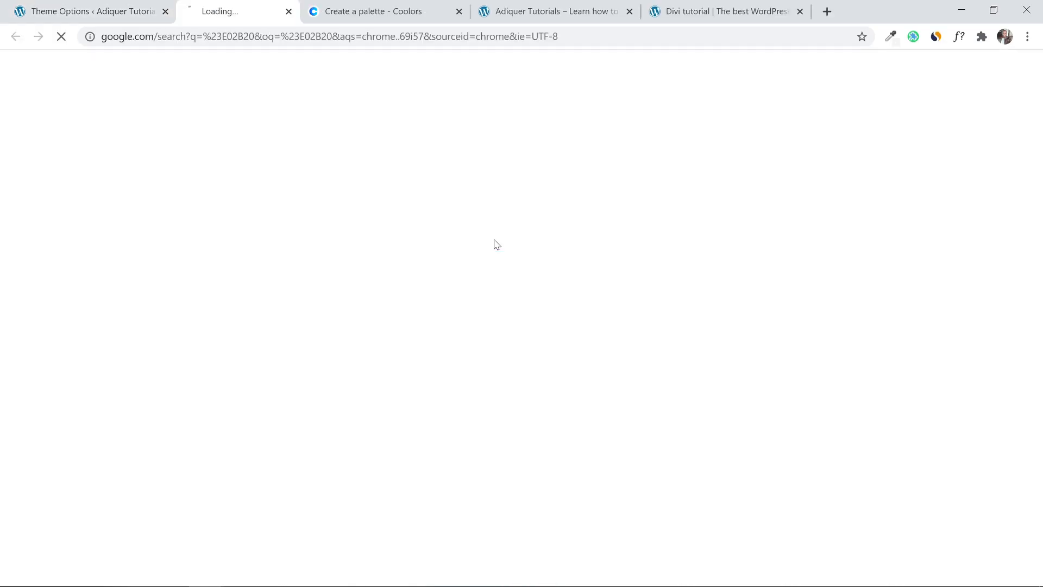
{"action": "left_click", "coordinate": [335, 11]}
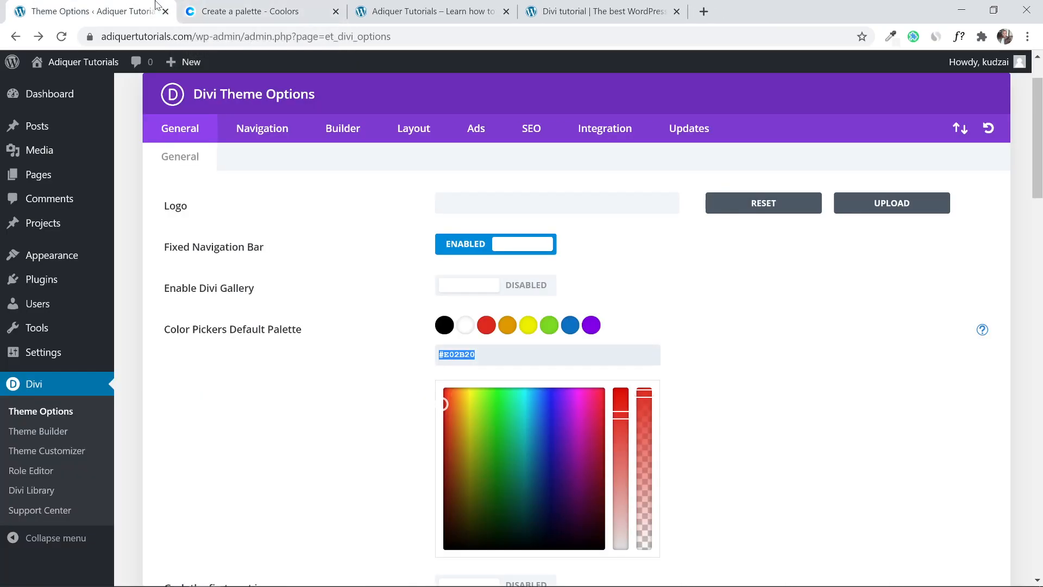
{"action": "right_click", "coordinate": [465, 353]}
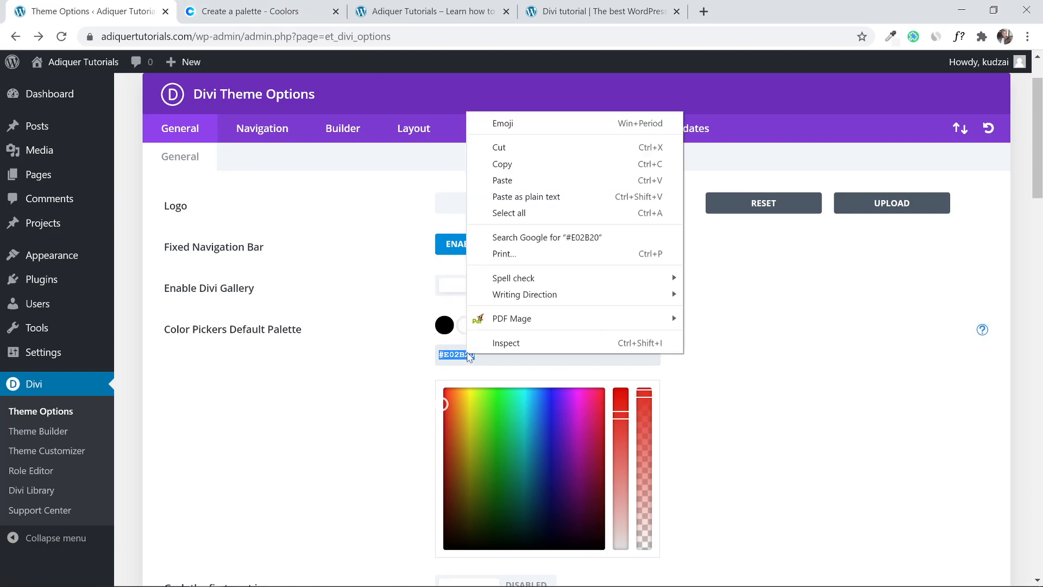
{"action": "left_click", "coordinate": [517, 196]}
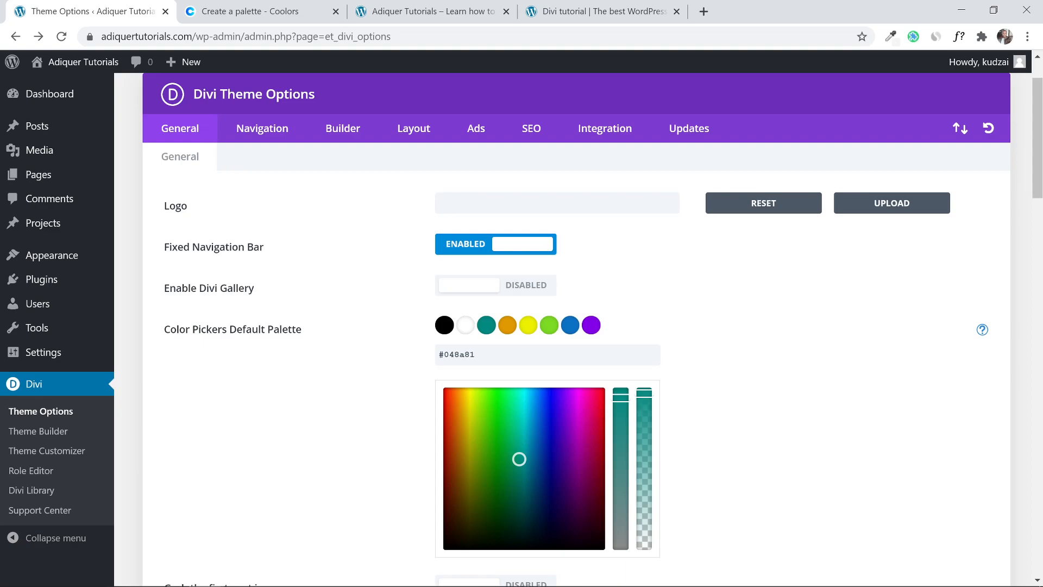
{"action": "left_click", "coordinate": [292, 7]}
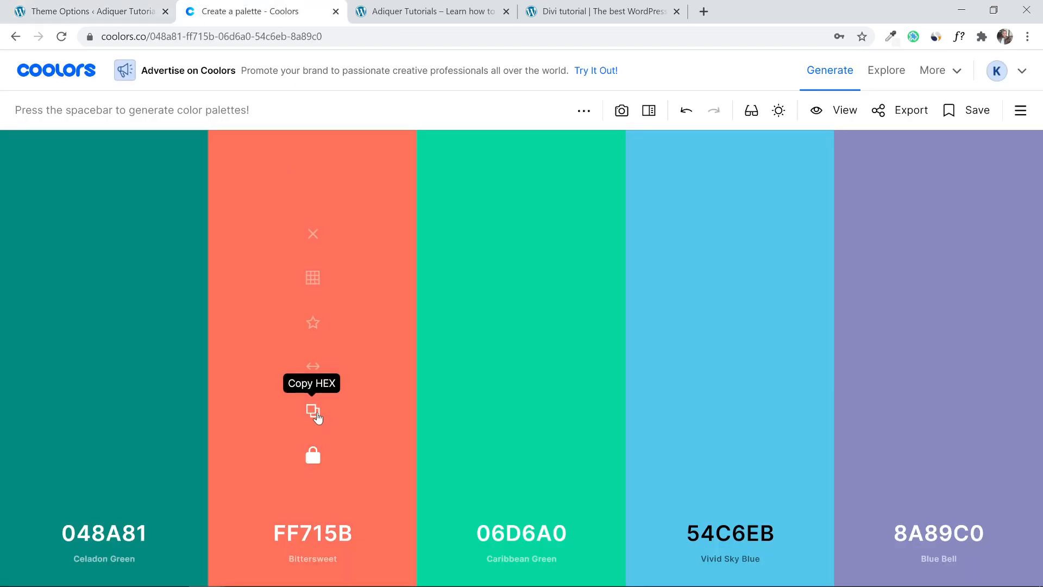
Copy Bittersweet FF715B and paste it over the orange swatch's hex value.
{"action": "left_click", "coordinate": [312, 411]}
{"action": "left_click", "coordinate": [99, 7]}
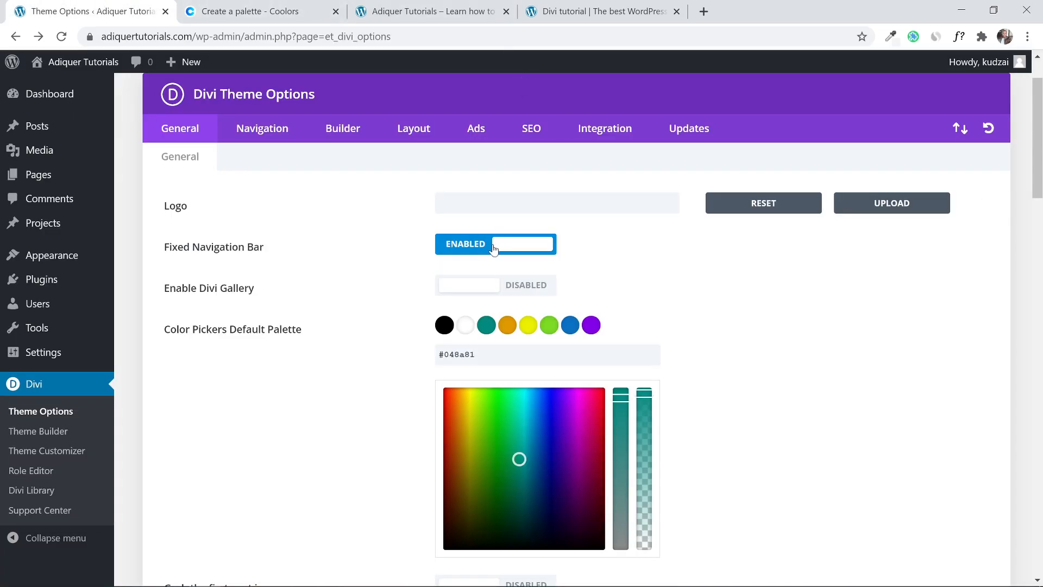
{"action": "left_click", "coordinate": [506, 326]}
{"action": "left_click_drag", "start_coordinate": [477, 354], "coordinate": [436, 356]}
{"action": "right_click", "coordinate": [473, 354]}
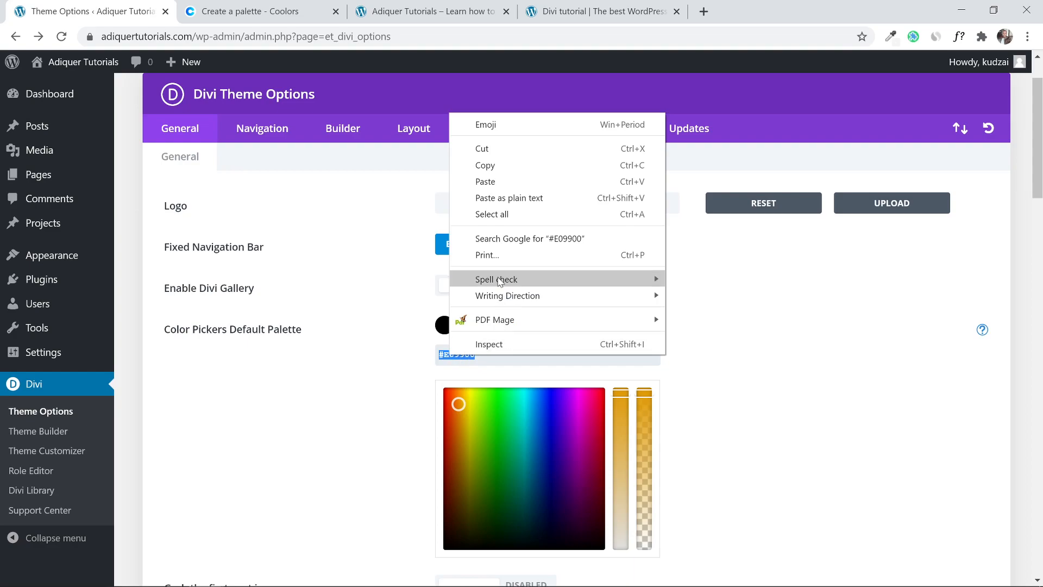
{"action": "left_click", "coordinate": [489, 184]}
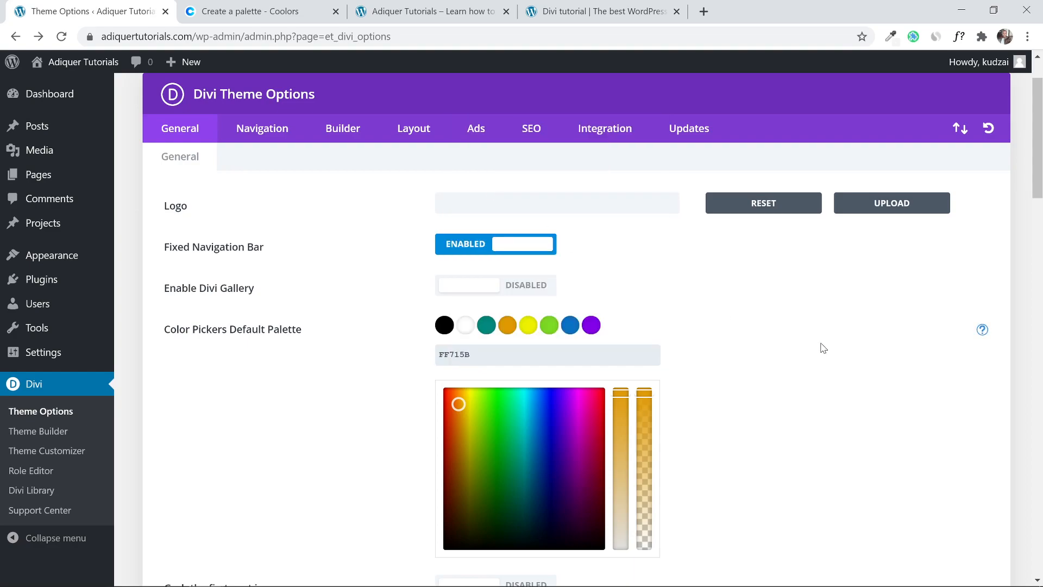
Look over the Adiquer Tutorials and Company demo sites, then return to Theme Options.
{"action": "left_click", "coordinate": [270, 10]}
{"action": "left_click", "coordinate": [416, 5]}
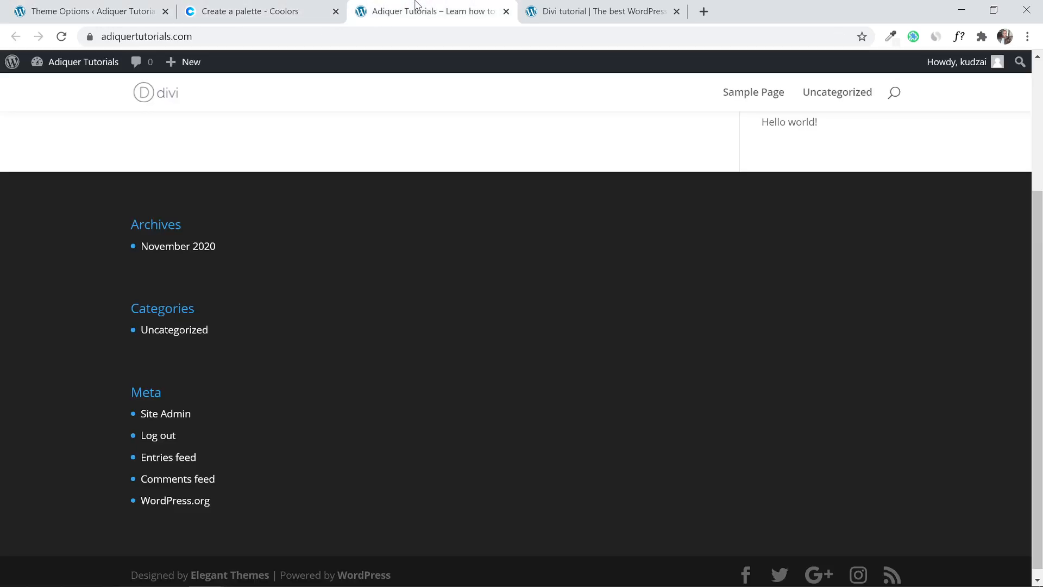
{"action": "scroll", "coordinate": [380, 209], "scroll_direction": "up", "scroll_amount": 4}
{"action": "left_click", "coordinate": [268, 10]}
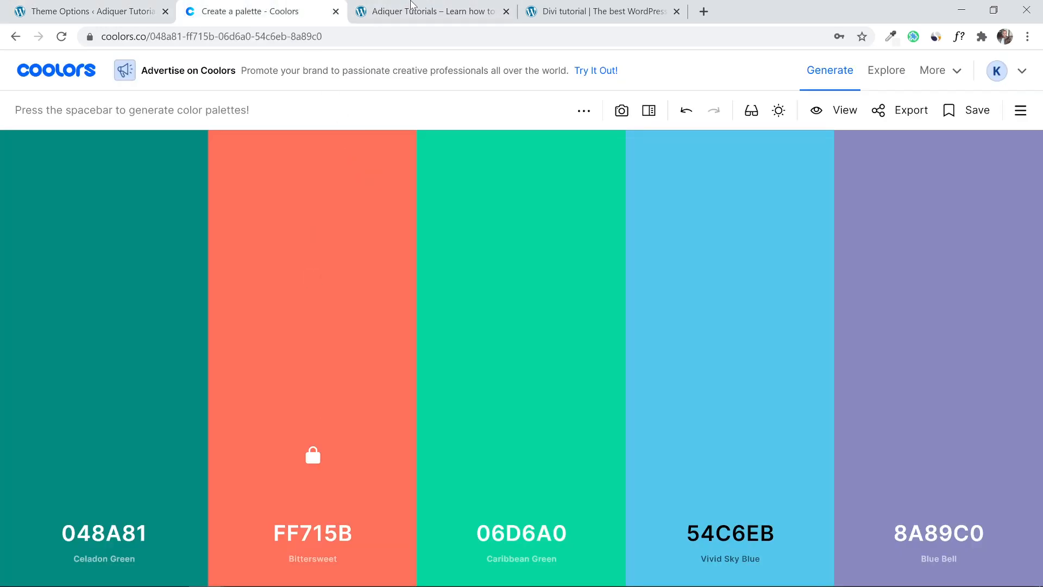
{"action": "left_click", "coordinate": [577, 8]}
{"action": "scroll", "coordinate": [645, 374], "scroll_direction": "up", "scroll_amount": 1}
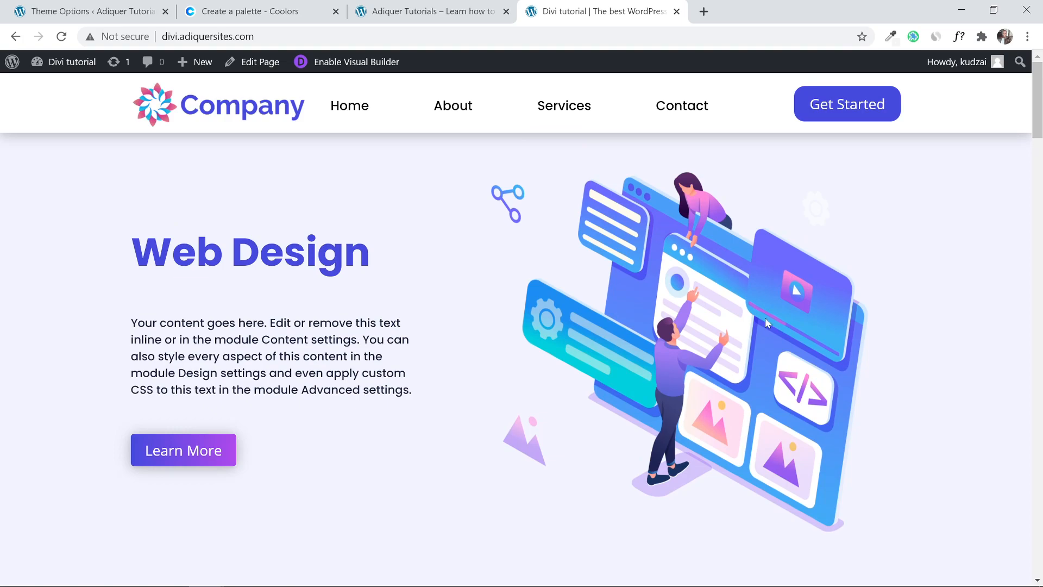
{"action": "mouse_move", "coordinate": [1039, 81]}
{"action": "left_mouse_down"}
{"action": "mouse_move", "coordinate": [1039, 502]}
{"action": "mouse_move", "coordinate": [1021, 114]}
{"action": "mouse_move", "coordinate": [1035, 68]}
{"action": "left_mouse_up"}
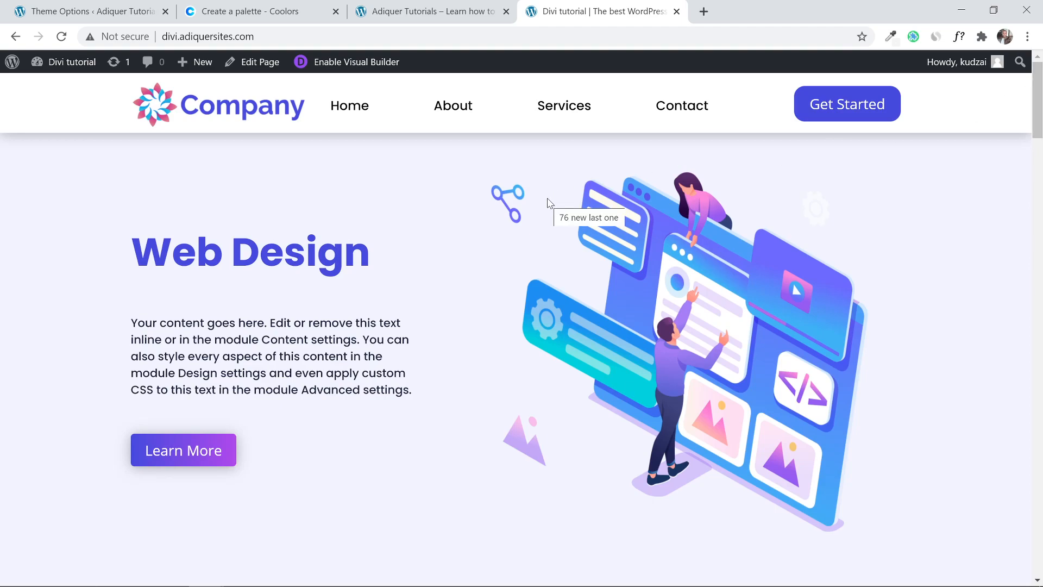
{"action": "left_click", "coordinate": [11, 6]}
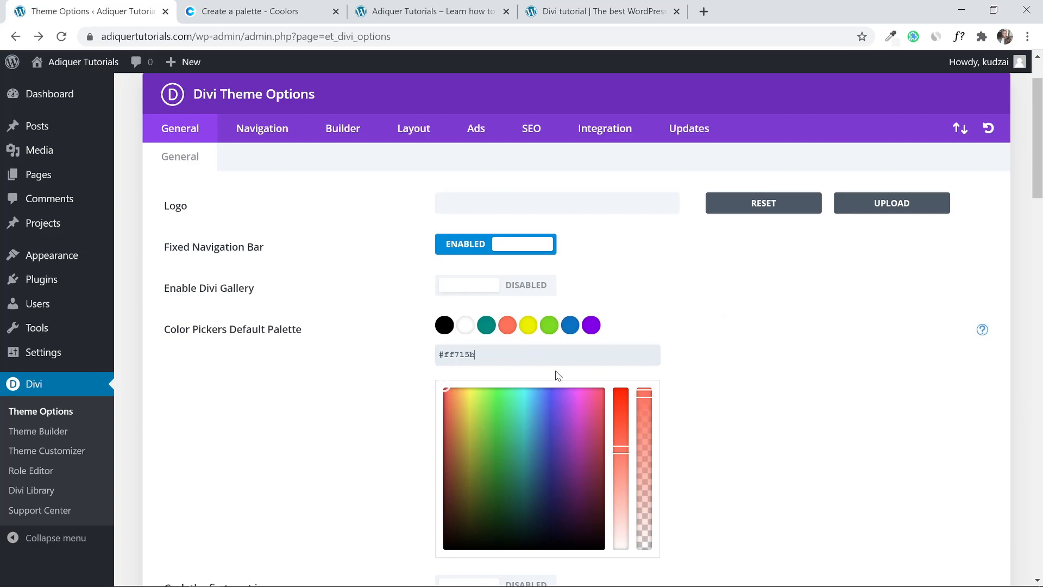
{"action": "mouse_move", "coordinate": [38, 179]}
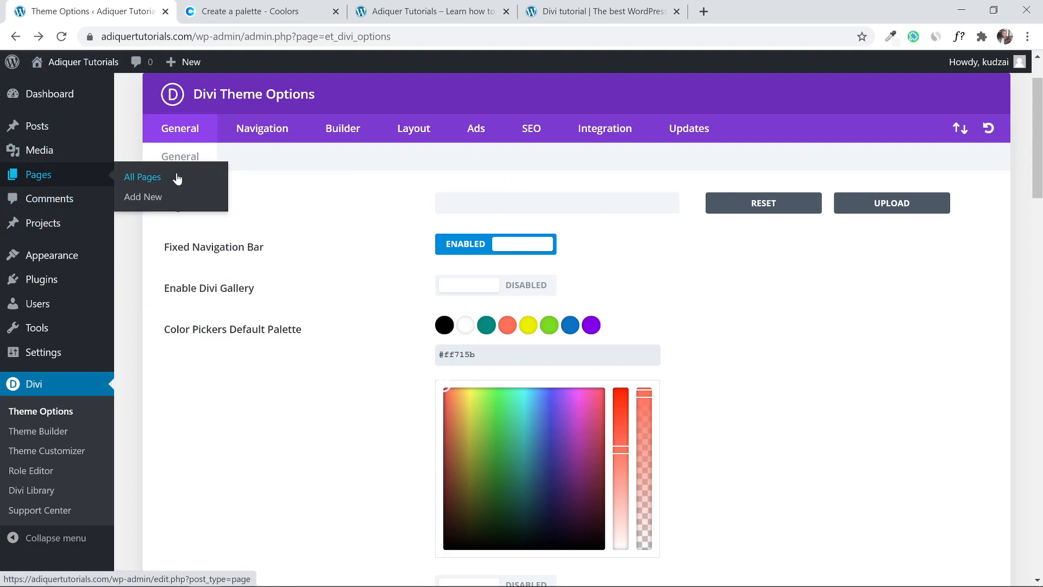
Select all existing pages in the Pages list and move them to the trash.
{"action": "left_click", "coordinate": [177, 179]}
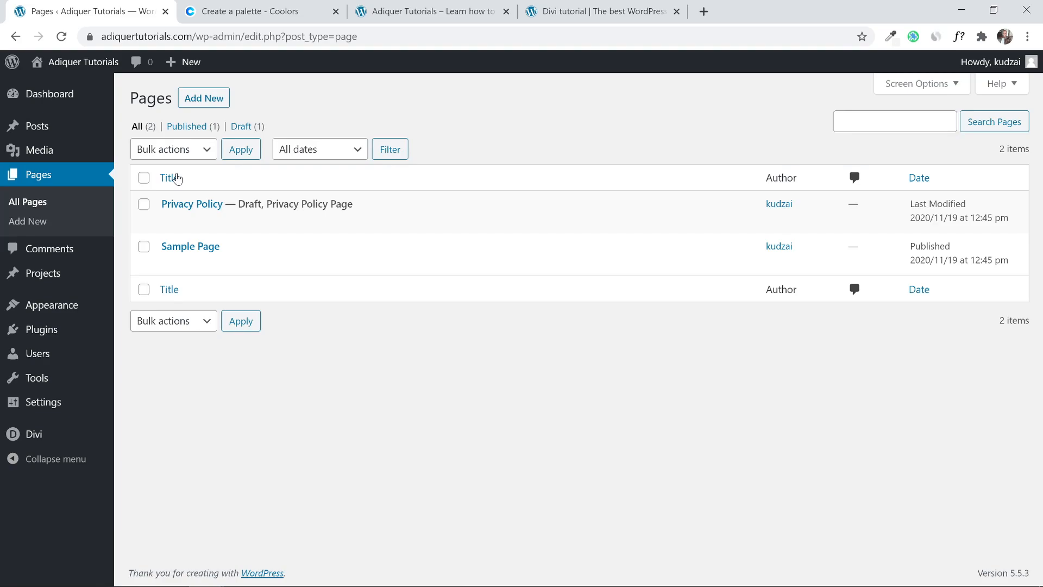
{"action": "left_click", "coordinate": [141, 181]}
{"action": "left_click", "coordinate": [143, 179]}
{"action": "left_click", "coordinate": [144, 180]}
{"action": "left_click", "coordinate": [156, 149]}
{"action": "left_click", "coordinate": [168, 195]}
{"action": "left_click", "coordinate": [236, 150]}
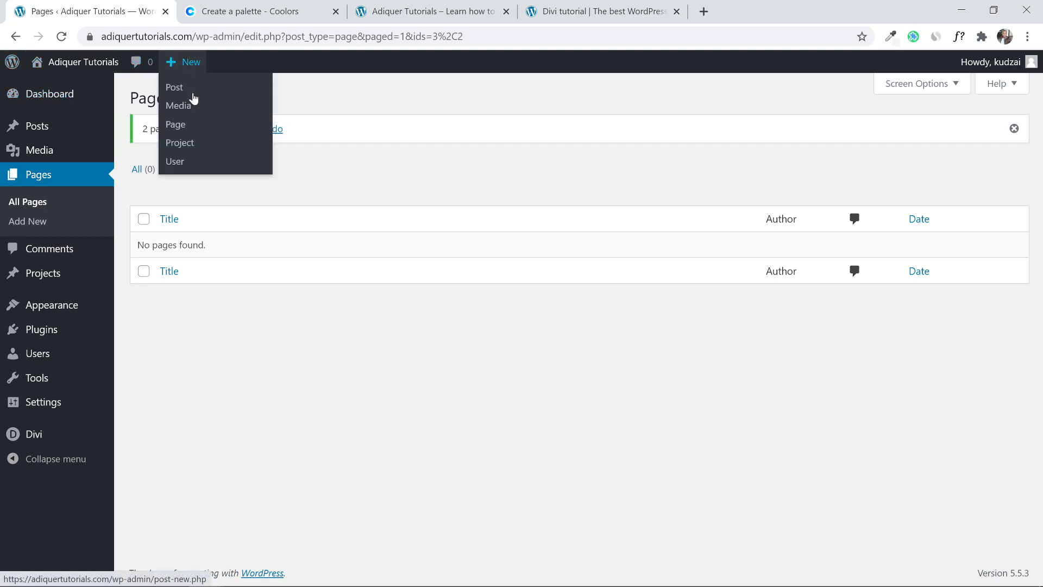
Open the + New > Page editor in a new browser tab and switch to it.
{"action": "mouse_move", "coordinate": [185, 65]}
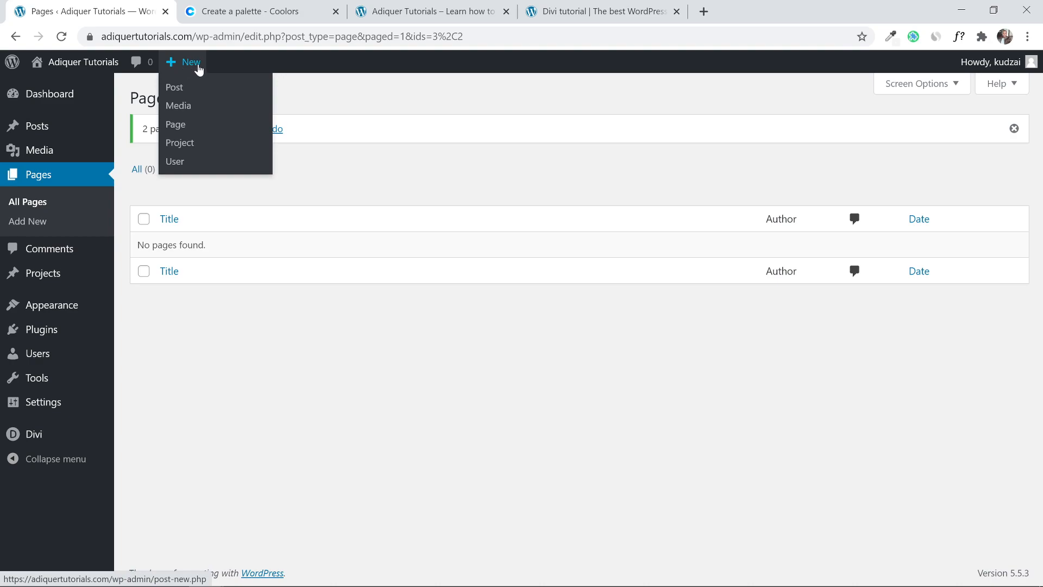
{"action": "right_click", "coordinate": [175, 127]}
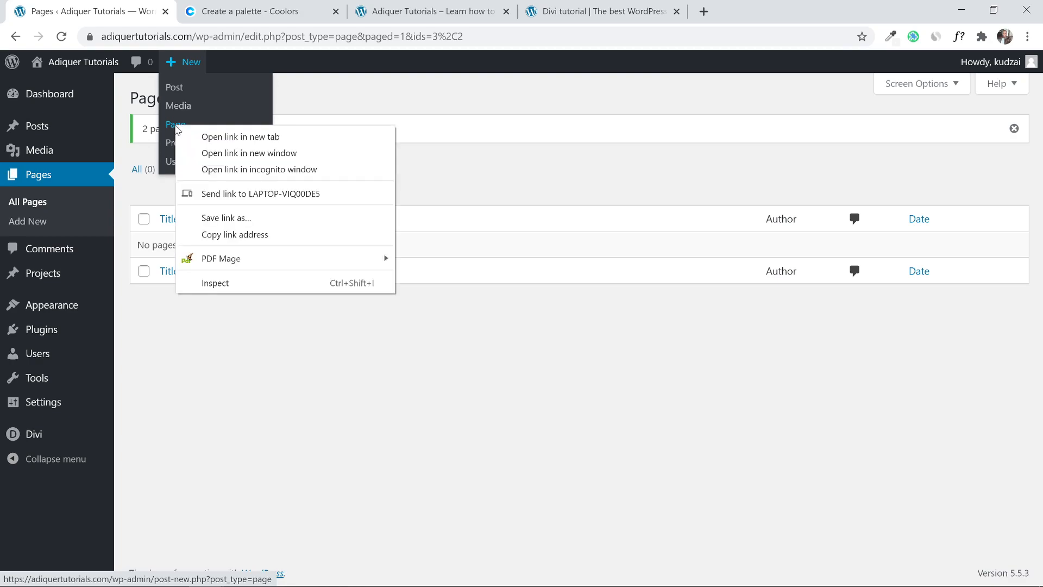
{"action": "left_click", "coordinate": [202, 139]}
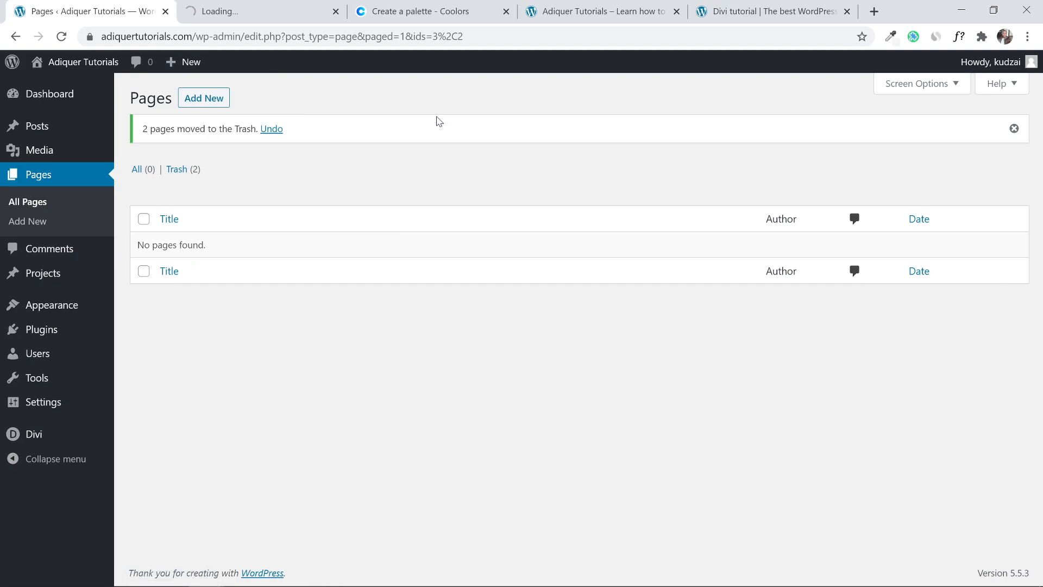
{"action": "left_click", "coordinate": [263, 9]}
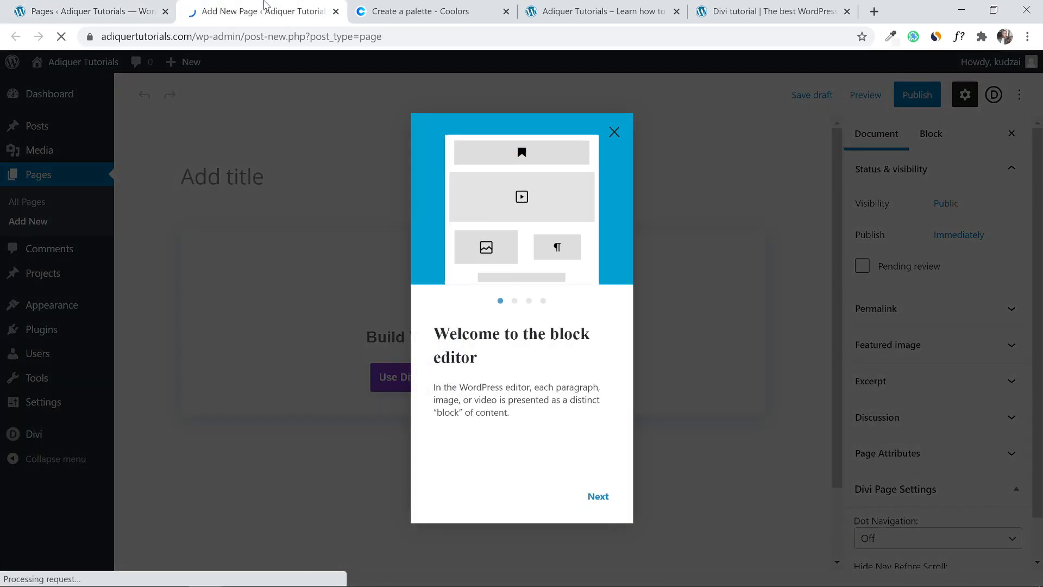
Dismiss the welcome tour, title the page 'Home' and publish it.
{"action": "left_click", "coordinate": [613, 132]}
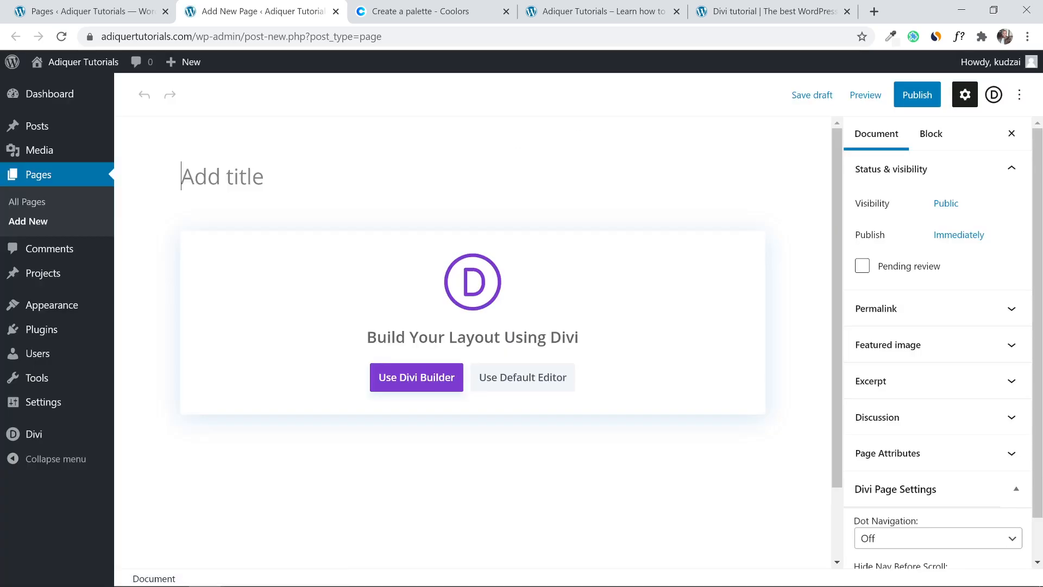
{"action": "type", "text": "Hom"}
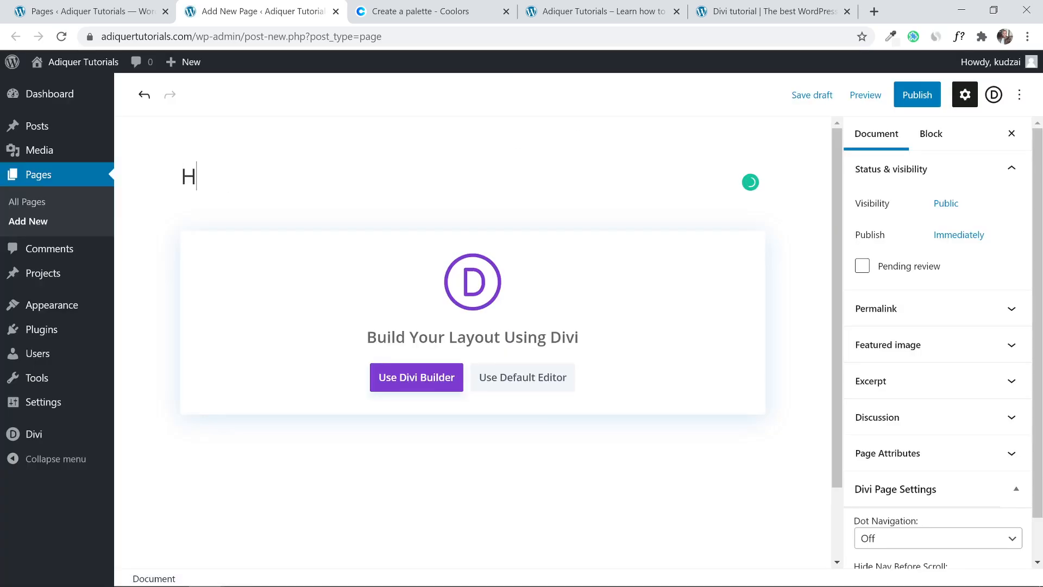
{"action": "type", "text": "e"}
{"action": "left_click", "coordinate": [916, 101]}
{"action": "left_click", "coordinate": [916, 102]}
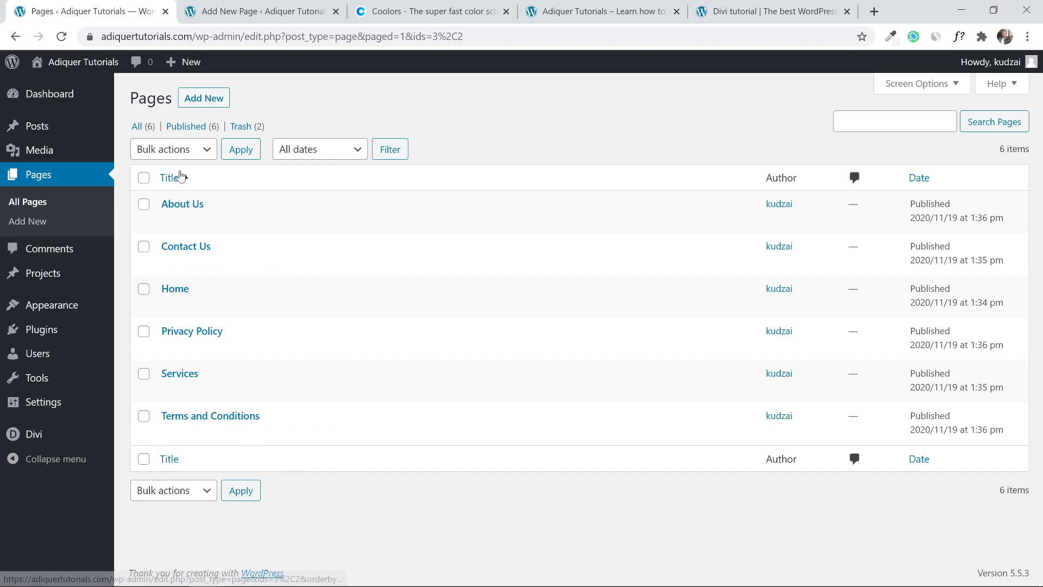
Close the finished page editor tab and the Coolors palette tab.
{"action": "left_click", "coordinate": [282, 11]}
{"action": "left_click", "coordinate": [335, 12]}
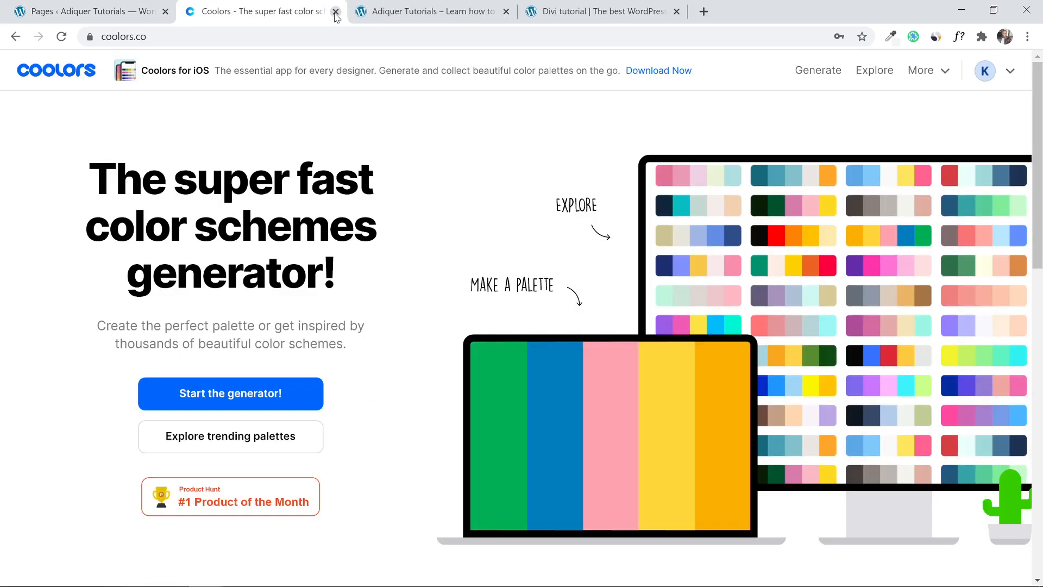
{"action": "left_click", "coordinate": [335, 12]}
Reload the live site, scroll through it, and return to the admin Pages list.
{"action": "left_click", "coordinate": [62, 37]}
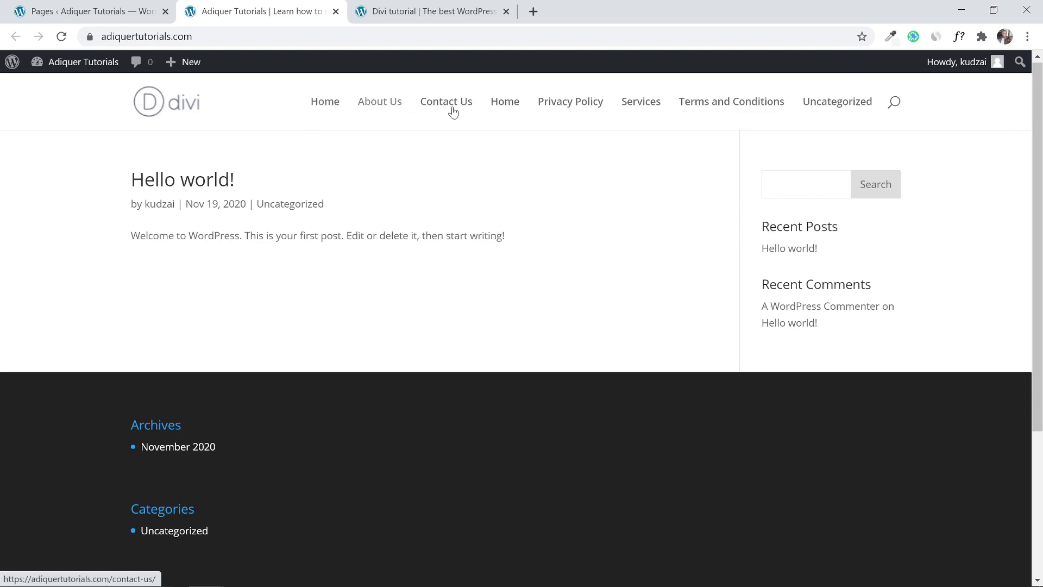
{"action": "scroll", "coordinate": [1041, 162], "scroll_direction": "down", "scroll_amount": 2}
{"action": "scroll", "coordinate": [1042, 153], "scroll_direction": "up", "scroll_amount": 2}
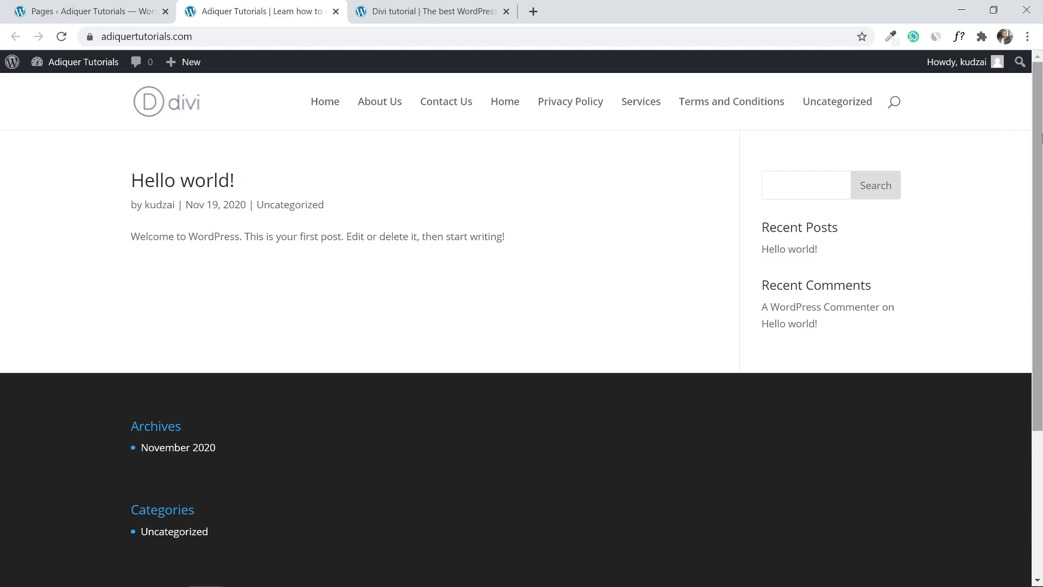
{"action": "scroll", "coordinate": [1041, 139], "scroll_direction": "down", "scroll_amount": 3}
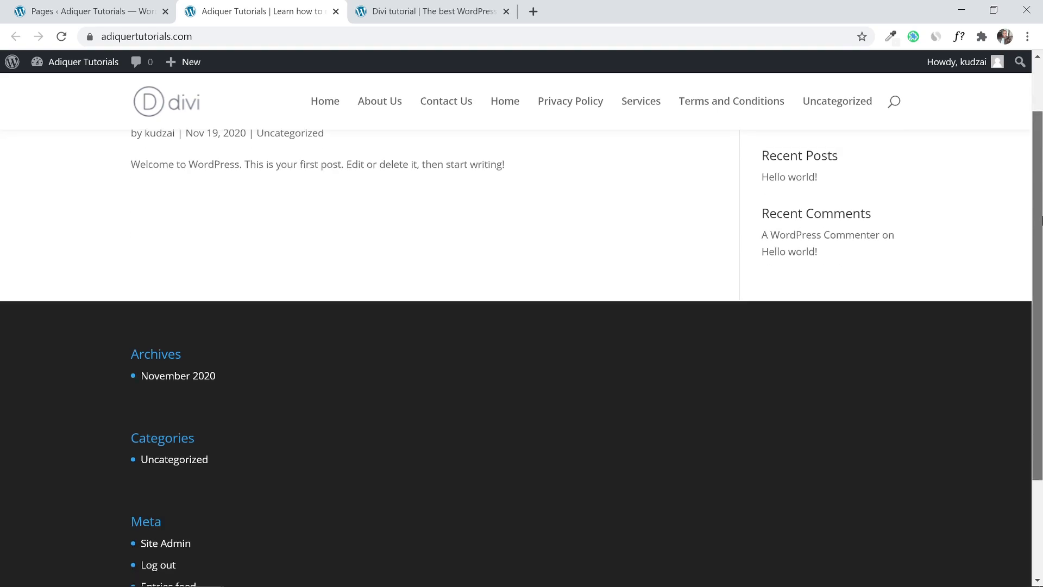
{"action": "scroll", "coordinate": [556, 430], "scroll_direction": "up", "scroll_amount": 3}
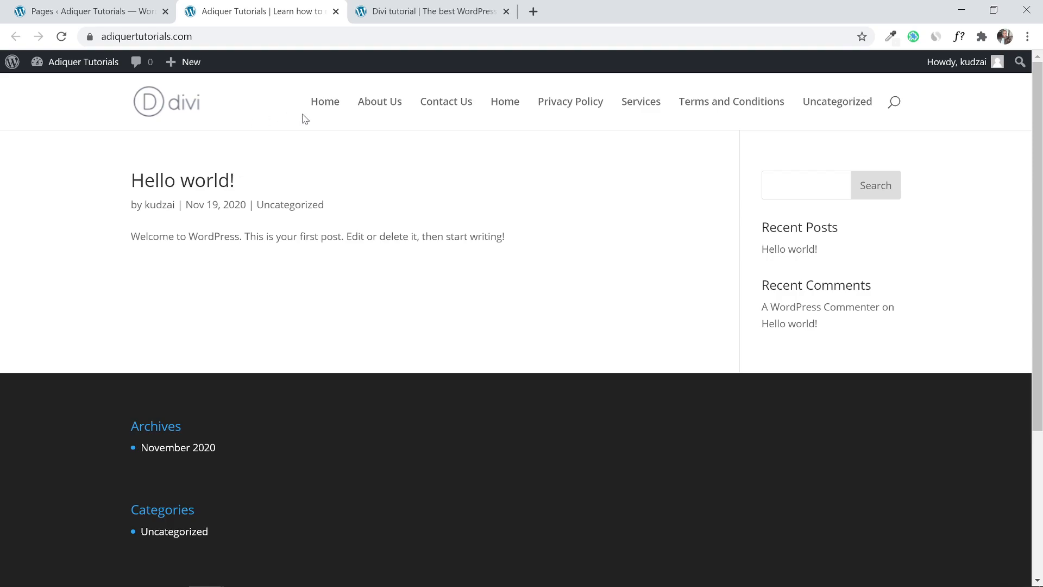
{"action": "left_click", "coordinate": [21, 7]}
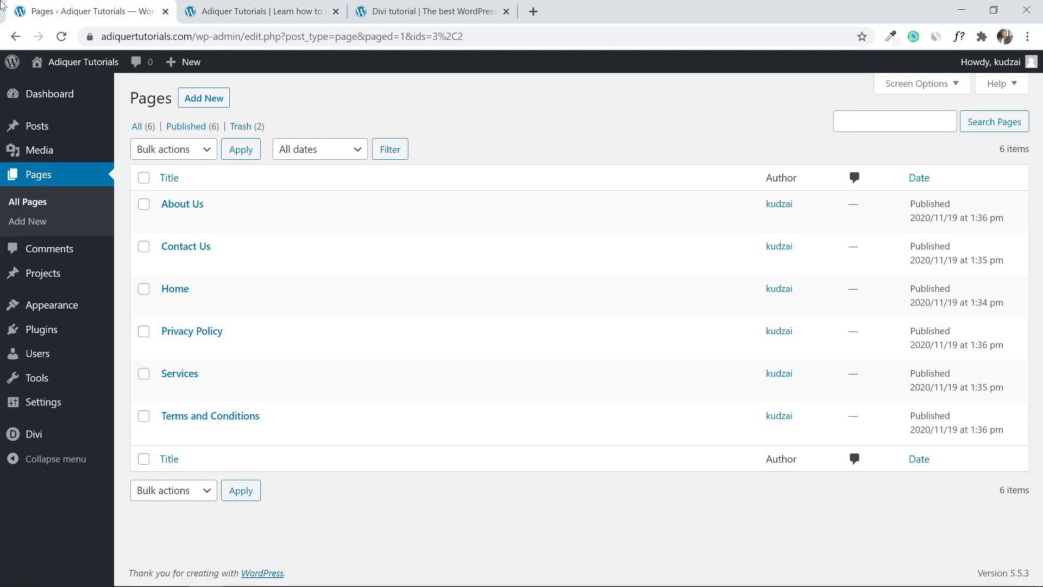
{"action": "mouse_move", "coordinate": [83, 308]}
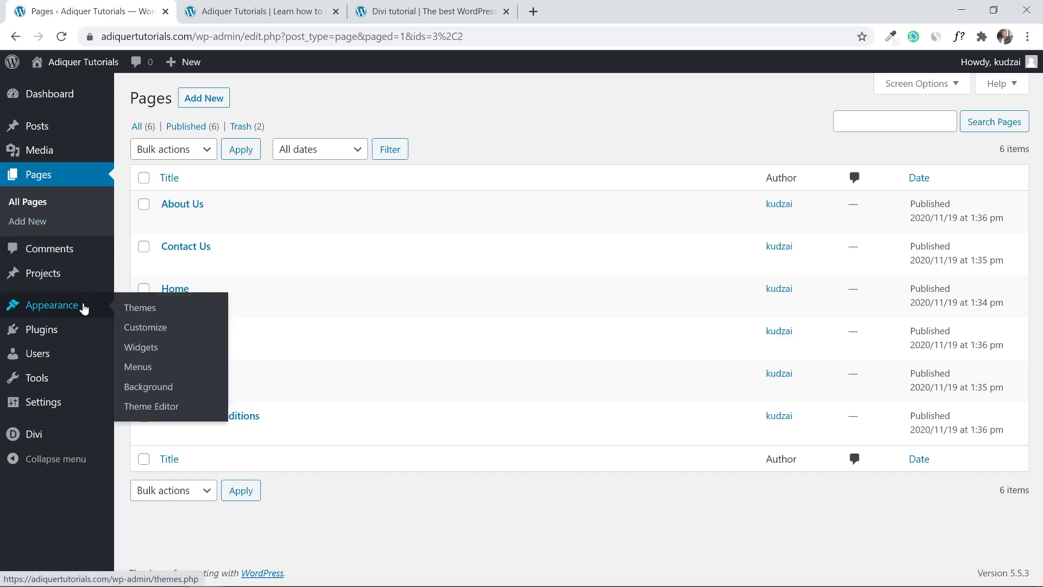
Create a menu named 'Main Menu' under Appearance > Menus with Primary Menu ticked.
{"action": "left_click", "coordinate": [161, 379]}
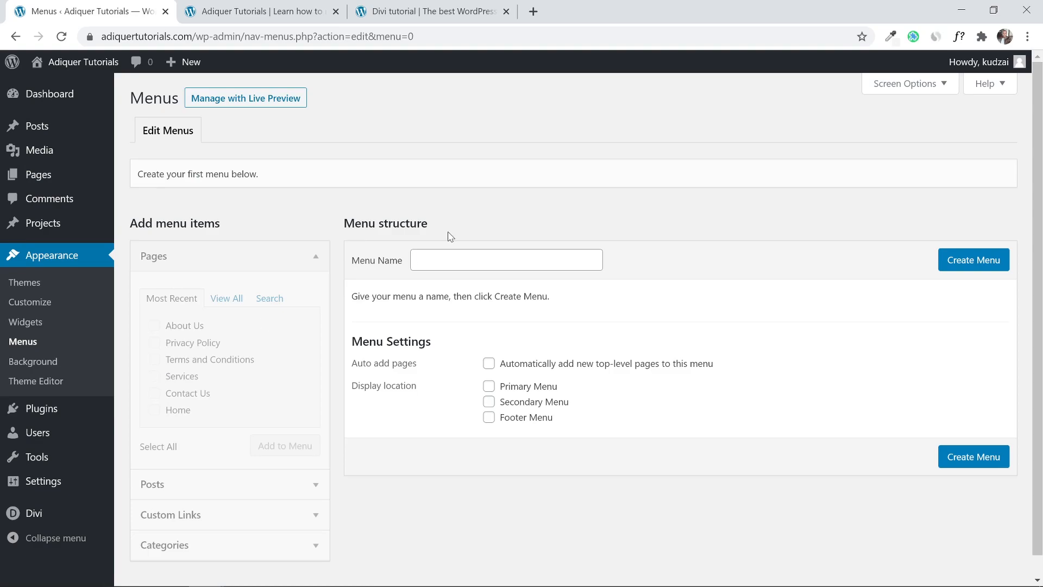
{"action": "left_click", "coordinate": [451, 260]}
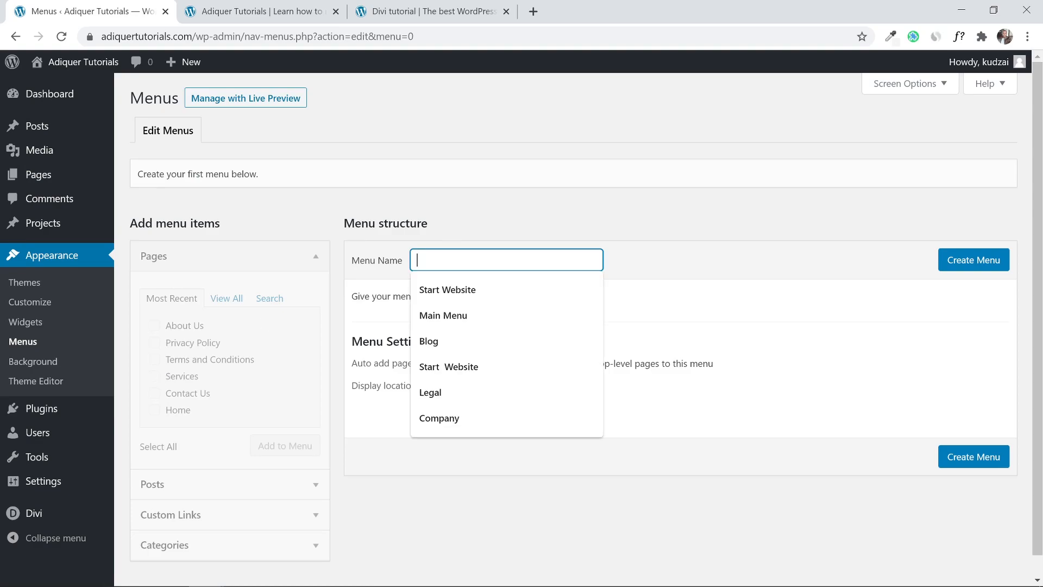
{"action": "left_click", "coordinate": [443, 315]}
{"action": "left_click", "coordinate": [700, 255]}
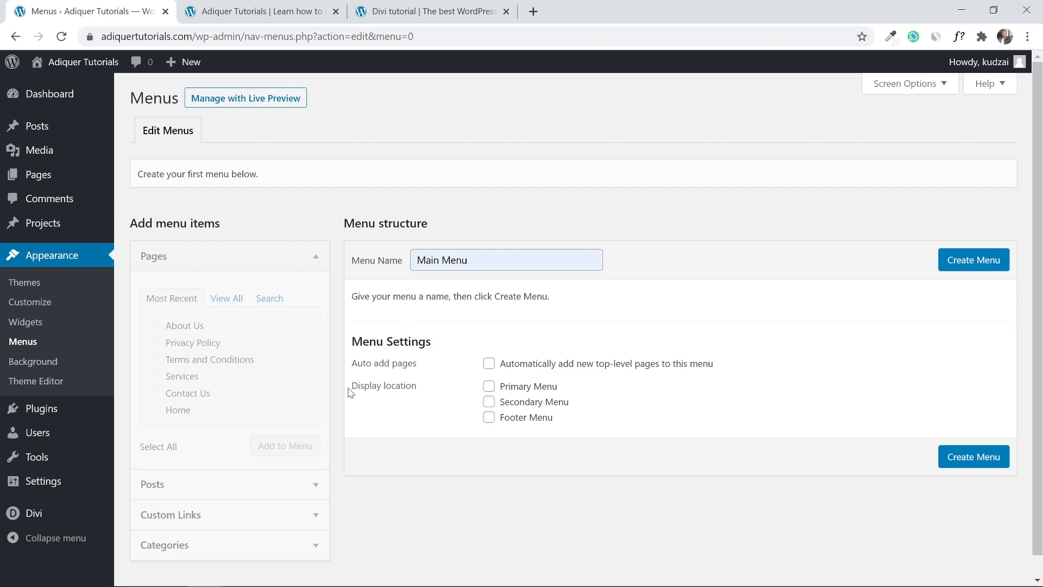
{"action": "left_click_drag", "start_coordinate": [349, 387], "coordinate": [427, 389]}
{"action": "left_click", "coordinate": [452, 394]}
{"action": "left_click", "coordinate": [489, 387]}
{"action": "left_click", "coordinate": [980, 452]}
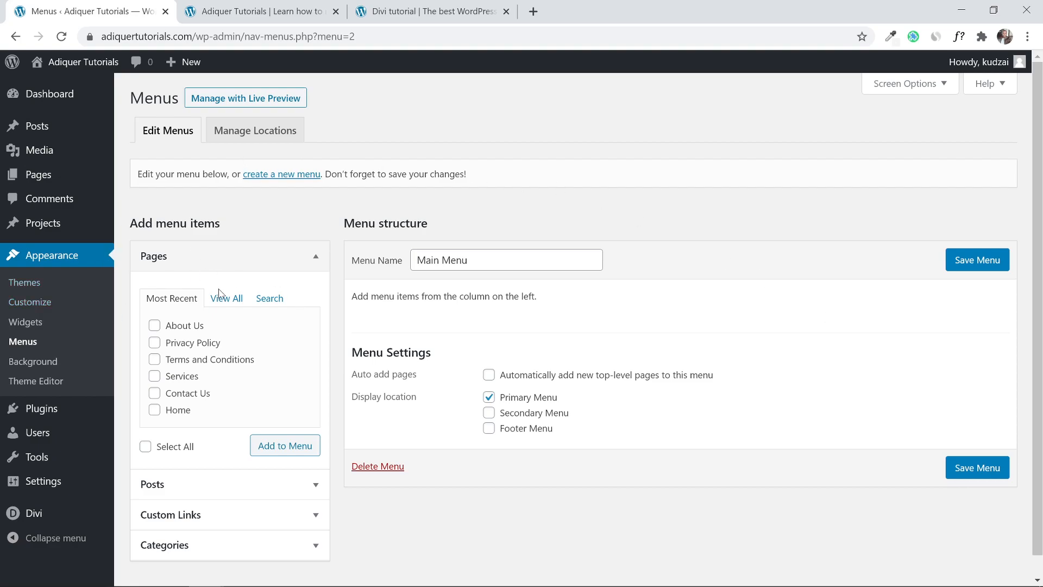
Tick Home, About Us, Contact Us and Services in the View All pages list.
{"action": "left_click", "coordinate": [155, 327]}
{"action": "left_click", "coordinate": [155, 377]}
{"action": "left_click", "coordinate": [153, 393]}
{"action": "left_click", "coordinate": [155, 410]}
{"action": "left_click", "coordinate": [227, 299]}
{"action": "left_click", "coordinate": [155, 325]}
{"action": "left_click", "coordinate": [155, 342]}
{"action": "left_click", "coordinate": [155, 359]}
{"action": "left_click", "coordinate": [155, 376]}
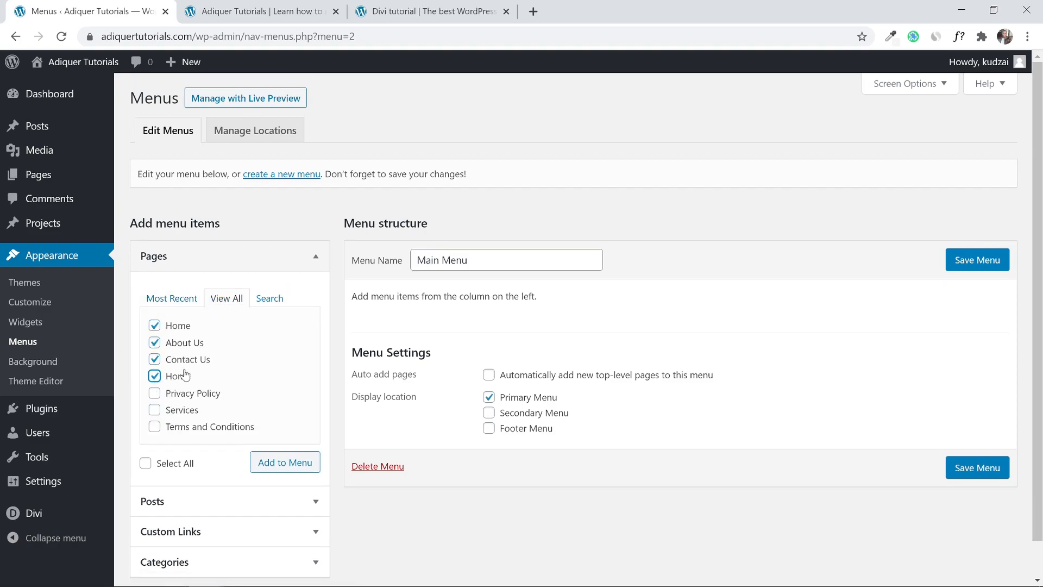
{"action": "left_click", "coordinate": [154, 410]}
{"action": "left_click", "coordinate": [155, 376]}
Add the selected pages to Main Menu and save the menu.
{"action": "scroll", "coordinate": [275, 384], "scroll_direction": "down", "scroll_amount": 1}
{"action": "left_click", "coordinate": [288, 424]}
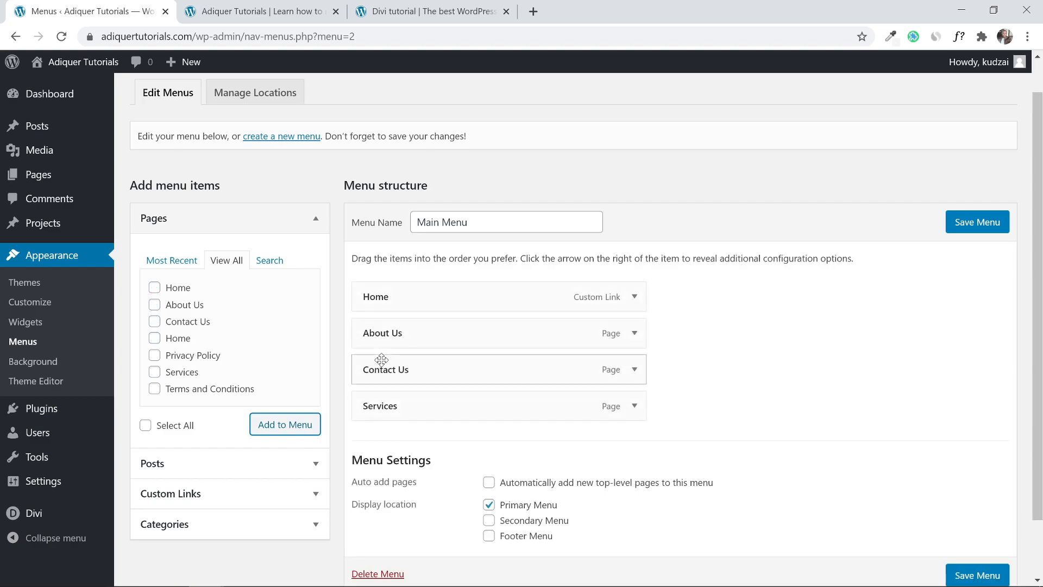
{"action": "scroll", "coordinate": [790, 324], "scroll_direction": "down", "scroll_amount": 2}
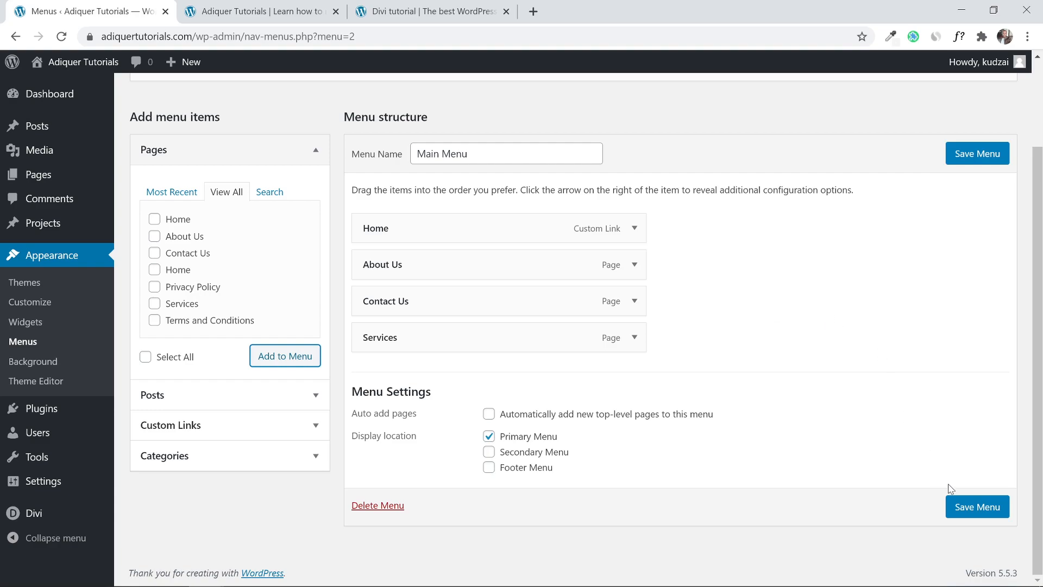
{"action": "left_click", "coordinate": [973, 523]}
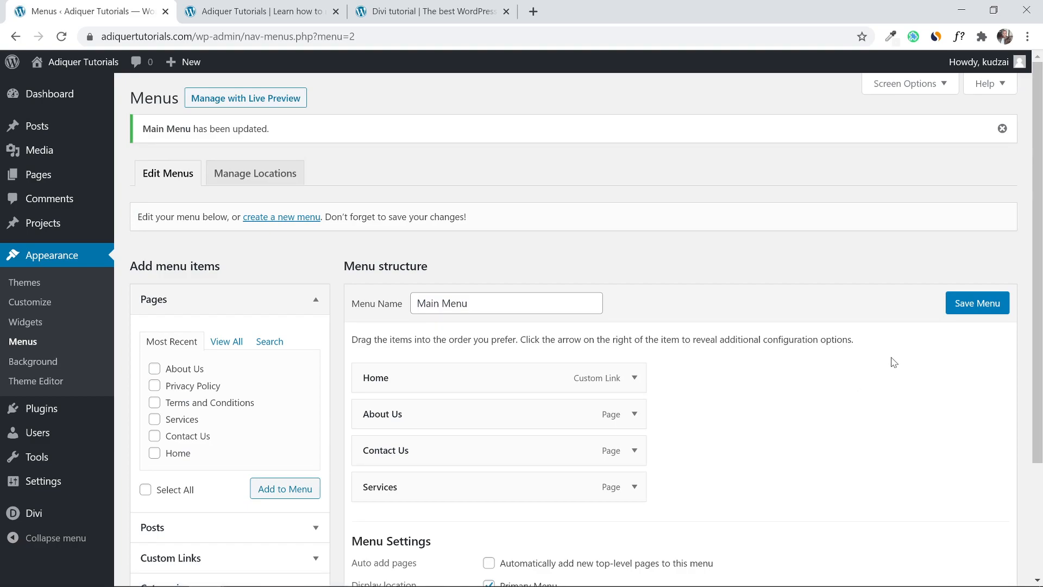
{"action": "mouse_move", "coordinate": [1041, 131]}
{"action": "left_mouse_down"}
{"action": "mouse_move", "coordinate": [1041, 408]}
{"action": "mouse_move", "coordinate": [1024, 123]}
{"action": "left_mouse_up"}
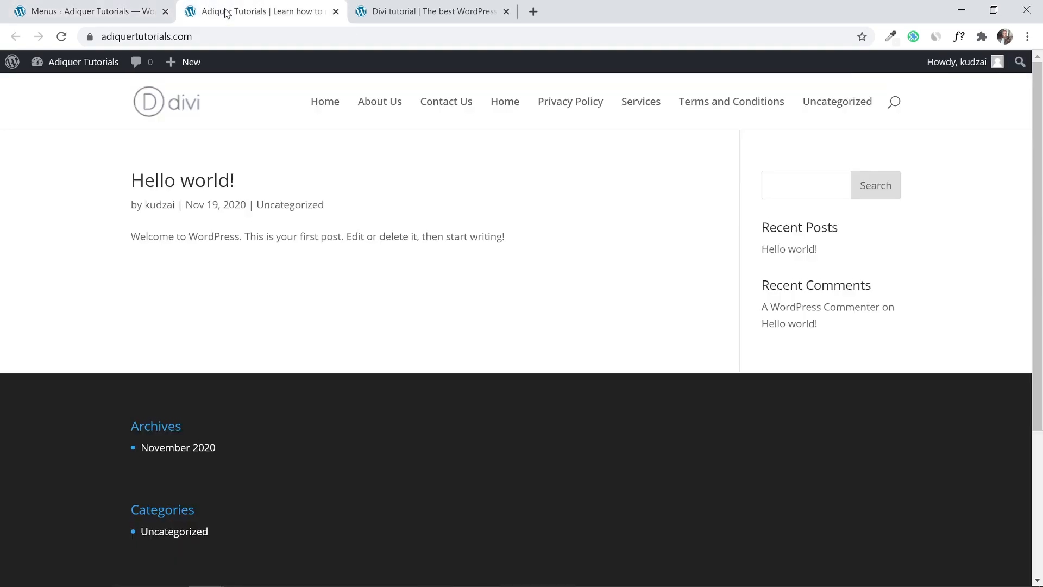
{"action": "left_click", "coordinate": [223, 11]}
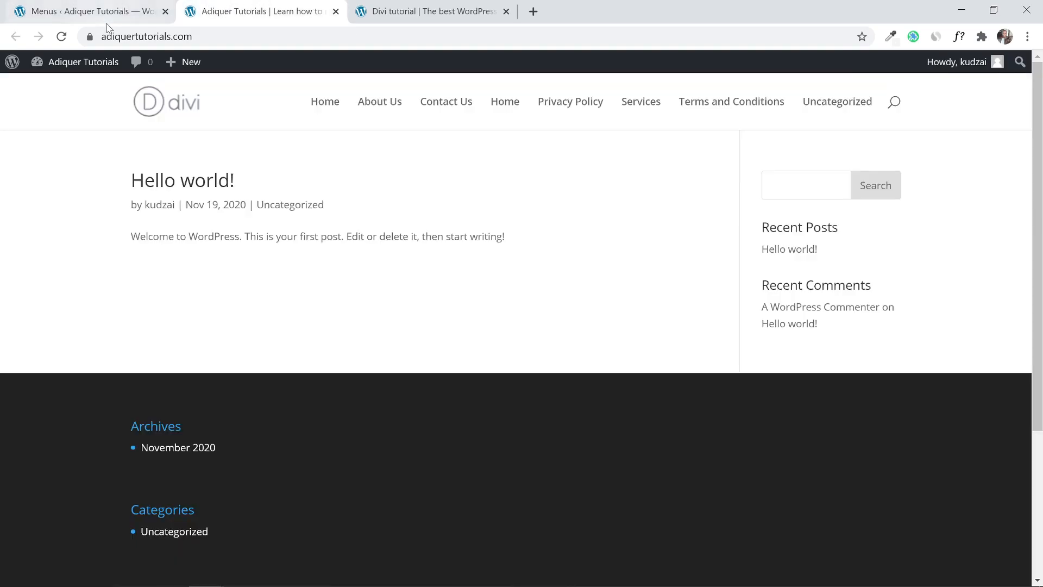
{"action": "left_click", "coordinate": [62, 36]}
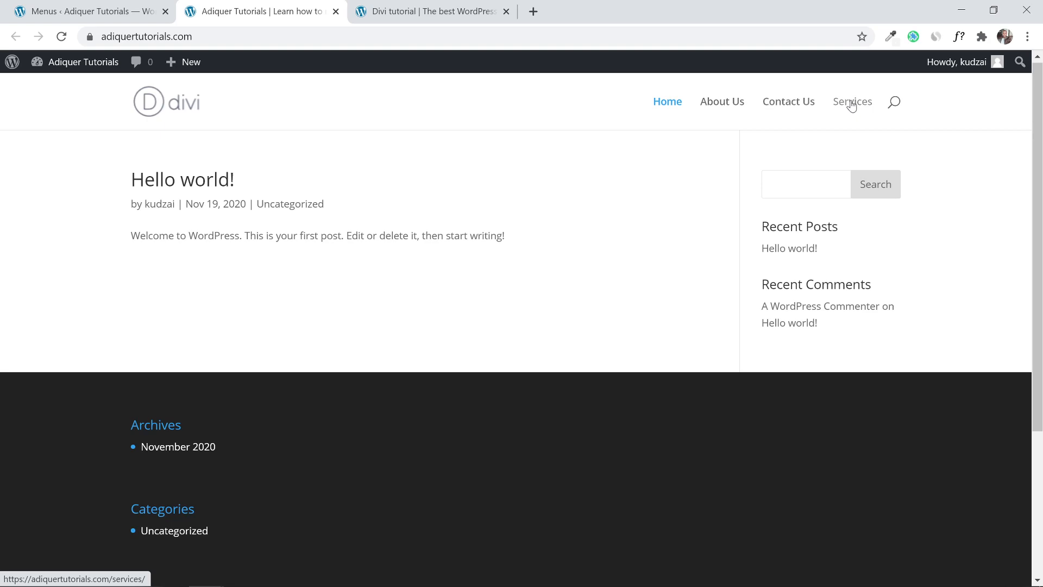
{"action": "scroll", "coordinate": [1041, 130], "scroll_direction": "down", "scroll_amount": 1}
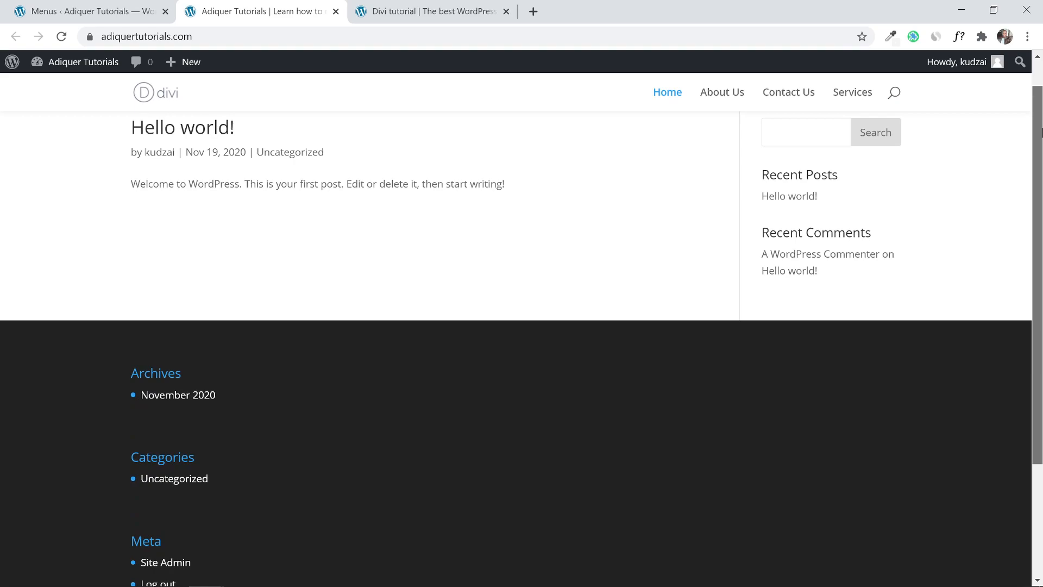
{"action": "scroll", "coordinate": [1041, 131], "scroll_direction": "down", "scroll_amount": 3}
{"action": "scroll", "coordinate": [1041, 130], "scroll_direction": "up", "scroll_amount": 5}
{"action": "left_click", "coordinate": [61, 5]}
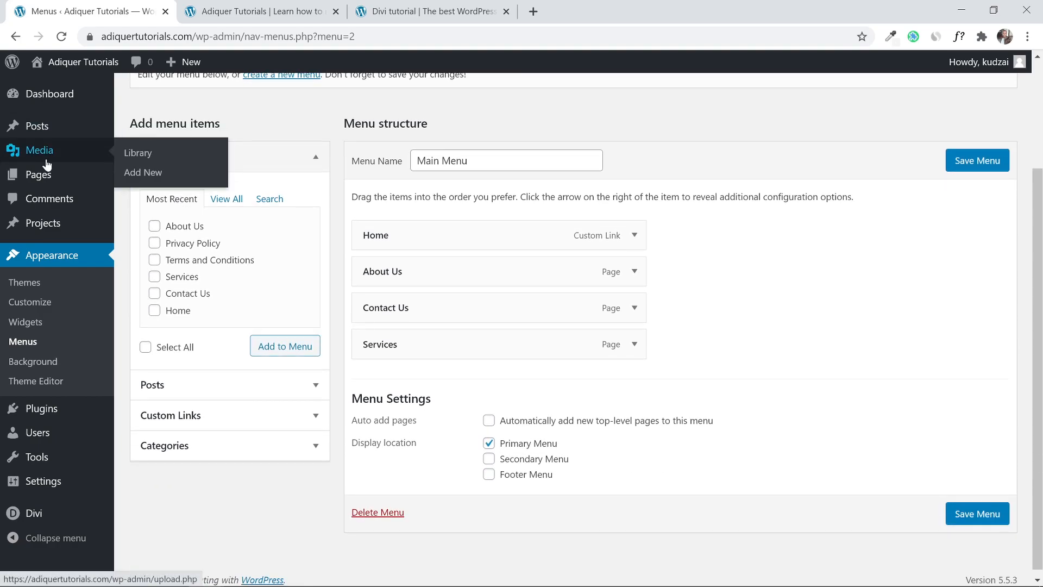
Open Divi Theme Options and bring up the image chooser for the Logo on the General tab.
{"action": "scroll", "coordinate": [40, 149], "scroll_direction": "down", "scroll_amount": 3}
{"action": "mouse_move", "coordinate": [57, 522]}
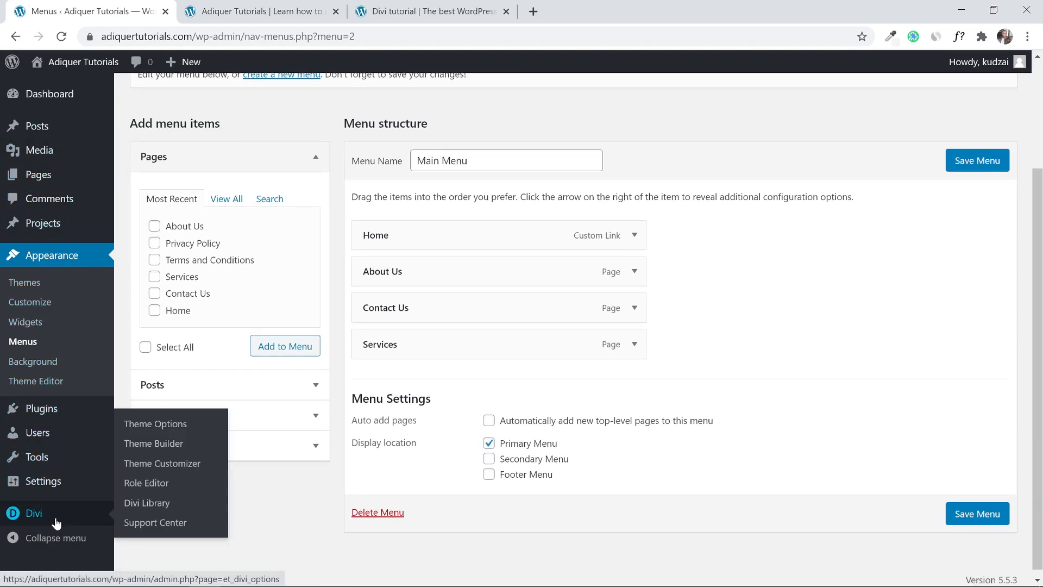
{"action": "left_click", "coordinate": [149, 424]}
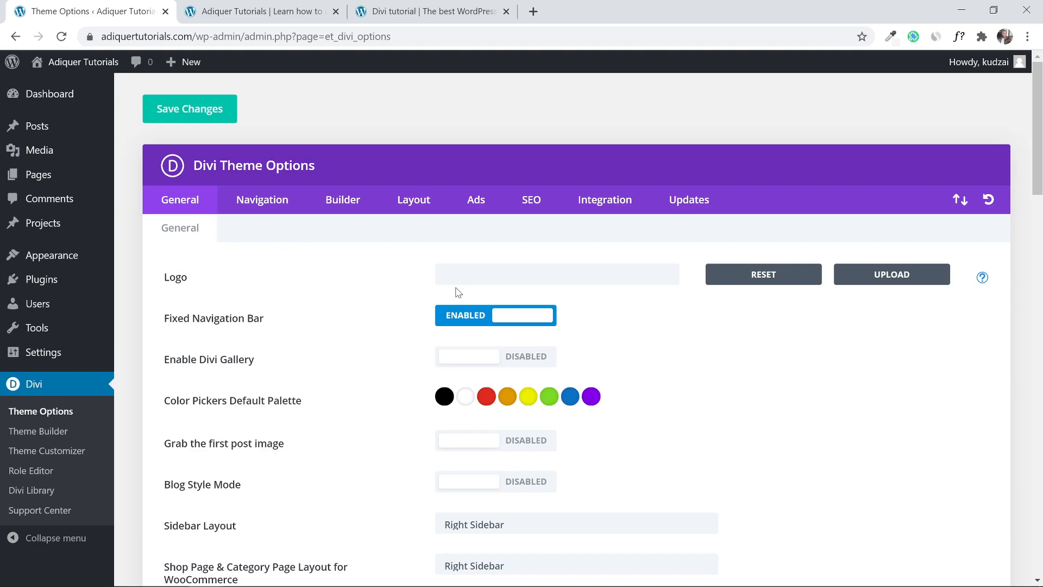
{"action": "triple_click", "coordinate": [262, 286]}
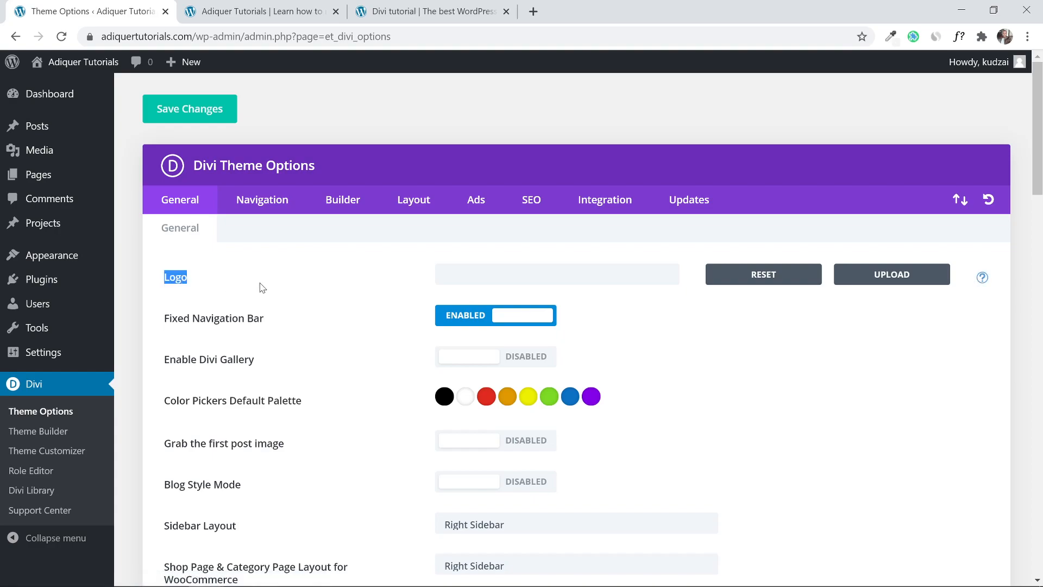
{"action": "left_click", "coordinate": [906, 278]}
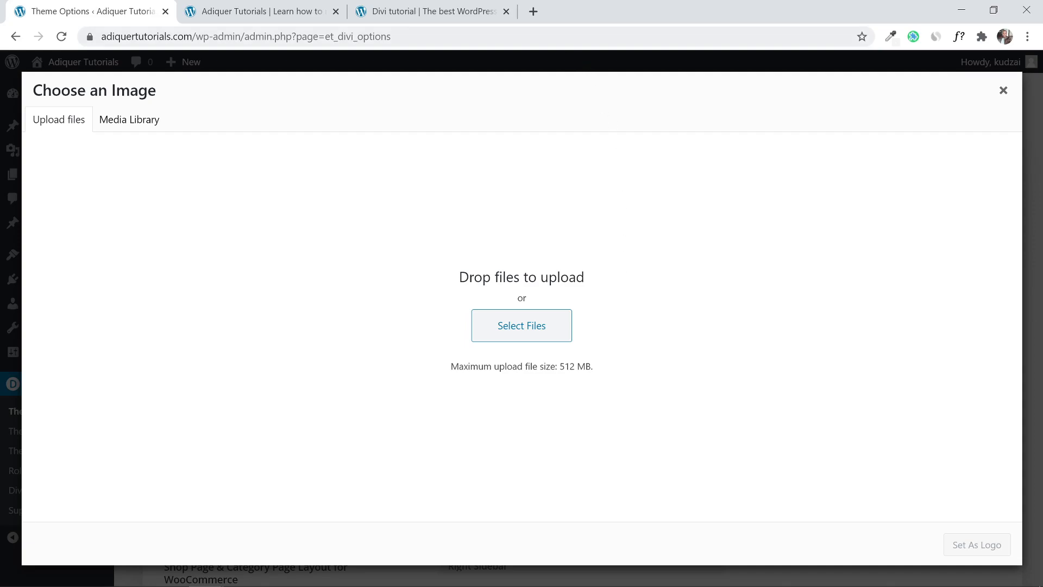
Load adiquer.com/fv in a new tab to reach Fiverr's logo design gigs.
{"action": "left_click", "coordinate": [533, 11]}
{"action": "type", "text": "d"}
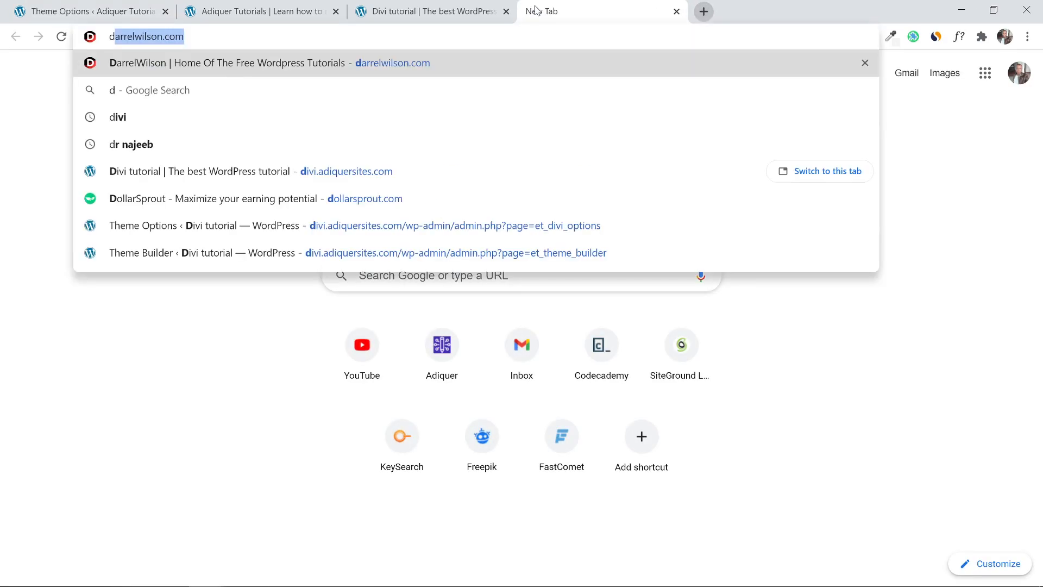
{"action": "key", "text": "BackSpace"}
{"action": "key", "text": "BackSpace"}
{"action": "type", "text": "adiquer"}
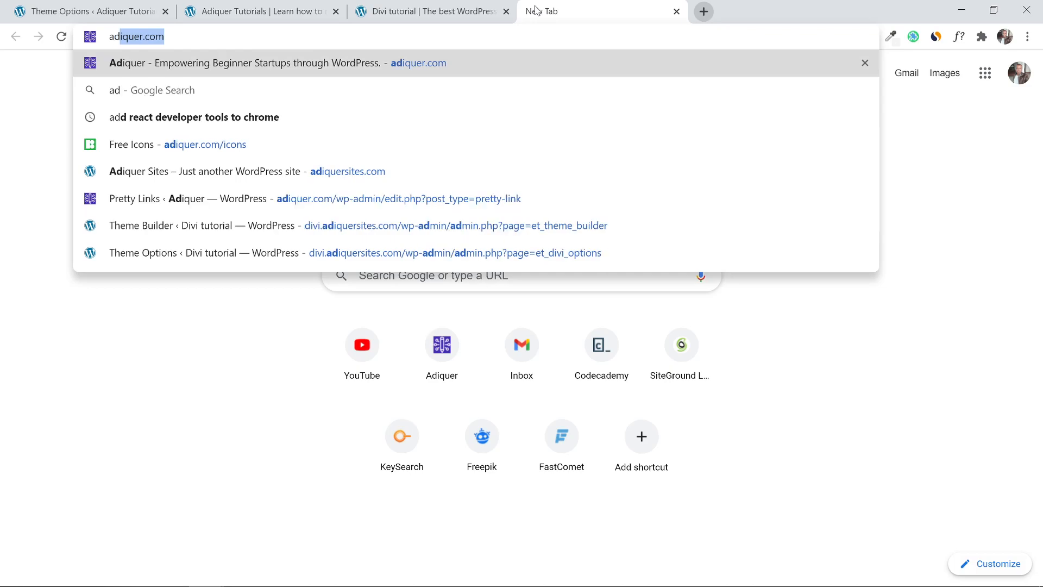
{"action": "type", "text": ".com"}
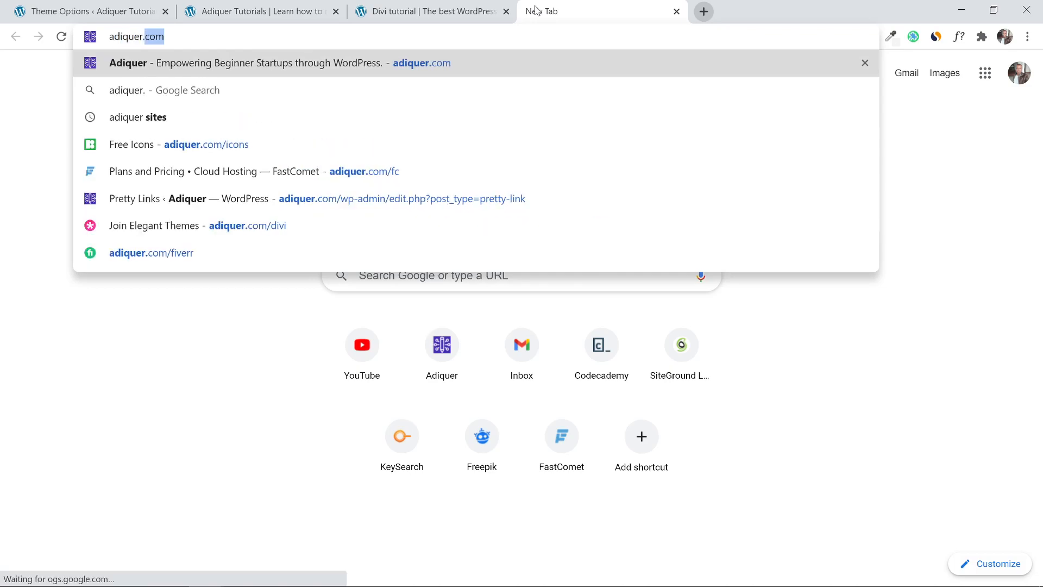
{"action": "type", "text": "/fv"}
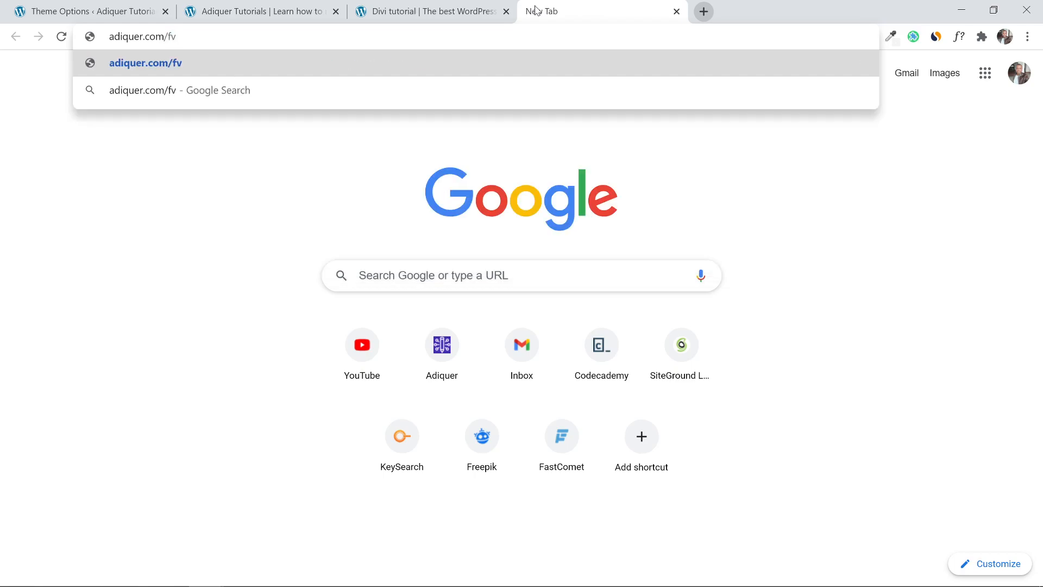
{"action": "key", "text": "Return"}
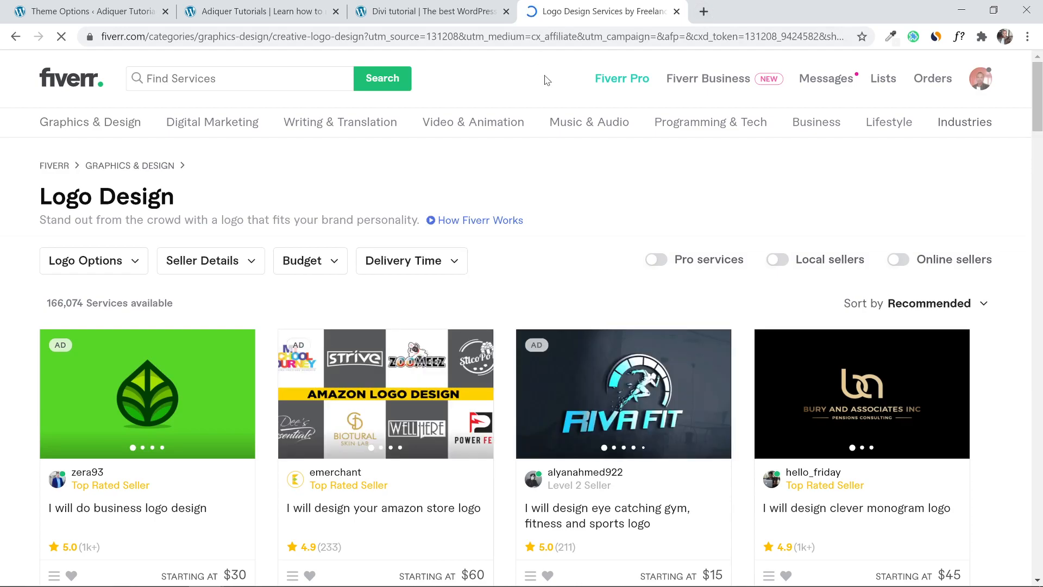
{"action": "left_click_drag", "start_coordinate": [1040, 106], "coordinate": [1040, 118]}
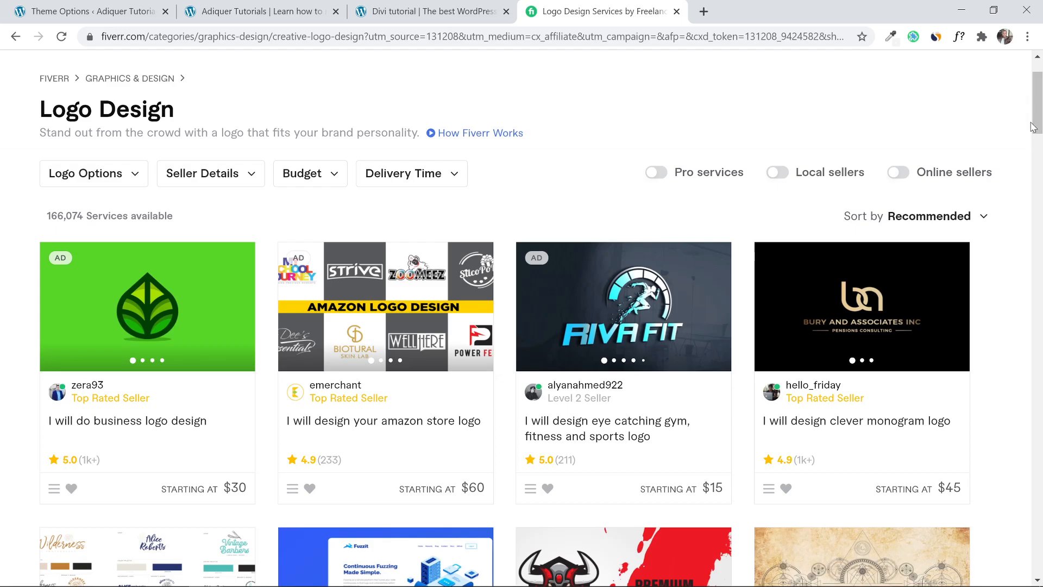
{"action": "left_click_drag", "start_coordinate": [1041, 126], "coordinate": [1042, 89]}
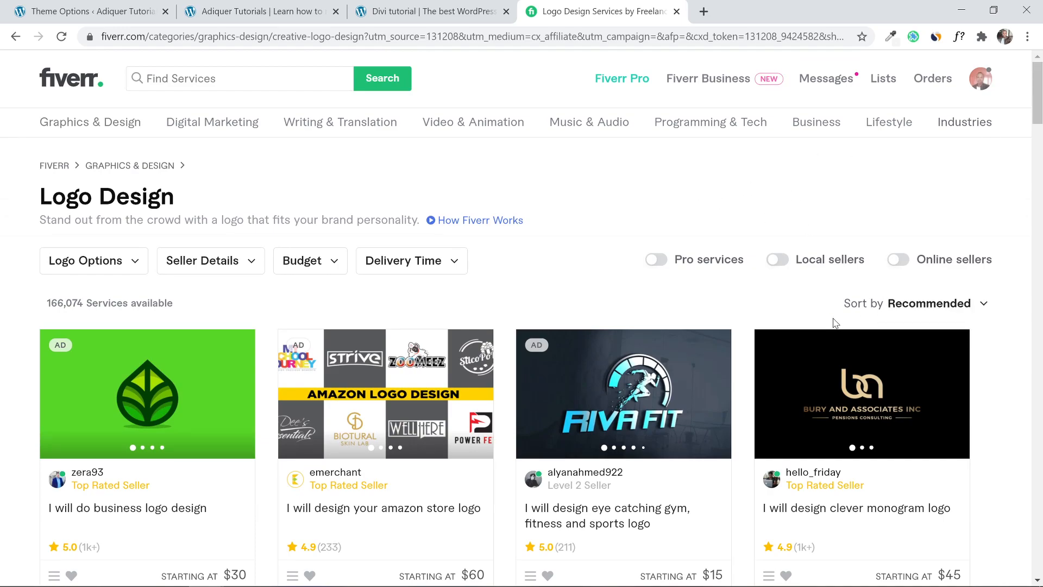
Set the Budget filter maximum to 20 and apply it to the gig results.
{"action": "left_click", "coordinate": [332, 264]}
{"action": "left_click", "coordinate": [327, 321]}
{"action": "left_click", "coordinate": [418, 321]}
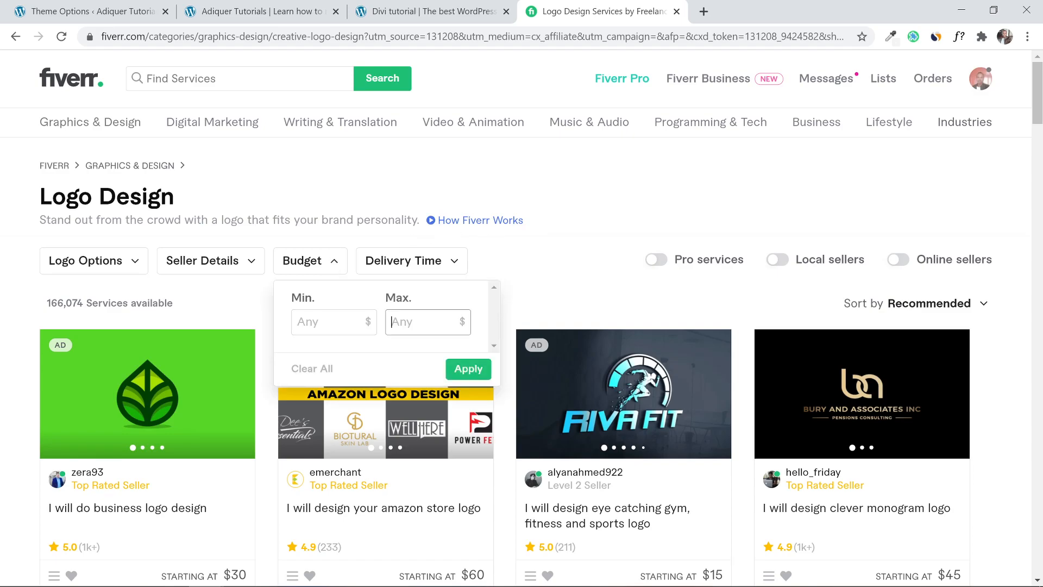
{"action": "type", "text": "20"}
{"action": "left_click", "coordinate": [467, 368]}
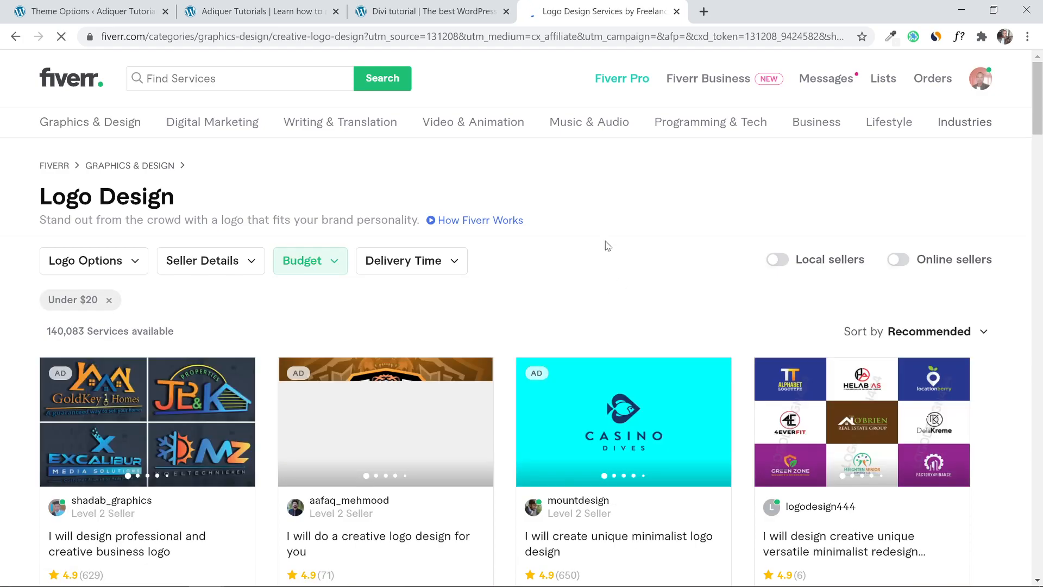
{"action": "scroll", "coordinate": [747, 206], "scroll_direction": "down", "scroll_amount": 4}
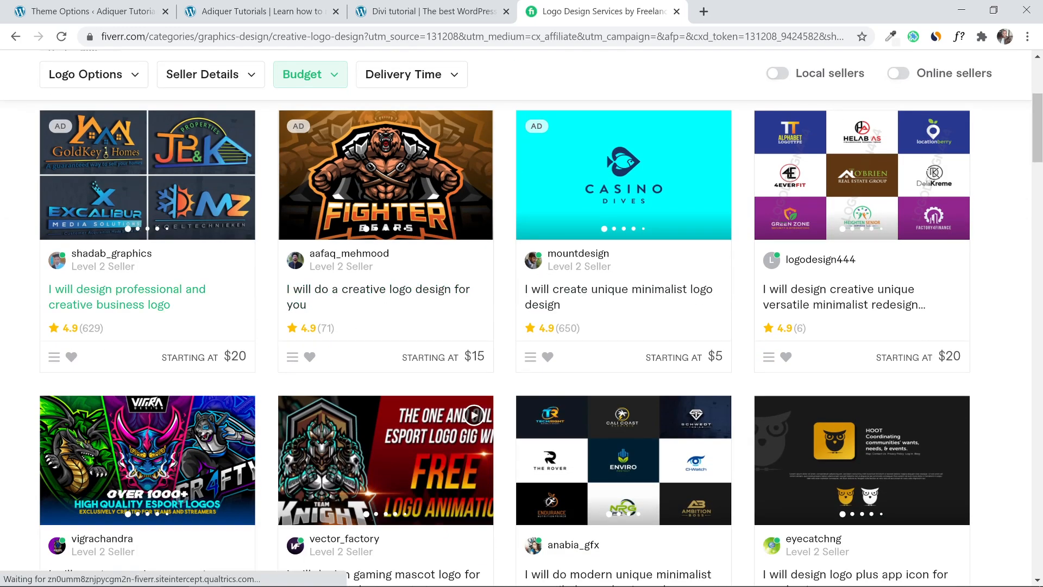
{"action": "scroll", "coordinate": [133, 342], "scroll_direction": "up", "scroll_amount": 1}
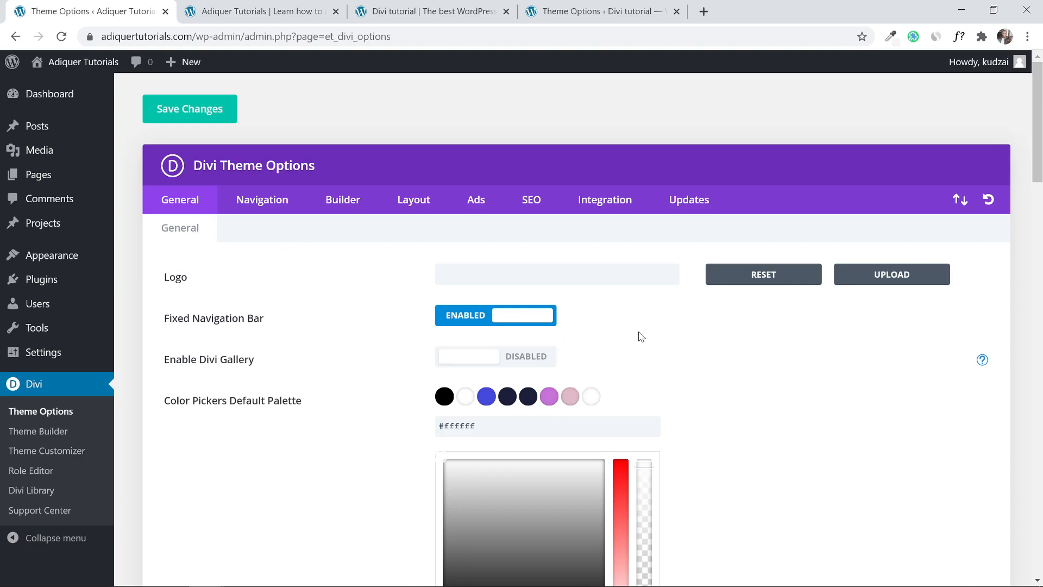
Upload Demo Logo.png through the logo field's image chooser.
{"action": "left_click", "coordinate": [879, 284]}
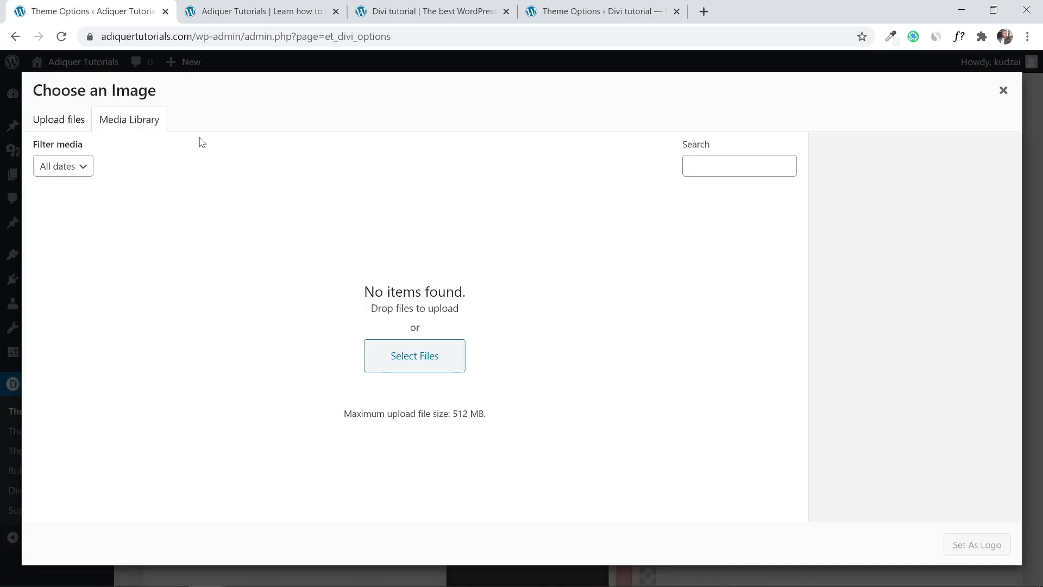
{"action": "left_click", "coordinate": [61, 125]}
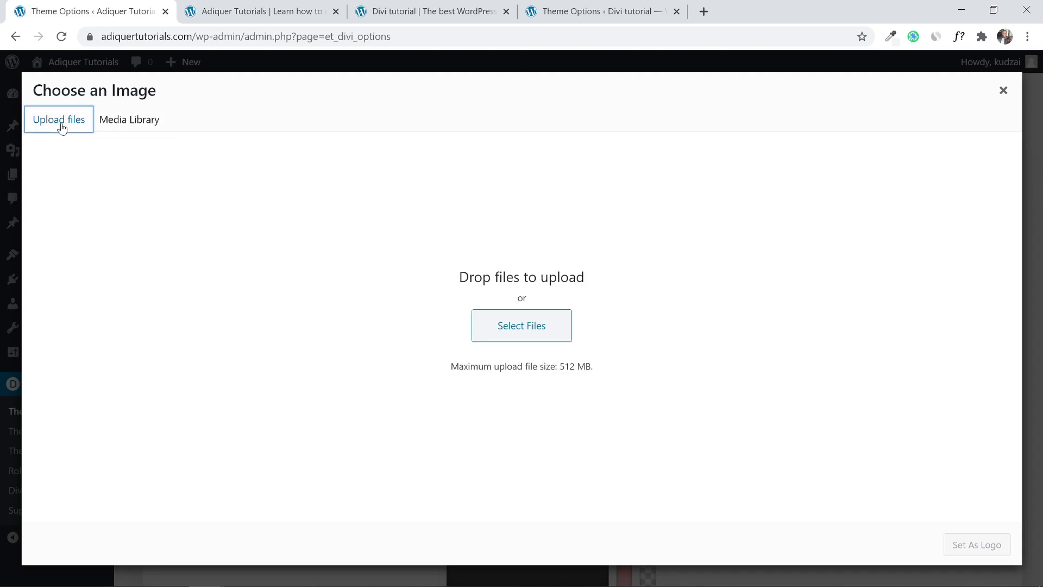
{"action": "left_click", "coordinate": [500, 329]}
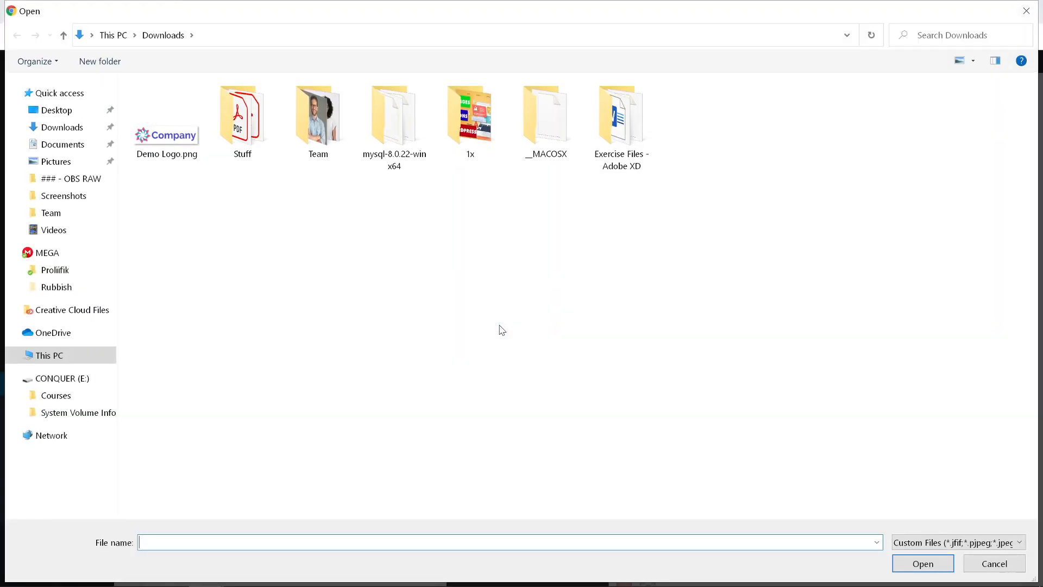
{"action": "left_click", "coordinate": [176, 140]}
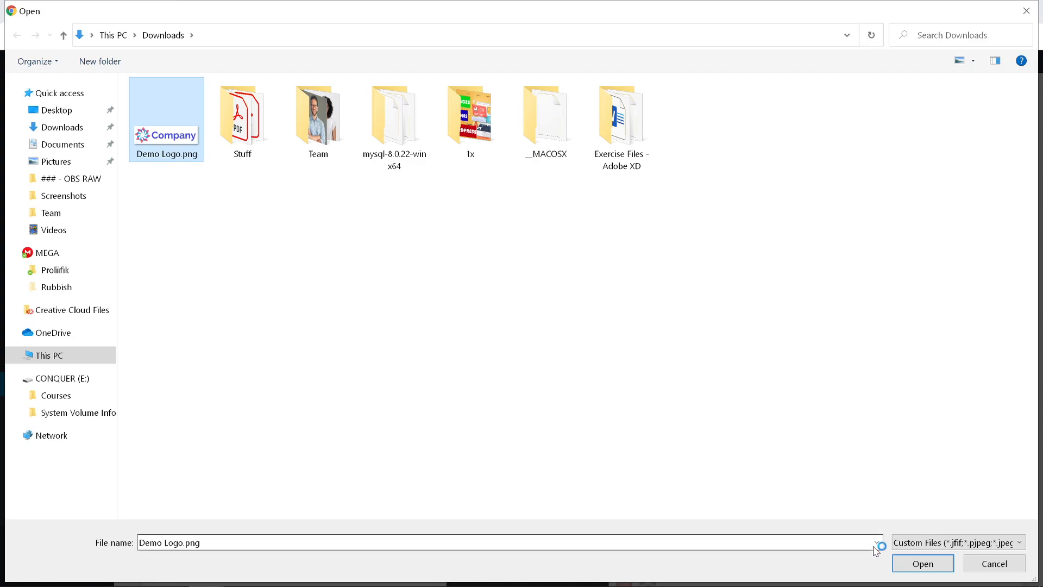
{"action": "left_click", "coordinate": [905, 565]}
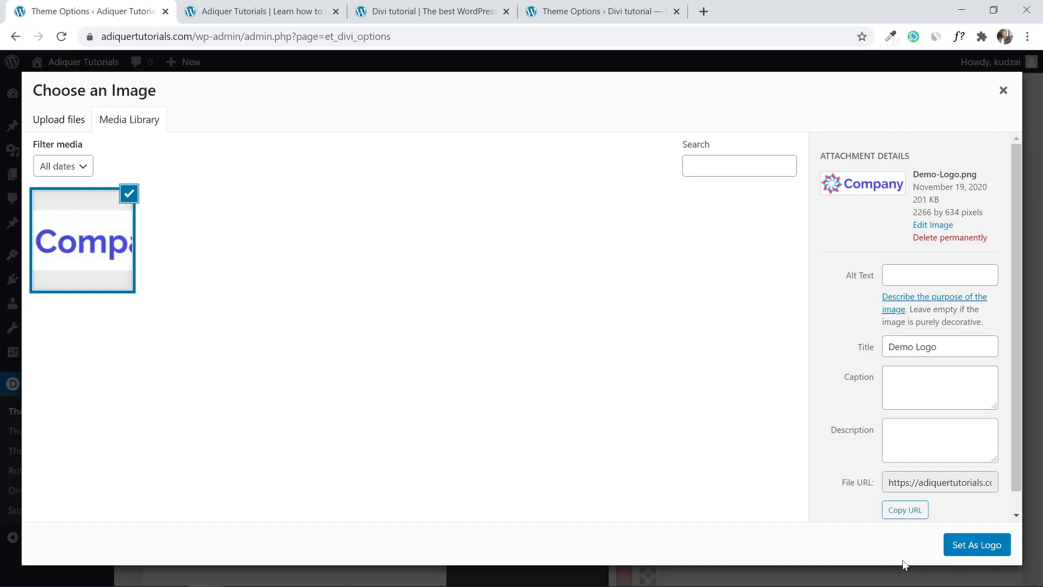
Set Demo Logo.png as the site logo, save the theme options, and reload the live homepage.
{"action": "left_click", "coordinate": [995, 550]}
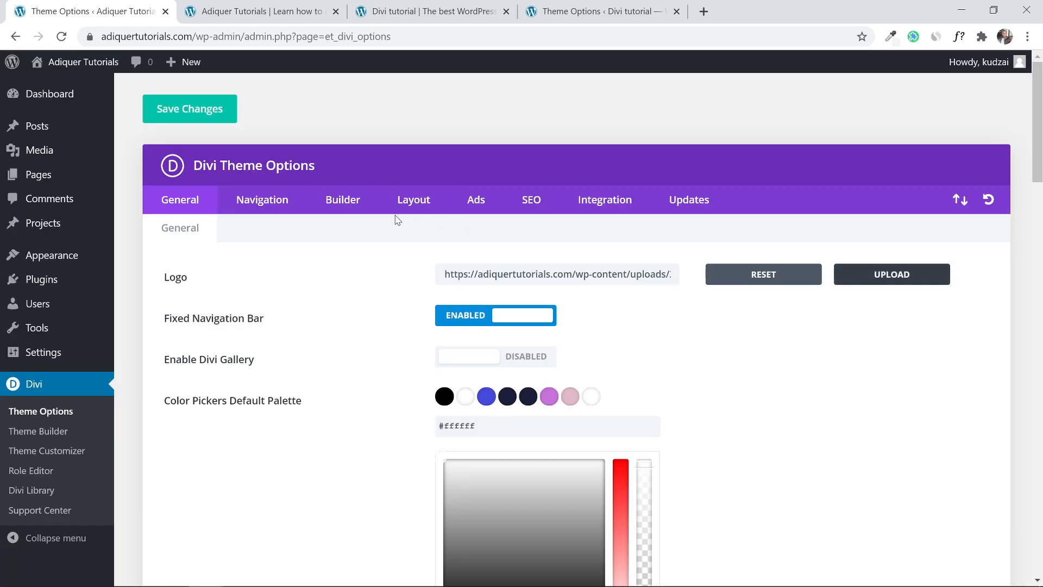
{"action": "left_click", "coordinate": [203, 115]}
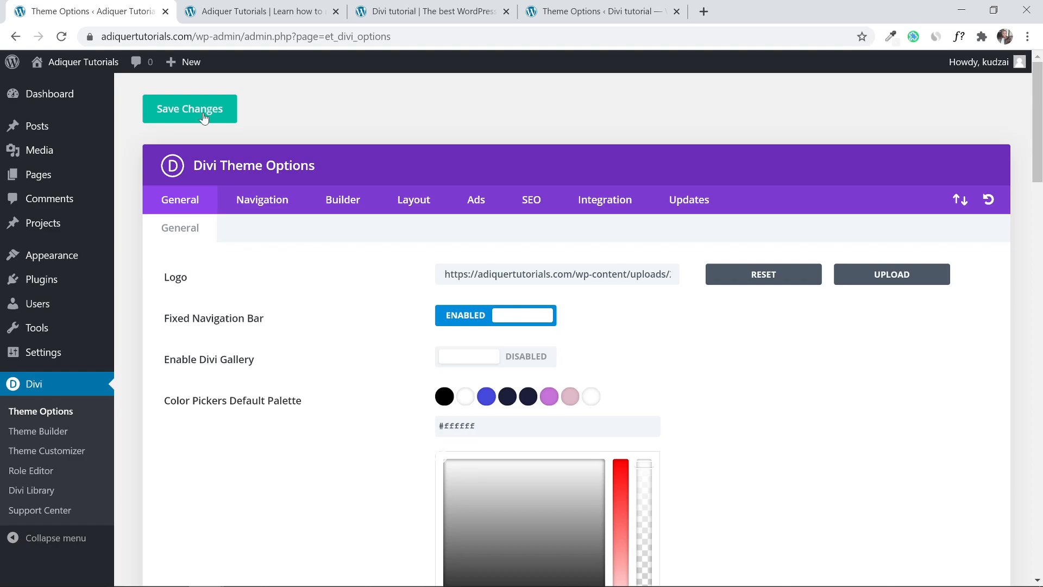
{"action": "left_click", "coordinate": [280, 9]}
{"action": "left_click", "coordinate": [61, 37]}
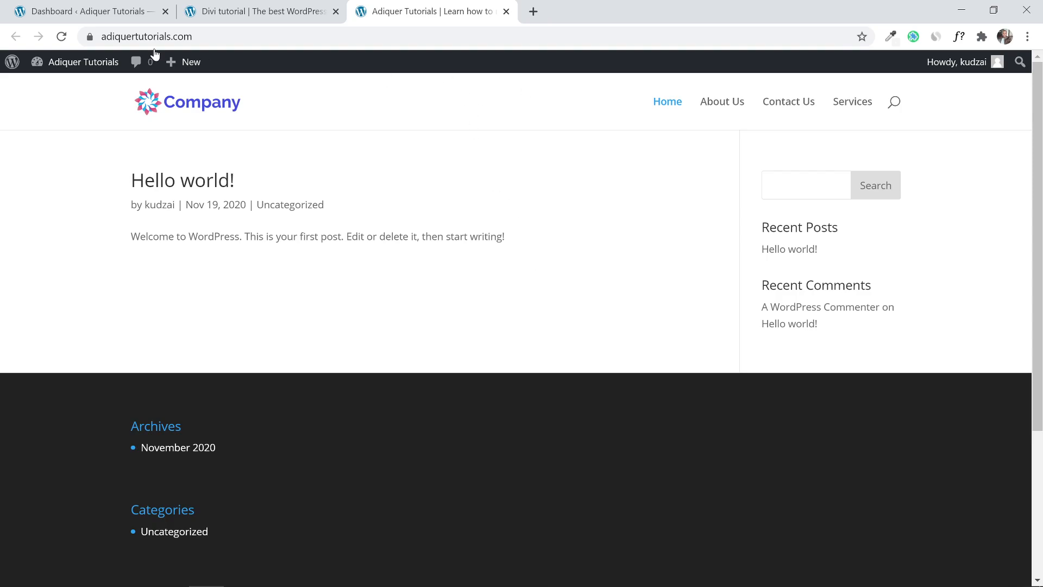
Go back to the WordPress dashboard tab after seeing the Company logo on the homepage.
{"action": "left_click", "coordinate": [80, 13]}
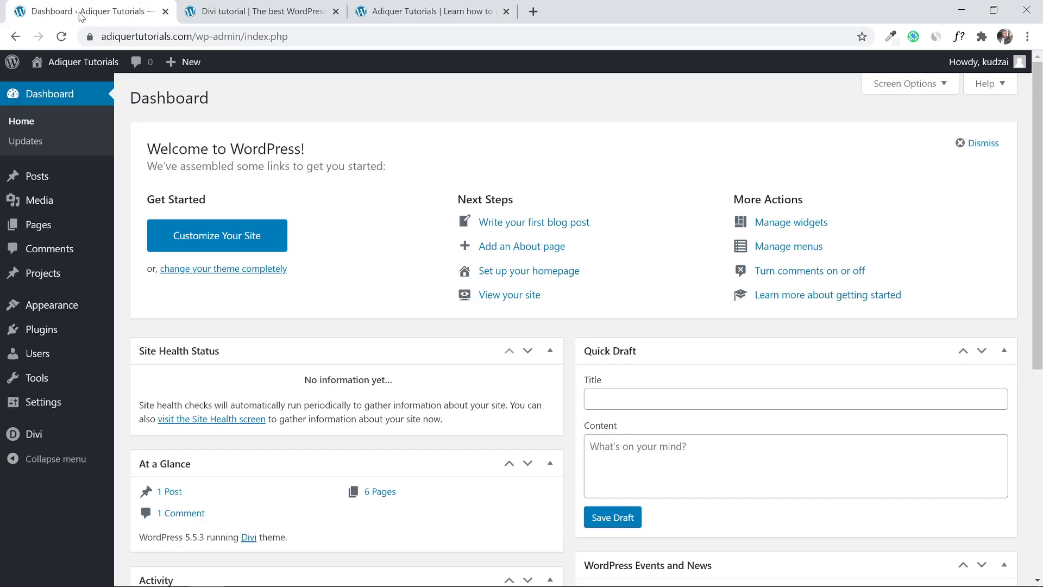
Open the site Customizer in a new browser tab.
{"action": "mouse_move", "coordinate": [21, 306]}
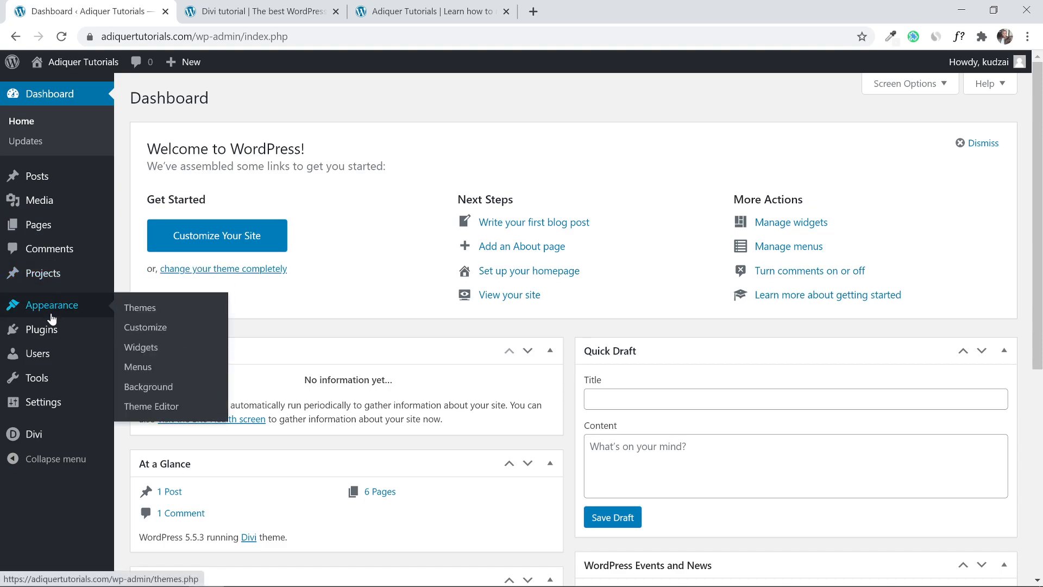
{"action": "right_click", "coordinate": [151, 333]}
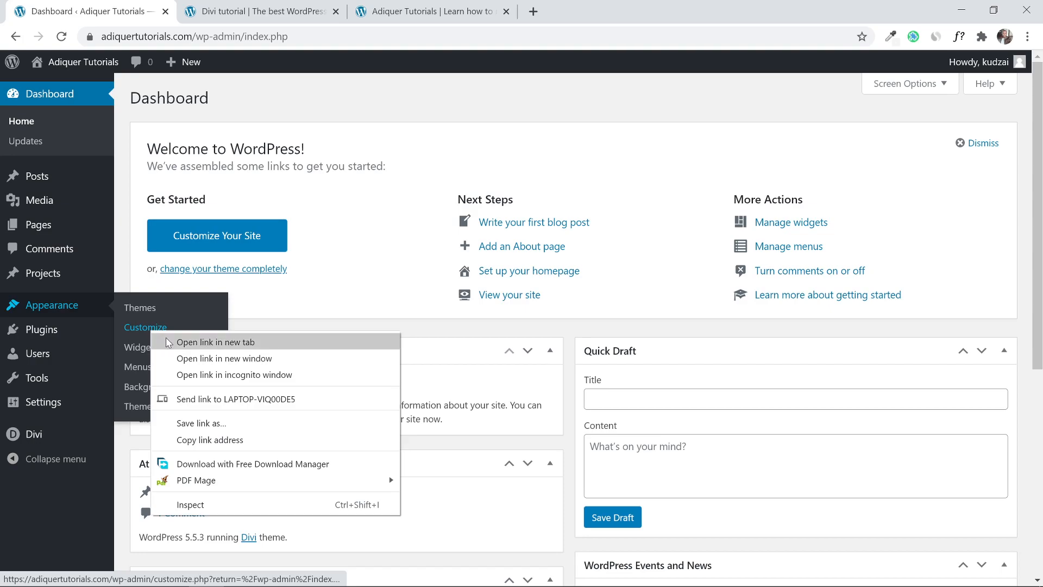
{"action": "left_click", "coordinate": [169, 342]}
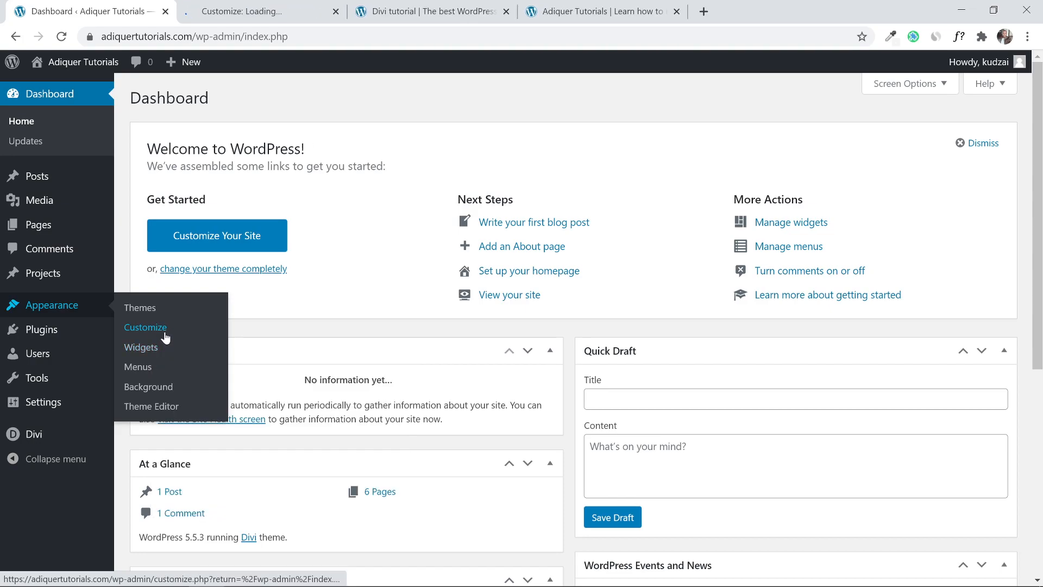
{"action": "left_click", "coordinate": [246, 15]}
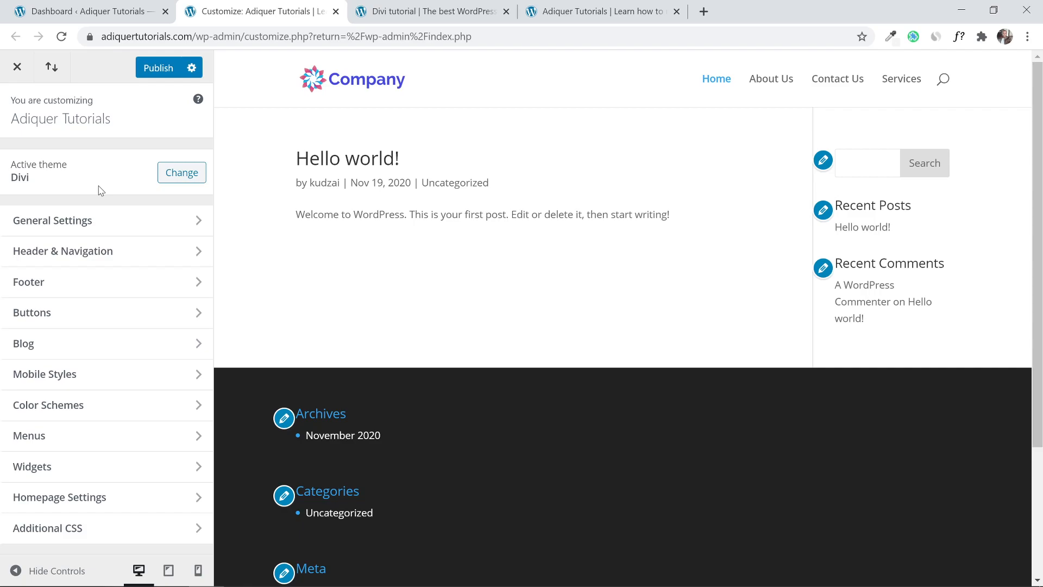
Set the header font to Poppins under General Settings > Typography.
{"action": "left_click", "coordinate": [75, 226]}
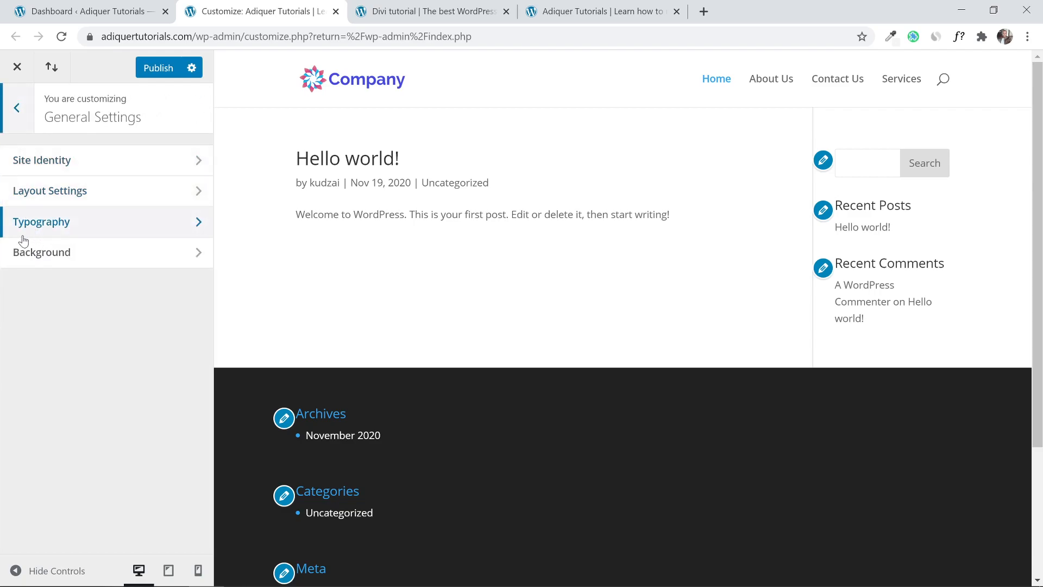
{"action": "left_click", "coordinate": [74, 232]}
{"action": "scroll", "coordinate": [49, 369], "scroll_direction": "down", "scroll_amount": 1}
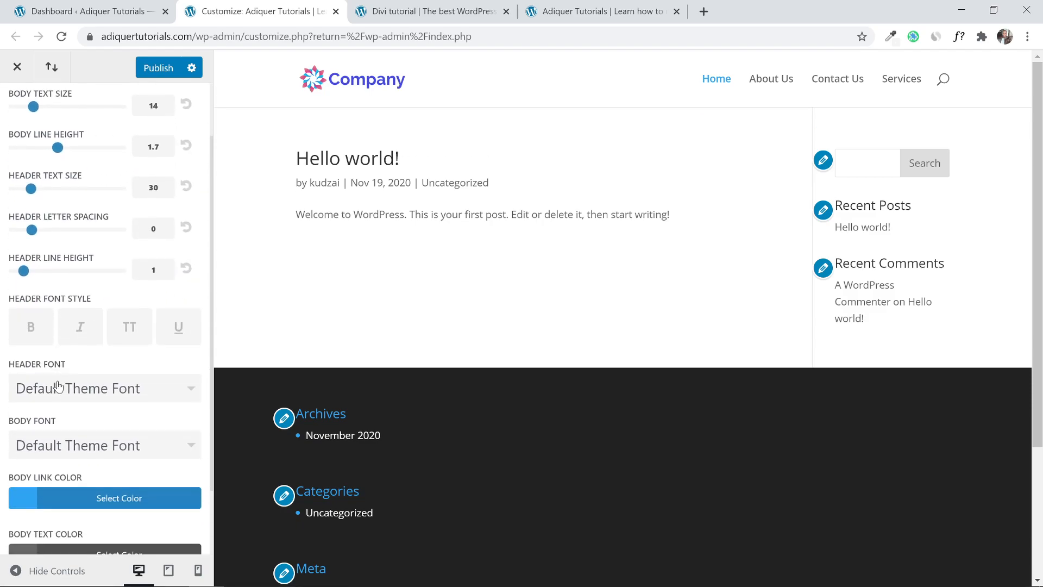
{"action": "left_click", "coordinate": [86, 393]}
{"action": "scroll", "coordinate": [89, 396], "scroll_direction": "down", "scroll_amount": 10}
{"action": "scroll", "coordinate": [96, 398], "scroll_direction": "down", "scroll_amount": 20}
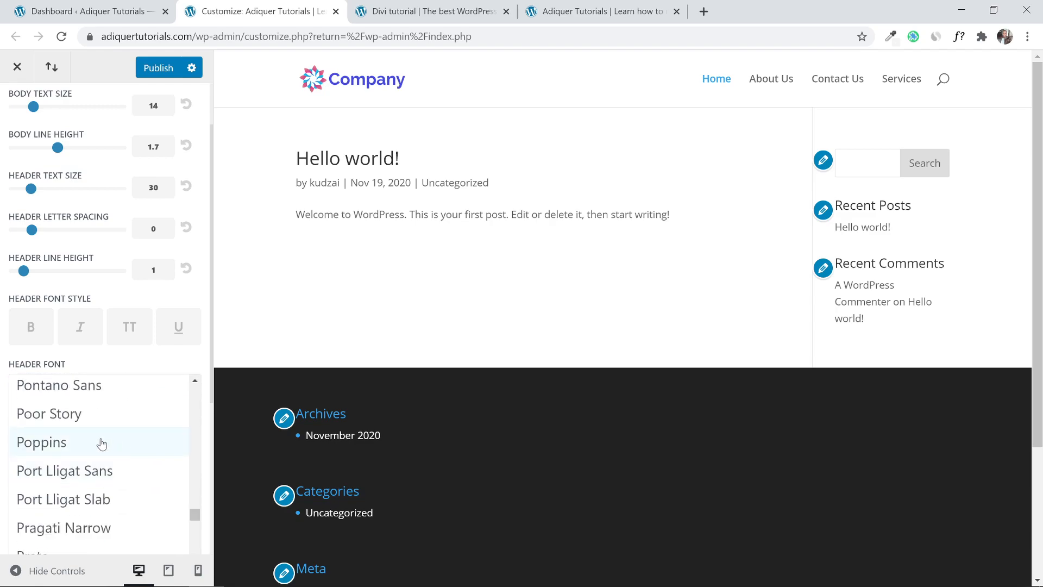
{"action": "left_click", "coordinate": [101, 444]}
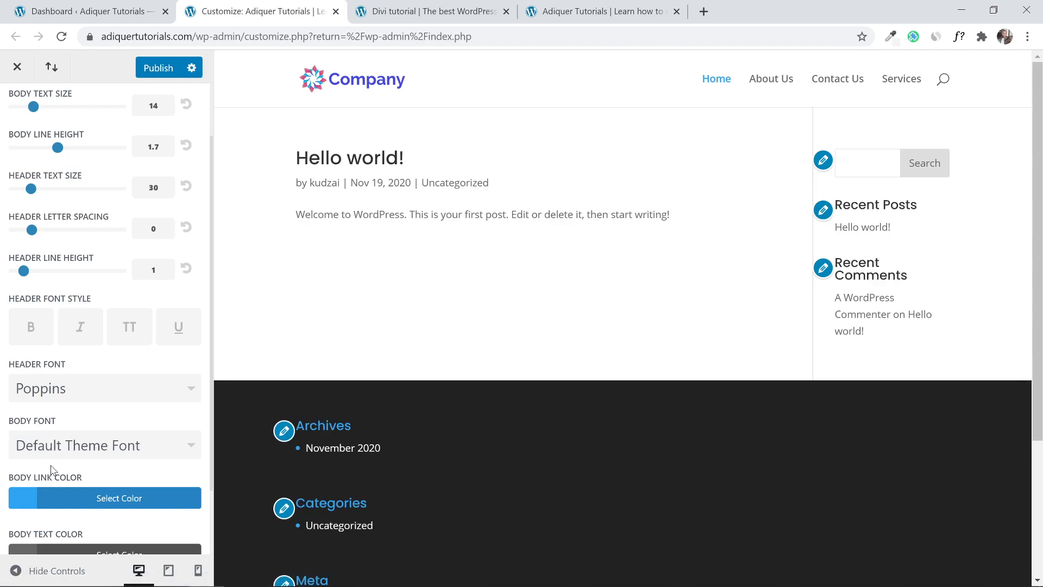
Set the body font to Poppins as well and publish the typography changes.
{"action": "left_click", "coordinate": [73, 448]}
{"action": "scroll", "coordinate": [107, 490], "scroll_direction": "down", "scroll_amount": 5}
{"action": "scroll", "coordinate": [107, 491], "scroll_direction": "down", "scroll_amount": 5}
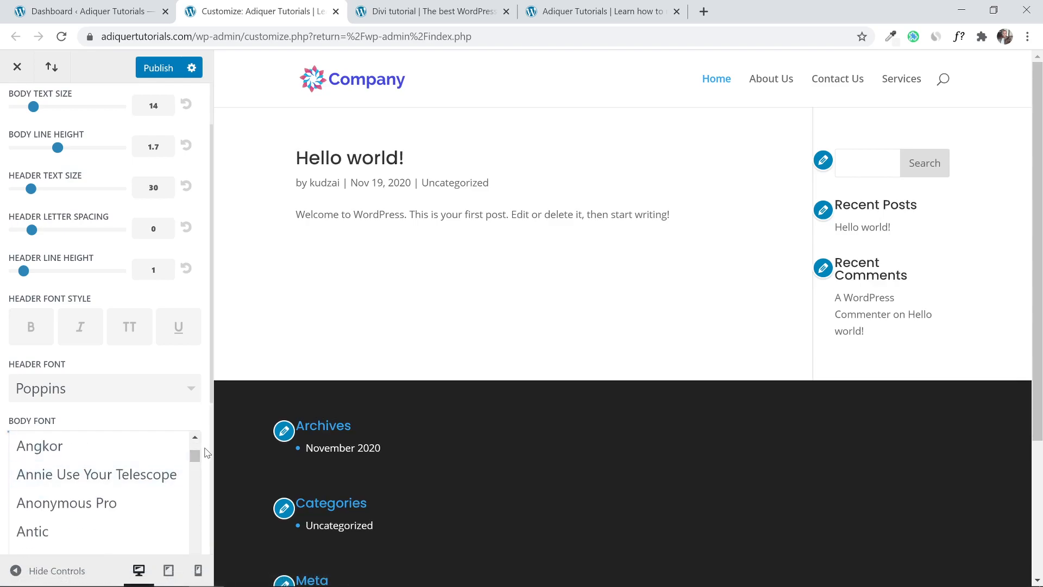
{"action": "left_click_drag", "start_coordinate": [195, 456], "coordinate": [196, 509]}
{"action": "left_click_drag", "start_coordinate": [196, 509], "coordinate": [197, 512]}
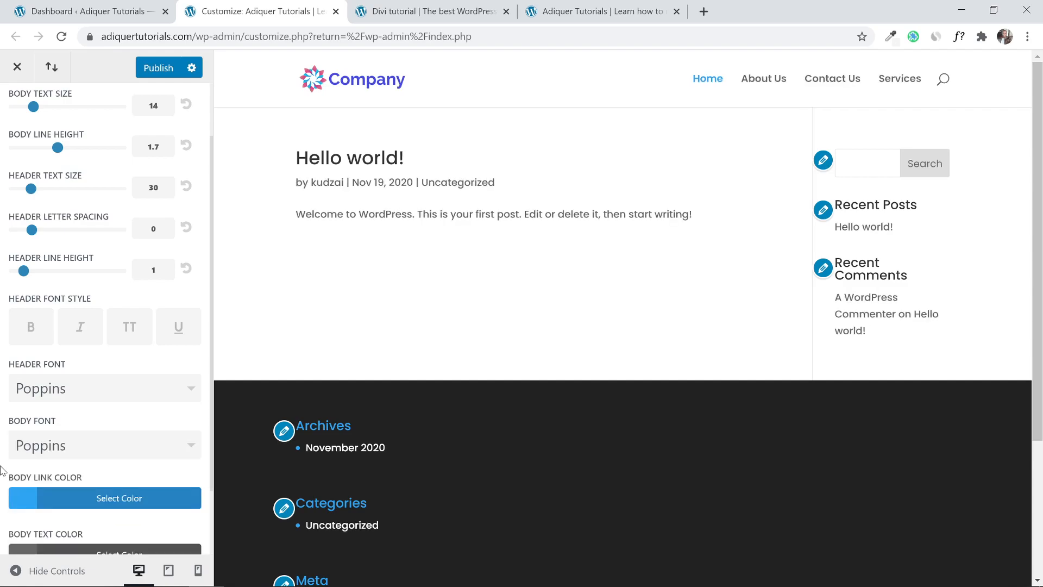
{"action": "scroll", "coordinate": [2, 456], "scroll_direction": "down", "scroll_amount": 2}
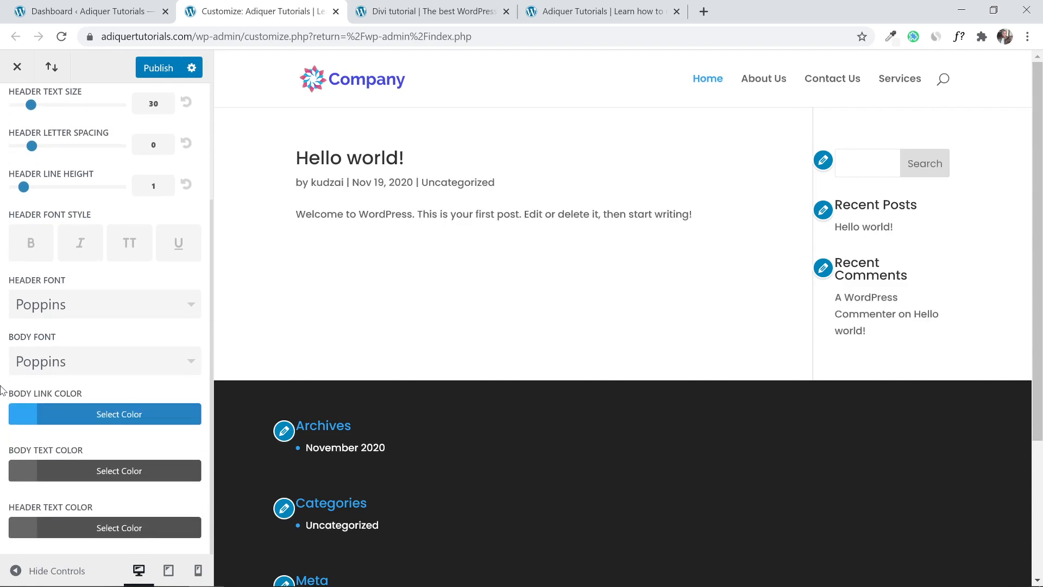
{"action": "left_click", "coordinate": [152, 73]}
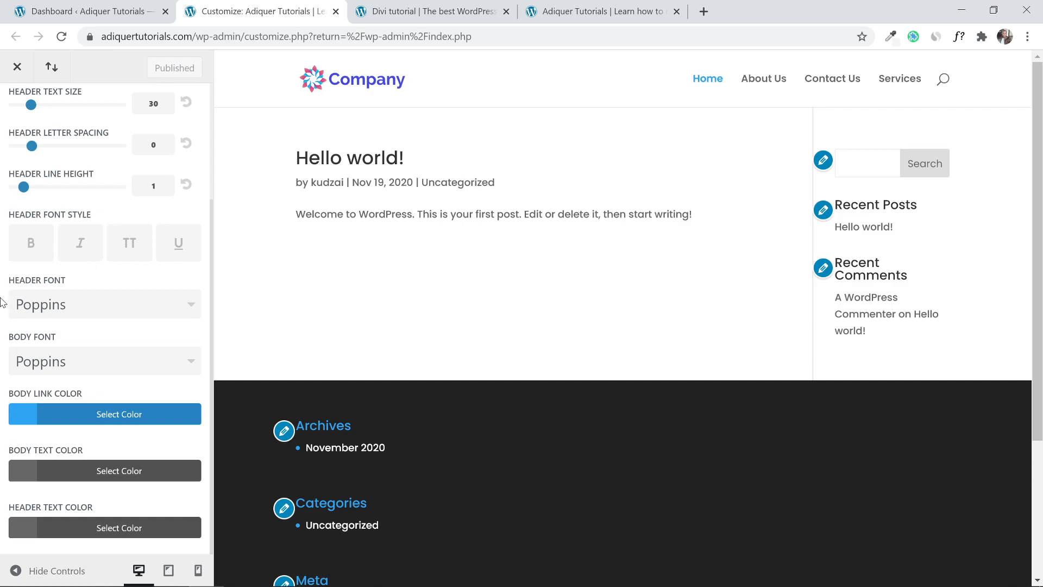
{"action": "scroll", "coordinate": [2, 302], "scroll_direction": "up", "scroll_amount": 5}
Return to the top-level Customizer, then open Home's 'Edit With Divi' link in a new tab.
{"action": "left_click", "coordinate": [9, 125]}
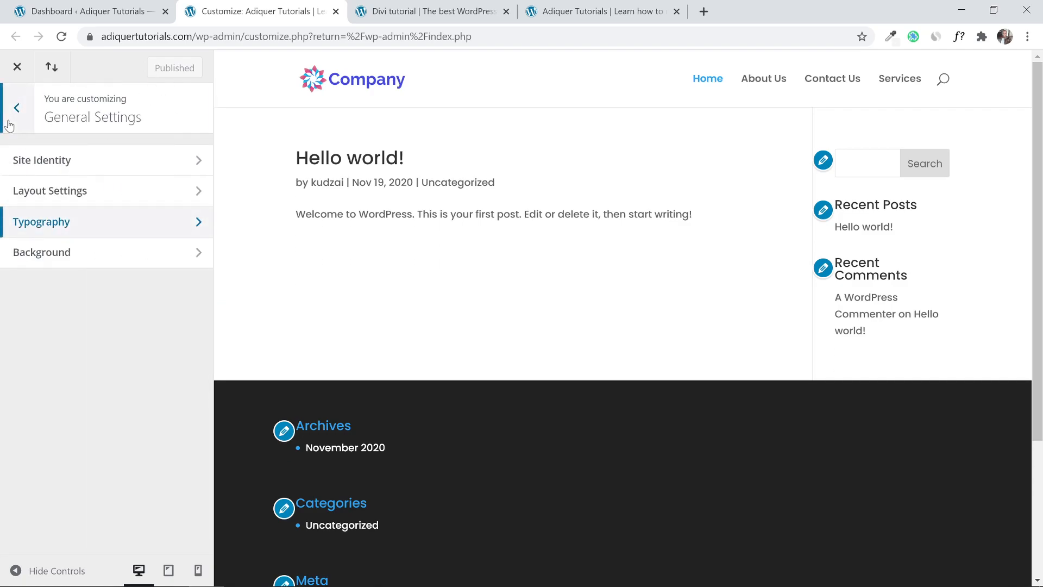
{"action": "left_click", "coordinate": [8, 125]}
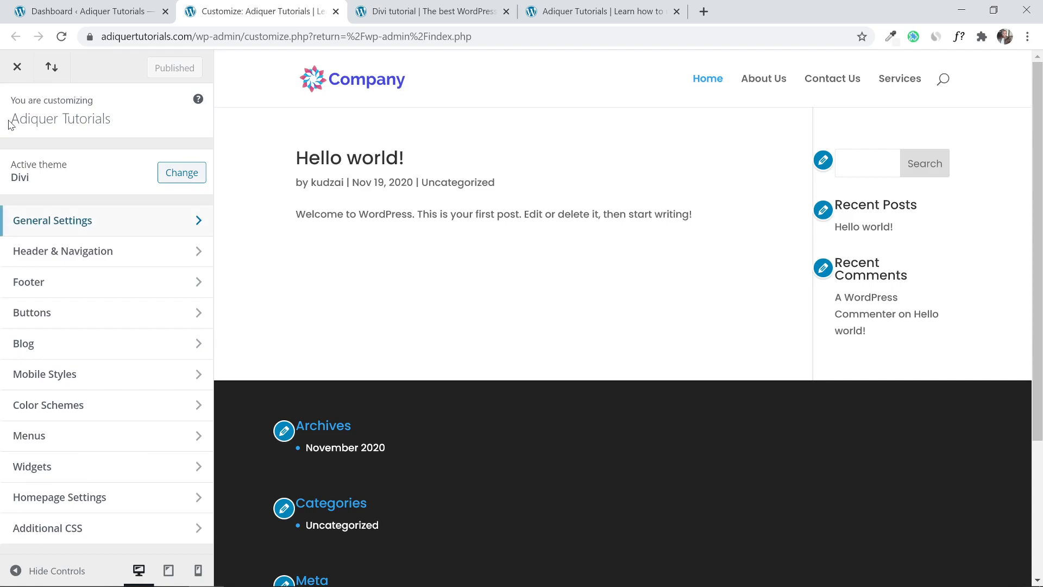
{"action": "left_click", "coordinate": [84, 7]}
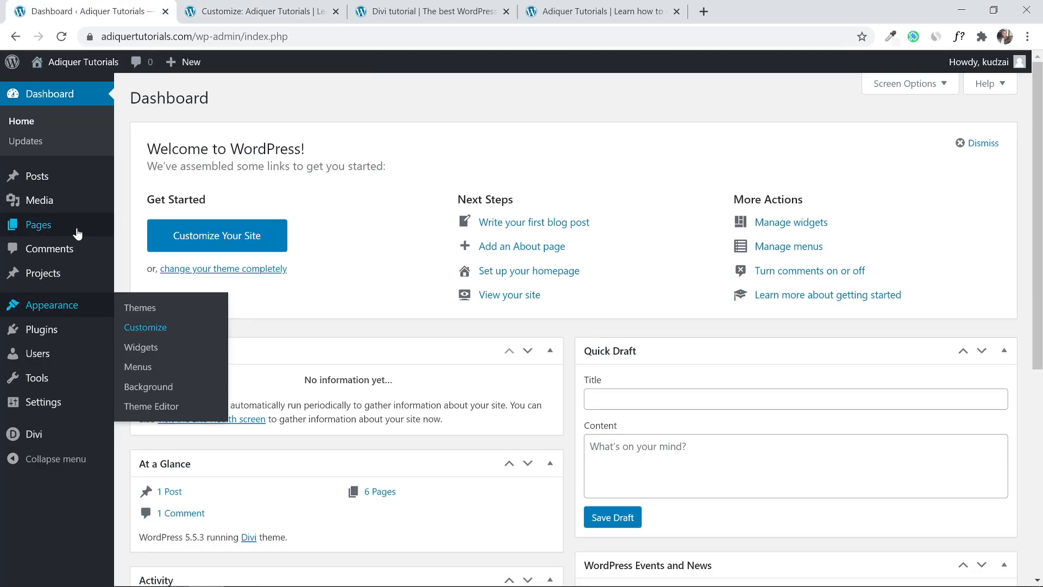
{"action": "mouse_move", "coordinate": [72, 233]}
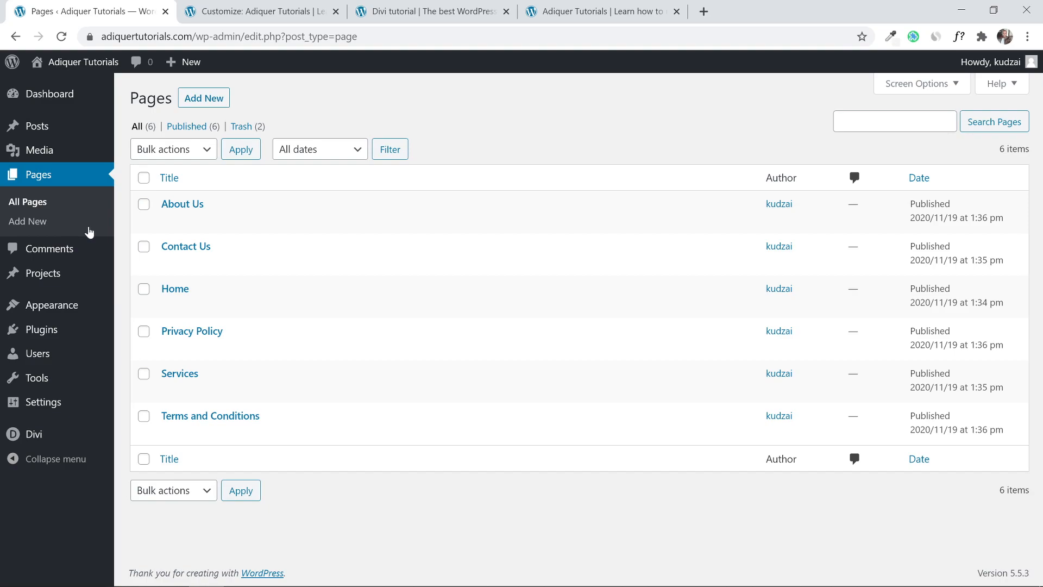
{"action": "mouse_move", "coordinate": [166, 296]}
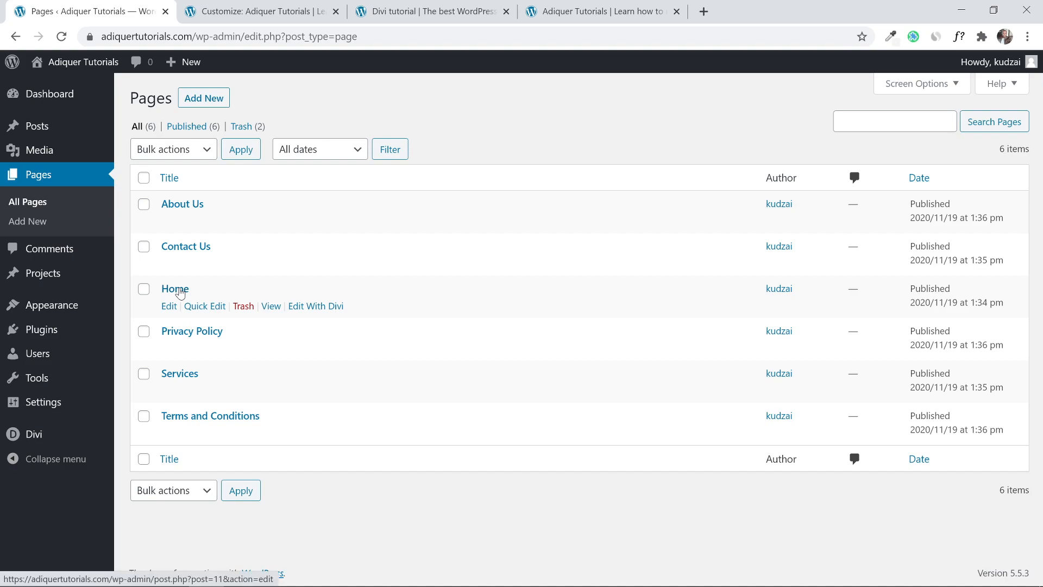
{"action": "right_click", "coordinate": [310, 308]}
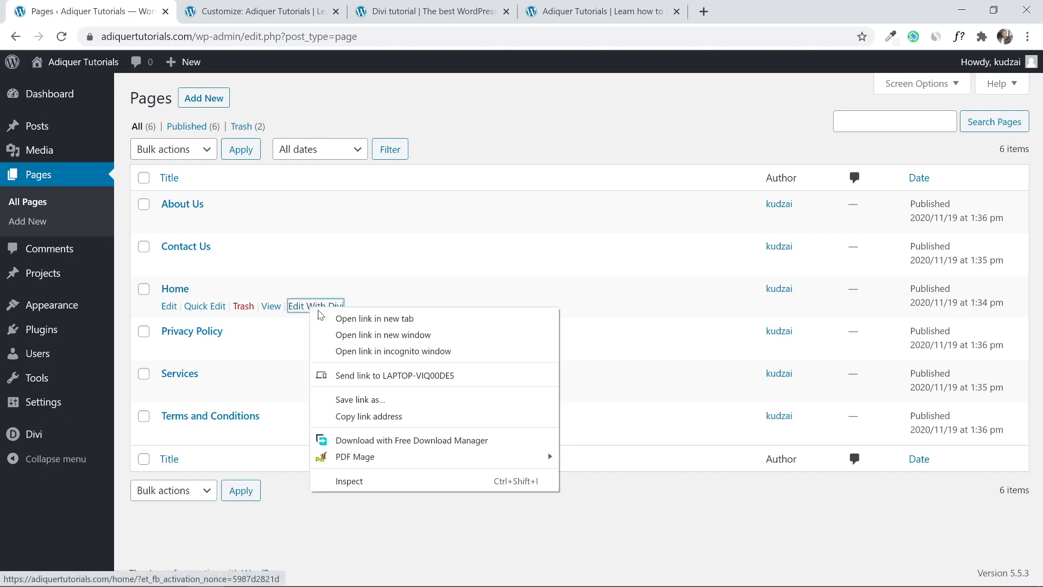
{"action": "left_click", "coordinate": [329, 317]}
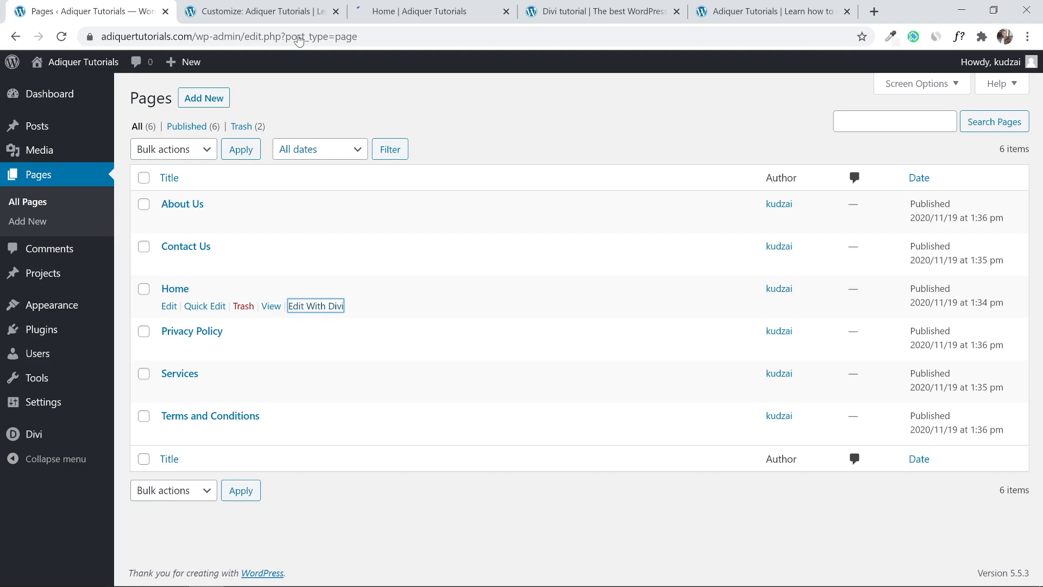
Choose Build From Scratch for the Home page, glancing at the reference Divi site.
{"action": "left_click", "coordinate": [419, 9]}
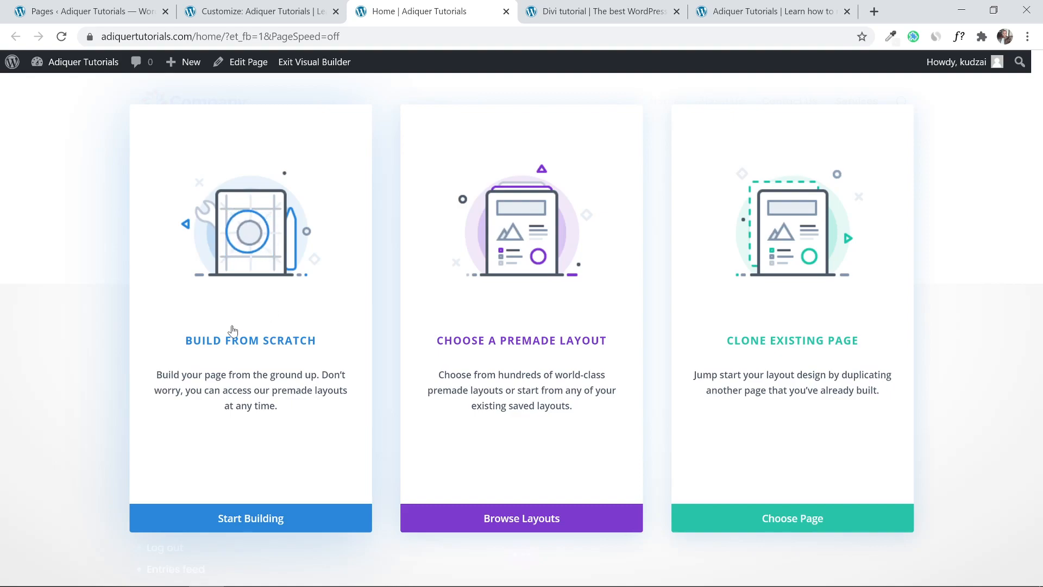
{"action": "left_click", "coordinate": [217, 519]}
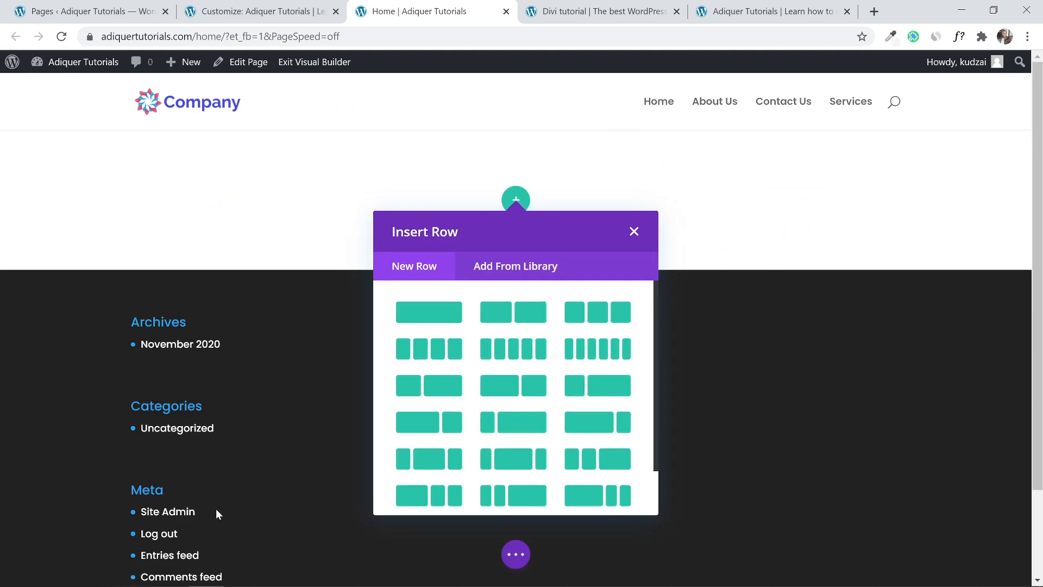
{"action": "left_click", "coordinate": [271, 3]}
{"action": "left_click", "coordinate": [489, 7]}
{"action": "left_click", "coordinate": [582, 4]}
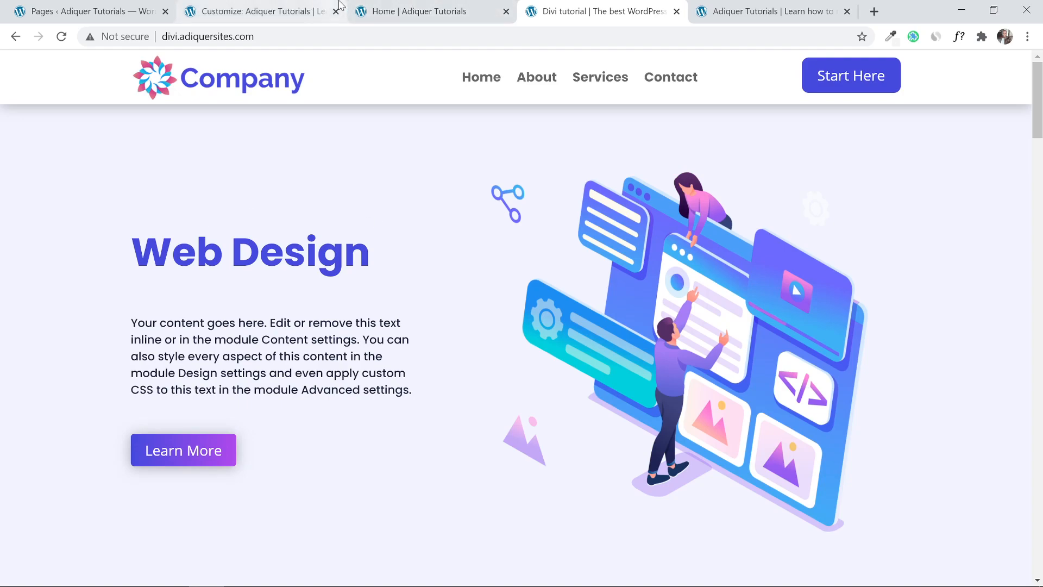
{"action": "left_click", "coordinate": [278, 6]}
{"action": "left_click", "coordinate": [418, 6]}
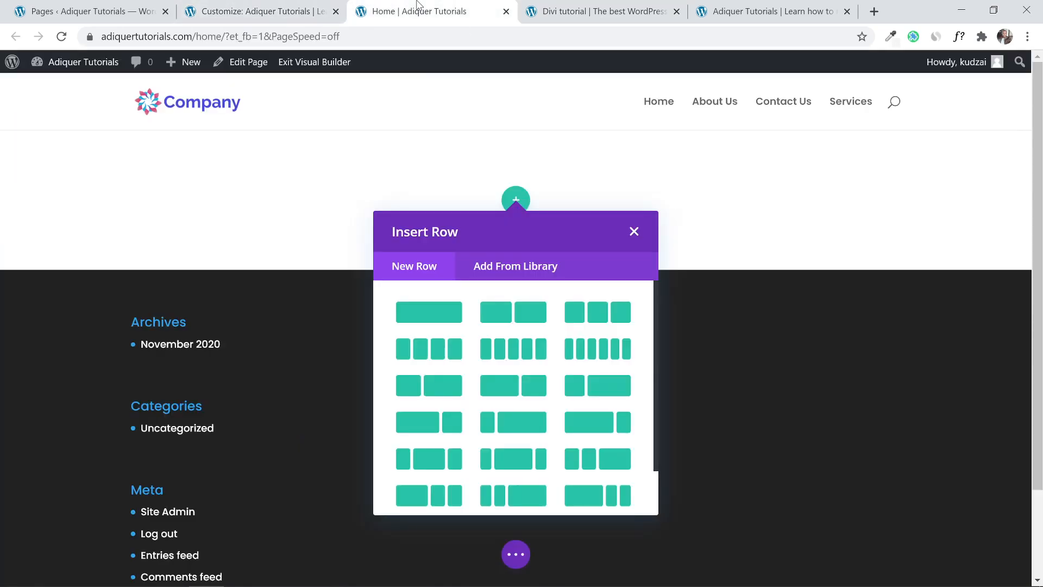
Add a single-column row to the empty section.
{"action": "left_click", "coordinate": [634, 232]}
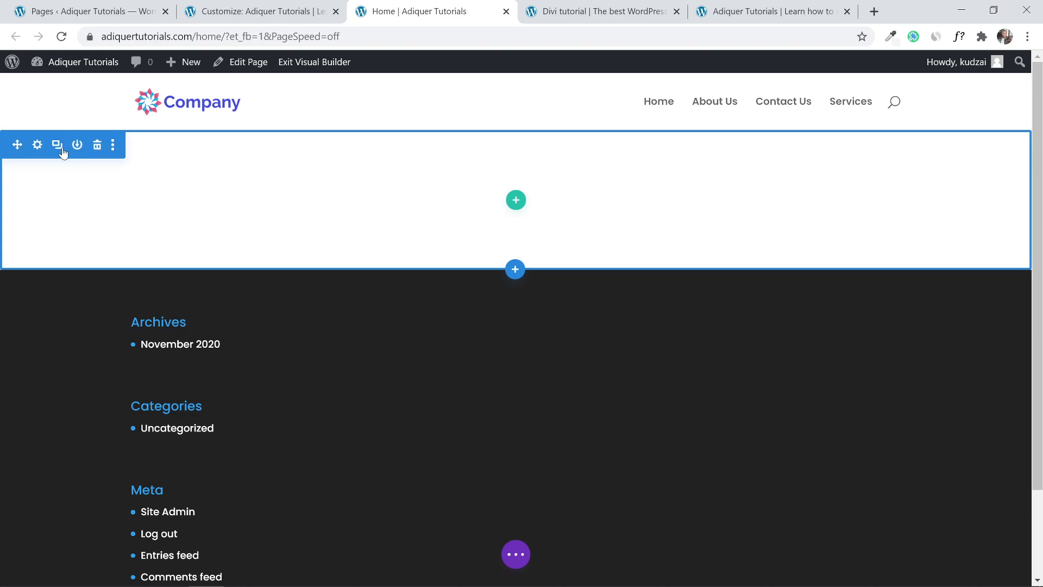
{"action": "left_click", "coordinate": [515, 201]}
{"action": "left_click", "coordinate": [428, 313]}
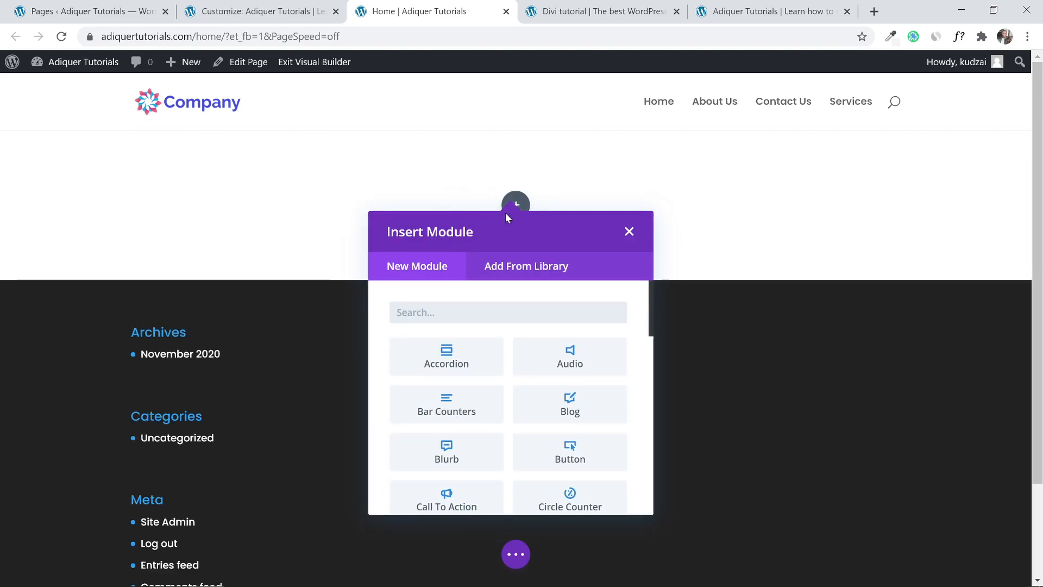
Search the module list for 'image' and add an Image module to the row.
{"action": "left_click", "coordinate": [631, 232]}
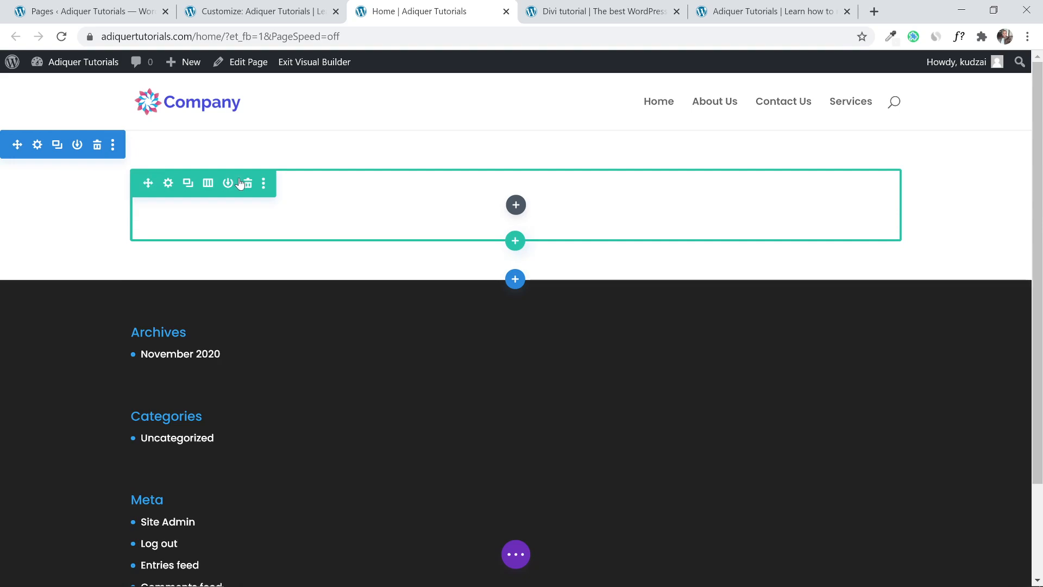
{"action": "left_click", "coordinate": [515, 205]}
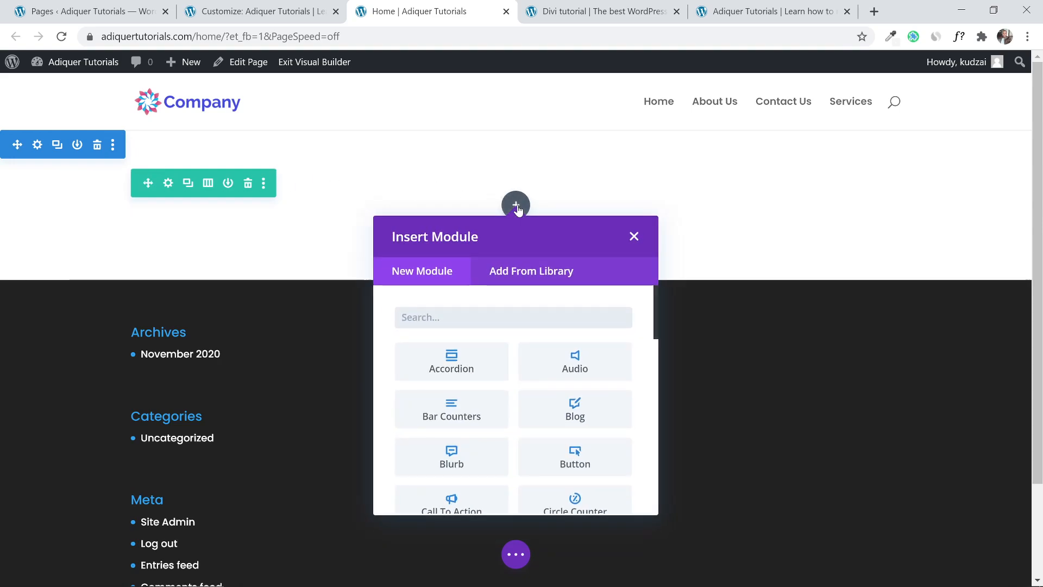
{"action": "left_click", "coordinate": [633, 236]}
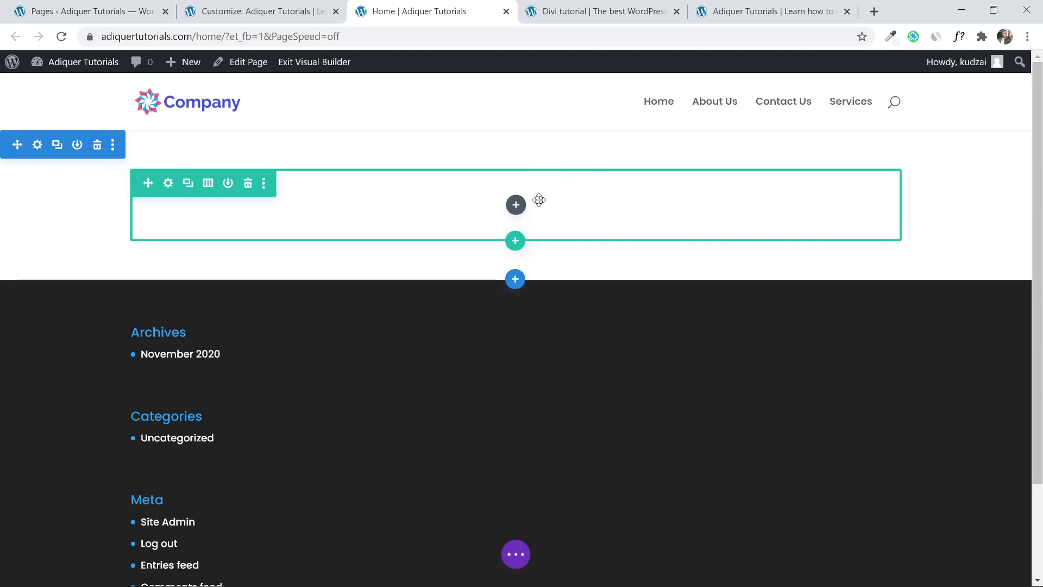
{"action": "left_click", "coordinate": [515, 206]}
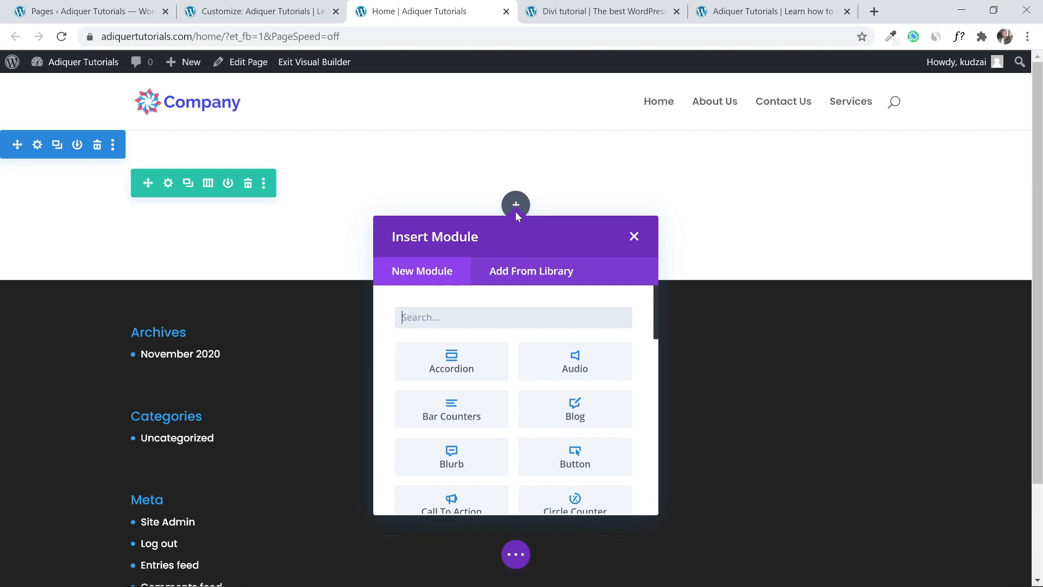
{"action": "type", "text": "image"}
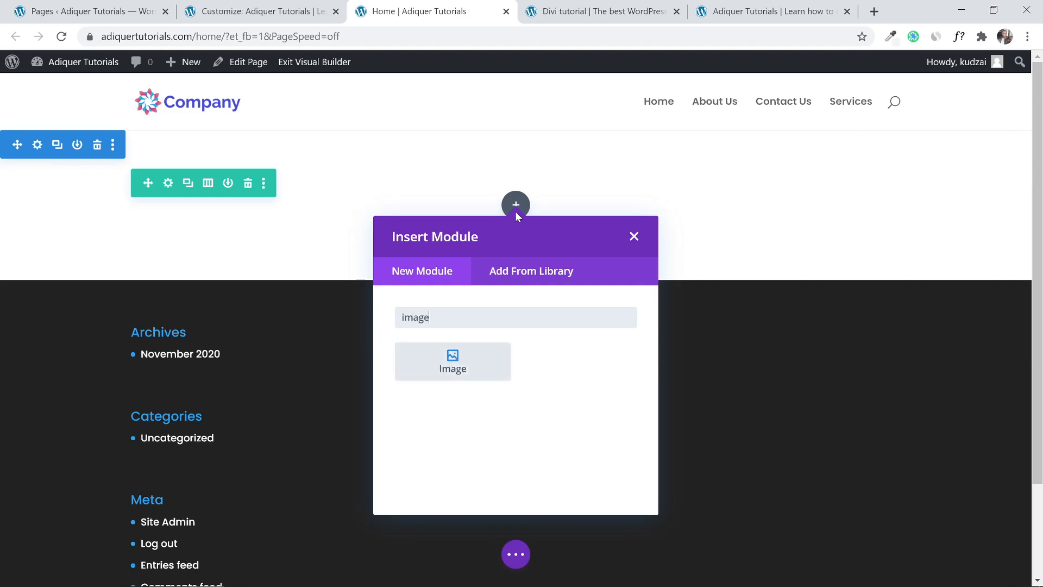
{"action": "left_click", "coordinate": [465, 368]}
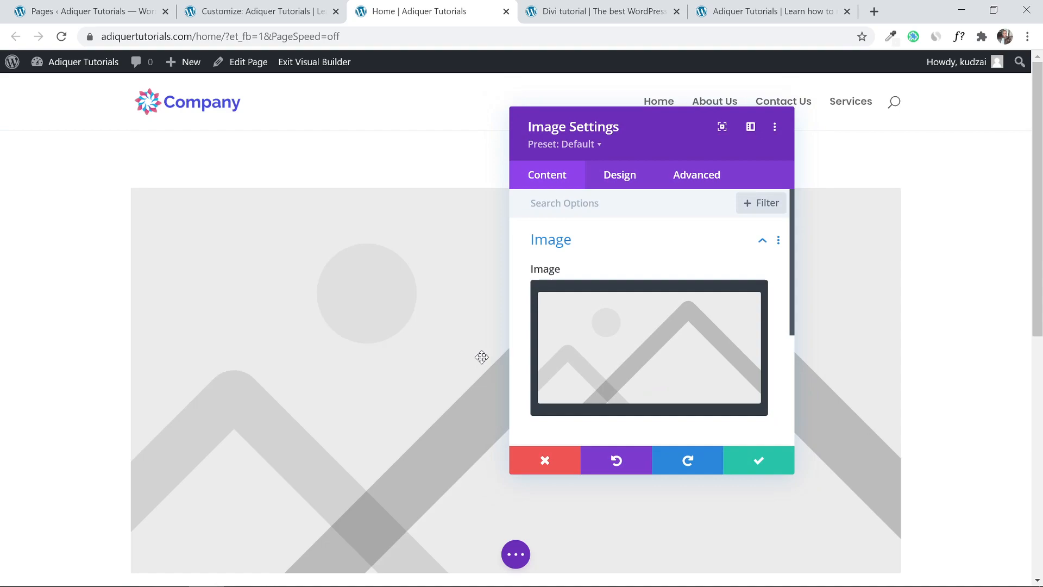
Close the Image module's settings and reopen them.
{"action": "left_click", "coordinate": [766, 459]}
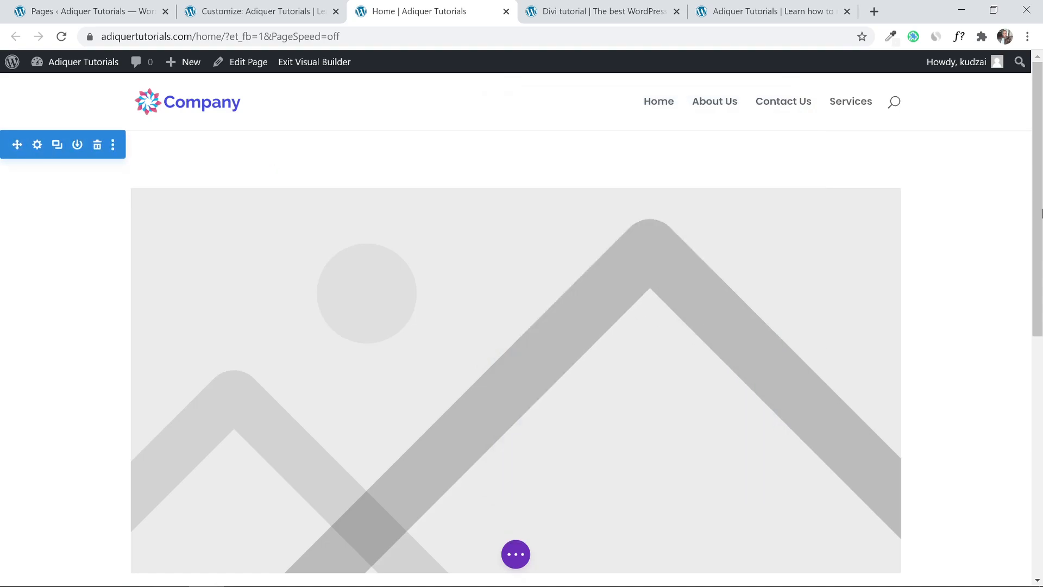
{"action": "scroll", "coordinate": [1040, 235], "scroll_direction": "down", "scroll_amount": 1}
{"action": "scroll", "coordinate": [1040, 231], "scroll_direction": "up", "scroll_amount": 1}
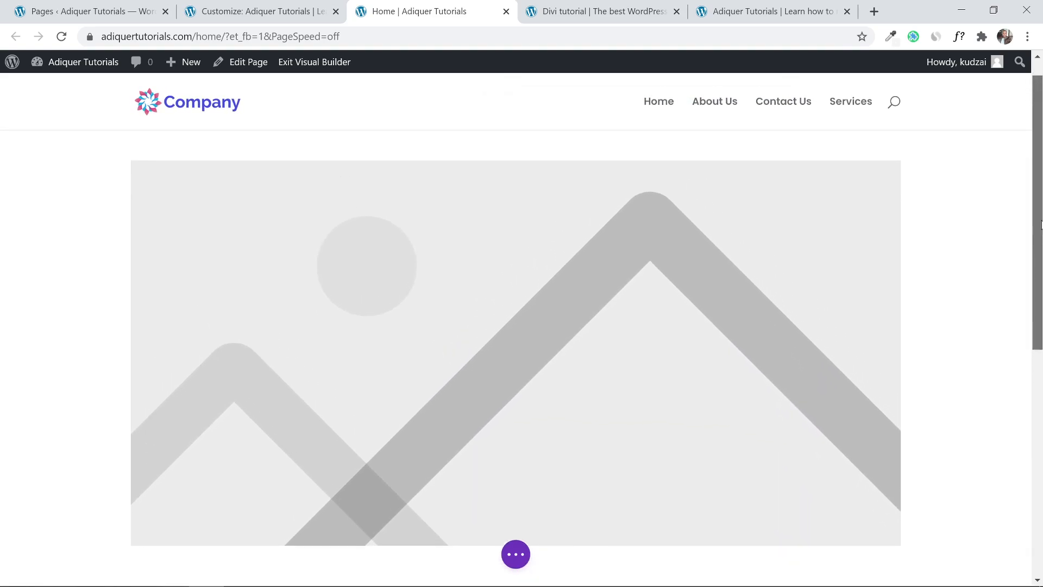
{"action": "mouse_move", "coordinate": [510, 267]}
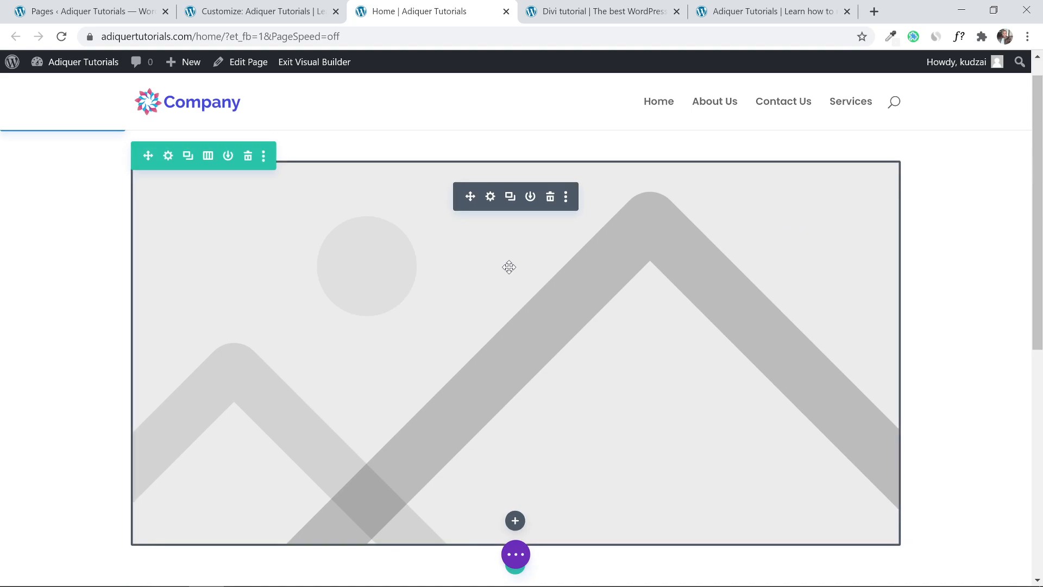
{"action": "scroll", "coordinate": [509, 267], "scroll_direction": "up", "scroll_amount": 1}
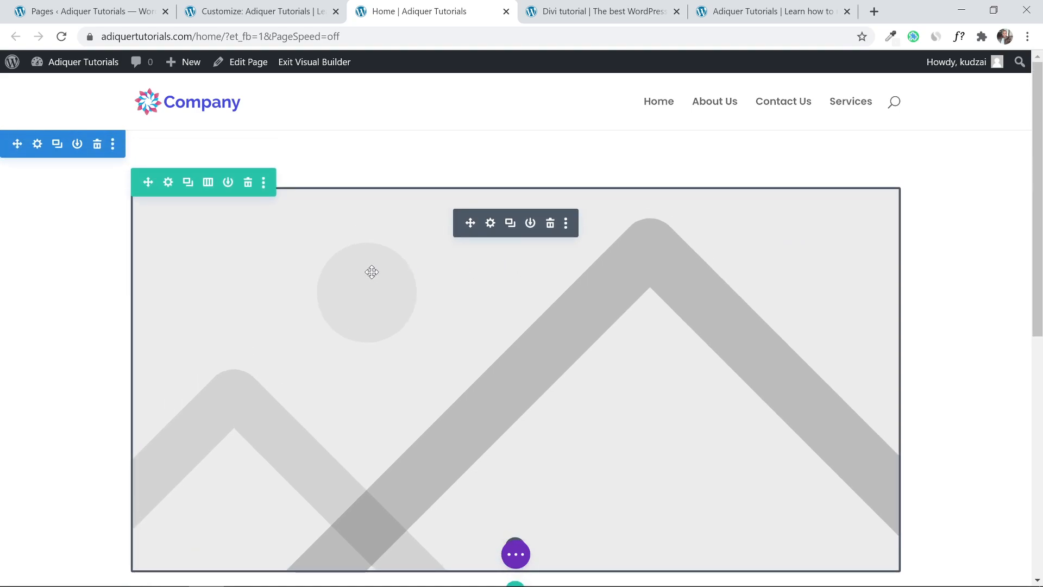
{"action": "left_click", "coordinate": [490, 224]}
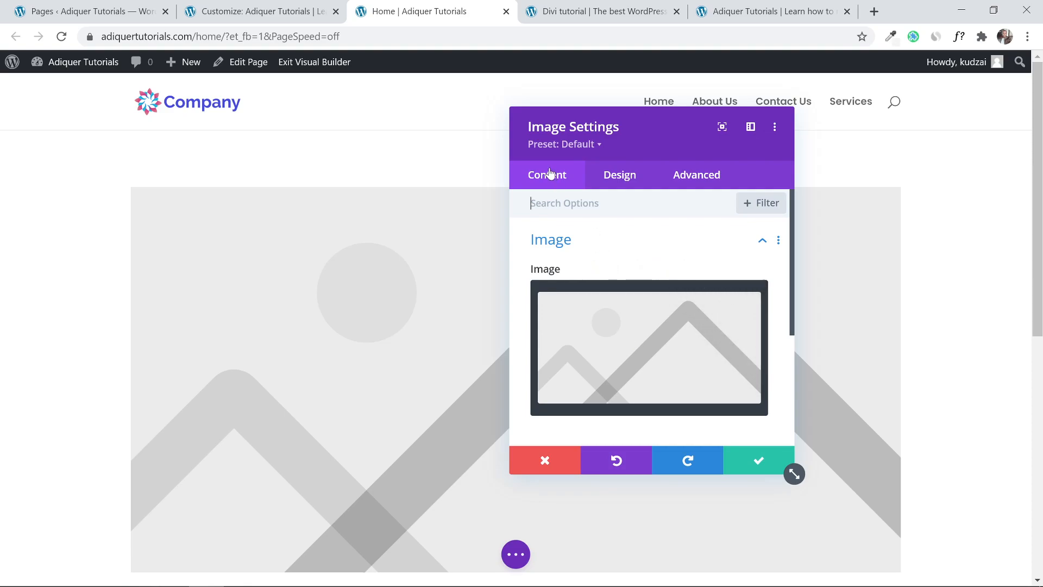
Browse the Design and Advanced tabs, move the panel right, and expand the Content Image option.
{"action": "left_click", "coordinate": [661, 242]}
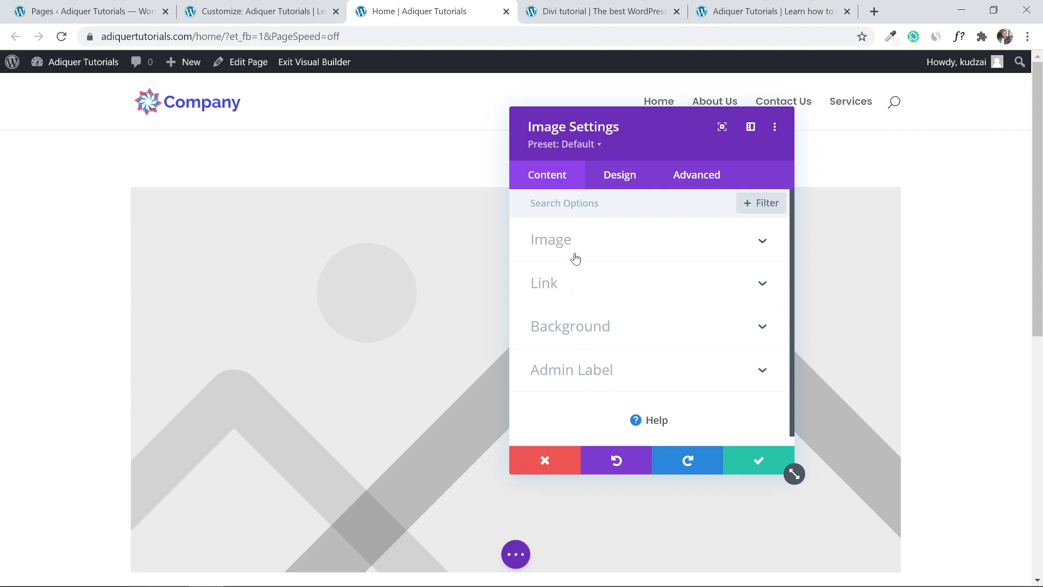
{"action": "left_click", "coordinate": [620, 182]}
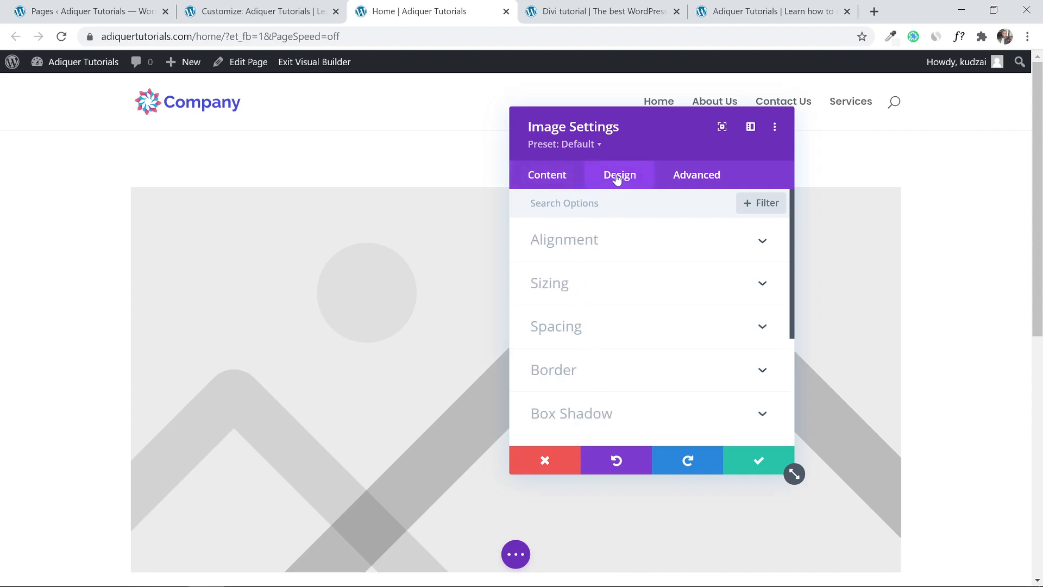
{"action": "left_click", "coordinate": [690, 178]}
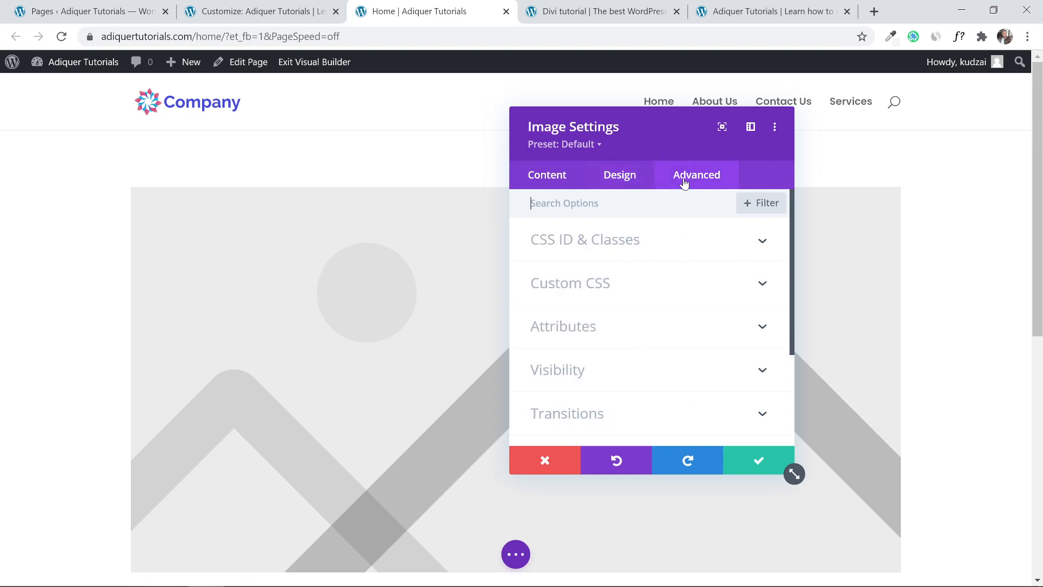
{"action": "left_click", "coordinate": [561, 178]}
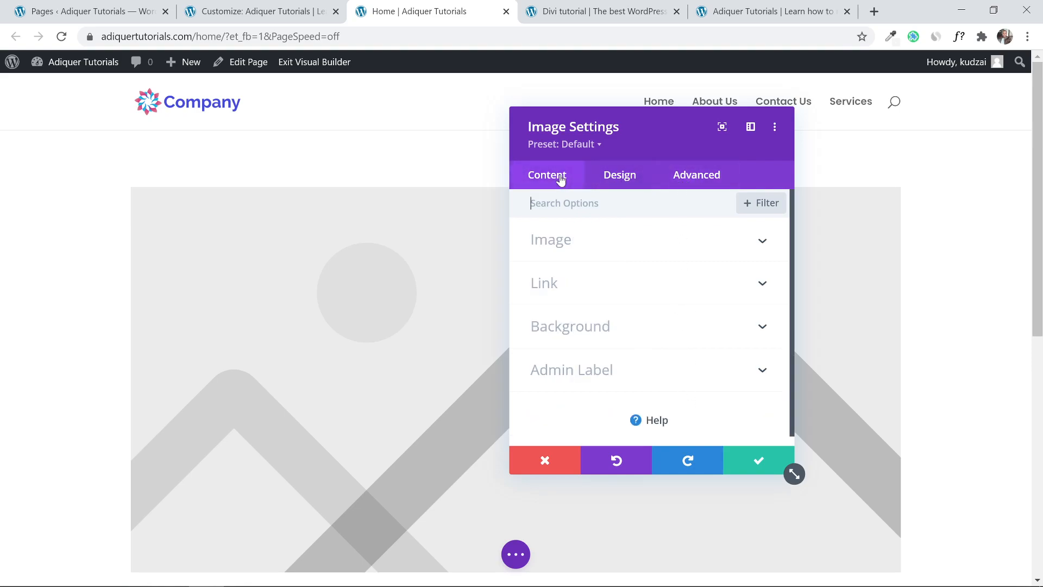
{"action": "left_click", "coordinate": [619, 178]}
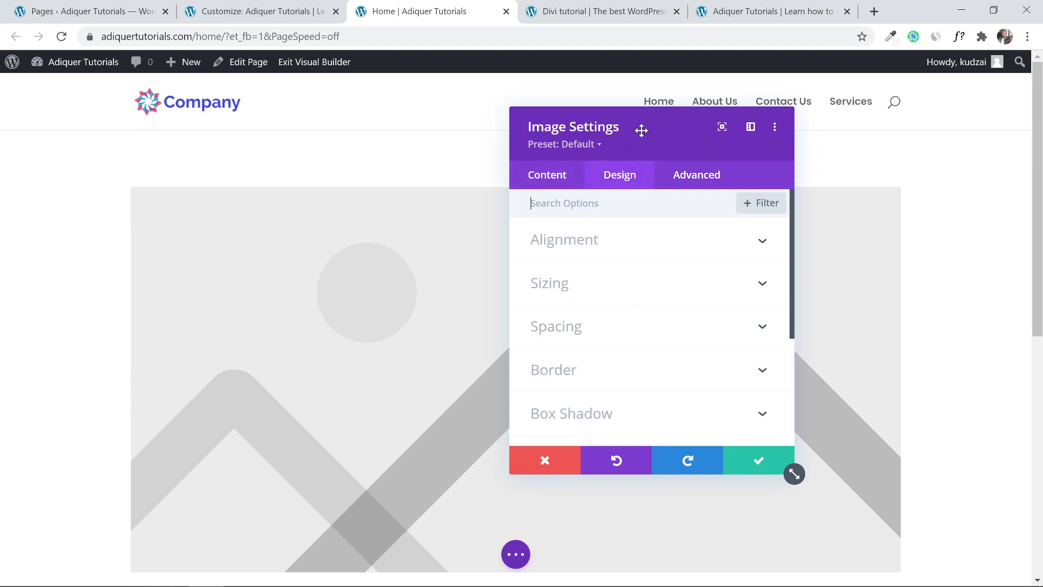
{"action": "left_click_drag", "start_coordinate": [642, 131], "coordinate": [815, 135]}
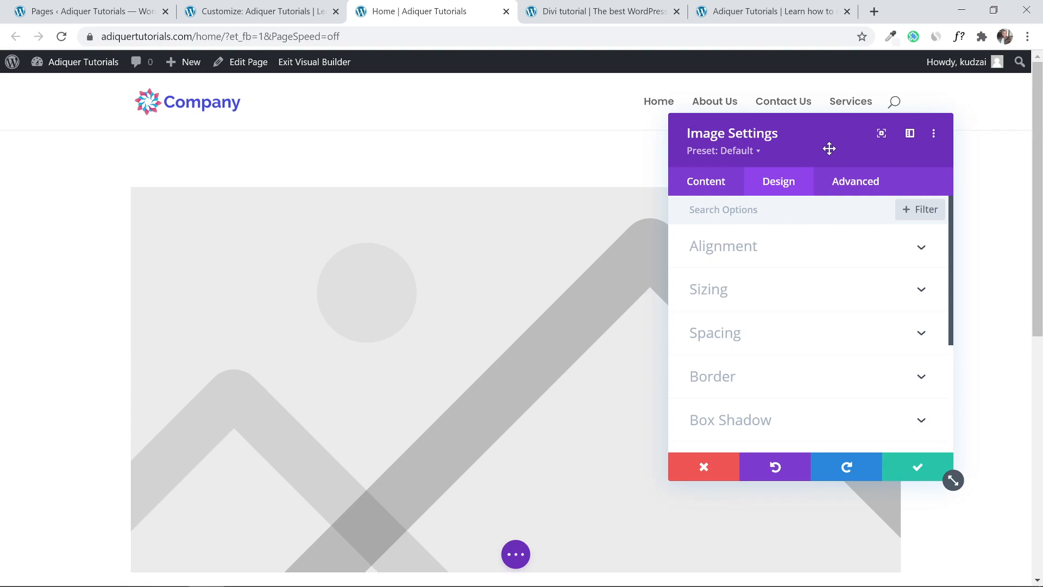
{"action": "left_click", "coordinate": [709, 185]}
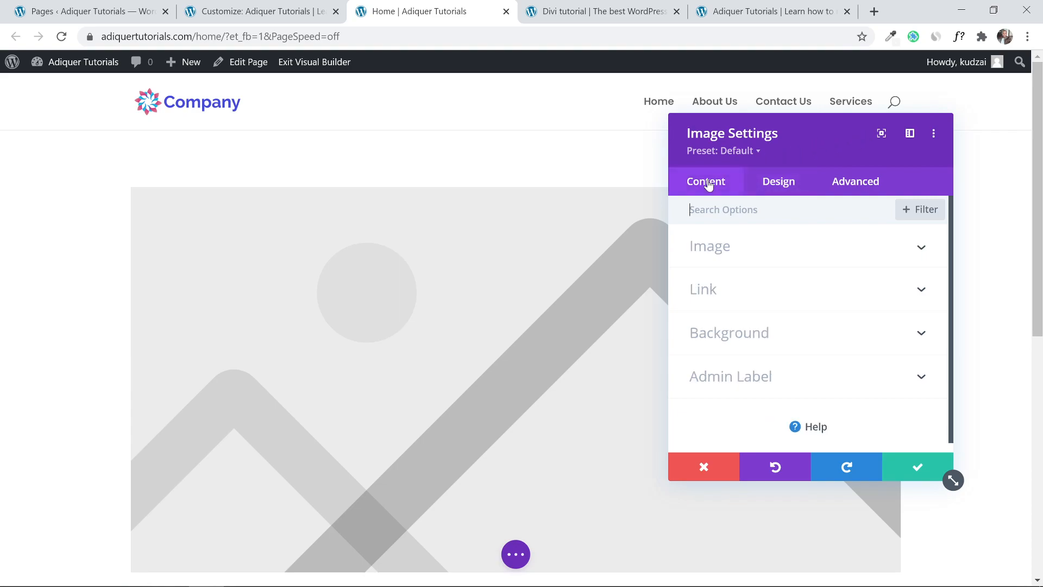
{"action": "left_click", "coordinate": [766, 249]}
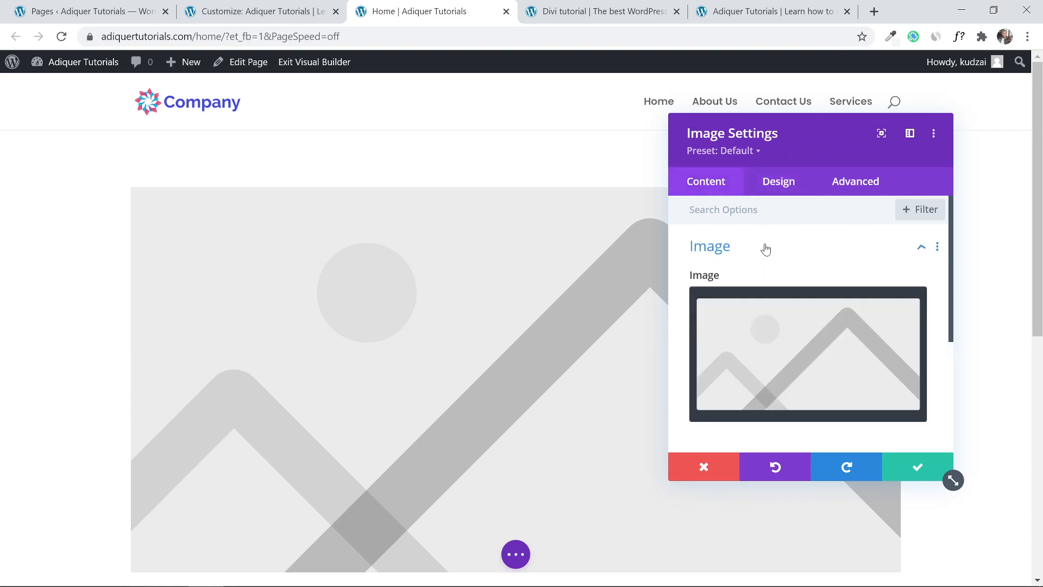
Upload 76 [Converted]2.png from the Team folder into the Image module and save it.
{"action": "left_click", "coordinate": [773, 357]}
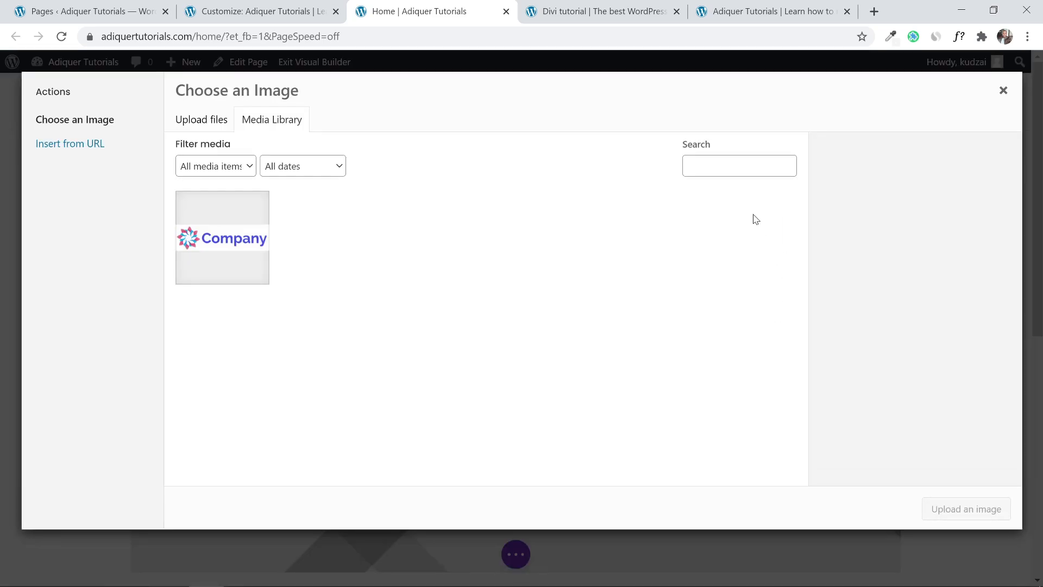
{"action": "left_click", "coordinate": [208, 121]}
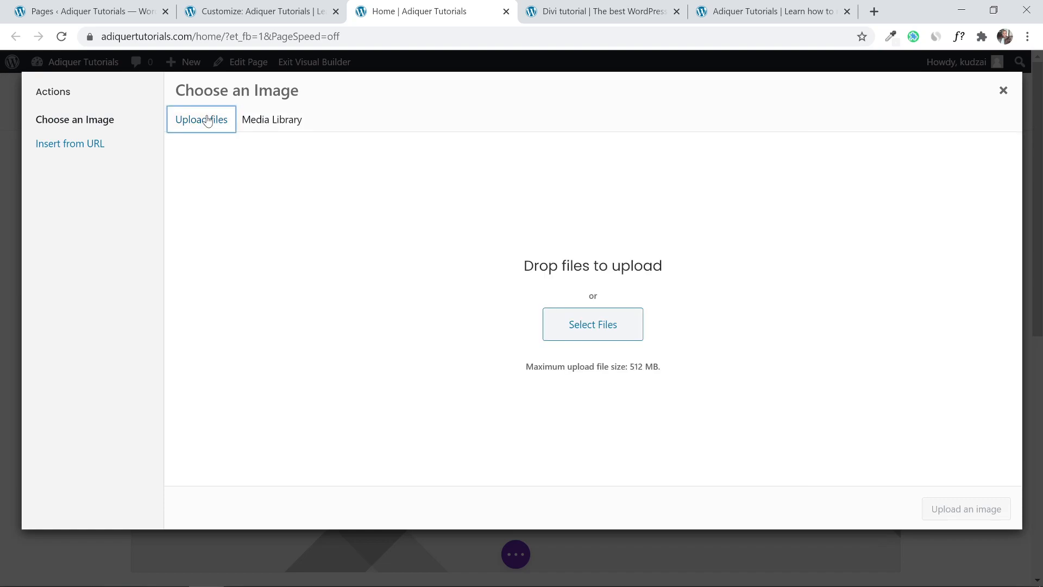
{"action": "left_click", "coordinate": [600, 325]}
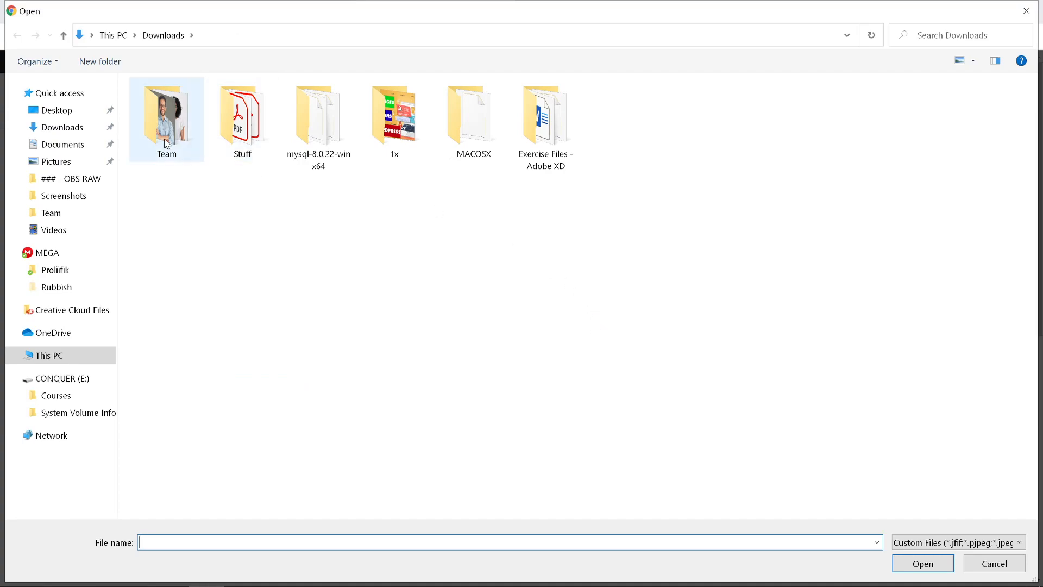
{"action": "double_click", "coordinate": [166, 122]}
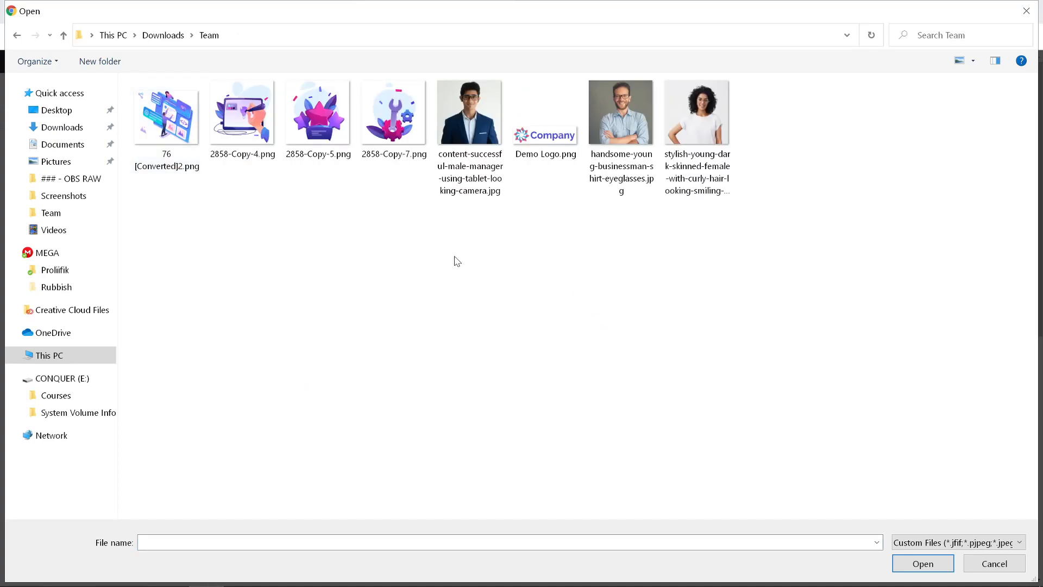
{"action": "left_click", "coordinate": [181, 136]}
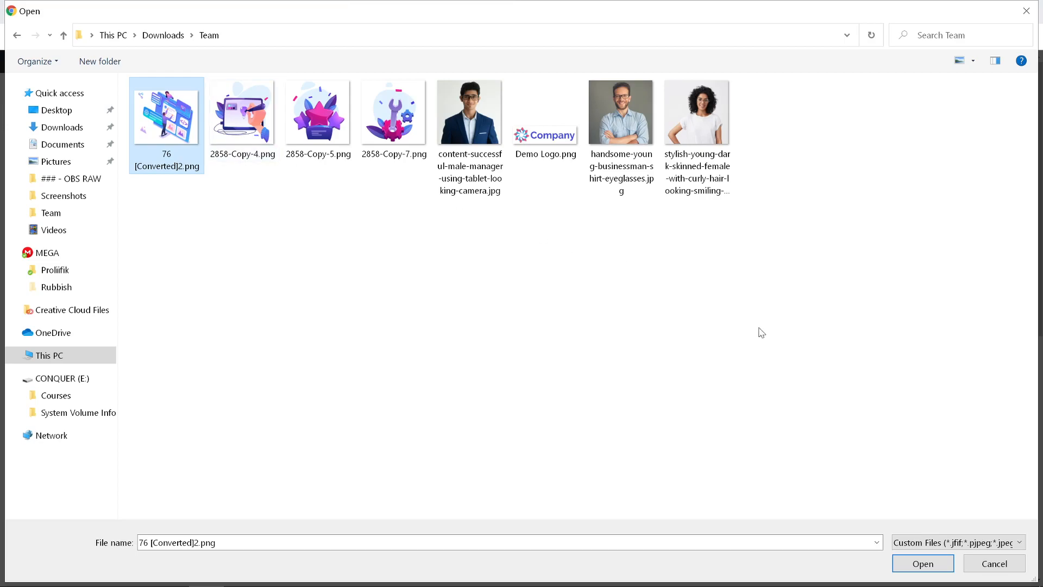
{"action": "left_click", "coordinate": [909, 566]}
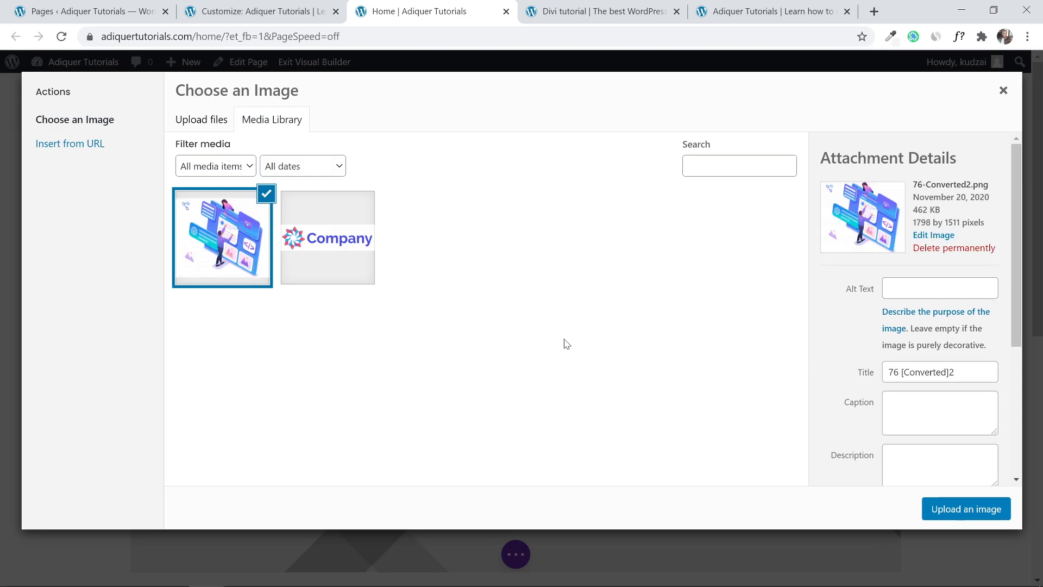
{"action": "left_click", "coordinate": [953, 508]}
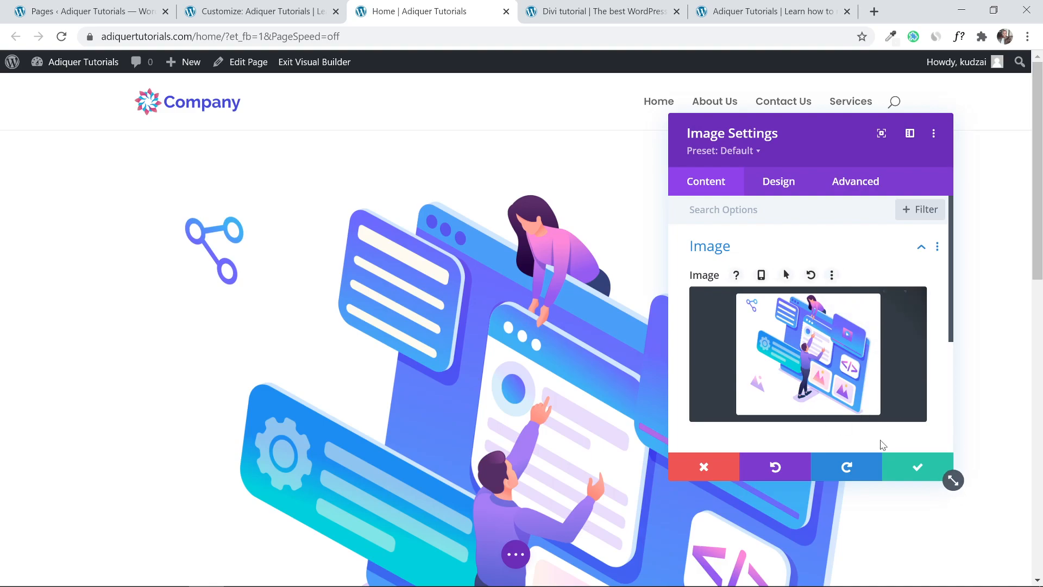
{"action": "left_click", "coordinate": [922, 470]}
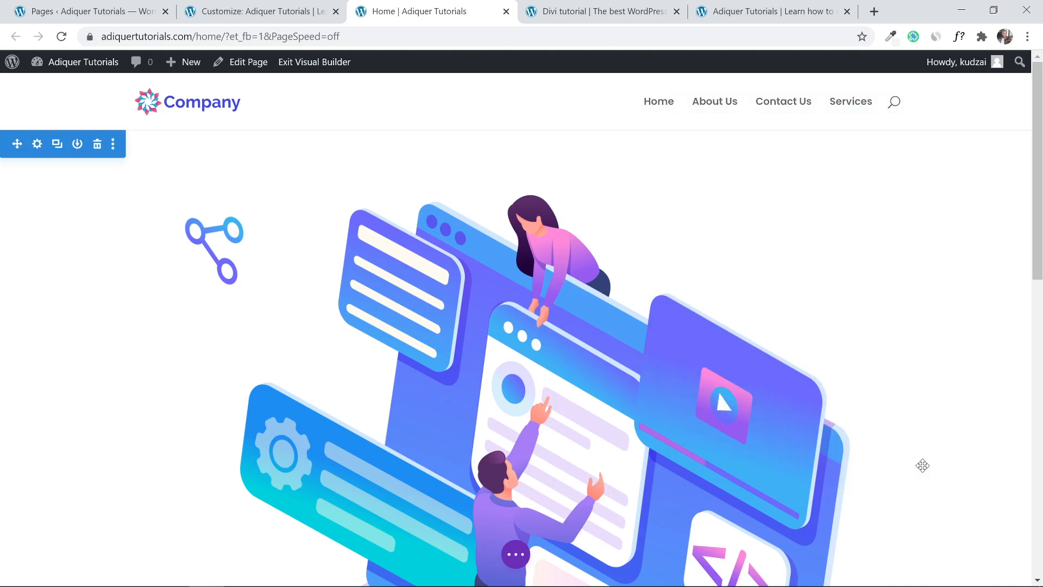
{"action": "mouse_move", "coordinate": [1040, 170]}
{"action": "left_mouse_down"}
{"action": "mouse_move", "coordinate": [1040, 353]}
{"action": "mouse_move", "coordinate": [1037, 177]}
{"action": "left_mouse_up"}
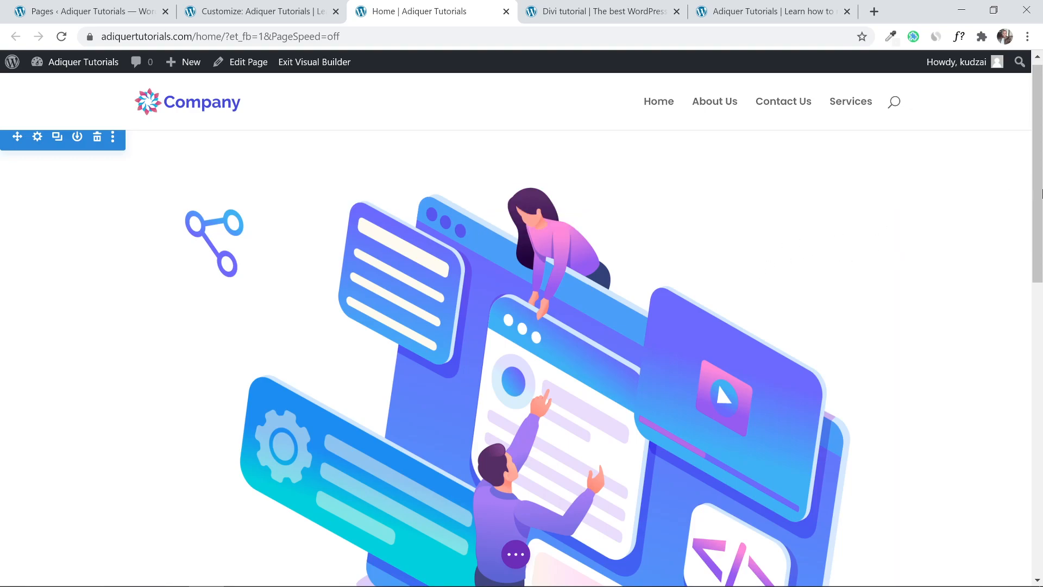
{"action": "mouse_move", "coordinate": [1038, 191]}
{"action": "left_mouse_down"}
{"action": "mouse_move", "coordinate": [1041, 279]}
{"action": "mouse_move", "coordinate": [1042, 194]}
{"action": "left_mouse_up"}
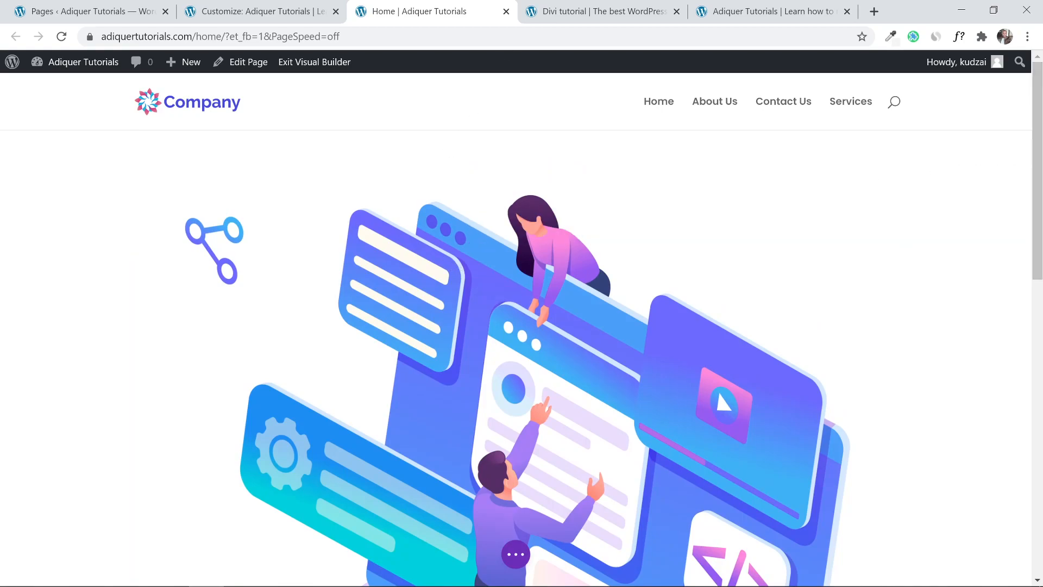
{"action": "left_click", "coordinate": [564, 7]}
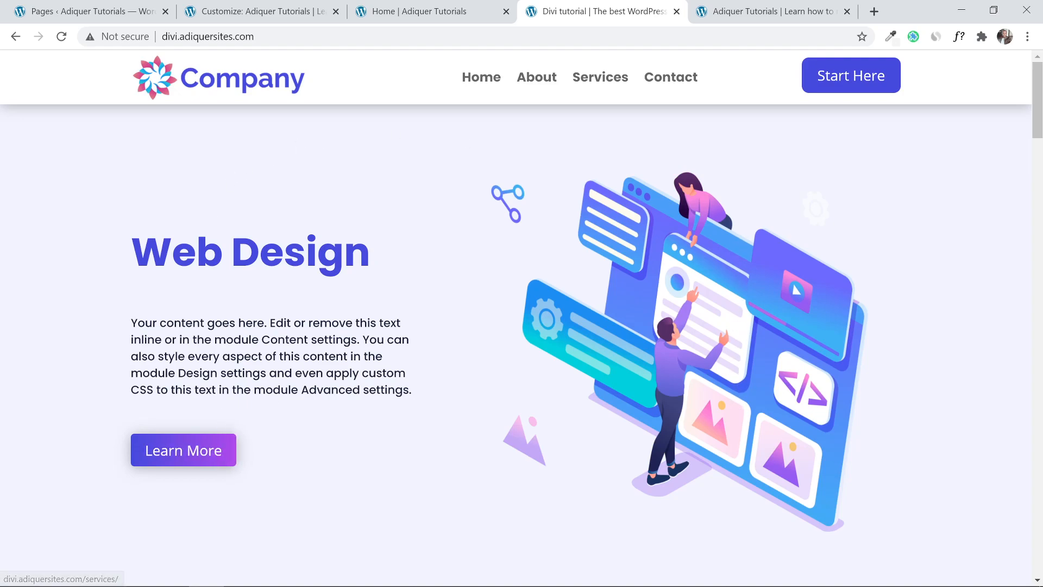
{"action": "left_click", "coordinate": [494, 7]}
{"action": "left_click", "coordinate": [291, 5]}
{"action": "left_click", "coordinate": [408, 8]}
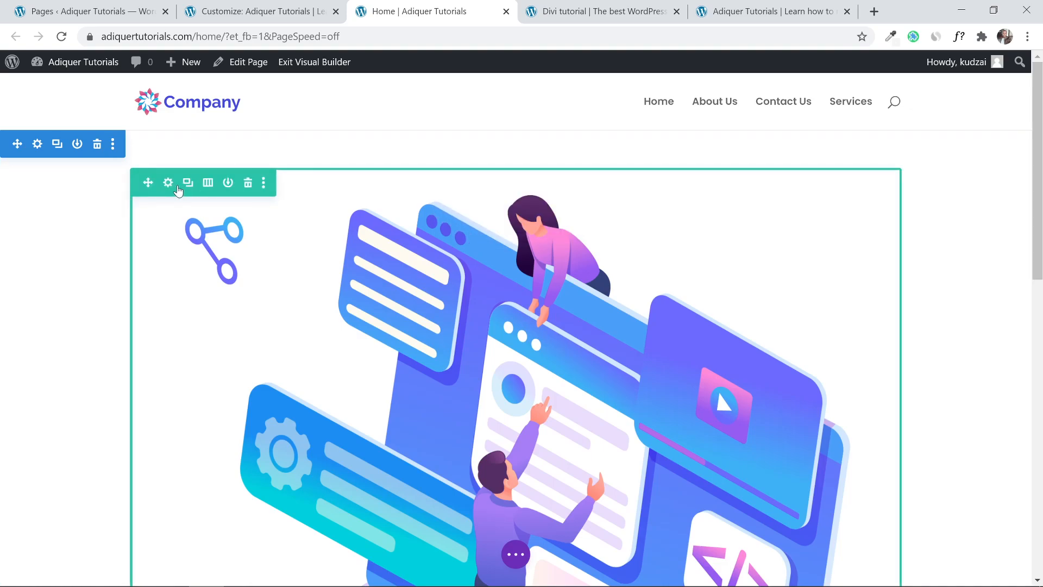
Move the illustration into the right column and switch the row to two equal 1/2 columns.
{"action": "left_click", "coordinate": [208, 183]}
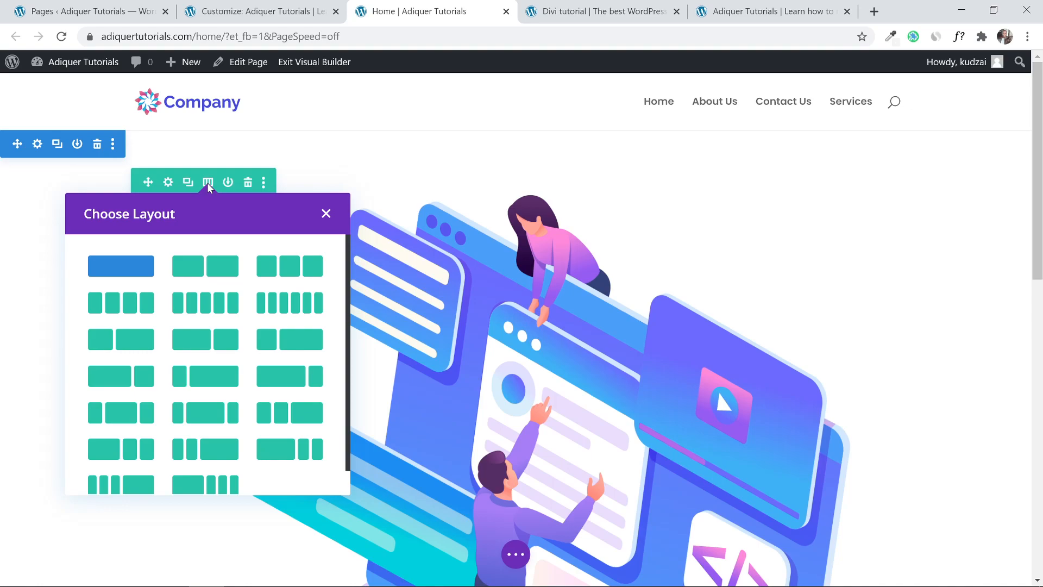
{"action": "left_click", "coordinate": [279, 379]}
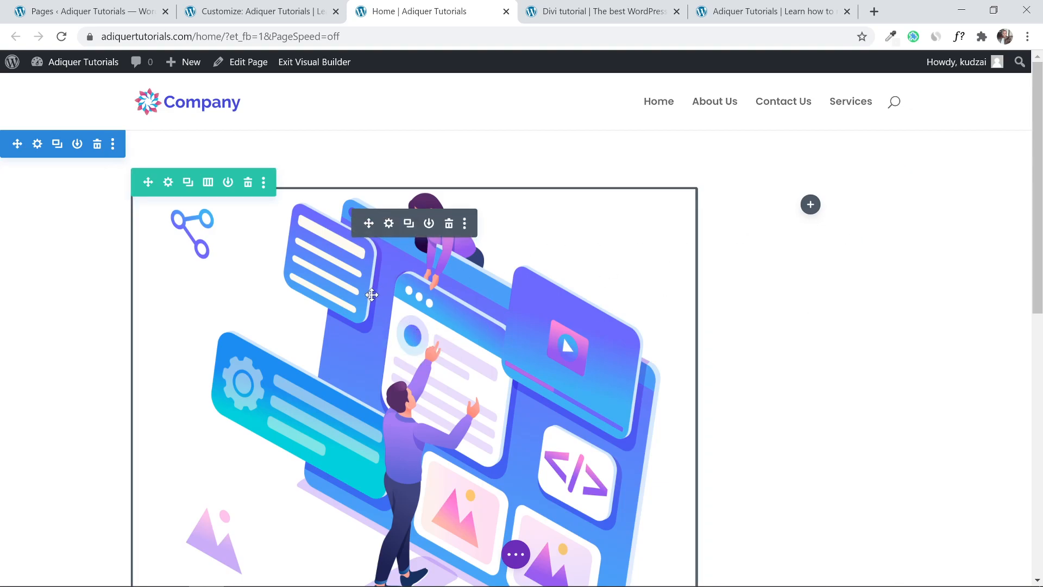
{"action": "left_click_drag", "start_coordinate": [371, 294], "coordinate": [838, 214]}
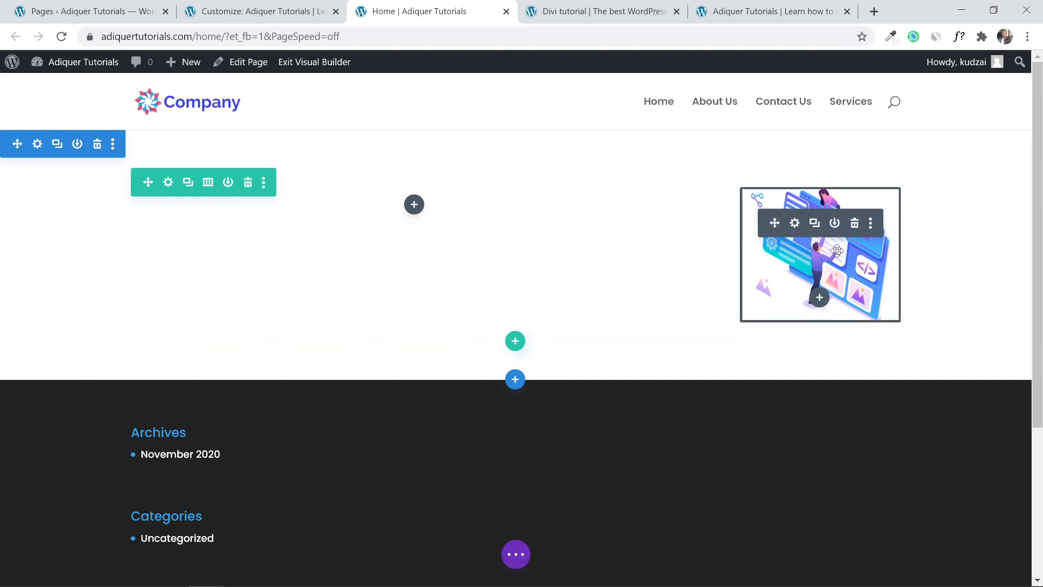
{"action": "left_click", "coordinate": [208, 183]}
{"action": "left_click", "coordinate": [208, 274]}
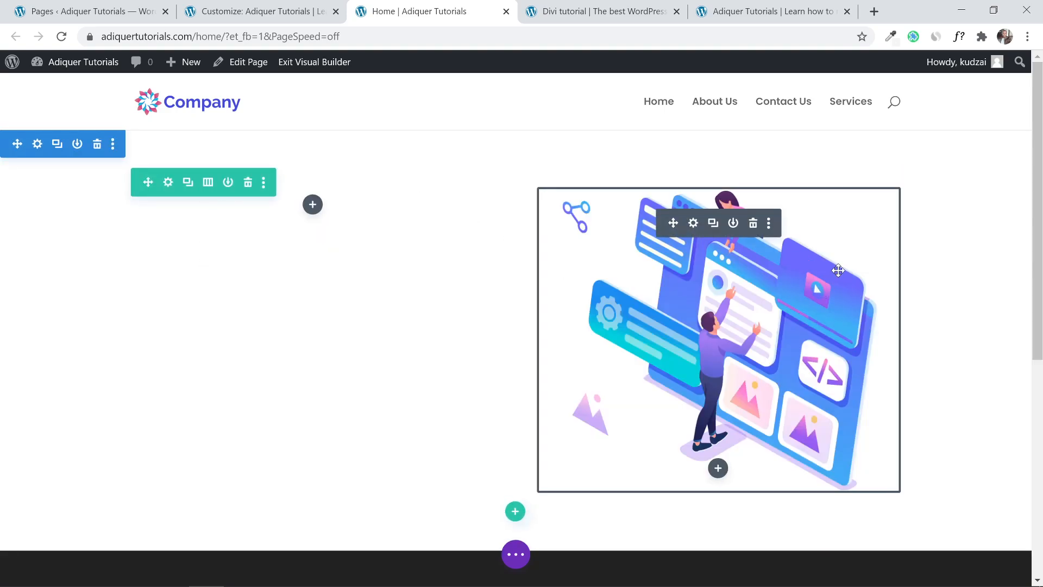
{"action": "mouse_move", "coordinate": [1037, 176]}
{"action": "left_mouse_down"}
{"action": "mouse_move", "coordinate": [1038, 207]}
{"action": "mouse_move", "coordinate": [1038, 185]}
{"action": "left_mouse_up"}
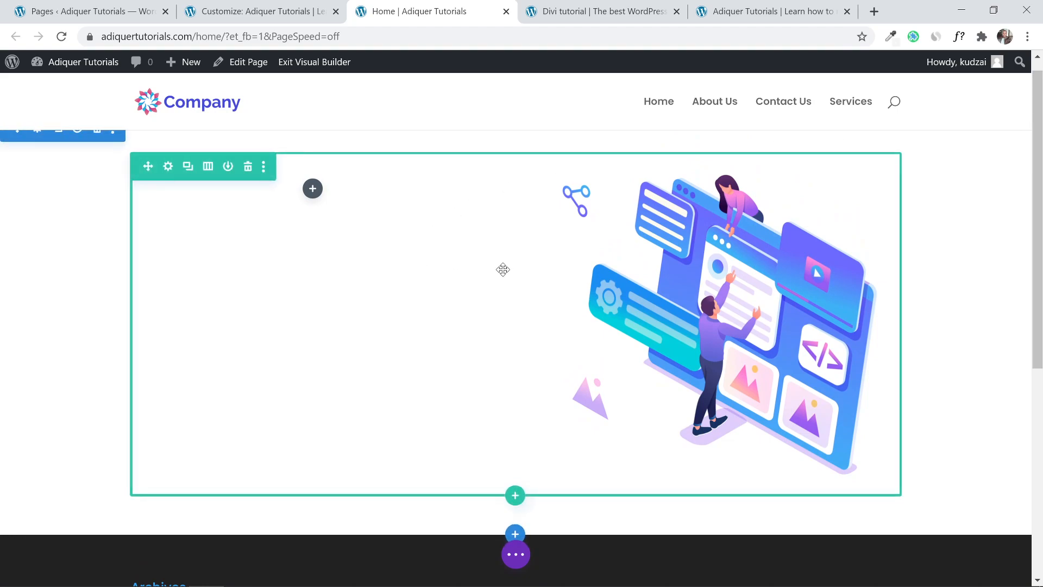
{"action": "scroll", "coordinate": [502, 269], "scroll_direction": "up", "scroll_amount": 1}
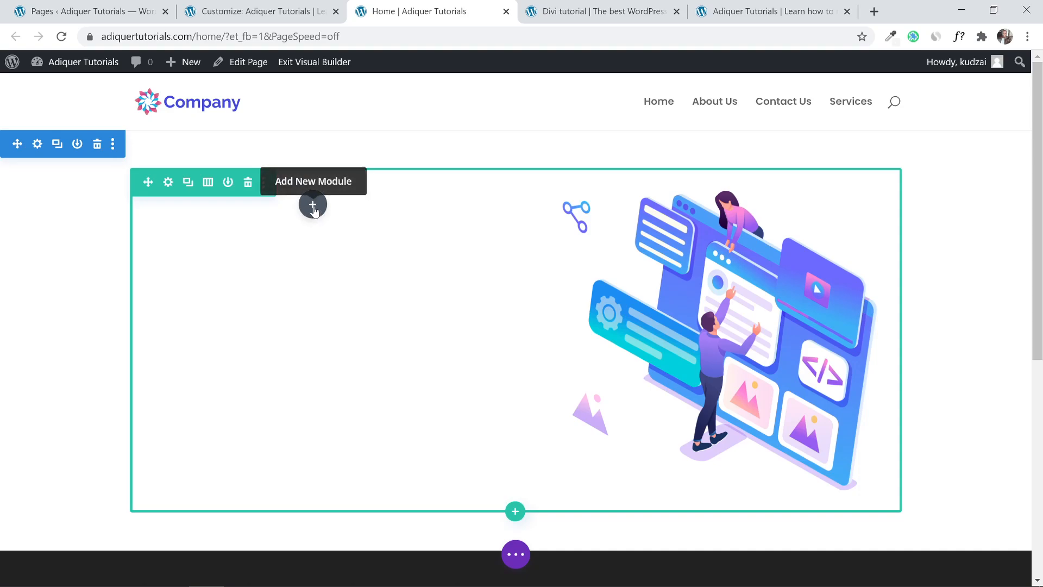
Add a Text module with its default placeholder text to the empty left column.
{"action": "left_click", "coordinate": [313, 206]}
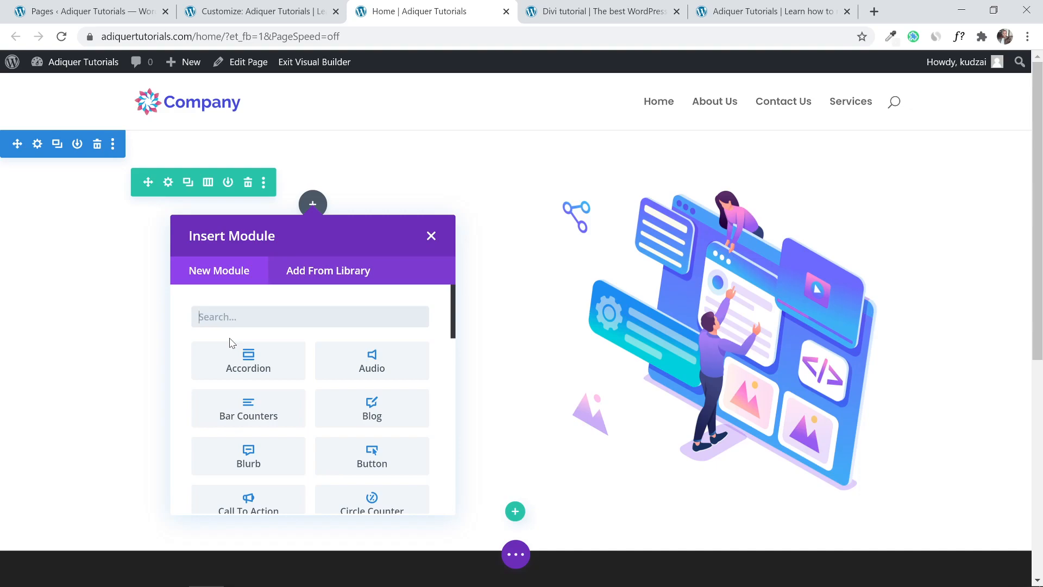
{"action": "type", "text": "text"}
{"action": "left_click", "coordinate": [255, 367]}
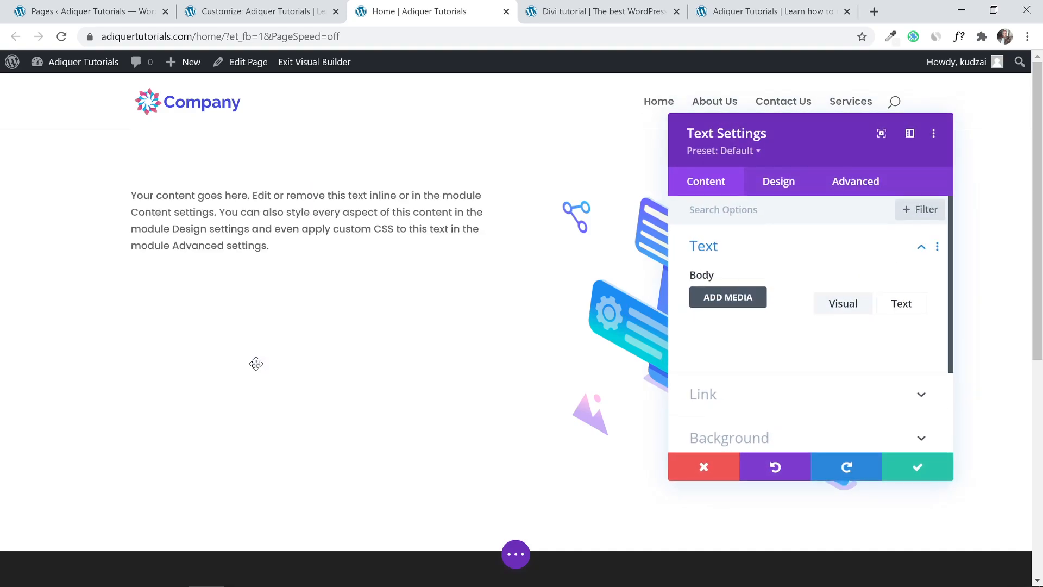
{"action": "left_click", "coordinate": [912, 471]}
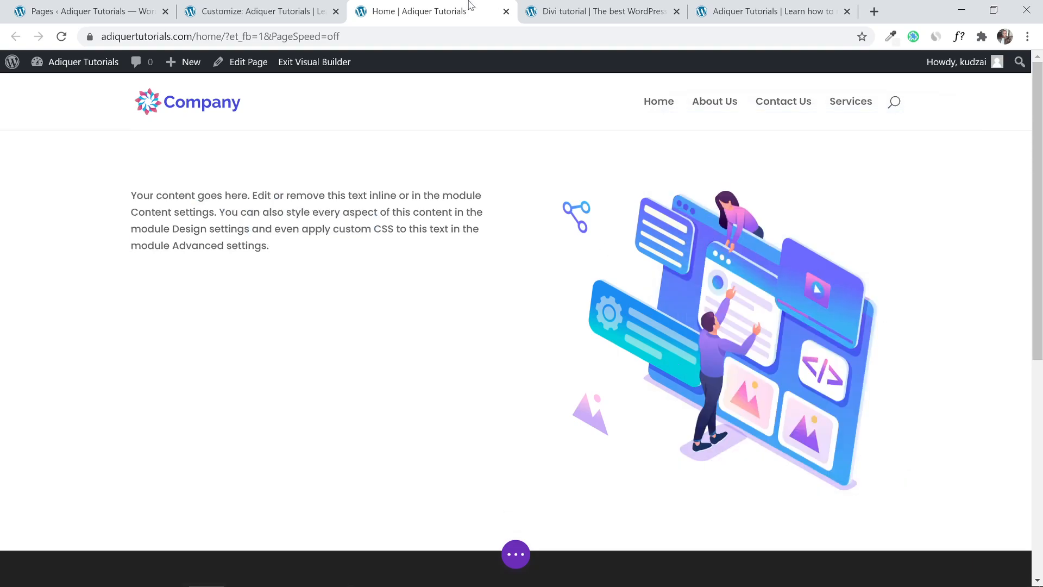
Check the reference Divi tutorial site, then return to the Home builder tab.
{"action": "left_click", "coordinate": [557, 4]}
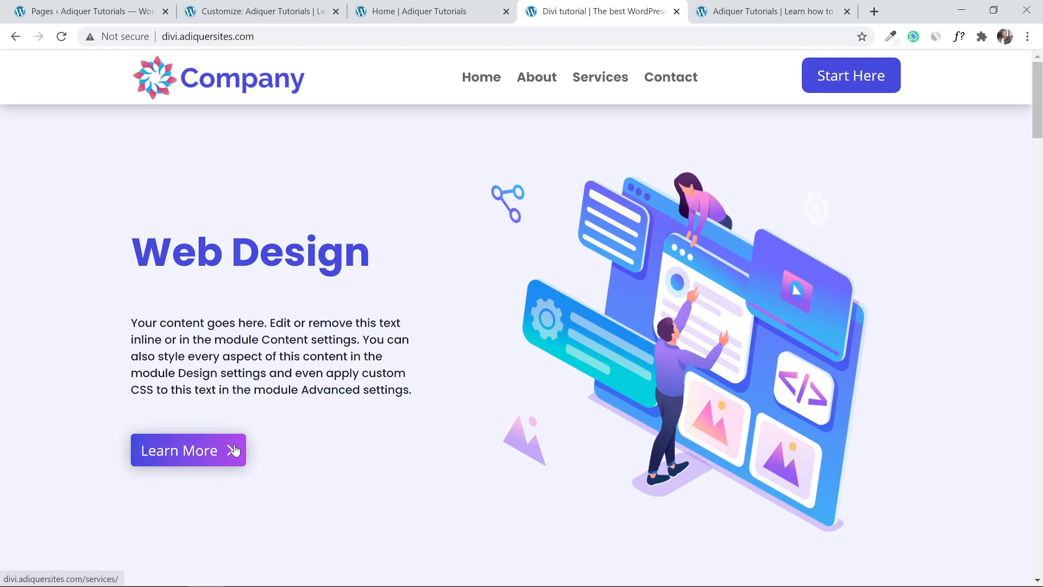
{"action": "left_click", "coordinate": [424, 7]}
{"action": "mouse_move", "coordinate": [290, 239]}
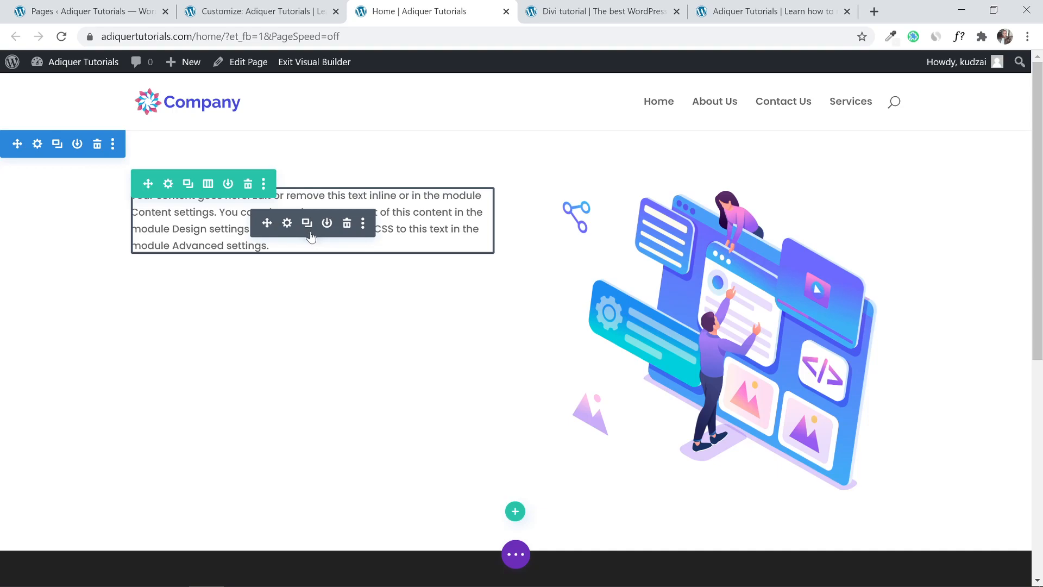
Duplicate the placeholder Text module and insert a saved Button module beneath both paragraphs.
{"action": "left_click", "coordinate": [308, 231]}
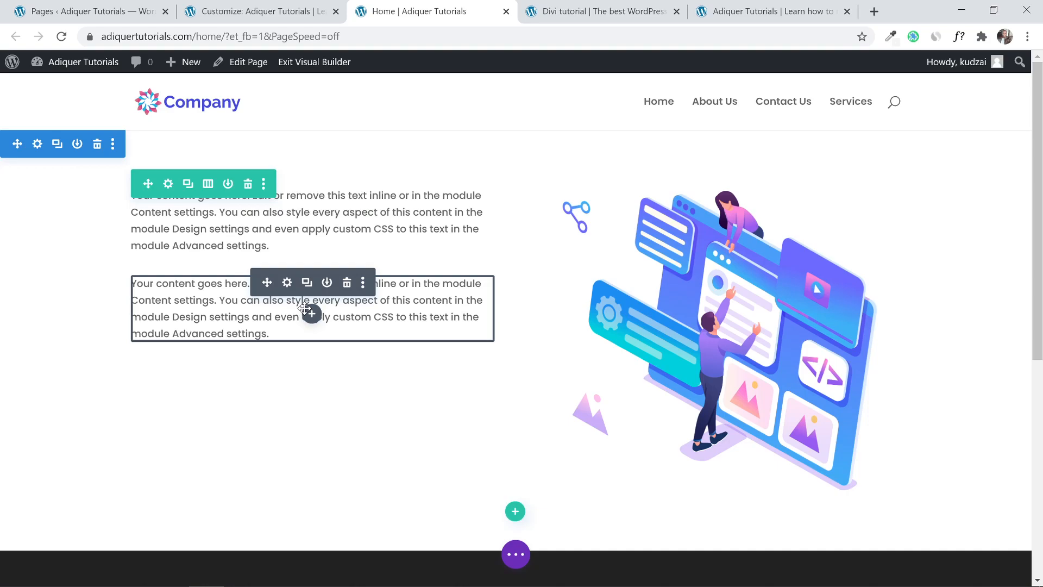
{"action": "left_click", "coordinate": [310, 314]}
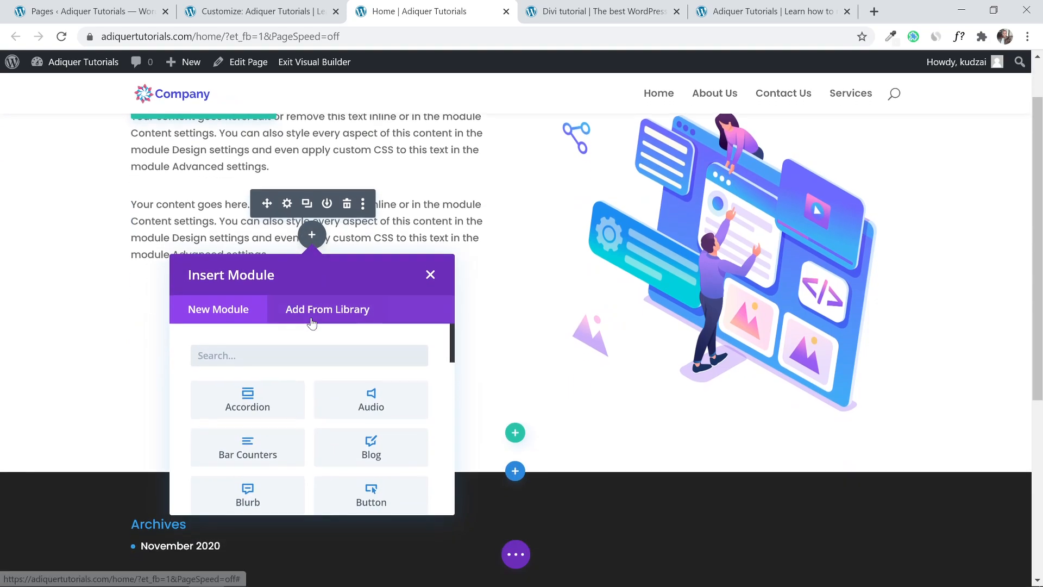
{"action": "type", "text": "n"}
{"action": "key", "text": "BackSpace"}
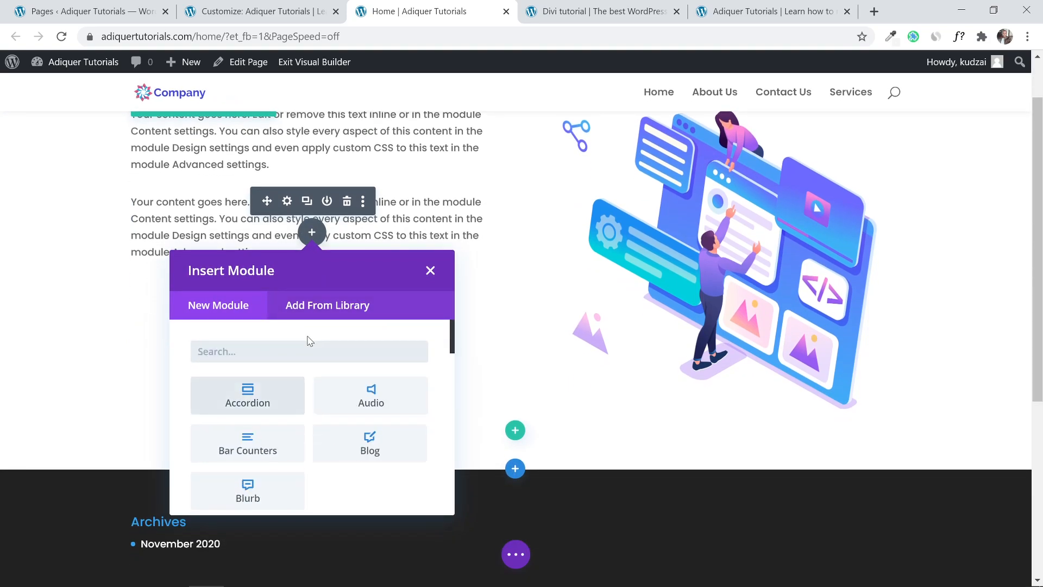
{"action": "type", "text": "butt"}
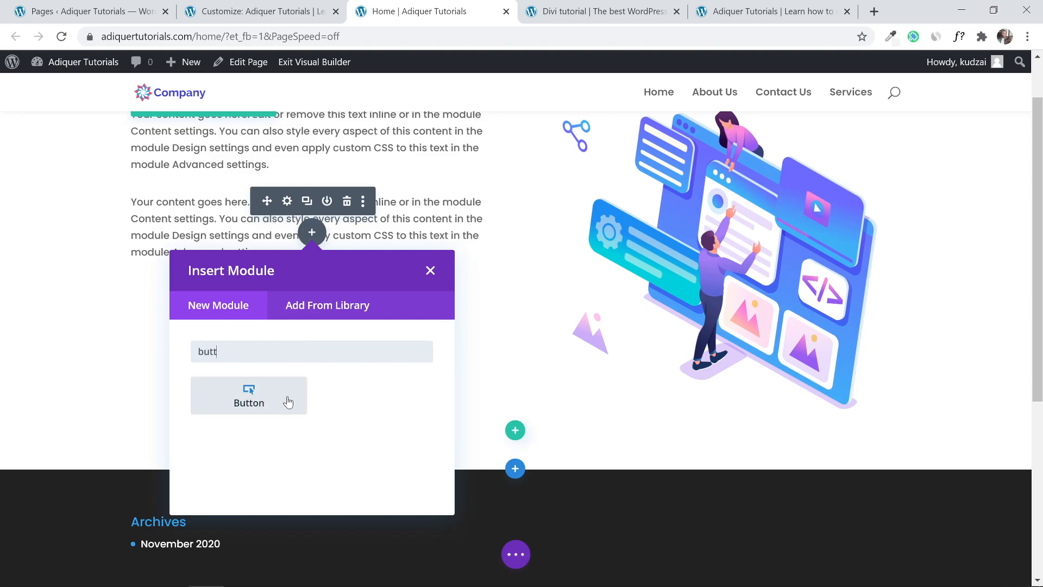
{"action": "left_click", "coordinate": [288, 402]}
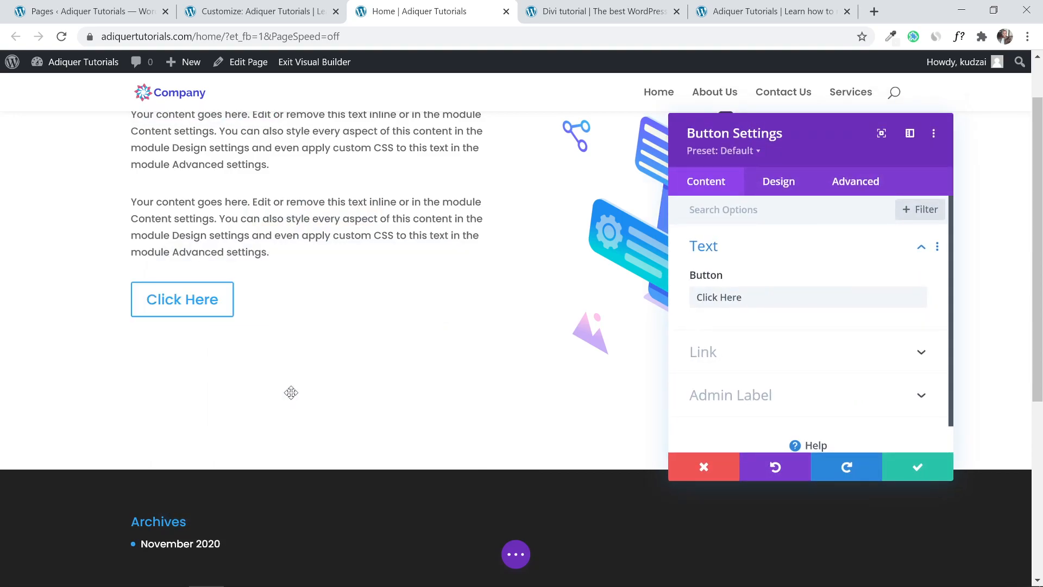
{"action": "left_click", "coordinate": [947, 472]}
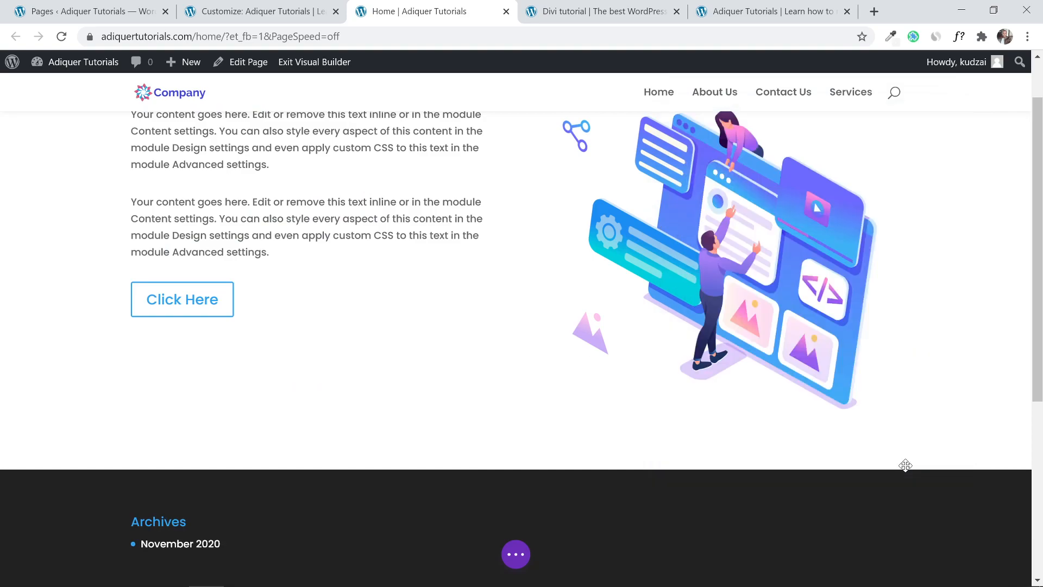
Compare the page editor with the reference design site in the other tab.
{"action": "scroll", "coordinate": [351, 352], "scroll_direction": "up", "scroll_amount": 2}
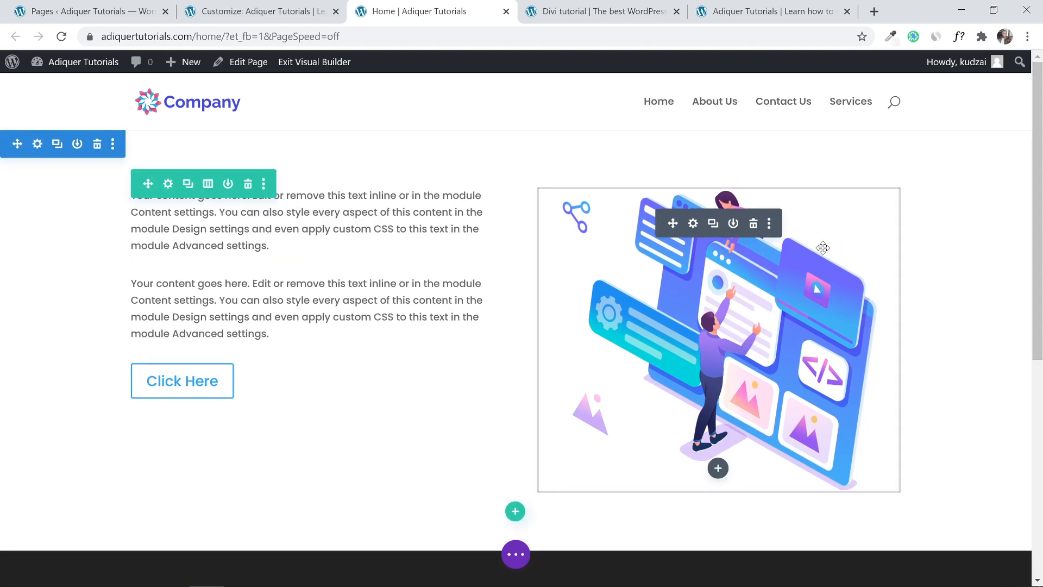
{"action": "left_click", "coordinate": [278, 6]}
{"action": "left_click", "coordinate": [468, 6]}
{"action": "left_click", "coordinate": [634, 6]}
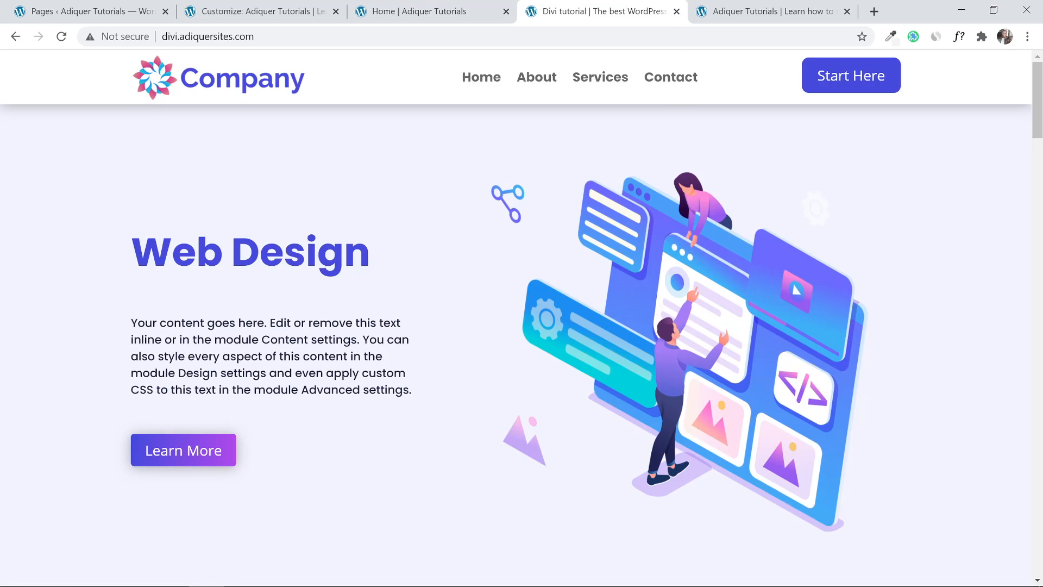
{"action": "left_click", "coordinate": [413, 6]}
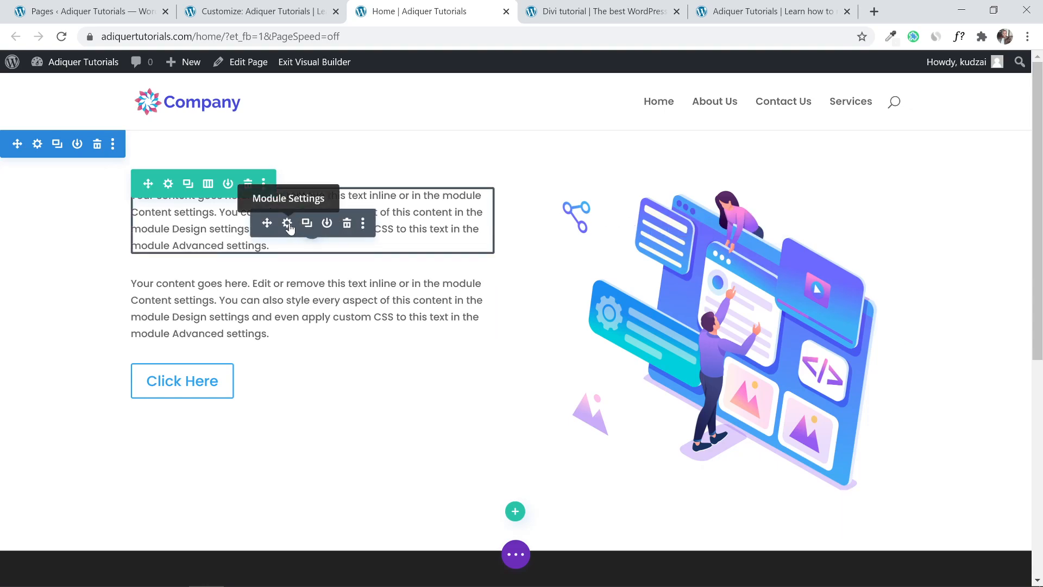
Replace the first paragraph's text with 'Web Design' formatted as Heading 2.
{"action": "left_click", "coordinate": [287, 224]}
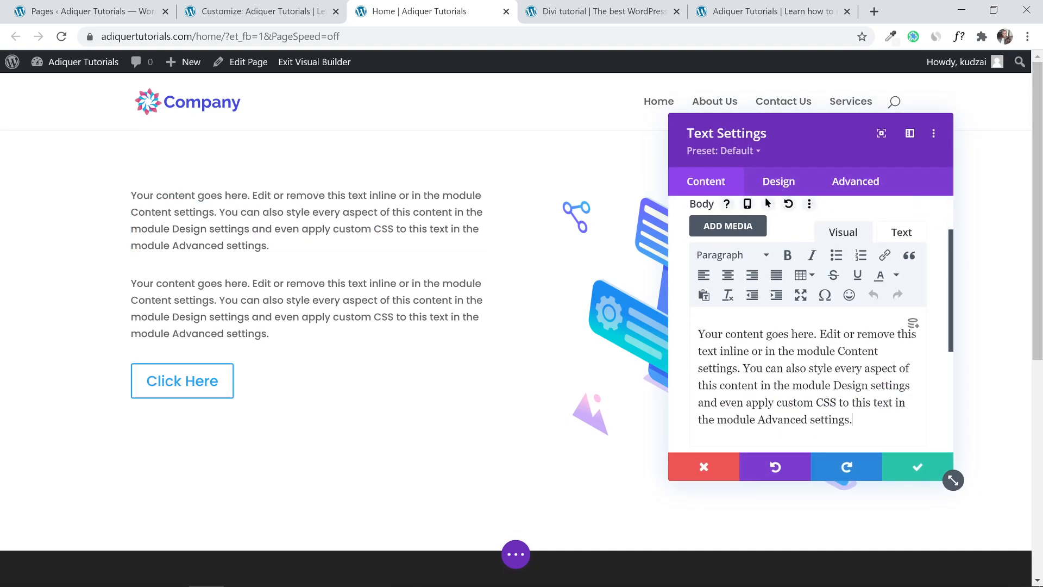
{"action": "left_click_drag", "start_coordinate": [855, 421], "coordinate": [596, 300]}
{"action": "type", "text": "Web"}
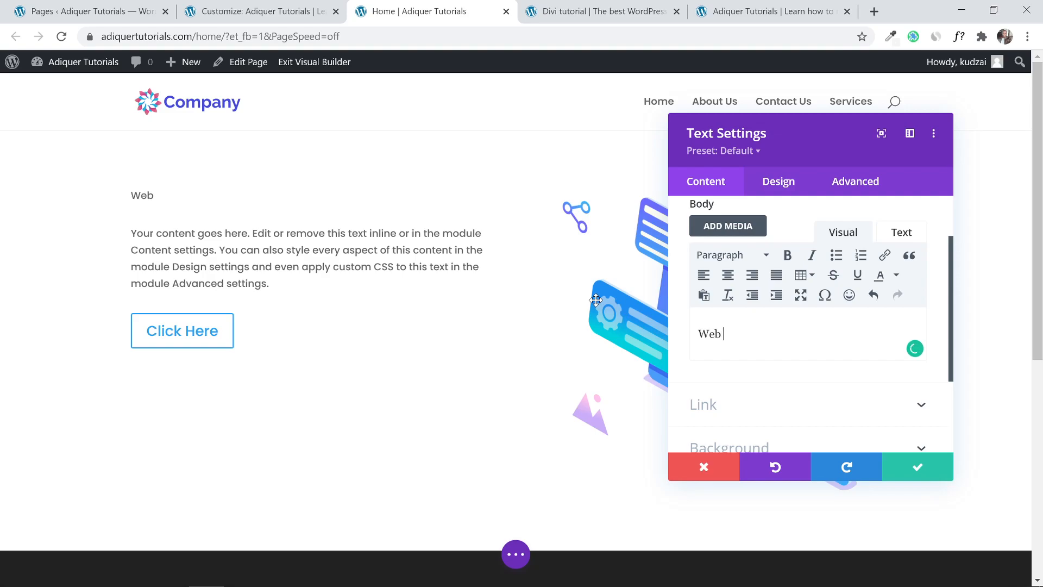
{"action": "type", "text": " Design"}
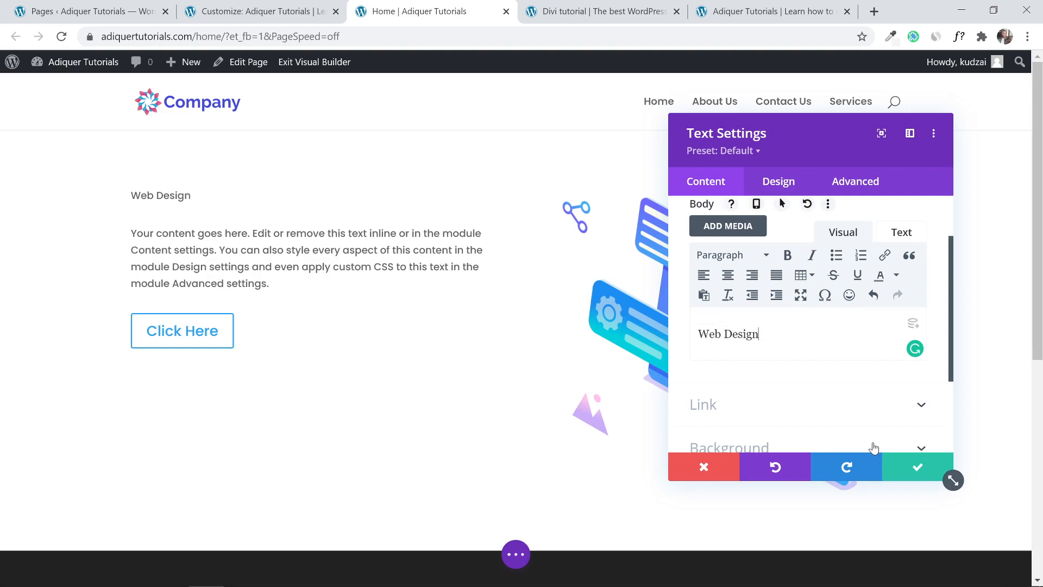
{"action": "left_click_drag", "start_coordinate": [759, 334], "coordinate": [697, 334]}
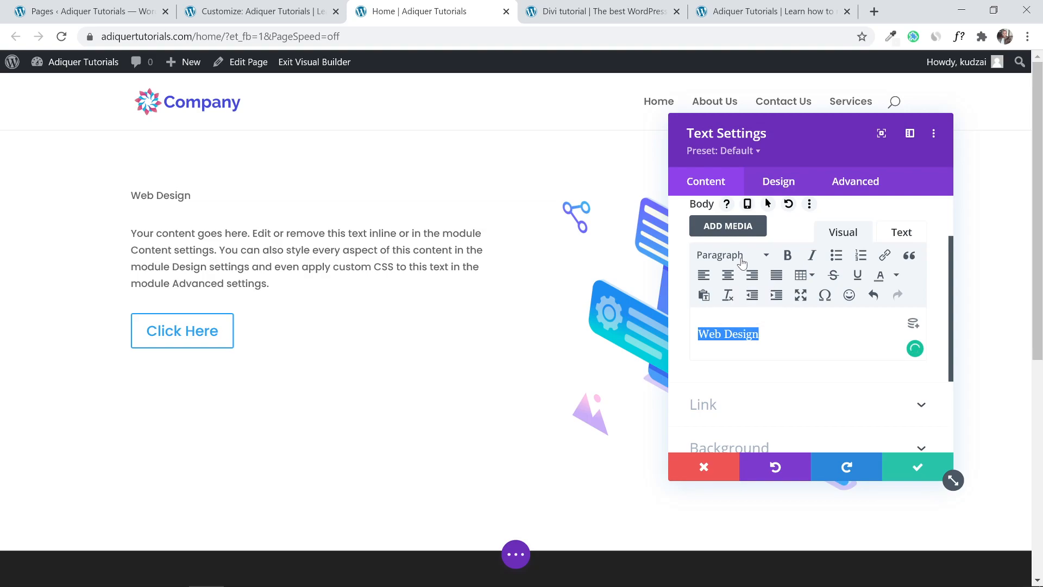
{"action": "left_click", "coordinate": [742, 258]}
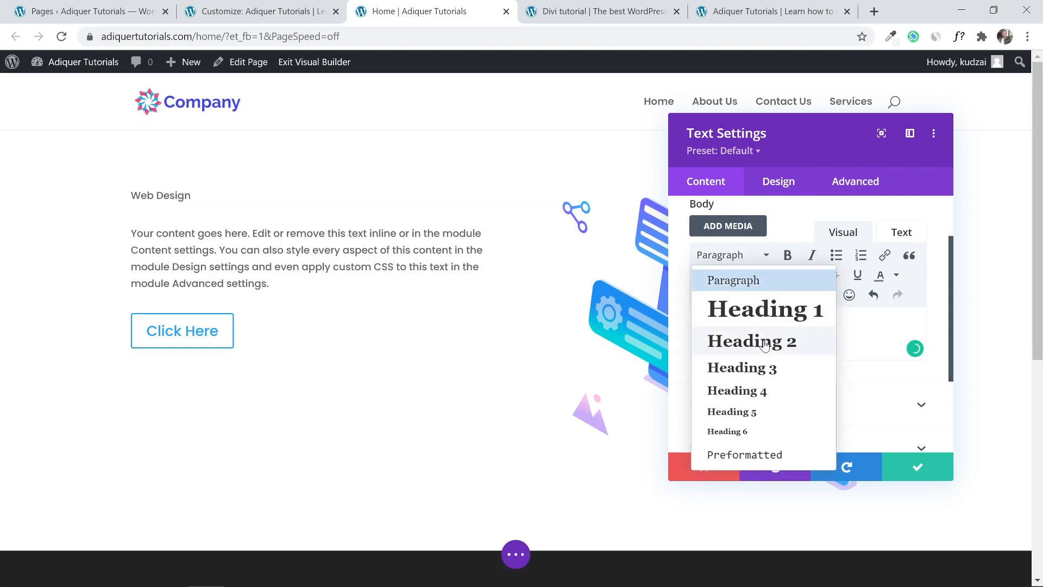
{"action": "left_click", "coordinate": [764, 341]}
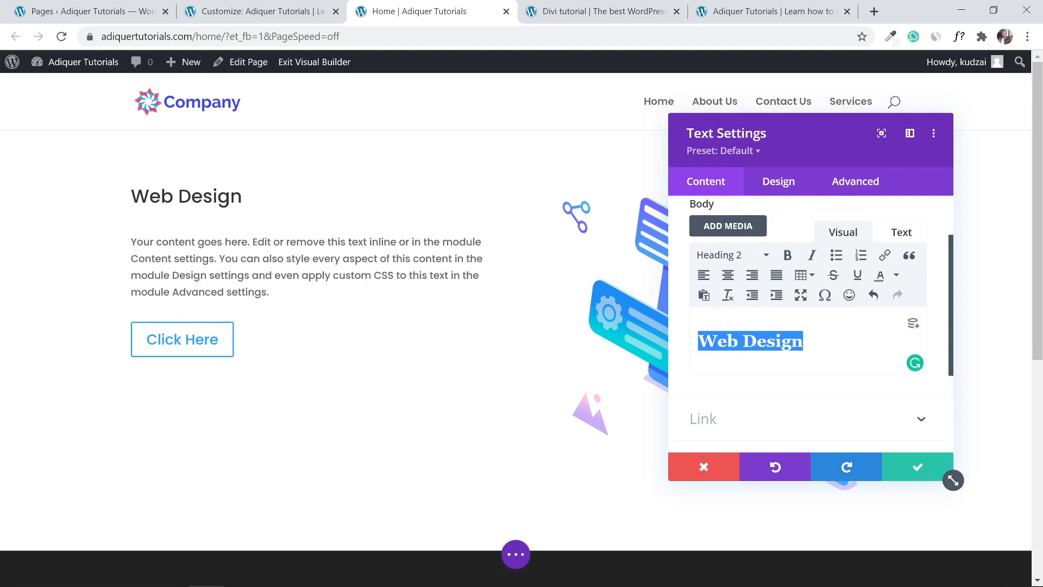
Set the H2 heading text size to 45px in the Design settings and save.
{"action": "left_click", "coordinate": [785, 192]}
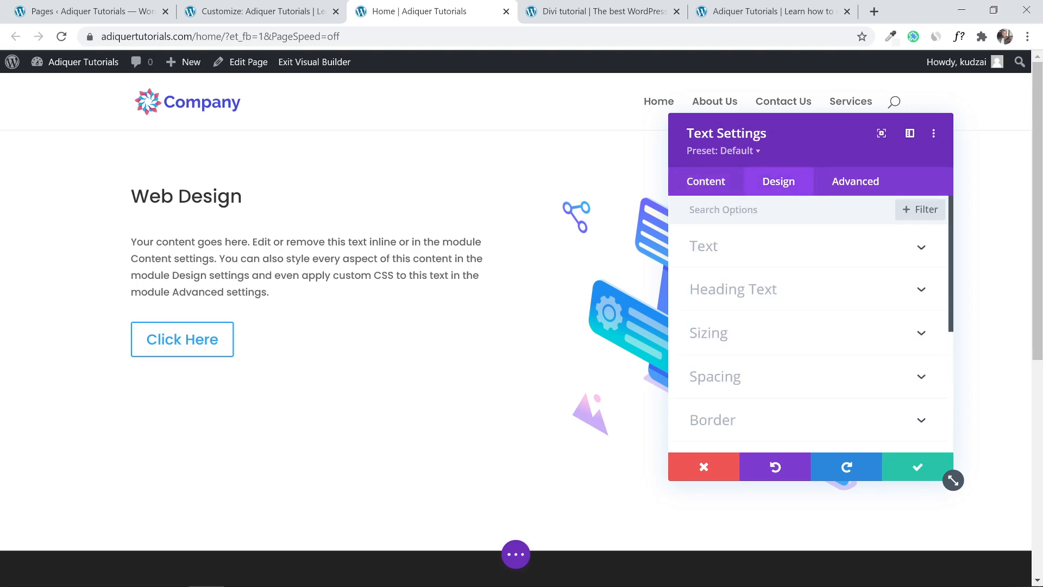
{"action": "left_click", "coordinate": [798, 292]}
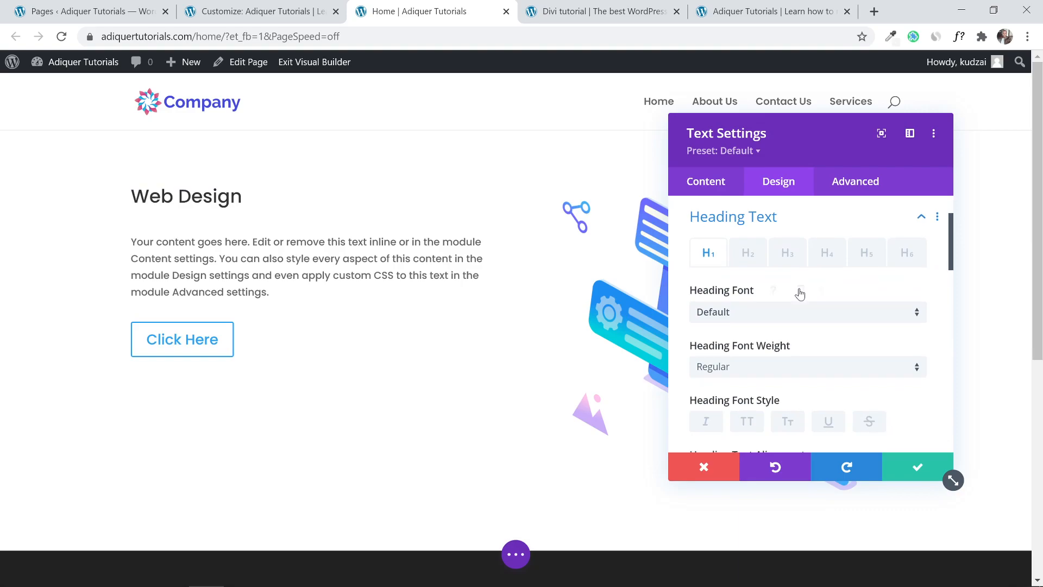
{"action": "left_click", "coordinate": [748, 254]}
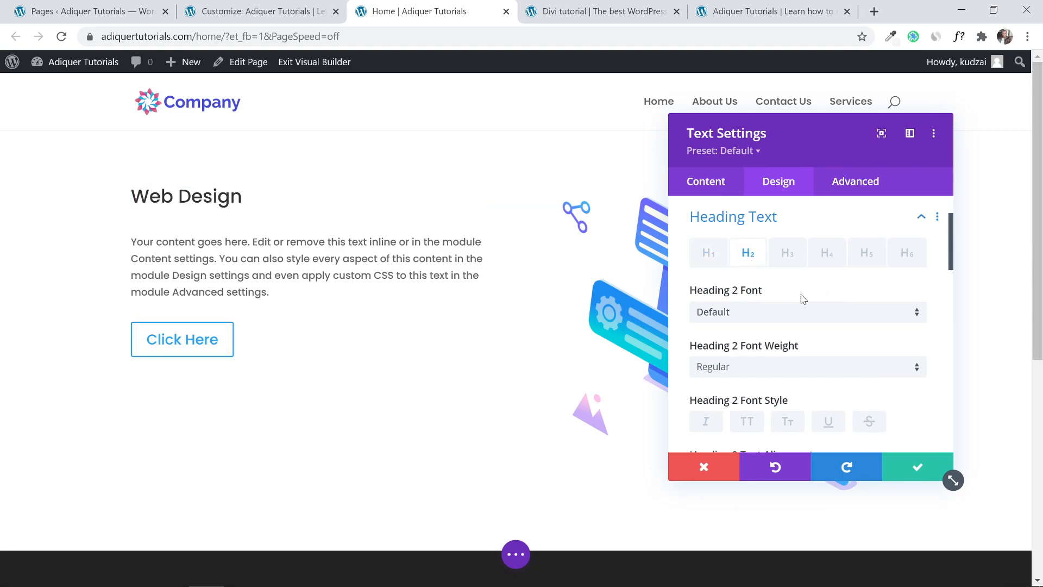
{"action": "scroll", "coordinate": [801, 299], "scroll_direction": "down", "scroll_amount": 3}
{"action": "scroll", "coordinate": [803, 302], "scroll_direction": "down", "scroll_amount": 3}
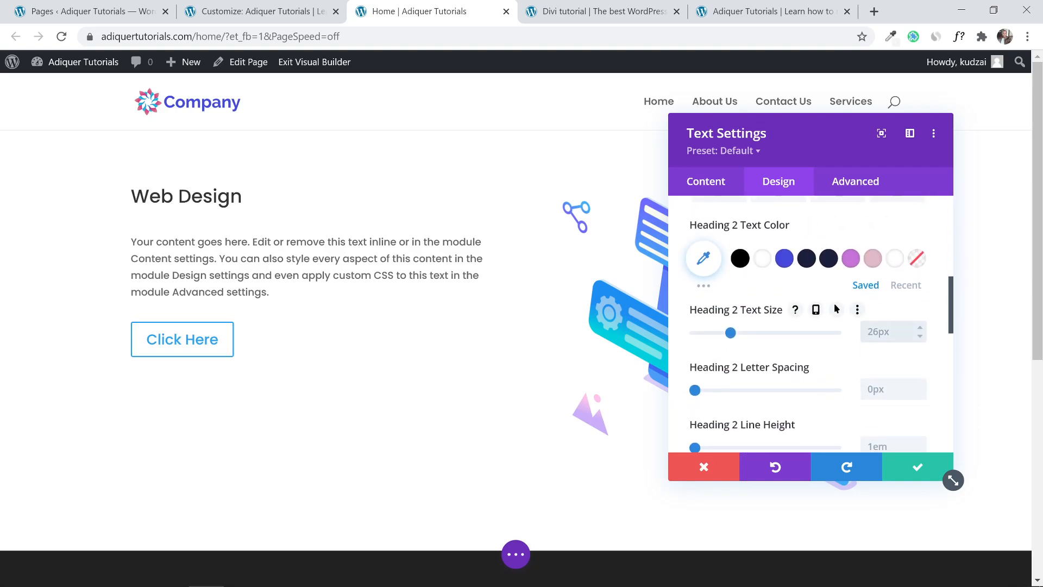
{"action": "type", "text": "35"}
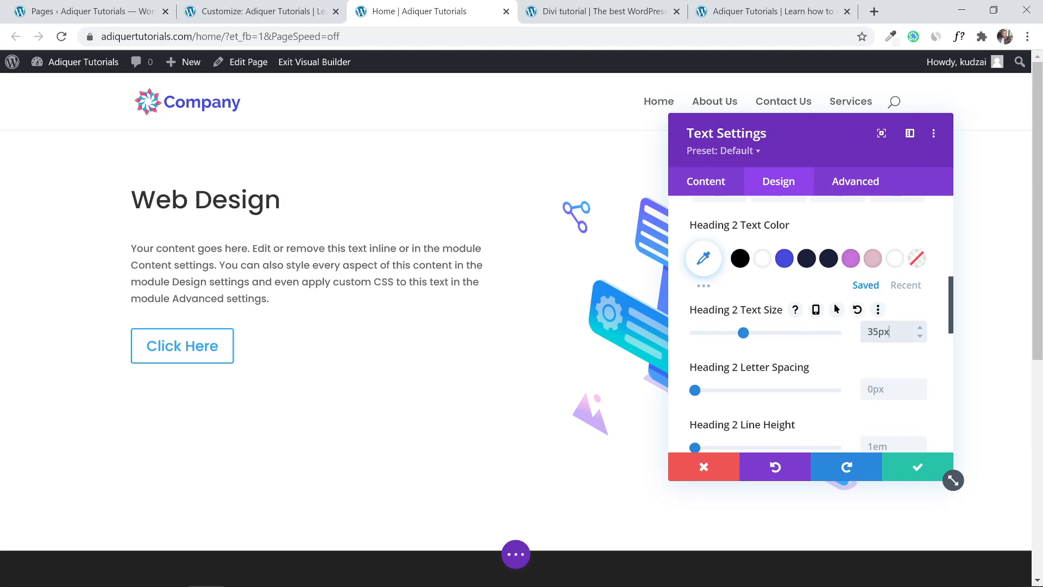
{"action": "key", "text": "BackSpace"}
{"action": "type", "text": "4"}
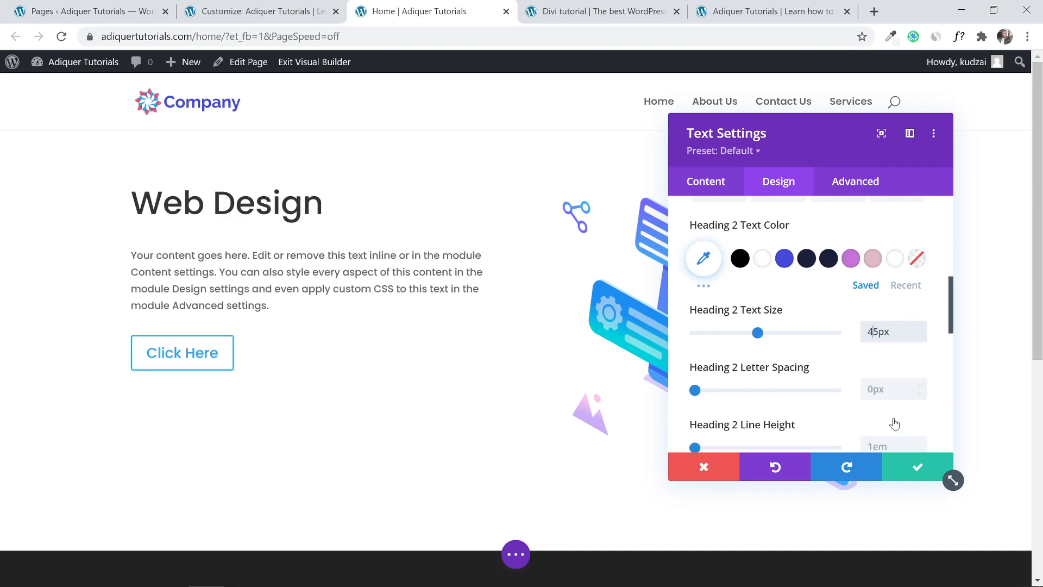
{"action": "left_click", "coordinate": [904, 471]}
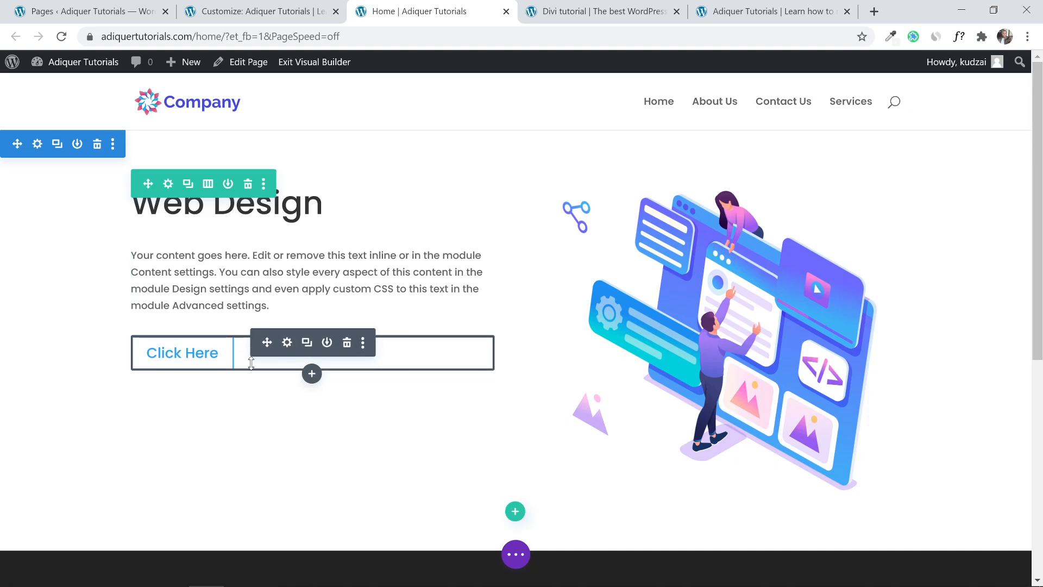
Change the button label from 'Click Here' to 'Learn More'.
{"action": "left_click", "coordinate": [287, 343]}
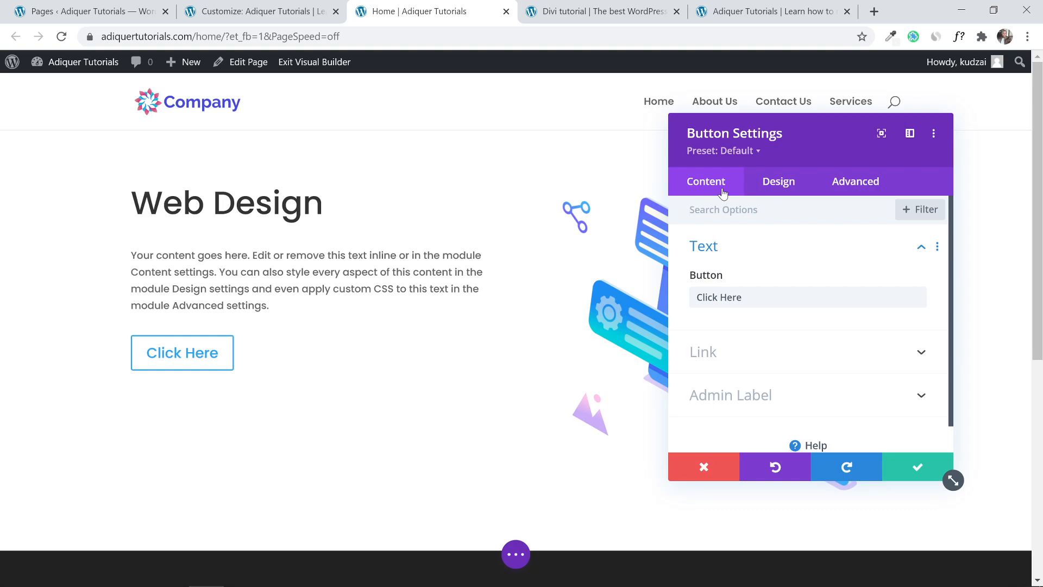
{"action": "left_click_drag", "start_coordinate": [728, 297], "coordinate": [634, 298]}
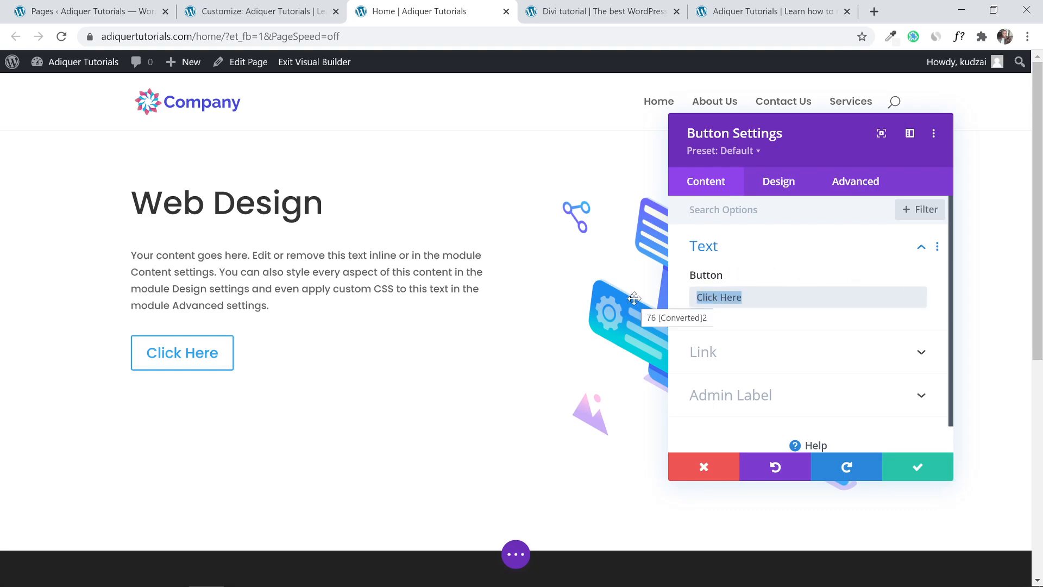
{"action": "type", "text": "Lea"}
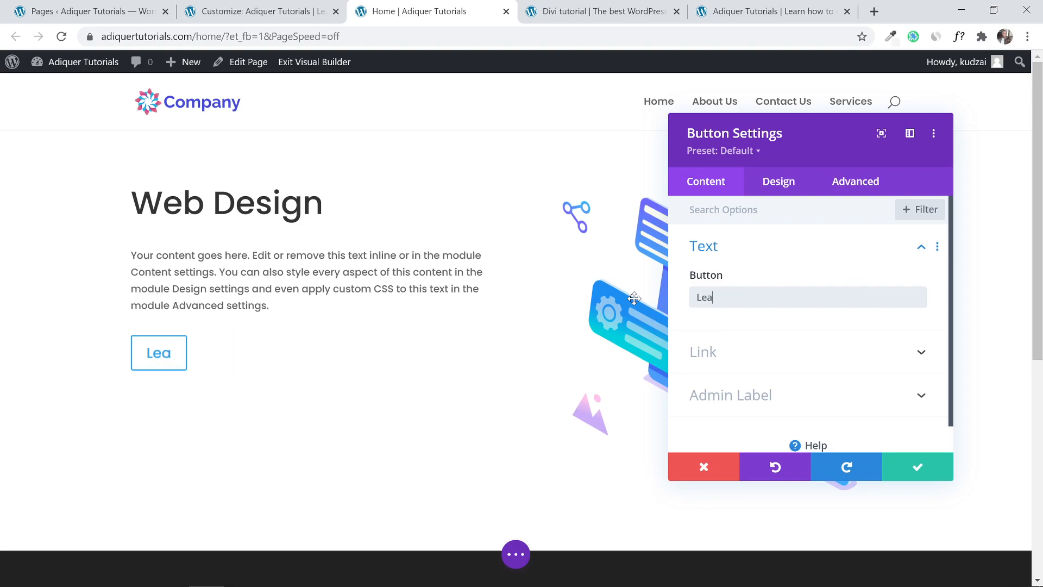
{"action": "type", "text": "rn More"}
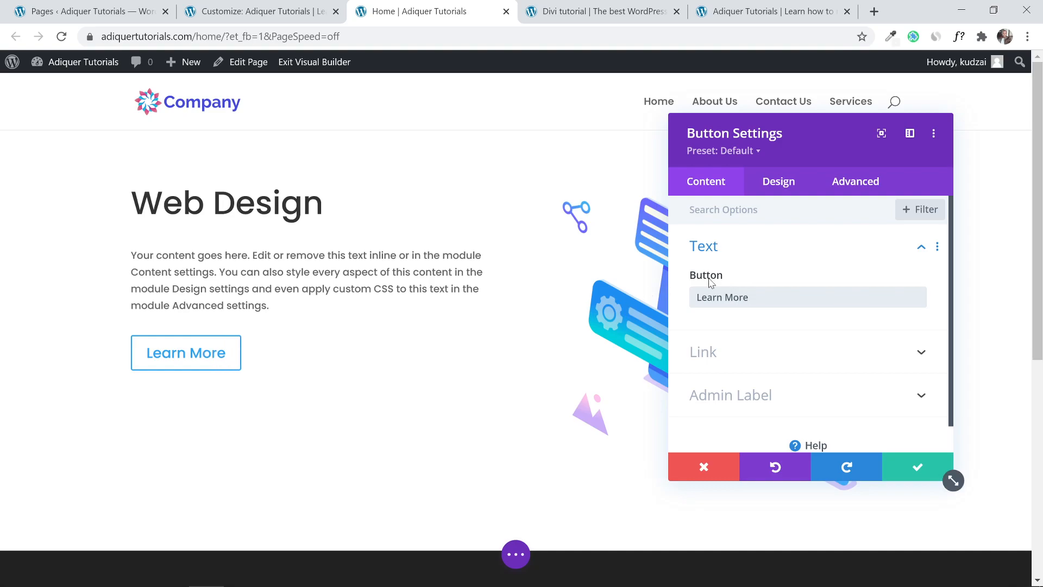
Check the reference site's button, then return to the home page editor.
{"action": "left_click", "coordinate": [580, 6]}
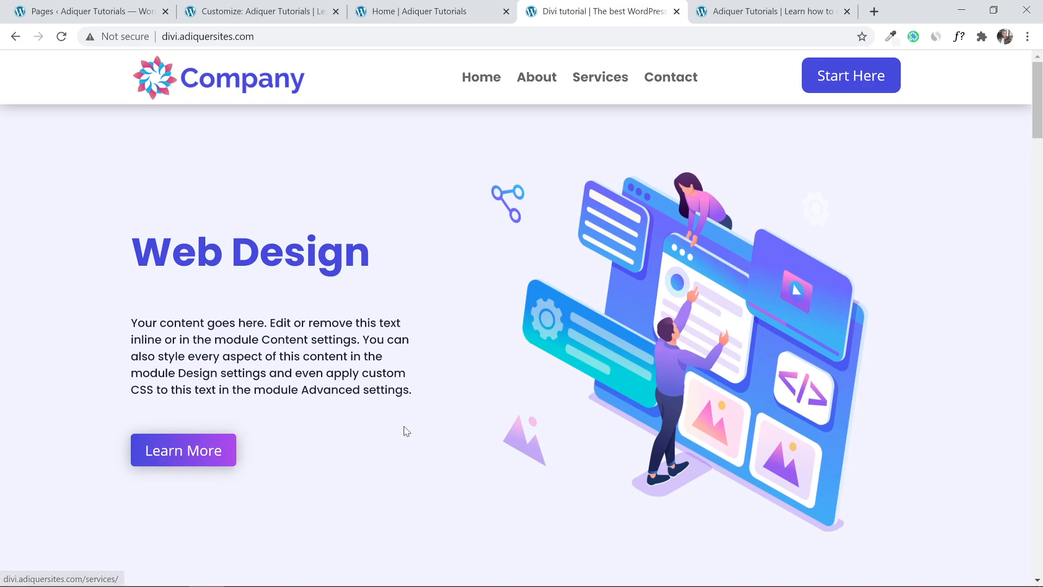
{"action": "left_click", "coordinate": [426, 11]}
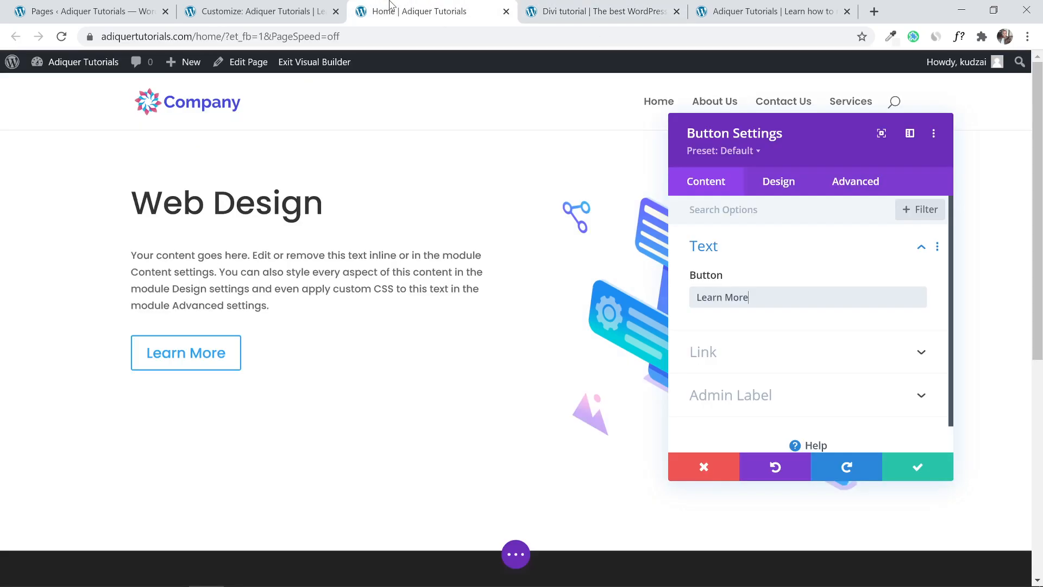
{"action": "scroll", "coordinate": [777, 275], "scroll_direction": "down", "scroll_amount": 1}
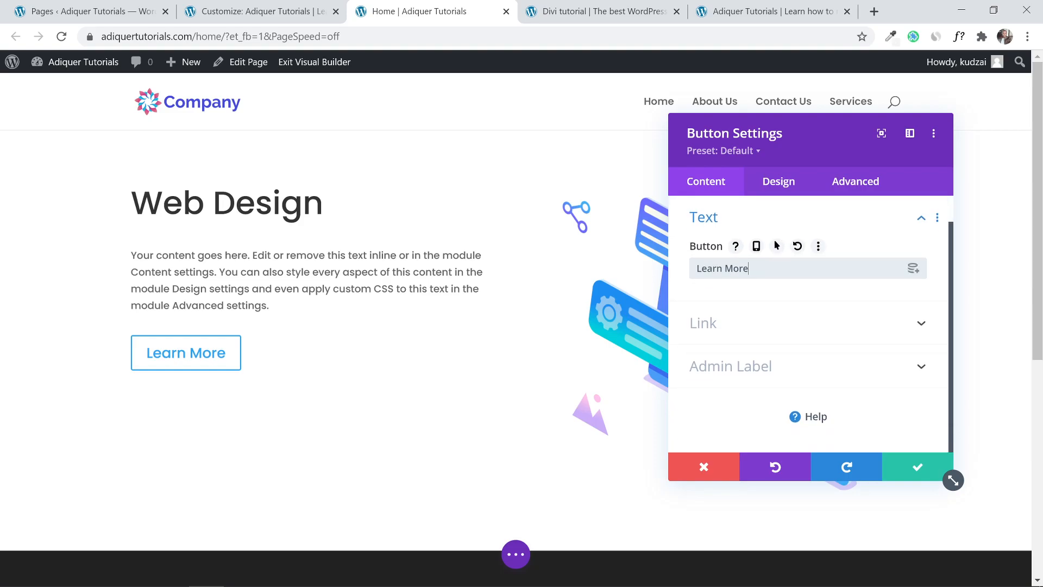
Turn on Use Custom Styles For Button under the button's Design options.
{"action": "left_click", "coordinate": [783, 187]}
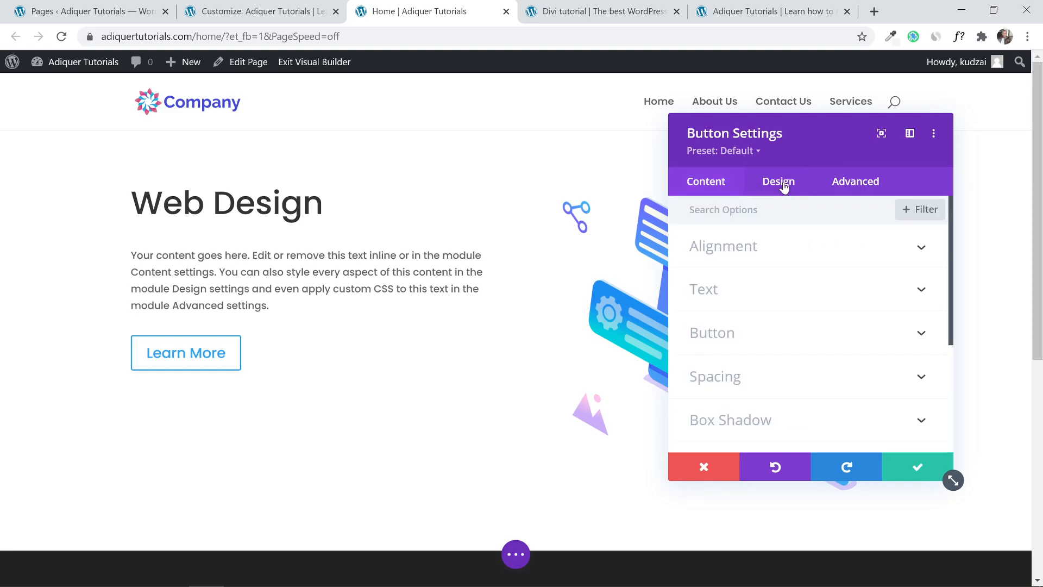
{"action": "left_click", "coordinate": [774, 334]}
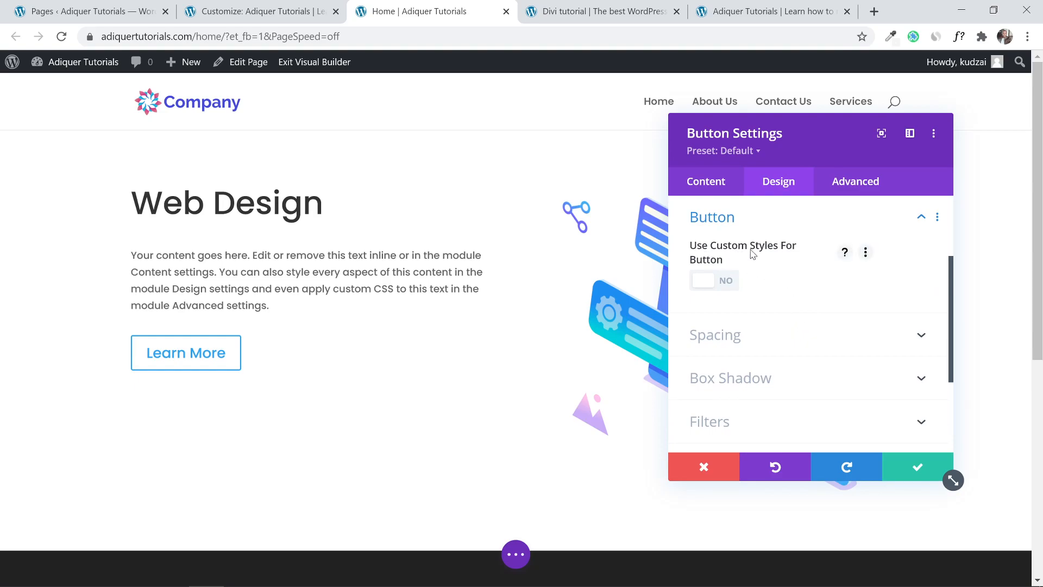
{"action": "left_click", "coordinate": [719, 281]}
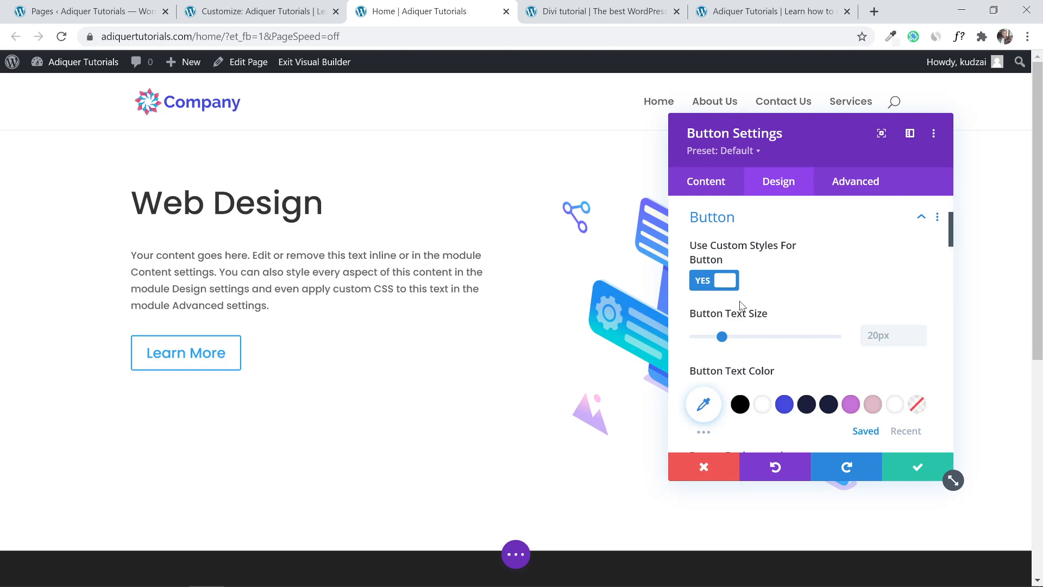
Compare with the reference Learn More button and open the Button Background gradient options.
{"action": "left_click", "coordinate": [594, 6]}
{"action": "left_click", "coordinate": [511, 6]}
{"action": "scroll", "coordinate": [761, 305], "scroll_direction": "down", "scroll_amount": 3}
{"action": "scroll", "coordinate": [765, 307], "scroll_direction": "down", "scroll_amount": 1}
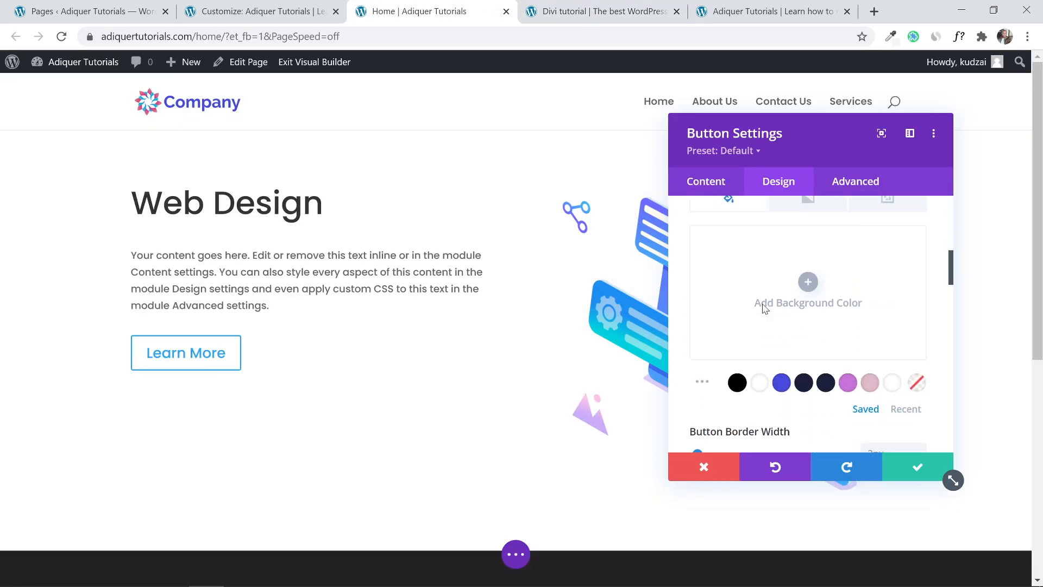
{"action": "scroll", "coordinate": [768, 299], "scroll_direction": "up", "scroll_amount": 1}
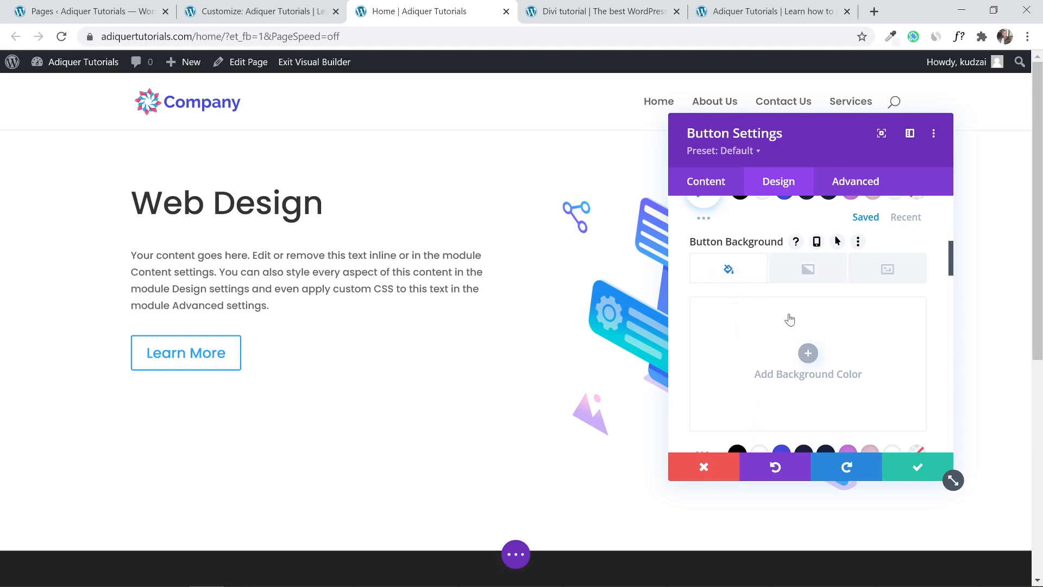
{"action": "left_click", "coordinate": [811, 275]}
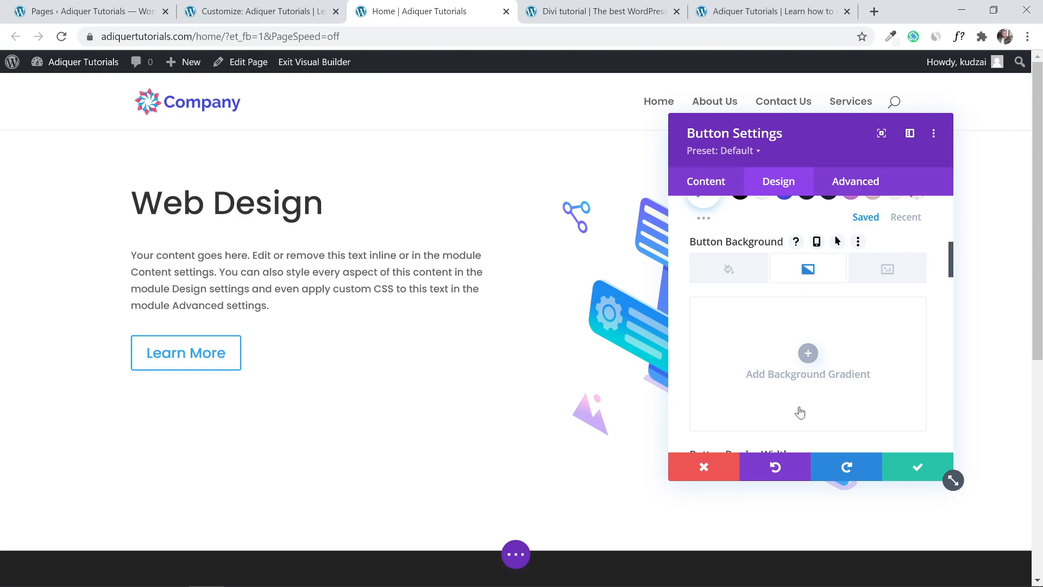
{"action": "left_click", "coordinate": [870, 270]}
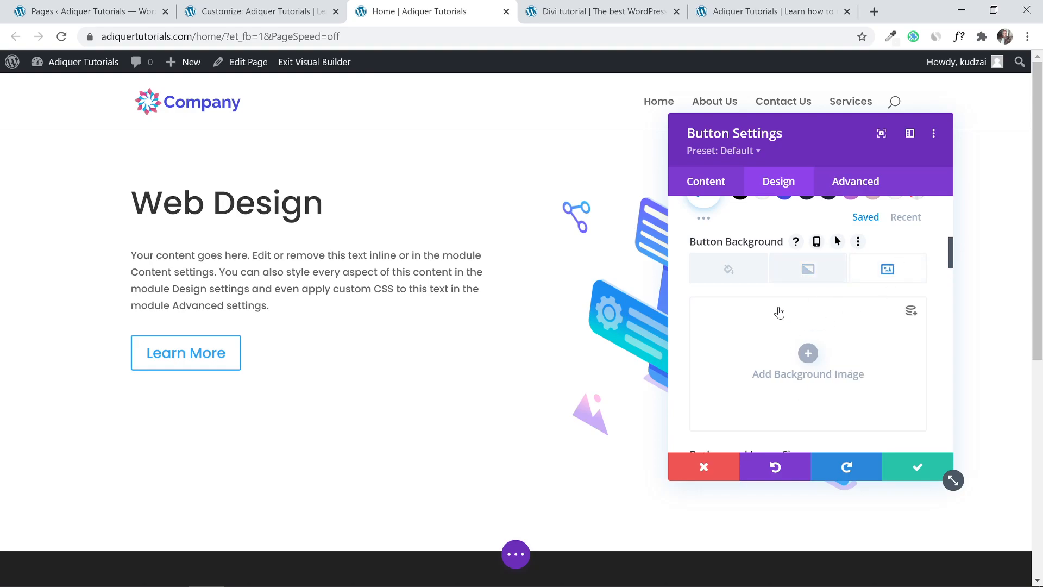
{"action": "left_click", "coordinate": [597, 12]}
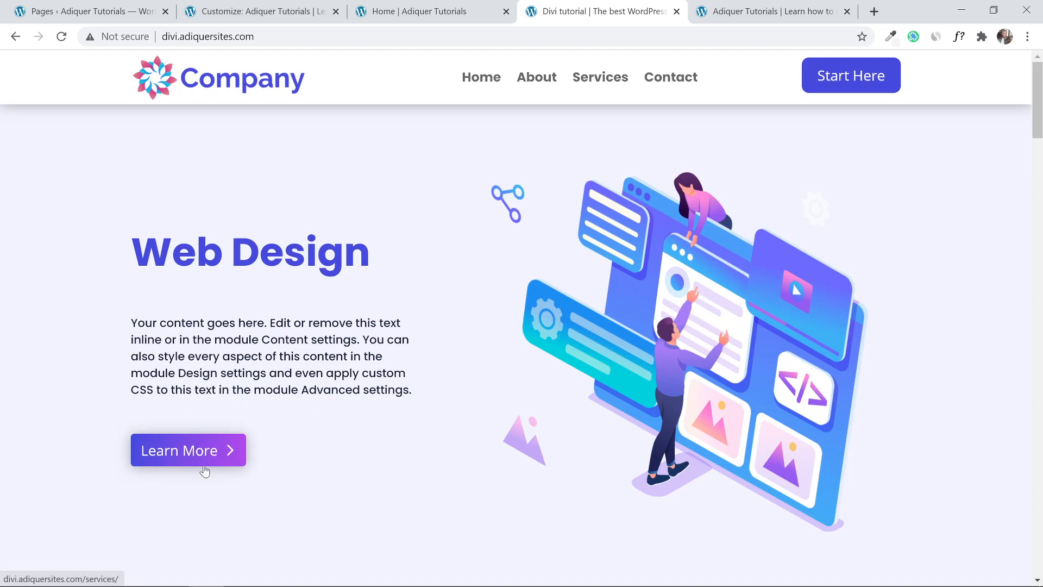
{"action": "left_click", "coordinate": [437, 10]}
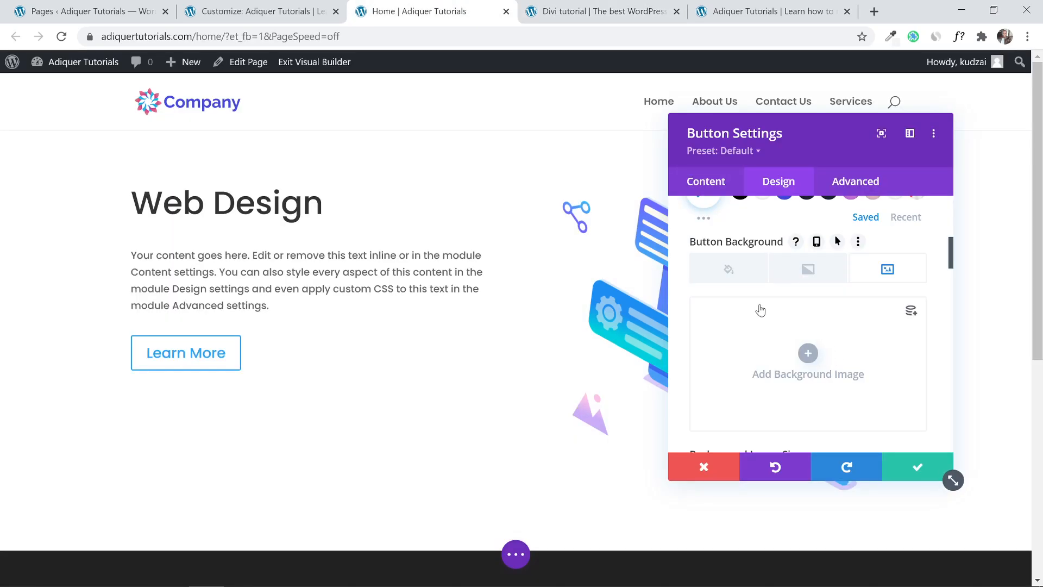
{"action": "left_click", "coordinate": [808, 270]}
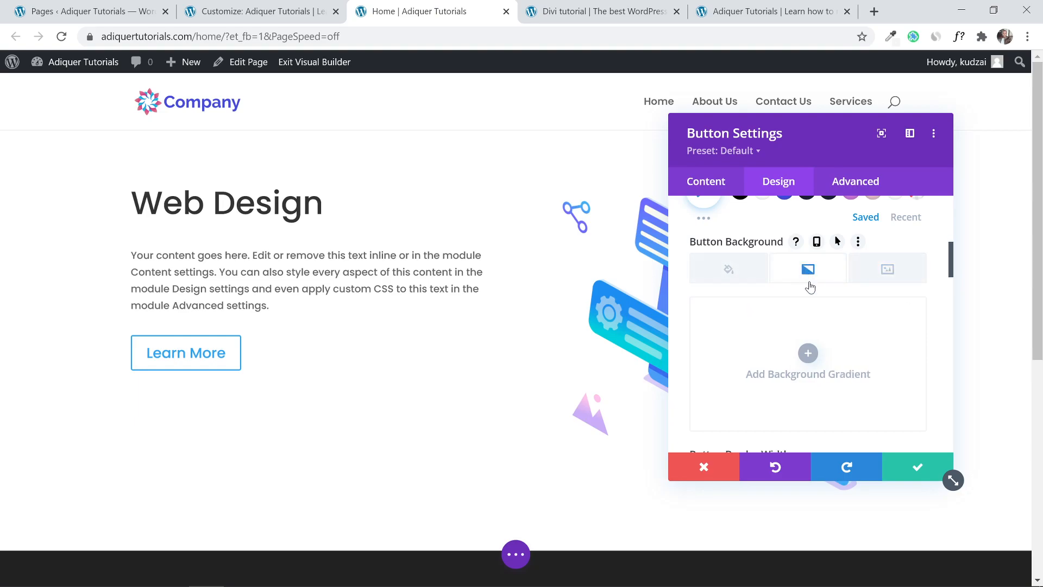
Add a button background gradient from blue #454ade to purple #c874d9.
{"action": "left_click", "coordinate": [808, 355]}
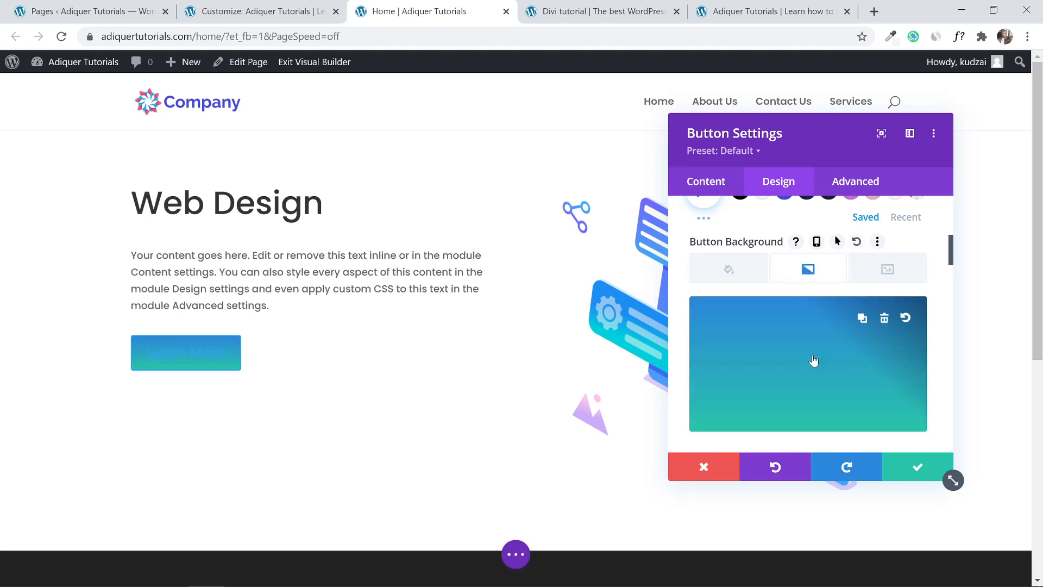
{"action": "scroll", "coordinate": [772, 344], "scroll_direction": "down", "scroll_amount": 1}
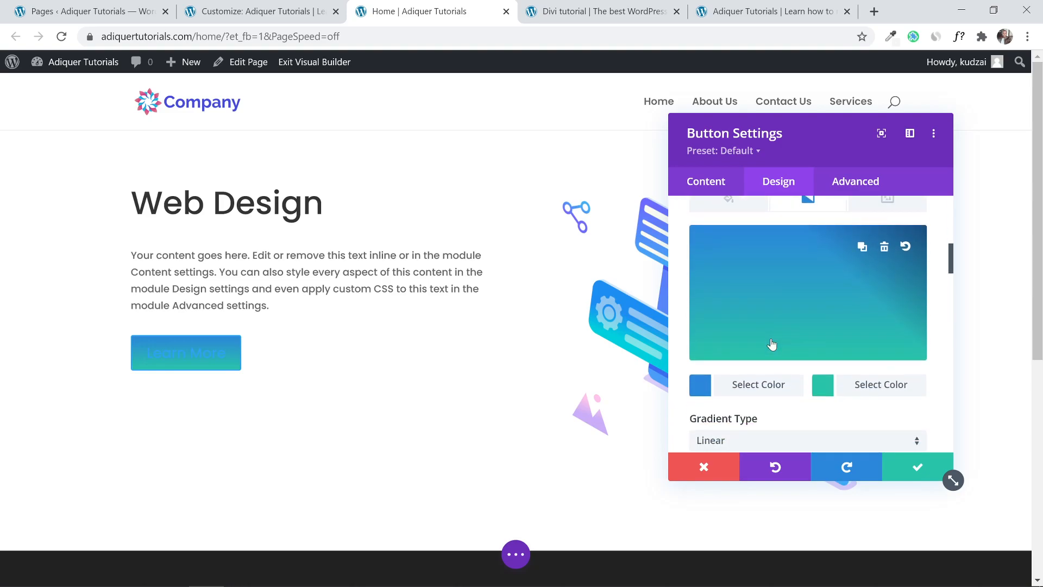
{"action": "left_click", "coordinate": [700, 388]}
{"action": "left_click", "coordinate": [781, 383]}
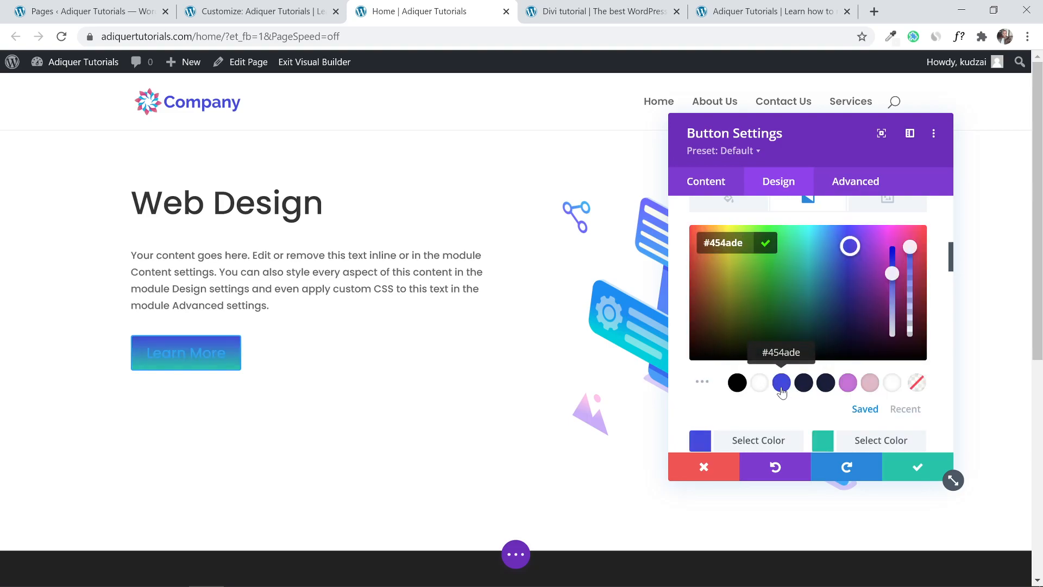
{"action": "left_click", "coordinate": [826, 440]}
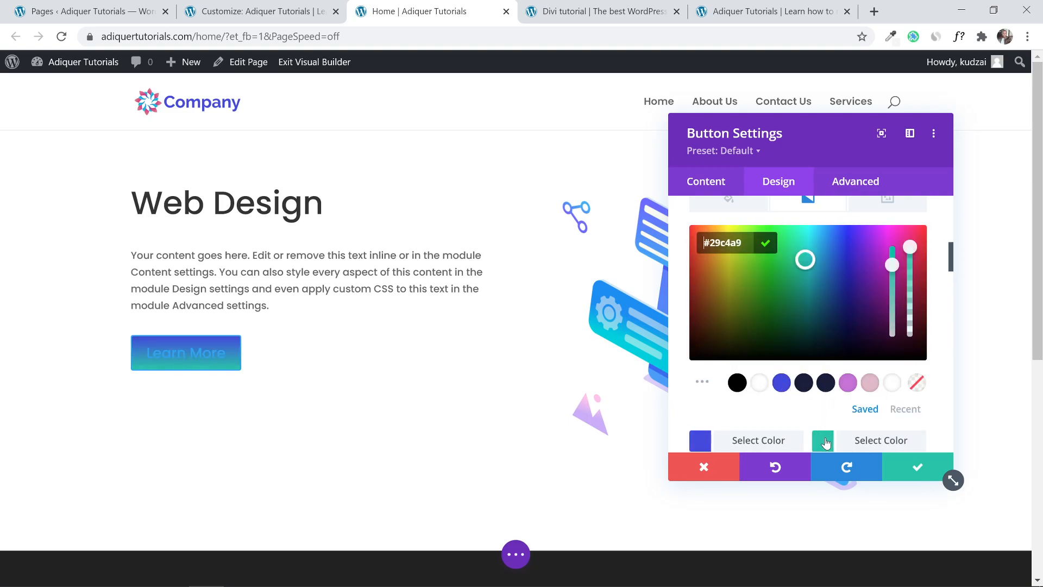
{"action": "scroll", "coordinate": [814, 421], "scroll_direction": "down", "scroll_amount": 2}
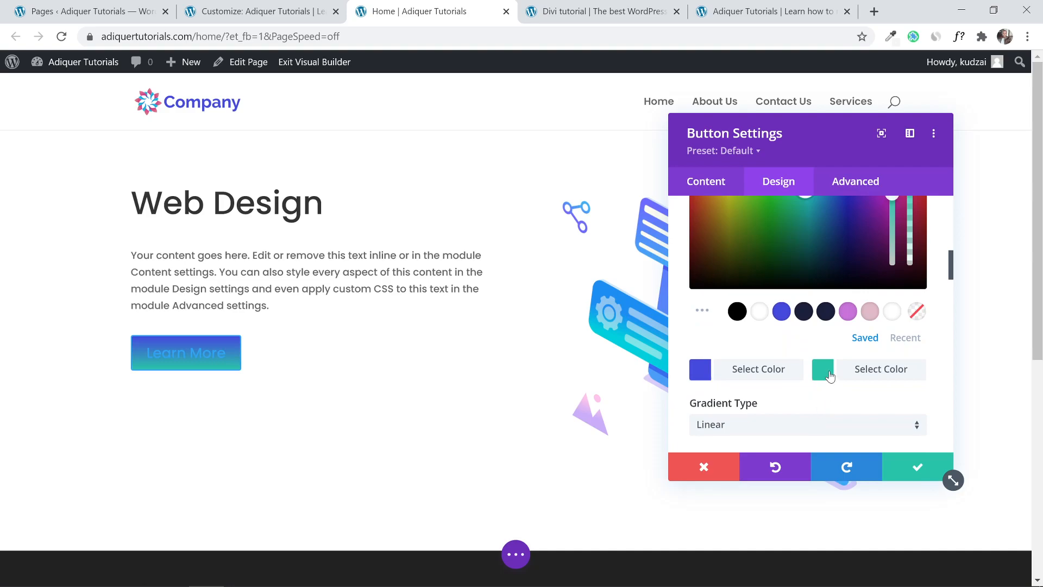
{"action": "left_click", "coordinate": [828, 375]}
{"action": "left_click", "coordinate": [823, 316]}
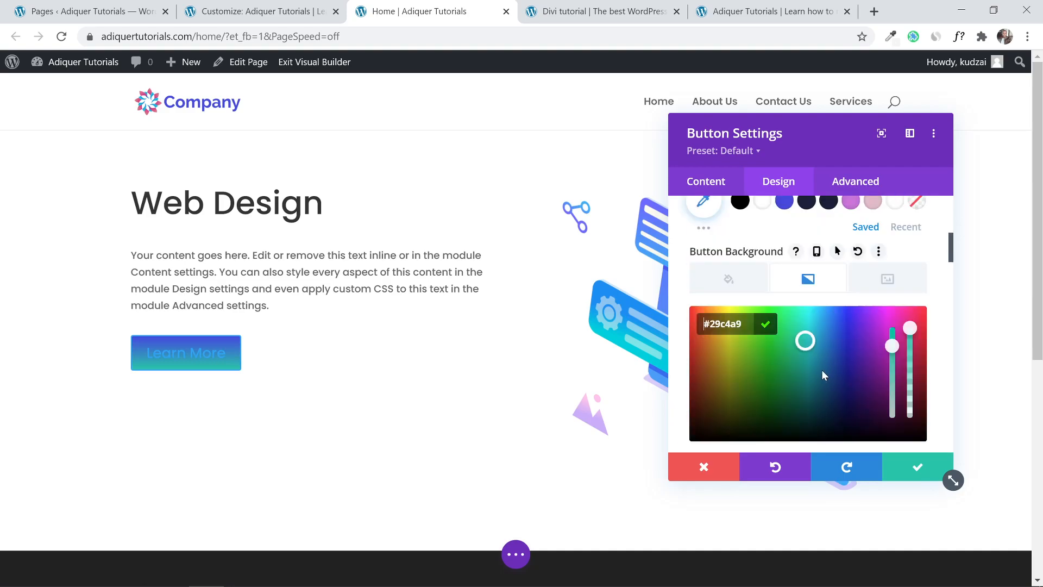
{"action": "scroll", "coordinate": [827, 308], "scroll_direction": "down", "scroll_amount": 3}
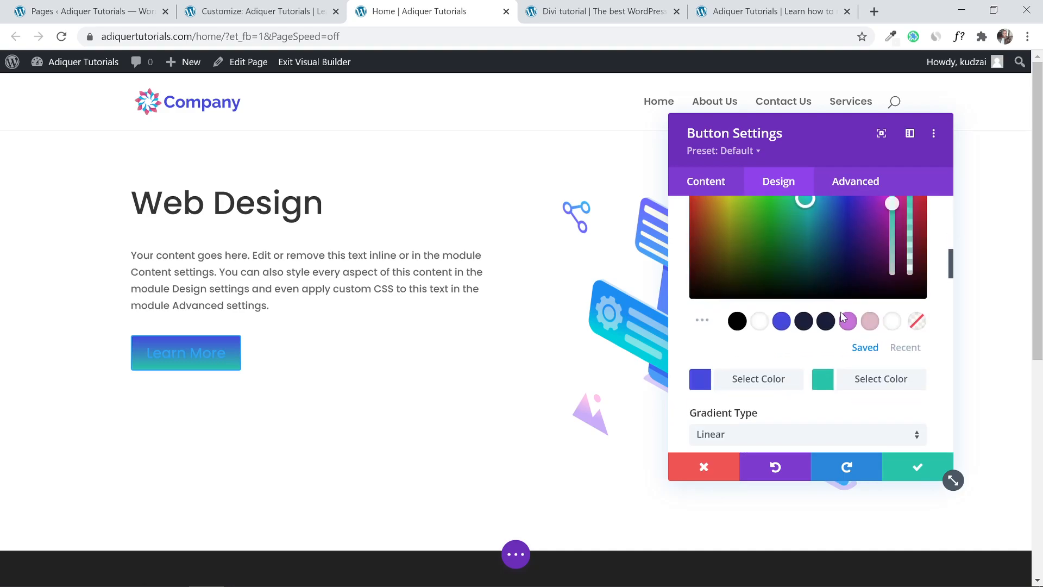
{"action": "left_click", "coordinate": [847, 321]}
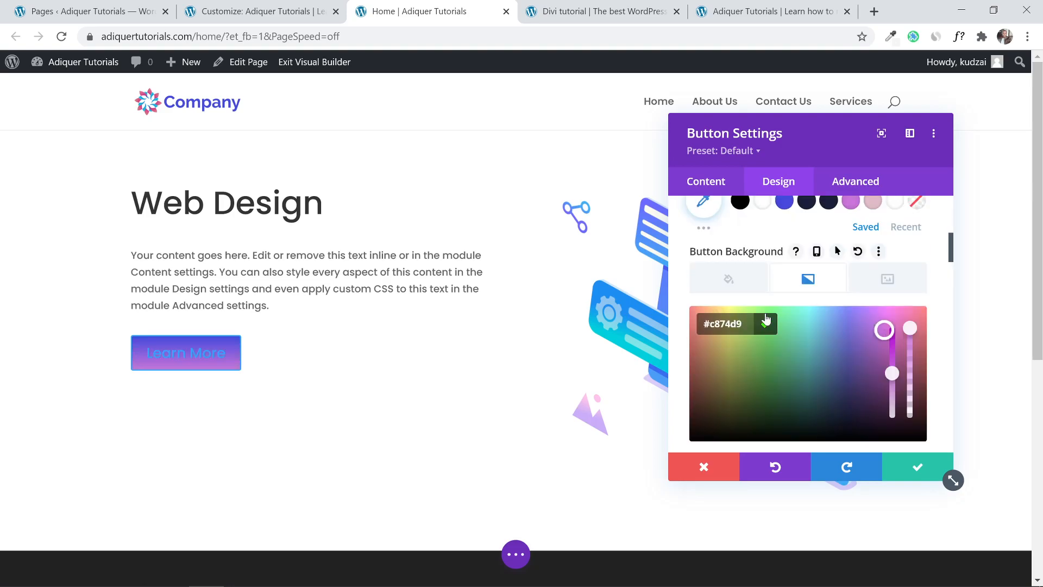
Set the gradient direction to 90deg and start removing the button border.
{"action": "scroll", "coordinate": [679, 309], "scroll_direction": "down", "scroll_amount": 2}
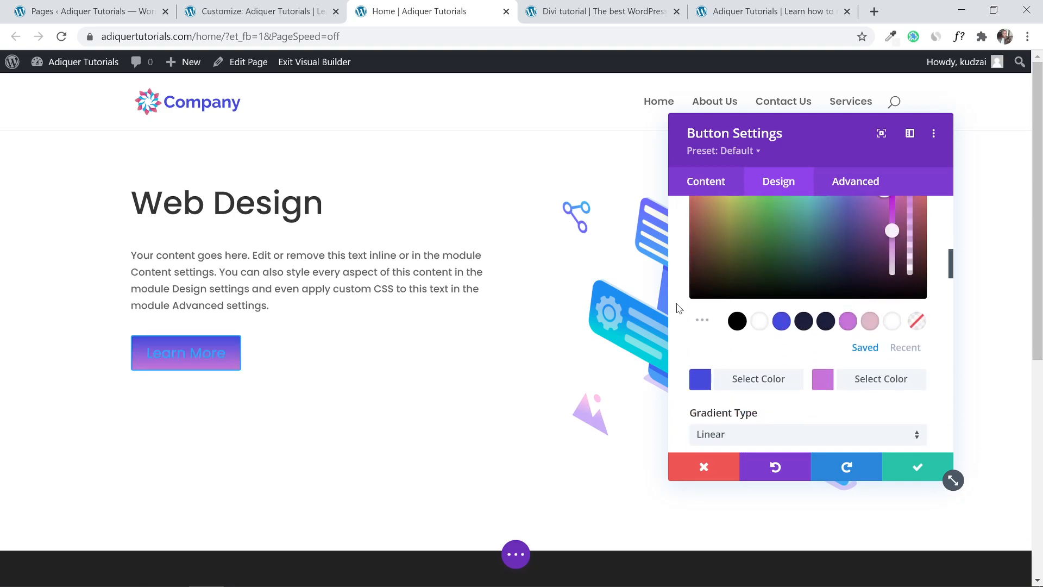
{"action": "scroll", "coordinate": [679, 309], "scroll_direction": "down", "scroll_amount": 4}
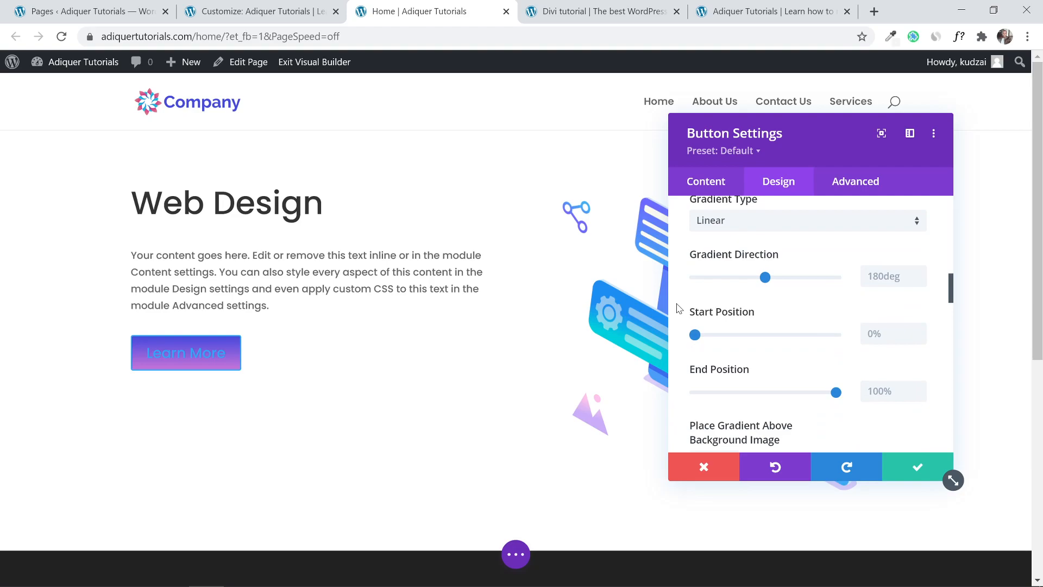
{"action": "scroll", "coordinate": [867, 276], "scroll_direction": "down", "scroll_amount": 1}
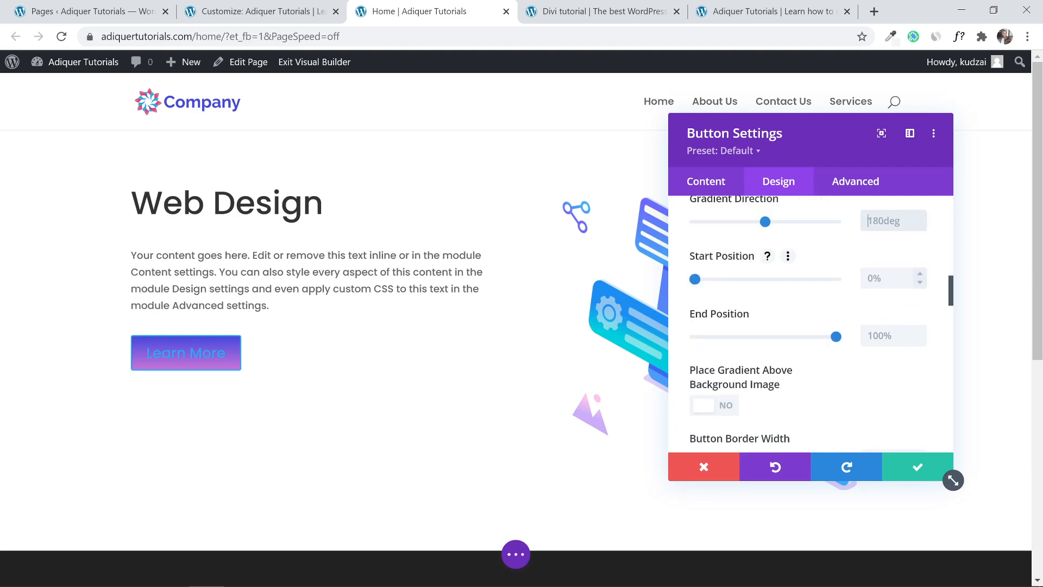
{"action": "type", "text": "90deg"}
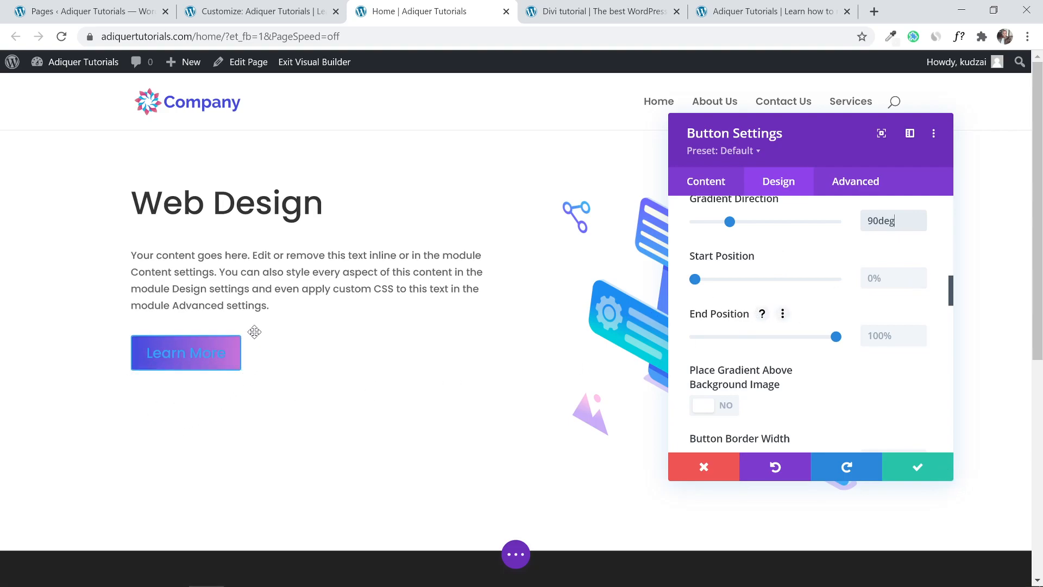
{"action": "scroll", "coordinate": [723, 353], "scroll_direction": "up", "scroll_amount": 5}
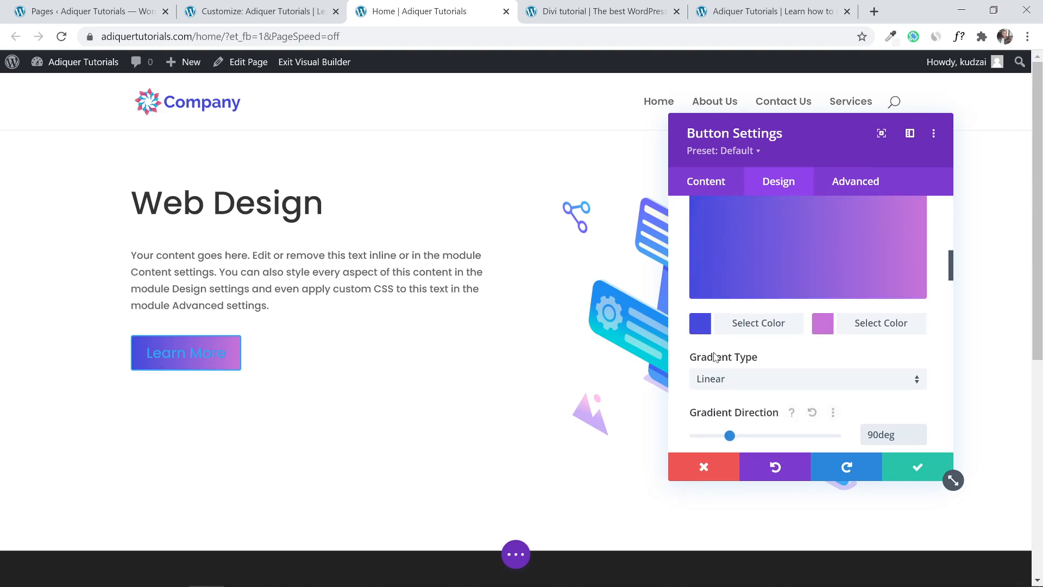
{"action": "scroll", "coordinate": [715, 358], "scroll_direction": "up", "scroll_amount": 8}
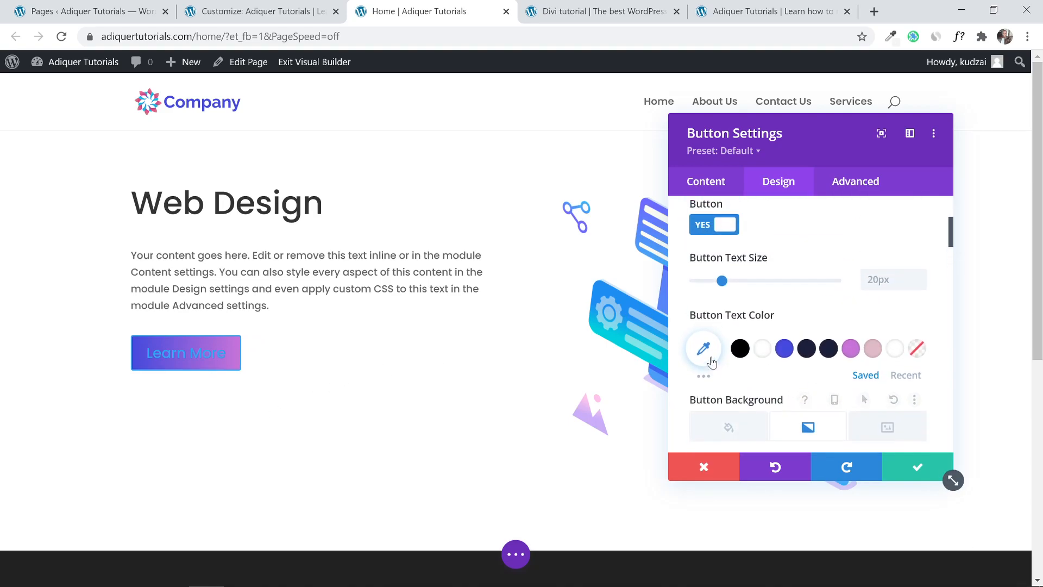
{"action": "scroll", "coordinate": [756, 337], "scroll_direction": "down", "scroll_amount": 12}
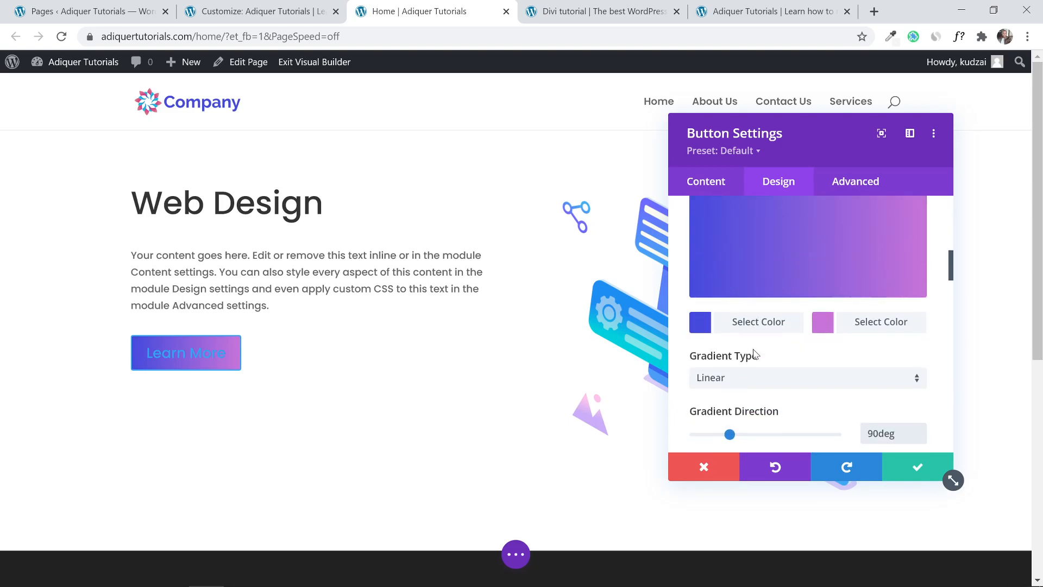
{"action": "scroll", "coordinate": [756, 355], "scroll_direction": "down", "scroll_amount": 2}
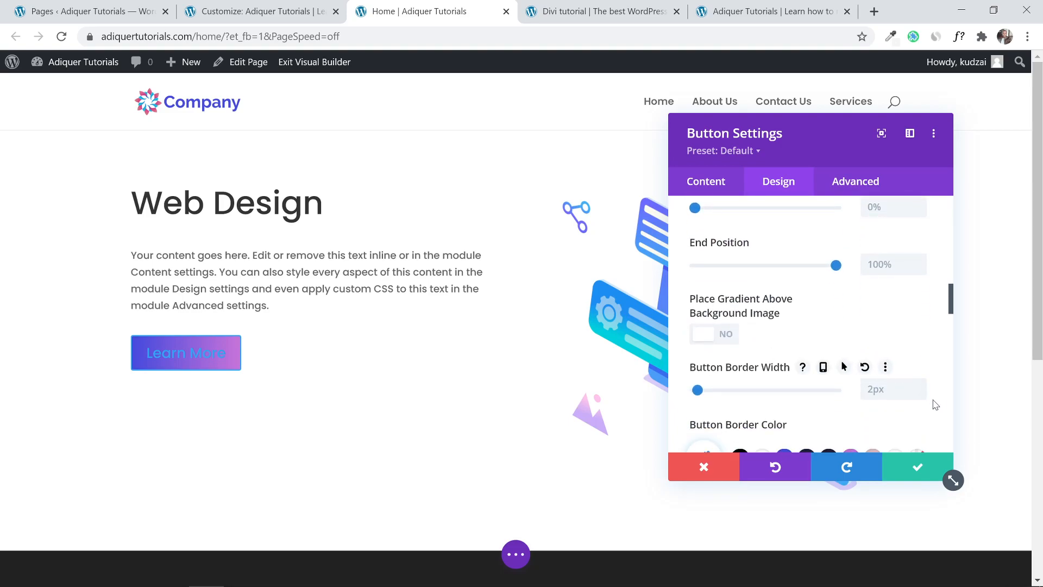
{"action": "left_click", "coordinate": [921, 393]}
Set the button border width to 0px, make its text white, and save.
{"action": "left_click", "coordinate": [920, 394]}
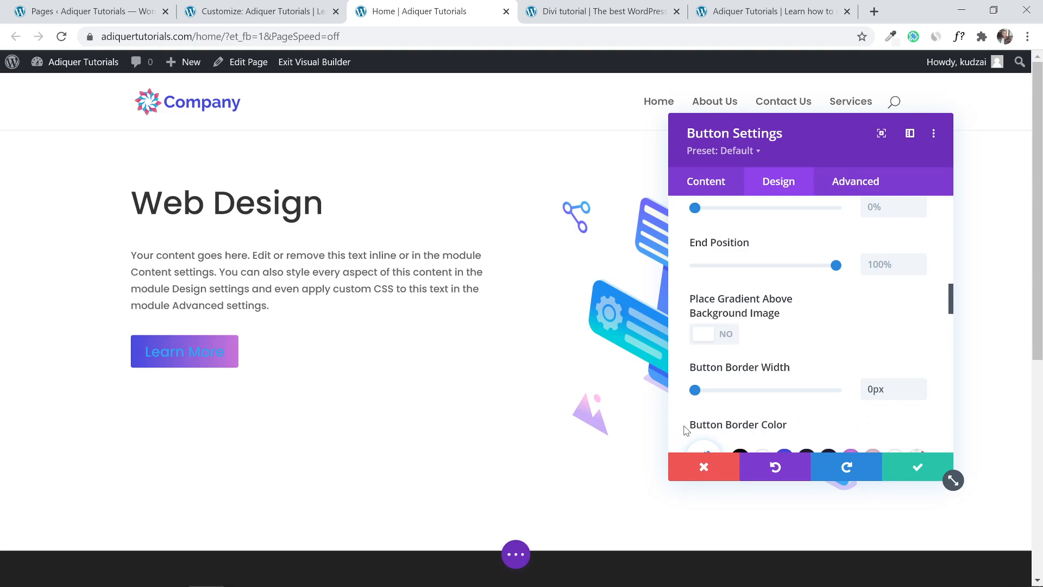
{"action": "scroll", "coordinate": [685, 432], "scroll_direction": "up", "scroll_amount": 5}
{"action": "scroll", "coordinate": [685, 431], "scroll_direction": "up", "scroll_amount": 6}
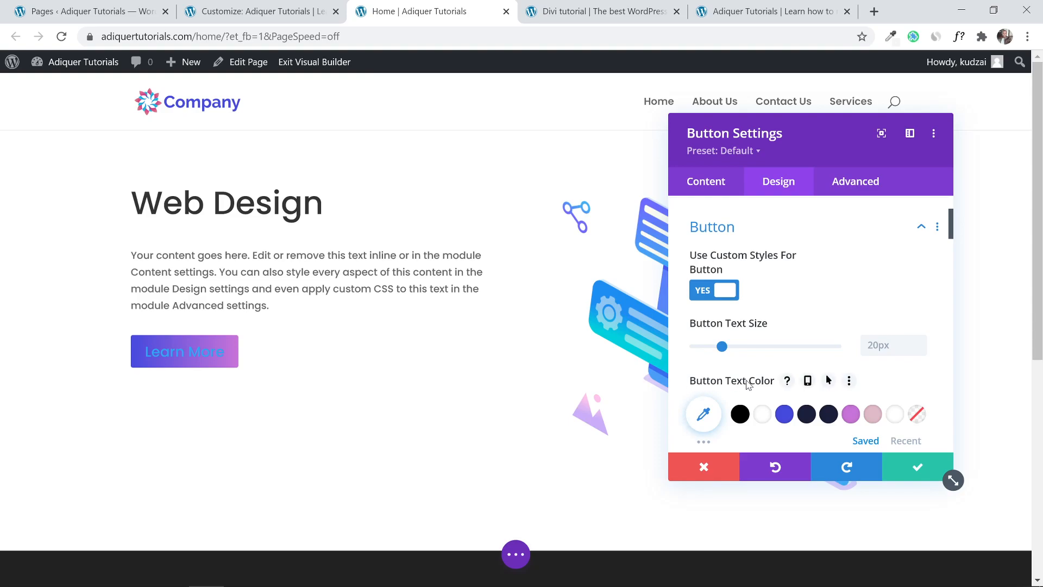
{"action": "left_click", "coordinate": [763, 415]}
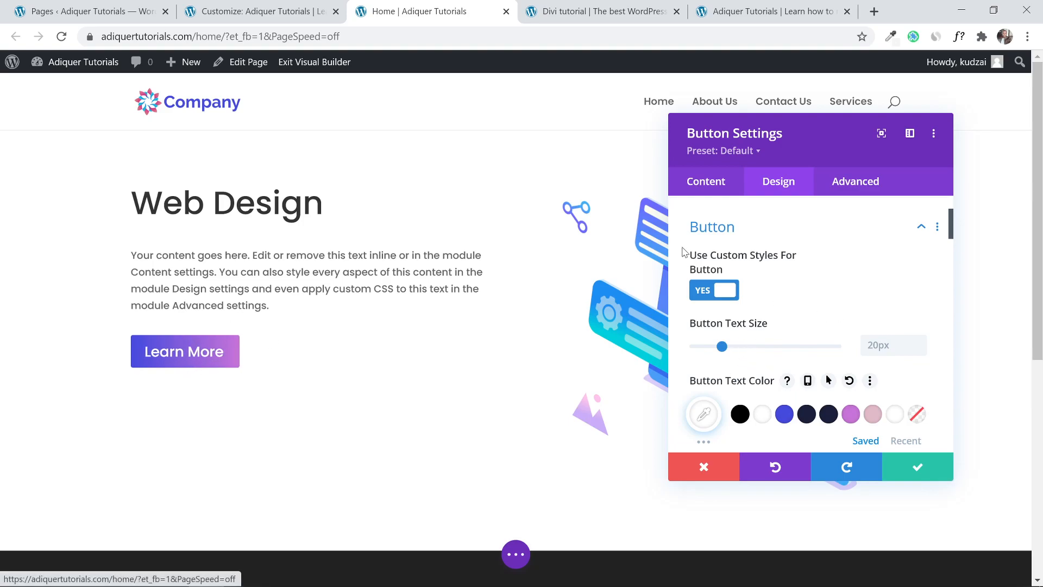
{"action": "left_click", "coordinate": [915, 469]}
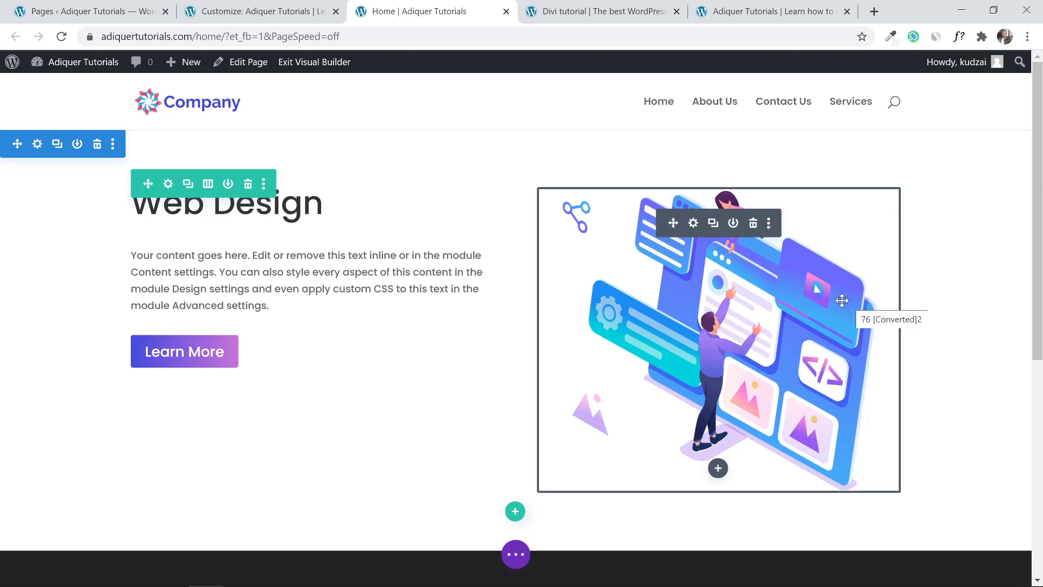
{"action": "left_click_drag", "start_coordinate": [1038, 126], "coordinate": [1041, 157]}
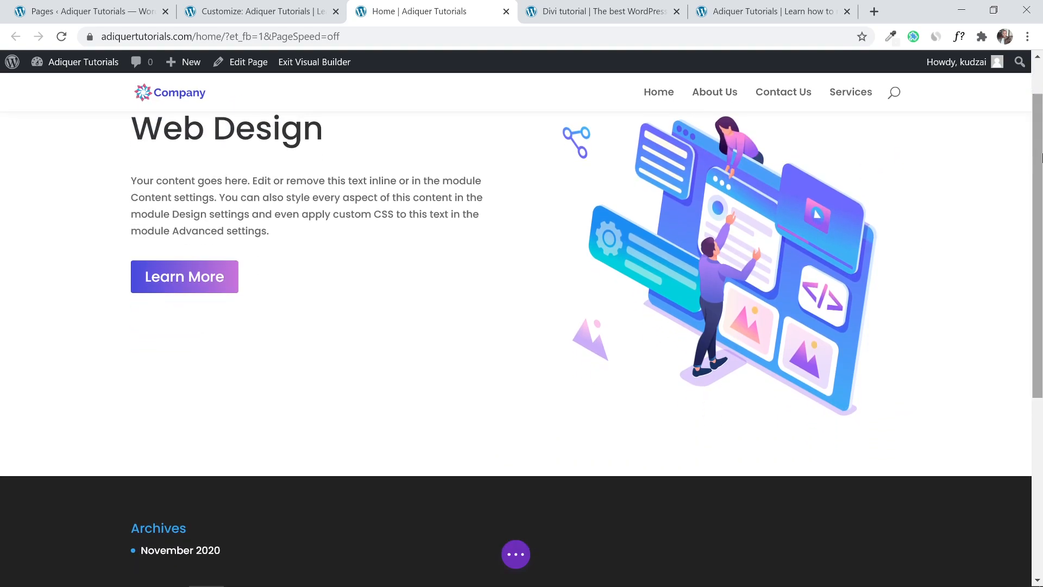
{"action": "scroll", "coordinate": [344, 202], "scroll_direction": "up", "scroll_amount": 2}
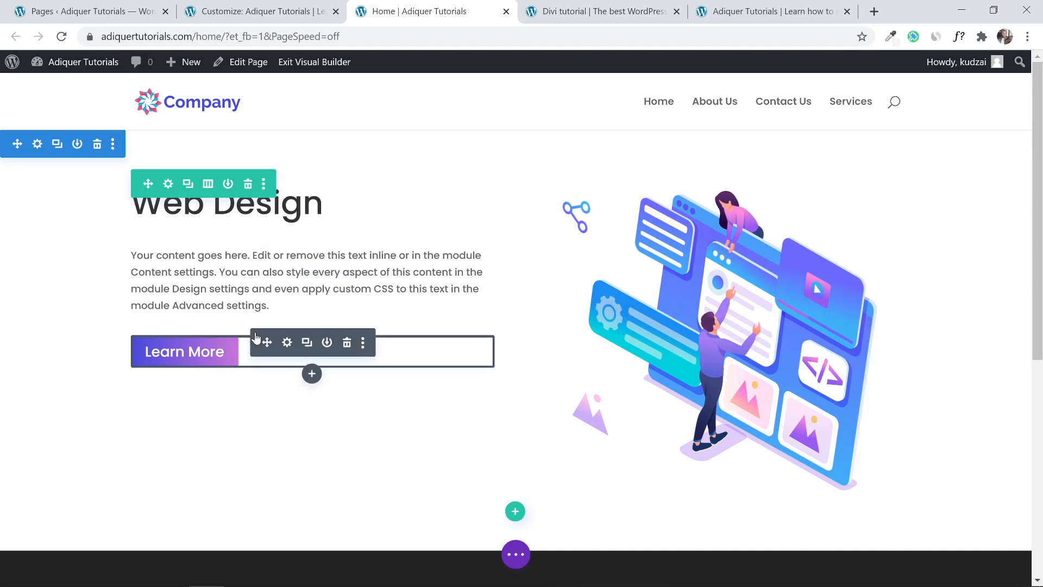
{"action": "left_click", "coordinate": [586, 11]}
{"action": "scroll", "coordinate": [361, 218], "scroll_direction": "down", "scroll_amount": 10}
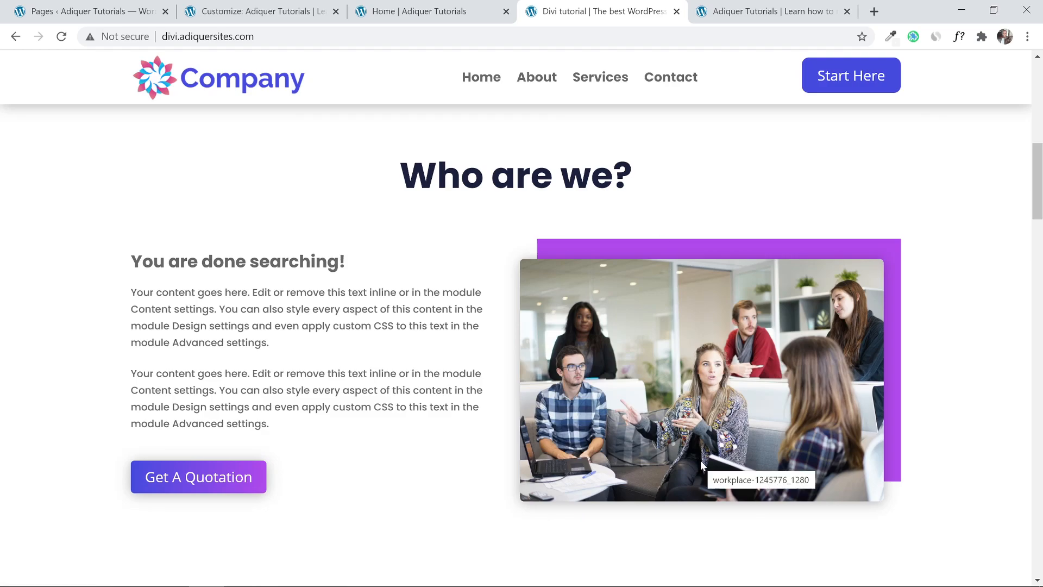
Add a Regular section below the hero after checking the reference layout.
{"action": "left_click", "coordinate": [431, 11]}
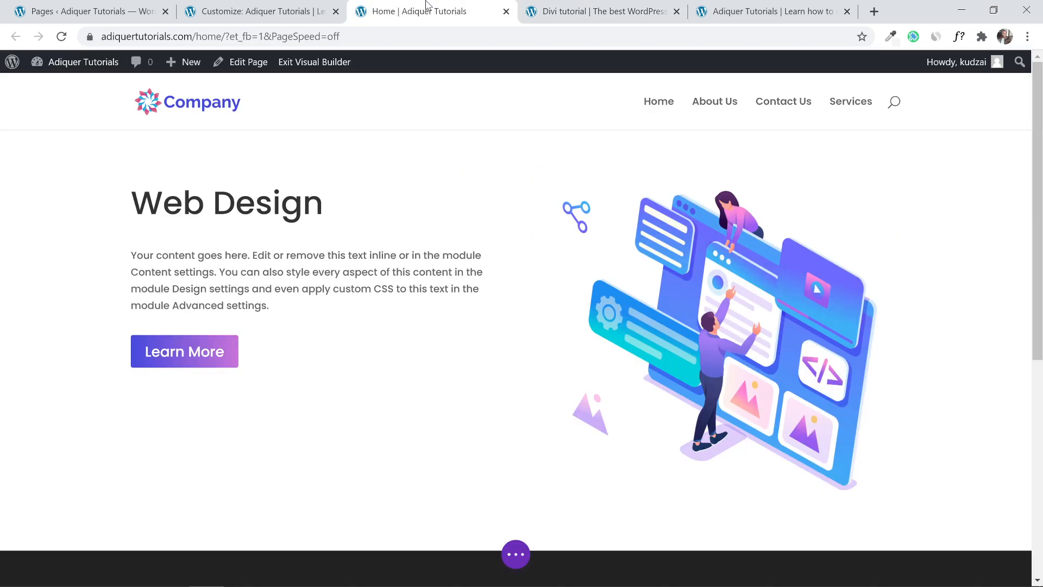
{"action": "scroll", "coordinate": [485, 237], "scroll_direction": "down", "scroll_amount": 3}
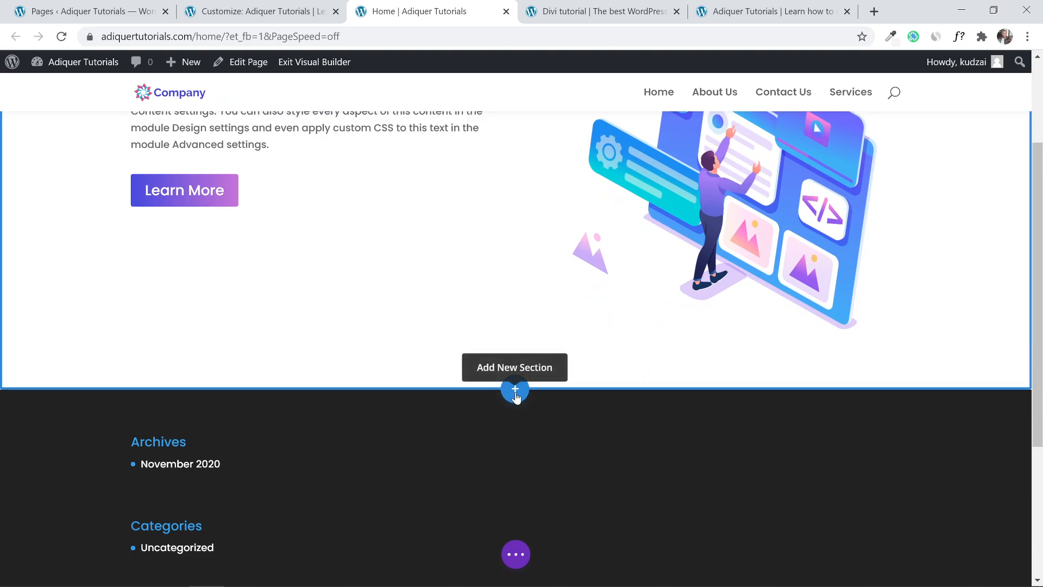
{"action": "left_click", "coordinate": [515, 394]}
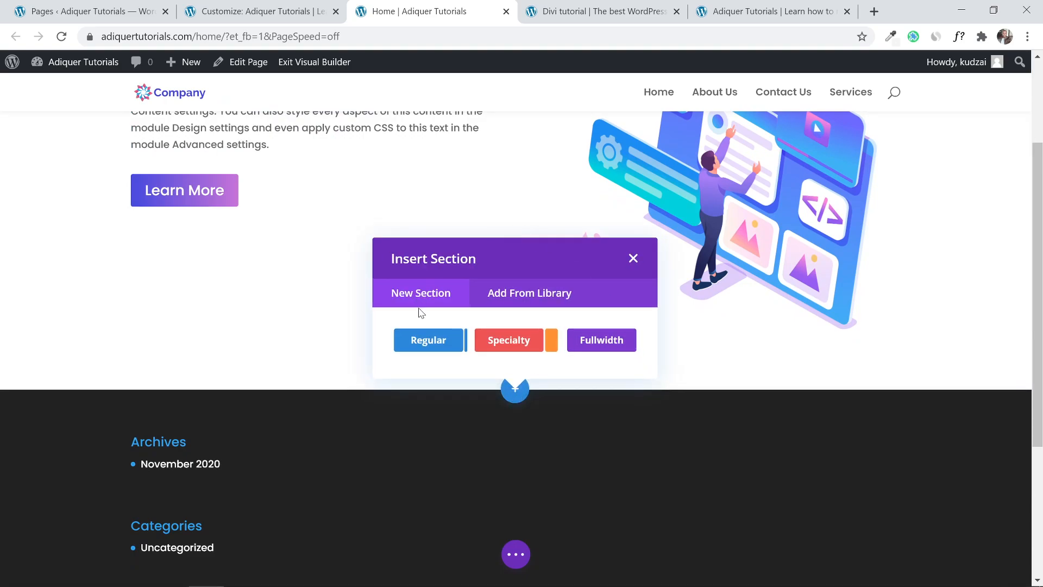
{"action": "left_click", "coordinate": [426, 341]}
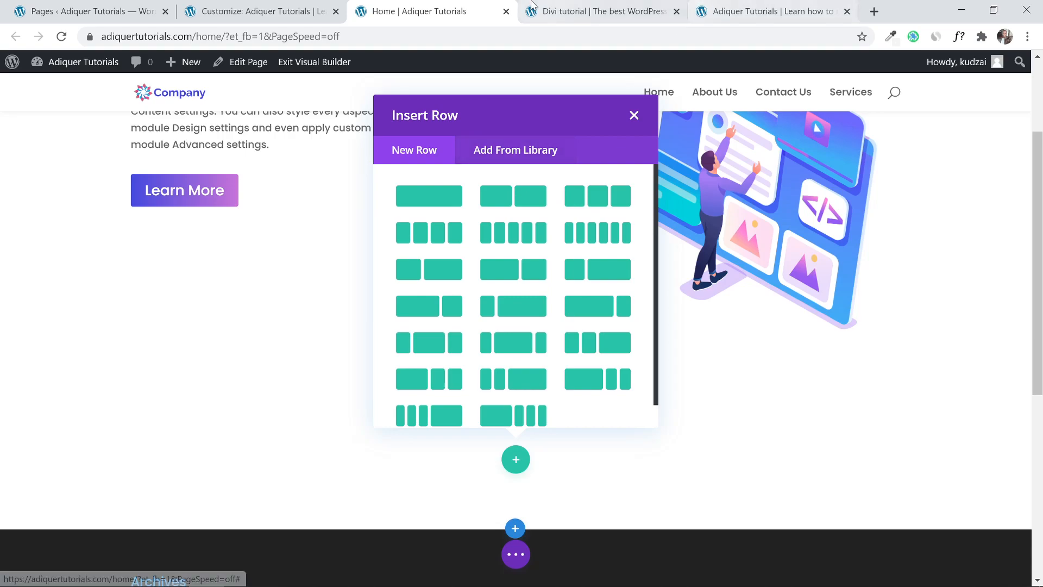
{"action": "left_click", "coordinate": [563, 3]}
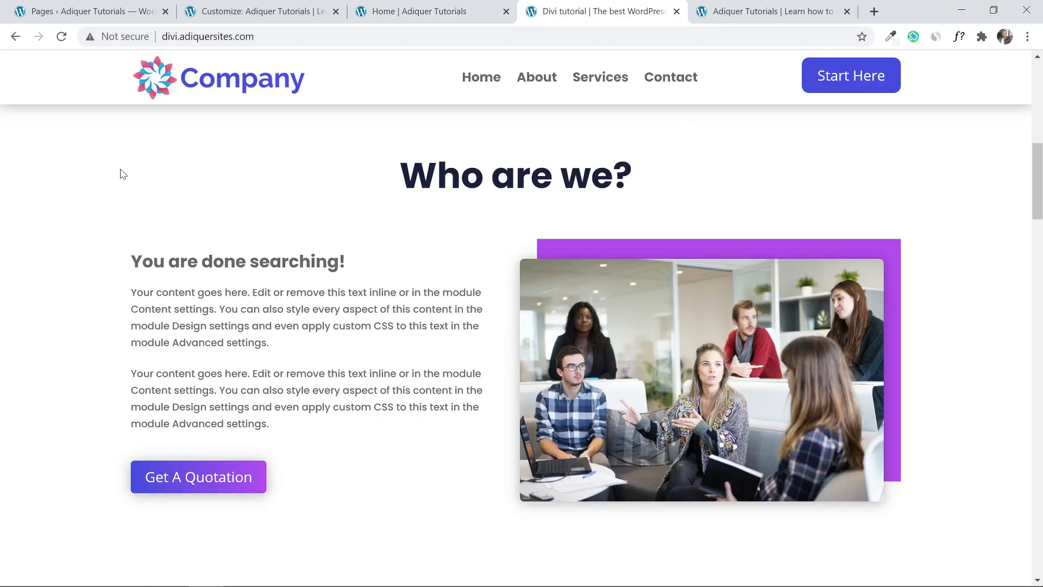
{"action": "left_click", "coordinate": [408, 8]}
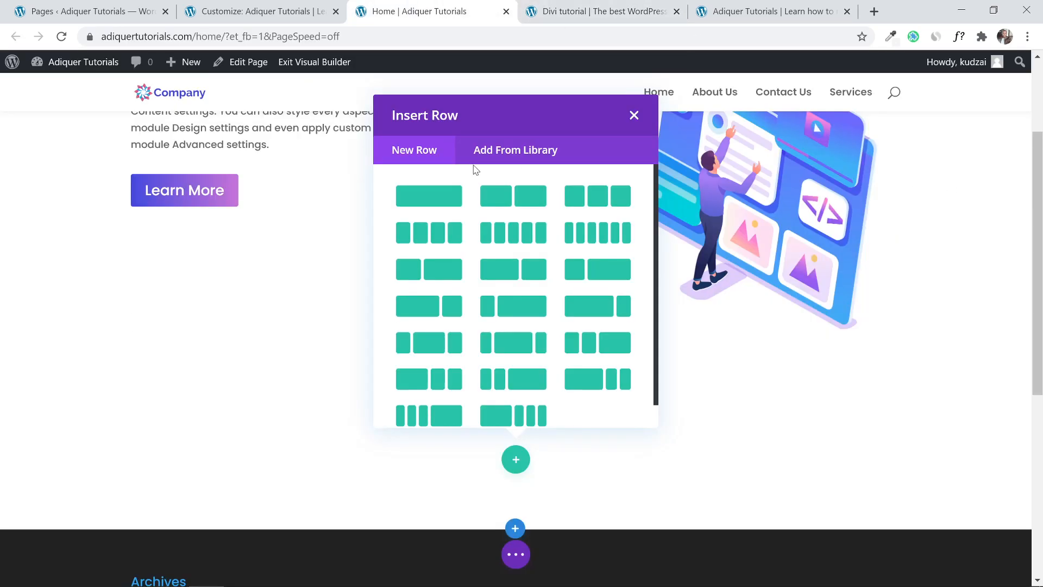
Give it a single-column row with a saved Text module, then open its settings.
{"action": "left_click", "coordinate": [418, 204]}
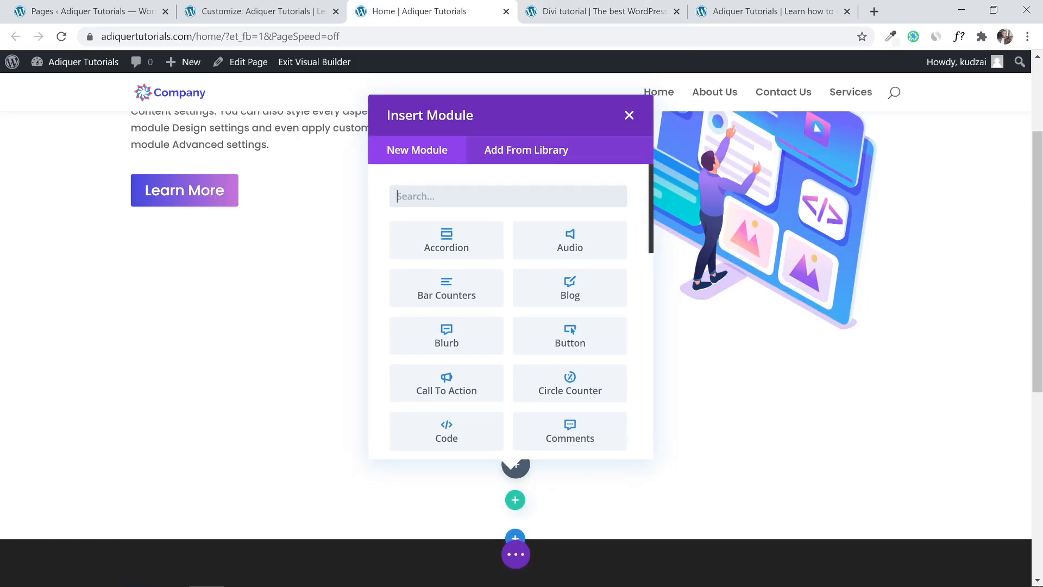
{"action": "type", "text": "text"}
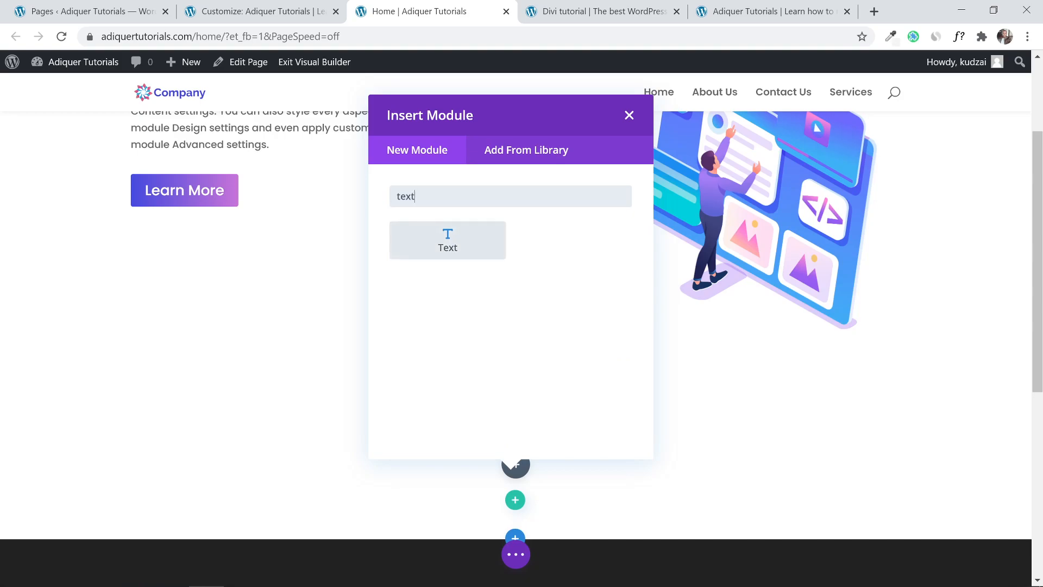
{"action": "left_click", "coordinate": [459, 234]}
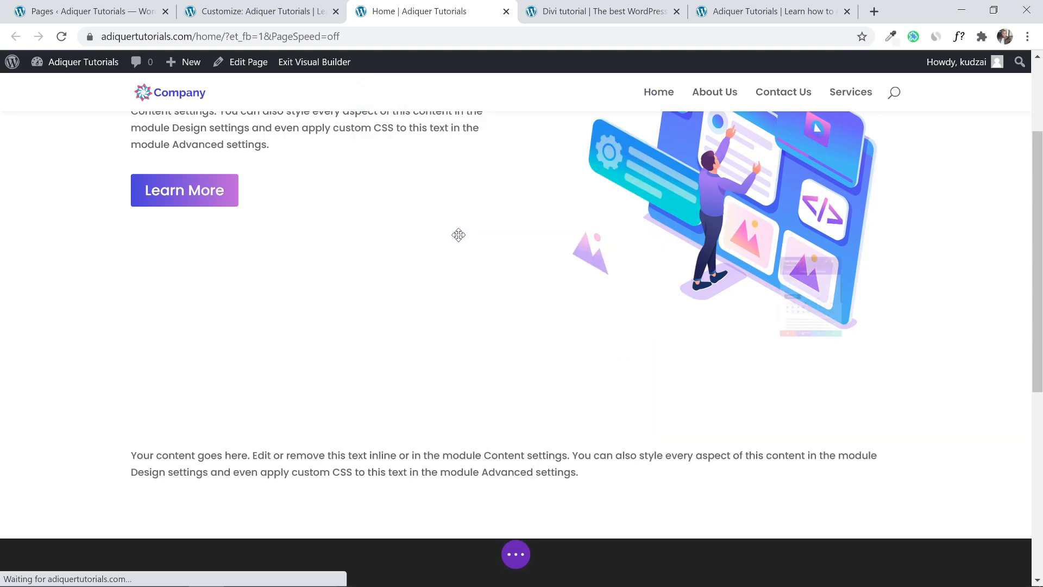
{"action": "left_click", "coordinate": [917, 466]}
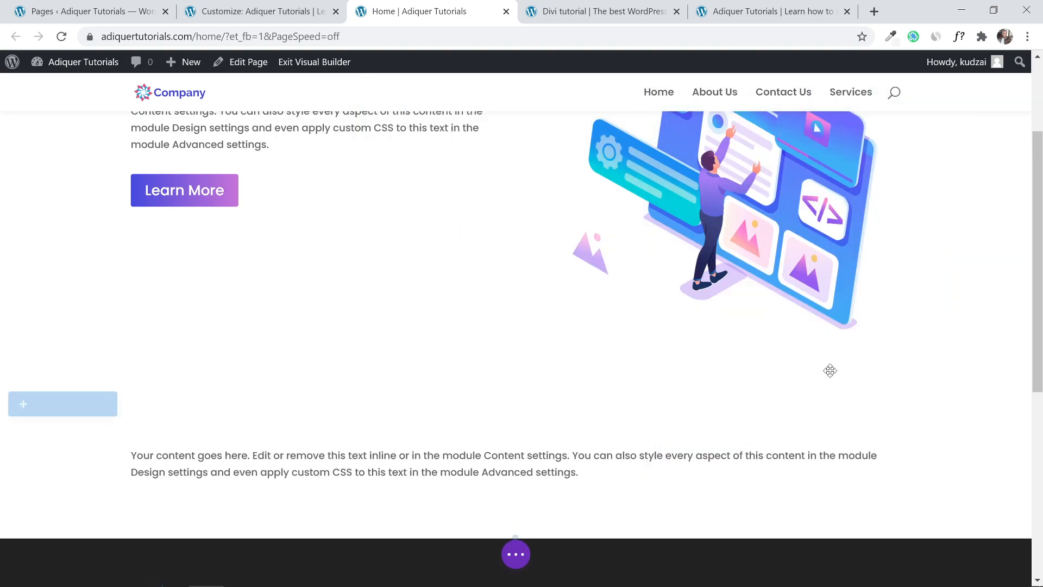
{"action": "scroll", "coordinate": [829, 368], "scroll_direction": "down", "scroll_amount": 3}
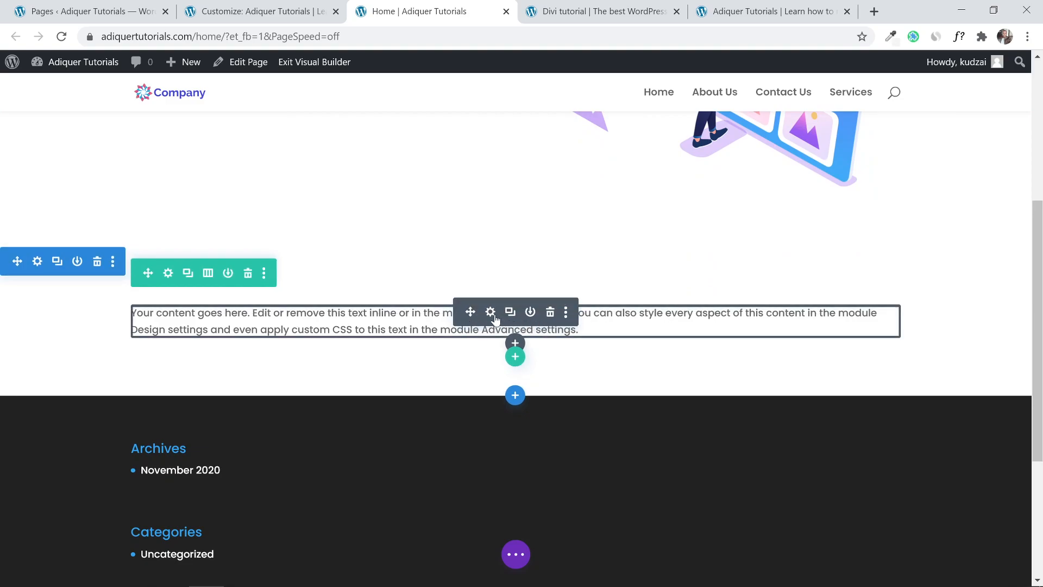
{"action": "left_click", "coordinate": [491, 313]}
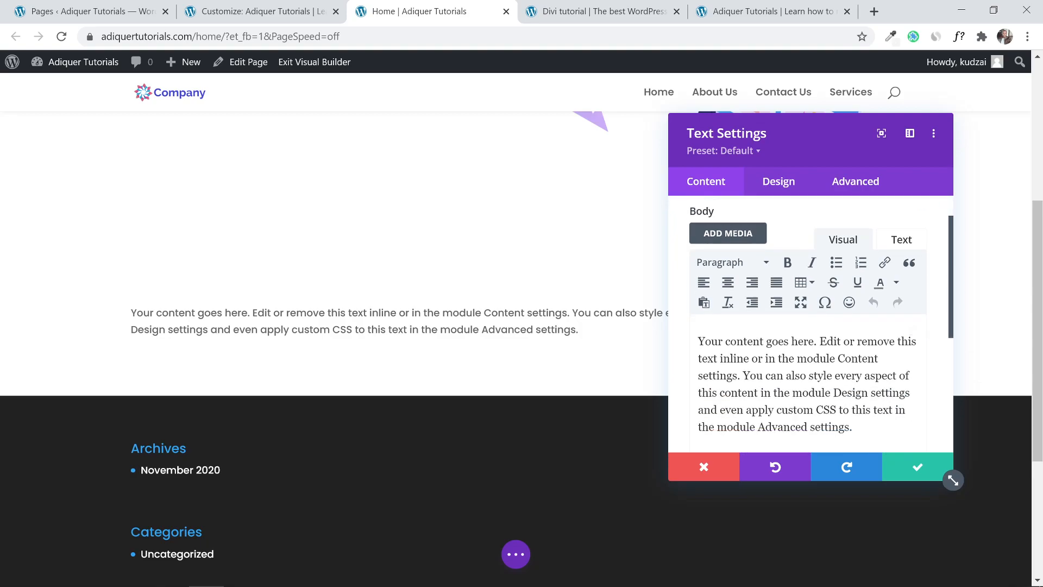
Replace the placeholder text with 'Who Are We'.
{"action": "left_click", "coordinate": [598, 10]}
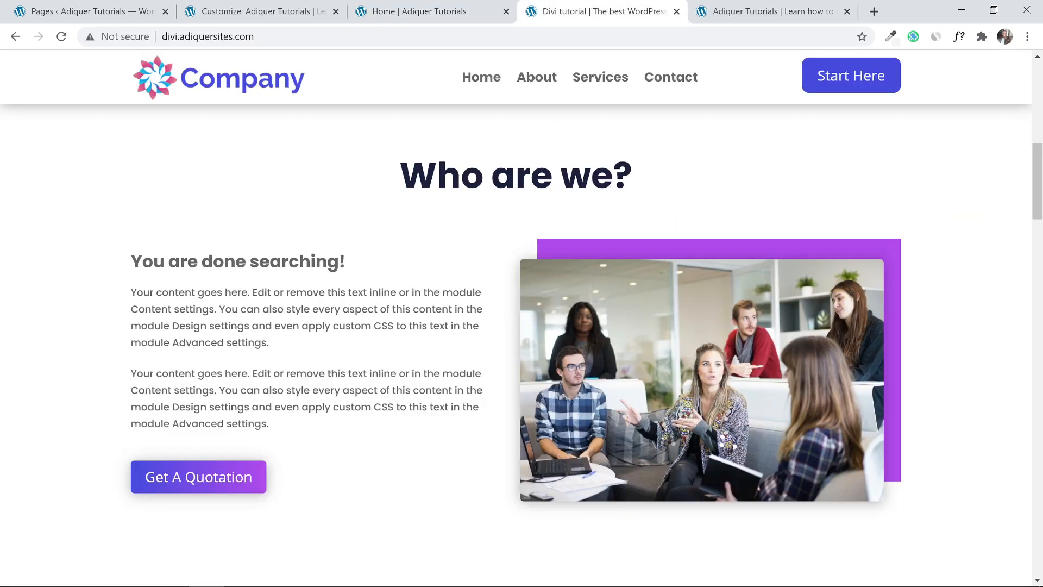
{"action": "left_click", "coordinate": [446, 11]}
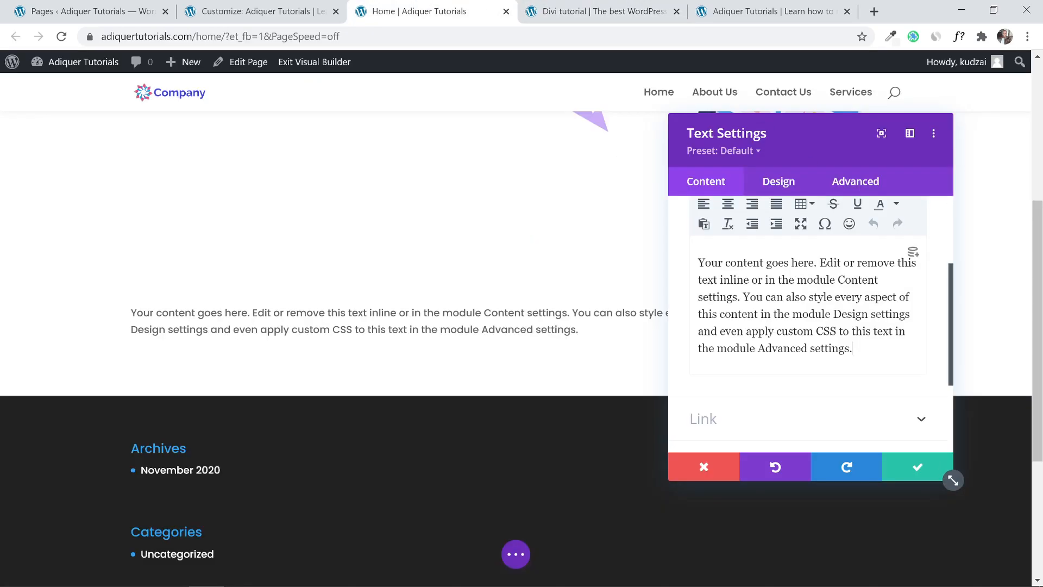
{"action": "key", "text": "ctrl+a"}
{"action": "type", "text": "WhO"}
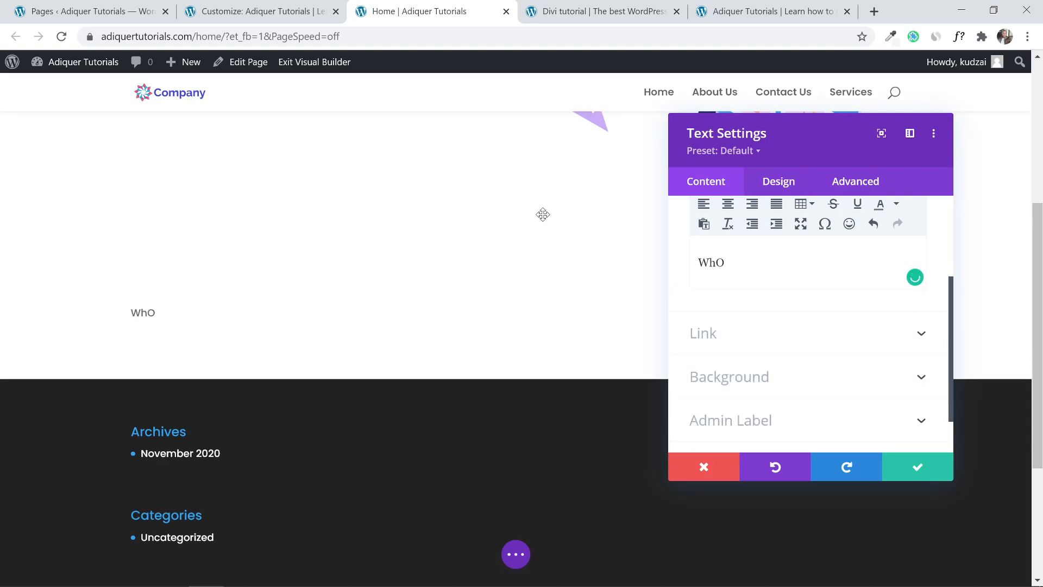
{"action": "key", "text": "BackSpace"}
{"action": "key", "text": "BackSpace"}
{"action": "type", "text": "o Are wE"}
{"action": "key", "text": "BackSpace"}
{"action": "key", "text": "BackSpace"}
Format 'Who Are We' as a centred Heading 2 and save.
{"action": "scroll", "coordinate": [733, 294], "scroll_direction": "up", "scroll_amount": 2}
{"action": "left_click", "coordinate": [749, 256]}
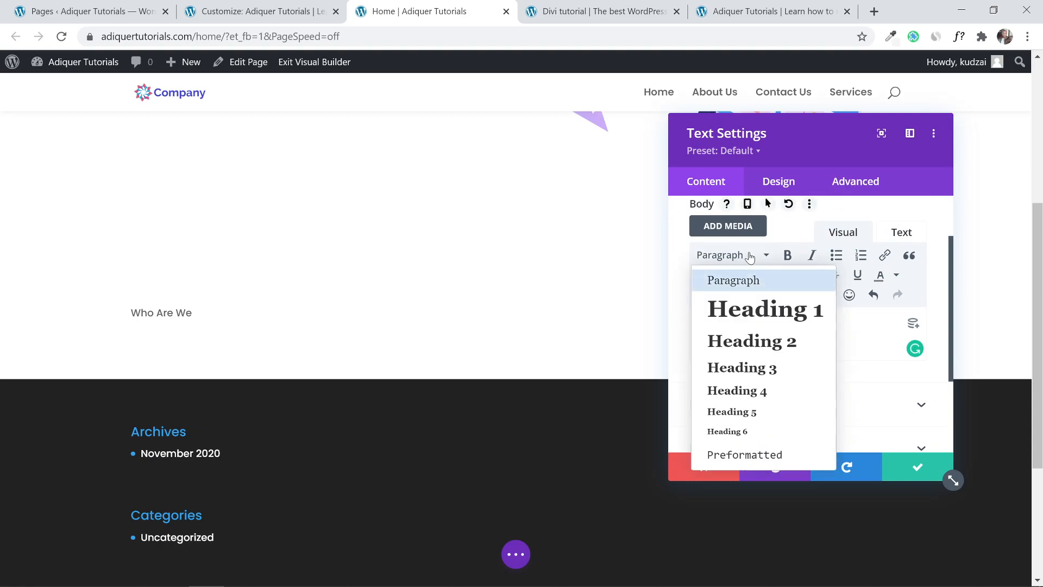
{"action": "left_click", "coordinate": [750, 339]}
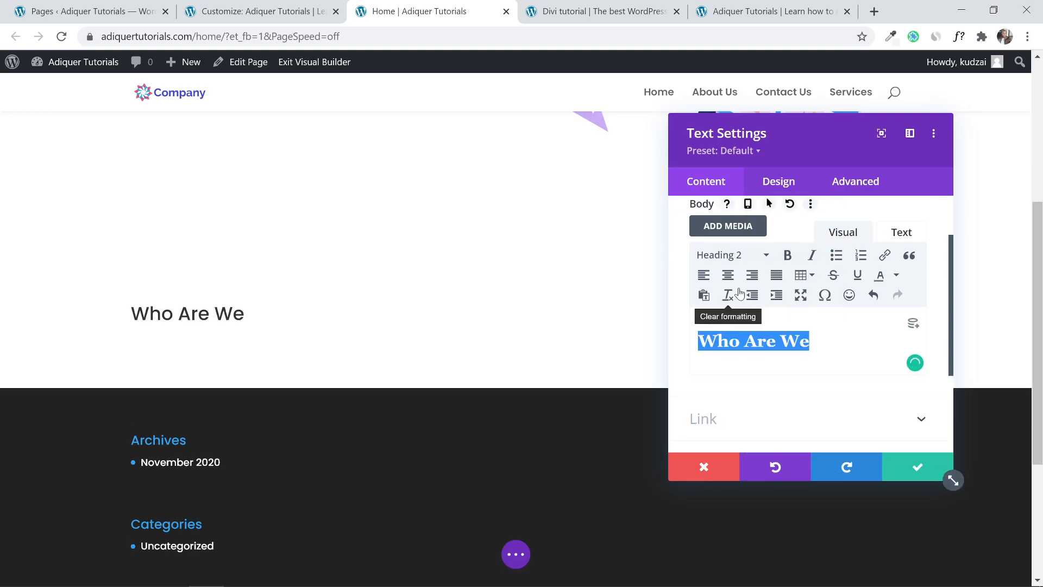
{"action": "left_click", "coordinate": [728, 276]}
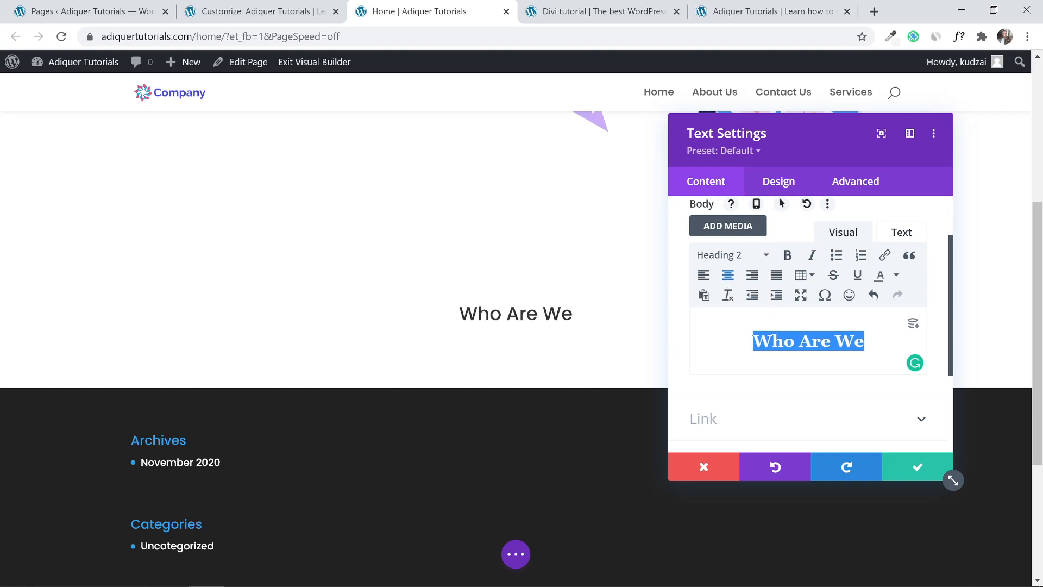
{"action": "left_click", "coordinate": [835, 344]}
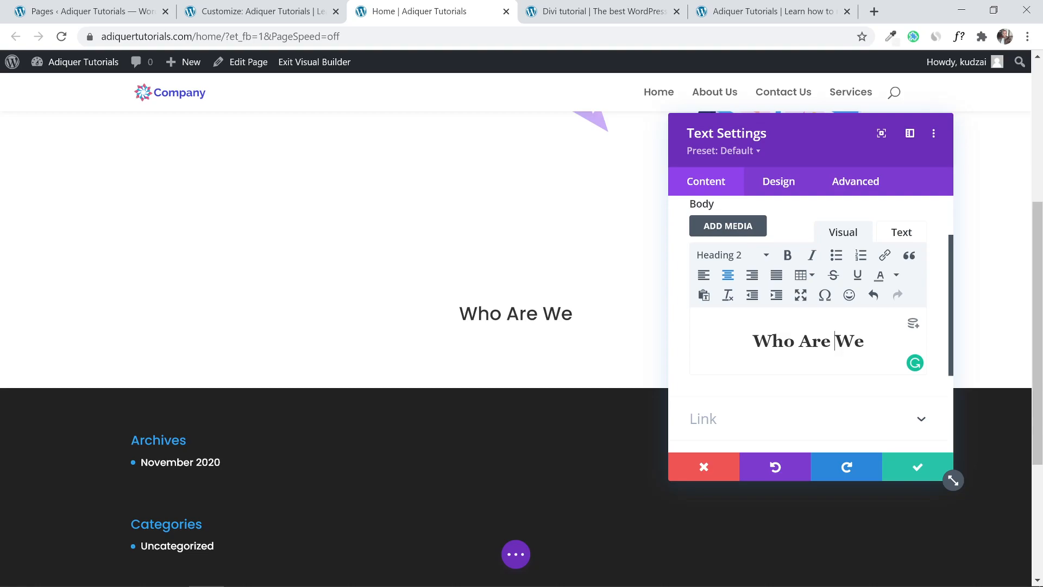
{"action": "left_click", "coordinate": [904, 473]}
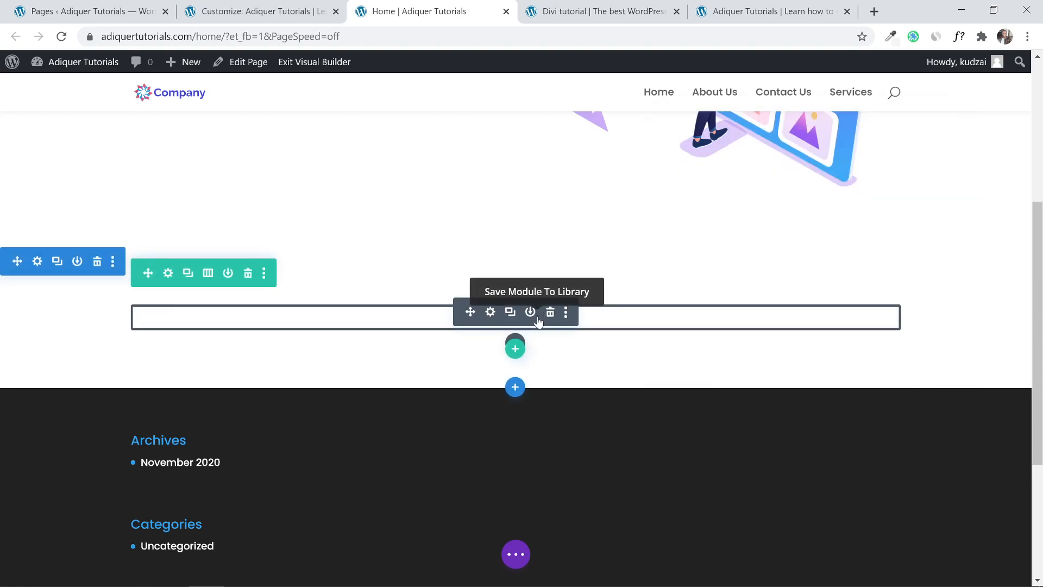
Add a two-column row under the heading and insert a Text module in its left column.
{"action": "left_click", "coordinate": [591, 6]}
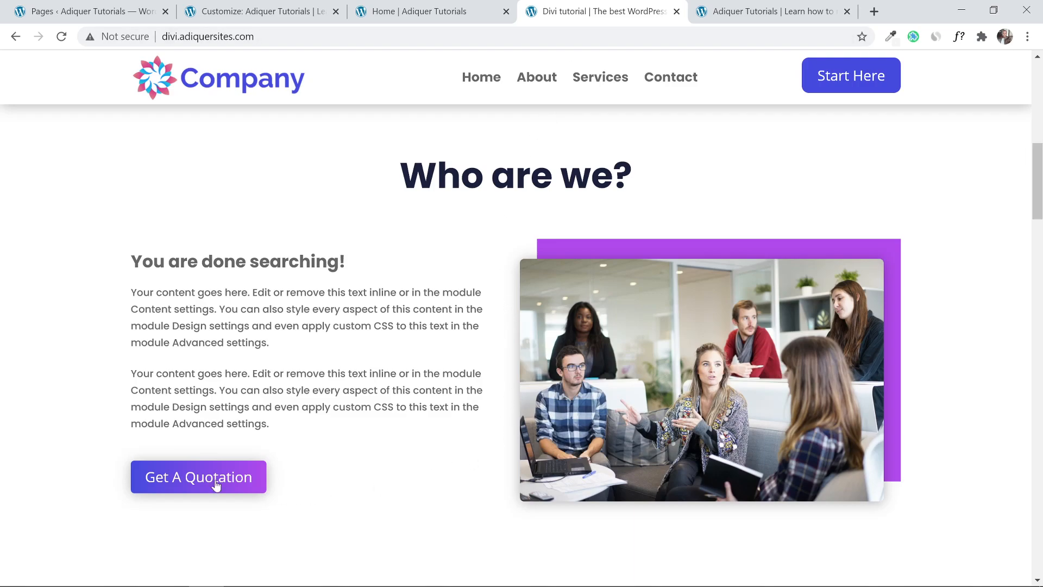
{"action": "left_click", "coordinate": [413, 11]}
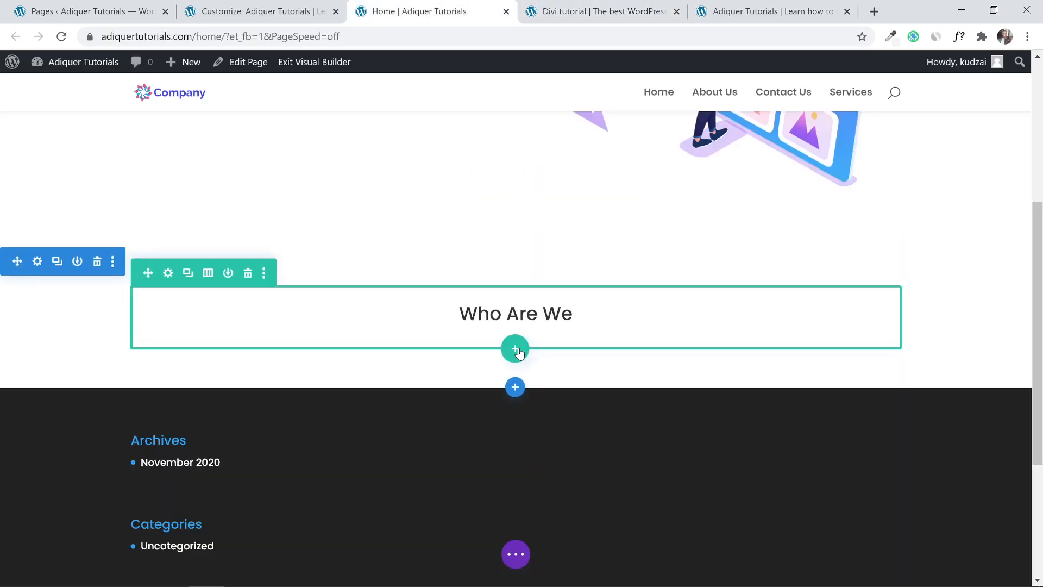
{"action": "left_click", "coordinate": [517, 350]}
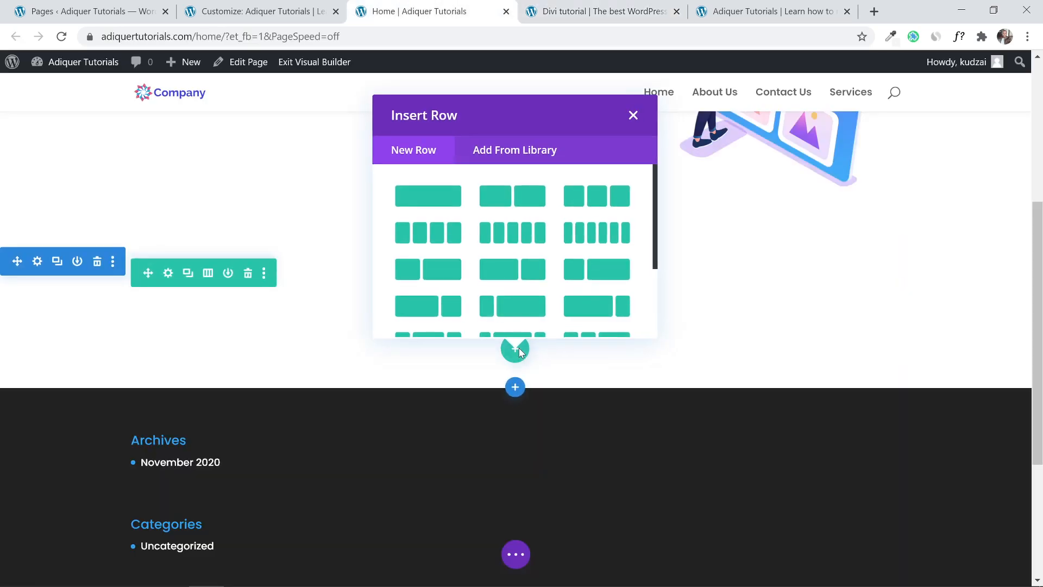
{"action": "left_click", "coordinate": [516, 203]}
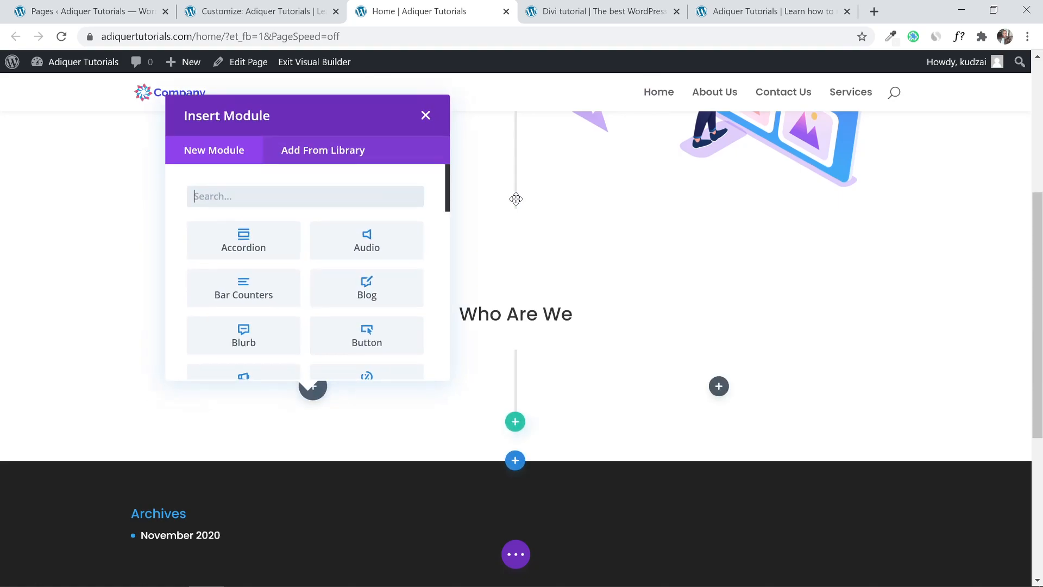
{"action": "left_click", "coordinate": [426, 115]}
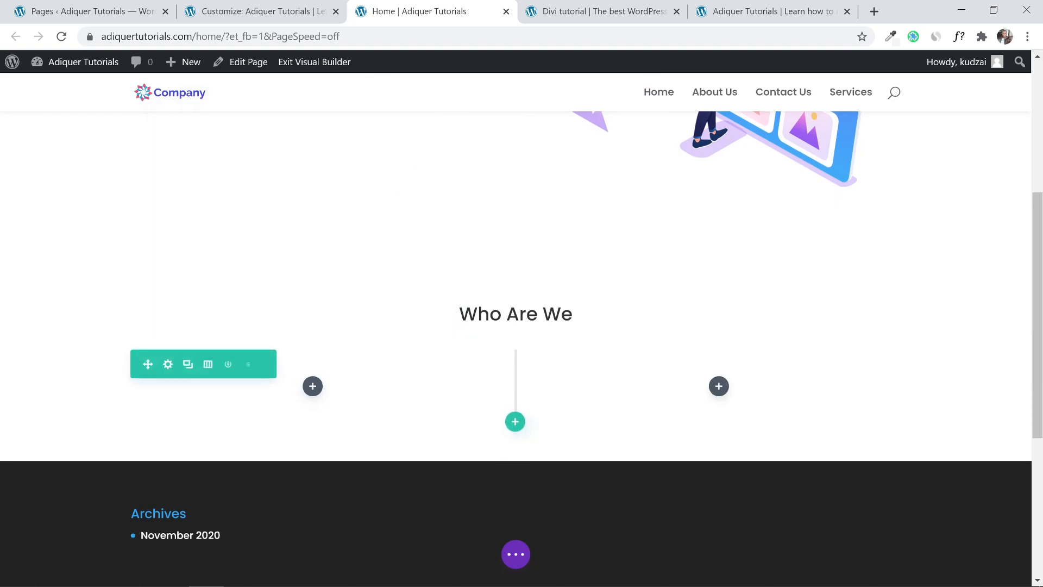
{"action": "left_click", "coordinate": [312, 386]}
{"action": "type", "text": "tet"}
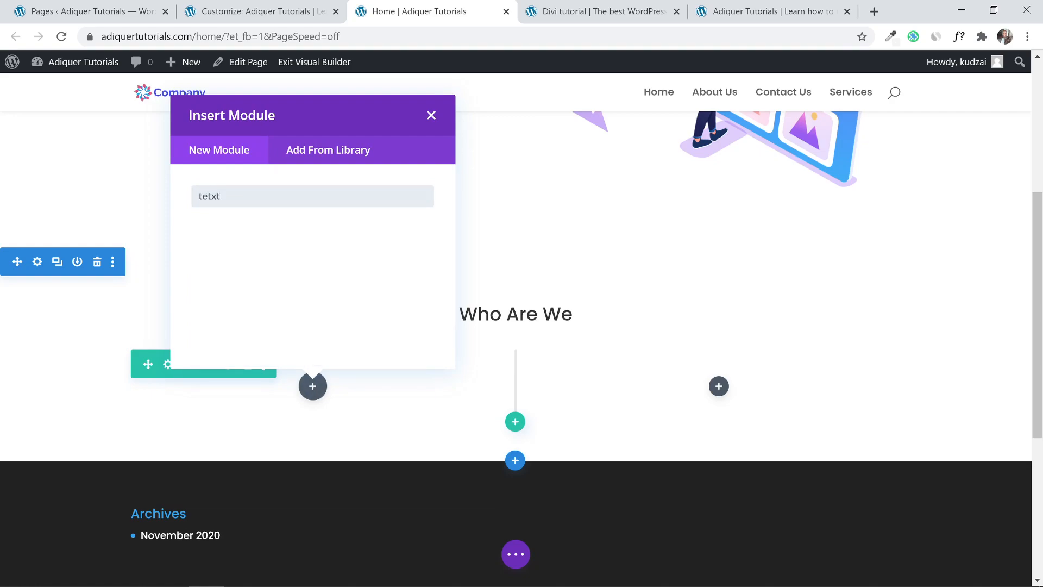
{"action": "key", "text": "BackSpace"}
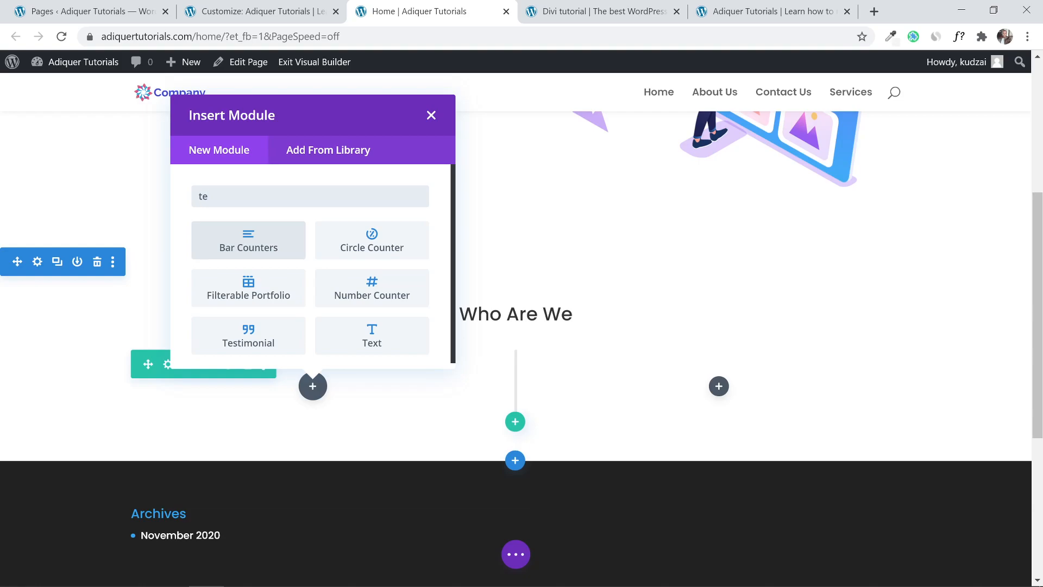
{"action": "left_click", "coordinate": [361, 331]}
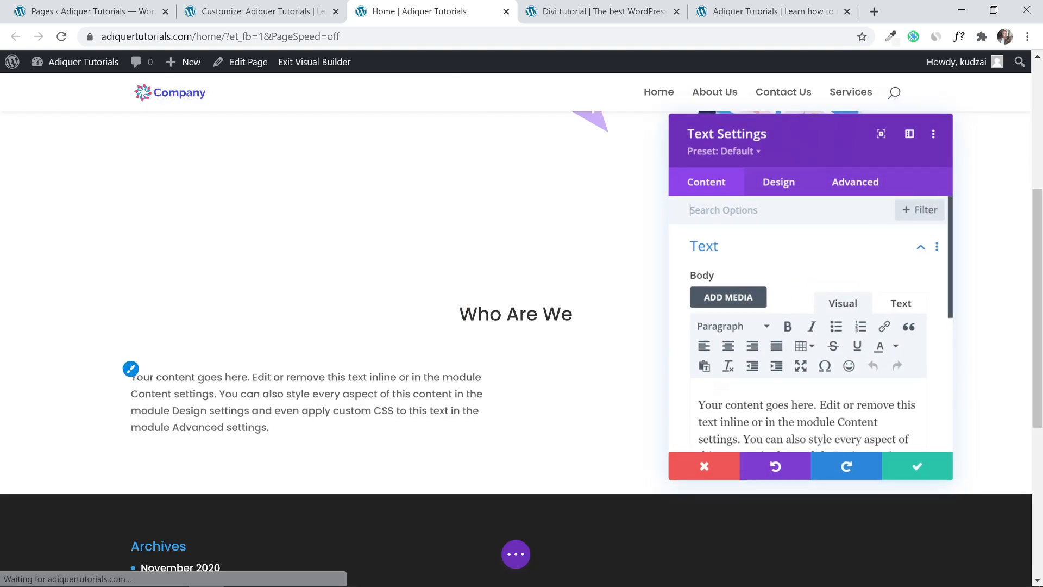
Save the Text module and duplicate it to make three placeholder paragraphs.
{"action": "left_click", "coordinate": [947, 471]}
{"action": "left_click", "coordinate": [596, 11]}
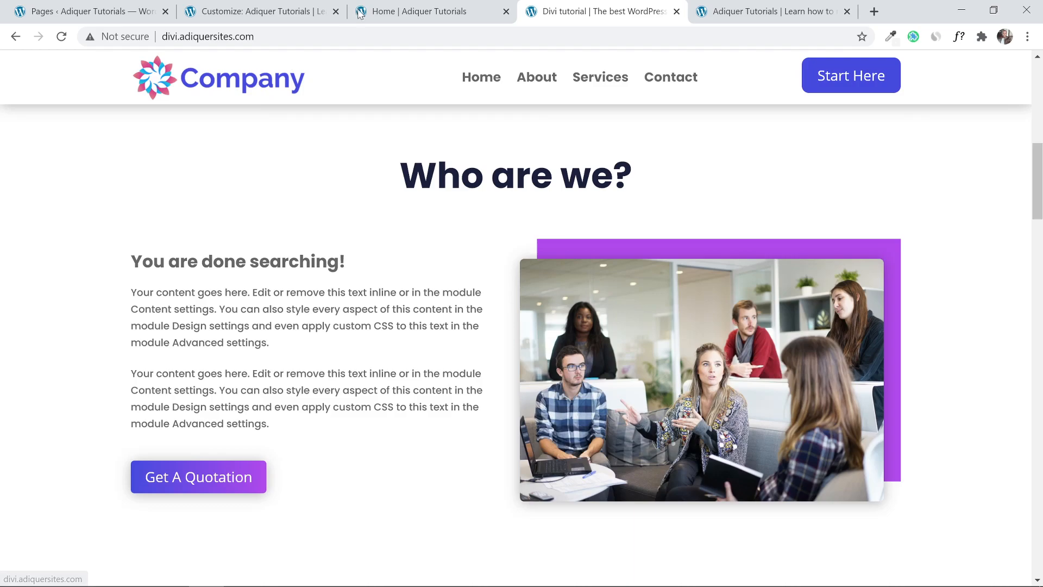
{"action": "left_click", "coordinate": [408, 8]}
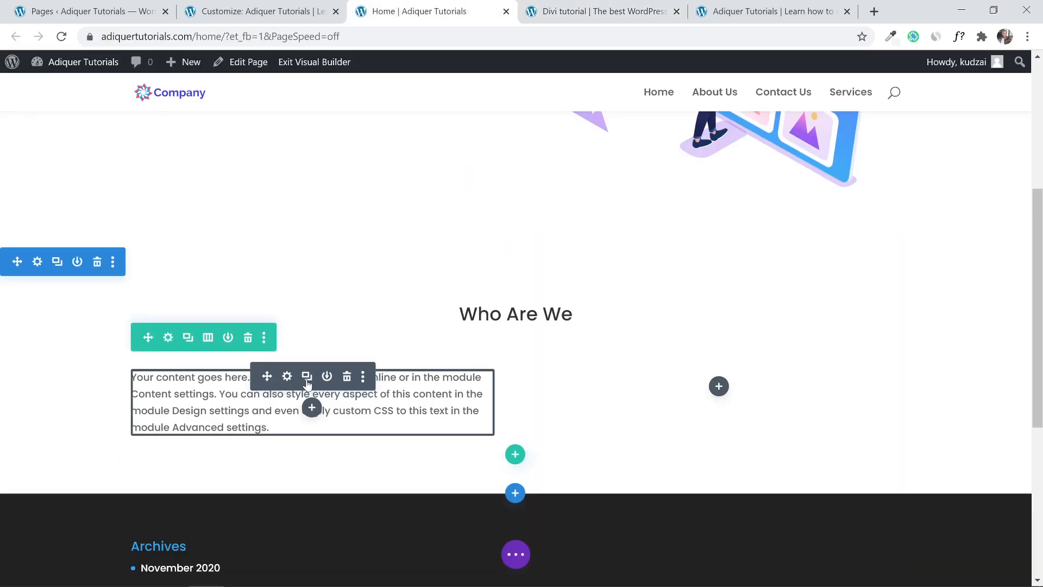
{"action": "left_click", "coordinate": [307, 376]}
{"action": "left_click", "coordinate": [307, 377]}
{"action": "scroll", "coordinate": [361, 309], "scroll_direction": "down", "scroll_amount": 4}
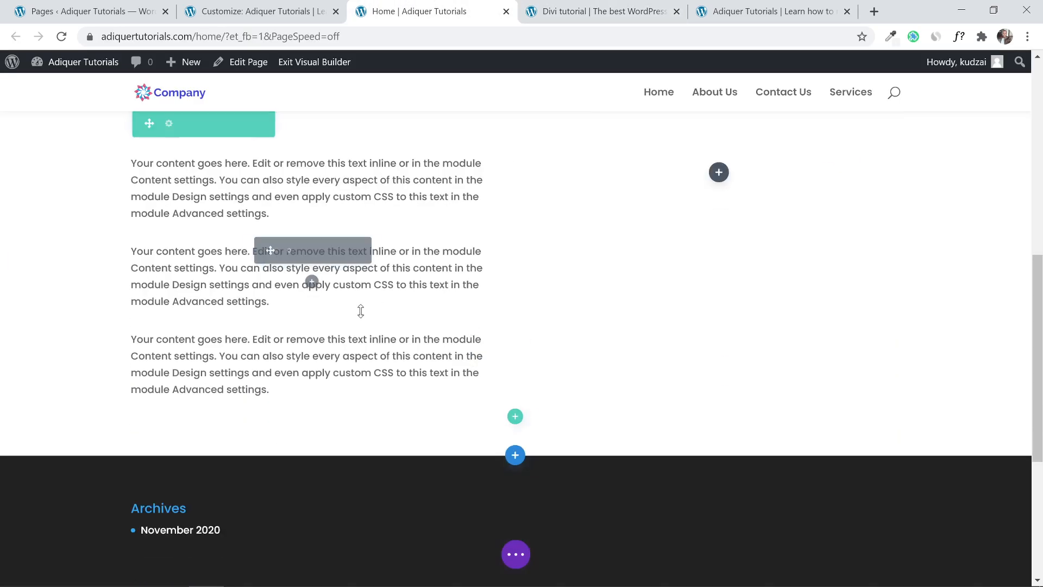
{"action": "scroll", "coordinate": [369, 309], "scroll_direction": "up", "scroll_amount": 1}
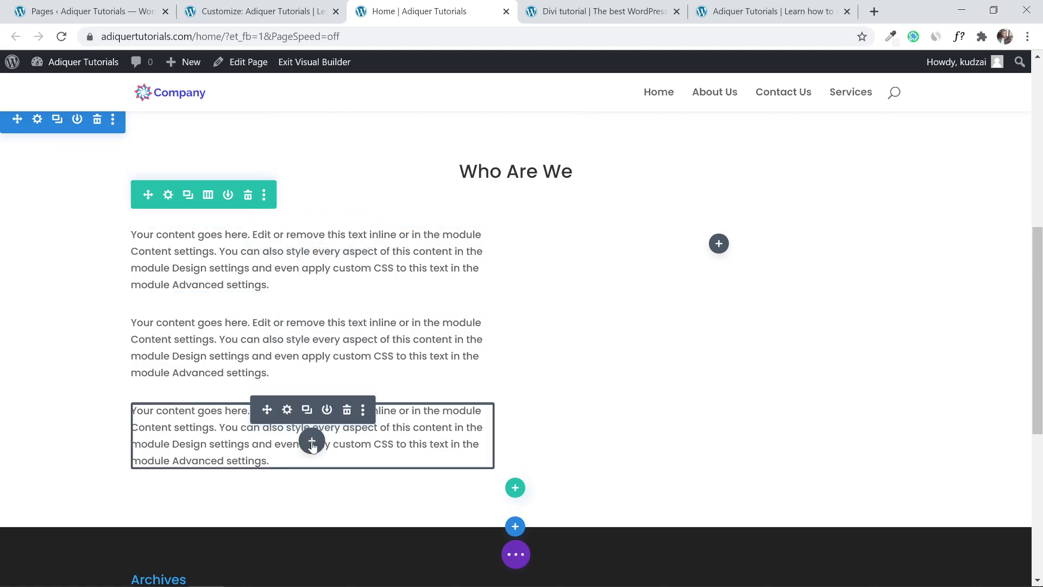
Insert and save a Click Here button below the third paragraph.
{"action": "left_click", "coordinate": [312, 442]}
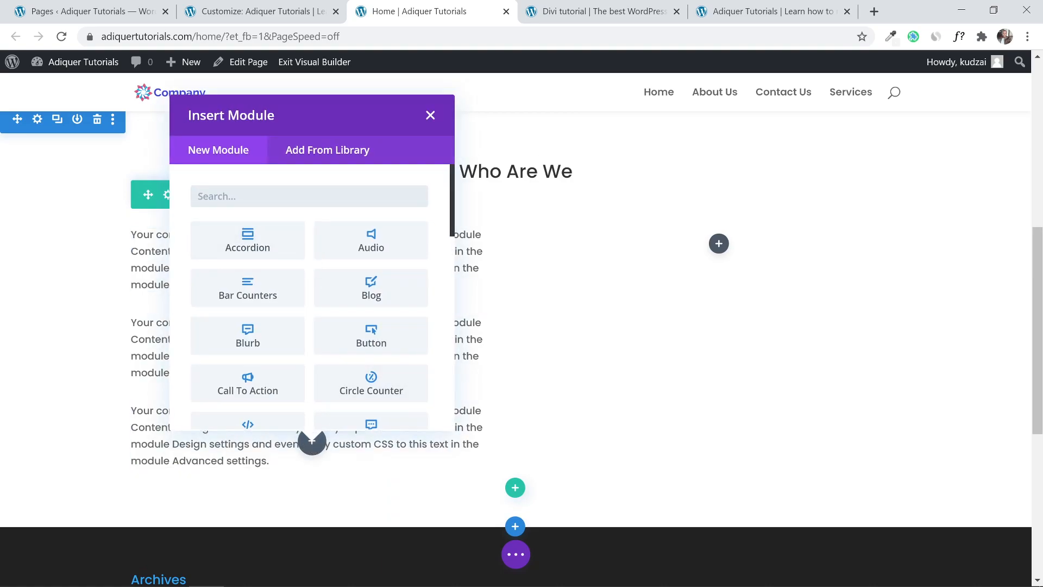
{"action": "type", "text": "but"}
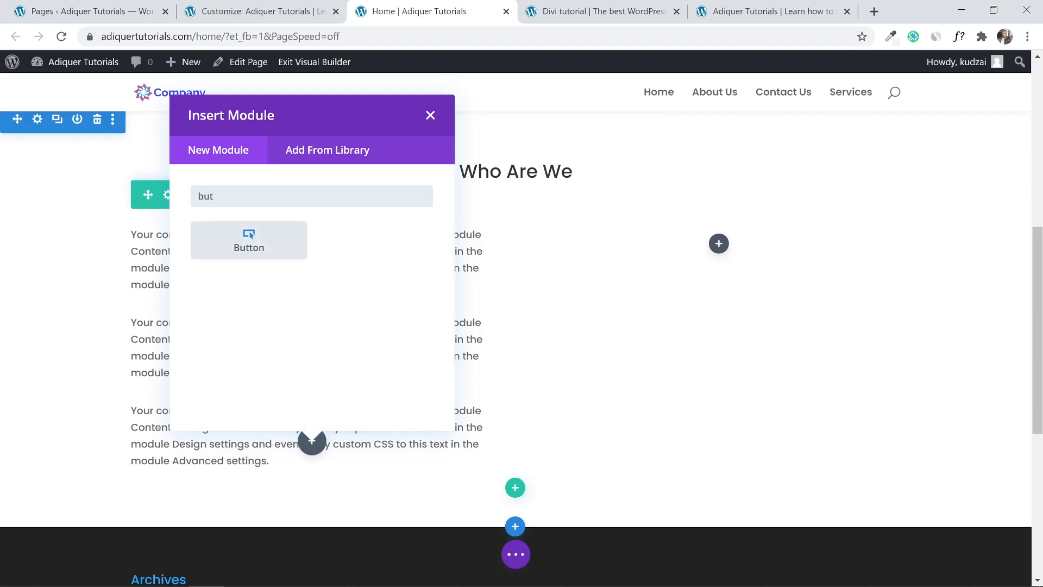
{"action": "left_click", "coordinate": [266, 224]}
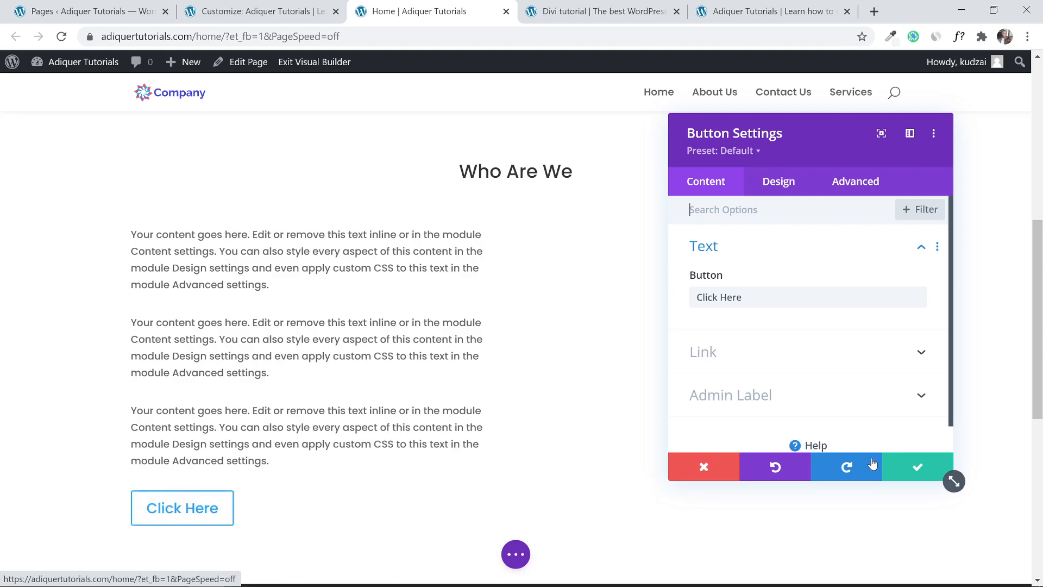
{"action": "left_click", "coordinate": [907, 466]}
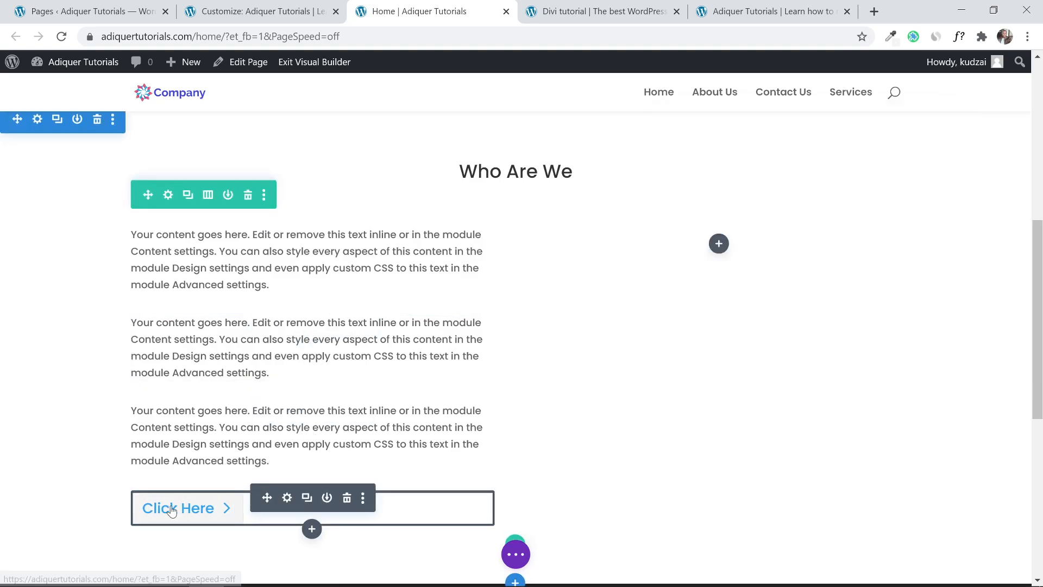
{"action": "scroll", "coordinate": [394, 407], "scroll_direction": "up", "scroll_amount": 5}
{"action": "scroll", "coordinate": [326, 366], "scroll_direction": "down", "scroll_amount": 4}
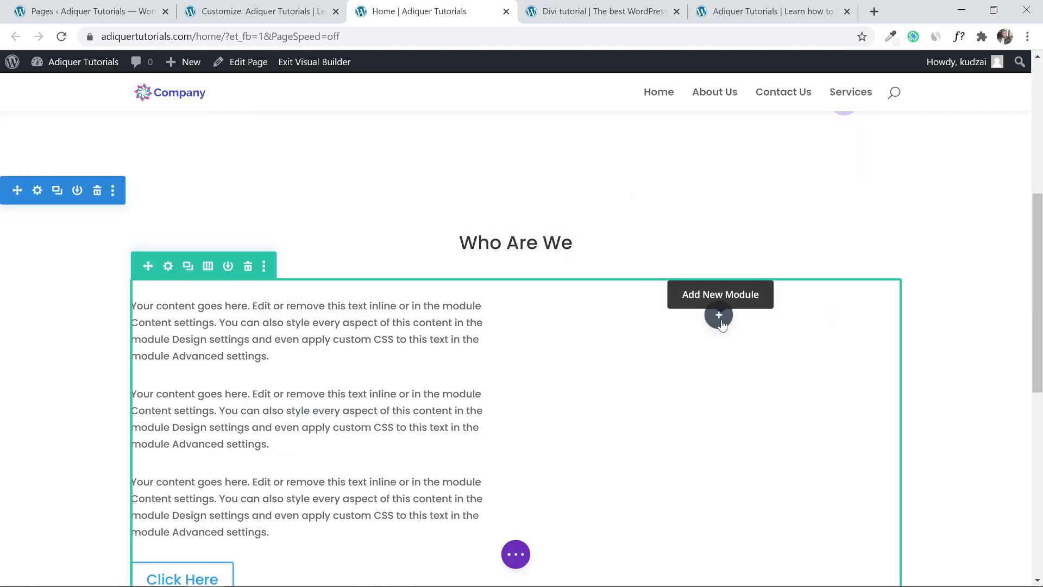
Insert an Image module into the Who Are We row's right column.
{"action": "left_click", "coordinate": [719, 317]}
{"action": "type", "text": "ima"}
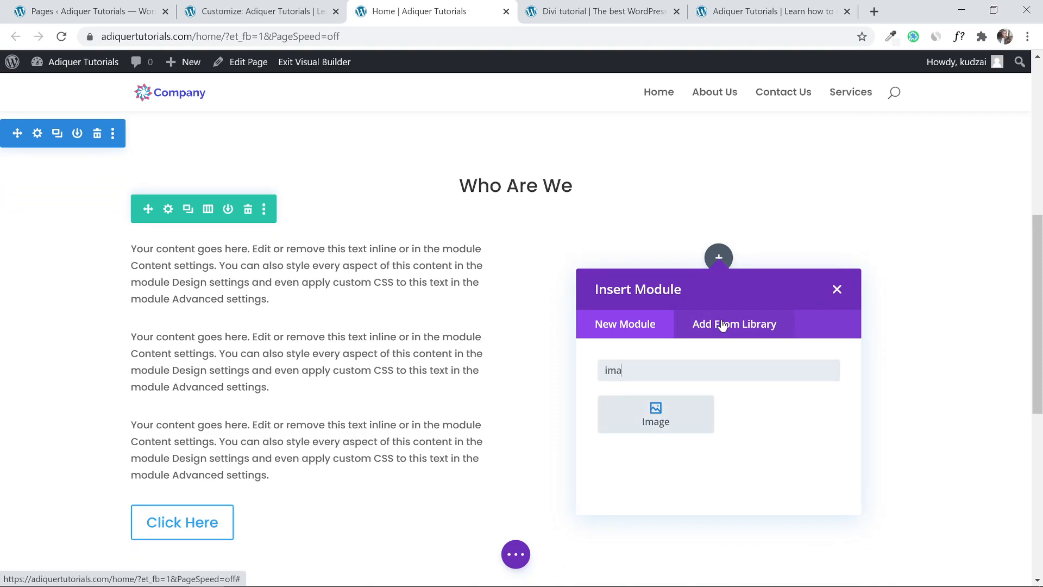
{"action": "left_click", "coordinate": [668, 419]}
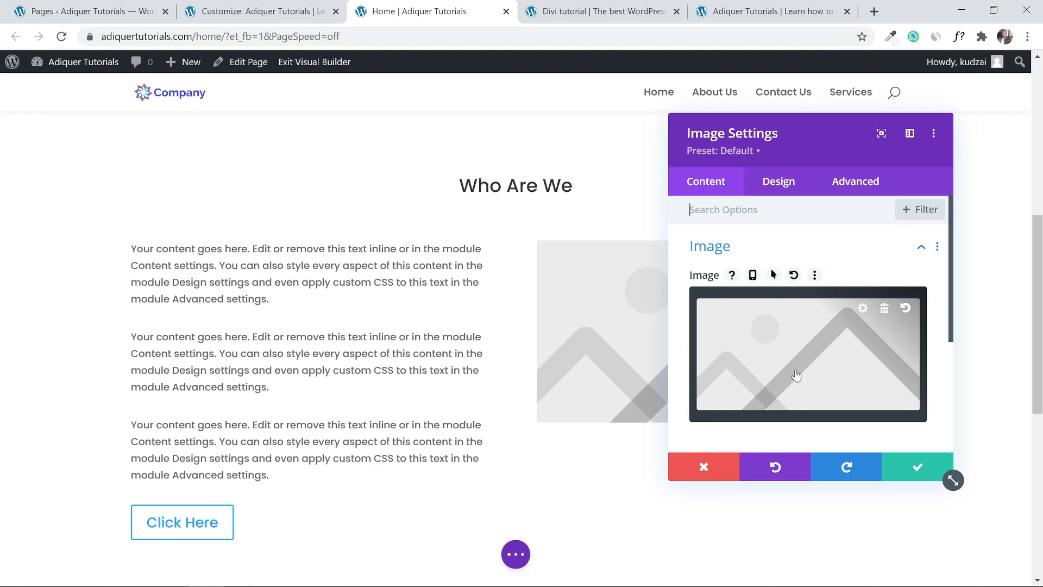
{"action": "left_click_drag", "start_coordinate": [815, 132], "coordinate": [348, 141]}
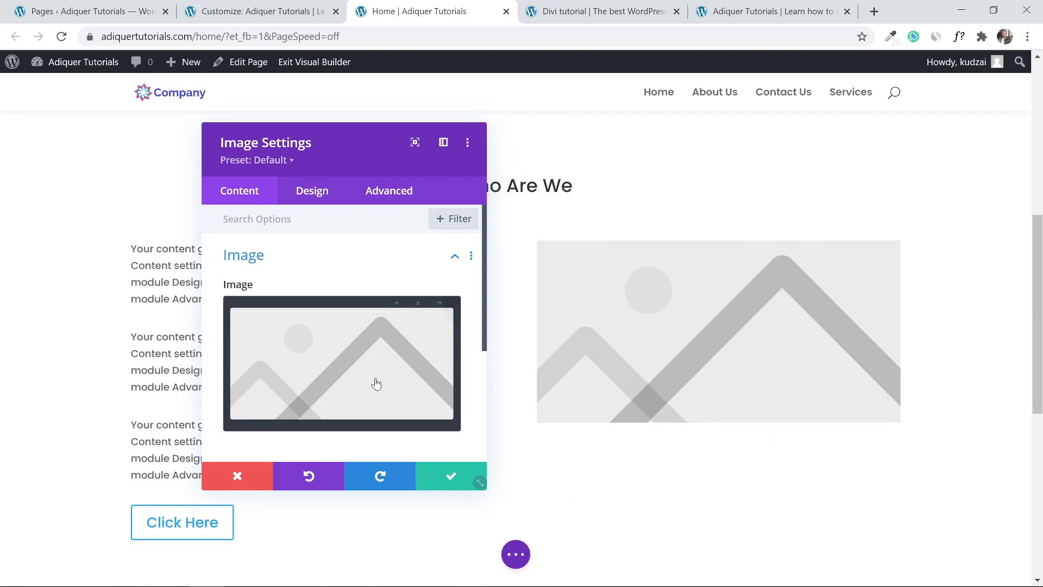
Upload workplace-1245776_1280.jpg from the computer to the media library.
{"action": "left_click", "coordinate": [334, 381]}
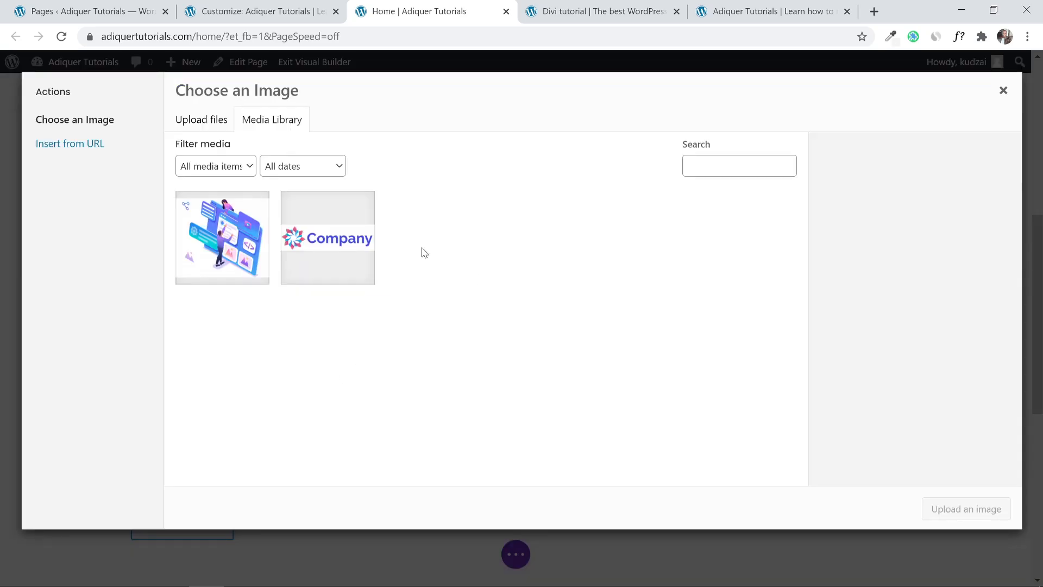
{"action": "left_click", "coordinate": [217, 121]}
{"action": "left_click", "coordinate": [582, 325]}
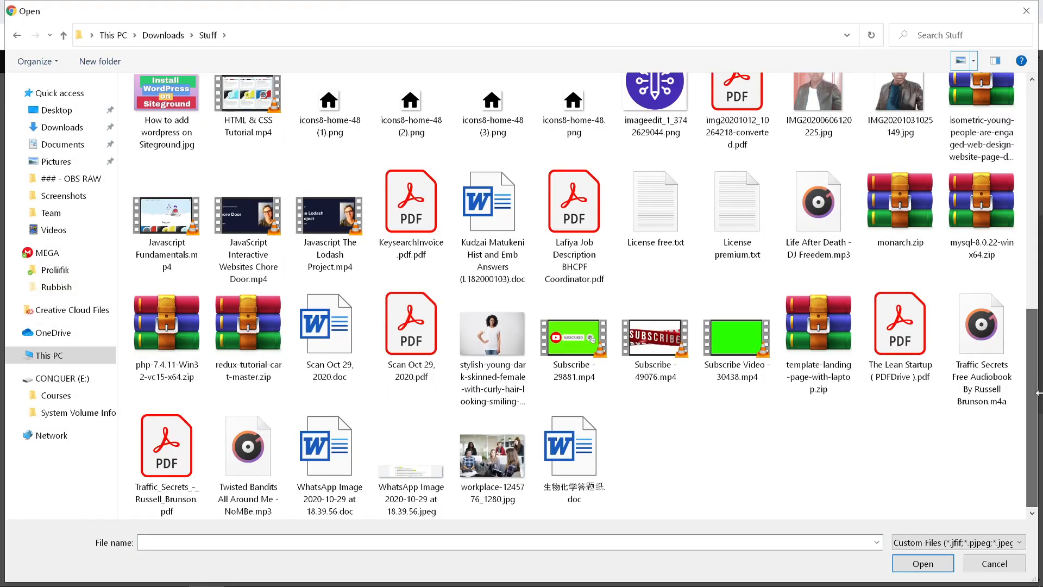
{"action": "left_click", "coordinate": [485, 471]}
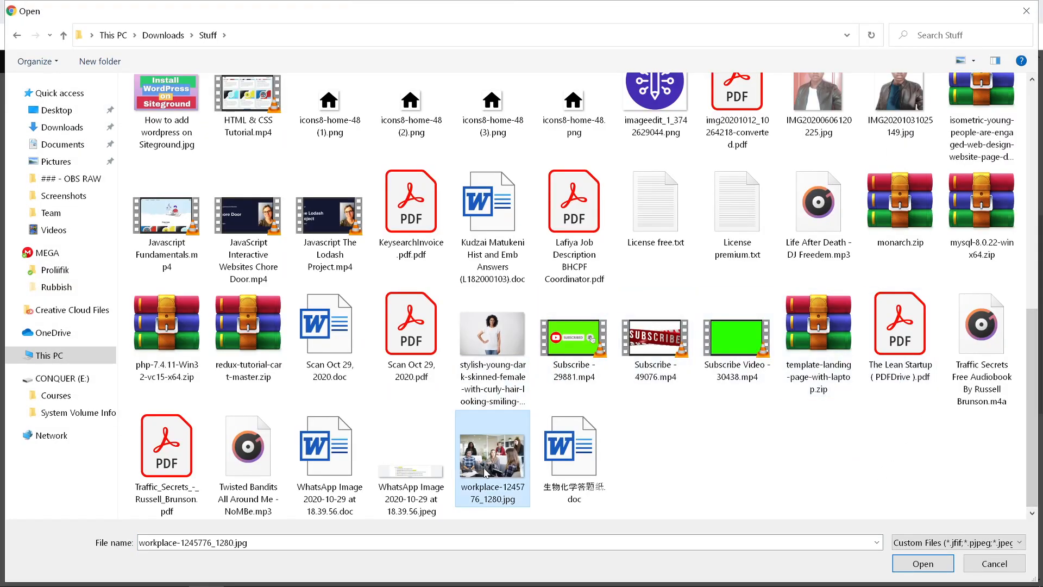
{"action": "left_click", "coordinate": [922, 563]}
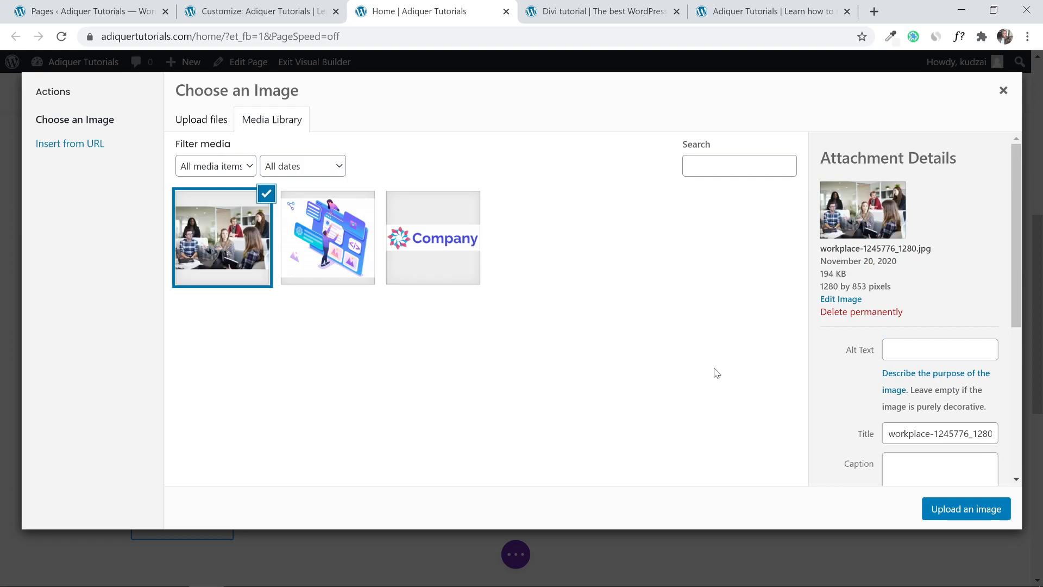
Use the uploaded team photo in the module, save it, and compare with the reference design.
{"action": "left_click", "coordinate": [935, 509]}
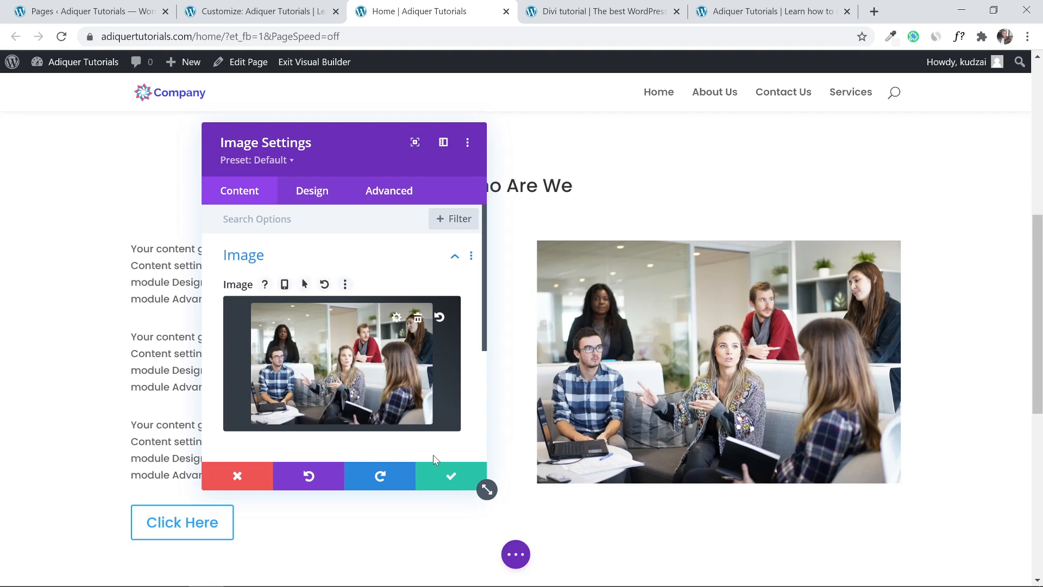
{"action": "left_click", "coordinate": [438, 472]}
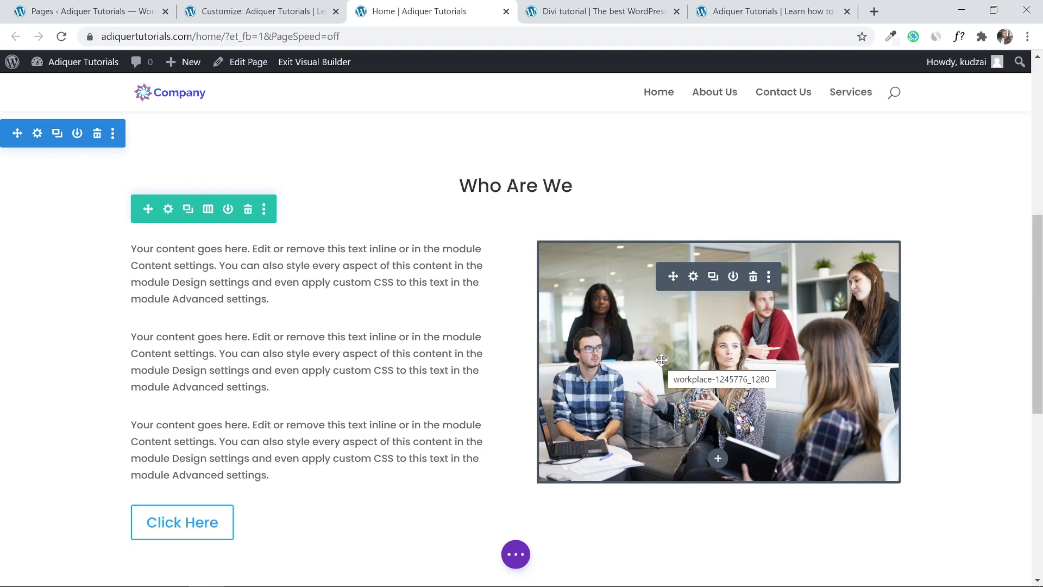
{"action": "left_click", "coordinate": [578, 6]}
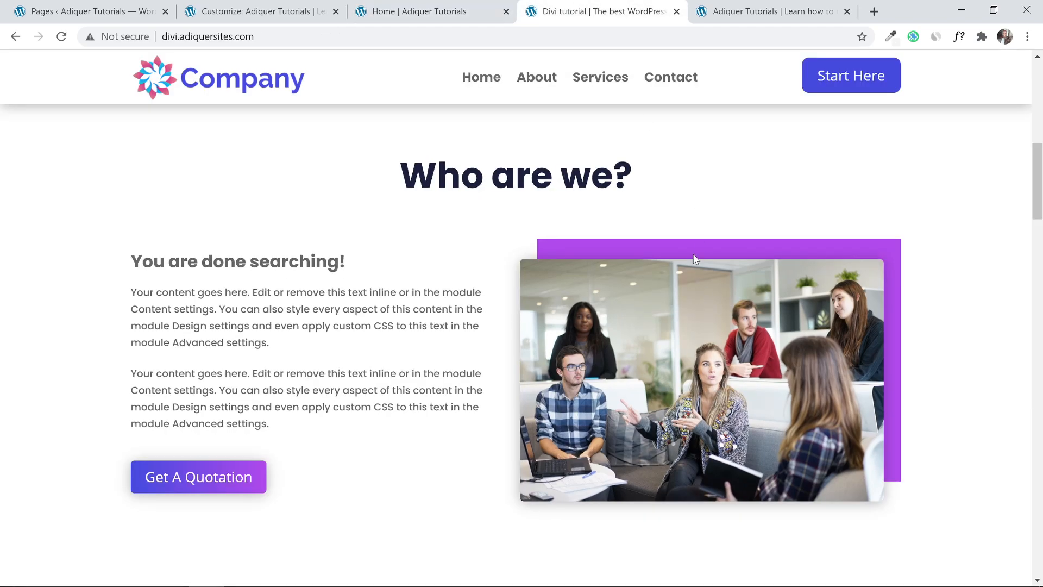
{"action": "left_click", "coordinate": [505, 6]}
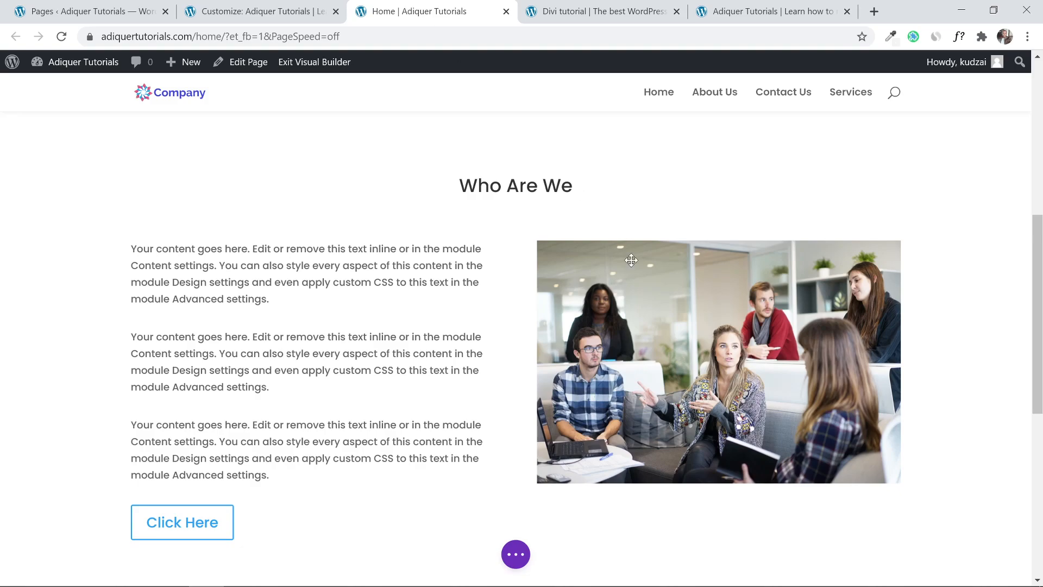
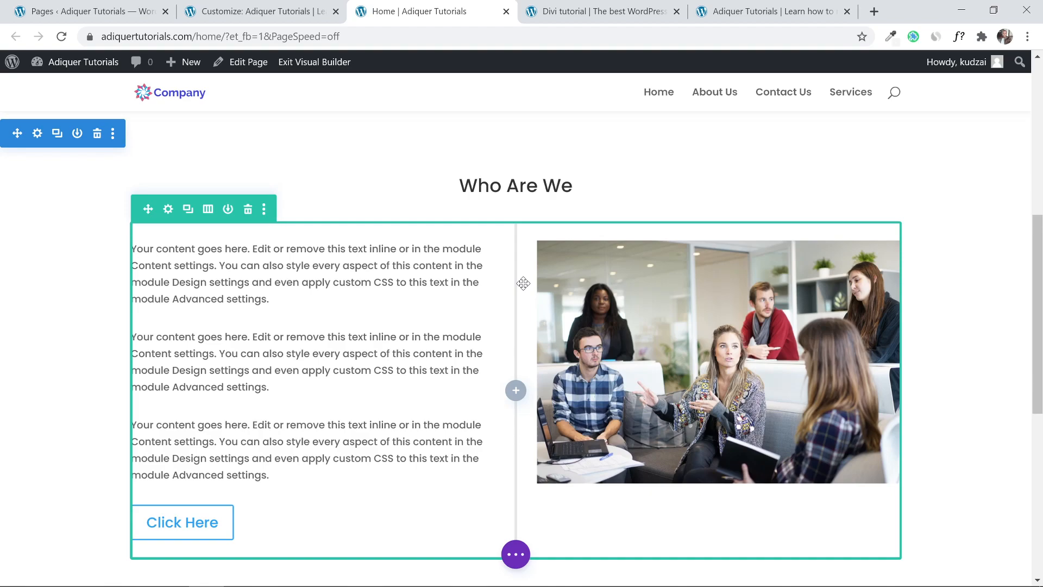
Give the Who Are We row's image column a purple #c874d9 background and save the row settings.
{"action": "left_click", "coordinate": [167, 212]}
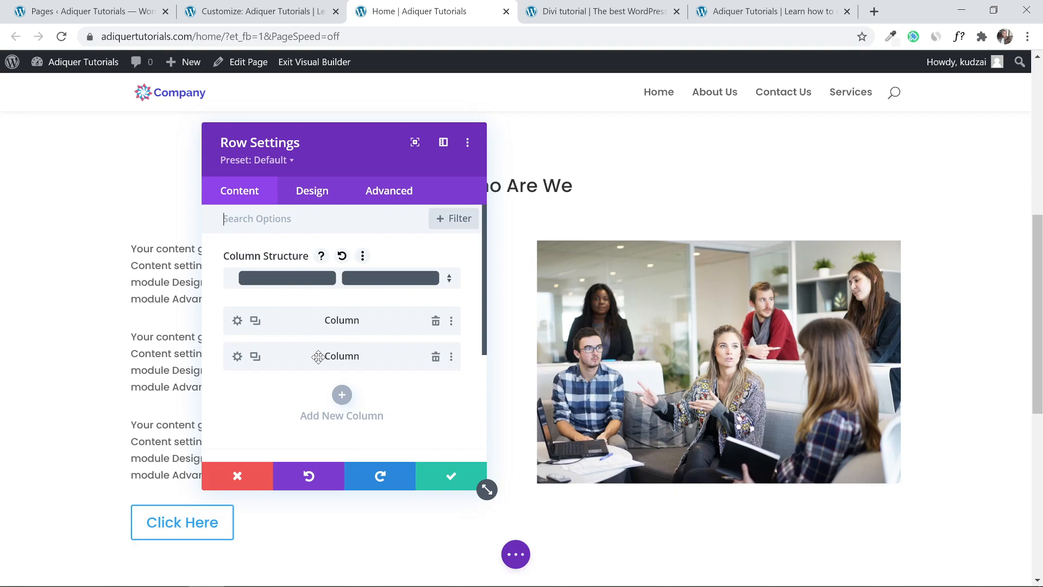
{"action": "left_click", "coordinate": [237, 356]}
{"action": "scroll", "coordinate": [315, 353], "scroll_direction": "down", "scroll_amount": 2}
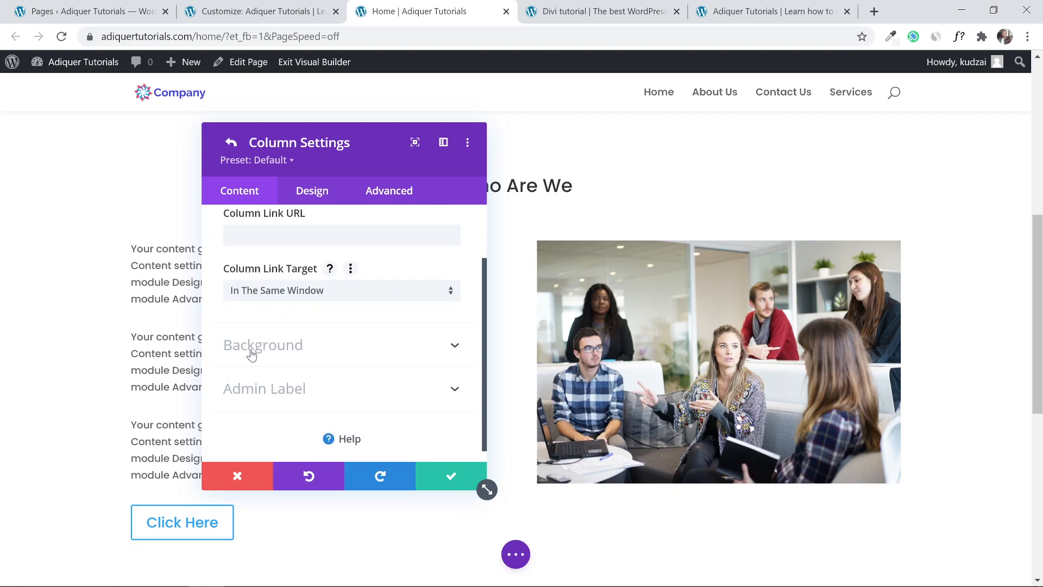
{"action": "left_click", "coordinate": [338, 332]}
{"action": "scroll", "coordinate": [342, 331], "scroll_direction": "down", "scroll_amount": 1}
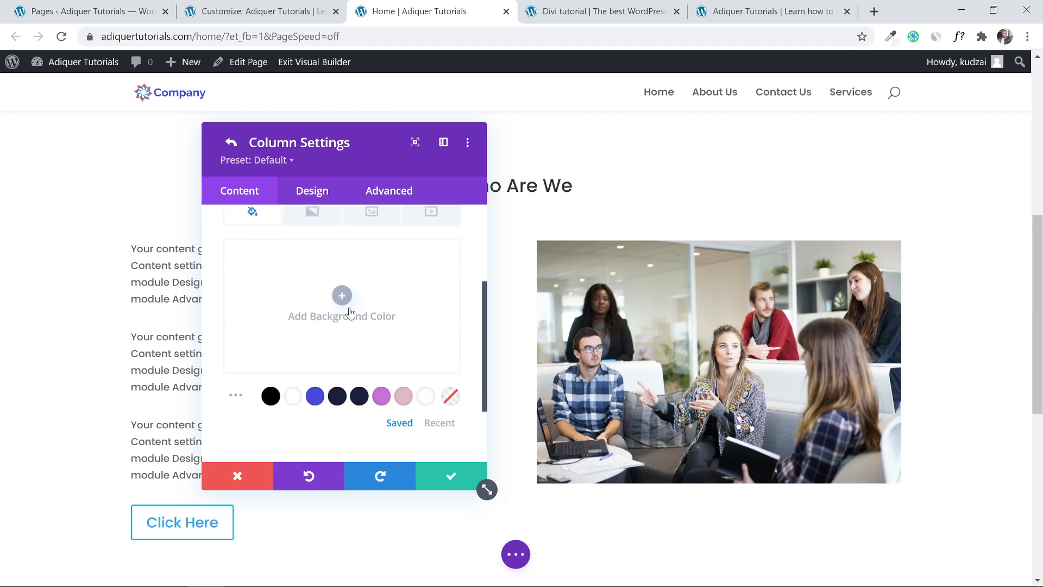
{"action": "left_click", "coordinate": [381, 397]}
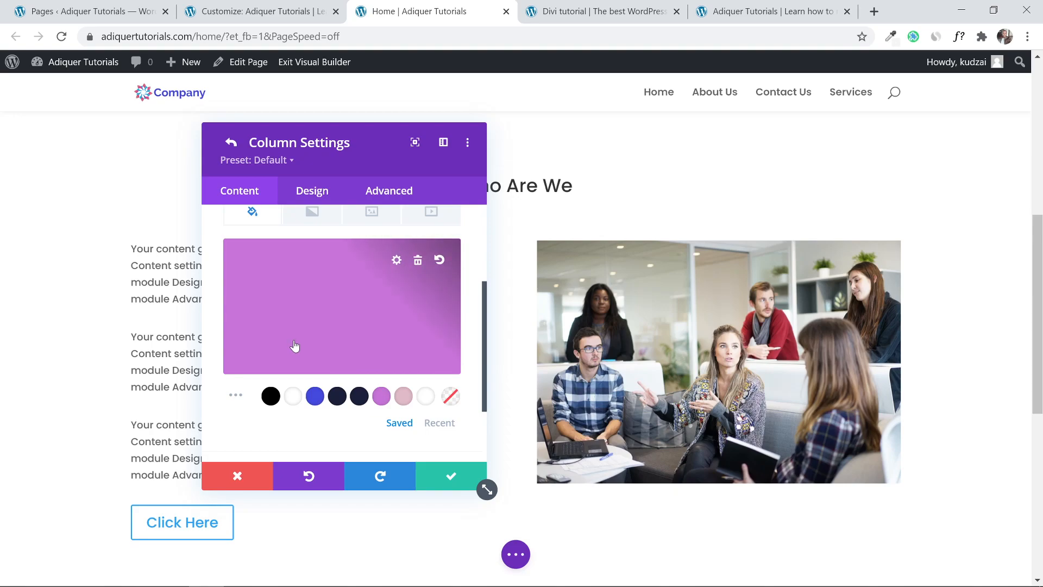
{"action": "left_click", "coordinate": [441, 478]}
{"action": "left_click", "coordinate": [443, 477]}
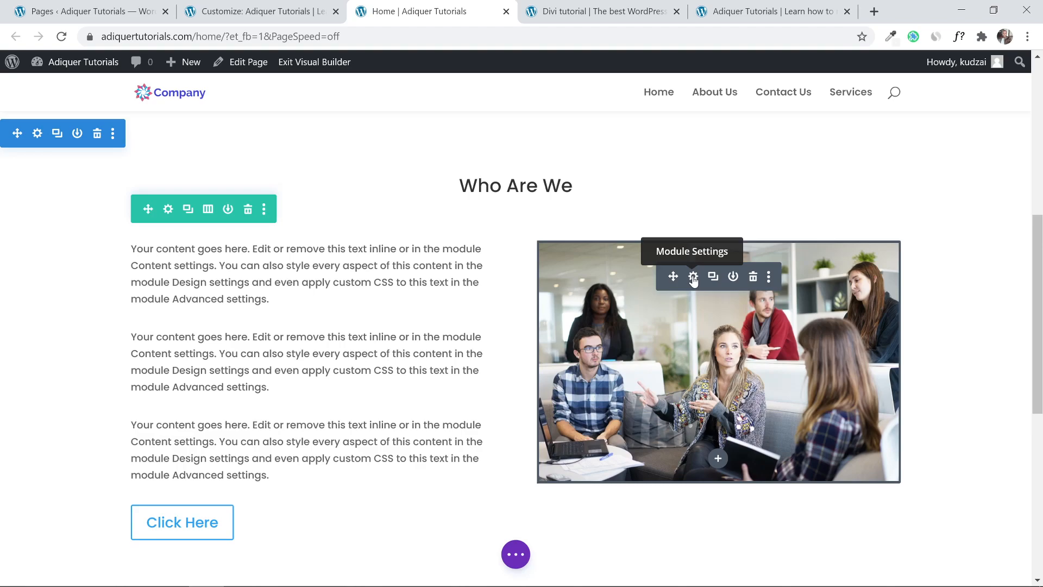
After checking the reference Who Are We section, round the team photo's border corners.
{"action": "left_click", "coordinate": [598, 11]}
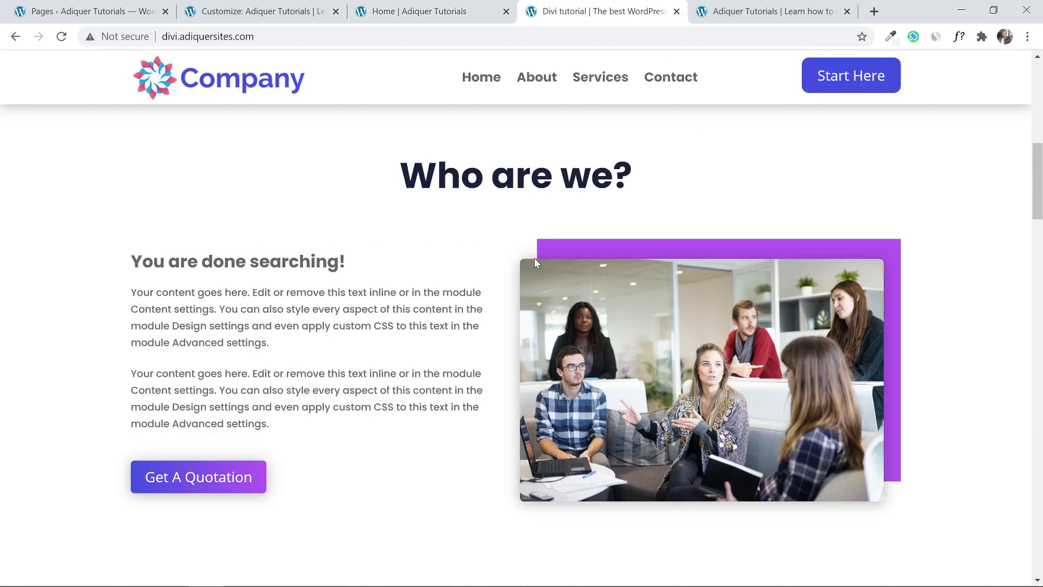
{"action": "left_click", "coordinate": [427, 11]}
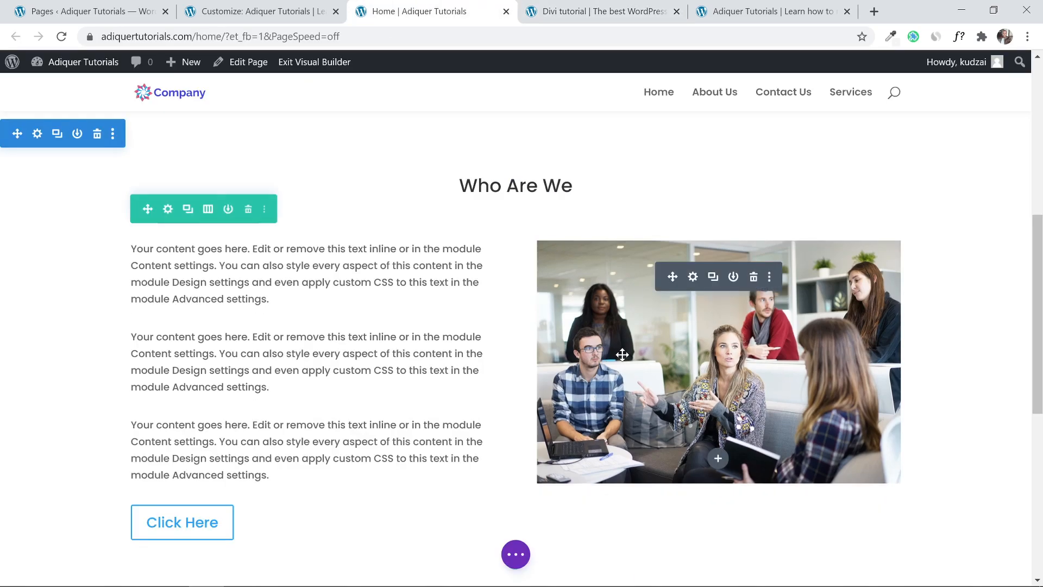
{"action": "left_click", "coordinate": [693, 276]}
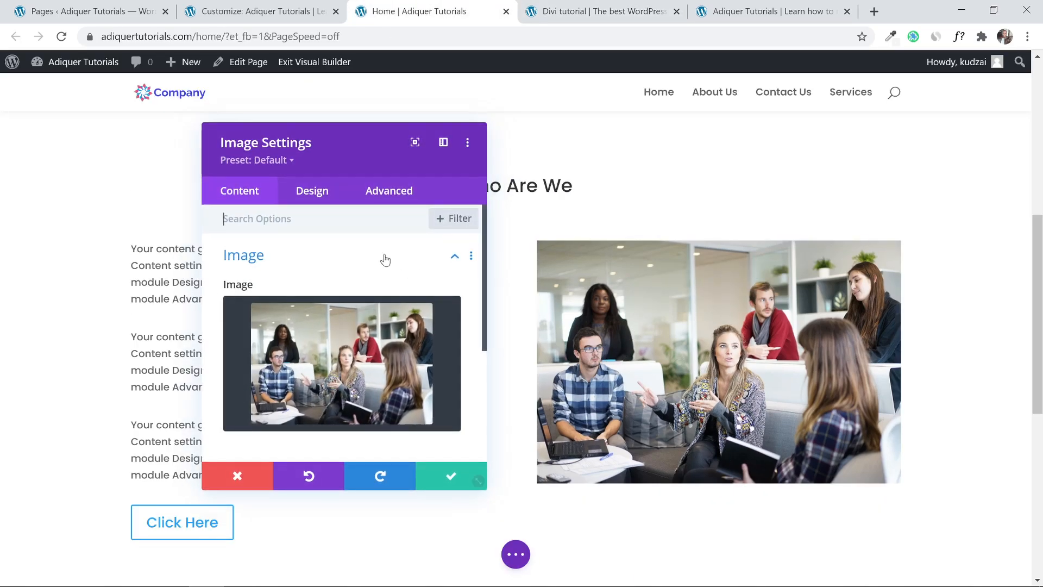
{"action": "left_click", "coordinate": [314, 195]}
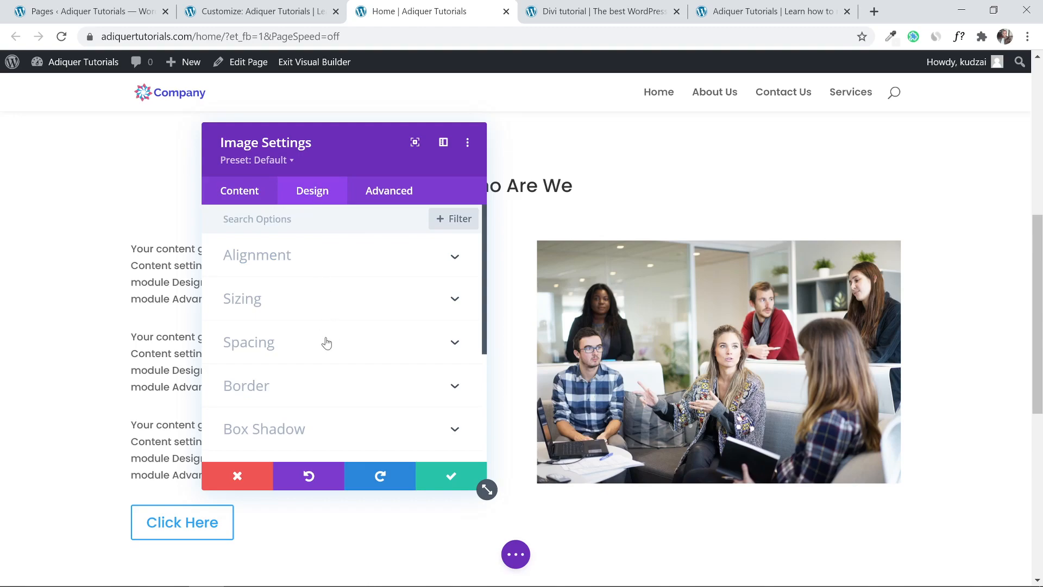
{"action": "left_click", "coordinate": [346, 387]}
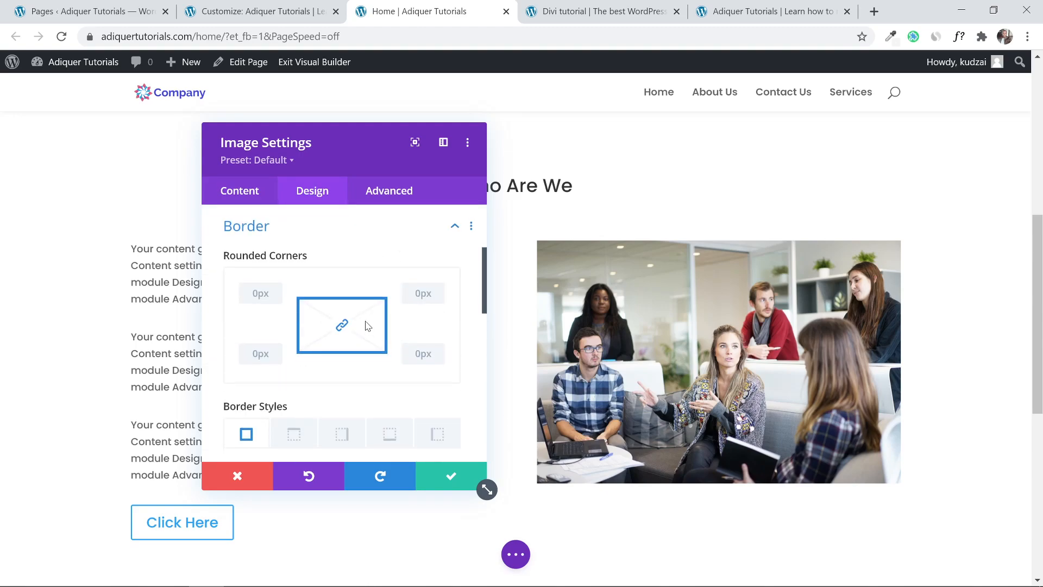
{"action": "left_click", "coordinate": [439, 291]}
{"action": "left_click", "coordinate": [439, 292]}
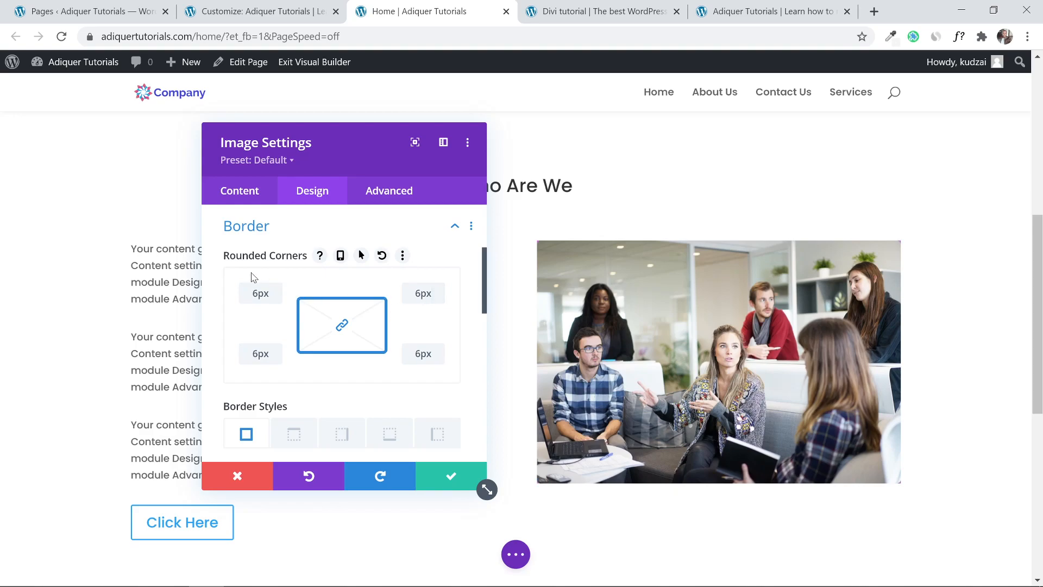
{"action": "left_click", "coordinate": [413, 232]}
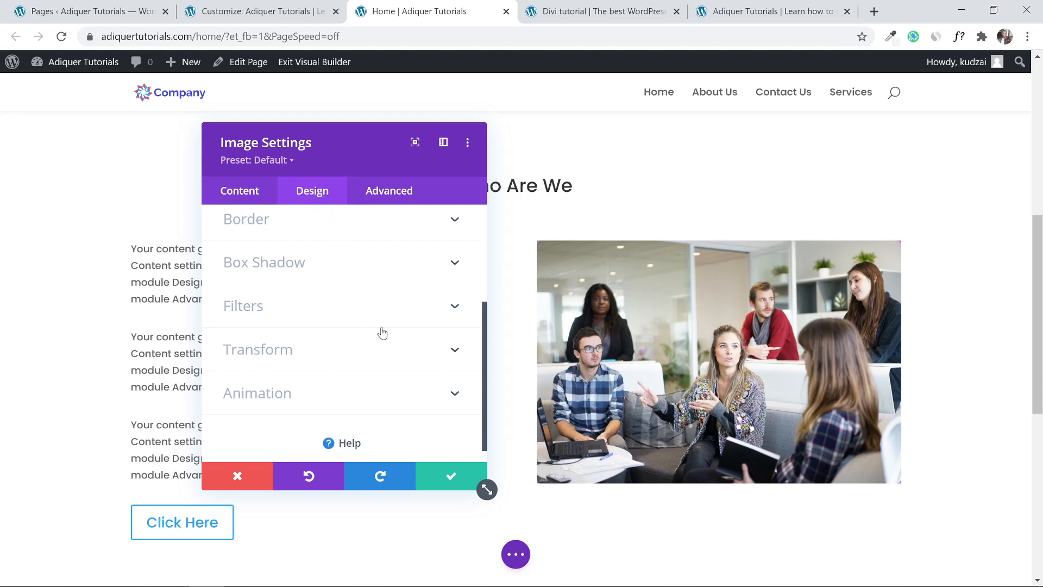
Scale the photo to 90% and translate it down-left over the purple background, then save.
{"action": "left_click", "coordinate": [455, 351]}
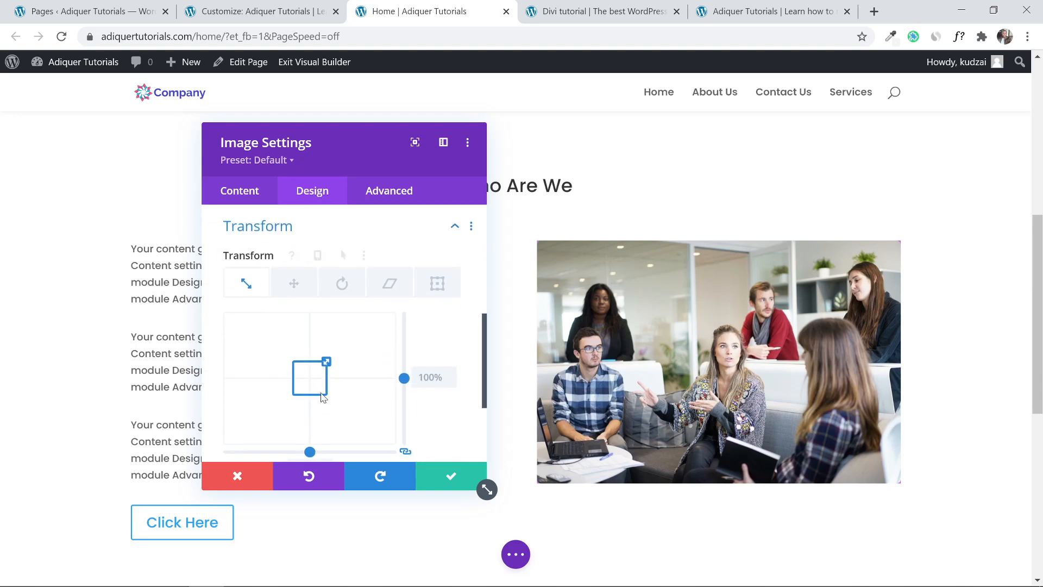
{"action": "left_click", "coordinate": [306, 382]}
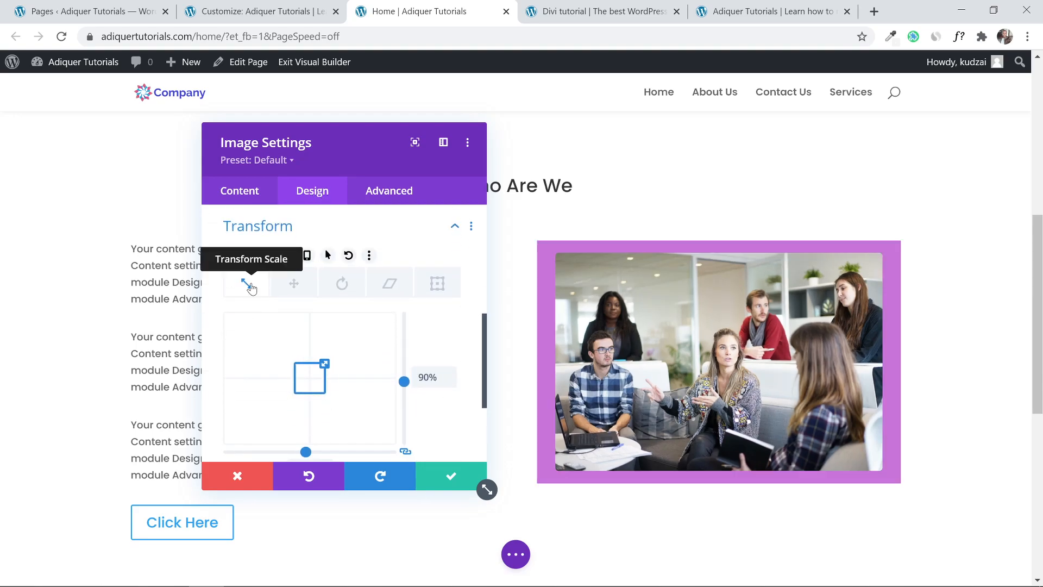
{"action": "left_click", "coordinate": [294, 284]}
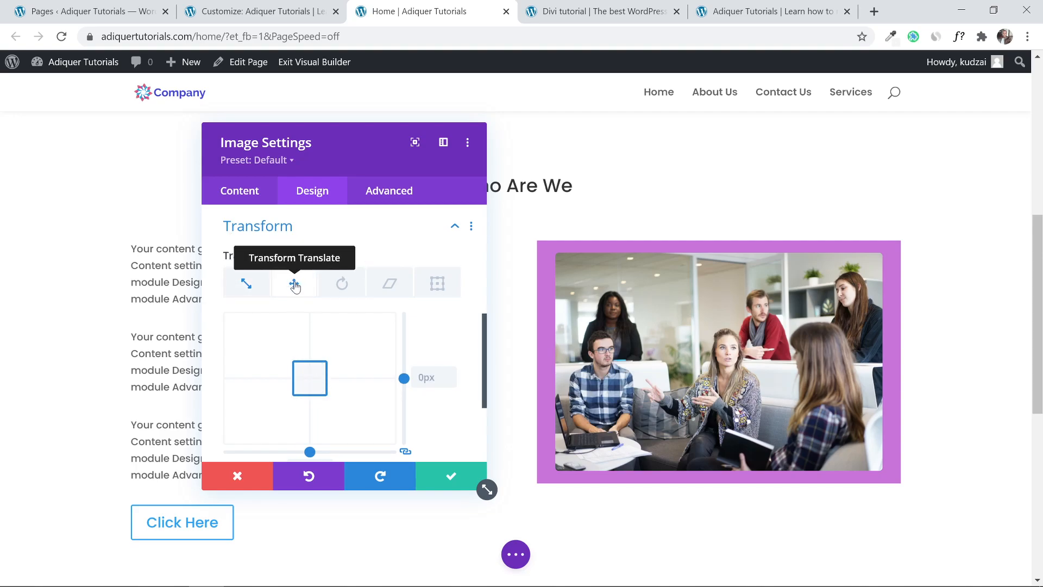
{"action": "left_click_drag", "start_coordinate": [313, 377], "coordinate": [305, 384]}
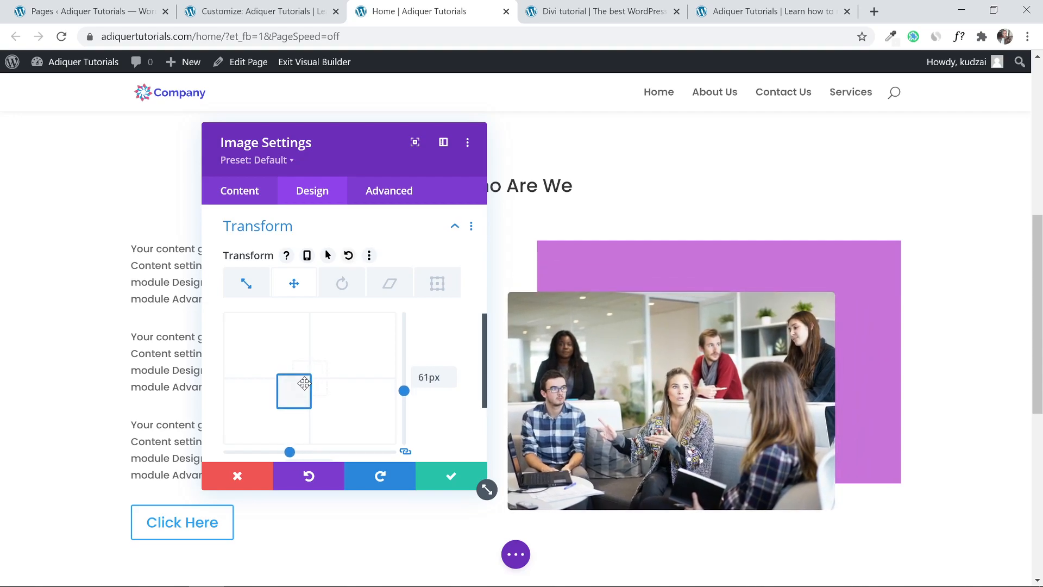
{"action": "scroll", "coordinate": [458, 343], "scroll_direction": "down", "scroll_amount": 1}
{"action": "scroll", "coordinate": [458, 344], "scroll_direction": "up", "scroll_amount": 1}
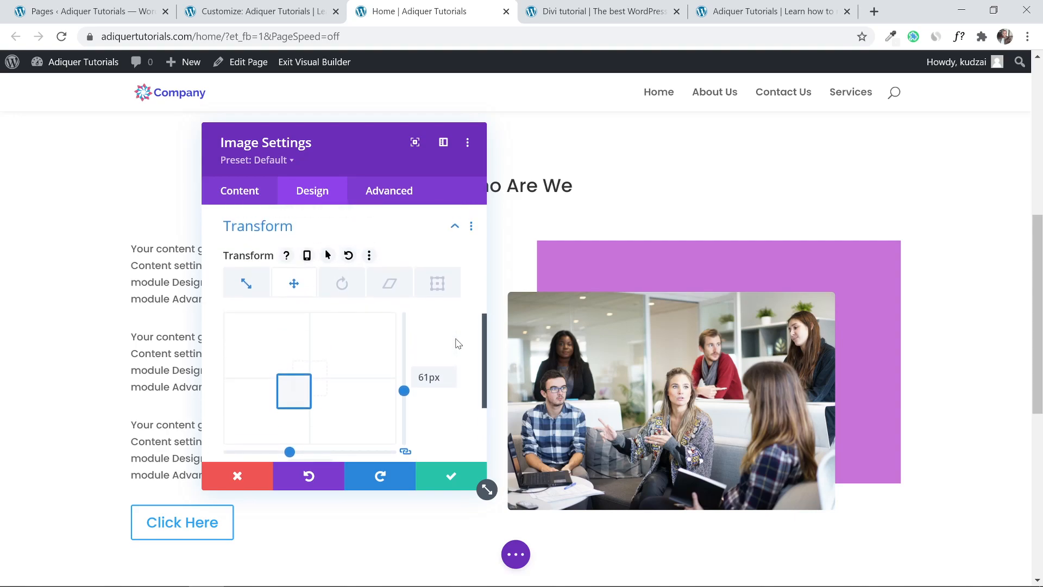
{"action": "left_click", "coordinate": [246, 285]}
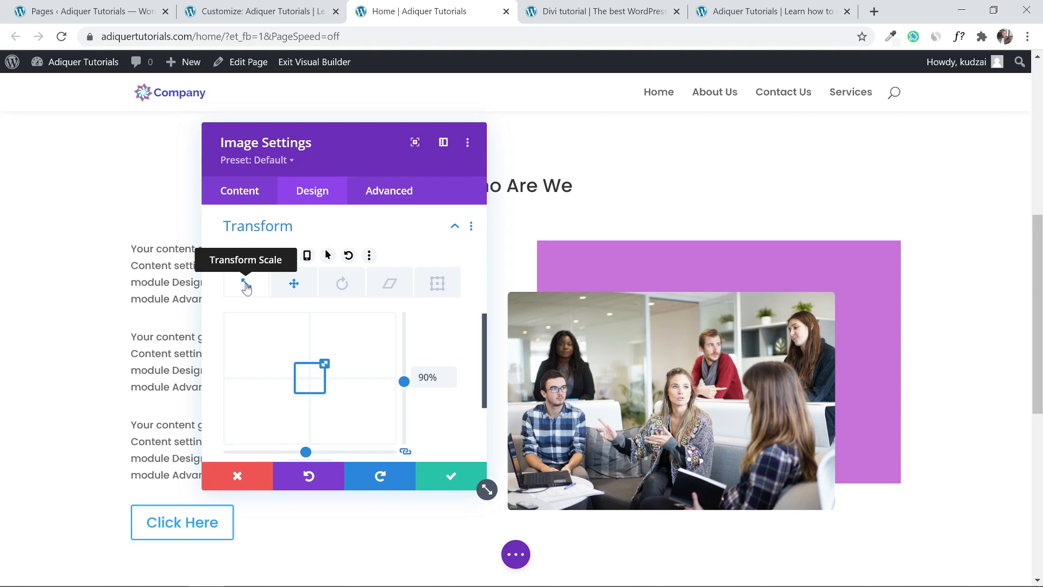
{"action": "left_click", "coordinate": [295, 285]}
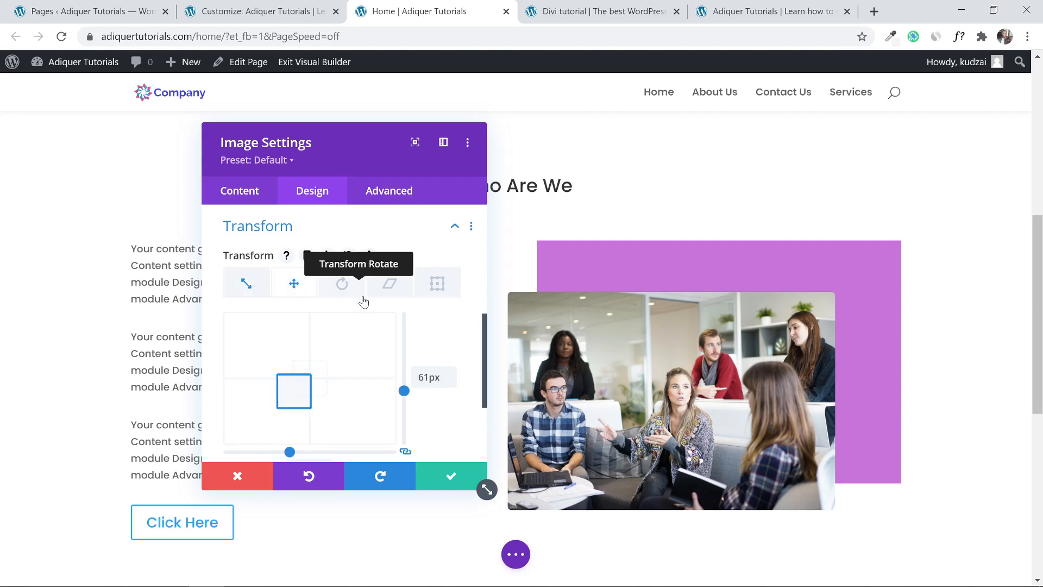
{"action": "mouse_move", "coordinate": [299, 390]}
{"action": "left_mouse_down"}
{"action": "mouse_move", "coordinate": [307, 375]}
{"action": "mouse_move", "coordinate": [347, 380]}
{"action": "mouse_move", "coordinate": [304, 390]}
{"action": "left_mouse_up"}
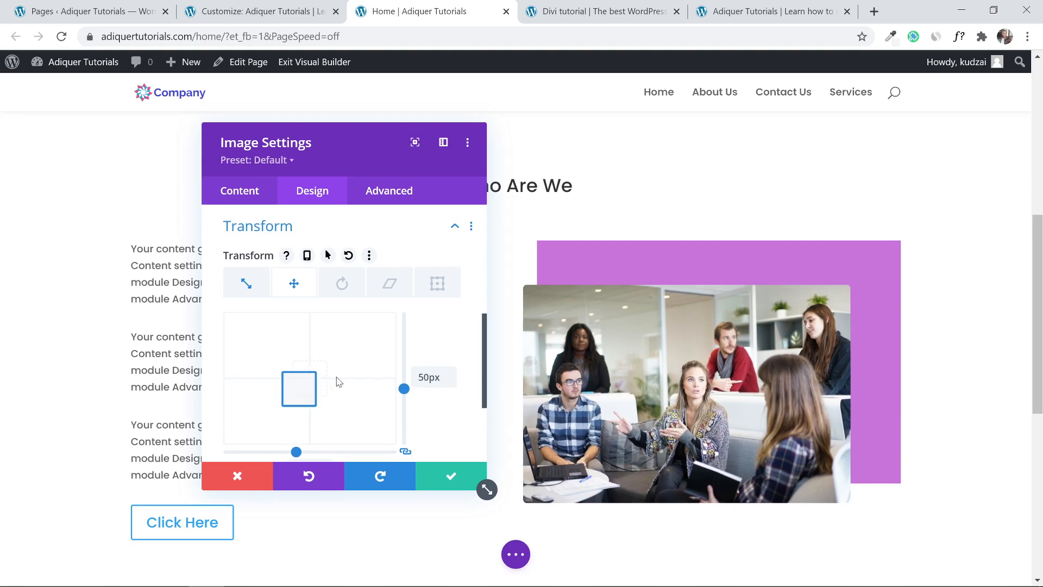
{"action": "left_click", "coordinate": [449, 476]}
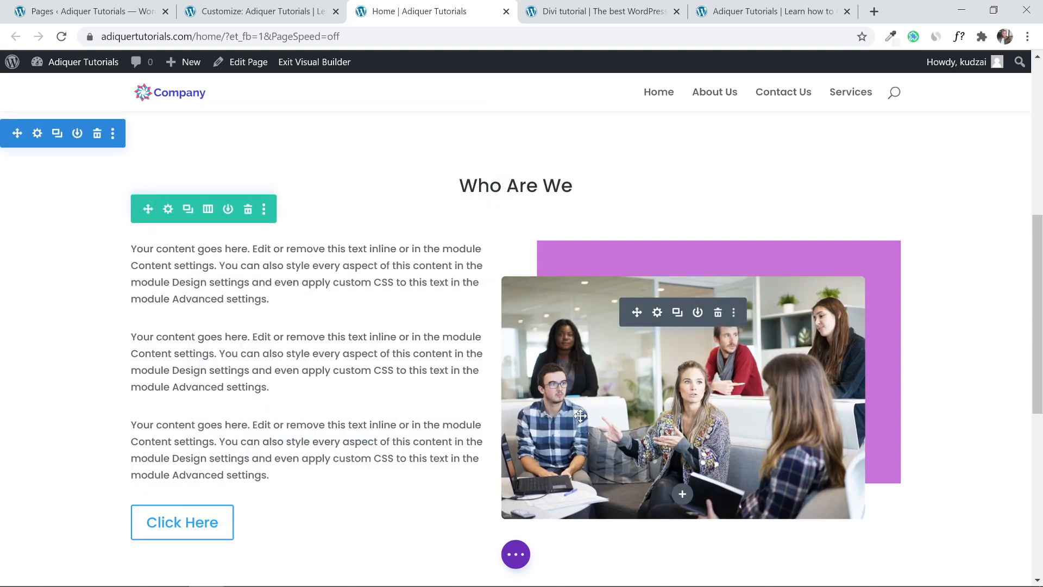
Save the home page with the restyled Who Are We photo.
{"action": "left_click_drag", "start_coordinate": [1041, 298], "coordinate": [1042, 321]}
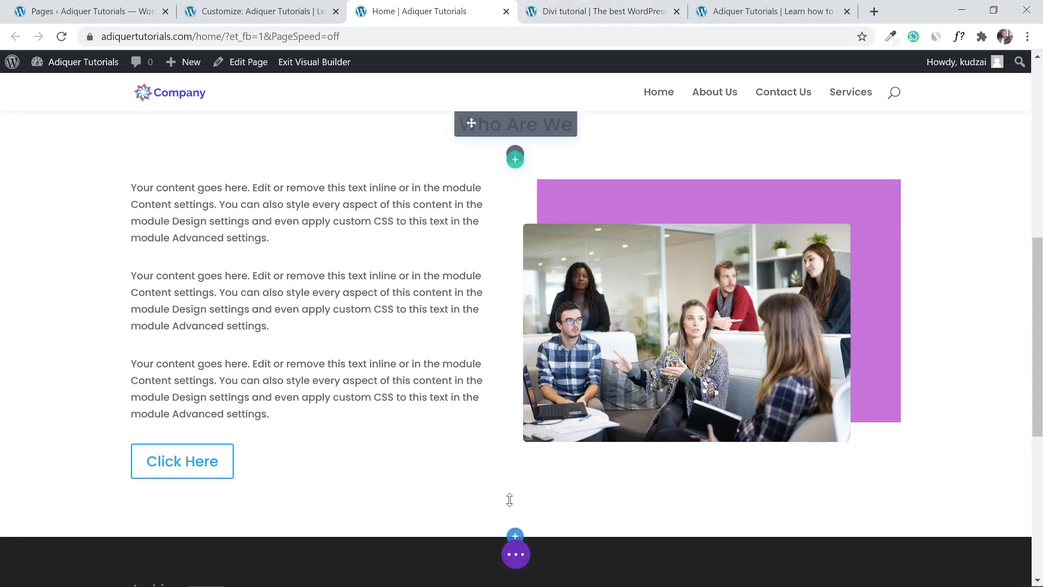
{"action": "left_click", "coordinate": [516, 554]}
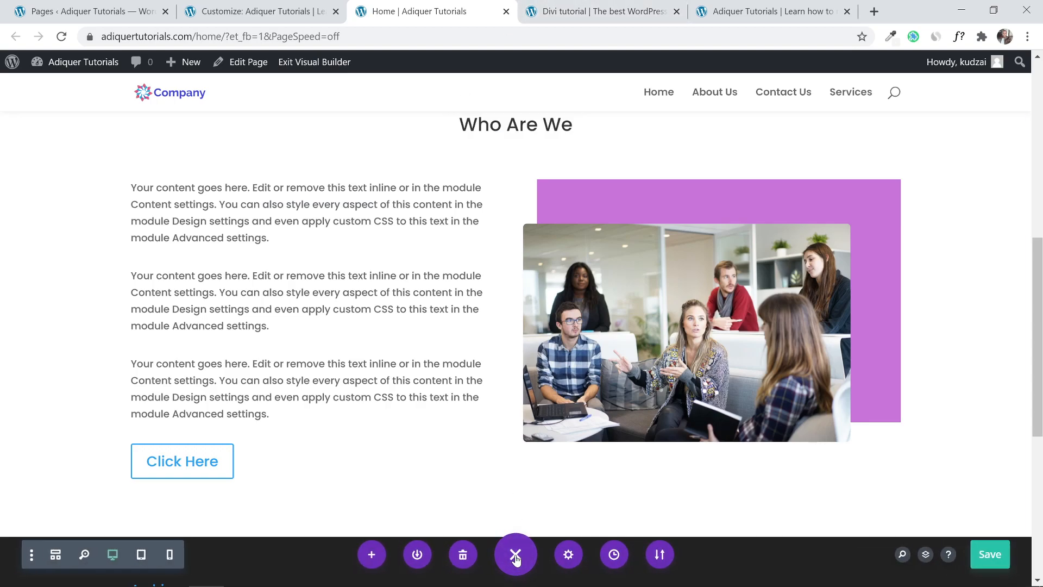
{"action": "left_click", "coordinate": [990, 554]}
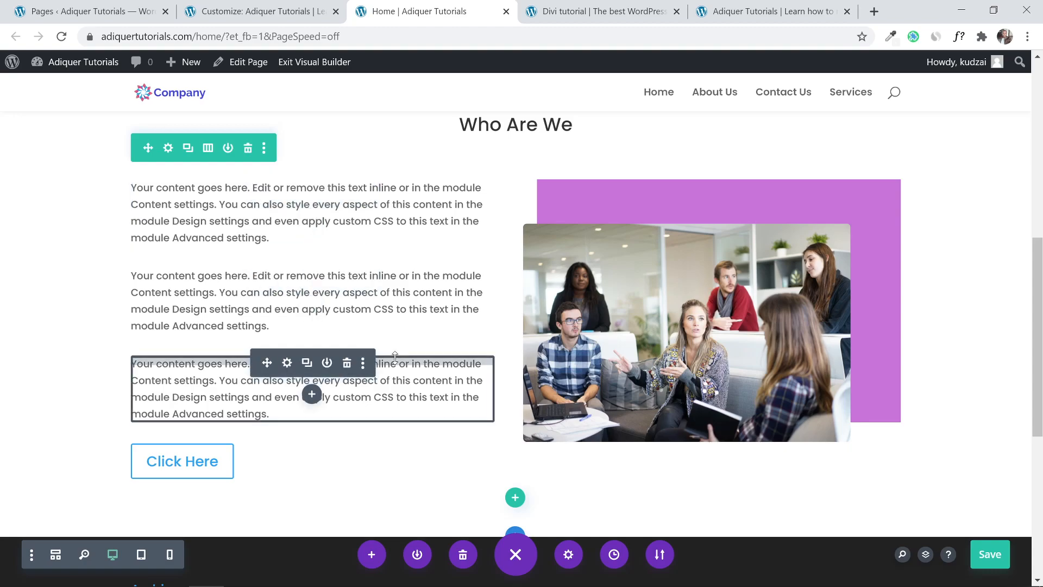
Compare with the reference site's three-box Why Choose Us section, then return to the builder.
{"action": "scroll", "coordinate": [395, 357], "scroll_direction": "up", "scroll_amount": 3}
{"action": "scroll", "coordinate": [395, 357], "scroll_direction": "down", "scroll_amount": 3}
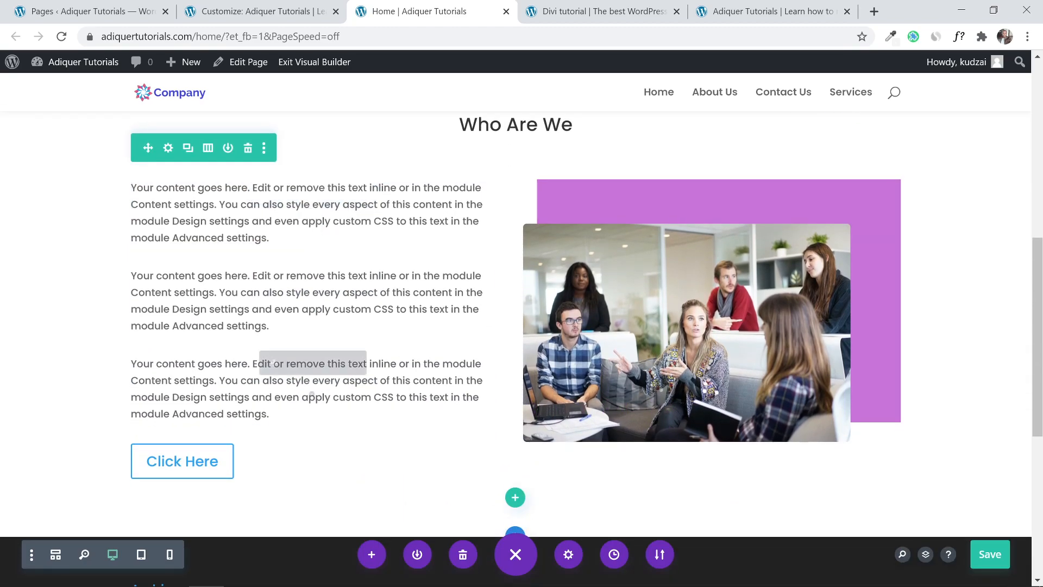
{"action": "left_click", "coordinate": [555, 4]}
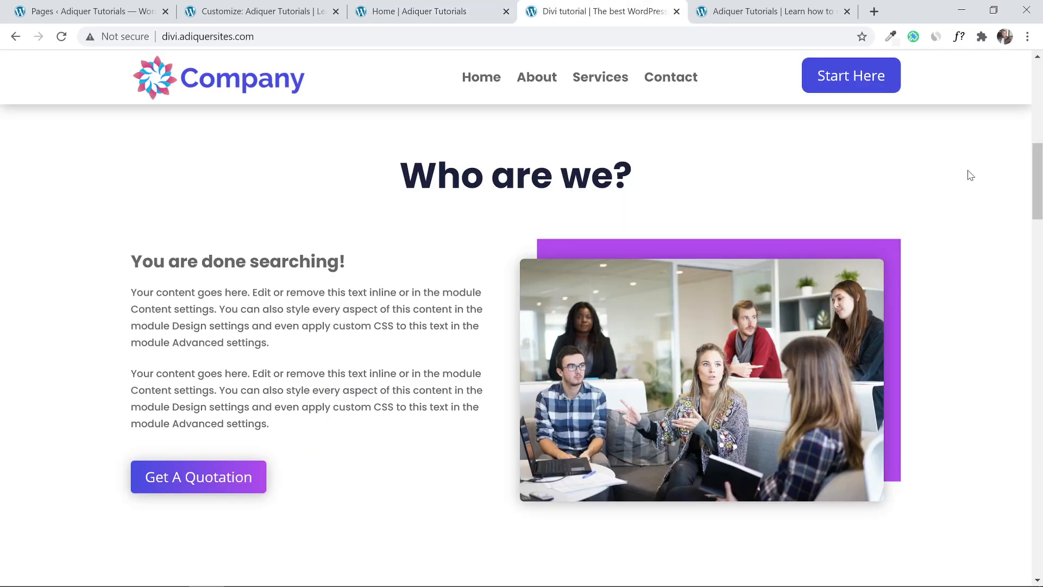
{"action": "scroll", "coordinate": [1039, 179], "scroll_direction": "down", "scroll_amount": 3}
{"action": "scroll", "coordinate": [1039, 180], "scroll_direction": "down", "scroll_amount": 6}
{"action": "scroll", "coordinate": [459, 280], "scroll_direction": "up", "scroll_amount": 1}
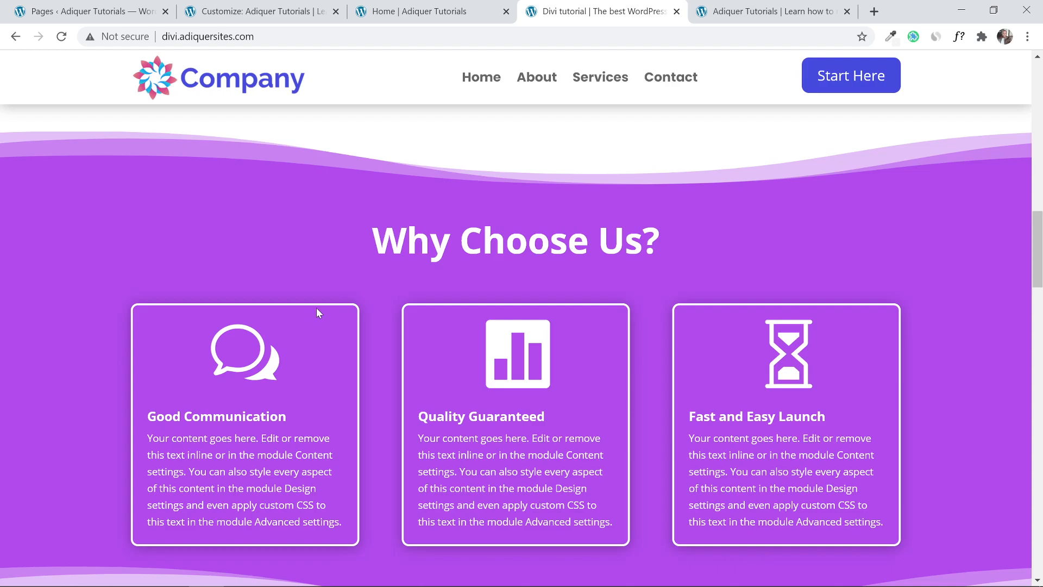
{"action": "left_click", "coordinate": [421, 11]}
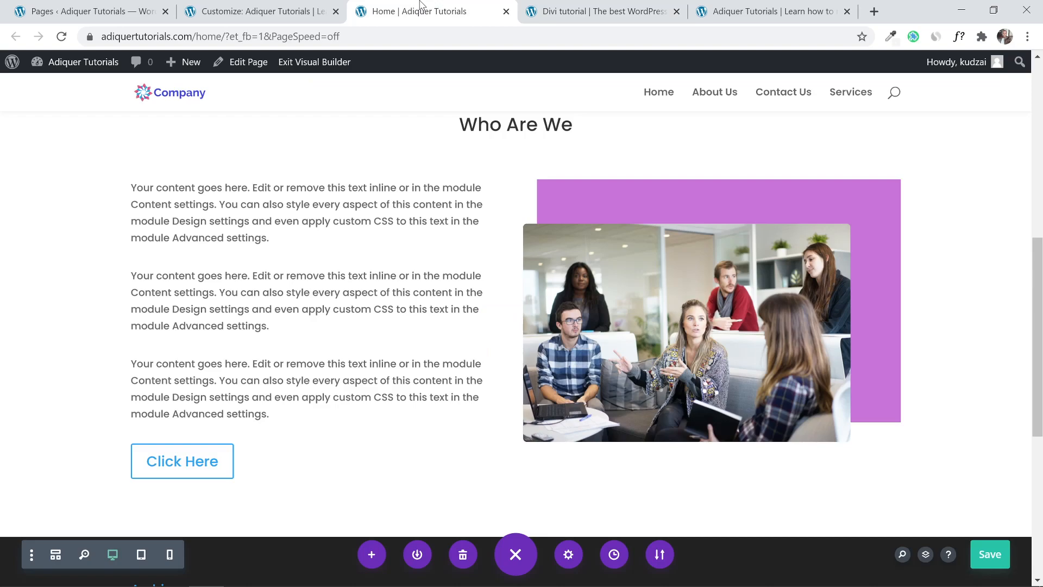
{"action": "scroll", "coordinate": [554, 277], "scroll_direction": "down", "scroll_amount": 4}
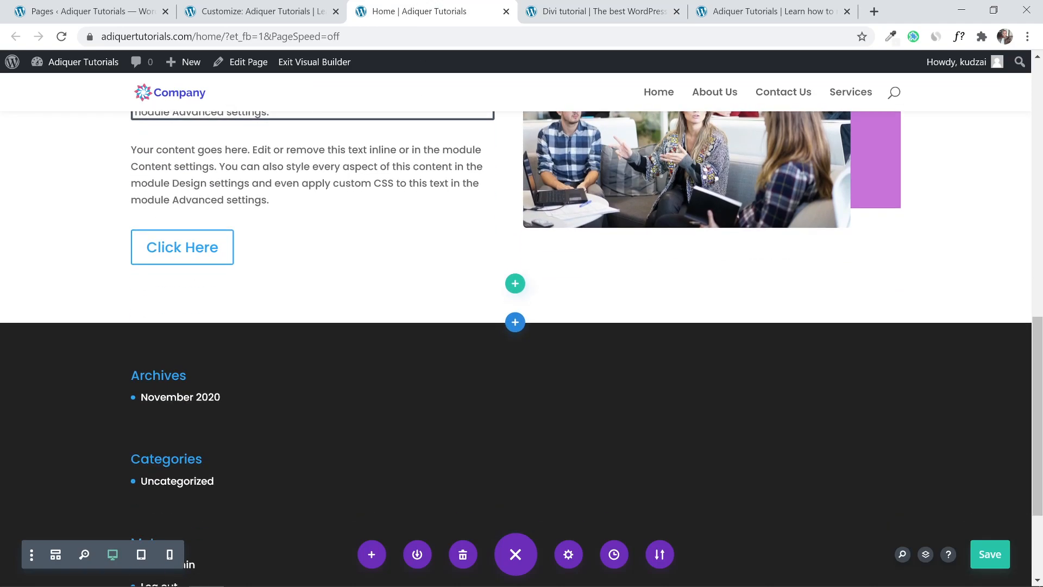
Add a regular section below Who Are We with a one-column row holding a placeholder Text module.
{"action": "left_click", "coordinate": [515, 322]}
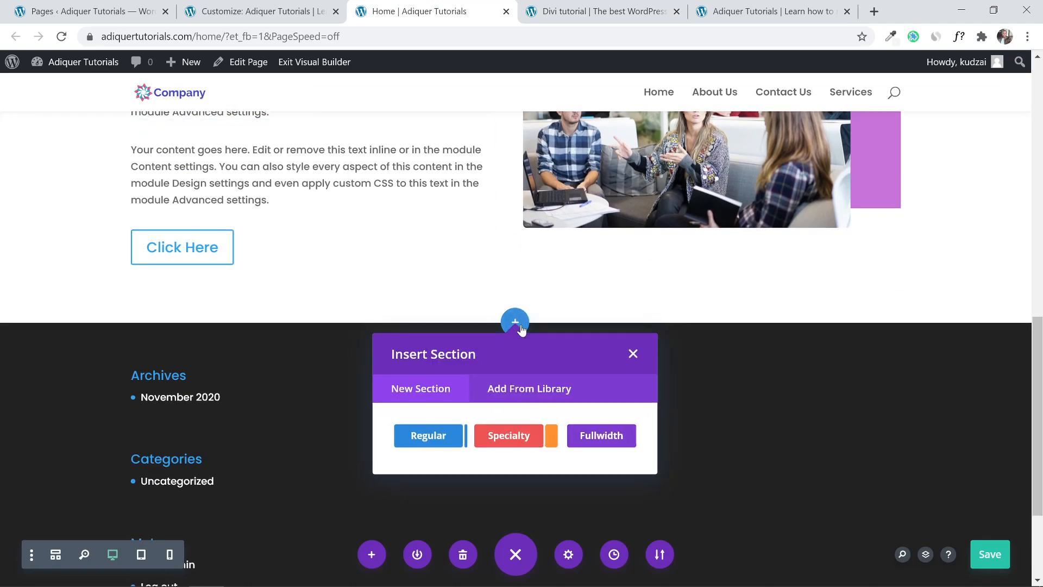
{"action": "left_click", "coordinate": [432, 435]}
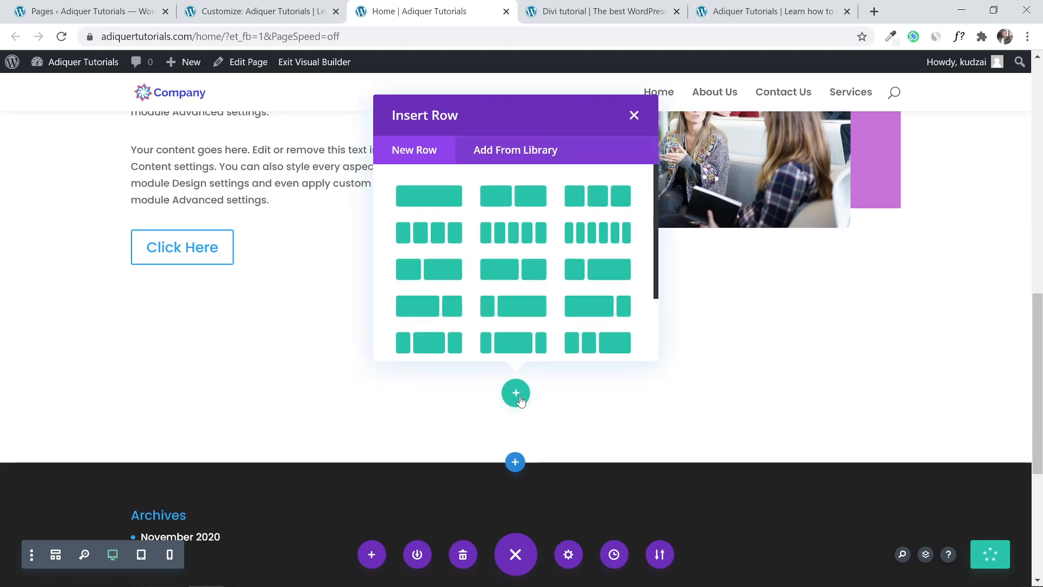
{"action": "left_click", "coordinate": [641, 11]}
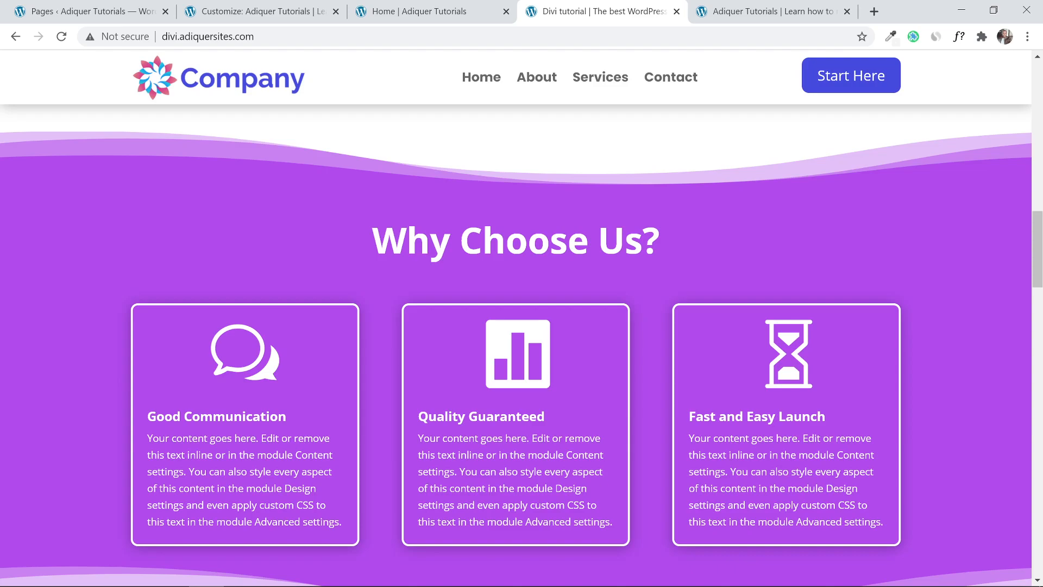
{"action": "left_click", "coordinate": [397, 21]}
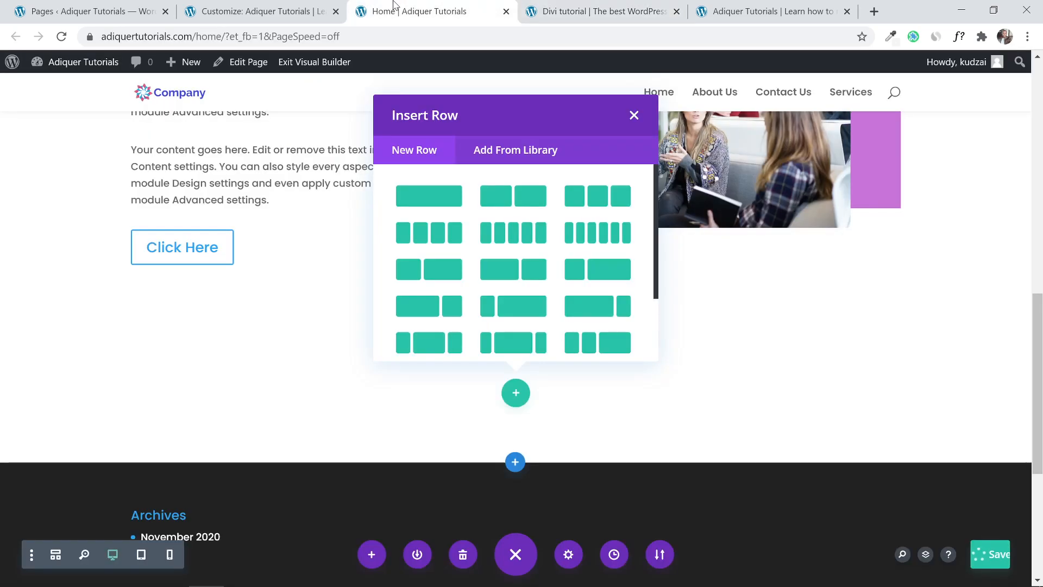
{"action": "left_click", "coordinate": [428, 196]}
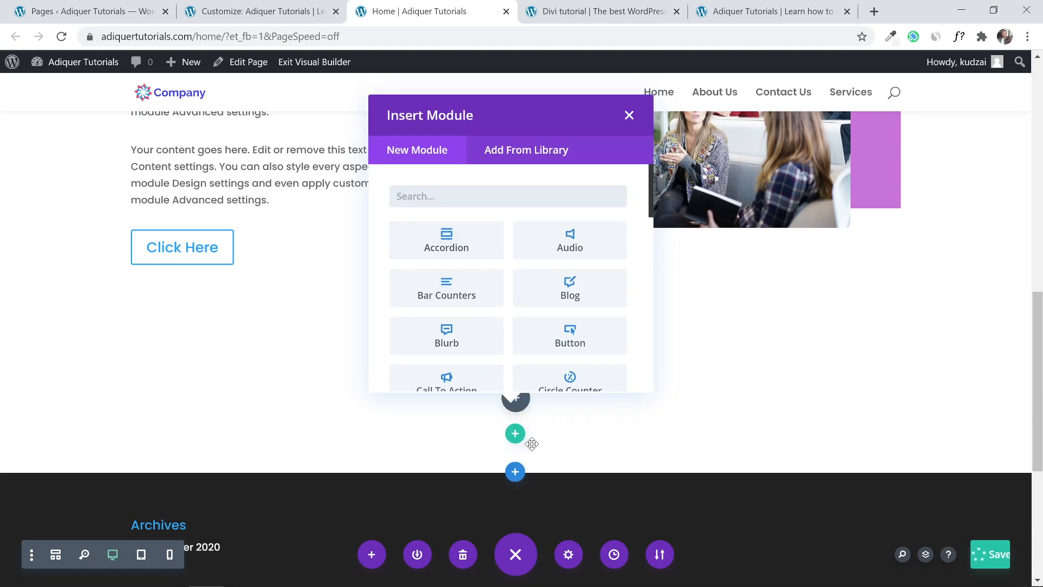
{"action": "type", "text": "text"}
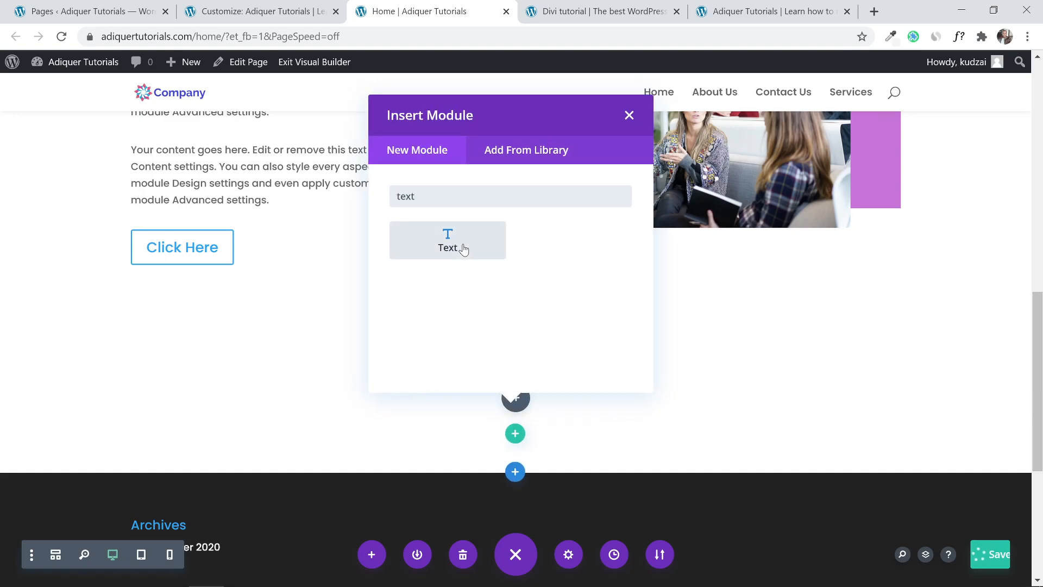
{"action": "left_click", "coordinate": [462, 249]}
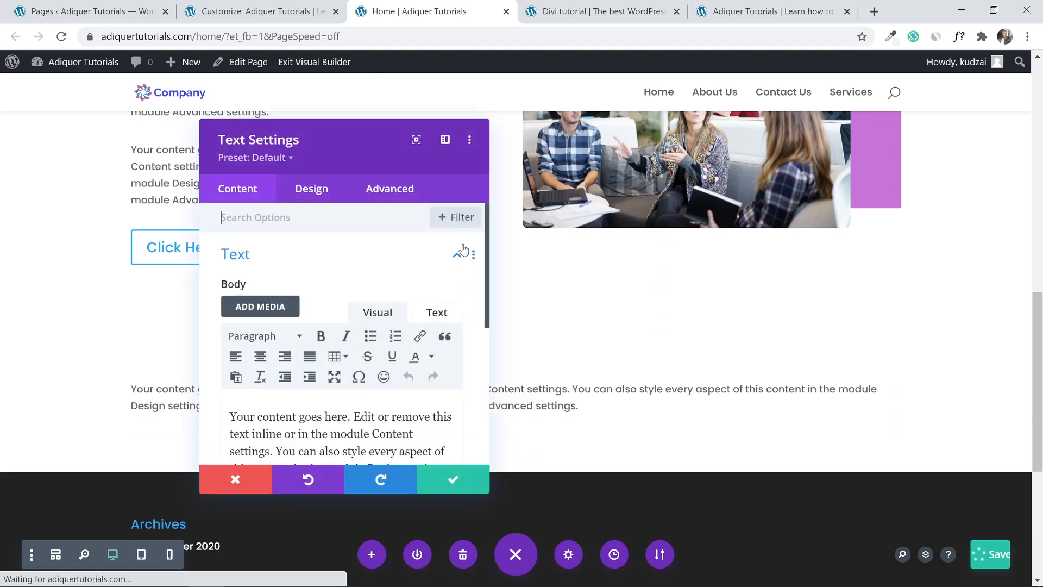
{"action": "left_click", "coordinate": [441, 480]}
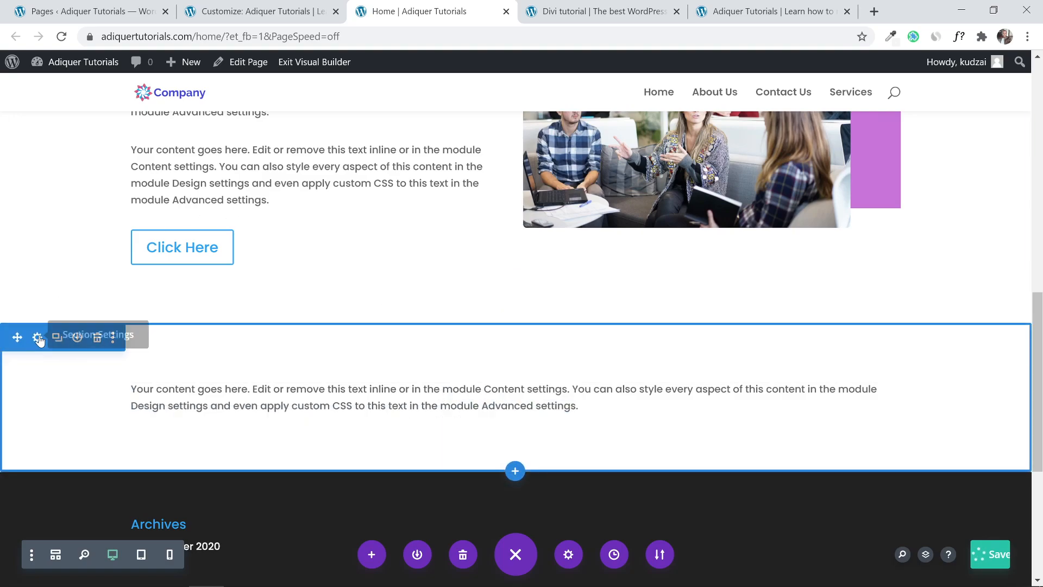
Set the new bottom section's background to the purple #c874d9 swatch and save.
{"action": "left_click", "coordinate": [654, 8]}
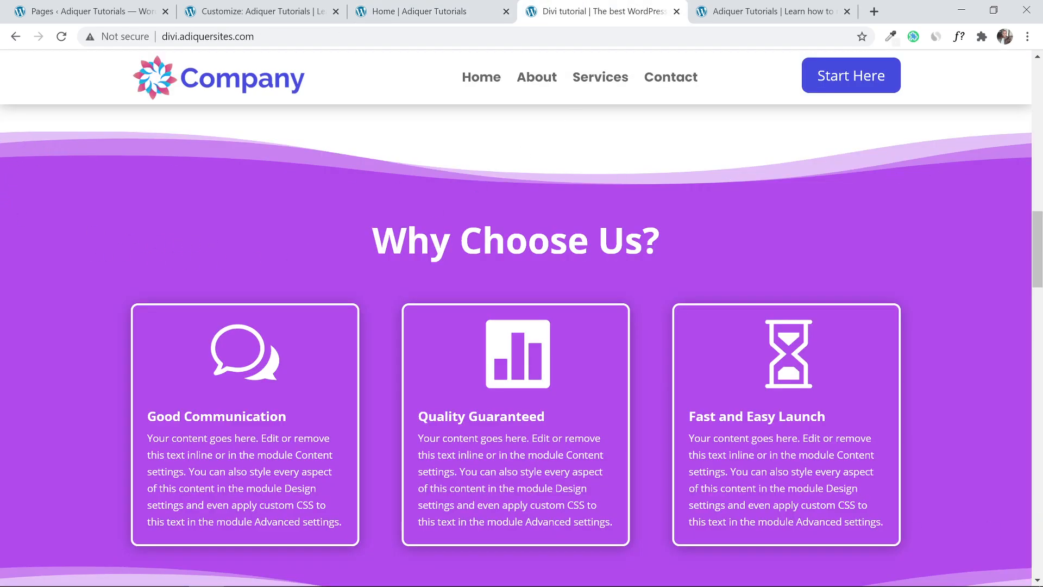
{"action": "left_click", "coordinate": [432, 8]}
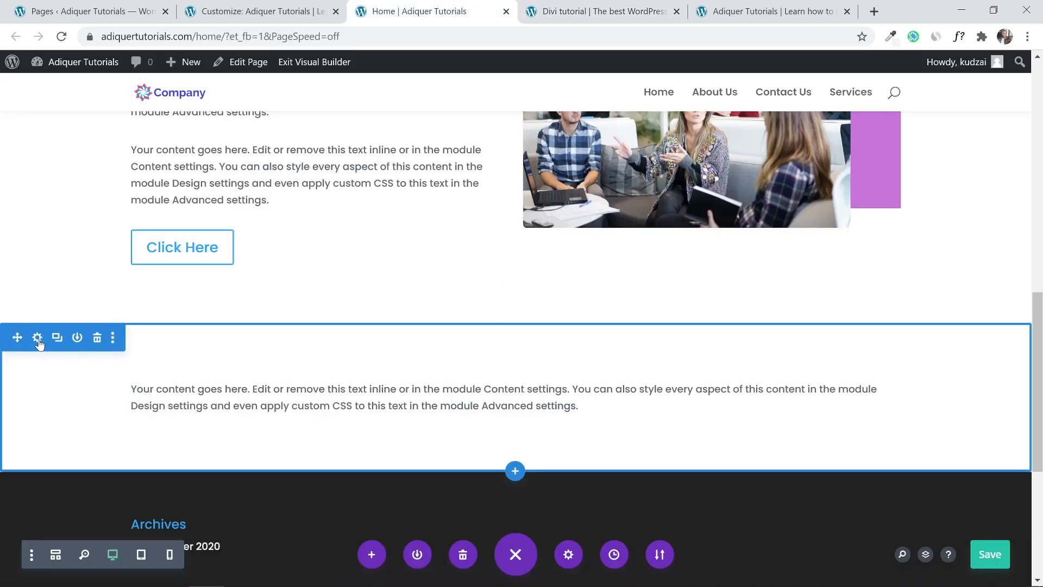
{"action": "left_click", "coordinate": [38, 339]}
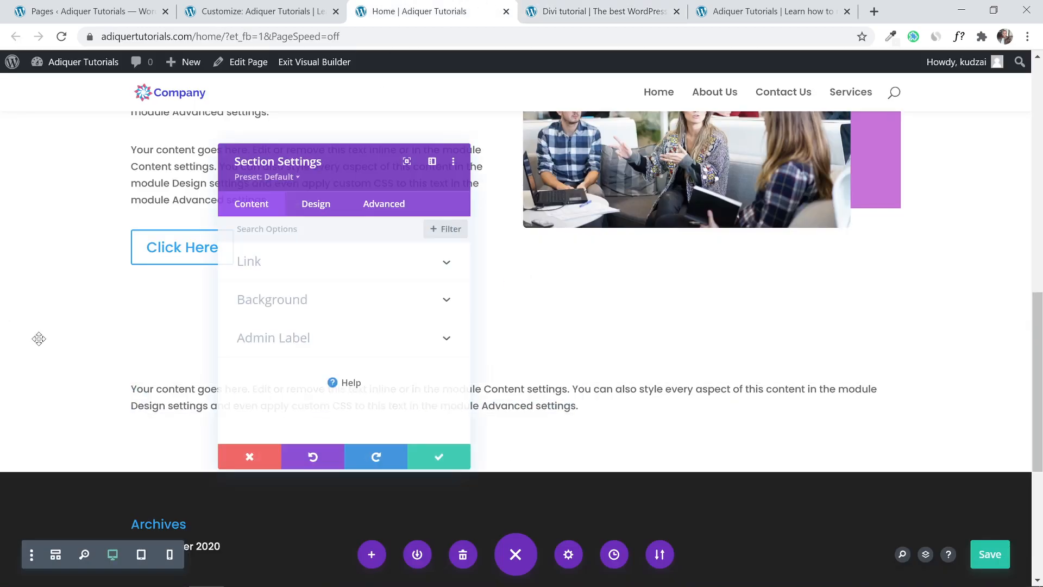
{"action": "left_click", "coordinate": [301, 299]}
{"action": "scroll", "coordinate": [288, 315], "scroll_direction": "down", "scroll_amount": 3}
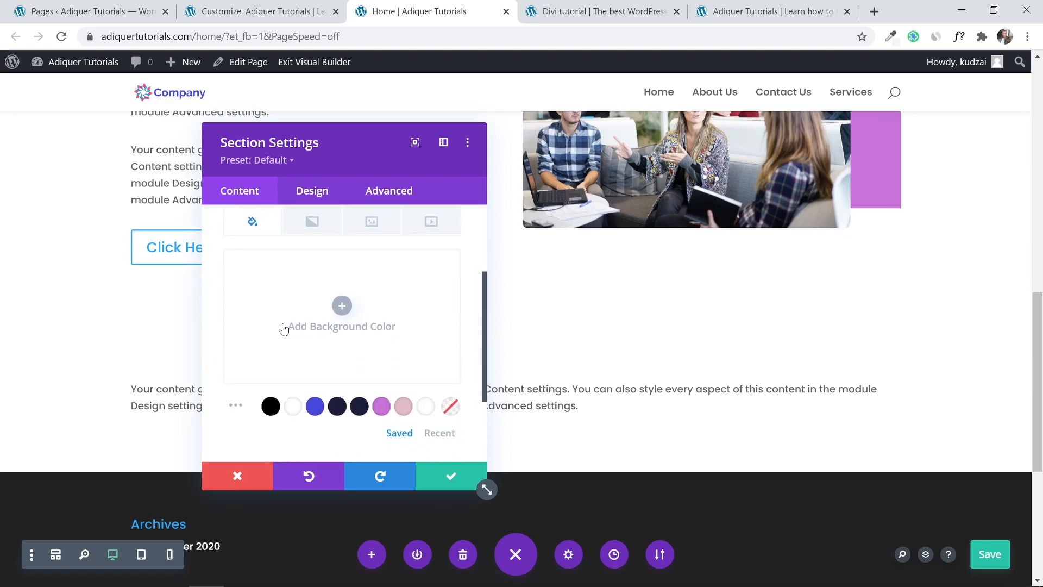
{"action": "left_click", "coordinate": [382, 397]}
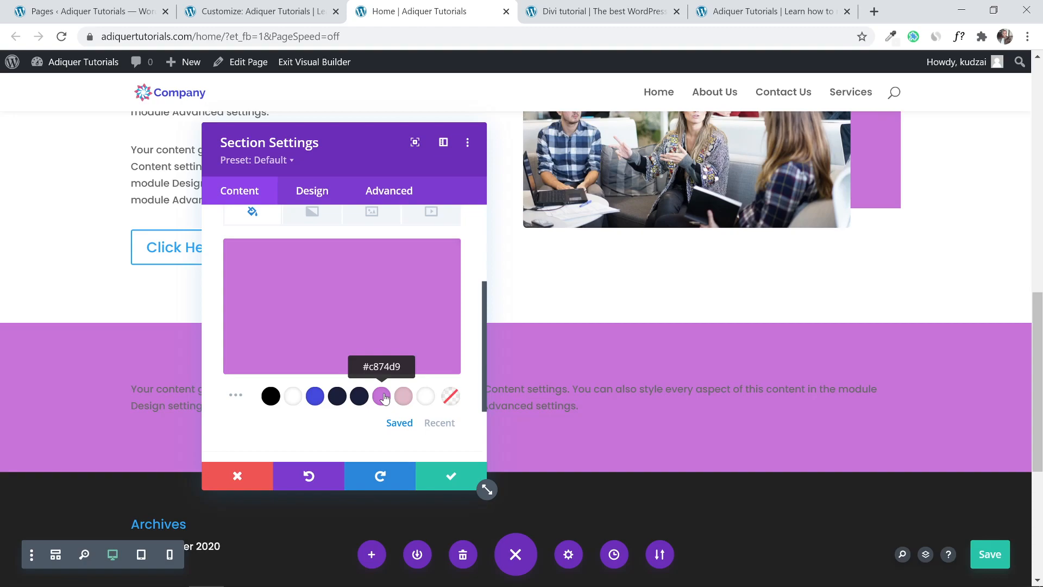
{"action": "left_click", "coordinate": [448, 479]}
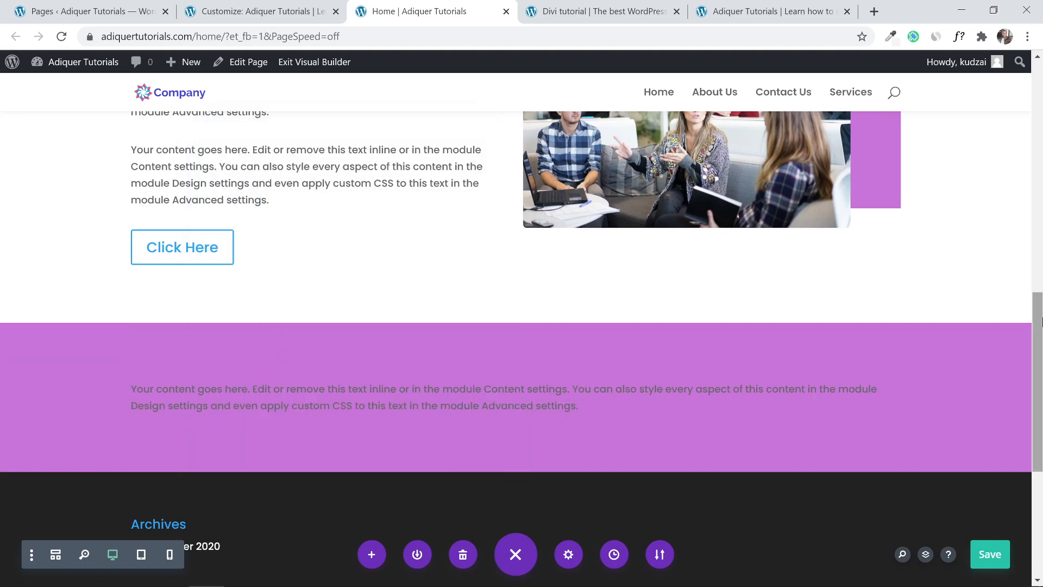
Recheck the section's purple background settings and compare it against the reference demo page.
{"action": "left_click_drag", "start_coordinate": [1038, 333], "coordinate": [1040, 353]}
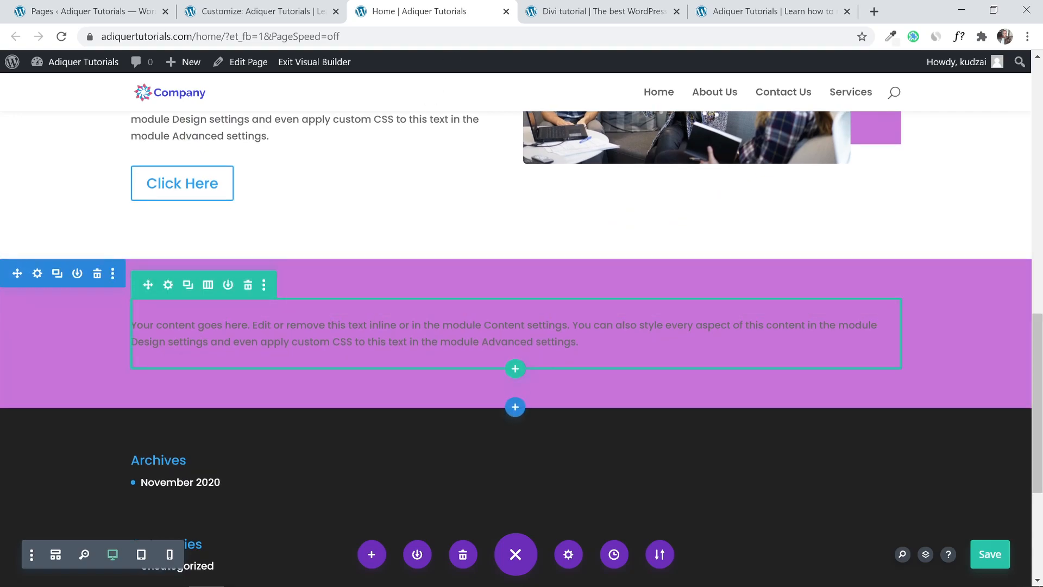
{"action": "left_click", "coordinate": [569, 13]}
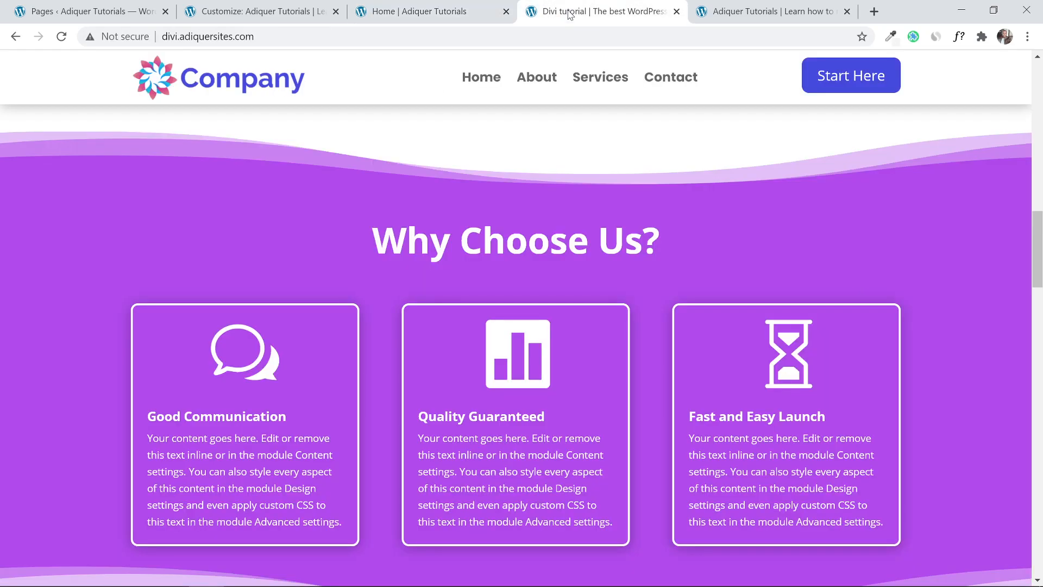
{"action": "left_click", "coordinate": [417, 11]}
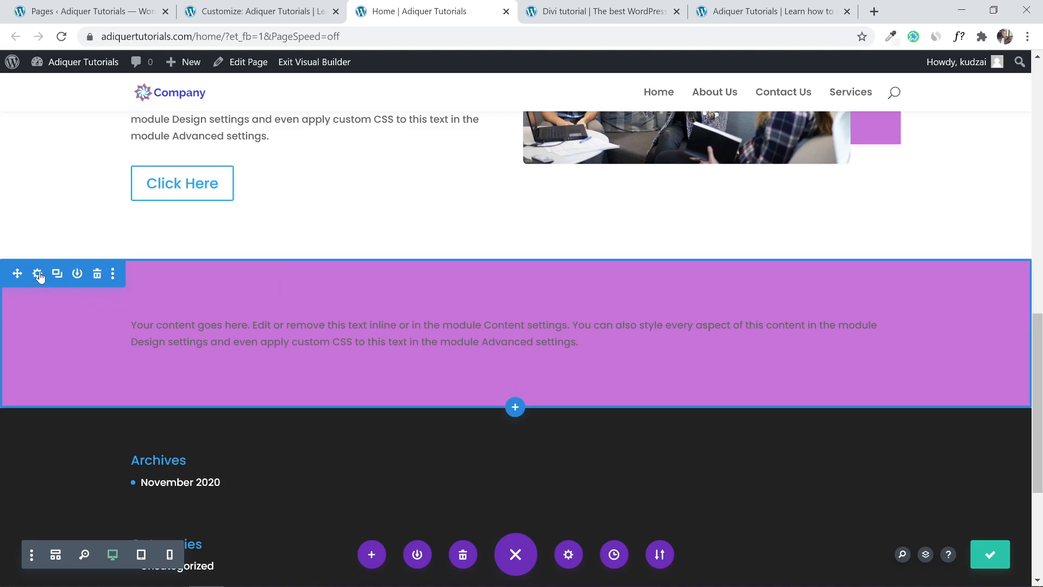
{"action": "left_click", "coordinate": [37, 273]}
{"action": "left_click", "coordinate": [228, 298]}
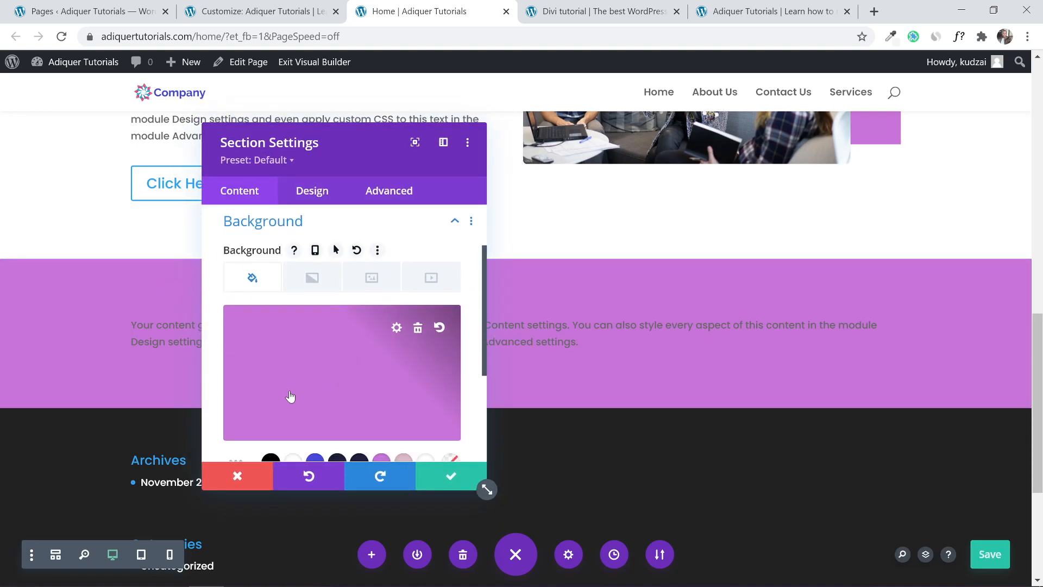
{"action": "scroll", "coordinate": [287, 385], "scroll_direction": "down", "scroll_amount": 2}
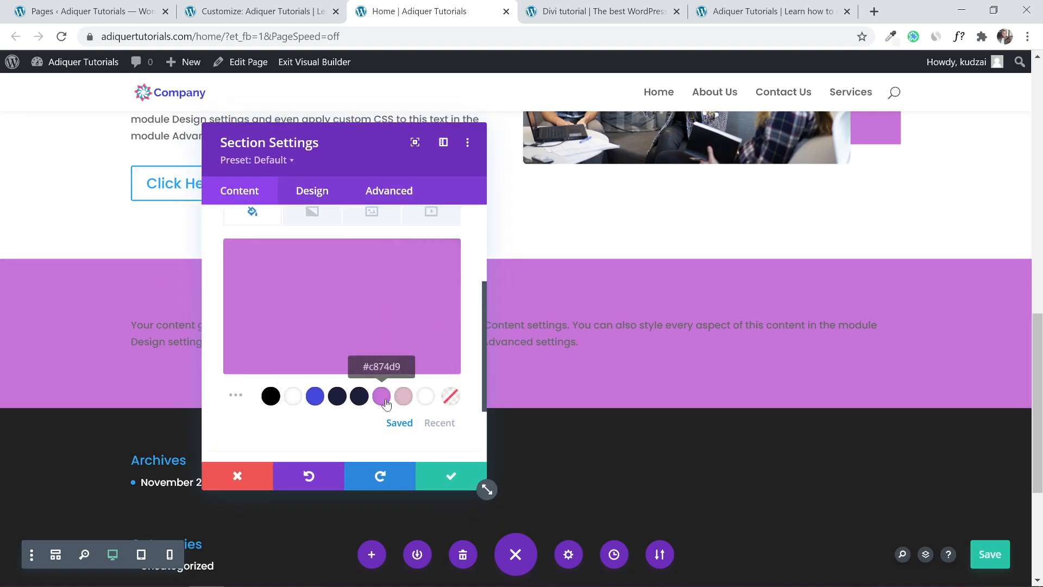
{"action": "left_click", "coordinate": [430, 476]}
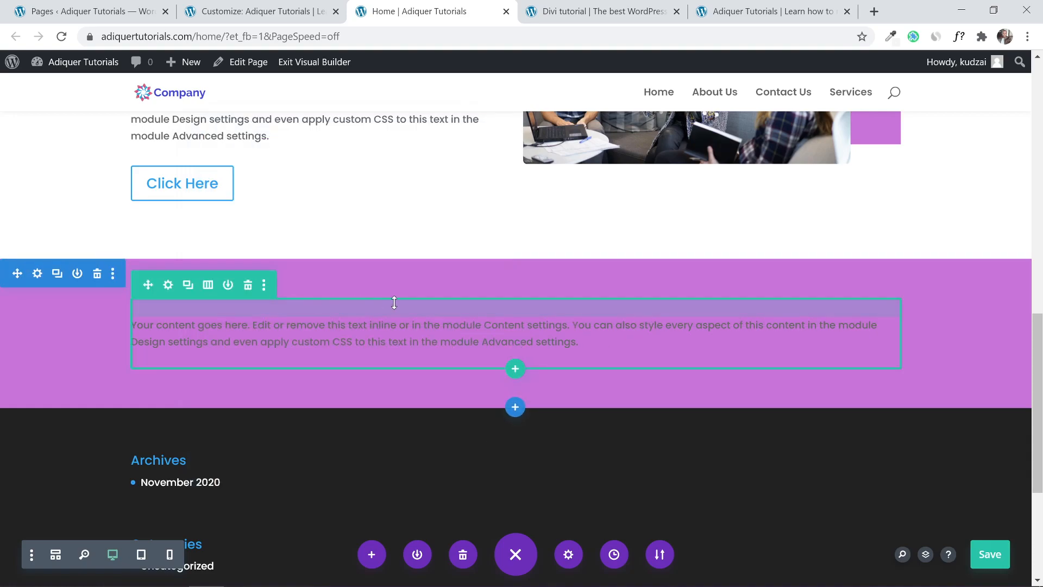
{"action": "scroll", "coordinate": [612, 301], "scroll_direction": "up", "scroll_amount": 3}
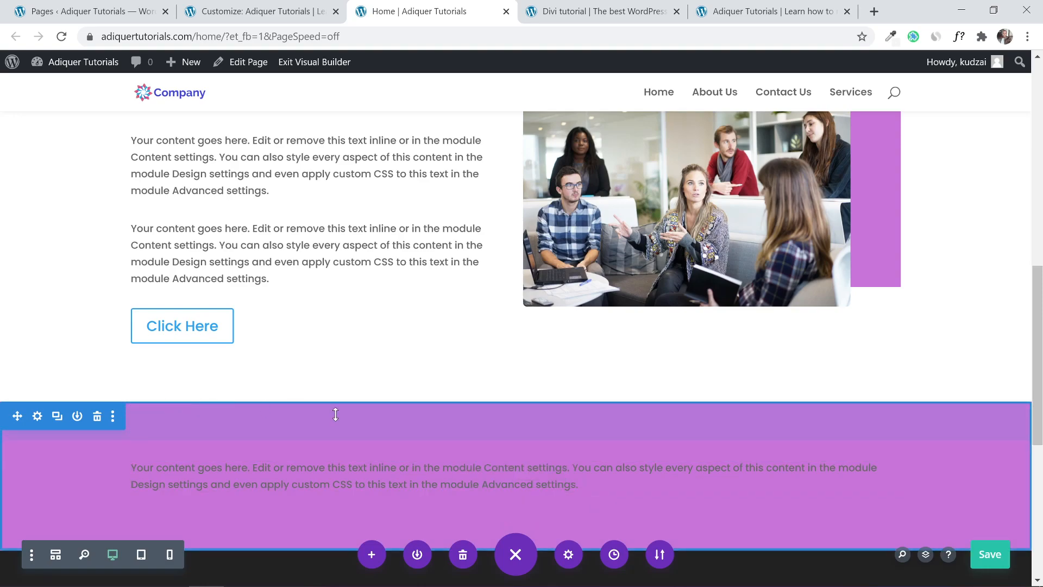
{"action": "left_click", "coordinate": [597, 11]}
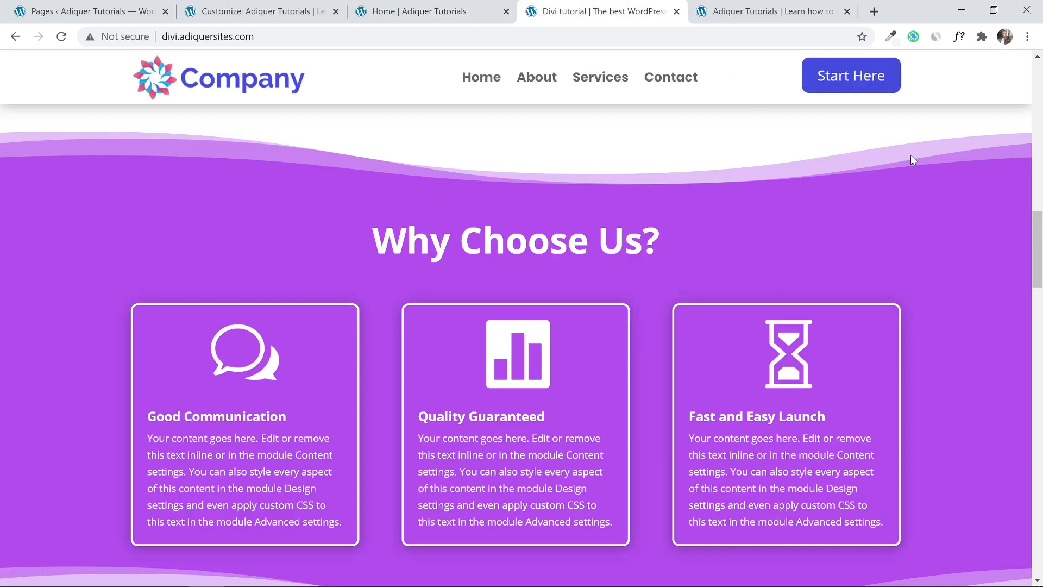
{"action": "left_click", "coordinate": [434, 12]}
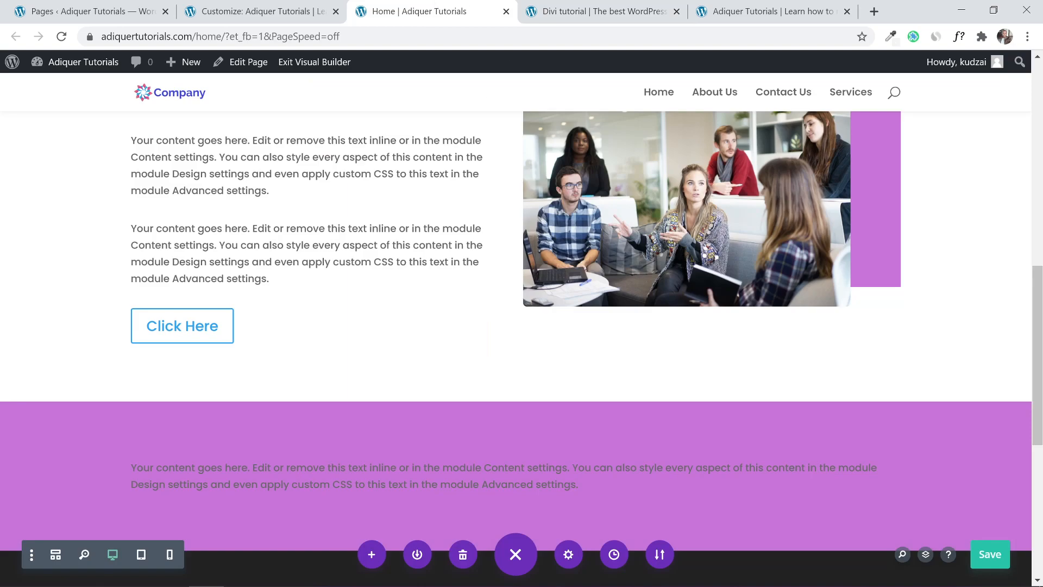
{"action": "scroll", "coordinate": [502, 419], "scroll_direction": "down", "scroll_amount": 1}
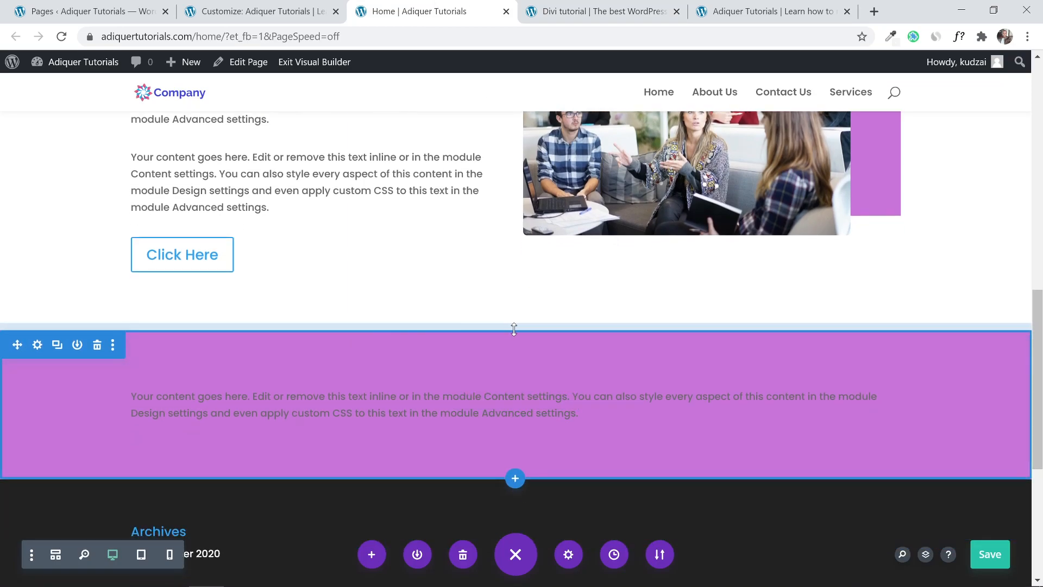
Add a wave-shaped divider to the top of the purple section.
{"action": "left_click", "coordinate": [37, 344]}
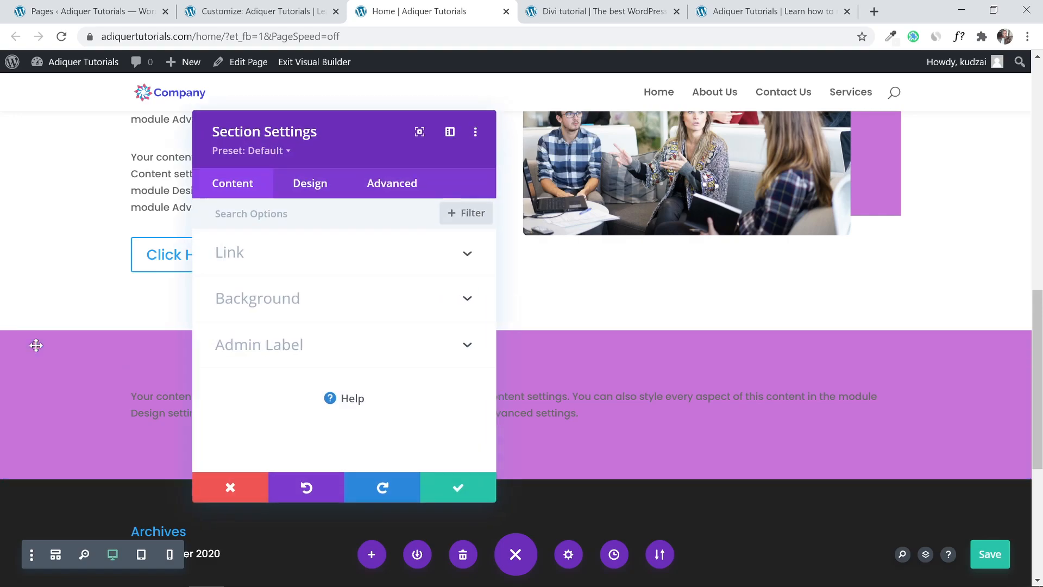
{"action": "left_click", "coordinate": [308, 195]}
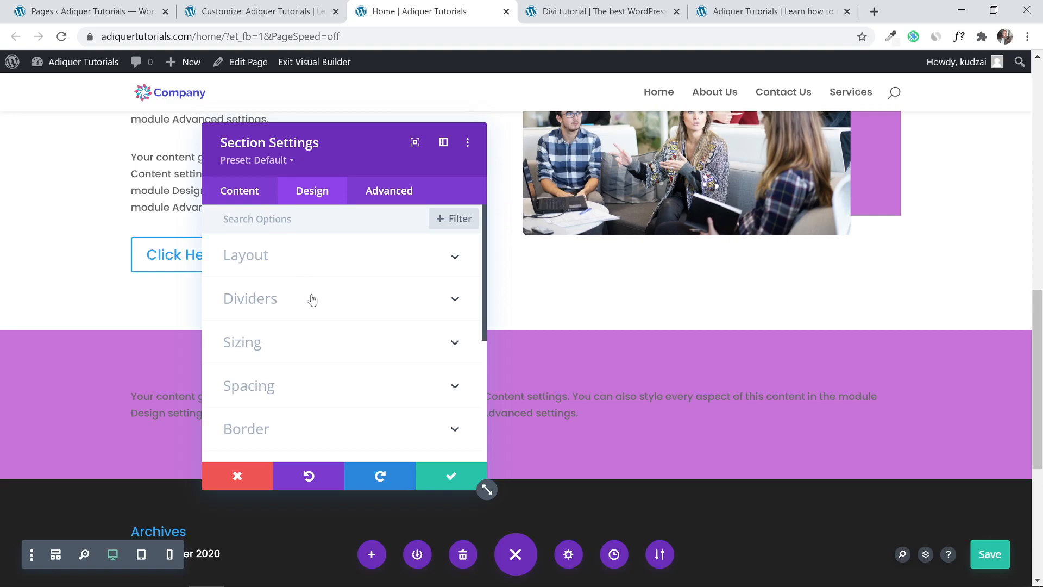
{"action": "left_click", "coordinate": [312, 299]}
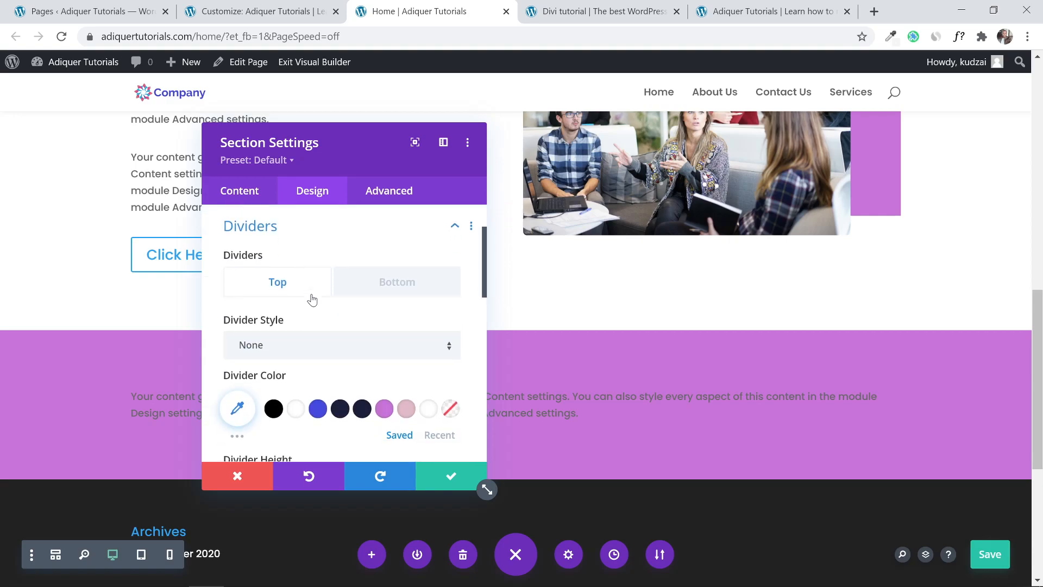
{"action": "scroll", "coordinate": [348, 315], "scroll_direction": "down", "scroll_amount": 1}
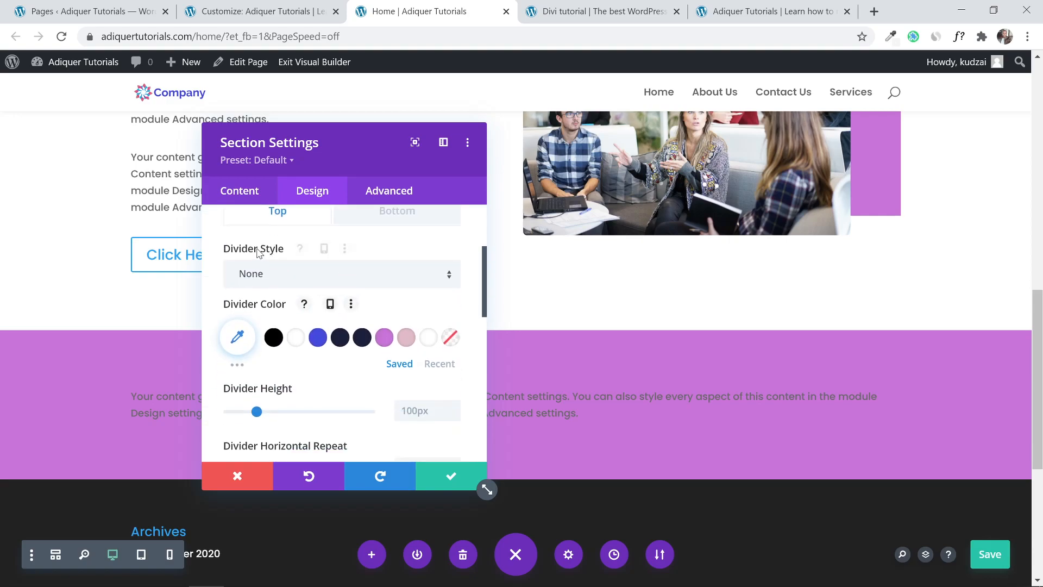
{"action": "left_click", "coordinate": [297, 287]}
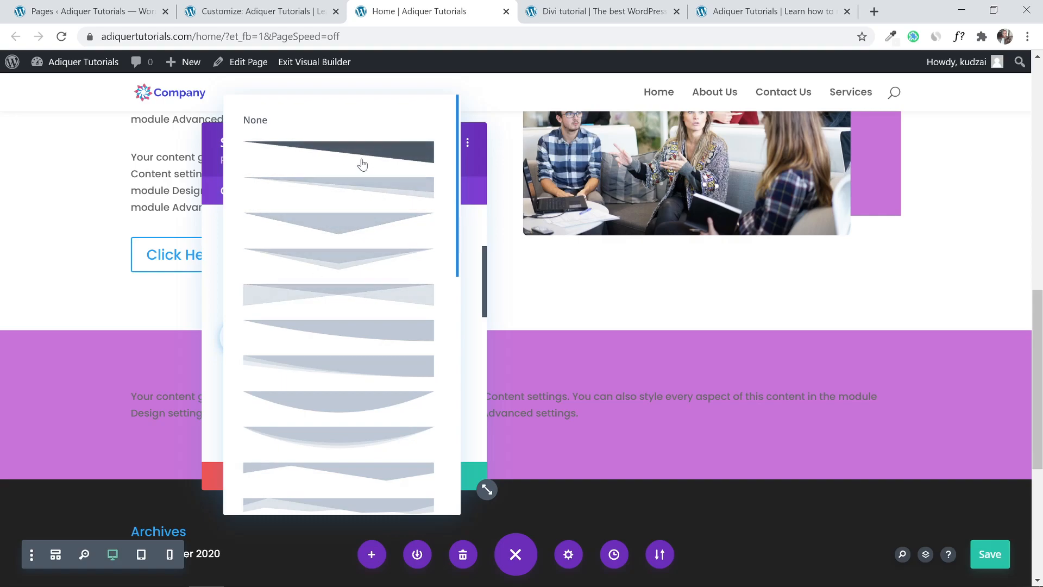
{"action": "scroll", "coordinate": [361, 164], "scroll_direction": "down", "scroll_amount": 5}
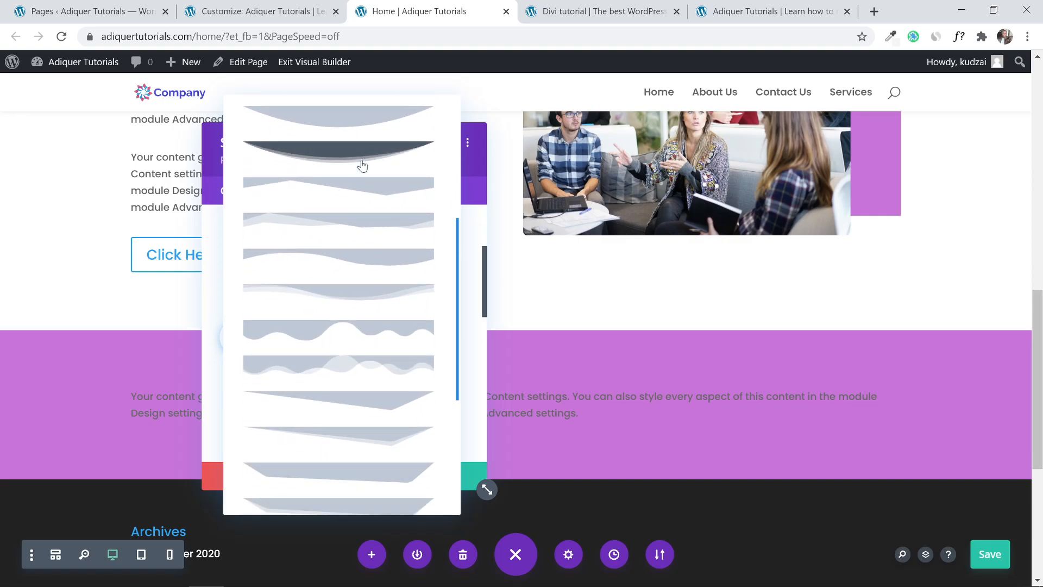
{"action": "scroll", "coordinate": [363, 165], "scroll_direction": "down", "scroll_amount": 5}
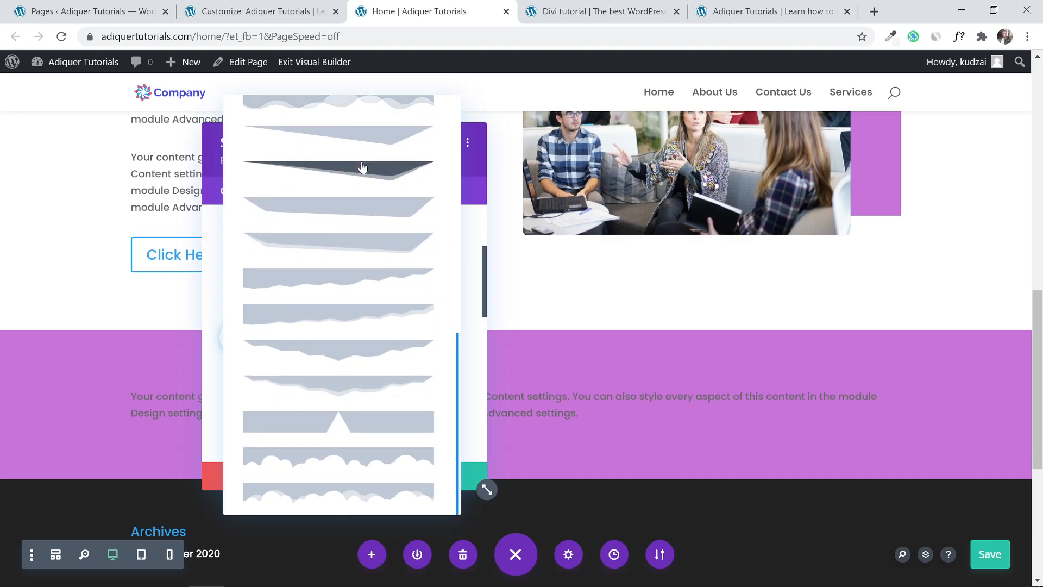
{"action": "scroll", "coordinate": [368, 294], "scroll_direction": "up", "scroll_amount": 3}
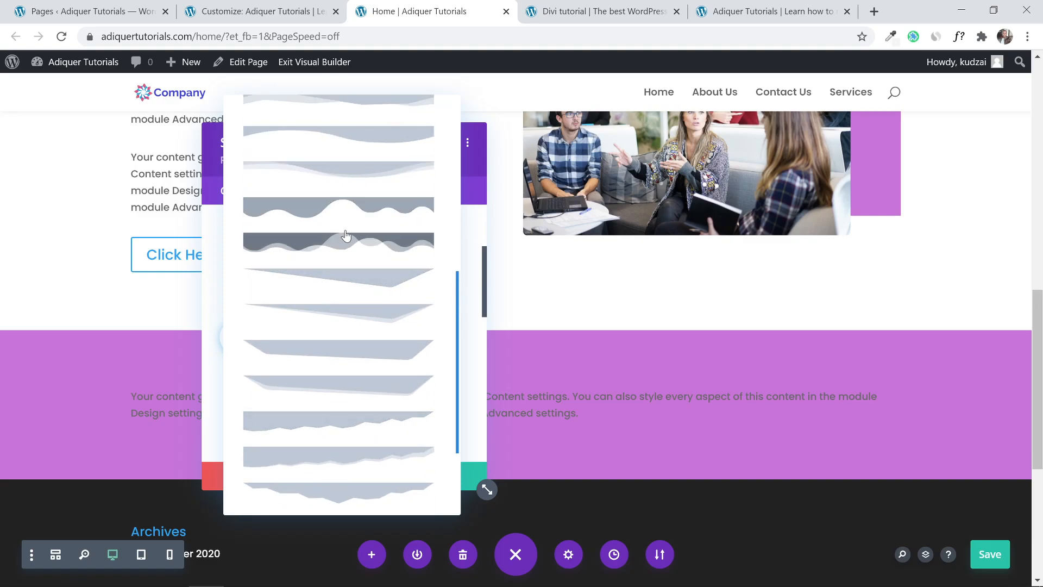
{"action": "left_click", "coordinate": [345, 173]}
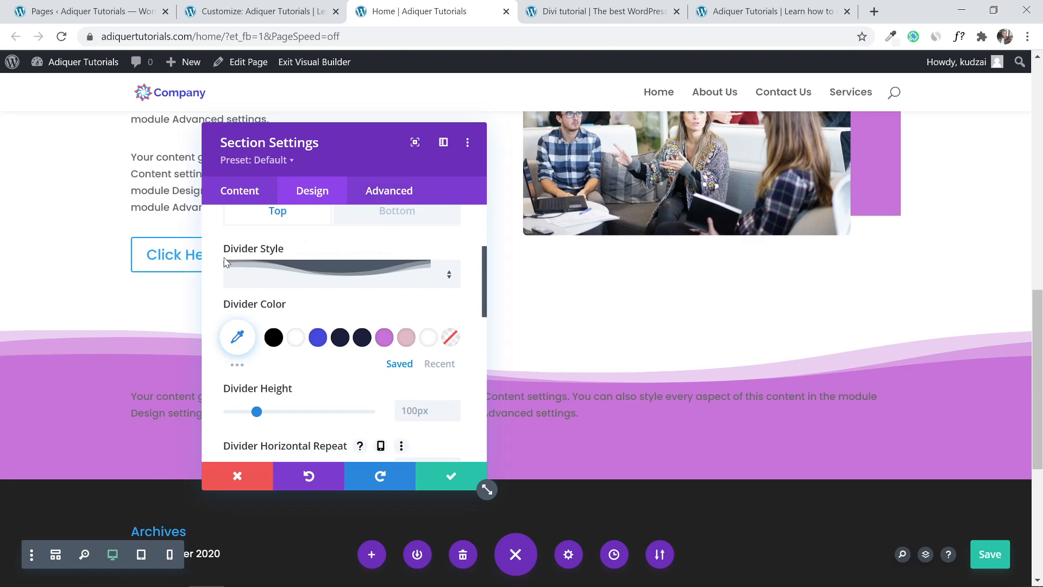
Give the purple section's bottom edge a layered wave divider.
{"action": "scroll", "coordinate": [244, 261], "scroll_direction": "up", "scroll_amount": 2}
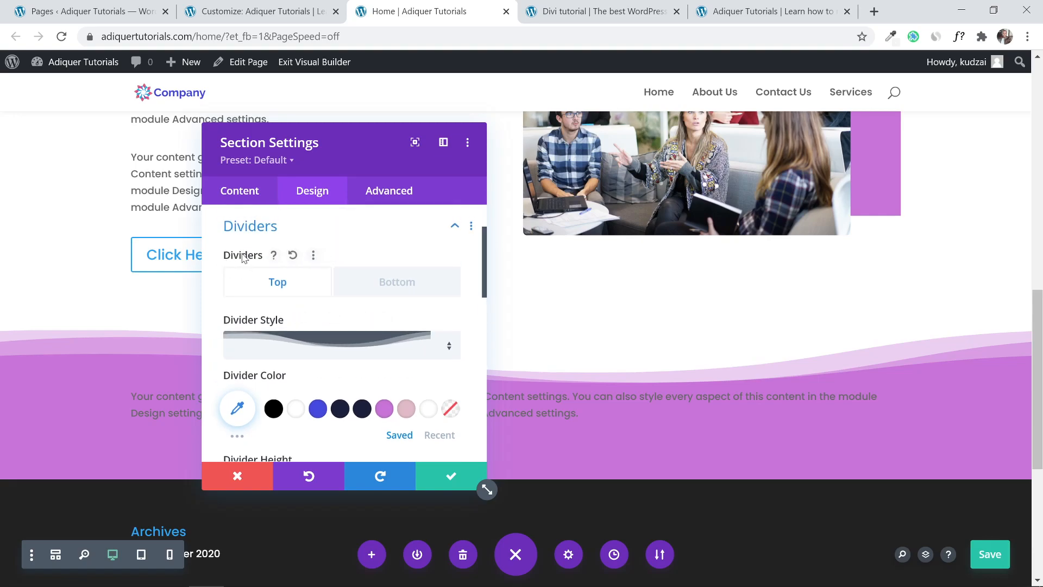
{"action": "left_click", "coordinate": [390, 281]}
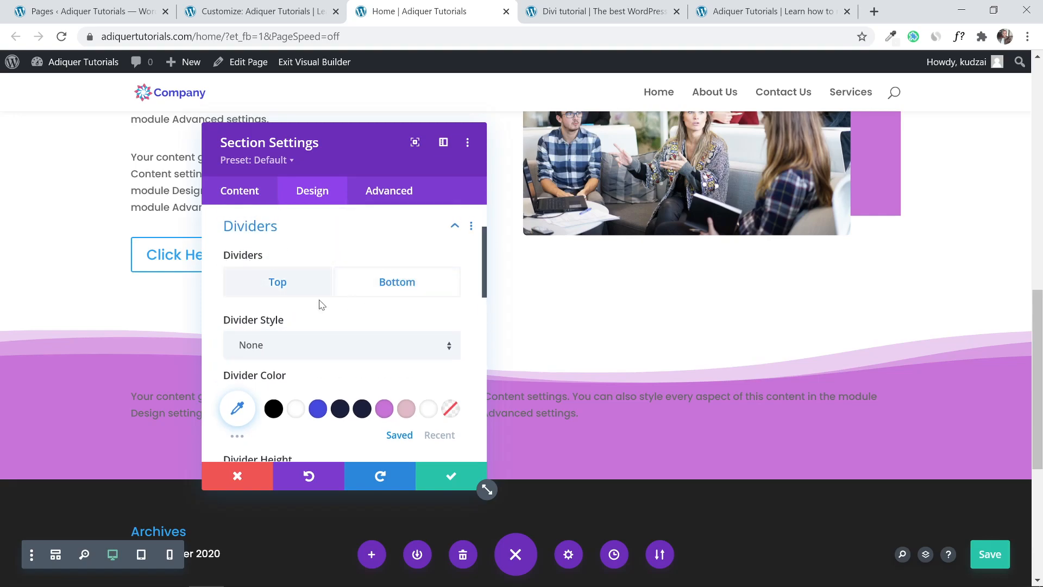
{"action": "scroll", "coordinate": [282, 304], "scroll_direction": "down", "scroll_amount": 1}
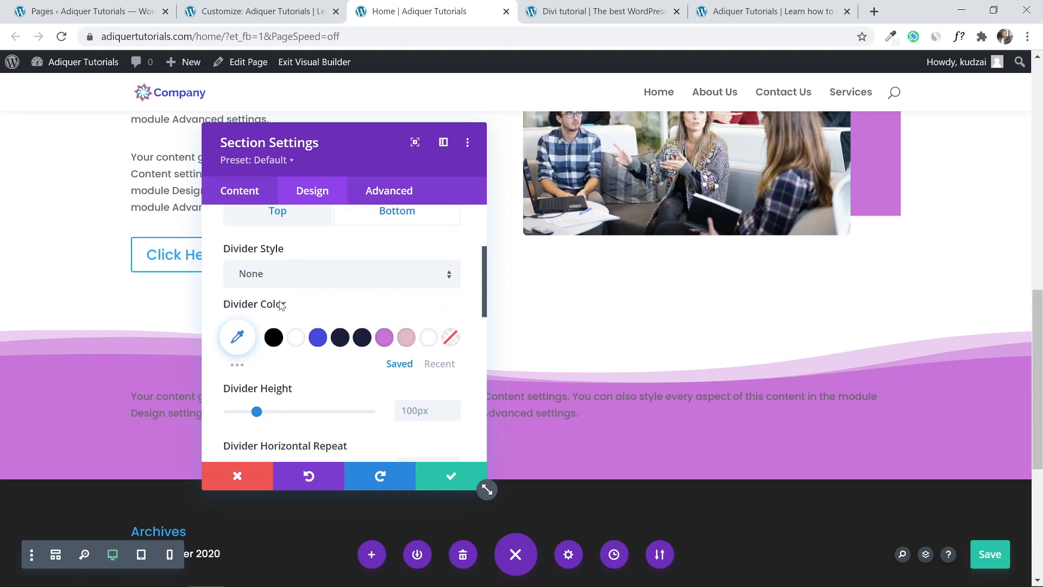
{"action": "left_click", "coordinate": [319, 276]}
{"action": "scroll", "coordinate": [331, 330], "scroll_direction": "down", "scroll_amount": 2}
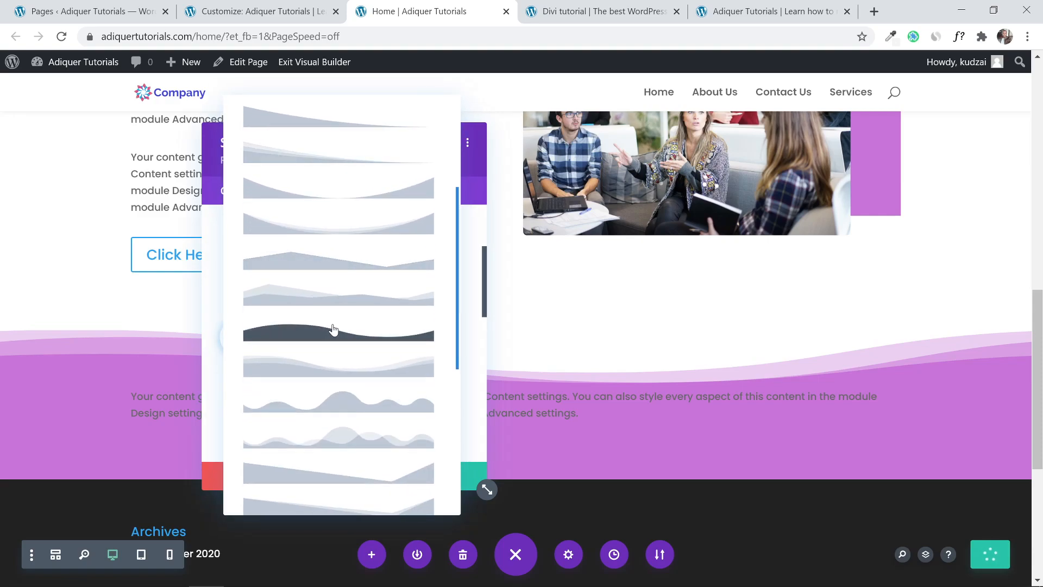
{"action": "left_click", "coordinate": [333, 367]}
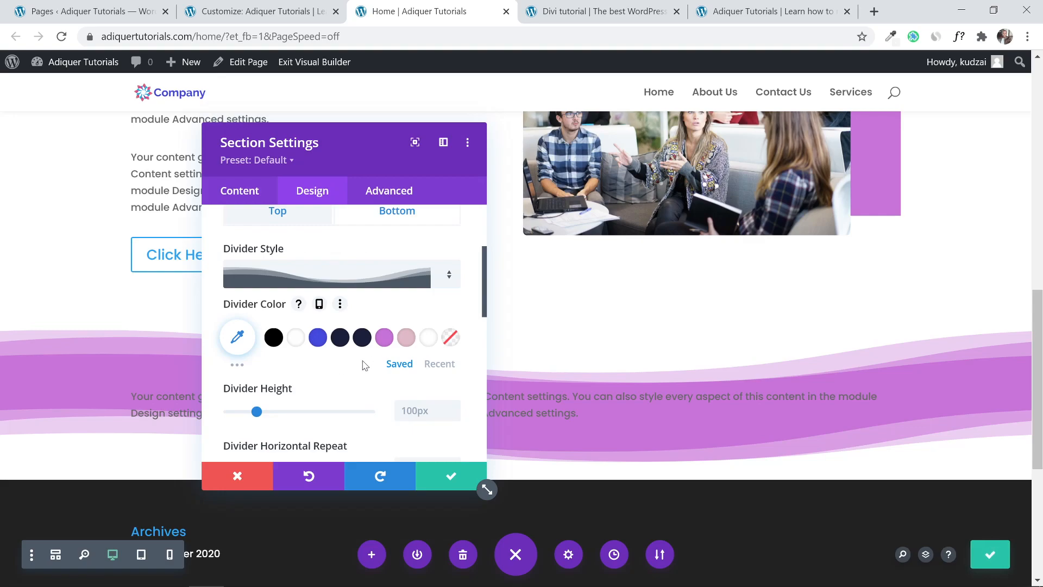
{"action": "scroll", "coordinate": [298, 210], "scroll_direction": "up", "scroll_amount": 3}
{"action": "left_click", "coordinate": [363, 296]}
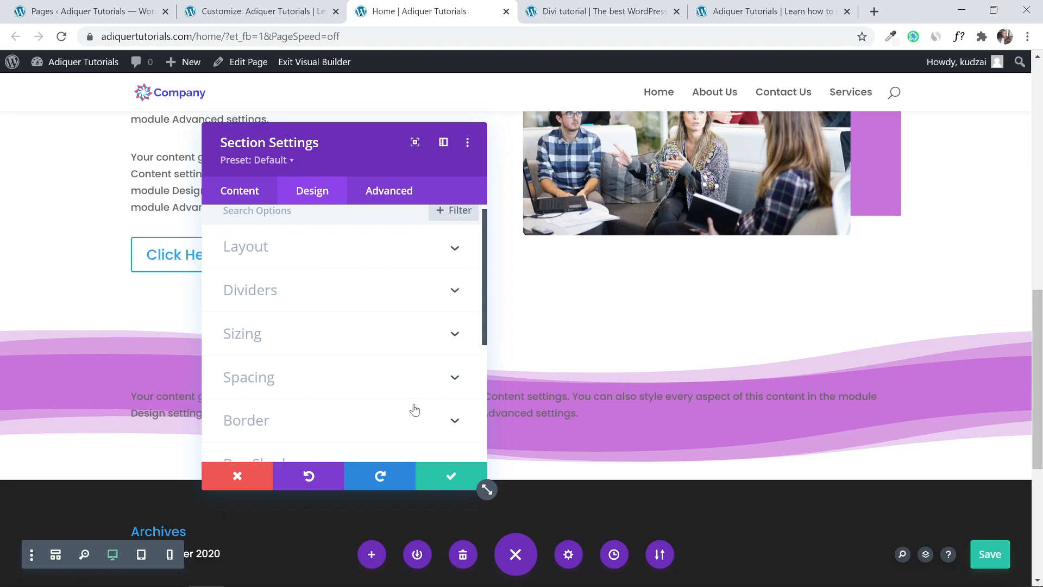
Set the purple section's top and bottom padding to 100px.
{"action": "left_click", "coordinate": [409, 386]}
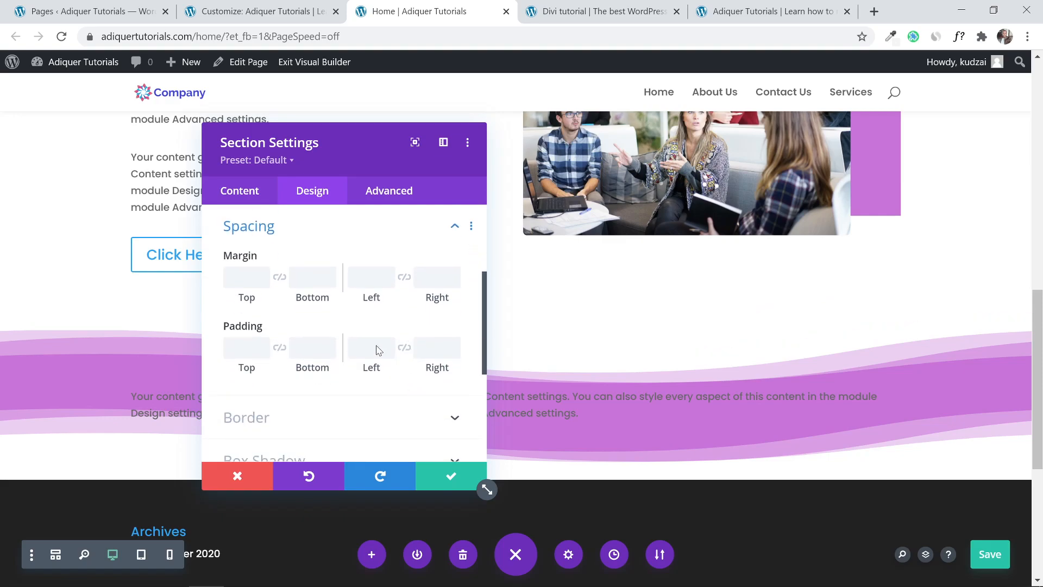
{"action": "left_click", "coordinate": [243, 348]}
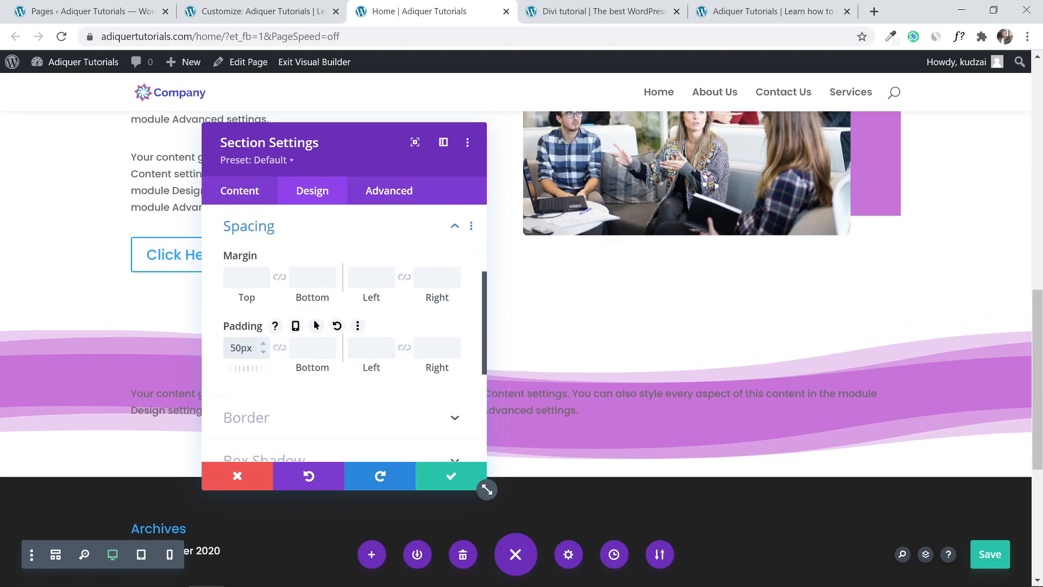
{"action": "left_click", "coordinate": [307, 347]}
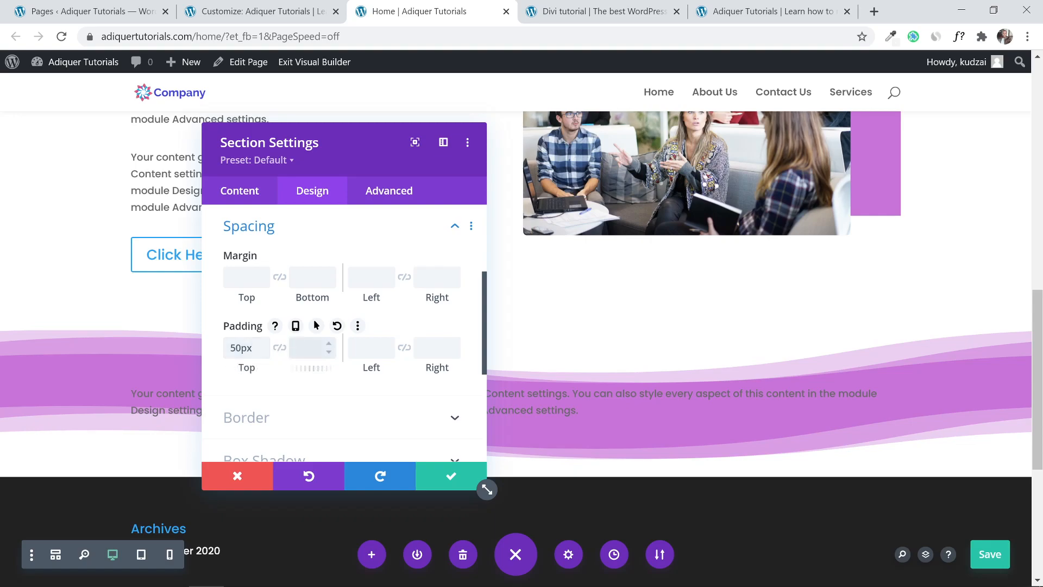
{"action": "type", "text": "50px"}
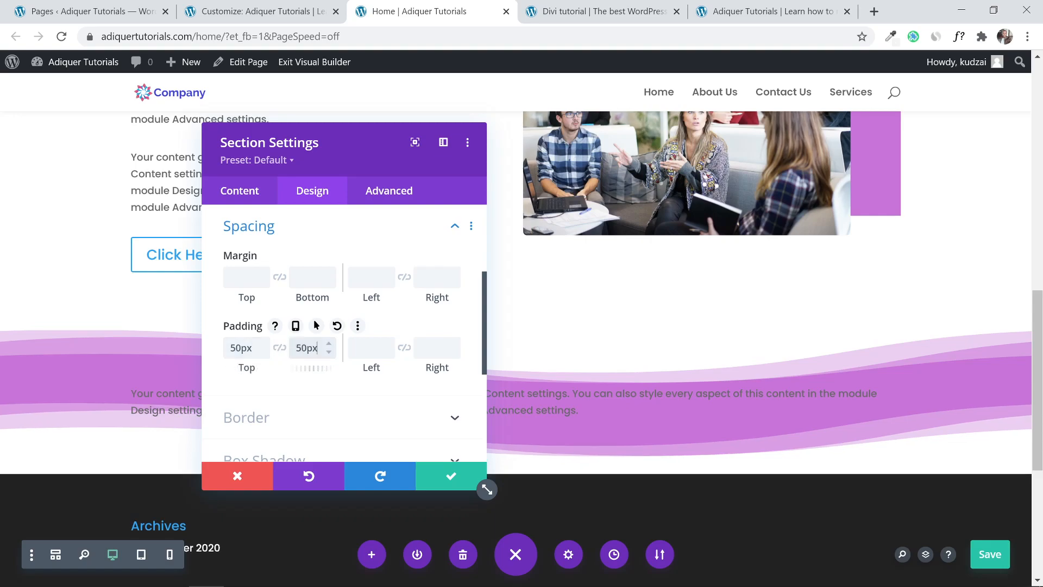
{"action": "left_click", "coordinate": [235, 348]}
{"action": "key", "text": "BackSpace"}
{"action": "type", "text": "10"}
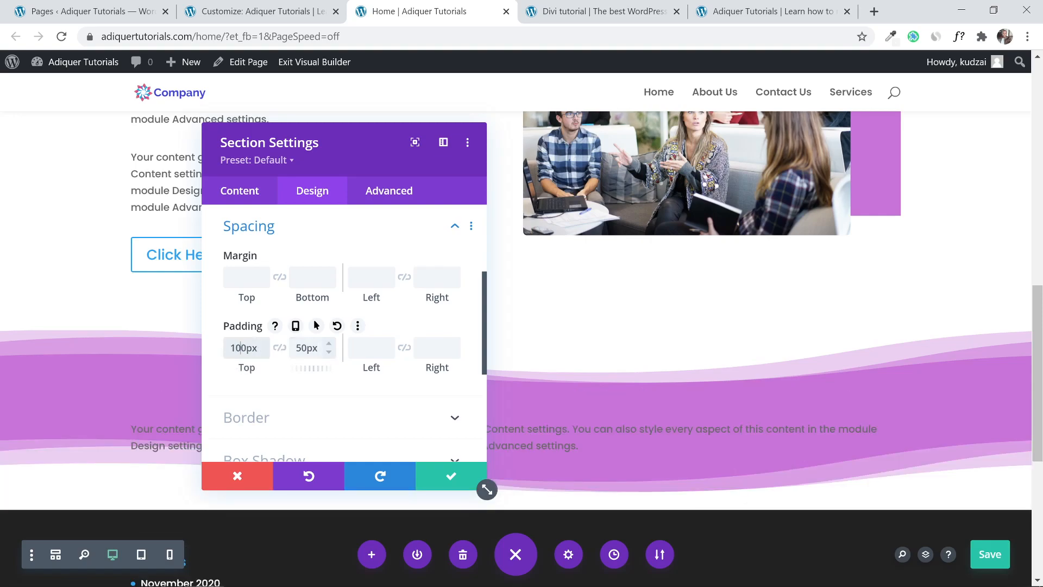
{"action": "key", "text": "BackSpace"}
{"action": "type", "text": "10"}
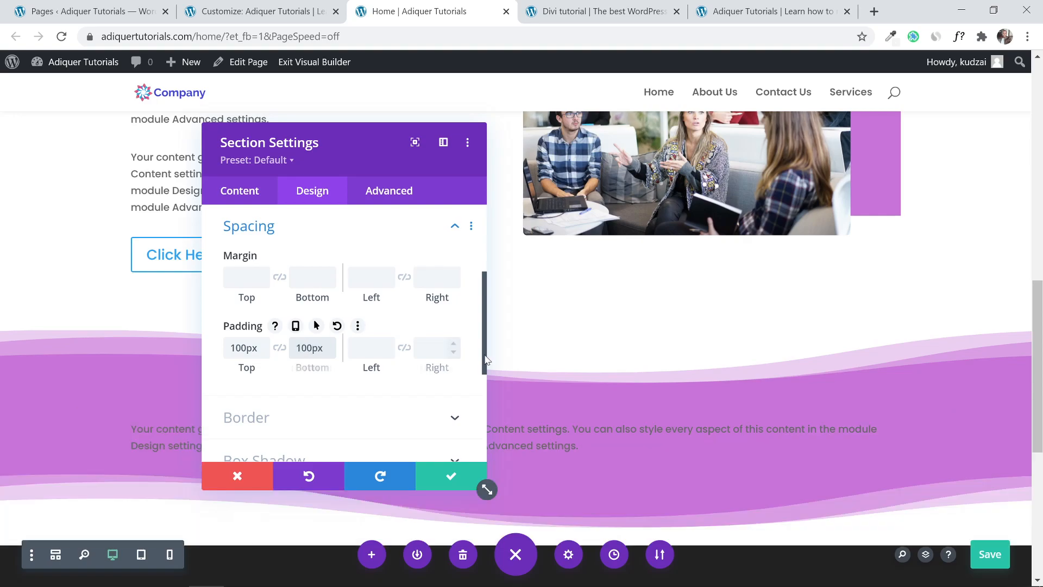
Save the purple section's settings with the new padding.
{"action": "left_click", "coordinate": [451, 475]}
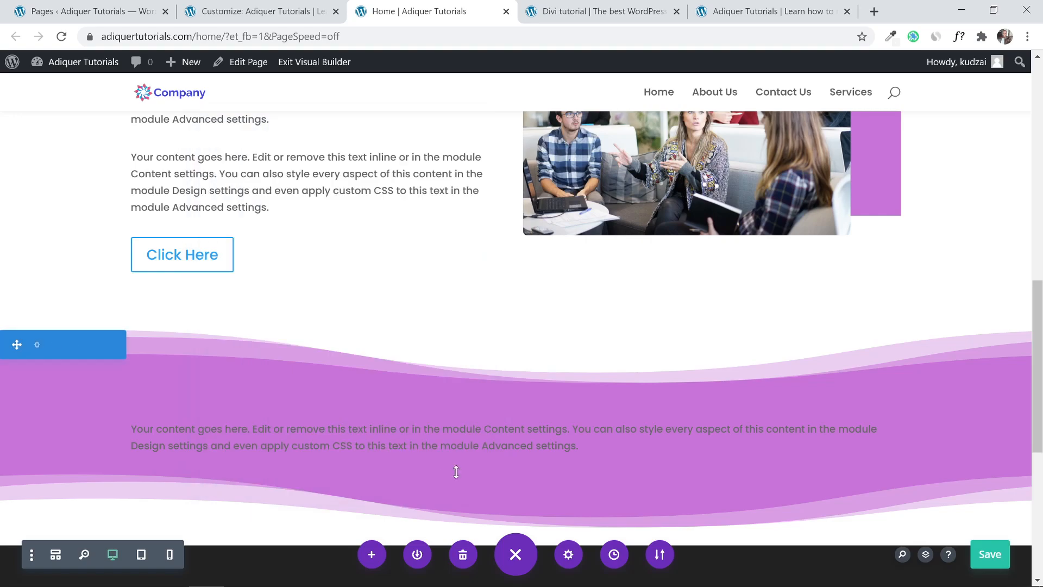
{"action": "scroll", "coordinate": [961, 354], "scroll_direction": "down", "scroll_amount": 1}
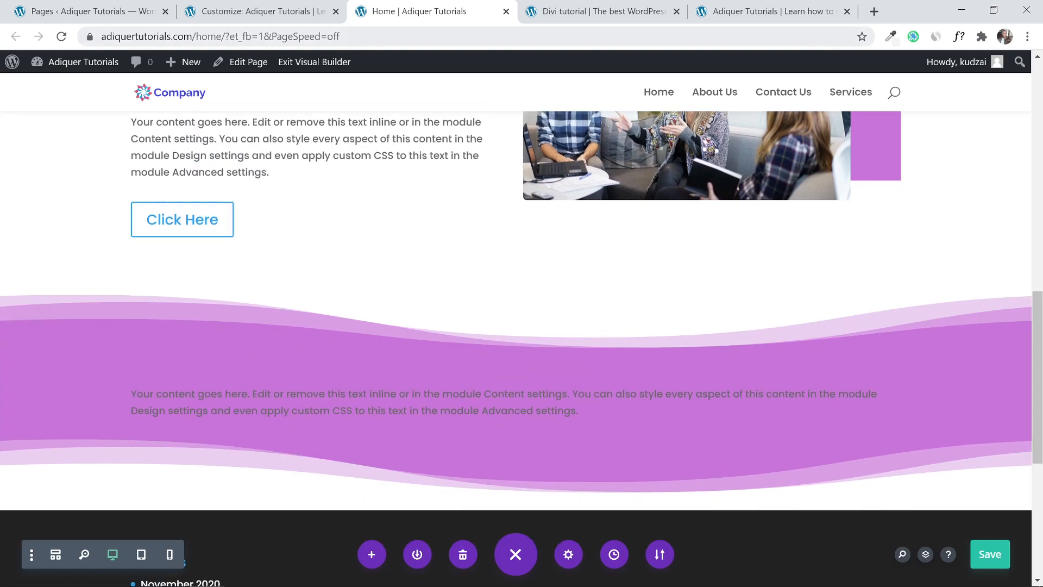
{"action": "mouse_move", "coordinate": [455, 402]}
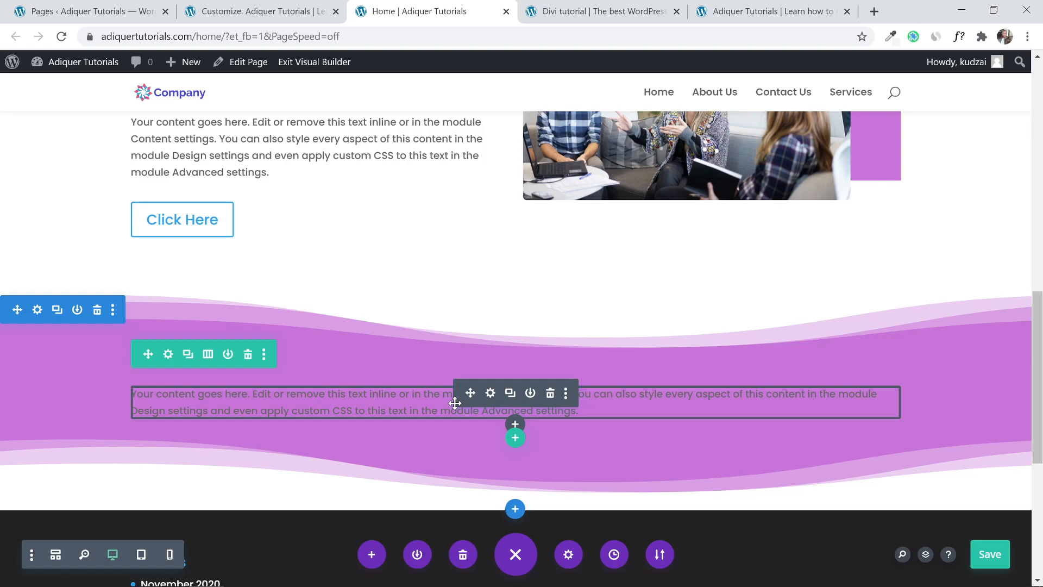
Check the reference Why Choose Us design, then start inserting a row in the purple section.
{"action": "left_click", "coordinate": [580, 5]}
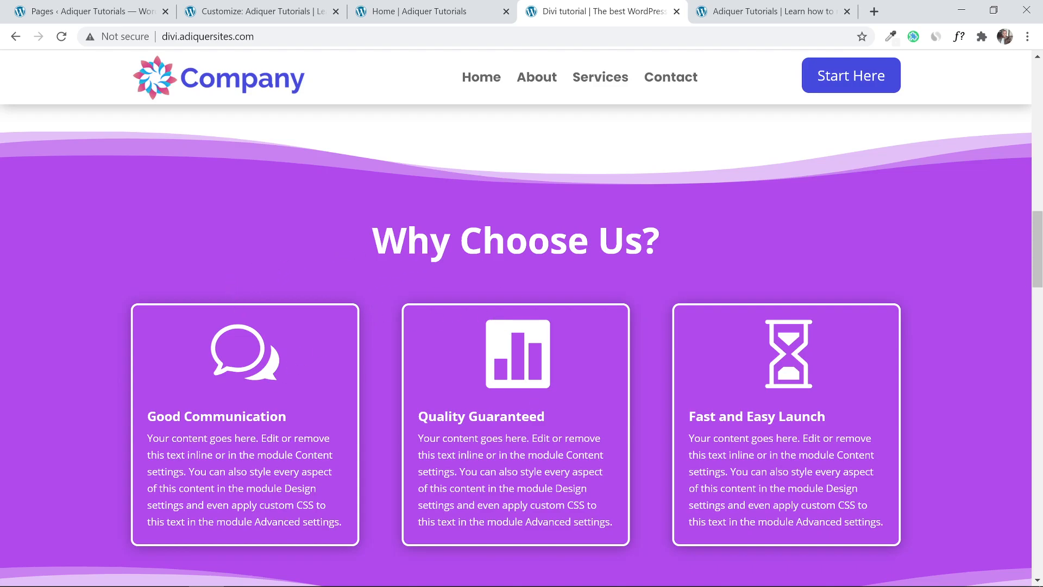
{"action": "left_click", "coordinate": [427, 7]}
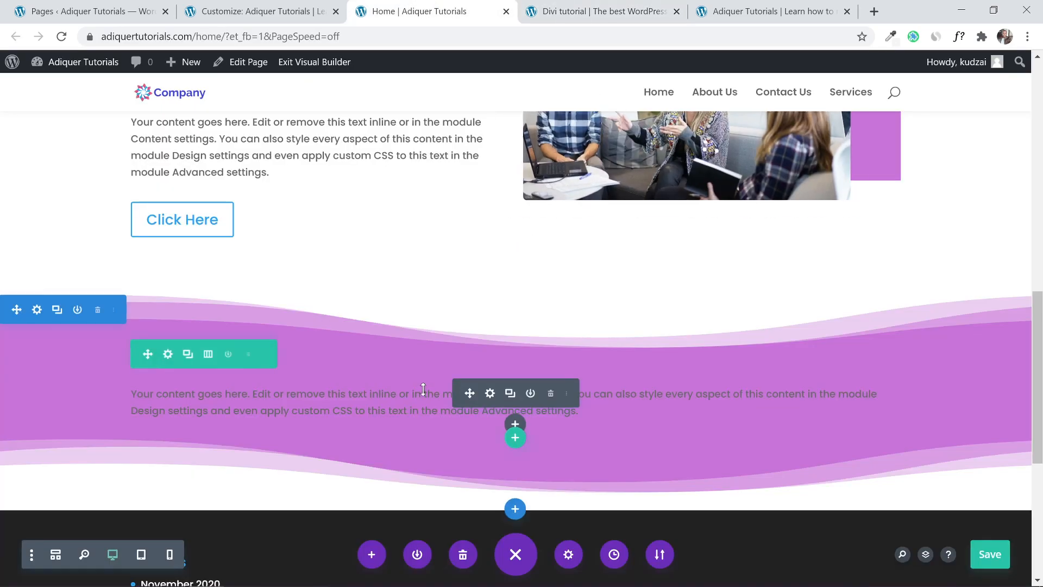
{"action": "left_click", "coordinate": [514, 439]}
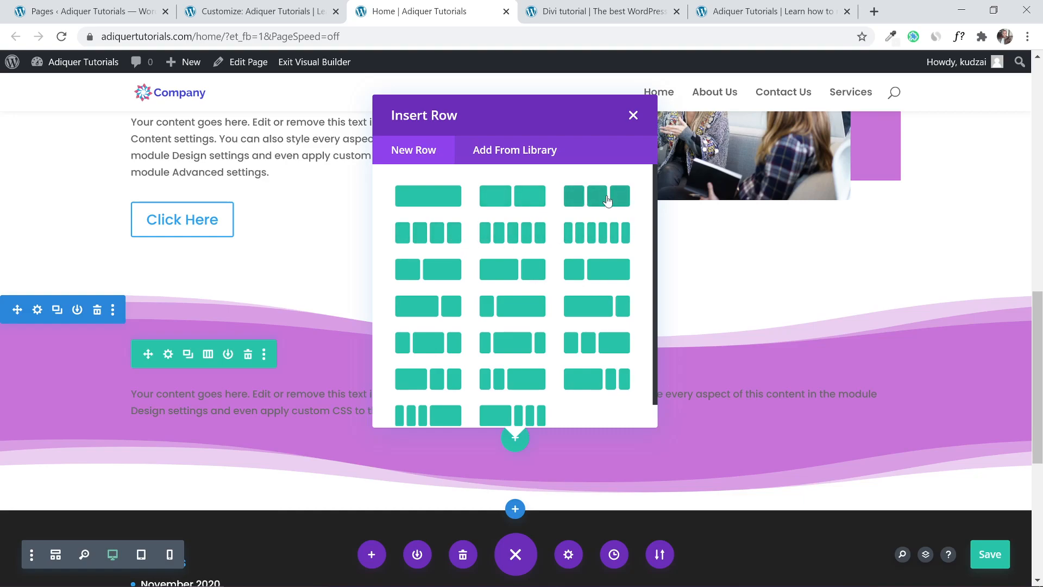
Insert a three-column row with a Blurb in the first column, then view the reference cards.
{"action": "left_click", "coordinate": [582, 200]}
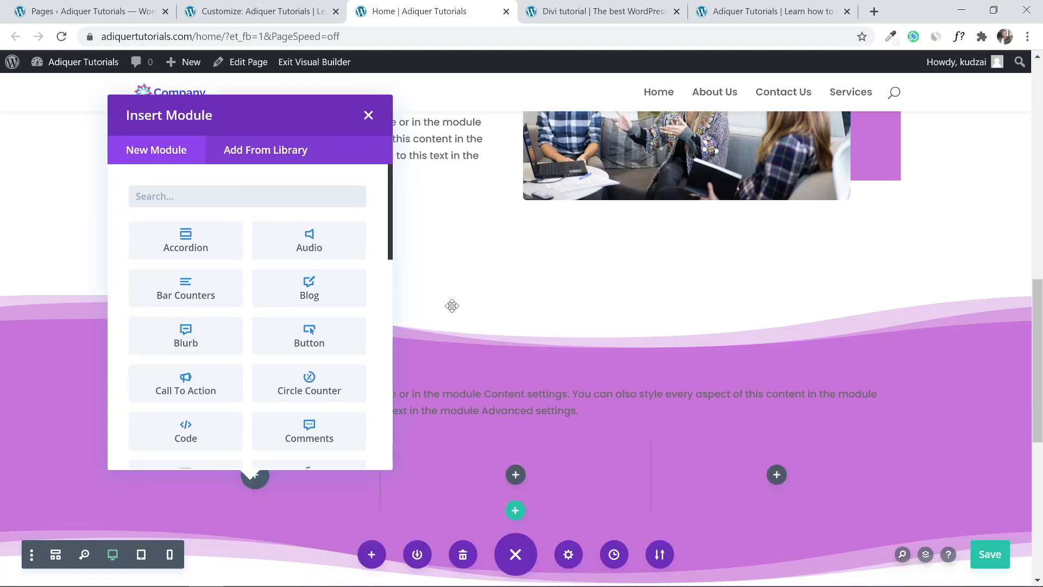
{"action": "scroll", "coordinate": [552, 309], "scroll_direction": "down", "scroll_amount": 1}
{"action": "scroll", "coordinate": [556, 309], "scroll_direction": "up", "scroll_amount": 1}
{"action": "type", "text": "bl"}
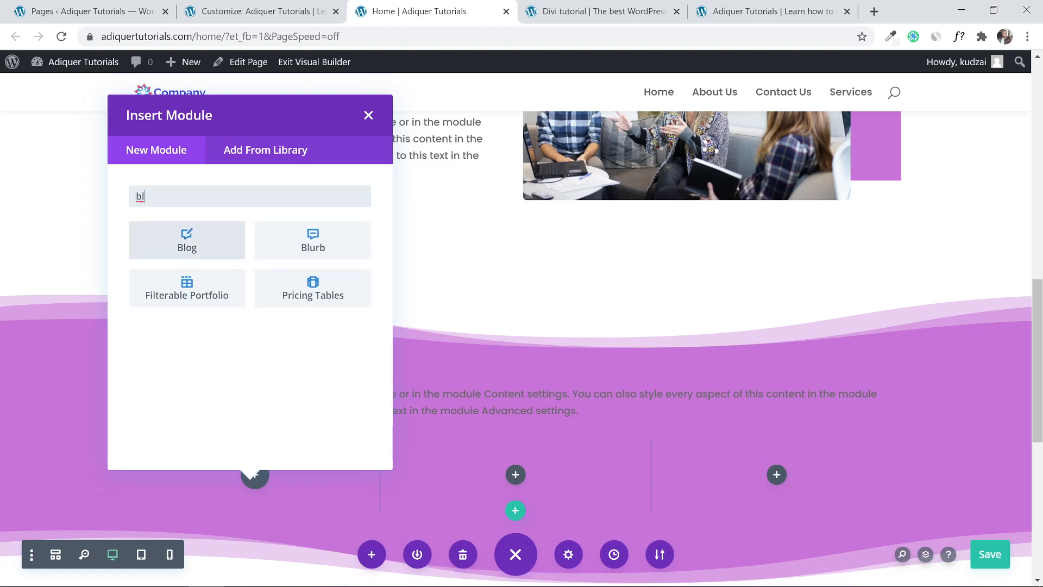
{"action": "left_click", "coordinate": [308, 240]}
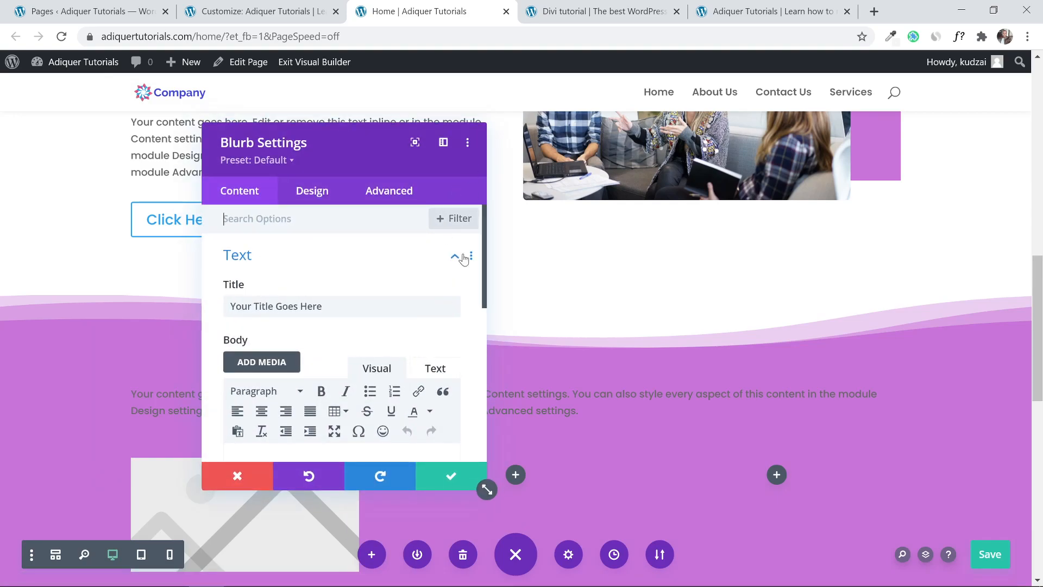
{"action": "scroll", "coordinate": [691, 331], "scroll_direction": "down", "scroll_amount": 4}
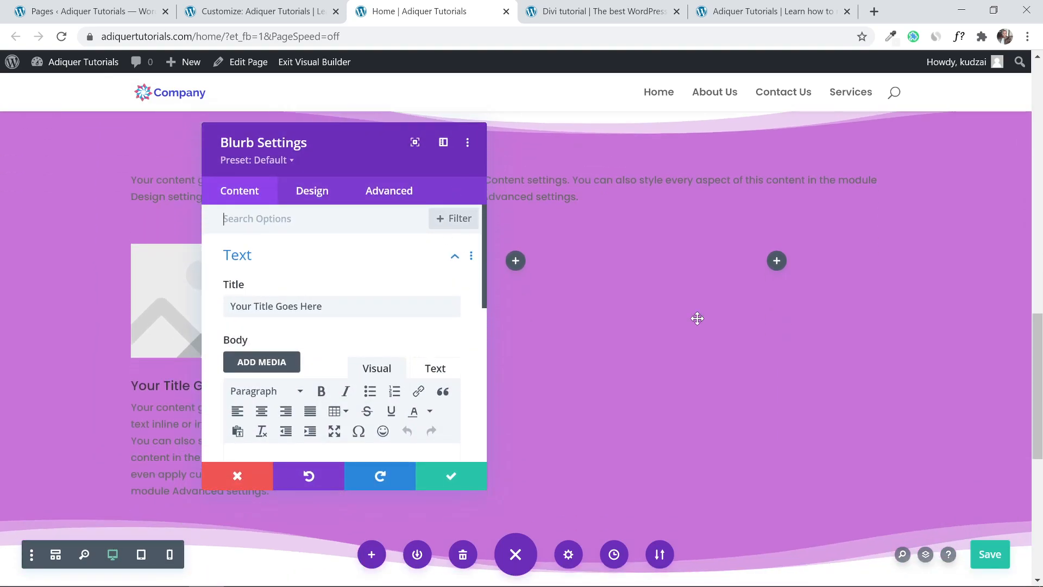
{"action": "left_click_drag", "start_coordinate": [317, 149], "coordinate": [674, 175]}
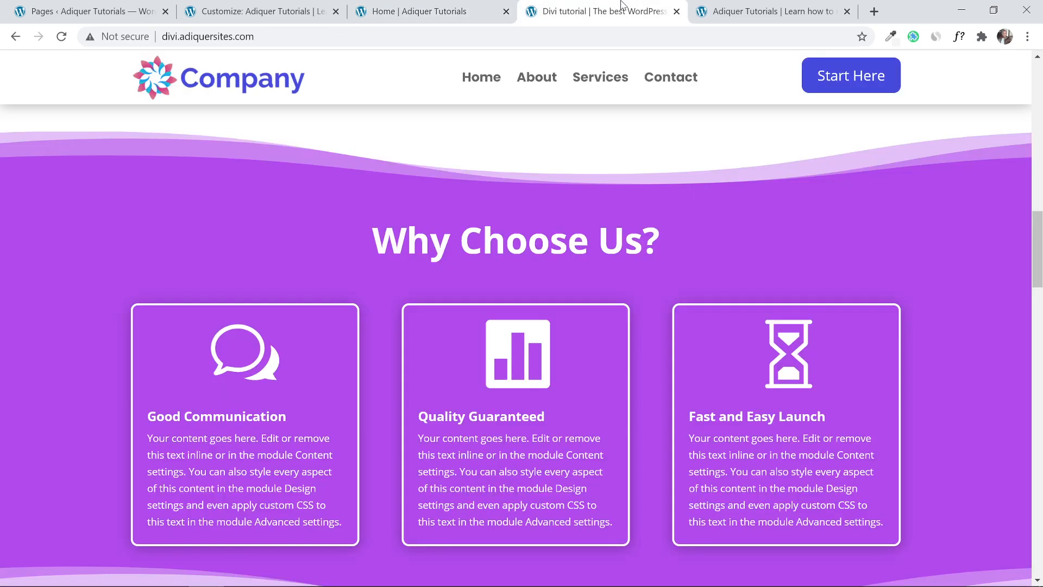
{"action": "left_click", "coordinate": [619, 11]}
Turn on Use Icon for the first blurb and choose the double chat-bubble icon.
{"action": "left_click", "coordinate": [411, 8]}
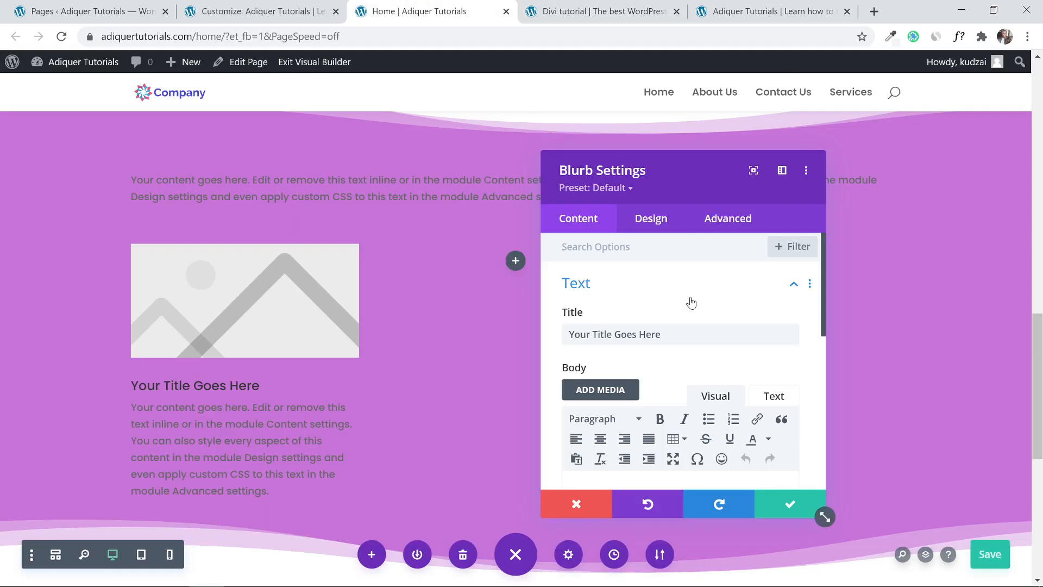
{"action": "scroll", "coordinate": [628, 319], "scroll_direction": "down", "scroll_amount": 10}
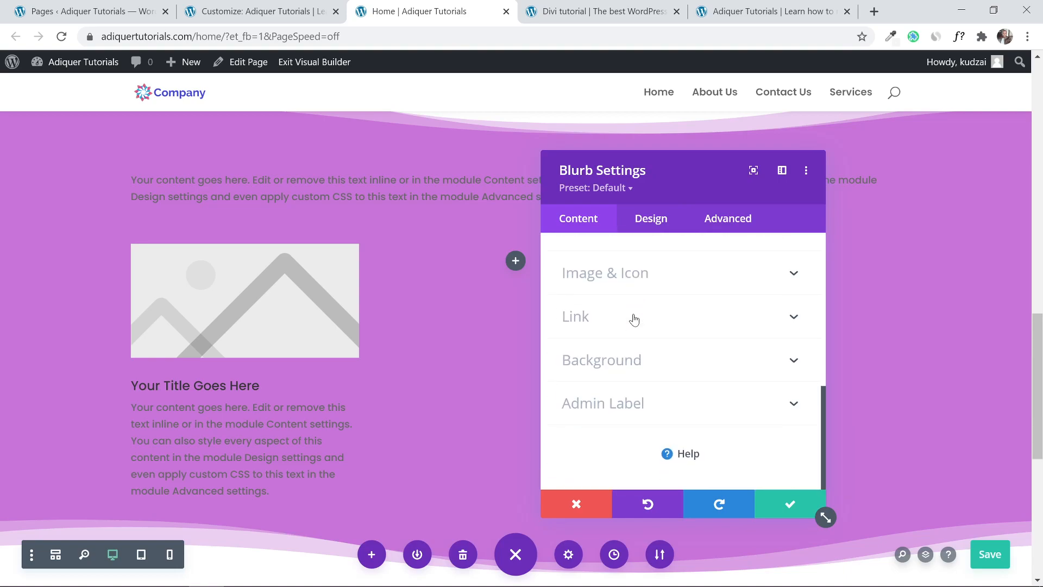
{"action": "left_click", "coordinate": [636, 280]}
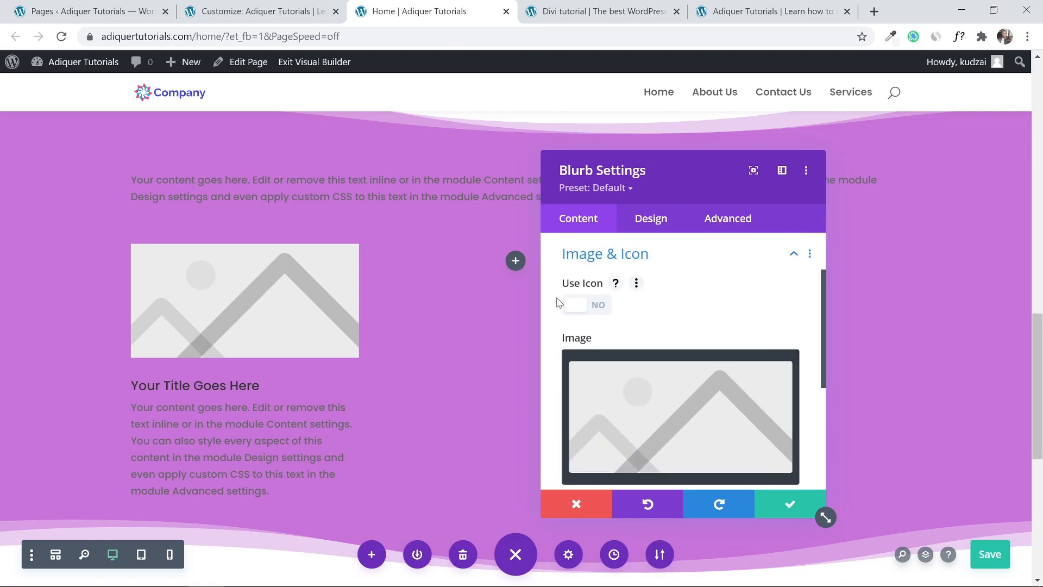
{"action": "left_click", "coordinate": [594, 307]}
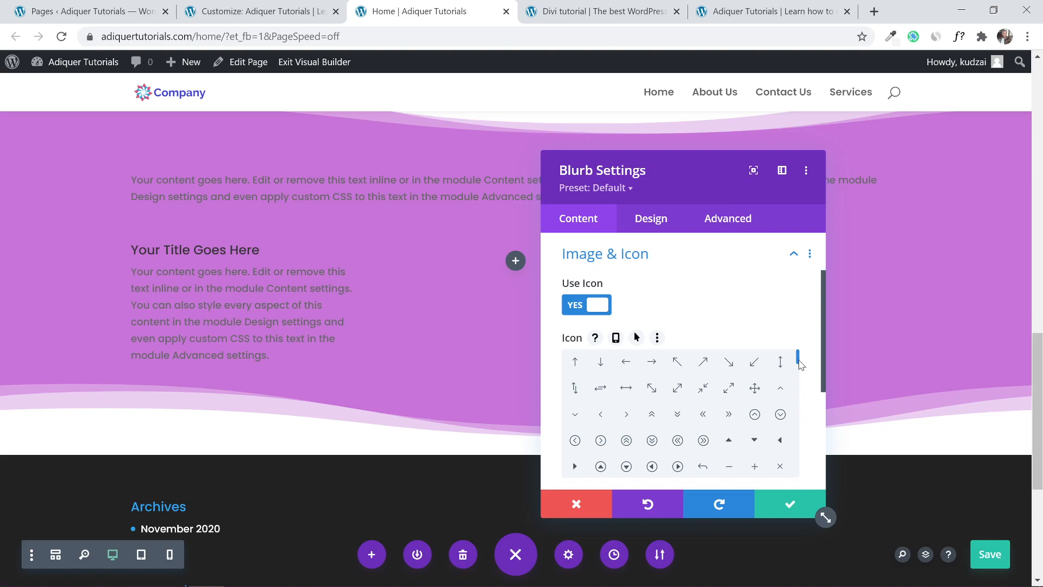
{"action": "left_click_drag", "start_coordinate": [801, 365], "coordinate": [800, 376]}
{"action": "left_click", "coordinate": [577, 11]}
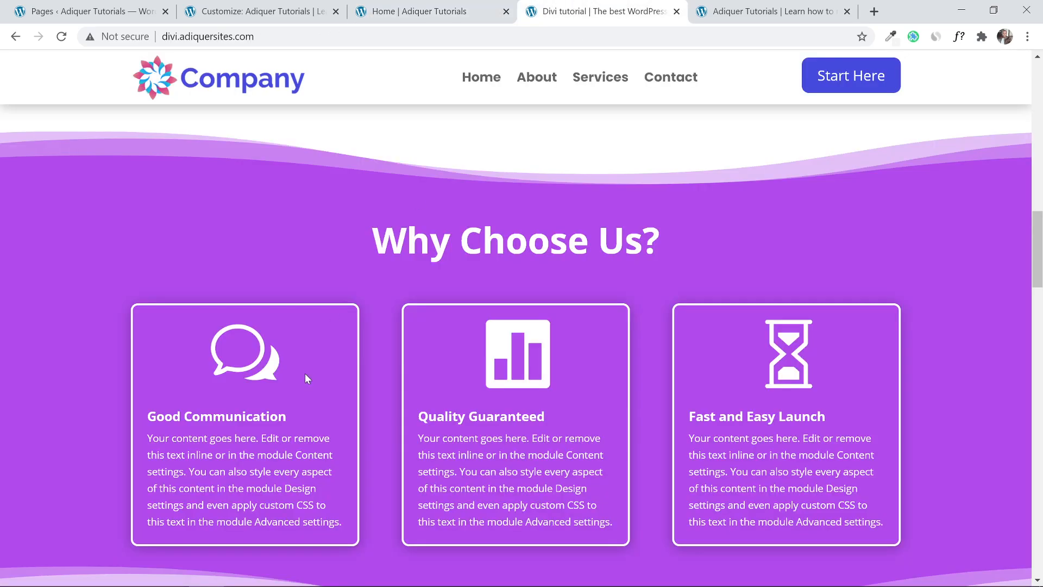
{"action": "left_click", "coordinate": [478, 12]}
{"action": "scroll", "coordinate": [701, 391], "scroll_direction": "down", "scroll_amount": 5}
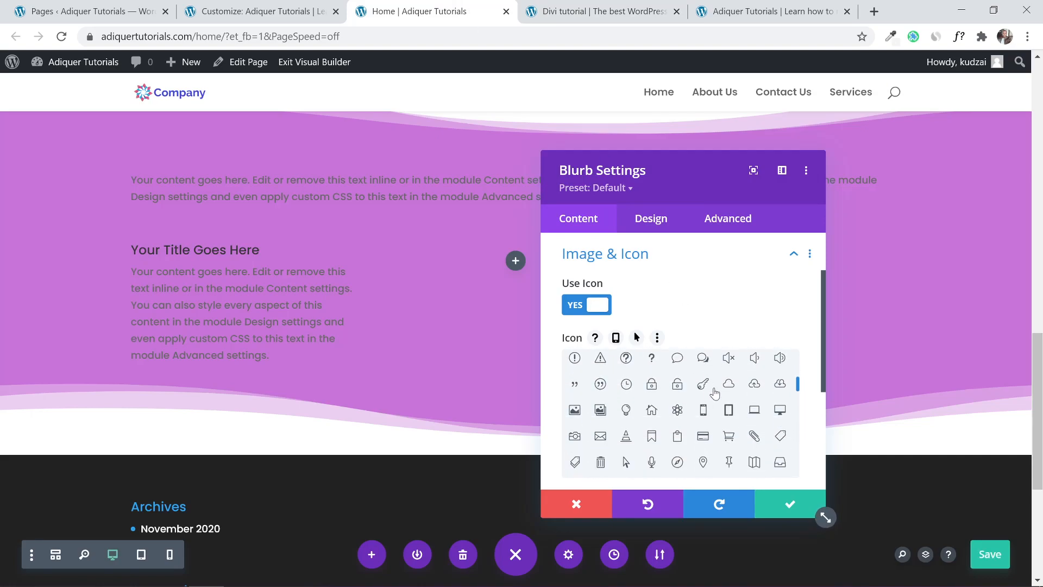
{"action": "left_click", "coordinate": [703, 360]}
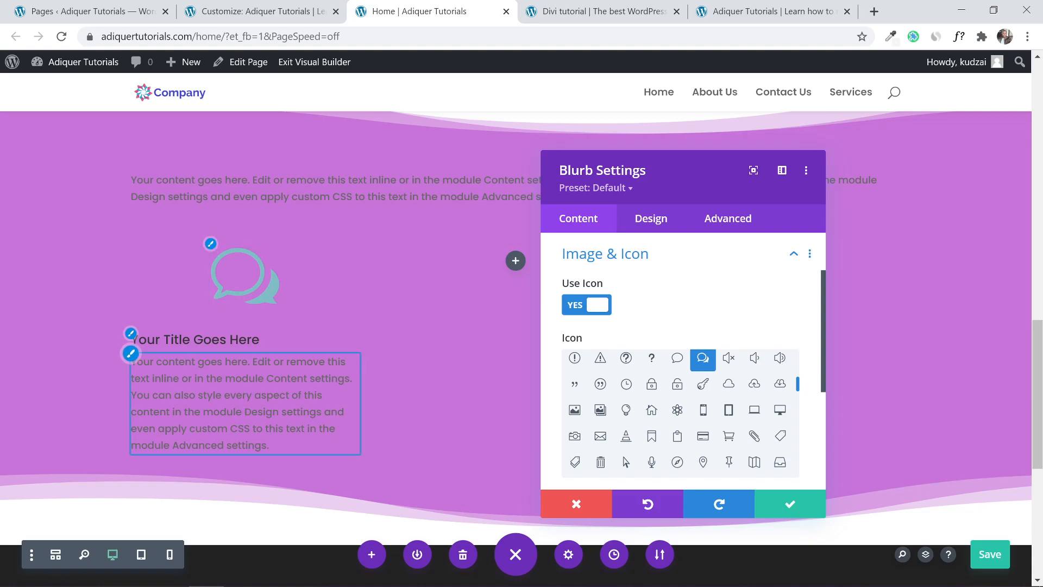
{"action": "left_click", "coordinate": [646, 222]}
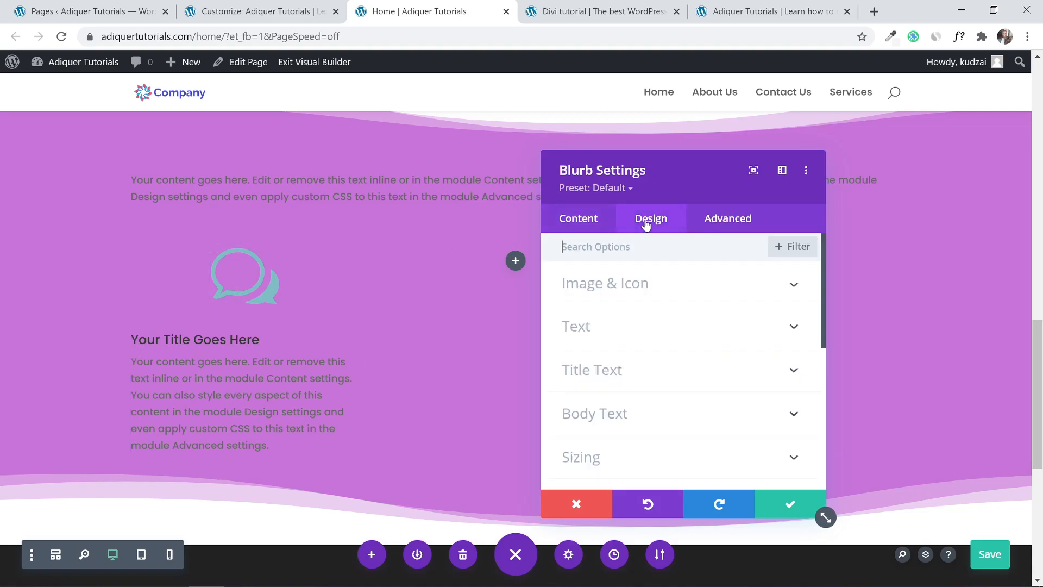
Make the blurb icon white and its title and body text Light-coloured and centre-aligned.
{"action": "left_click", "coordinate": [656, 292]}
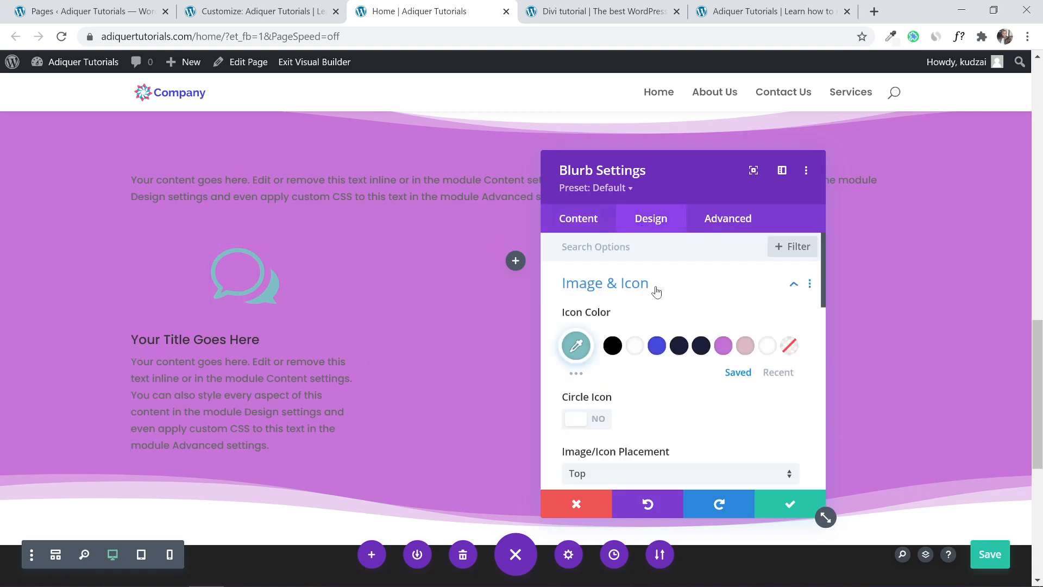
{"action": "left_click", "coordinate": [634, 345]}
{"action": "scroll", "coordinate": [675, 356], "scroll_direction": "down", "scroll_amount": 2}
{"action": "scroll", "coordinate": [675, 359], "scroll_direction": "down", "scroll_amount": 6}
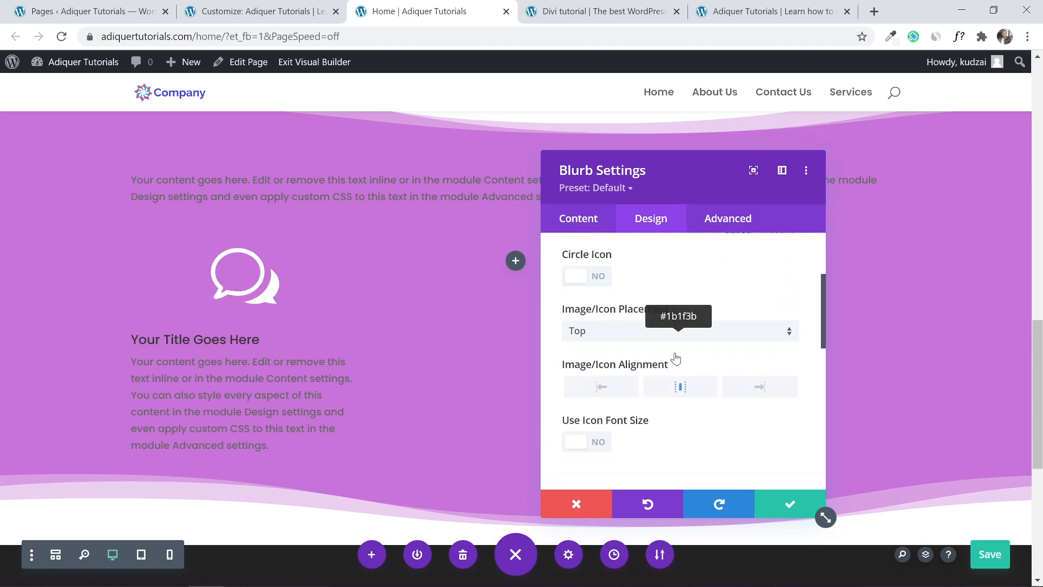
{"action": "left_click", "coordinate": [634, 283]}
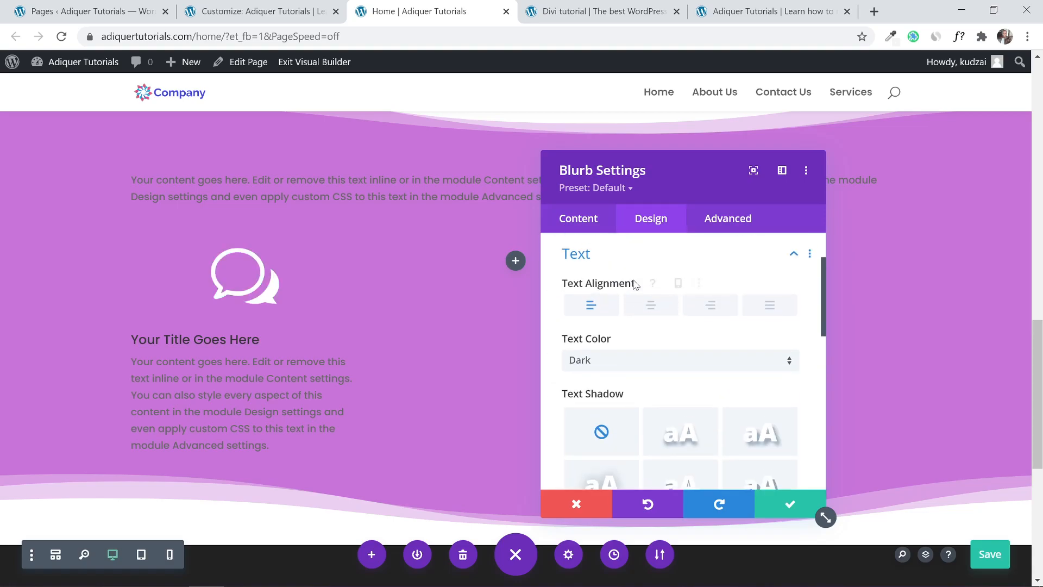
{"action": "left_click", "coordinate": [611, 365]}
{"action": "left_click", "coordinate": [612, 372]}
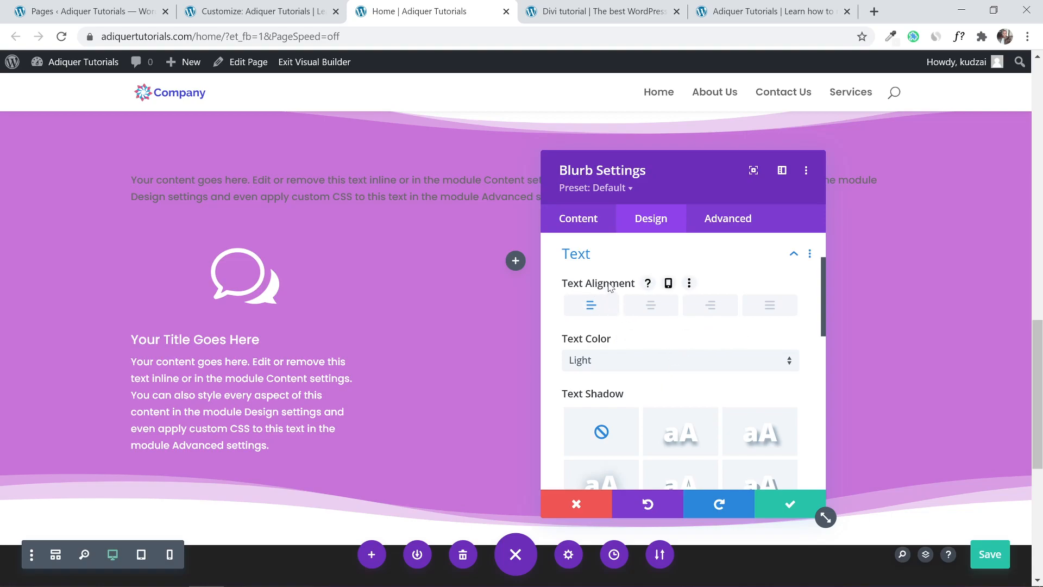
{"action": "left_click", "coordinate": [646, 305]}
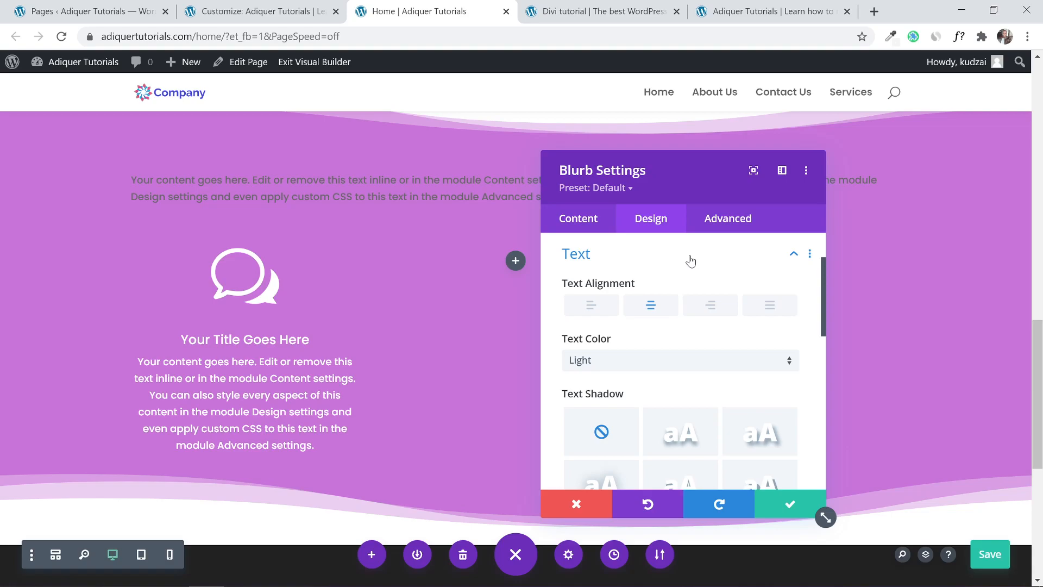
{"action": "left_click", "coordinate": [782, 498]}
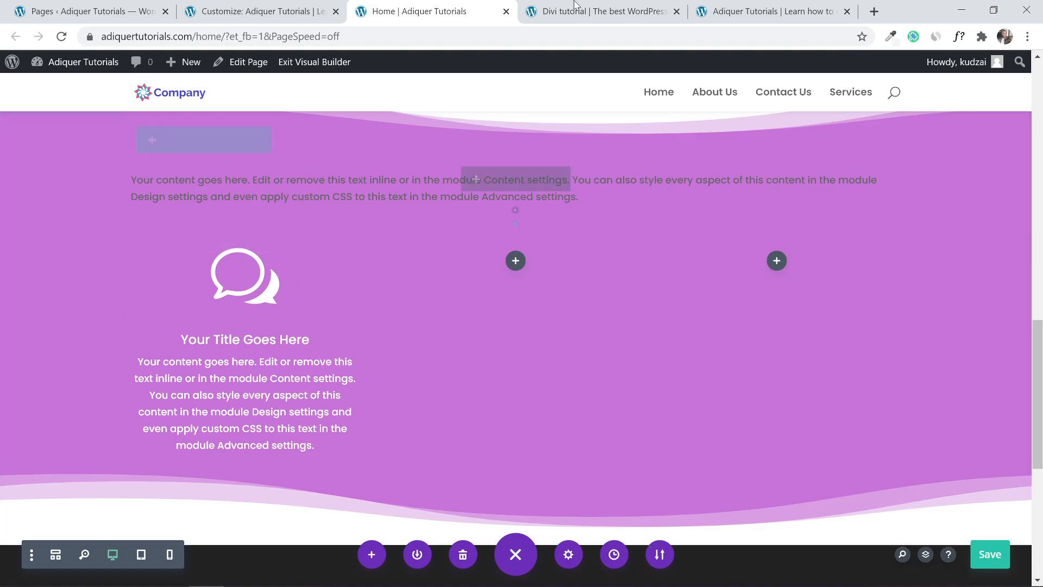
Compare against the reference Divi demo page's cards, then come back to the builder.
{"action": "left_click", "coordinate": [598, 5]}
{"action": "scroll", "coordinate": [350, 229], "scroll_direction": "down", "scroll_amount": 1}
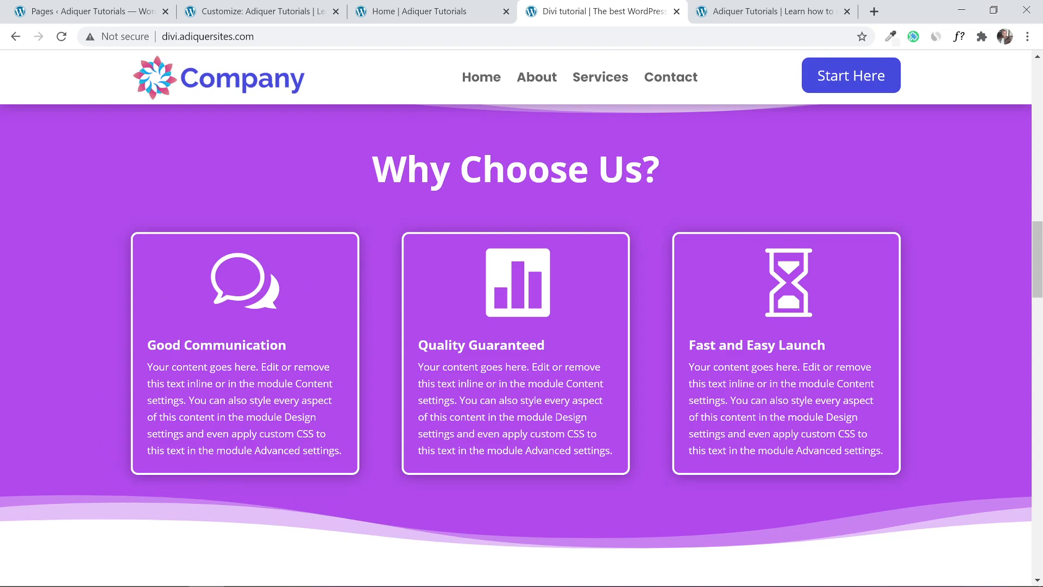
{"action": "left_click", "coordinate": [440, 6]}
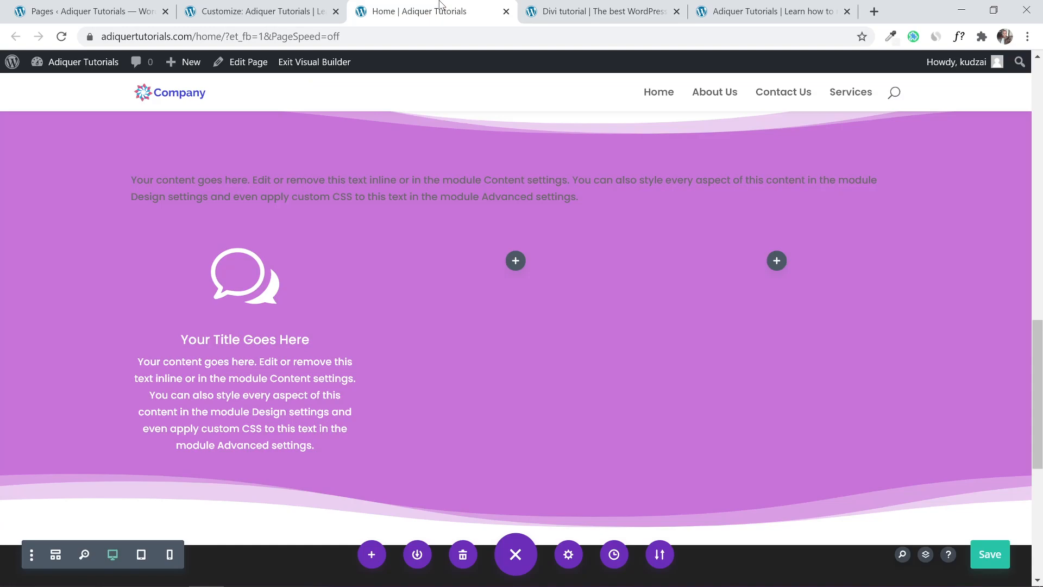
Open the three-column services row's settings and drag the panel to the right.
{"action": "mouse_move", "coordinate": [316, 270]}
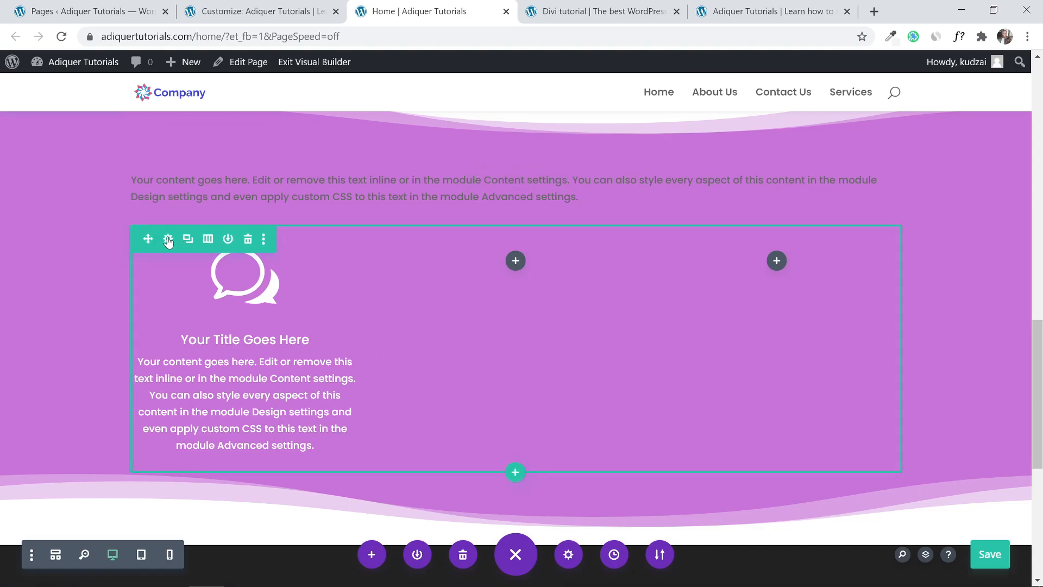
{"action": "left_click", "coordinate": [170, 240]}
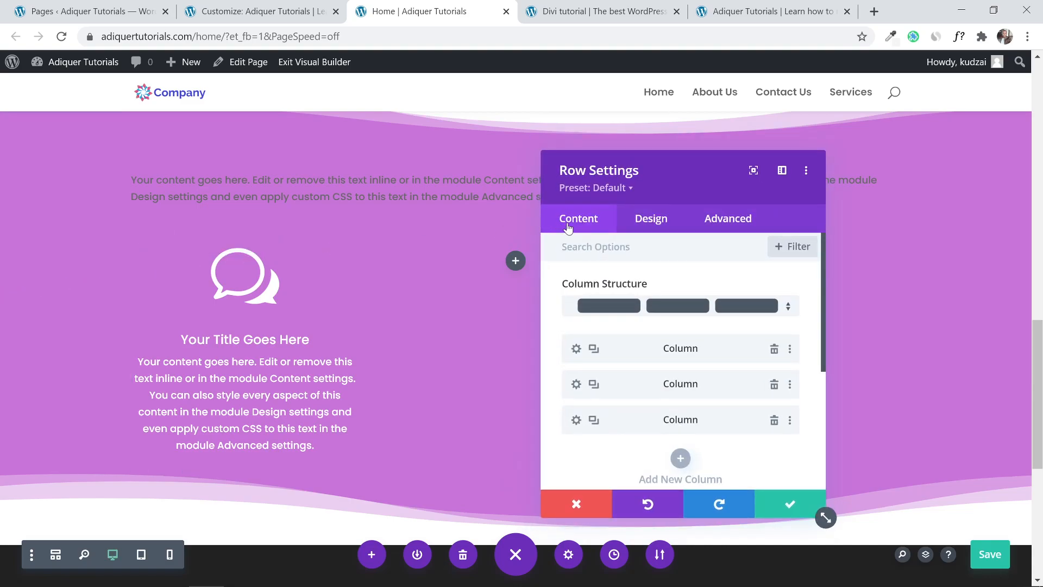
{"action": "left_click_drag", "start_coordinate": [659, 169], "coordinate": [485, 156]}
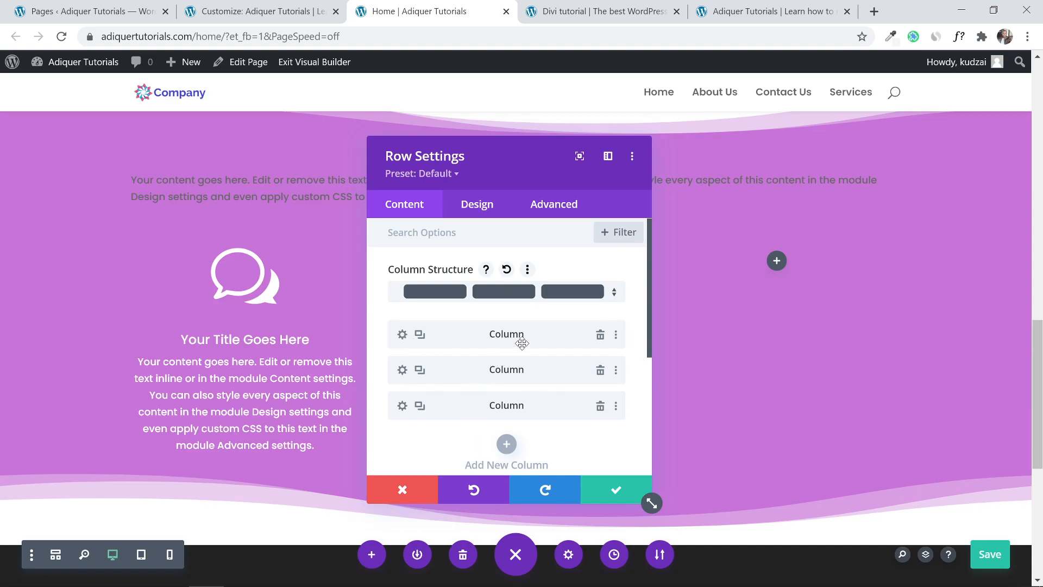
{"action": "left_click_drag", "start_coordinate": [506, 156], "coordinate": [550, 151]}
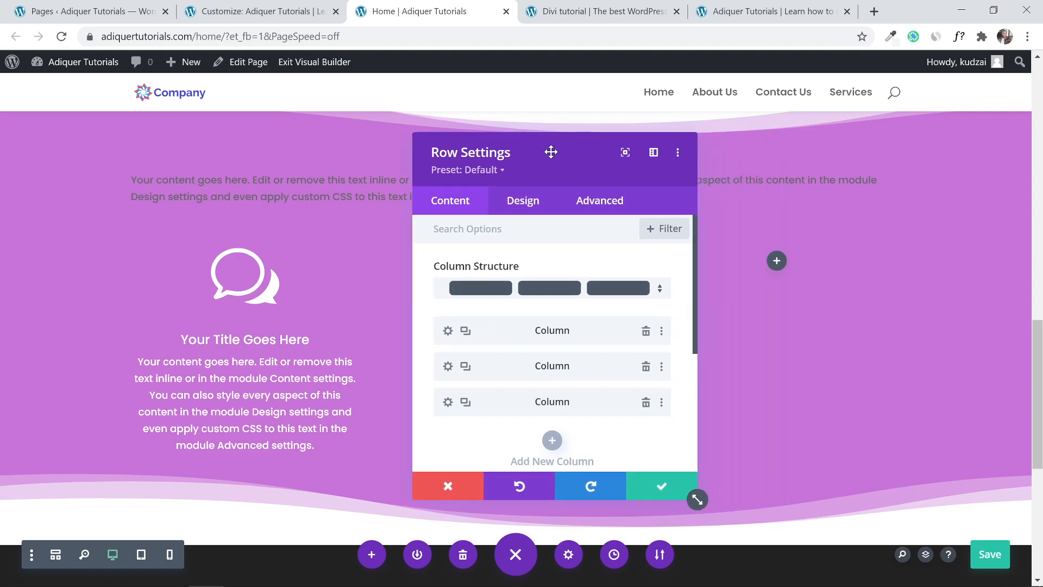
Give the first column a 3px white border.
{"action": "left_click", "coordinate": [448, 332]}
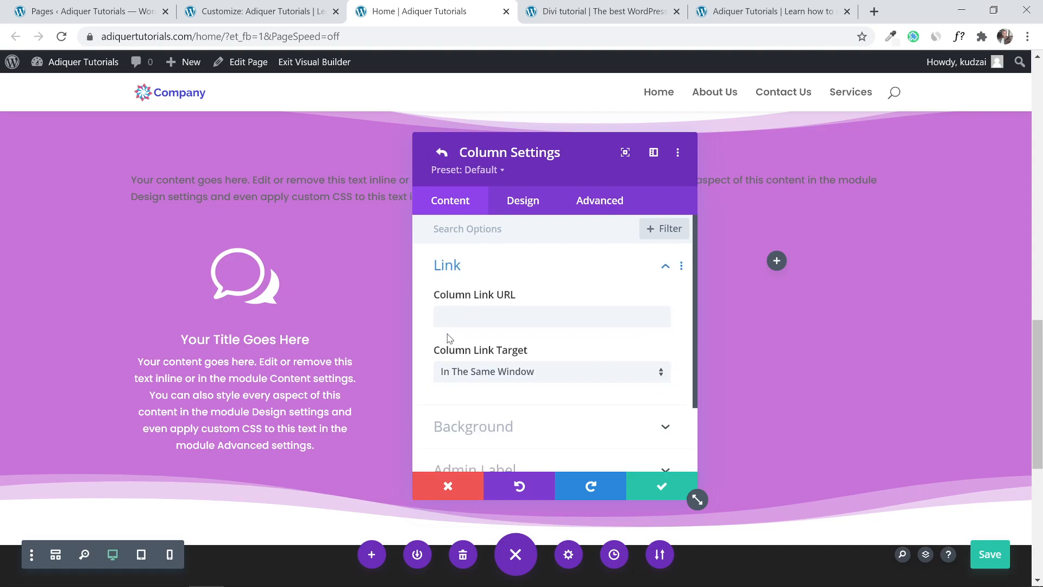
{"action": "left_click", "coordinate": [520, 204]}
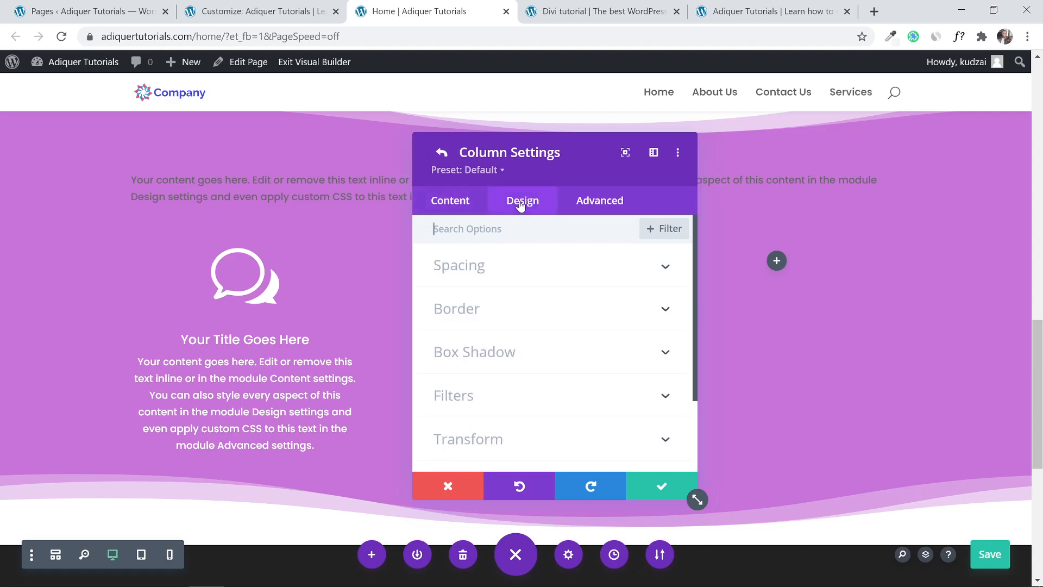
{"action": "left_click", "coordinate": [518, 312]}
{"action": "scroll", "coordinate": [559, 348], "scroll_direction": "down", "scroll_amount": 3}
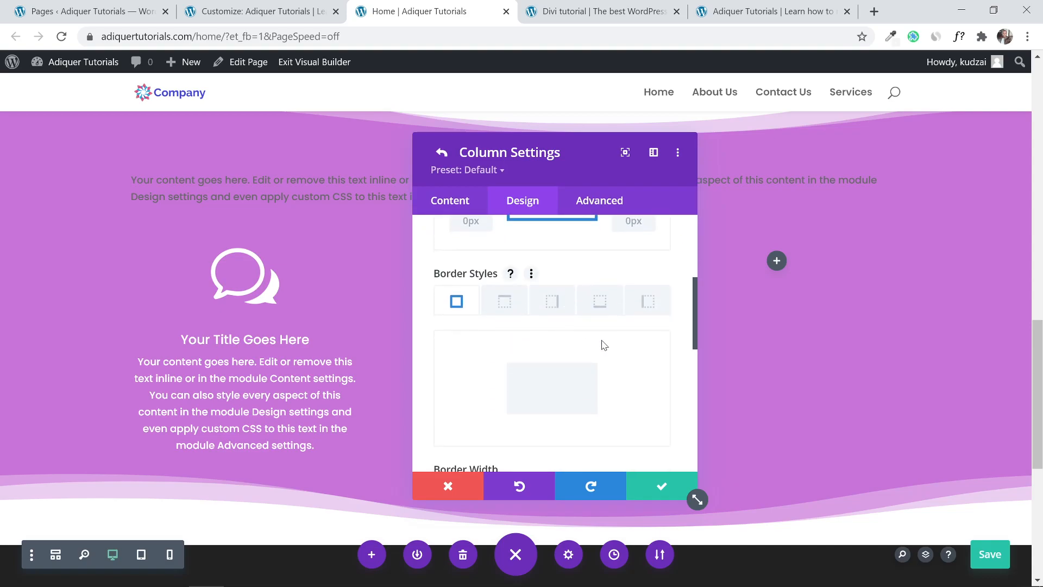
{"action": "scroll", "coordinate": [602, 345], "scroll_direction": "down", "scroll_amount": 2}
{"action": "scroll", "coordinate": [601, 345], "scroll_direction": "down", "scroll_amount": 1}
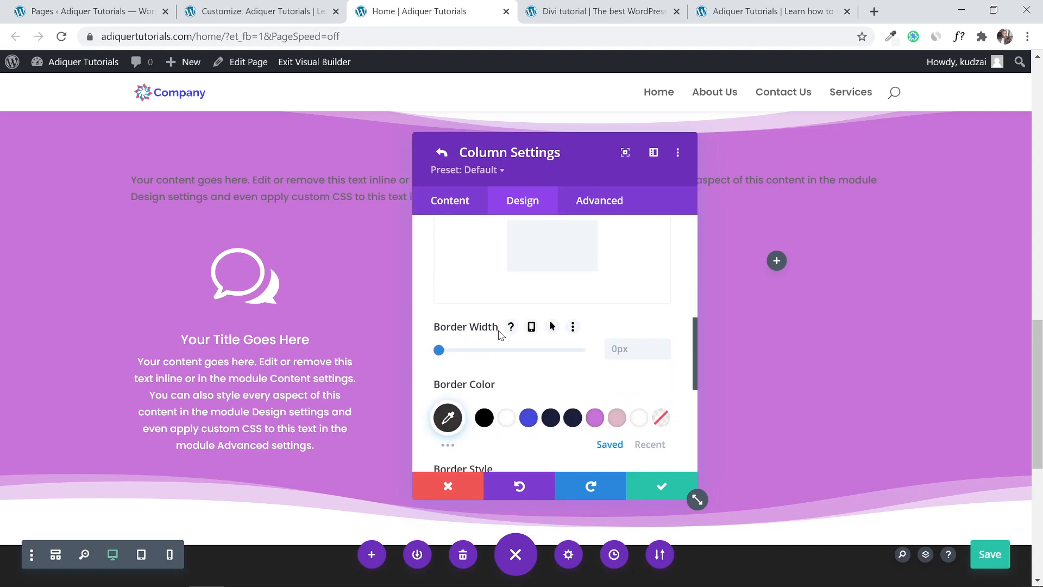
{"action": "left_click", "coordinate": [664, 347]}
{"action": "left_click", "coordinate": [664, 347]}
{"action": "left_click", "coordinate": [664, 346]}
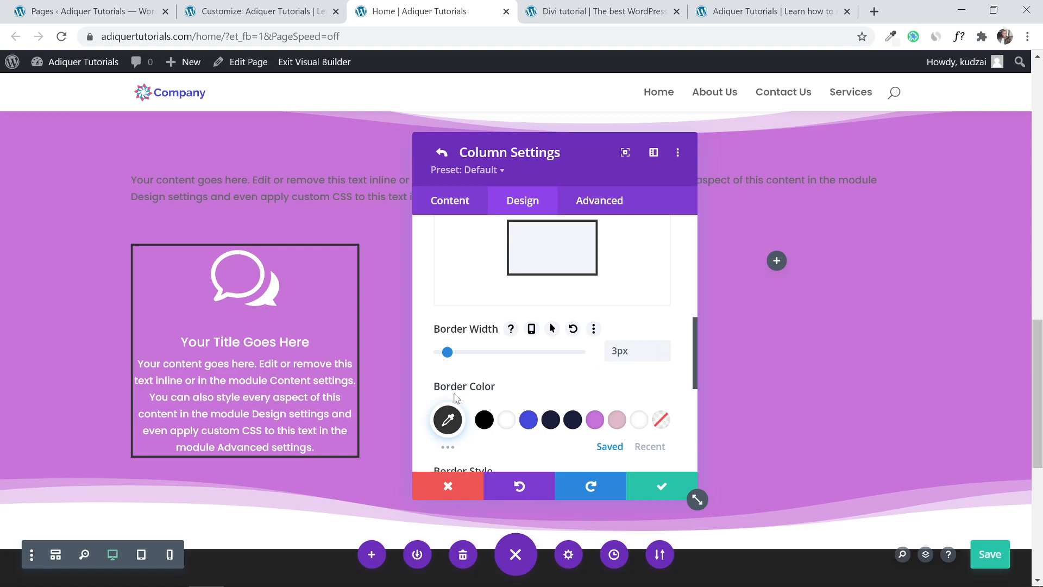
{"action": "left_click", "coordinate": [508, 419]}
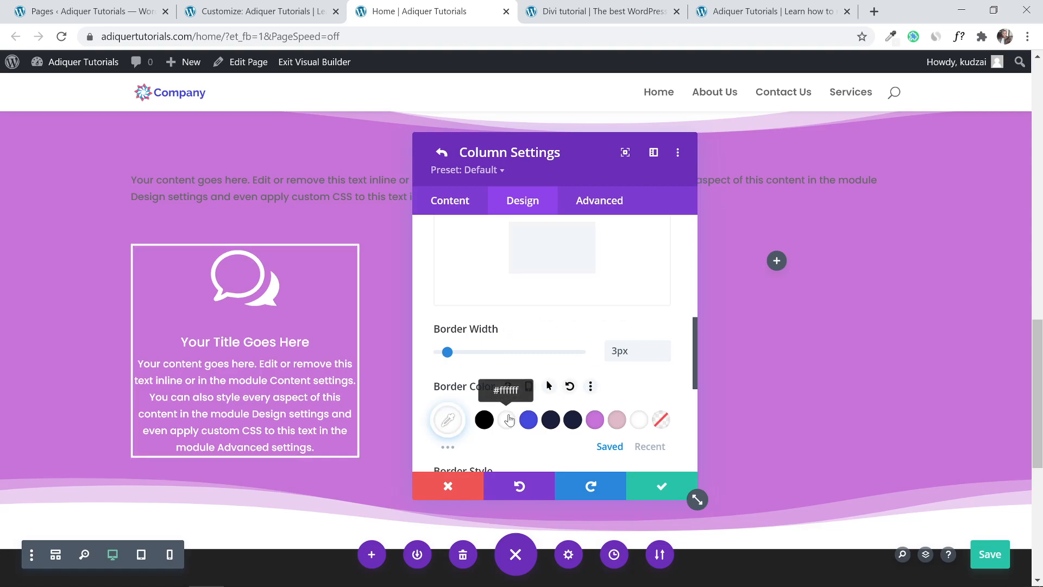
Round the first column's corners to 6px.
{"action": "scroll", "coordinate": [429, 335], "scroll_direction": "up", "scroll_amount": 3}
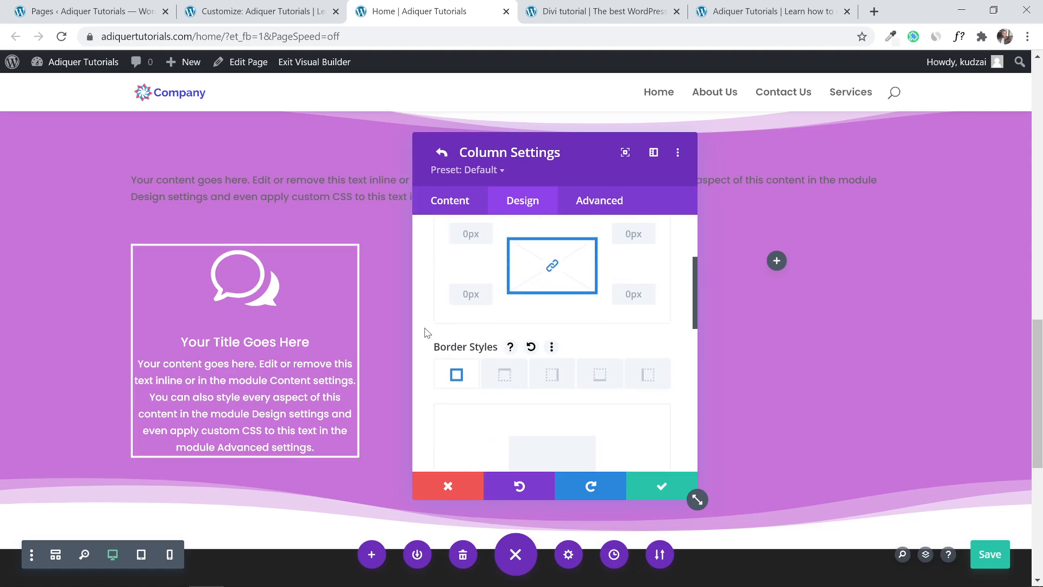
{"action": "scroll", "coordinate": [426, 332], "scroll_direction": "up", "scroll_amount": 2}
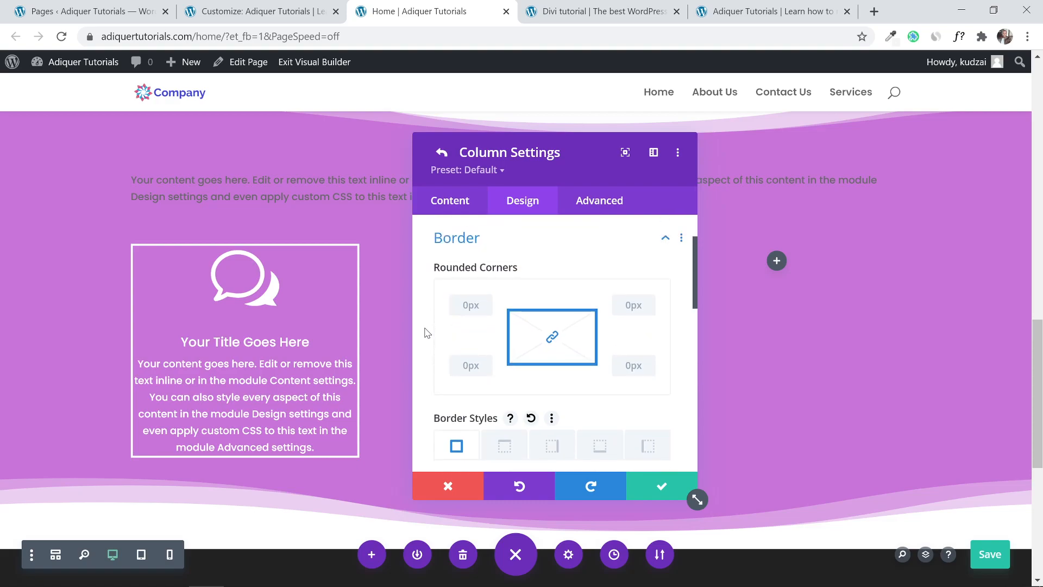
{"action": "left_click", "coordinate": [649, 301]}
{"action": "left_click", "coordinate": [649, 301]}
{"action": "left_click", "coordinate": [649, 301]}
{"action": "left_click", "coordinate": [650, 301]}
{"action": "left_click", "coordinate": [650, 301]}
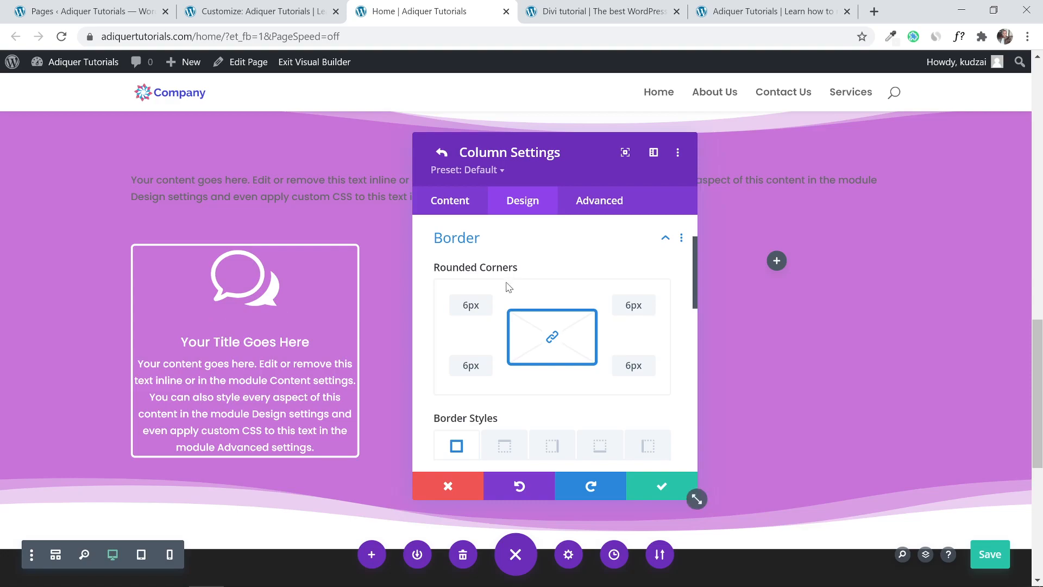
{"action": "scroll", "coordinate": [506, 288], "scroll_direction": "up", "scroll_amount": 2}
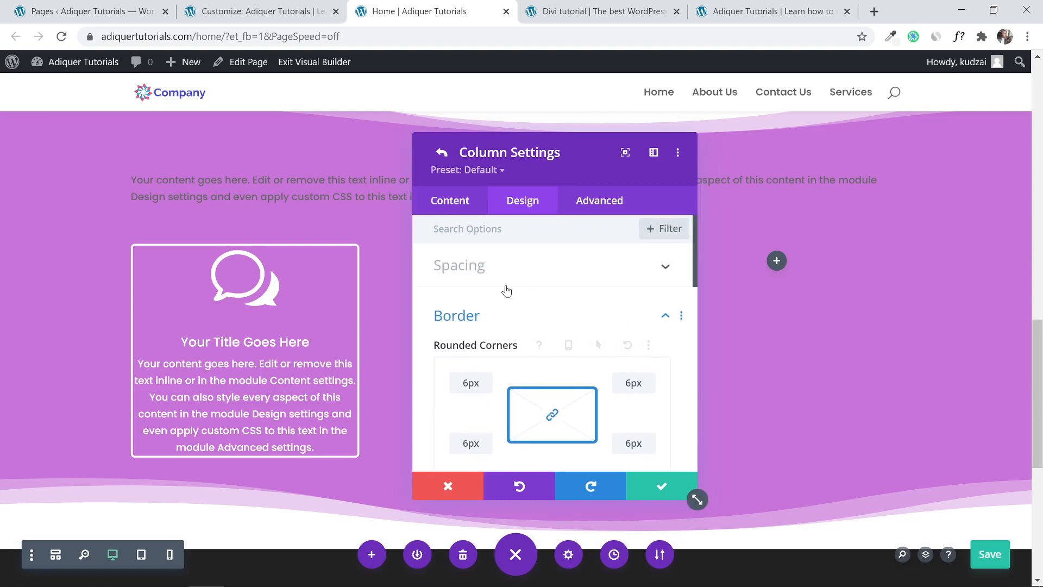
Set the first column's top, bottom, left and right padding to 20px and apply.
{"action": "left_click", "coordinate": [666, 268]}
{"action": "left_click", "coordinate": [442, 316]}
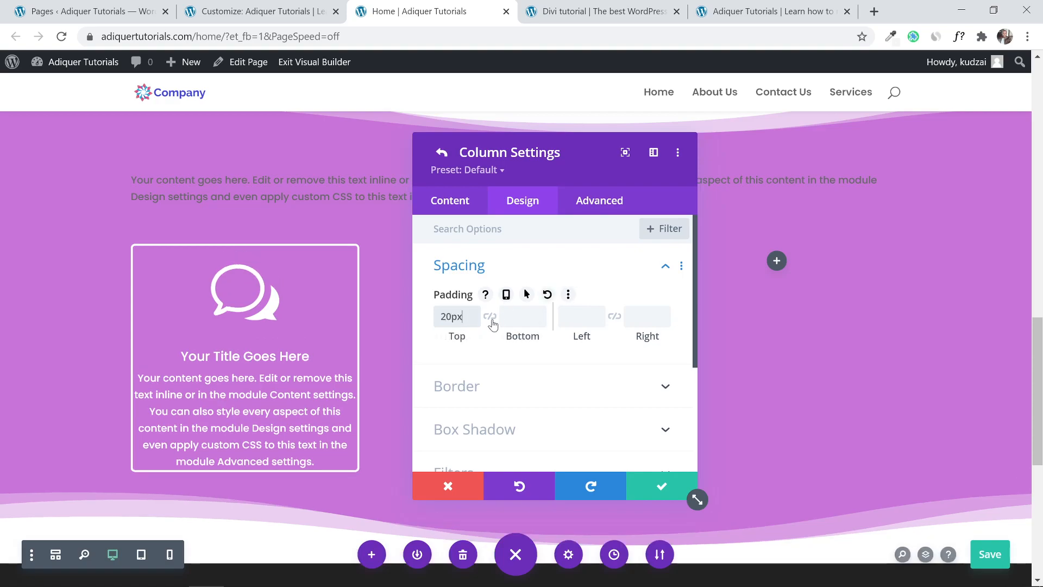
{"action": "left_click", "coordinate": [516, 317]}
{"action": "type", "text": "20"}
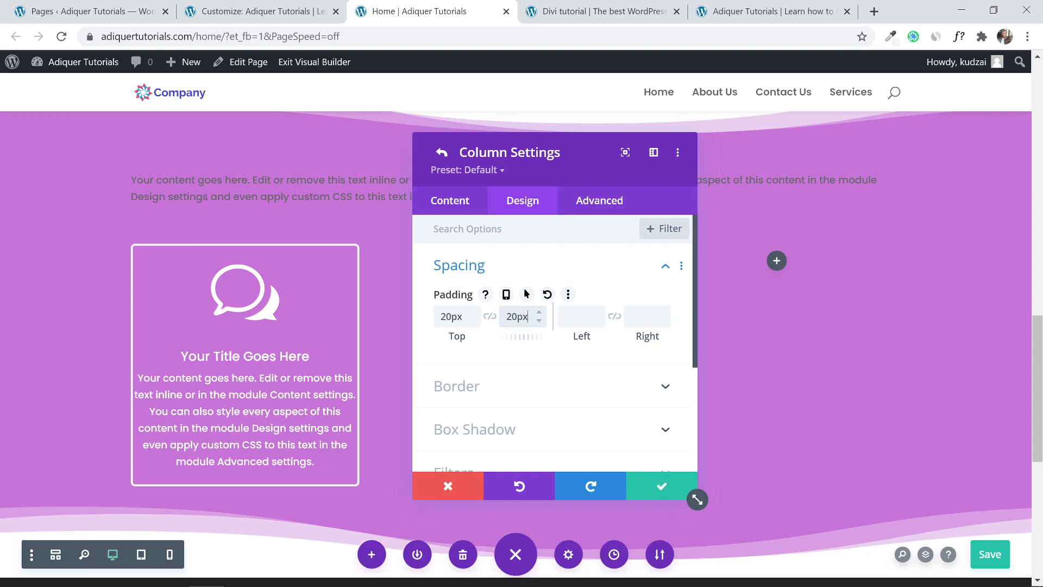
{"action": "left_click", "coordinate": [566, 316]}
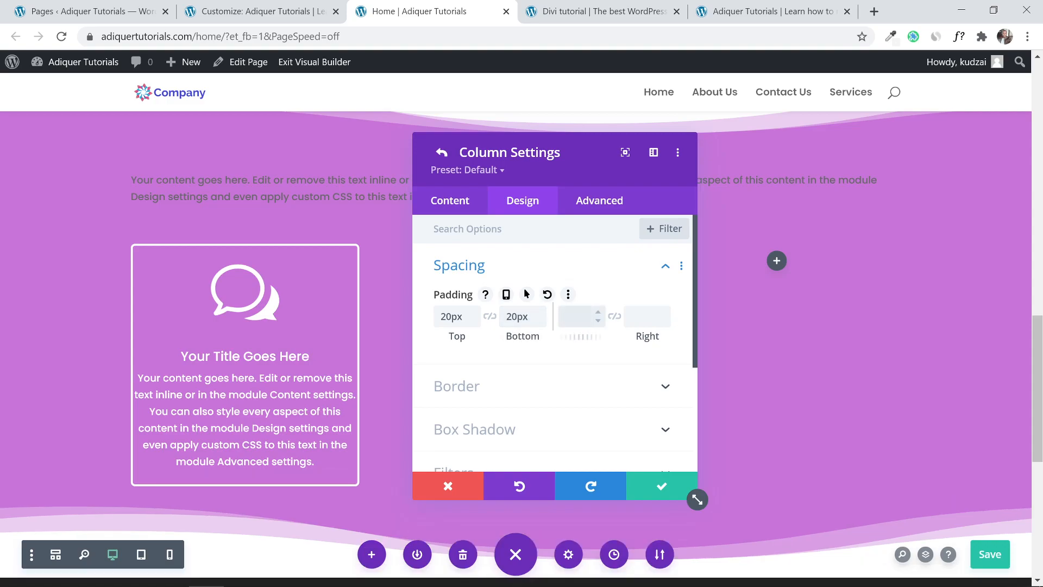
{"action": "left_click", "coordinate": [632, 316]}
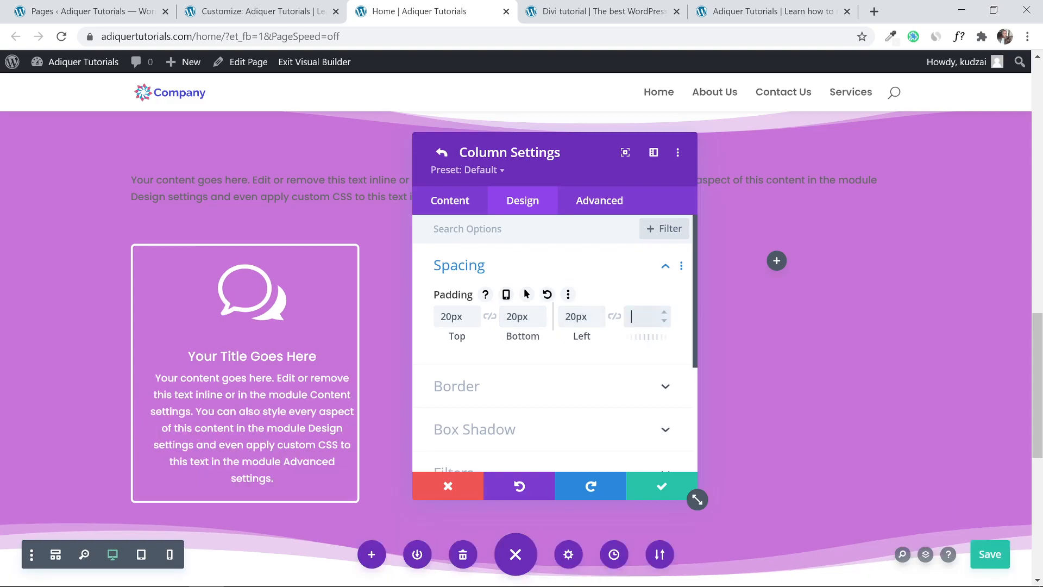
{"action": "type", "text": "20"}
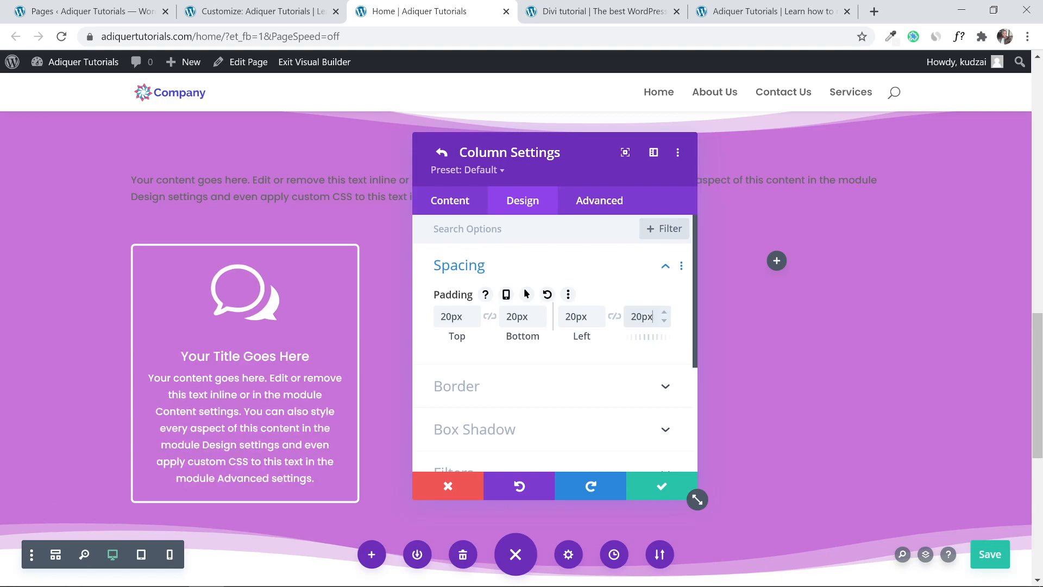
{"action": "left_click", "coordinate": [652, 485]}
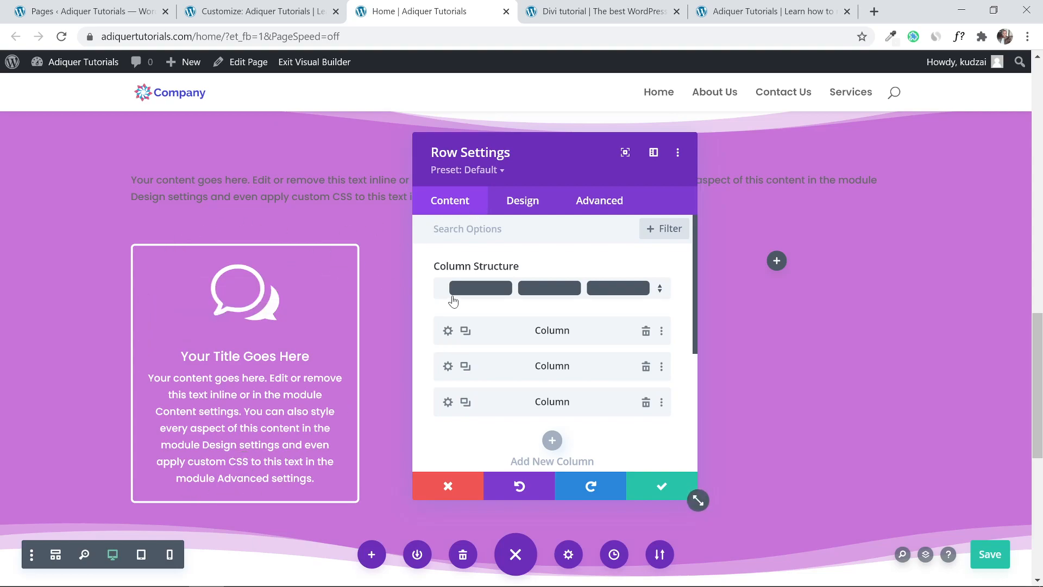
Give the first column card a soft surrounding box shadow, then compare with the reference page.
{"action": "left_click", "coordinate": [448, 331]}
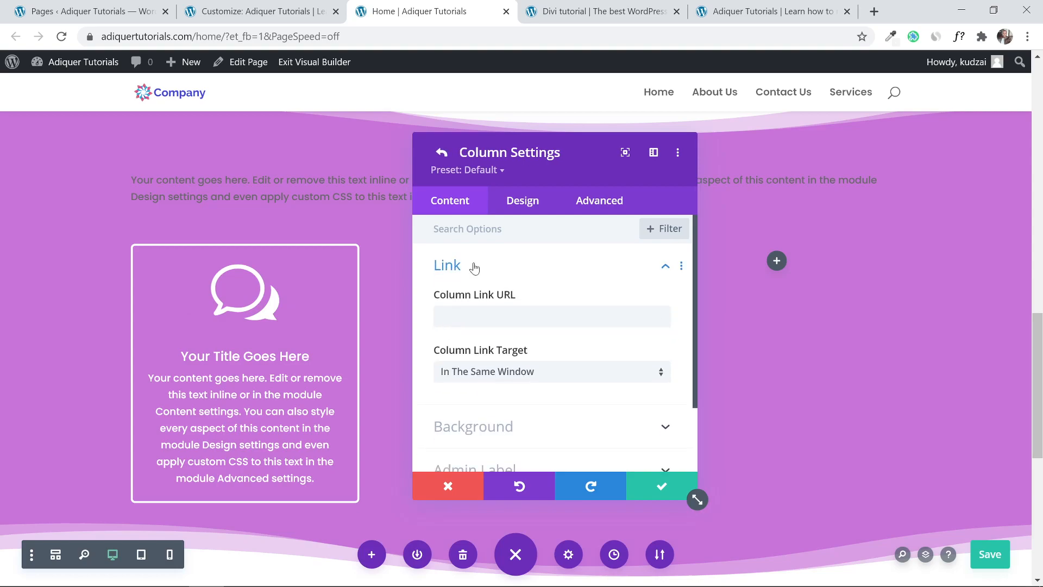
{"action": "left_click", "coordinate": [517, 213]}
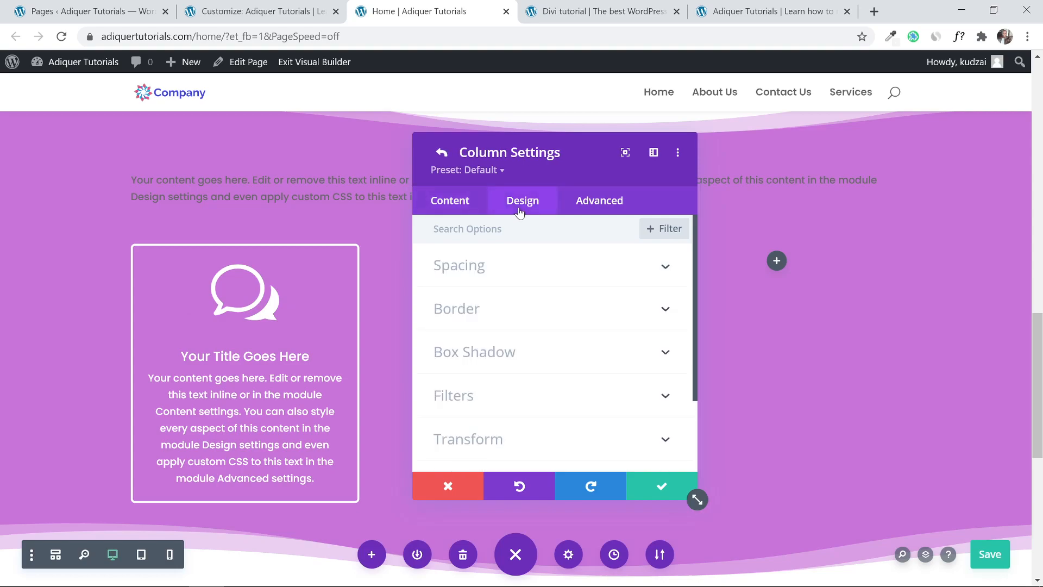
{"action": "left_click", "coordinate": [516, 352]}
{"action": "left_click", "coordinate": [519, 353]}
{"action": "left_click", "coordinate": [517, 303]}
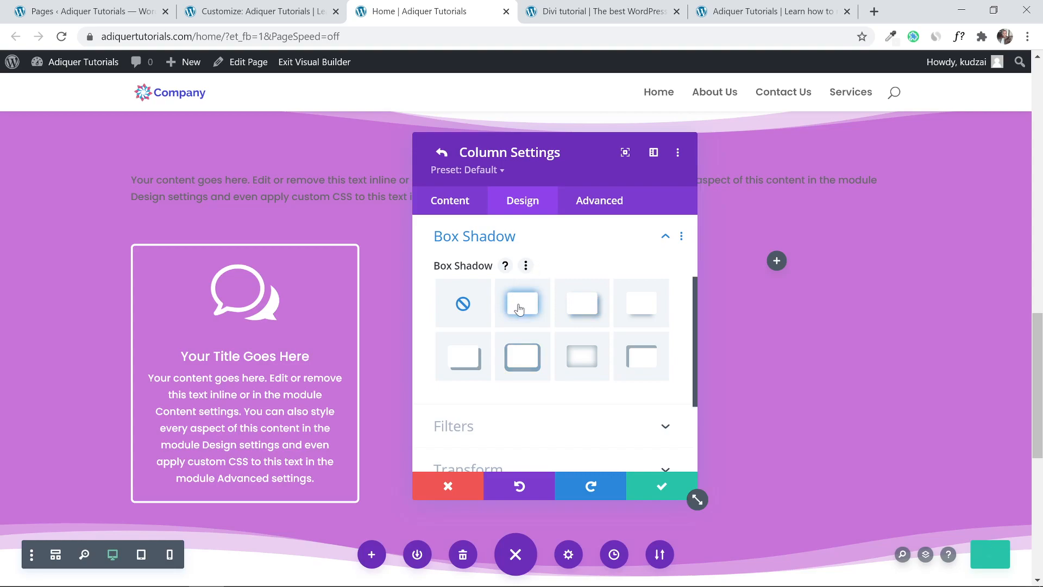
{"action": "left_click", "coordinate": [519, 309]}
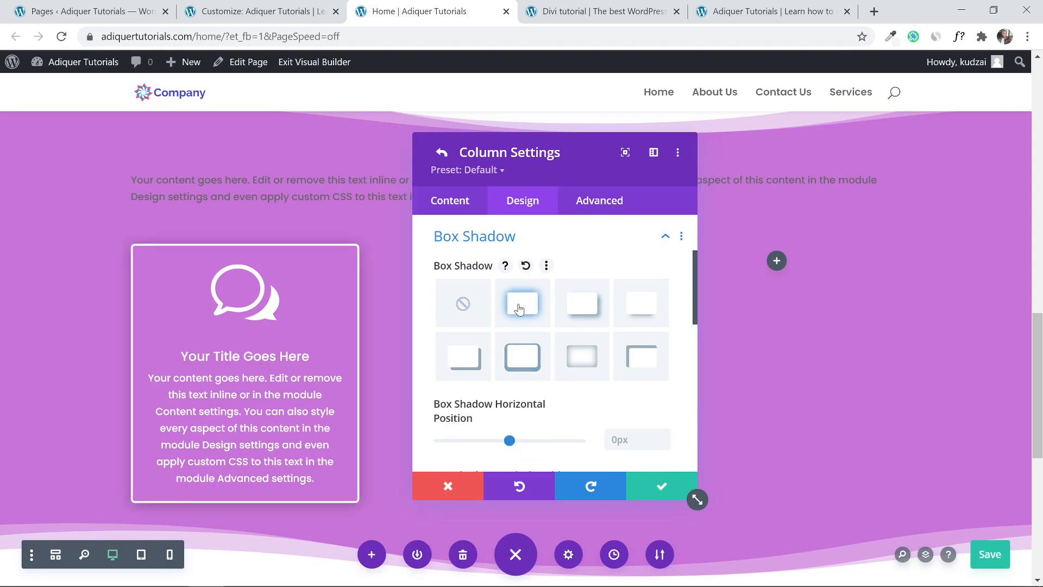
{"action": "left_click", "coordinate": [658, 485]}
{"action": "left_click", "coordinate": [657, 486]}
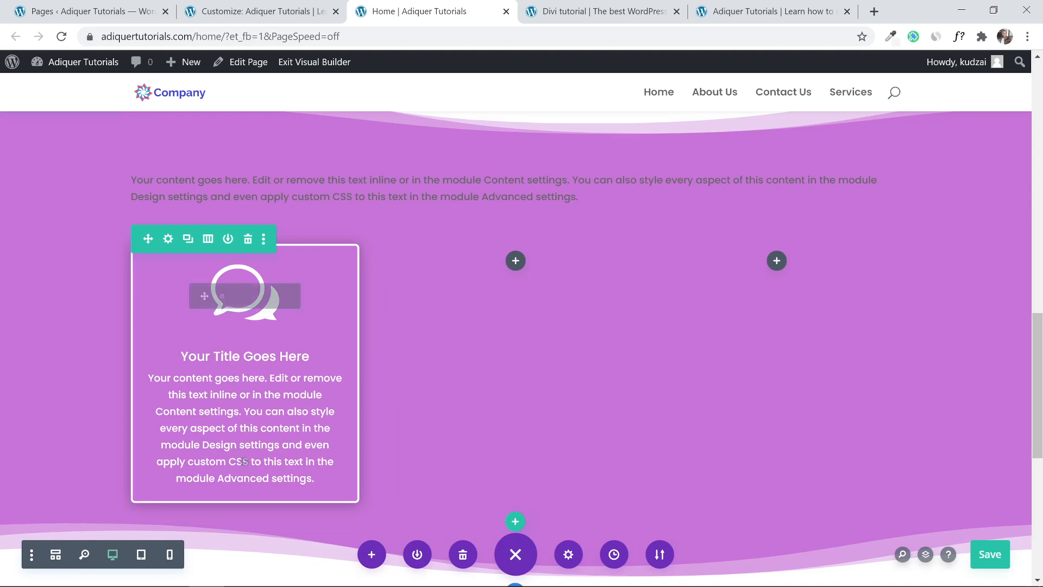
{"action": "left_click", "coordinate": [542, 5]}
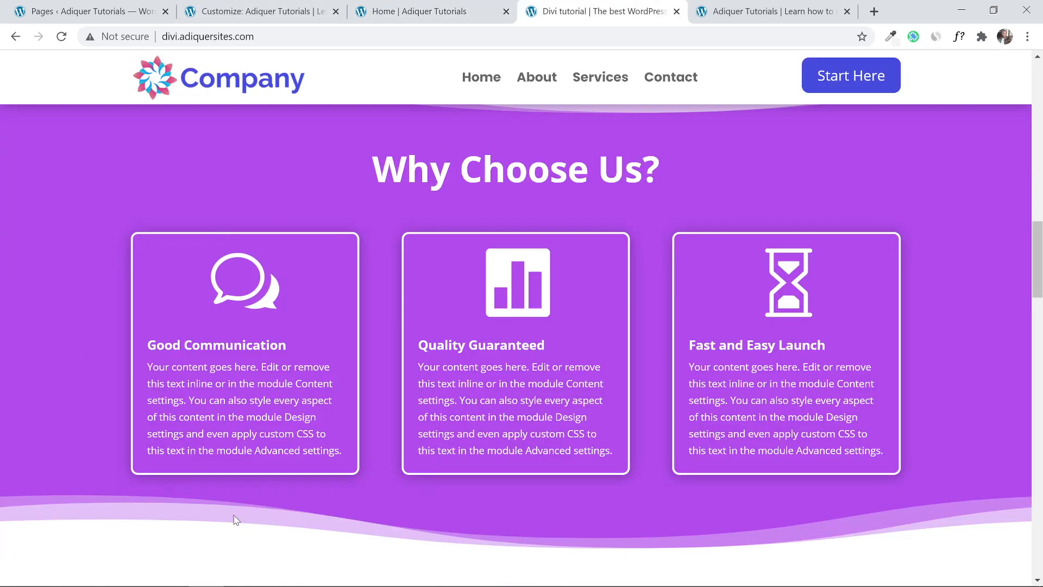
{"action": "left_click", "coordinate": [389, 8]}
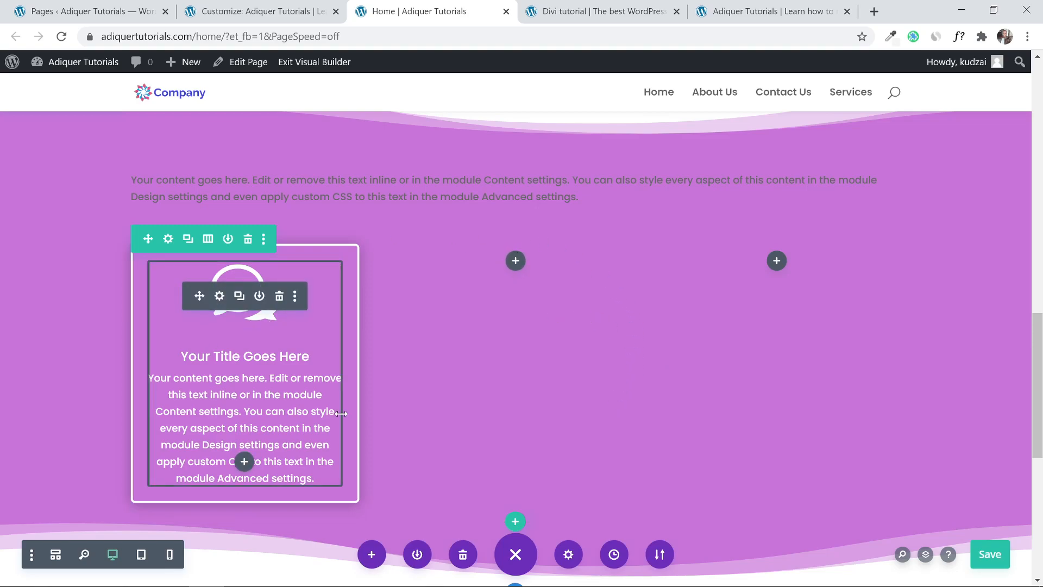
Change the services row's structure to a single full-width column.
{"action": "scroll", "coordinate": [288, 338], "scroll_direction": "down", "scroll_amount": 1}
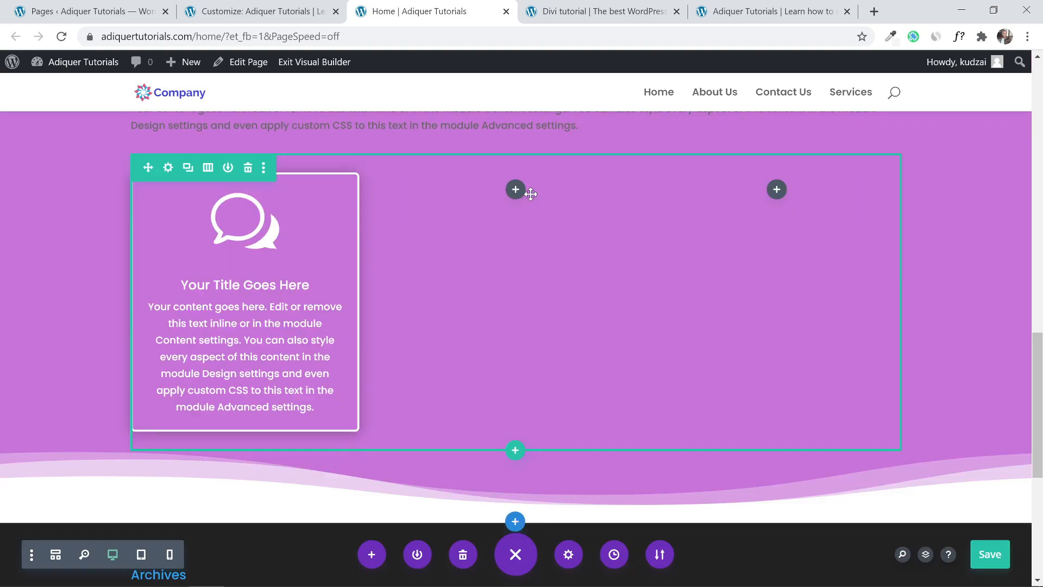
{"action": "left_click", "coordinate": [208, 168]}
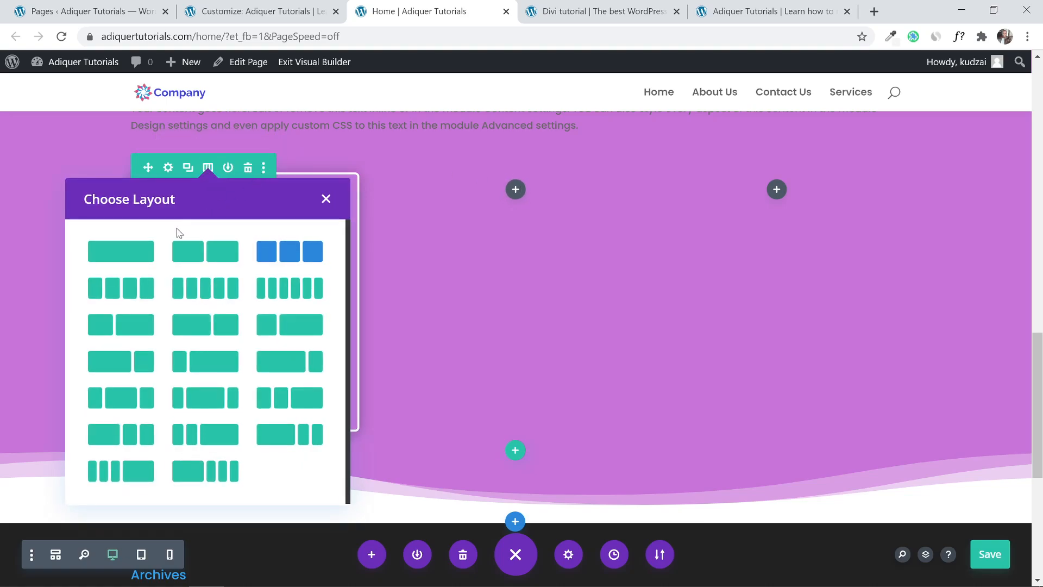
{"action": "left_click", "coordinate": [133, 253]}
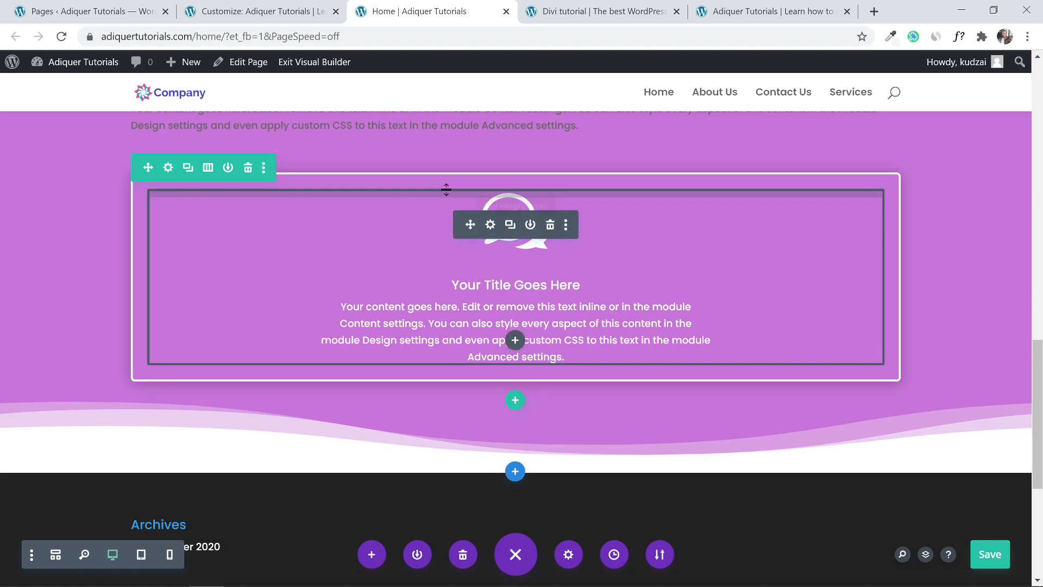
Duplicate the bordered card column twice for three identical cards, then view the reference site.
{"action": "left_click", "coordinate": [168, 168]}
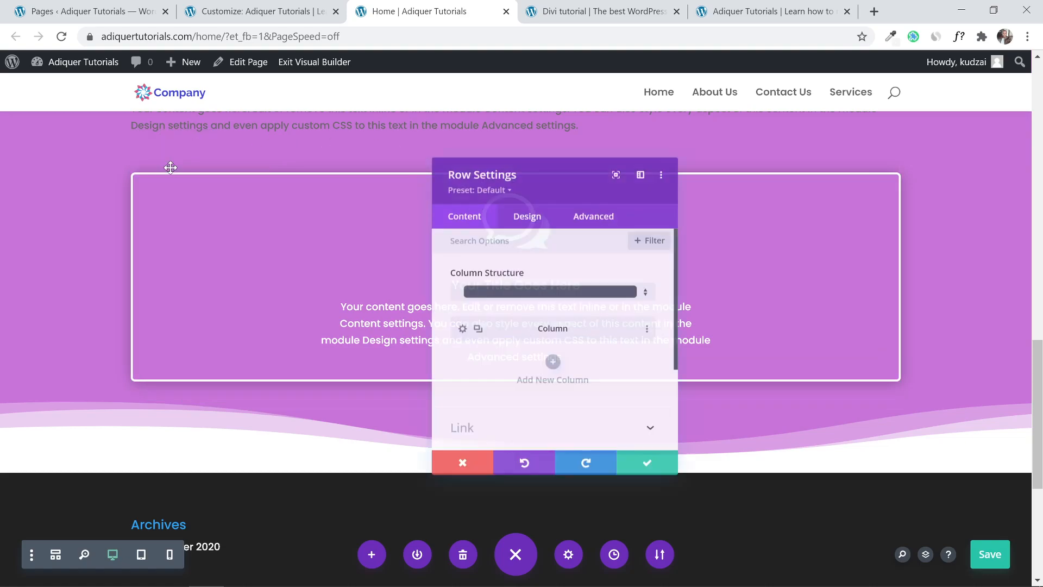
{"action": "left_click", "coordinate": [465, 332]}
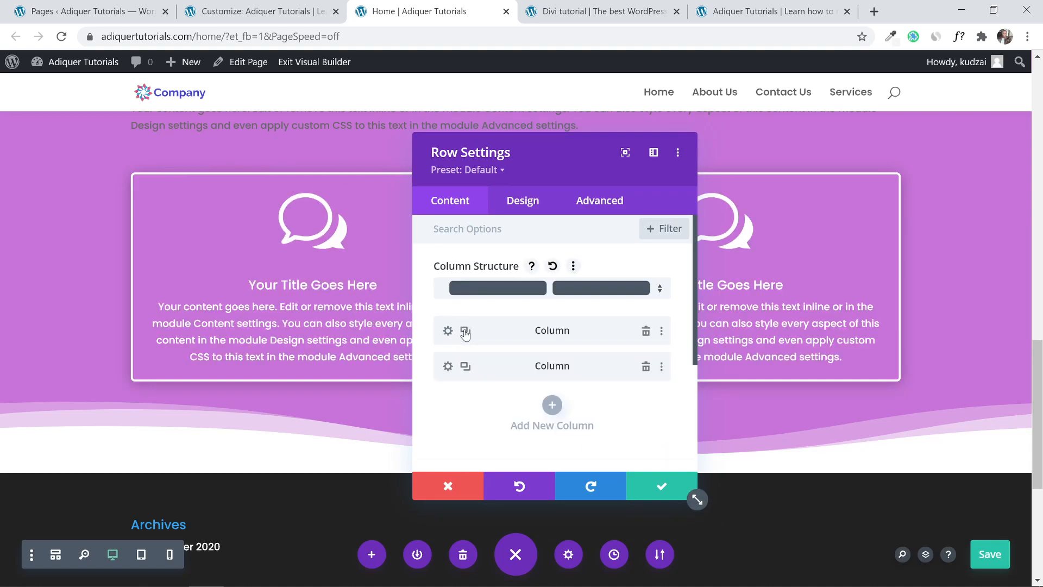
{"action": "left_click", "coordinate": [465, 331]}
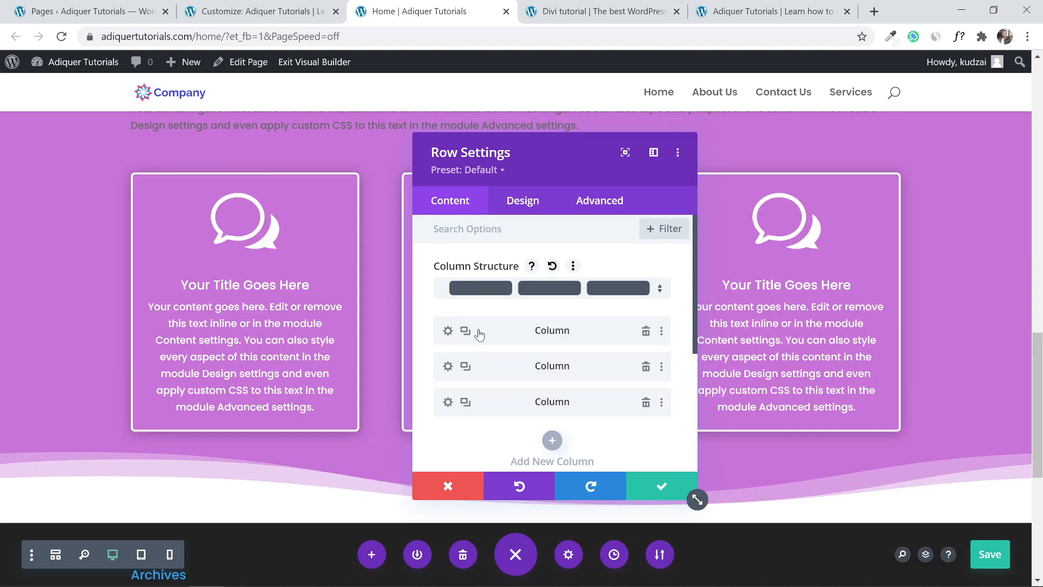
{"action": "left_click", "coordinate": [661, 486]}
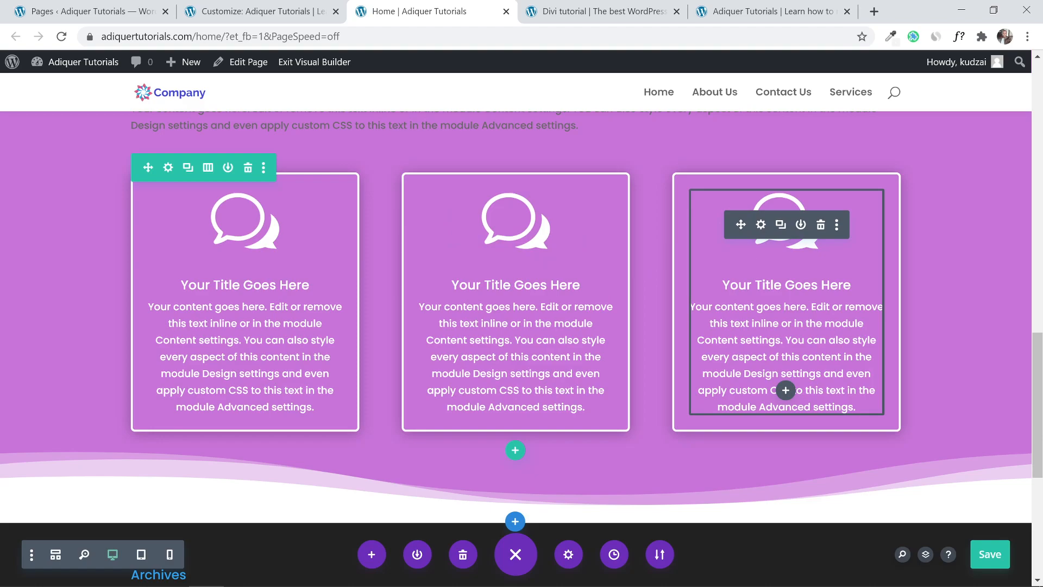
{"action": "left_click", "coordinate": [575, 5]}
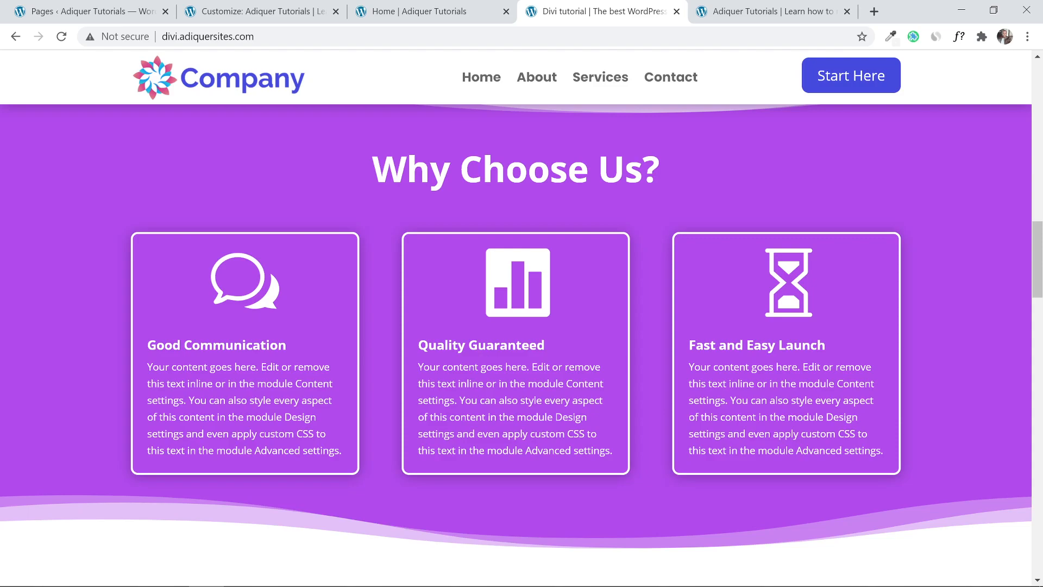
Switch between the builder page and the reference site to compare the card rows.
{"action": "left_click", "coordinate": [449, 5]}
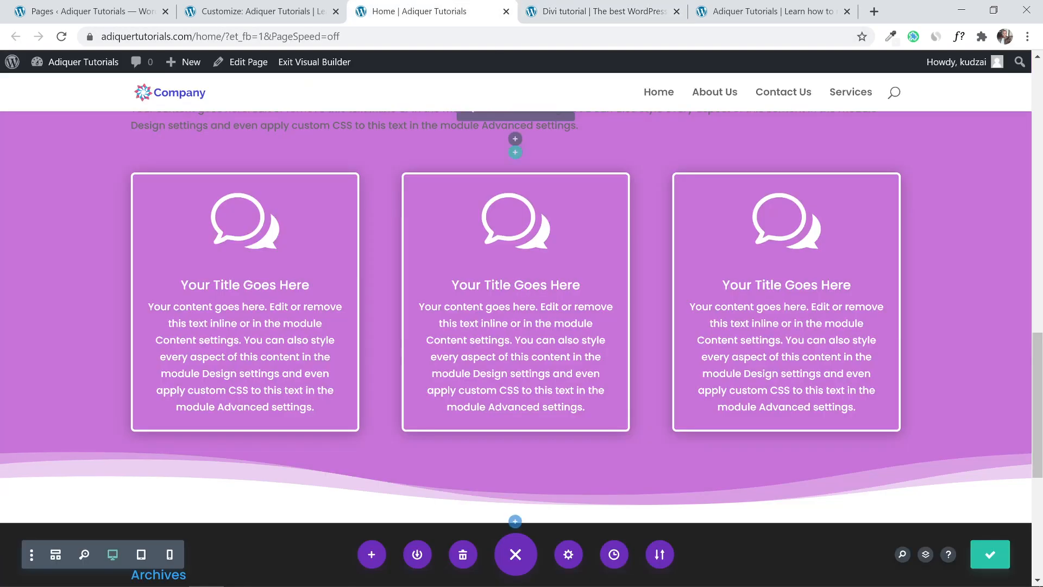
{"action": "scroll", "coordinate": [532, 307], "scroll_direction": "up", "scroll_amount": 2}
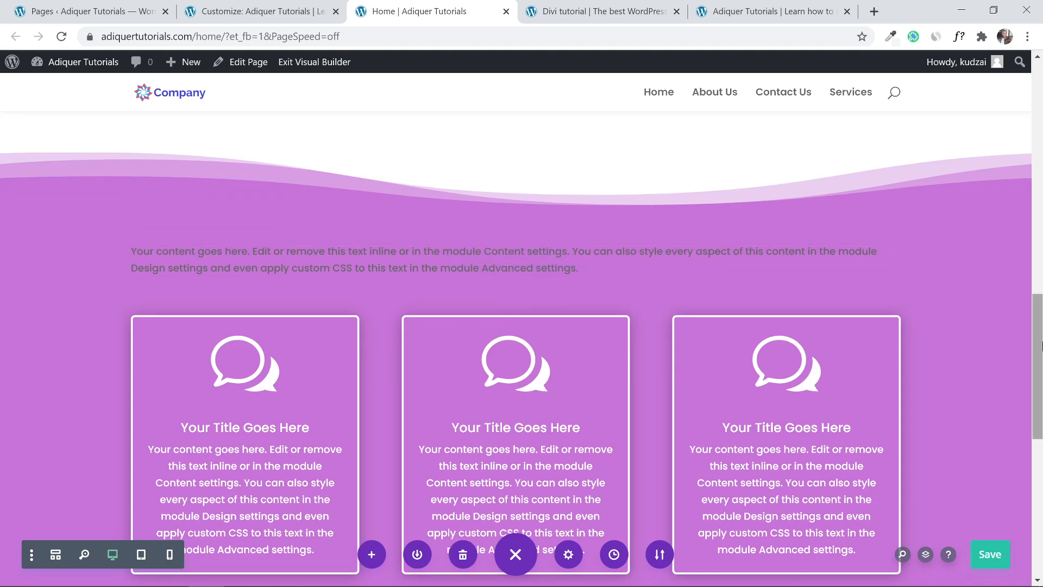
{"action": "scroll", "coordinate": [1042, 345], "scroll_direction": "down", "scroll_amount": 3}
{"action": "key", "text": "ctrl+Tab"}
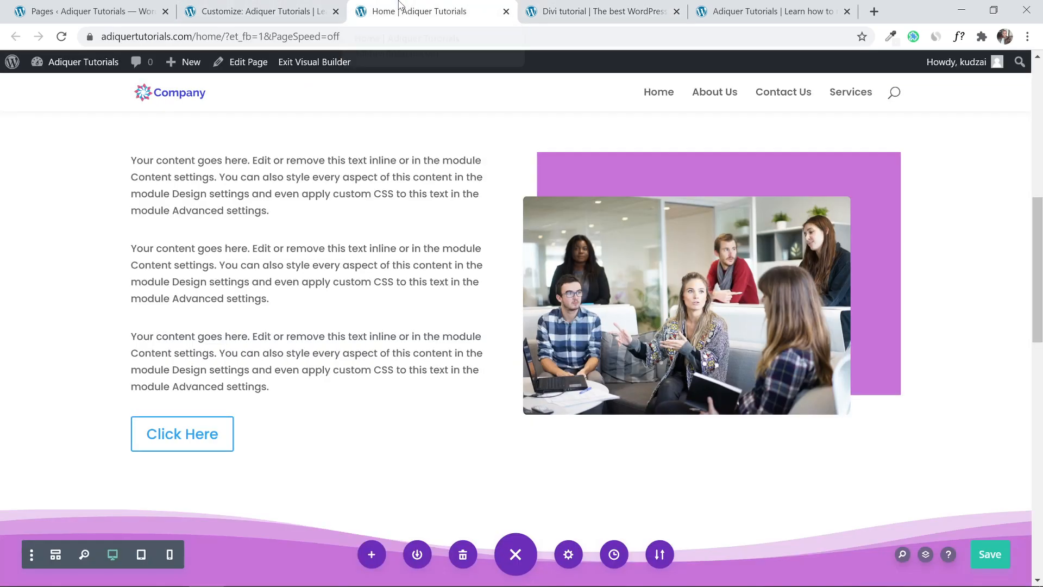
{"action": "left_click", "coordinate": [402, 10]}
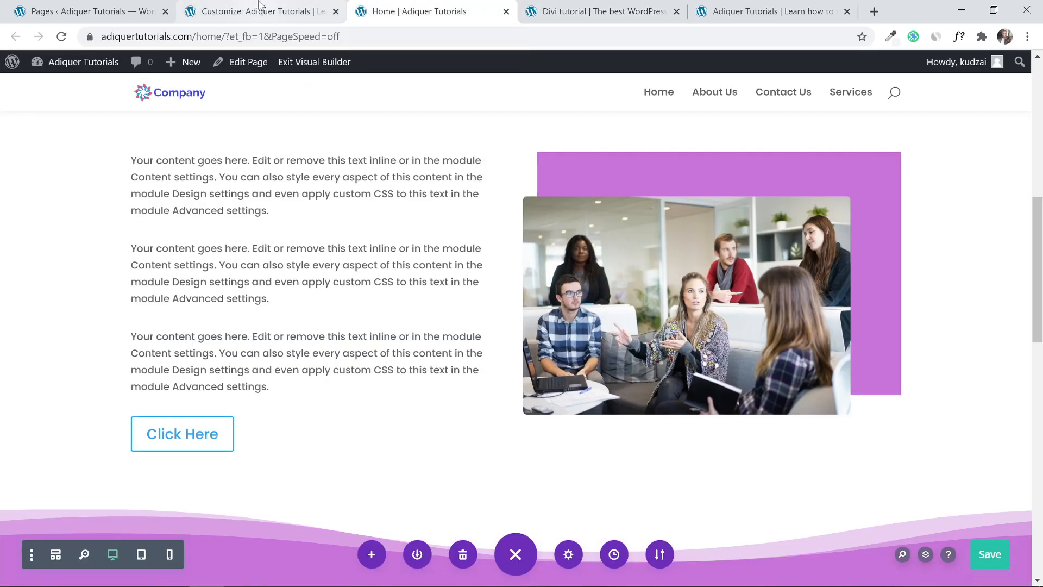
{"action": "scroll", "coordinate": [319, 269], "scroll_direction": "down", "scroll_amount": 11}
{"action": "scroll", "coordinate": [348, 244], "scroll_direction": "up", "scroll_amount": 5}
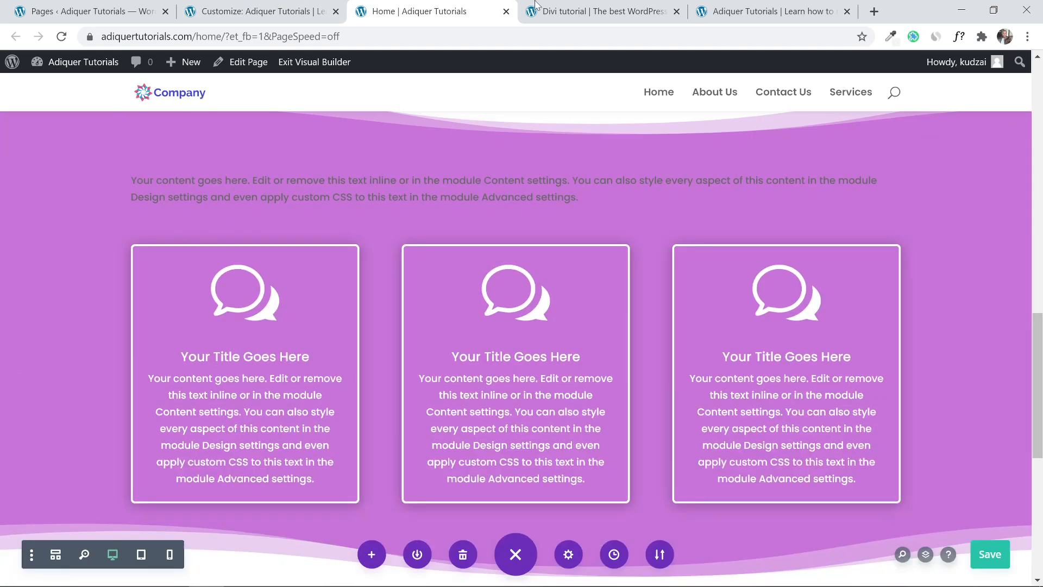
Scroll through the reference site's Why Choose Us and Offered Services sections.
{"action": "left_click", "coordinate": [535, 11]}
{"action": "scroll", "coordinate": [249, 277], "scroll_direction": "down", "scroll_amount": 10}
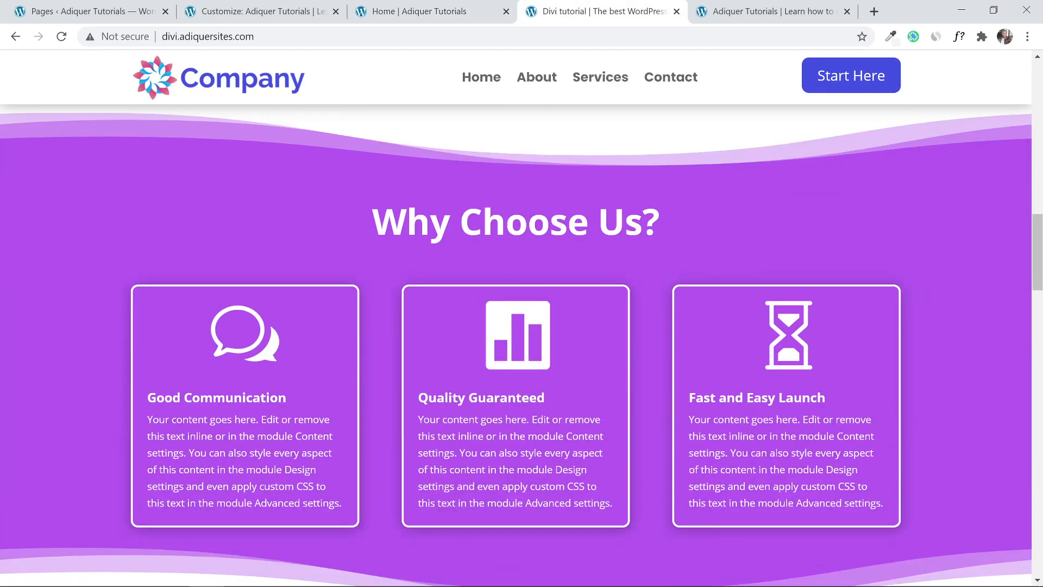
{"action": "scroll", "coordinate": [522, 326], "scroll_direction": "down", "scroll_amount": 15}
{"action": "scroll", "coordinate": [522, 326], "scroll_direction": "up", "scroll_amount": 7}
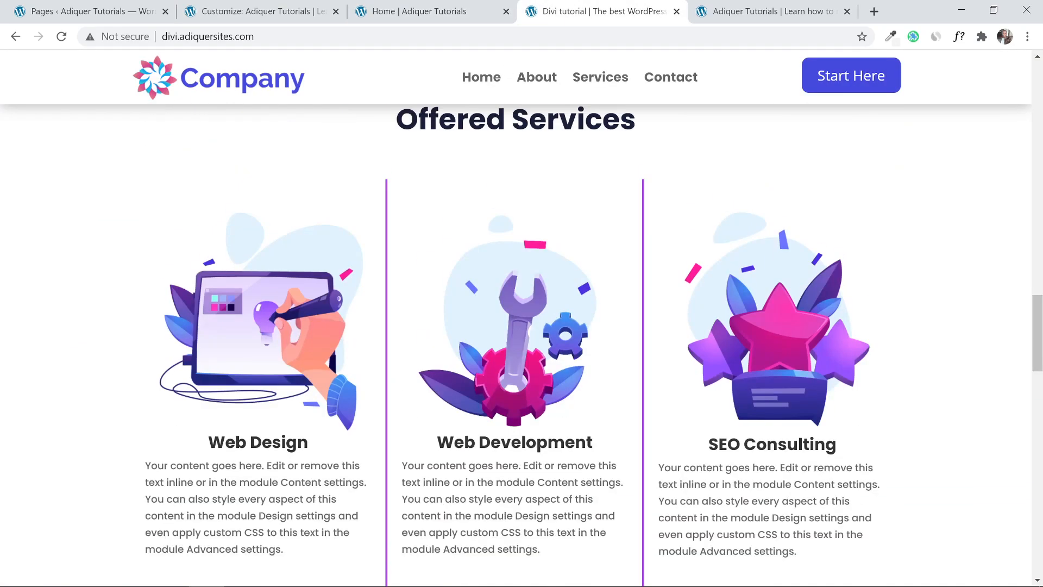
{"action": "scroll", "coordinate": [258, 275], "scroll_direction": "up", "scroll_amount": 8}
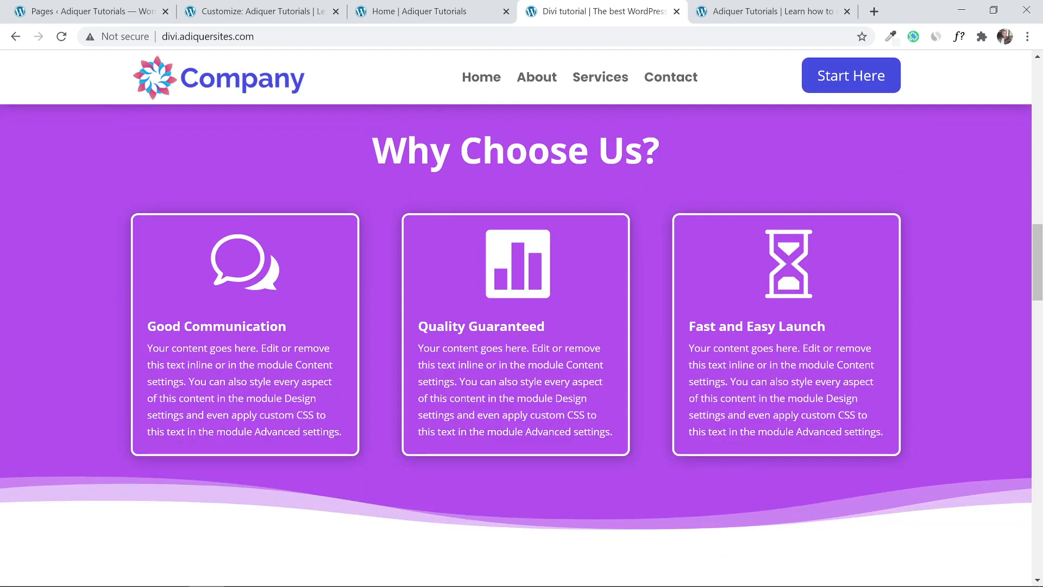
{"action": "scroll", "coordinate": [268, 286], "scroll_direction": "down", "scroll_amount": 6}
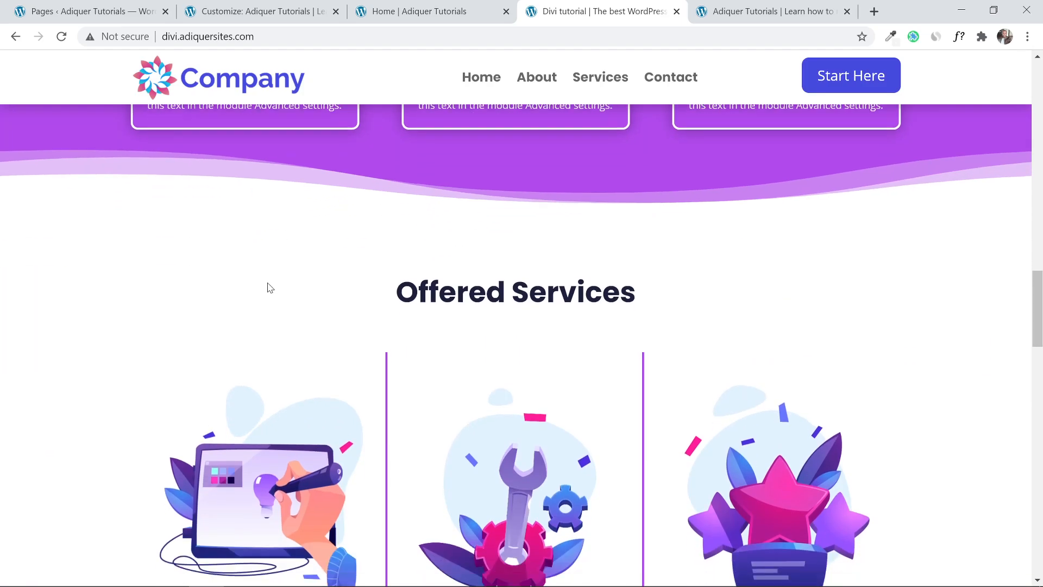
{"action": "scroll", "coordinate": [268, 286], "scroll_direction": "up", "scroll_amount": 7}
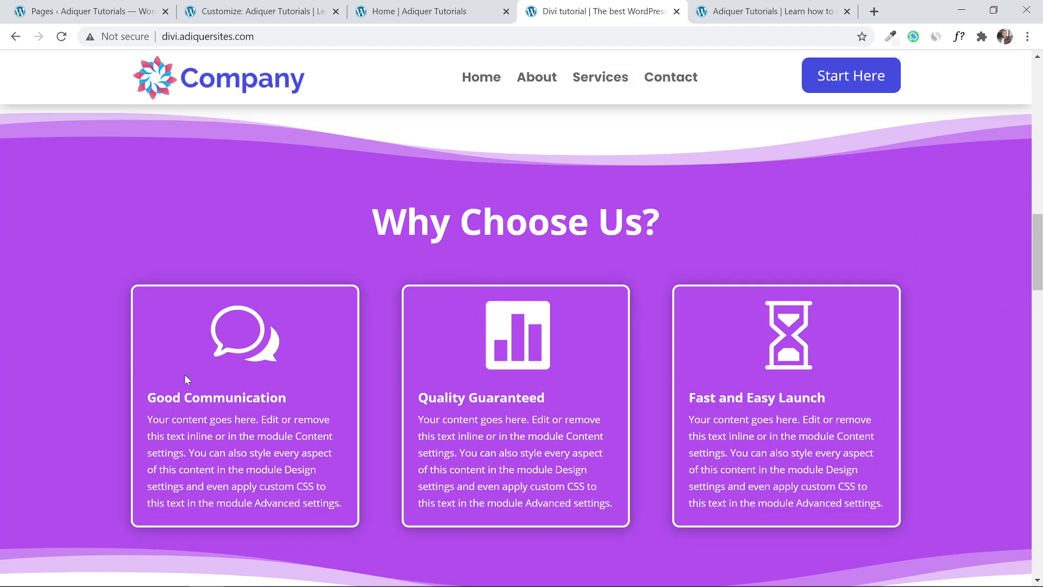
{"action": "scroll", "coordinate": [184, 377], "scroll_direction": "down", "scroll_amount": 12}
{"action": "scroll", "coordinate": [190, 377], "scroll_direction": "up", "scroll_amount": 6}
{"action": "scroll", "coordinate": [190, 378], "scroll_direction": "down", "scroll_amount": 1}
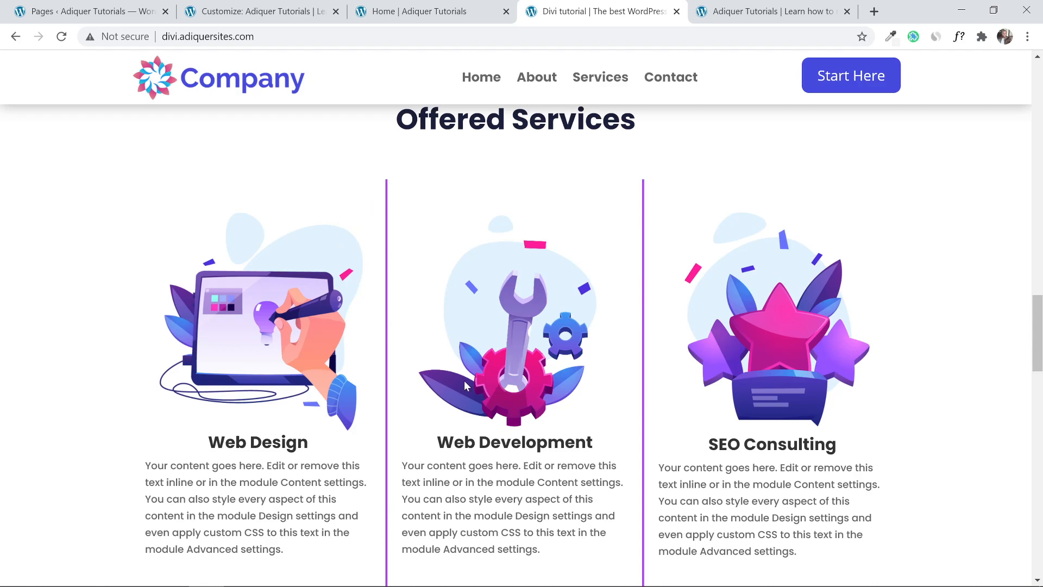
{"action": "scroll", "coordinate": [464, 385], "scroll_direction": "up", "scroll_amount": 8}
{"action": "scroll", "coordinate": [156, 385], "scroll_direction": "down", "scroll_amount": 8}
{"action": "scroll", "coordinate": [241, 374], "scroll_direction": "up", "scroll_amount": 4}
{"action": "scroll", "coordinate": [241, 375], "scroll_direction": "down", "scroll_amount": 5}
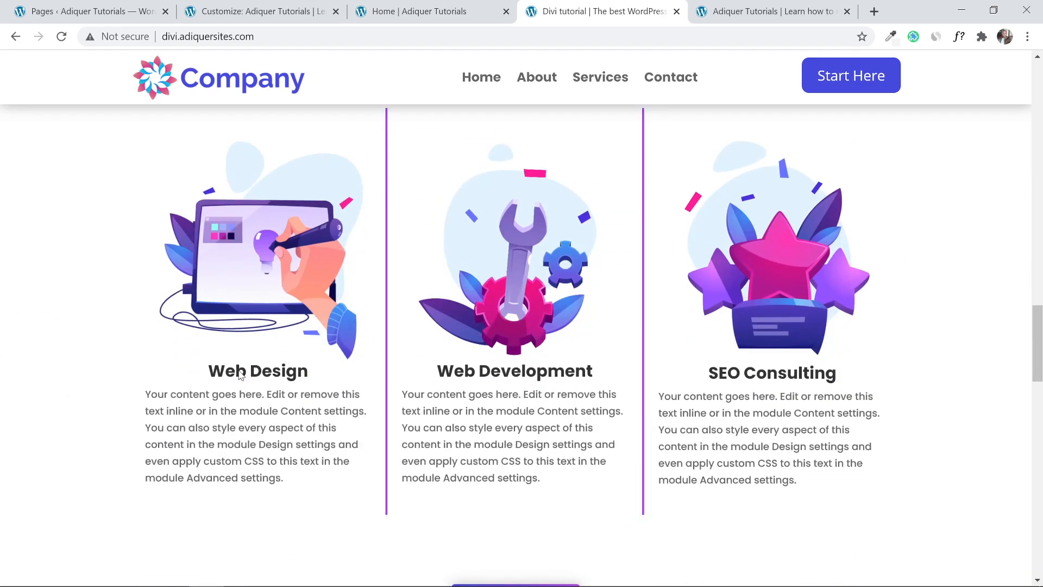
Add a new Regular section below the purple cards, checking the reference's Offered Services layout.
{"action": "left_click", "coordinate": [406, 10]}
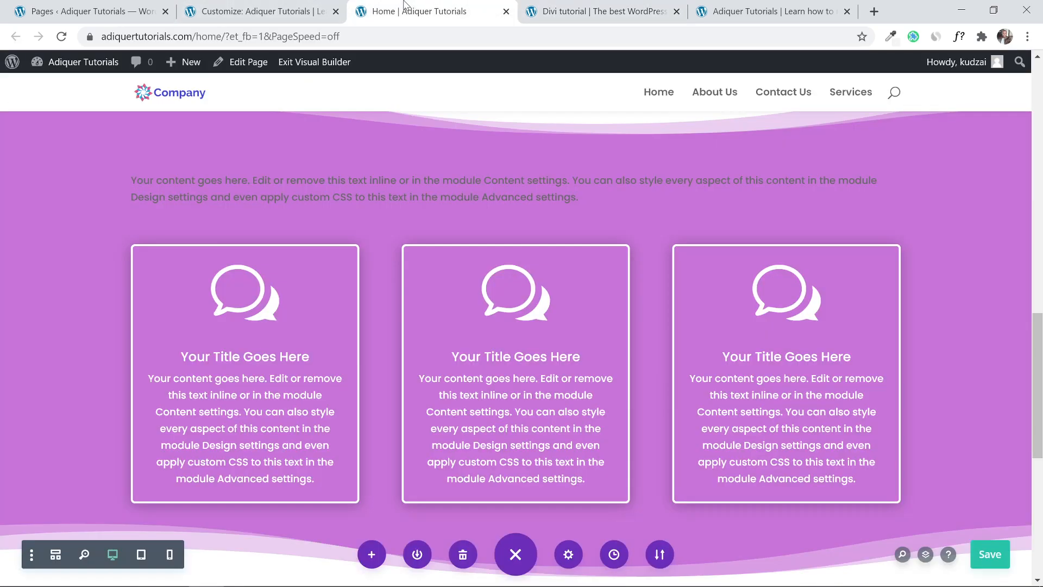
{"action": "scroll", "coordinate": [507, 308], "scroll_direction": "down", "scroll_amount": 5}
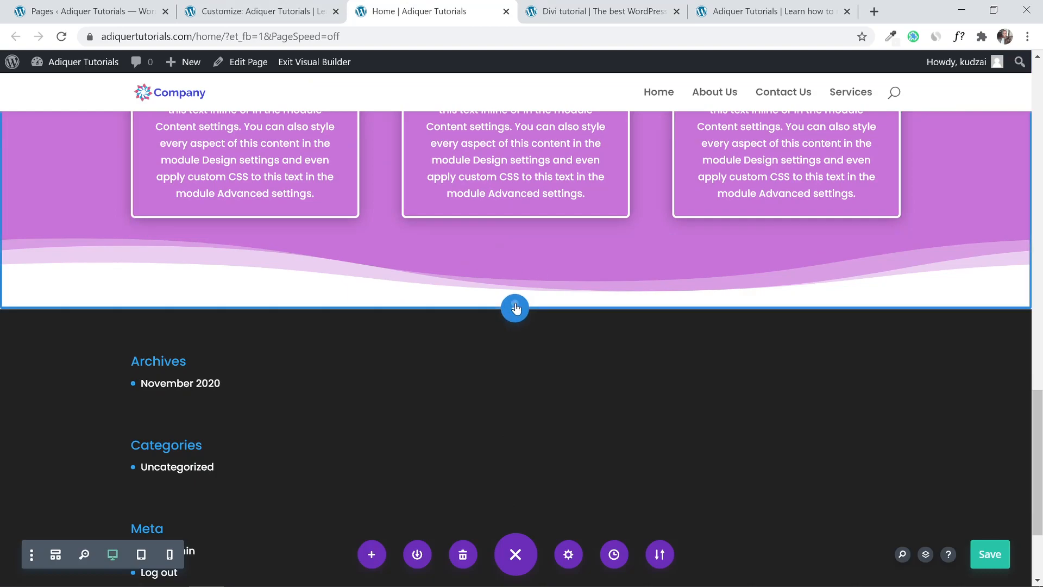
{"action": "left_click", "coordinate": [515, 306]}
{"action": "left_click", "coordinate": [436, 431]}
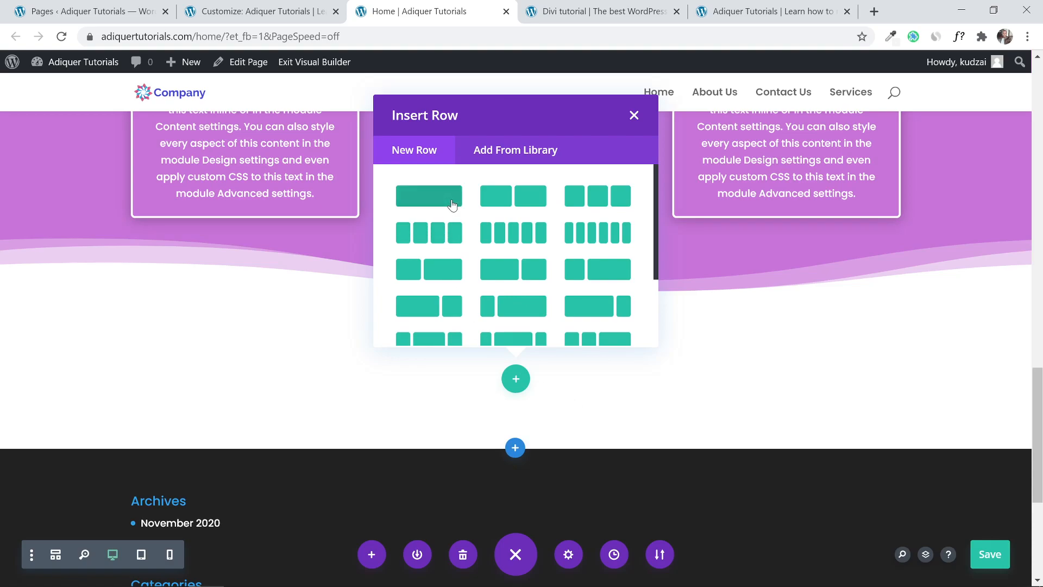
{"action": "left_click", "coordinate": [600, 12]}
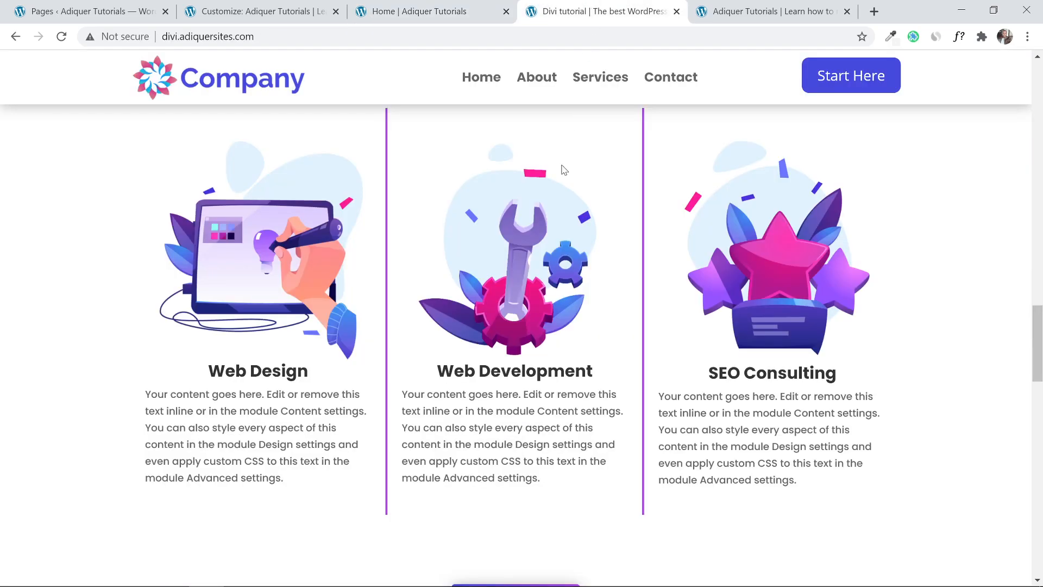
{"action": "scroll", "coordinate": [521, 195], "scroll_direction": "up", "scroll_amount": 3}
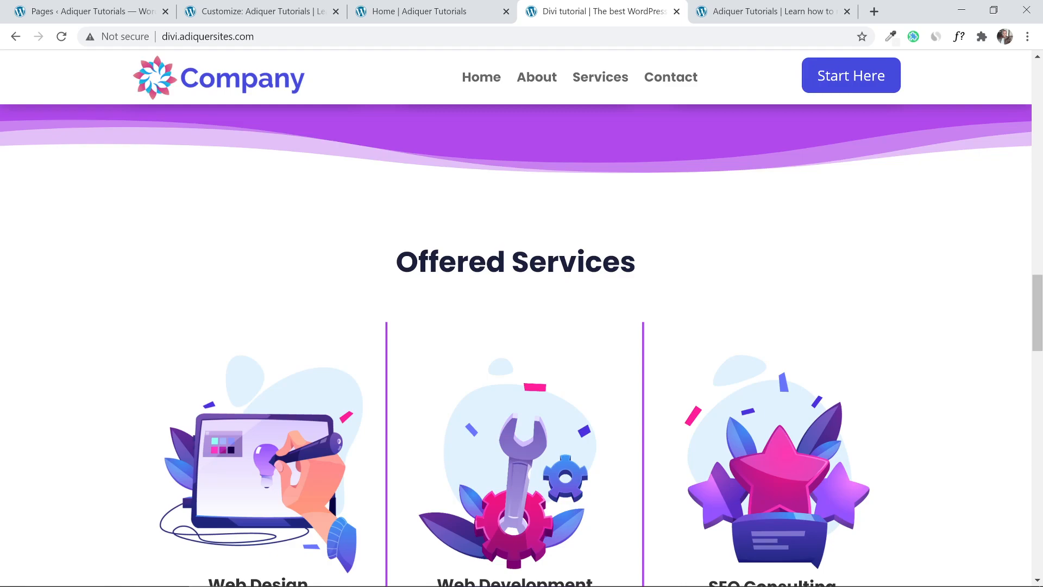
{"action": "left_click", "coordinate": [407, 12]}
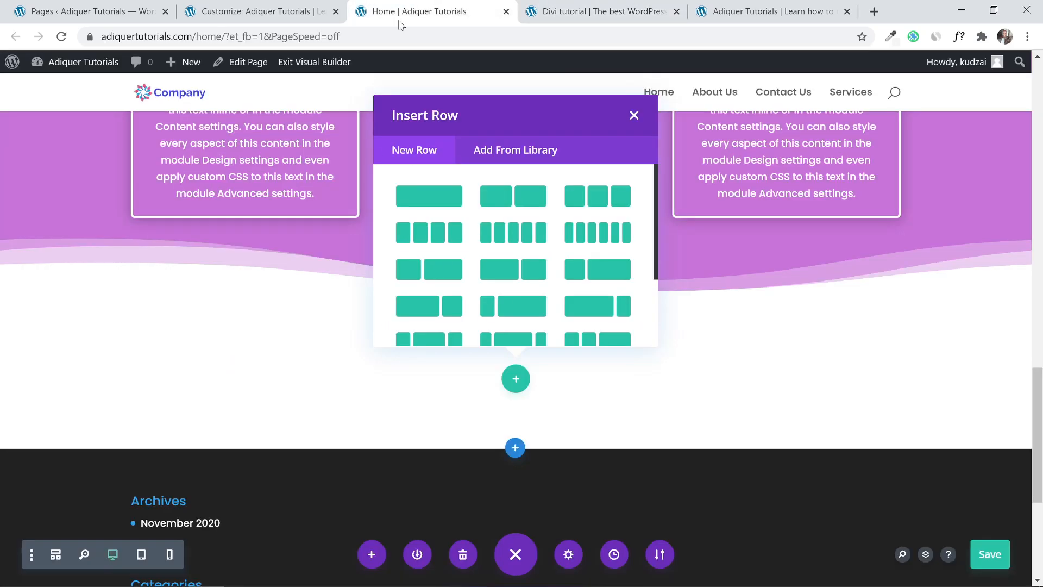
Give the new section a one-column row with a placeholder Text module.
{"action": "left_click", "coordinate": [425, 202]}
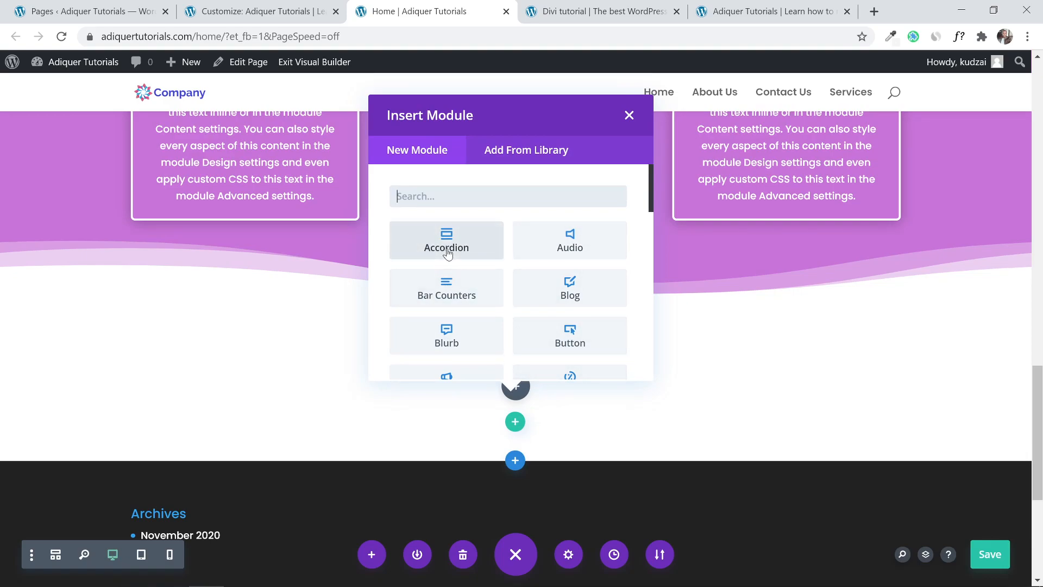
{"action": "type", "text": "text"}
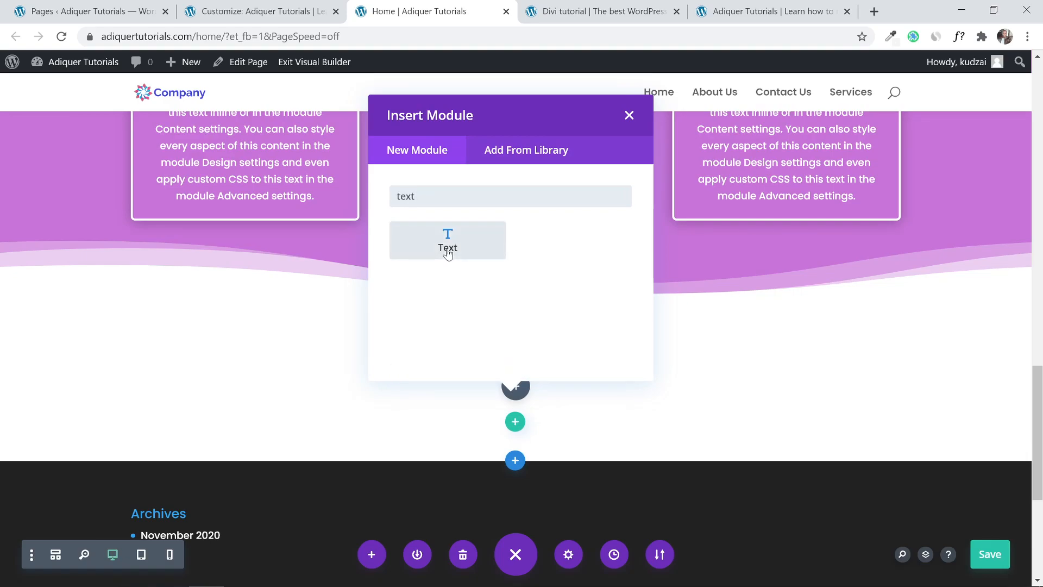
{"action": "left_click", "coordinate": [447, 253]}
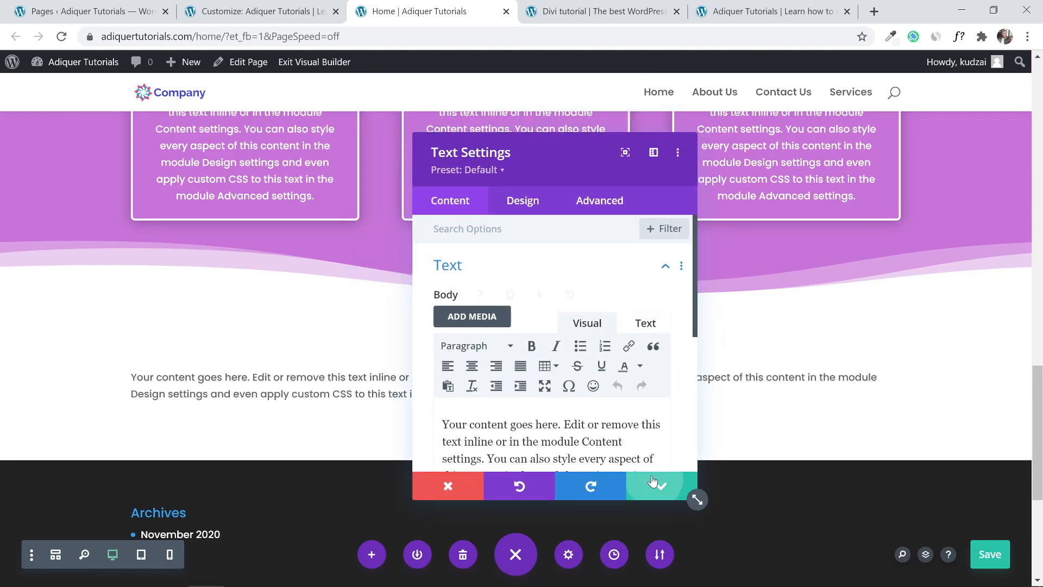
{"action": "left_click", "coordinate": [654, 481]}
{"action": "scroll", "coordinate": [601, 346], "scroll_direction": "down", "scroll_amount": 1}
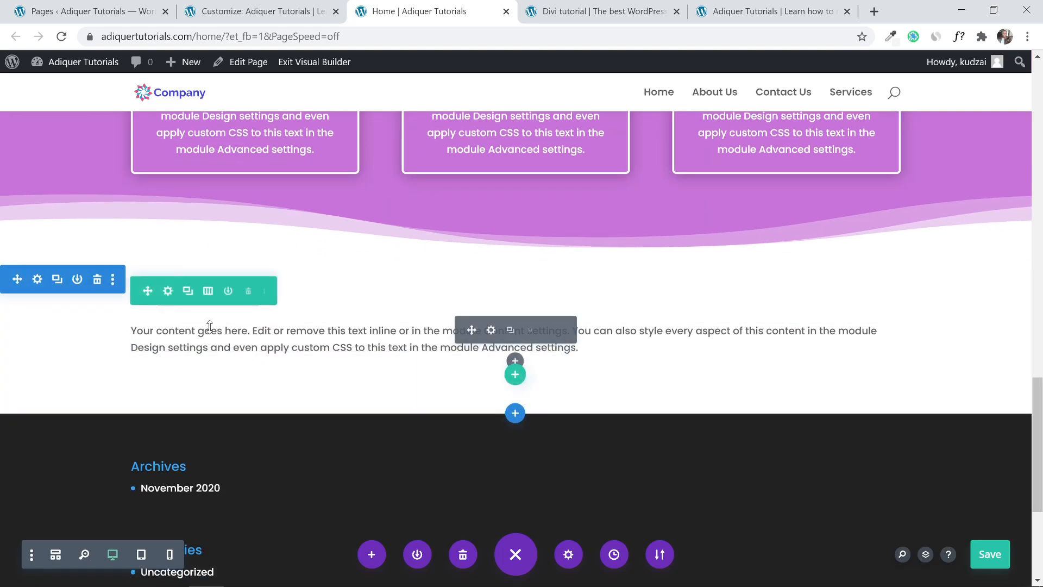
Insert a three-column row below the text block and add an Image module to column one.
{"action": "left_click", "coordinate": [515, 376]}
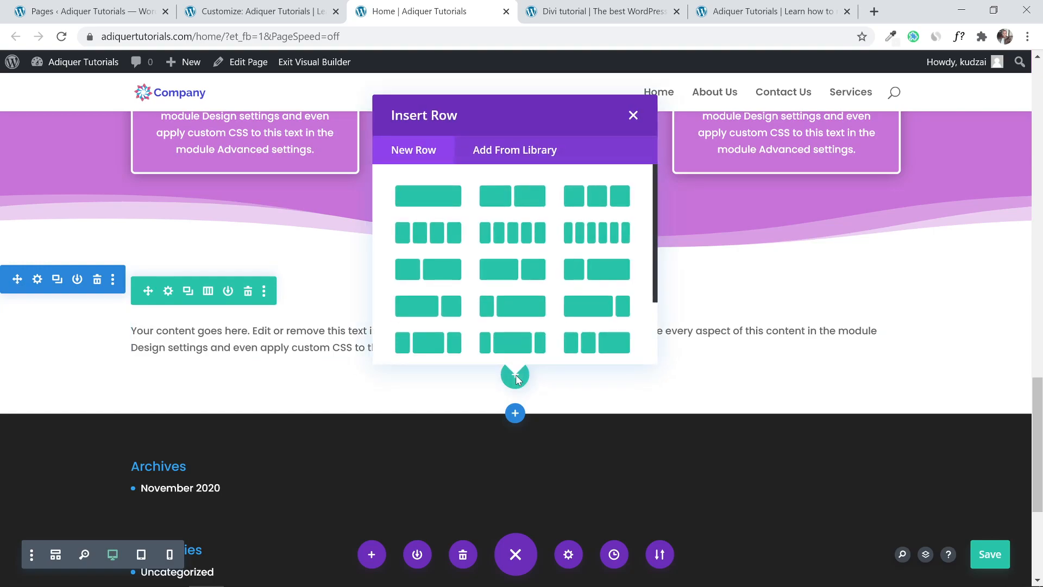
{"action": "left_click", "coordinate": [570, 12]}
{"action": "scroll", "coordinate": [389, 243], "scroll_direction": "down", "scroll_amount": 3}
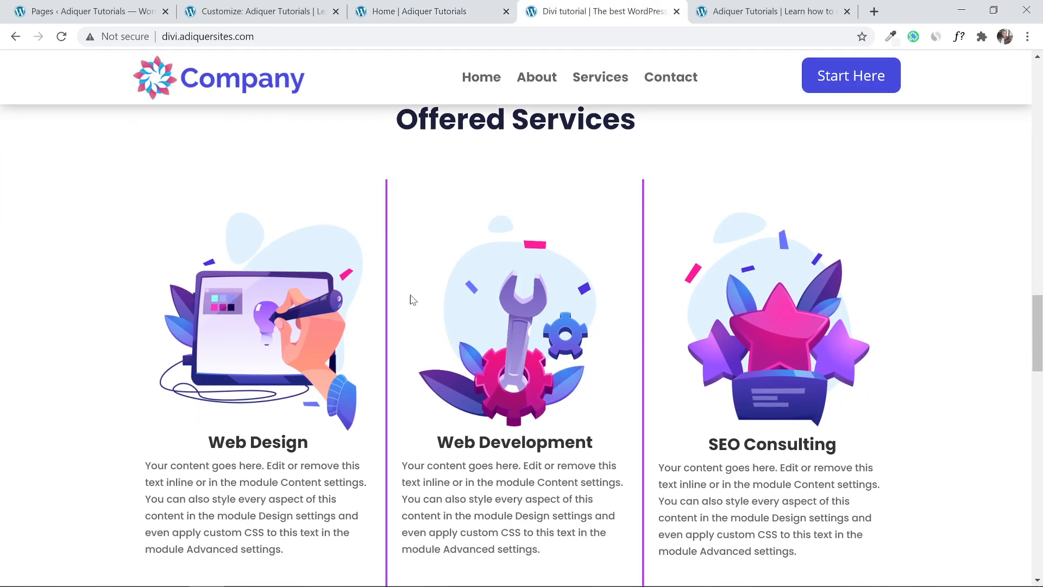
{"action": "left_click", "coordinate": [424, 12]}
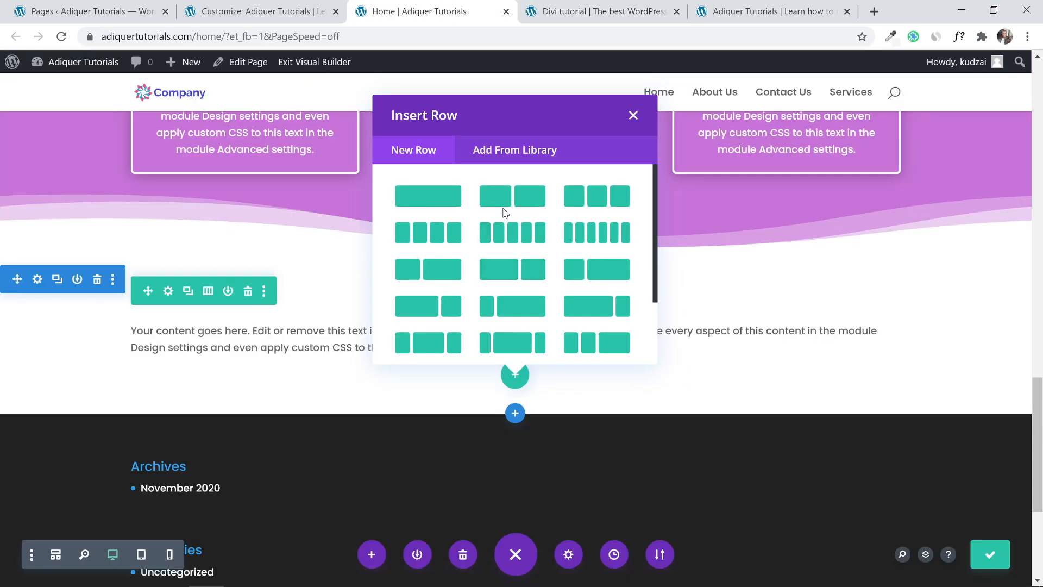
{"action": "left_click", "coordinate": [597, 201]}
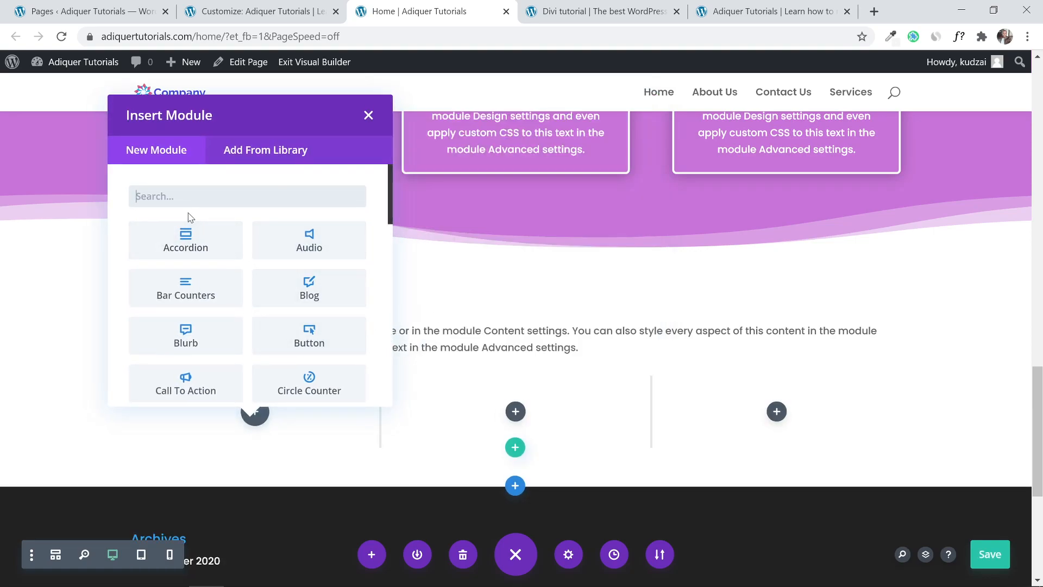
{"action": "type", "text": "image"}
{"action": "left_click", "coordinate": [194, 246]}
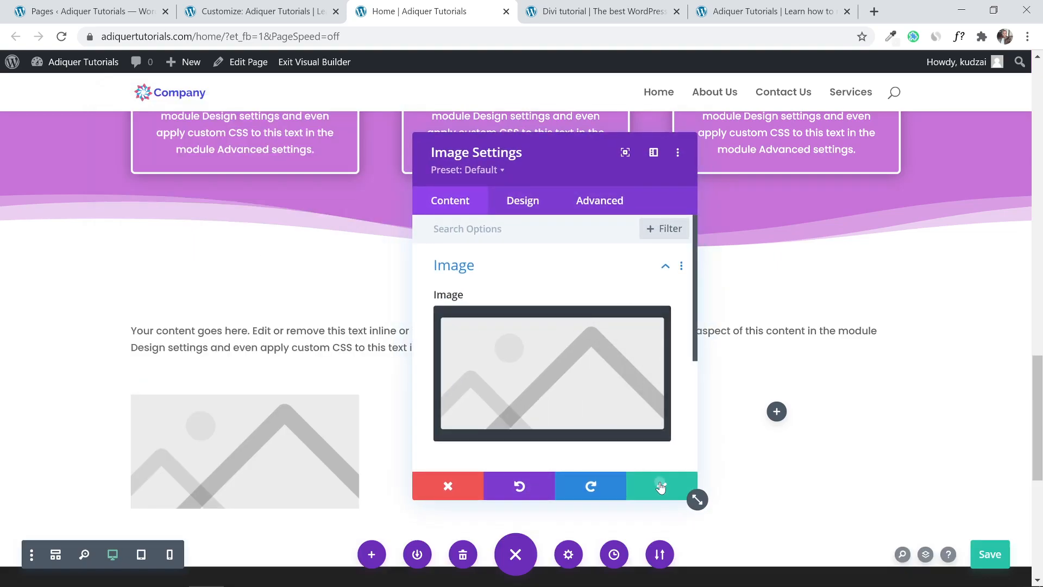
{"action": "left_click", "coordinate": [660, 486]}
Add a Text module beneath the first column's image, then compare with the reference services page.
{"action": "scroll", "coordinate": [380, 407], "scroll_direction": "down", "scroll_amount": 1}
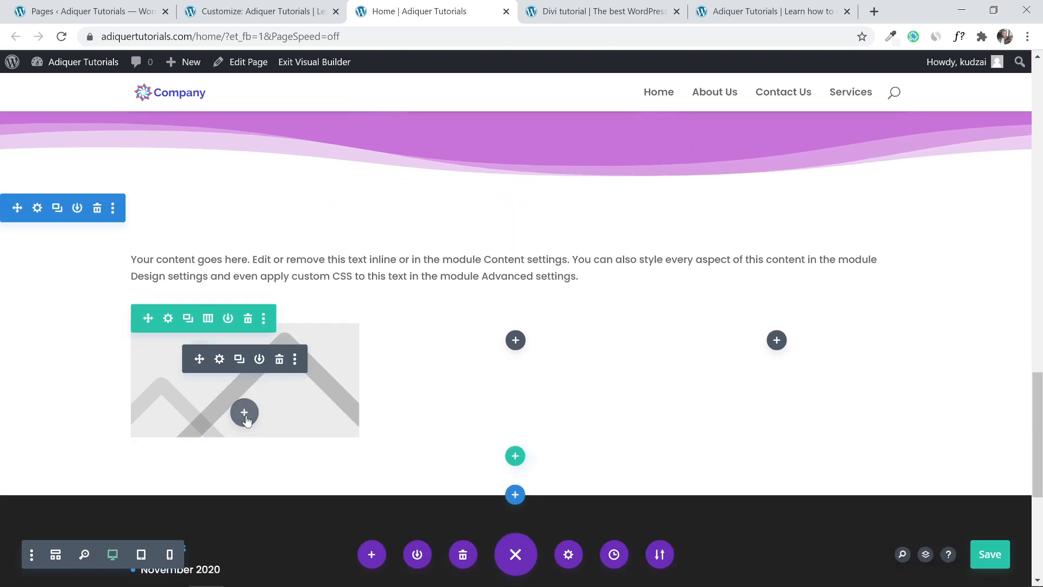
{"action": "left_click", "coordinate": [245, 414]}
{"action": "type", "text": "text"}
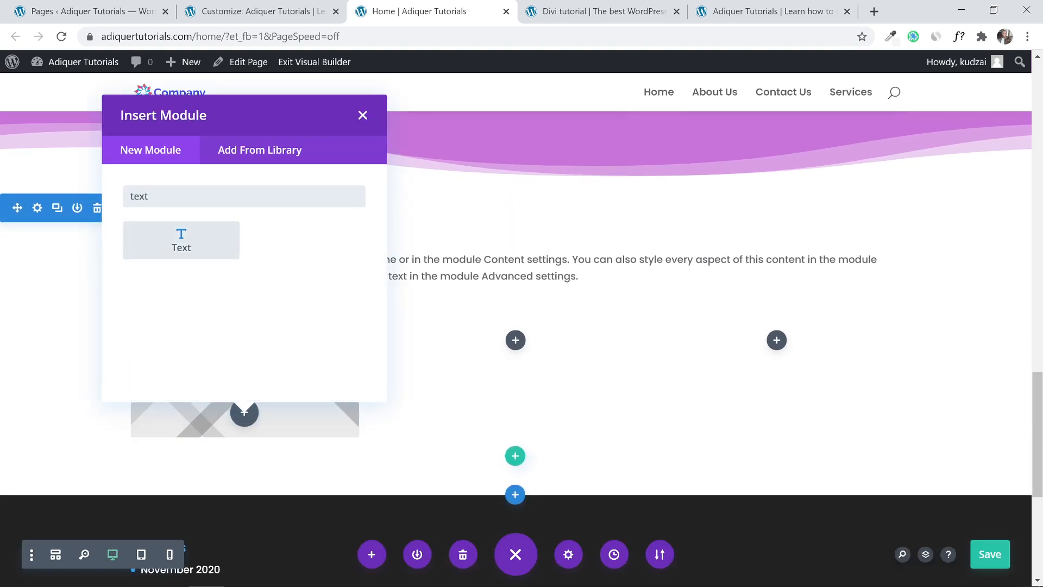
{"action": "left_click", "coordinate": [224, 235]}
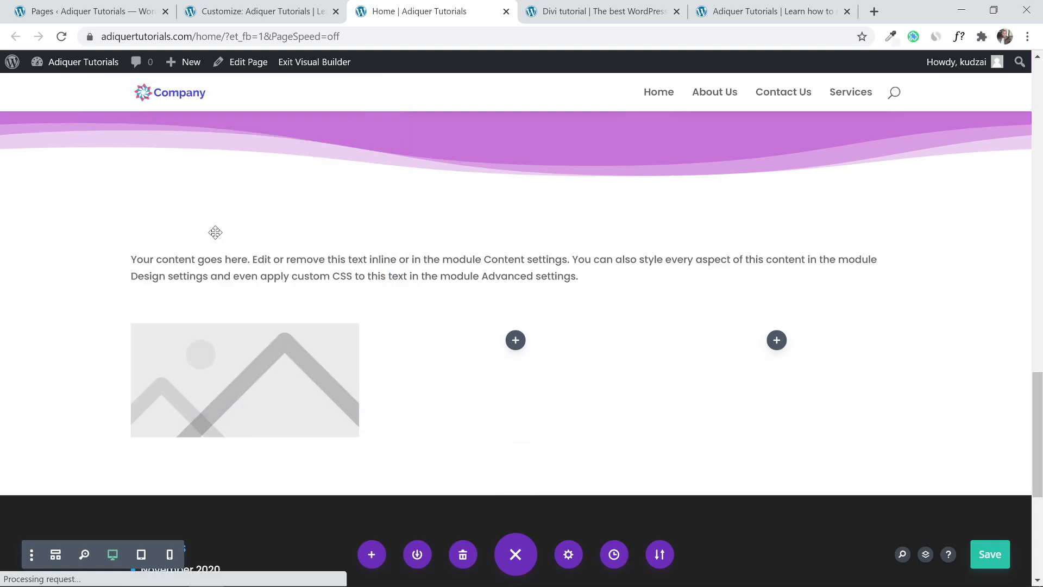
{"action": "left_click", "coordinate": [662, 485]}
{"action": "scroll", "coordinate": [657, 354], "scroll_direction": "down", "scroll_amount": 1}
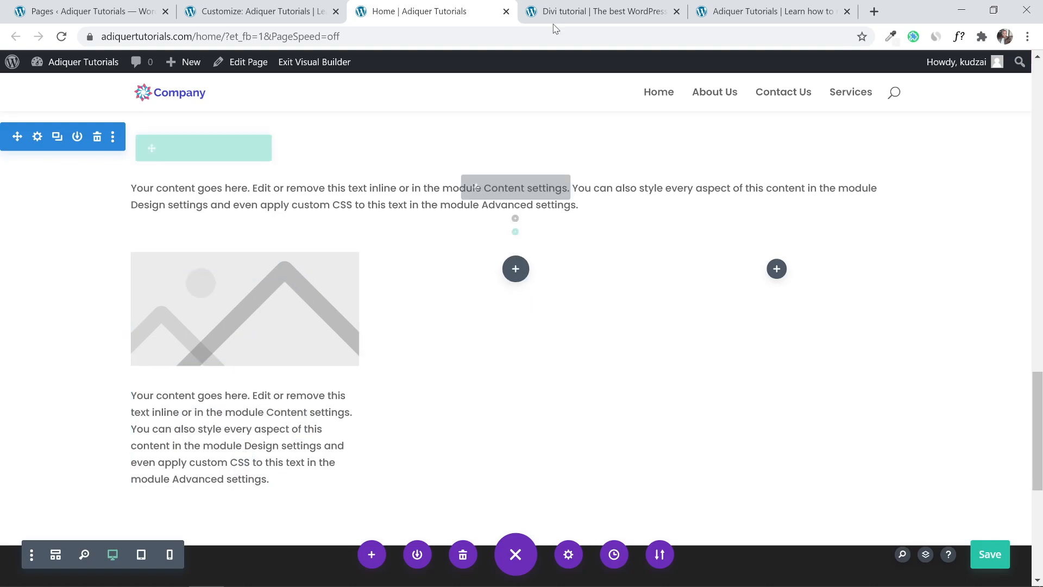
{"action": "left_click", "coordinate": [604, 16]}
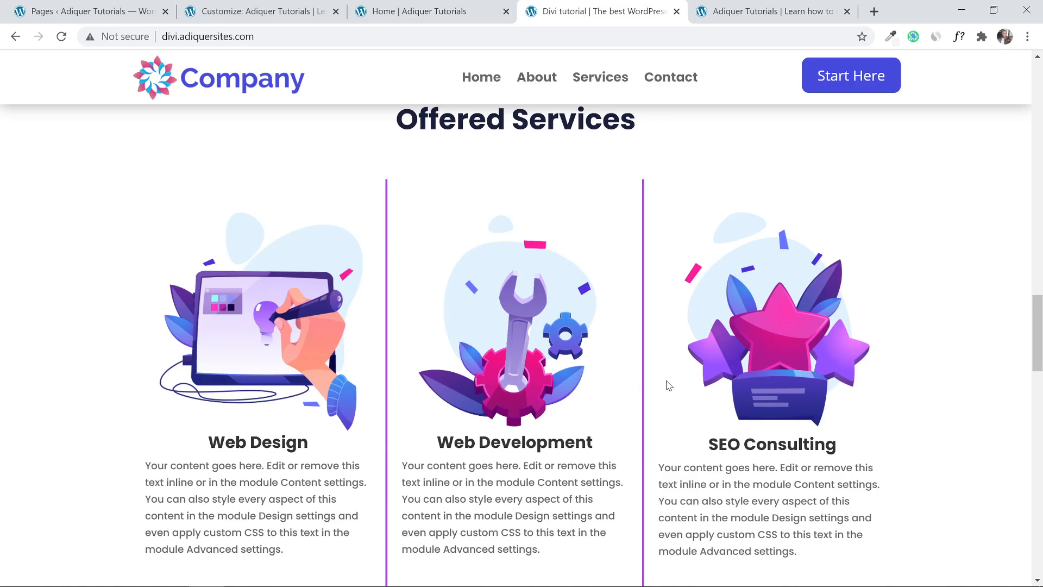
{"action": "left_click", "coordinate": [432, 10]}
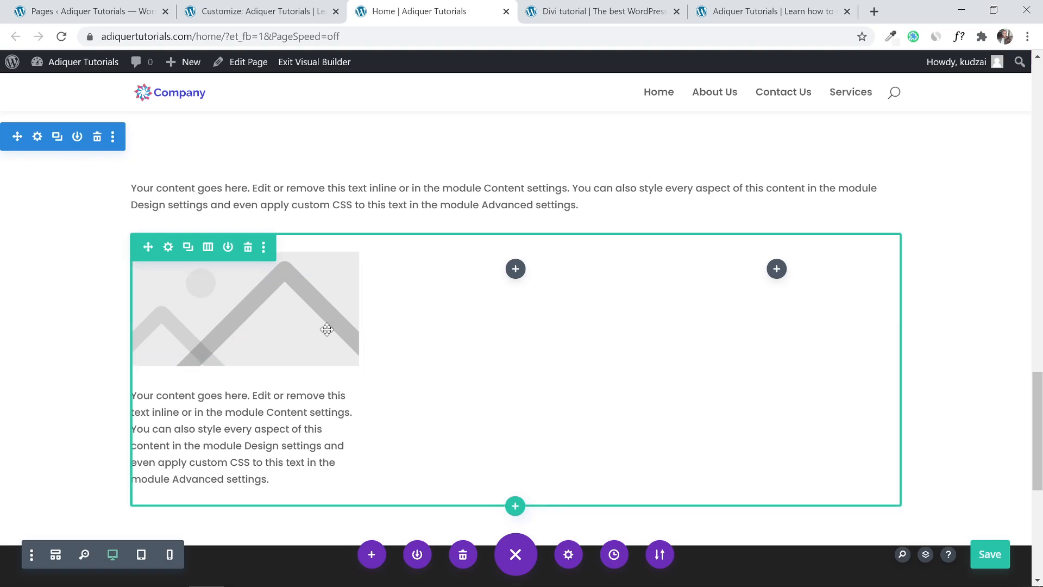
Duplicate the image twice and move the copies into the middle and right columns.
{"action": "left_click", "coordinate": [232, 288]}
{"action": "left_click", "coordinate": [232, 288]}
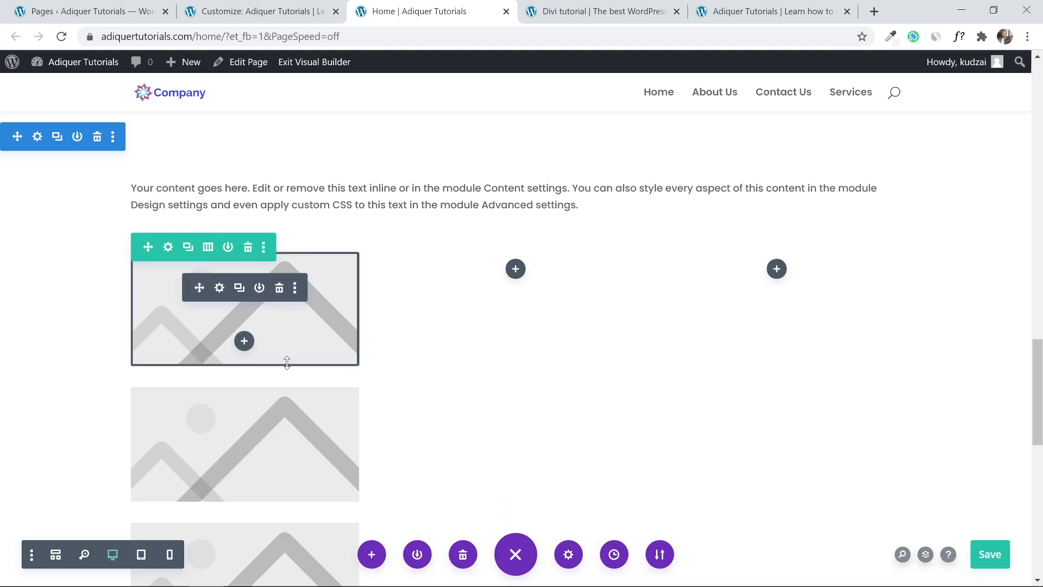
{"action": "left_click_drag", "start_coordinate": [201, 422], "coordinate": [522, 282]}
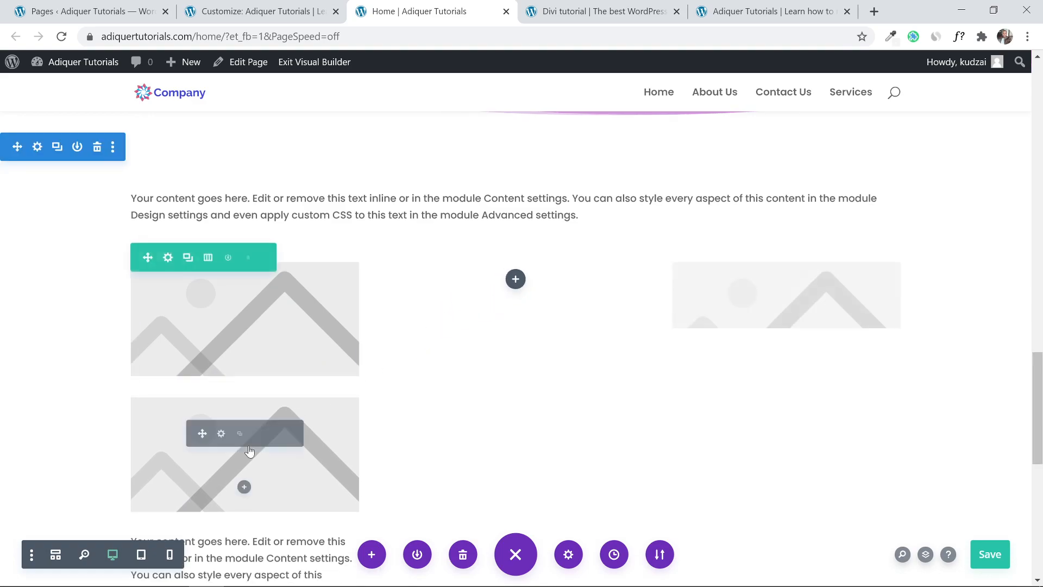
{"action": "left_click_drag", "start_coordinate": [204, 433], "coordinate": [518, 281]}
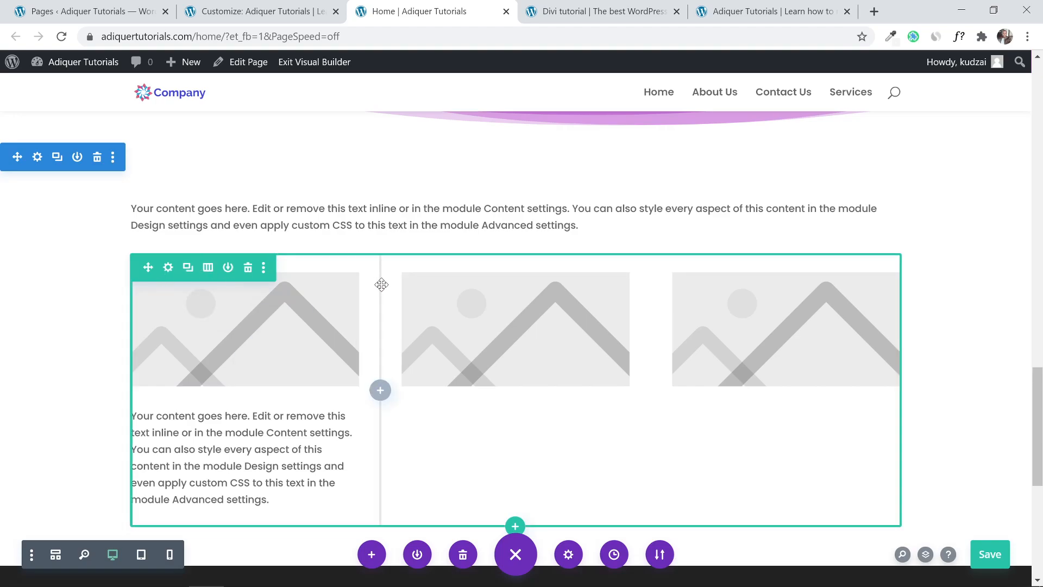
{"action": "left_click", "coordinate": [168, 268]}
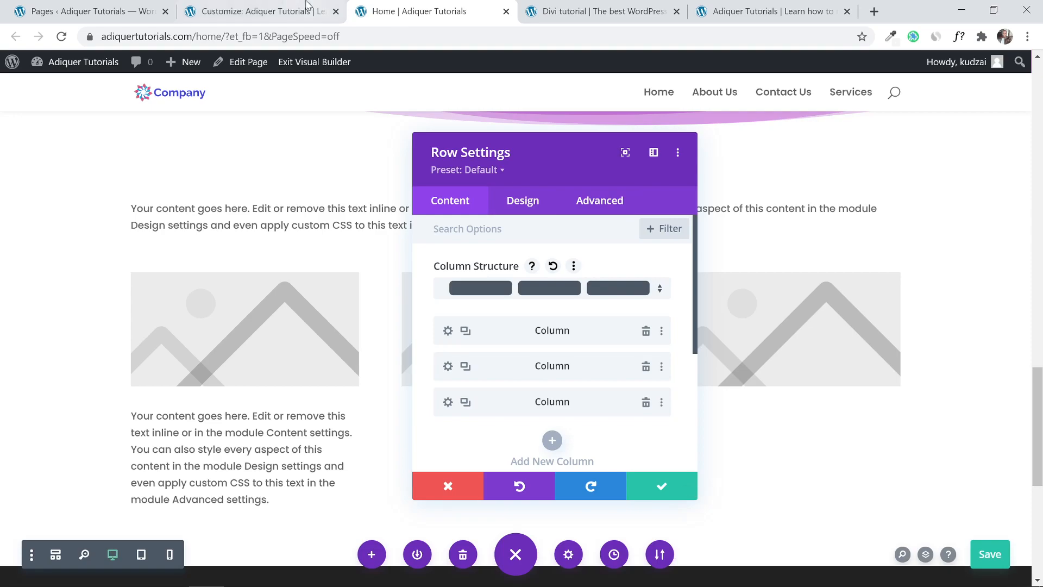
Give the first column a 3px purple (#c874d9) right-only border.
{"action": "left_click", "coordinate": [606, 6]}
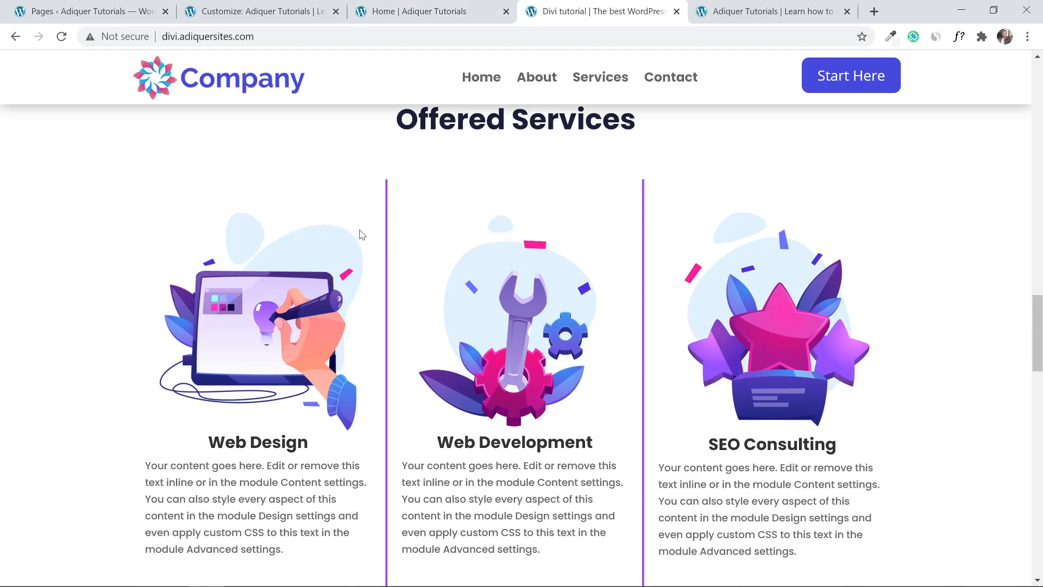
{"action": "left_click", "coordinate": [489, 13]}
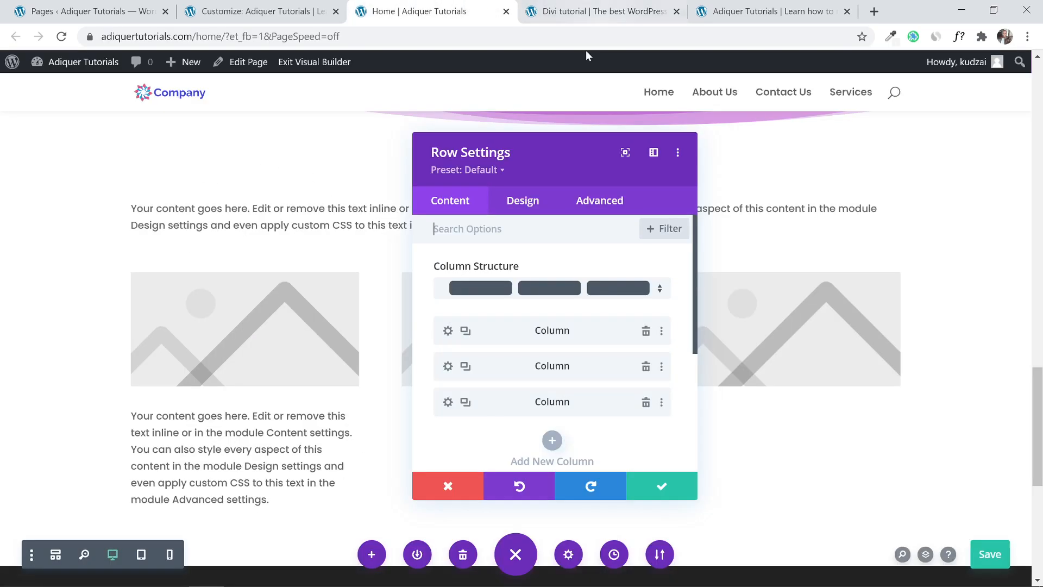
{"action": "left_click", "coordinate": [448, 334]}
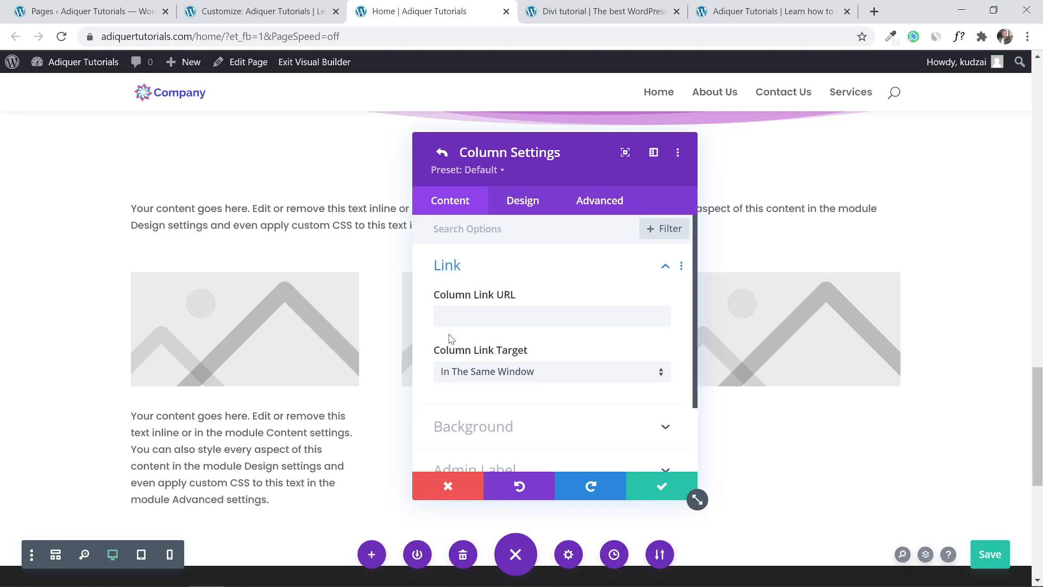
{"action": "left_click", "coordinate": [522, 207]}
{"action": "scroll", "coordinate": [519, 298], "scroll_direction": "down", "scroll_amount": 2}
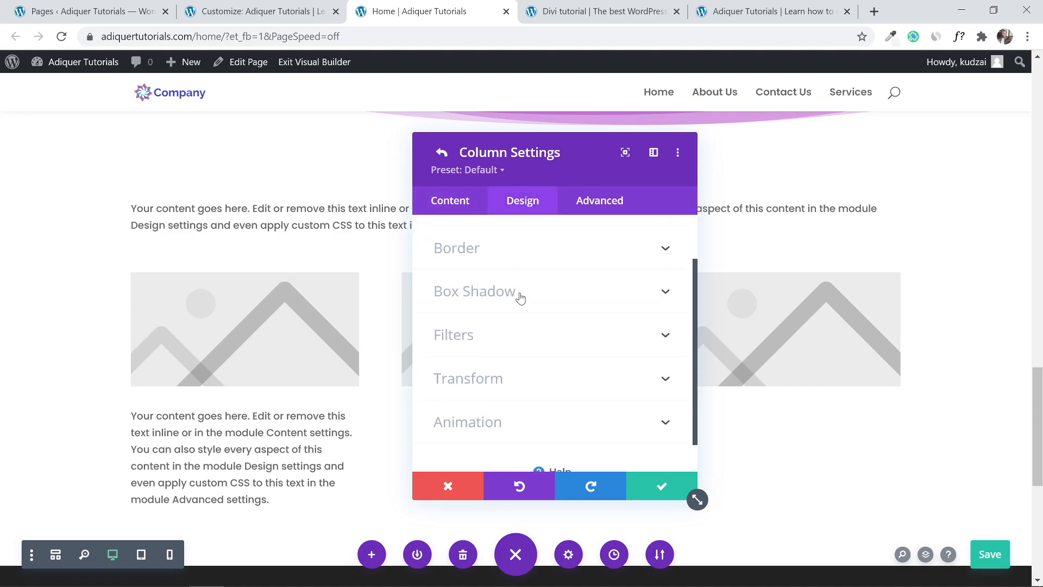
{"action": "left_click", "coordinate": [532, 248]}
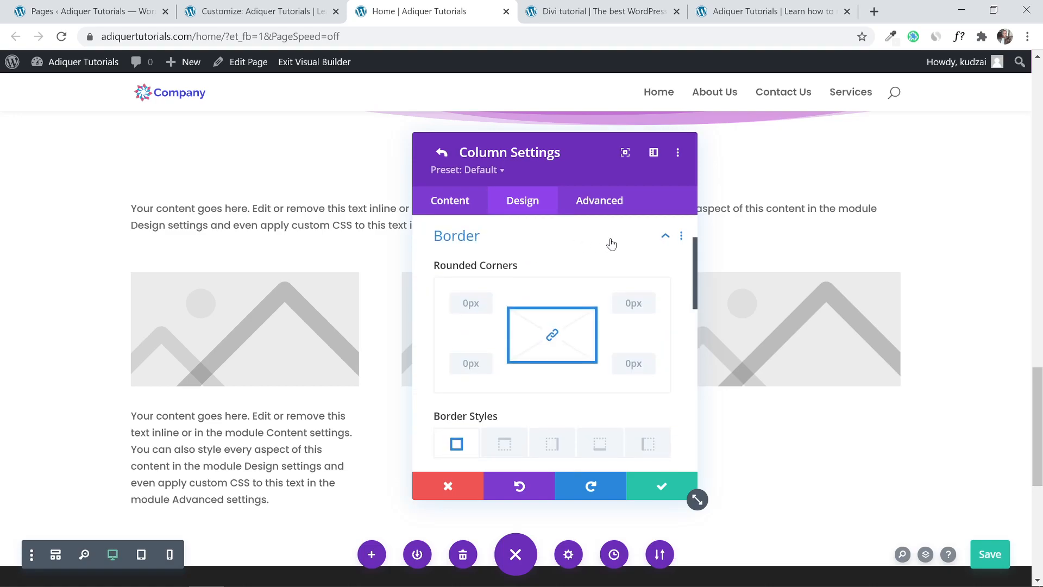
{"action": "scroll", "coordinate": [454, 355], "scroll_direction": "down", "scroll_amount": 1}
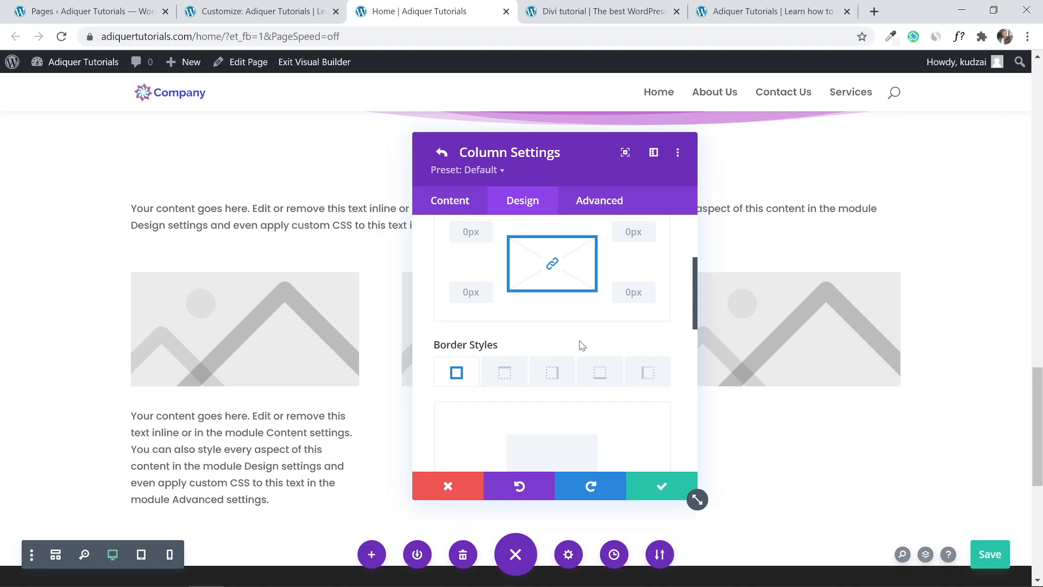
{"action": "left_click", "coordinate": [565, 378]}
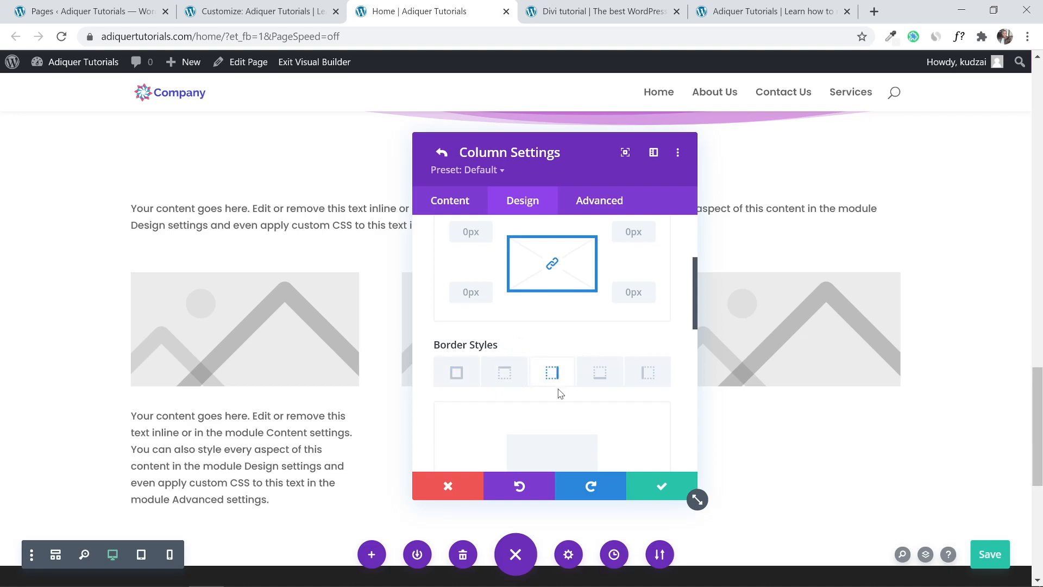
{"action": "scroll", "coordinate": [563, 383], "scroll_direction": "down", "scroll_amount": 3}
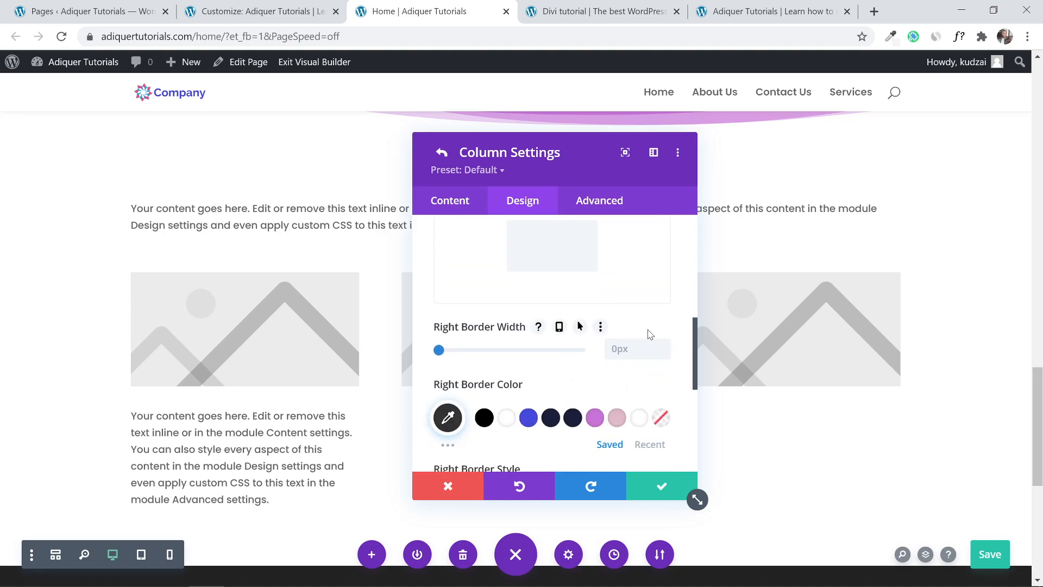
{"action": "left_click", "coordinate": [666, 348]}
{"action": "left_click", "coordinate": [666, 348]}
{"action": "left_click", "coordinate": [666, 346]}
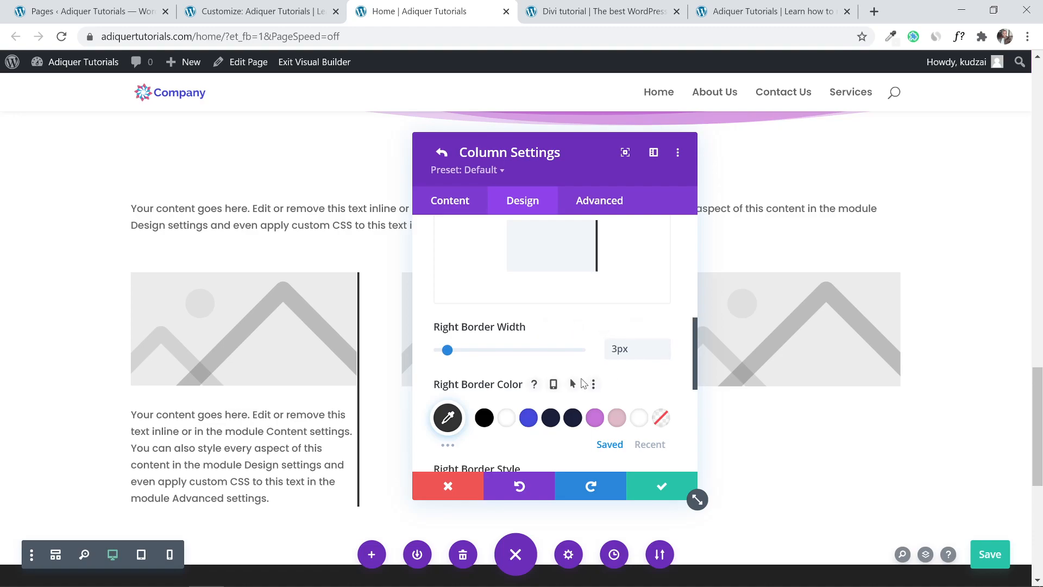
{"action": "scroll", "coordinate": [583, 370], "scroll_direction": "down", "scroll_amount": 1}
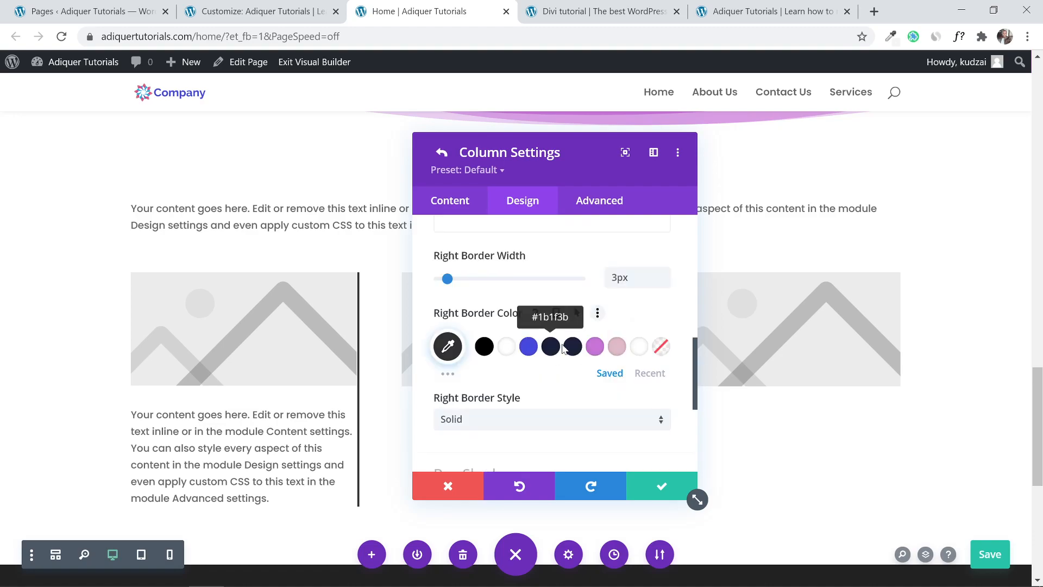
{"action": "left_click", "coordinate": [595, 348]}
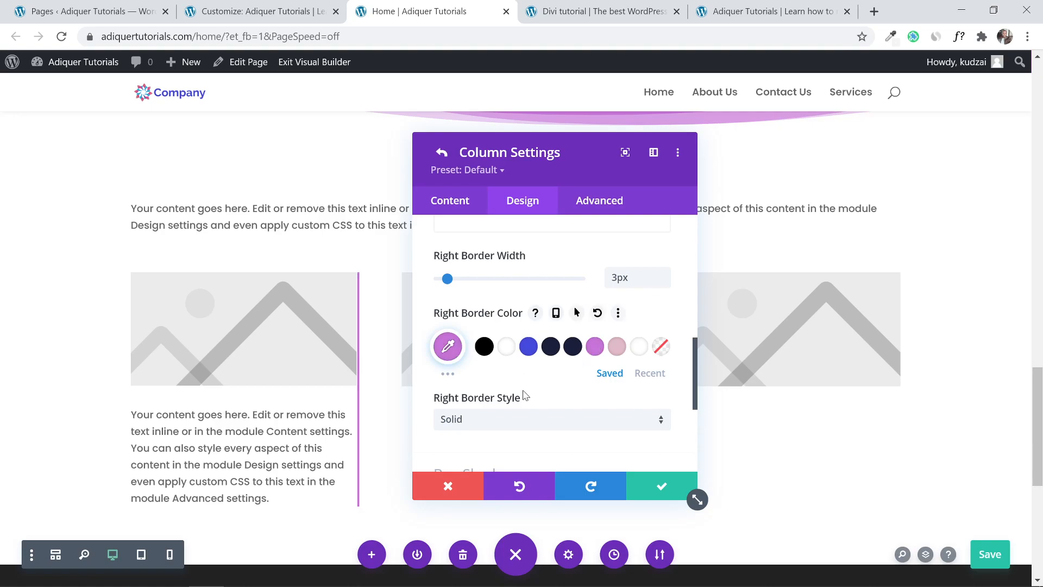
Adjust the first column's padding, with 20px top and right, and save the column and row.
{"action": "scroll", "coordinate": [523, 395], "scroll_direction": "up", "scroll_amount": 5}
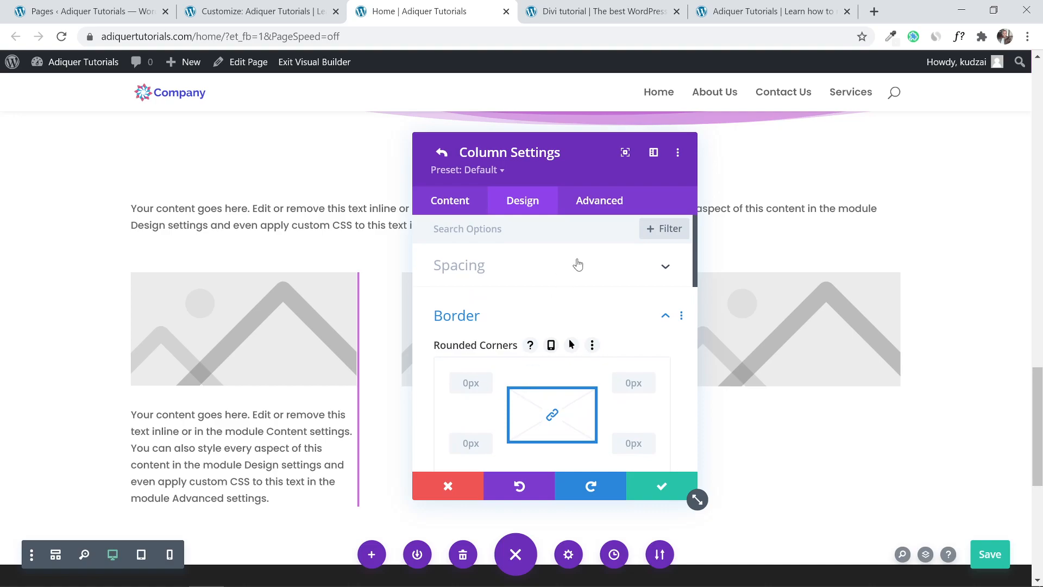
{"action": "left_click", "coordinate": [604, 270]}
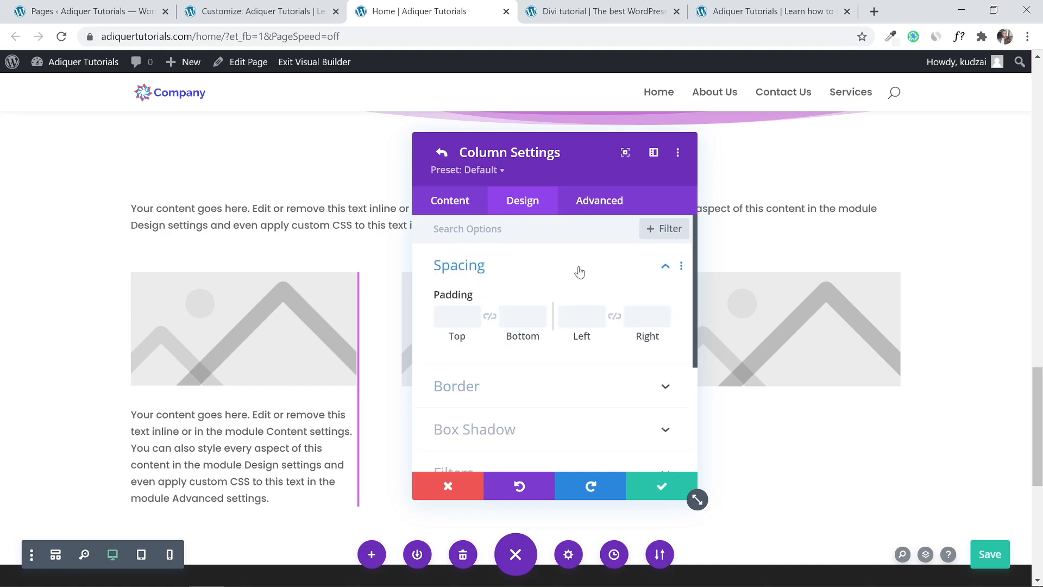
{"action": "left_click", "coordinate": [456, 317]}
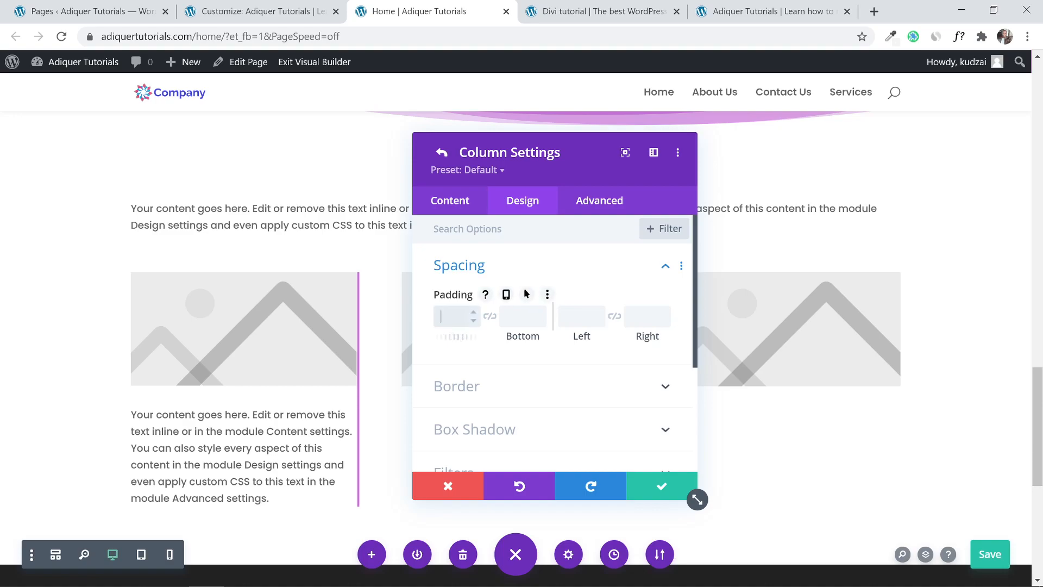
{"action": "type", "text": "20px"}
{"action": "key", "text": "Tab"}
{"action": "type", "text": "10px"}
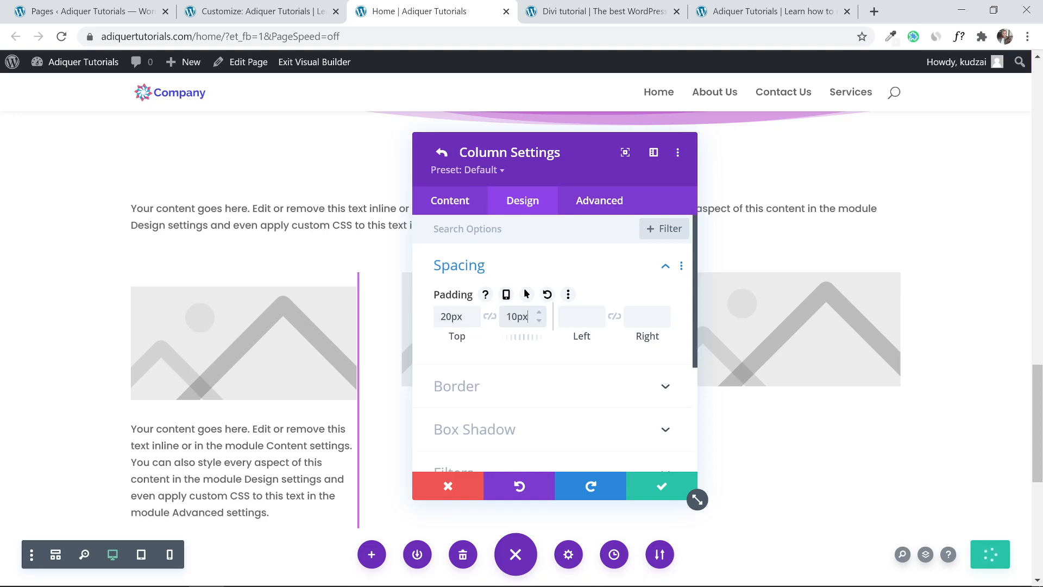
{"action": "left_click", "coordinate": [513, 316]}
{"action": "type", "text": "2"}
{"action": "left_click", "coordinate": [574, 316]}
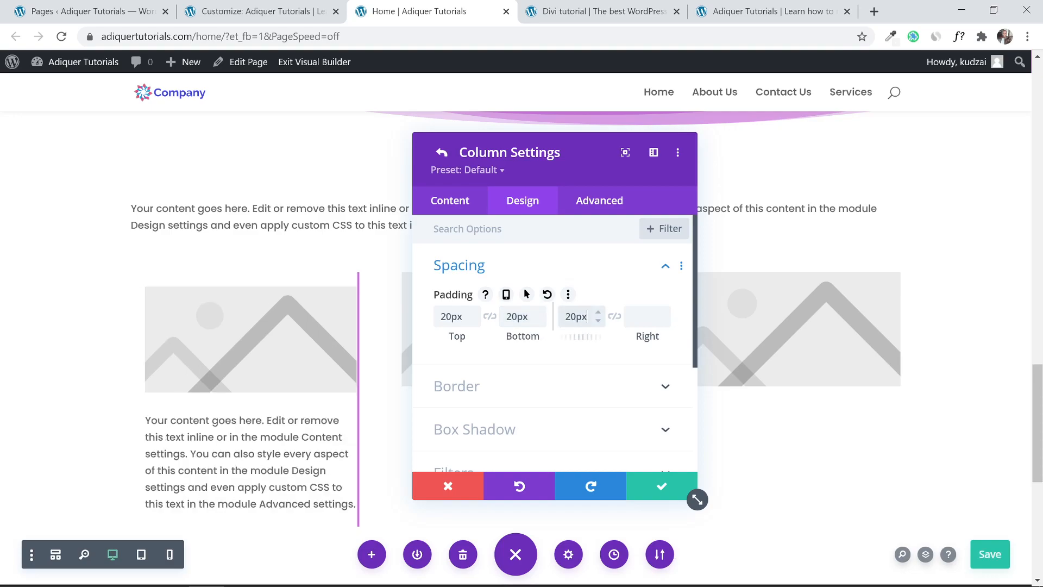
{"action": "left_click", "coordinate": [640, 317]}
{"action": "type", "text": "20px"}
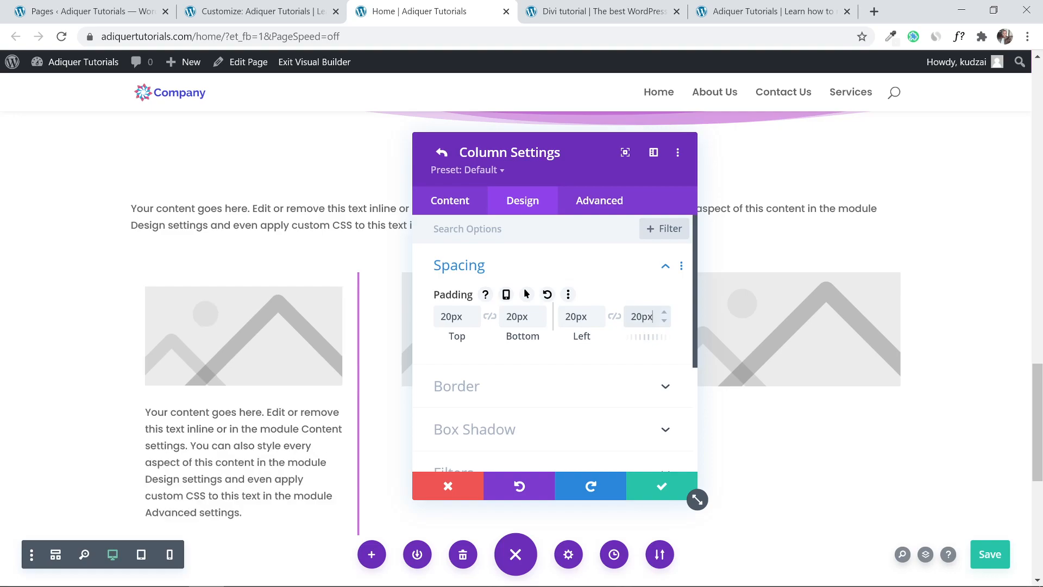
{"action": "left_click", "coordinate": [661, 486]}
{"action": "left_click", "coordinate": [661, 491]}
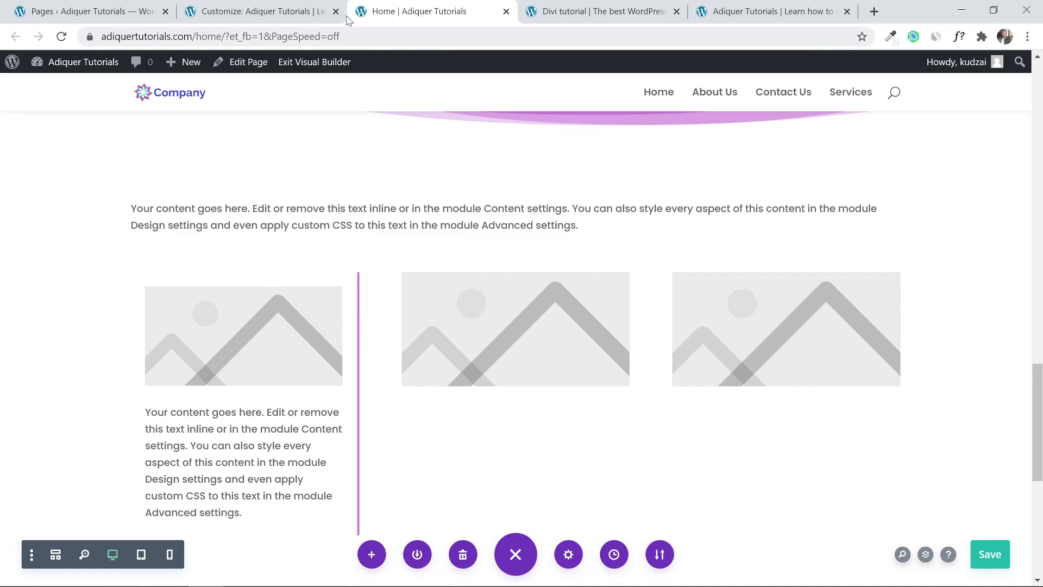
Scroll through the reference Divi demo page to compare, then return to the builder page.
{"action": "left_click", "coordinate": [534, 6]}
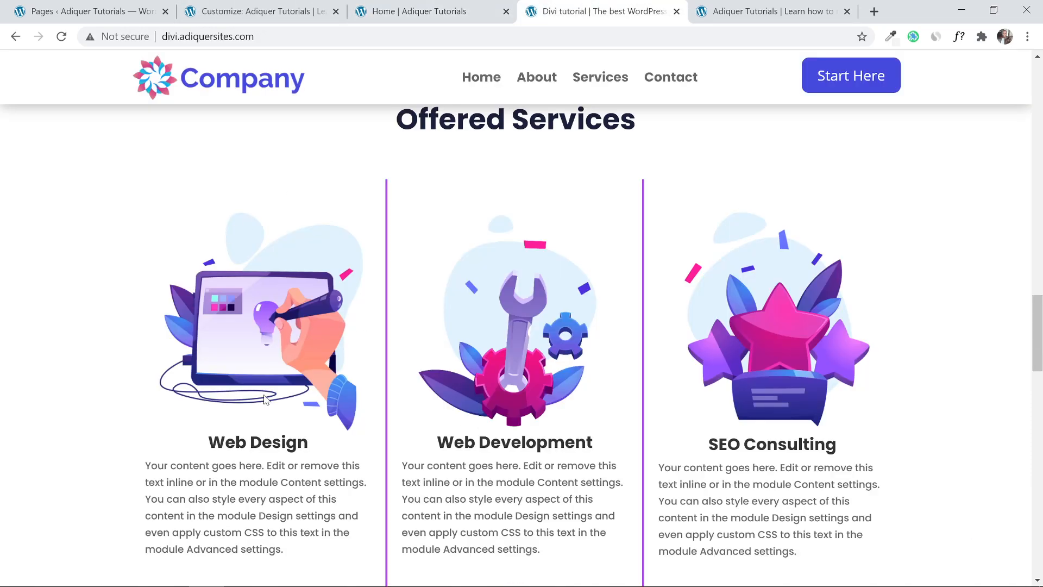
{"action": "scroll", "coordinate": [513, 275], "scroll_direction": "down", "scroll_amount": 3}
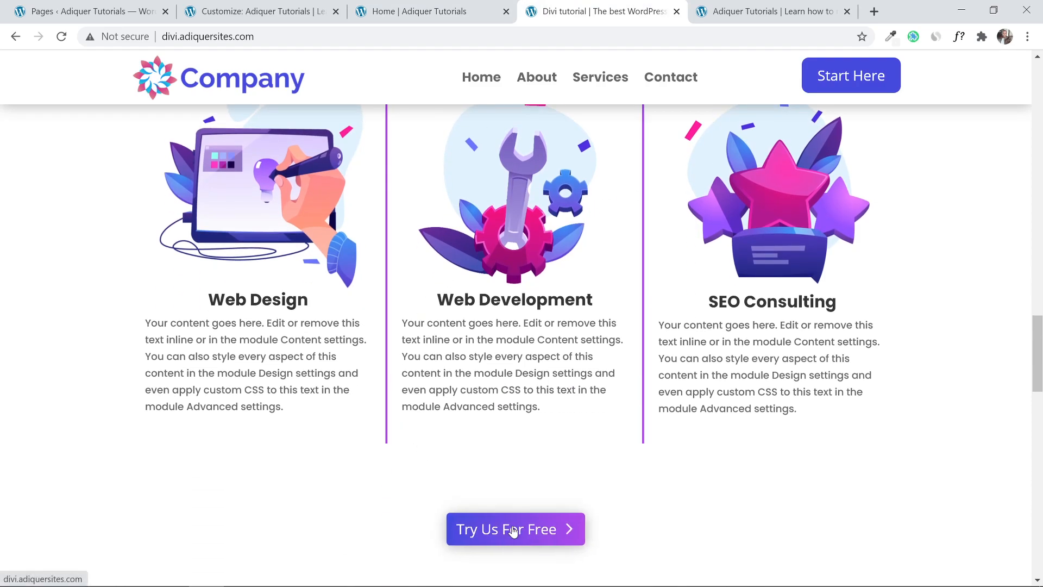
{"action": "scroll", "coordinate": [297, 402], "scroll_direction": "up", "scroll_amount": 6}
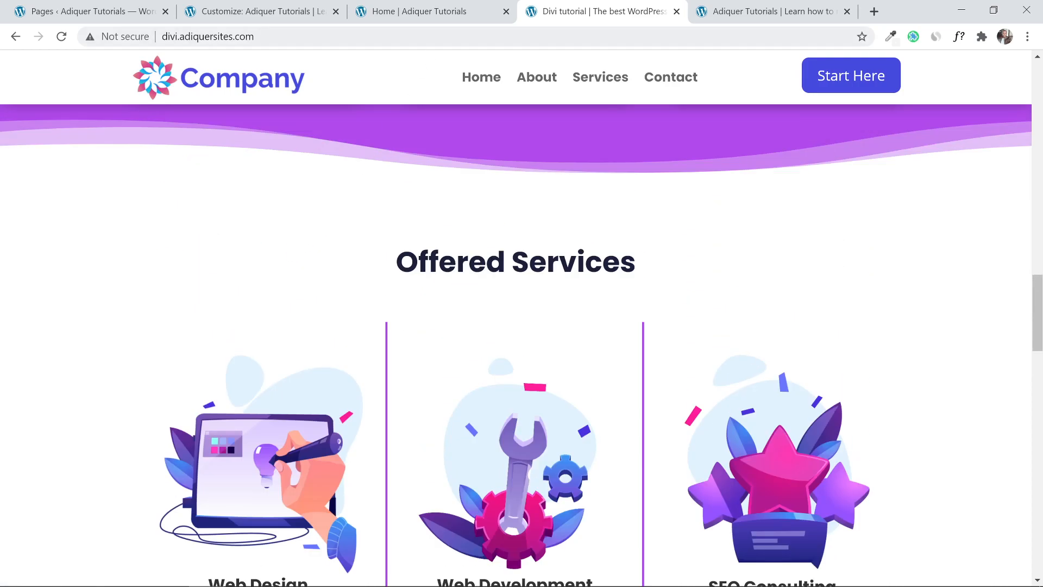
{"action": "scroll", "coordinate": [297, 402], "scroll_direction": "down", "scroll_amount": 9}
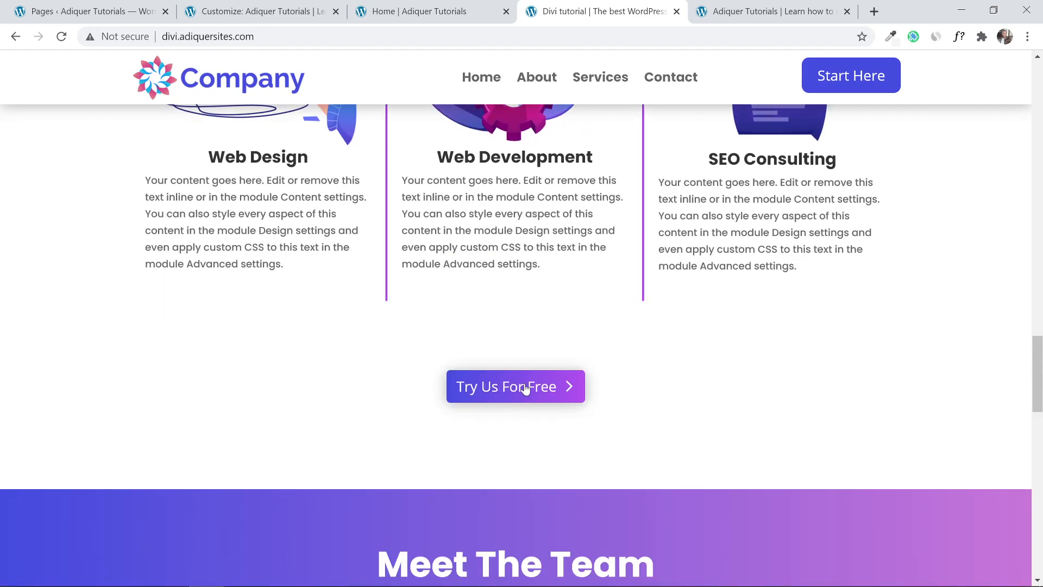
{"action": "left_click", "coordinate": [429, 11]}
Add a one-column row below the services row and insert a Button module.
{"action": "scroll", "coordinate": [480, 337], "scroll_direction": "down", "scroll_amount": 5}
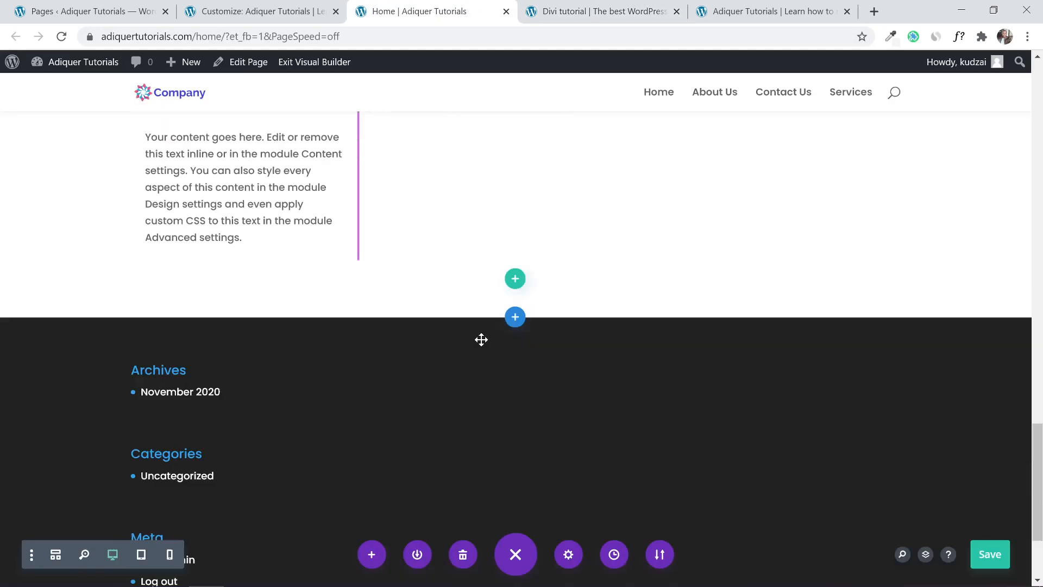
{"action": "left_click", "coordinate": [515, 268]}
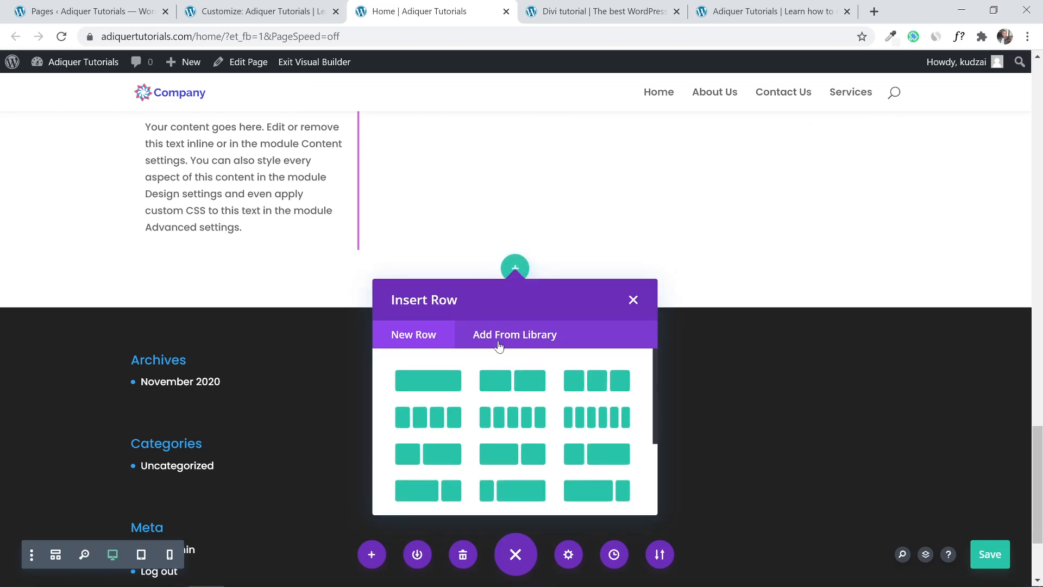
{"action": "left_click", "coordinate": [447, 388]}
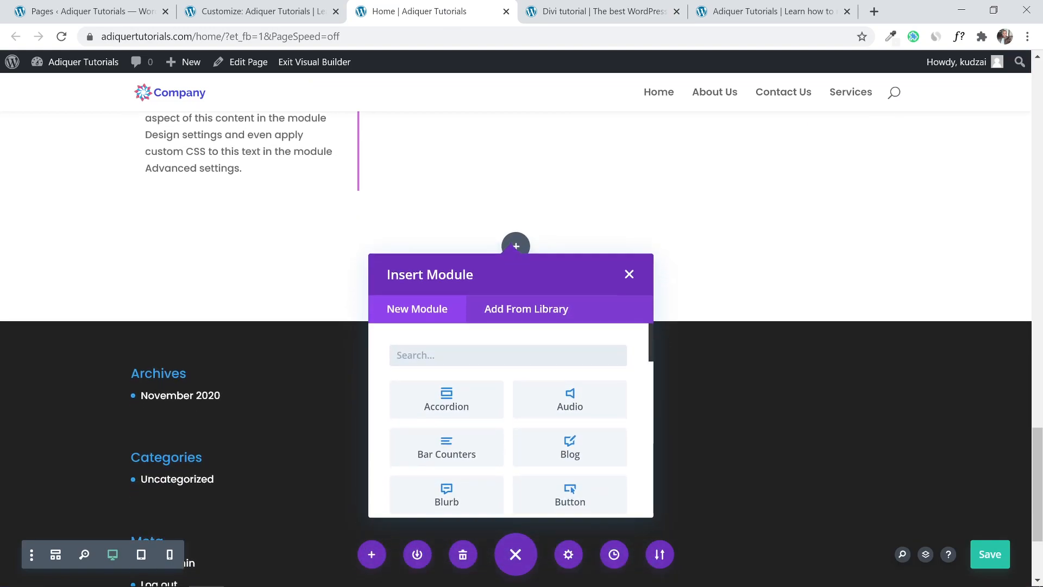
{"action": "type", "text": "but"}
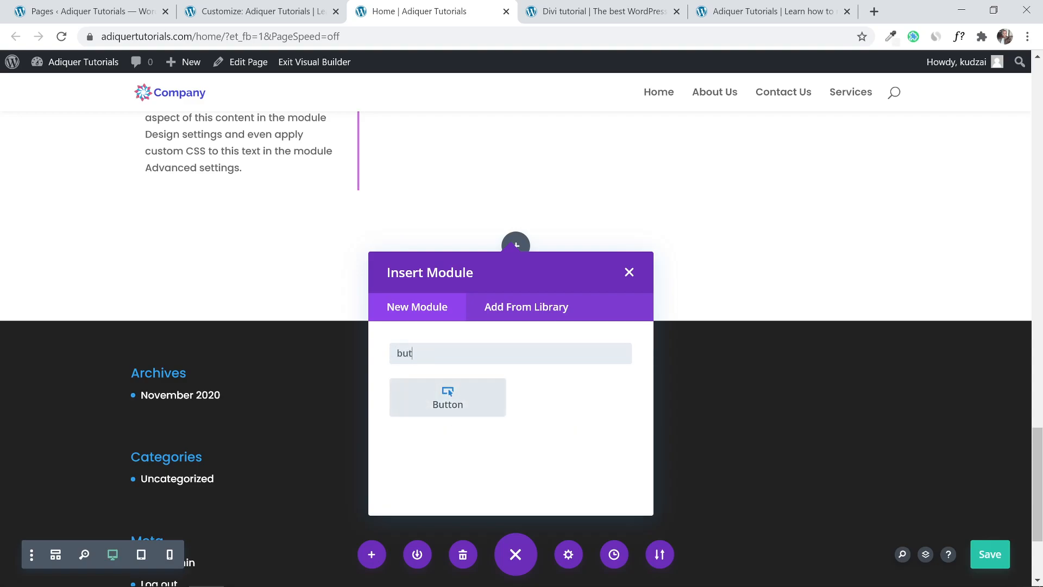
{"action": "left_click", "coordinate": [454, 392]}
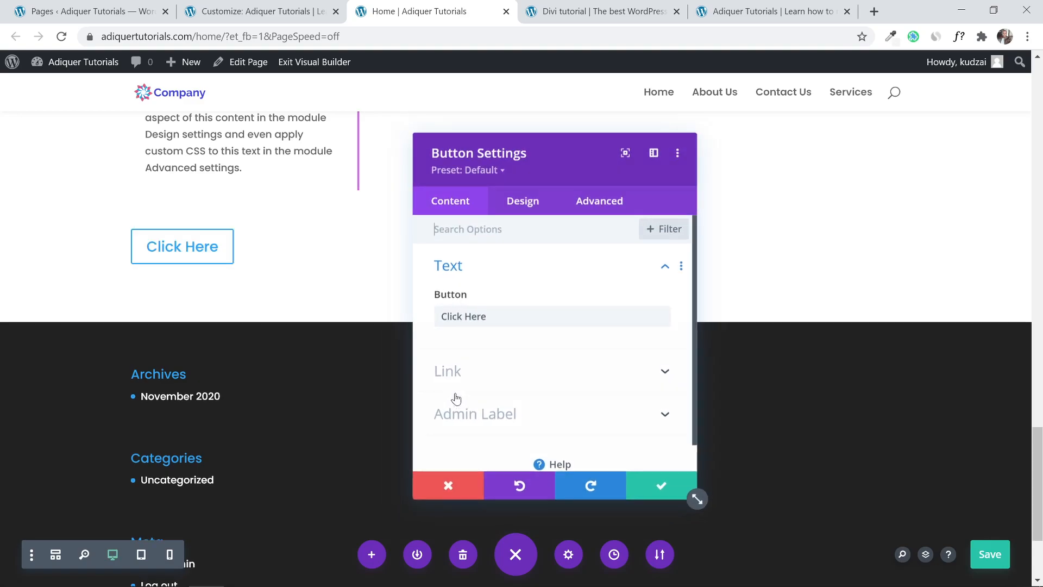
Set the Click Here button's Design alignment to center and save its settings.
{"action": "left_click", "coordinate": [521, 211]}
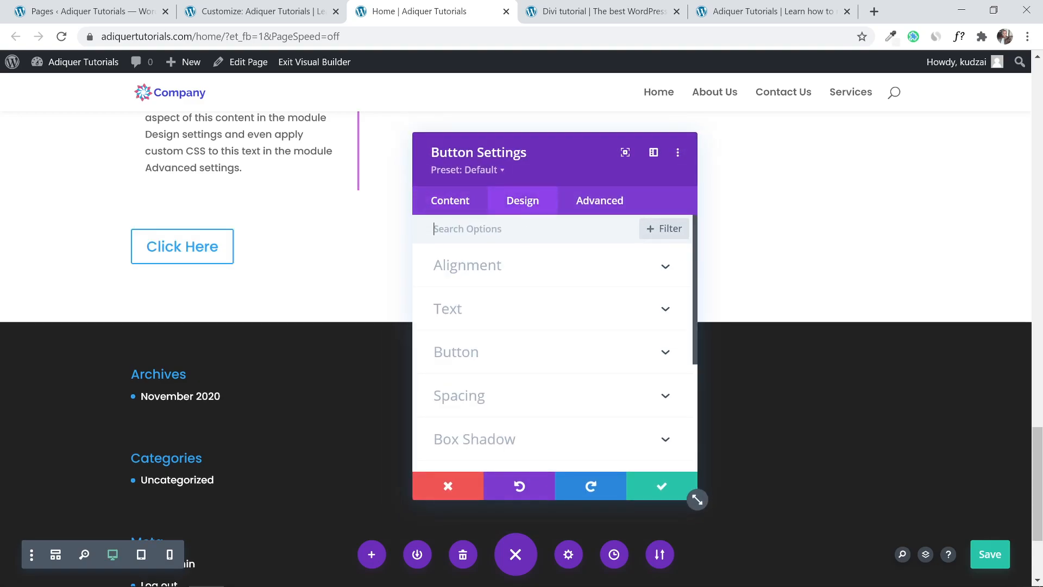
{"action": "left_click", "coordinate": [519, 272]}
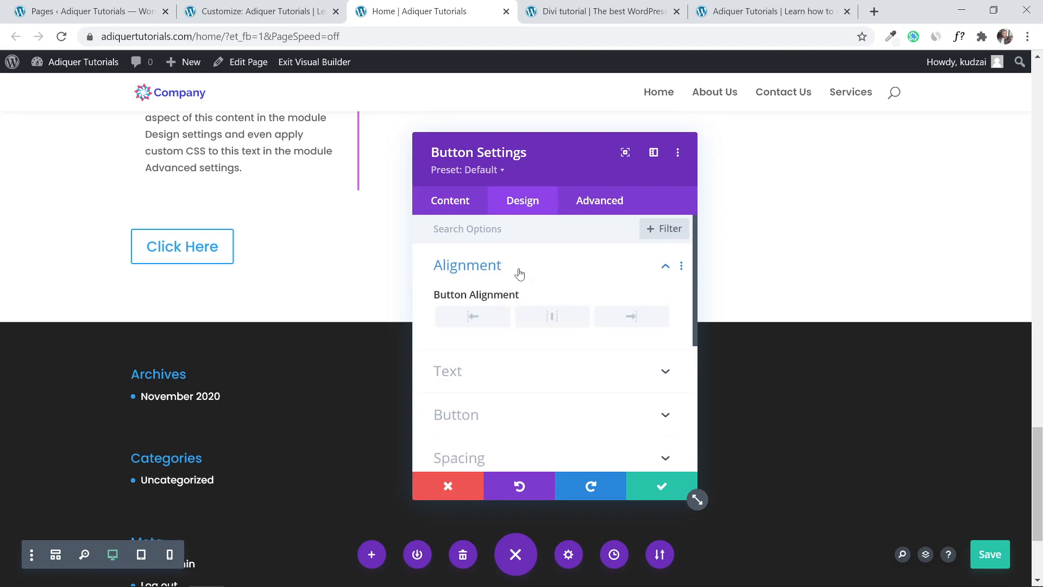
{"action": "left_click", "coordinate": [542, 318]}
{"action": "left_click", "coordinate": [659, 489]}
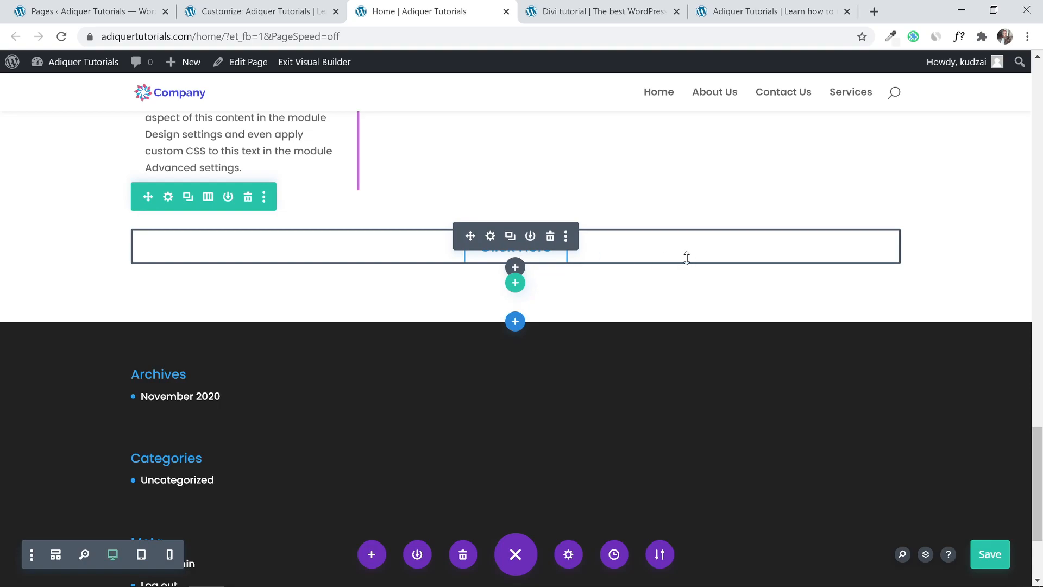
{"action": "scroll", "coordinate": [687, 257], "scroll_direction": "up", "scroll_amount": 3}
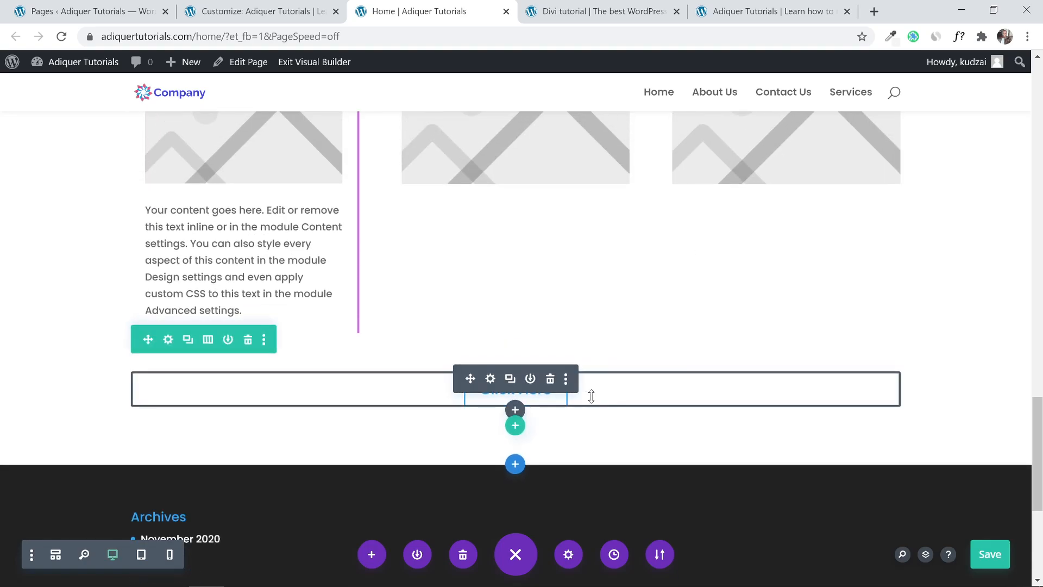
{"action": "scroll", "coordinate": [591, 396], "scroll_direction": "up", "scroll_amount": 4}
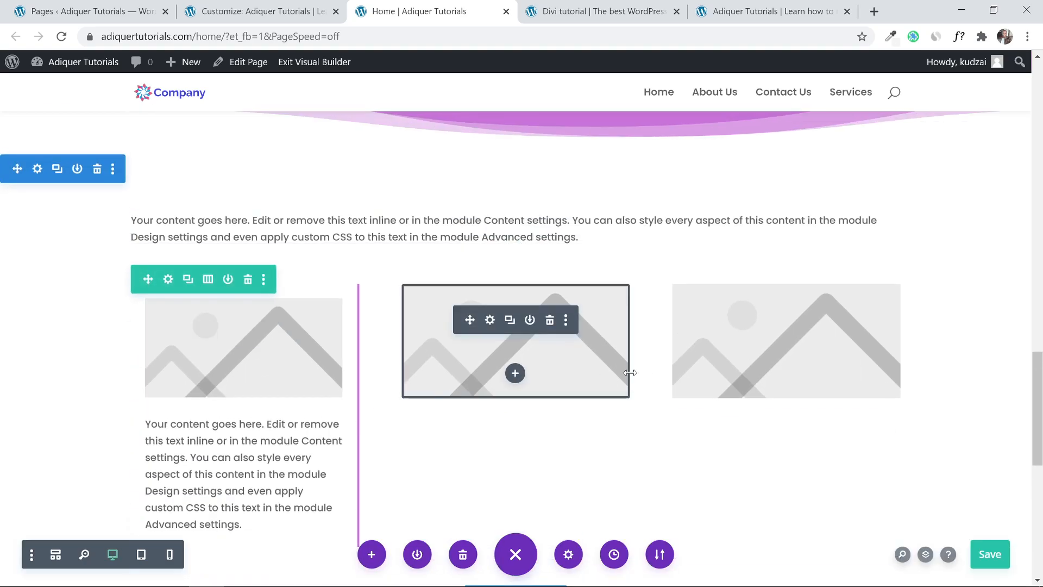
{"action": "scroll", "coordinate": [710, 288], "scroll_direction": "down", "scroll_amount": 8}
{"action": "scroll", "coordinate": [712, 288], "scroll_direction": "up", "scroll_amount": 5}
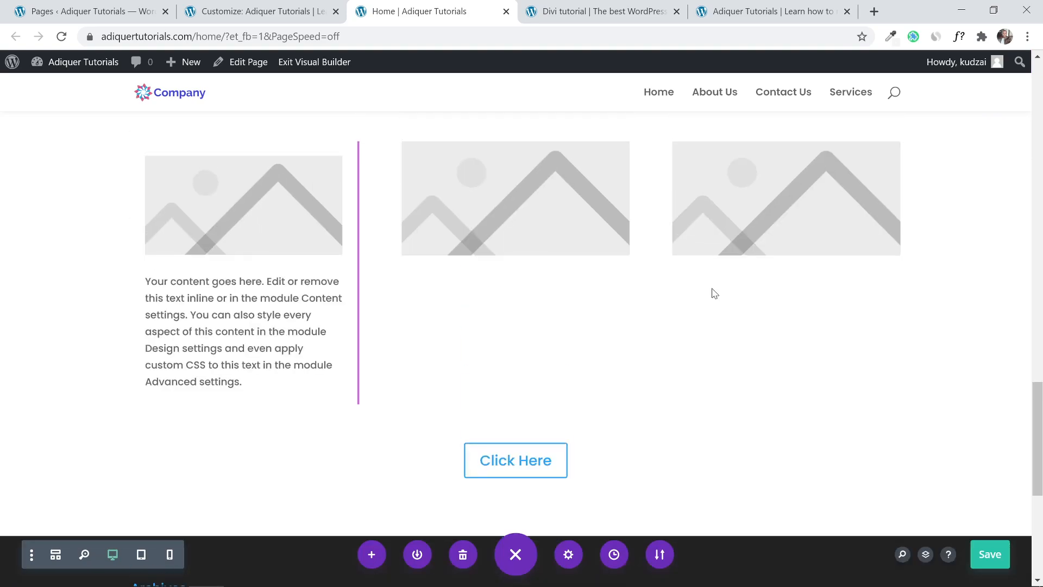
{"action": "left_click", "coordinate": [261, 11]}
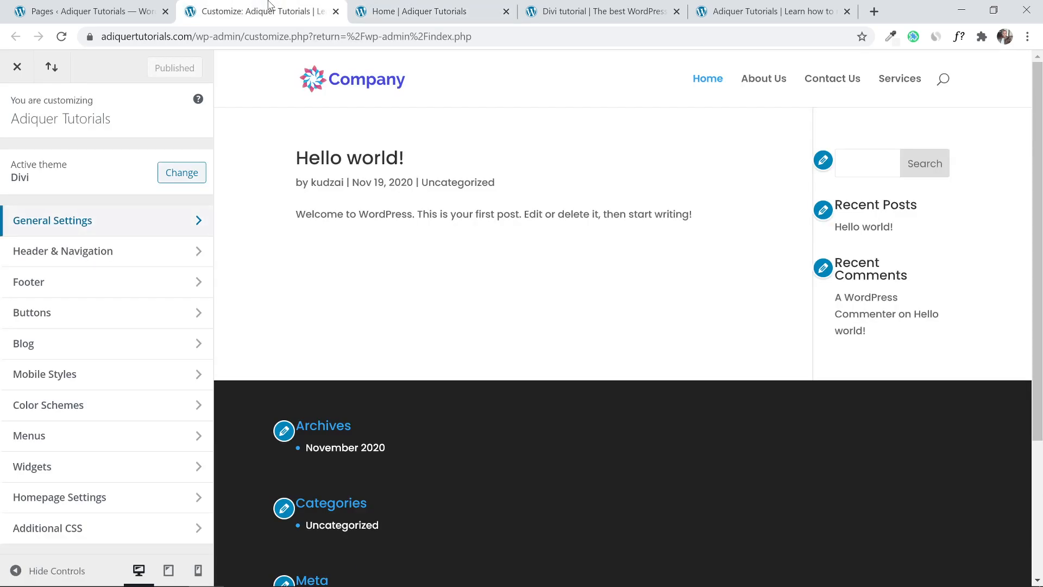
Review the reference demo's gradient Meet The Team section.
{"action": "left_click", "coordinate": [586, 11]}
{"action": "scroll", "coordinate": [337, 353], "scroll_direction": "down", "scroll_amount": 5}
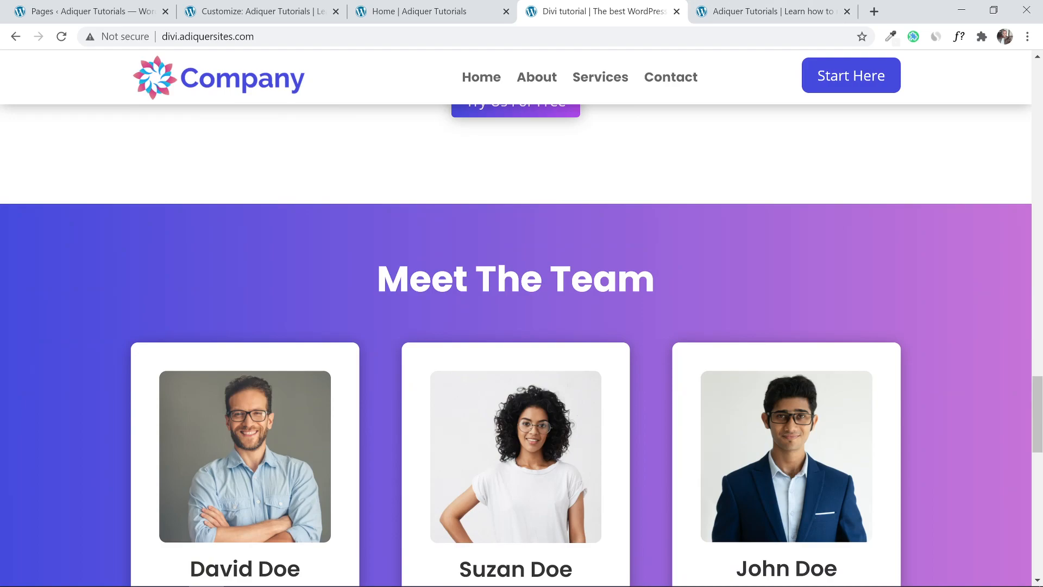
{"action": "mouse_move", "coordinate": [1038, 403]}
{"action": "left_mouse_down"}
{"action": "mouse_move", "coordinate": [1040, 446]}
{"action": "mouse_move", "coordinate": [1040, 393]}
{"action": "left_mouse_up"}
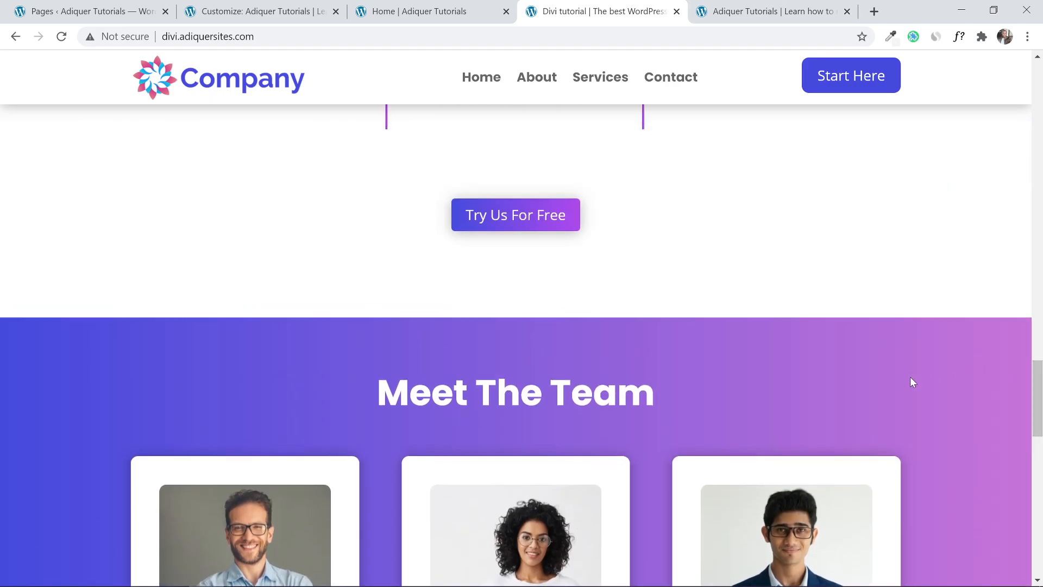
{"action": "scroll", "coordinate": [319, 251], "scroll_direction": "up", "scroll_amount": 5}
{"action": "scroll", "coordinate": [429, 309], "scroll_direction": "down", "scroll_amount": 10}
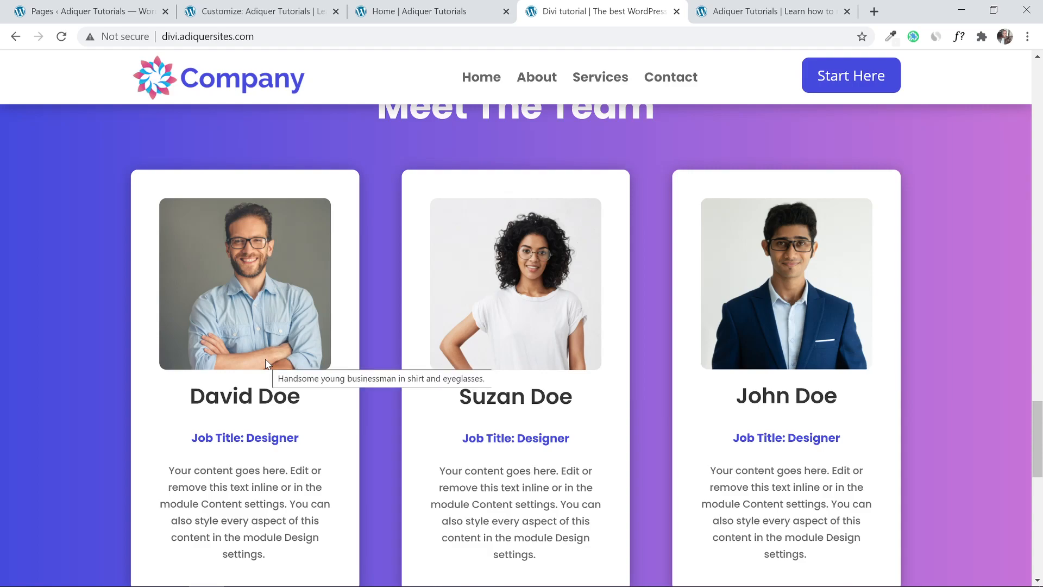
{"action": "scroll", "coordinate": [266, 363], "scroll_direction": "up", "scroll_amount": 1}
{"action": "scroll", "coordinate": [435, 350], "scroll_direction": "up", "scroll_amount": 3}
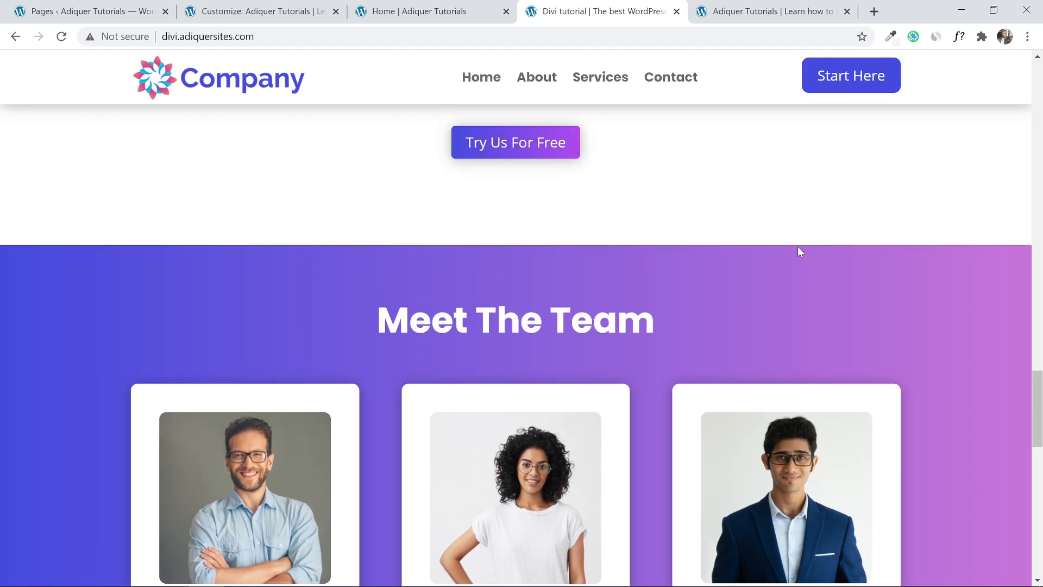
Add a Regular section below the Click Here button and dismiss the Insert Row chooser.
{"action": "left_click", "coordinate": [513, 6]}
{"action": "scroll", "coordinate": [542, 379], "scroll_direction": "down", "scroll_amount": 3}
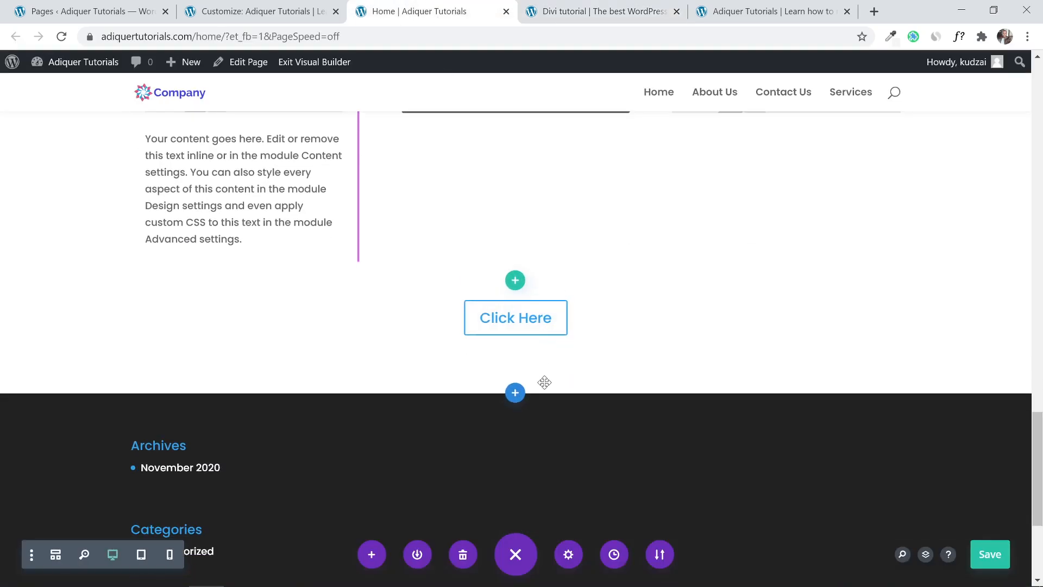
{"action": "left_click", "coordinate": [511, 399]}
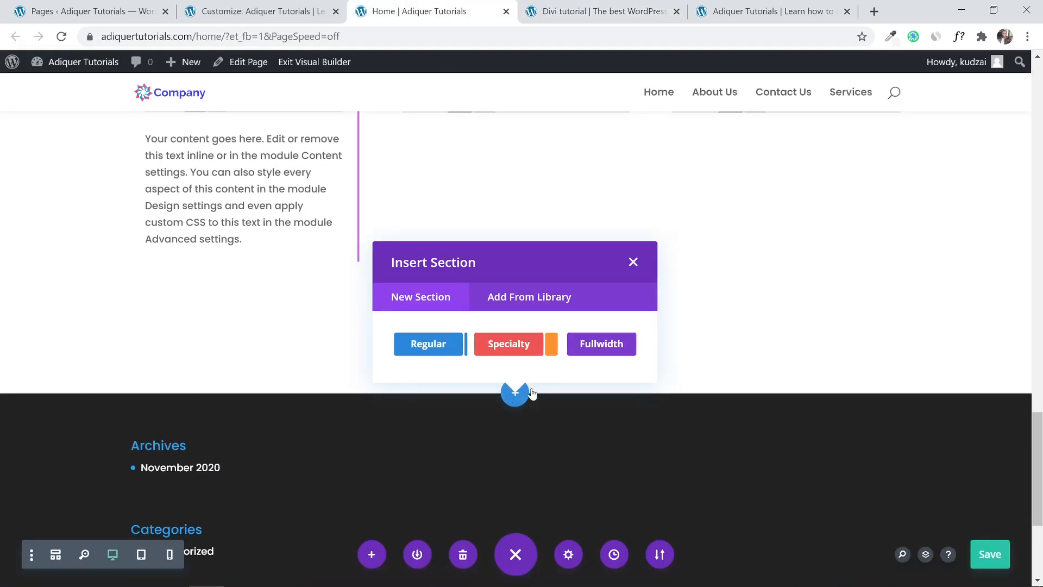
{"action": "left_click", "coordinate": [446, 348]}
{"action": "left_click", "coordinate": [631, 111]}
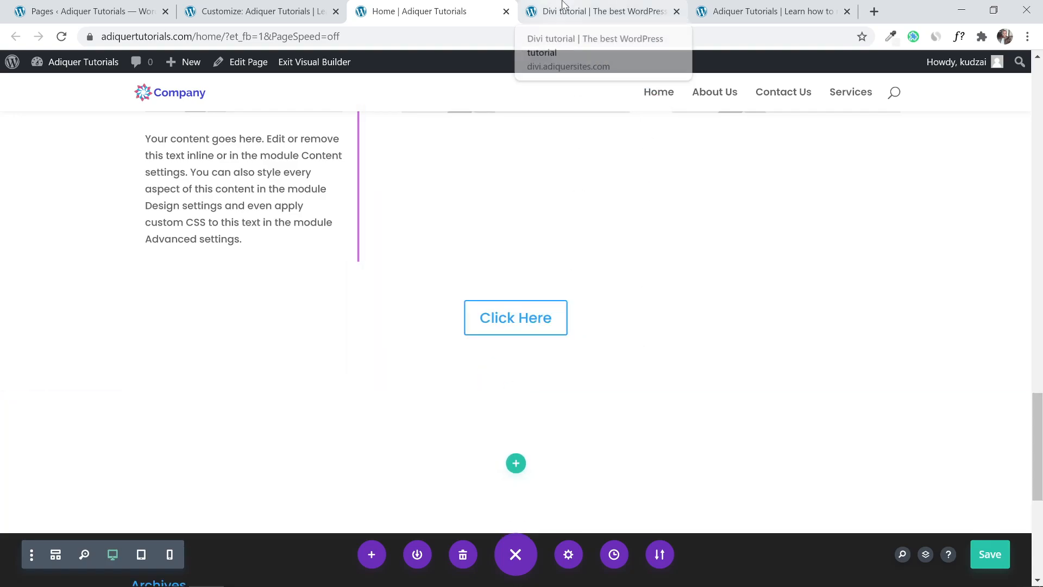
{"action": "left_click", "coordinate": [527, 8]}
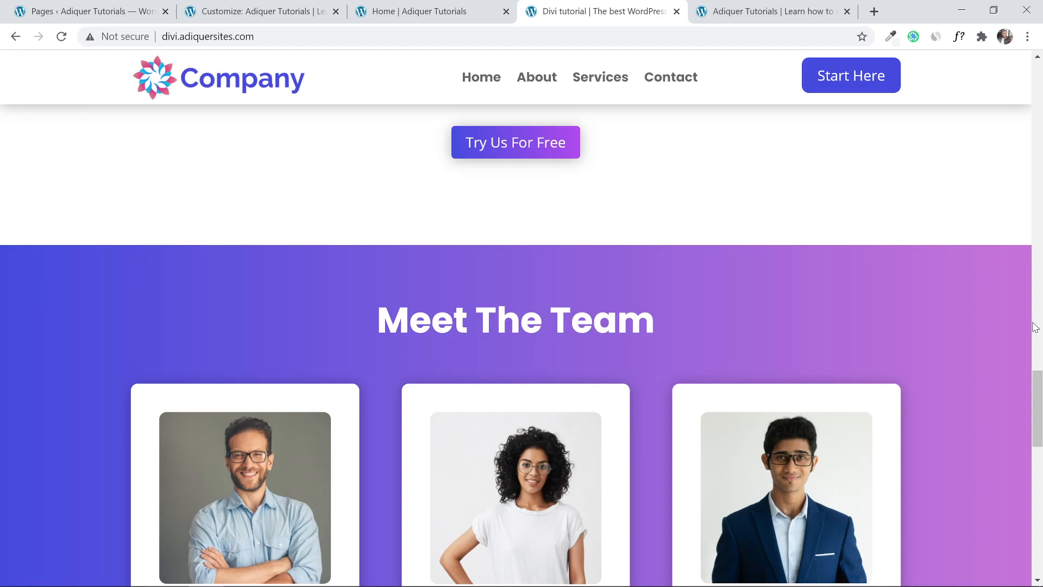
{"action": "scroll", "coordinate": [943, 321], "scroll_direction": "down", "scroll_amount": 4}
{"action": "scroll", "coordinate": [967, 309], "scroll_direction": "up", "scroll_amount": 3}
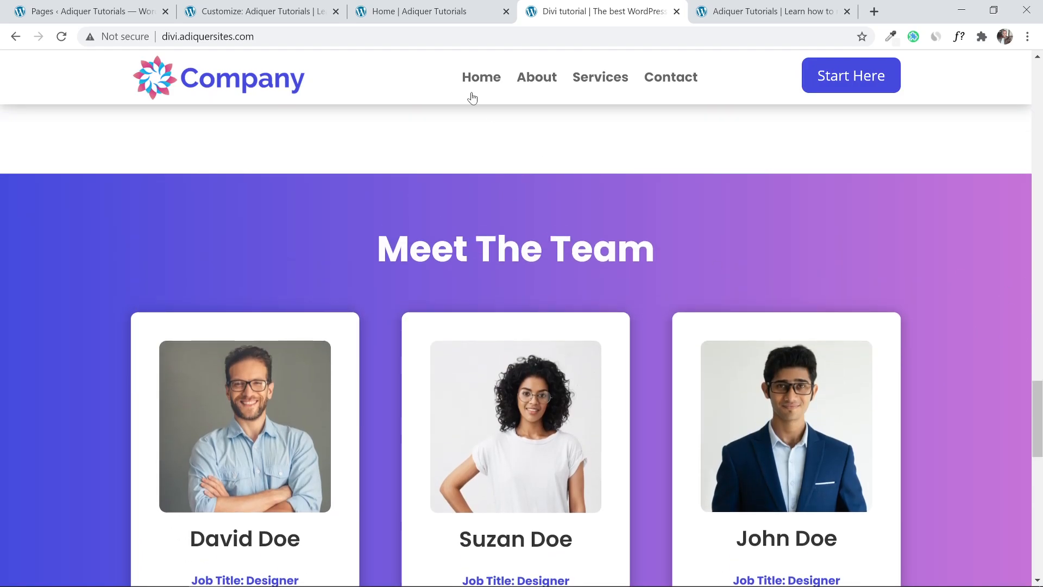
{"action": "left_click", "coordinate": [422, 8]}
{"action": "mouse_move", "coordinate": [516, 472]}
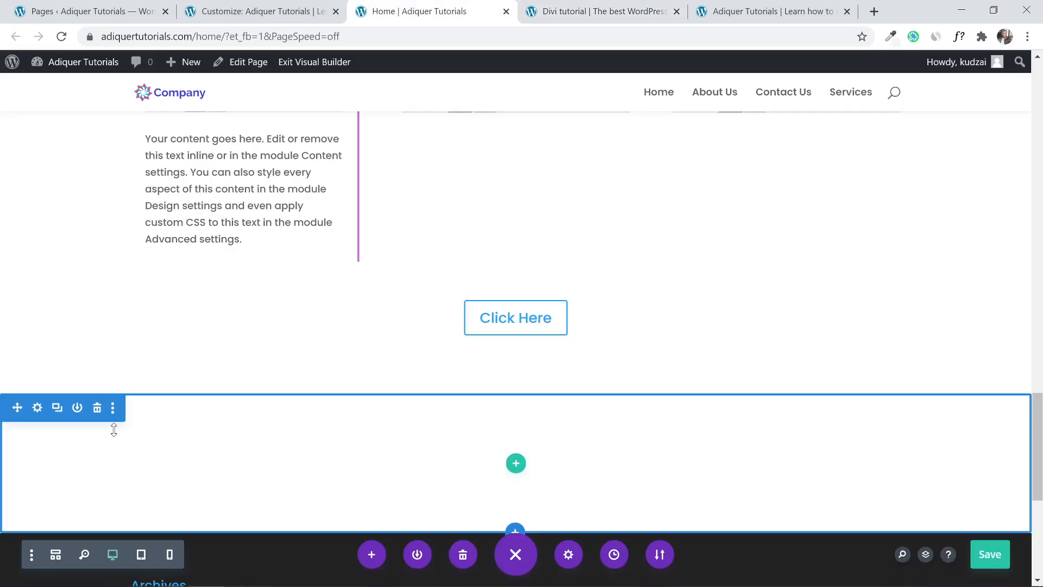
Give the new section a gradient background with a 90deg direction.
{"action": "left_click", "coordinate": [37, 407]}
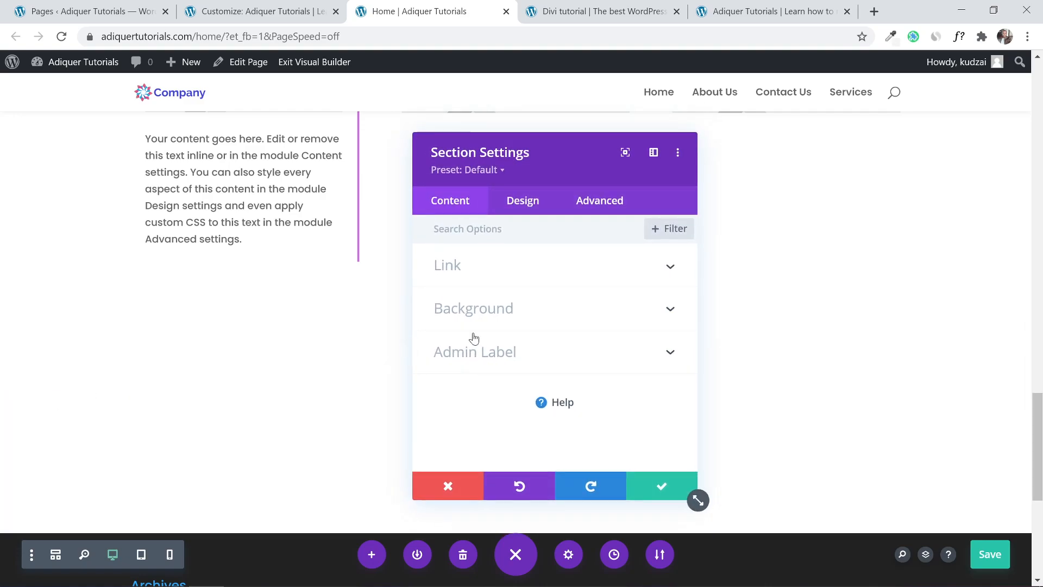
{"action": "left_click", "coordinate": [570, 307]}
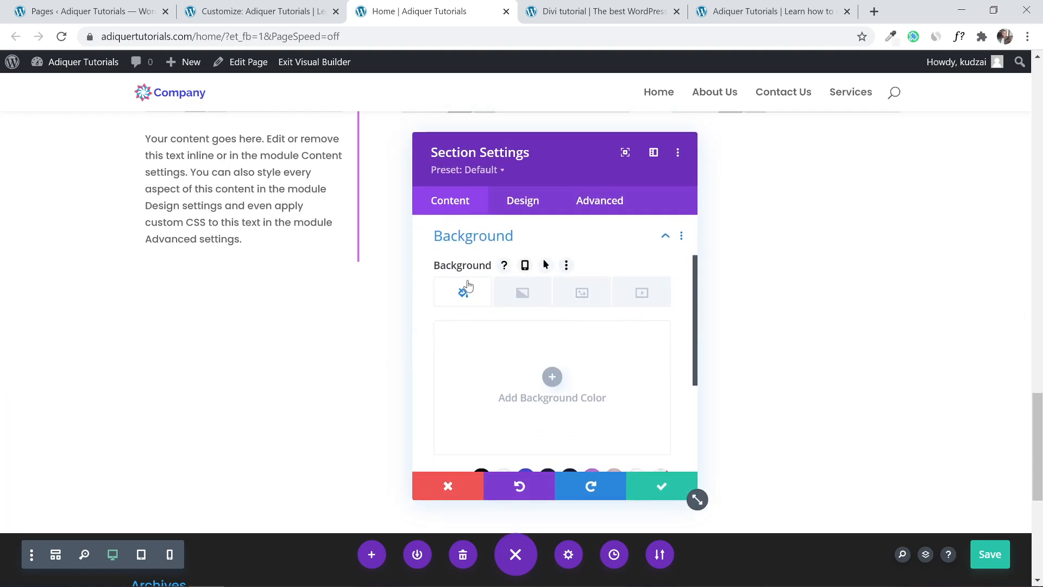
{"action": "left_click", "coordinate": [524, 296]}
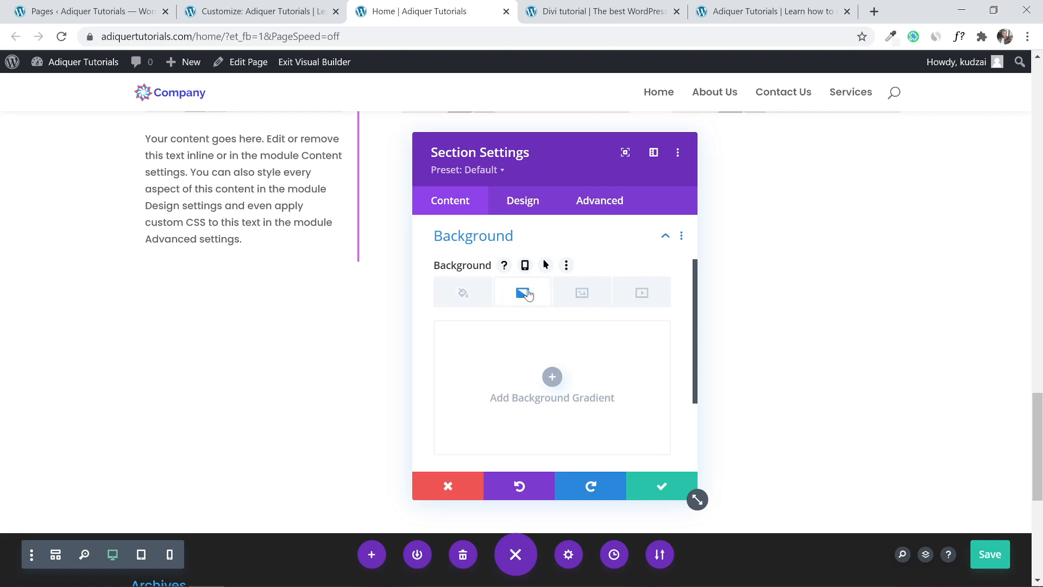
{"action": "scroll", "coordinate": [523, 297], "scroll_direction": "down", "scroll_amount": 3}
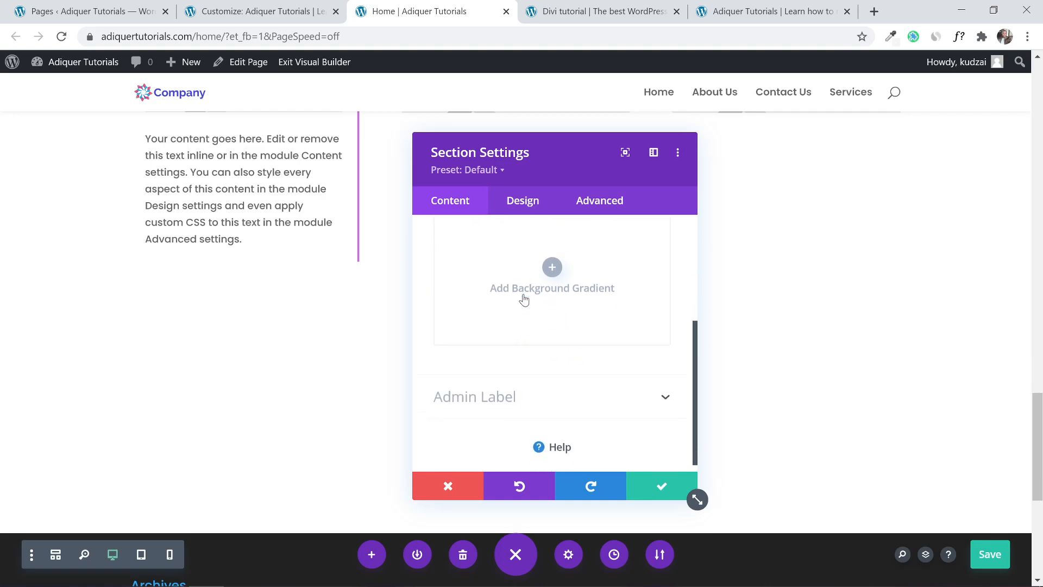
{"action": "left_click", "coordinate": [552, 257]}
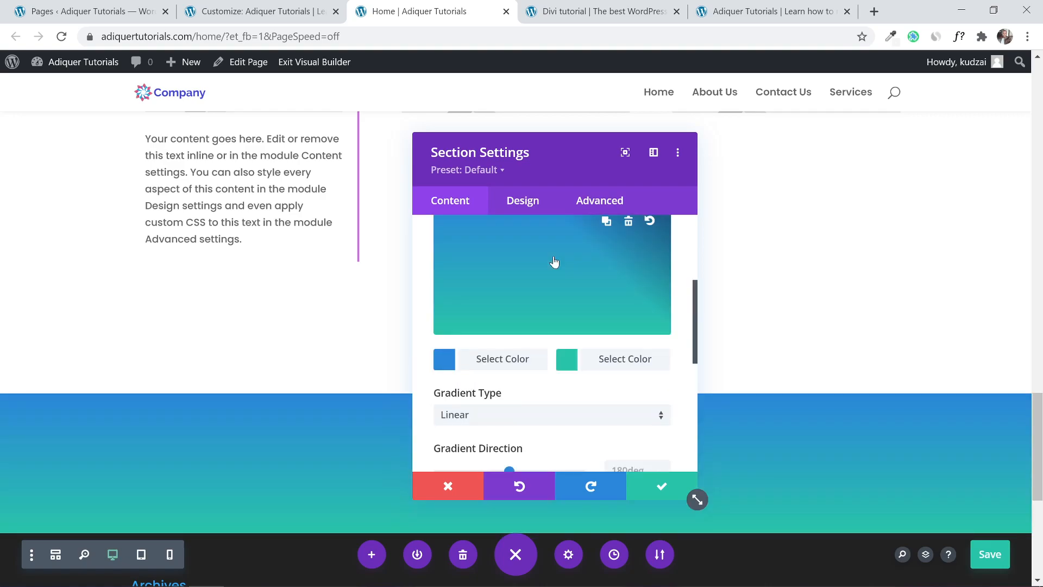
{"action": "scroll", "coordinate": [561, 303], "scroll_direction": "down", "scroll_amount": 2}
{"action": "scroll", "coordinate": [973, 297], "scroll_direction": "down", "scroll_amount": 4}
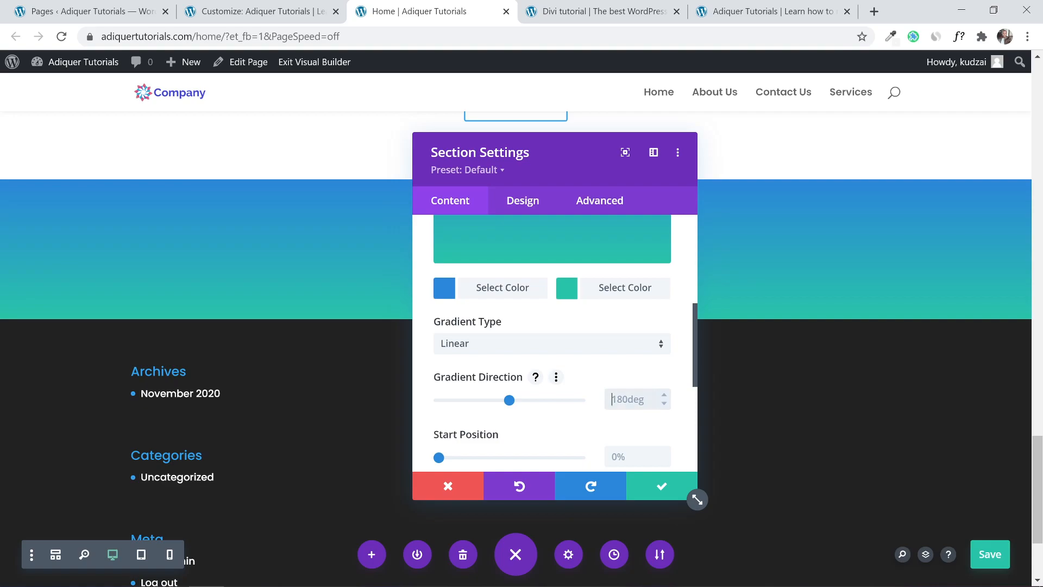
{"action": "type", "text": "90deg"}
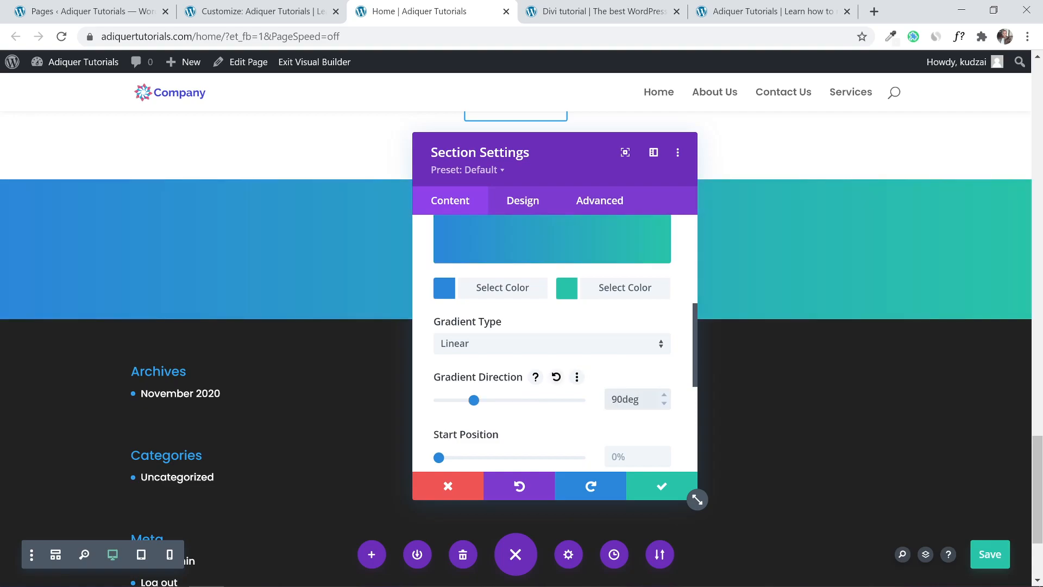
Set the gradient colours to blue #454ade and purple #c874d9, then save the section.
{"action": "scroll", "coordinate": [551, 331], "scroll_direction": "up", "scroll_amount": 2}
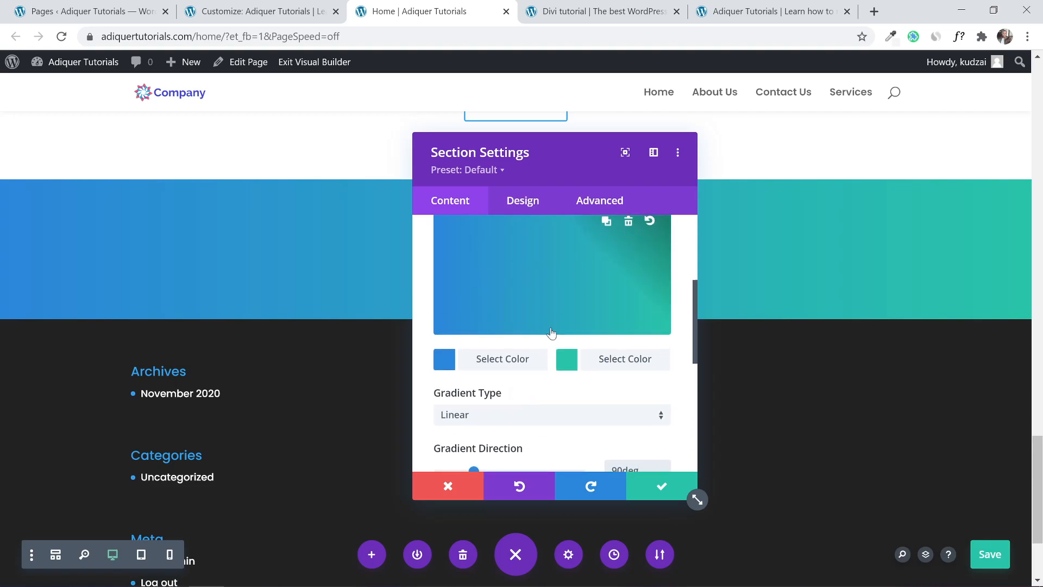
{"action": "left_click", "coordinate": [449, 361]}
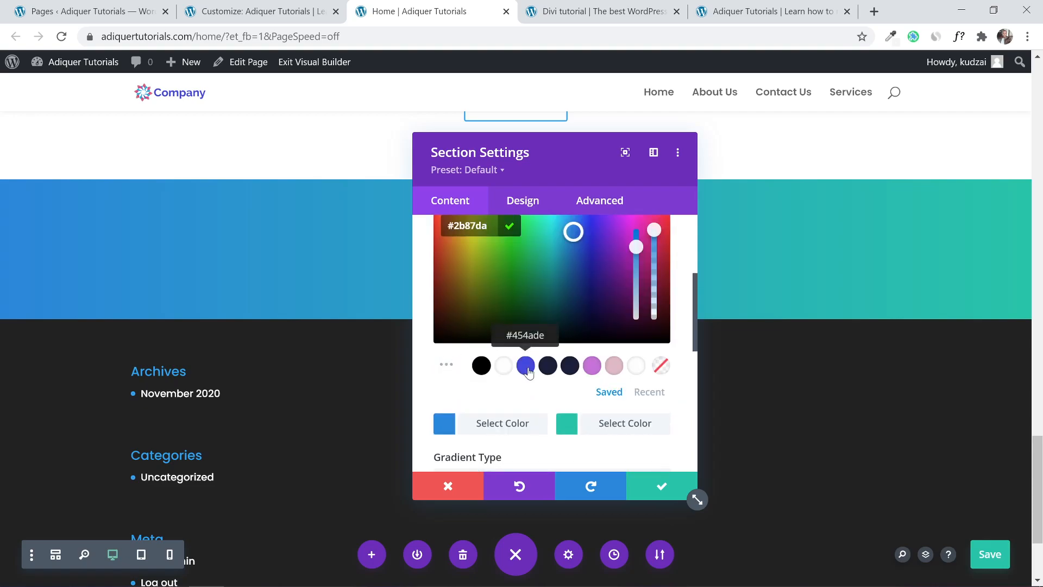
{"action": "left_click", "coordinate": [526, 365]}
{"action": "scroll", "coordinate": [527, 404], "scroll_direction": "down", "scroll_amount": 2}
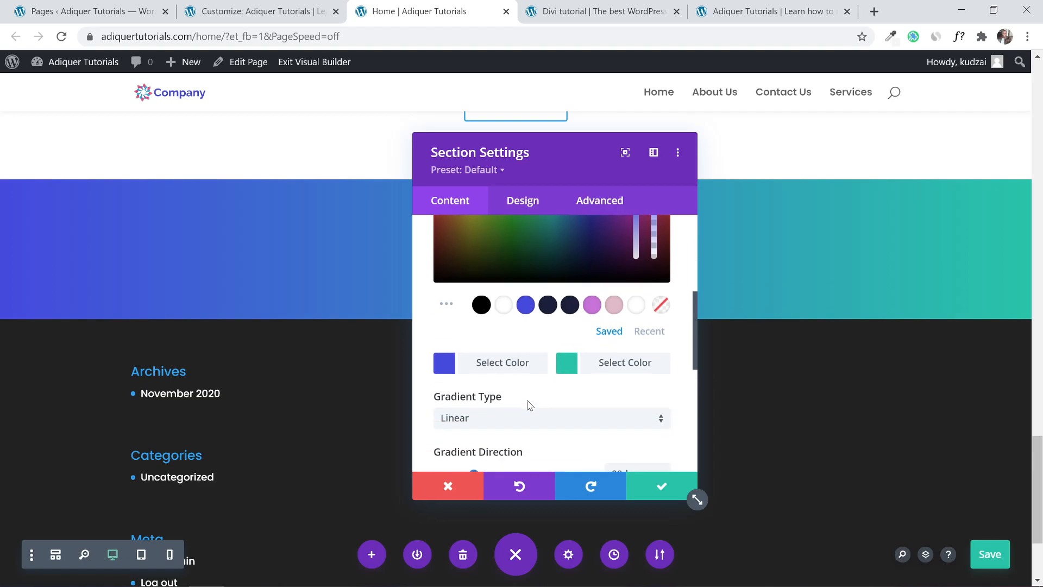
{"action": "left_click", "coordinate": [568, 356]}
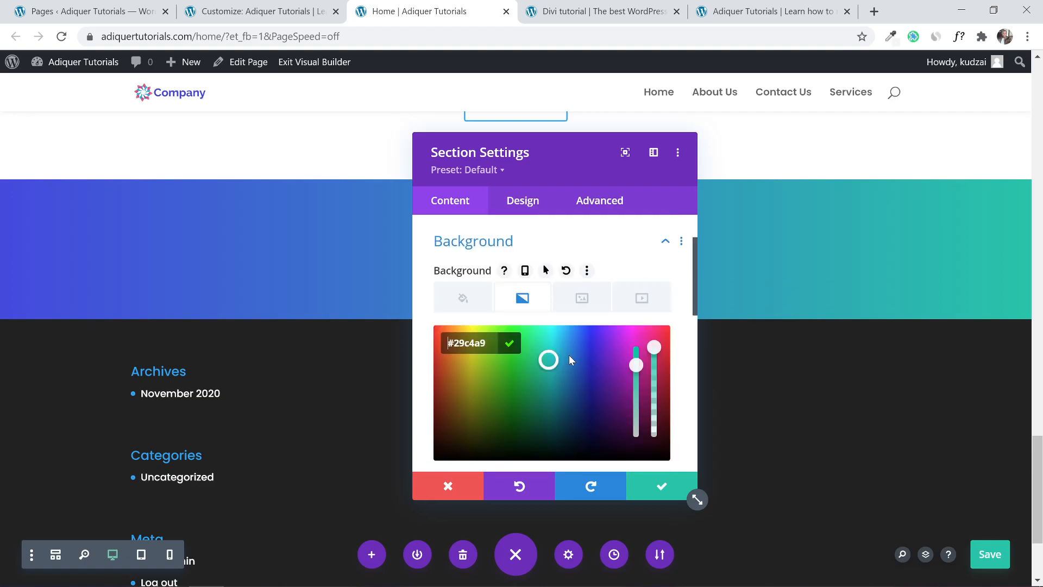
{"action": "scroll", "coordinate": [573, 364], "scroll_direction": "down", "scroll_amount": 4}
{"action": "left_click", "coordinate": [592, 340]}
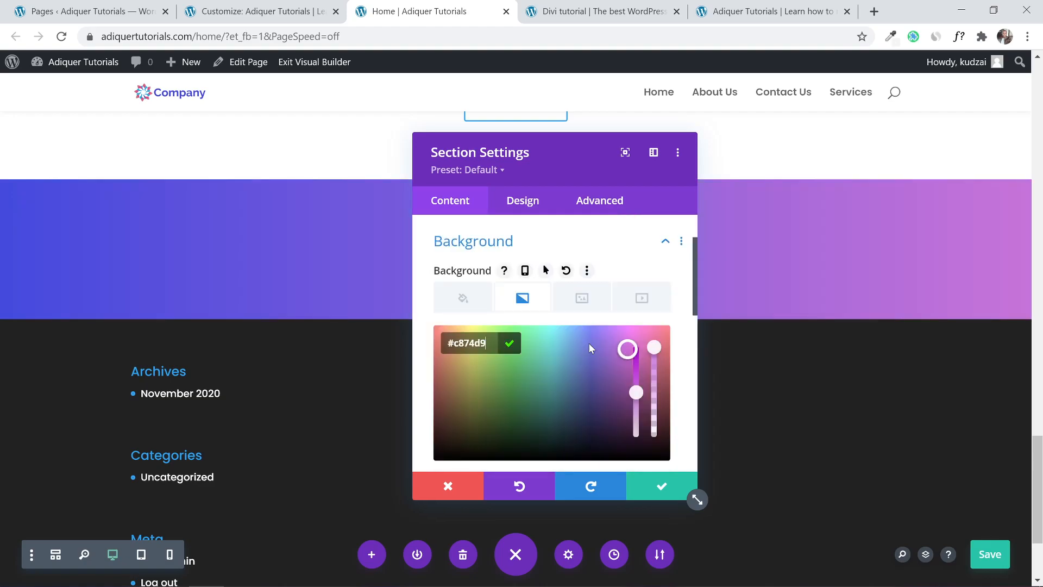
{"action": "scroll", "coordinate": [532, 402], "scroll_direction": "down", "scroll_amount": 2}
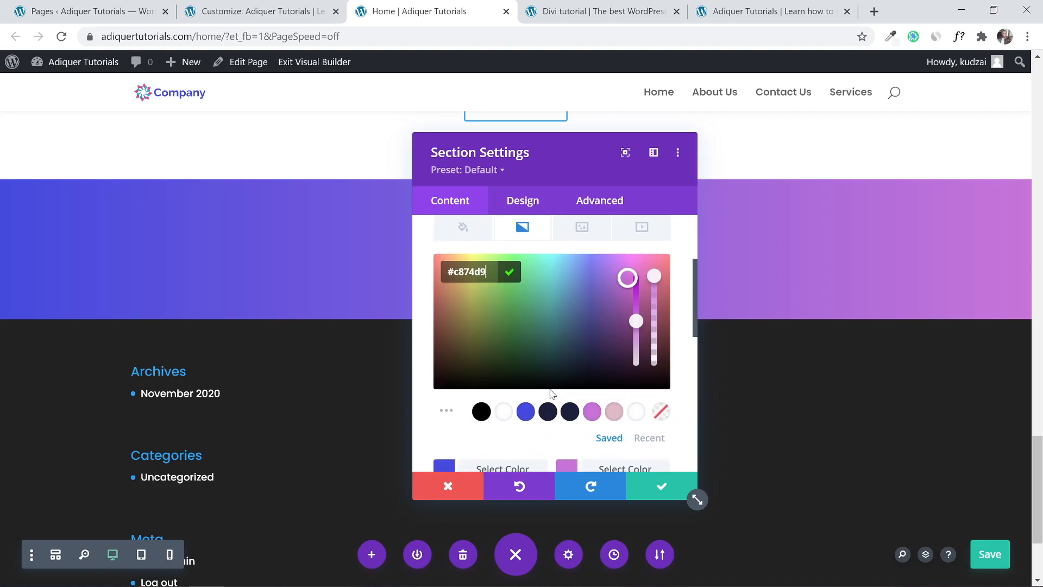
{"action": "left_click", "coordinate": [660, 485]}
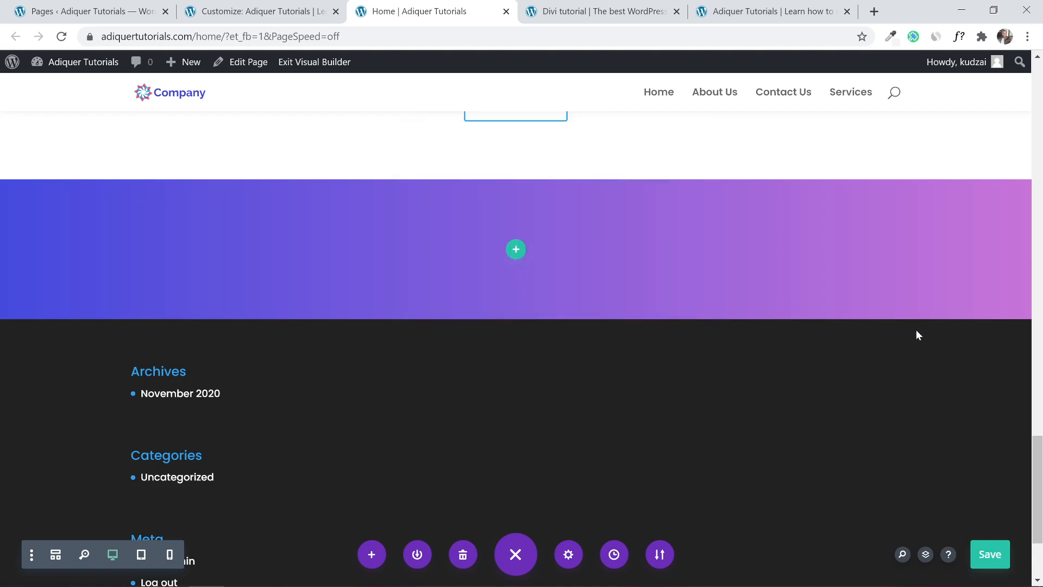
{"action": "scroll", "coordinate": [668, 263], "scroll_direction": "up", "scroll_amount": 3}
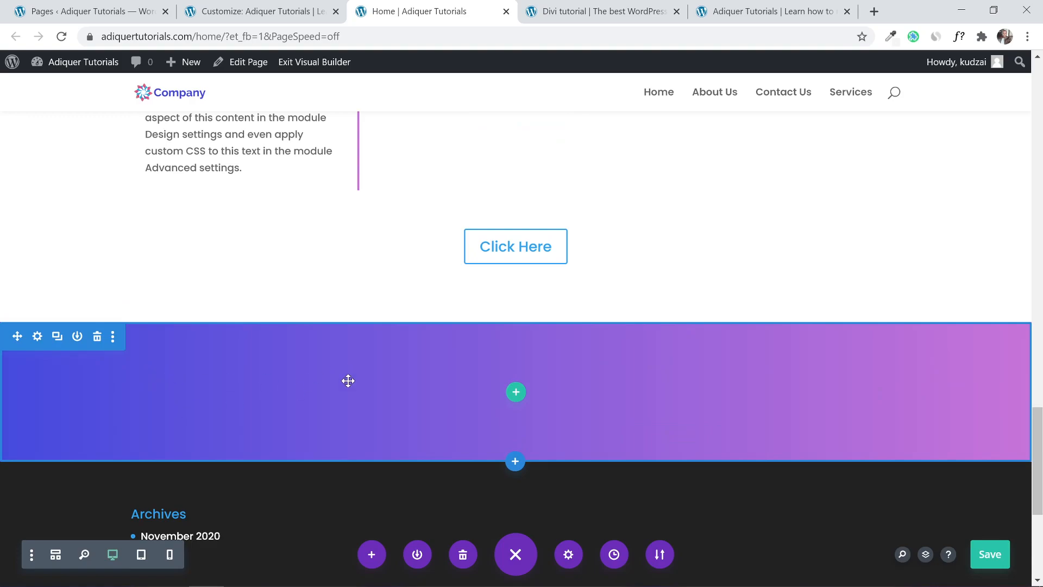
Compare the reference's gradient Meet The Team section and Try Us For Free button, then return to the builder.
{"action": "left_click", "coordinate": [604, 11]}
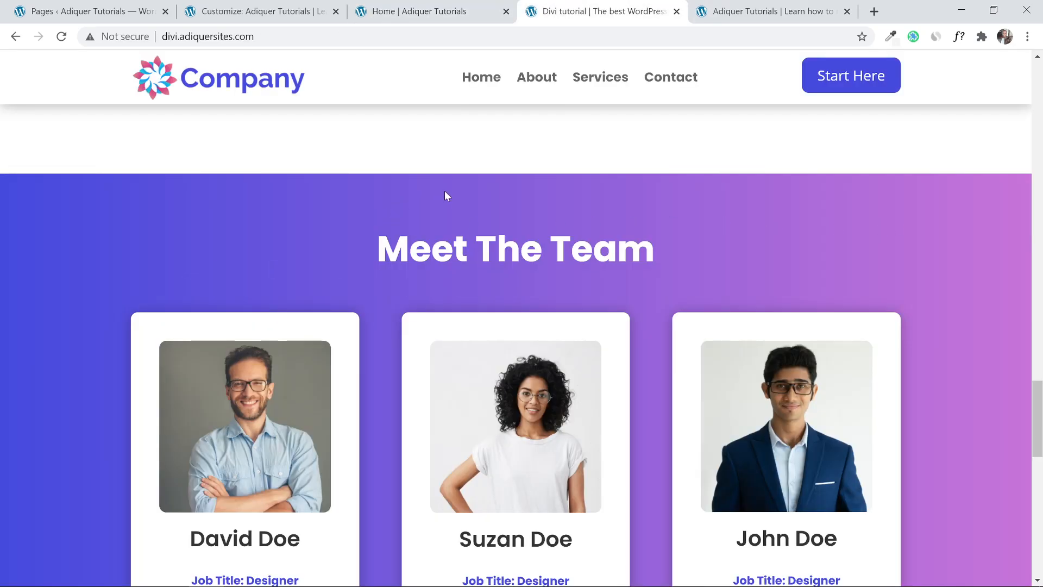
{"action": "scroll", "coordinate": [546, 214], "scroll_direction": "down", "scroll_amount": 3}
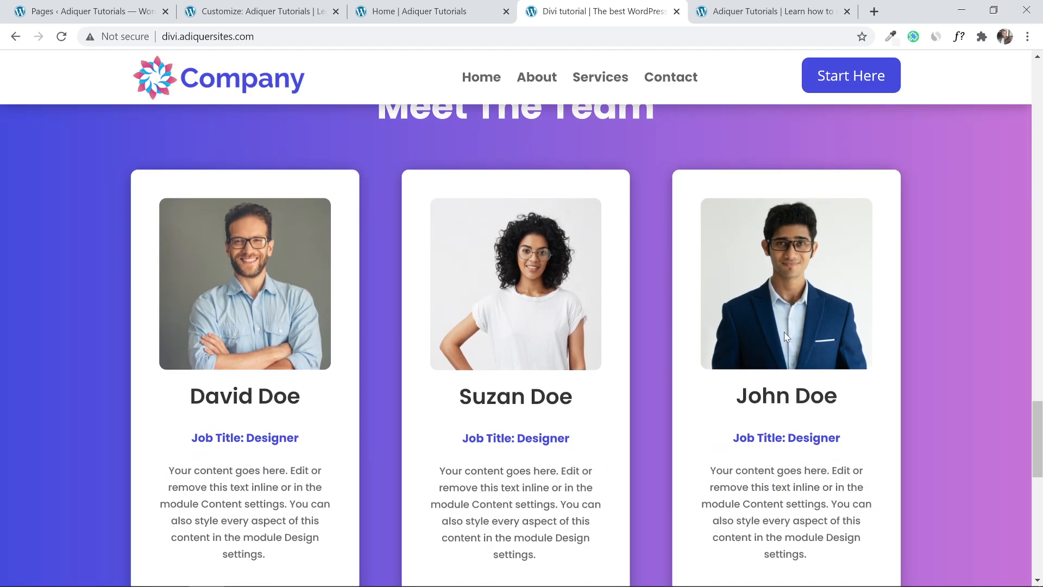
{"action": "scroll", "coordinate": [663, 338], "scroll_direction": "down", "scroll_amount": 3}
{"action": "scroll", "coordinate": [660, 331], "scroll_direction": "up", "scroll_amount": 10}
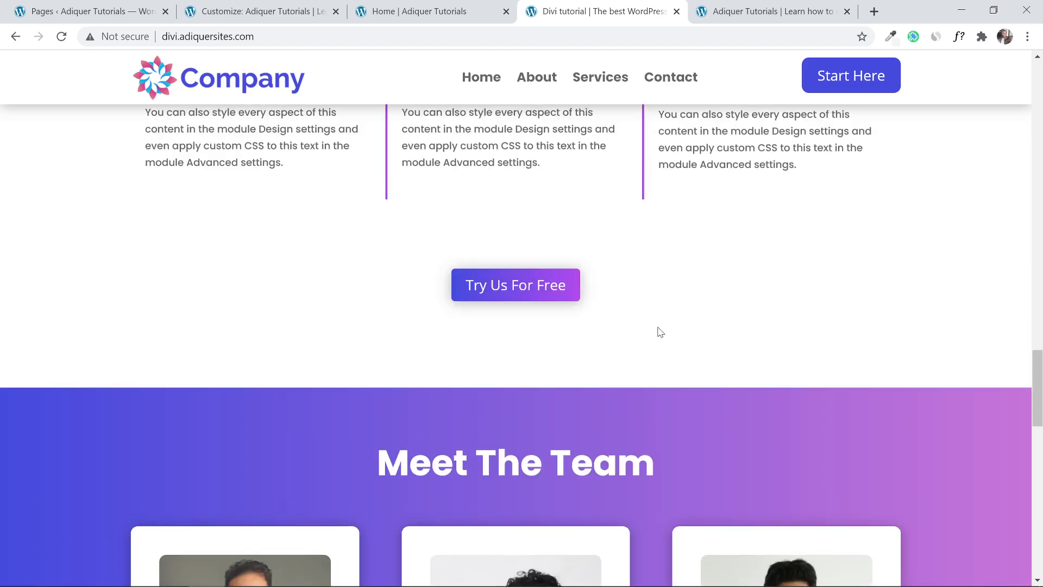
{"action": "left_click", "coordinate": [433, 5]}
Add a one-column row with a Text module inside the gradient section.
{"action": "left_click", "coordinate": [516, 391]}
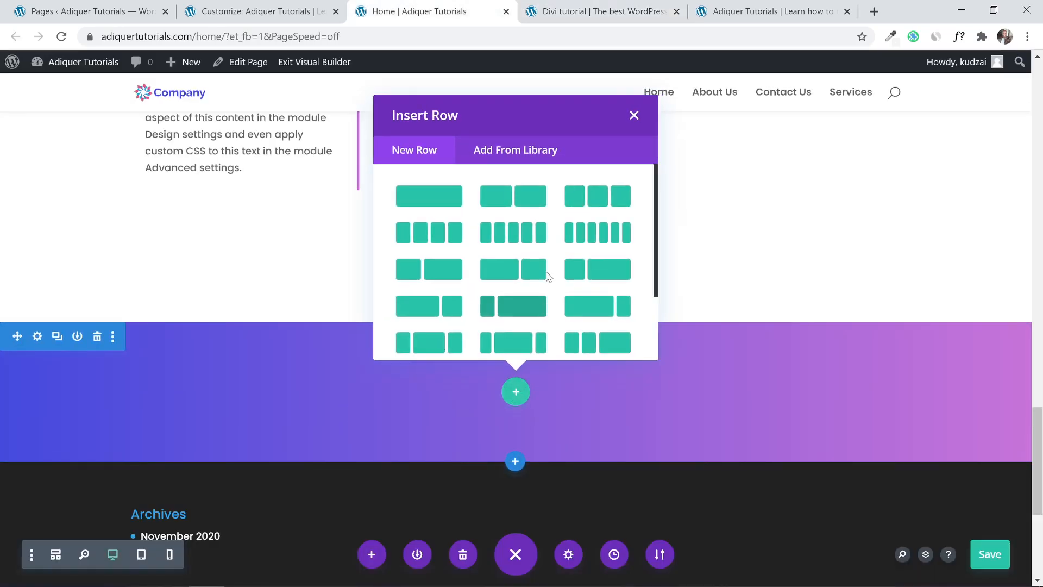
{"action": "left_click", "coordinate": [429, 197]}
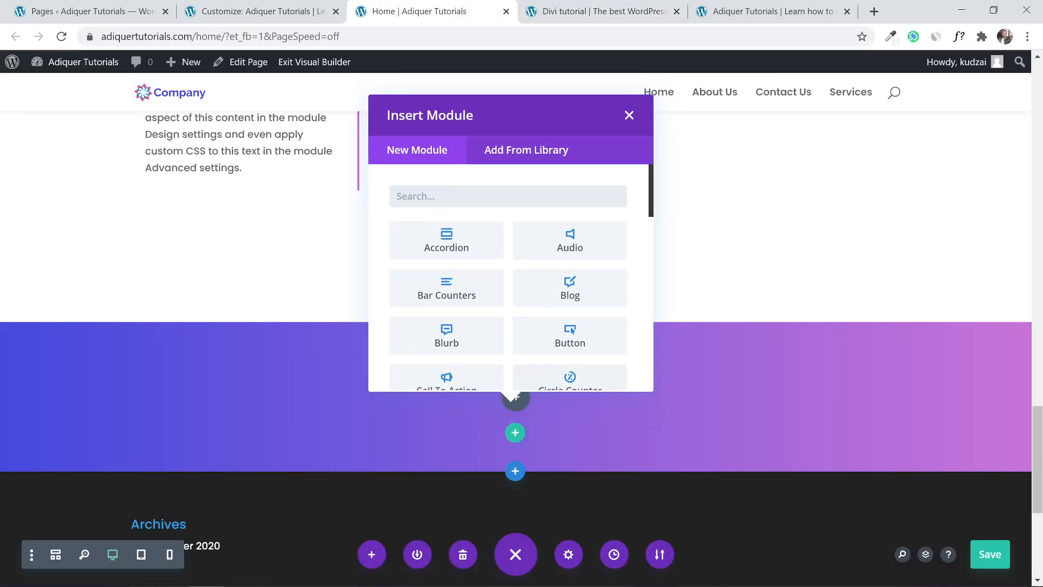
{"action": "type", "text": "te"}
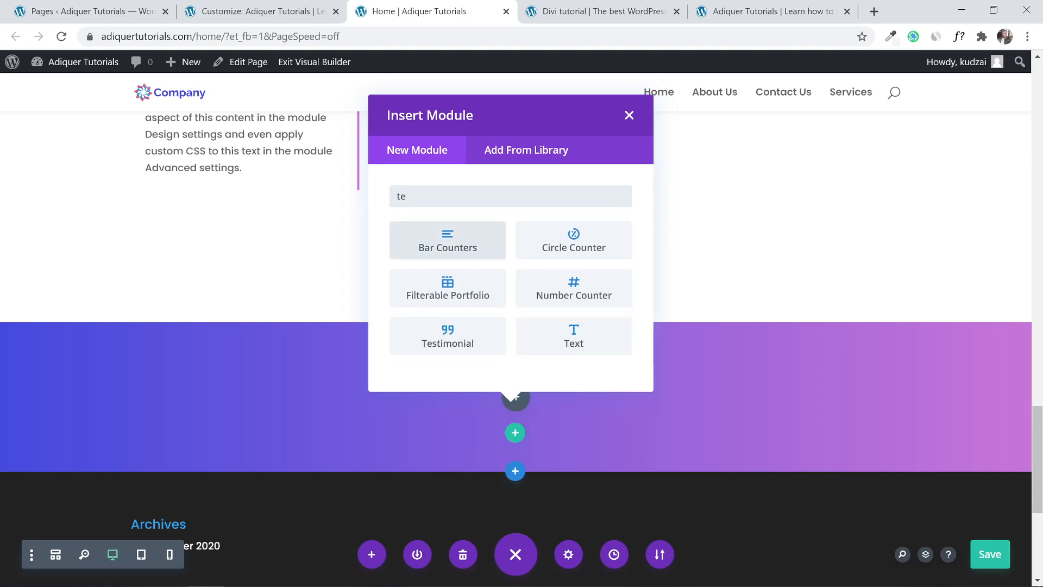
{"action": "left_click", "coordinate": [573, 336]}
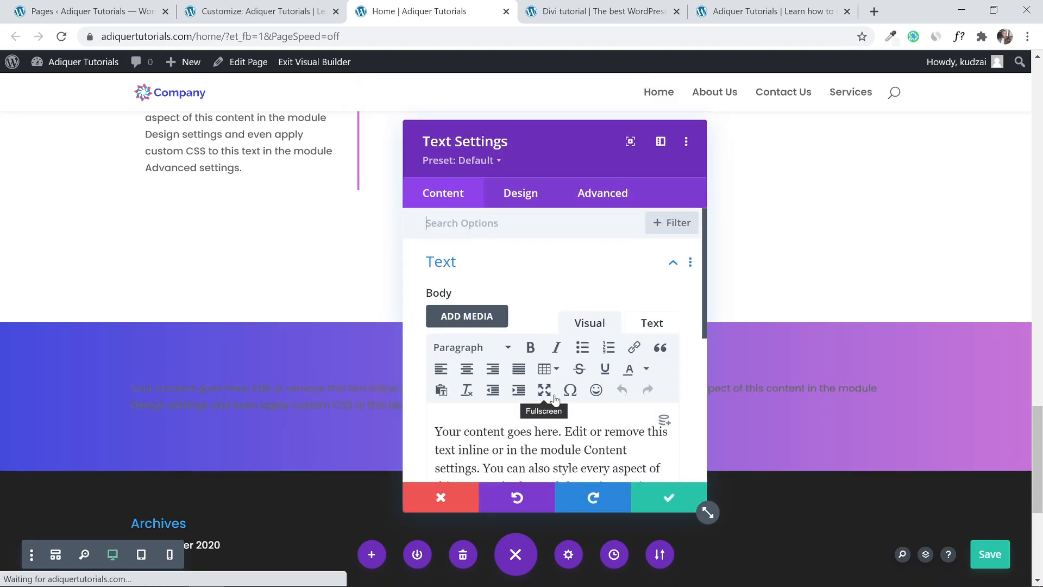
Set the text module's colour to Light and alignment to center, then save it.
{"action": "left_click", "coordinate": [511, 209]}
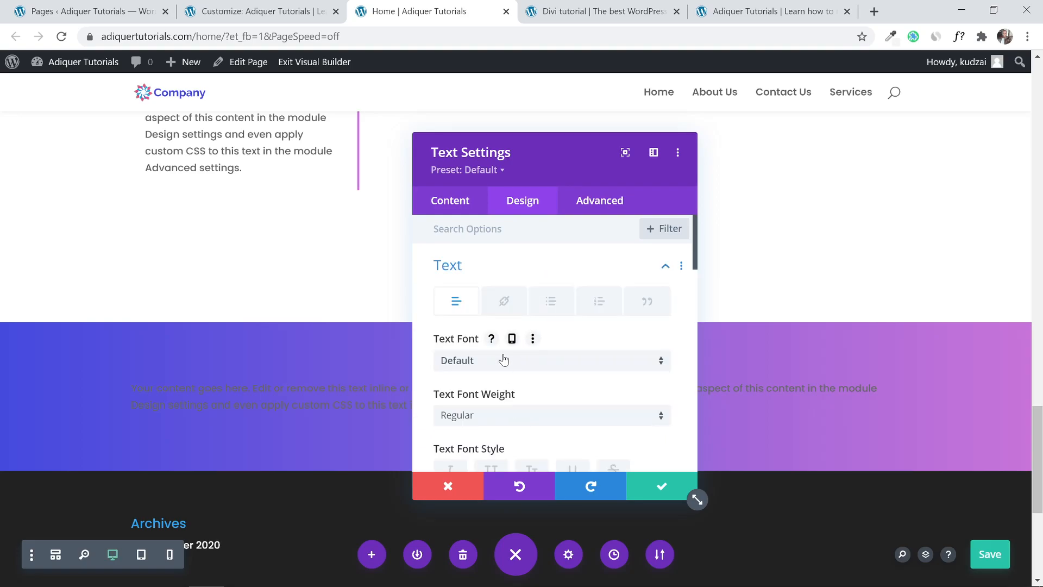
{"action": "scroll", "coordinate": [510, 364], "scroll_direction": "down", "scroll_amount": 4}
{"action": "scroll", "coordinate": [511, 368], "scroll_direction": "up", "scroll_amount": 3}
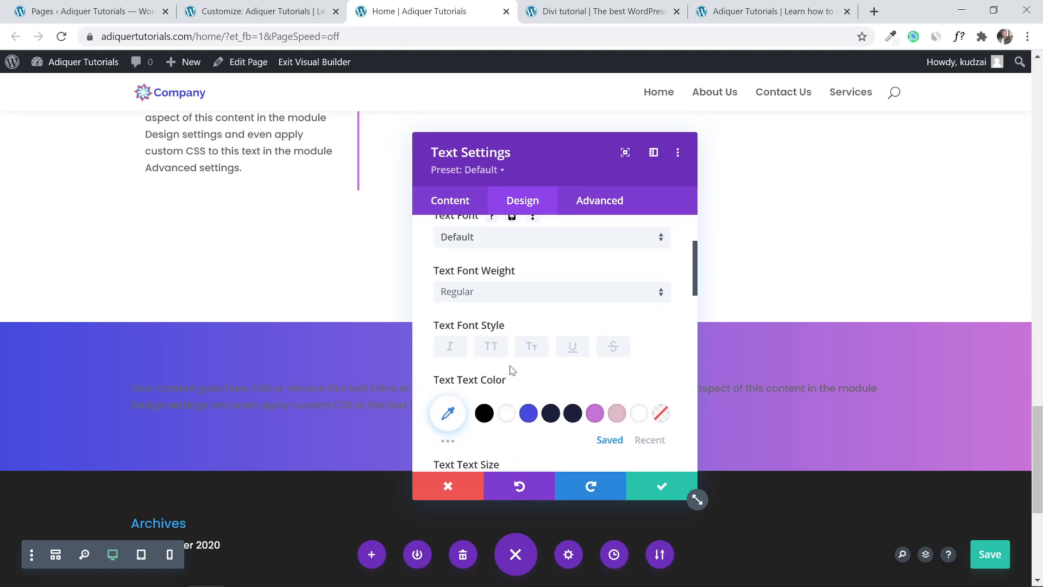
{"action": "scroll", "coordinate": [501, 352], "scroll_direction": "up", "scroll_amount": 1}
{"action": "scroll", "coordinate": [501, 352], "scroll_direction": "down", "scroll_amount": 6}
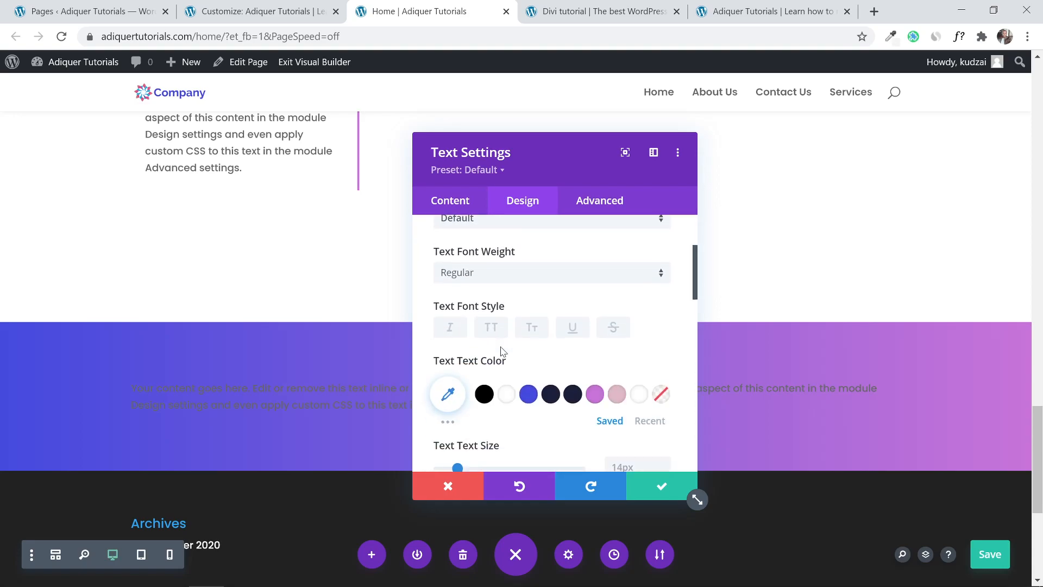
{"action": "scroll", "coordinate": [501, 352], "scroll_direction": "down", "scroll_amount": 3}
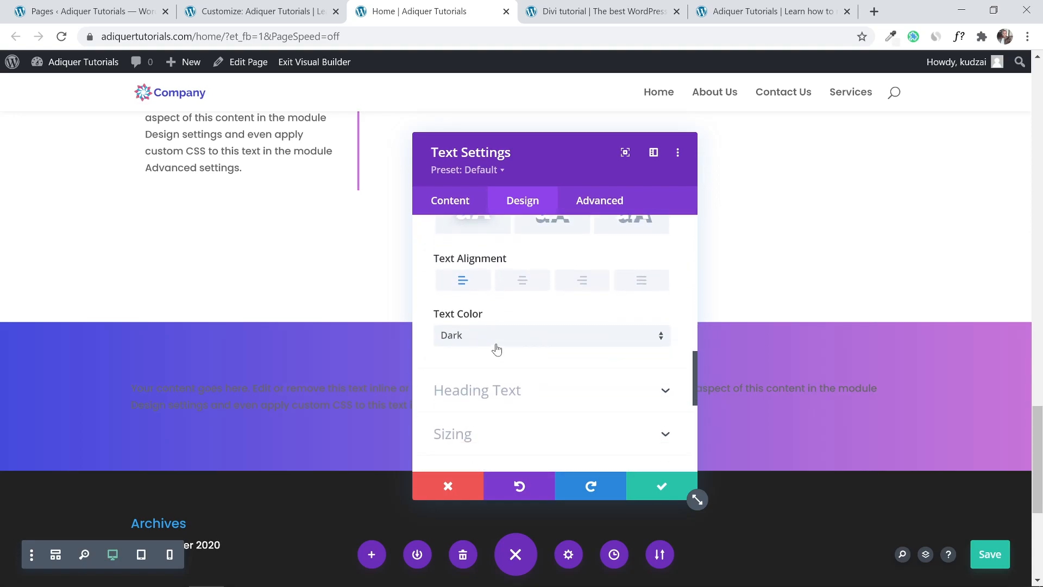
{"action": "left_click", "coordinate": [492, 343]}
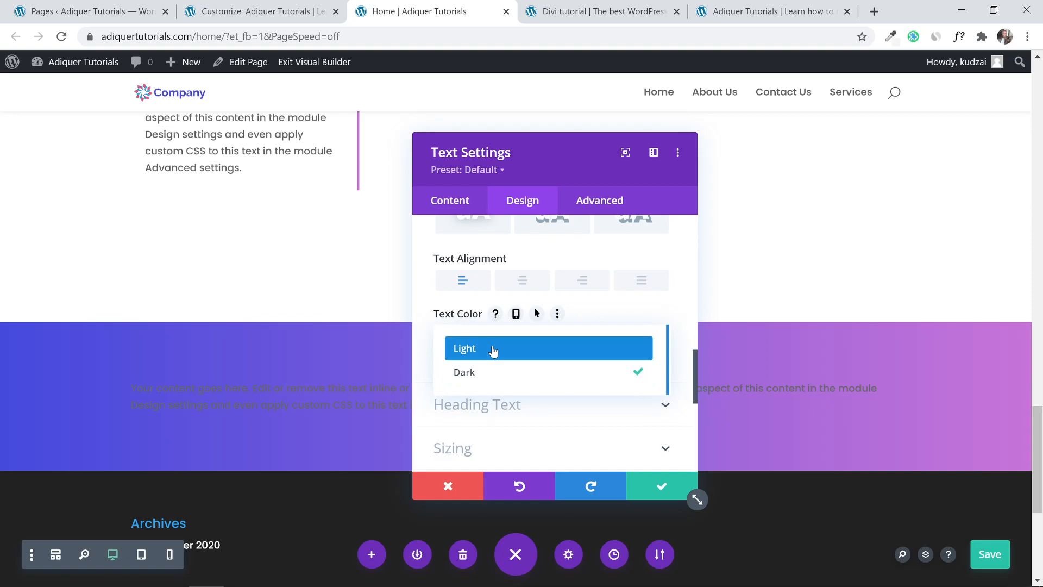
{"action": "left_click", "coordinate": [493, 351]}
{"action": "left_click", "coordinate": [522, 281]}
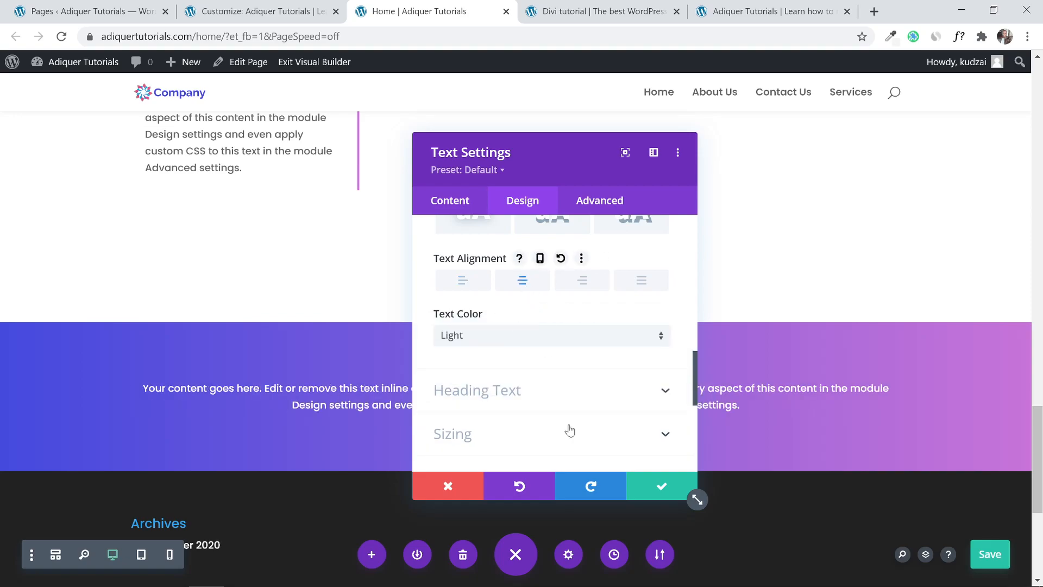
{"action": "left_click", "coordinate": [660, 484]}
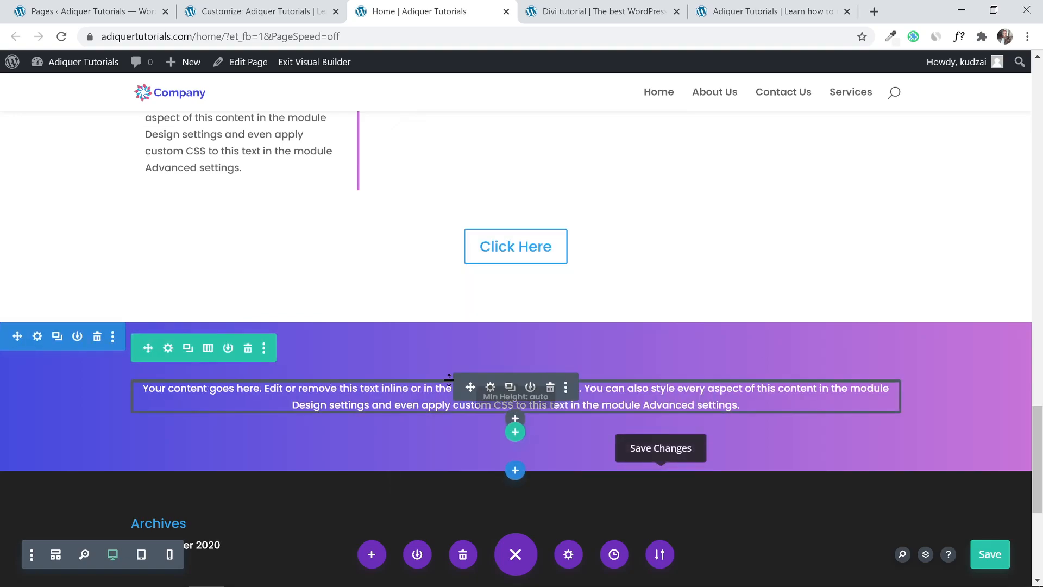
{"action": "scroll", "coordinate": [660, 309], "scroll_direction": "down", "scroll_amount": 1}
Look at the reference's three team-member cards under Meet The Team, then return to the builder.
{"action": "left_click", "coordinate": [597, 11]}
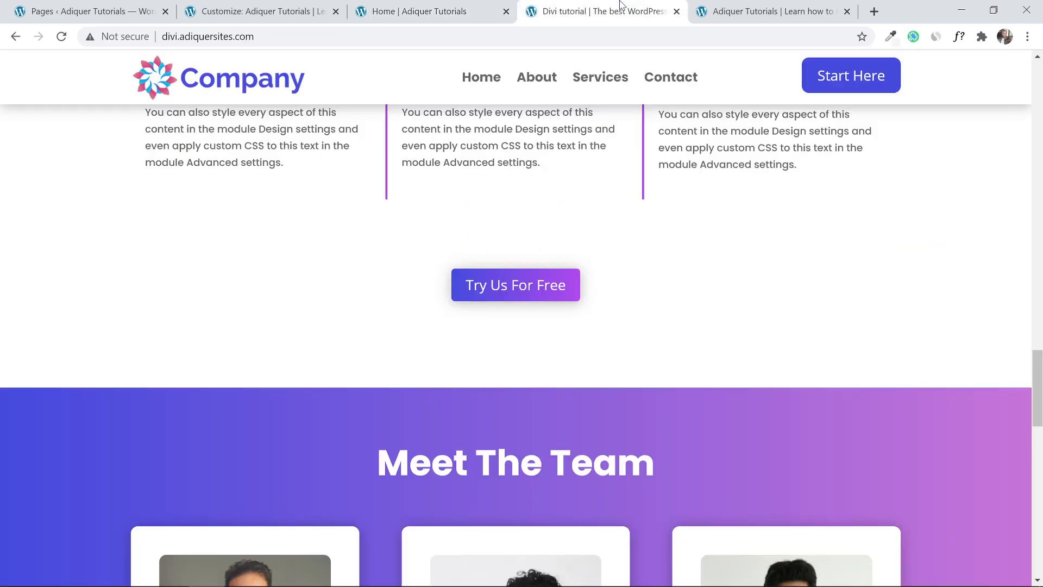
{"action": "scroll", "coordinate": [517, 284], "scroll_direction": "down", "scroll_amount": 5}
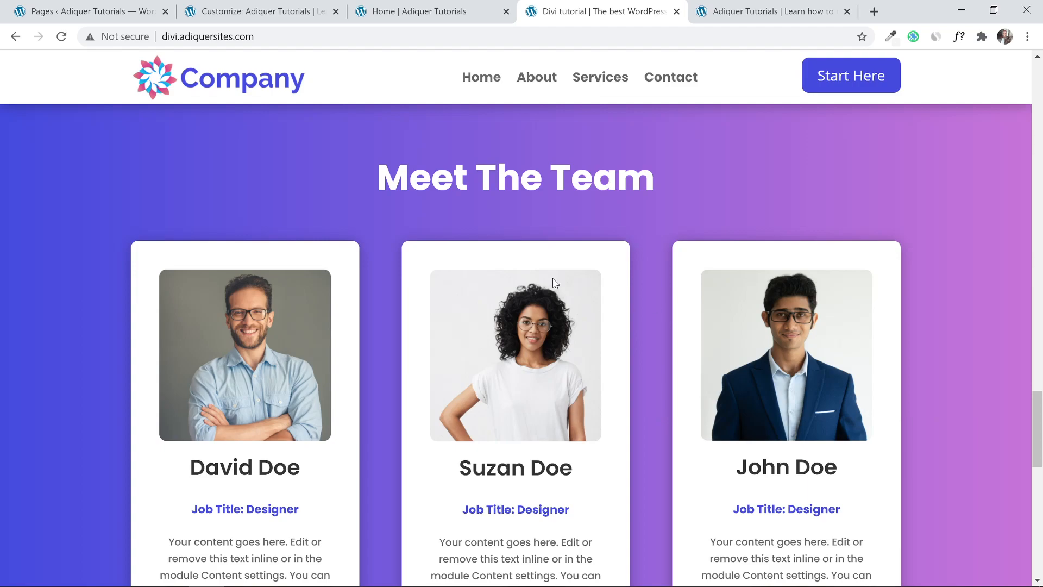
{"action": "left_click", "coordinate": [446, 5]}
Insert a row of three equal columns under the placeholder text in the purple gradient section.
{"action": "scroll", "coordinate": [489, 326], "scroll_direction": "up", "scroll_amount": 1}
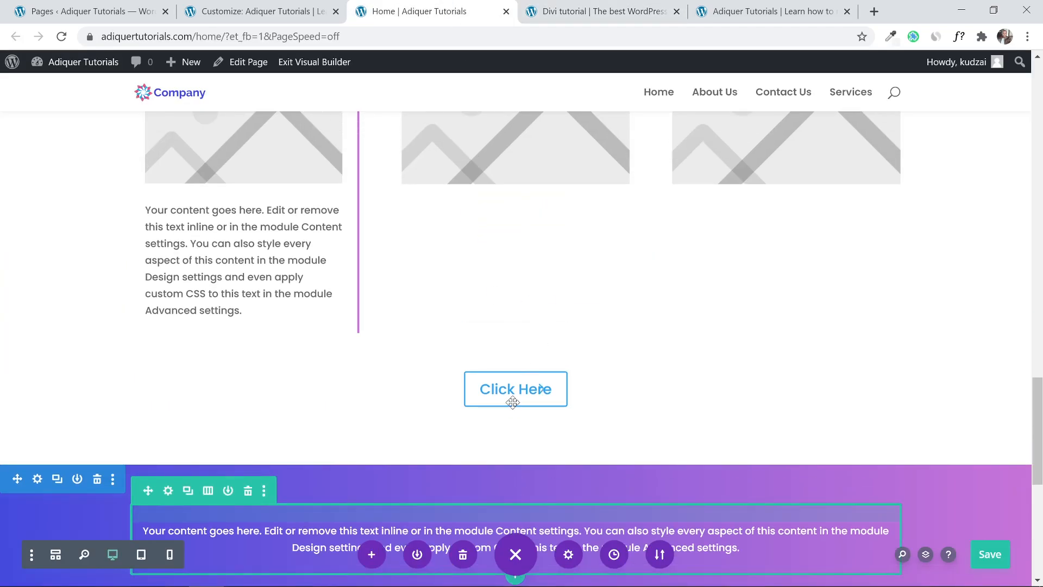
{"action": "scroll", "coordinate": [516, 399], "scroll_direction": "down", "scroll_amount": 5}
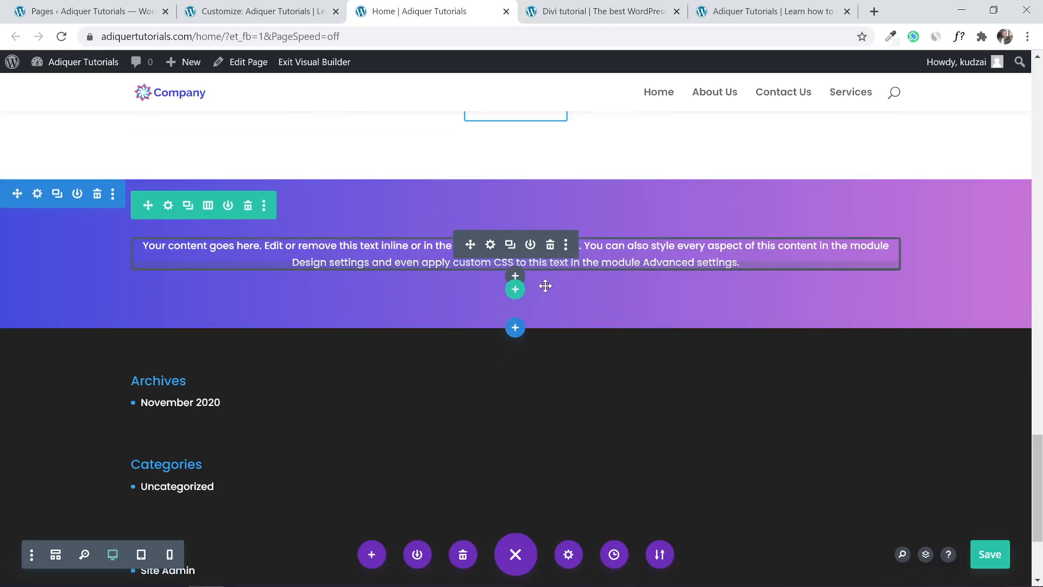
{"action": "left_click", "coordinate": [515, 289]}
{"action": "left_click", "coordinate": [591, 401]}
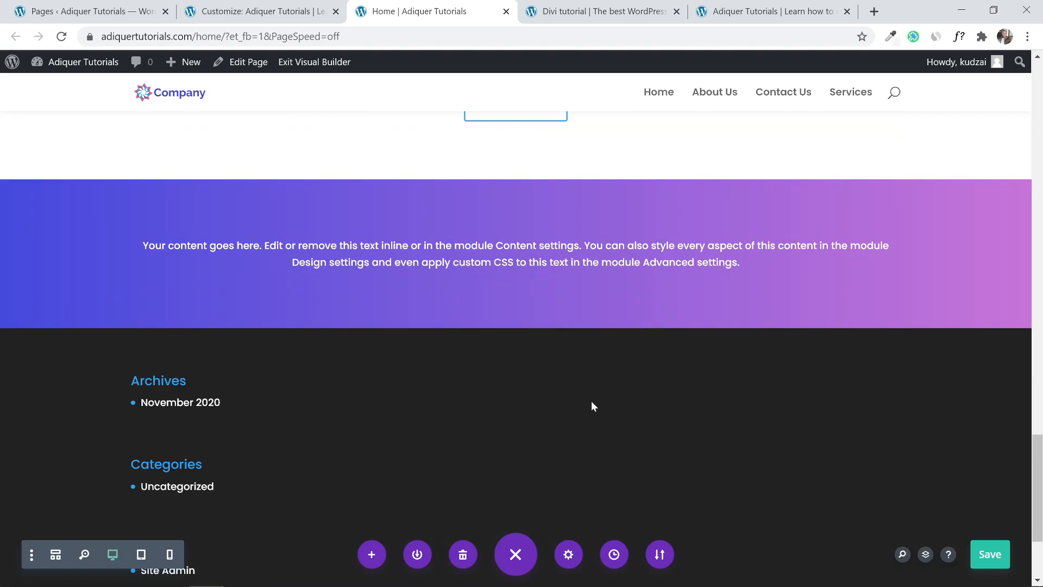
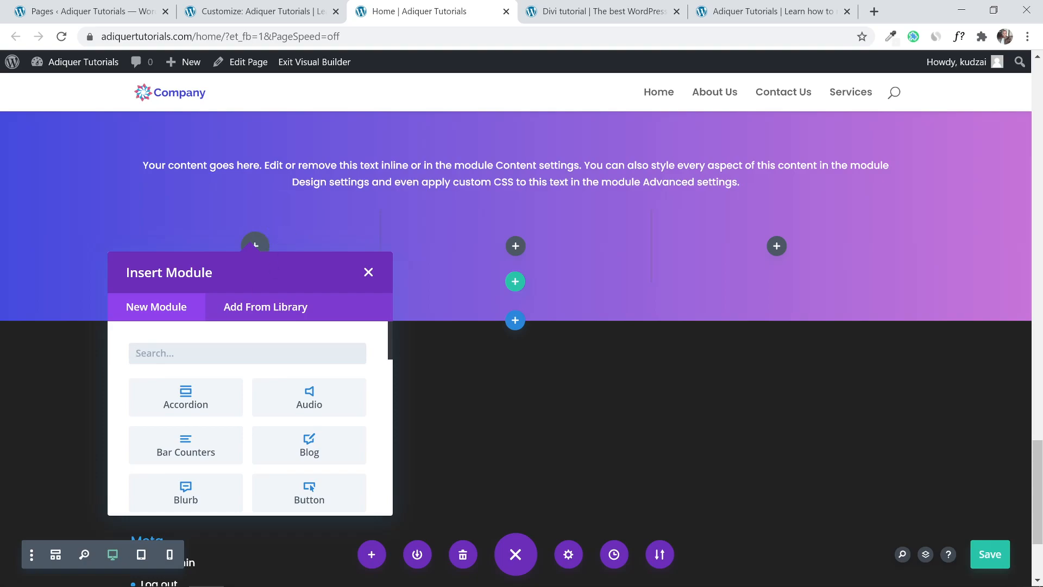
Insert an Image module into the first column of the three-column row and save it.
{"action": "type", "text": "imag"}
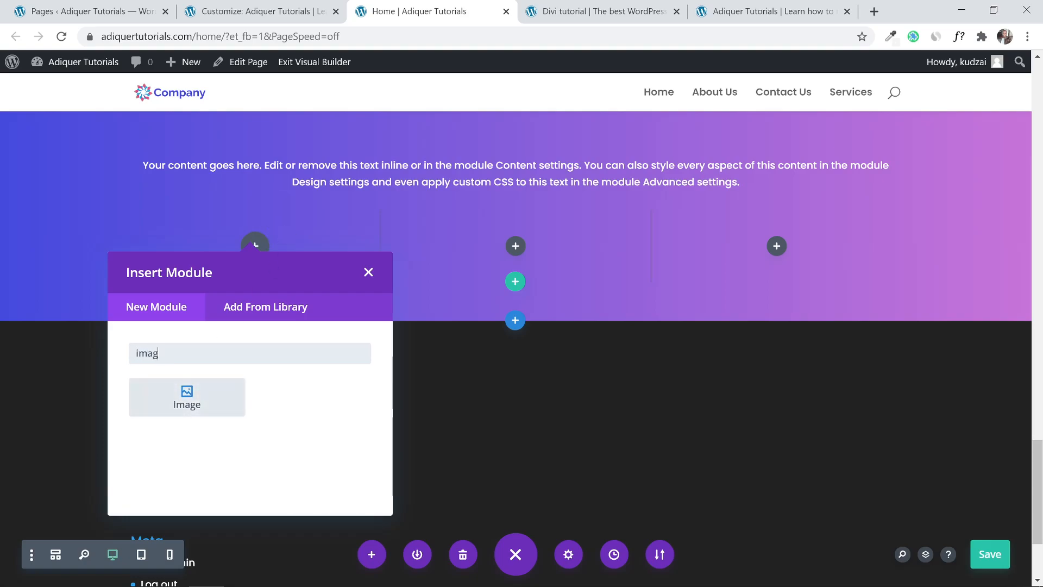
{"action": "left_click", "coordinate": [206, 403]}
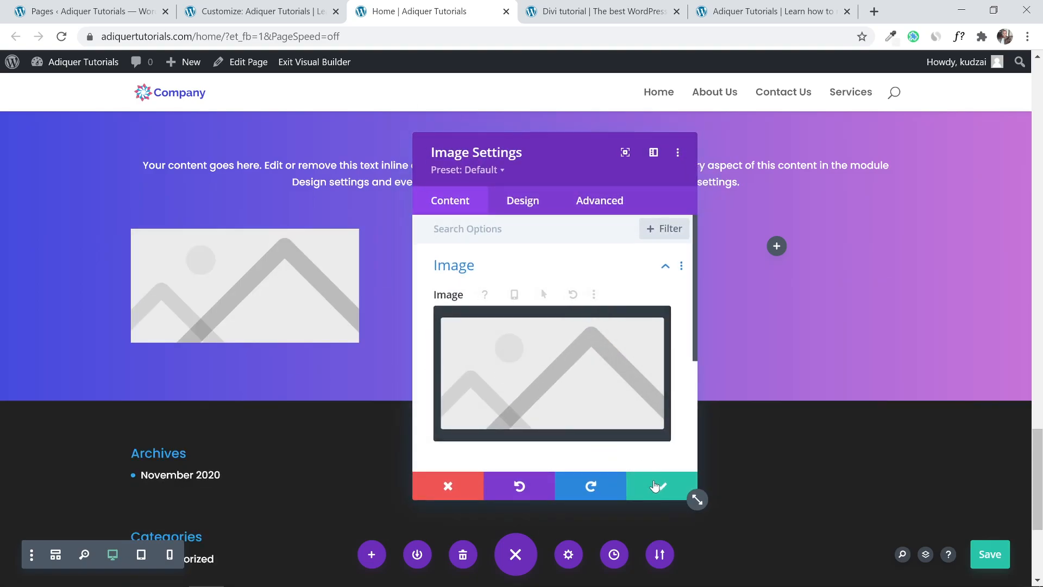
{"action": "left_click", "coordinate": [685, 495]}
Check the reference team page design, then return to the builder.
{"action": "left_click", "coordinate": [565, 6]}
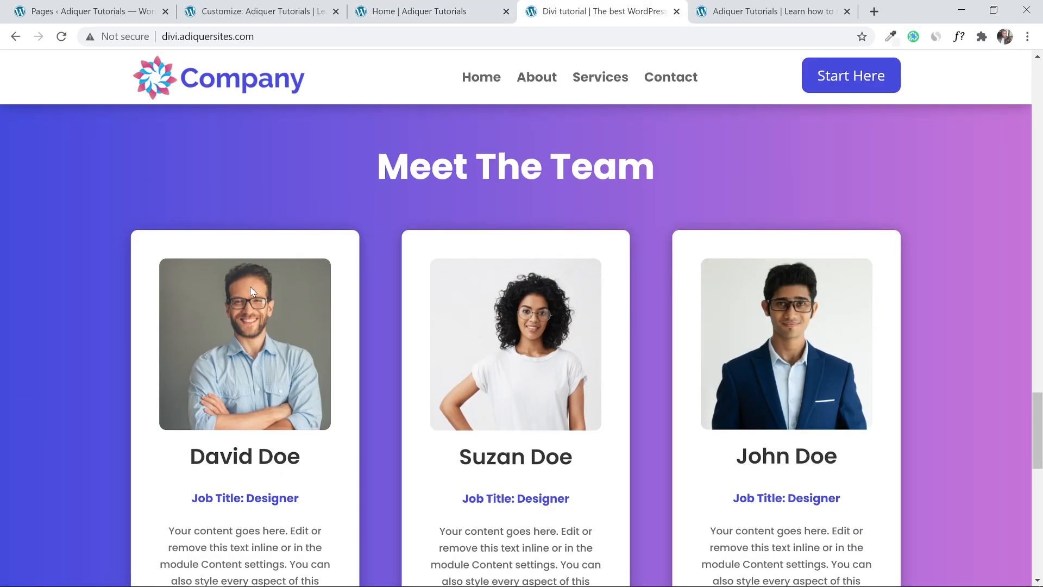
{"action": "scroll", "coordinate": [250, 285], "scroll_direction": "down", "scroll_amount": 3}
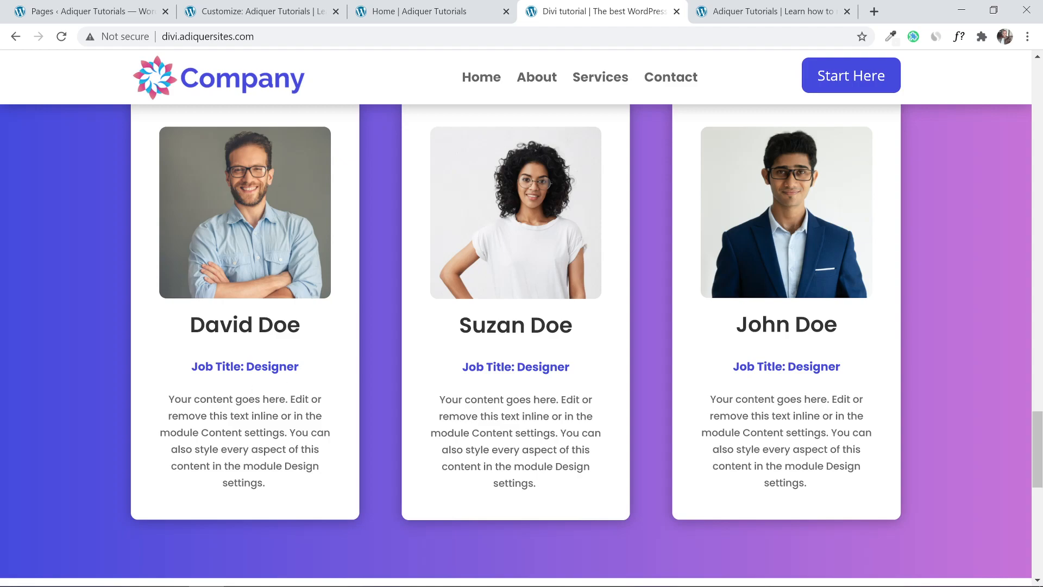
{"action": "scroll", "coordinate": [516, 326], "scroll_direction": "up", "scroll_amount": 2}
{"action": "left_click", "coordinate": [424, 11]}
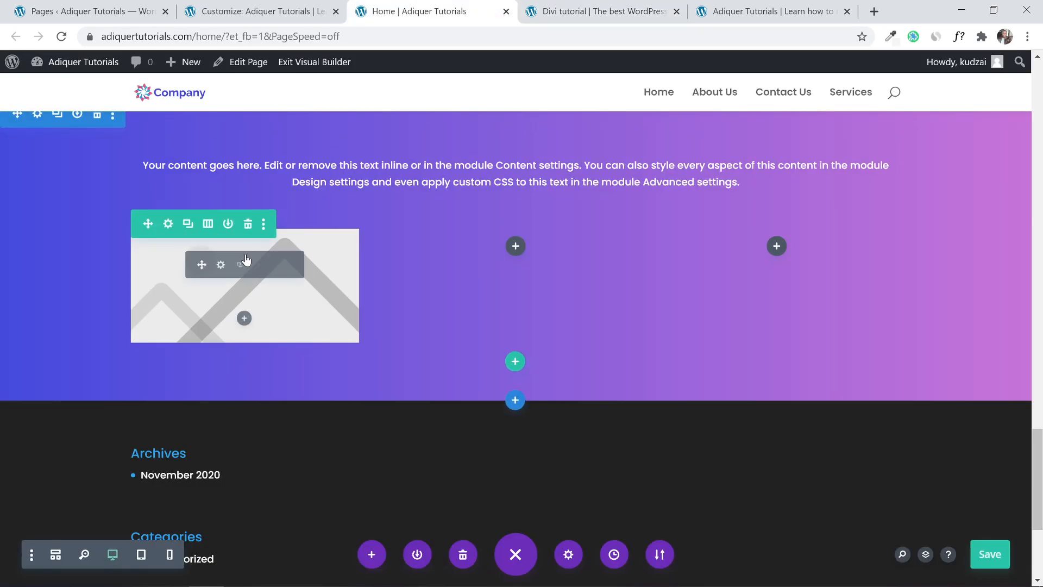
Add a Text module under the image with its text colour set to Light.
{"action": "left_click", "coordinate": [244, 318]}
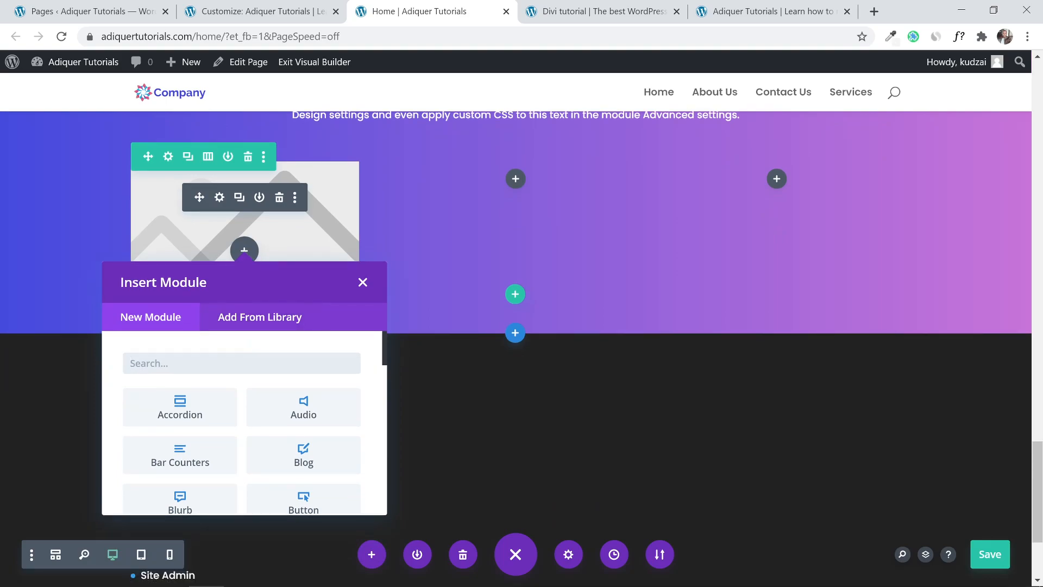
{"action": "type", "text": "text"}
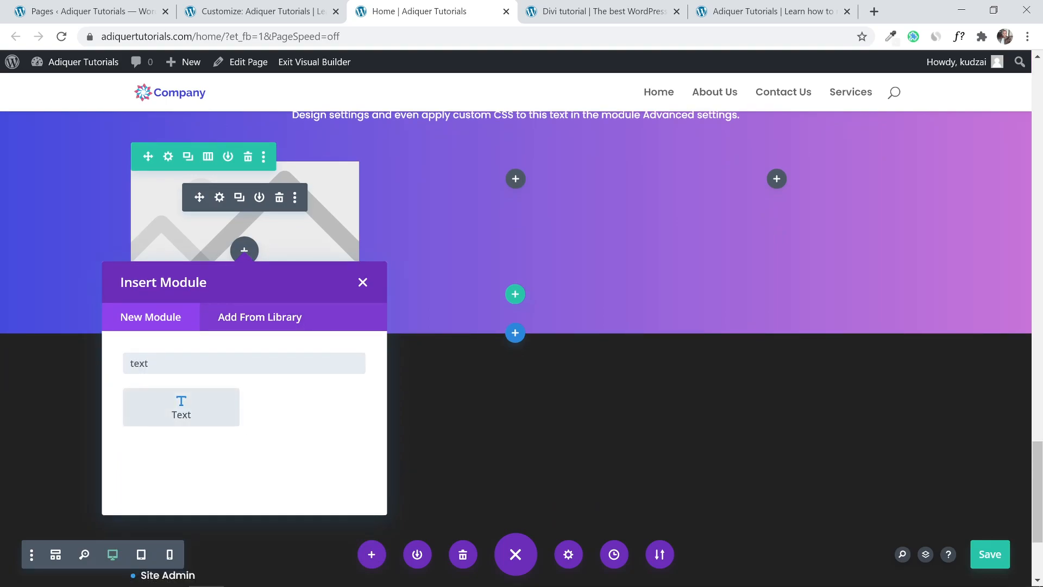
{"action": "left_click", "coordinate": [187, 416]}
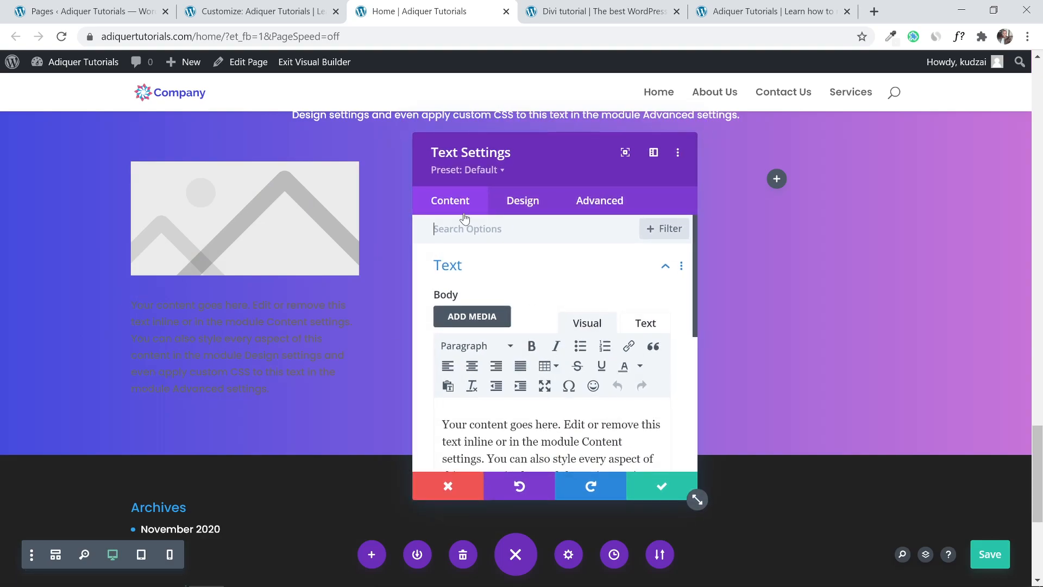
{"action": "left_click", "coordinate": [519, 212]}
{"action": "left_click", "coordinate": [513, 273]}
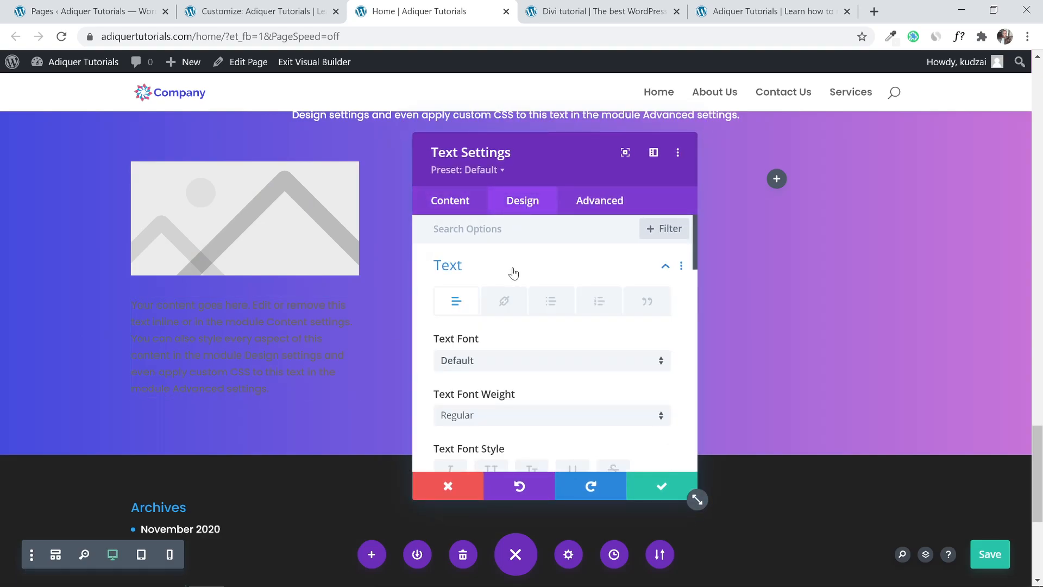
{"action": "scroll", "coordinate": [517, 328], "scroll_direction": "down", "scroll_amount": 10}
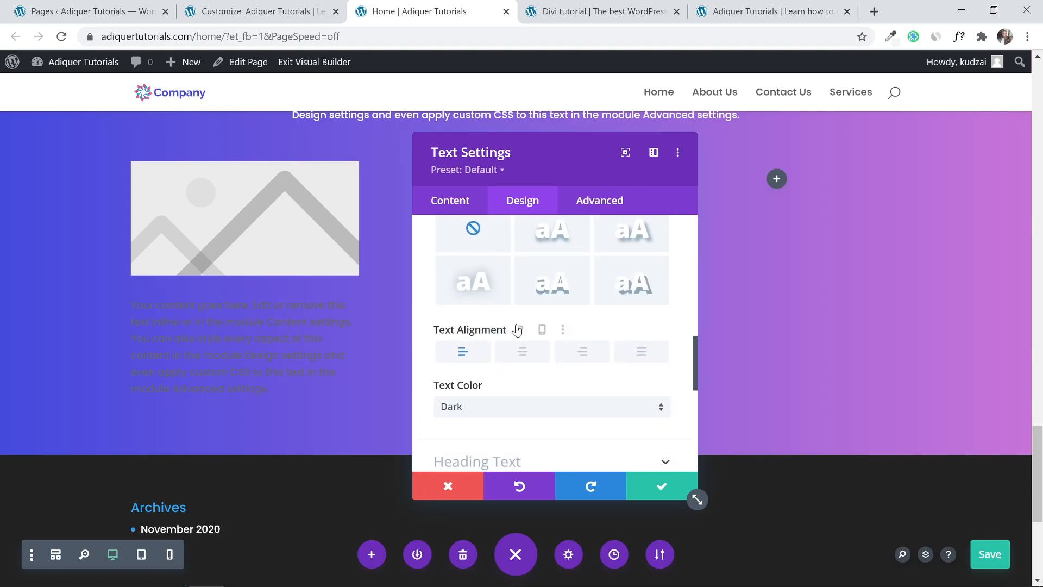
{"action": "left_click", "coordinate": [468, 406]}
{"action": "left_click", "coordinate": [477, 419]}
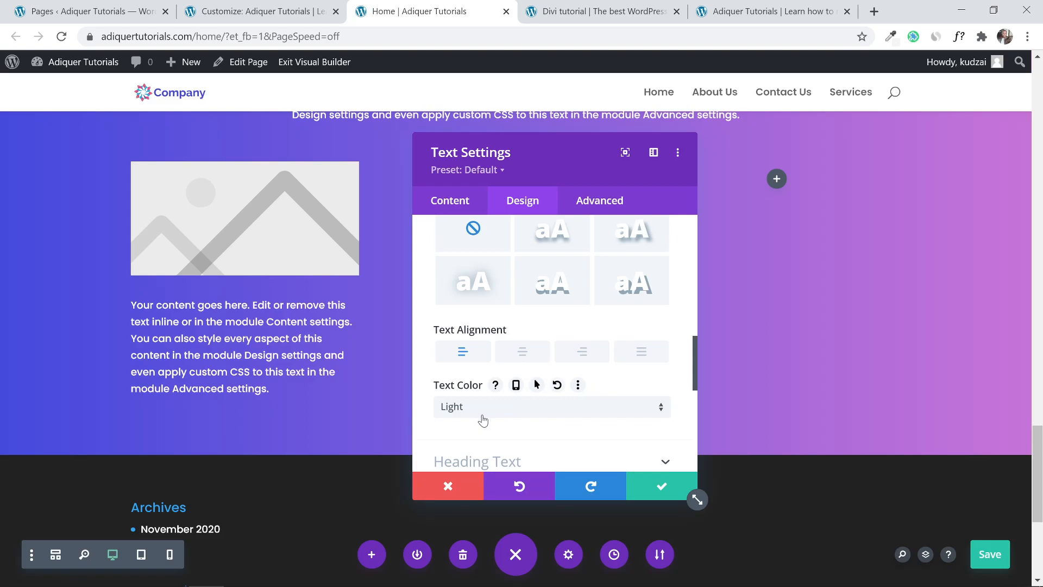
{"action": "left_click", "coordinate": [660, 486]}
Duplicate the text block and change the first copy to 'Name' as a Heading 2.
{"action": "left_click", "coordinate": [239, 333]}
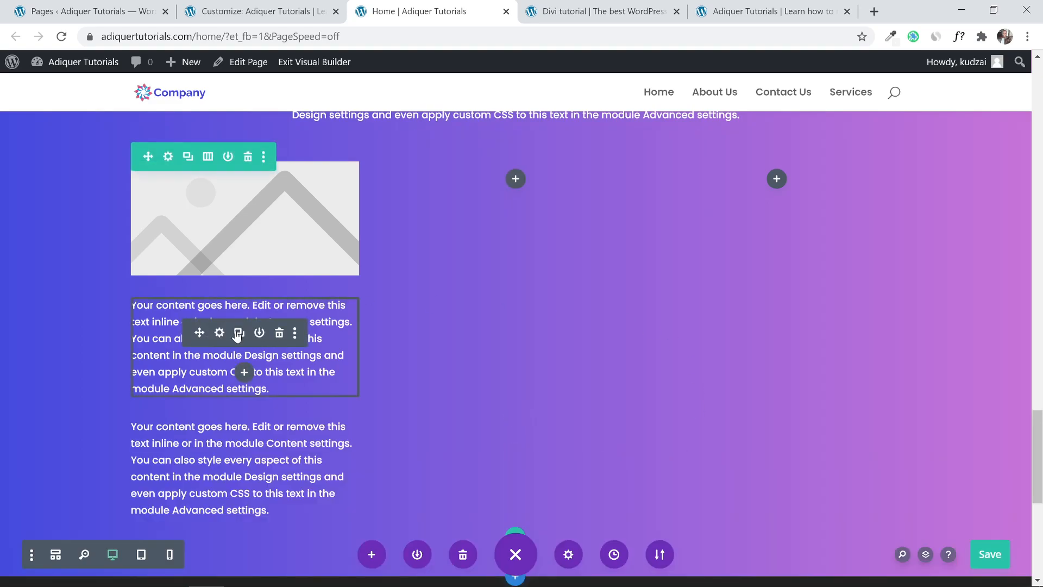
{"action": "left_click", "coordinate": [219, 333]}
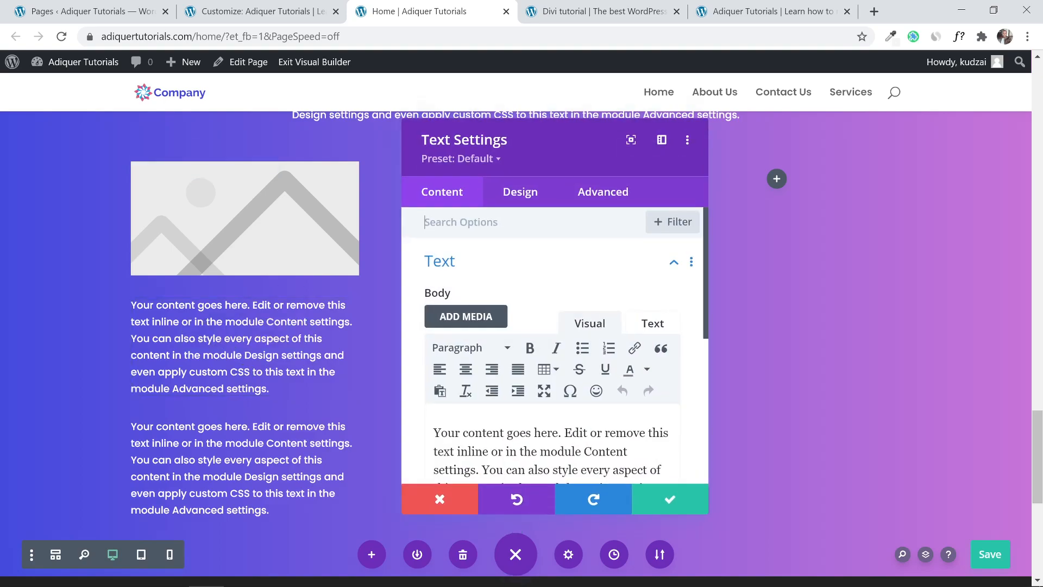
{"action": "scroll", "coordinate": [523, 400], "scroll_direction": "down", "scroll_amount": 2}
{"action": "key", "text": "ctrl+a"}
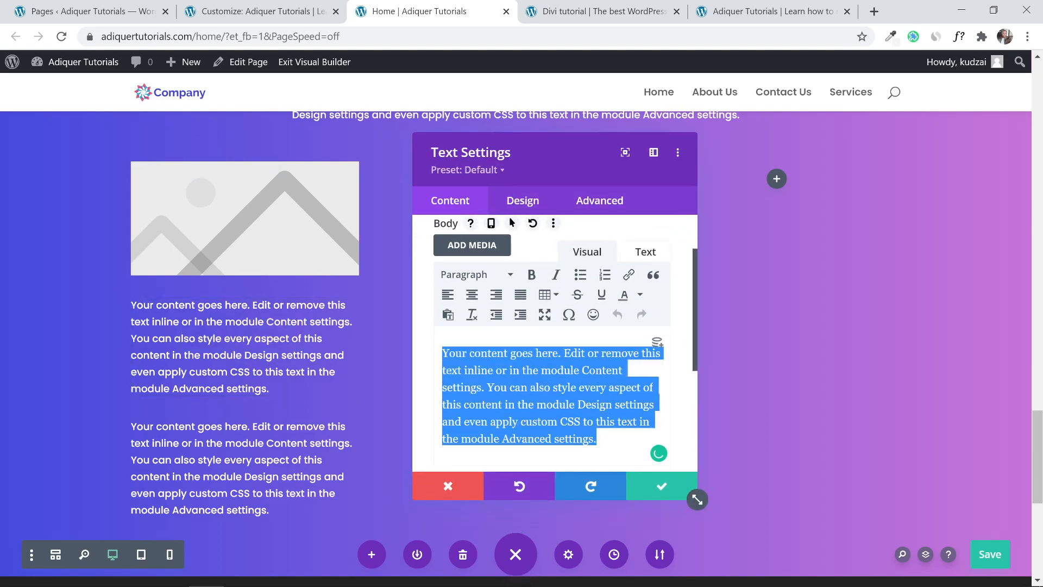
{"action": "type", "text": "Nmae"}
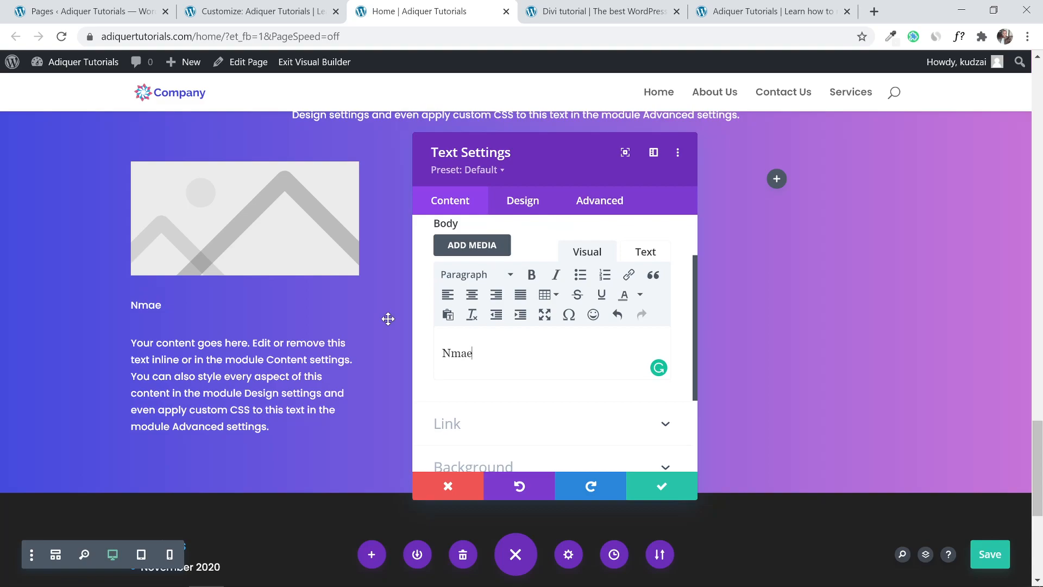
{"action": "key", "text": "BackSpace"}
{"action": "key", "text": "BackSpace"}
{"action": "type", "text": "ame"}
{"action": "left_click", "coordinate": [498, 275]}
{"action": "left_click", "coordinate": [499, 360]}
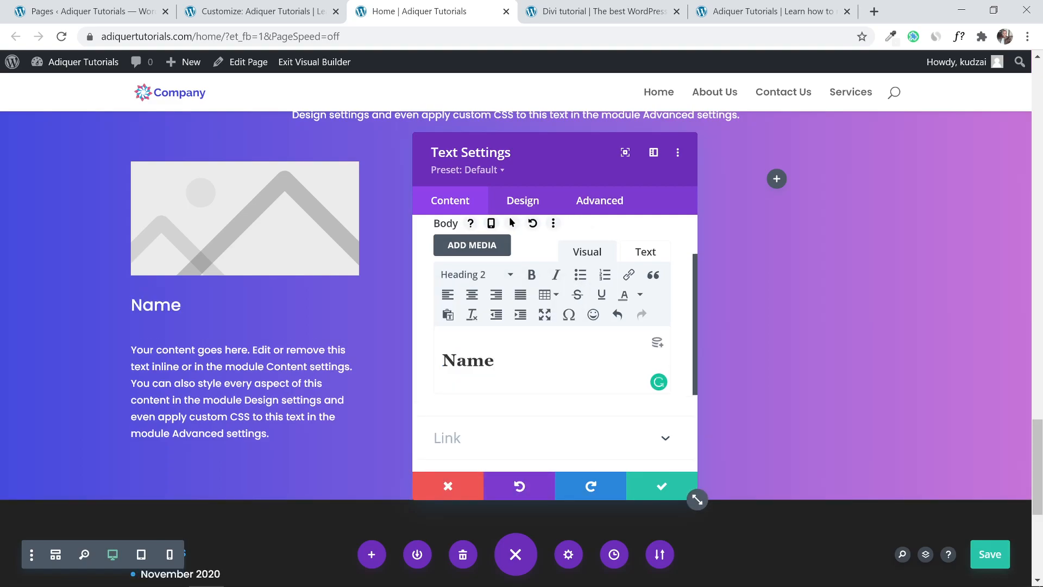
{"action": "left_click", "coordinate": [660, 486]}
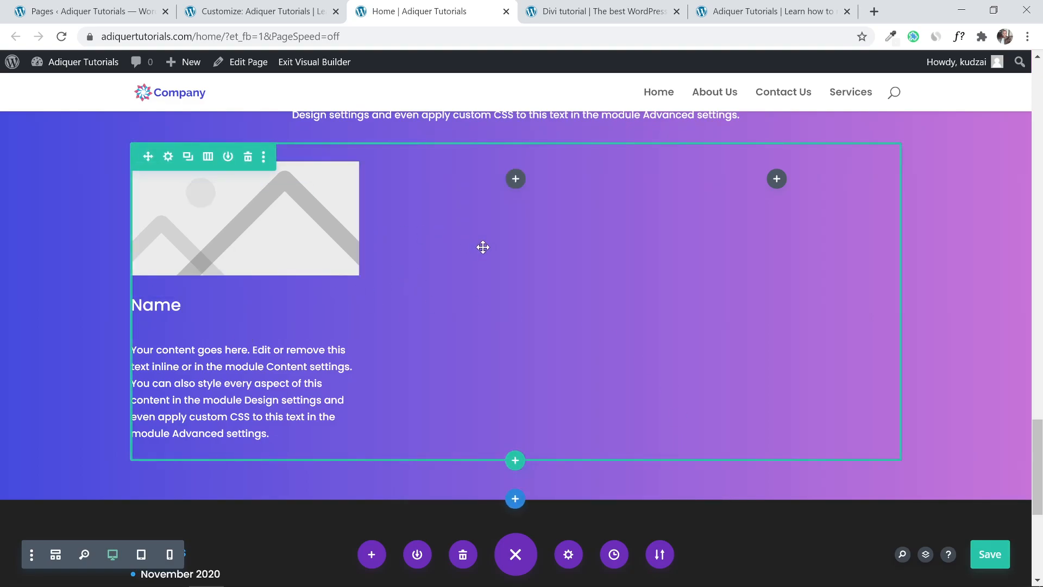
After checking the reference cards, give the first column a white background.
{"action": "left_click", "coordinate": [169, 157]}
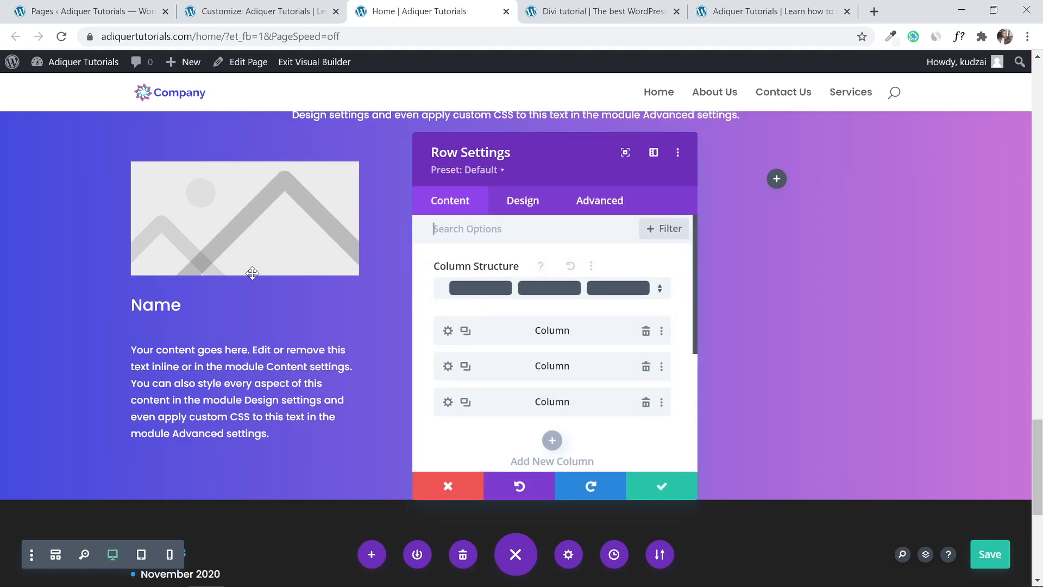
{"action": "left_click", "coordinate": [597, 11]}
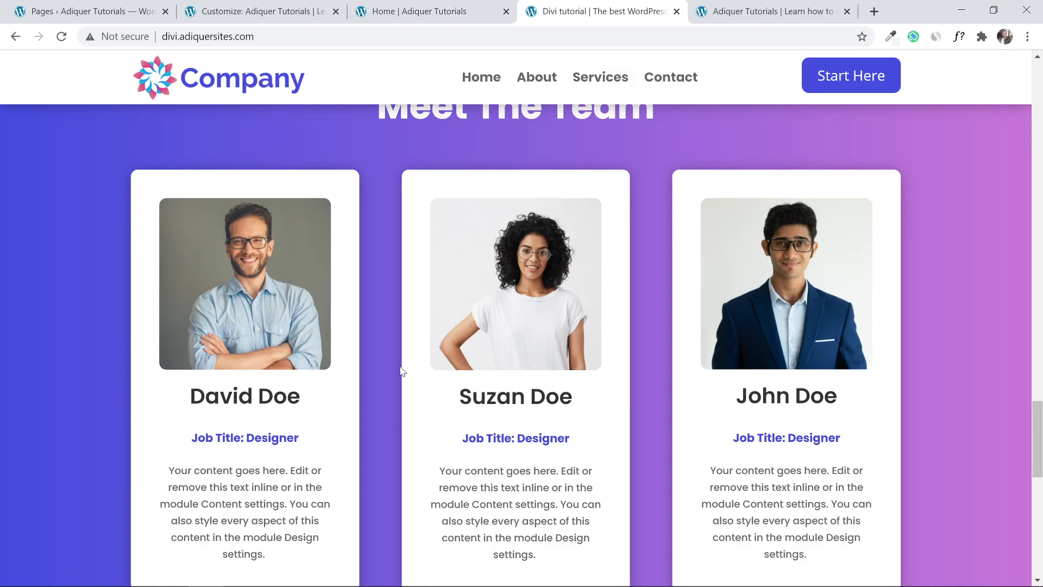
{"action": "left_click", "coordinate": [457, 7]}
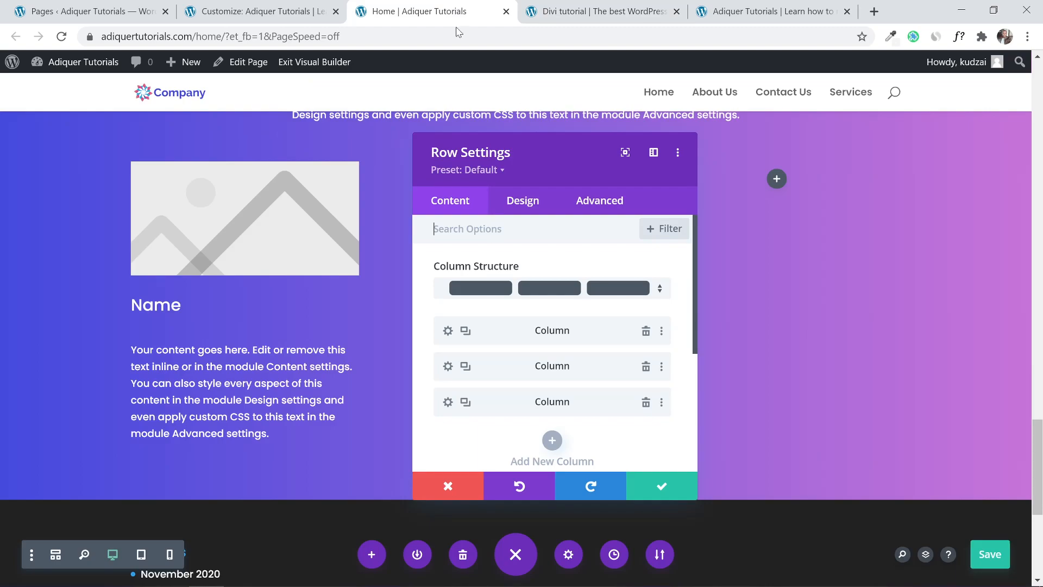
{"action": "left_click", "coordinate": [447, 331]}
{"action": "scroll", "coordinate": [483, 342], "scroll_direction": "down", "scroll_amount": 2}
{"action": "left_click", "coordinate": [529, 332]}
{"action": "scroll", "coordinate": [531, 328], "scroll_direction": "down", "scroll_amount": 3}
{"action": "left_click", "coordinate": [503, 335]}
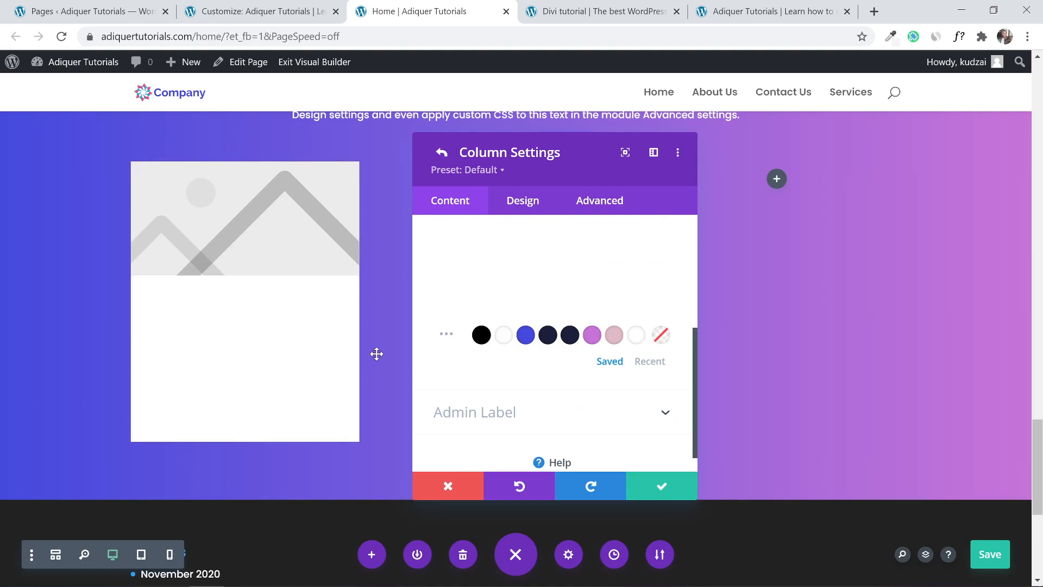
Set the first column's padding to 20px on all four sides.
{"action": "left_click", "coordinate": [521, 202]}
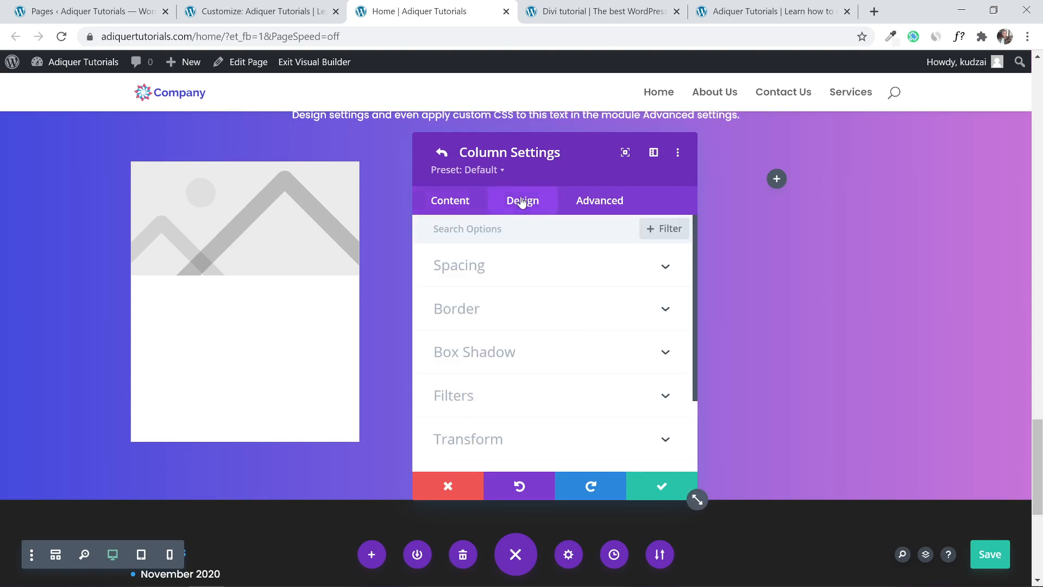
{"action": "left_click", "coordinate": [509, 281]}
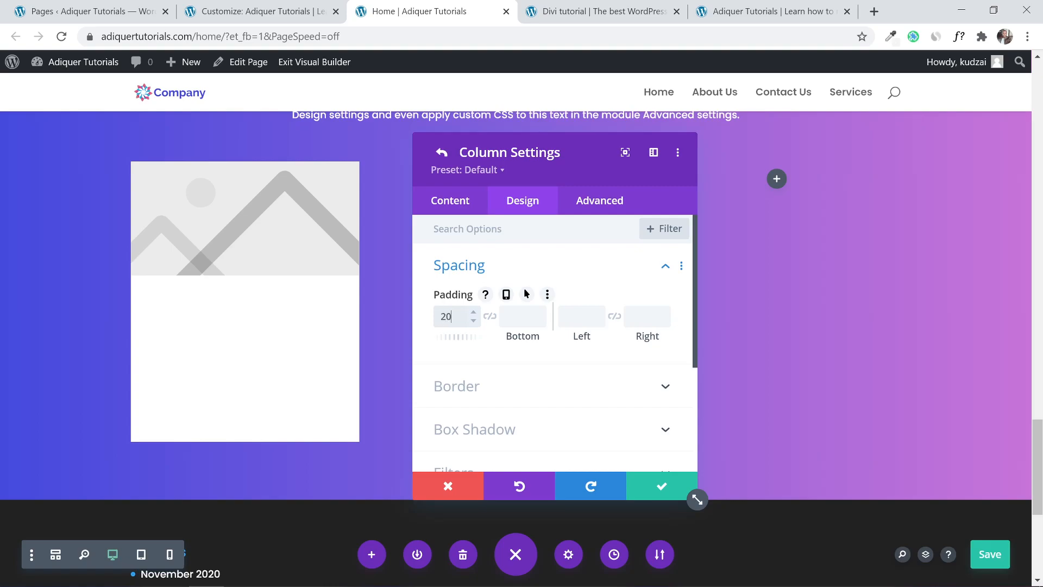
{"action": "left_click", "coordinate": [490, 316]}
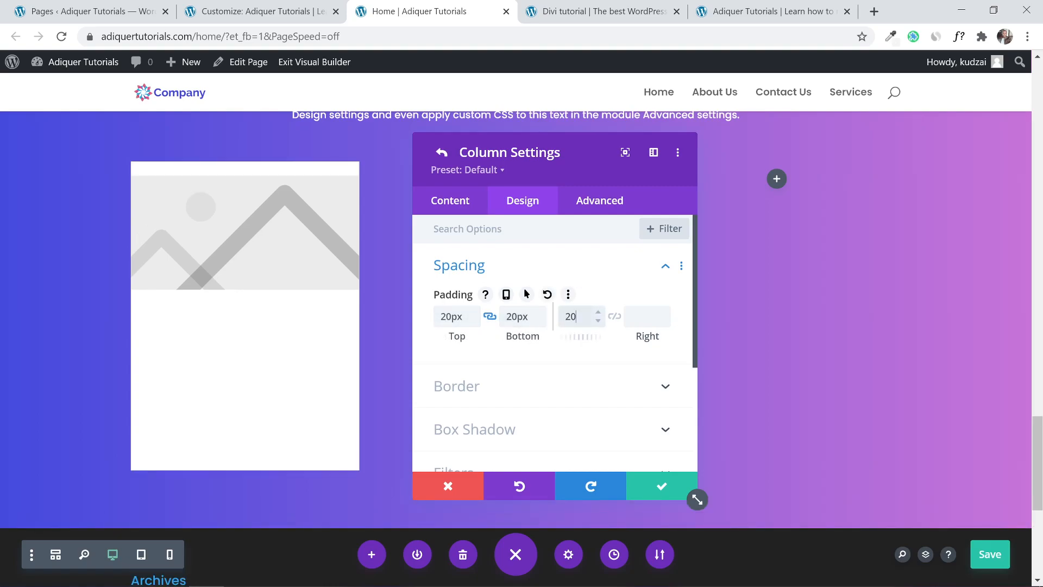
{"action": "type", "text": "20"}
{"action": "left_click", "coordinate": [615, 317]}
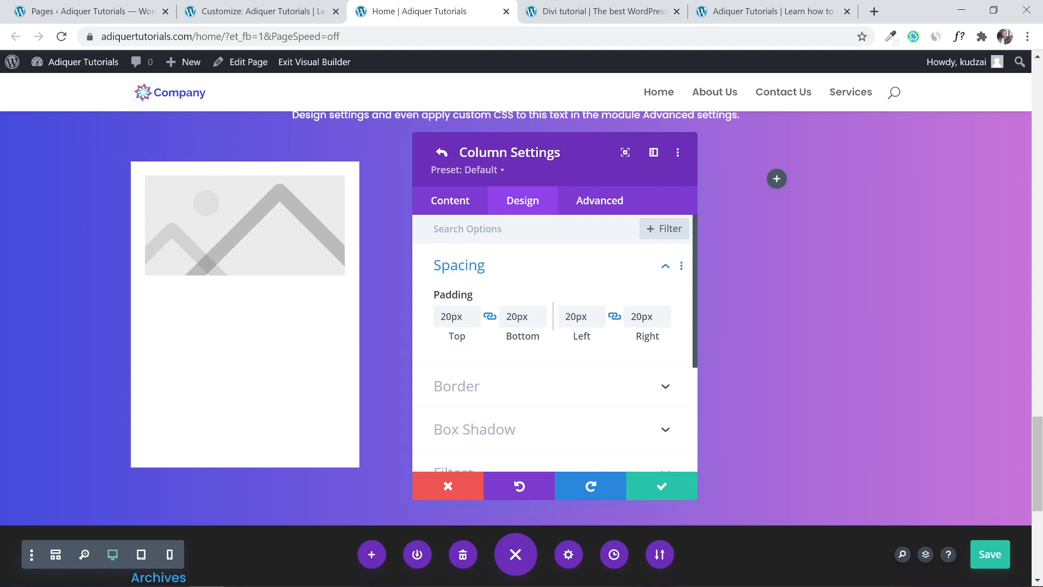
{"action": "scroll", "coordinate": [521, 283], "scroll_direction": "down", "scroll_amount": 3}
{"action": "scroll", "coordinate": [521, 288], "scroll_direction": "up", "scroll_amount": 1}
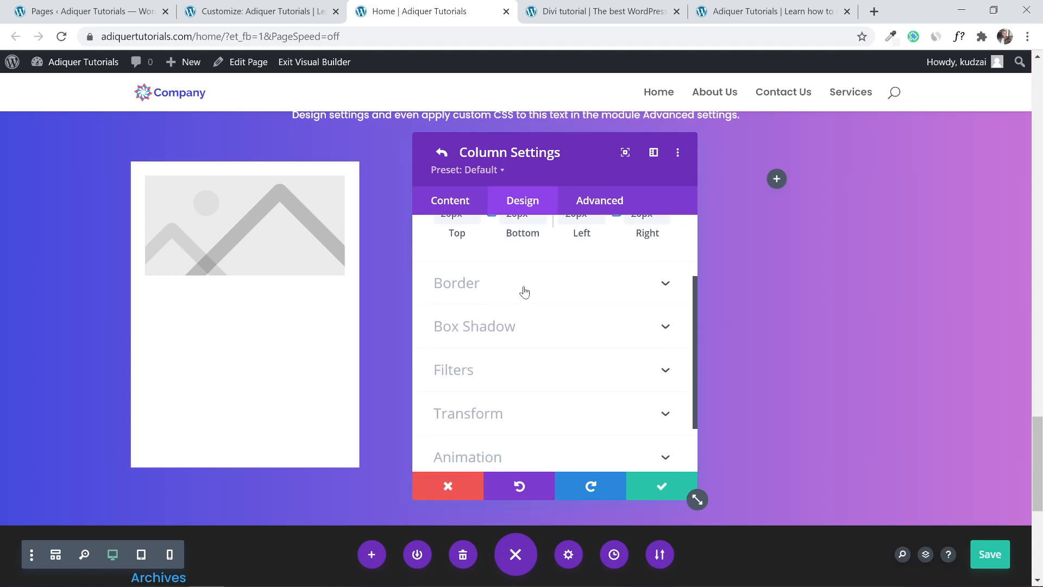
{"action": "left_click", "coordinate": [572, 288]}
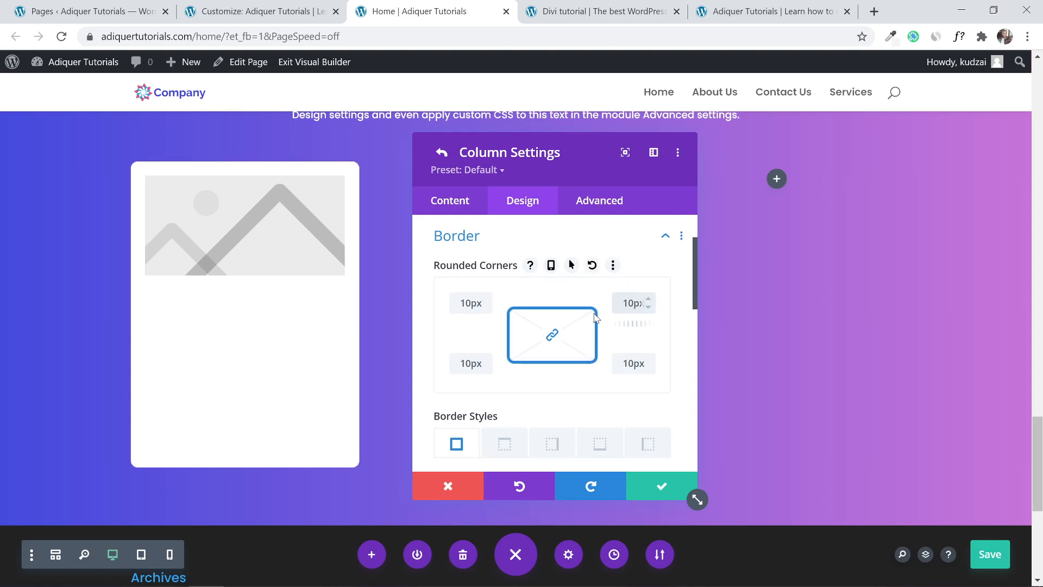
Save the column and row settings, make the Name heading Dark, and save the page.
{"action": "left_click", "coordinate": [673, 478]}
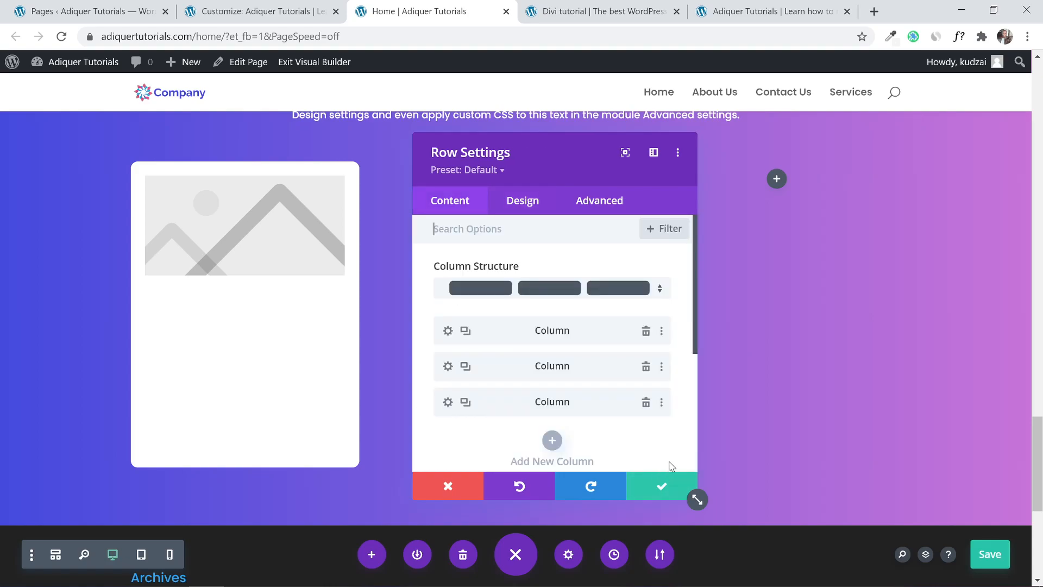
{"action": "left_click", "coordinate": [657, 486]}
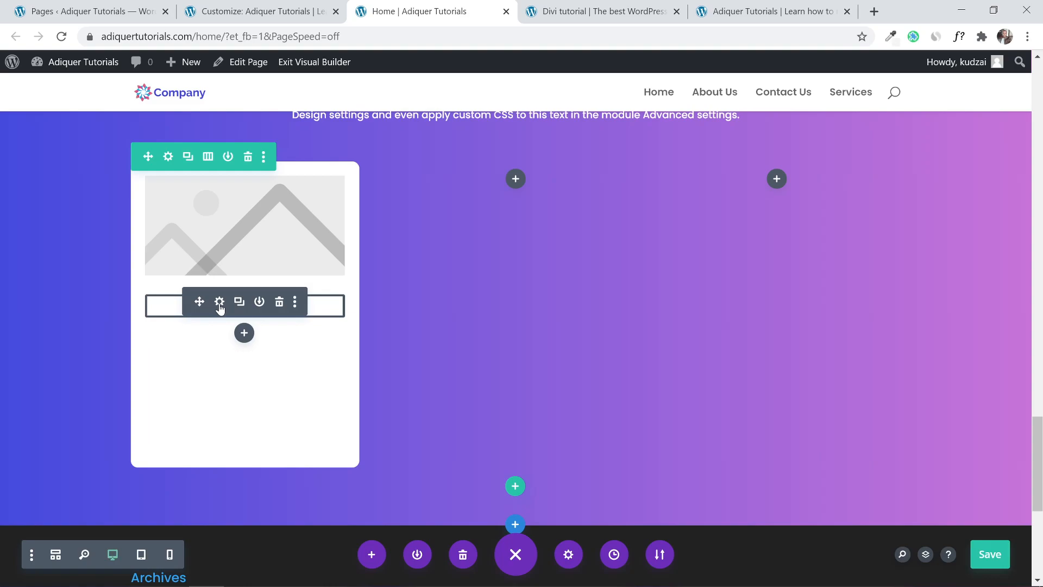
{"action": "left_click", "coordinate": [220, 303]}
{"action": "left_click", "coordinate": [509, 209]}
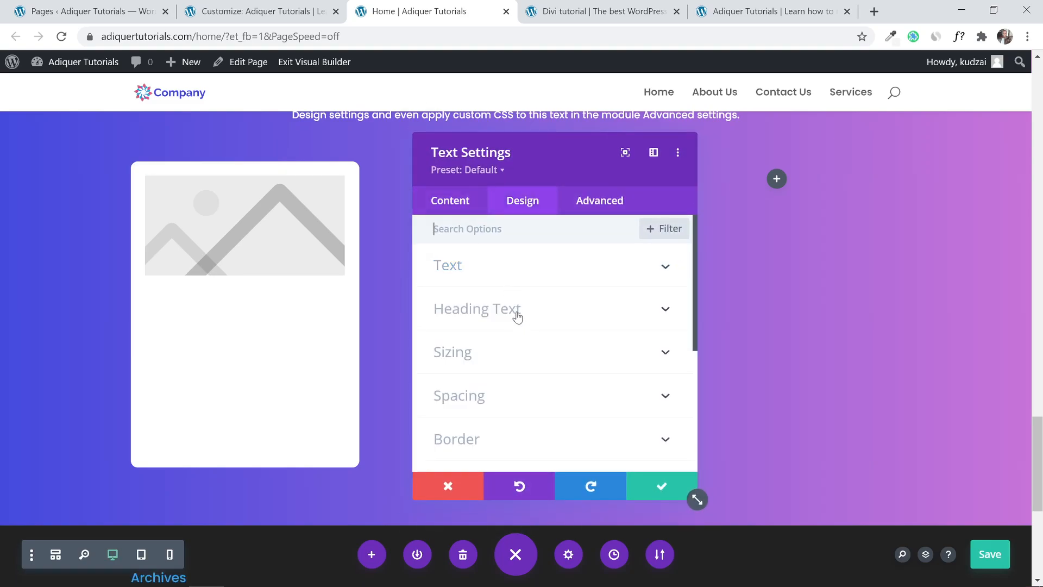
{"action": "left_click", "coordinate": [510, 265]}
{"action": "scroll", "coordinate": [544, 358], "scroll_direction": "down", "scroll_amount": 2}
{"action": "scroll", "coordinate": [544, 358], "scroll_direction": "down", "scroll_amount": 10}
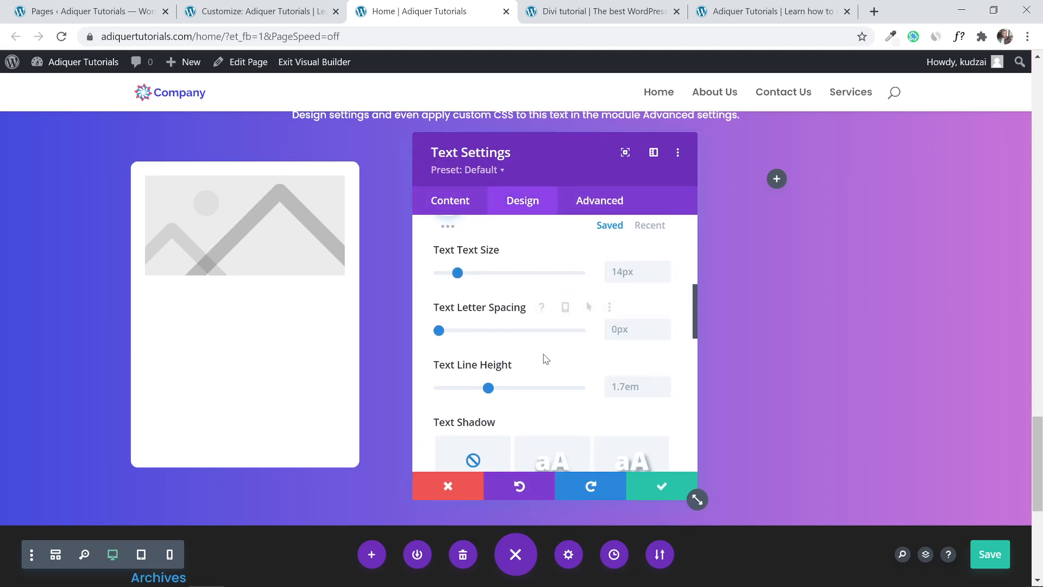
{"action": "left_click", "coordinate": [503, 409]}
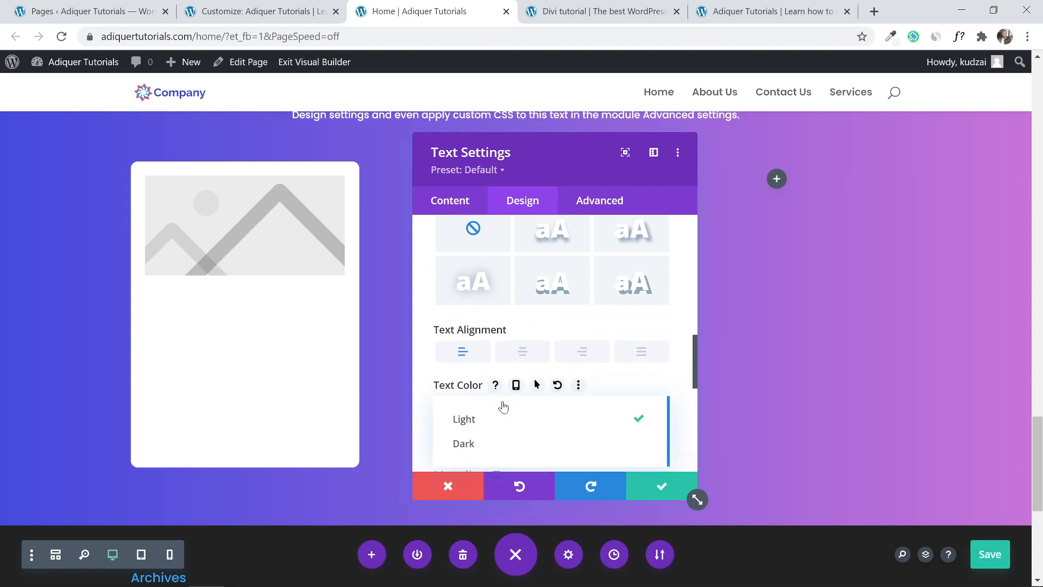
{"action": "left_click", "coordinate": [500, 440]}
{"action": "left_click", "coordinate": [633, 485]}
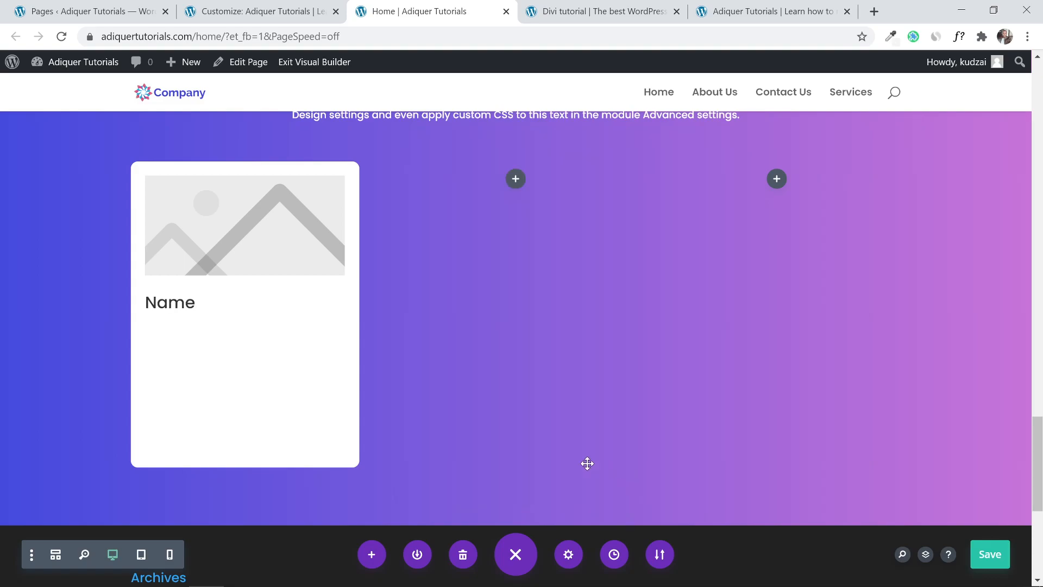
{"action": "key", "text": "ctrl+s"}
Set the card's paragraph text colour to Dark, then view the reference Meet The Team page.
{"action": "left_click", "coordinate": [219, 372]}
{"action": "scroll", "coordinate": [568, 378], "scroll_direction": "down", "scroll_amount": 5}
{"action": "scroll", "coordinate": [566, 378], "scroll_direction": "up", "scroll_amount": 5}
{"action": "left_click", "coordinate": [521, 202]}
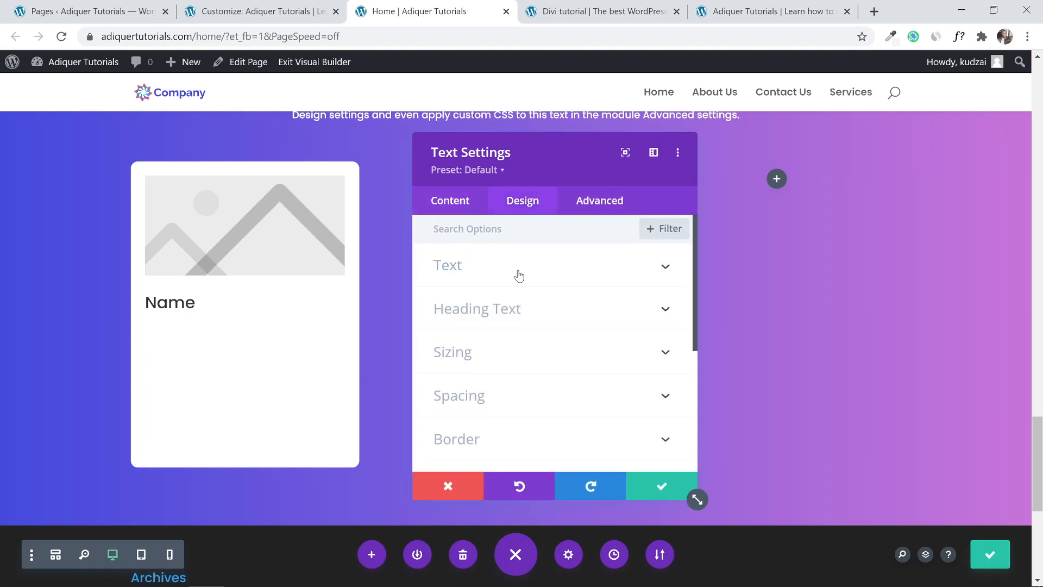
{"action": "left_click", "coordinate": [504, 278]}
{"action": "scroll", "coordinate": [515, 326], "scroll_direction": "down", "scroll_amount": 3}
{"action": "scroll", "coordinate": [515, 370], "scroll_direction": "down", "scroll_amount": 5}
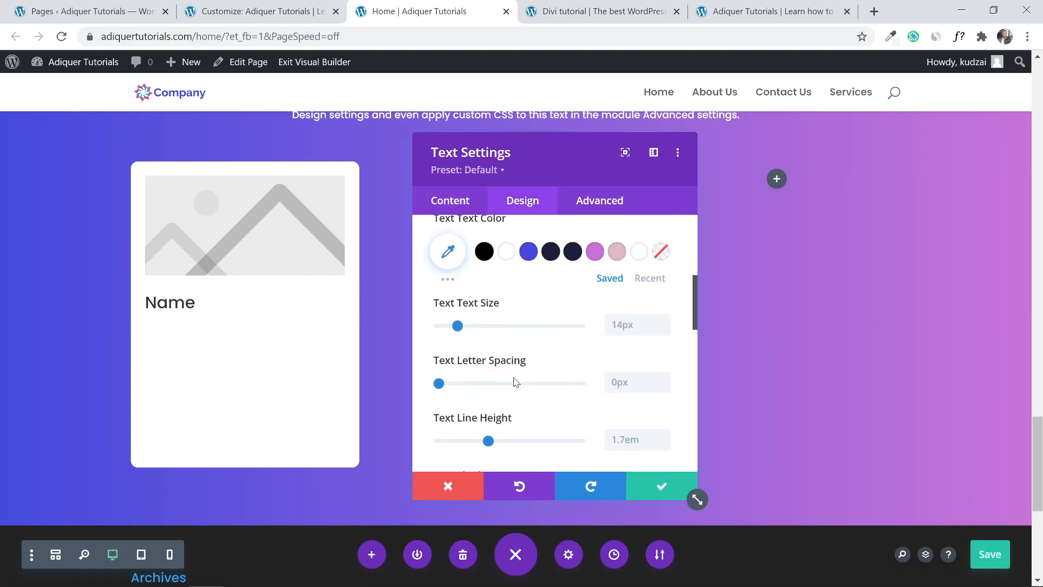
{"action": "scroll", "coordinate": [519, 372], "scroll_direction": "down", "scroll_amount": 3}
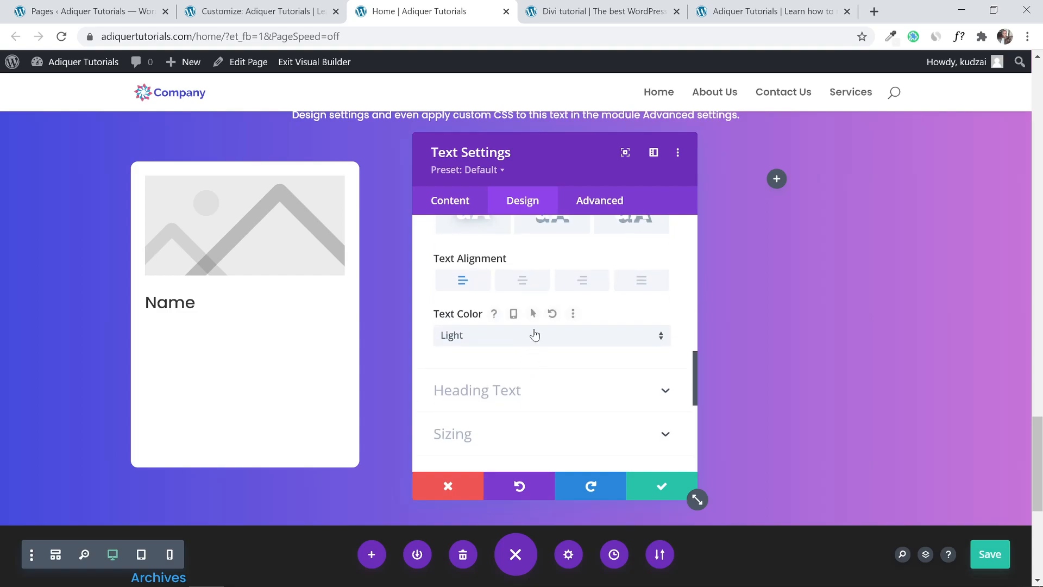
{"action": "left_click", "coordinate": [532, 336]}
{"action": "left_click", "coordinate": [515, 371]}
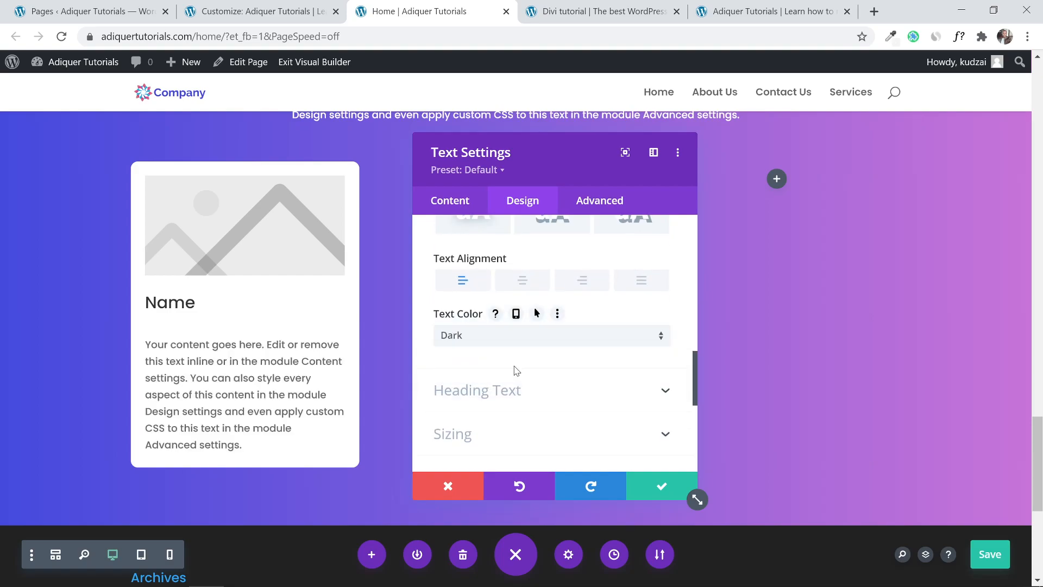
{"action": "left_click", "coordinate": [656, 487]}
{"action": "left_click", "coordinate": [603, 12]}
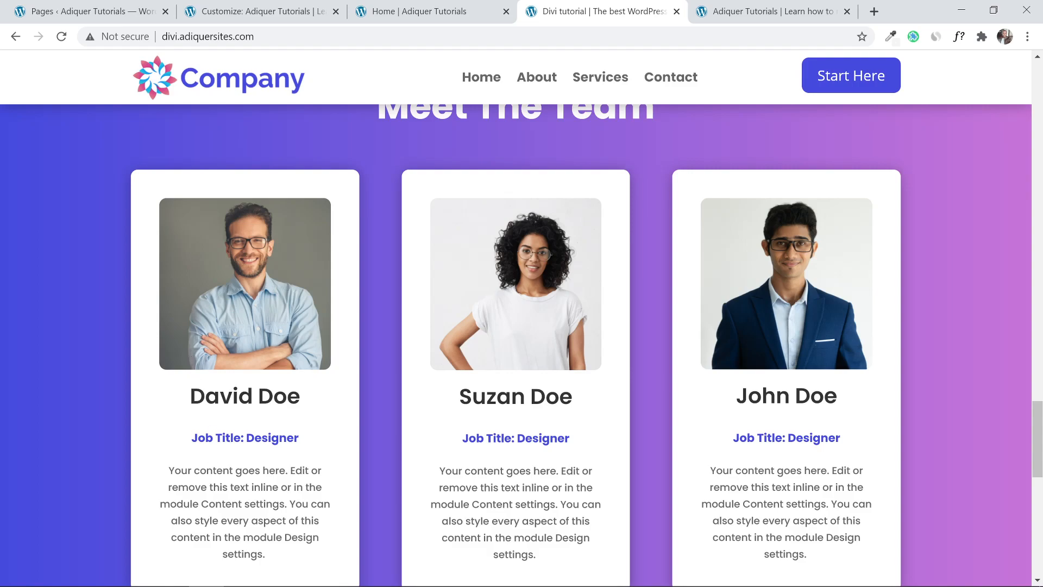
Compare the builder page with the reference team cards once more.
{"action": "left_click", "coordinate": [401, 11]}
{"action": "scroll", "coordinate": [493, 255], "scroll_direction": "up", "scroll_amount": 3}
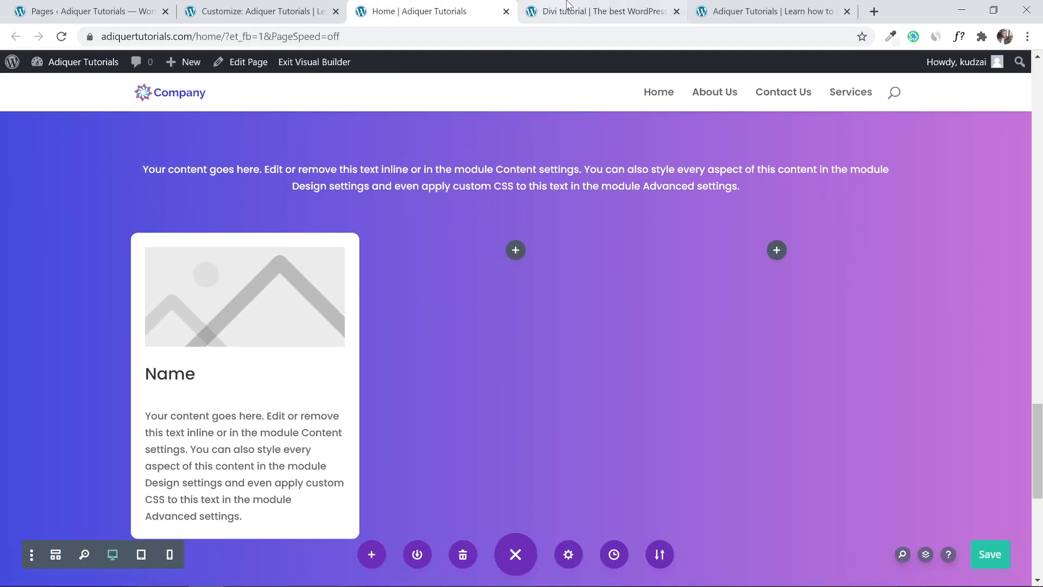
{"action": "left_click", "coordinate": [594, 7]}
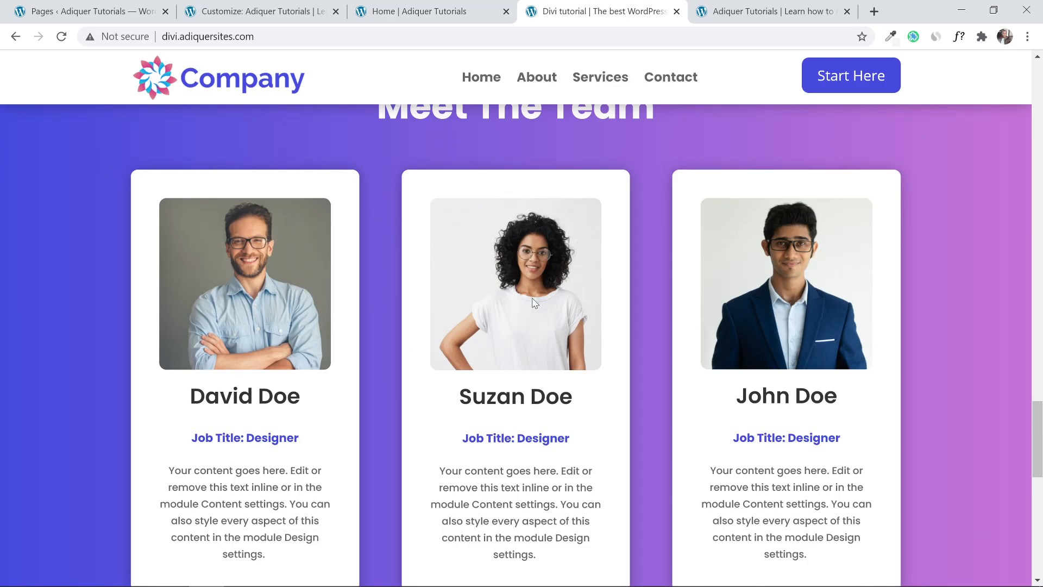
{"action": "left_click", "coordinate": [463, 7]}
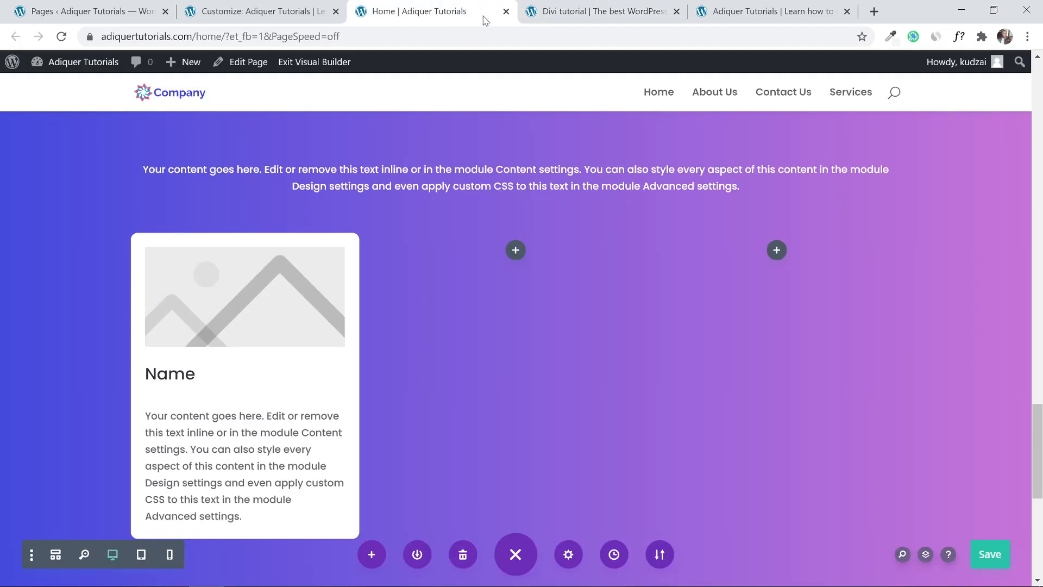
Give the first column the second Box Shadow preset and confirm the column and row settings.
{"action": "mouse_move", "coordinate": [122, 261]}
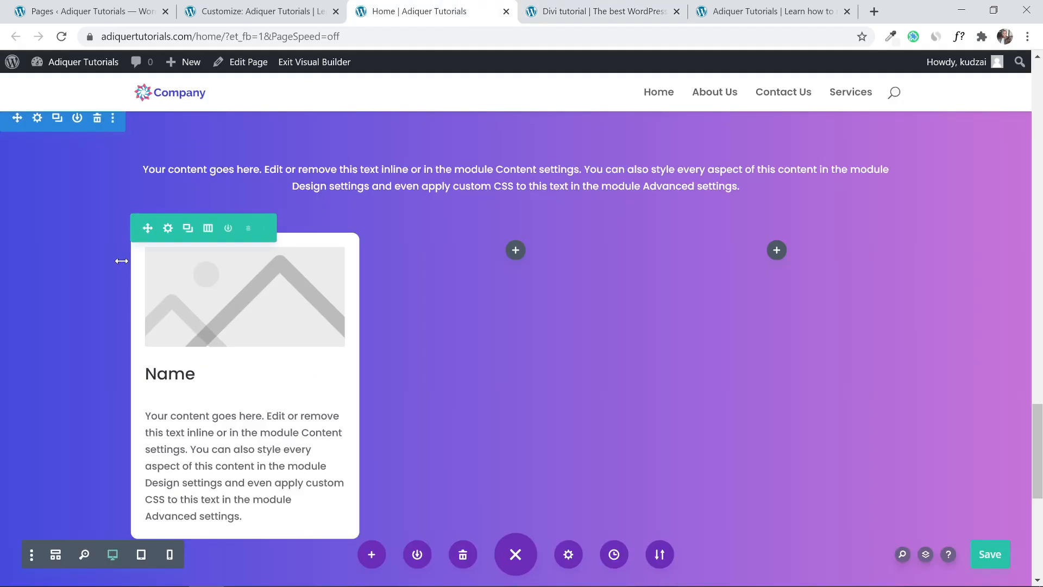
{"action": "left_click", "coordinate": [169, 230]}
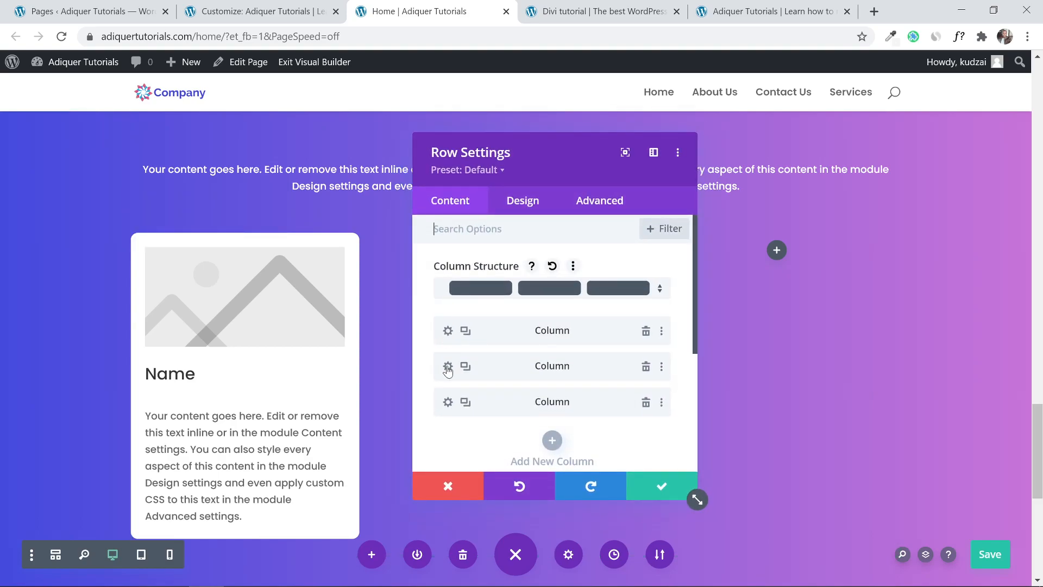
{"action": "left_click", "coordinate": [448, 331]}
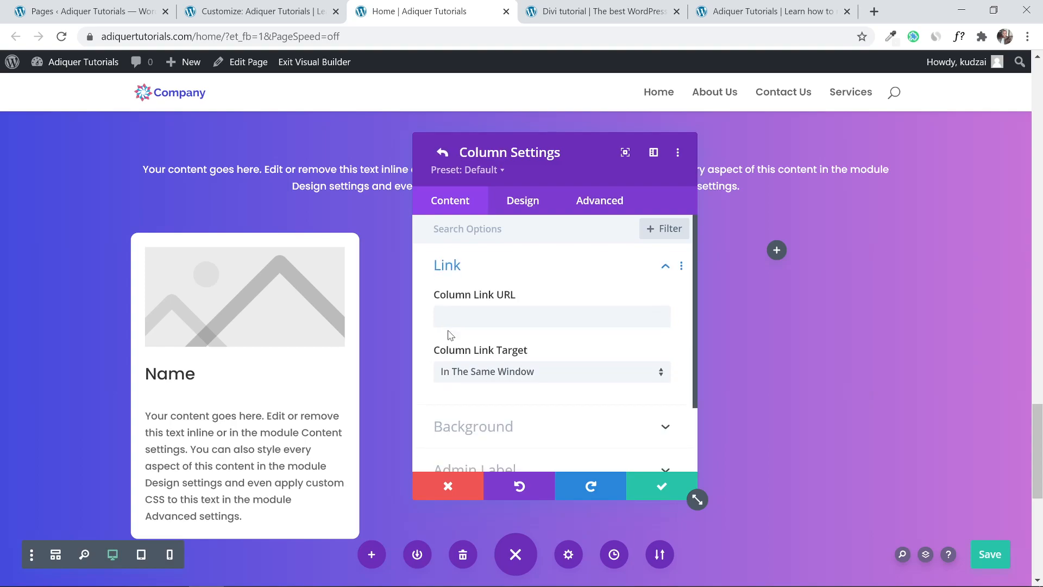
{"action": "left_click", "coordinate": [519, 207]}
{"action": "left_click", "coordinate": [522, 351]}
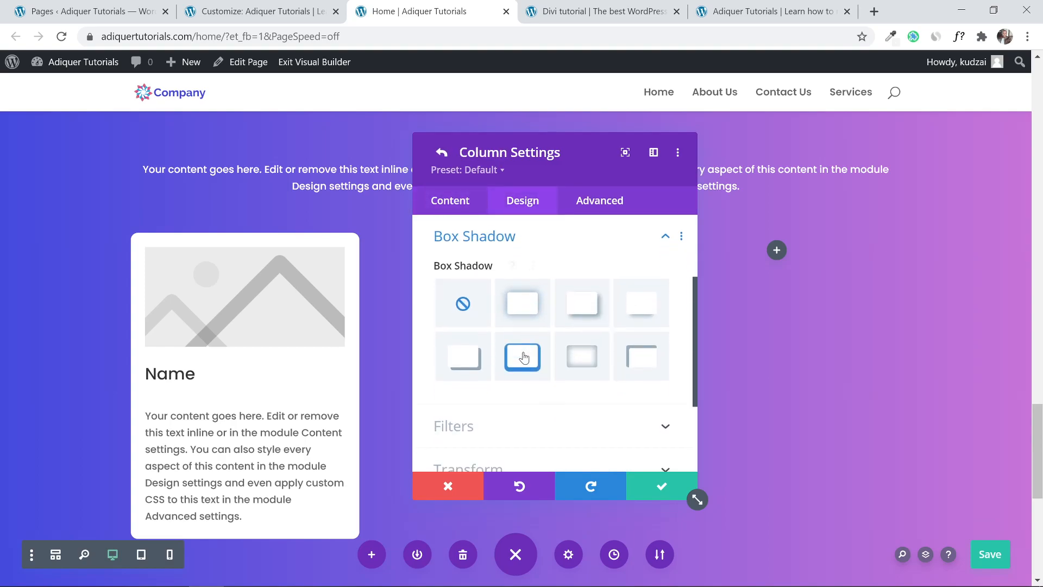
{"action": "left_click", "coordinate": [522, 313]}
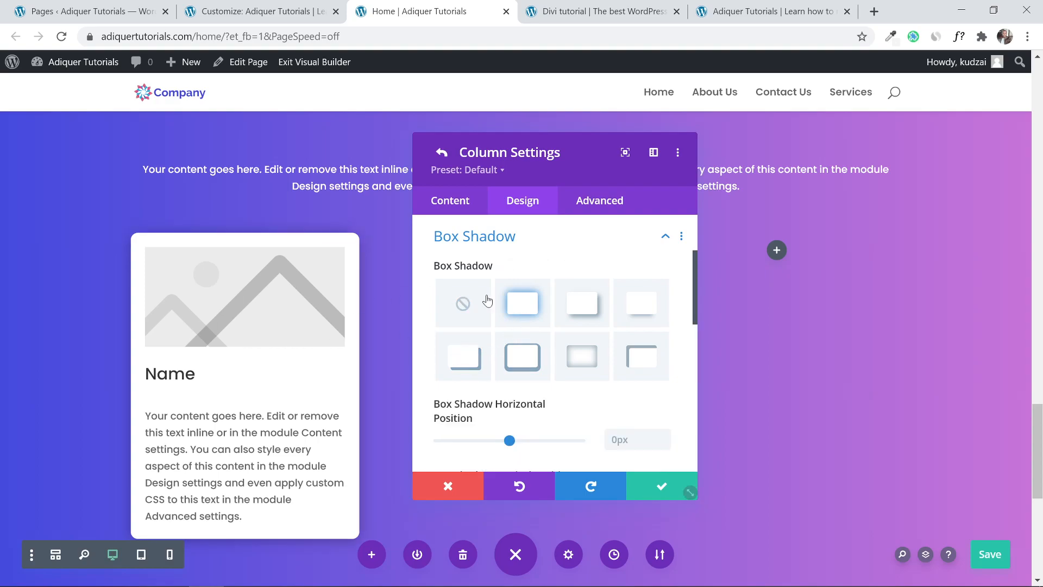
{"action": "left_click", "coordinate": [662, 489]}
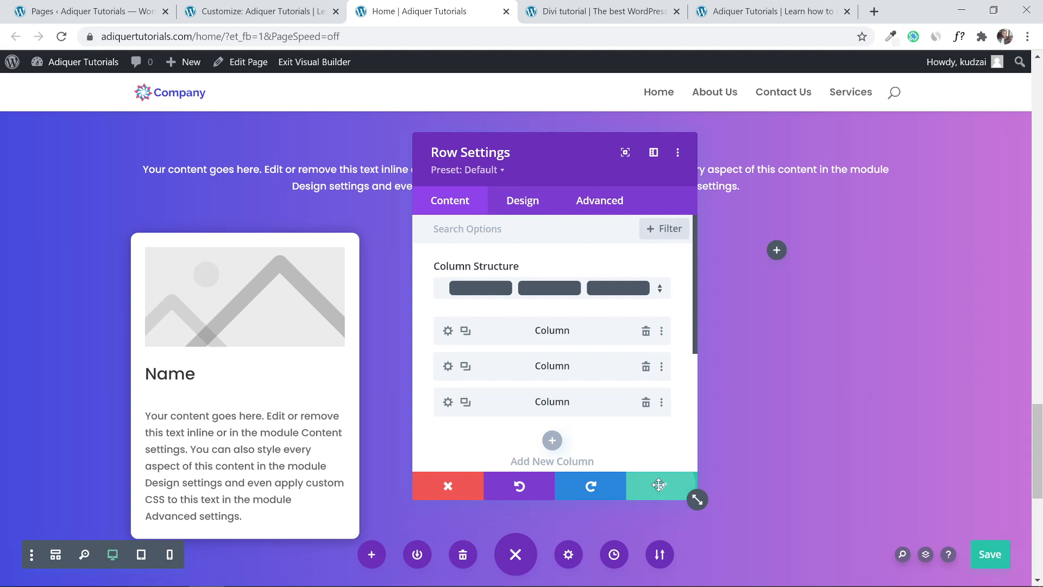
{"action": "left_click", "coordinate": [662, 489]}
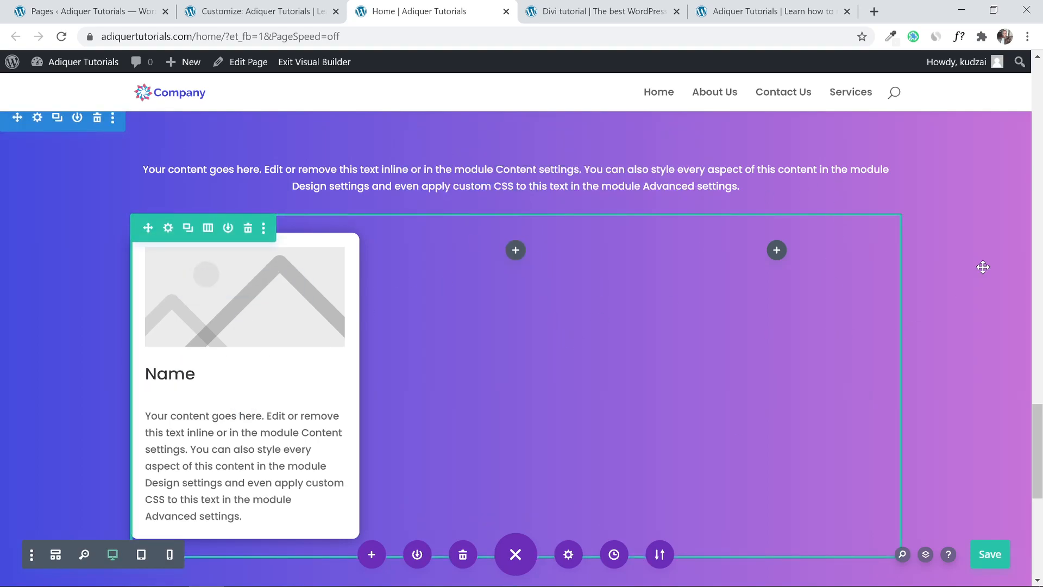
{"action": "scroll", "coordinate": [1041, 435], "scroll_direction": "up", "scroll_amount": 2}
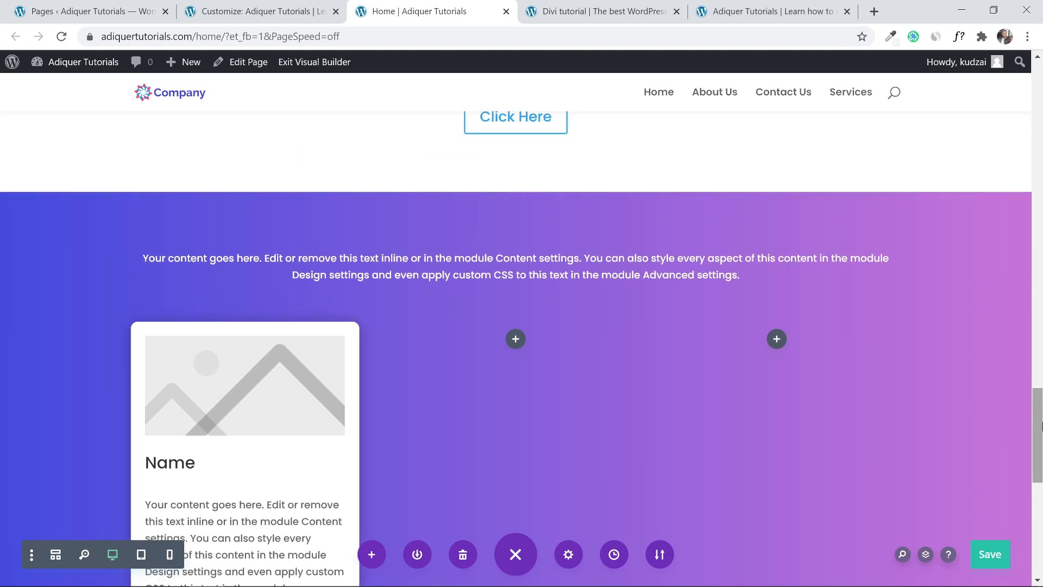
Compare with the reference team page, then save the builder page.
{"action": "left_click", "coordinate": [617, 6]}
{"action": "scroll", "coordinate": [522, 245], "scroll_direction": "up", "scroll_amount": 1}
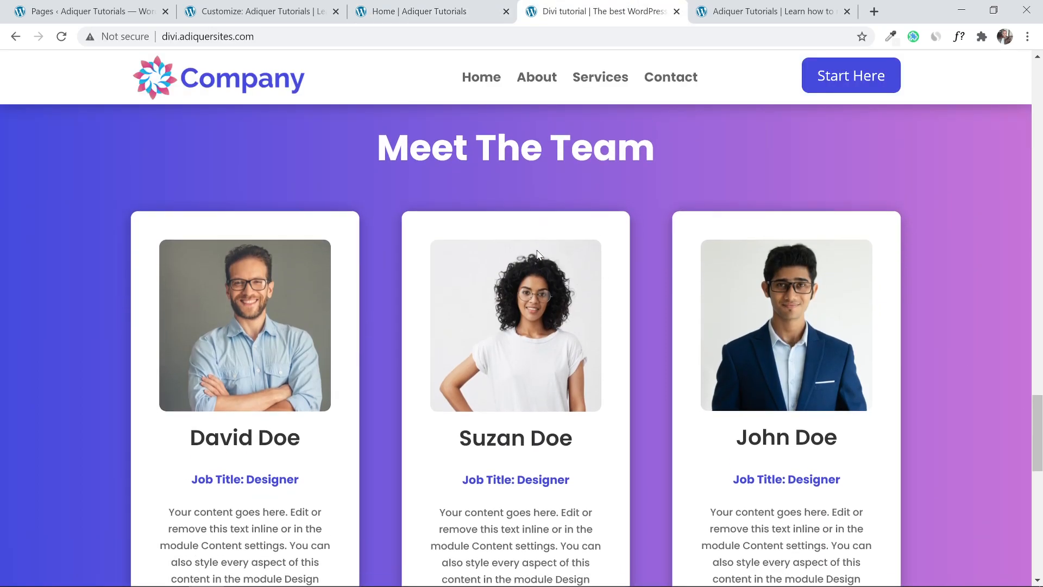
{"action": "scroll", "coordinate": [536, 252], "scroll_direction": "down", "scroll_amount": 1}
{"action": "left_click", "coordinate": [440, 11]}
{"action": "scroll", "coordinate": [471, 370], "scroll_direction": "down", "scroll_amount": 1}
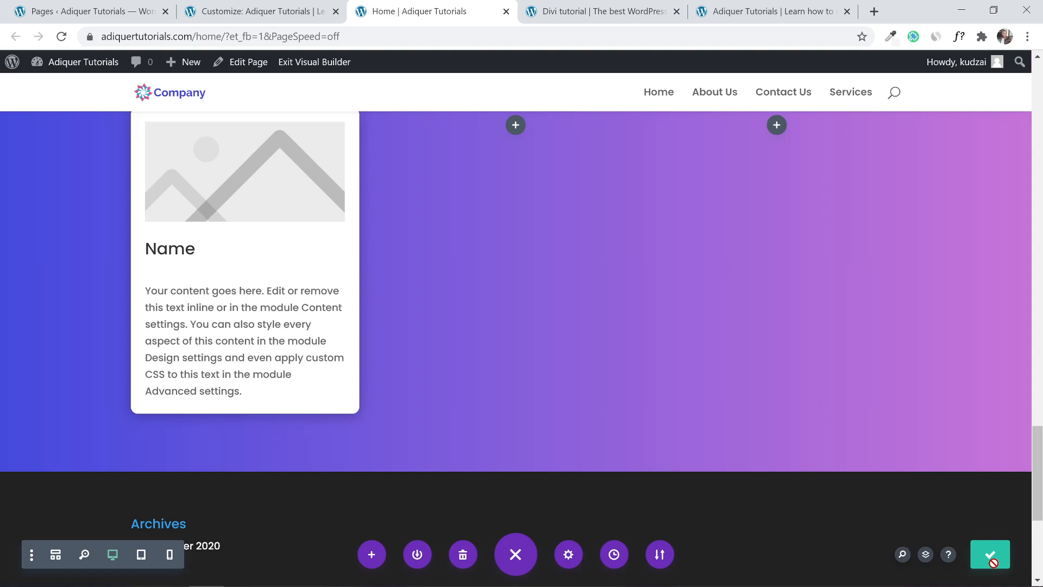
{"action": "left_click", "coordinate": [993, 559]}
Look over the reference site's newsletter section and return to the builder.
{"action": "scroll", "coordinate": [633, 382], "scroll_direction": "up", "scroll_amount": 3}
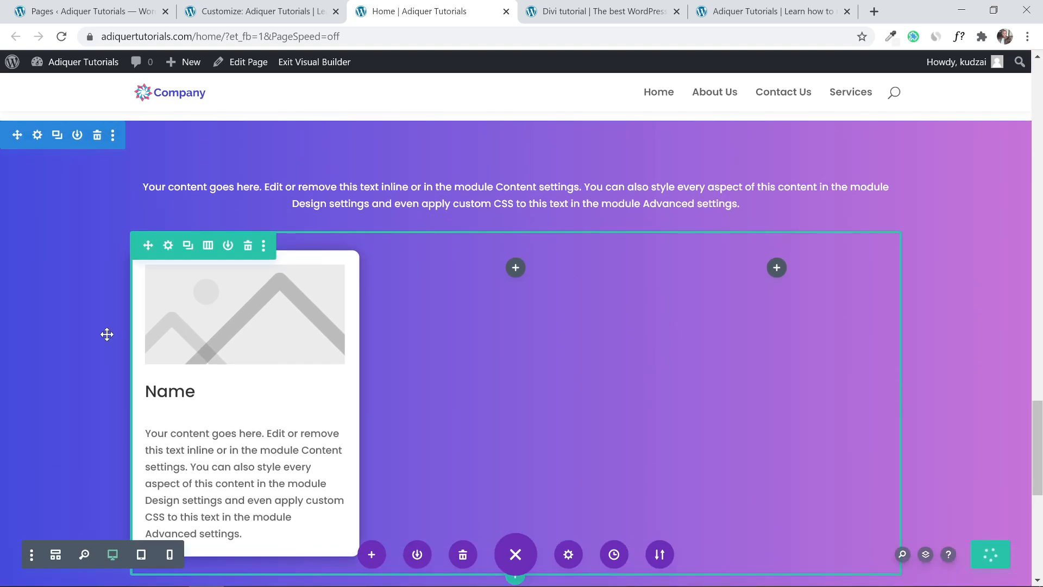
{"action": "scroll", "coordinate": [345, 288], "scroll_direction": "down", "scroll_amount": 4}
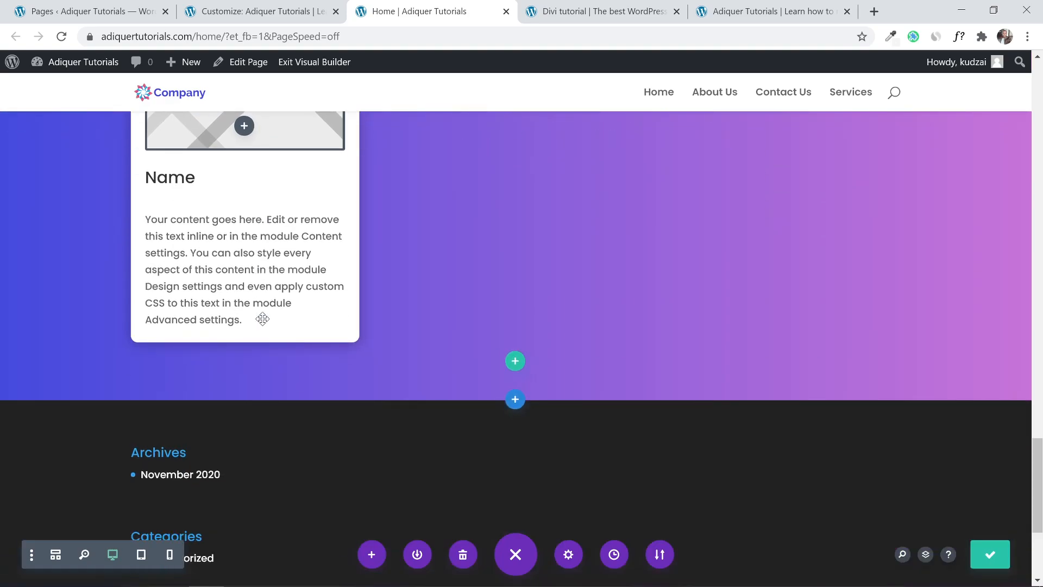
{"action": "left_click", "coordinate": [598, 11]}
{"action": "scroll", "coordinate": [455, 314], "scroll_direction": "down", "scroll_amount": 6}
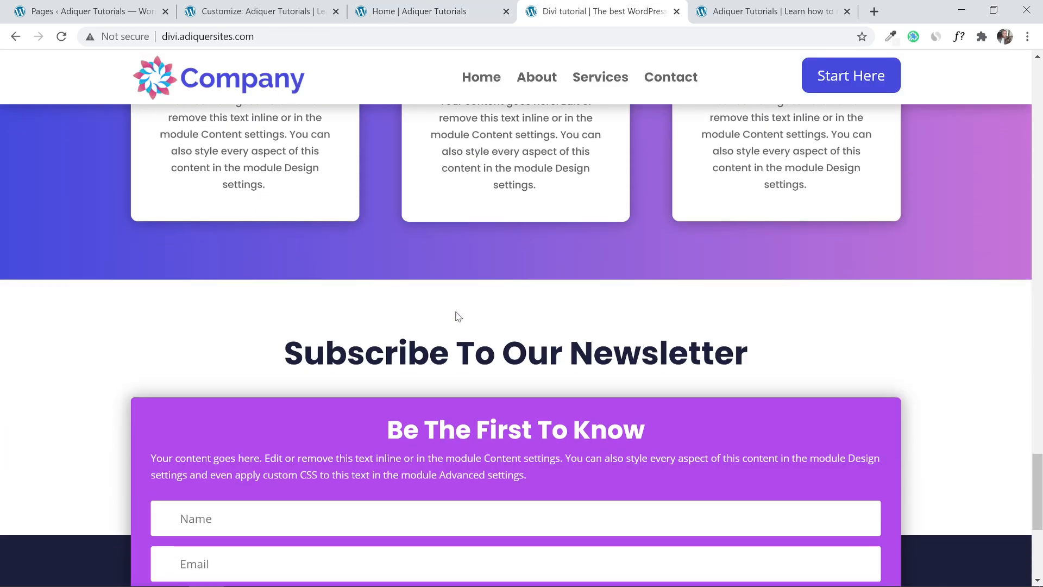
{"action": "scroll", "coordinate": [456, 313], "scroll_direction": "down", "scroll_amount": 1}
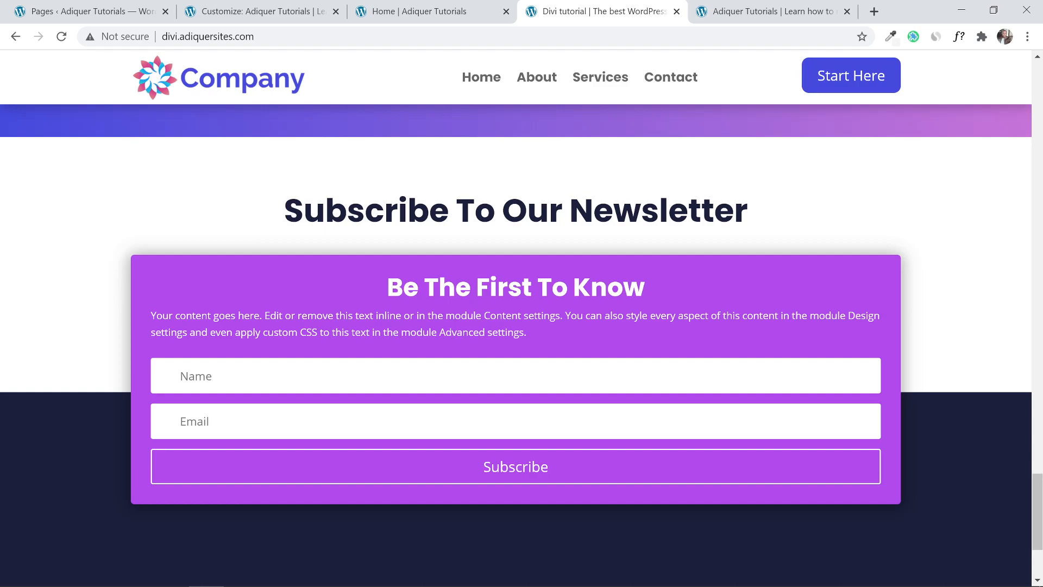
{"action": "left_click", "coordinate": [424, 10]}
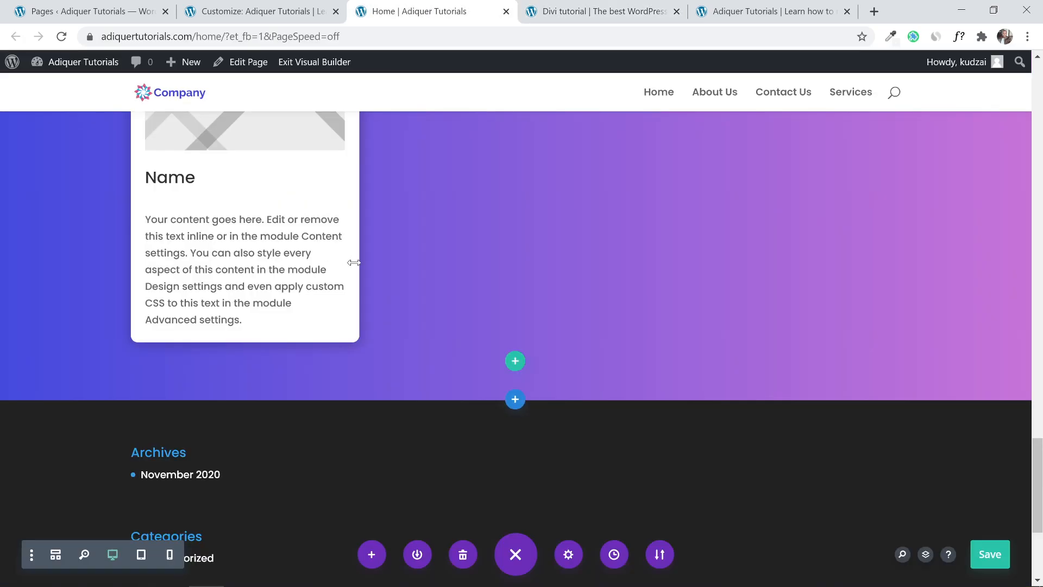
Add a Regular section with a one-column row holding an Email Optin module below the team cards.
{"action": "left_click", "coordinate": [514, 403]}
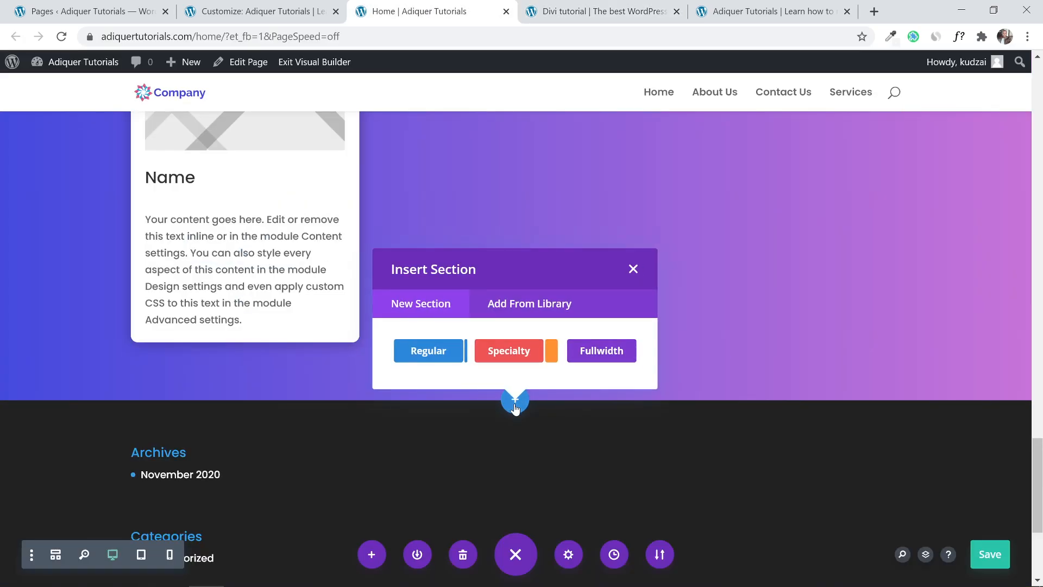
{"action": "left_click", "coordinate": [428, 358]}
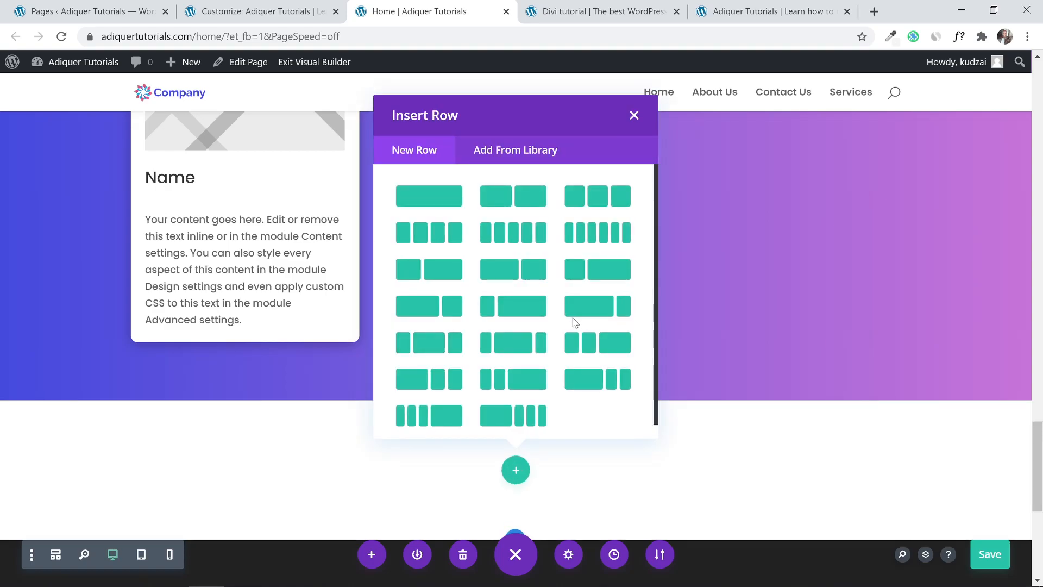
{"action": "scroll", "coordinate": [553, 245], "scroll_direction": "down", "scroll_amount": 1}
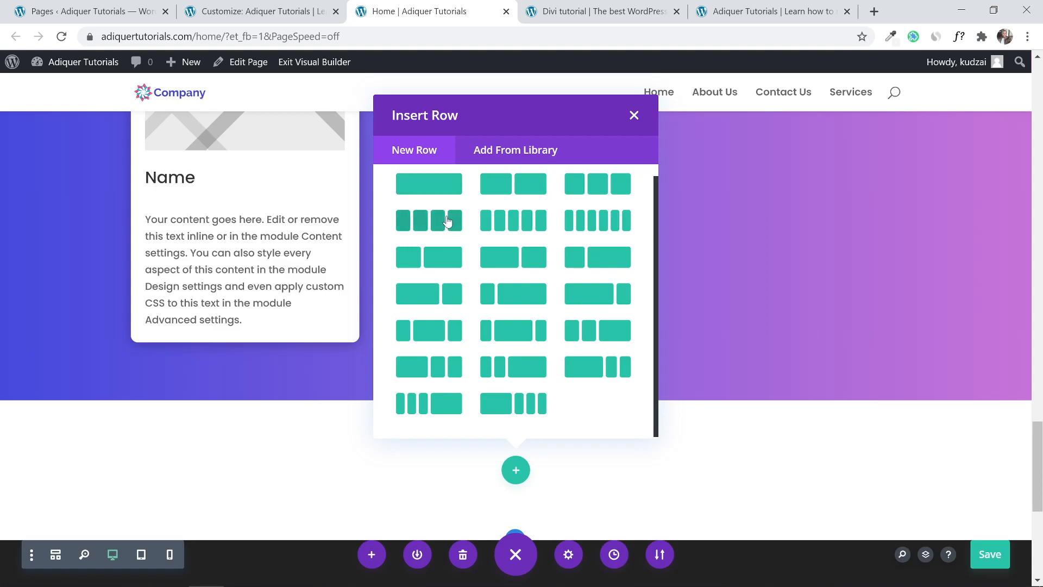
{"action": "left_click", "coordinate": [438, 185]}
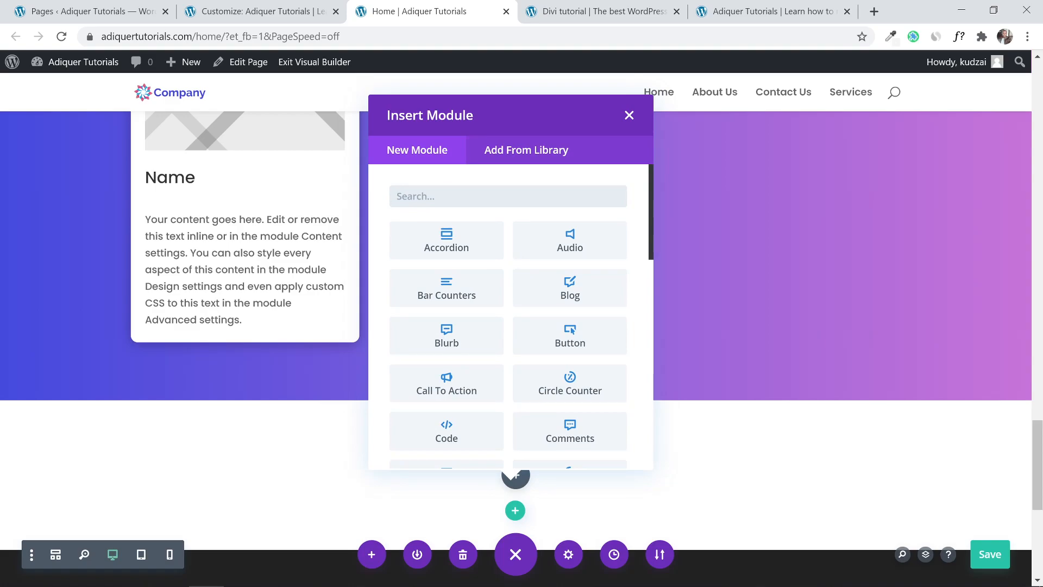
{"action": "type", "text": "email"}
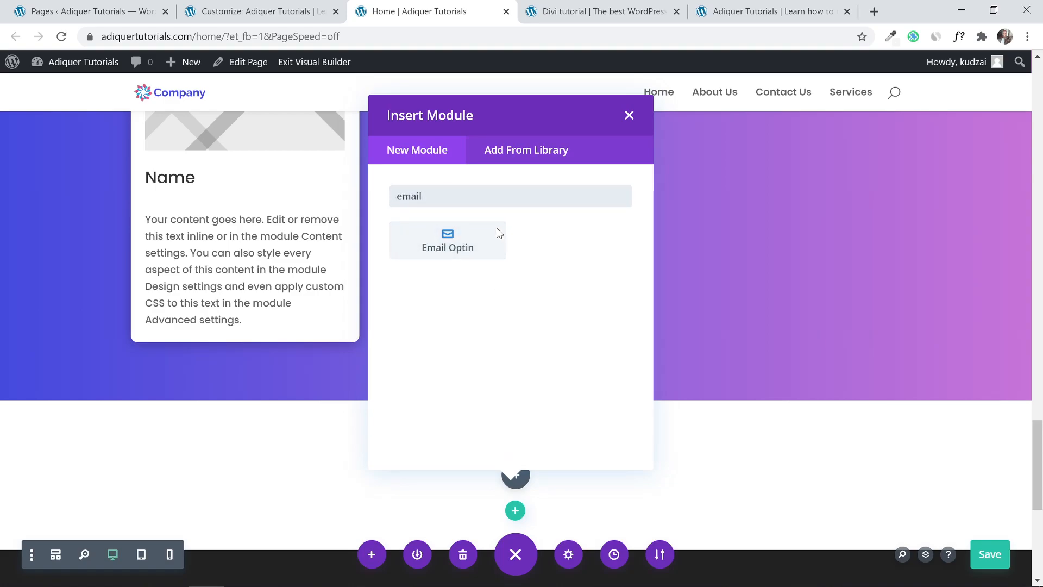
{"action": "left_click", "coordinate": [452, 235]}
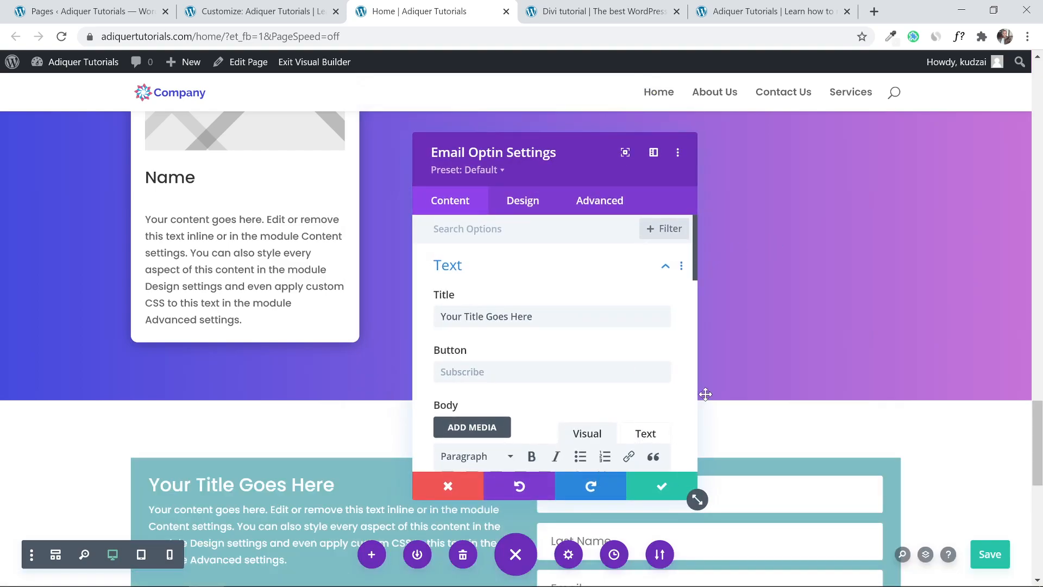
Save the page and set the Email Optin layout to Body On Top, Form On Bottom.
{"action": "scroll", "coordinate": [702, 398], "scroll_direction": "down", "scroll_amount": 3}
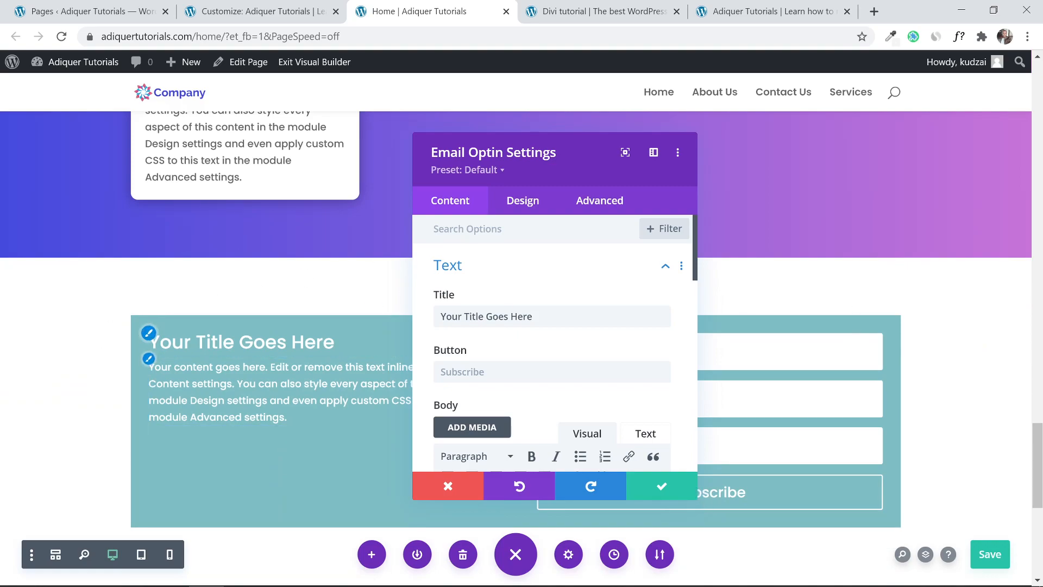
{"action": "key", "text": "ctrl+s"}
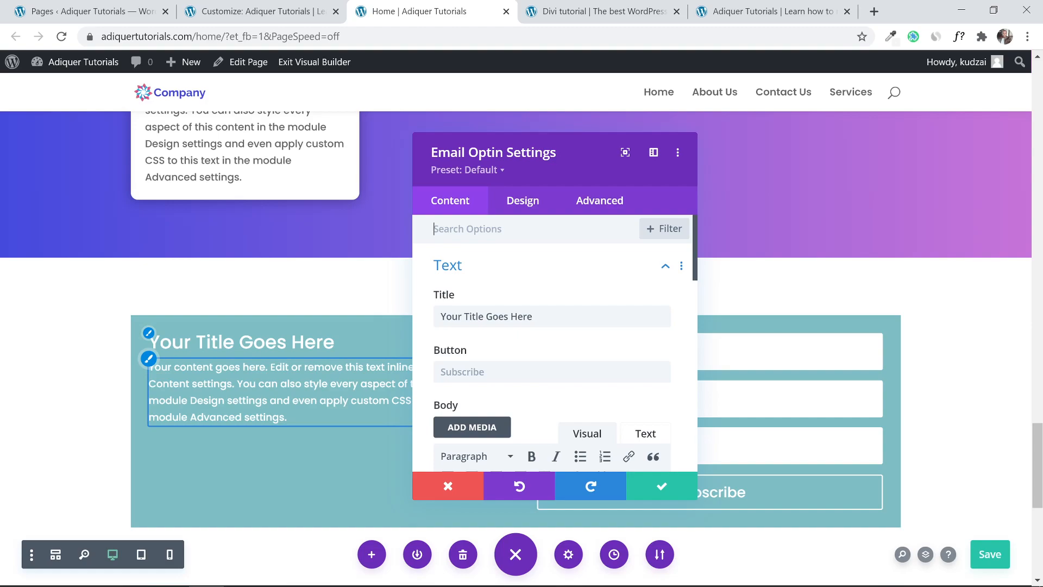
{"action": "left_click", "coordinate": [523, 210]}
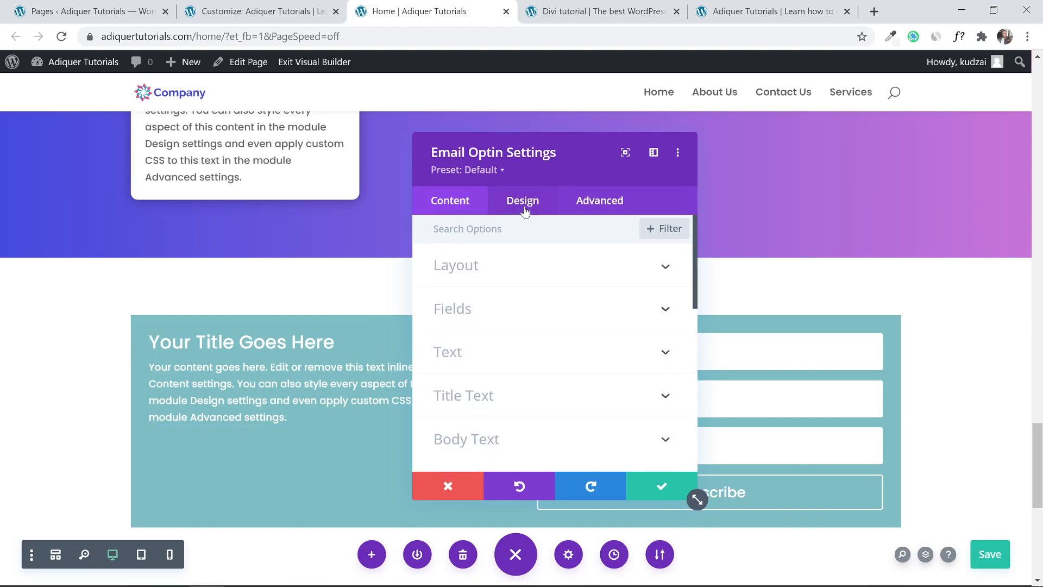
{"action": "left_click", "coordinate": [524, 283]}
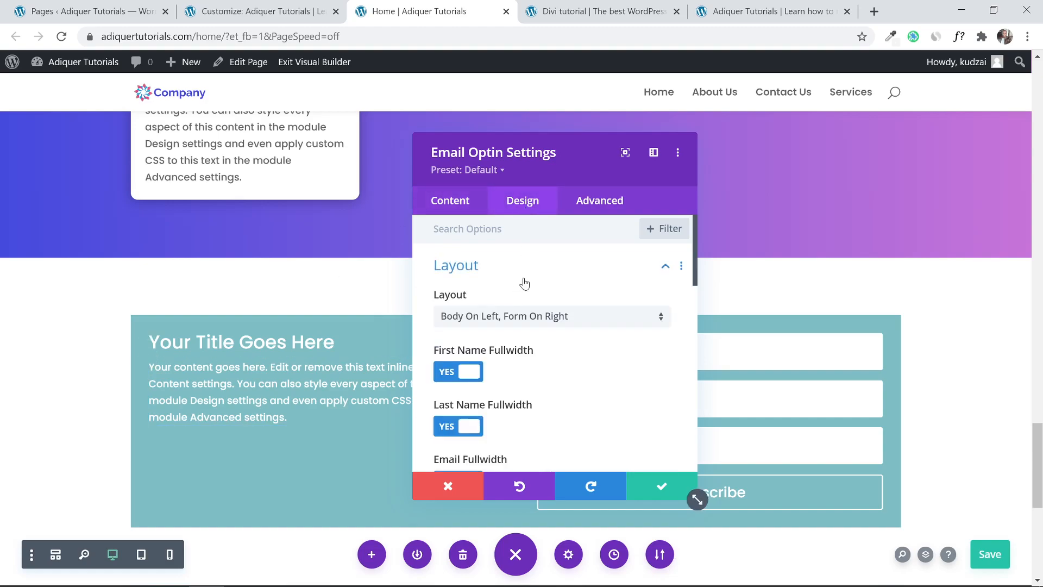
{"action": "left_click", "coordinate": [484, 321]}
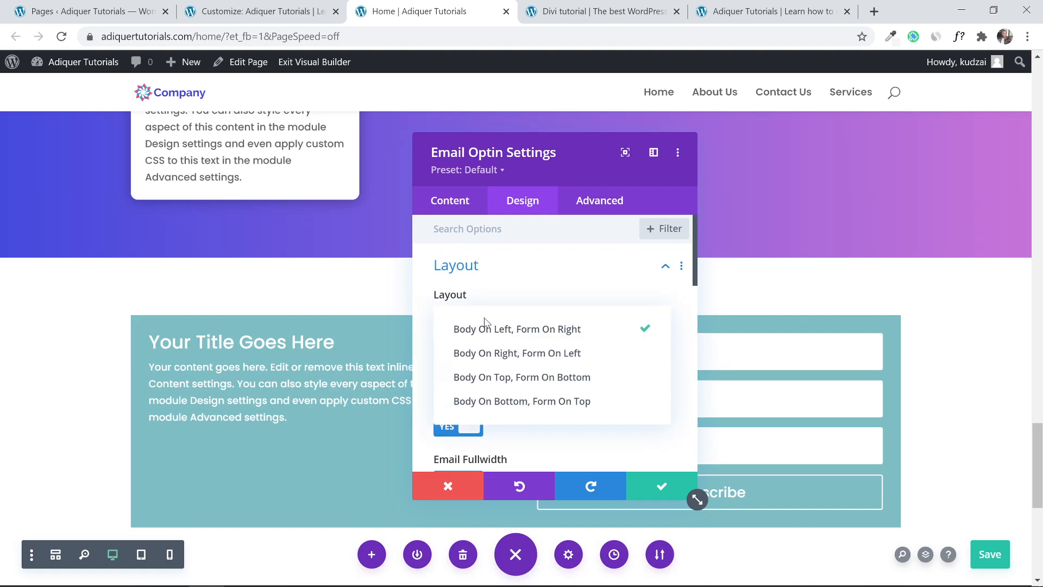
{"action": "left_click", "coordinate": [522, 379]}
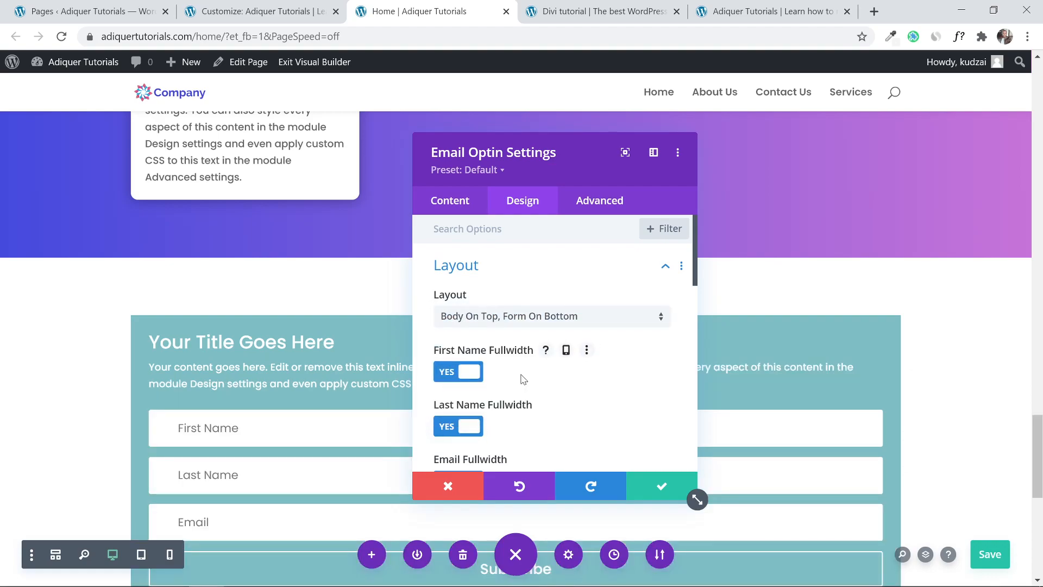
{"action": "left_click", "coordinate": [598, 11]}
{"action": "left_click", "coordinate": [461, 7]}
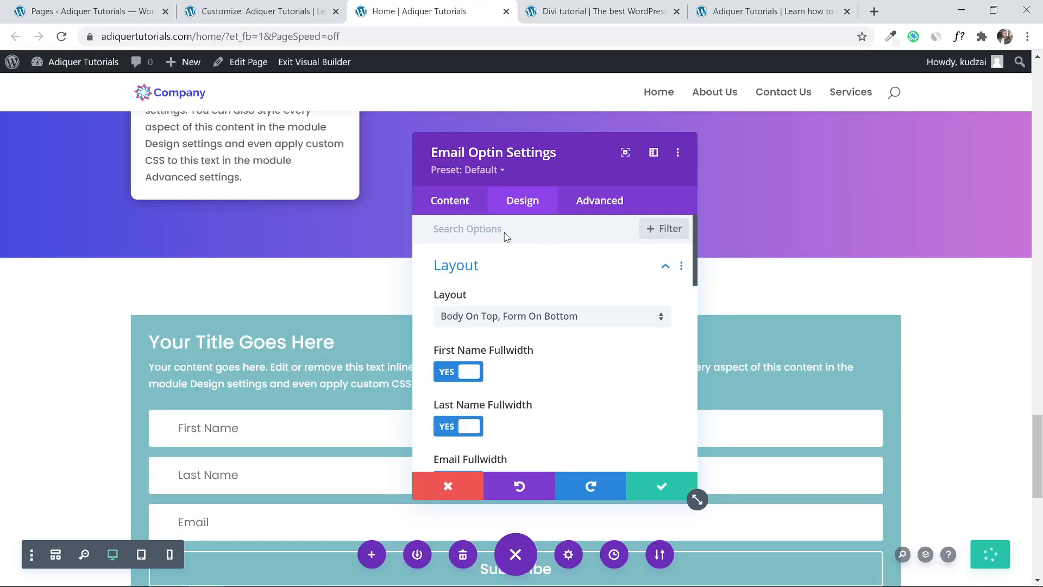
{"action": "left_click", "coordinate": [545, 264]}
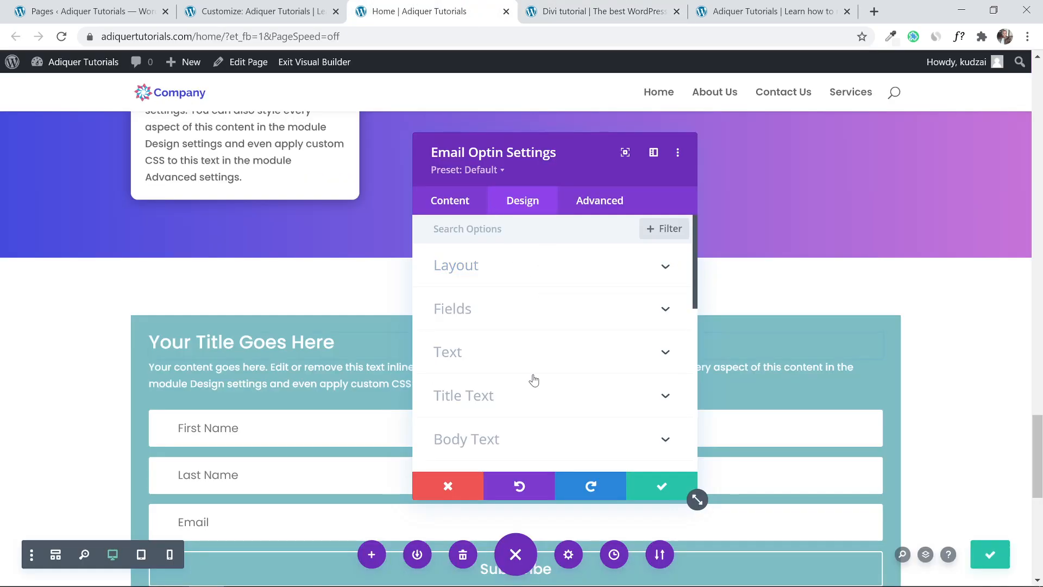
Give the opt-in box the second Box Shadow preset and 10px rounded corners, then save.
{"action": "scroll", "coordinate": [530, 380], "scroll_direction": "down", "scroll_amount": 5}
{"action": "scroll", "coordinate": [531, 380], "scroll_direction": "down", "scroll_amount": 2}
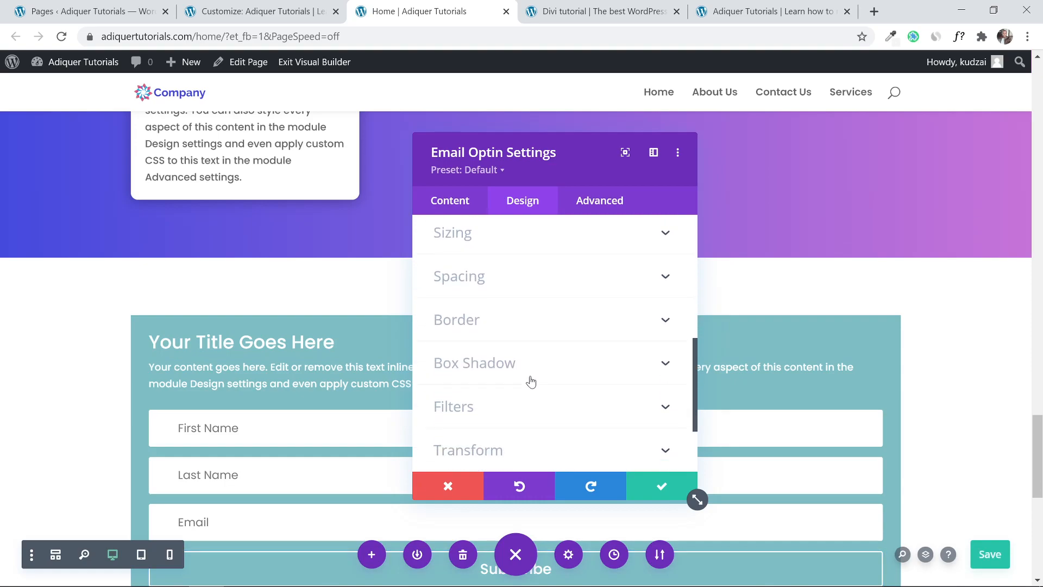
{"action": "left_click", "coordinate": [531, 359]}
{"action": "left_click", "coordinate": [519, 308]}
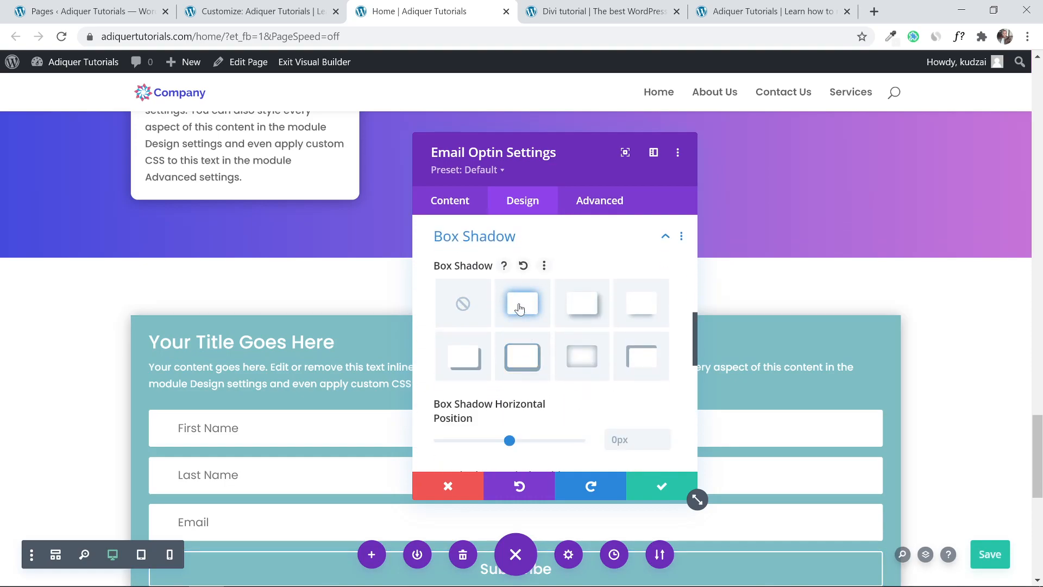
{"action": "scroll", "coordinate": [591, 266], "scroll_direction": "up", "scroll_amount": 3}
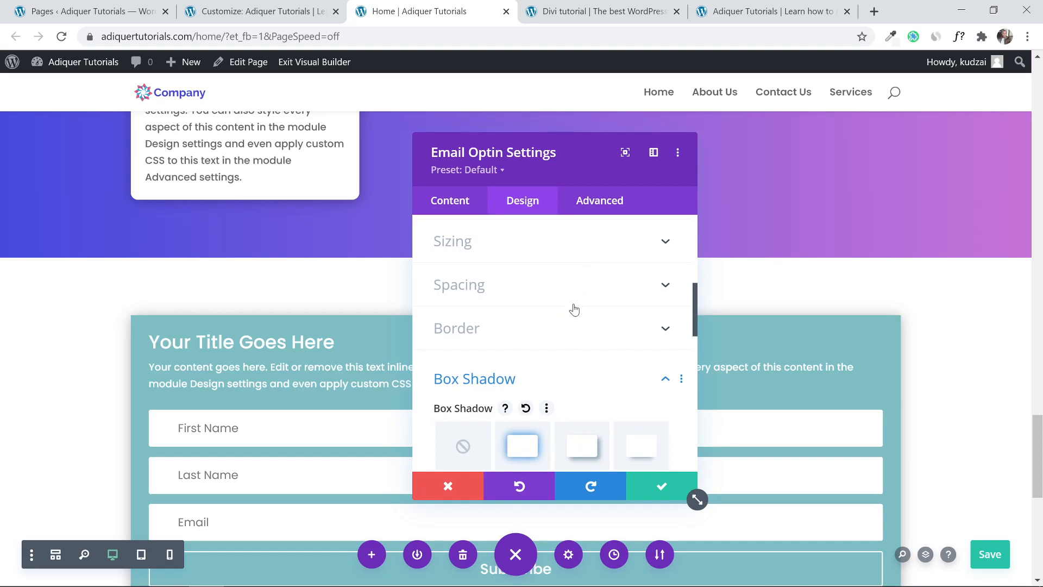
{"action": "left_click", "coordinate": [569, 326]}
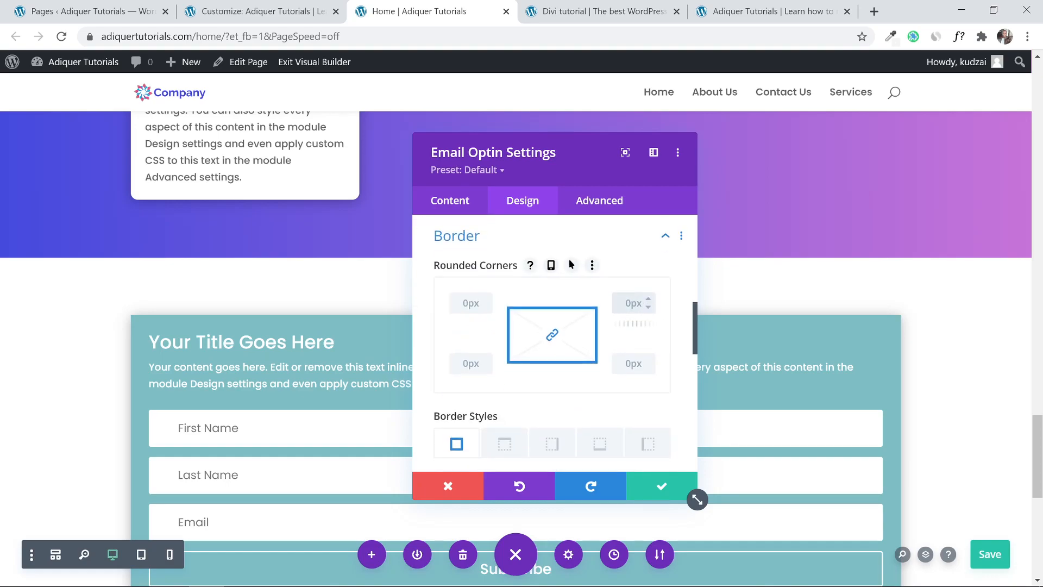
{"action": "type", "text": "10"}
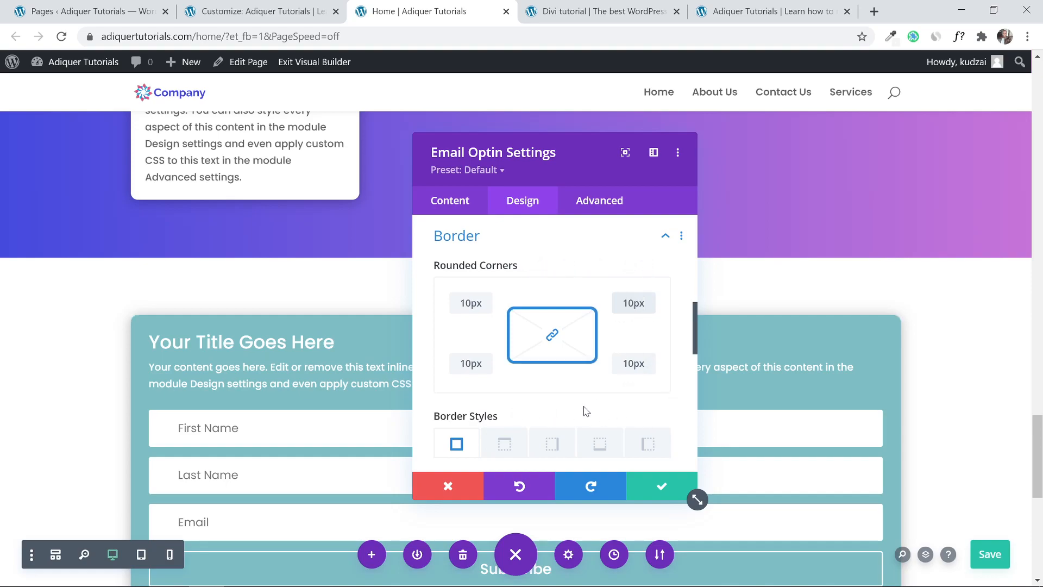
{"action": "left_click", "coordinate": [663, 487]}
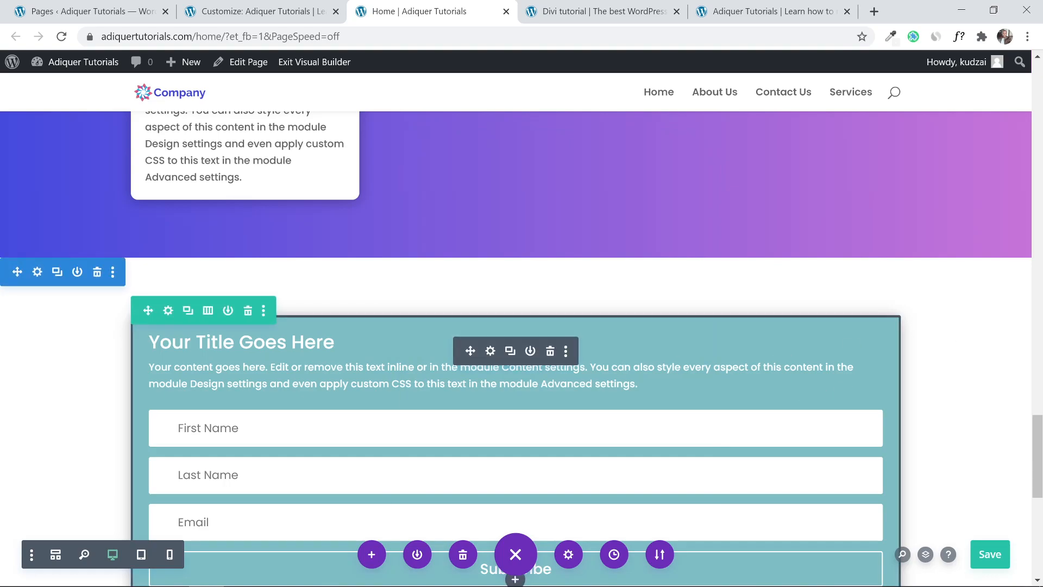
Sample the dark footer colour #222222 with ColorZilla's Page Color Picker.
{"action": "left_click_drag", "start_coordinate": [1042, 446], "coordinate": [1041, 470]}
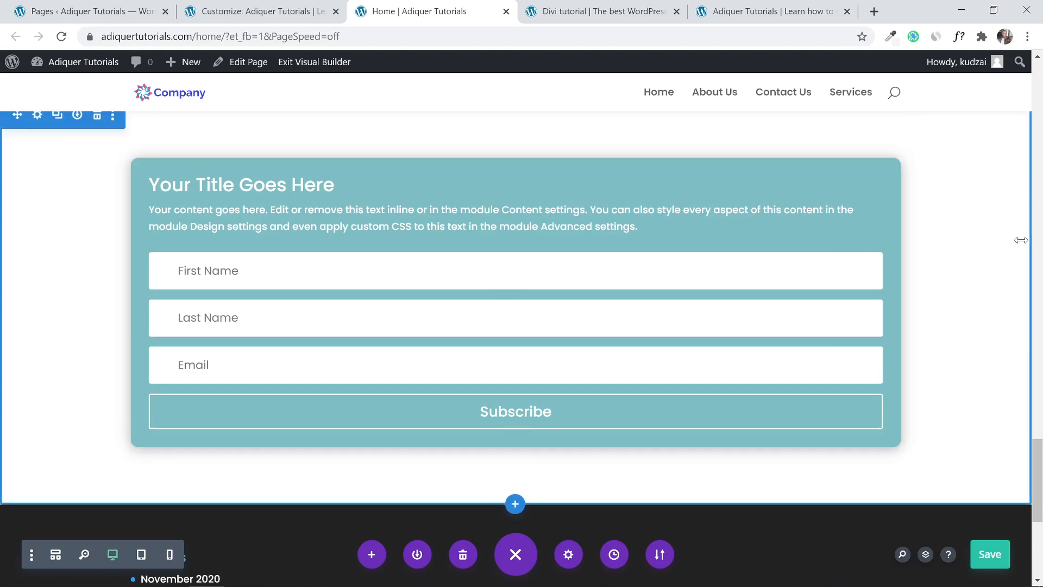
{"action": "scroll", "coordinate": [1023, 251], "scroll_direction": "up", "scroll_amount": 1}
{"action": "scroll", "coordinate": [1023, 250], "scroll_direction": "down", "scroll_amount": 3}
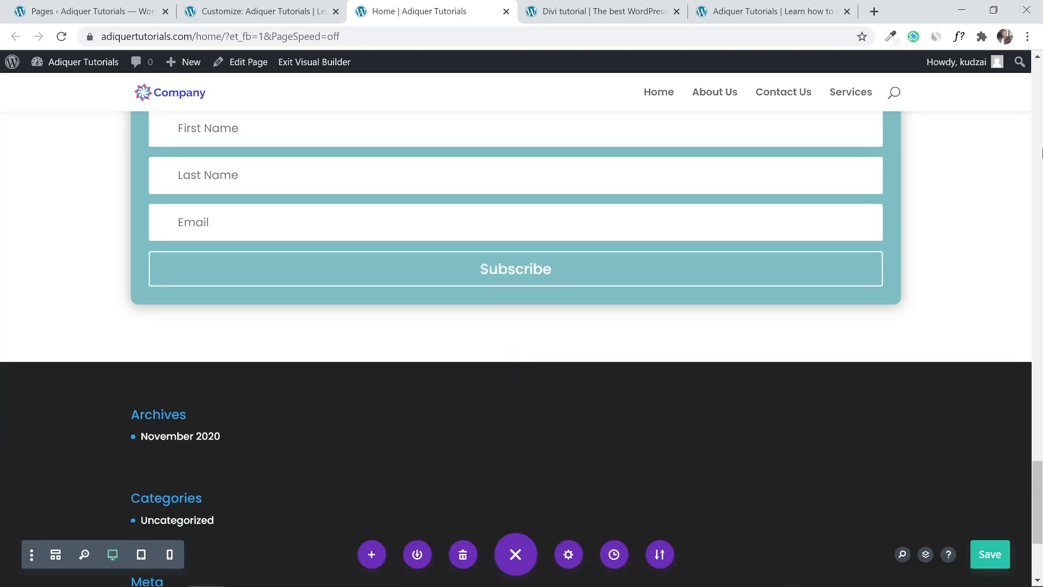
{"action": "left_click", "coordinate": [890, 37]}
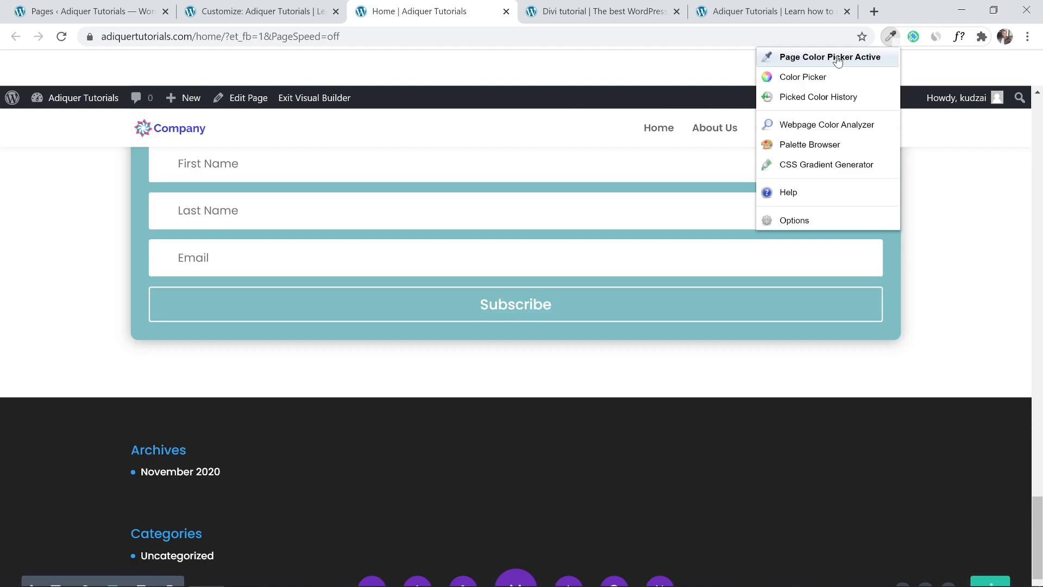
{"action": "left_click", "coordinate": [837, 58]}
{"action": "left_click", "coordinate": [885, 431]}
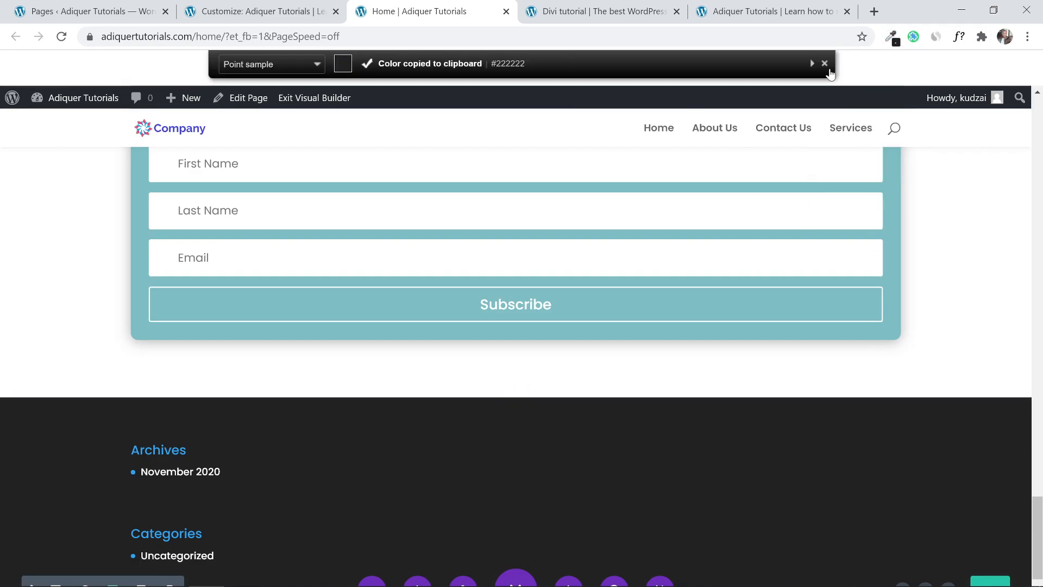
{"action": "key", "text": "Escape"}
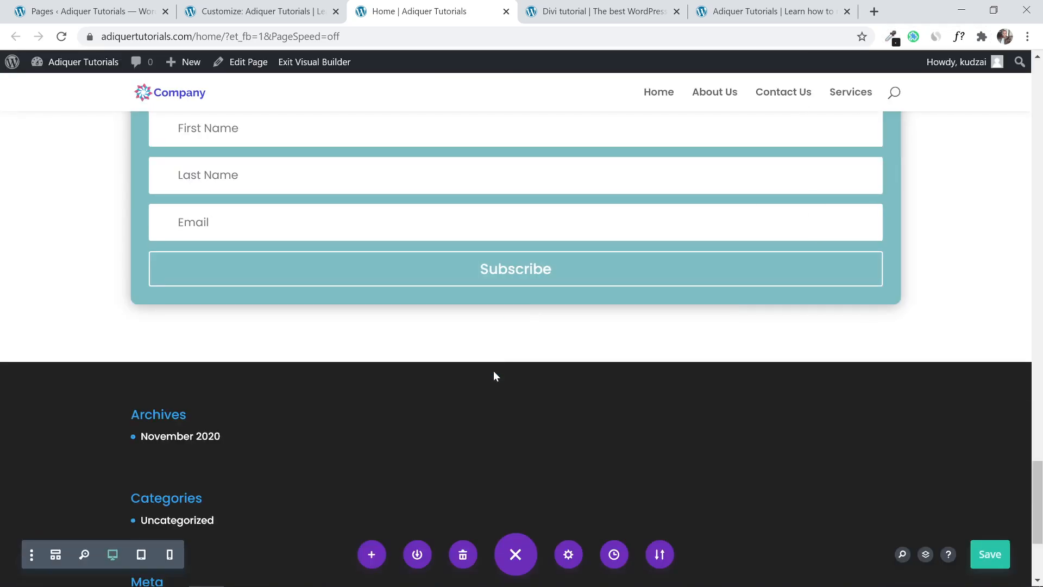
Scroll back to the opt-in form's section and open its section settings.
{"action": "scroll", "coordinate": [493, 370], "scroll_direction": "up", "scroll_amount": 3}
{"action": "scroll", "coordinate": [328, 391], "scroll_direction": "down", "scroll_amount": 4}
{"action": "scroll", "coordinate": [316, 401], "scroll_direction": "down", "scroll_amount": 4}
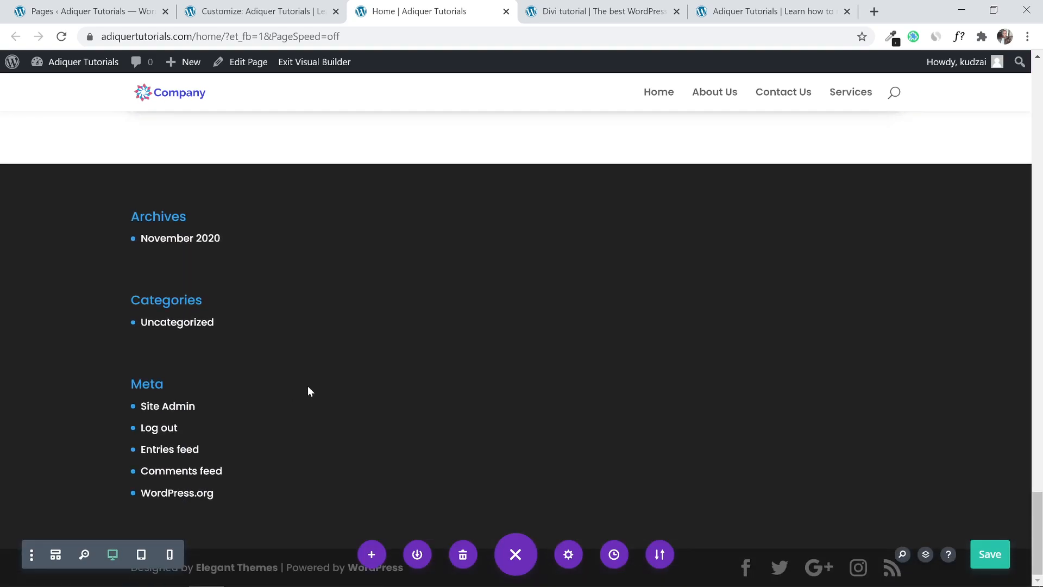
{"action": "scroll", "coordinate": [307, 386], "scroll_direction": "up", "scroll_amount": 8}
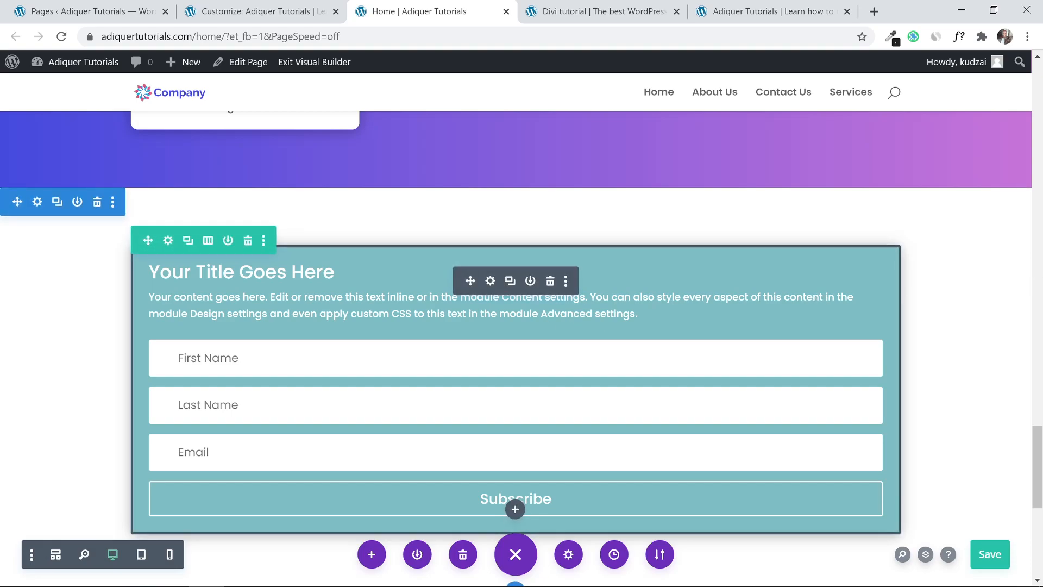
{"action": "scroll", "coordinate": [515, 348], "scroll_direction": "down", "scroll_amount": 1}
{"action": "scroll", "coordinate": [515, 347], "scroll_direction": "down", "scroll_amount": 1}
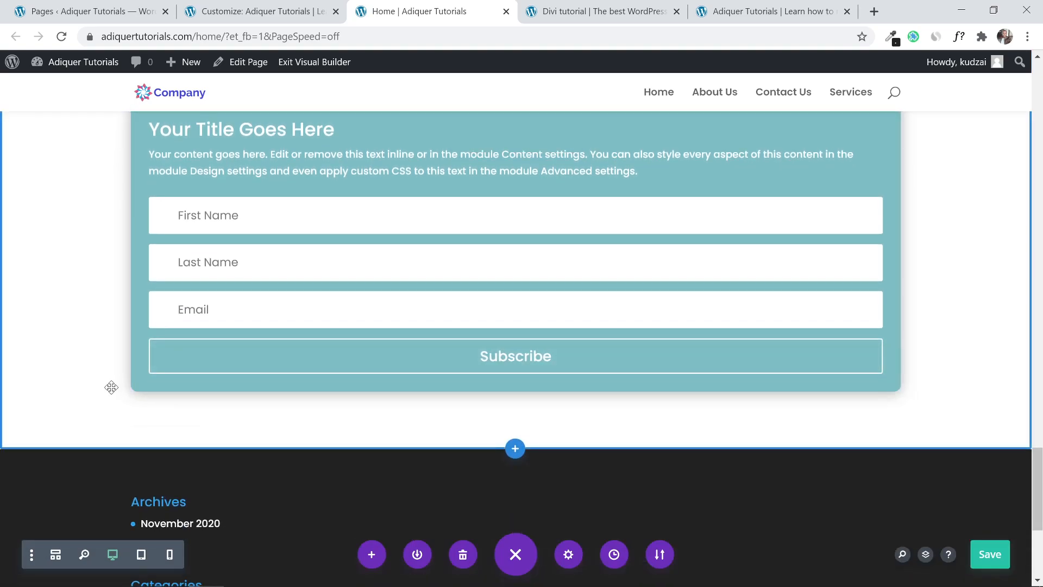
{"action": "scroll", "coordinate": [53, 346], "scroll_direction": "up", "scroll_amount": 1}
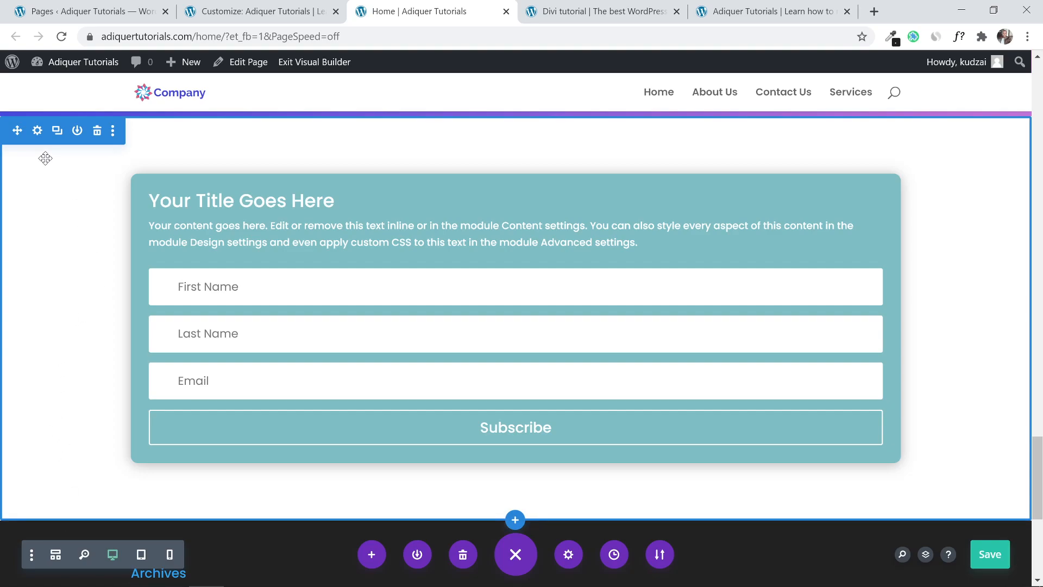
{"action": "left_click", "coordinate": [36, 132]}
Give the section a background gradient running from white to the footer's #222222.
{"action": "left_click", "coordinate": [542, 302]}
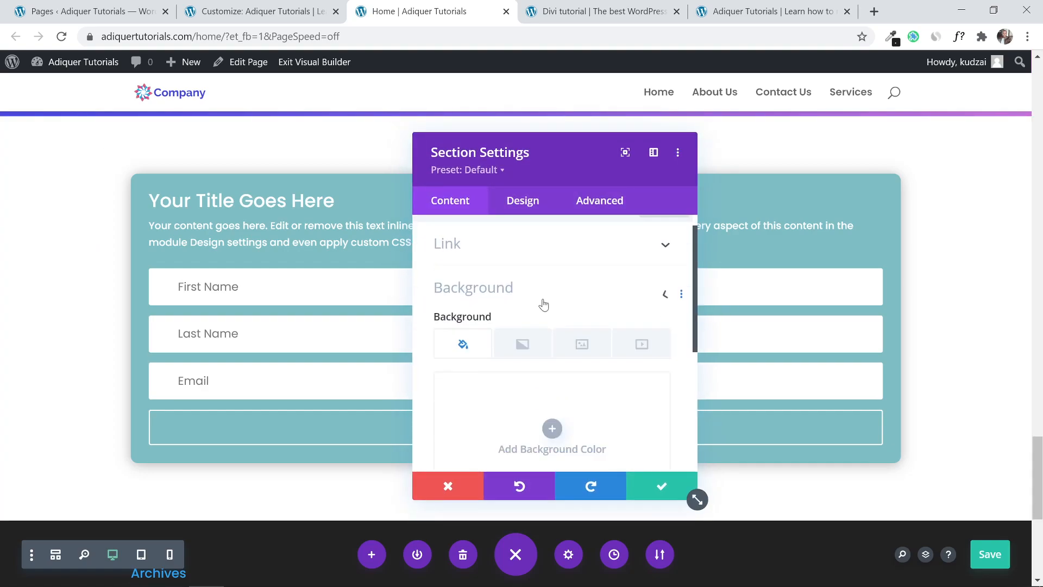
{"action": "left_click", "coordinate": [521, 292]}
{"action": "scroll", "coordinate": [522, 298], "scroll_direction": "down", "scroll_amount": 1}
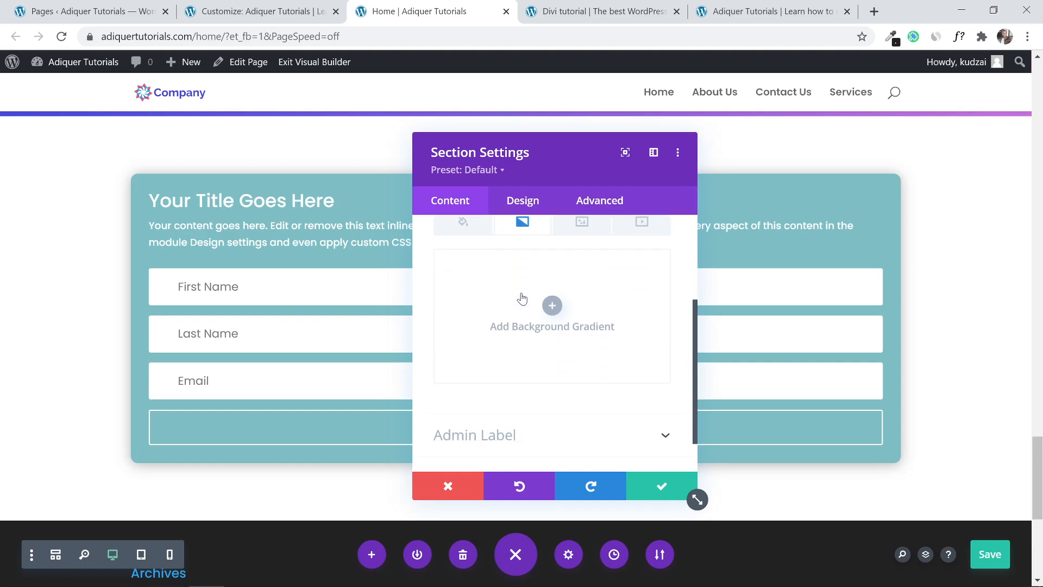
{"action": "left_click", "coordinate": [552, 305]}
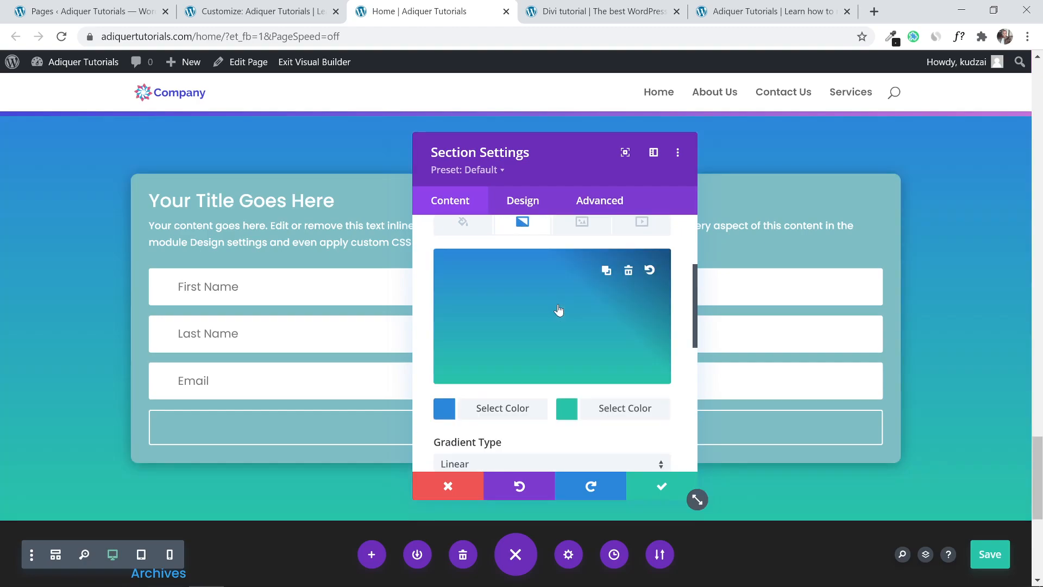
{"action": "left_click", "coordinate": [444, 409]}
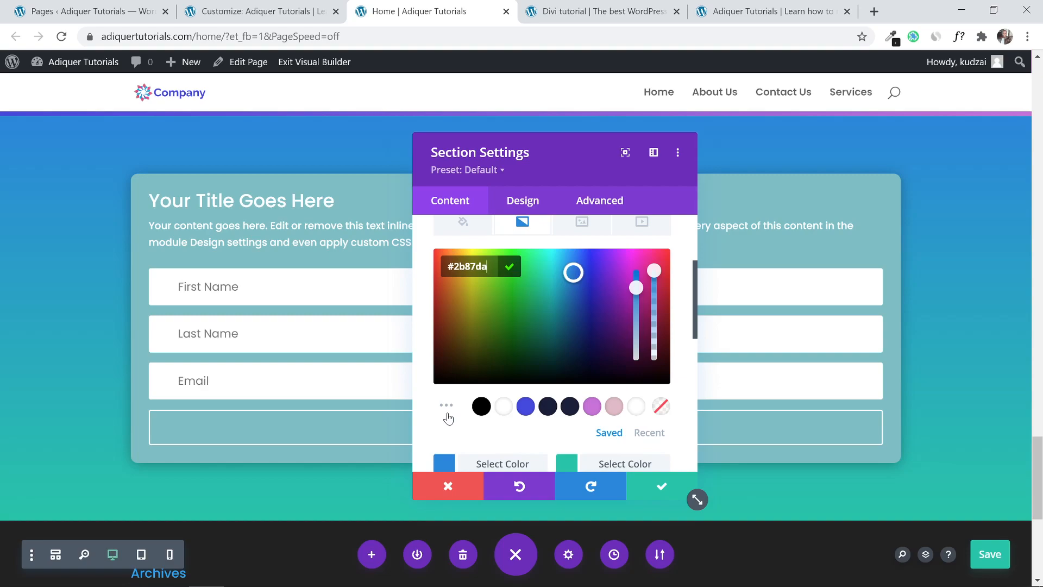
{"action": "left_click", "coordinate": [503, 408]}
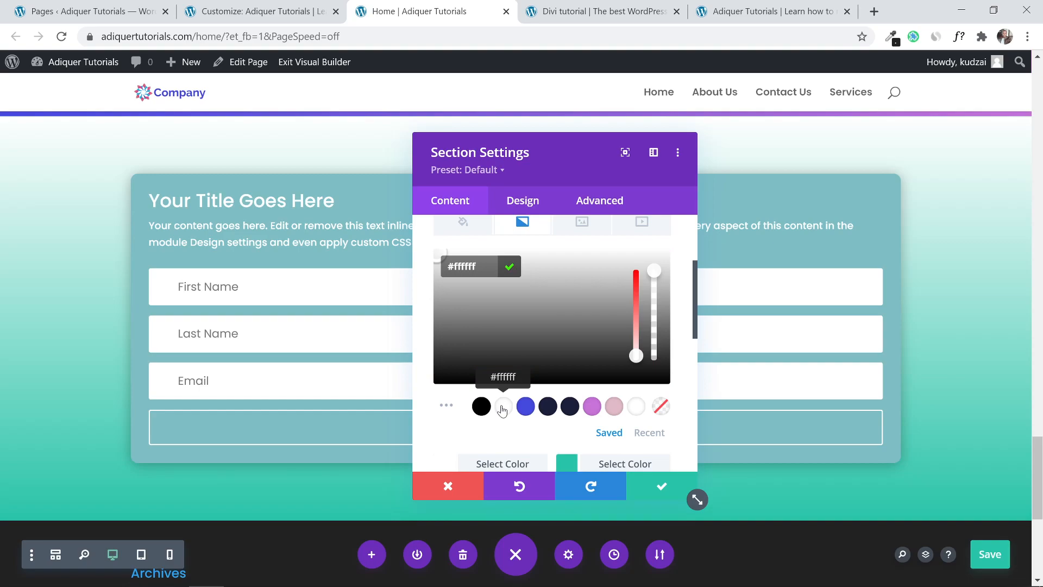
{"action": "left_click", "coordinate": [565, 464]}
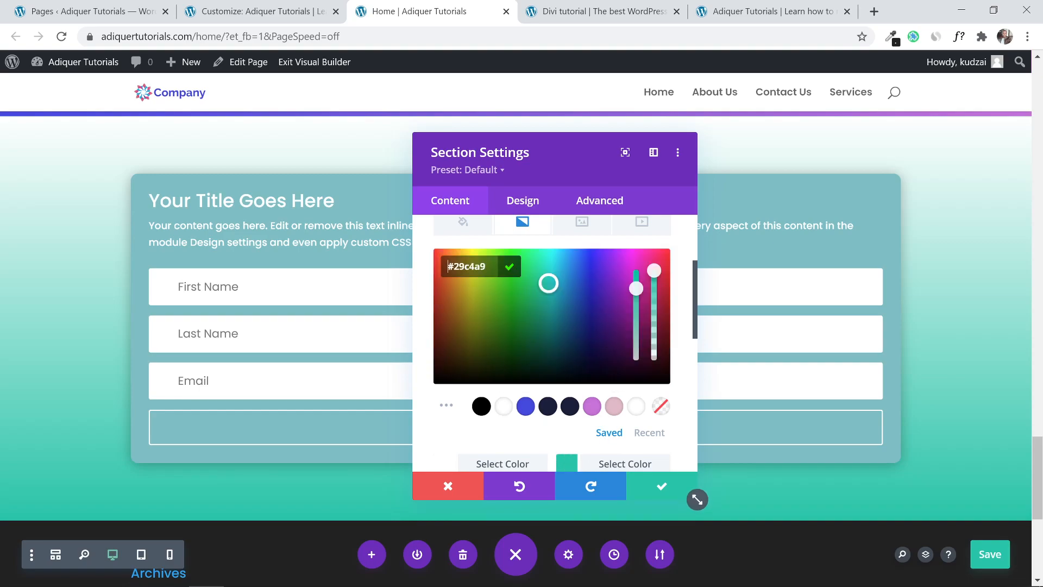
{"action": "left_click_drag", "start_coordinate": [433, 266], "coordinate": [432, 266]}
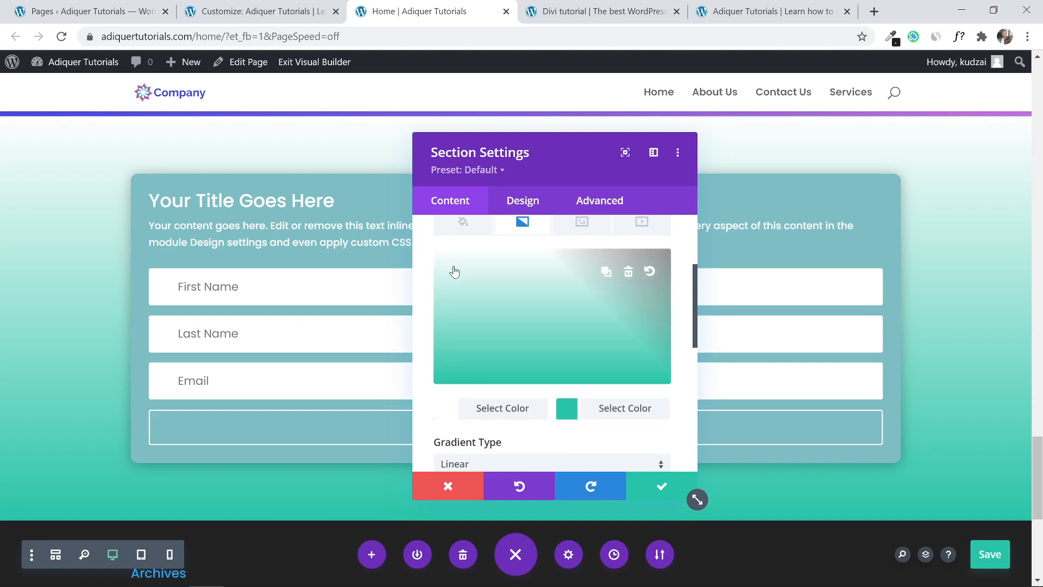
{"action": "left_click", "coordinate": [567, 409]}
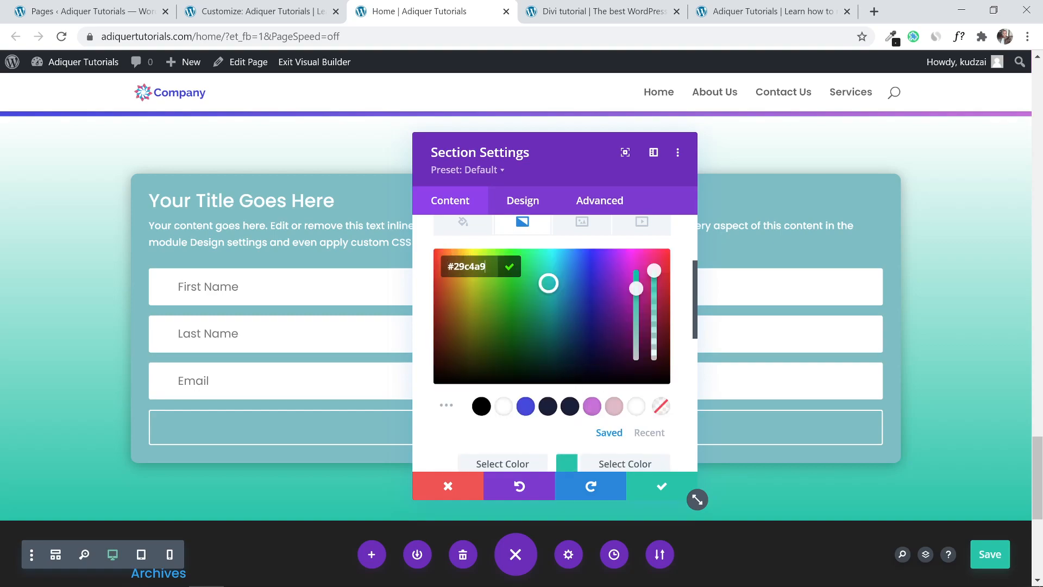
{"action": "right_click", "coordinate": [447, 267]}
{"action": "left_click", "coordinate": [501, 329]}
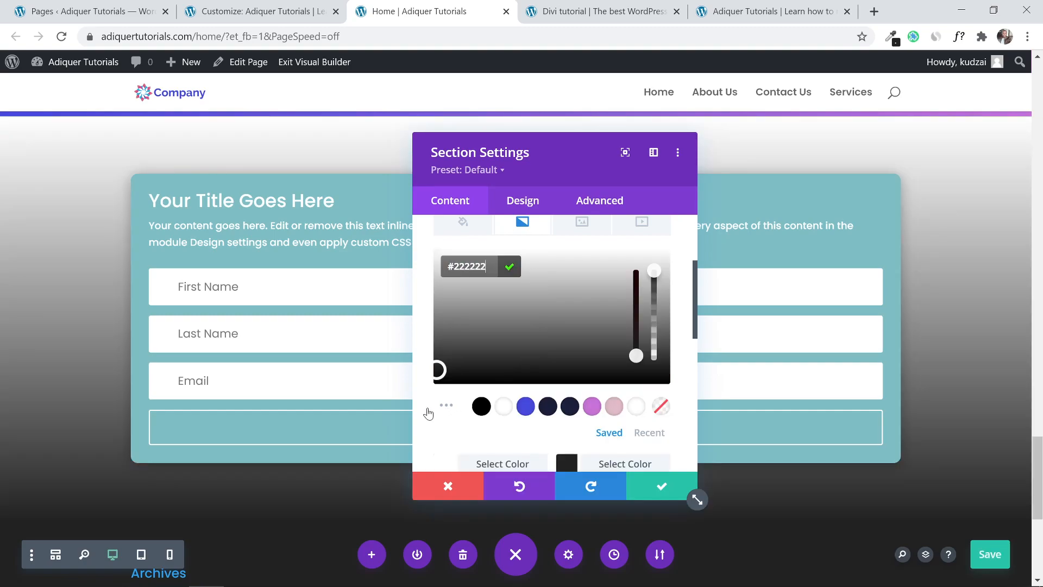
Set the gradient's start and end positions both to 50%.
{"action": "scroll", "coordinate": [432, 407], "scroll_direction": "down", "scroll_amount": 4}
{"action": "scroll", "coordinate": [431, 392], "scroll_direction": "down", "scroll_amount": 1}
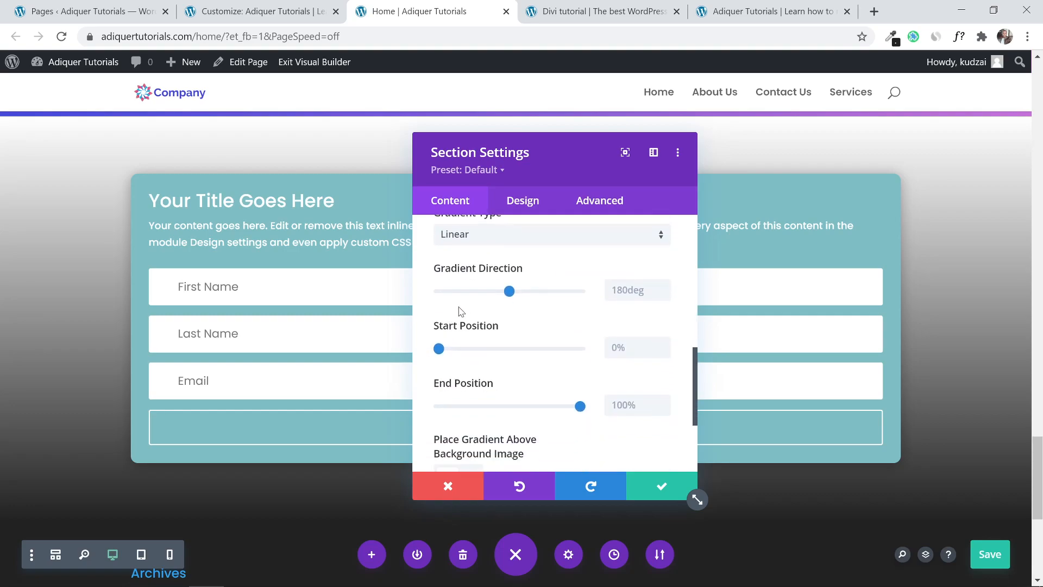
{"action": "scroll", "coordinate": [615, 337], "scroll_direction": "down", "scroll_amount": 1}
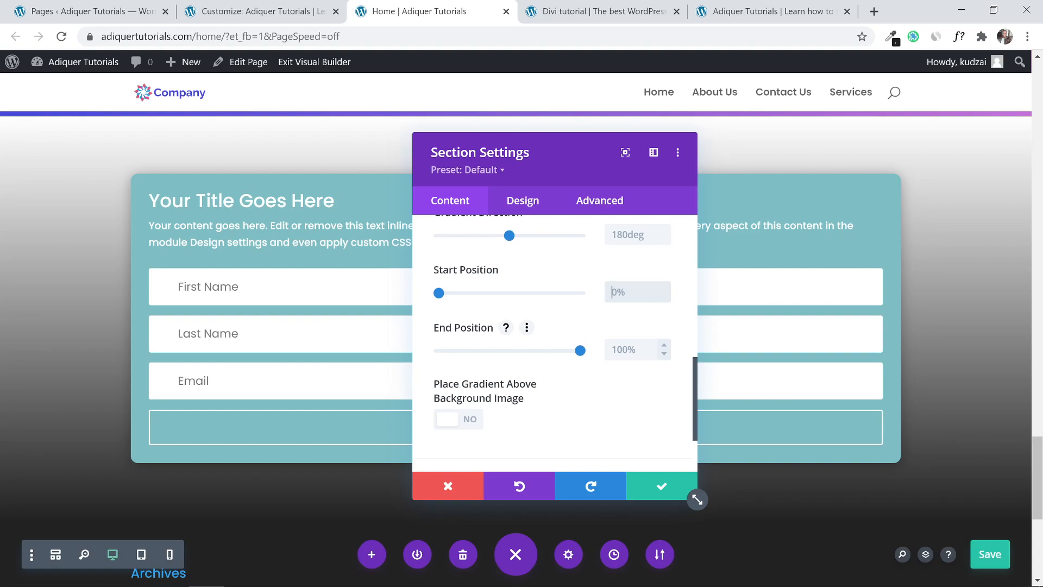
{"action": "type", "text": "%"}
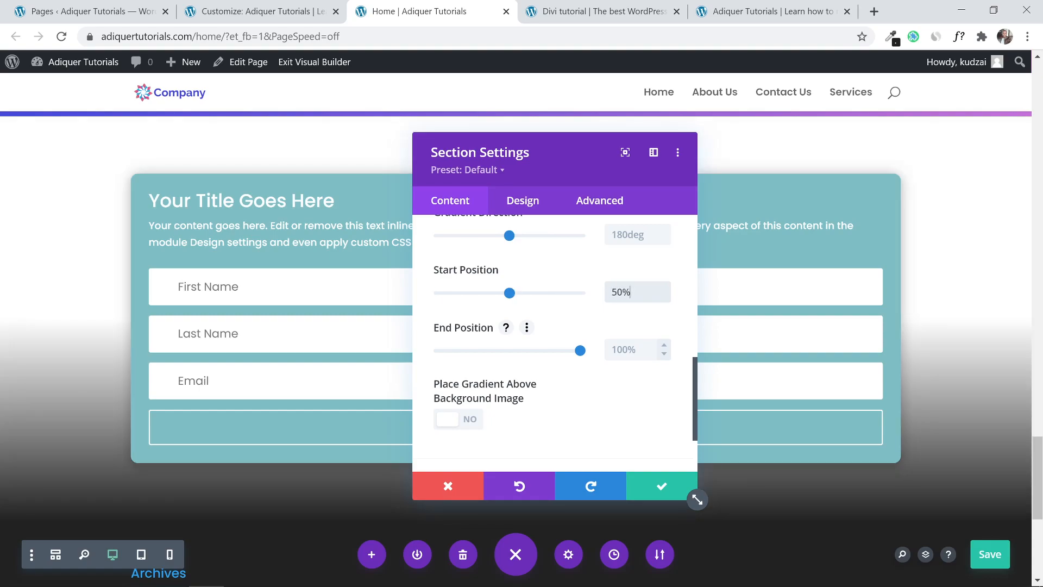
{"action": "left_click", "coordinate": [630, 349]}
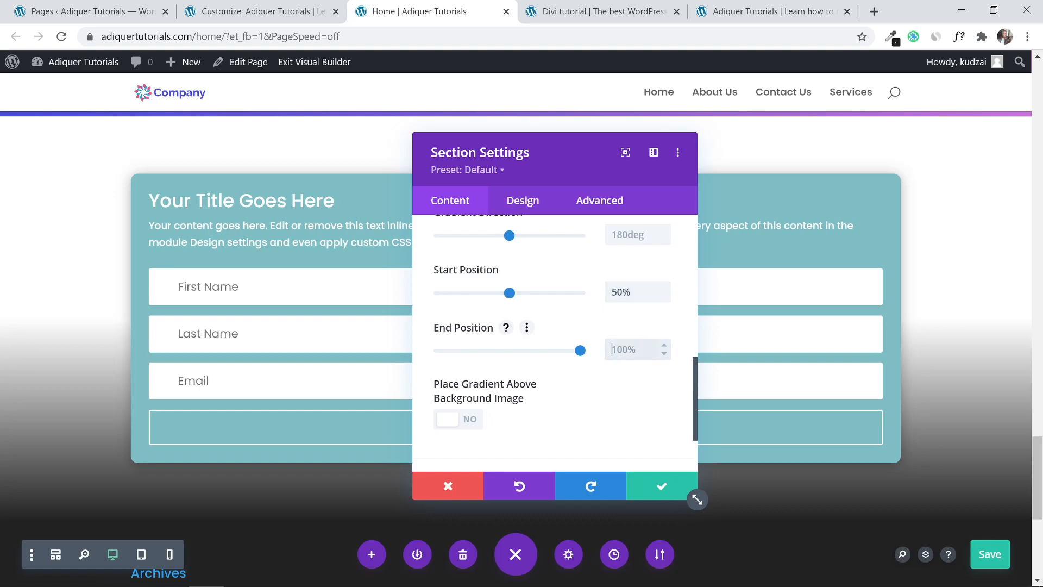
{"action": "type", "text": "50%"}
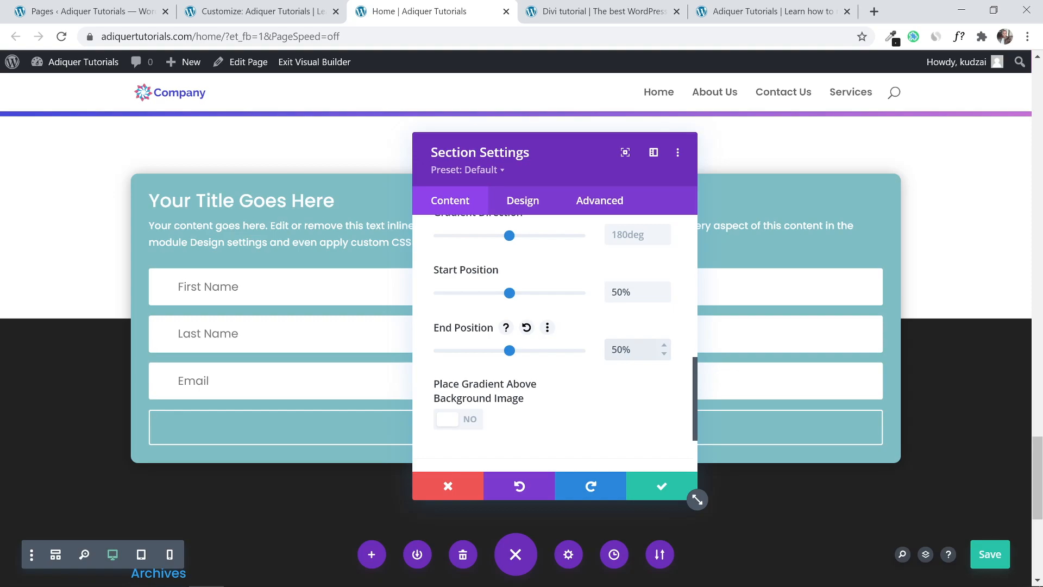
Apply the gradient and review the split white-and-dark background behind the form.
{"action": "left_click", "coordinate": [658, 484]}
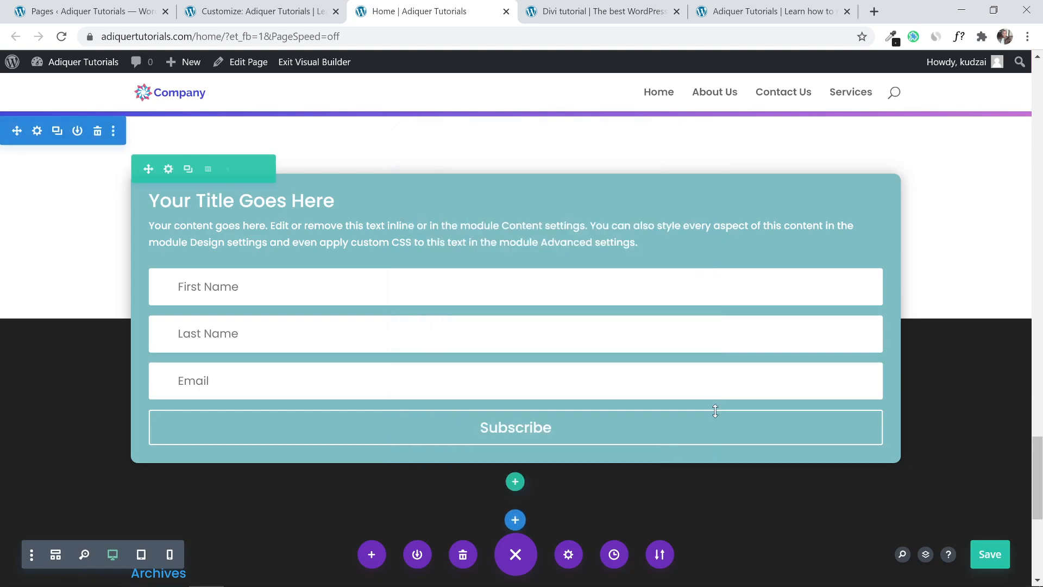
{"action": "mouse_move", "coordinate": [1038, 467]}
{"action": "left_mouse_down"}
{"action": "mouse_move", "coordinate": [1040, 501]}
{"action": "mouse_move", "coordinate": [1041, 452]}
{"action": "left_mouse_up"}
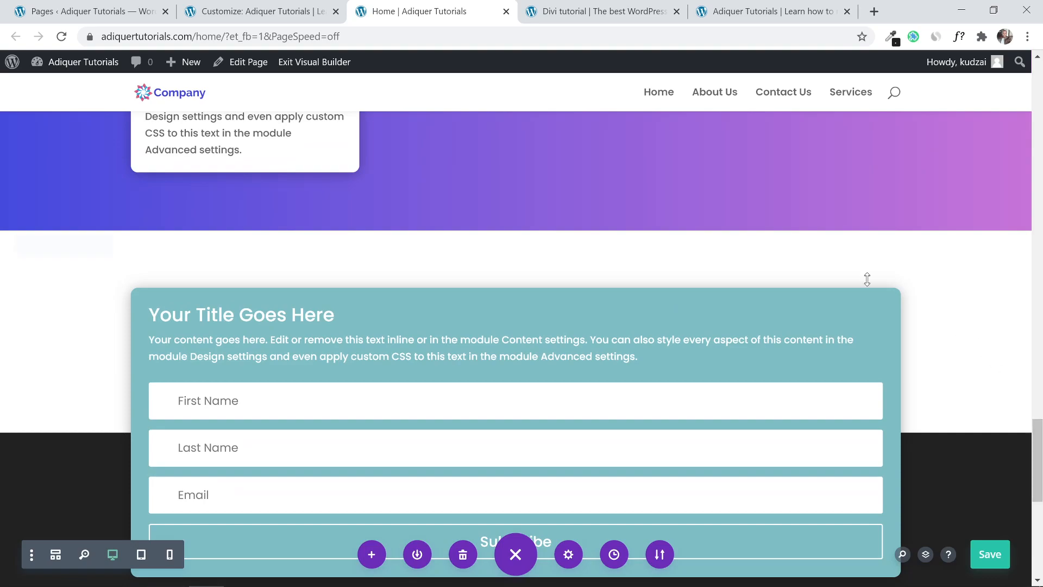
{"action": "scroll", "coordinate": [392, 466], "scroll_direction": "down", "scroll_amount": 4}
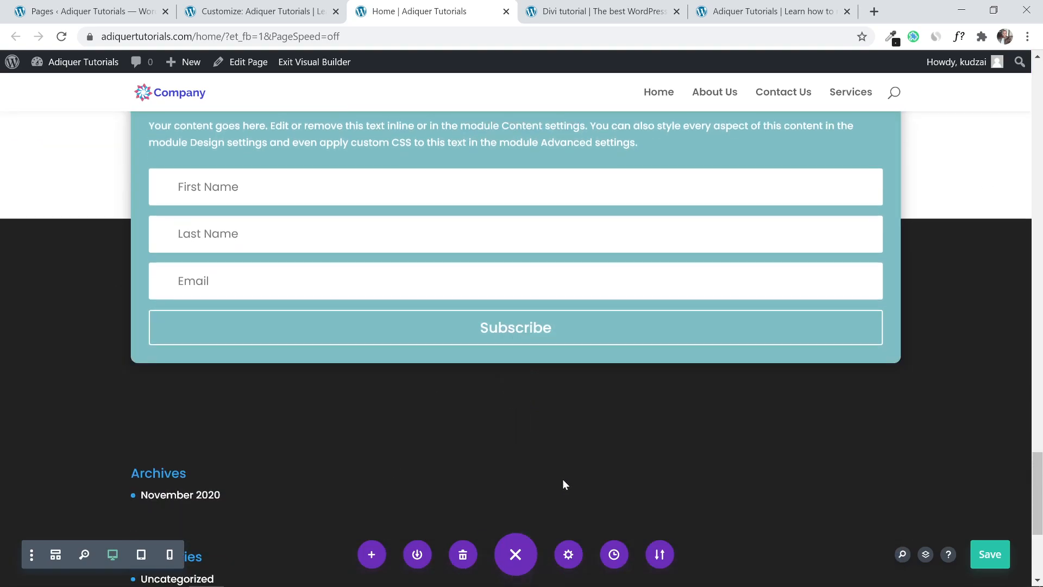
{"action": "scroll", "coordinate": [590, 464], "scroll_direction": "down", "scroll_amount": 5}
{"action": "scroll", "coordinate": [590, 464], "scroll_direction": "up", "scroll_amount": 3}
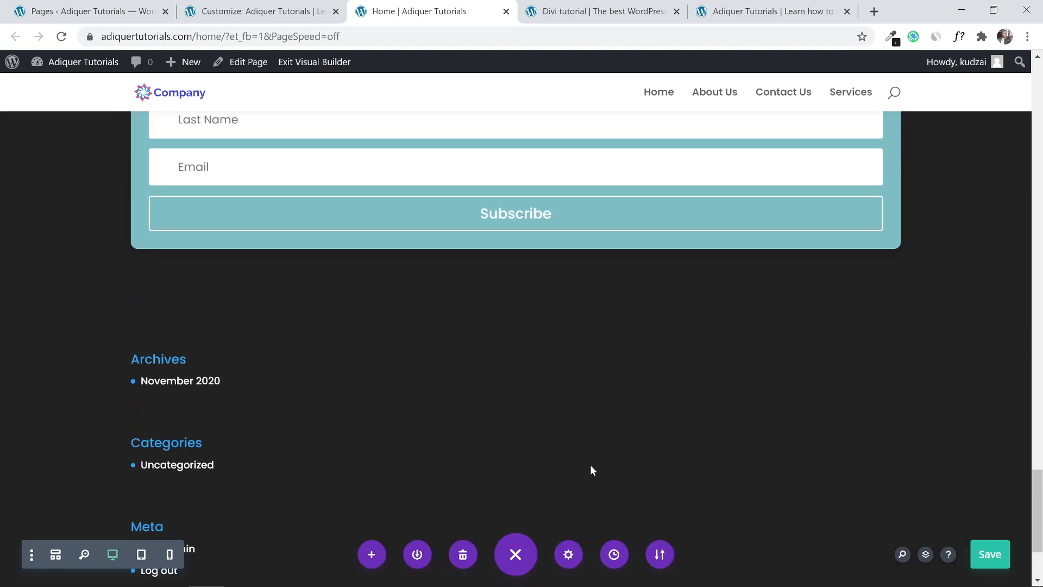
{"action": "scroll", "coordinate": [590, 465], "scroll_direction": "up", "scroll_amount": 3}
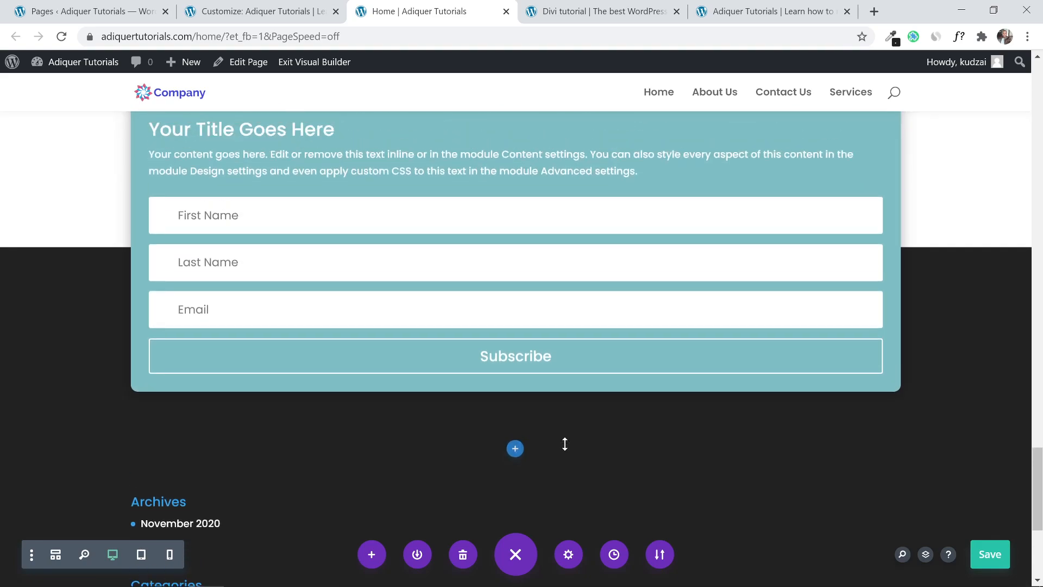
{"action": "scroll", "coordinate": [563, 442], "scroll_direction": "up", "scroll_amount": 2}
{"action": "scroll", "coordinate": [560, 452], "scroll_direction": "up", "scroll_amount": 1}
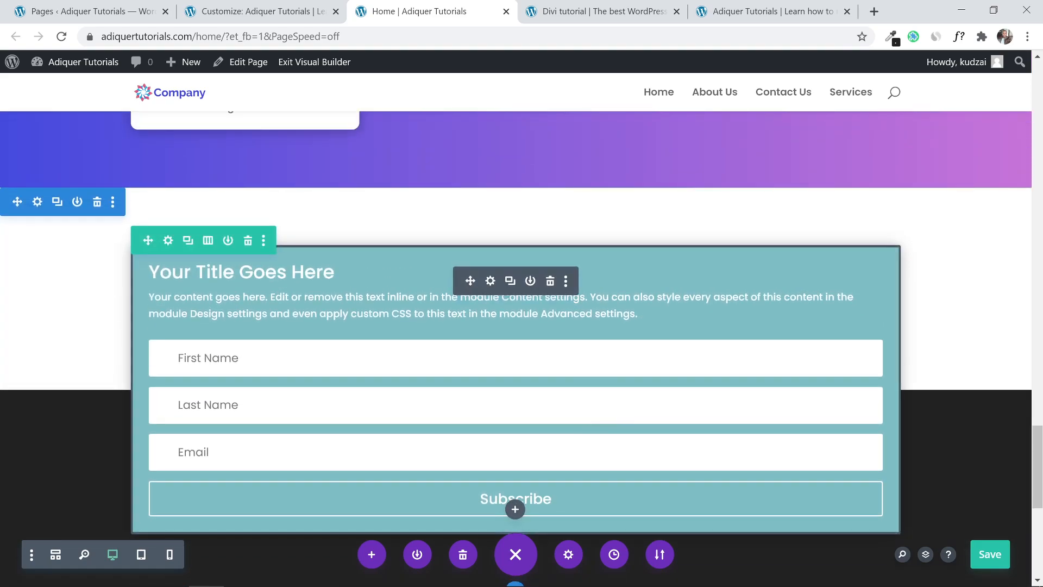
Save the page changes in the Visual Builder.
{"action": "left_click", "coordinate": [990, 554]}
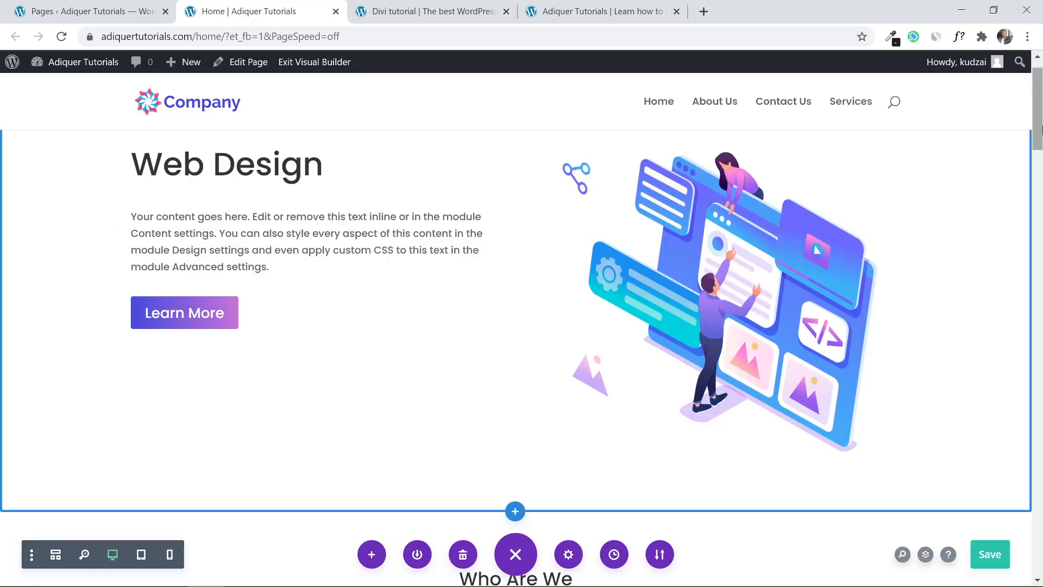
{"action": "scroll", "coordinate": [1042, 311], "scroll_direction": "down", "scroll_amount": 10}
{"action": "left_click_drag", "start_coordinate": [1042, 311], "coordinate": [1022, 155]}
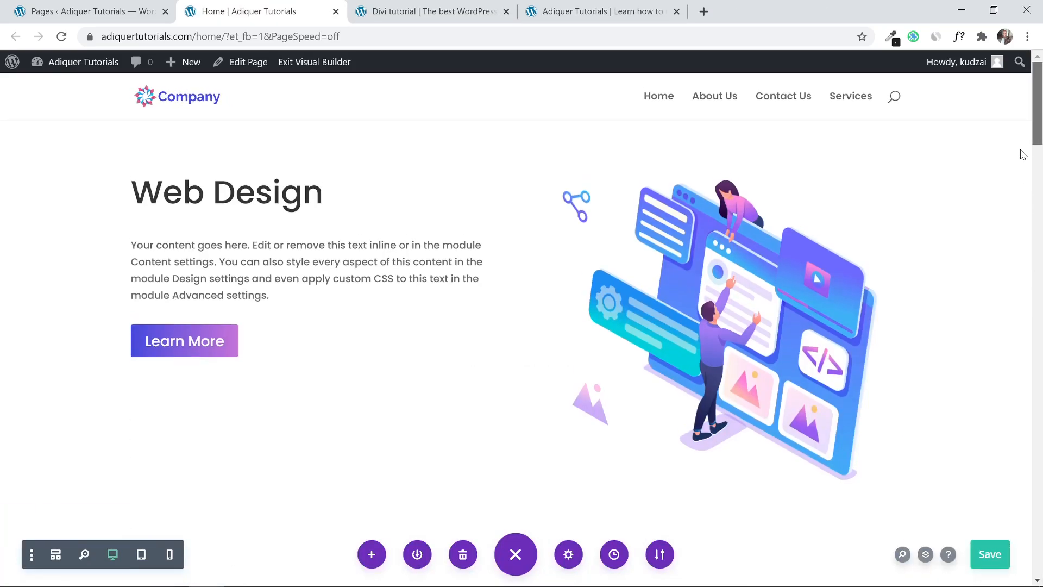
Navigate from the pages list to the WordPress Reading settings.
{"action": "left_click", "coordinate": [89, 4]}
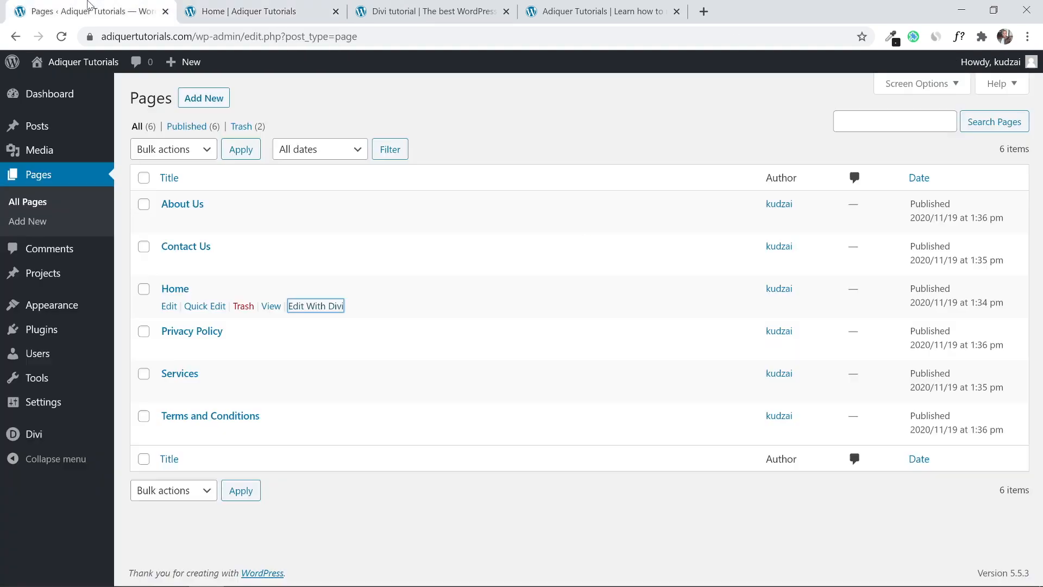
{"action": "left_click", "coordinate": [485, 118]}
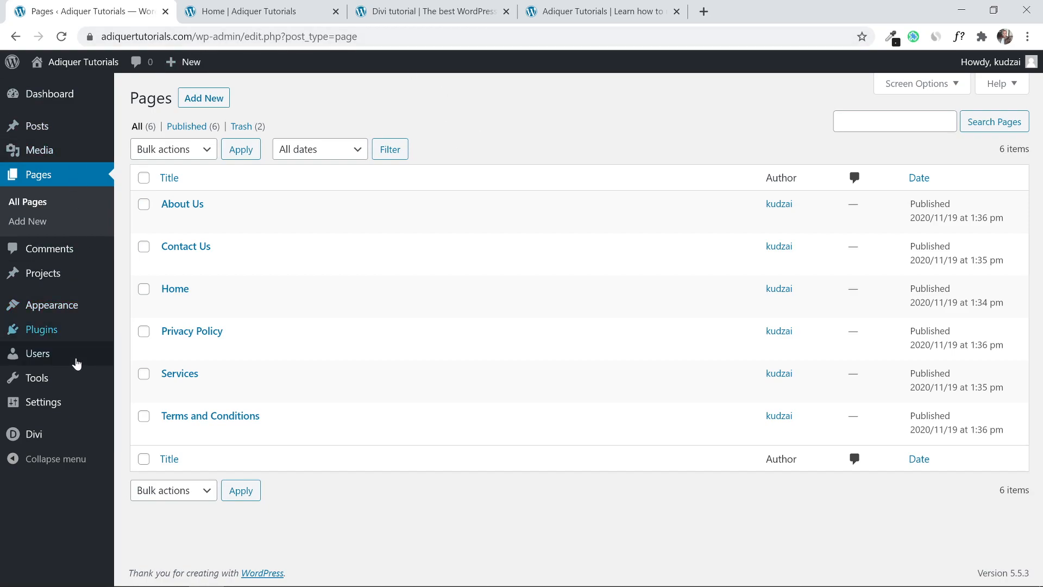
{"action": "left_click", "coordinate": [70, 401]}
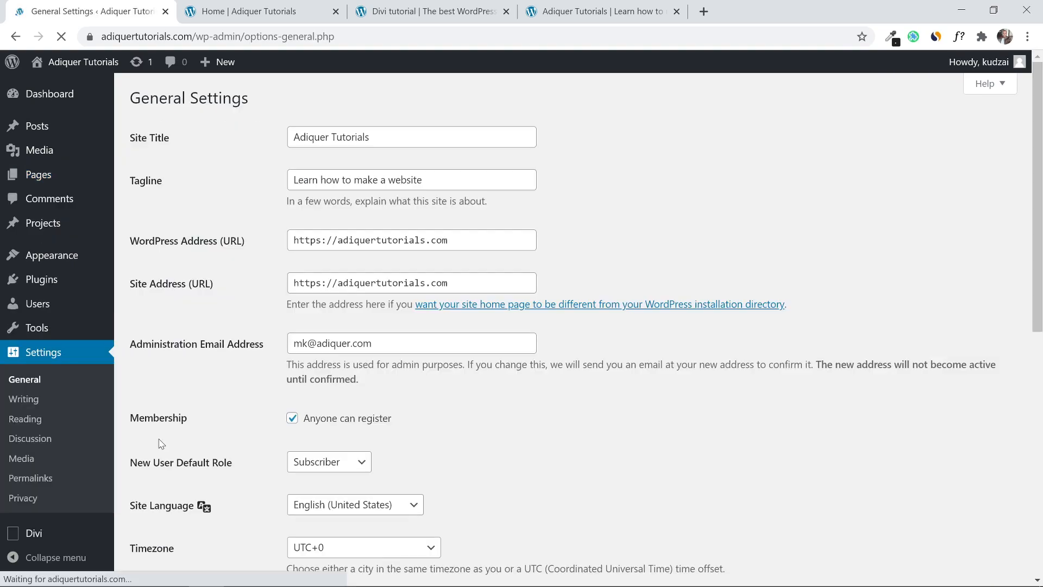
{"action": "scroll", "coordinate": [233, 389], "scroll_direction": "down", "scroll_amount": 1}
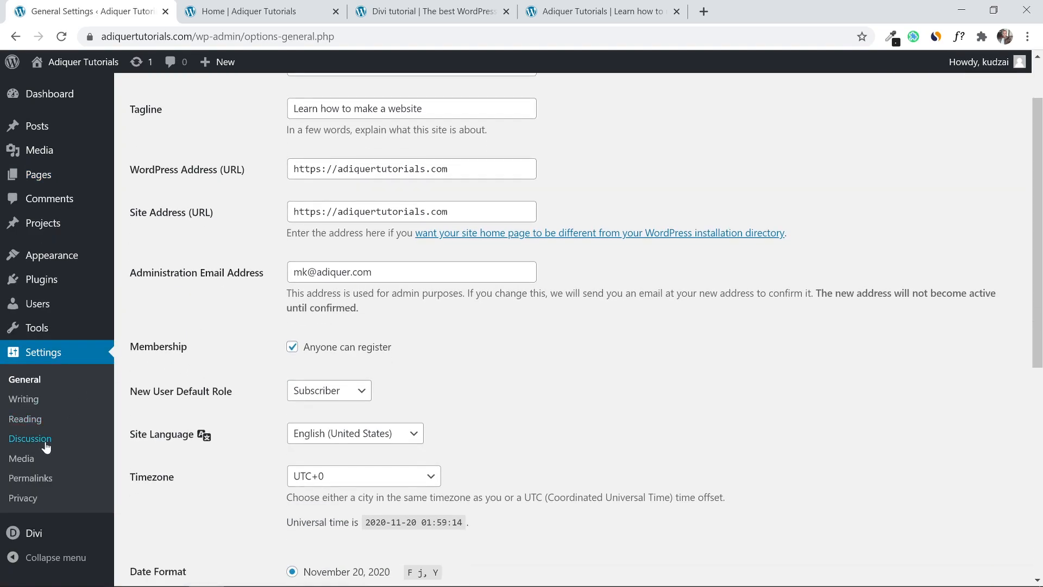
{"action": "left_click", "coordinate": [25, 418]}
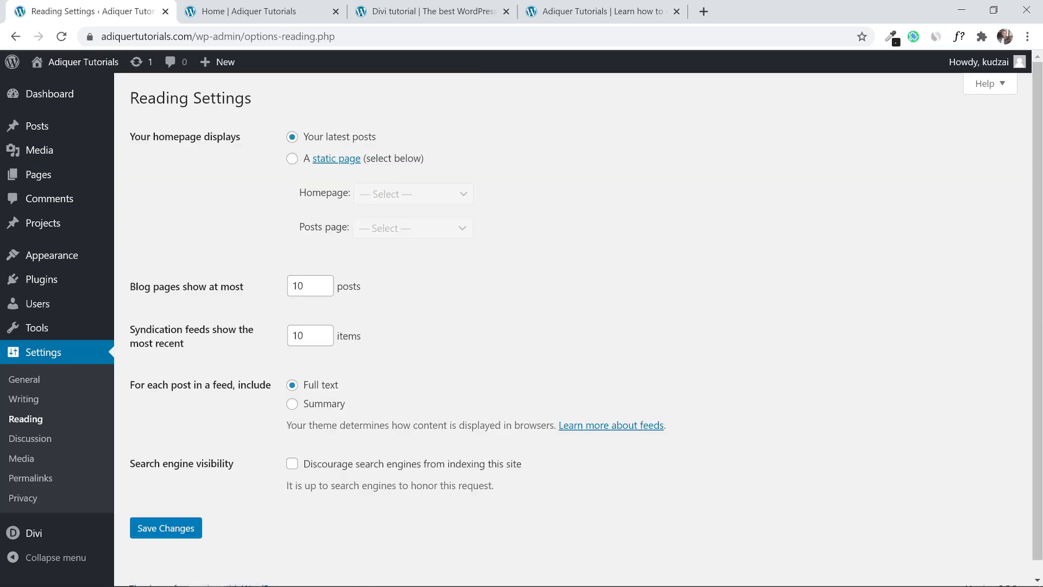
Set the homepage to the static Home page, save, and view the live site.
{"action": "left_click", "coordinate": [293, 159]}
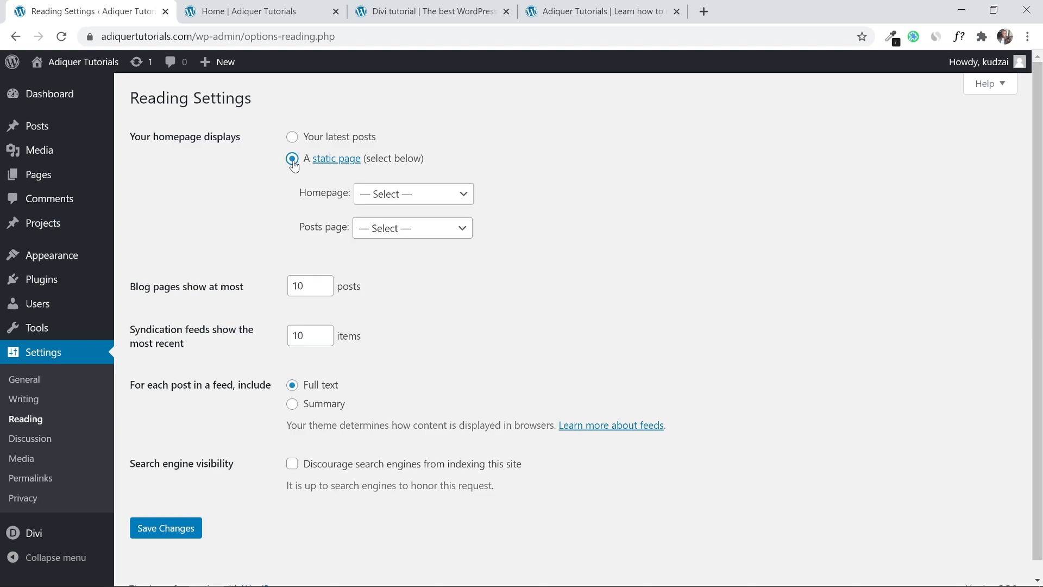
{"action": "left_click", "coordinate": [393, 201]}
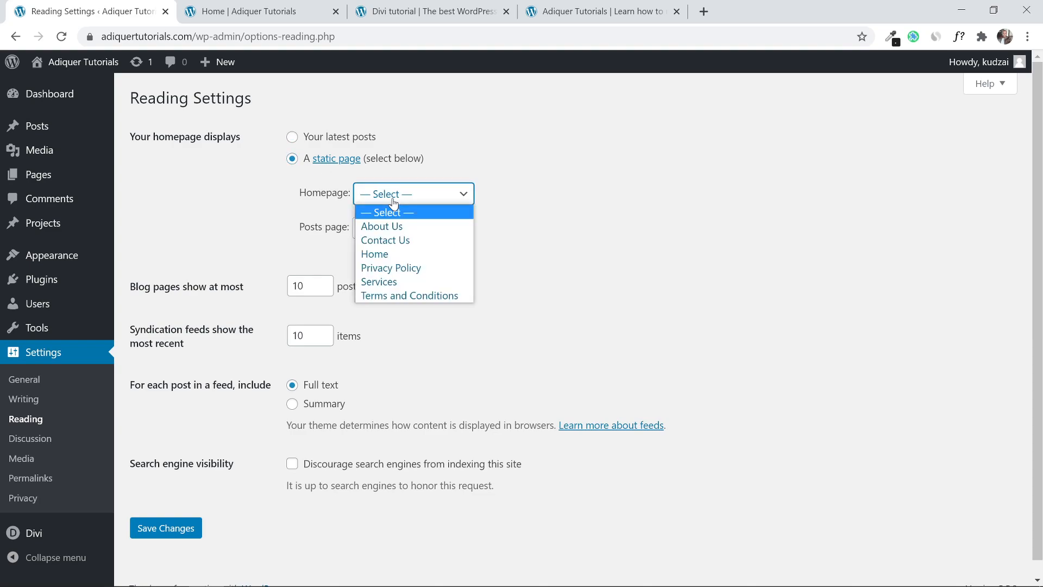
{"action": "left_click", "coordinate": [397, 253]}
{"action": "scroll", "coordinate": [543, 247], "scroll_direction": "down", "scroll_amount": 1}
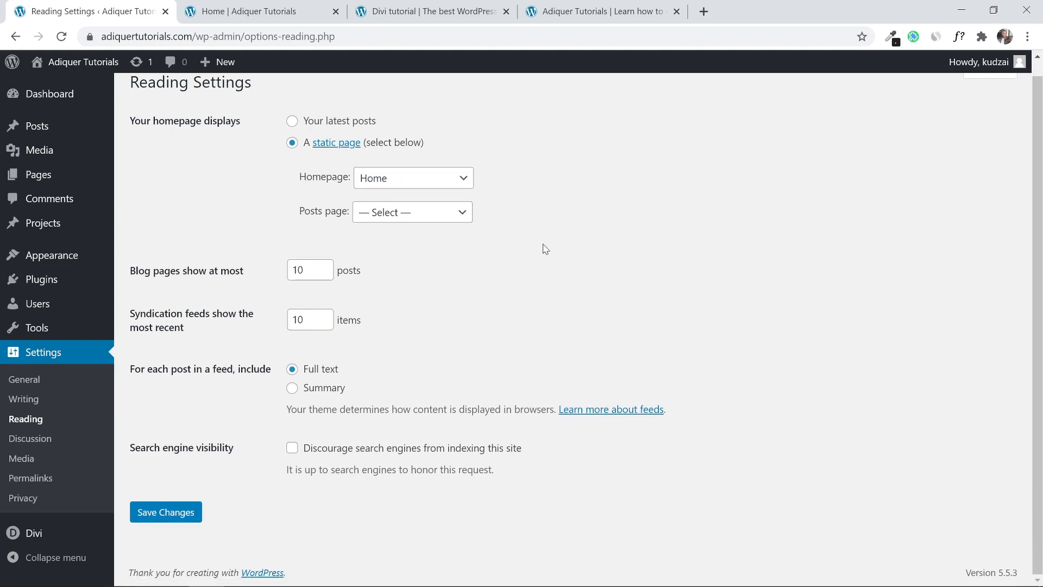
{"action": "left_click", "coordinate": [195, 514]}
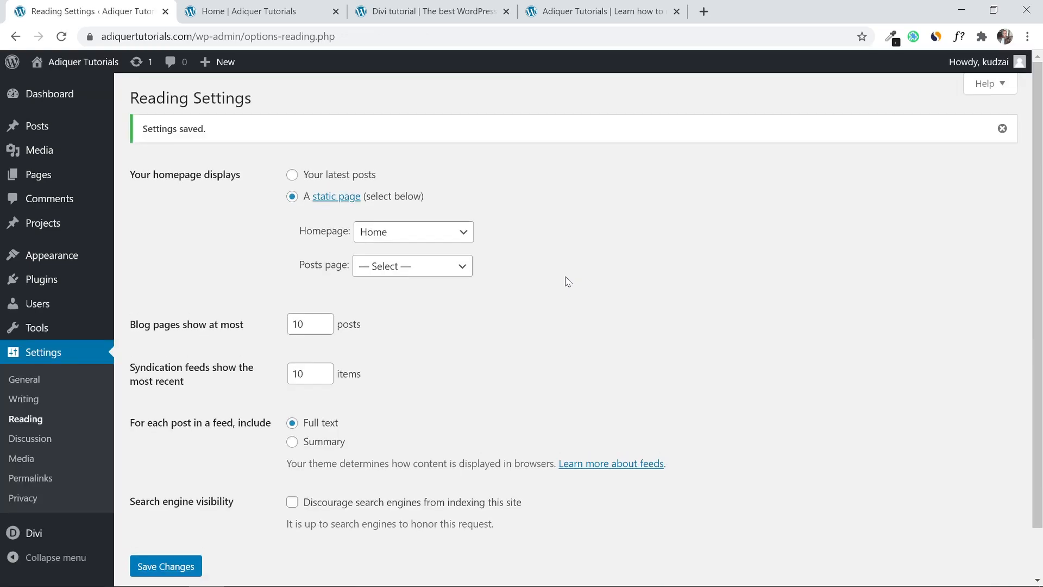
{"action": "left_click", "coordinate": [535, 4]}
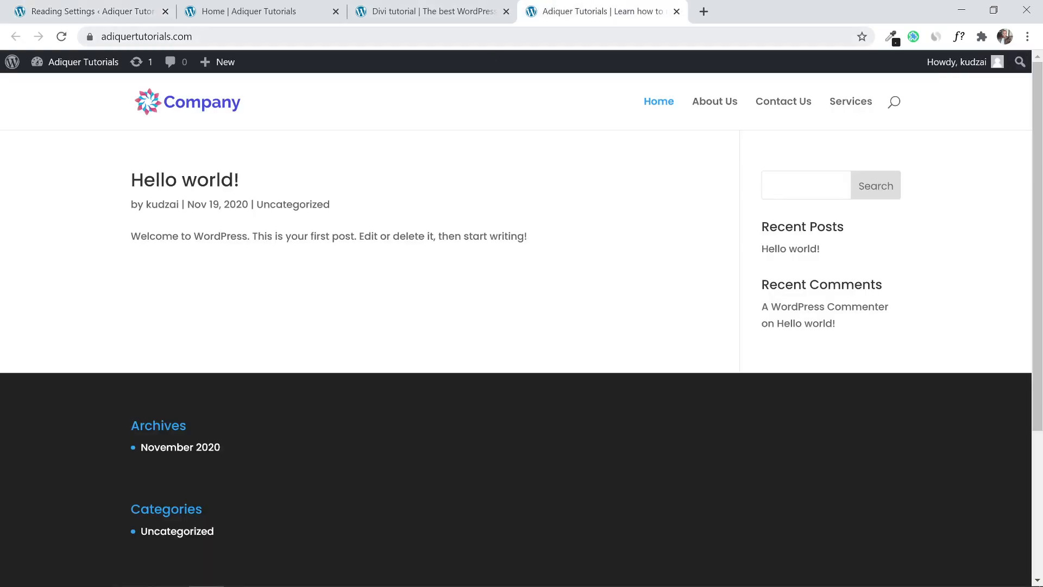
Reload the homepage to show the Home page, compare it with the Divi reference, and open a new tab.
{"action": "left_click", "coordinate": [61, 36]}
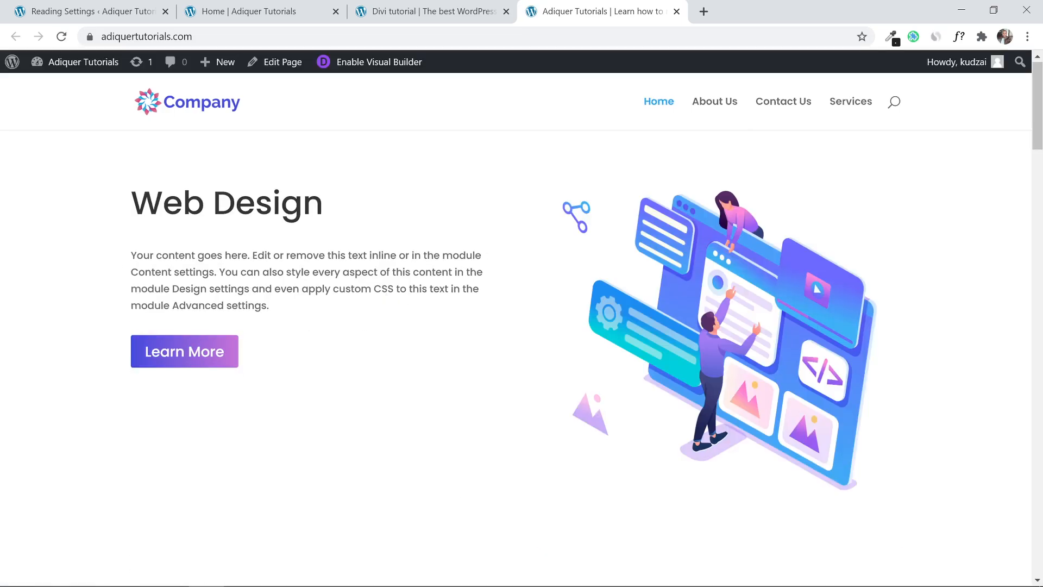
{"action": "left_click_drag", "start_coordinate": [1037, 140], "coordinate": [1042, 531]}
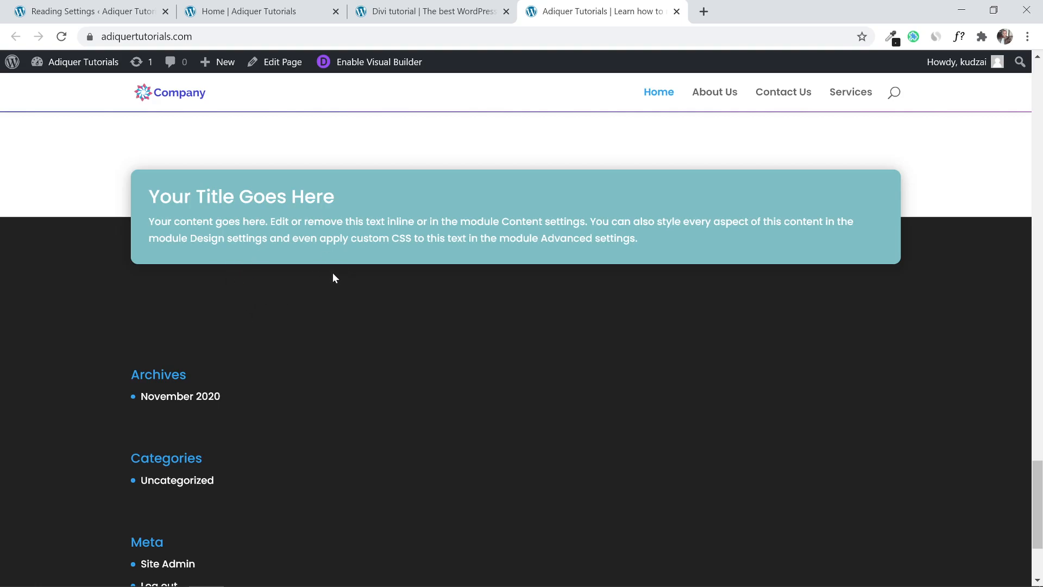
{"action": "left_click", "coordinate": [402, 11]}
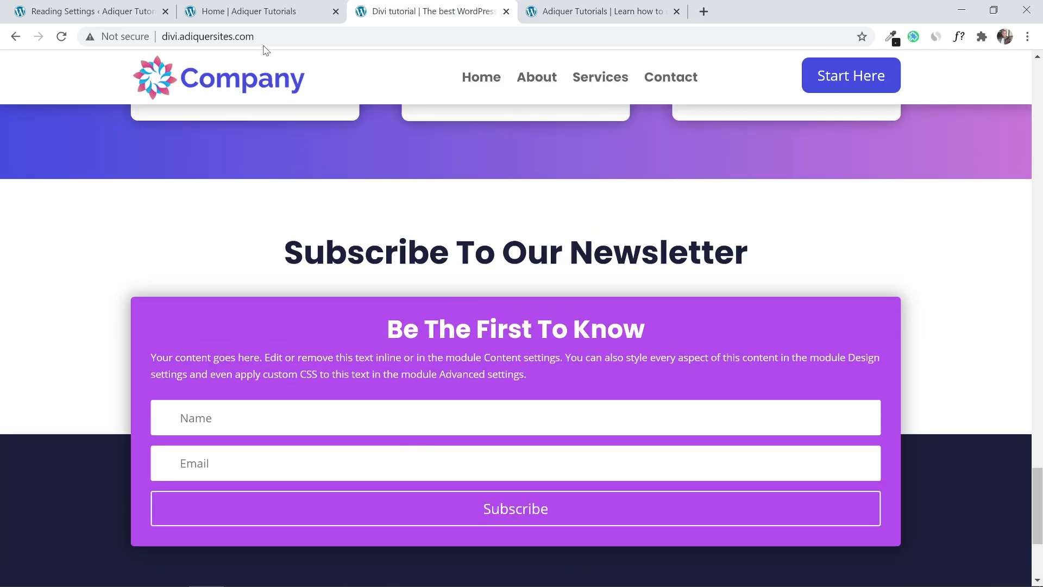
{"action": "left_click_drag", "start_coordinate": [313, 8], "coordinate": [429, 8]}
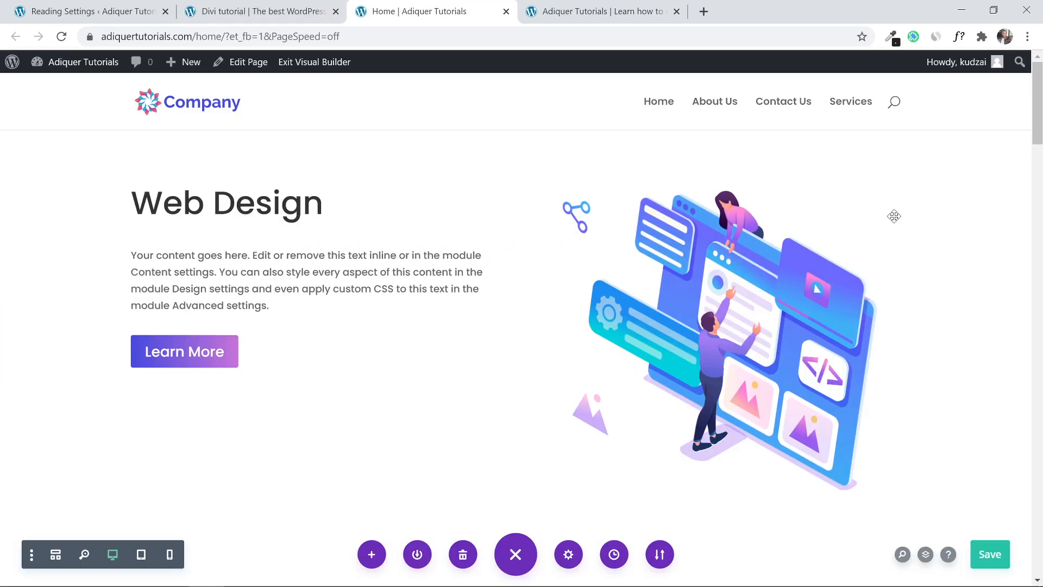
{"action": "scroll", "coordinate": [522, 326], "scroll_direction": "down", "scroll_amount": 15}
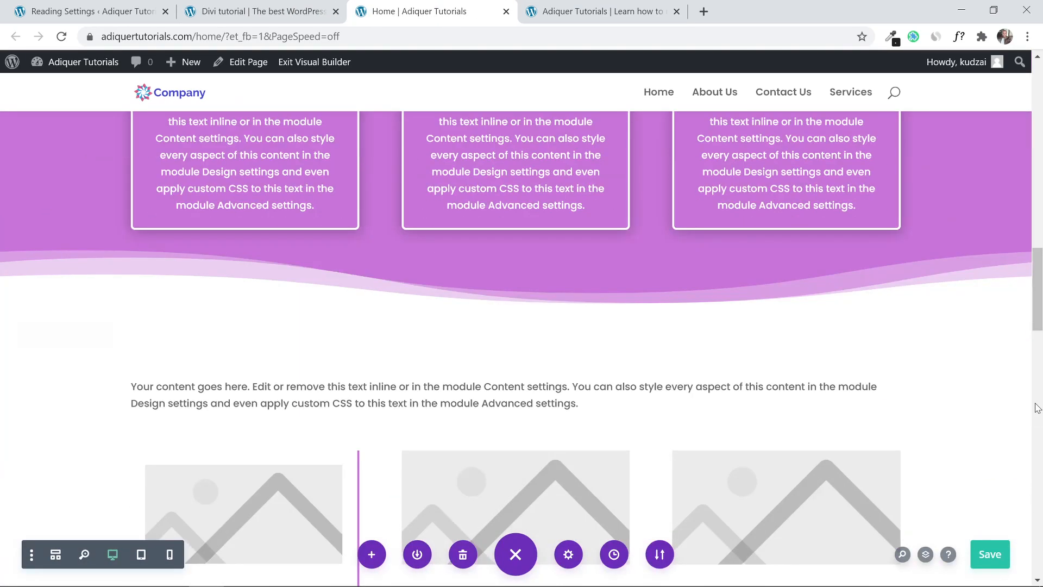
{"action": "scroll", "coordinate": [1039, 489], "scroll_direction": "down", "scroll_amount": 15}
{"action": "scroll", "coordinate": [1039, 510], "scroll_direction": "up", "scroll_amount": 2}
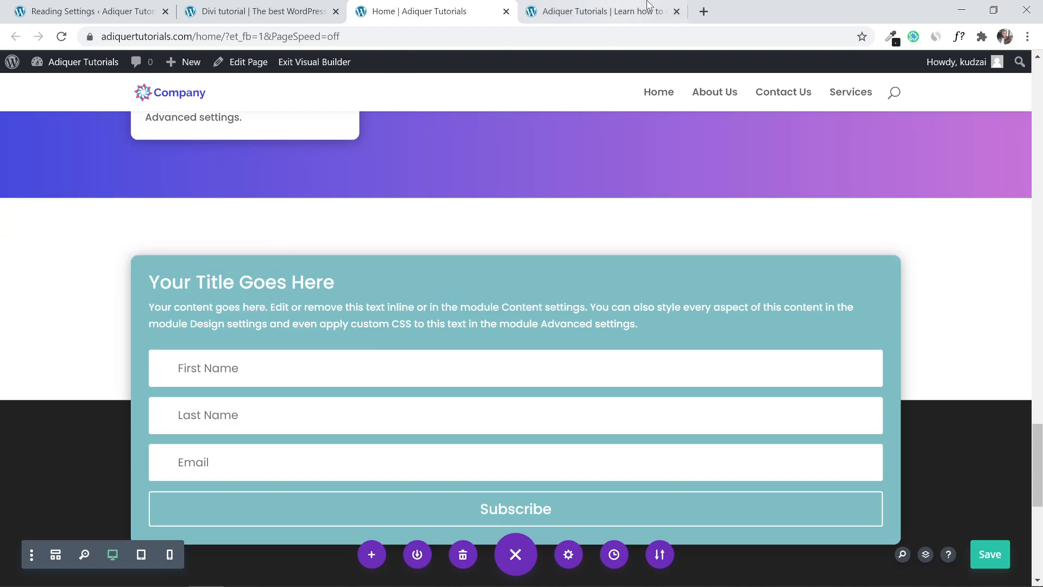
{"action": "left_click", "coordinate": [704, 11]}
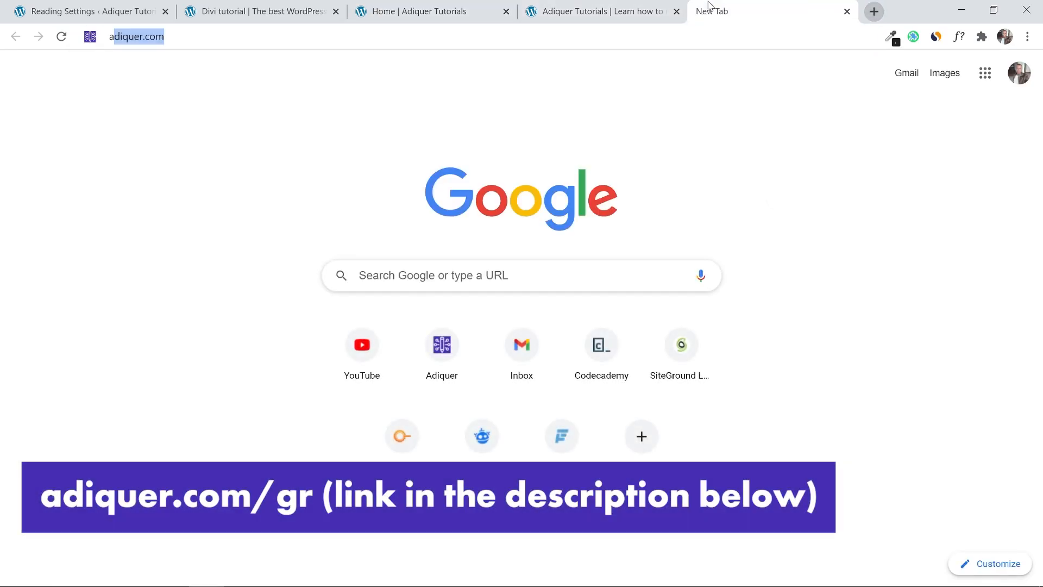
Go to the adiquer.com/gr address and focus its email sign-up field.
{"action": "type", "text": "adi"}
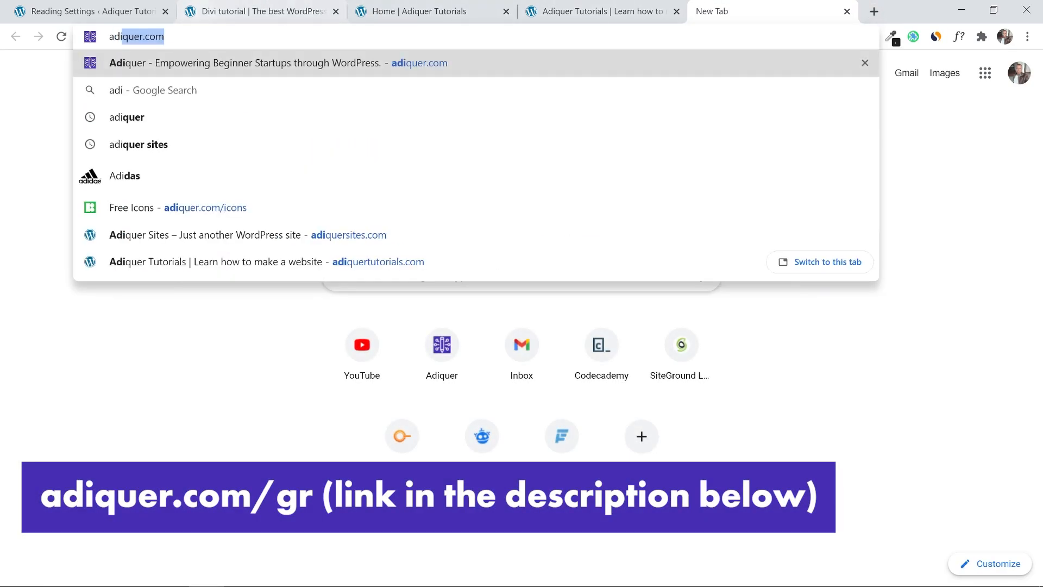
{"action": "key", "text": "Right"}
{"action": "type", "text": "/gr"}
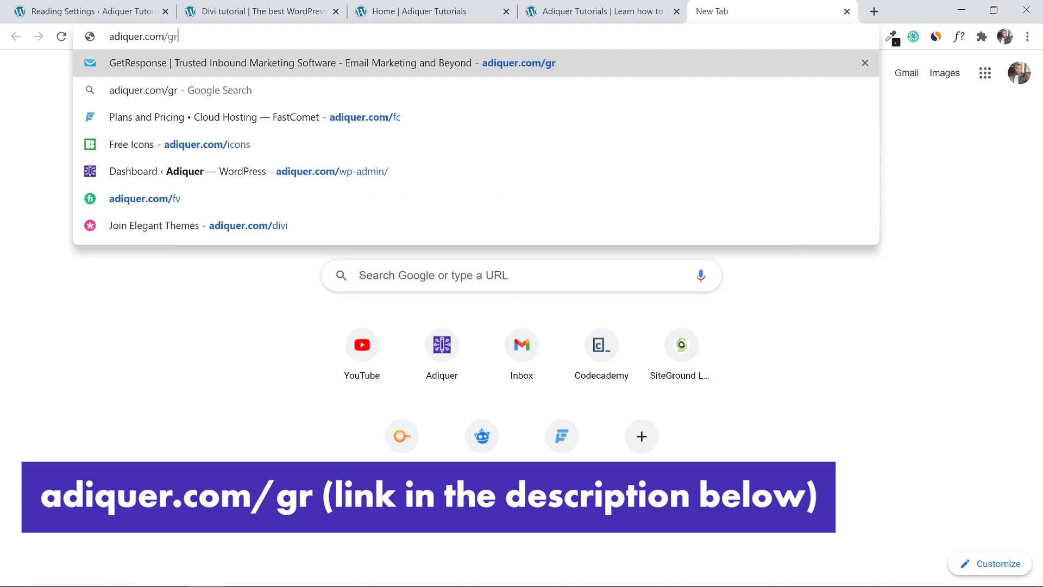
{"action": "key", "text": "Return"}
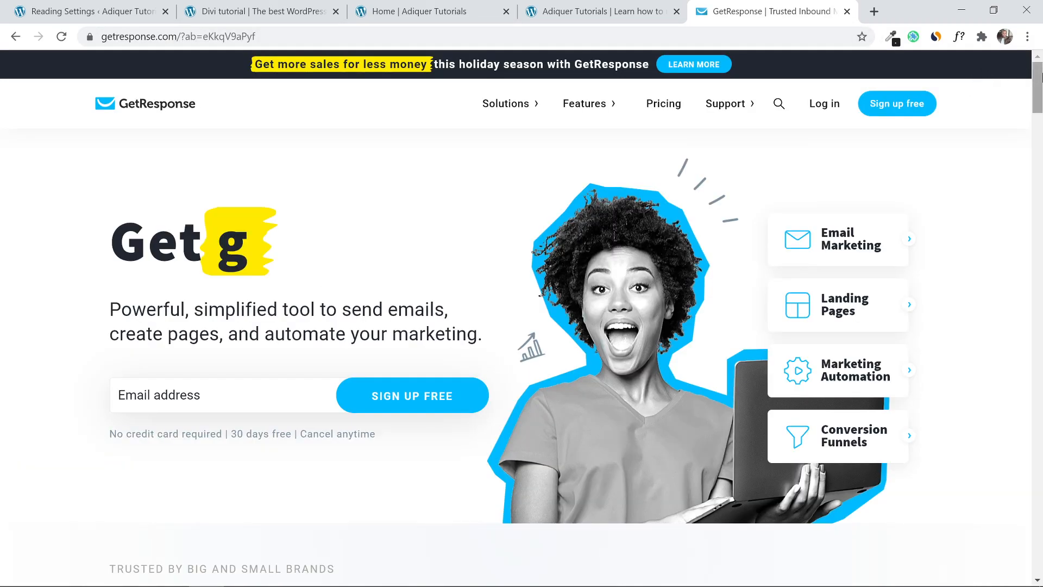
{"action": "mouse_move", "coordinate": [1038, 77]}
{"action": "left_mouse_down"}
{"action": "mouse_move", "coordinate": [1037, 168]}
{"action": "mouse_move", "coordinate": [1036, 64]}
{"action": "left_mouse_up"}
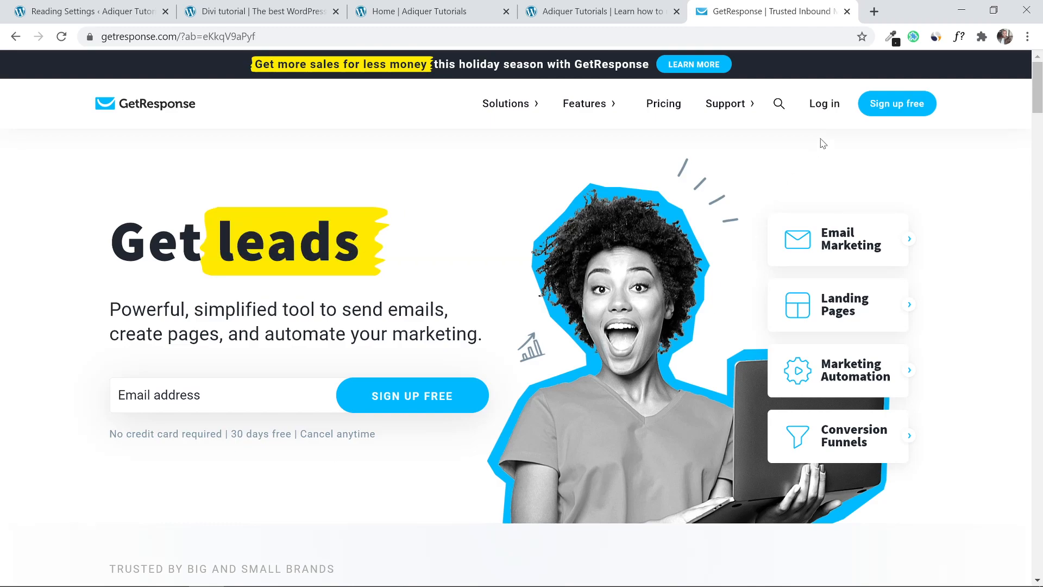
{"action": "left_click", "coordinate": [223, 395]}
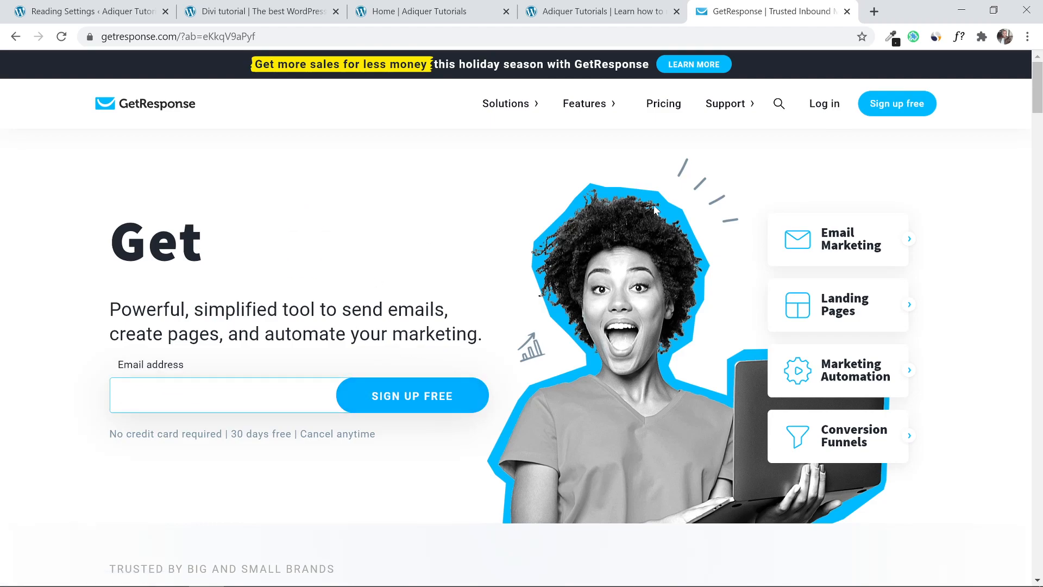
Log in to GetResponse, open Integrations and API's API section, then return to Divi.
{"action": "mouse_move", "coordinate": [769, 117]}
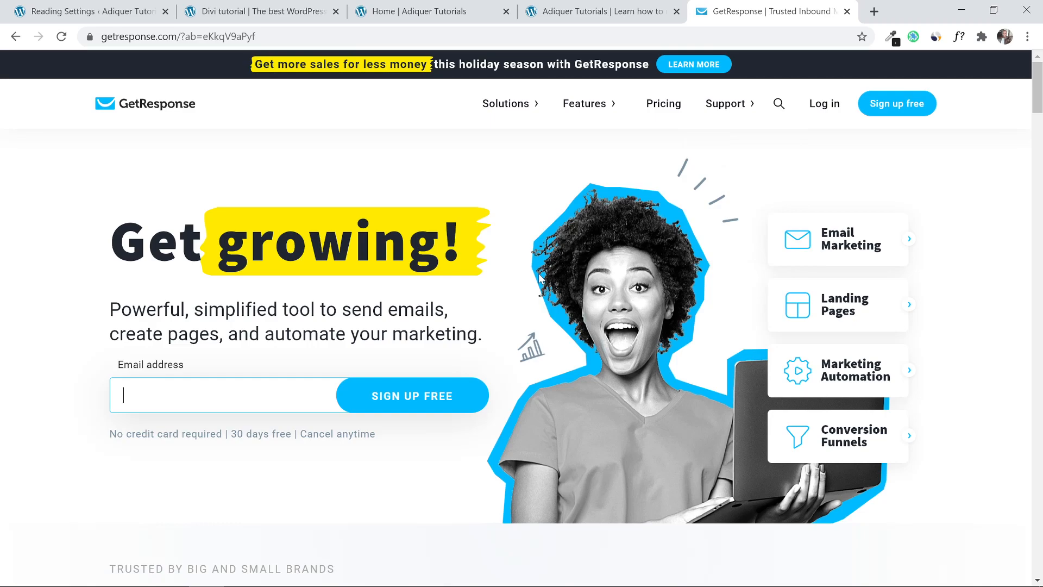
{"action": "left_click", "coordinate": [841, 110]}
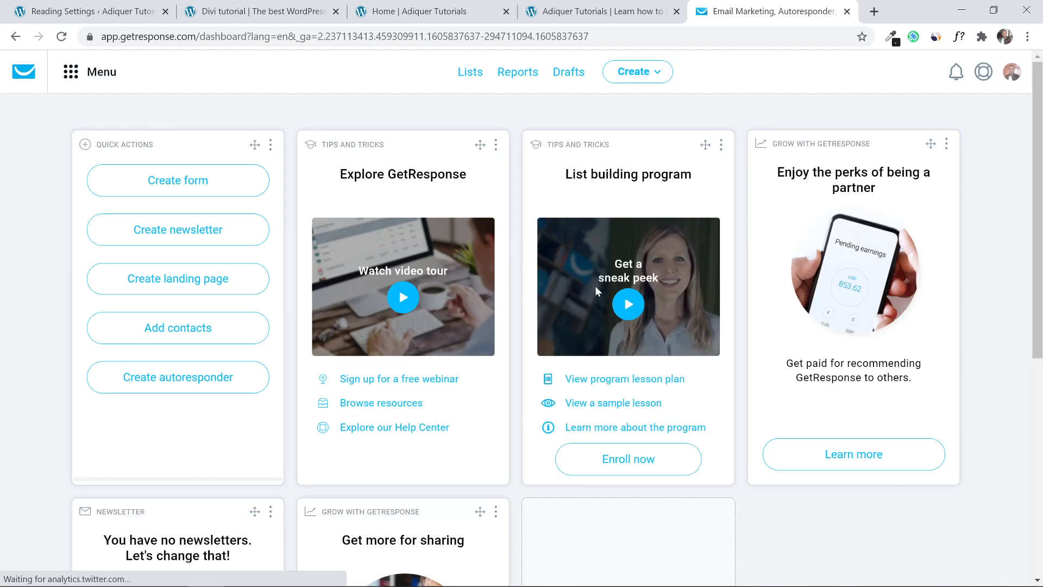
{"action": "left_click", "coordinate": [72, 82]}
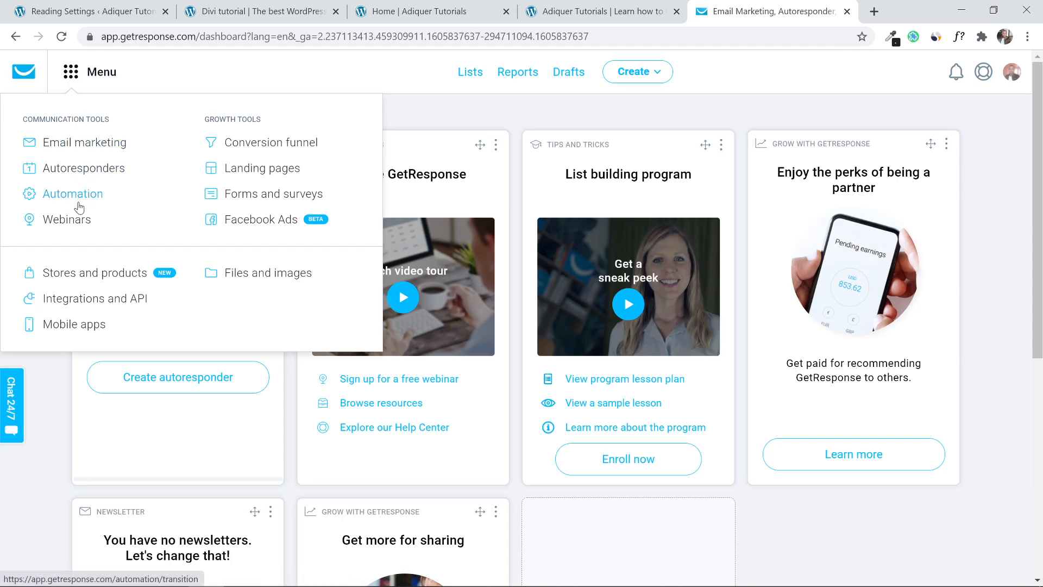
{"action": "left_click", "coordinate": [94, 300]}
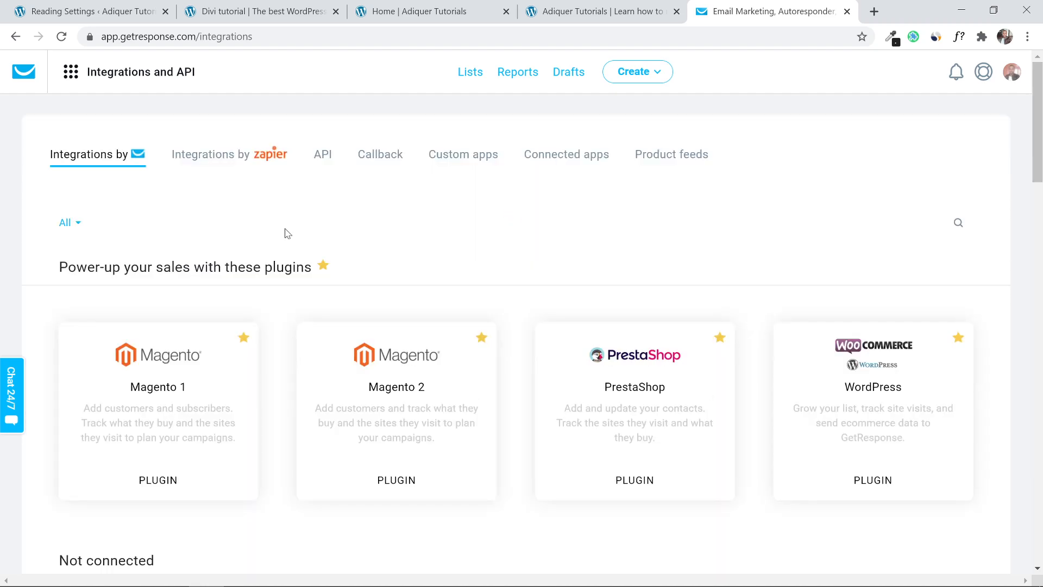
{"action": "left_click", "coordinate": [321, 161]}
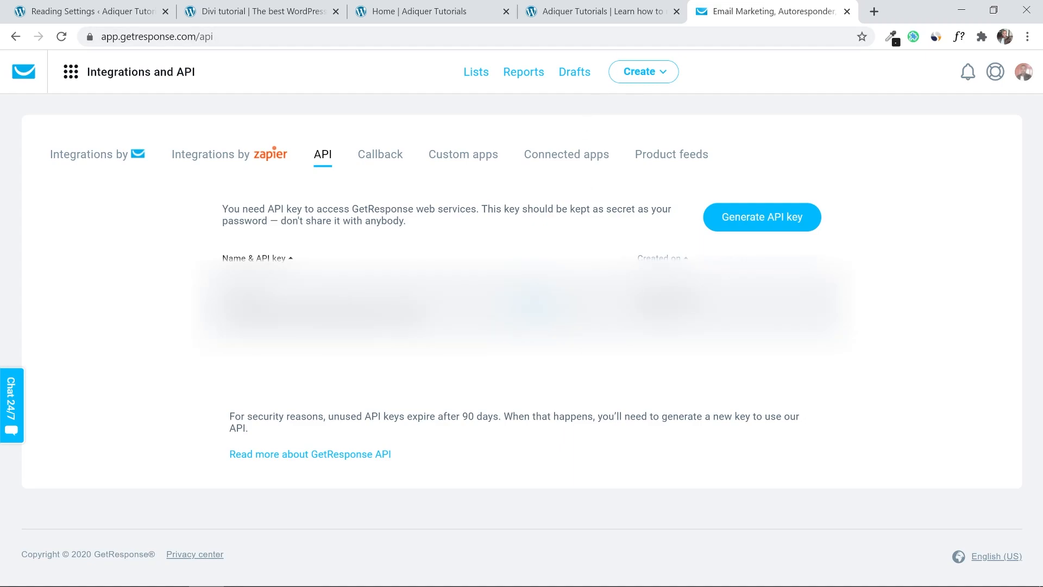
{"action": "left_click", "coordinate": [422, 11]}
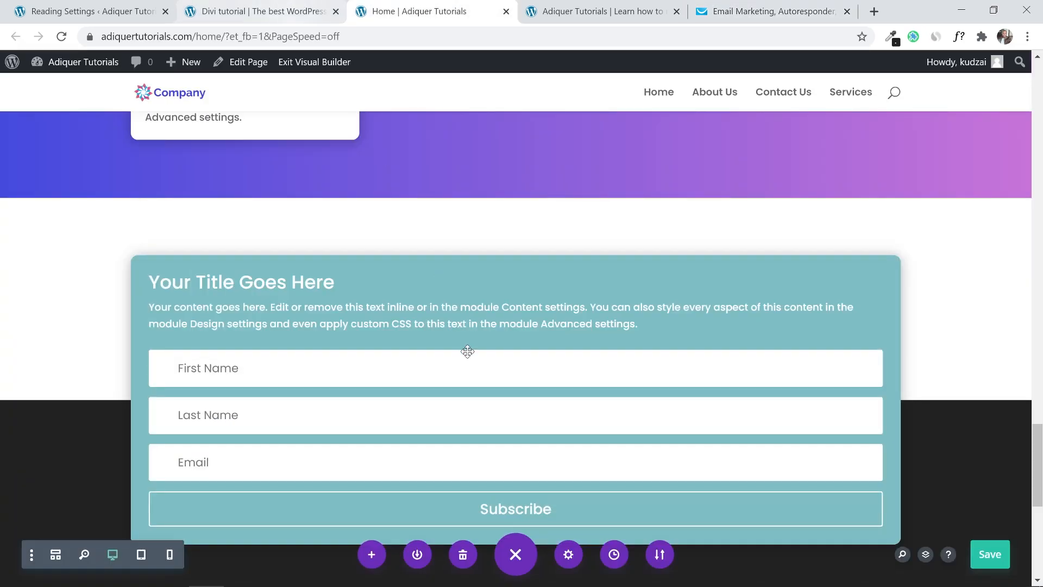
In the Email Optin module's Email Account settings, choose GetResponse as the service provider.
{"action": "mouse_move", "coordinate": [457, 324]}
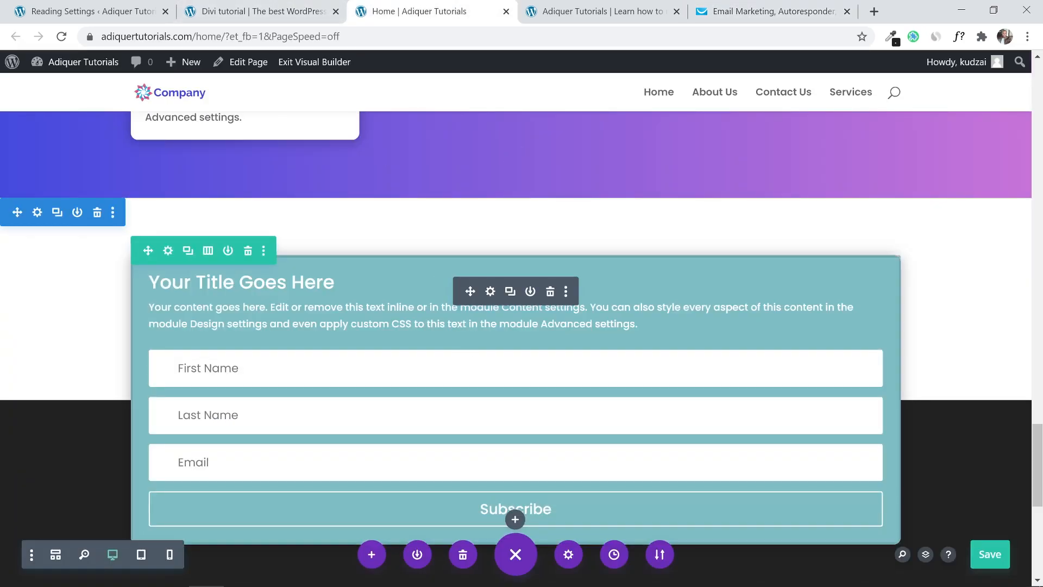
{"action": "left_click", "coordinate": [490, 292]}
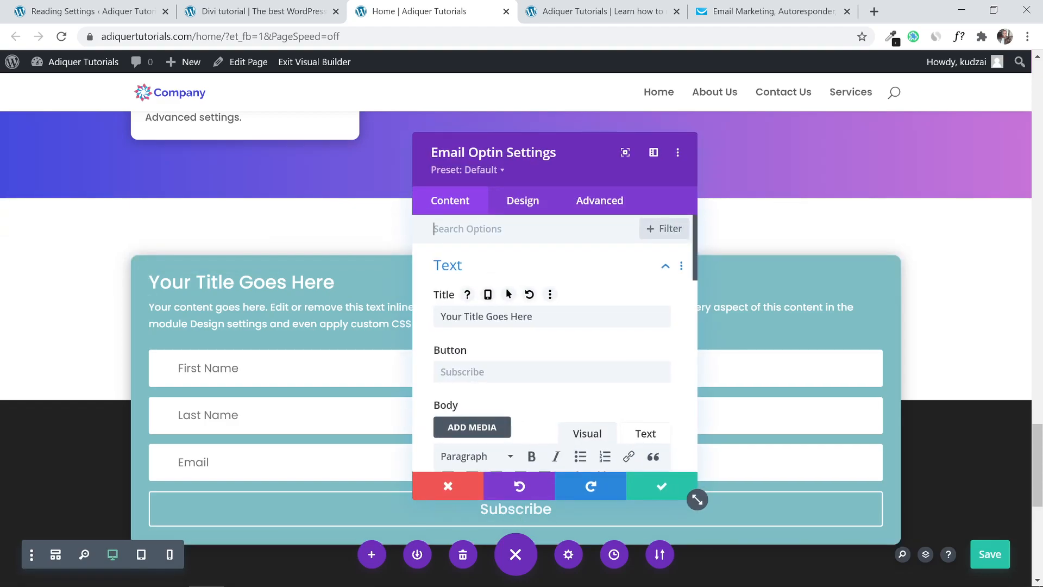
{"action": "left_click", "coordinate": [588, 269]}
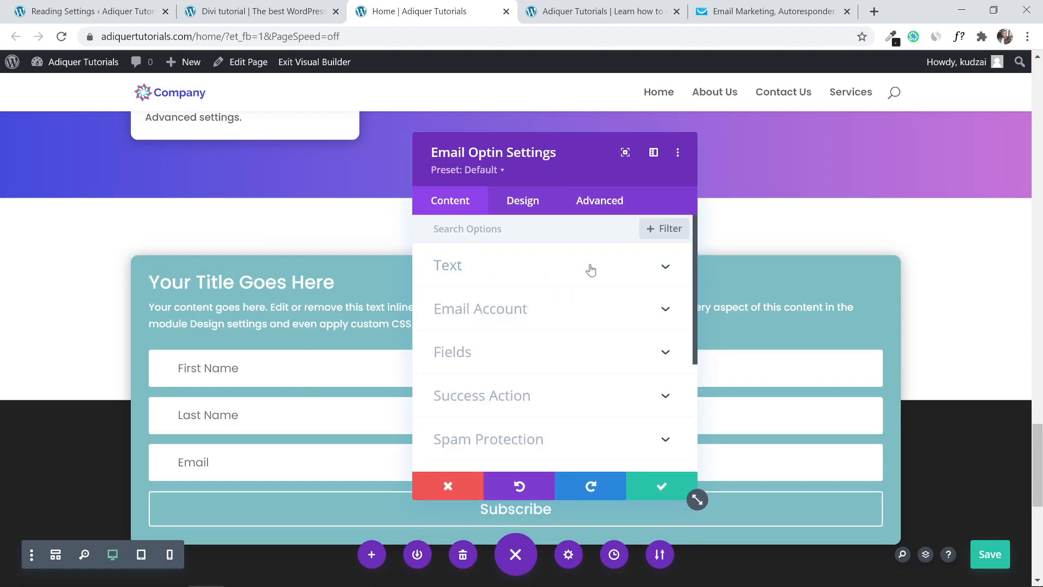
{"action": "left_click", "coordinate": [569, 310]}
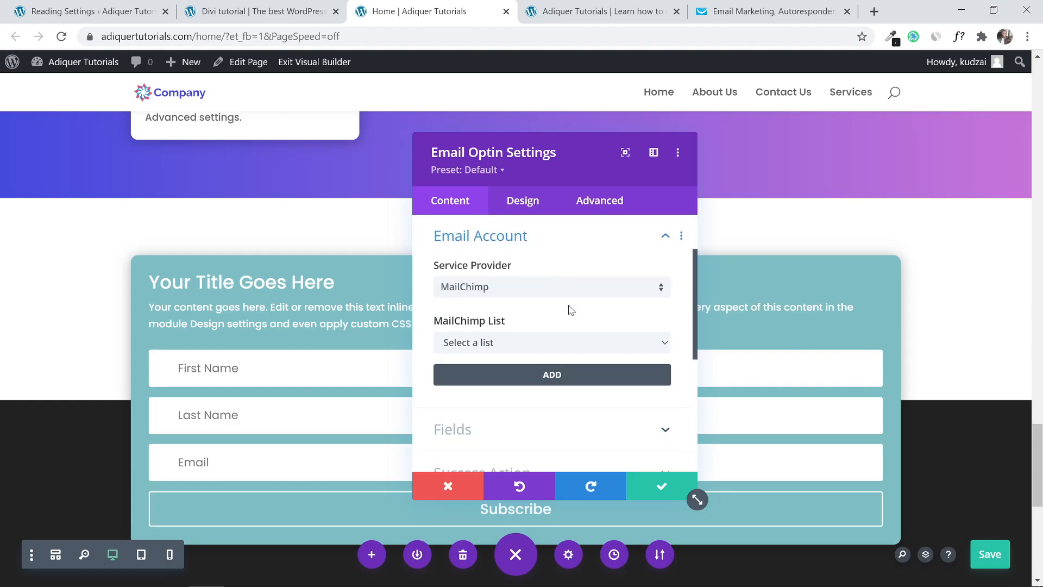
{"action": "left_click", "coordinate": [516, 287]}
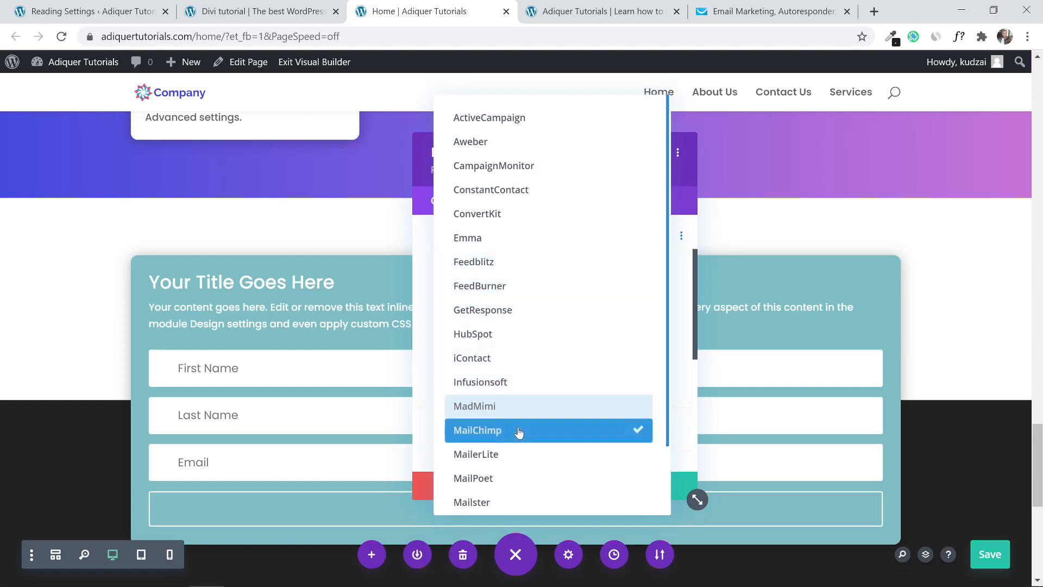
{"action": "left_click", "coordinate": [507, 311]}
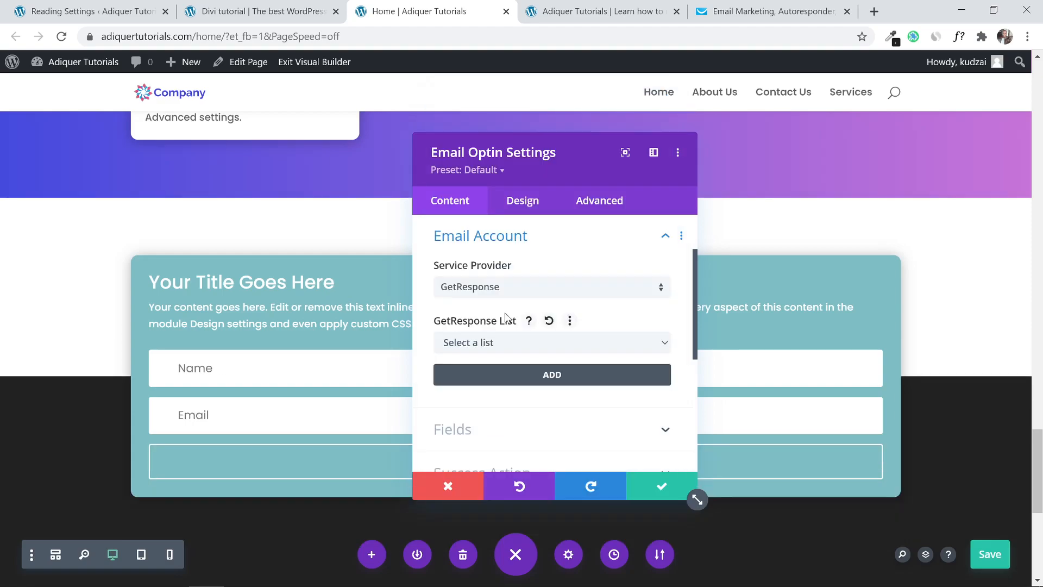
{"action": "left_click", "coordinate": [493, 344]}
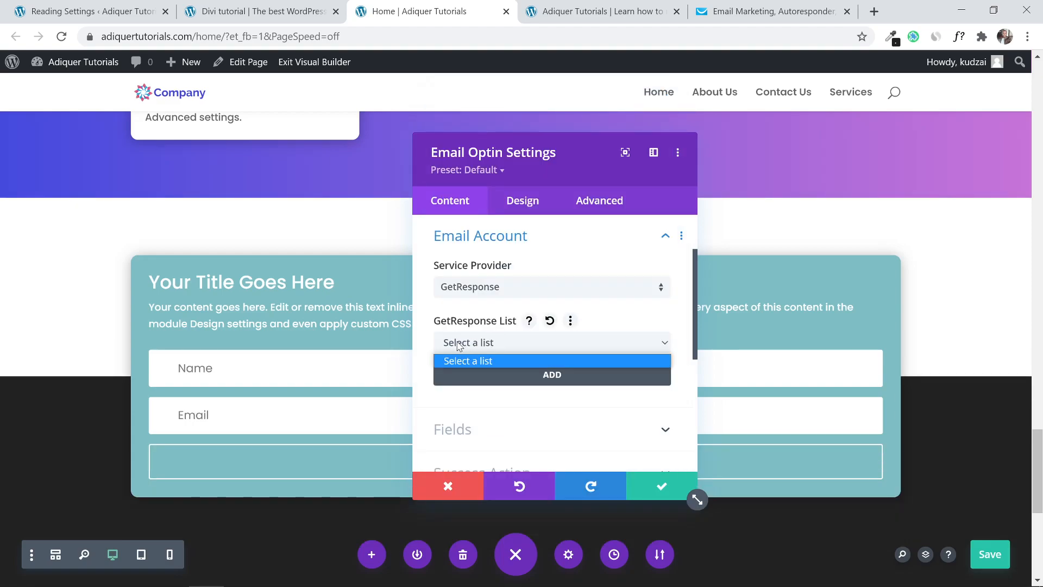
{"action": "left_click", "coordinate": [440, 342]}
Add a GetResponse account with its Account Name and API Key, then apply the settings.
{"action": "scroll", "coordinate": [429, 341], "scroll_direction": "down", "scroll_amount": 1}
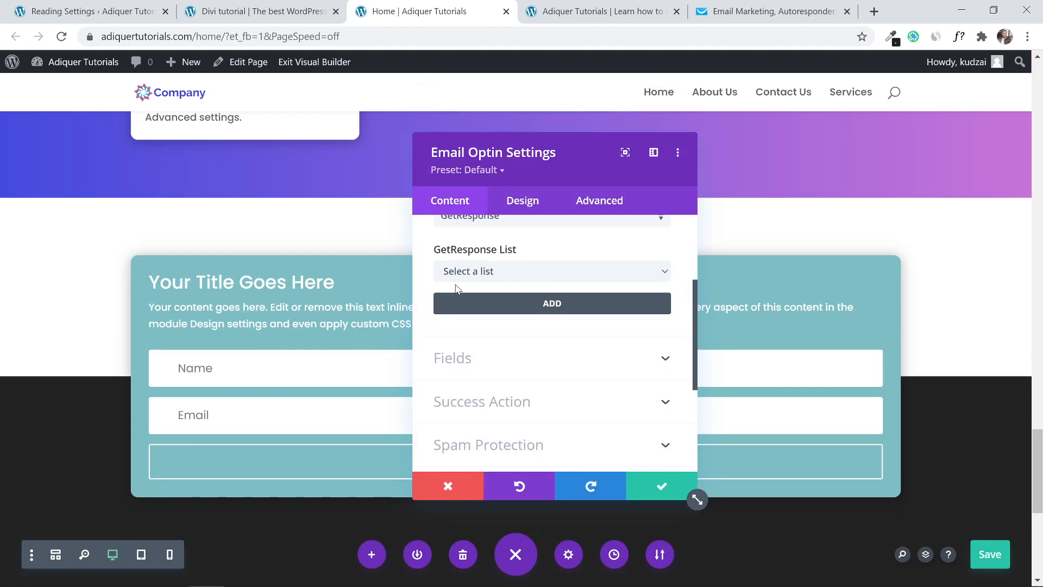
{"action": "left_click", "coordinate": [514, 304]}
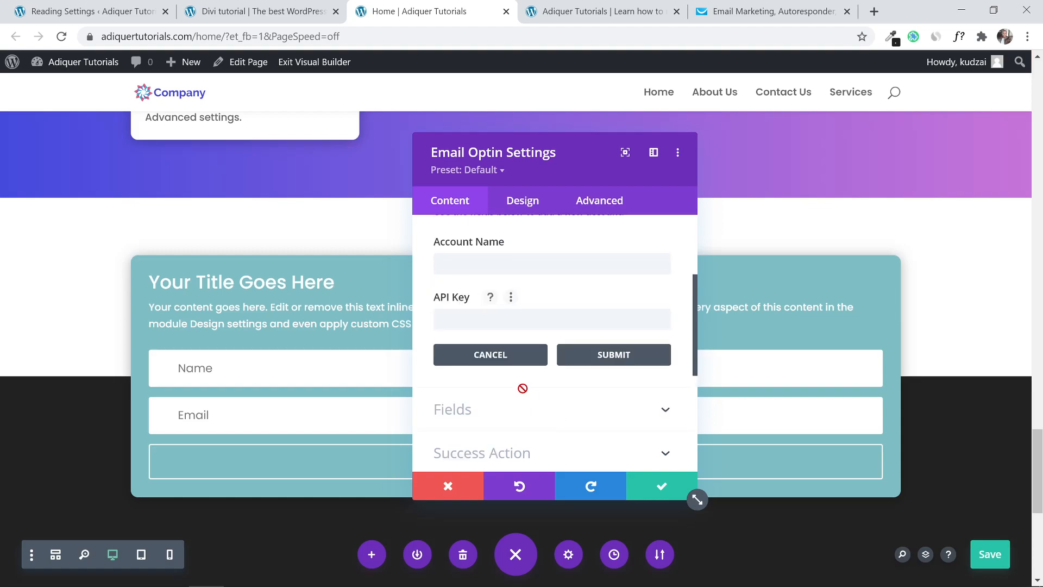
{"action": "left_click", "coordinate": [513, 264]}
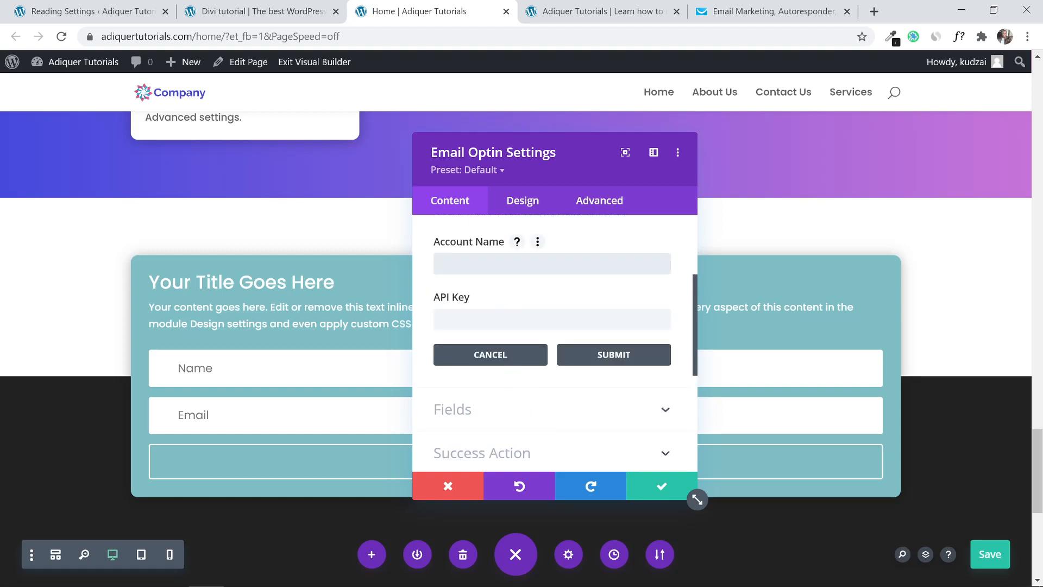
{"action": "left_click", "coordinate": [496, 315]}
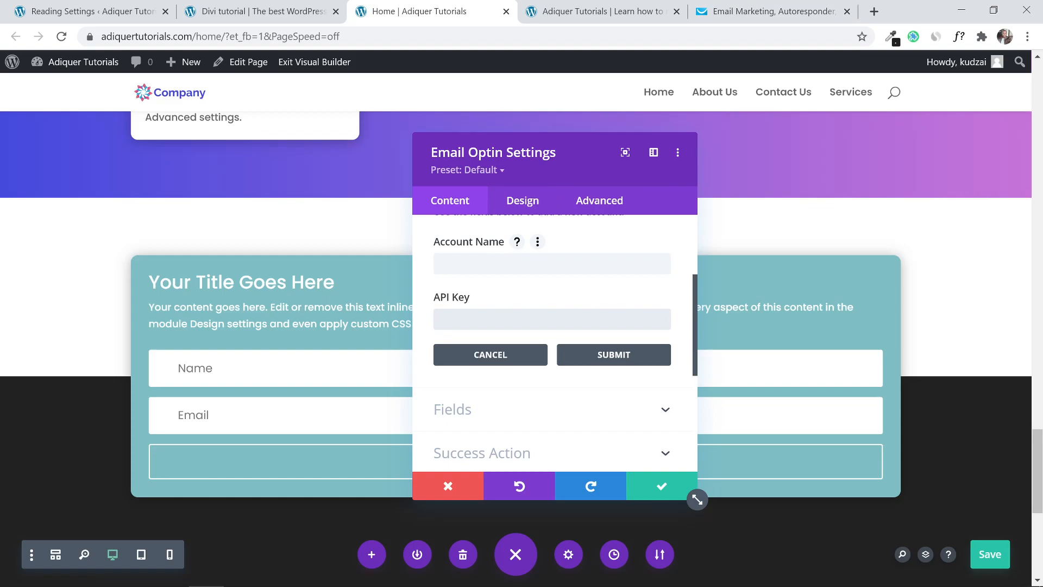
{"action": "left_click", "coordinate": [662, 485]}
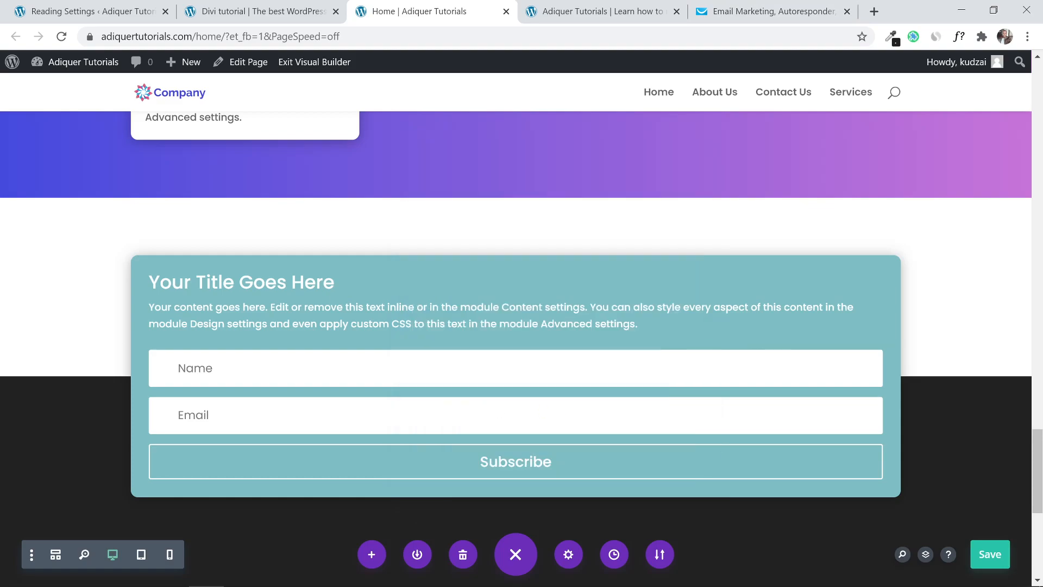
Save the page, review the Divi demo site's Contact page, then return to Add Plugins.
{"action": "left_click", "coordinate": [987, 561]}
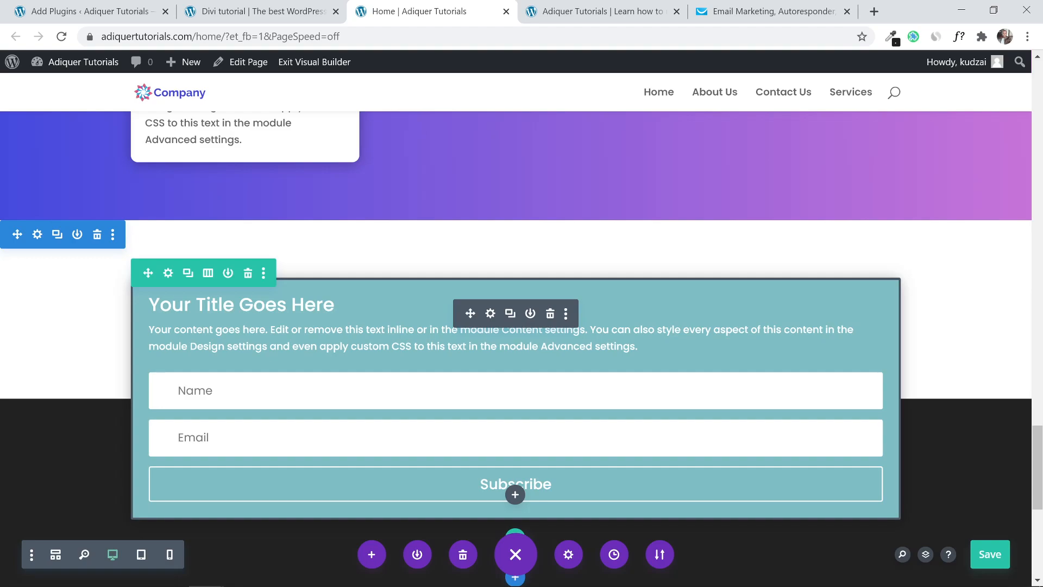
{"action": "left_click", "coordinate": [612, 10]}
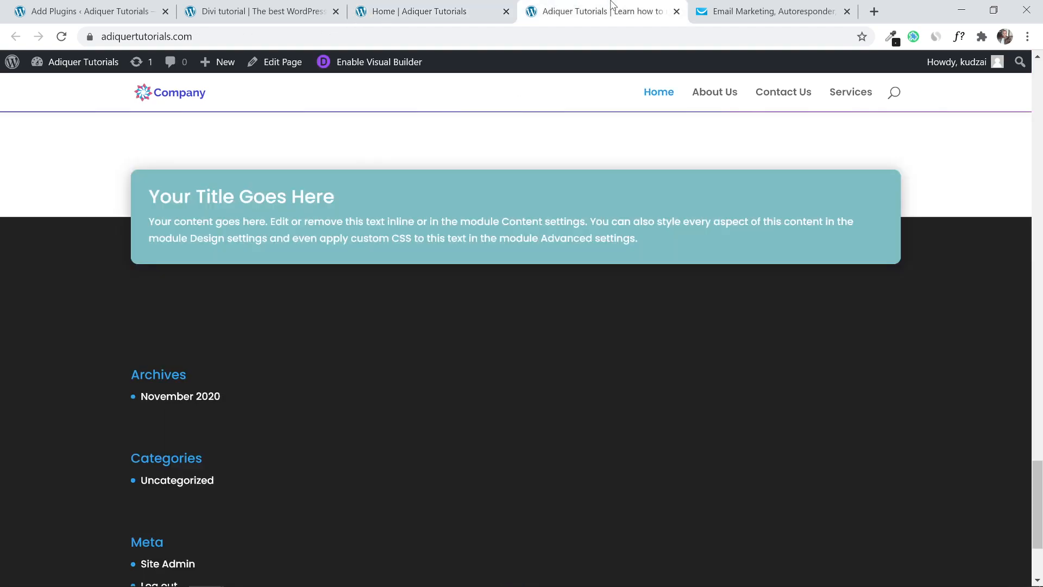
{"action": "left_click", "coordinate": [293, 4]}
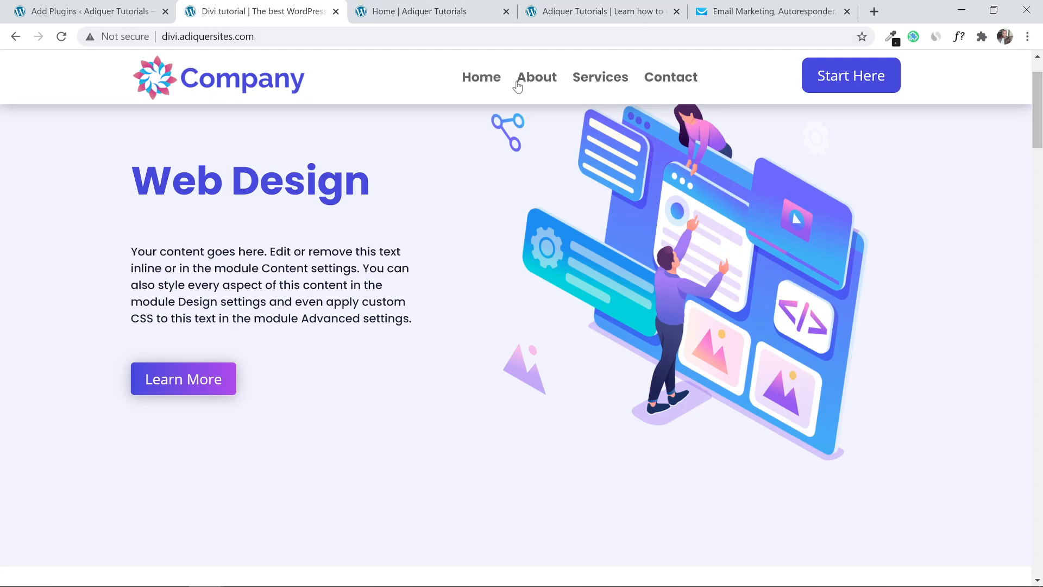
{"action": "left_click", "coordinate": [689, 82]}
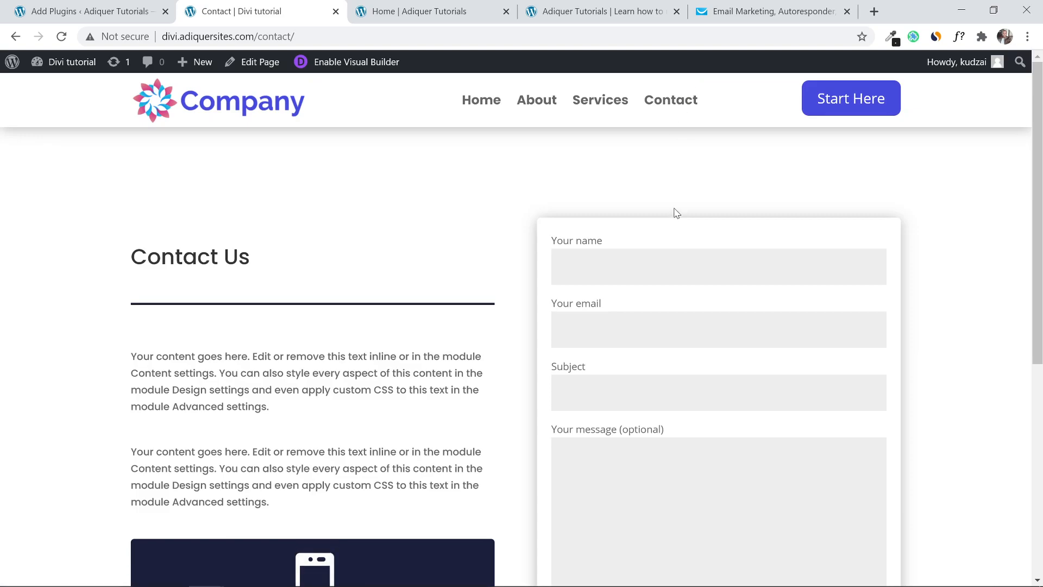
{"action": "left_click_drag", "start_coordinate": [1040, 78], "coordinate": [1040, 142]}
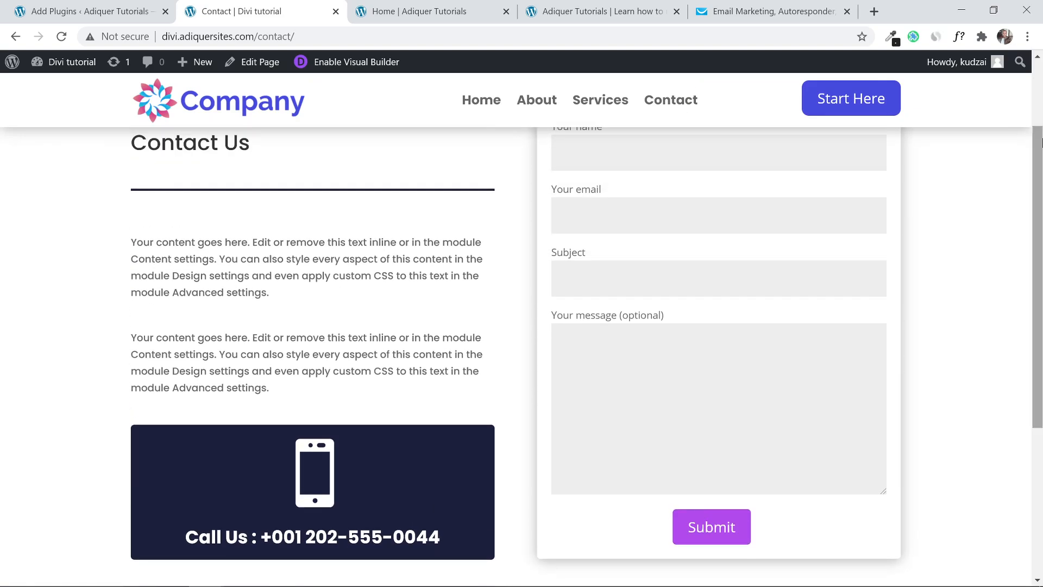
{"action": "scroll", "coordinate": [945, 236], "scroll_direction": "up", "scroll_amount": 2}
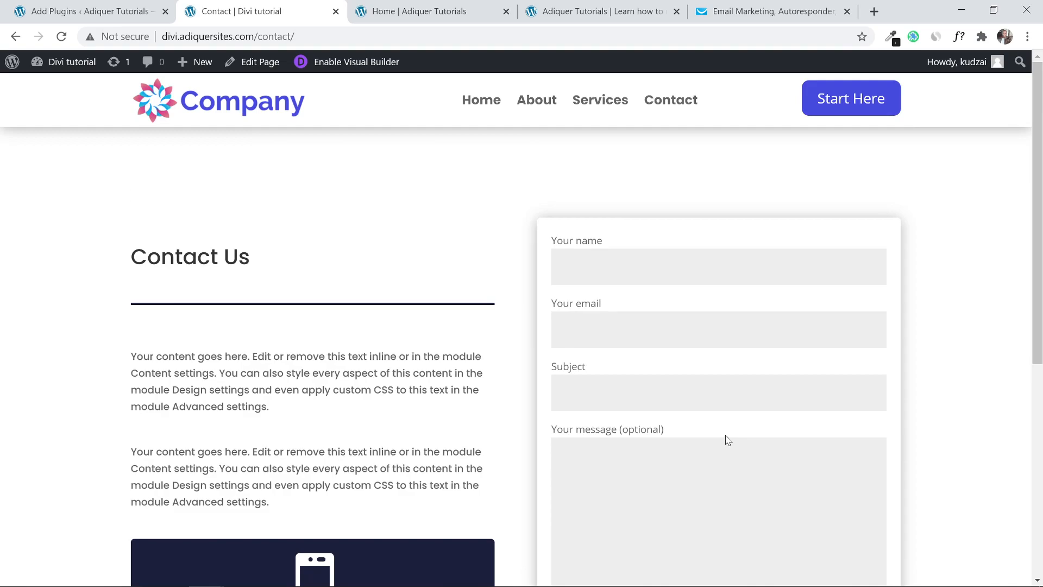
{"action": "left_click", "coordinate": [109, 11]}
{"action": "scroll", "coordinate": [167, 222], "scroll_direction": "up", "scroll_amount": 1}
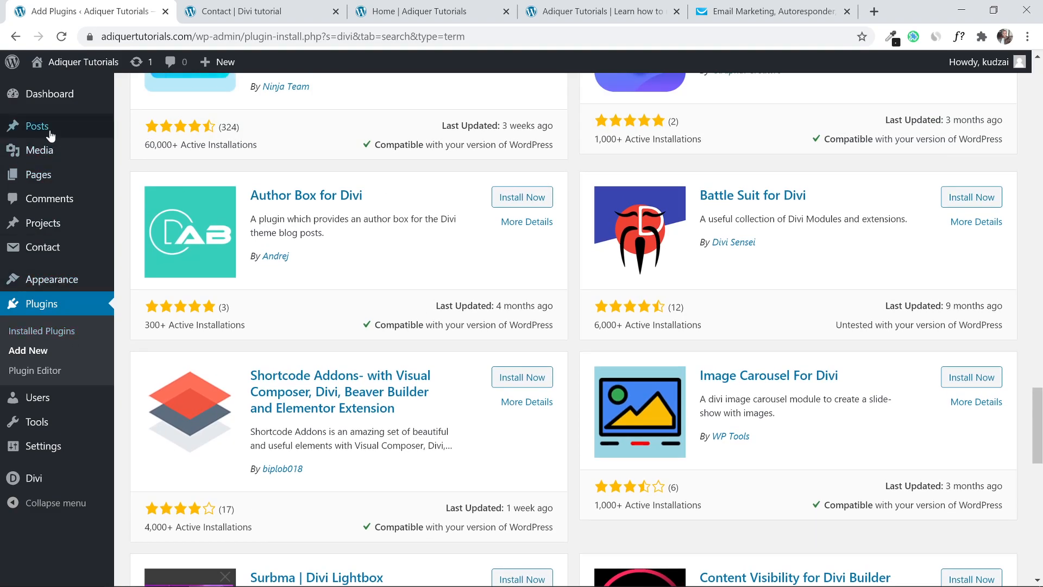
Search Add Plugins for 'co' and check Contact Form 7's details, confirming it is active.
{"action": "left_click", "coordinate": [54, 95]}
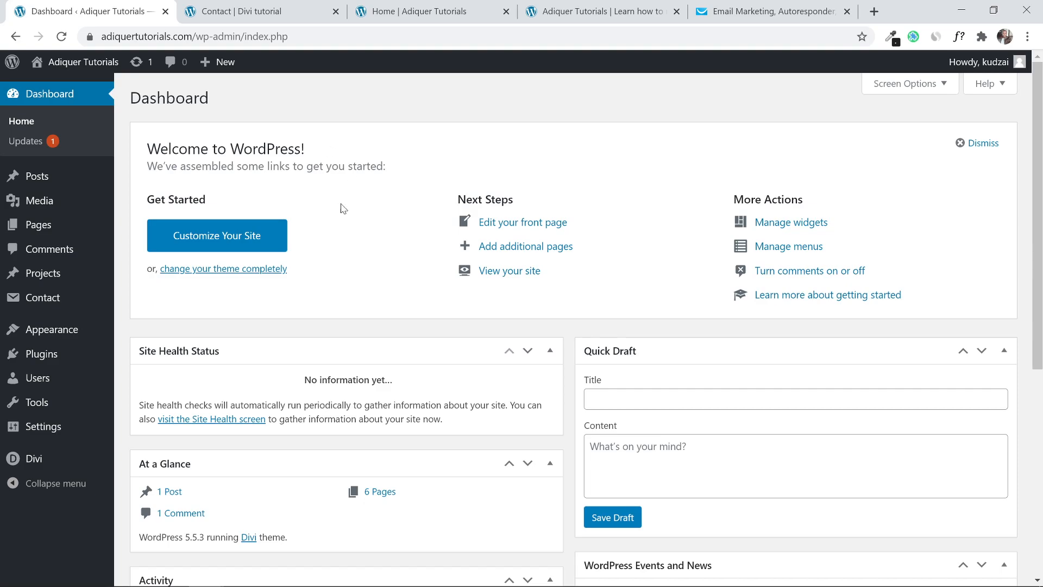
{"action": "mouse_move", "coordinate": [16, 356]}
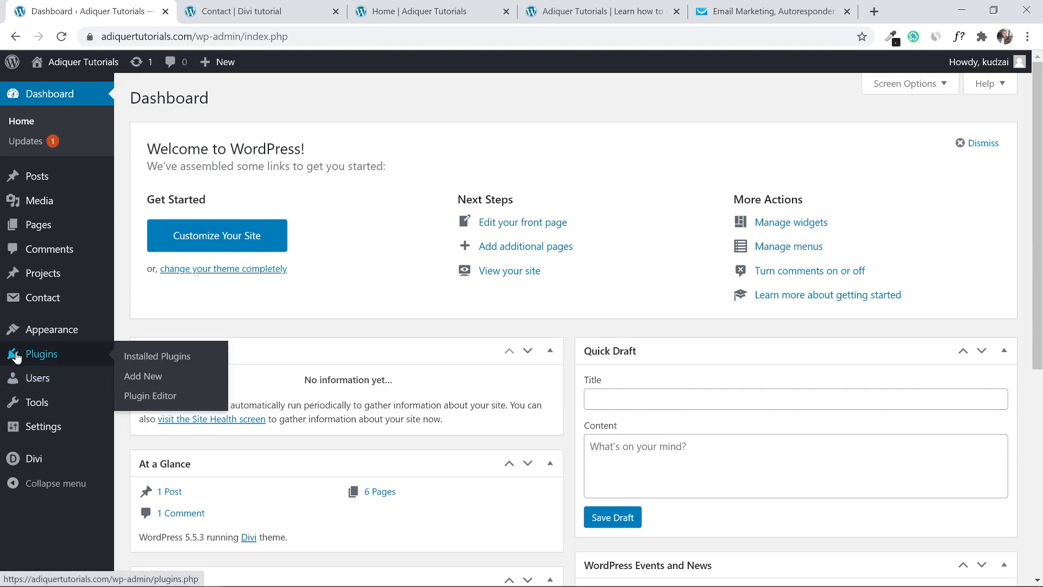
{"action": "left_click", "coordinate": [153, 388]}
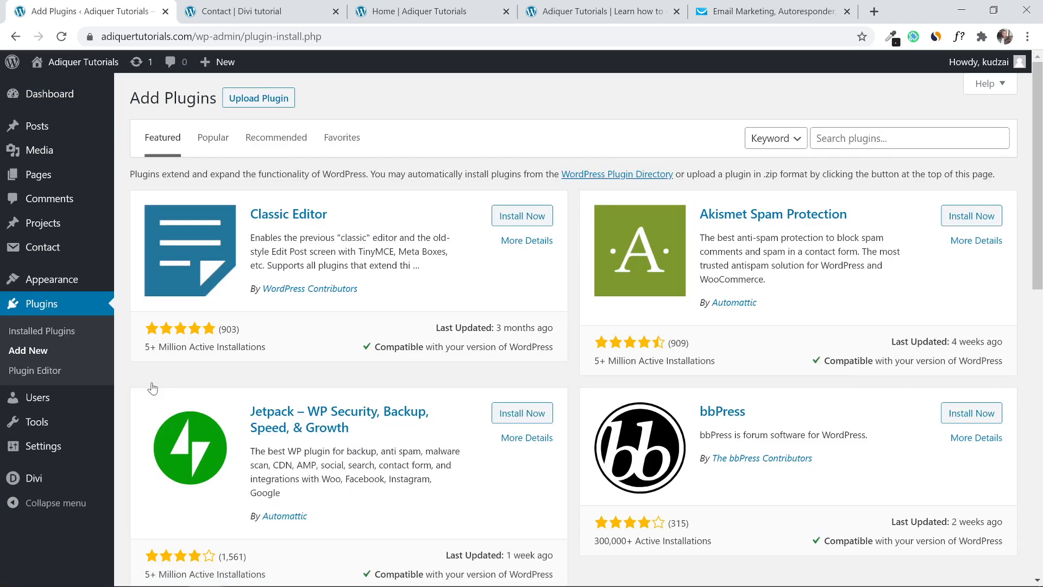
{"action": "left_click", "coordinate": [890, 139]}
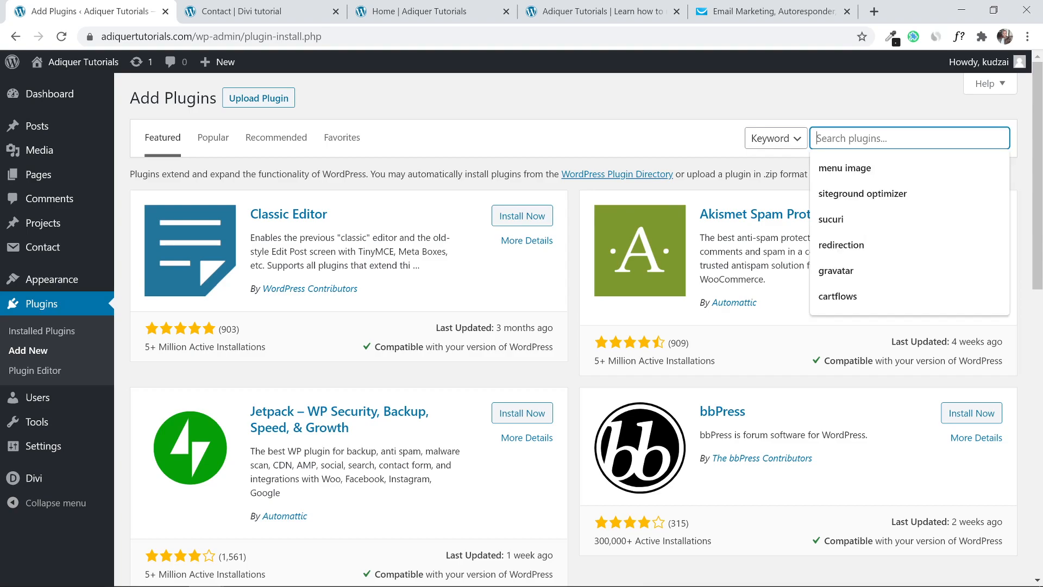
{"action": "type", "text": "contact"}
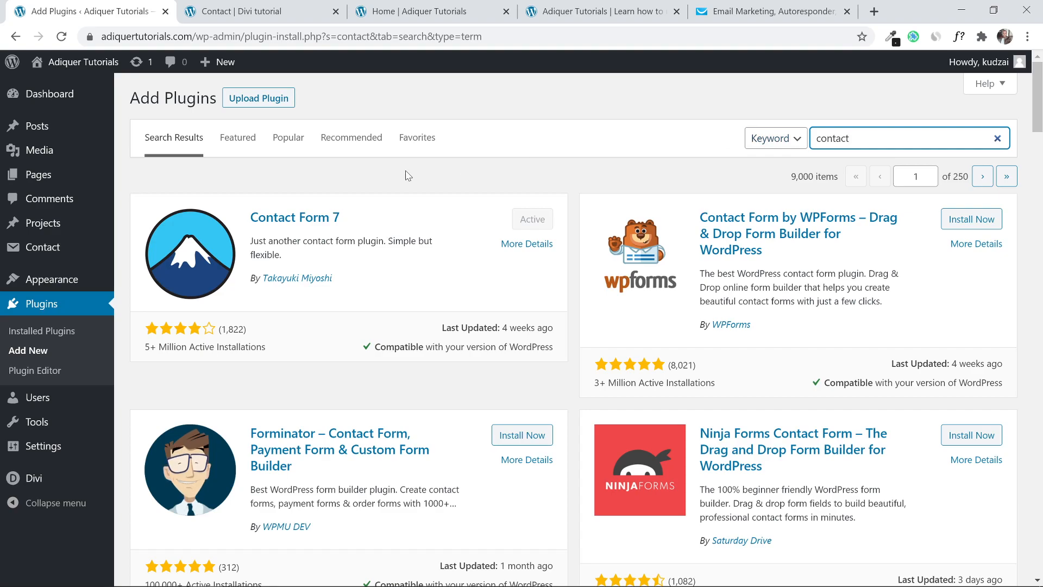
{"action": "left_click", "coordinate": [283, 220]}
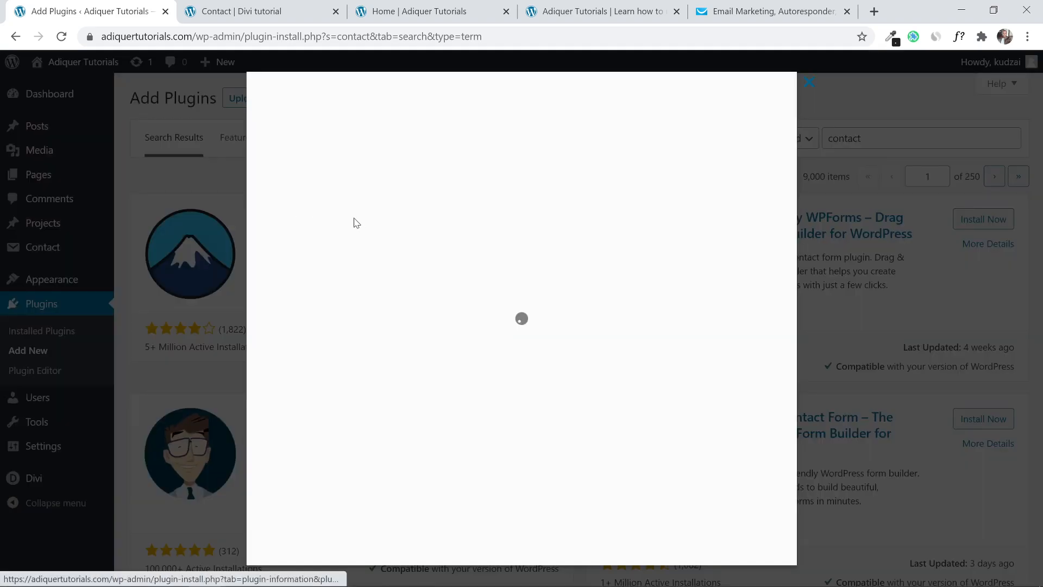
{"action": "left_click", "coordinate": [815, 86]}
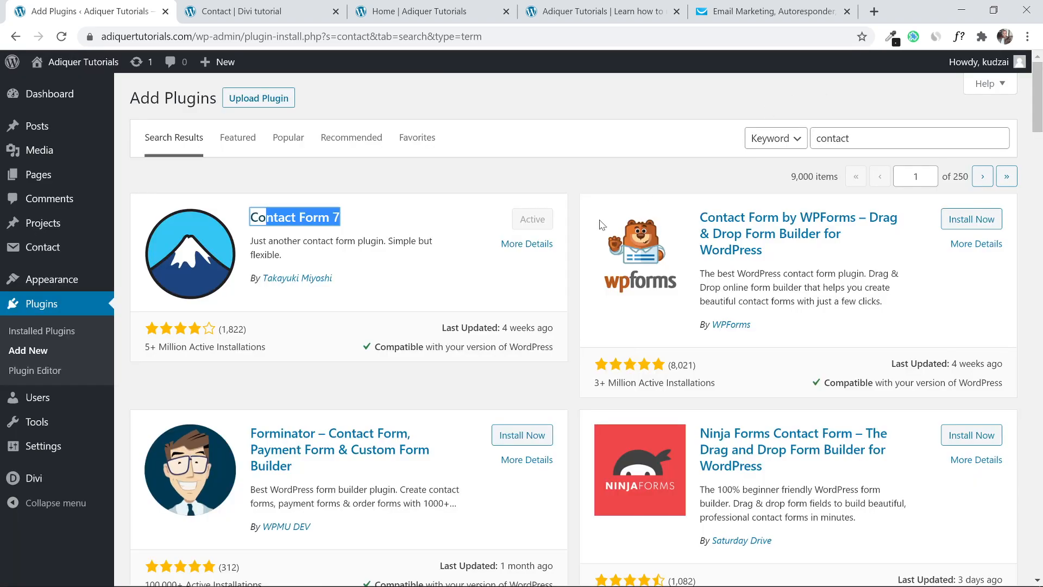
{"action": "left_click", "coordinate": [492, 225]}
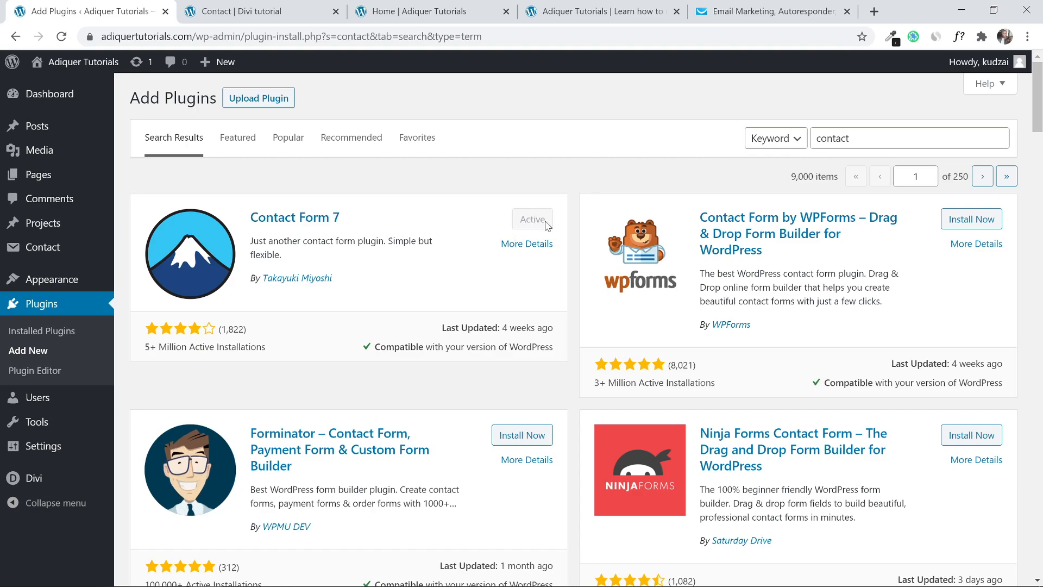
{"action": "double_click", "coordinate": [833, 138]}
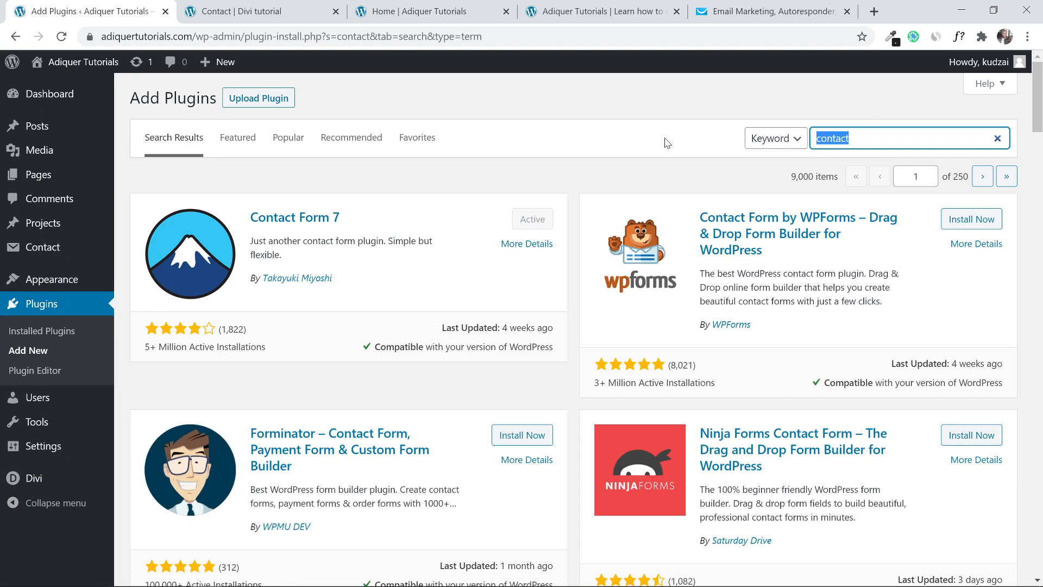
Search 'divi supreme', install and activate Supreme Modules Lite, and close the Divi tutorial tab.
{"action": "type", "text": "div"}
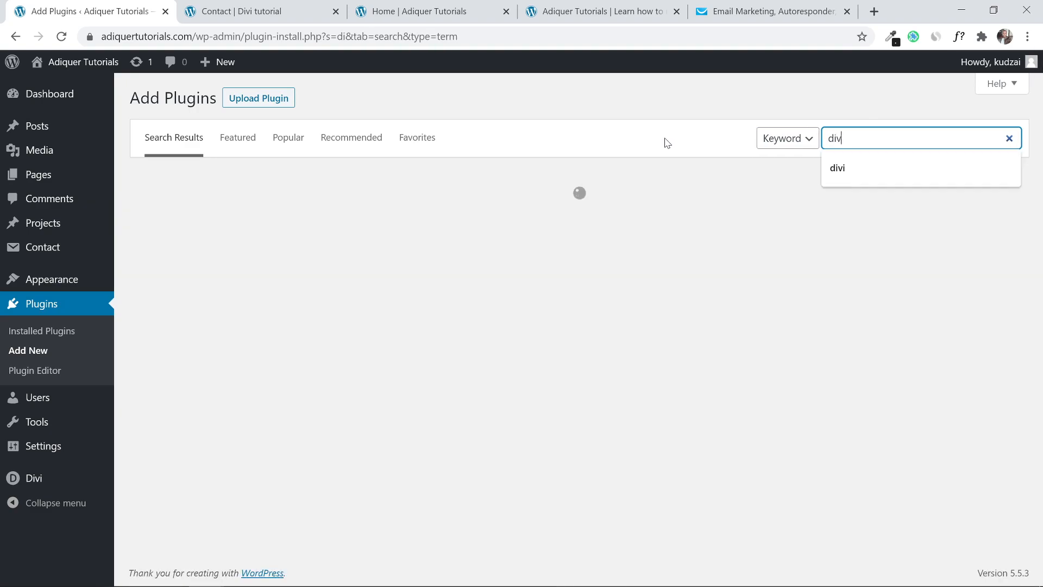
{"action": "type", "text": "i supreme"}
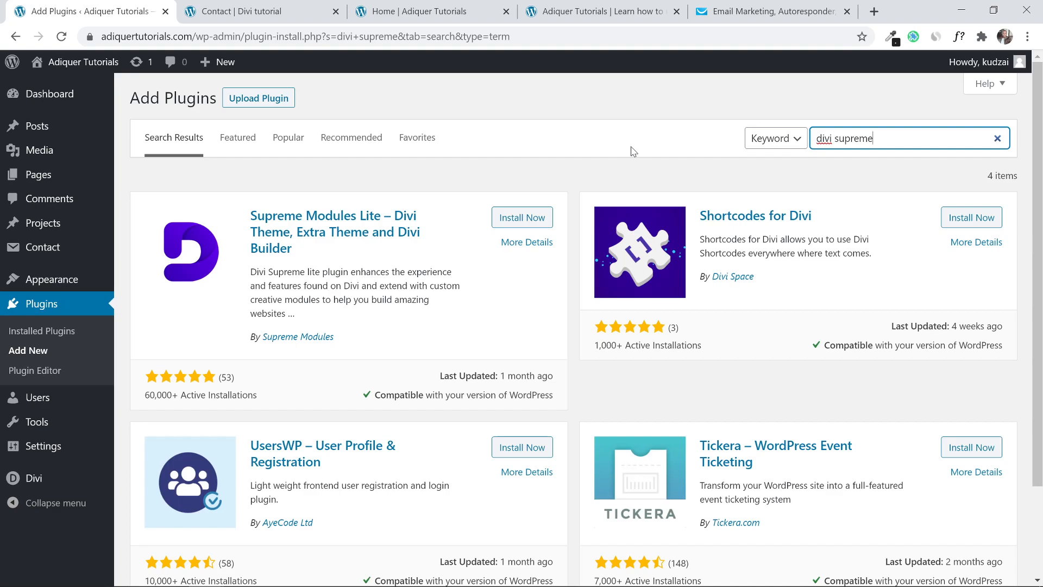
{"action": "left_click", "coordinate": [493, 214]}
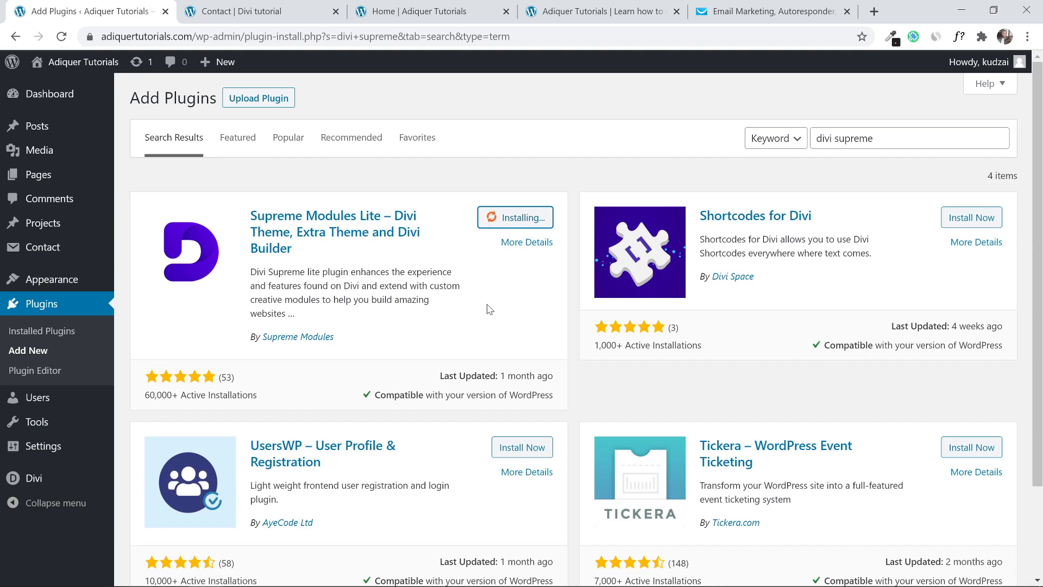
{"action": "left_click", "coordinate": [519, 217]}
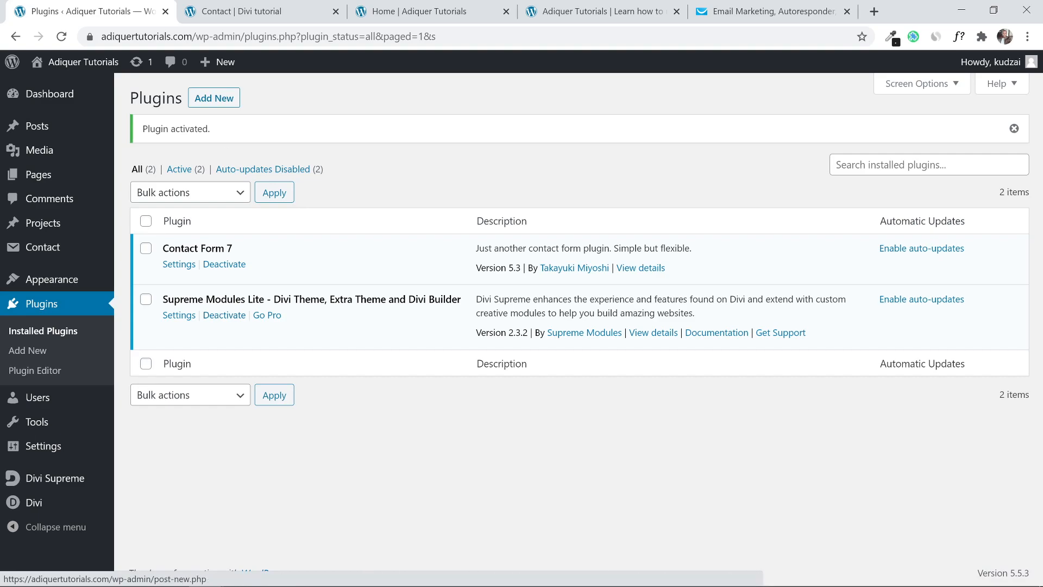
{"action": "left_click", "coordinate": [336, 13]}
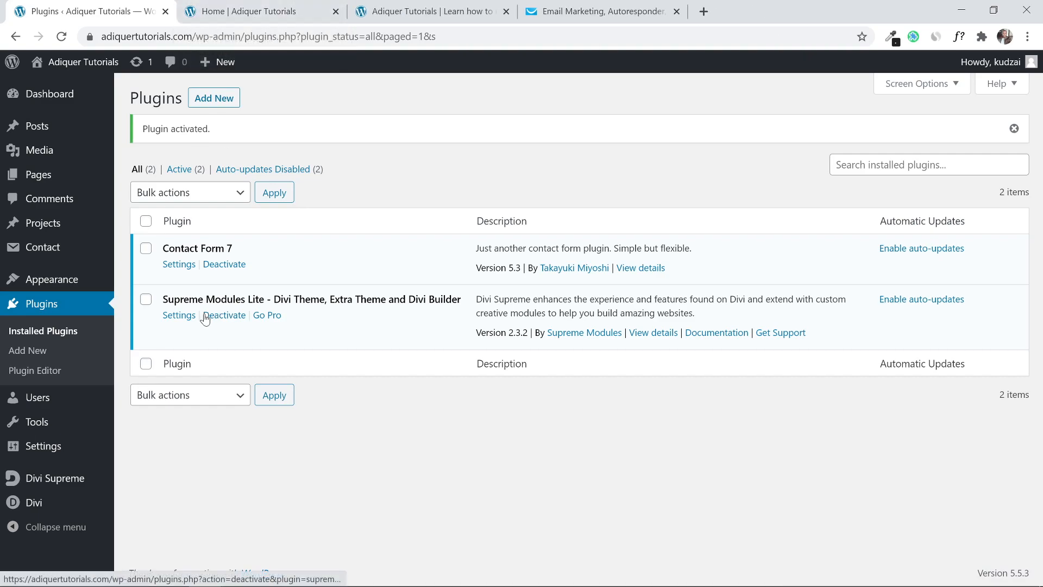
Open Contact Us with Edit With Divi in a new tab and choose Start Building.
{"action": "left_click", "coordinate": [49, 176]}
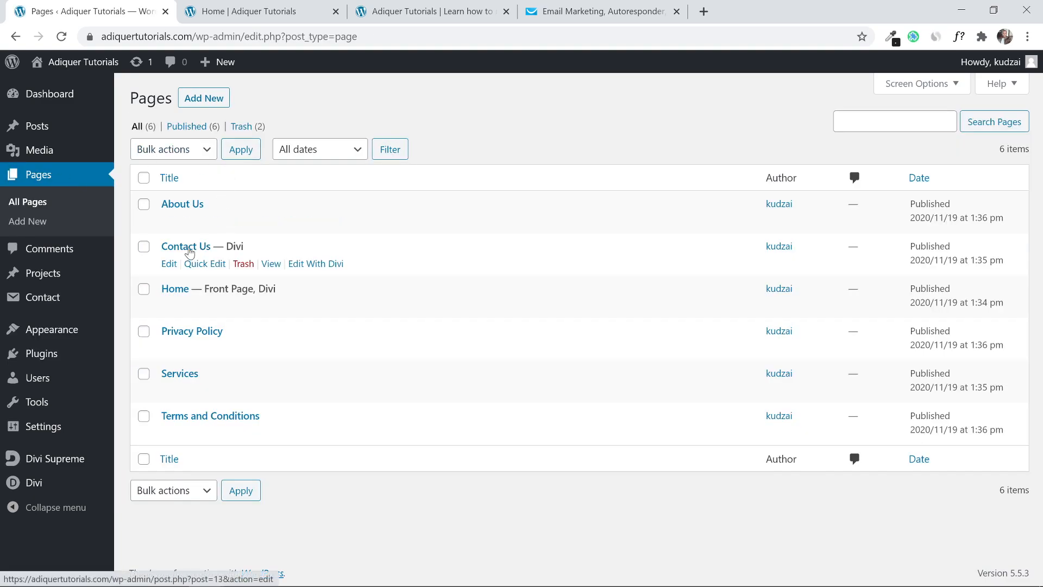
{"action": "right_click", "coordinate": [303, 266]}
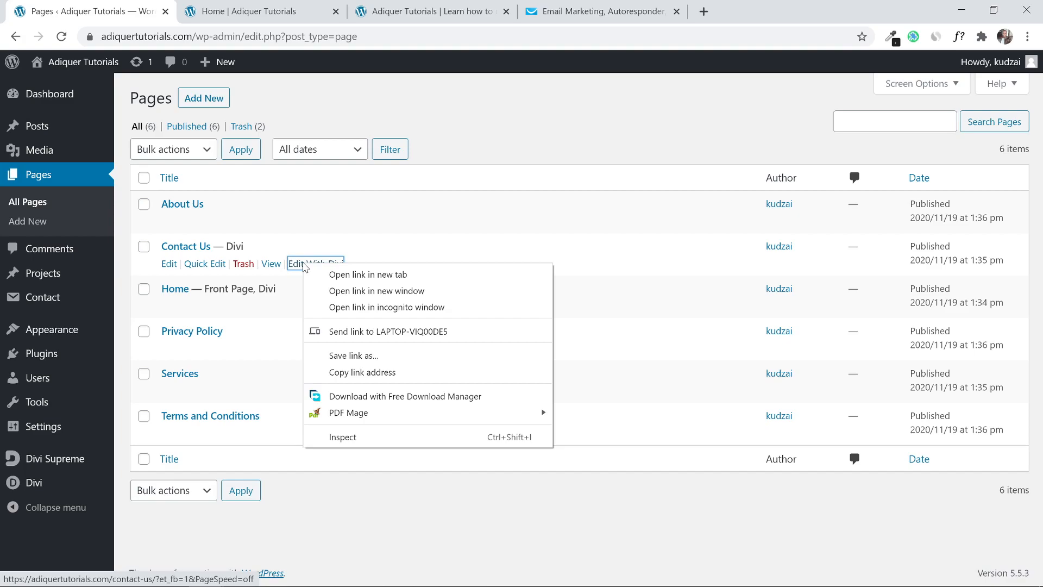
{"action": "left_click", "coordinate": [347, 274]}
{"action": "left_click", "coordinate": [263, 6]}
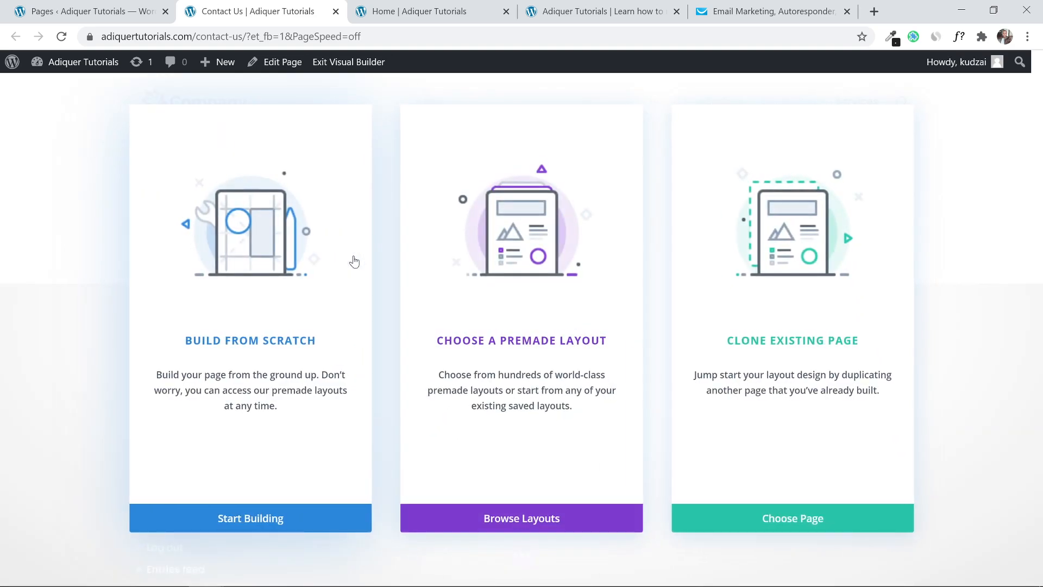
{"action": "left_click", "coordinate": [210, 520]}
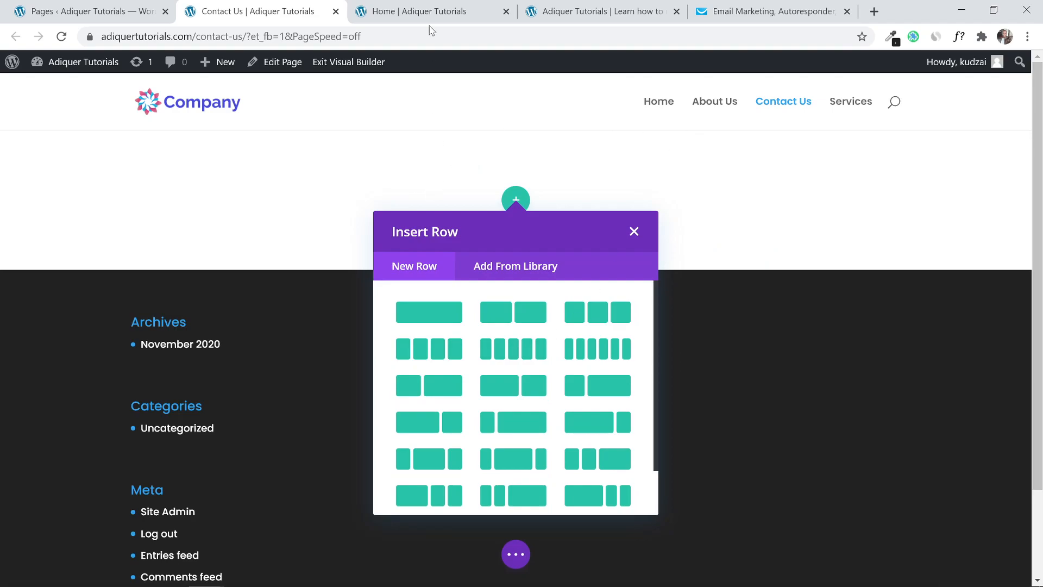
Open the Divi tutorial site's Contact page, scroll through it, and dock its tab beside Contact Us.
{"action": "left_click", "coordinate": [462, 7]}
{"action": "left_click", "coordinate": [572, 6]}
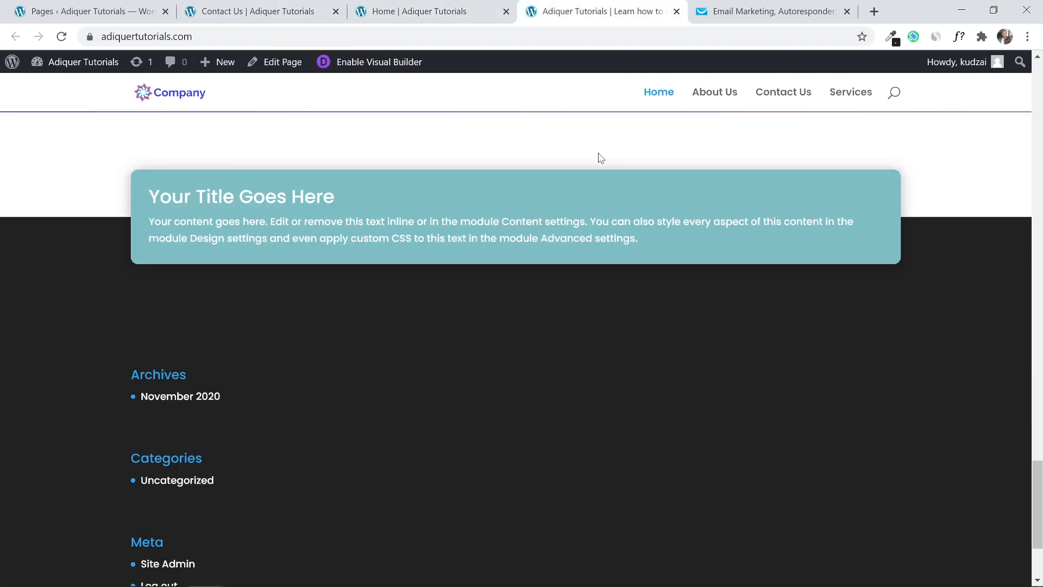
{"action": "left_click", "coordinate": [273, 5]}
{"action": "left_click", "coordinate": [418, 10]}
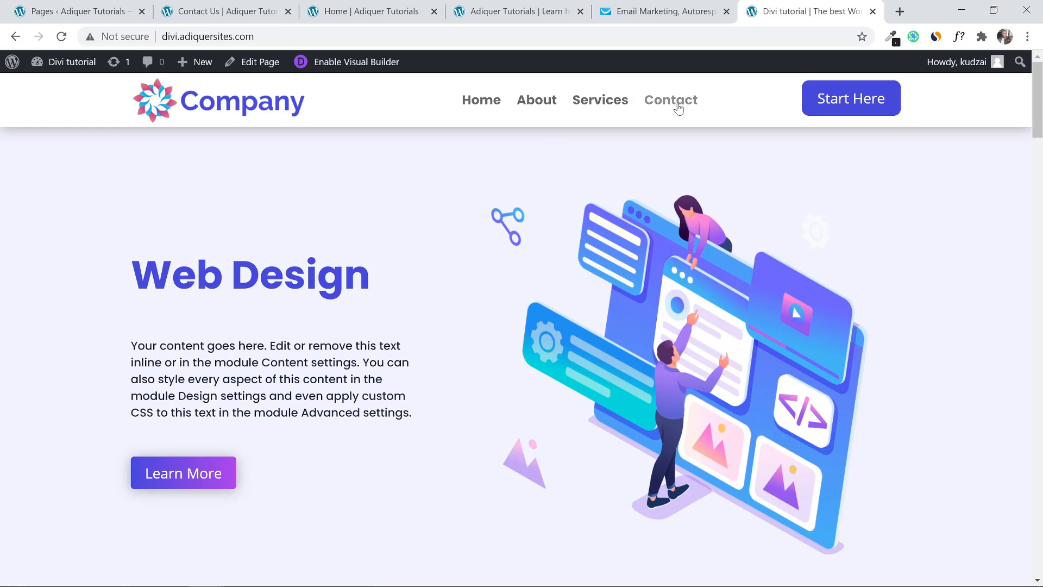
{"action": "left_click", "coordinate": [674, 101]}
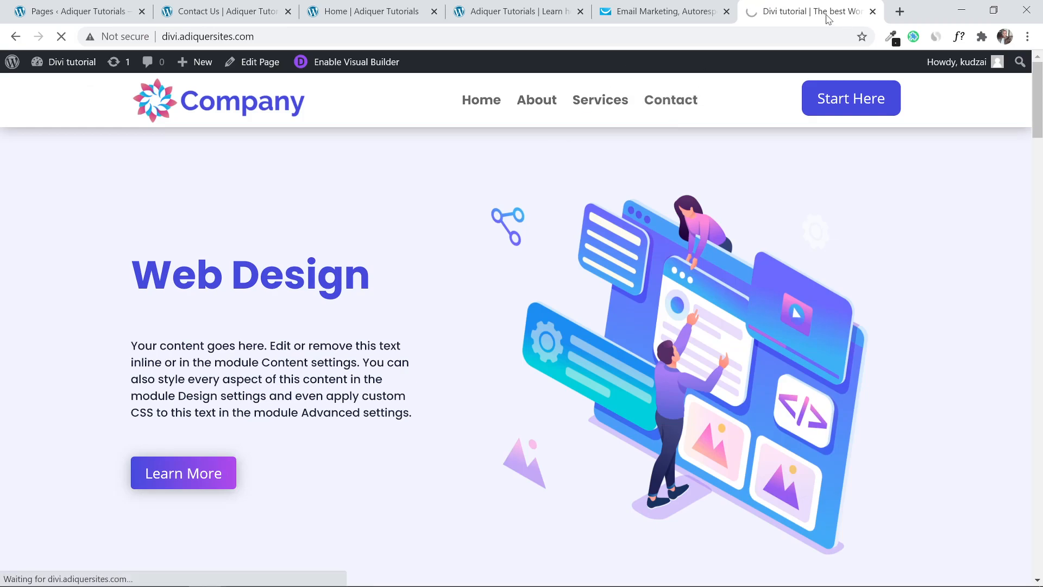
{"action": "scroll", "coordinate": [500, 277], "scroll_direction": "down", "scroll_amount": 2}
{"action": "scroll", "coordinate": [507, 266], "scroll_direction": "up", "scroll_amount": 2}
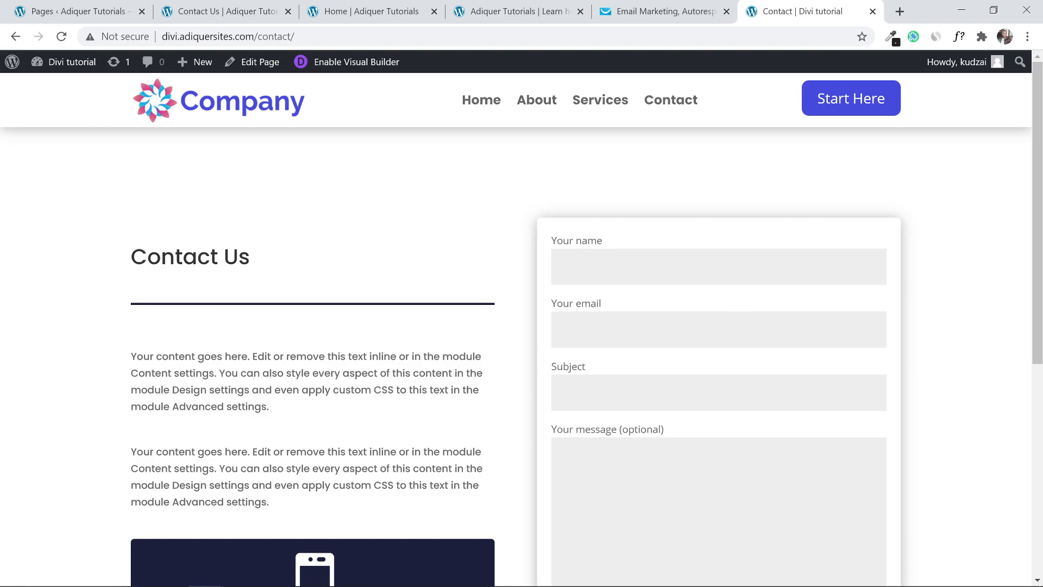
{"action": "scroll", "coordinate": [732, 305], "scroll_direction": "down", "scroll_amount": 2}
{"action": "scroll", "coordinate": [482, 298], "scroll_direction": "up", "scroll_amount": 2}
{"action": "left_click_drag", "start_coordinate": [803, 10], "coordinate": [359, 10]}
{"action": "left_click", "coordinate": [208, 5]}
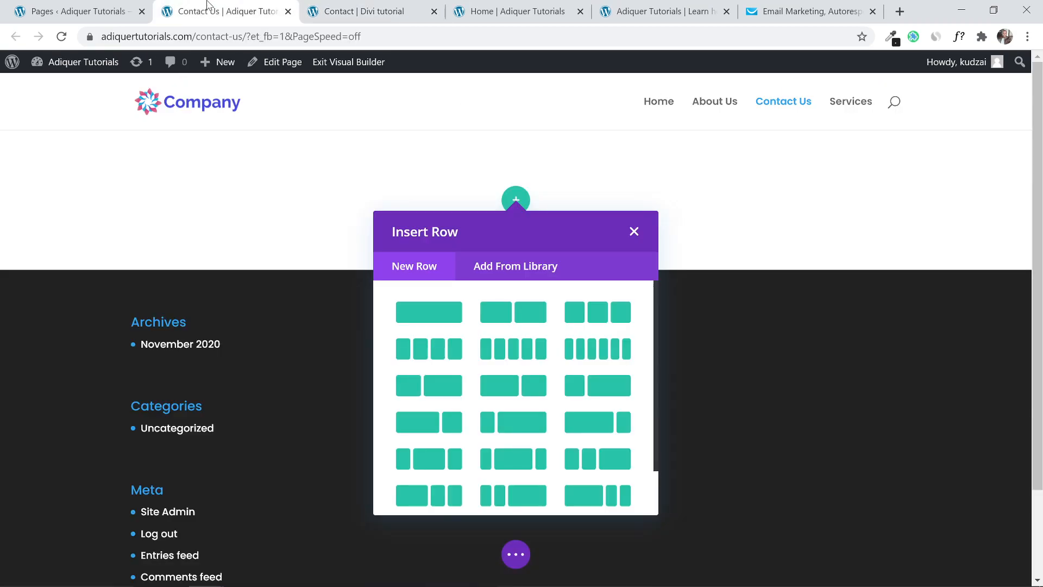
Insert a two-column row with a Supreme Contact Form 7 module showing Contact form 1 on the right.
{"action": "left_click", "coordinate": [523, 311]}
{"action": "left_click", "coordinate": [429, 232]}
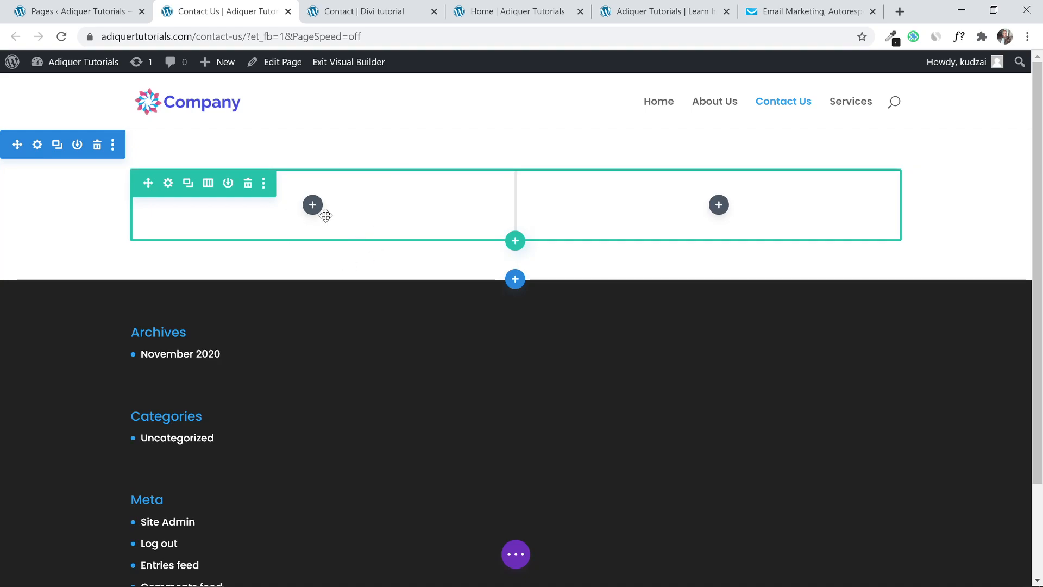
{"action": "left_click", "coordinate": [718, 205]}
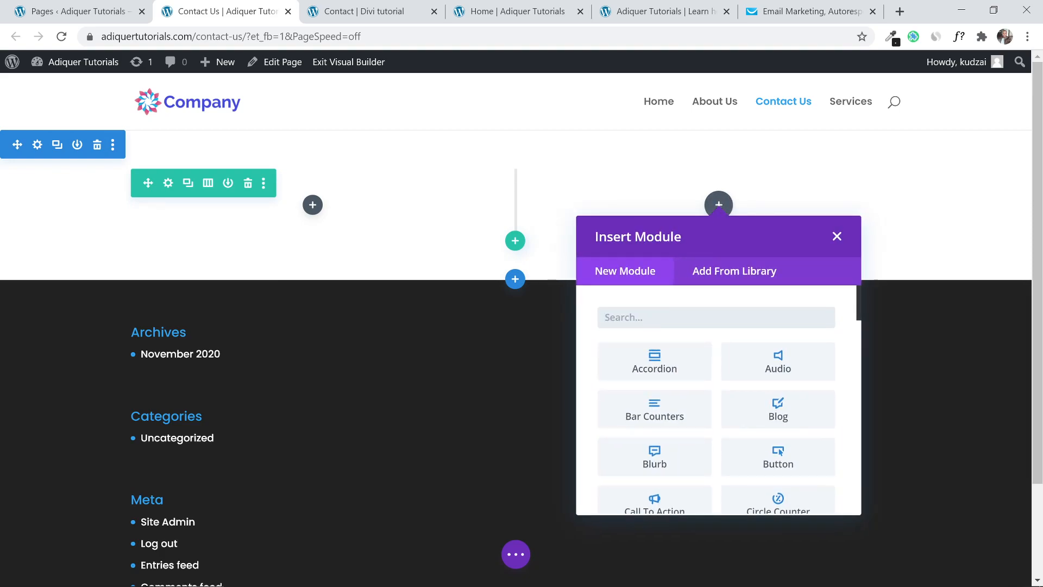
{"action": "type", "text": "cont"}
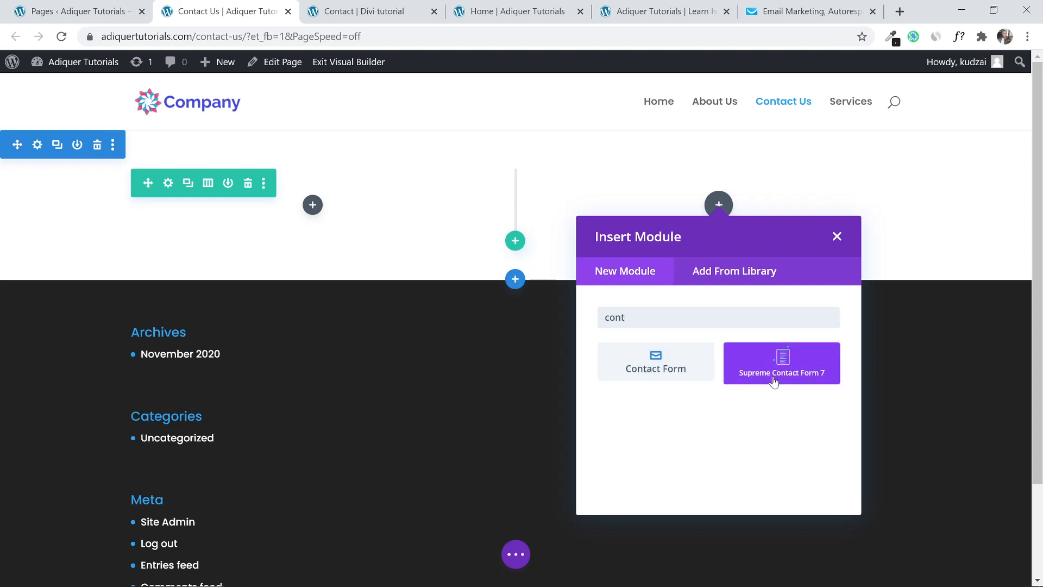
{"action": "left_click", "coordinate": [774, 378]}
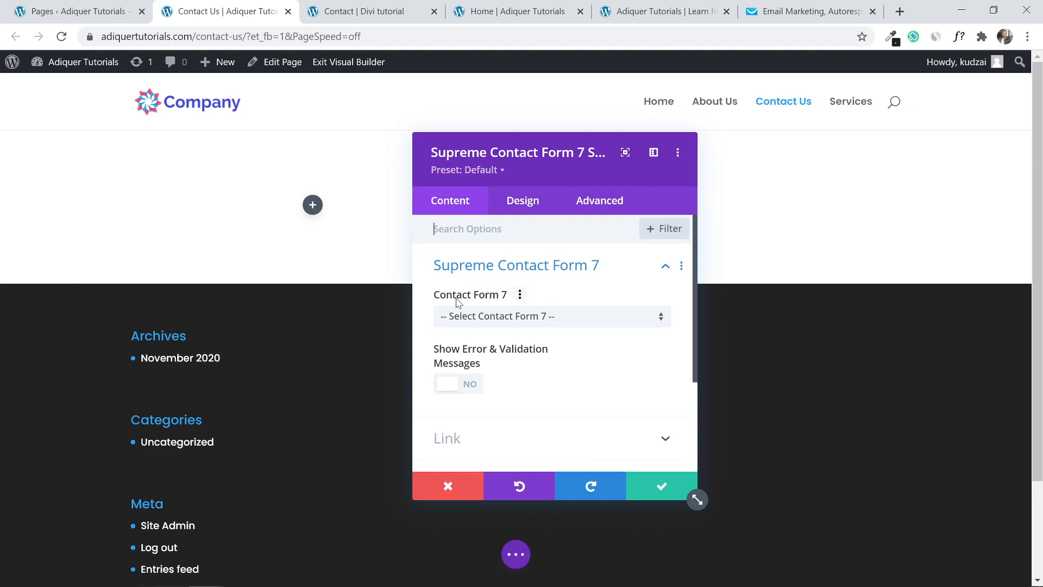
{"action": "left_click", "coordinate": [457, 324]}
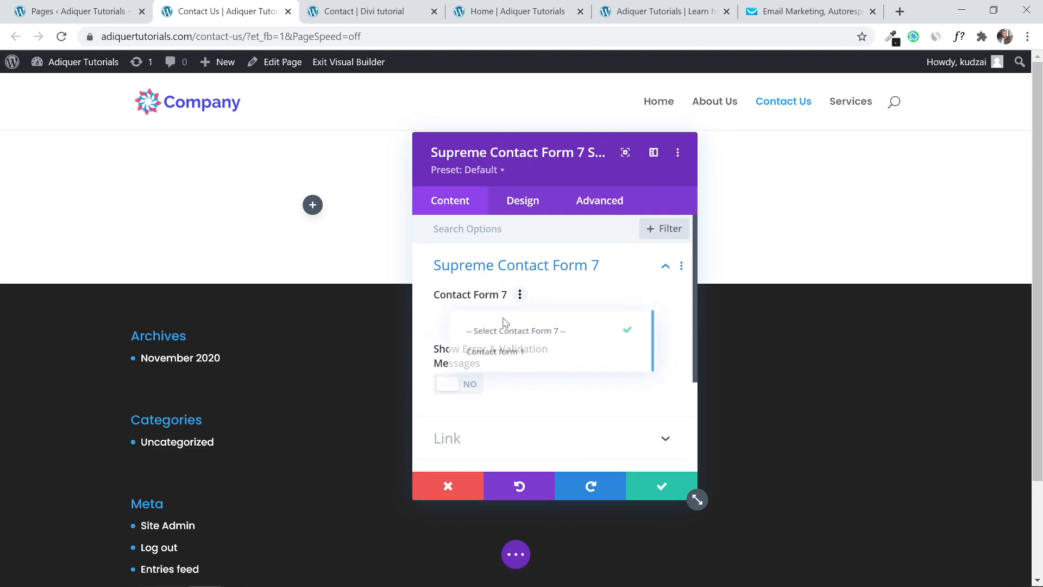
{"action": "left_click", "coordinate": [507, 365]}
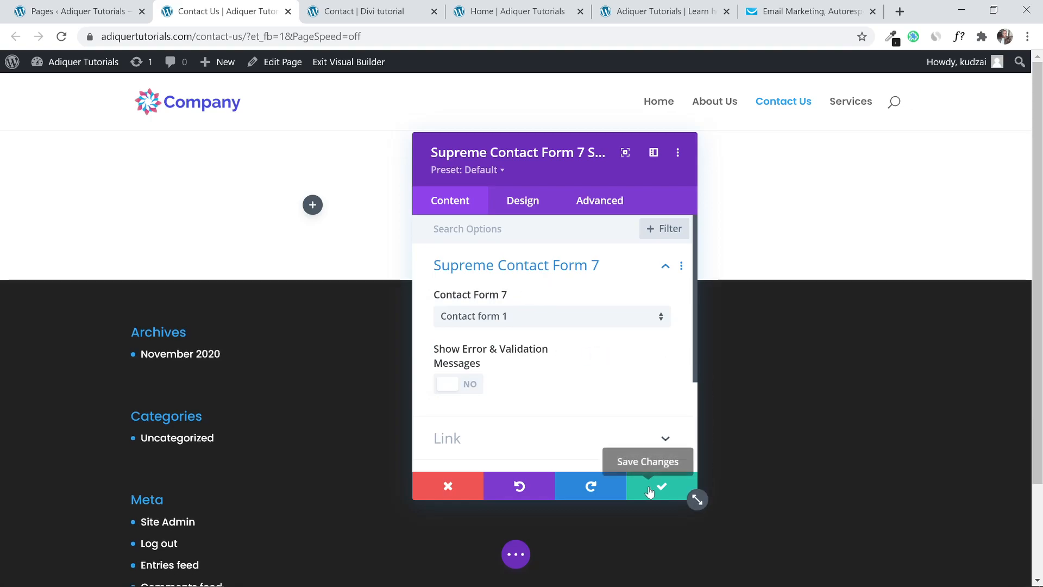
{"action": "left_click", "coordinate": [668, 488]}
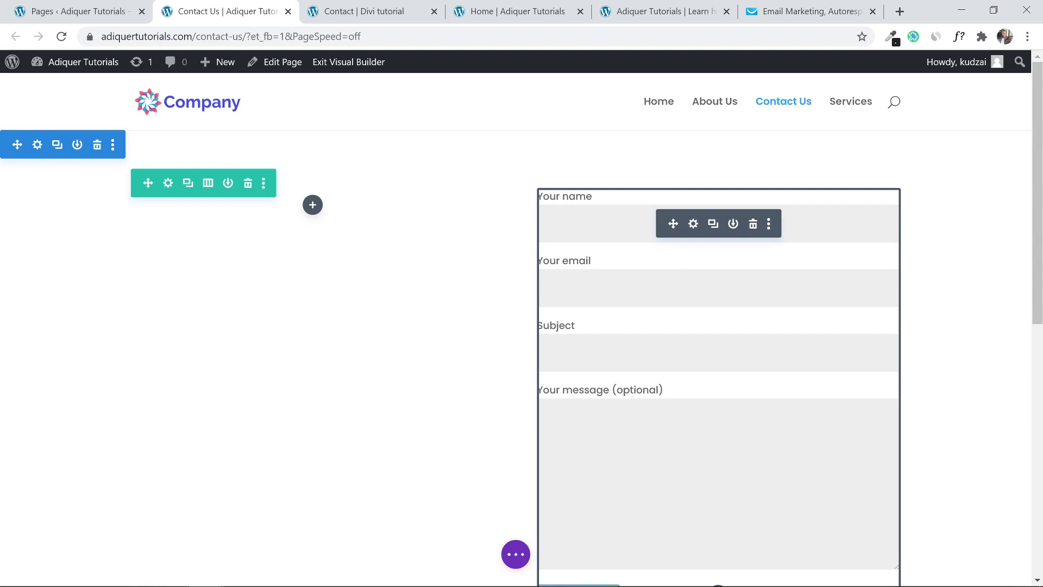
{"action": "mouse_move", "coordinate": [1038, 184]}
{"action": "left_mouse_down"}
{"action": "mouse_move", "coordinate": [1038, 226]}
{"action": "mouse_move", "coordinate": [1037, 197]}
{"action": "left_mouse_up"}
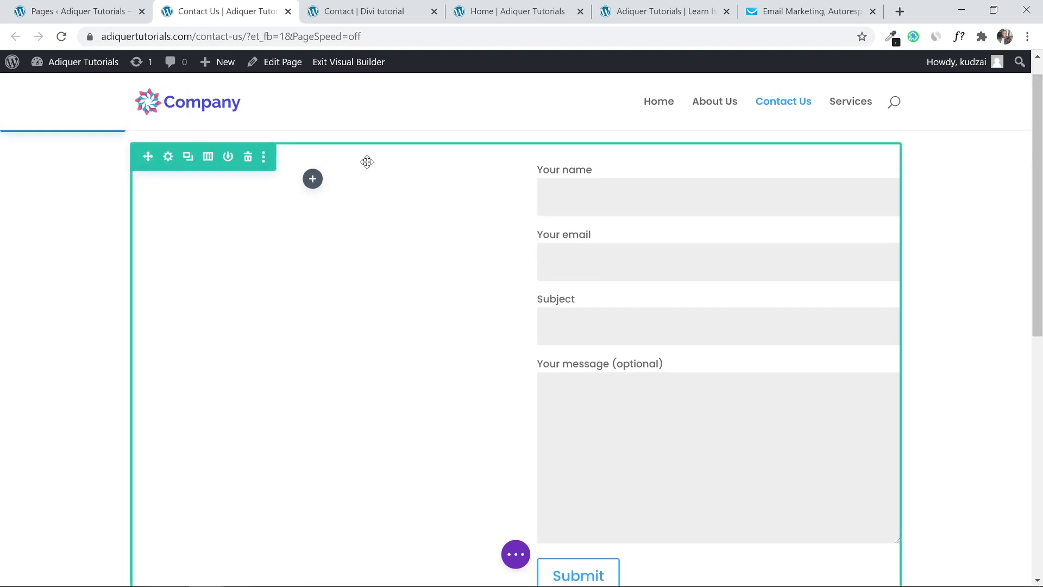
Add a placeholder Text module to the empty left column.
{"action": "left_click", "coordinate": [313, 179]}
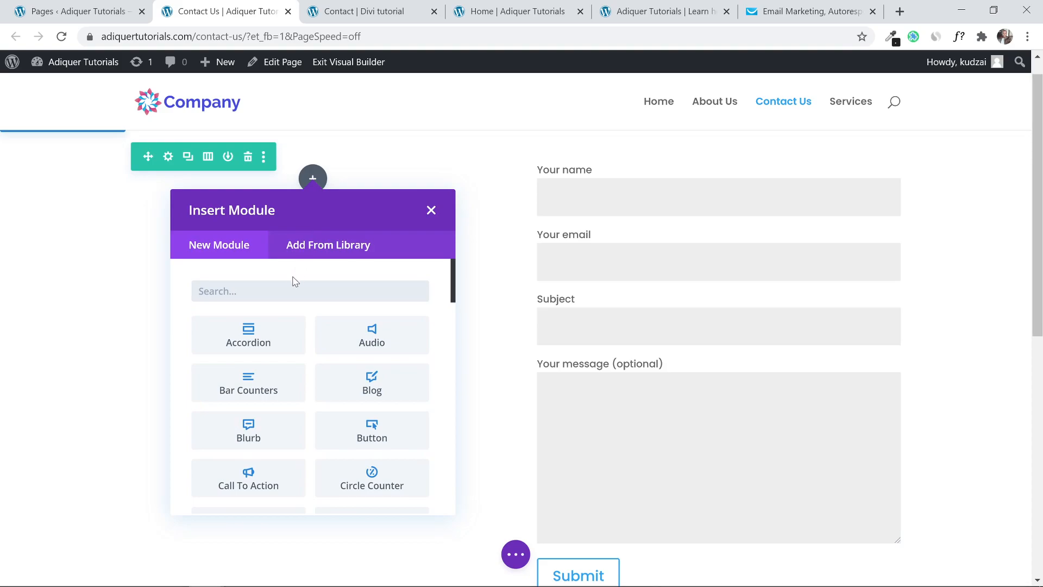
{"action": "type", "text": "tx"}
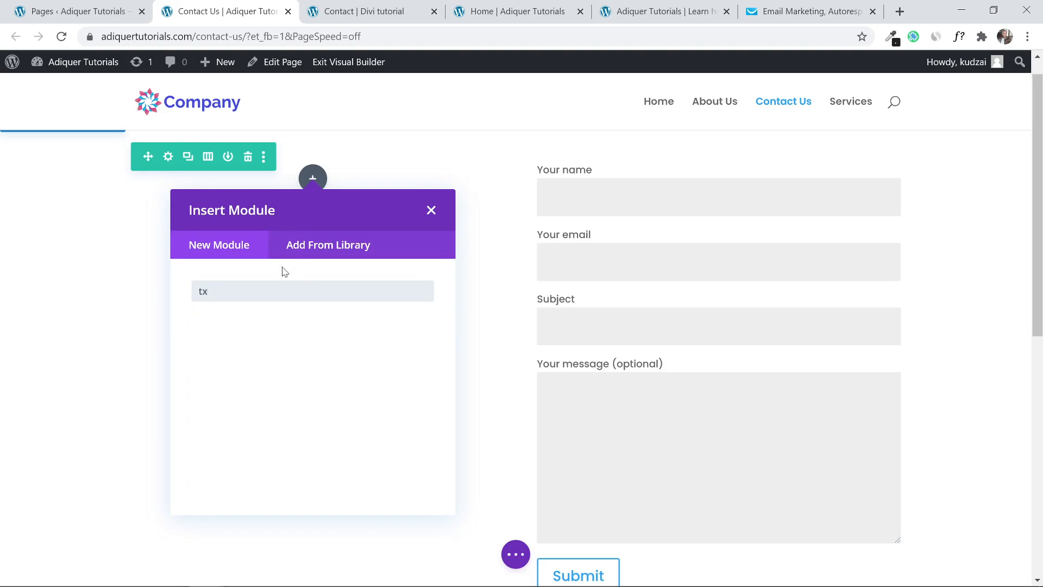
{"action": "key", "text": "BackSpace"}
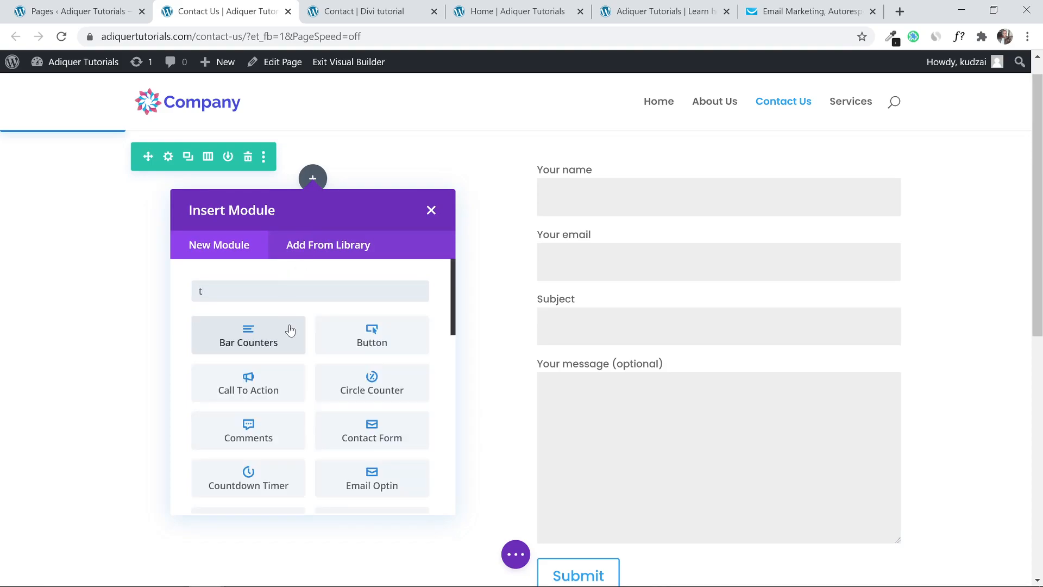
{"action": "type", "text": "ext"}
{"action": "left_click", "coordinate": [371, 394]}
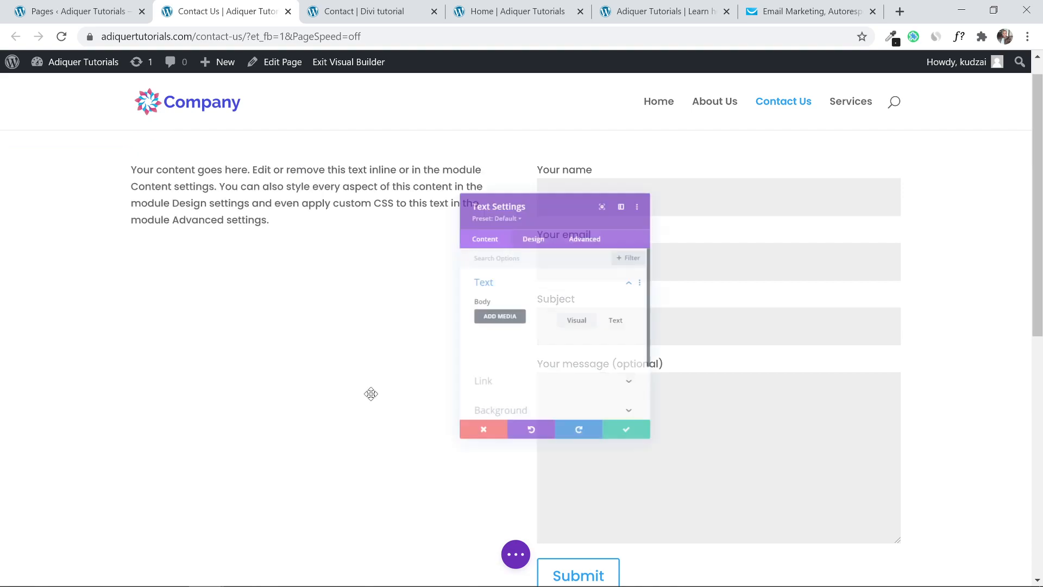
{"action": "left_click", "coordinate": [657, 485]}
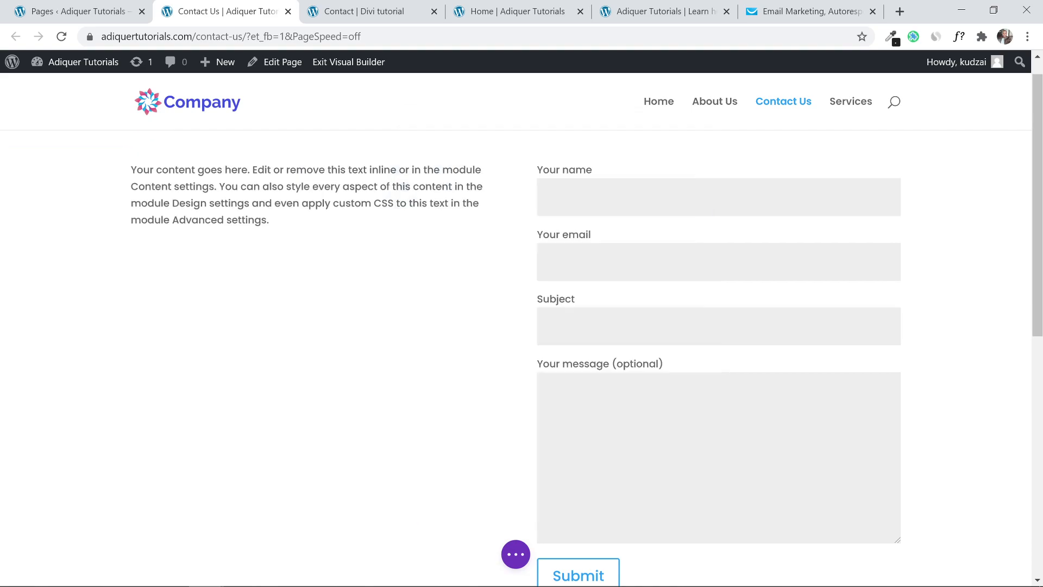
Insert a Divider below the text and set its Divider Weight to 3px.
{"action": "left_click", "coordinate": [314, 215]}
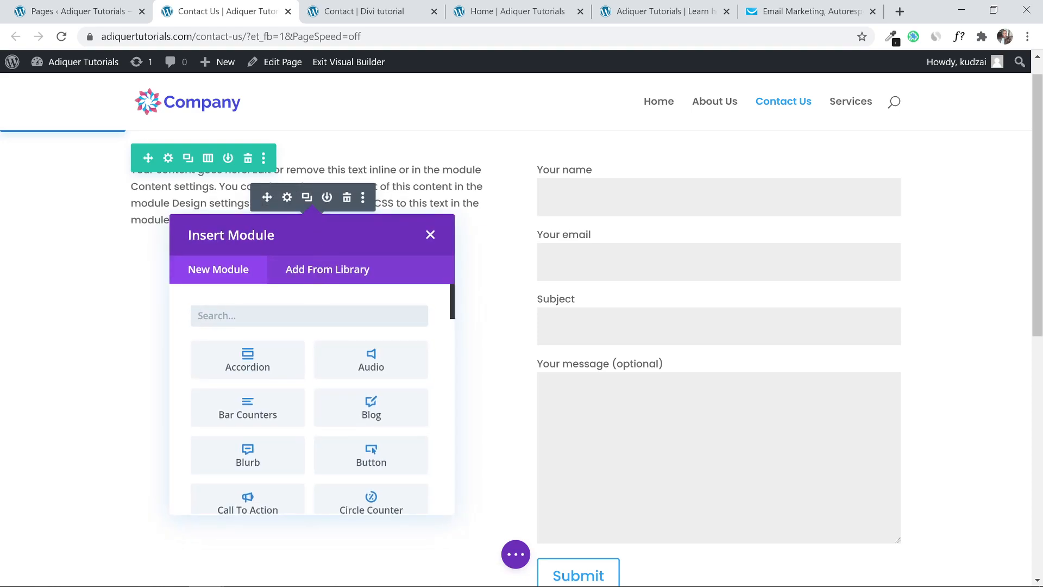
{"action": "type", "text": "divi"}
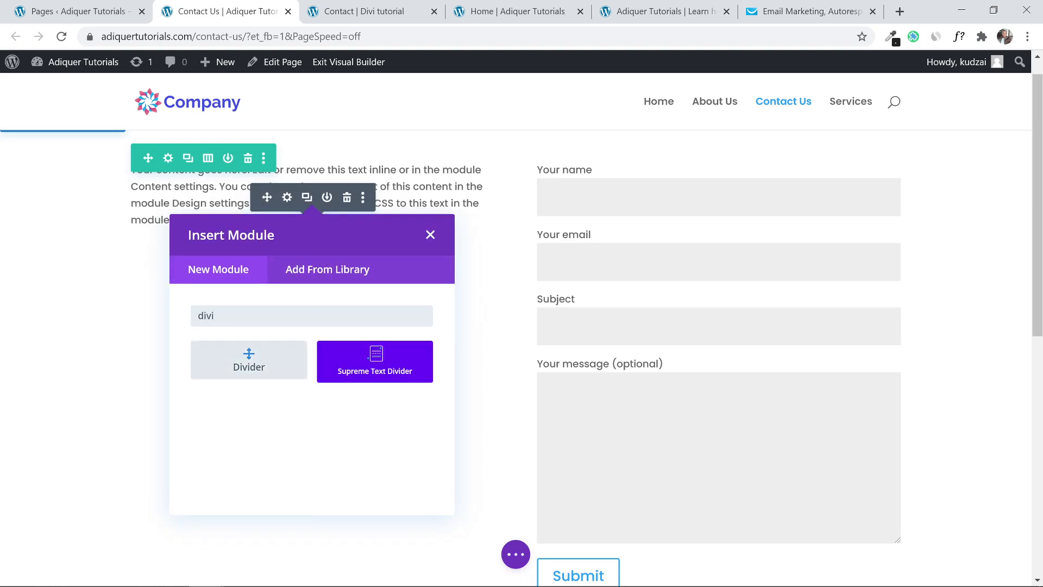
{"action": "left_click", "coordinate": [256, 364]}
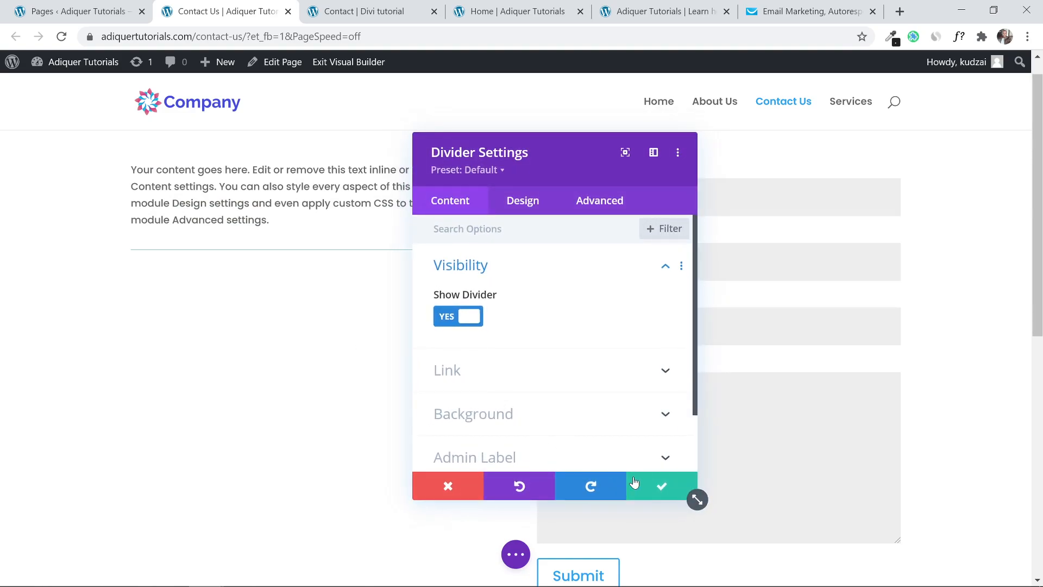
{"action": "left_click", "coordinate": [658, 486]}
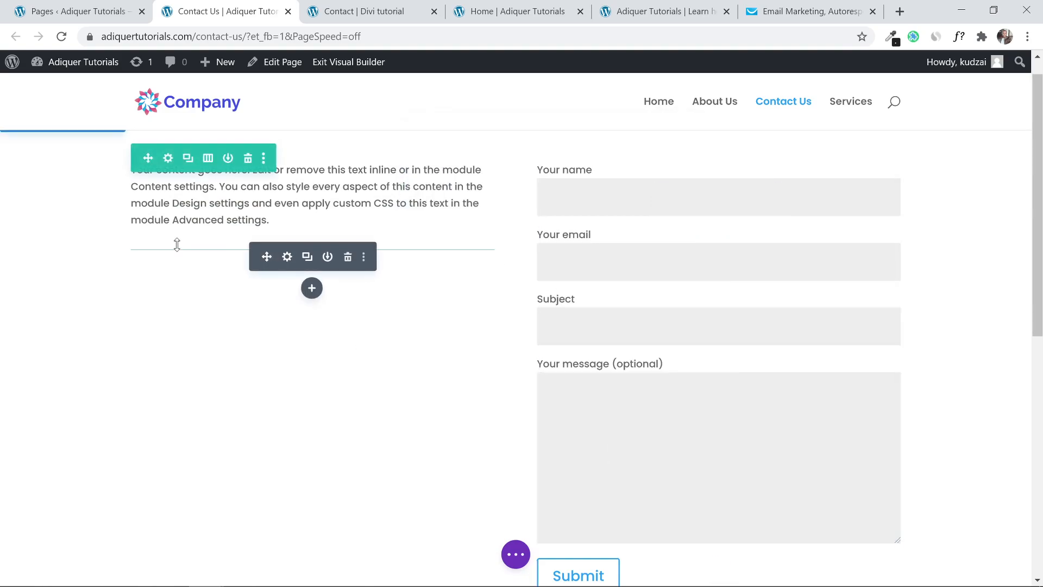
{"action": "left_click", "coordinate": [286, 262]}
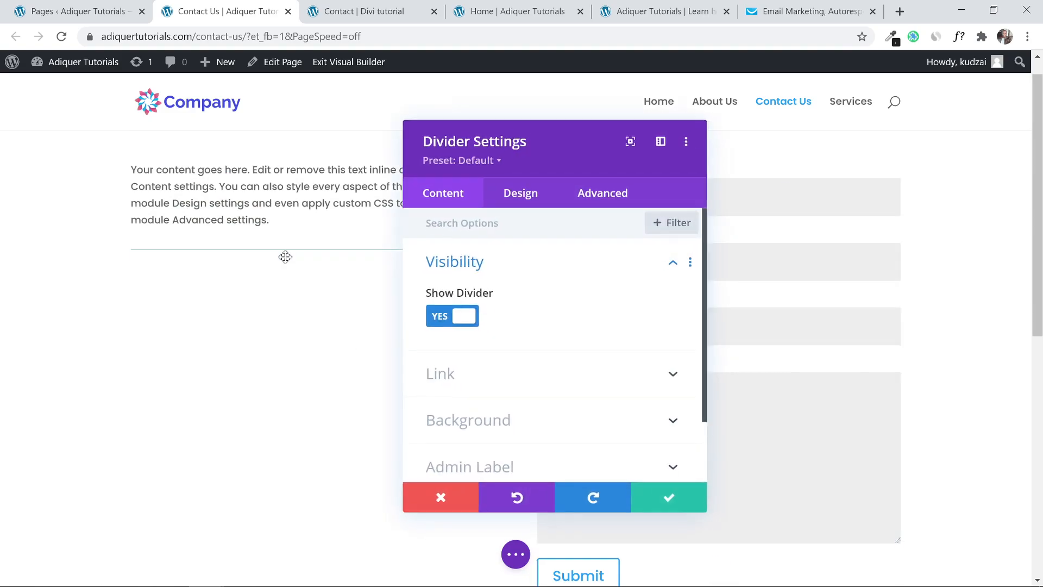
{"action": "left_click", "coordinate": [523, 199]}
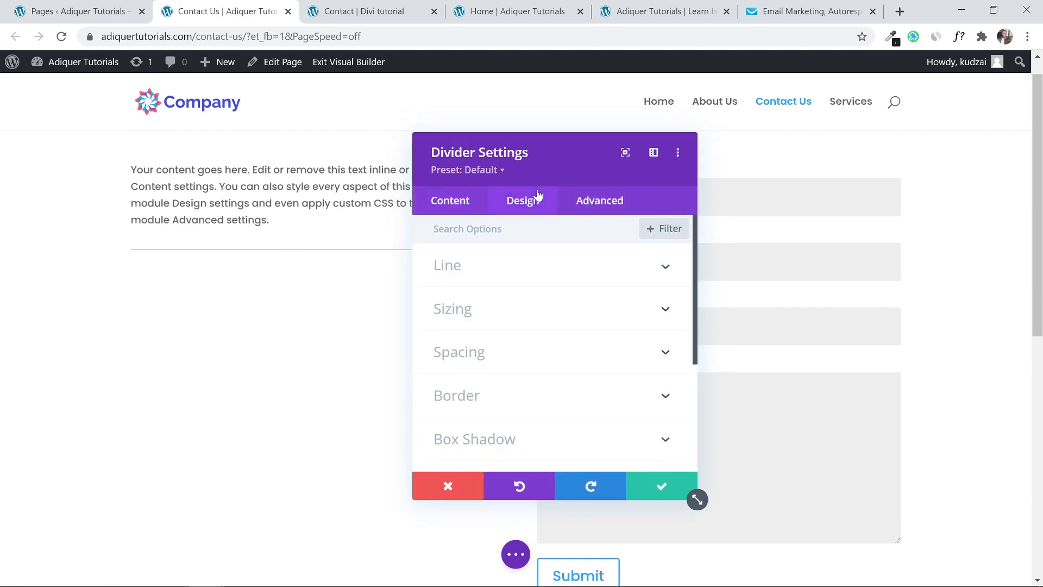
{"action": "left_click", "coordinate": [522, 320]}
{"action": "left_click", "coordinate": [663, 284]}
{"action": "left_click", "coordinate": [663, 283]}
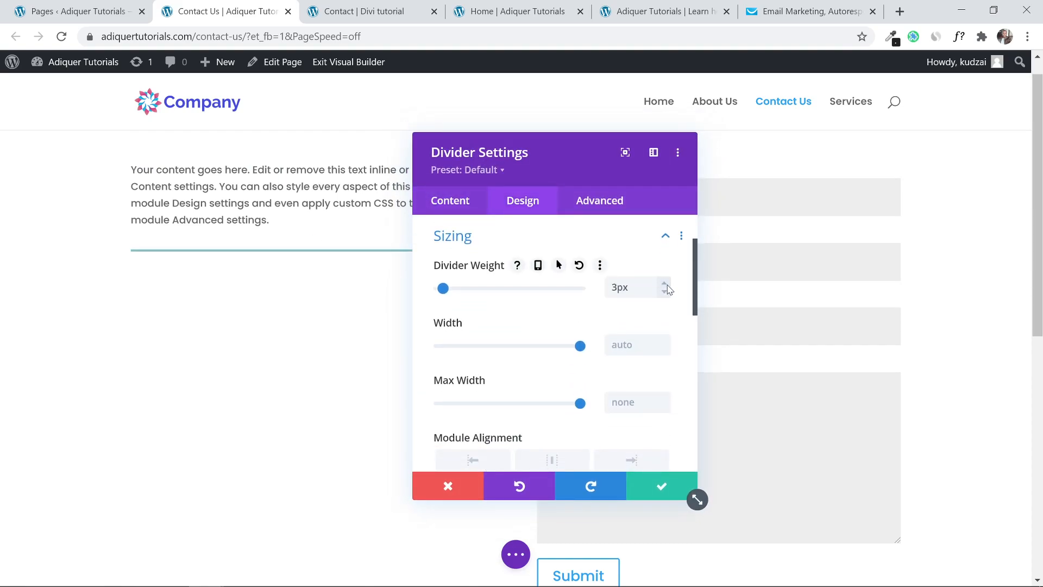
{"action": "left_click", "coordinate": [661, 482]}
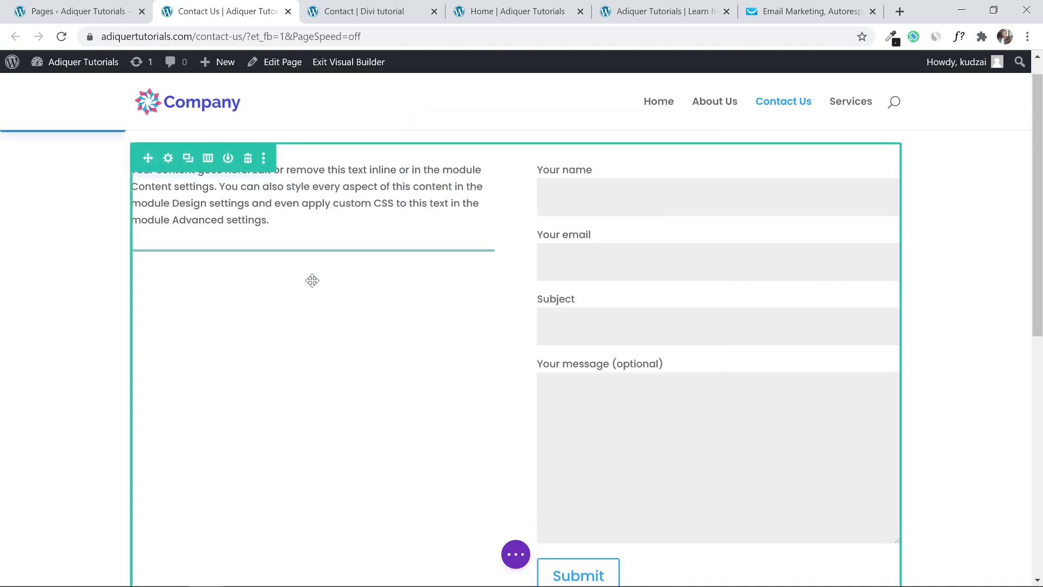
Add a second placeholder Text module below the divider.
{"action": "left_click", "coordinate": [311, 289]}
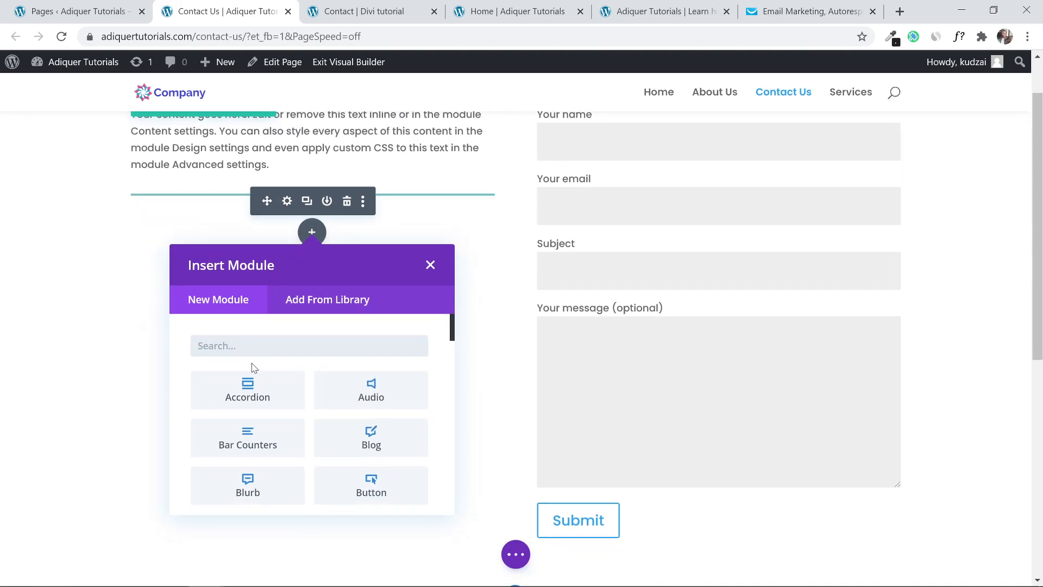
{"action": "type", "text": "tez"}
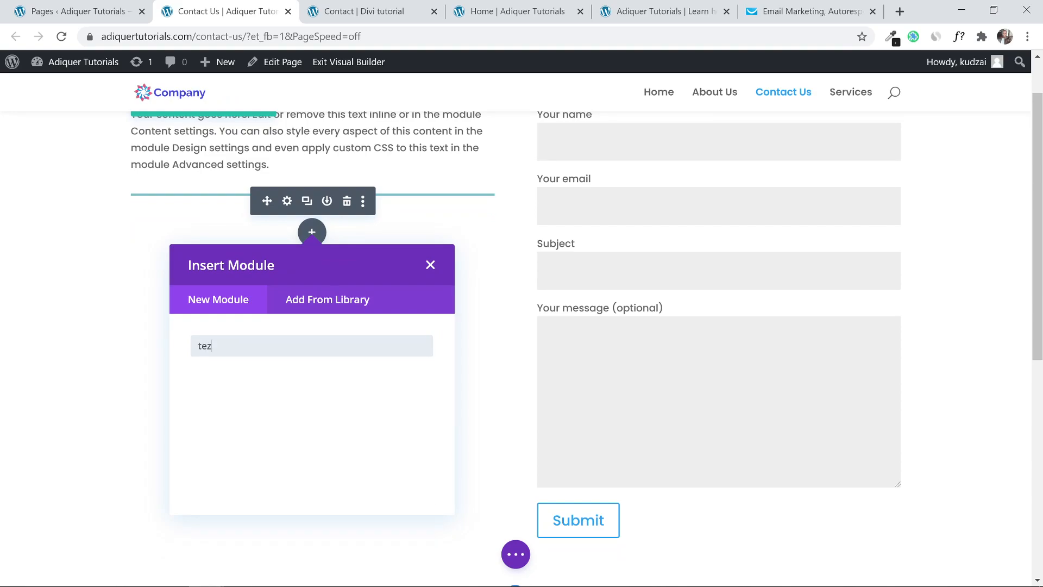
{"action": "key", "text": "BackSpace"}
{"action": "type", "text": "xt"}
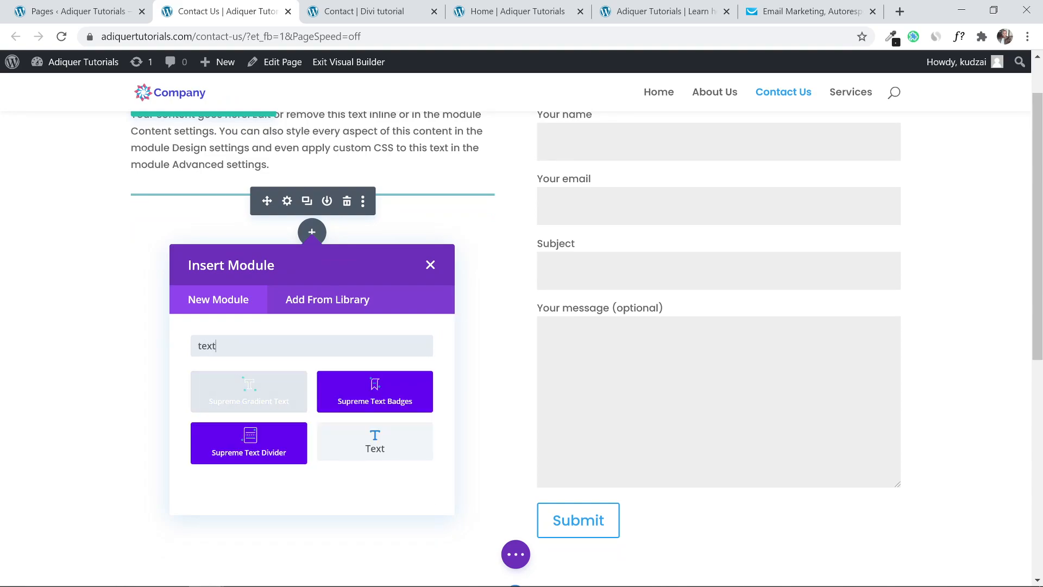
{"action": "left_click", "coordinate": [369, 441]}
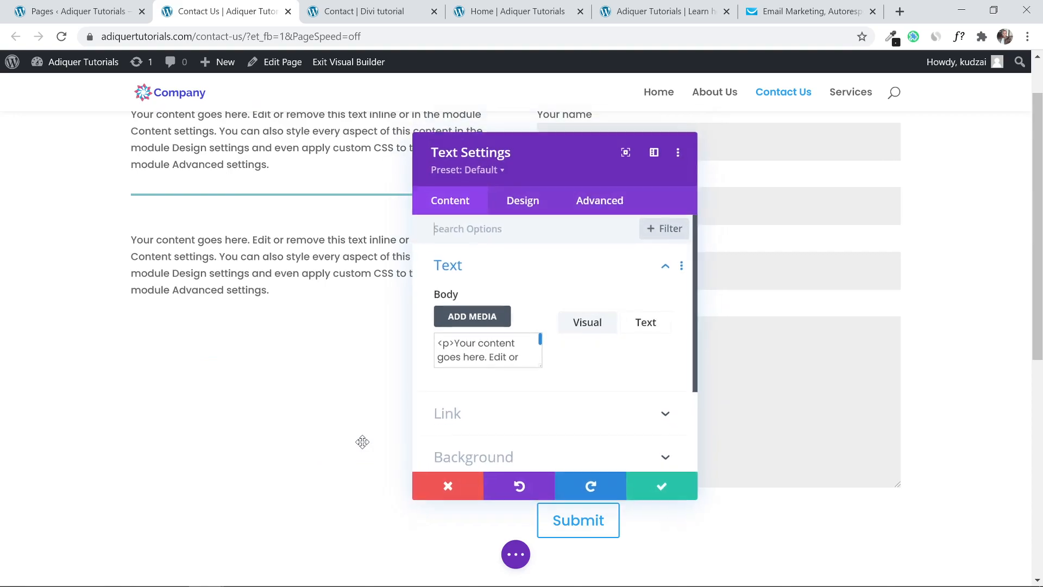
{"action": "left_click", "coordinate": [662, 484]}
Open the module list under the new text, glance at the reference contact page, then return.
{"action": "scroll", "coordinate": [320, 326], "scroll_direction": "down", "scroll_amount": 3}
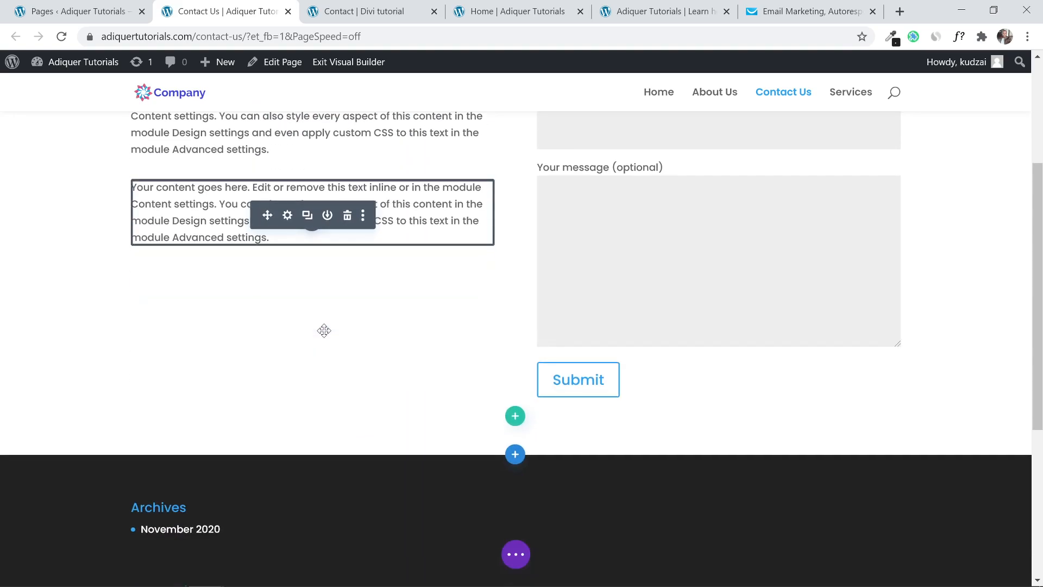
{"action": "left_click", "coordinate": [312, 215]}
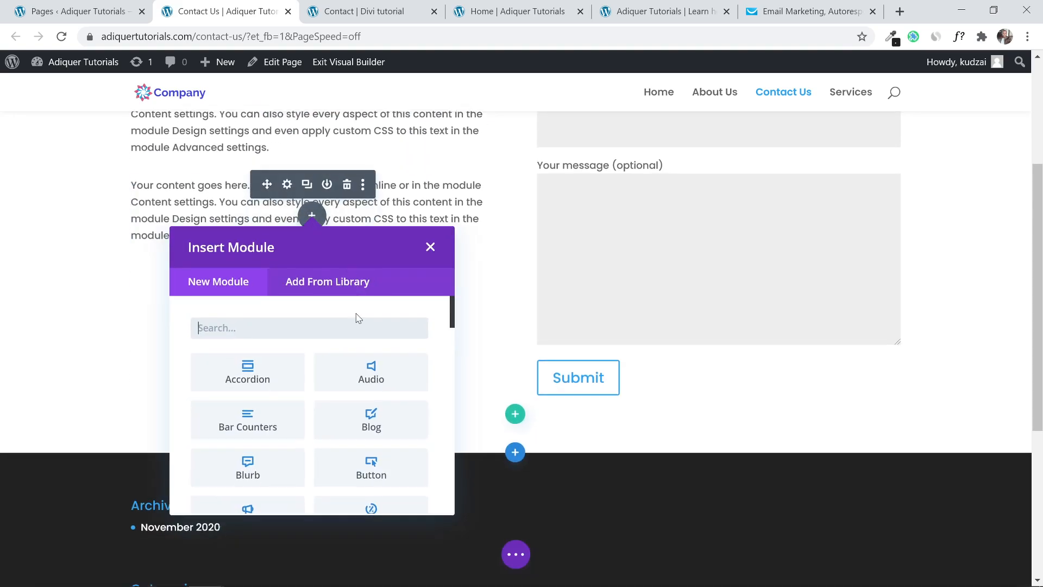
{"action": "left_click", "coordinate": [658, 5]}
{"action": "left_click", "coordinate": [795, 5]}
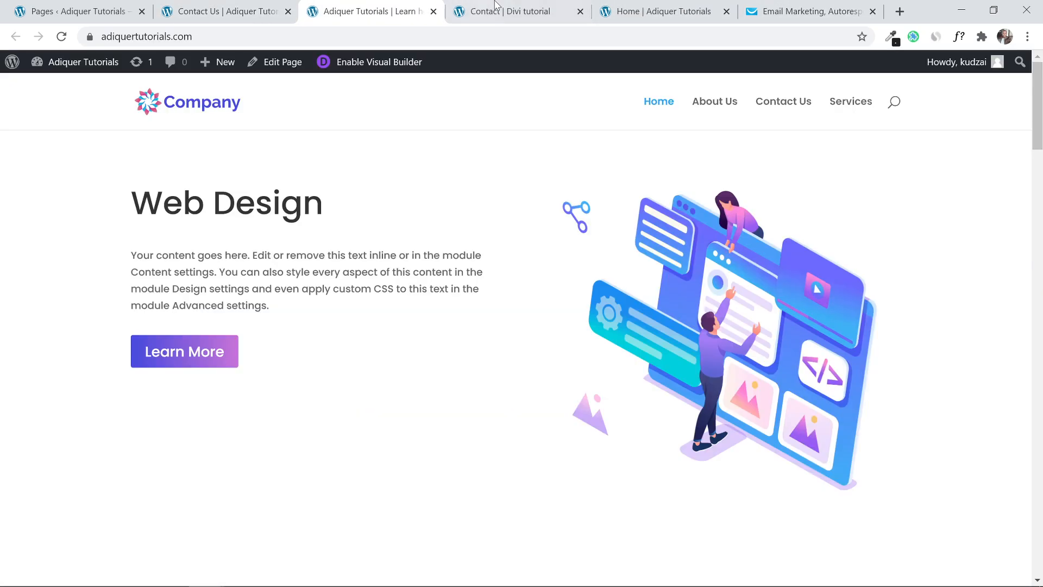
{"action": "left_click", "coordinate": [496, 7]}
{"action": "scroll", "coordinate": [349, 275], "scroll_direction": "down", "scroll_amount": 5}
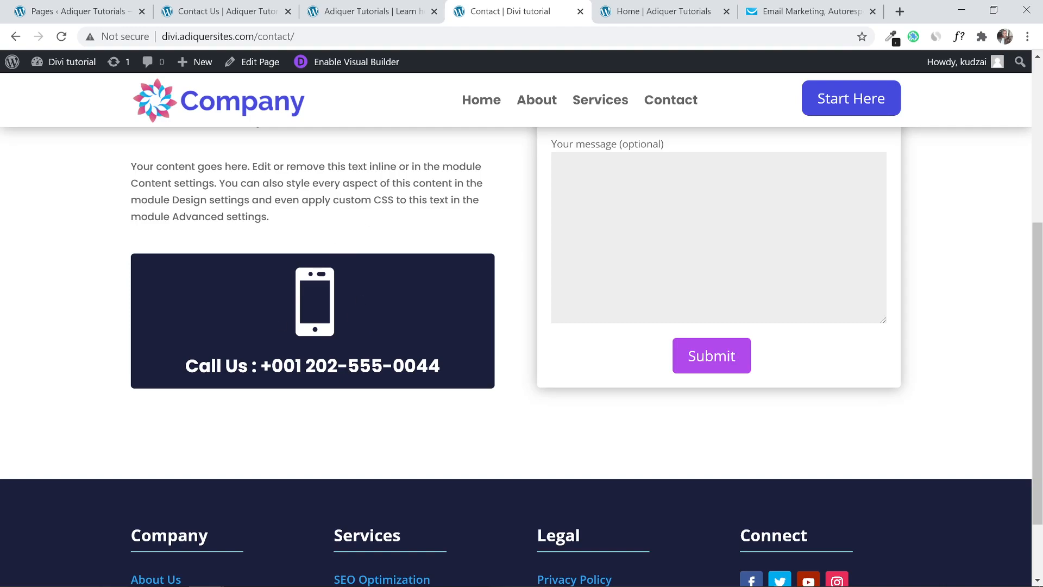
{"action": "left_click", "coordinate": [379, 7]}
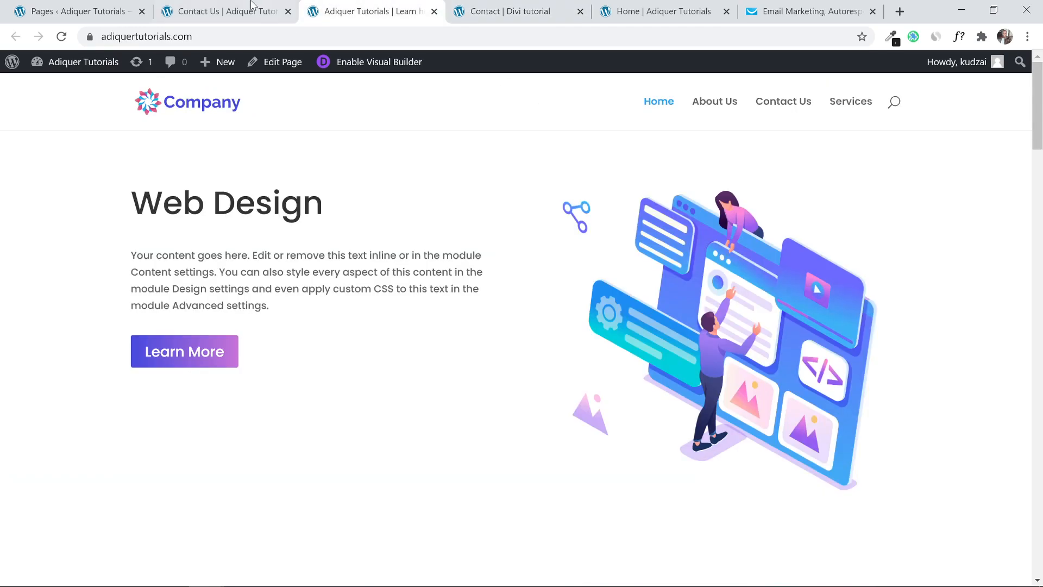
{"action": "left_click", "coordinate": [242, 6]}
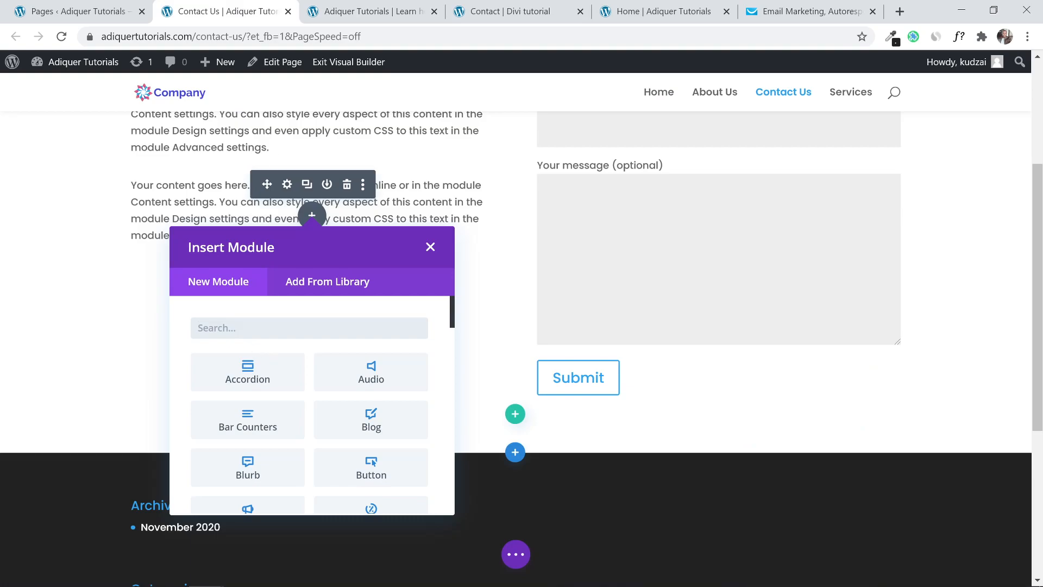
Insert a Blurb below the text, switch Use Icon on, and choose the phone icon.
{"action": "type", "text": "blu"}
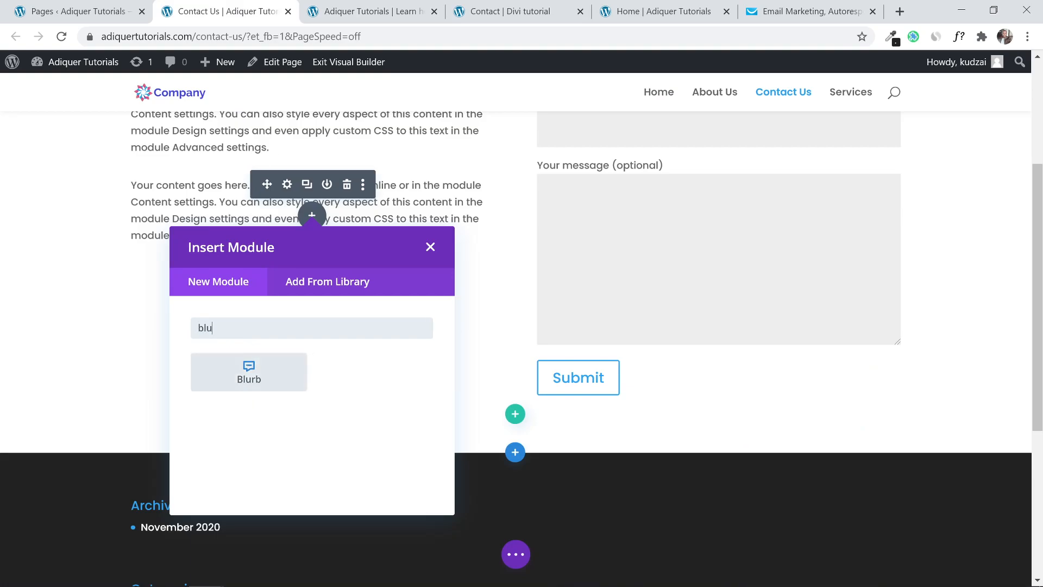
{"action": "left_click", "coordinate": [251, 375]}
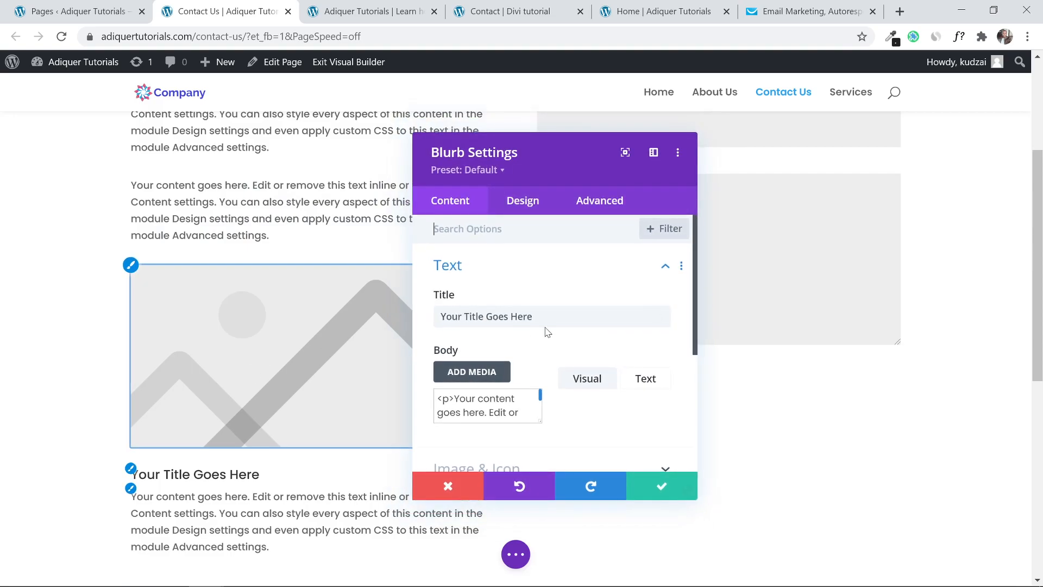
{"action": "scroll", "coordinate": [514, 343], "scroll_direction": "down", "scroll_amount": 4}
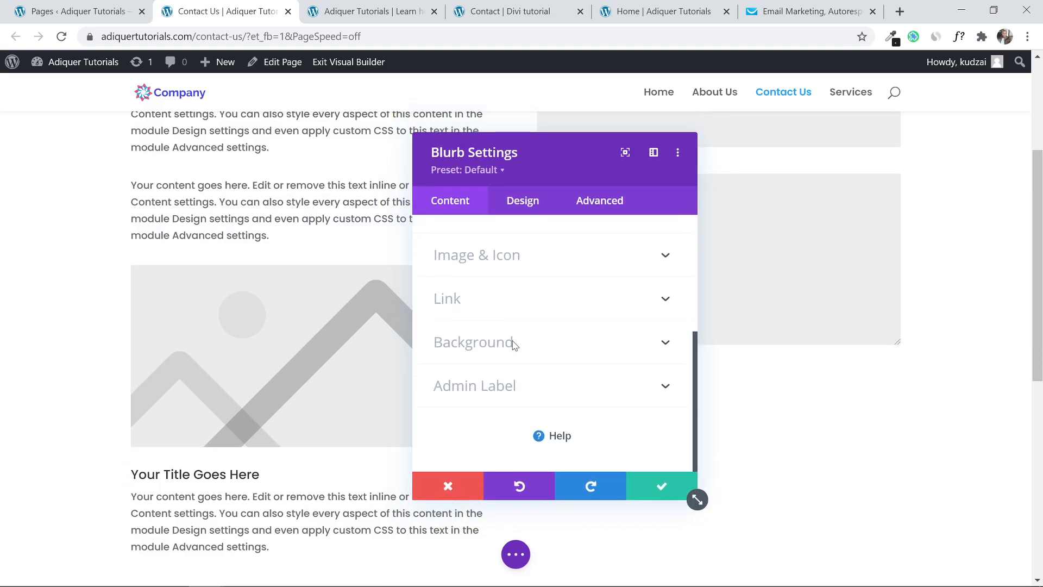
{"action": "left_click", "coordinate": [529, 263]}
{"action": "left_click", "coordinate": [466, 295]}
{"action": "scroll", "coordinate": [530, 283], "scroll_direction": "down", "scroll_amount": 2}
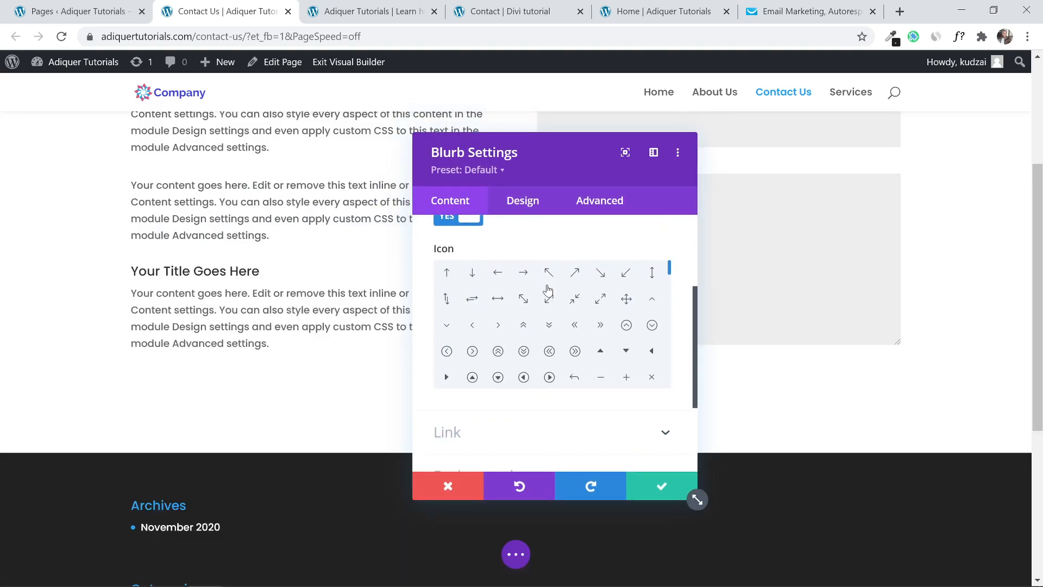
{"action": "scroll", "coordinate": [566, 330], "scroll_direction": "down", "scroll_amount": 5}
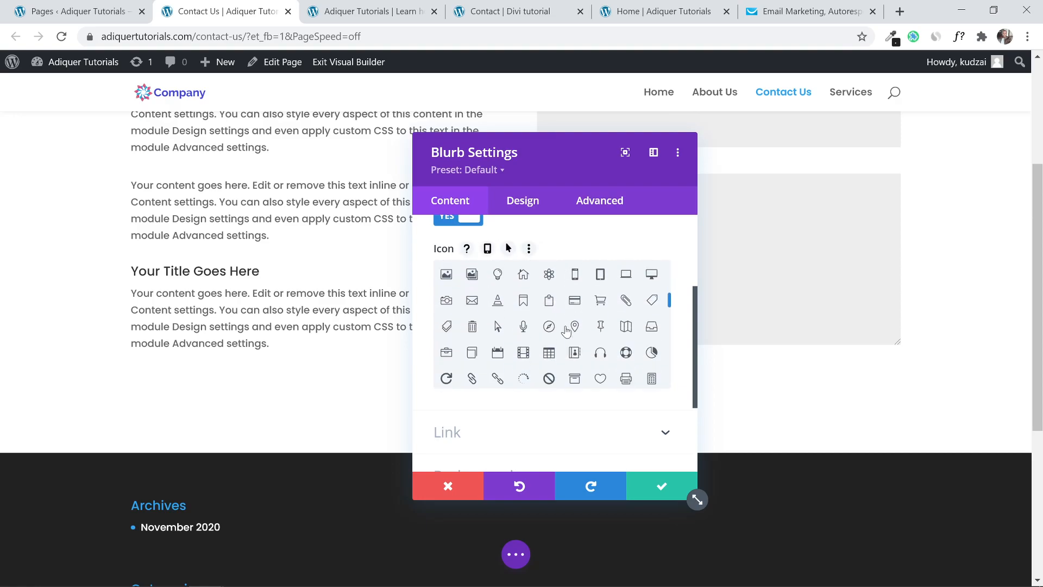
{"action": "left_click", "coordinate": [577, 275]}
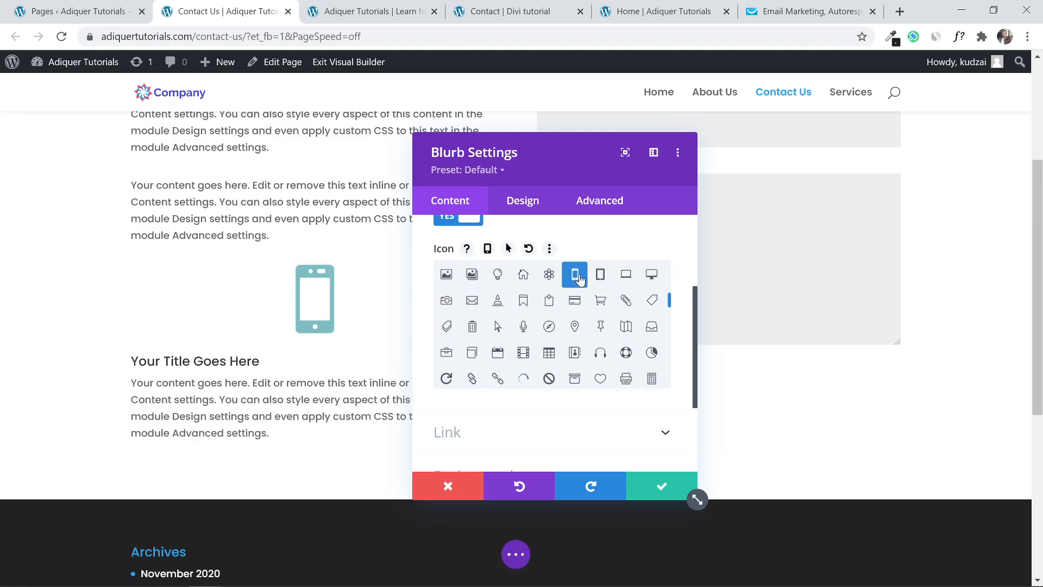
{"action": "left_click", "coordinate": [661, 486]}
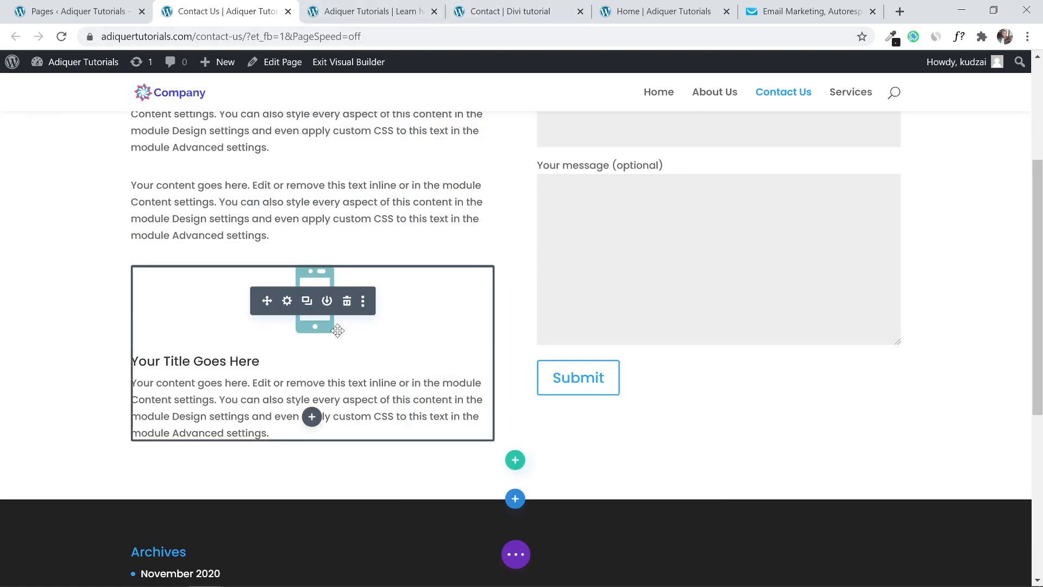
{"action": "scroll", "coordinate": [340, 328], "scroll_direction": "up", "scroll_amount": 1}
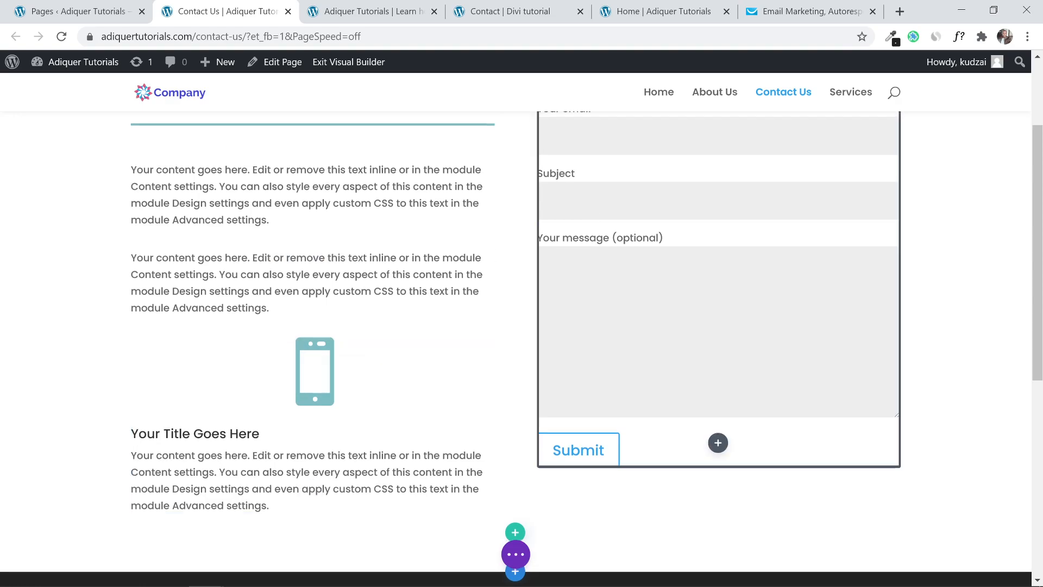
{"action": "scroll", "coordinate": [738, 335], "scroll_direction": "up", "scroll_amount": 2}
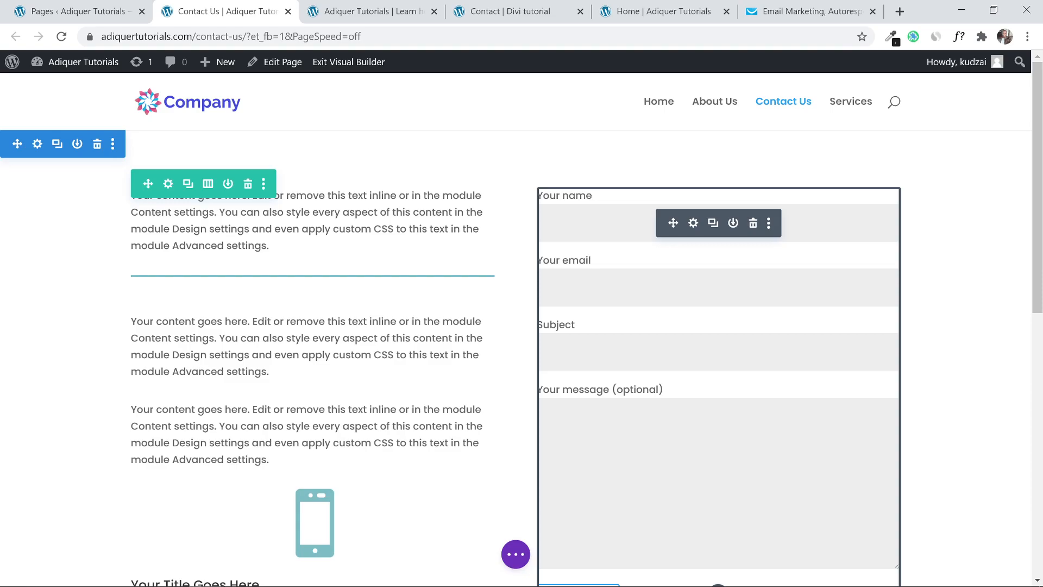
Give the contact form module 20px padding on top, bottom, left and right.
{"action": "left_click", "coordinate": [693, 223]}
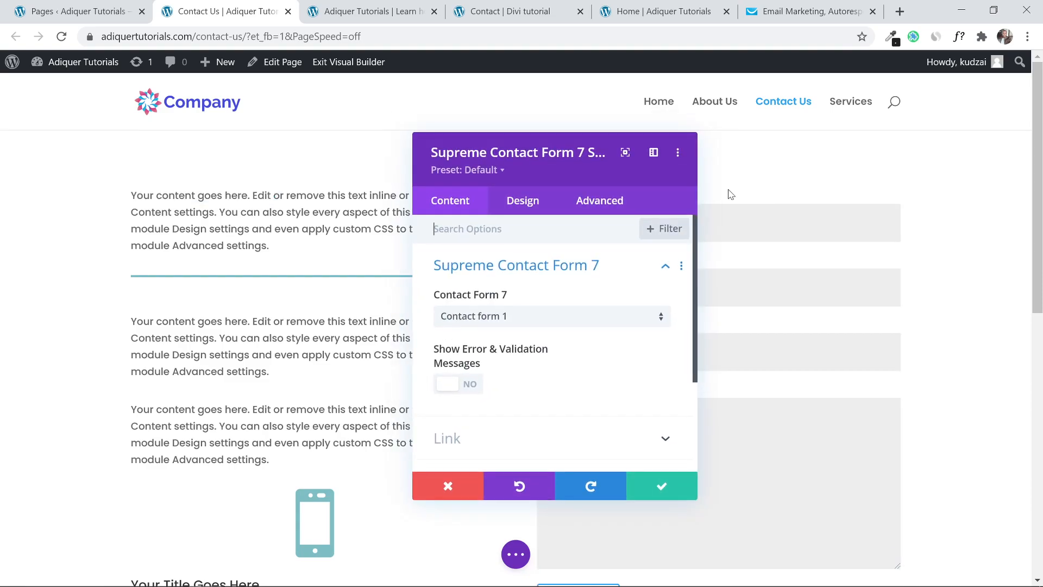
{"action": "left_click", "coordinate": [523, 202]}
{"action": "scroll", "coordinate": [522, 356], "scroll_direction": "down", "scroll_amount": 3}
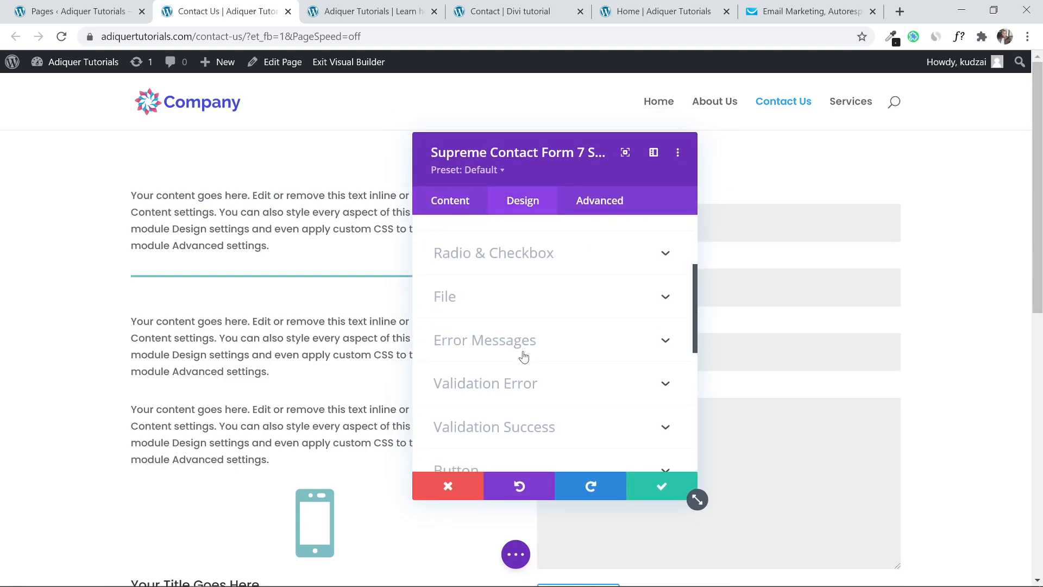
{"action": "scroll", "coordinate": [522, 356], "scroll_direction": "up", "scroll_amount": 3}
{"action": "scroll", "coordinate": [508, 288], "scroll_direction": "down", "scroll_amount": 6}
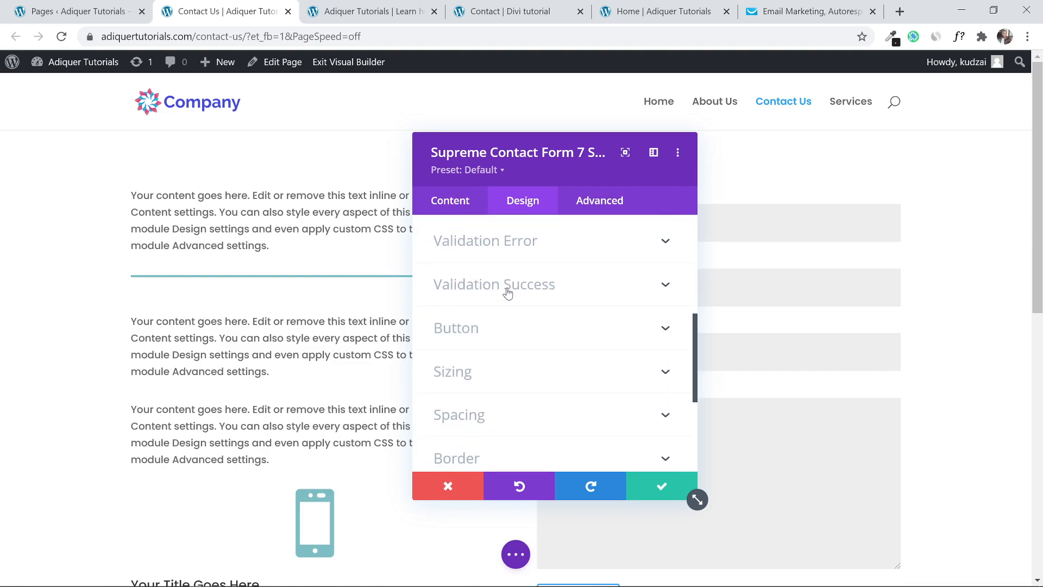
{"action": "left_click", "coordinate": [523, 417]}
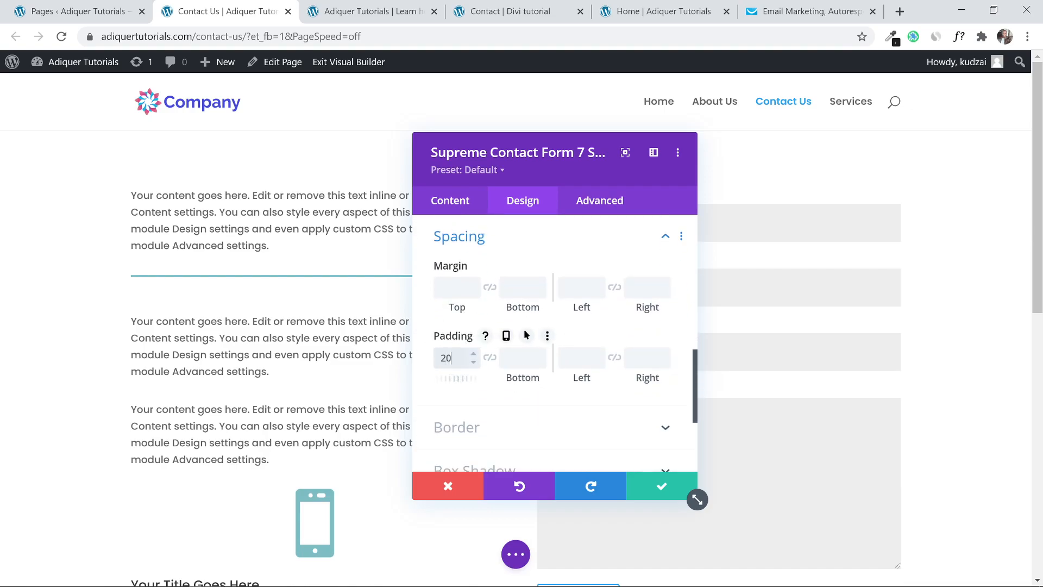
{"action": "type", "text": "20"}
{"action": "left_click", "coordinate": [489, 357]}
{"action": "left_click", "coordinate": [580, 358]}
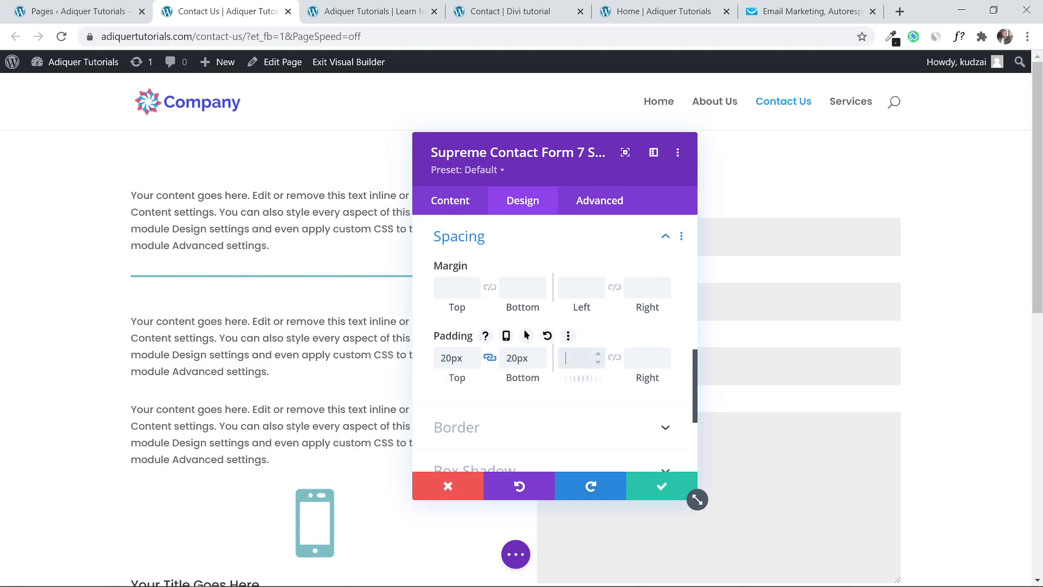
{"action": "type", "text": "20px"}
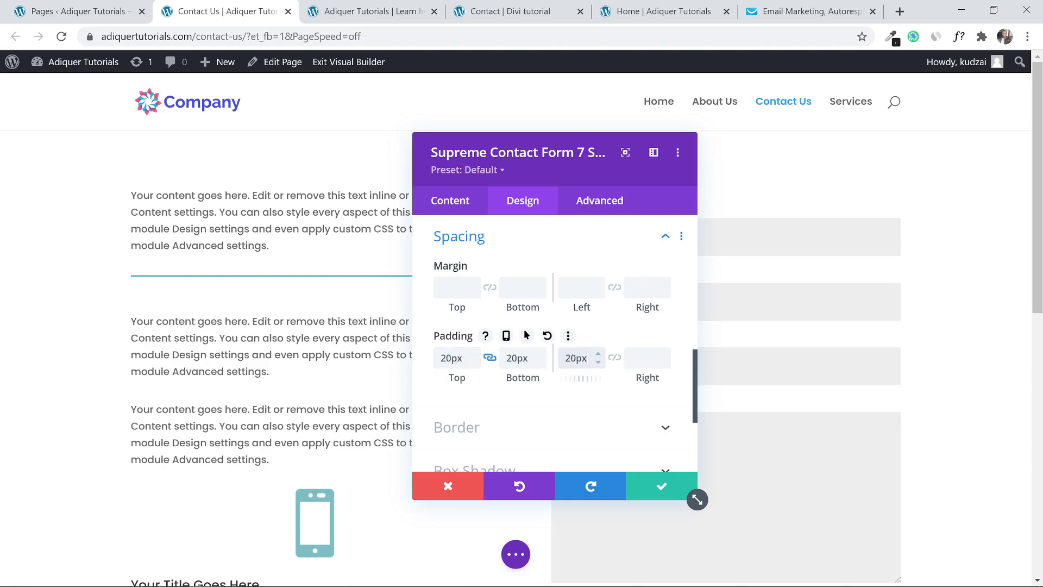
{"action": "left_click", "coordinate": [613, 360]}
Apply the second Box Shadow preset and 10px rounded corners, then save the module.
{"action": "scroll", "coordinate": [608, 273], "scroll_direction": "down", "scroll_amount": 5}
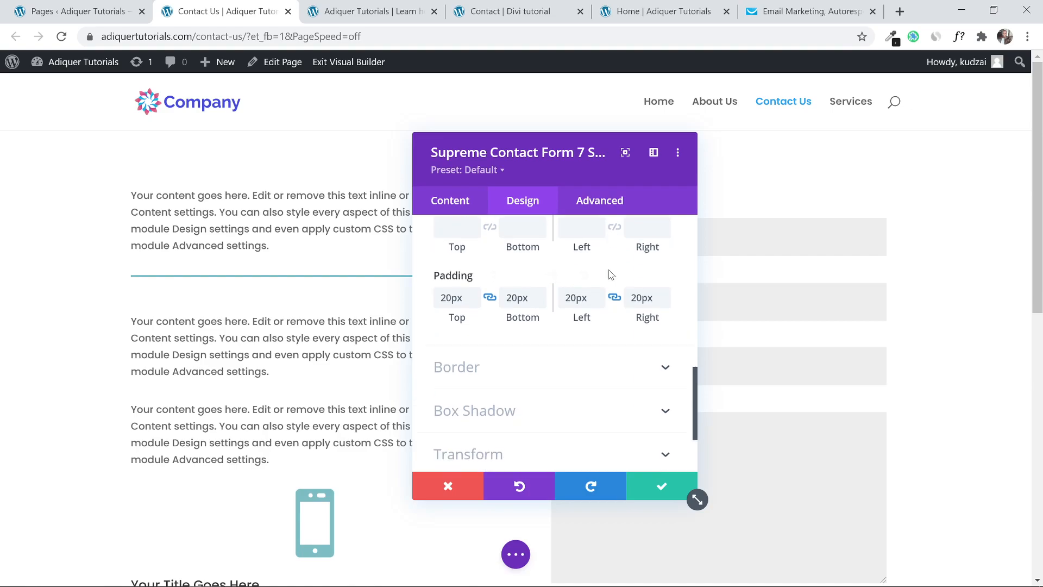
{"action": "left_click", "coordinate": [592, 328]}
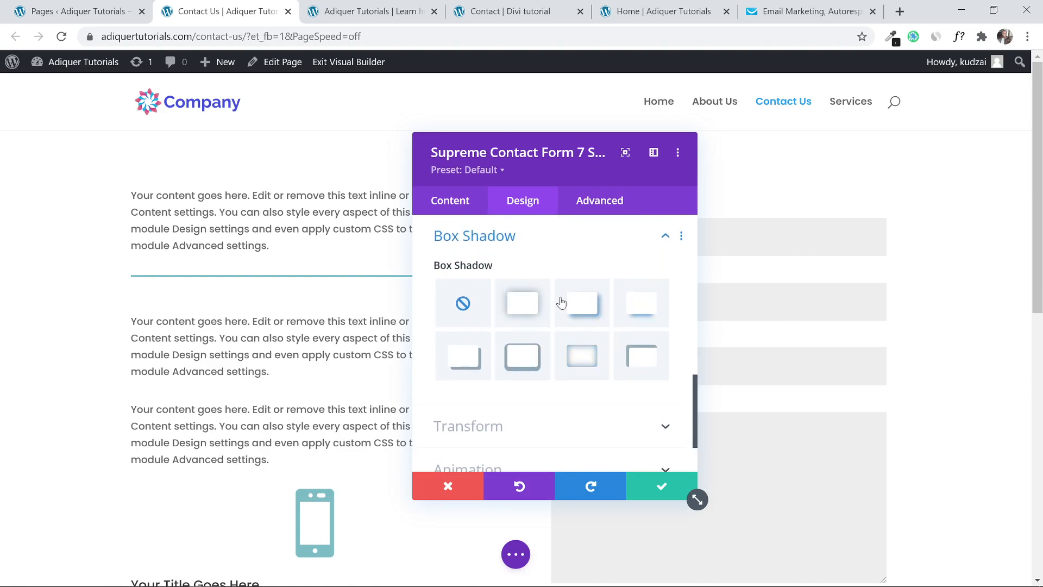
{"action": "left_click", "coordinate": [527, 307]}
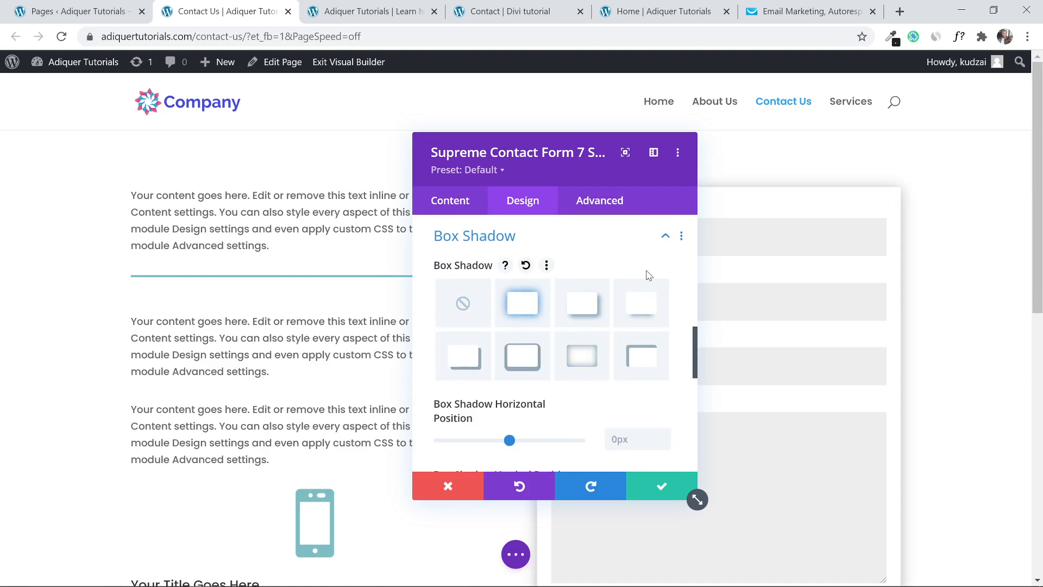
{"action": "scroll", "coordinate": [565, 320], "scroll_direction": "up", "scroll_amount": 3}
{"action": "left_click", "coordinate": [515, 329]}
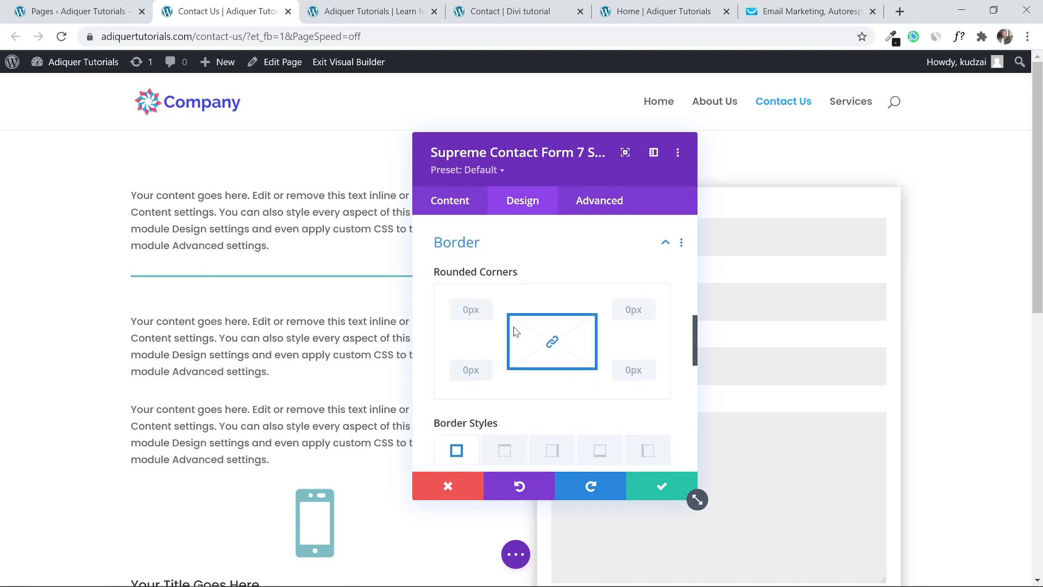
{"action": "left_click", "coordinate": [630, 302]}
{"action": "type", "text": "10"}
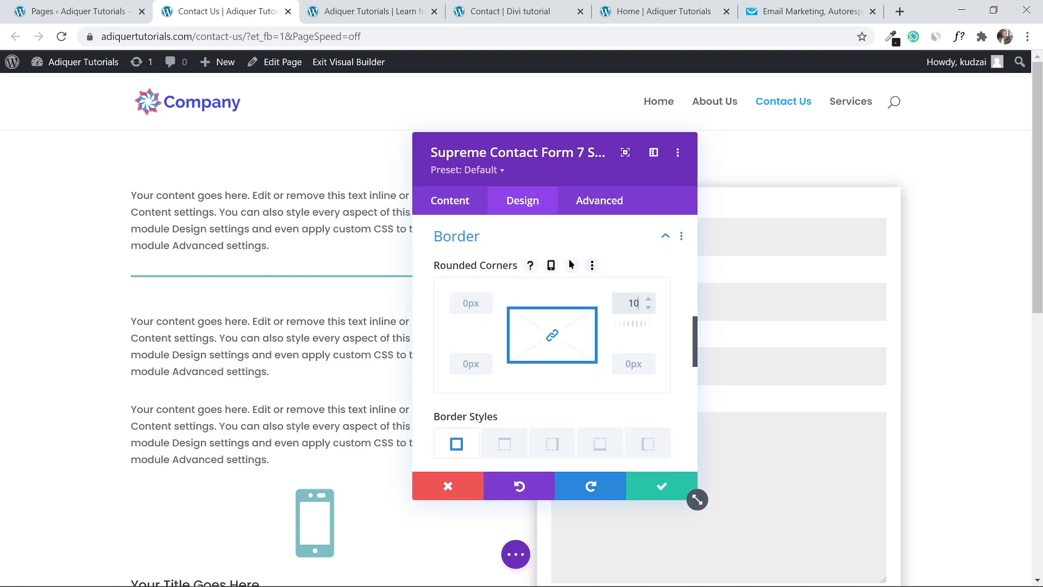
{"action": "left_click", "coordinate": [661, 485]}
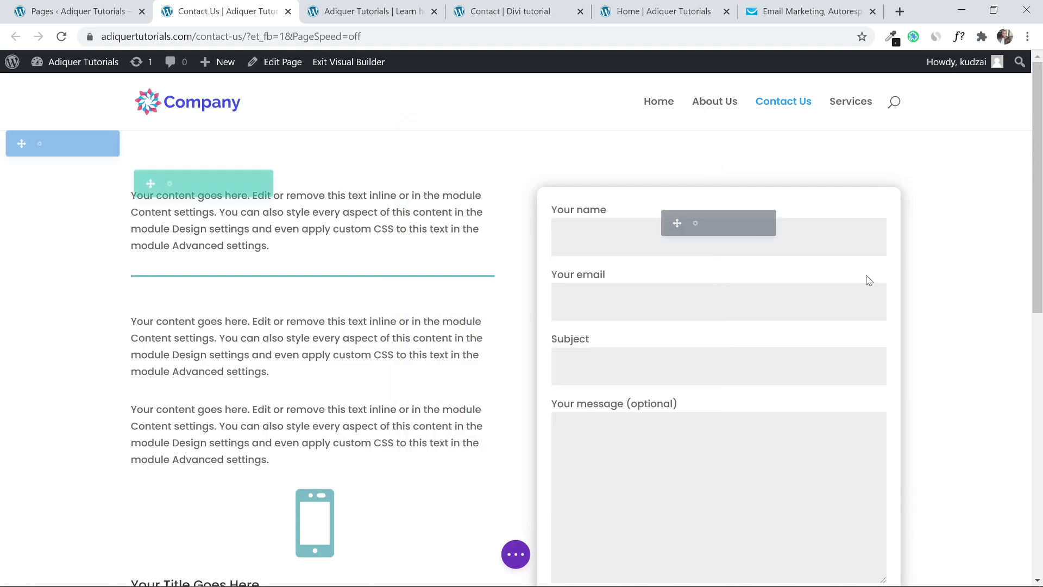
{"action": "scroll", "coordinate": [1040, 240], "scroll_direction": "down", "scroll_amount": 1}
Review the finished Contact Us layout and save it from the expanded builder bar.
{"action": "scroll", "coordinate": [1040, 240], "scroll_direction": "up", "scroll_amount": 2}
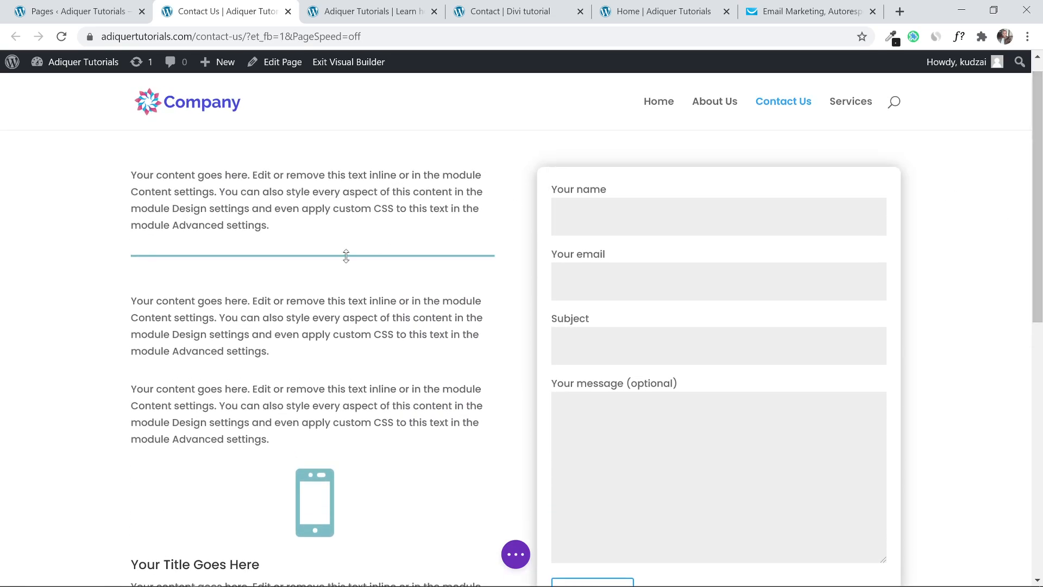
{"action": "scroll", "coordinate": [381, 176], "scroll_direction": "down", "scroll_amount": 1}
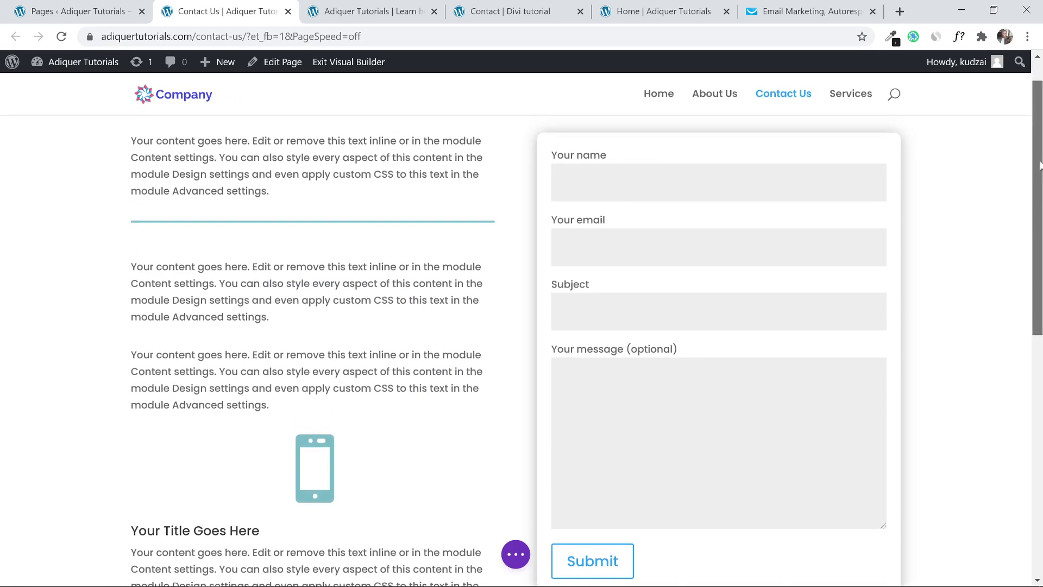
{"action": "mouse_move", "coordinate": [329, 184]}
{"action": "scroll", "coordinate": [387, 322], "scroll_direction": "down", "scroll_amount": 3}
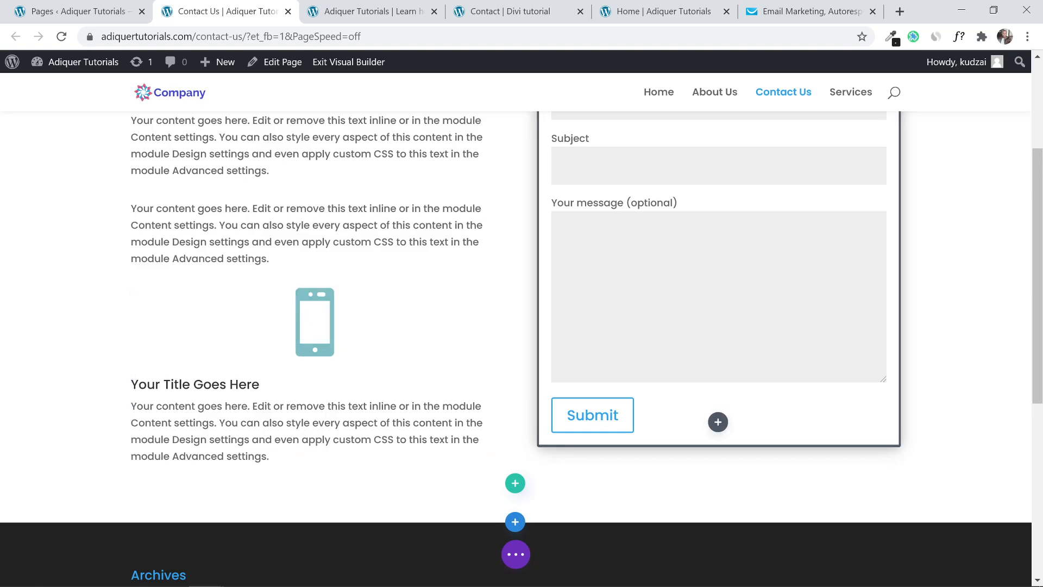
{"action": "scroll", "coordinate": [705, 279], "scroll_direction": "up", "scroll_amount": 3}
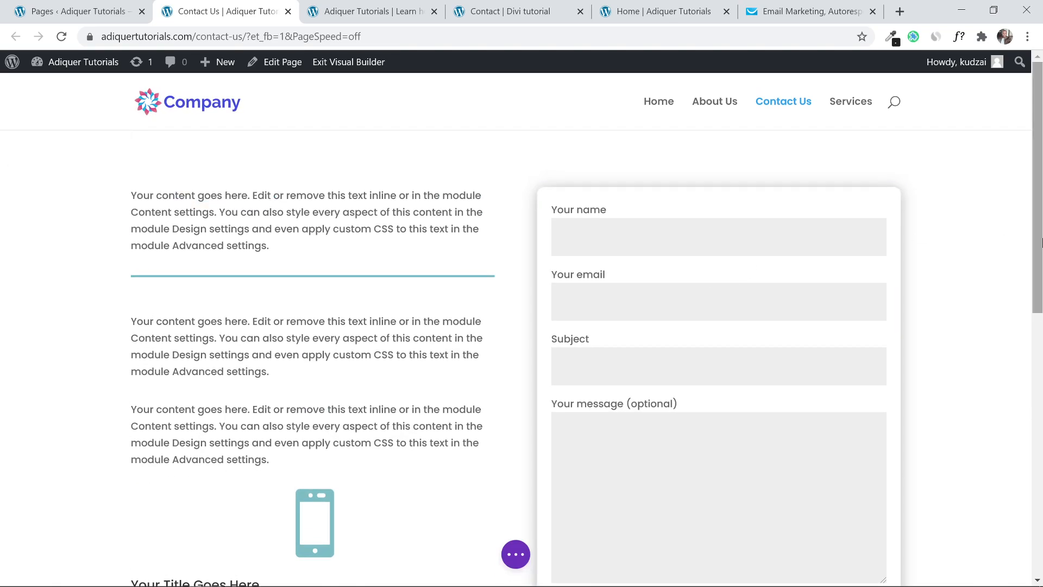
{"action": "left_click", "coordinate": [522, 558]}
{"action": "left_click", "coordinate": [990, 554]}
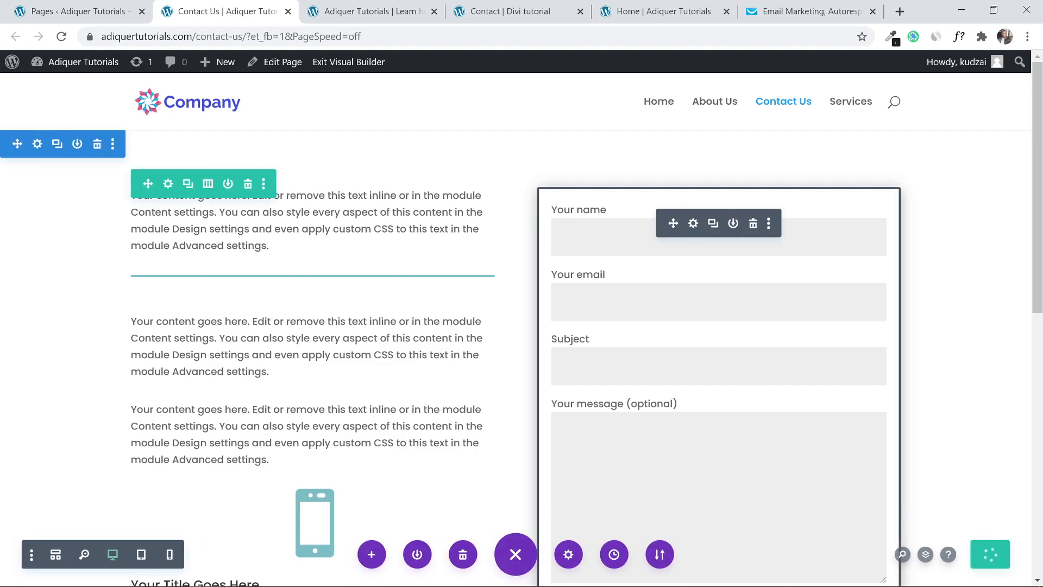
Browse the reference site's Services page and quote form, then go to the WordPress Pages list.
{"action": "left_click", "coordinate": [363, 7]}
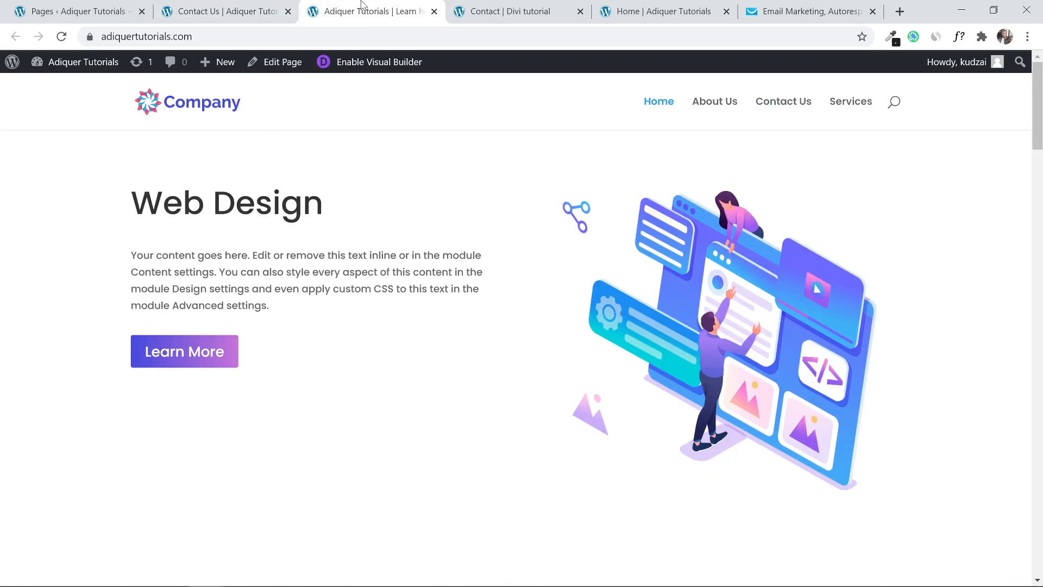
{"action": "left_click", "coordinate": [202, 13]}
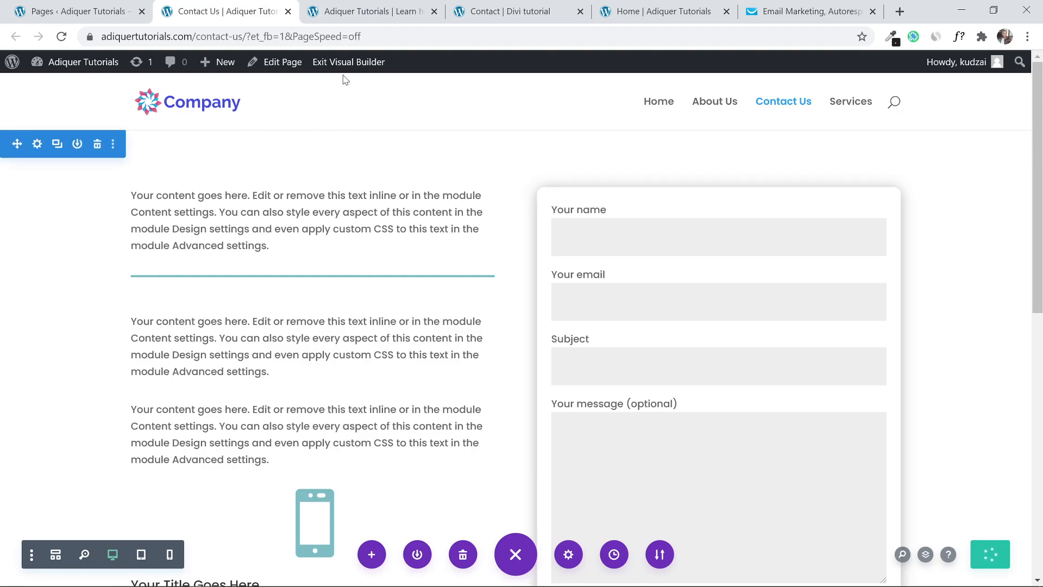
{"action": "left_click", "coordinate": [506, 7]}
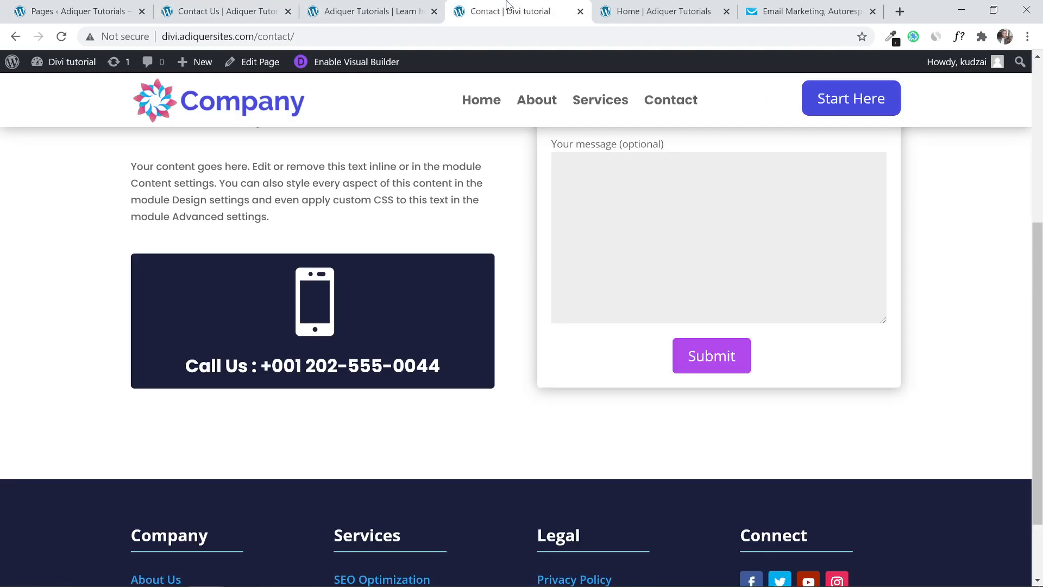
{"action": "left_click", "coordinate": [596, 107]}
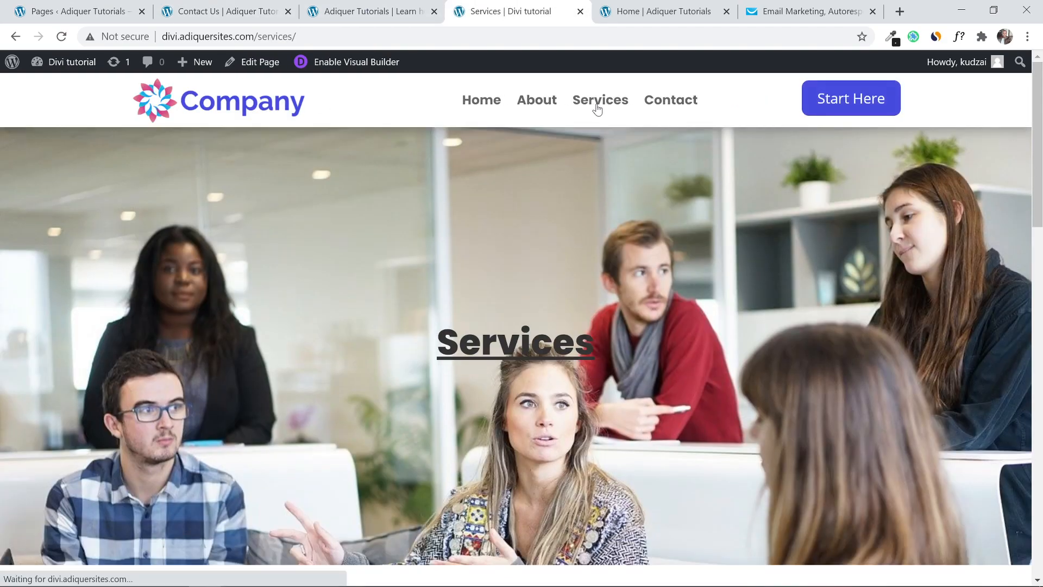
{"action": "scroll", "coordinate": [772, 167], "scroll_direction": "down", "scroll_amount": 1}
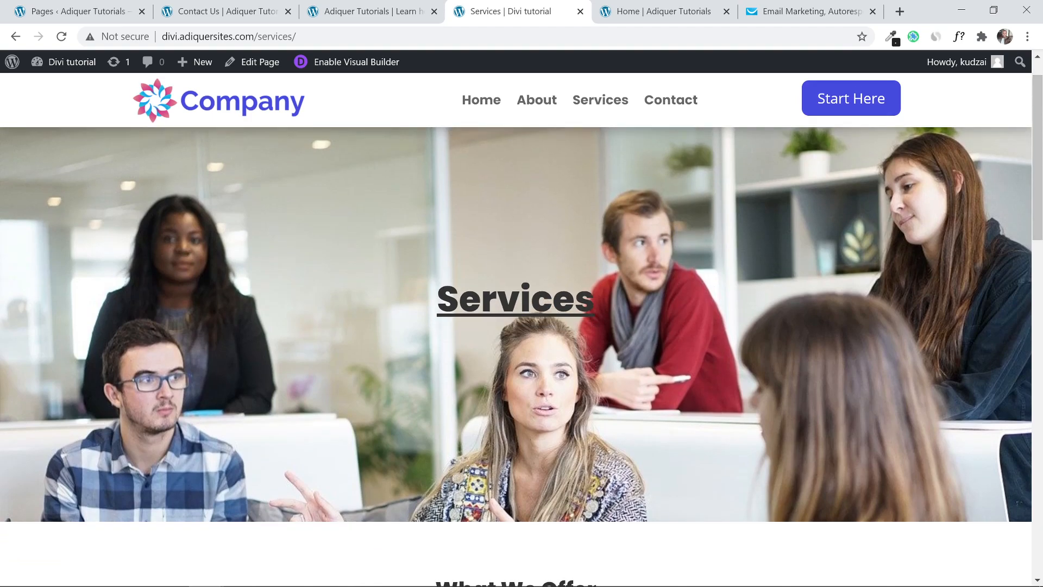
{"action": "left_click_drag", "start_coordinate": [1037, 183], "coordinate": [1041, 307]}
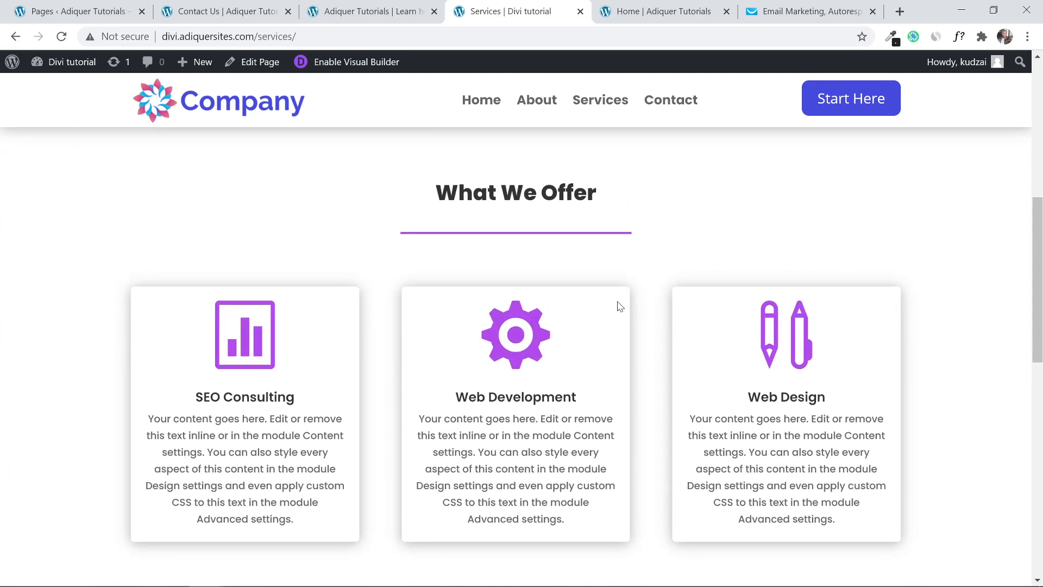
{"action": "scroll", "coordinate": [603, 299], "scroll_direction": "down", "scroll_amount": 6}
{"action": "scroll", "coordinate": [620, 245], "scroll_direction": "up", "scroll_amount": 15}
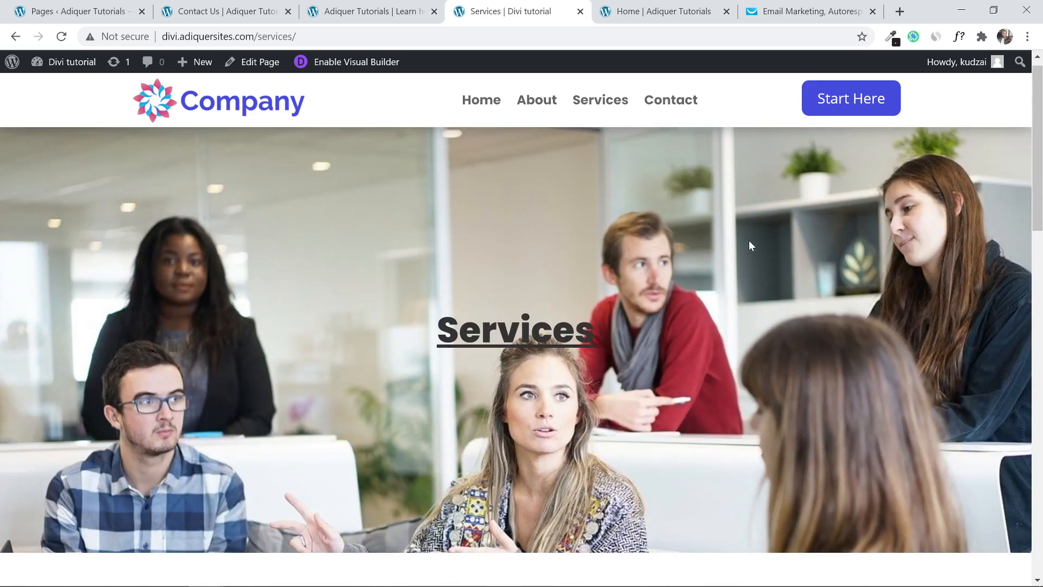
{"action": "scroll", "coordinate": [433, 368], "scroll_direction": "down", "scroll_amount": 10}
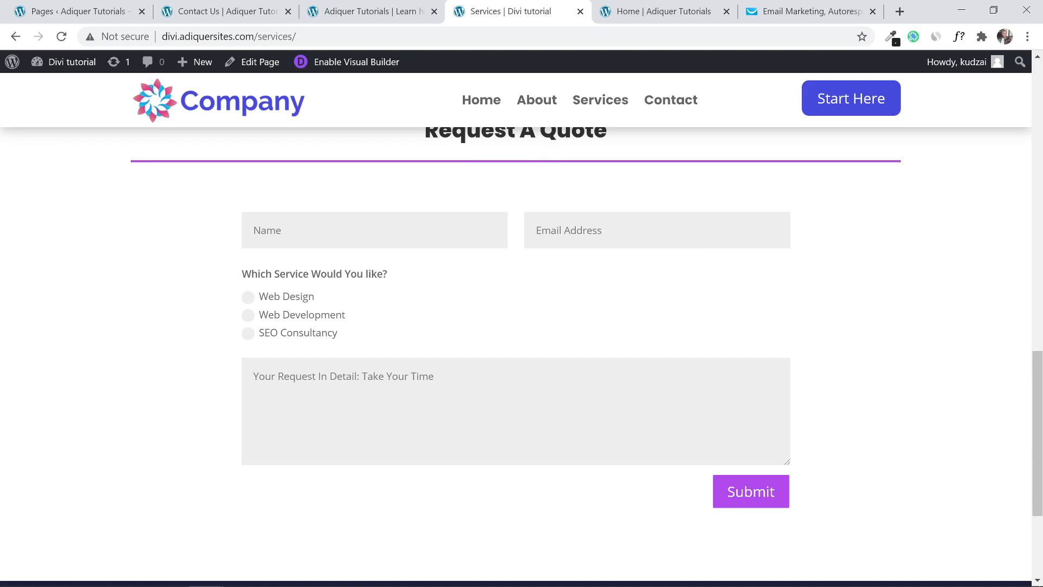
{"action": "scroll", "coordinate": [518, 249], "scroll_direction": "up", "scroll_amount": 10}
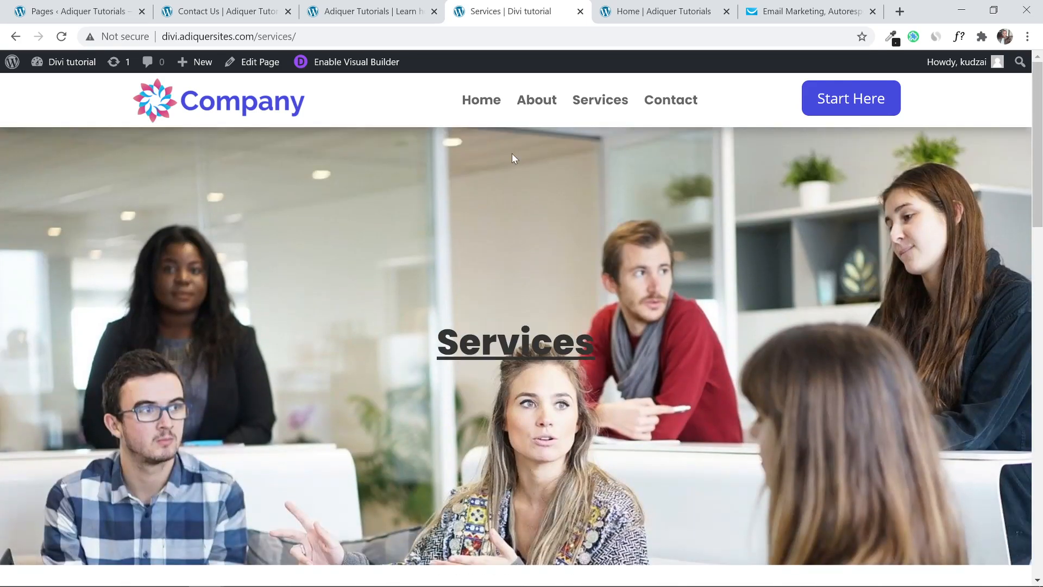
{"action": "left_click", "coordinate": [369, 10]}
{"action": "left_click", "coordinate": [76, 11]}
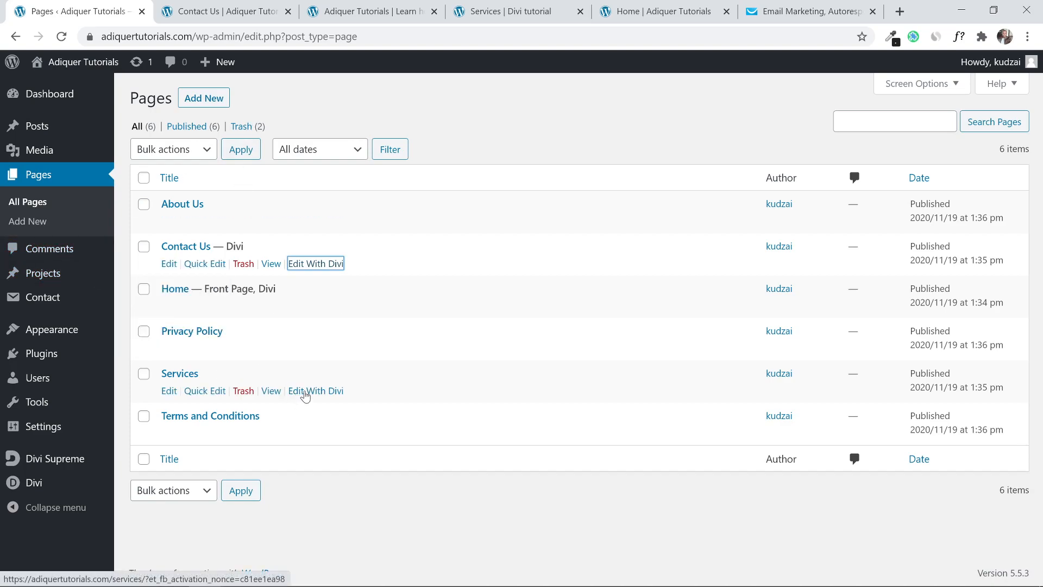
Open the Services page in Divi in a new tab and start building from scratch.
{"action": "right_click", "coordinate": [306, 394]}
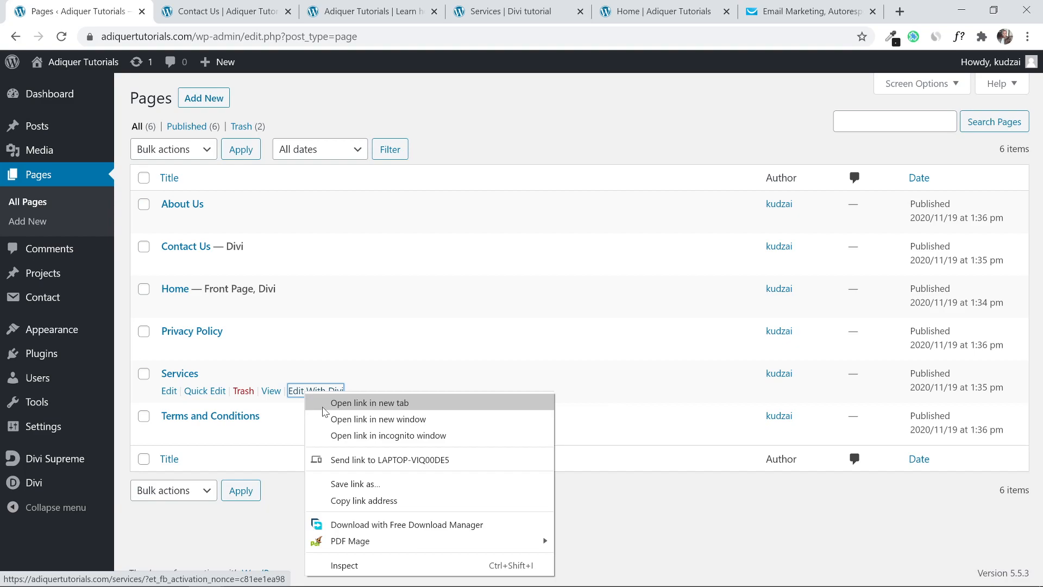
{"action": "left_click", "coordinate": [326, 403]}
{"action": "key", "text": "ctrl+Tab"}
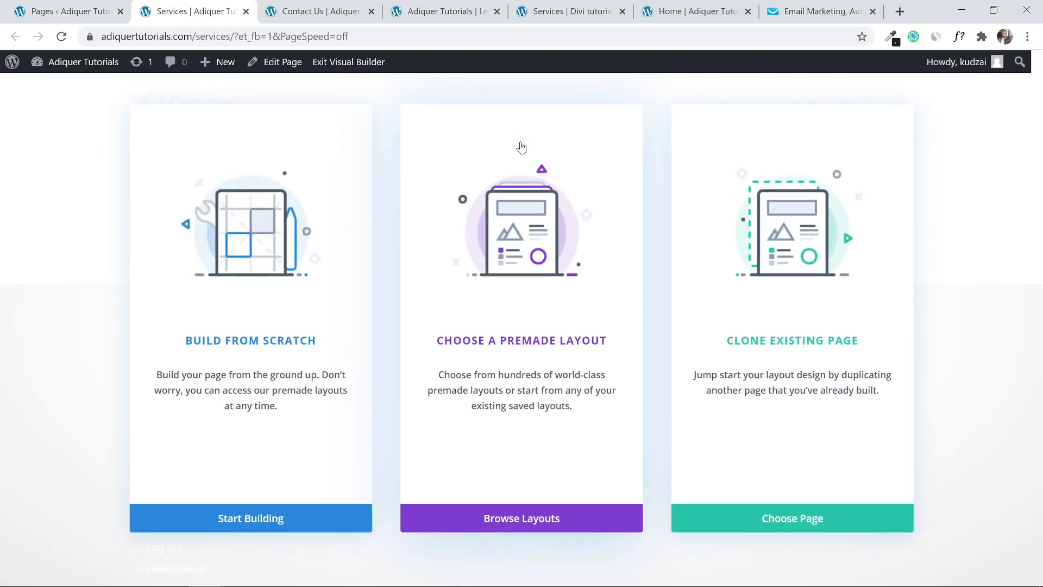
{"action": "left_click", "coordinate": [219, 516]}
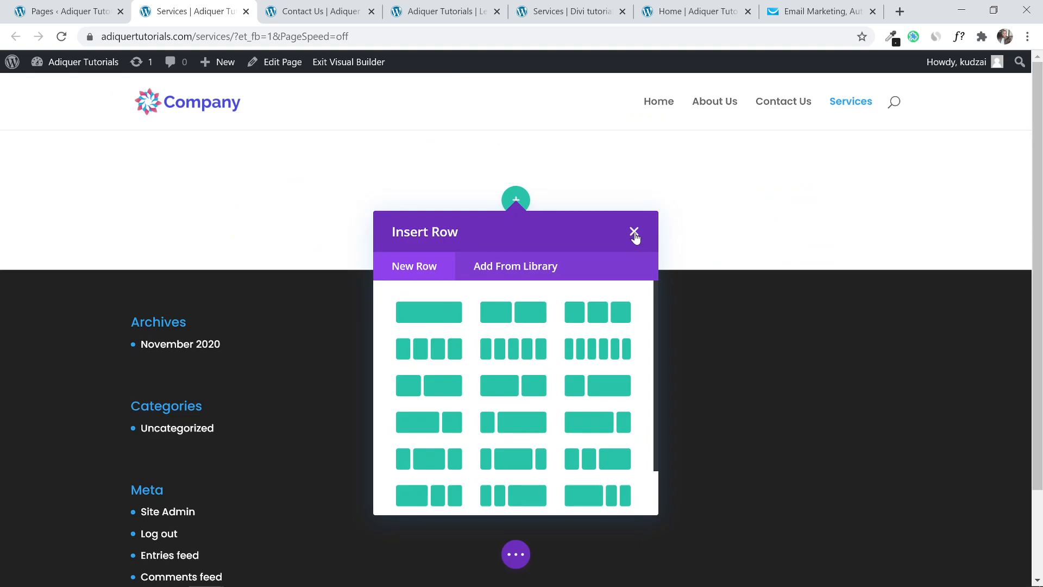
{"action": "left_click", "coordinate": [634, 233]}
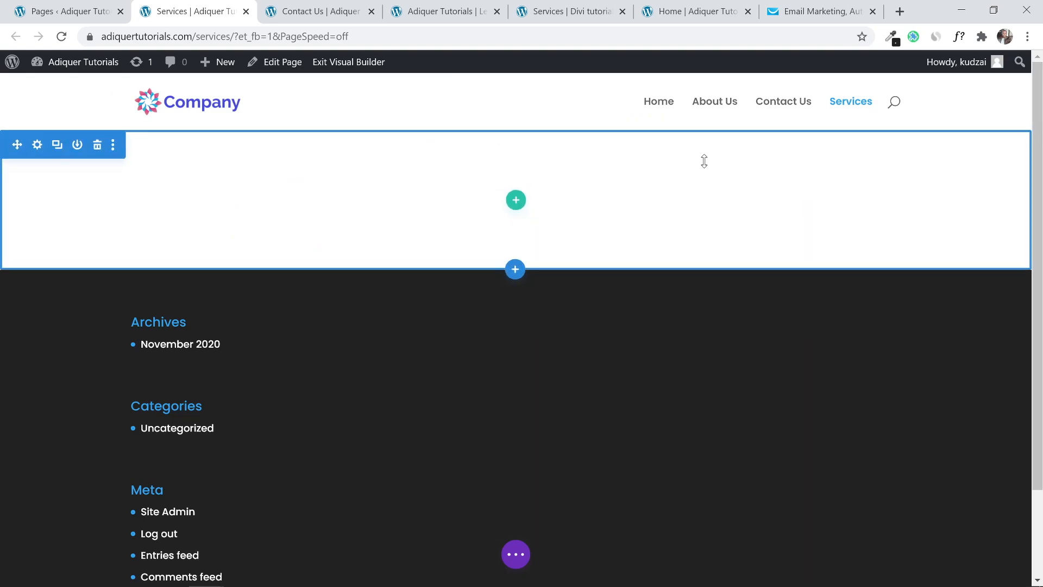
Reorder the tabs so the reference Services page sits next to the Services editor.
{"action": "left_click", "coordinate": [323, 3]}
{"action": "left_click_drag", "start_coordinate": [416, 4], "coordinate": [262, 4]}
{"action": "left_click_drag", "start_coordinate": [570, 10], "coordinate": [318, 11]}
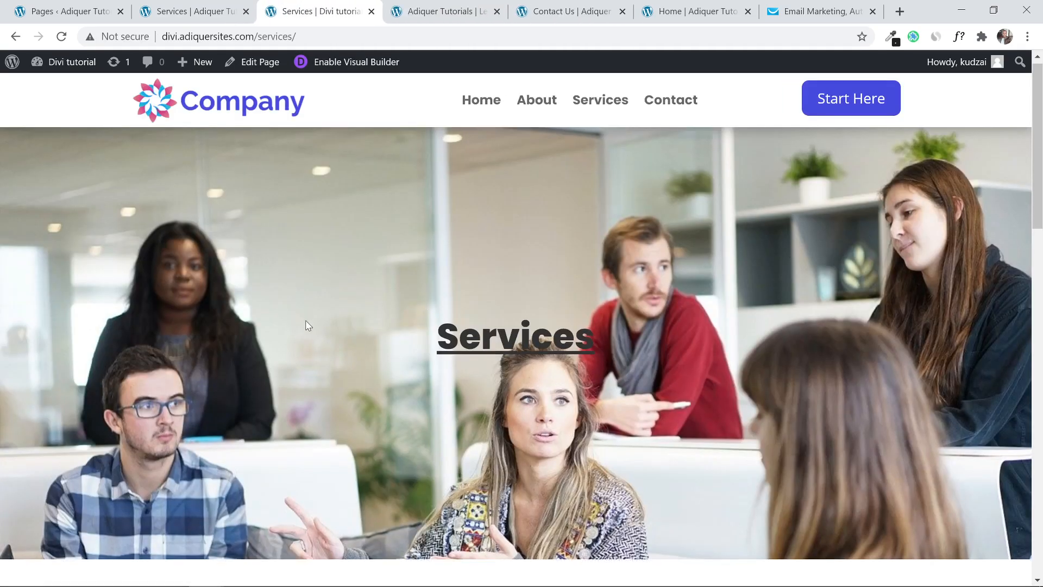
{"action": "scroll", "coordinate": [308, 325], "scroll_direction": "down", "scroll_amount": 15}
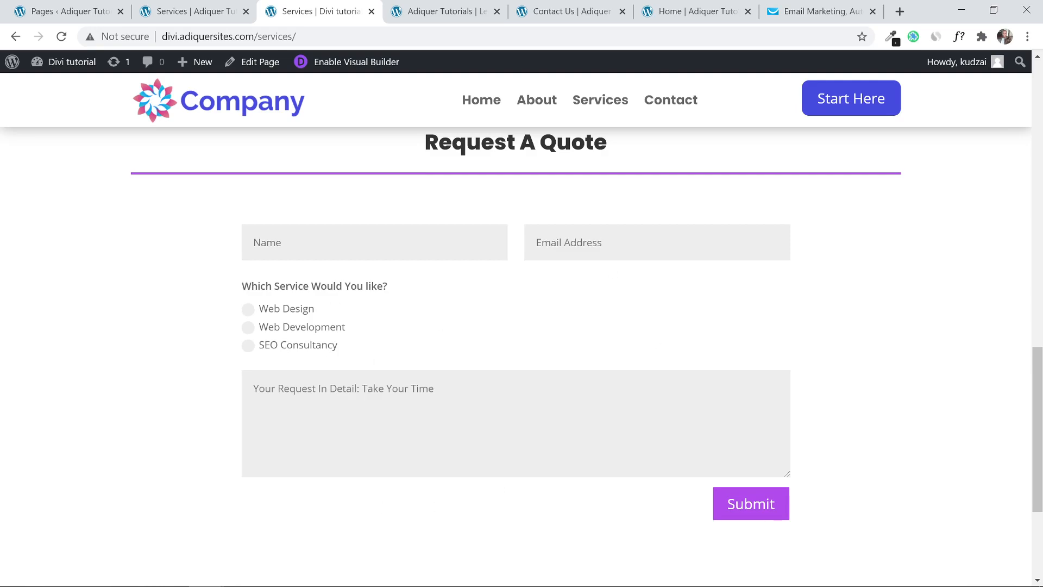
{"action": "scroll", "coordinate": [625, 217], "scroll_direction": "up", "scroll_amount": 15}
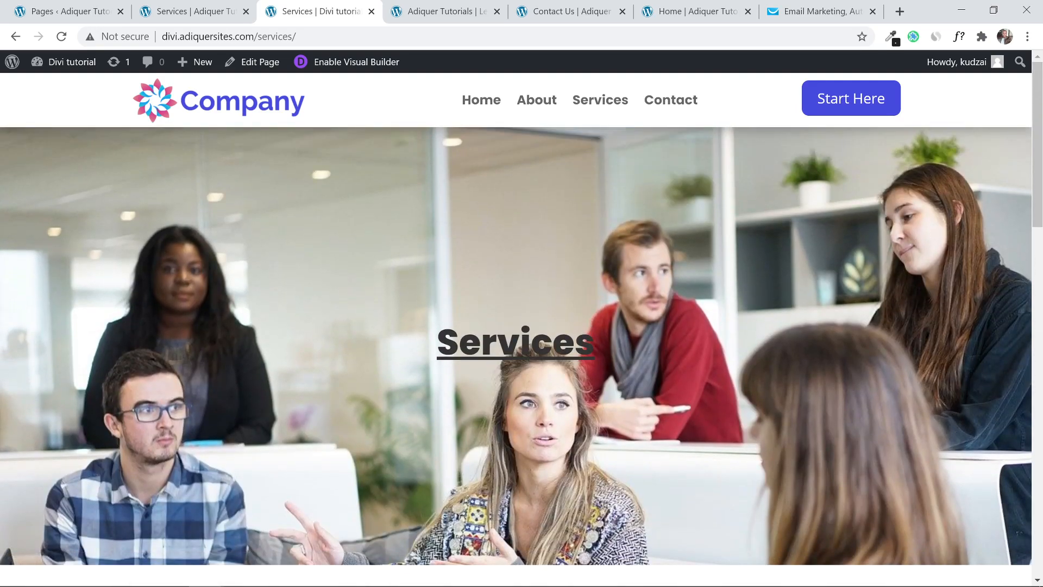
{"action": "left_click_drag", "start_coordinate": [620, 347], "coordinate": [400, 340]}
{"action": "left_click", "coordinate": [780, 337]}
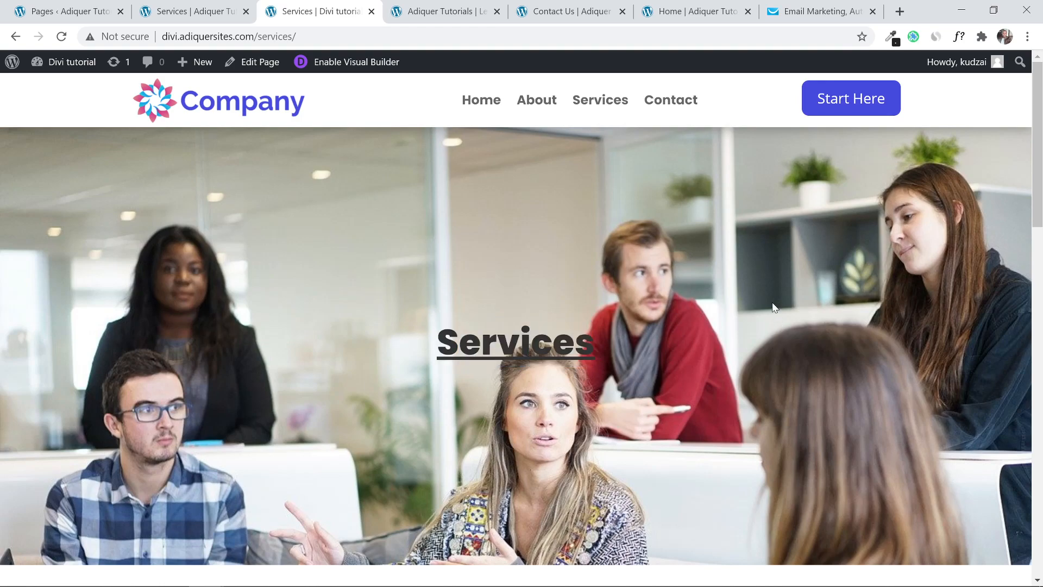
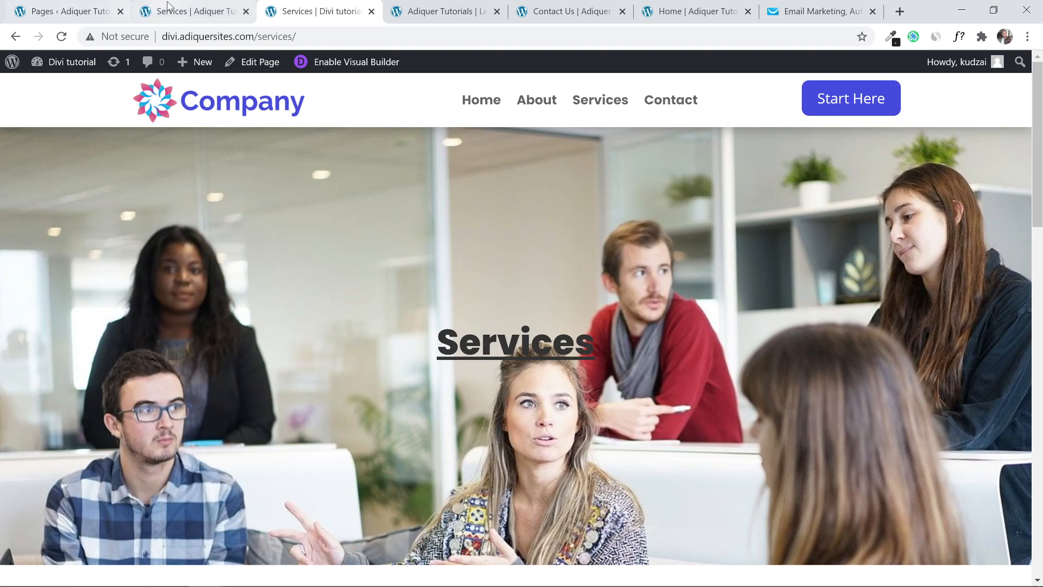
Switch back to the Services page open in the Divi visual builder.
{"action": "left_click", "coordinate": [188, 11]}
Add a one-column row to the empty top section and insert a Text module.
{"action": "left_click", "coordinate": [516, 202]}
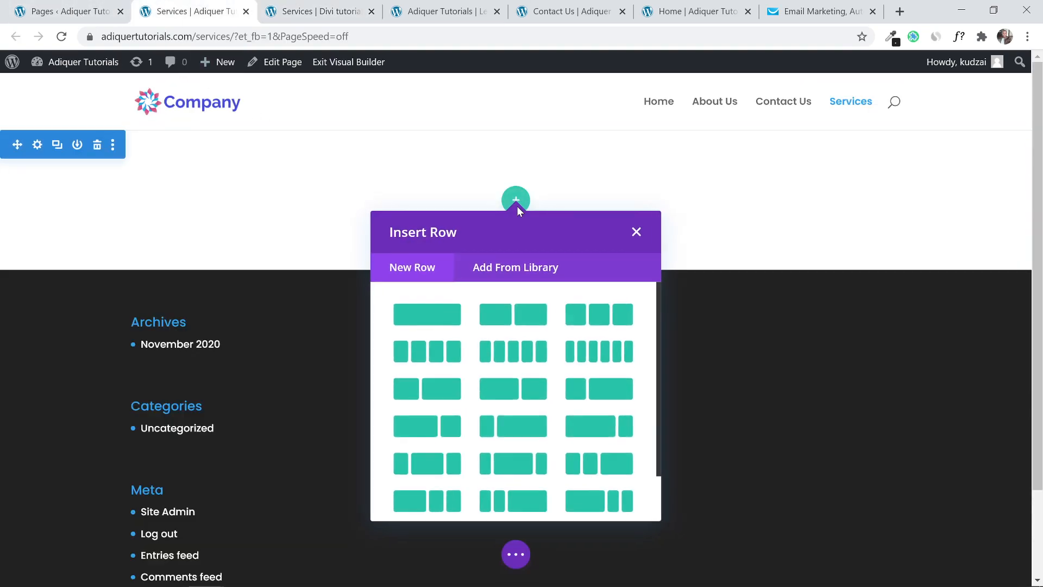
{"action": "left_click", "coordinate": [441, 304]}
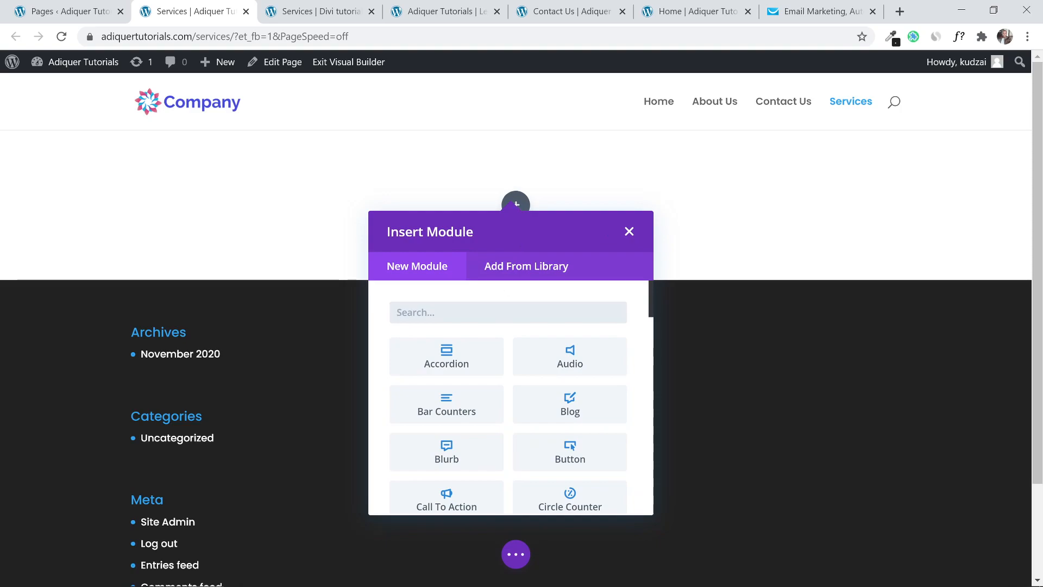
{"action": "type", "text": "text"}
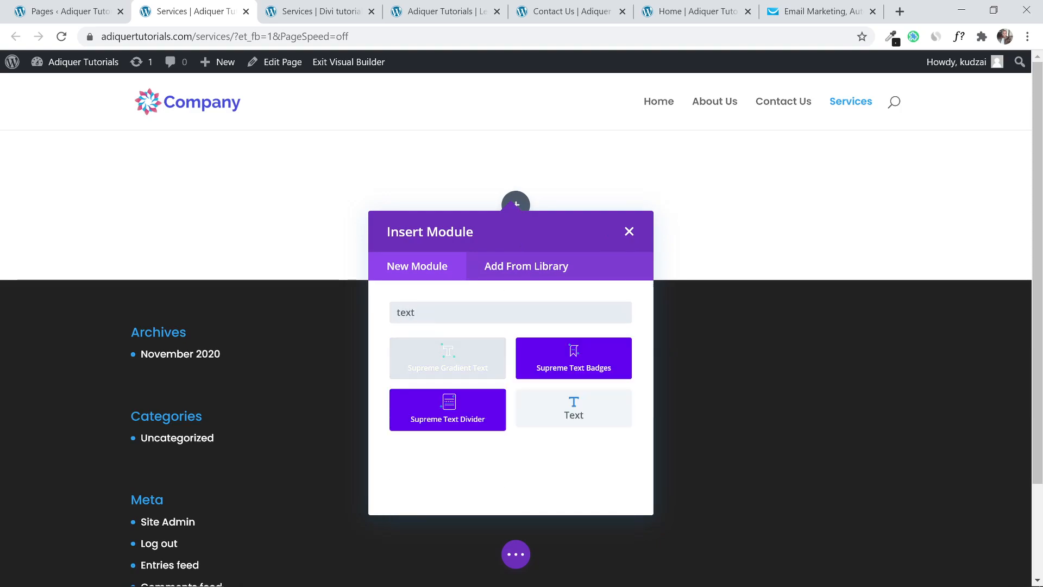
{"action": "left_click", "coordinate": [596, 414]}
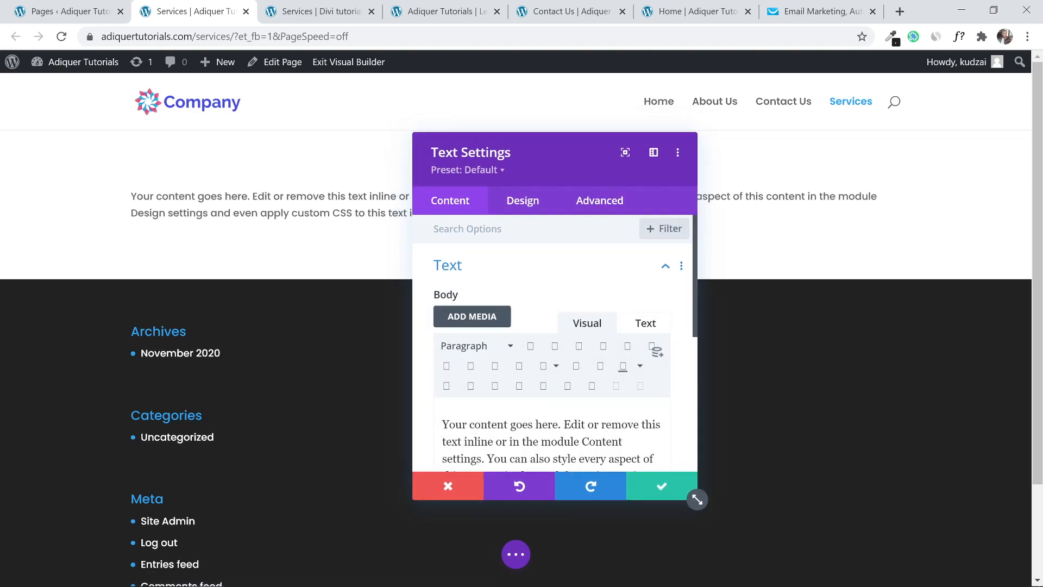
Replace the placeholder with 'Services', centre it as Heading 2, and save the module.
{"action": "key", "text": "ctrl+a"}
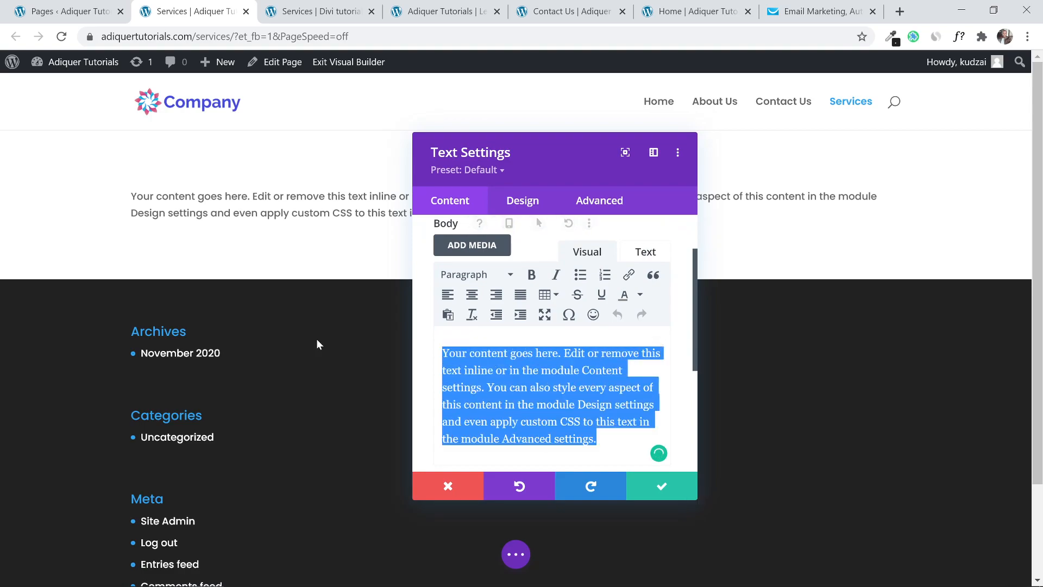
{"action": "type", "text": "Services"}
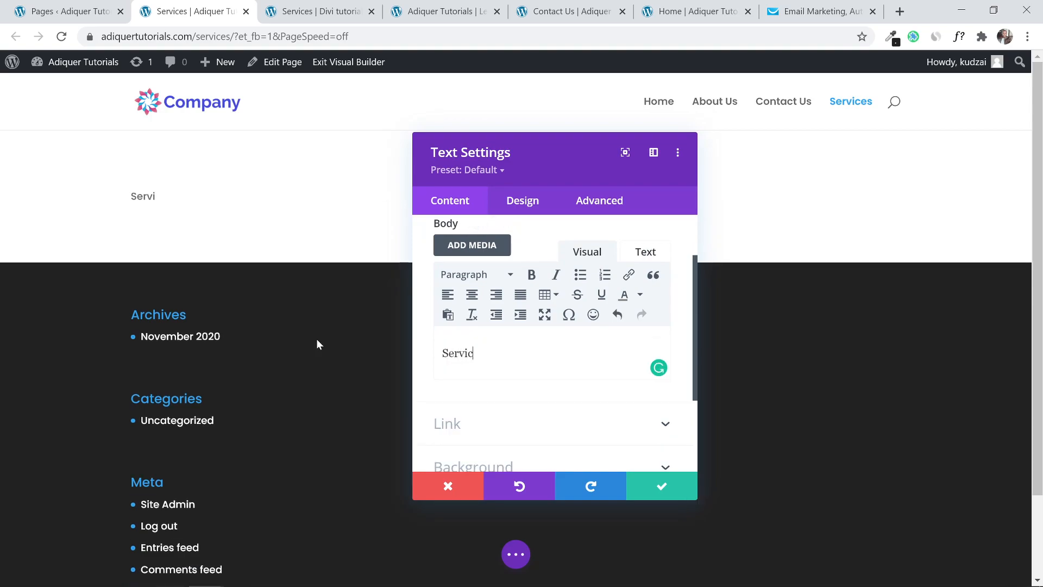
{"action": "key", "text": "ctrl+a"}
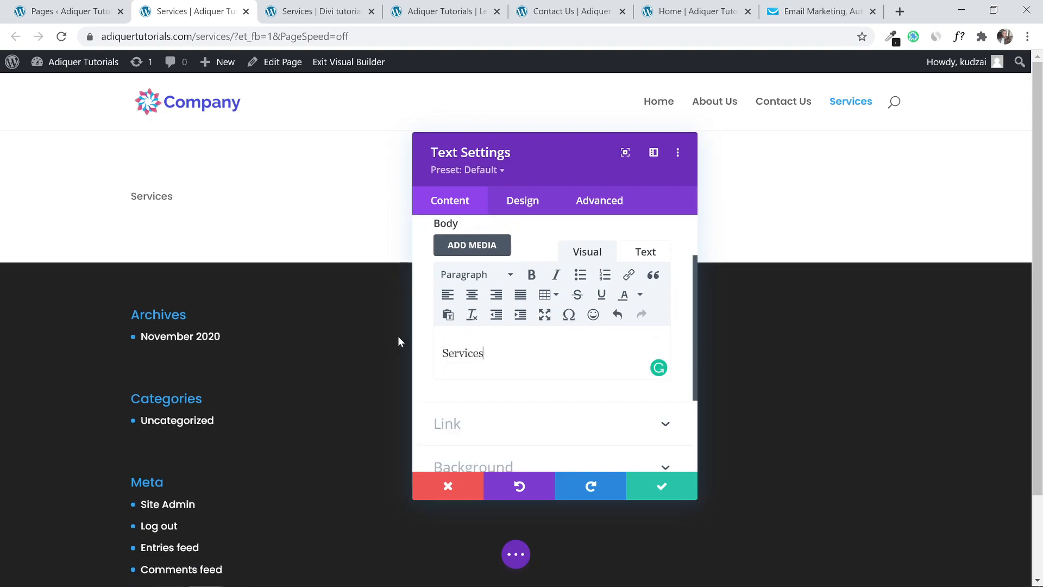
{"action": "left_click", "coordinate": [472, 295]}
{"action": "left_click", "coordinate": [478, 275]}
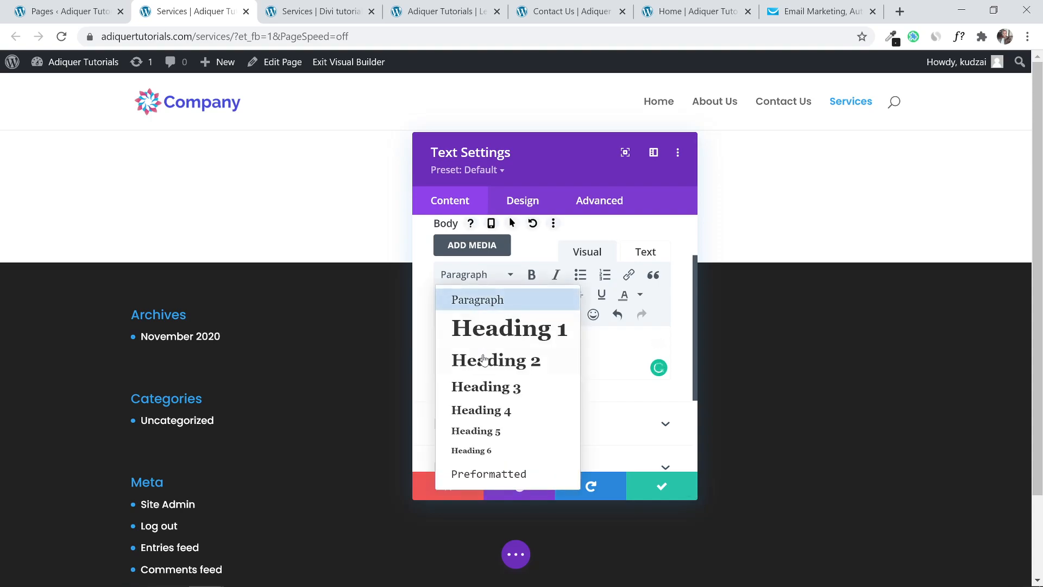
{"action": "left_click", "coordinate": [489, 360]}
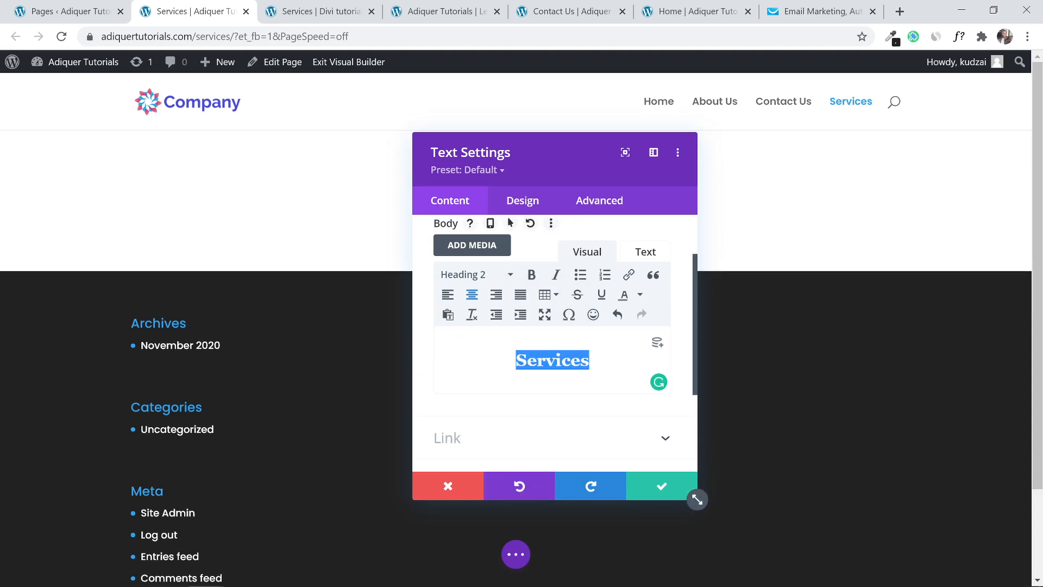
{"action": "left_click", "coordinate": [646, 486]}
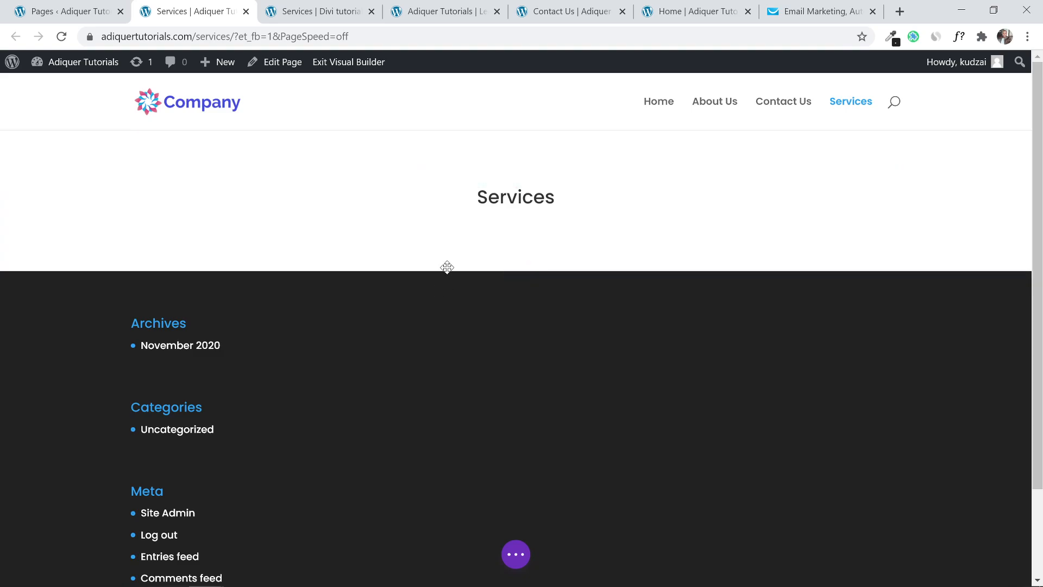
{"action": "mouse_move", "coordinate": [447, 265]}
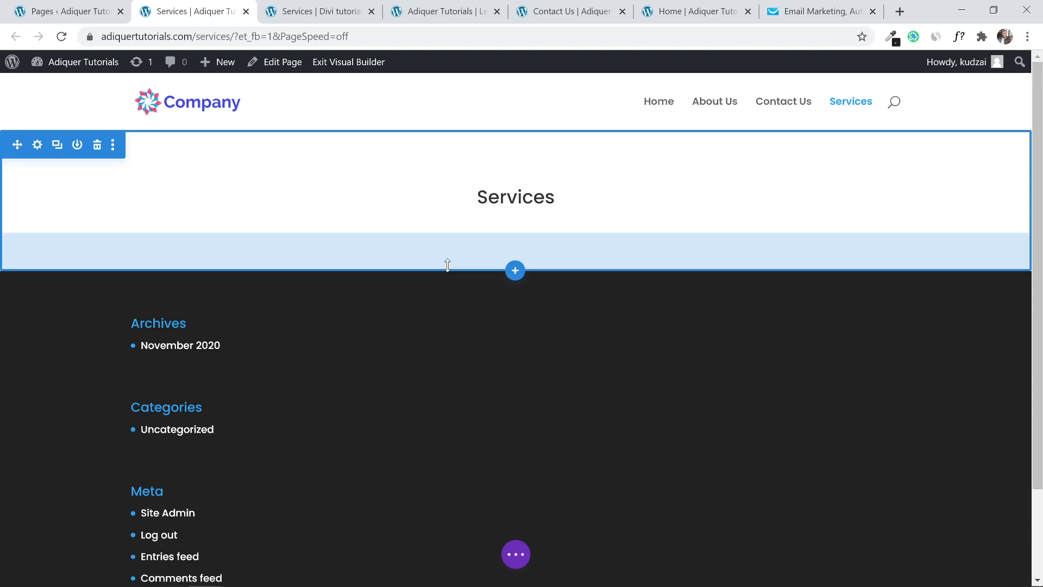
Set the office group photo from the media library as the section's background image.
{"action": "left_click", "coordinate": [38, 146]}
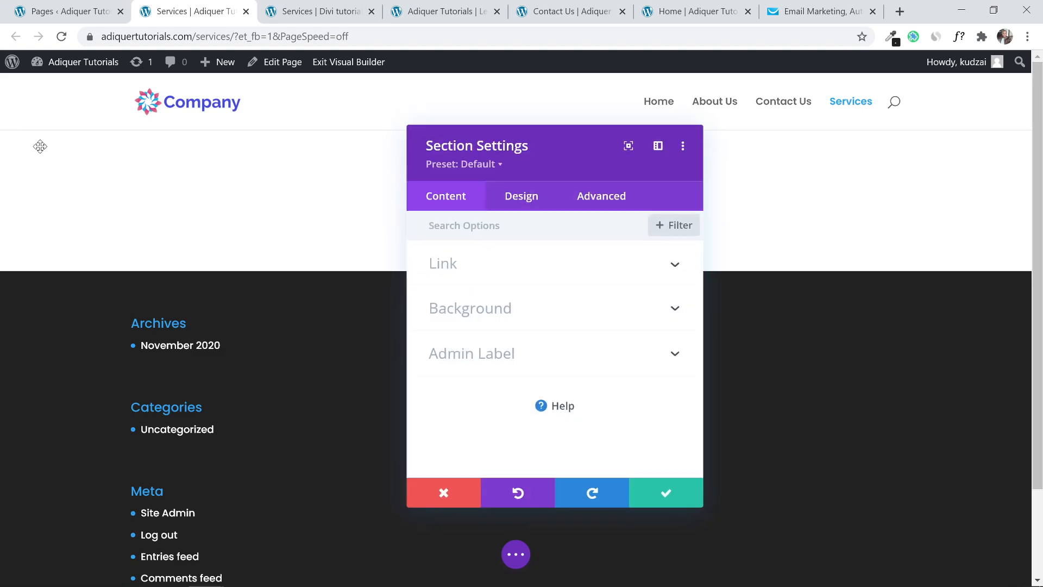
{"action": "left_click", "coordinate": [497, 307]}
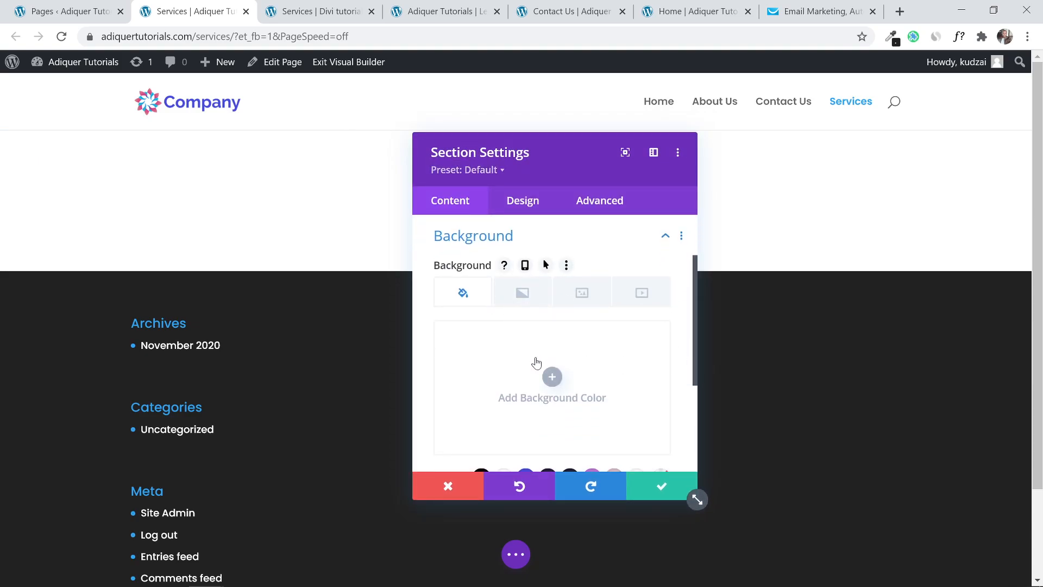
{"action": "left_click", "coordinate": [582, 296]}
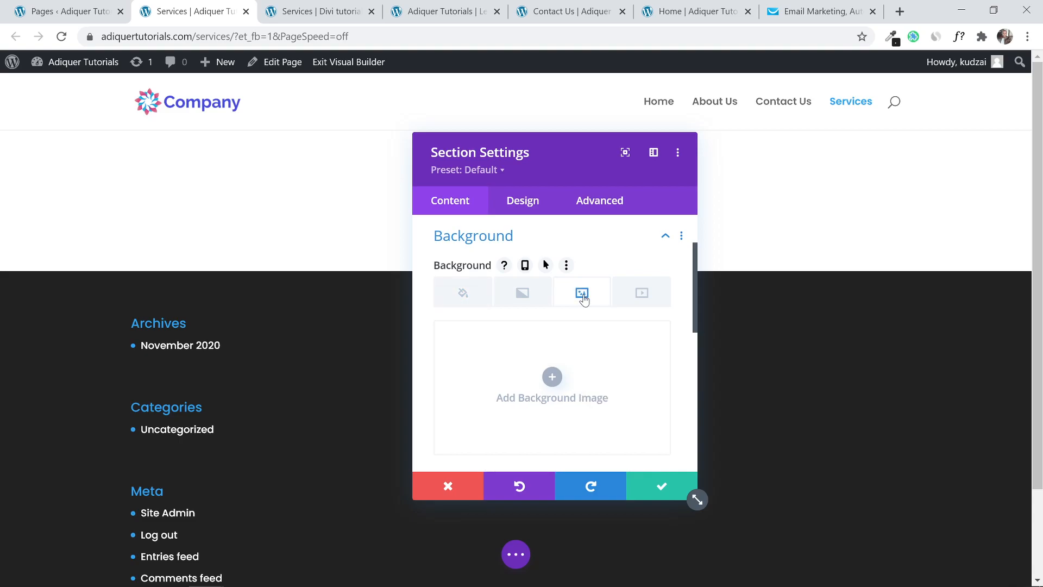
{"action": "left_click", "coordinate": [552, 377]}
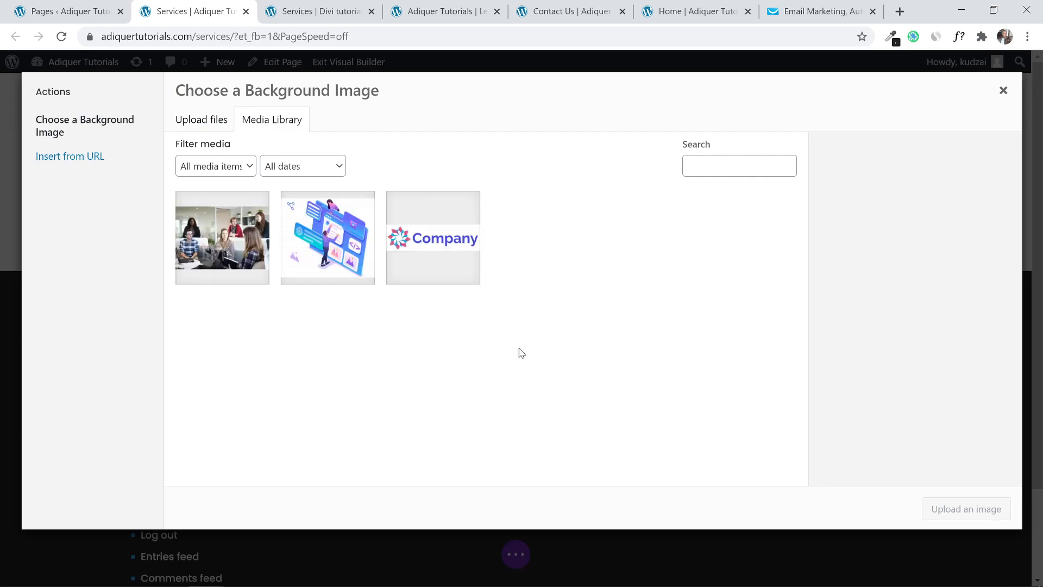
{"action": "left_click", "coordinate": [233, 255]}
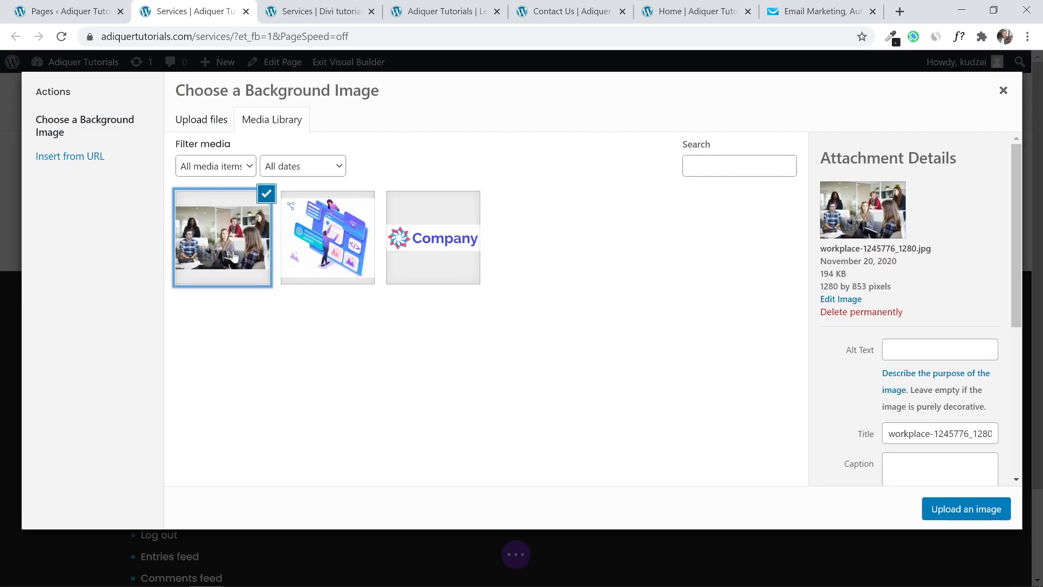
{"action": "left_click", "coordinate": [936, 507]}
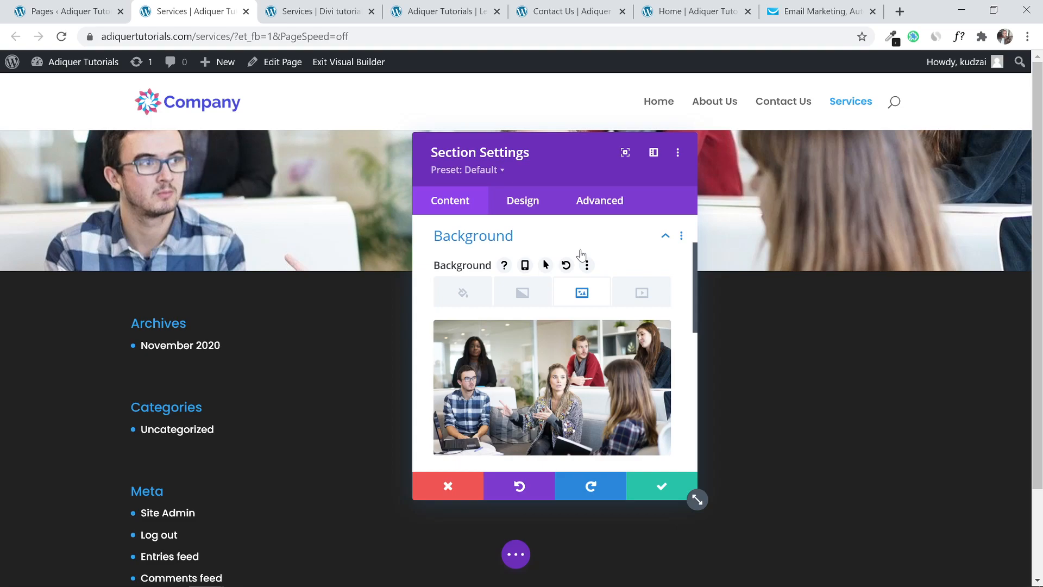
{"action": "left_click", "coordinate": [660, 483]}
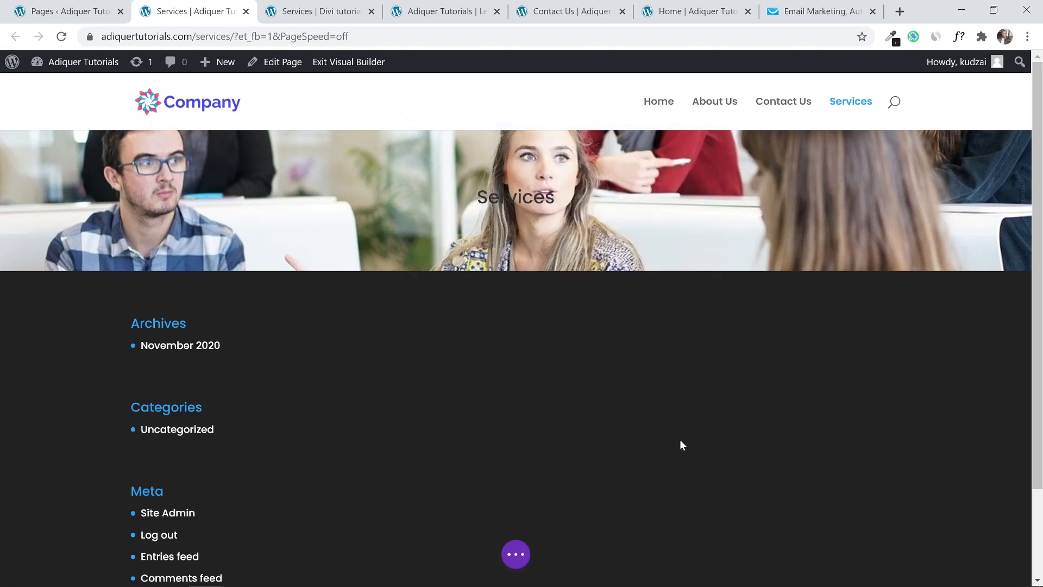
{"action": "mouse_move", "coordinate": [485, 193]}
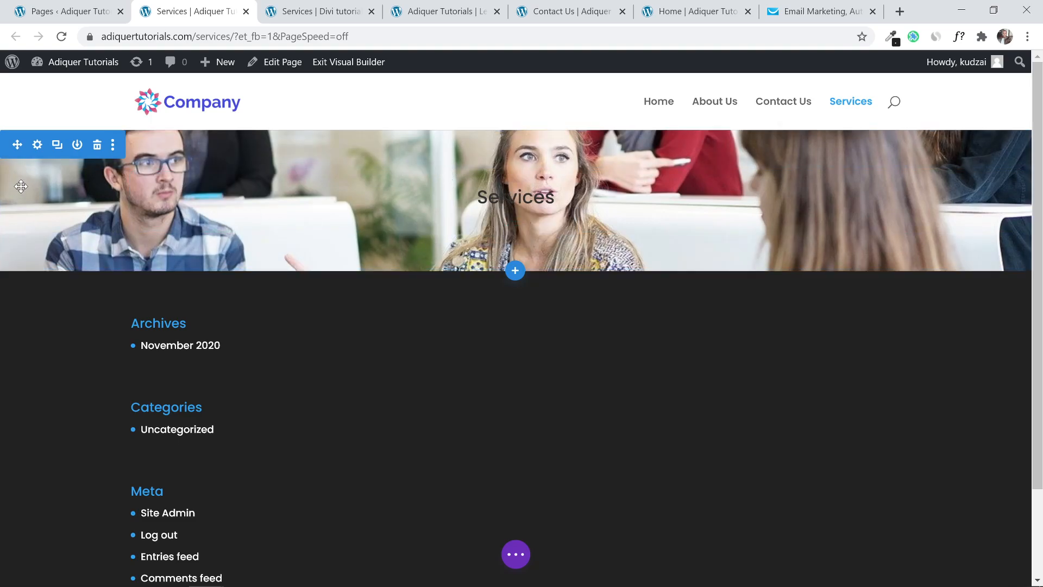
Give the section linked 200px top and bottom padding and save.
{"action": "left_click", "coordinate": [37, 144]}
{"action": "left_click", "coordinate": [516, 203]}
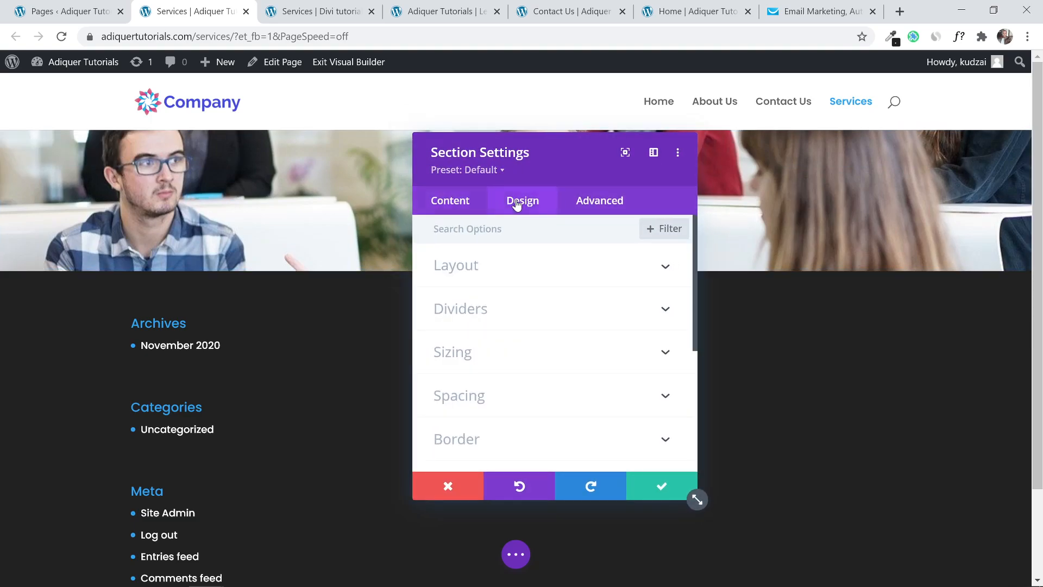
{"action": "left_click", "coordinate": [519, 395]}
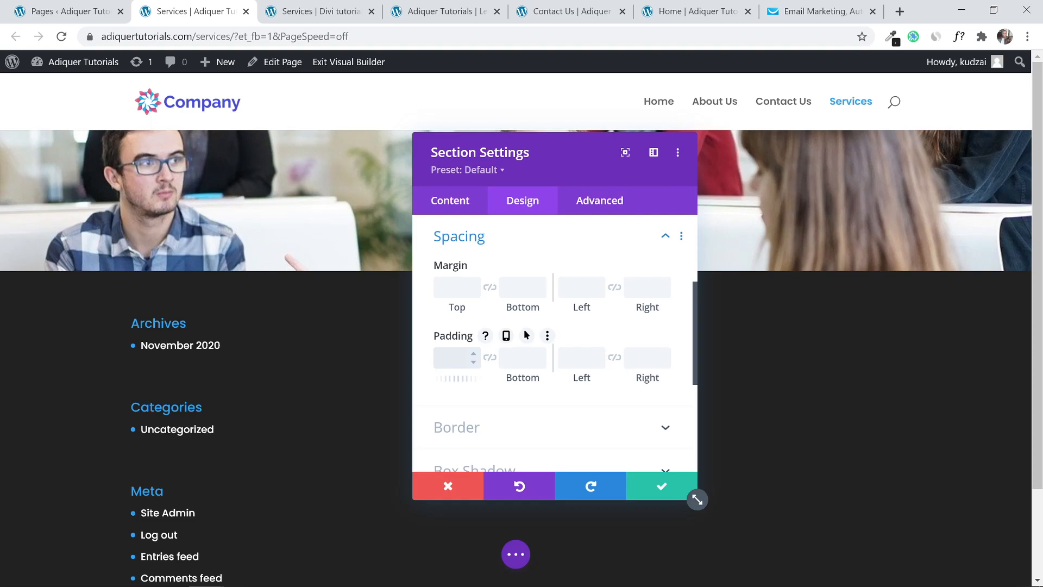
{"action": "type", "text": "200"}
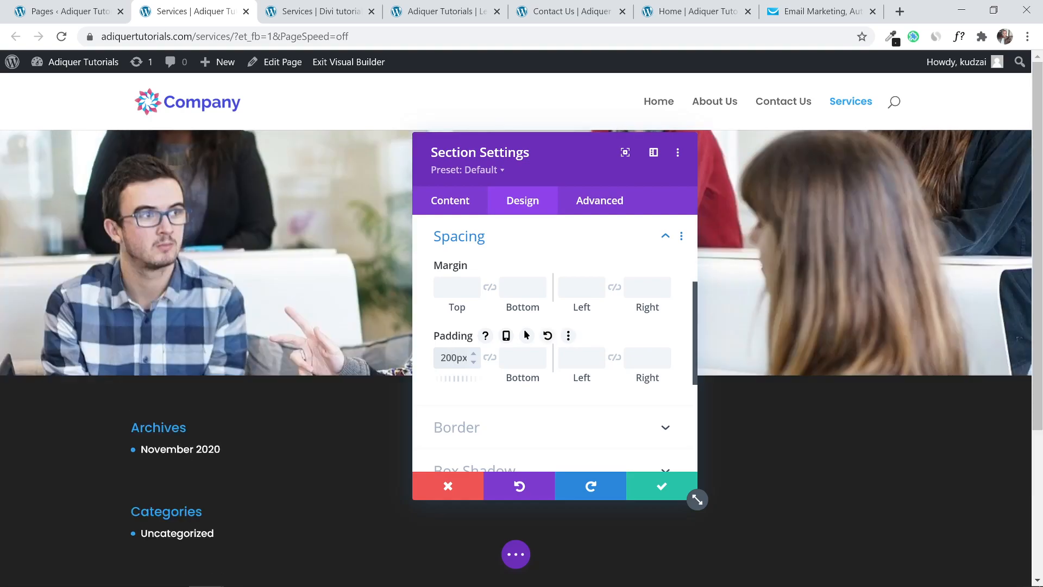
{"action": "left_click", "coordinate": [490, 358]}
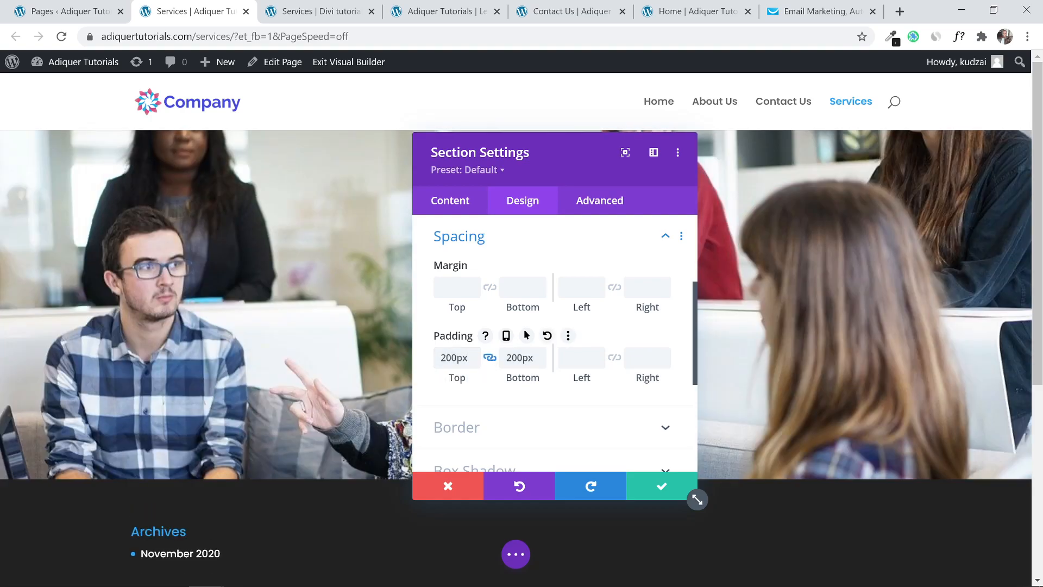
{"action": "left_click", "coordinate": [662, 487]}
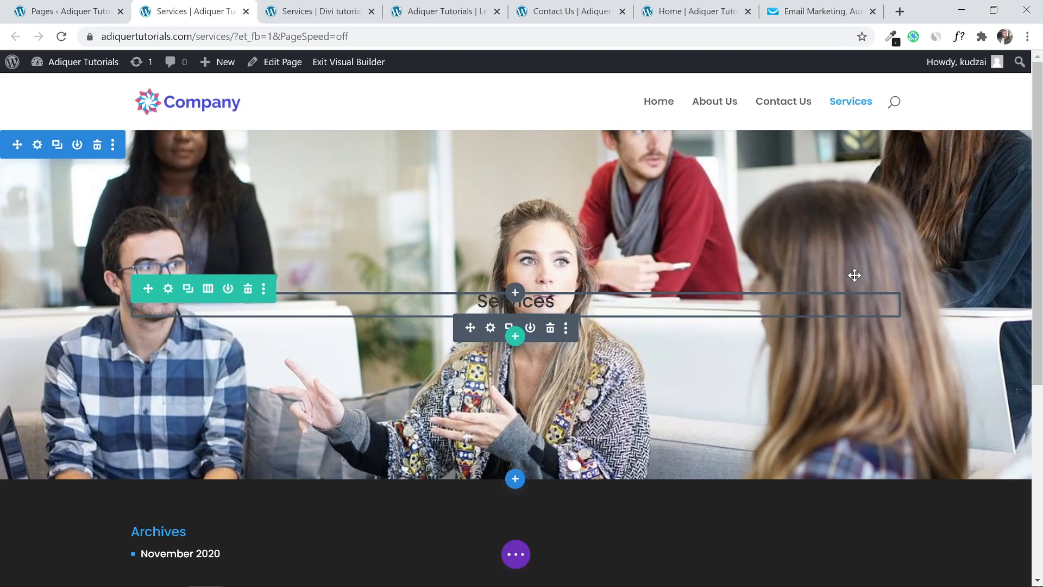
{"action": "scroll", "coordinate": [1040, 187], "scroll_direction": "down", "scroll_amount": 1}
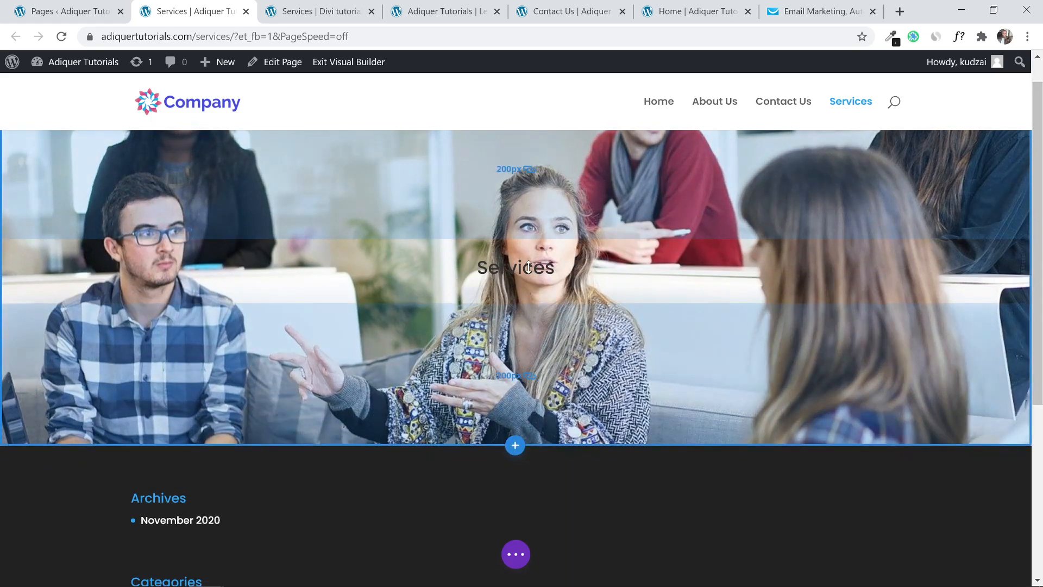
Add a regular section below the banner and check the live Services page for reference.
{"action": "left_click", "coordinate": [515, 445]}
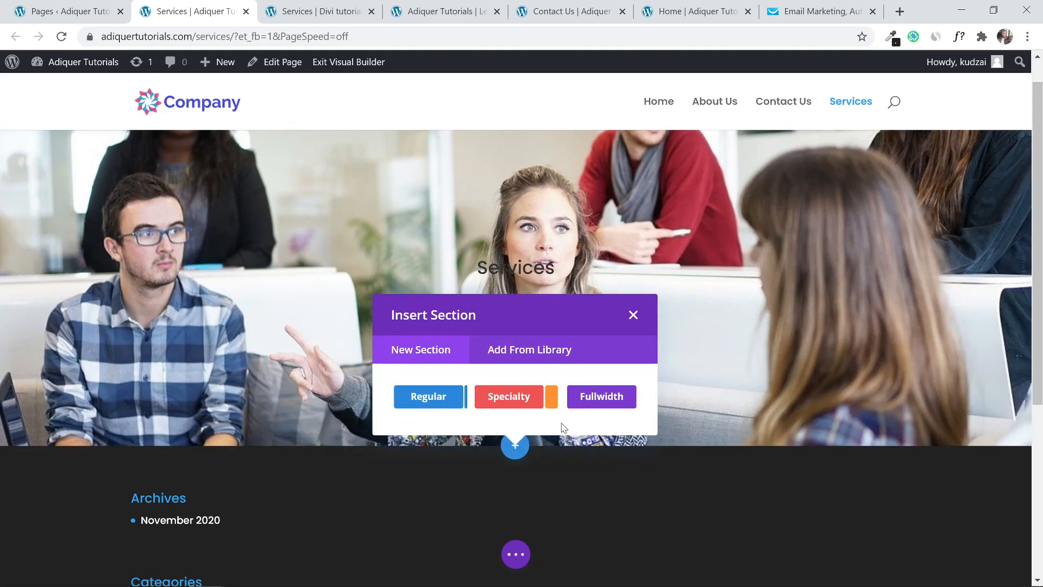
{"action": "left_click", "coordinate": [448, 403]}
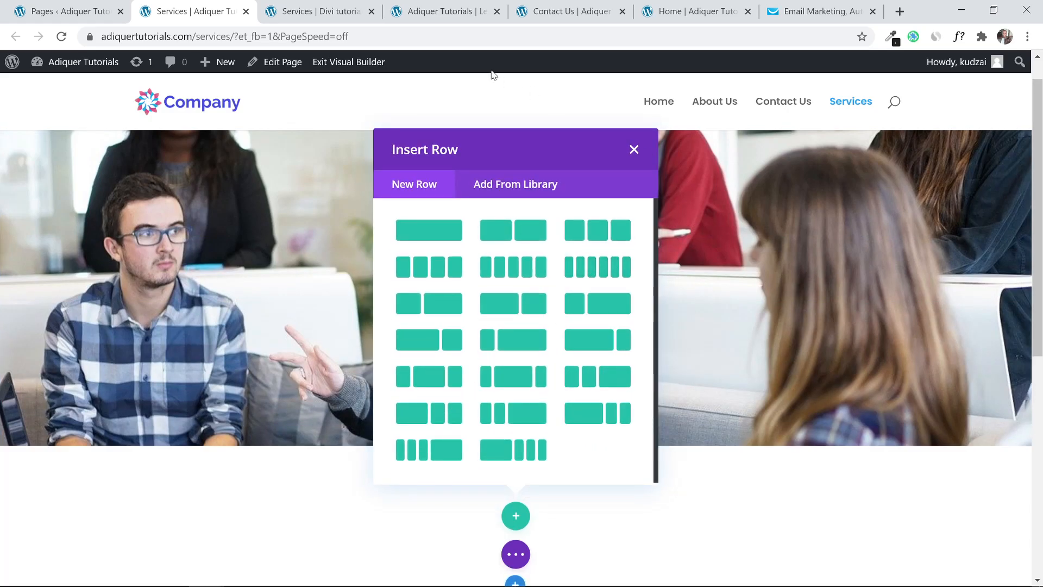
{"action": "left_click", "coordinate": [320, 11]}
{"action": "scroll", "coordinate": [584, 253], "scroll_direction": "down", "scroll_amount": 10}
{"action": "scroll", "coordinate": [587, 254], "scroll_direction": "down", "scroll_amount": 5}
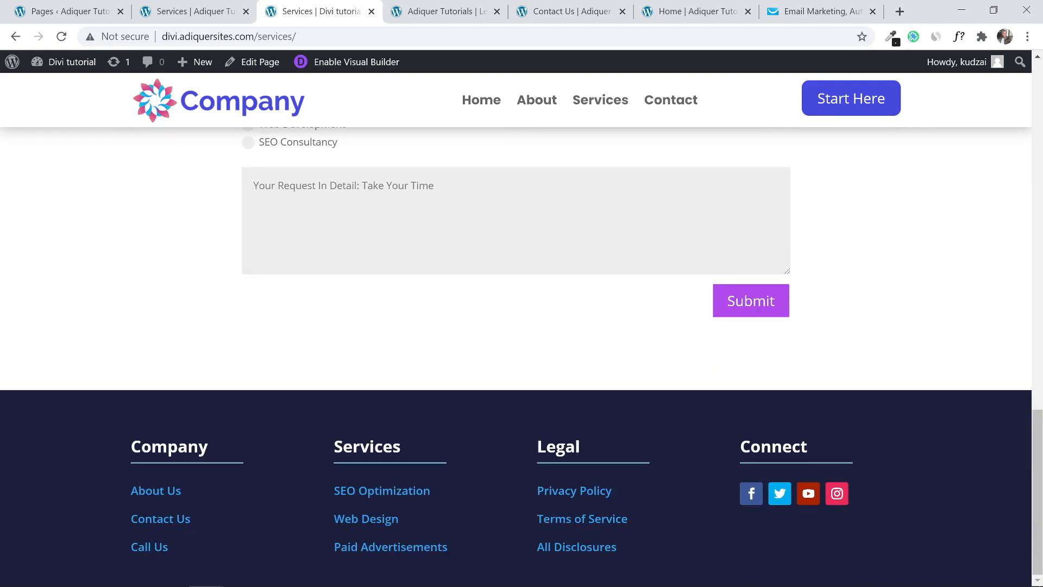
{"action": "scroll", "coordinate": [586, 254], "scroll_direction": "up", "scroll_amount": 5}
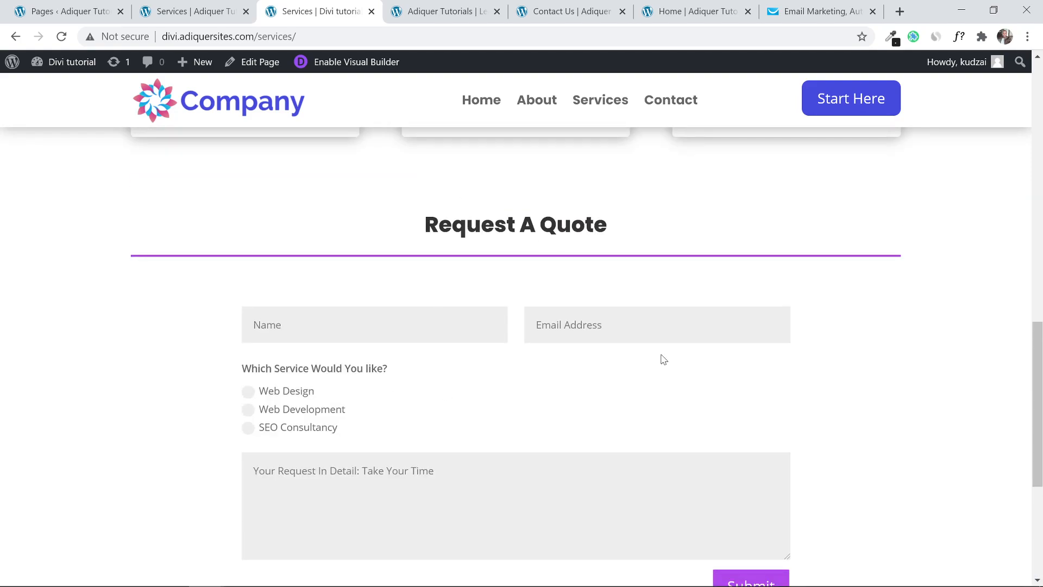
{"action": "left_click", "coordinate": [65, 11]}
{"action": "left_click", "coordinate": [184, 11]}
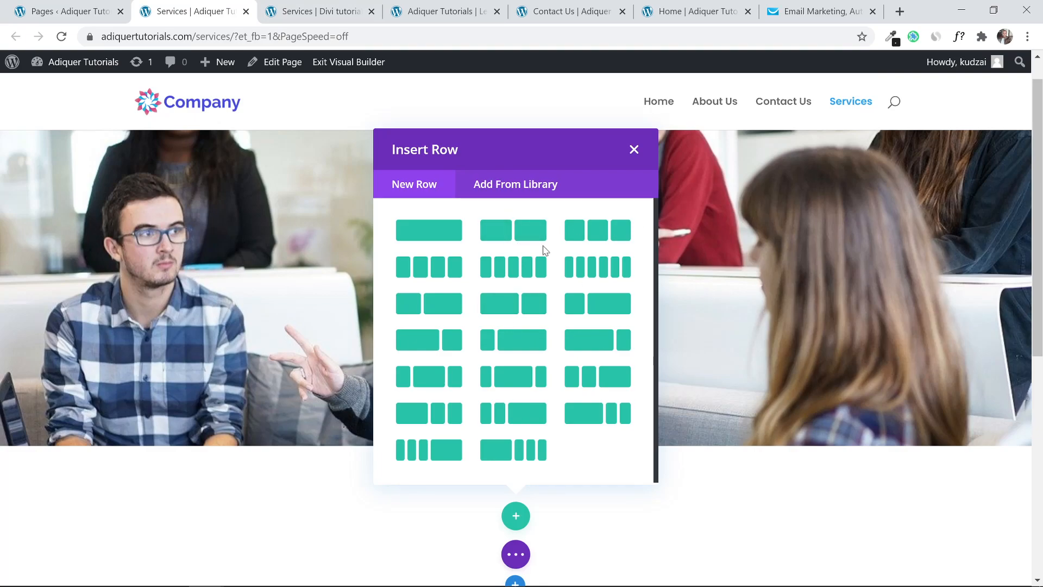
Add a single-column row and filter the module list with 'cont'.
{"action": "left_click", "coordinate": [427, 240]}
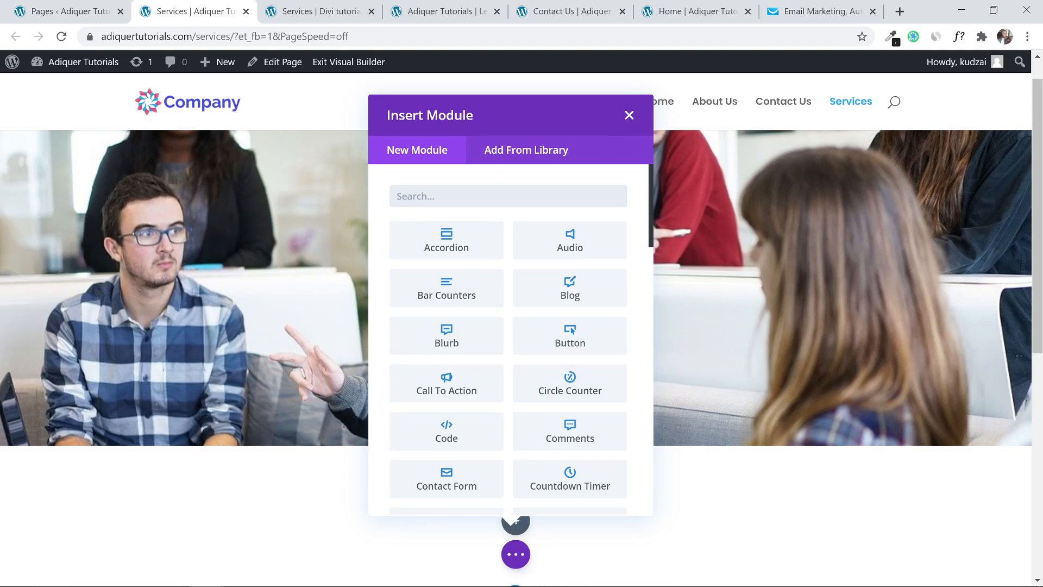
{"action": "type", "text": "em"}
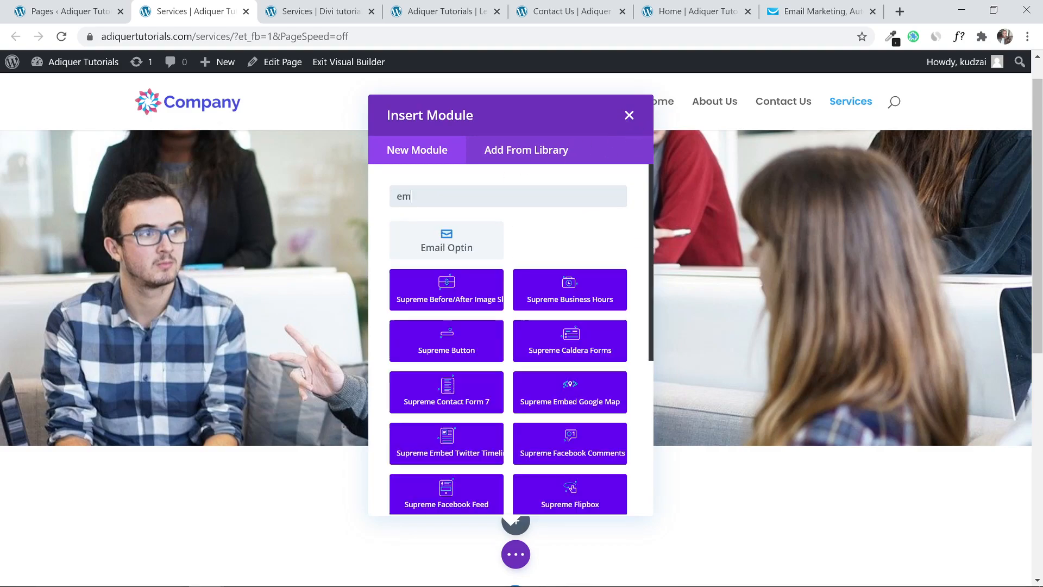
{"action": "key", "text": "BackSpace"}
{"action": "key", "text": "BackSpace"}
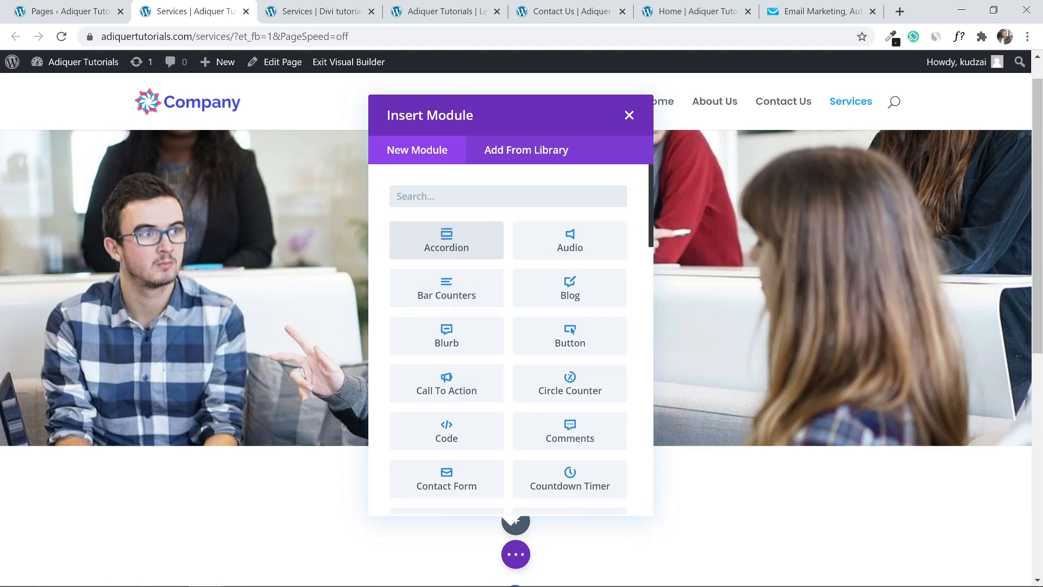
{"action": "type", "text": "cont"}
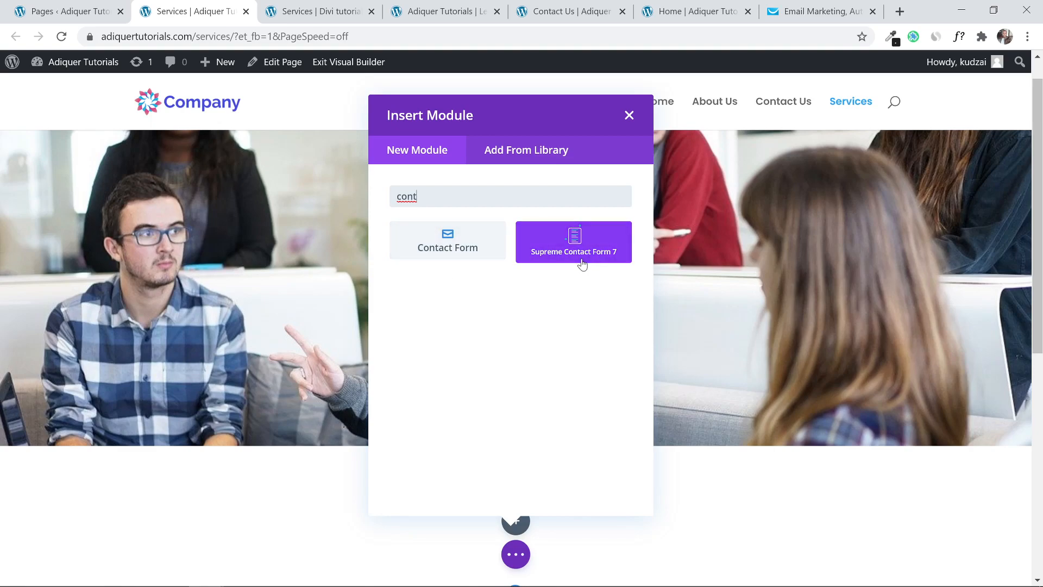
Insert a Contact Form module and compare it with the reference Request A Quote form.
{"action": "left_click", "coordinate": [455, 261]}
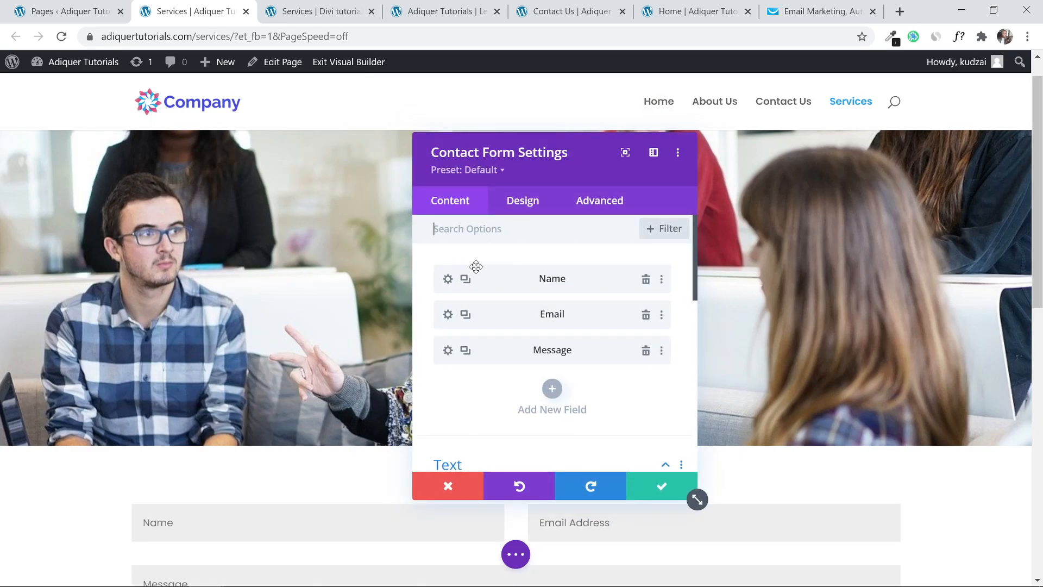
{"action": "scroll", "coordinate": [477, 373], "scroll_direction": "down", "scroll_amount": 2}
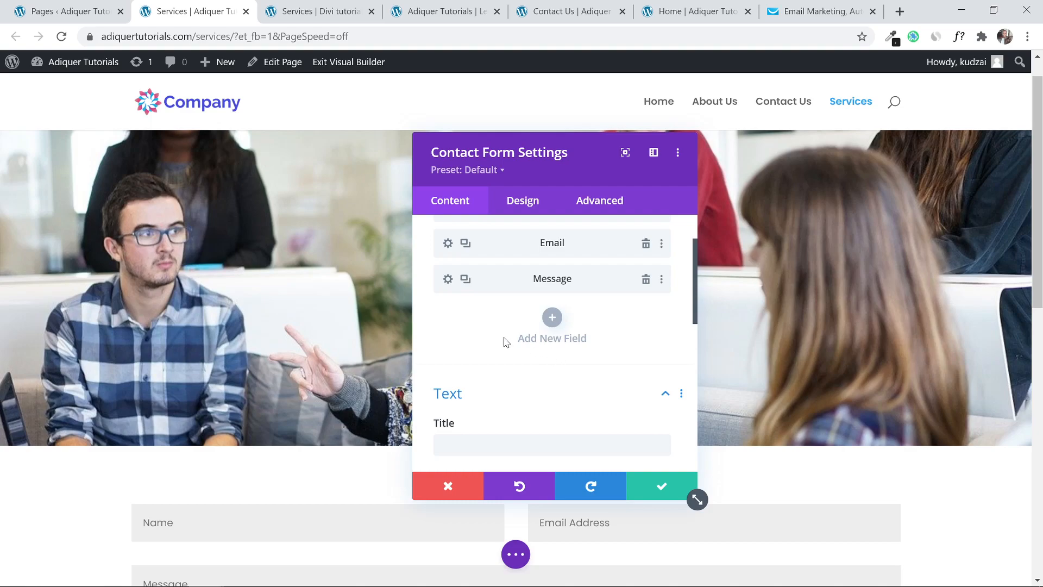
{"action": "scroll", "coordinate": [504, 341], "scroll_direction": "up", "scroll_amount": 2}
{"action": "left_click_drag", "start_coordinate": [536, 163], "coordinate": [709, 153]}
{"action": "scroll", "coordinate": [472, 237], "scroll_direction": "down", "scroll_amount": 2}
{"action": "scroll", "coordinate": [472, 238], "scroll_direction": "down", "scroll_amount": 4}
{"action": "scroll", "coordinate": [200, 259], "scroll_direction": "up", "scroll_amount": 2}
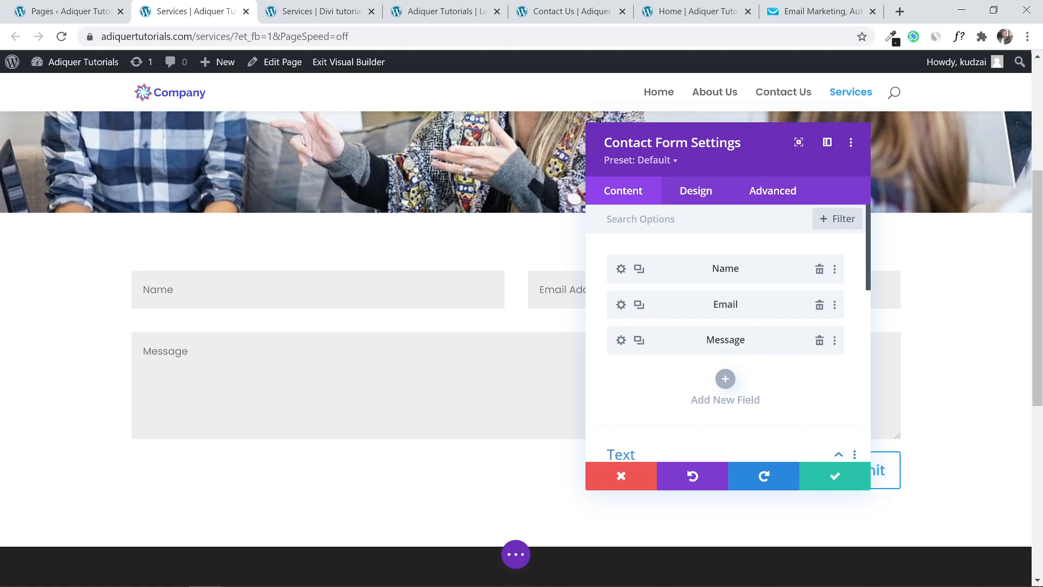
{"action": "left_click", "coordinate": [341, 6]}
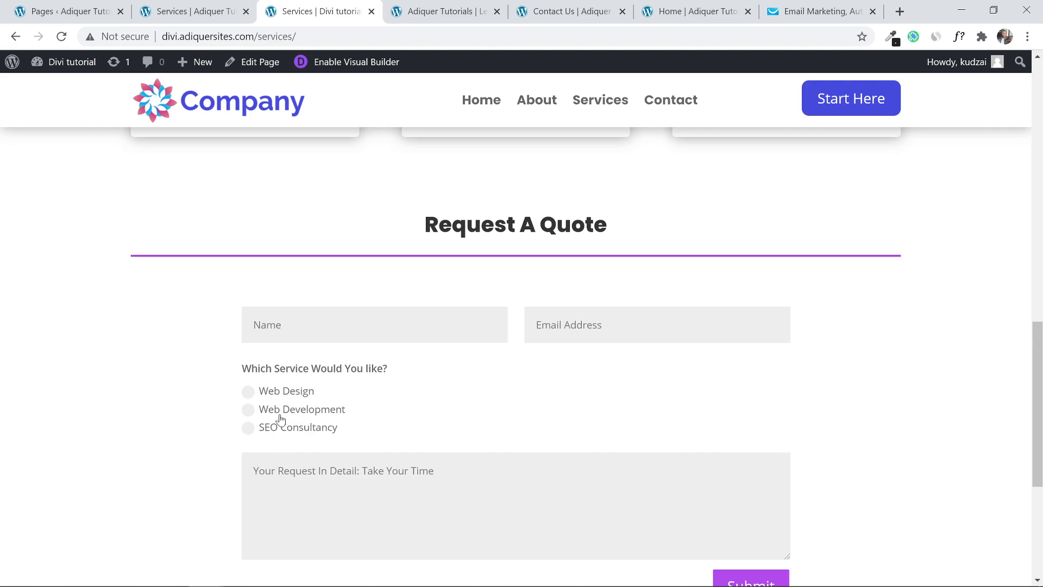
{"action": "left_click", "coordinate": [192, 5]}
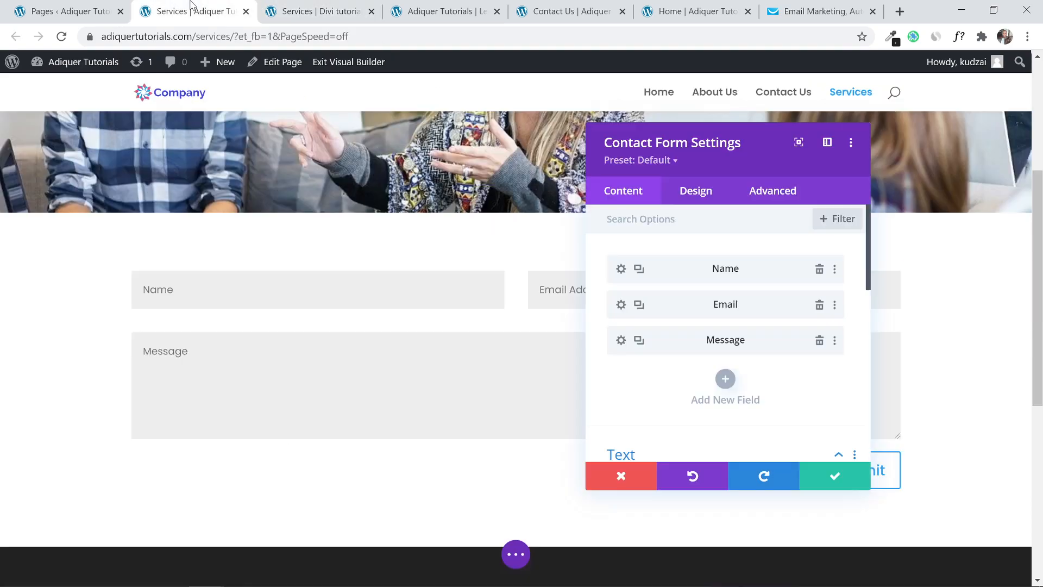
Add a new form field with its ID and the title 'Choose A Service'.
{"action": "left_click", "coordinate": [725, 378]}
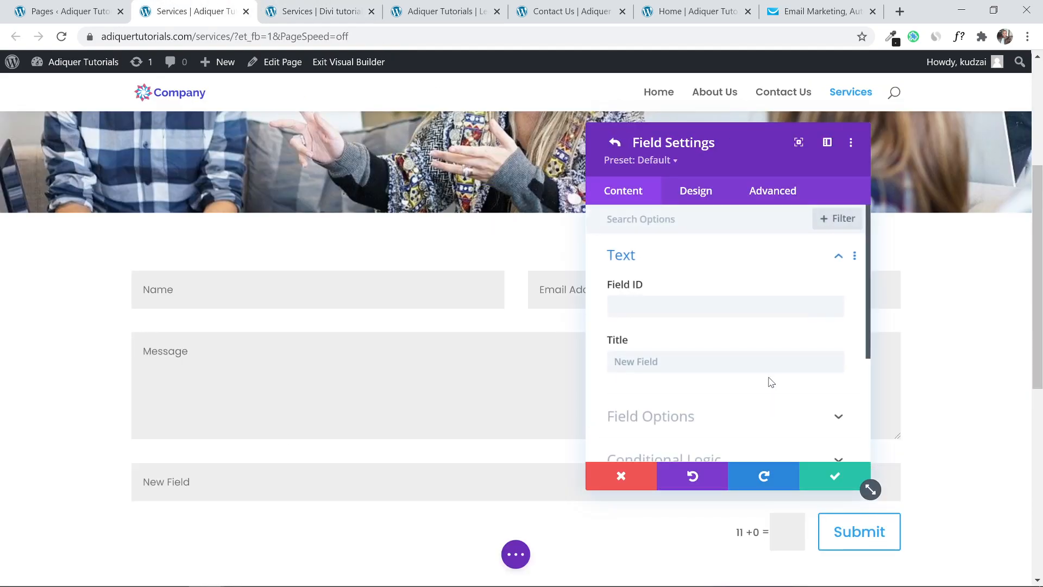
{"action": "scroll", "coordinate": [685, 272], "scroll_direction": "down", "scroll_amount": 1}
{"action": "left_click", "coordinate": [659, 236]}
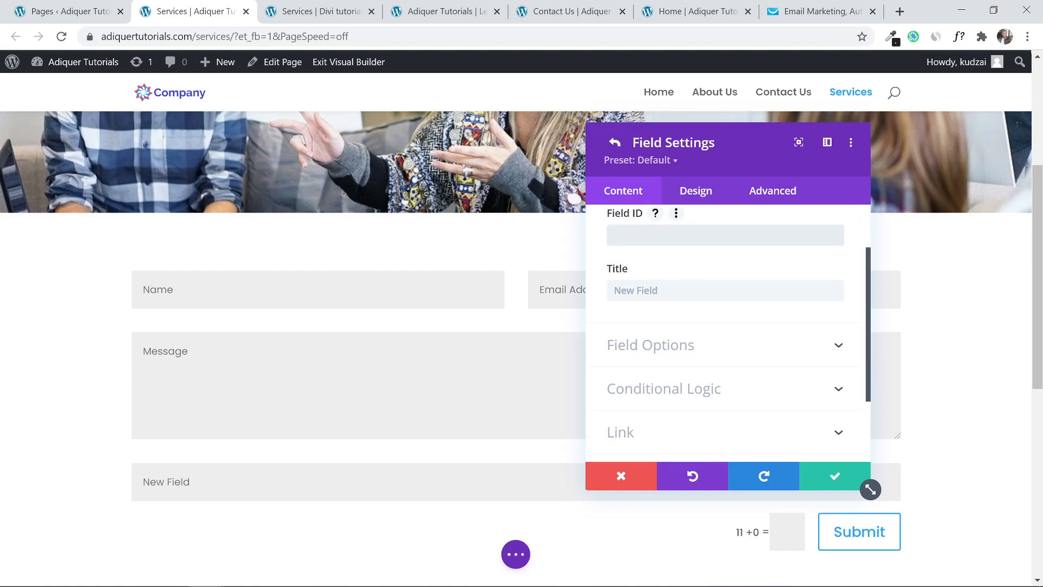
{"action": "type", "text": "Choose A Service"}
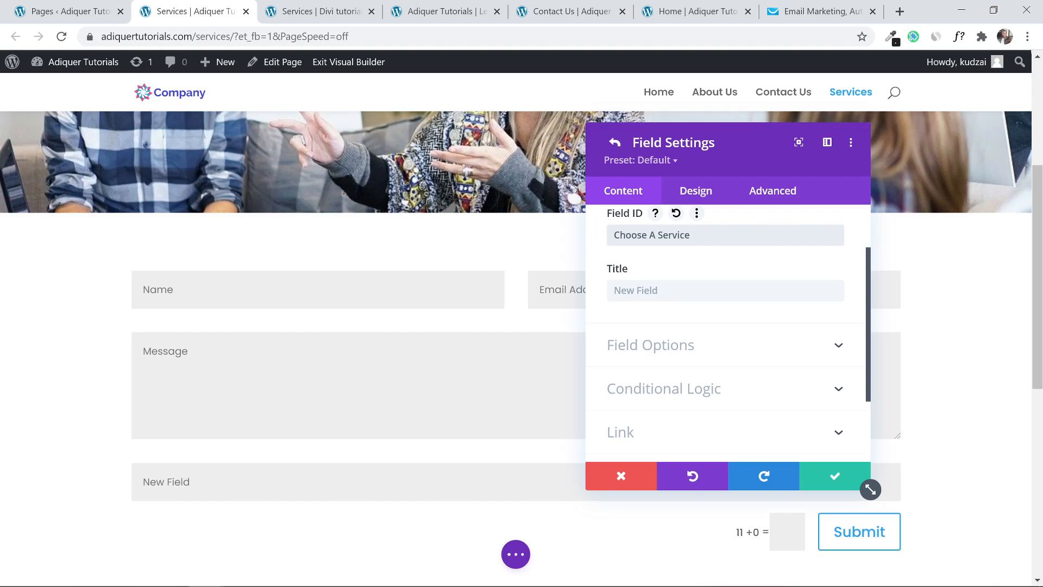
{"action": "left_click", "coordinate": [636, 291]}
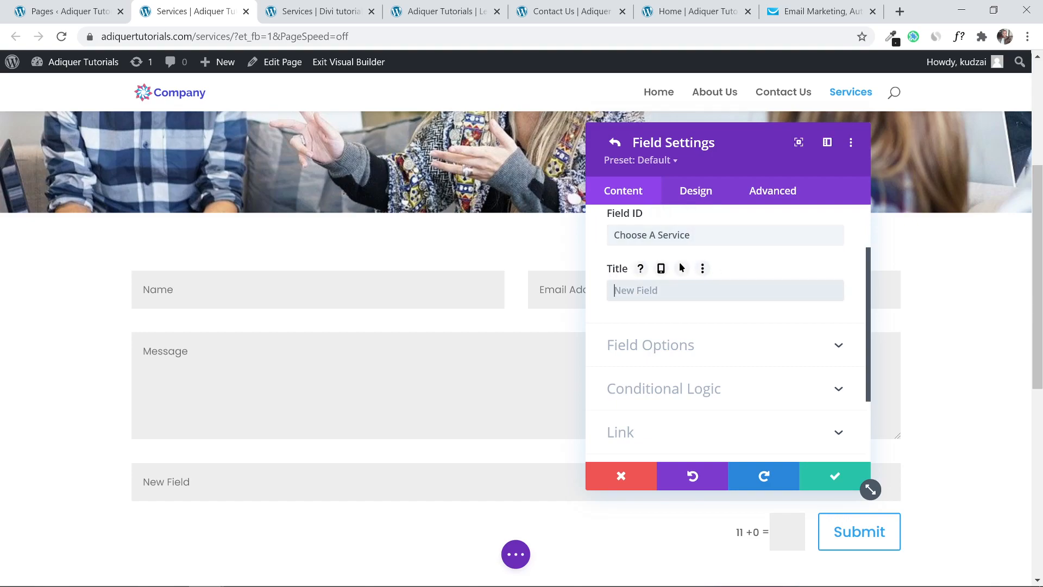
{"action": "type", "text": "choose a servi"}
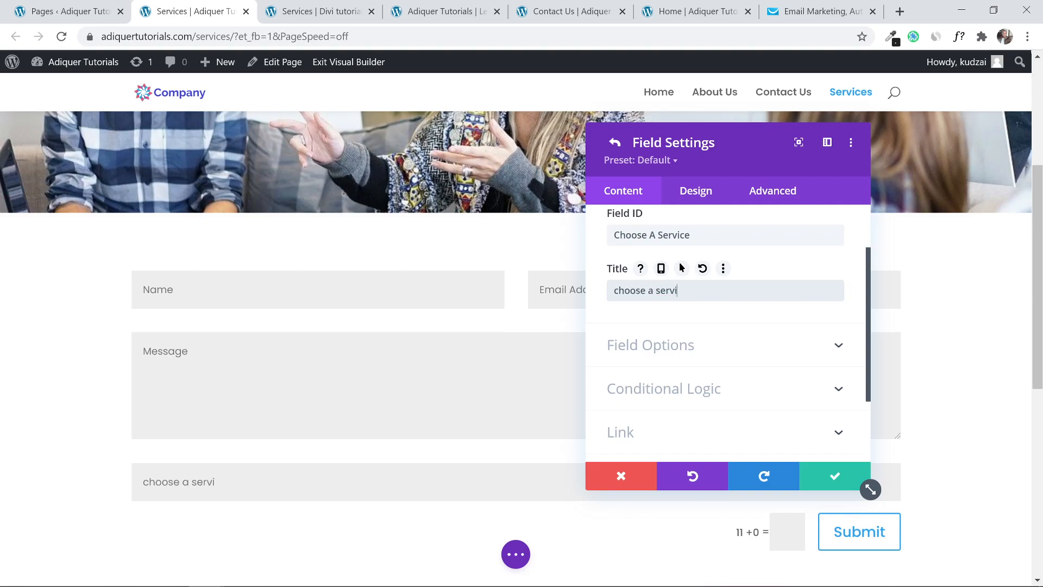
{"action": "key", "text": "BackSpace"}
{"action": "key", "text": "BackSpace"}
{"action": "key", "text": "BackSpace"}
{"action": "key", "text": "BackSpace"}
{"action": "key", "text": "BackSpace"}
{"action": "key", "text": "BackSpace"}
{"action": "key", "text": "BackSpace"}
{"action": "key", "text": "BackSpace"}
{"action": "key", "text": "BackSpace"}
{"action": "key", "text": "BackSpace"}
{"action": "key", "text": "BackSpace"}
{"action": "key", "text": "BackSpace"}
{"action": "key", "text": "BackSpace"}
{"action": "type", "text": "Choos"}
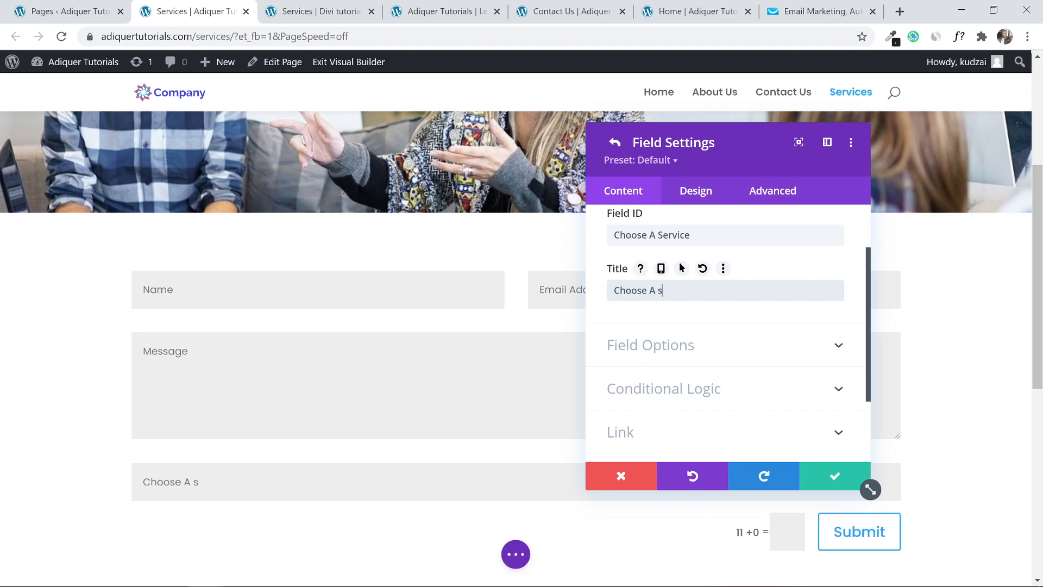
{"action": "type", "text": "e A Ser"}
{"action": "scroll", "coordinate": [771, 335], "scroll_direction": "up", "scroll_amount": 2}
{"action": "scroll", "coordinate": [771, 335], "scroll_direction": "down", "scroll_amount": 4}
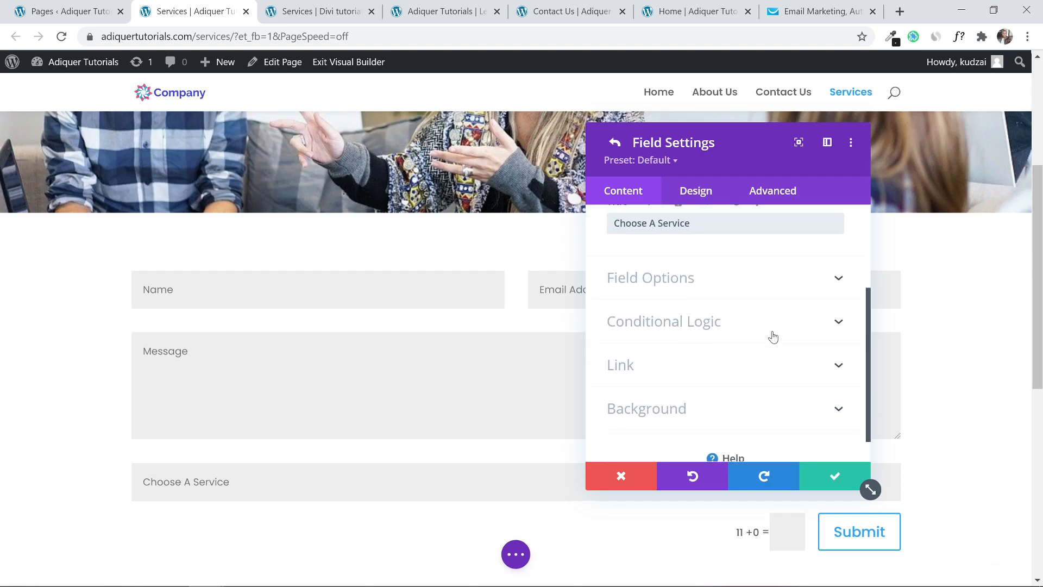
Make the field a Checkboxes type with 'Web Design' as the first option.
{"action": "left_click", "coordinate": [771, 280]}
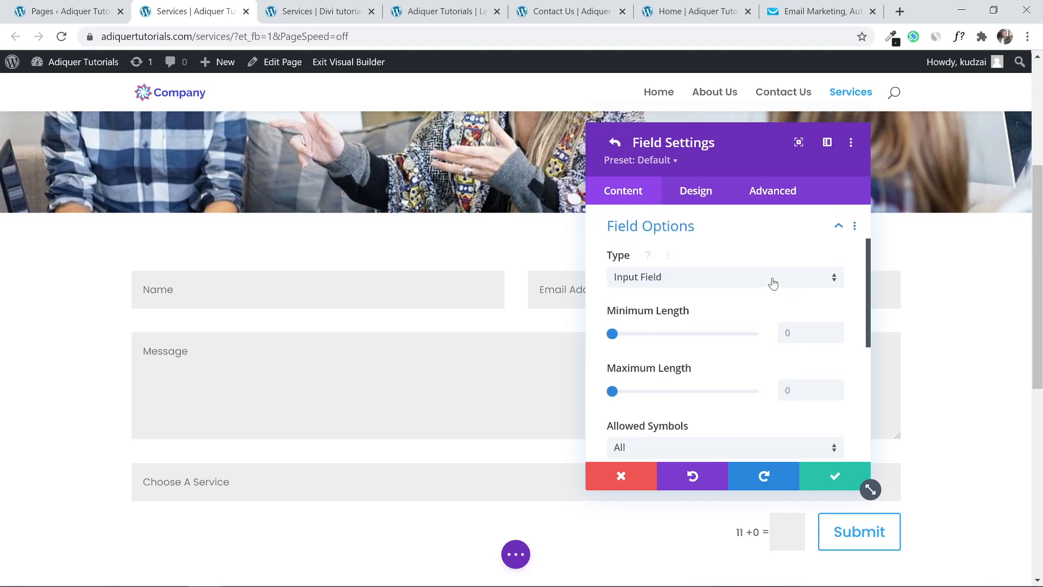
{"action": "left_click", "coordinate": [708, 284]}
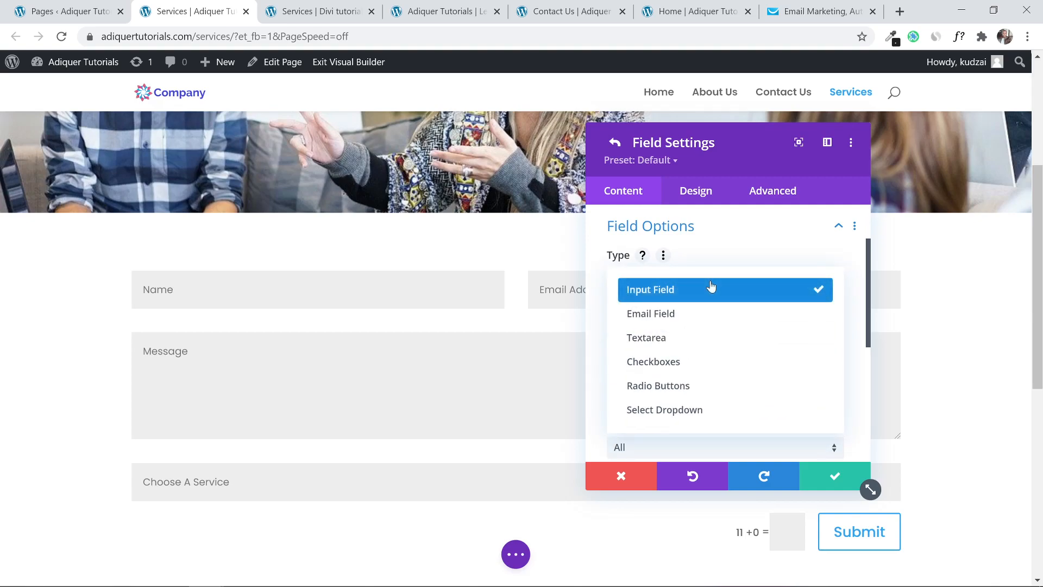
{"action": "left_click", "coordinate": [678, 369]}
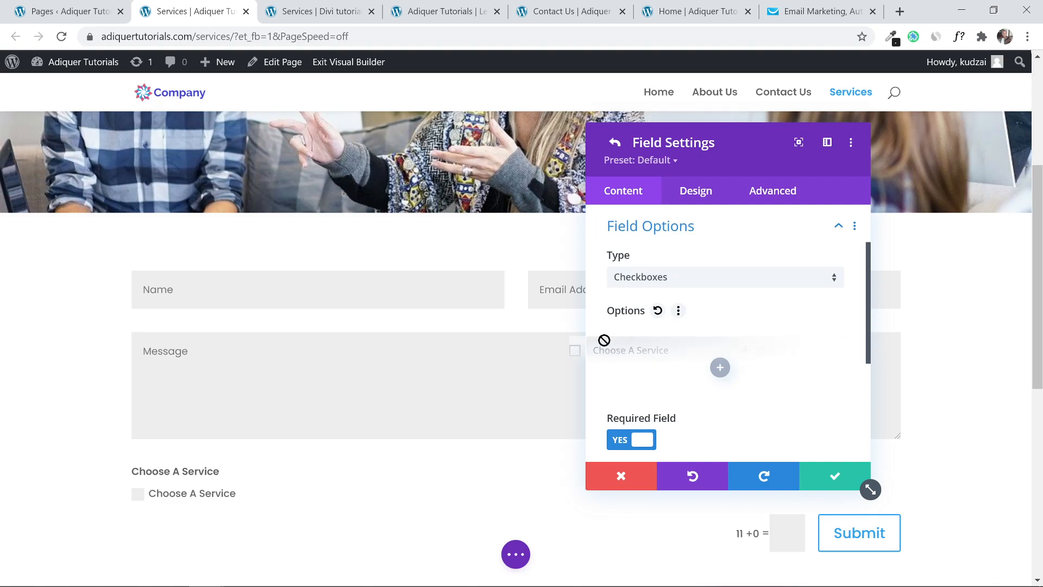
{"action": "left_click", "coordinate": [706, 336]}
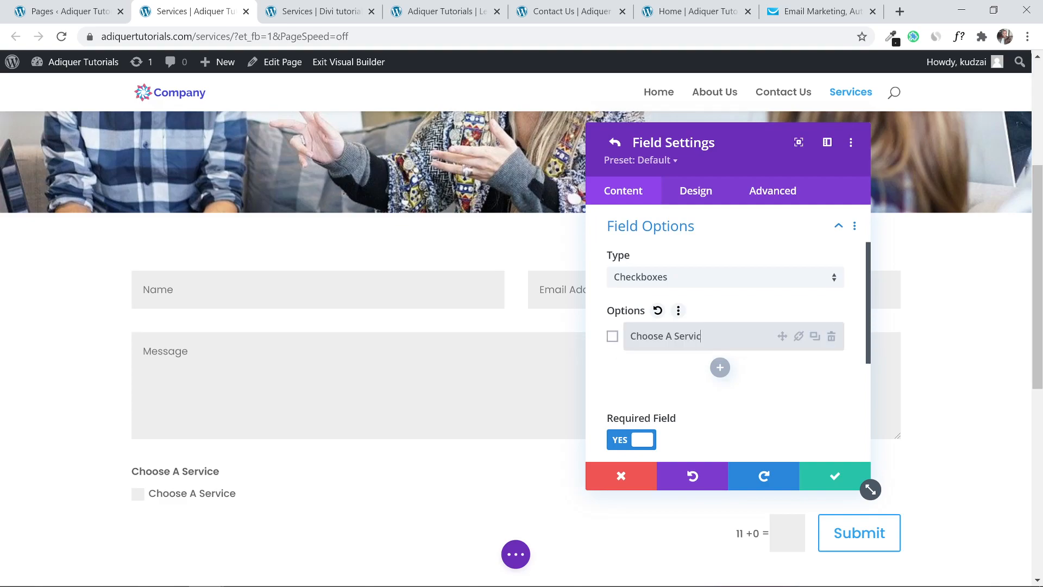
{"action": "key", "text": "BackSpace"}
{"action": "key", "text": "BackSpace"}
{"action": "key", "text": "BackSpace"}
{"action": "key", "text": "BackSpace"}
{"action": "key", "text": "BackSpace"}
{"action": "key", "text": "BackSpace"}
{"action": "key", "text": "BackSpace"}
{"action": "key", "text": "BackSpace"}
{"action": "key", "text": "BackSpace"}
{"action": "key", "text": "BackSpace"}
{"action": "key", "text": "BackSpace"}
{"action": "key", "text": "BackSpace"}
{"action": "key", "text": "BackSpace"}
{"action": "key", "text": "BackSpace"}
{"action": "key", "text": "BackSpace"}
{"action": "type", "text": "Web Des"}
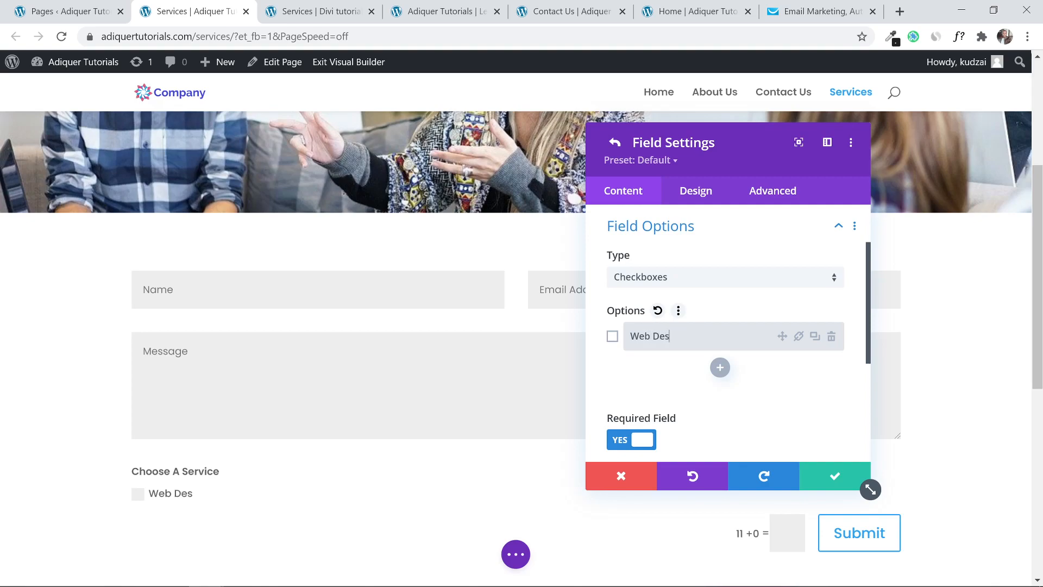
{"action": "type", "text": "ign"}
{"action": "key", "text": "BackSpace"}
{"action": "type", "text": "gn"}
Add 'Service 2' and 'Service 3' checkbox options and save the field.
{"action": "left_click", "coordinate": [720, 368]}
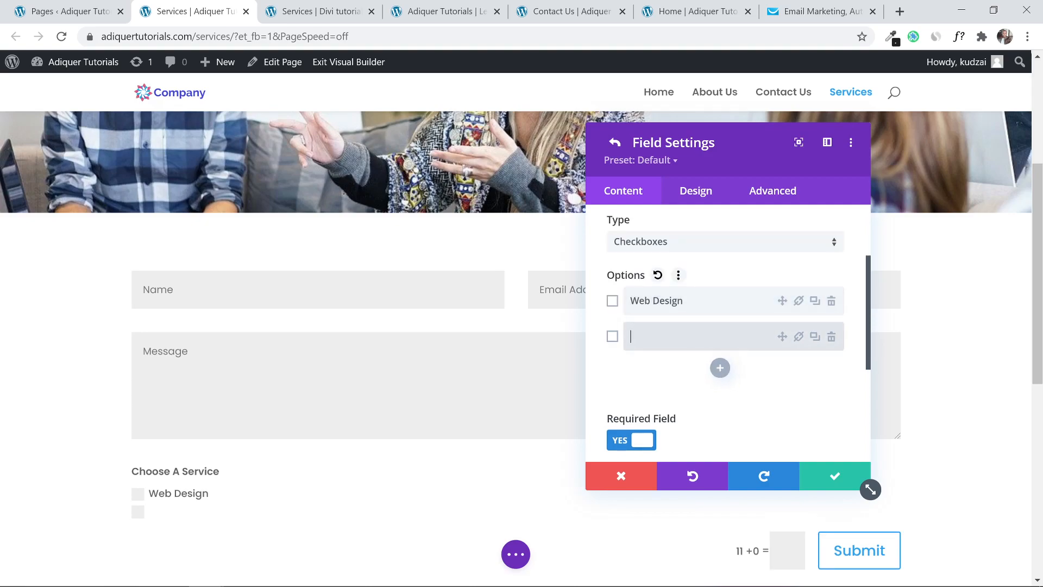
{"action": "type", "text": "SE"}
{"action": "left_click", "coordinate": [720, 368]}
{"action": "type", "text": "Service "}
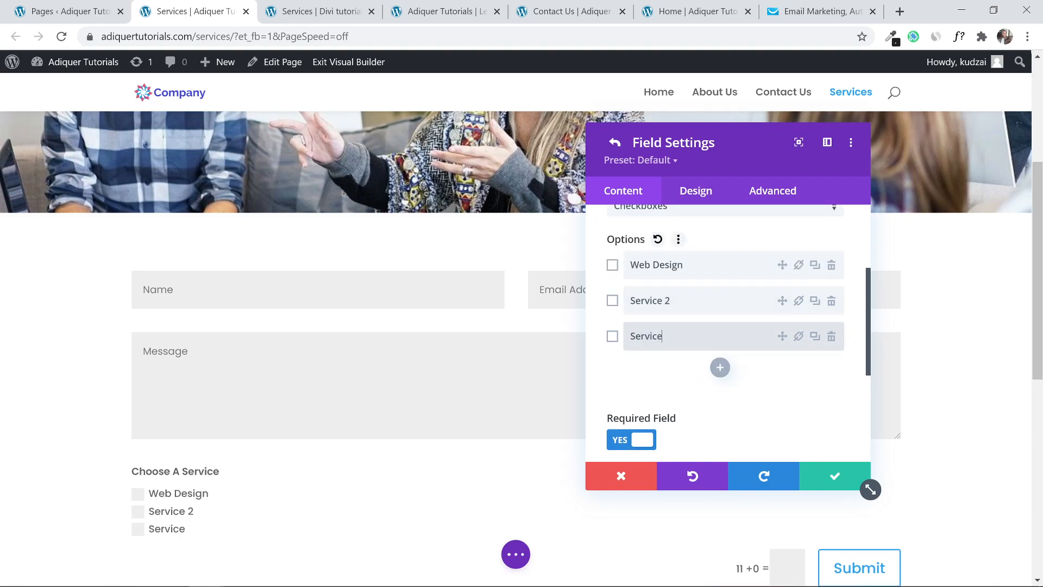
{"action": "type", "text": "3"}
{"action": "scroll", "coordinate": [783, 304], "scroll_direction": "up", "scroll_amount": 3}
{"action": "scroll", "coordinate": [782, 304], "scroll_direction": "down", "scroll_amount": 3}
{"action": "scroll", "coordinate": [673, 384], "scroll_direction": "down", "scroll_amount": 2}
{"action": "scroll", "coordinate": [793, 369], "scroll_direction": "down", "scroll_amount": 4}
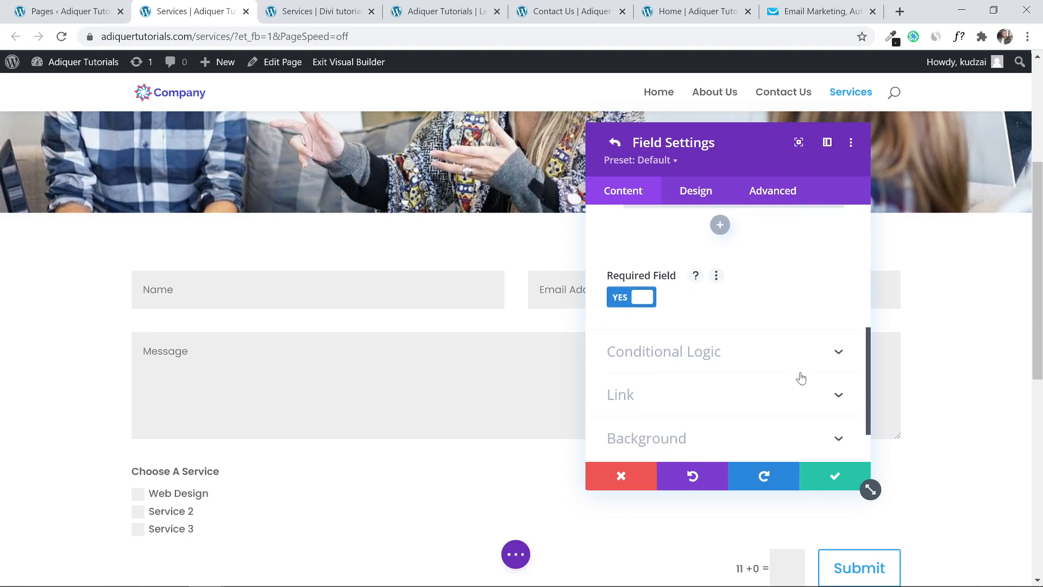
{"action": "left_click", "coordinate": [831, 484]}
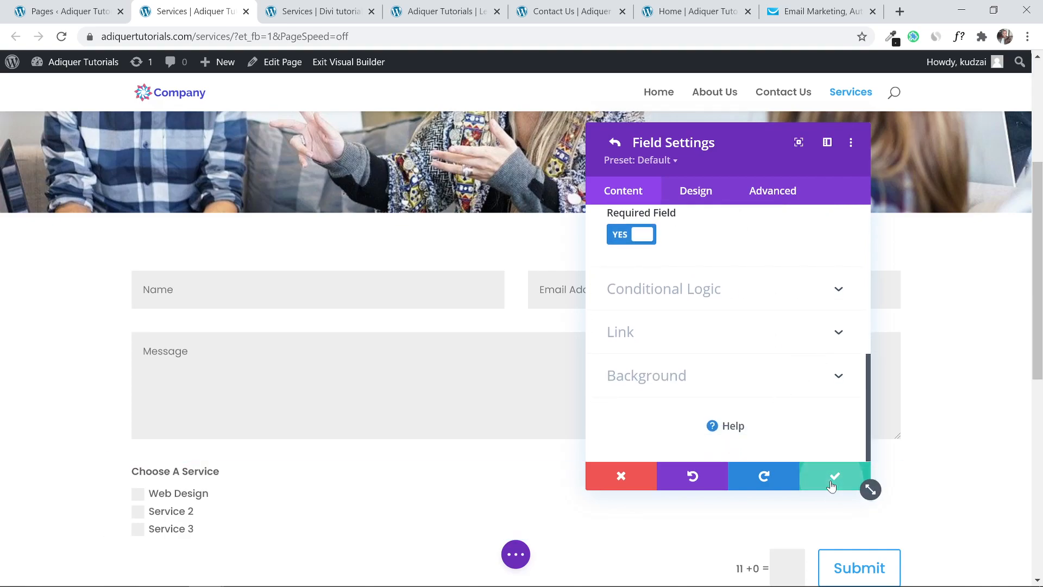
{"action": "scroll", "coordinate": [705, 335], "scroll_direction": "up", "scroll_amount": 2}
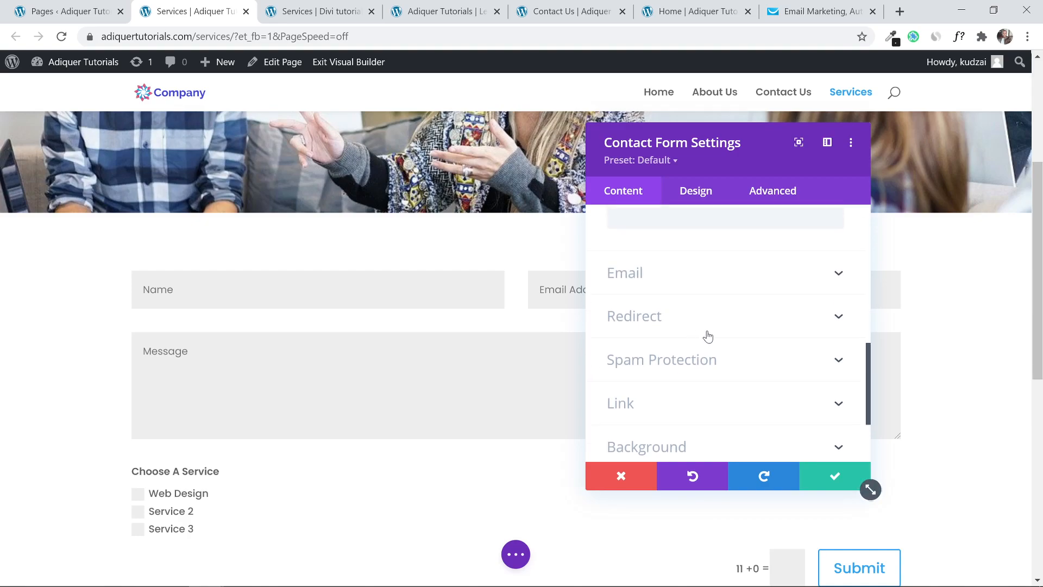
{"action": "scroll", "coordinate": [704, 335], "scroll_direction": "up", "scroll_amount": 5}
{"action": "left_click", "coordinate": [783, 410]}
{"action": "scroll", "coordinate": [678, 389], "scroll_direction": "up", "scroll_amount": 2}
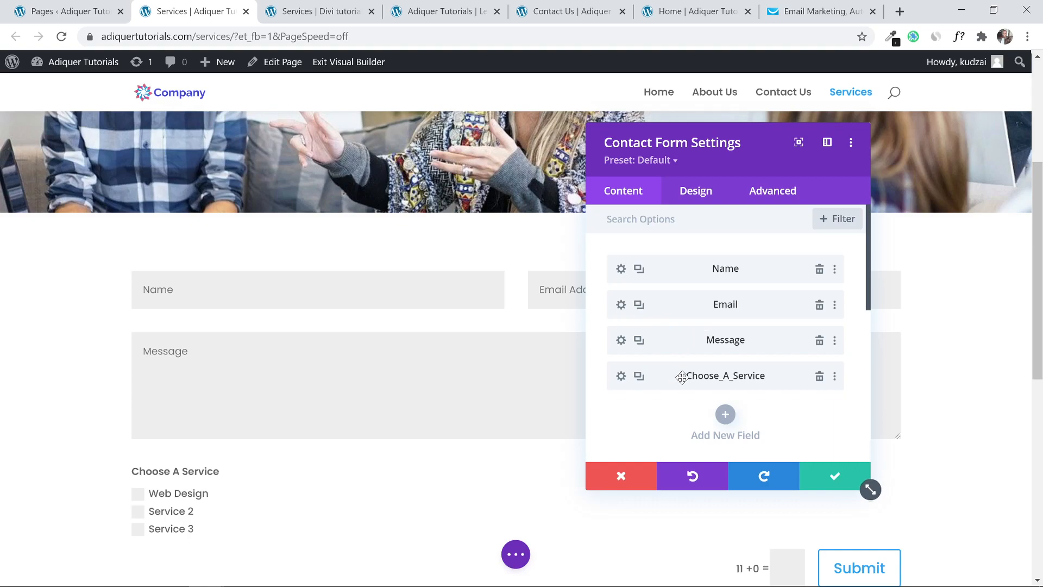
{"action": "left_click_drag", "start_coordinate": [682, 377], "coordinate": [676, 330]}
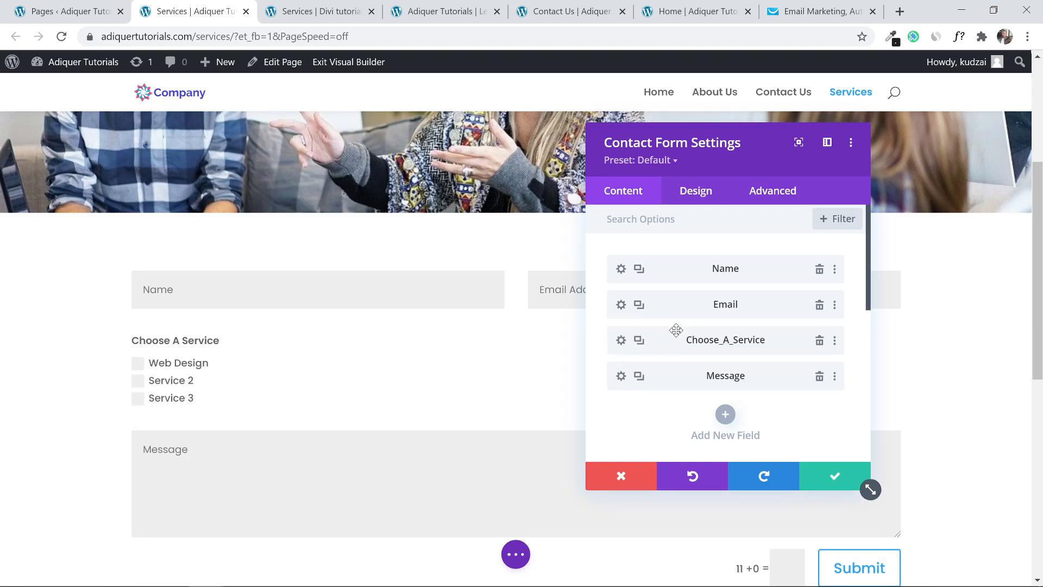
{"action": "left_click", "coordinate": [831, 475]}
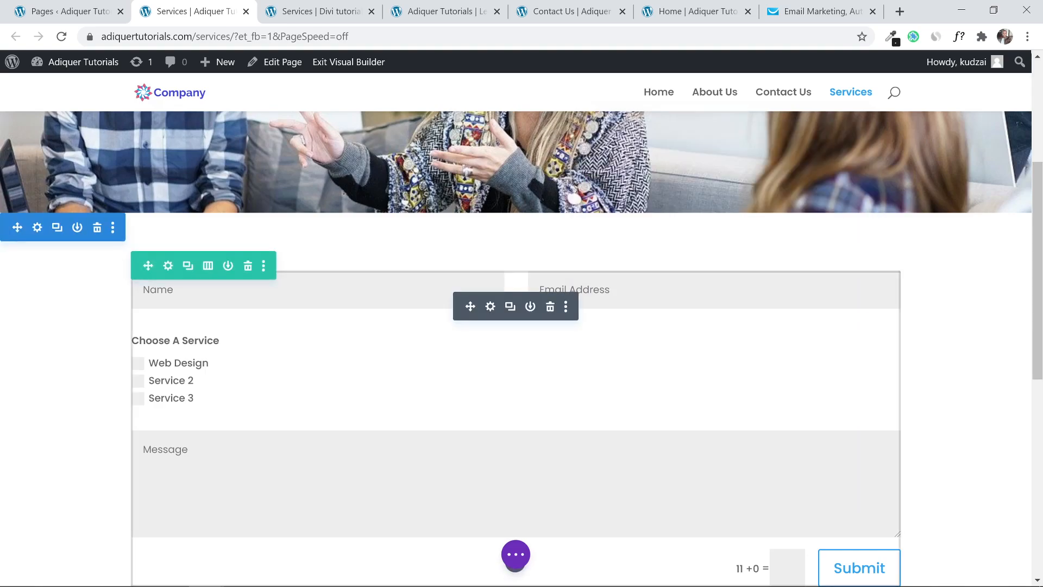
{"action": "scroll", "coordinate": [1041, 256], "scroll_direction": "down", "scroll_amount": 1}
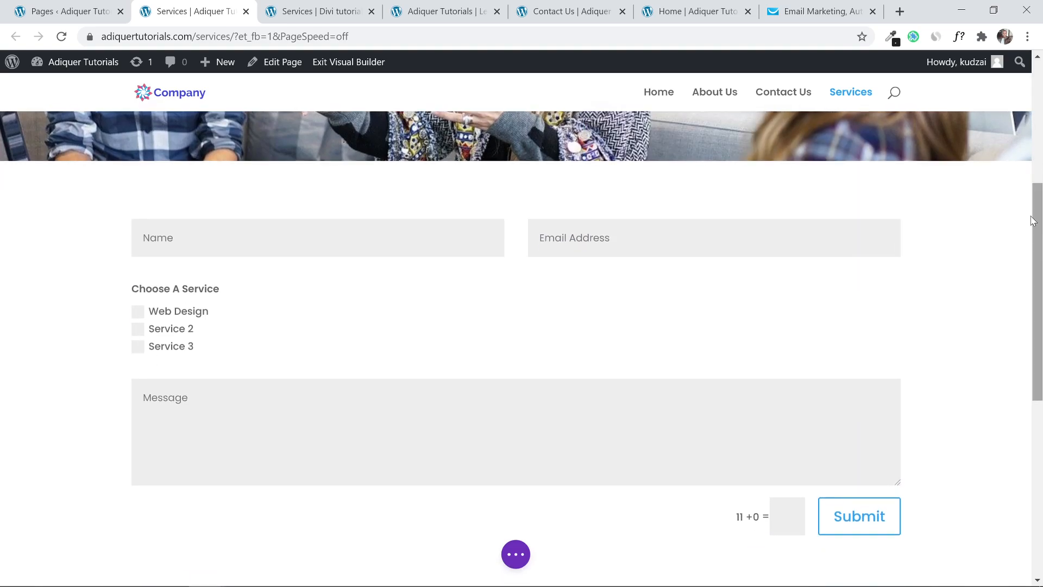
{"action": "mouse_move", "coordinate": [263, 272]}
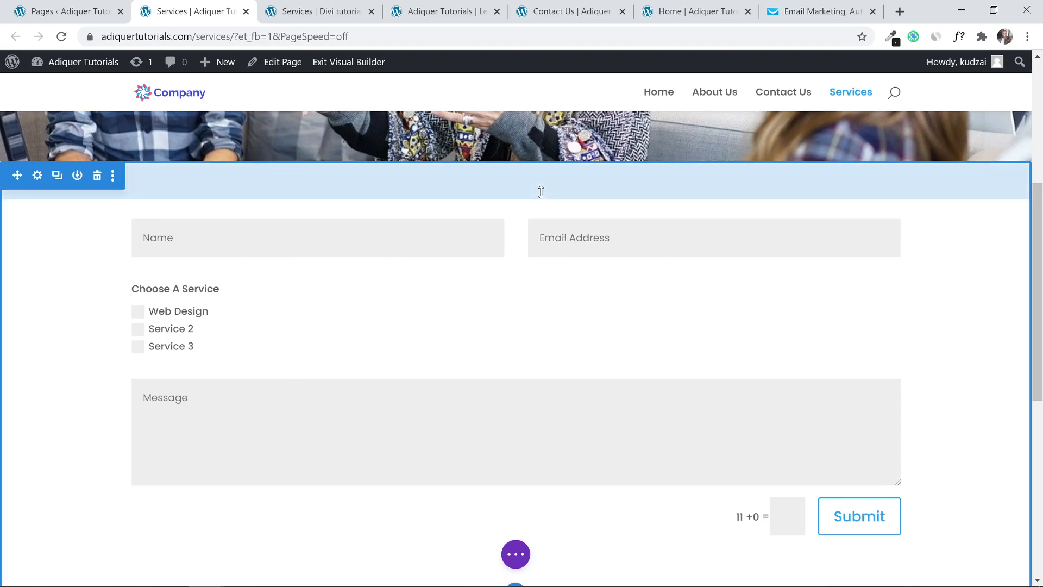
{"action": "scroll", "coordinate": [537, 208], "scroll_direction": "down", "scroll_amount": 3}
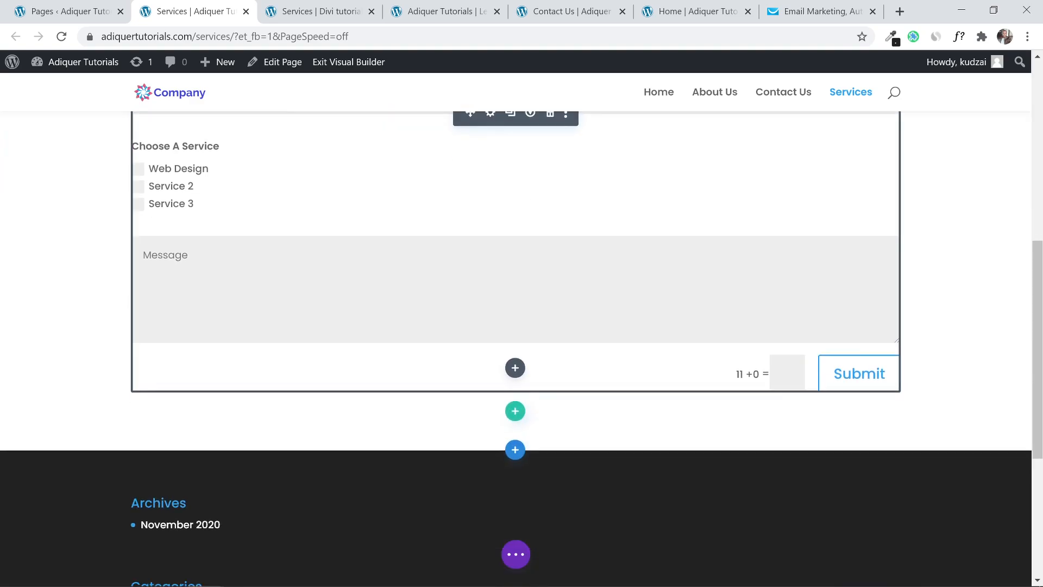
Add a one-column row with a Text module and move it above the contact form.
{"action": "left_click", "coordinate": [515, 411]}
{"action": "left_click", "coordinate": [453, 195]}
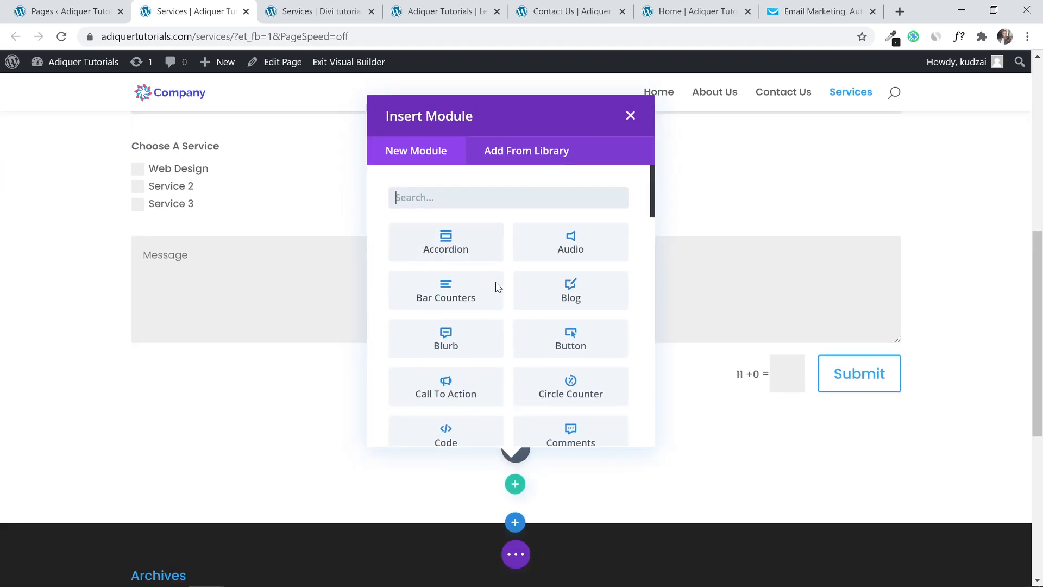
{"action": "type", "text": "text"}
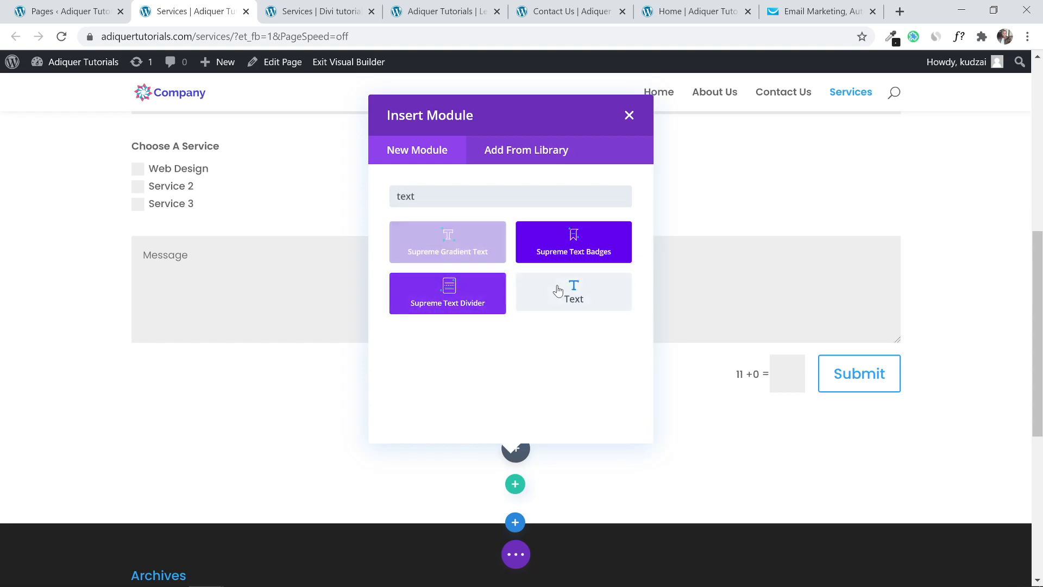
{"action": "left_click", "coordinate": [558, 291]}
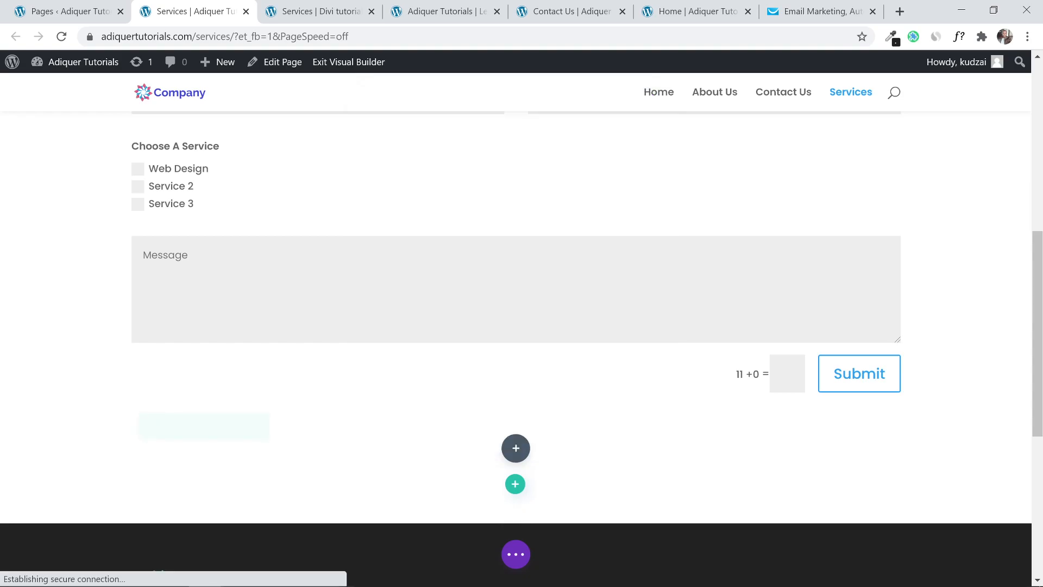
{"action": "left_click", "coordinate": [860, 480]}
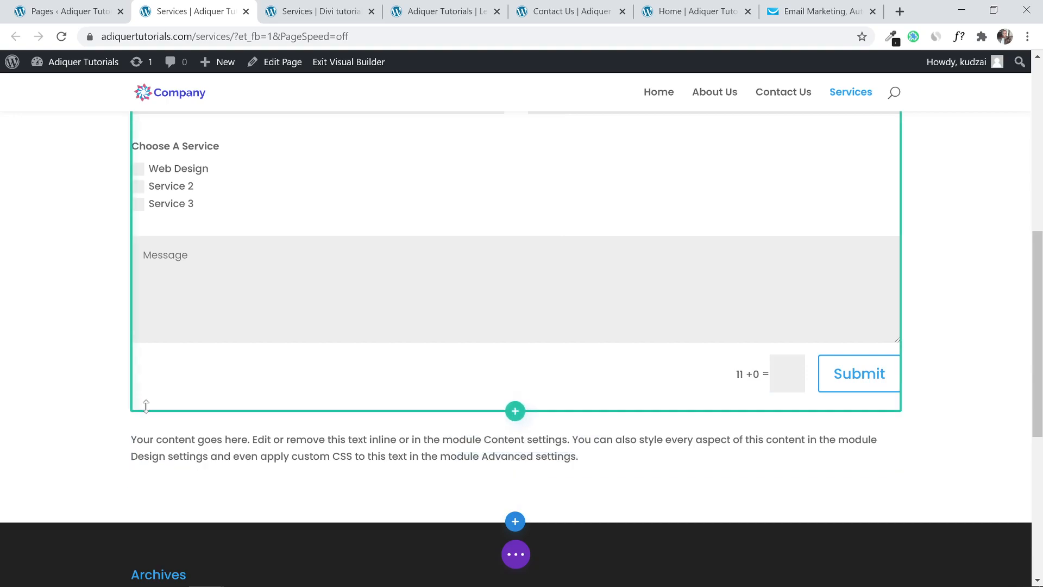
{"action": "mouse_move", "coordinate": [145, 399]}
{"action": "left_click_drag", "start_coordinate": [145, 401], "coordinate": [198, 311]}
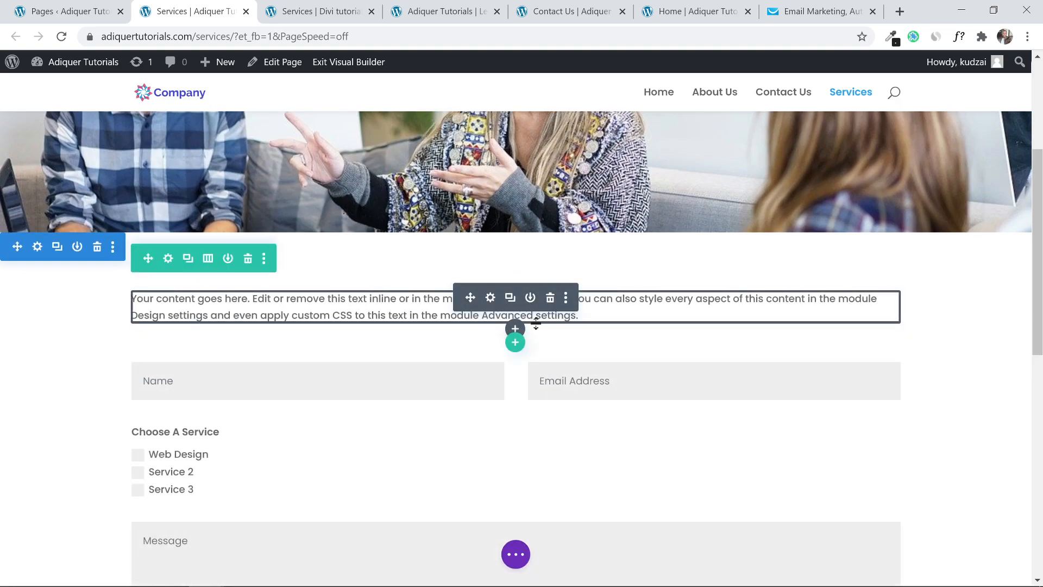
Insert a Divider below the text block with a 3px weight and save it.
{"action": "left_click", "coordinate": [515, 328]}
{"action": "type", "text": "di"}
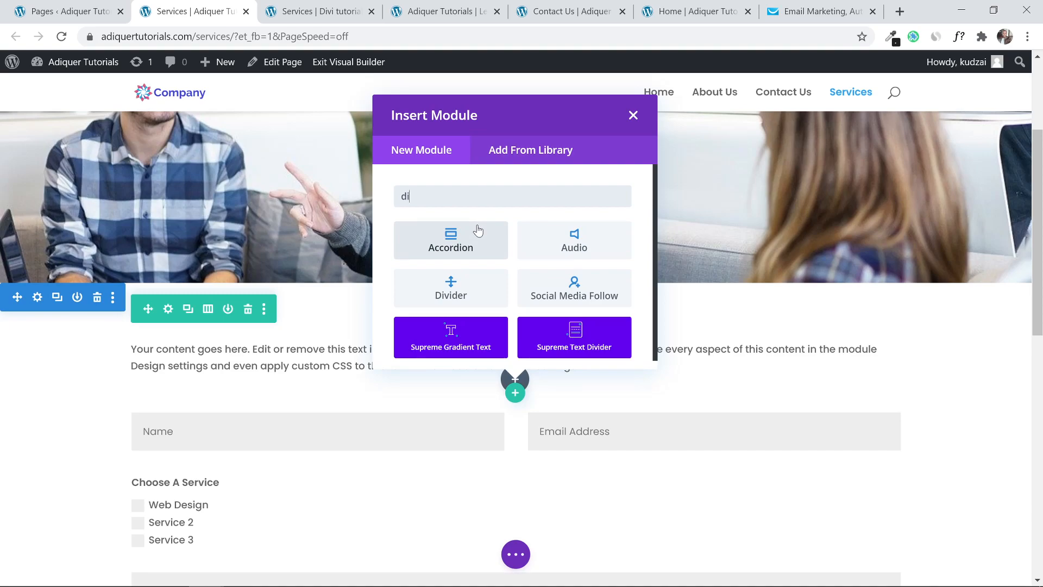
{"action": "left_click", "coordinate": [465, 278]}
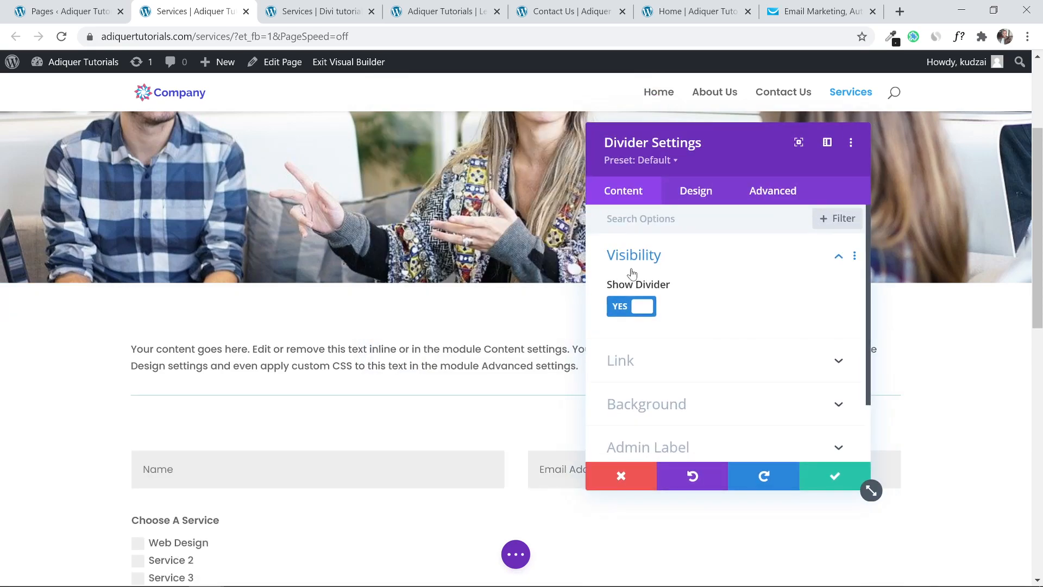
{"action": "left_click", "coordinate": [696, 190]}
{"action": "left_click", "coordinate": [680, 299]}
{"action": "left_click", "coordinate": [839, 273]}
{"action": "left_click", "coordinate": [840, 273]}
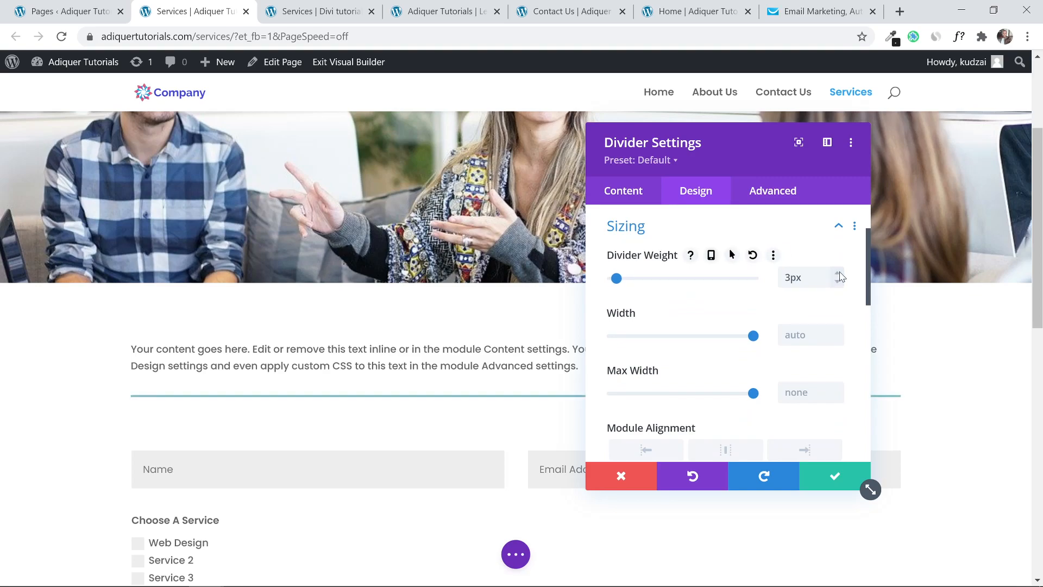
{"action": "left_click", "coordinate": [831, 477]}
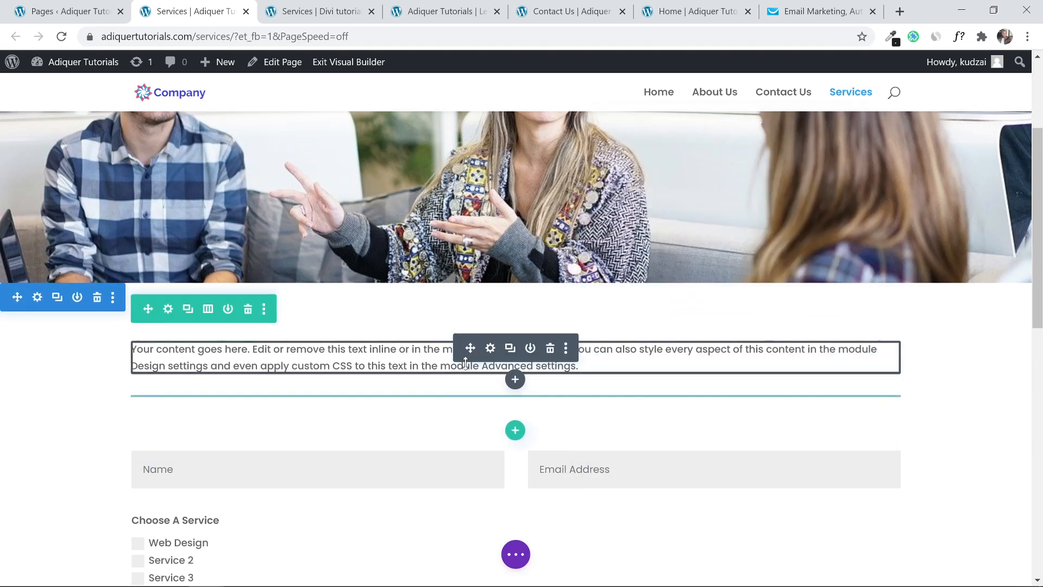
{"action": "left_click", "coordinate": [490, 348]}
{"action": "scroll", "coordinate": [728, 331], "scroll_direction": "down", "scroll_amount": 1}
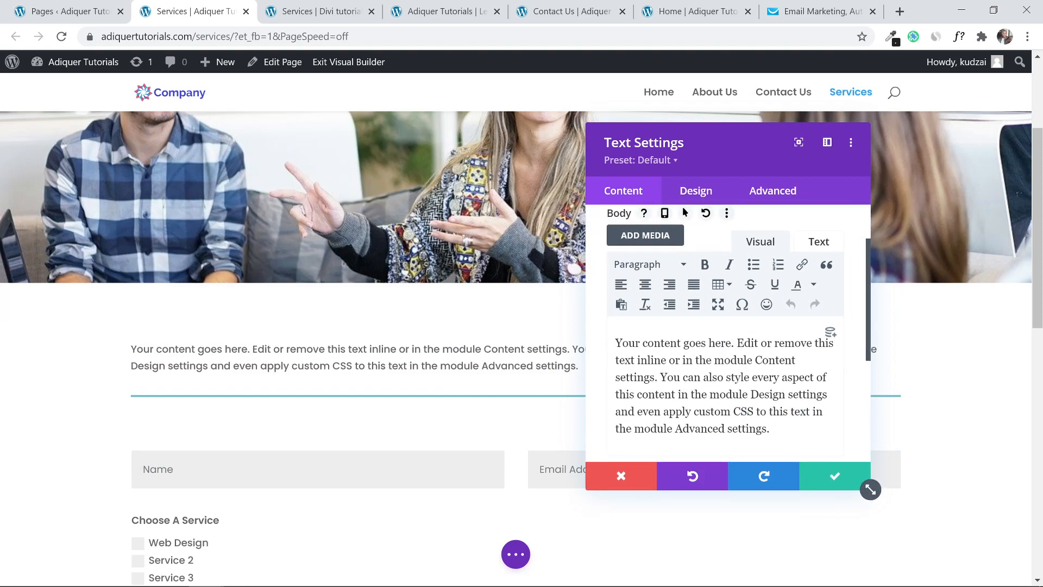
Replace the placeholder paragraph with 'Request A Quotation', fixing the mistyped capitals.
{"action": "left_click_drag", "start_coordinate": [772, 429], "coordinate": [612, 340]}
{"action": "type", "text": "R"}
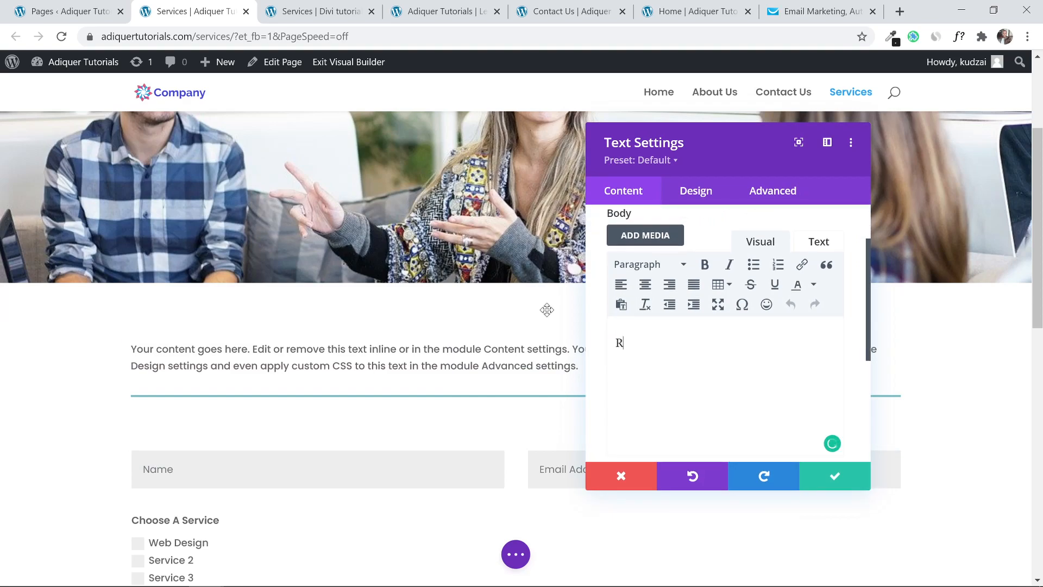
{"action": "type", "text": "equest A qU"}
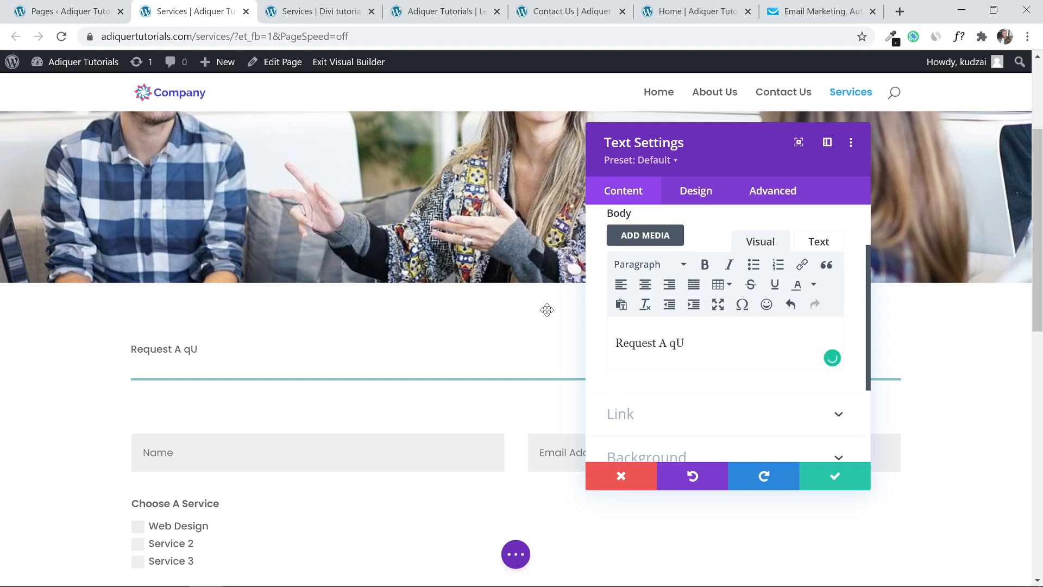
{"action": "type", "text": "TATION"}
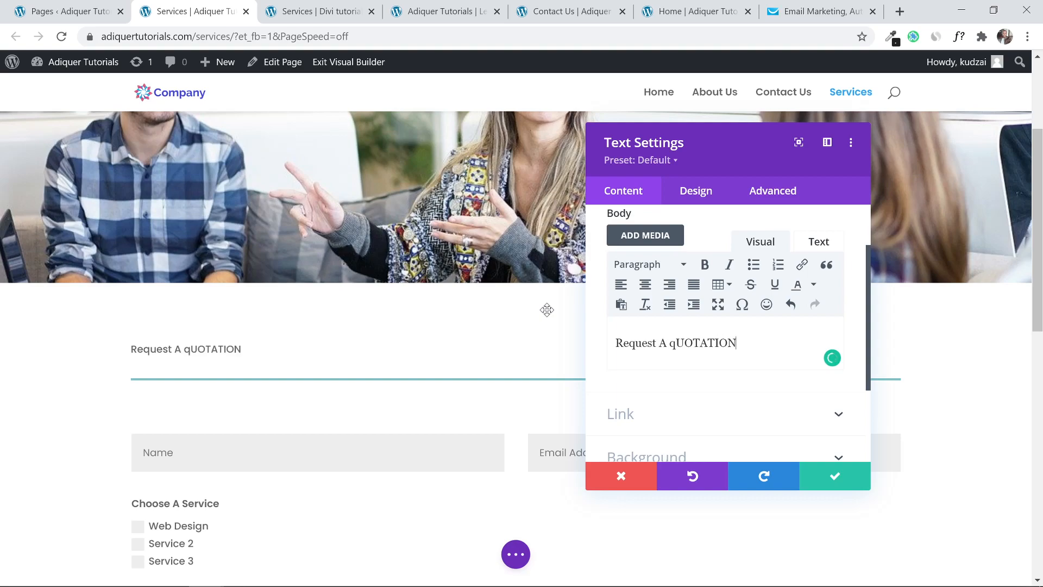
{"action": "key", "text": "Left"}
{"action": "key", "text": "shift+Left"}
{"action": "key", "text": "shift+Left"}
{"action": "key", "text": "shift+Left"}
{"action": "key", "text": "shift+Left"}
{"action": "key", "text": "shift+Left"}
{"action": "key", "text": "shift+Left"}
{"action": "key", "text": "shift+Left"}
{"action": "key", "text": "End"}
{"action": "key", "text": "shift+Left"}
{"action": "key", "text": "shift+Left"}
{"action": "key", "text": "shift+Left"}
{"action": "key", "text": "shift+Left"}
{"action": "key", "text": "shift+Left"}
{"action": "key", "text": "shift+Left"}
{"action": "key", "text": "shift+Left"}
{"action": "key", "text": "shift+Left"}
{"action": "key", "text": "shift+Left"}
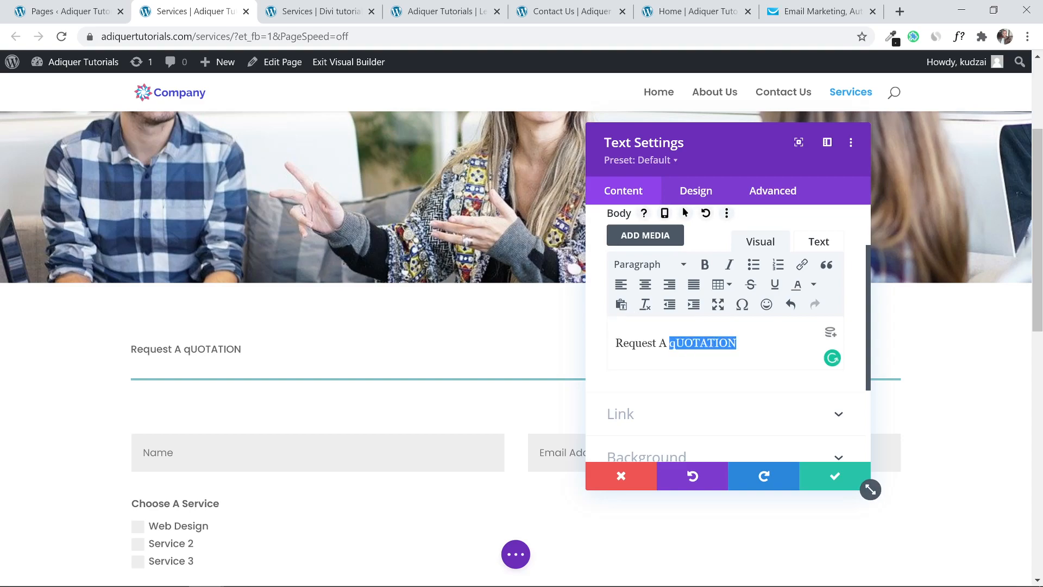
{"action": "type", "text": "Qu"}
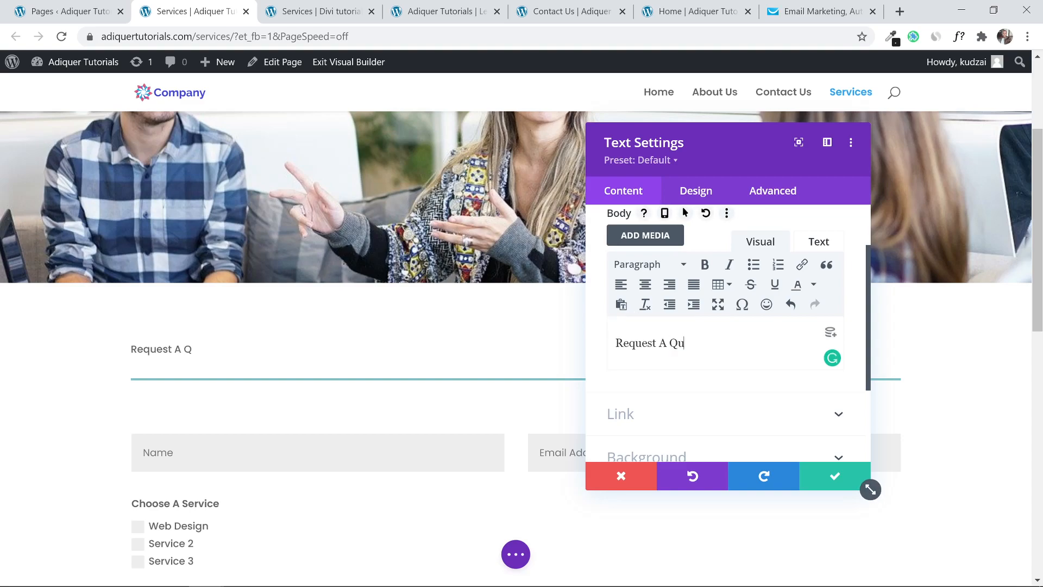
{"action": "type", "text": "otation"}
Centre the text, format it as Heading 2, and save the text block.
{"action": "key", "text": "ctrl+a"}
{"action": "left_click", "coordinate": [645, 284]}
{"action": "left_click", "coordinate": [654, 266]}
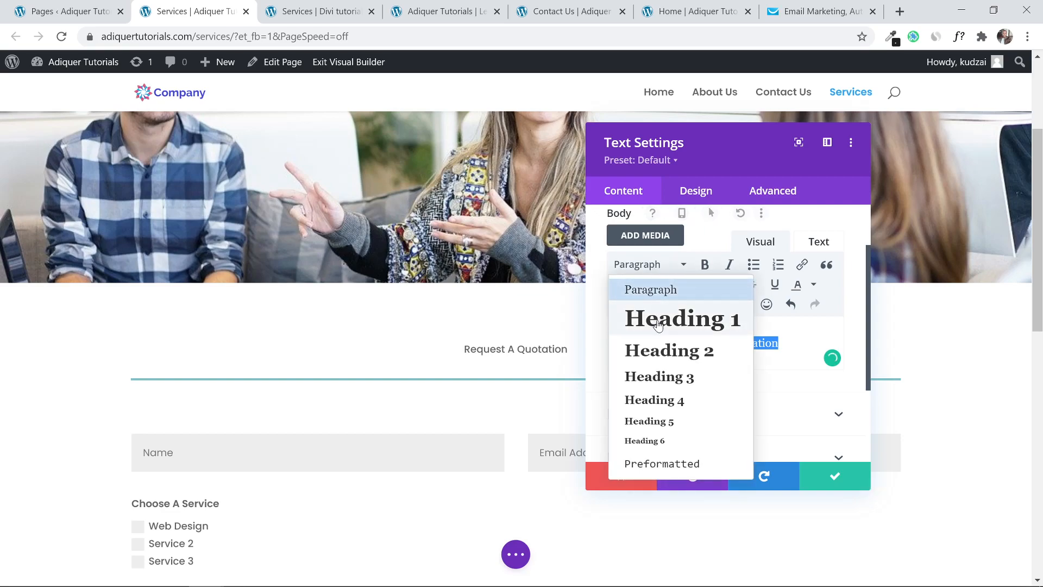
{"action": "left_click", "coordinate": [669, 350]}
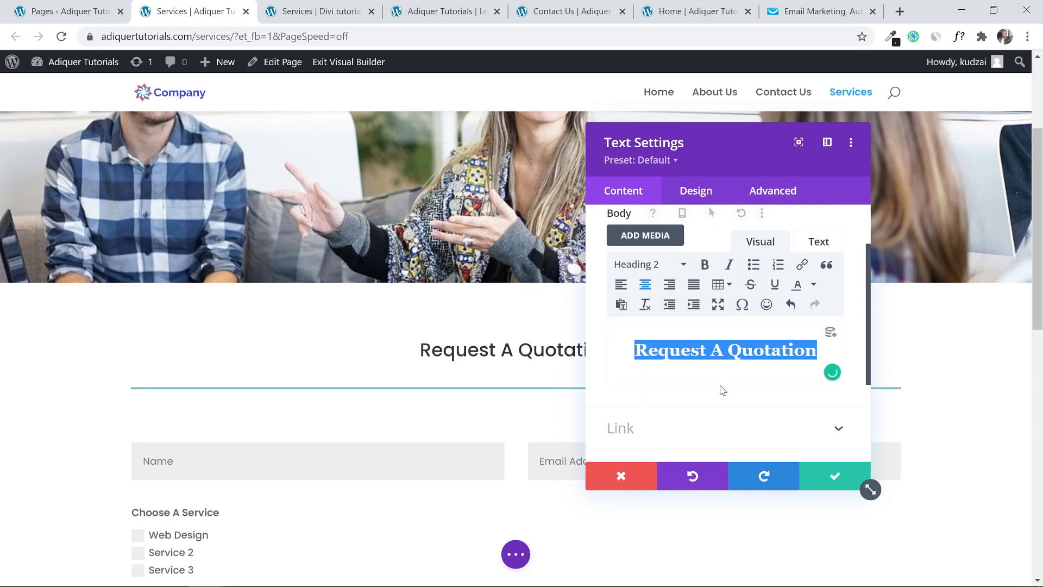
{"action": "left_click", "coordinate": [828, 477]}
{"action": "left_click_drag", "start_coordinate": [1038, 289], "coordinate": [1040, 368]}
{"action": "scroll", "coordinate": [597, 353], "scroll_direction": "down", "scroll_amount": 1}
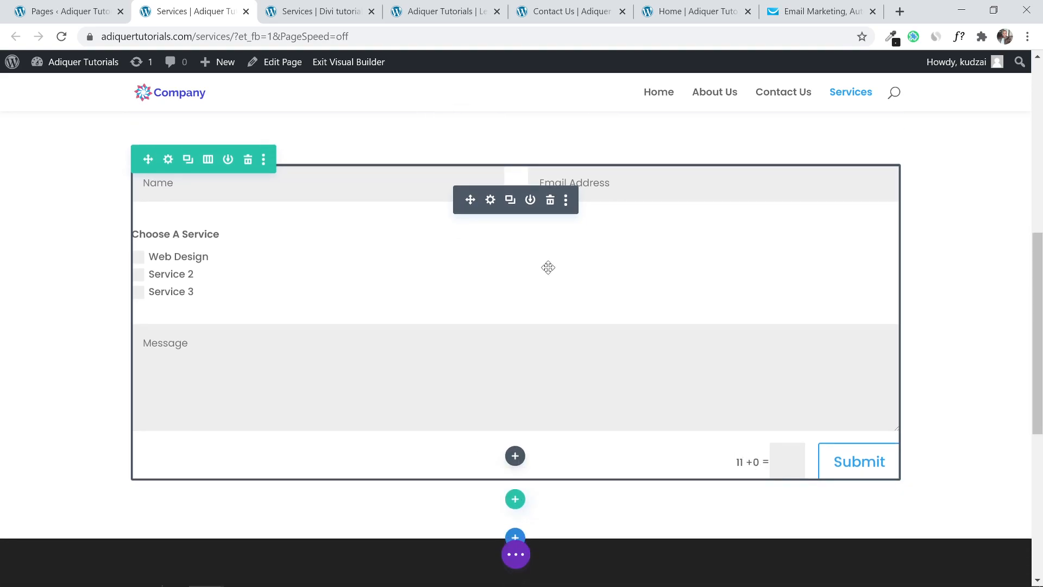
Turn off Use Basic Captcha in the contact form's Spam Protection settings.
{"action": "left_click", "coordinate": [491, 201]}
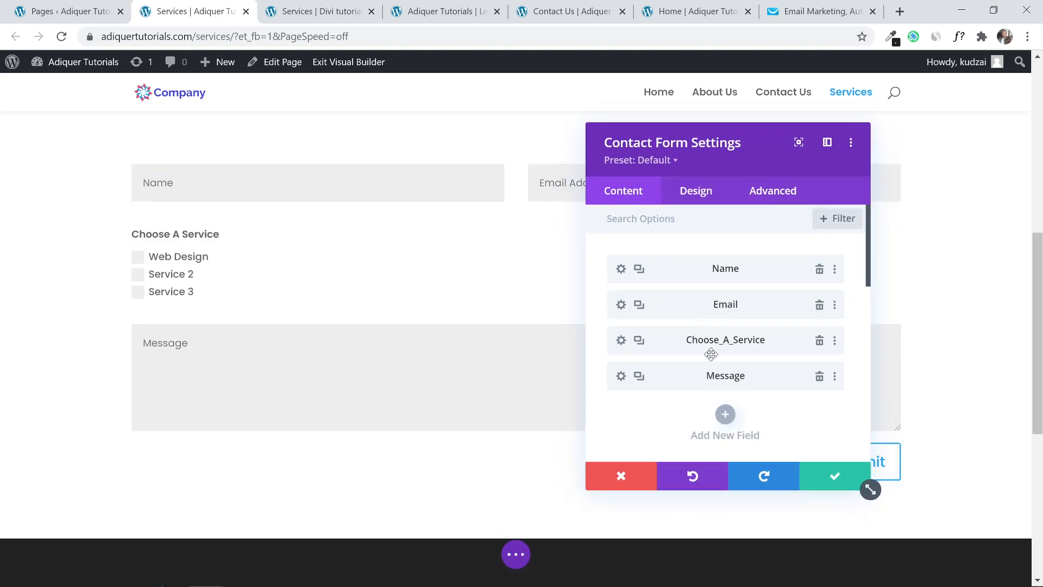
{"action": "scroll", "coordinate": [711, 354], "scroll_direction": "down", "scroll_amount": 2}
{"action": "scroll", "coordinate": [711, 354], "scroll_direction": "down", "scroll_amount": 5}
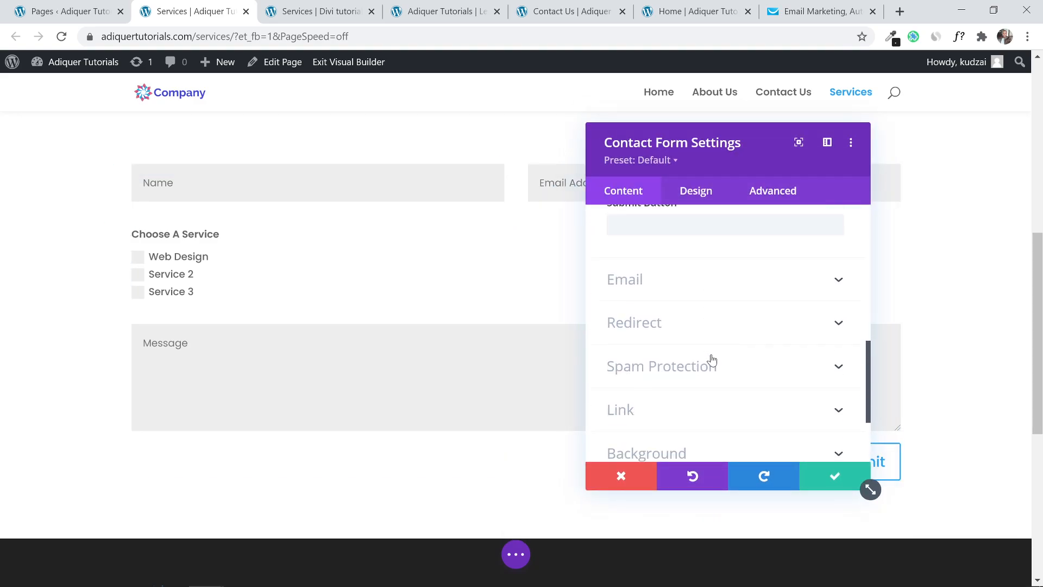
{"action": "left_click", "coordinate": [717, 362]}
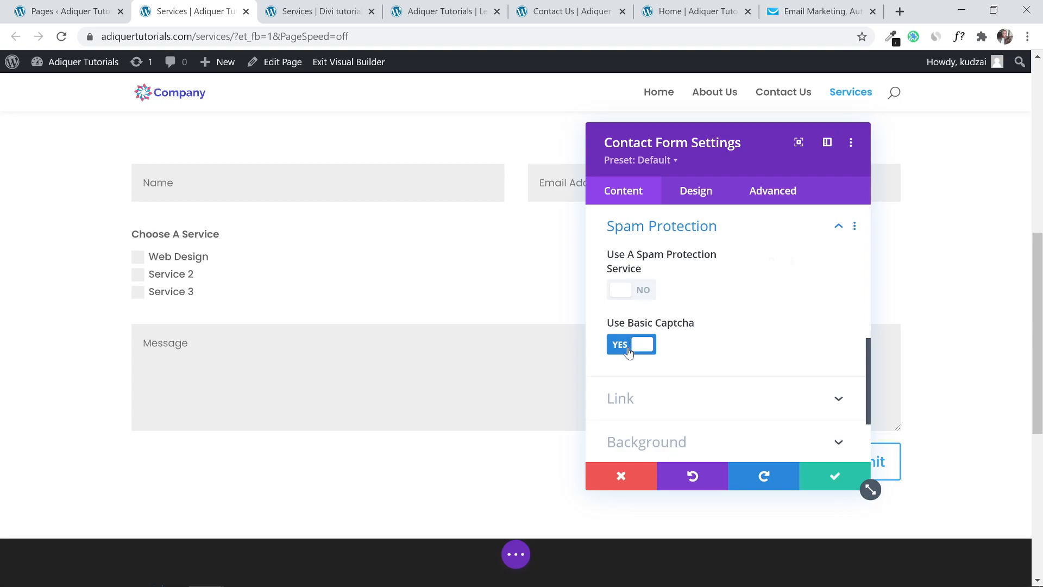
{"action": "left_click", "coordinate": [628, 348]}
{"action": "left_click", "coordinate": [823, 478]}
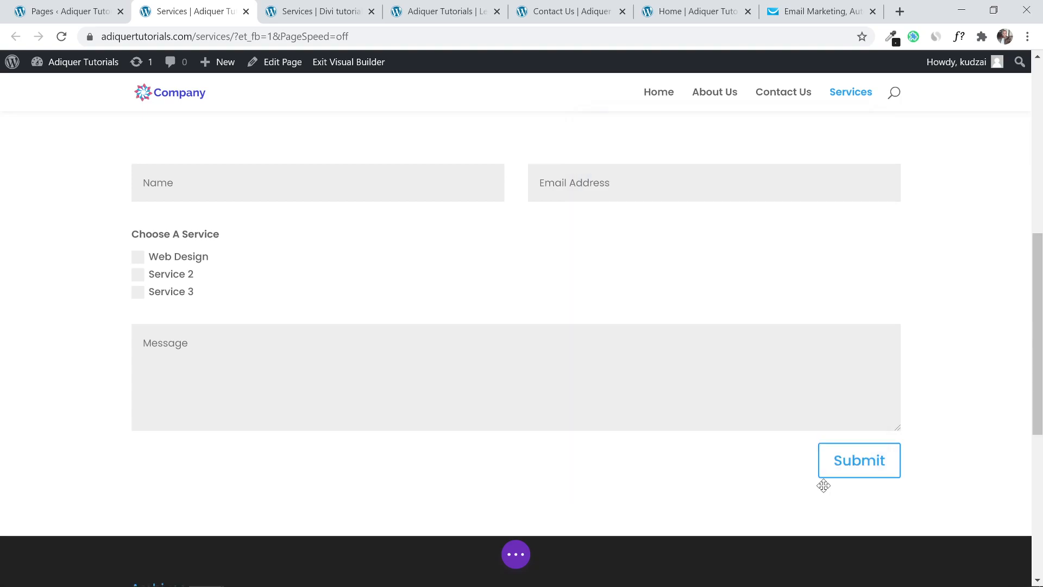
Save the Services page and switch to the reference tutorial site tab.
{"action": "scroll", "coordinate": [815, 299], "scroll_direction": "up", "scroll_amount": 3}
{"action": "scroll", "coordinate": [773, 254], "scroll_direction": "down", "scroll_amount": 2}
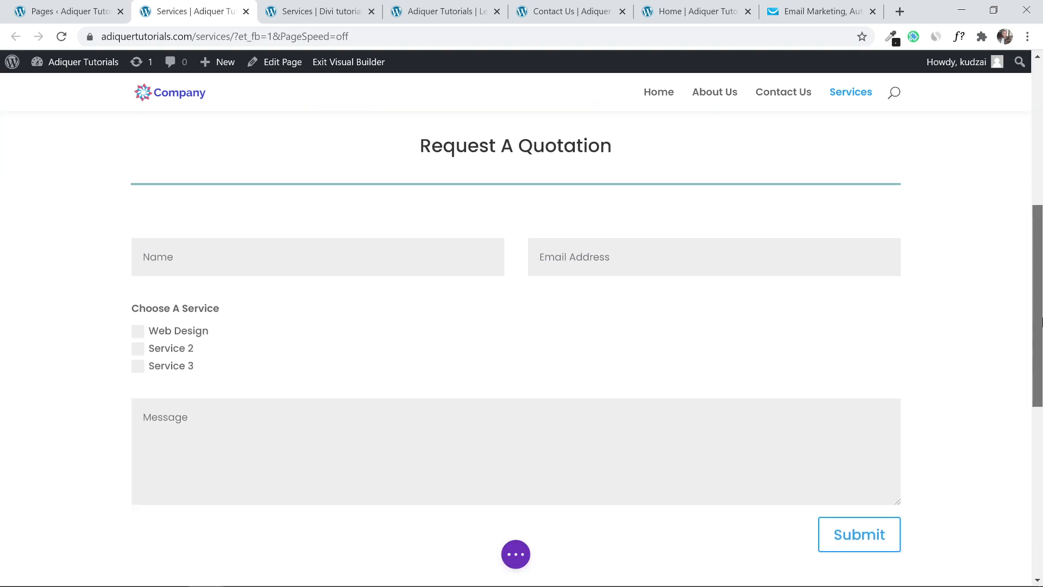
{"action": "left_click", "coordinate": [516, 554]}
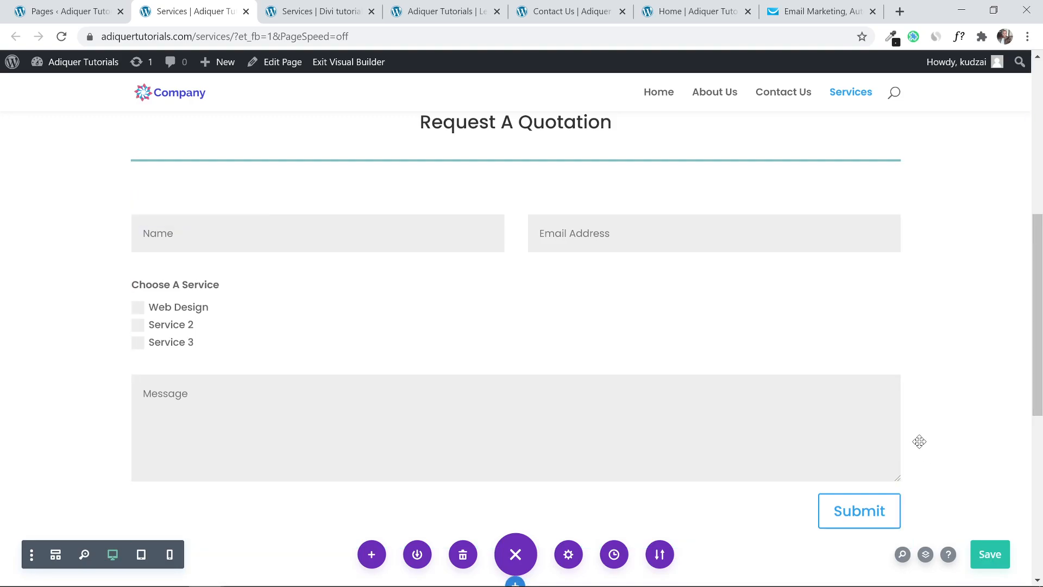
{"action": "key", "text": "ctrl+Tab"}
Review the reference site's Contact and About pages, then return to the WordPress Pages list.
{"action": "scroll", "coordinate": [359, 201], "scroll_direction": "up", "scroll_amount": 10}
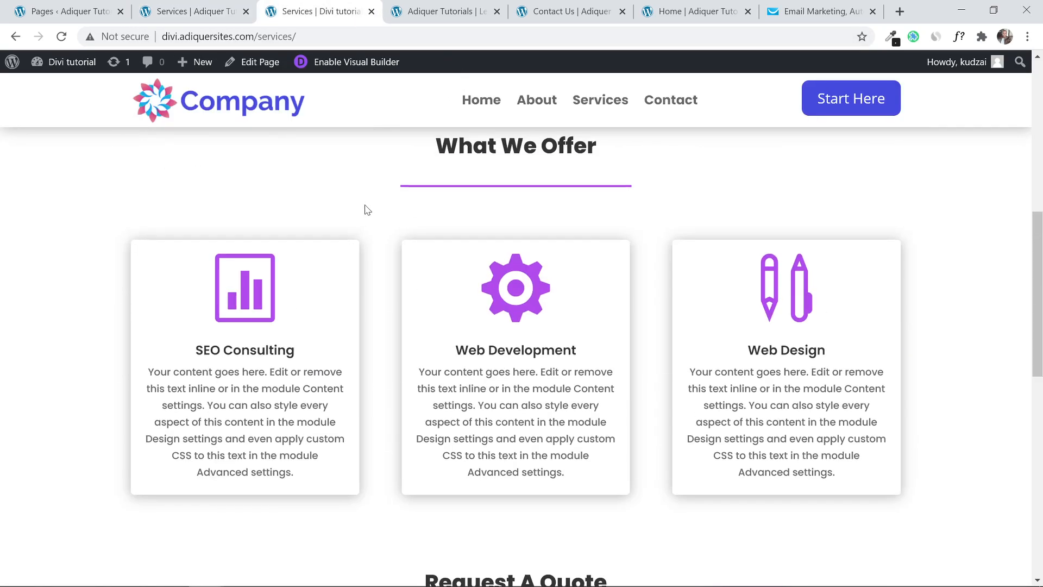
{"action": "left_click", "coordinate": [670, 102]}
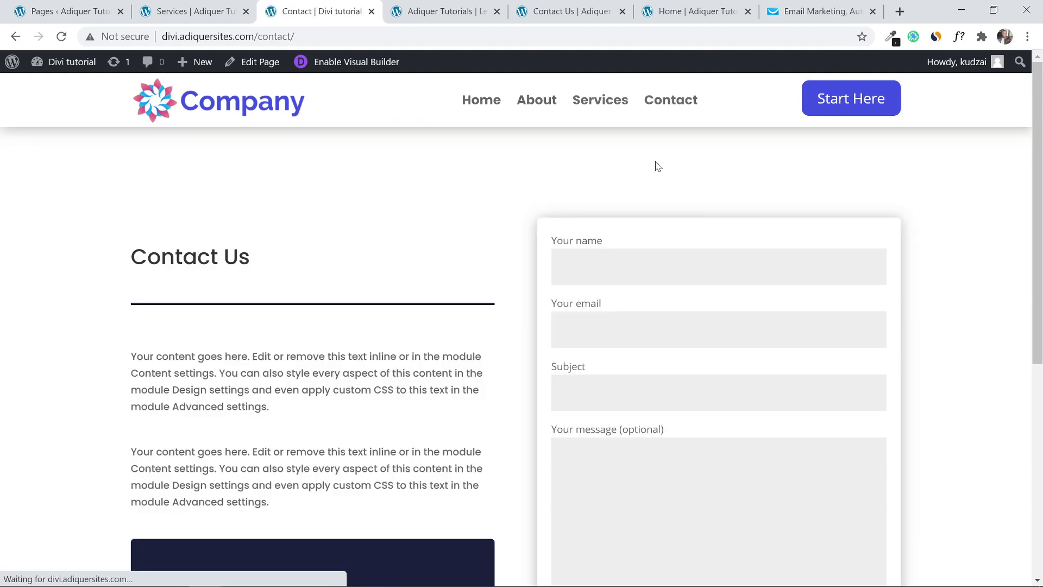
{"action": "left_click", "coordinate": [543, 99]}
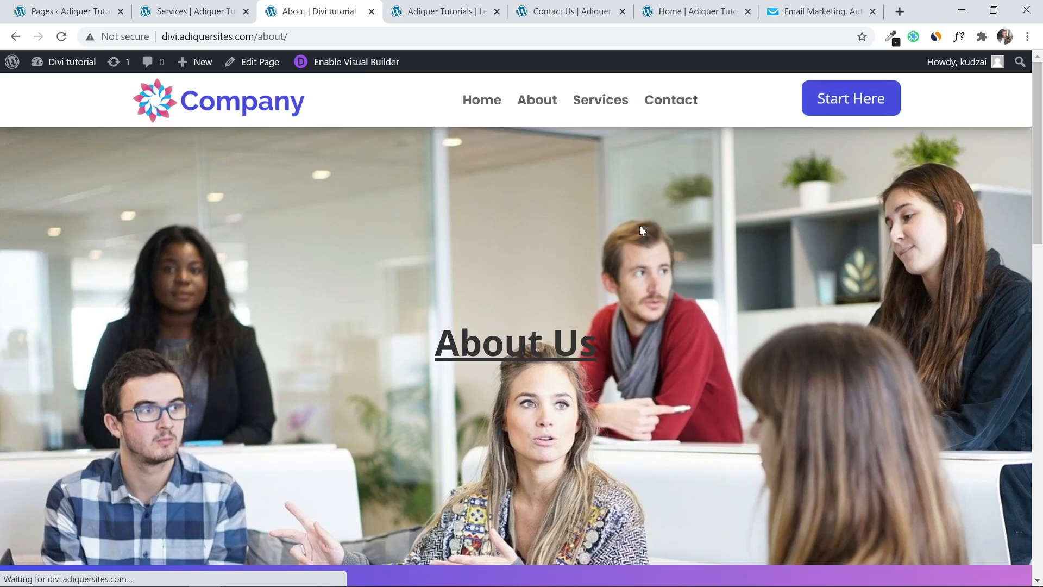
{"action": "mouse_move", "coordinate": [1037, 135]}
{"action": "left_mouse_down"}
{"action": "mouse_move", "coordinate": [1040, 310]}
{"action": "mouse_move", "coordinate": [1036, 134]}
{"action": "left_mouse_up"}
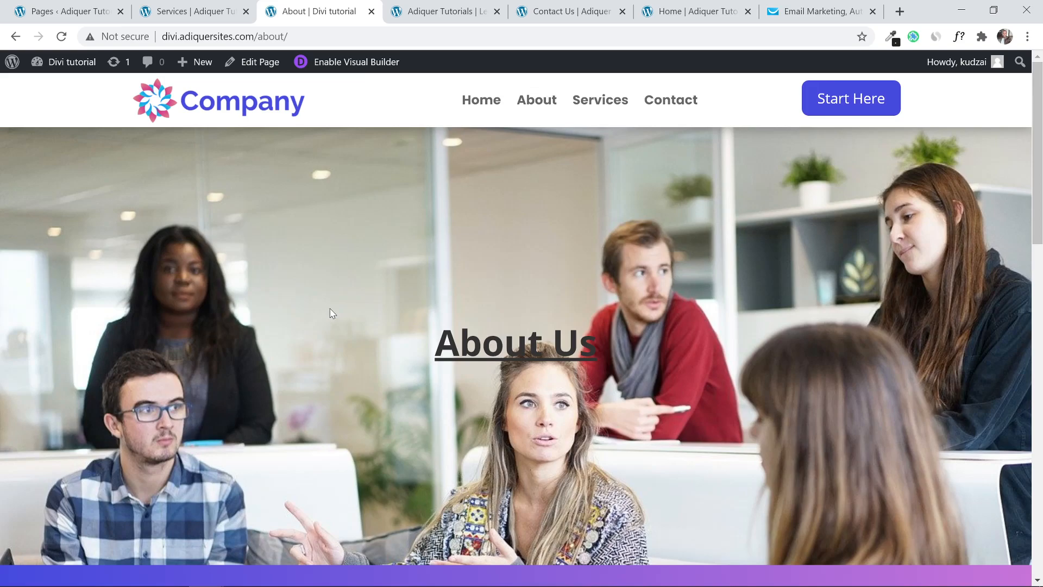
{"action": "scroll", "coordinate": [600, 340], "scroll_direction": "down", "scroll_amount": 8}
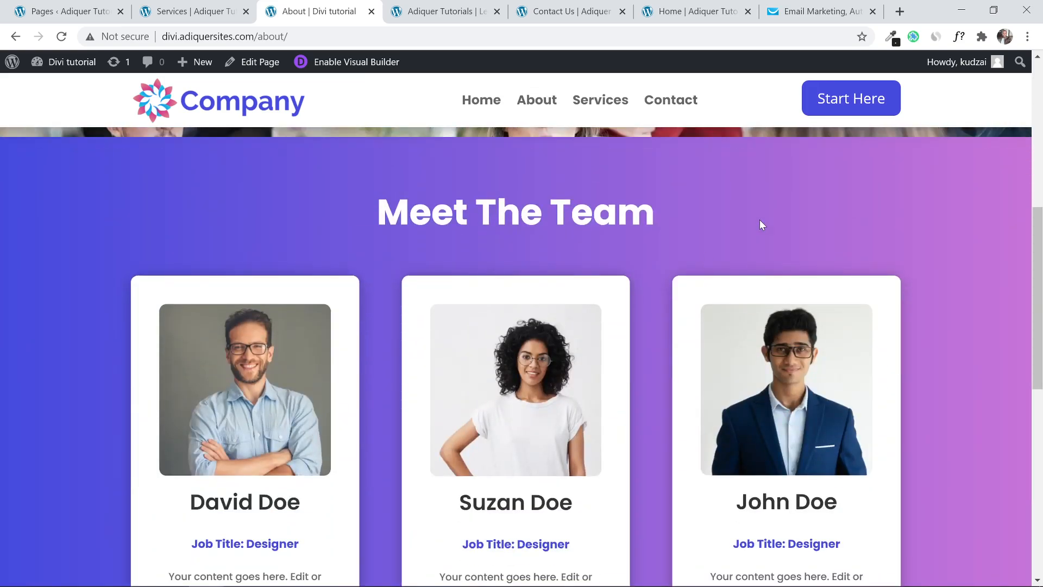
{"action": "scroll", "coordinate": [501, 348], "scroll_direction": "down", "scroll_amount": 9}
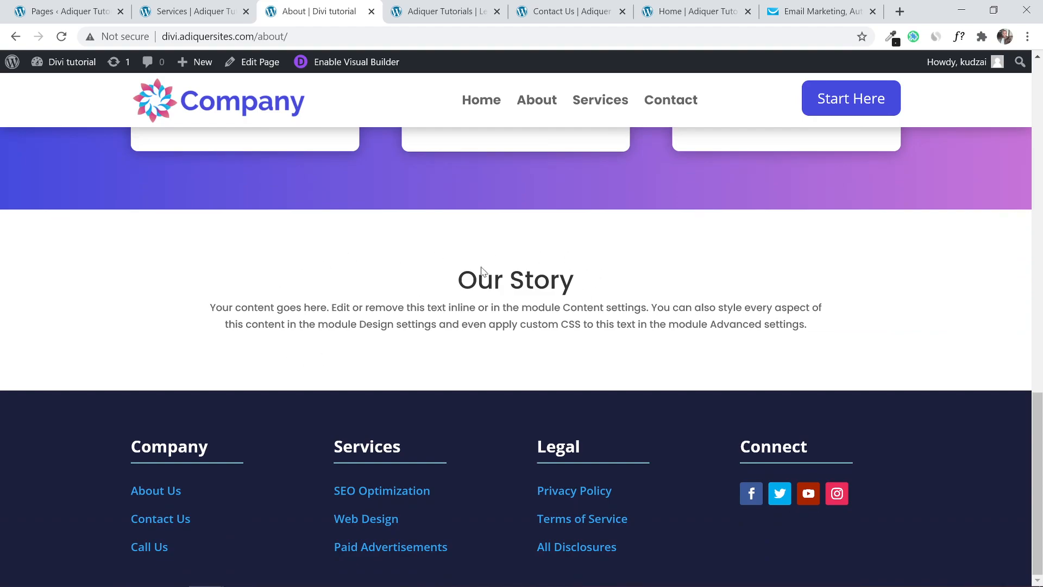
{"action": "scroll", "coordinate": [522, 359], "scroll_direction": "up", "scroll_amount": 3}
{"action": "scroll", "coordinate": [521, 358], "scroll_direction": "down", "scroll_amount": 3}
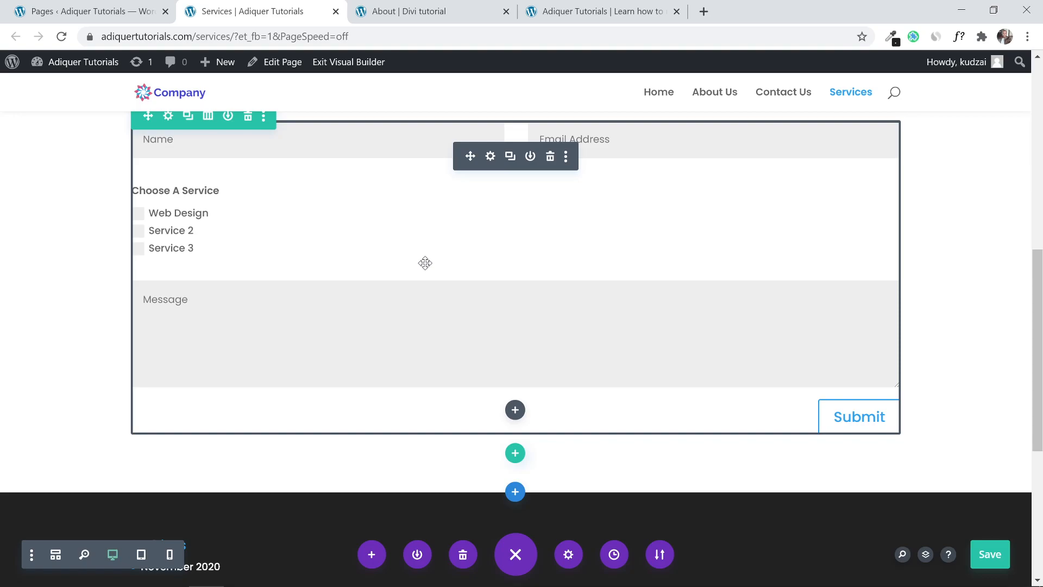
{"action": "left_click", "coordinate": [1, 3]}
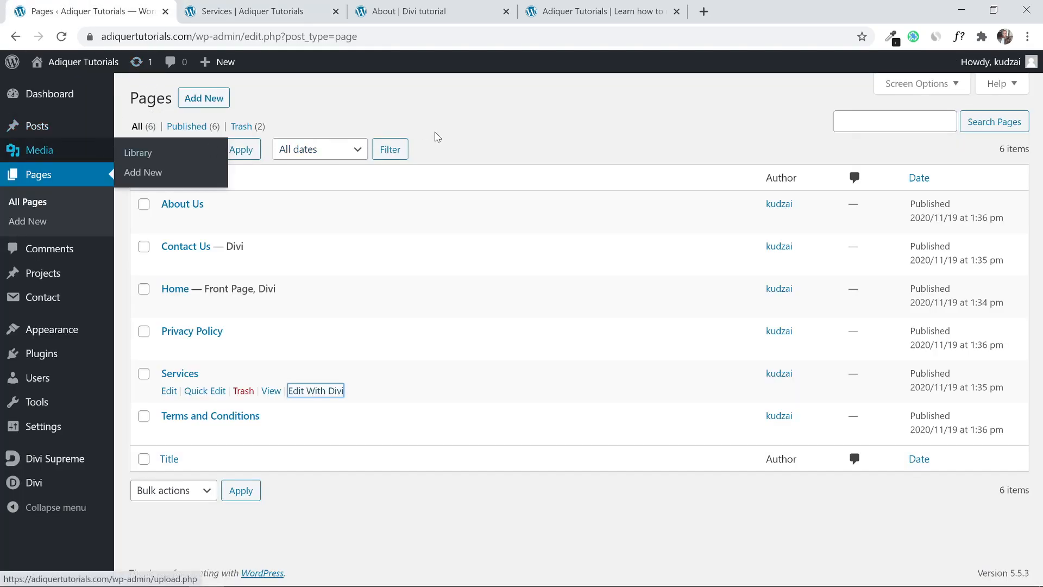
Open the Divi Theme Builder from the admin sidebar, declining to restore the old backup.
{"action": "mouse_move", "coordinate": [43, 481]}
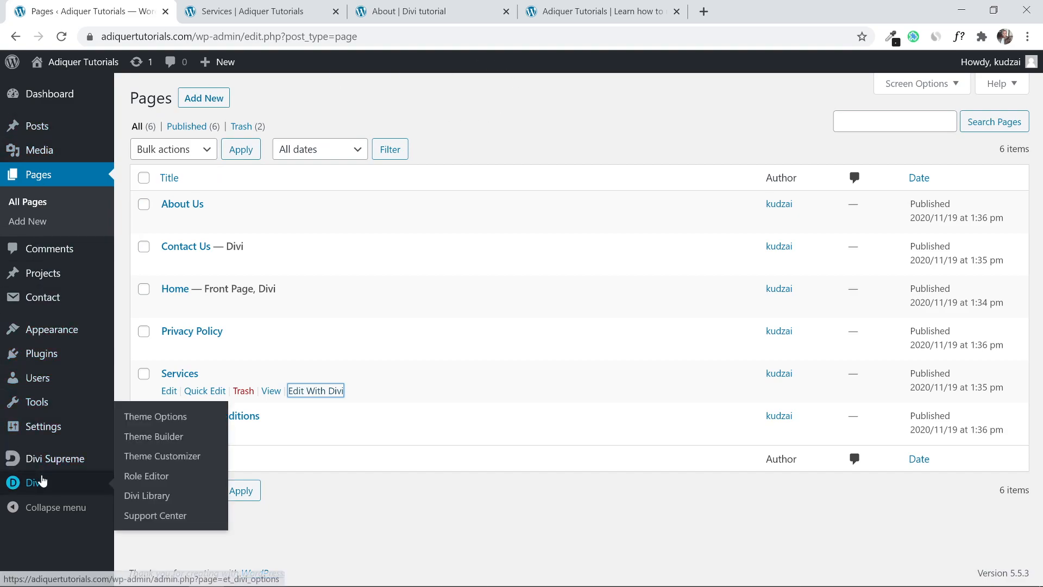
{"action": "left_click", "coordinate": [163, 444]}
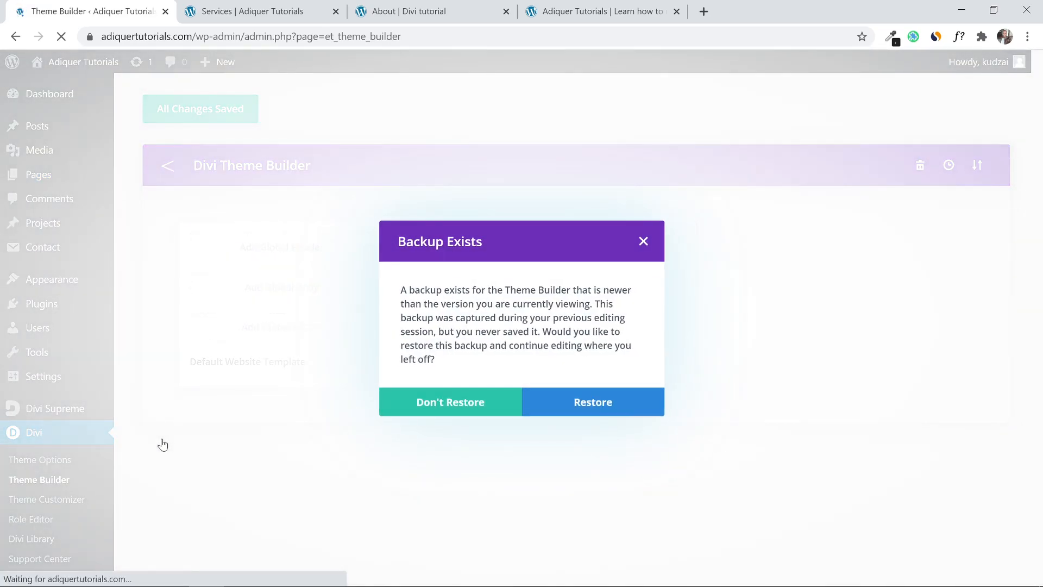
{"action": "left_click", "coordinate": [451, 403]}
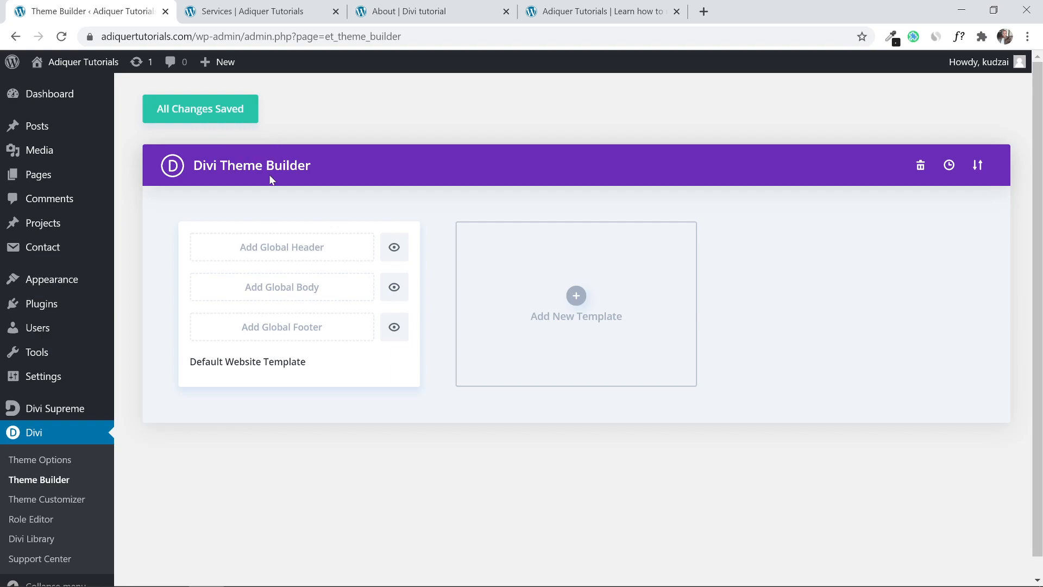
Create a new global header and choose to build it from scratch.
{"action": "left_click", "coordinate": [265, 255]}
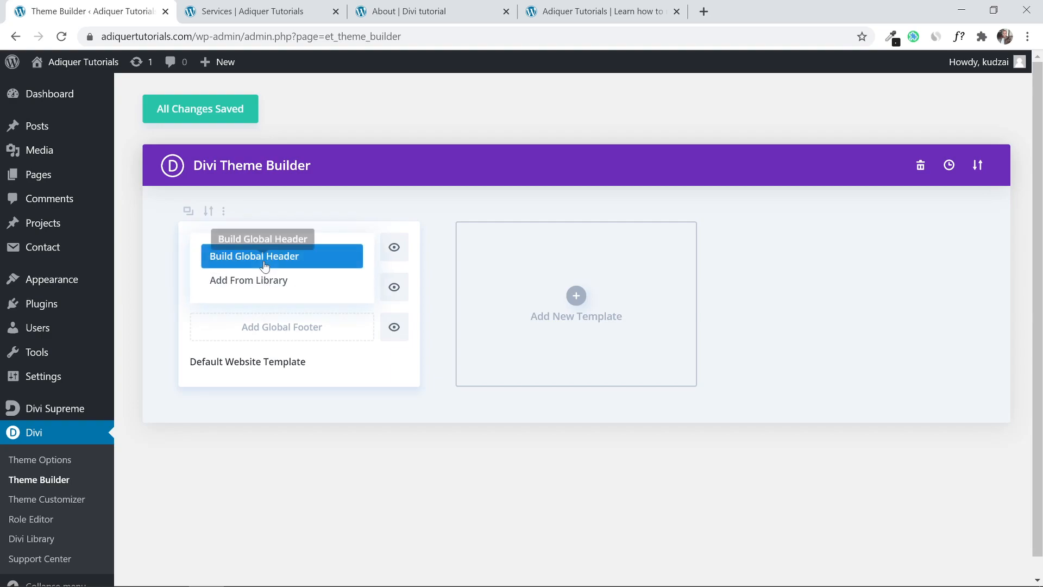
{"action": "left_click", "coordinate": [264, 266]}
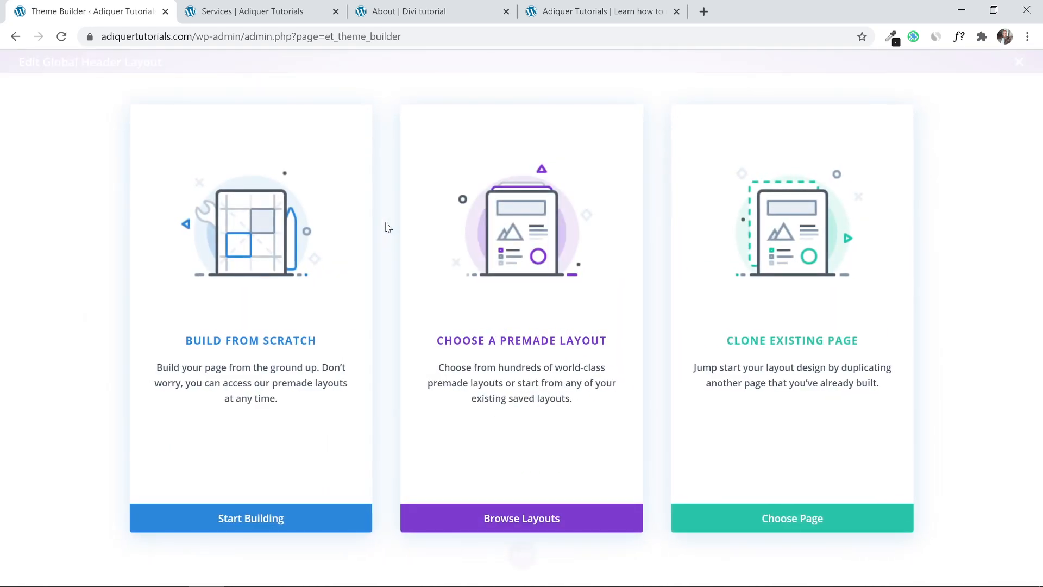
{"action": "left_click", "coordinate": [213, 519]}
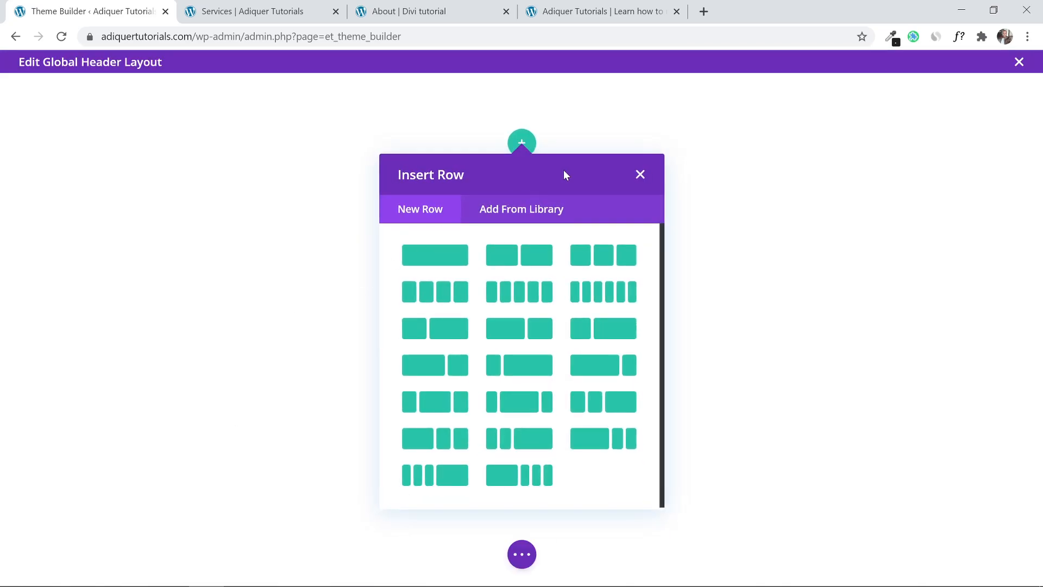
Dismiss the row layout choices, leaving the section empty, and switch to the Services page tab.
{"action": "left_click", "coordinate": [651, 176]}
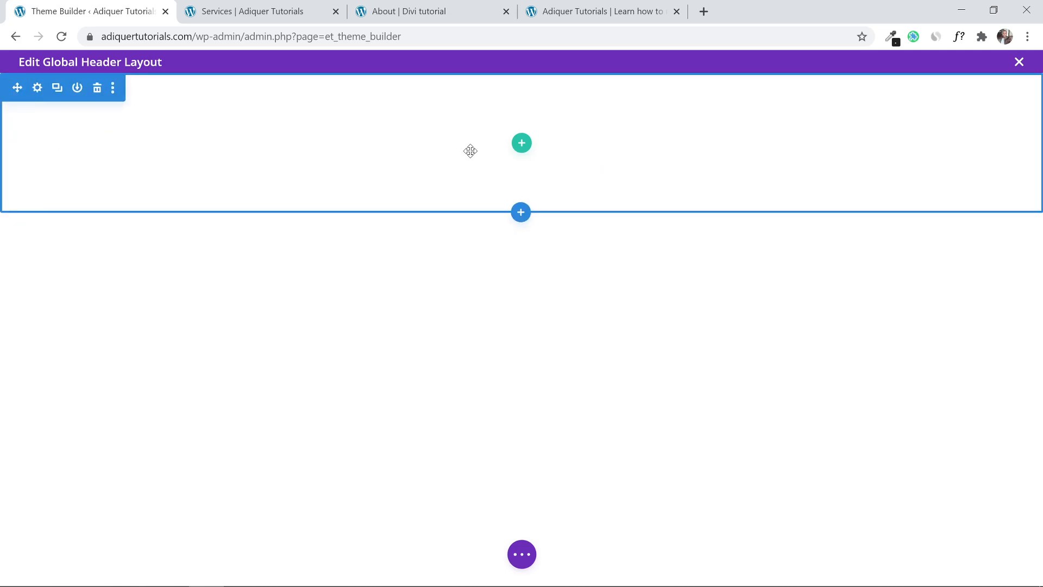
{"action": "left_click", "coordinate": [522, 143]}
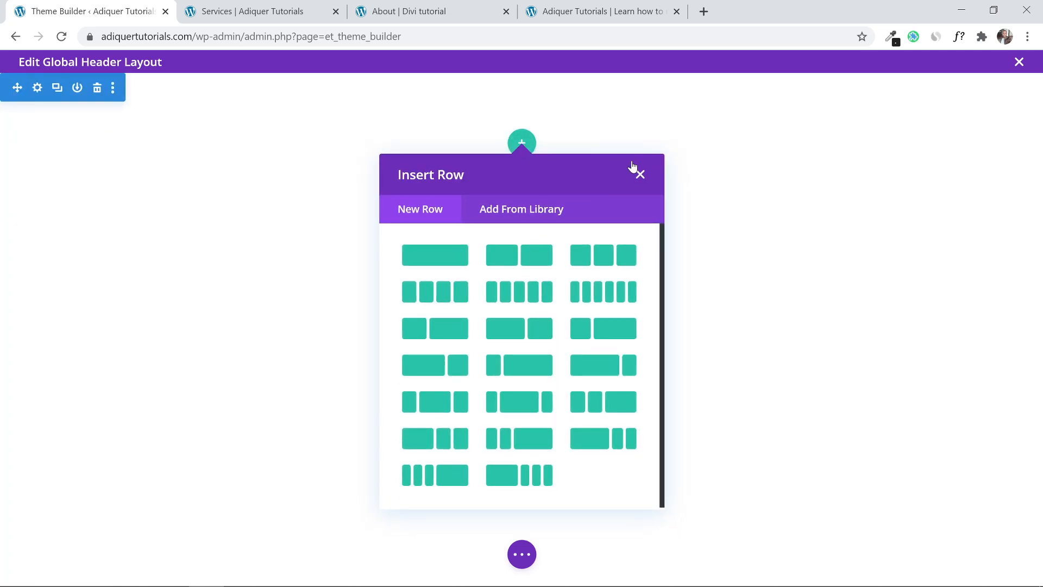
{"action": "left_click", "coordinate": [640, 173]}
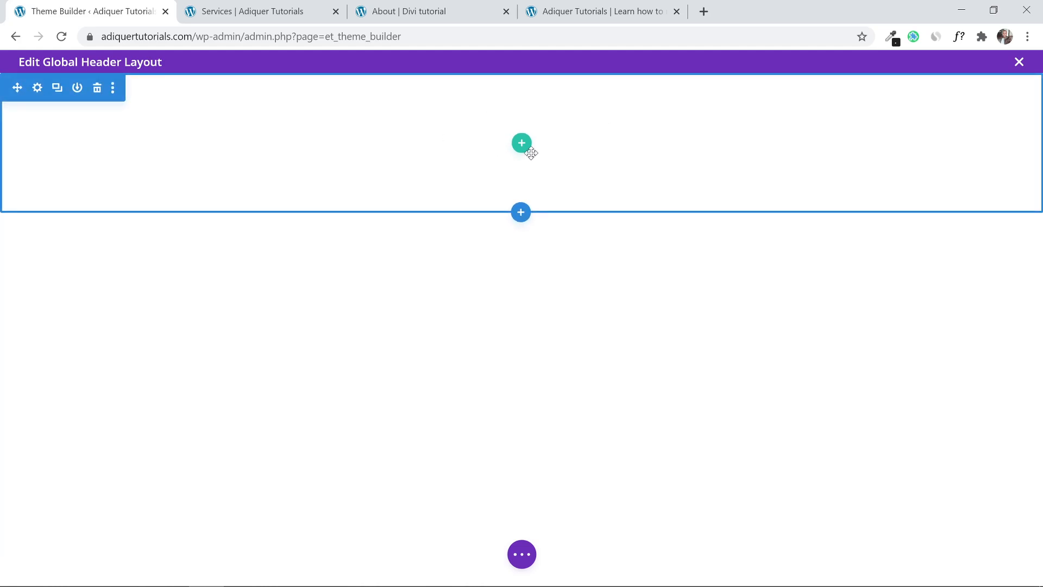
{"action": "left_click", "coordinate": [274, 11]}
{"action": "left_click", "coordinate": [478, 8]}
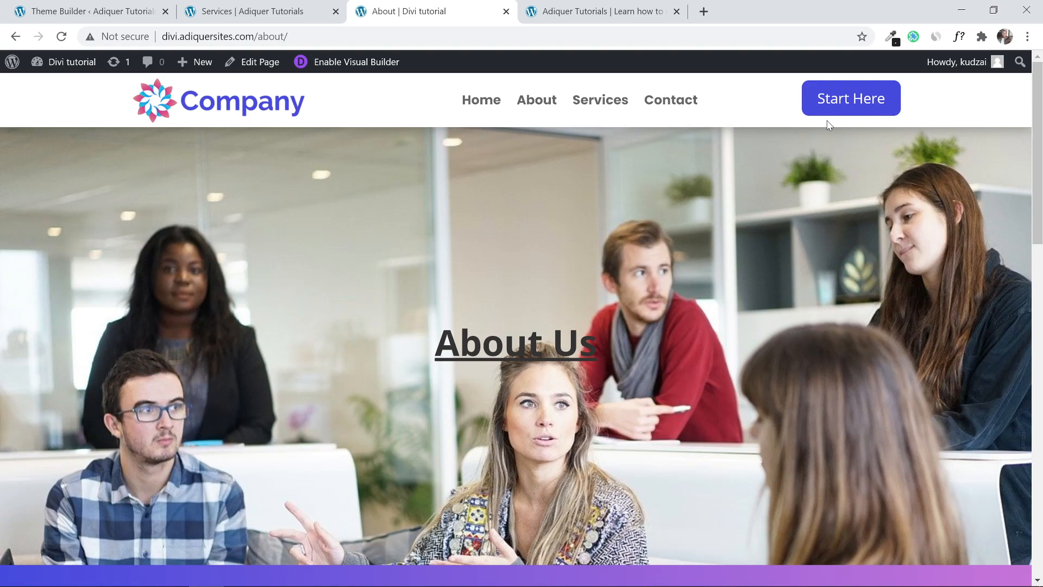
{"action": "left_click", "coordinate": [103, 9]}
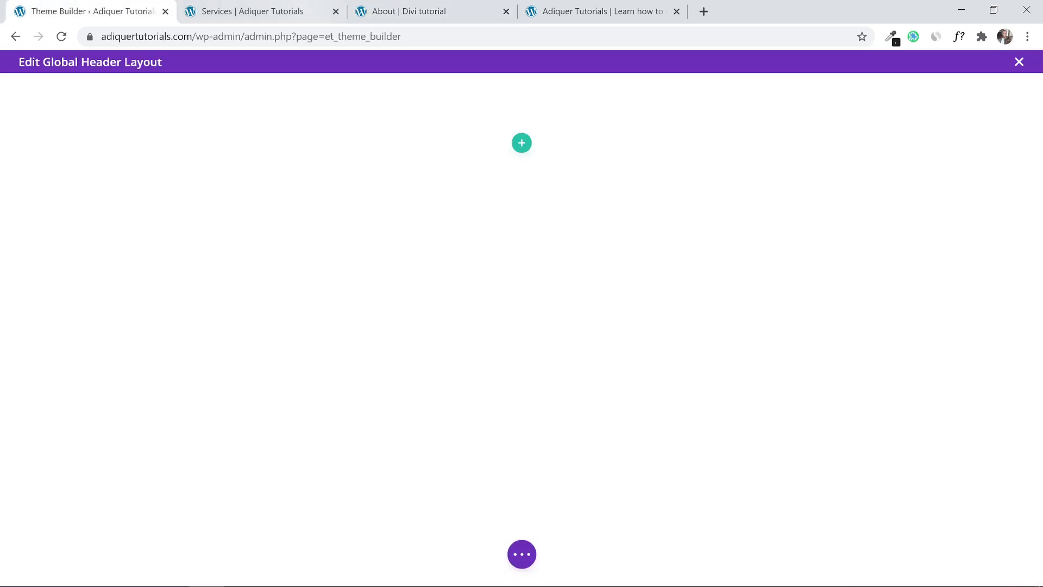
Add a two-thirds/one-third row and place a Menu module in its left column.
{"action": "left_click", "coordinate": [521, 143]}
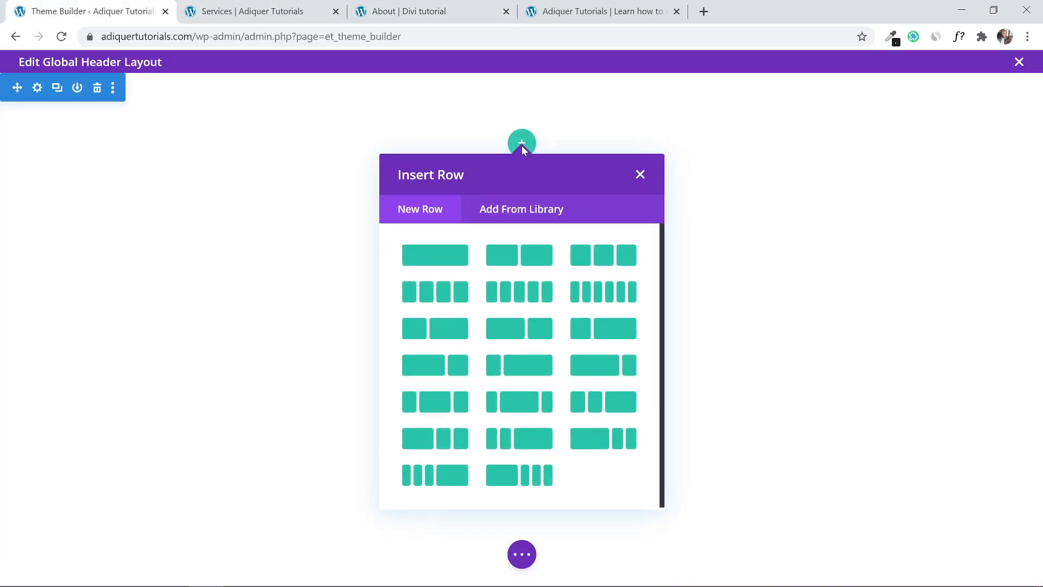
{"action": "left_click", "coordinate": [597, 373]}
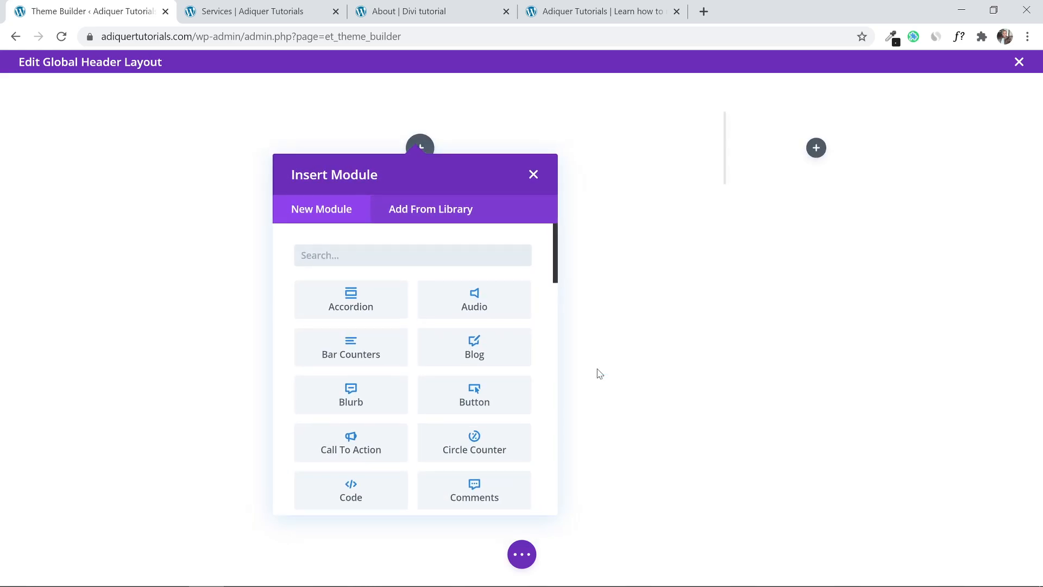
{"action": "left_click", "coordinate": [533, 175]}
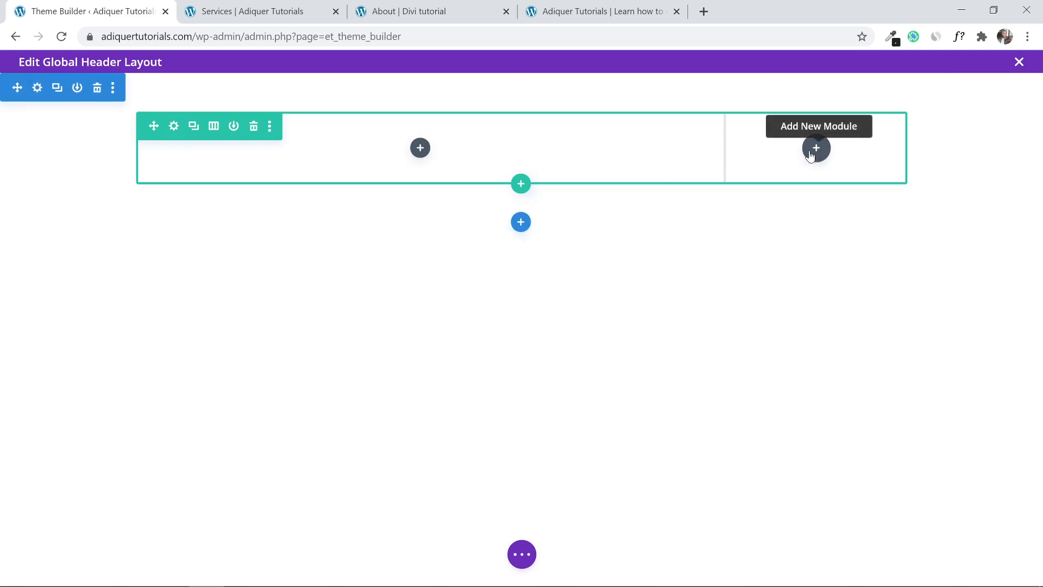
{"action": "left_click", "coordinate": [421, 149]}
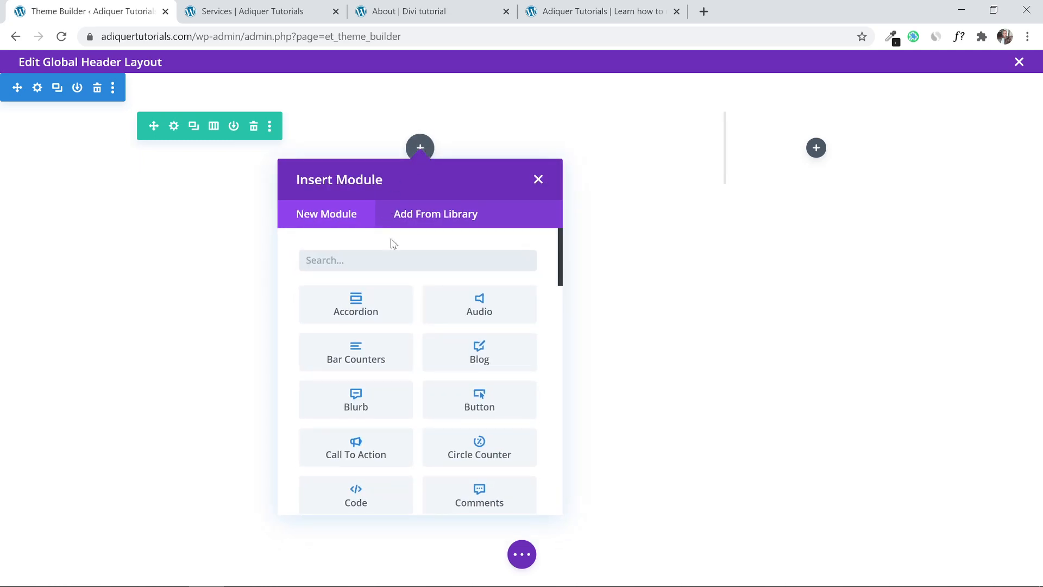
{"action": "type", "text": "menu"}
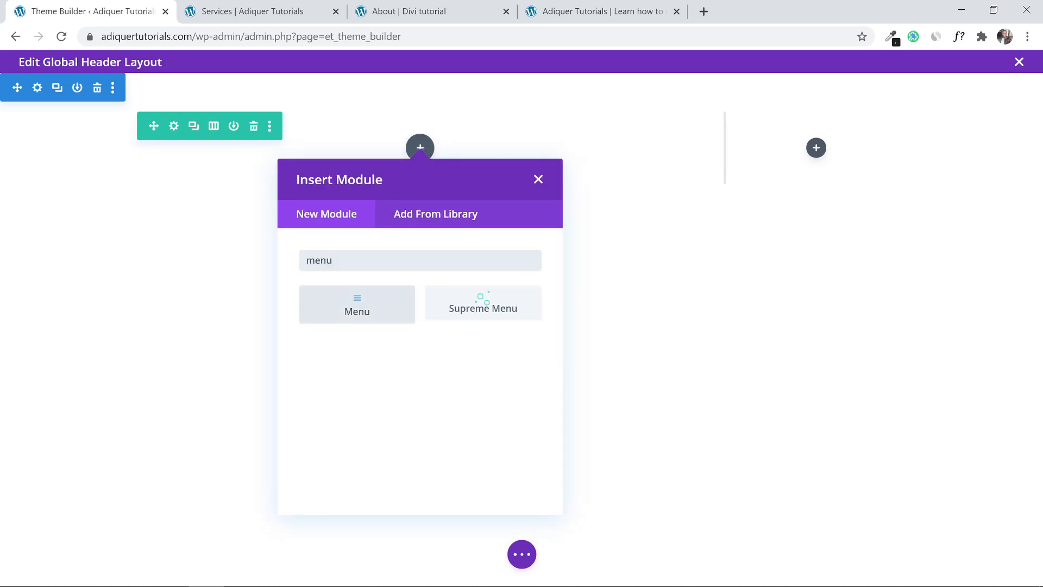
{"action": "left_click", "coordinate": [387, 299]}
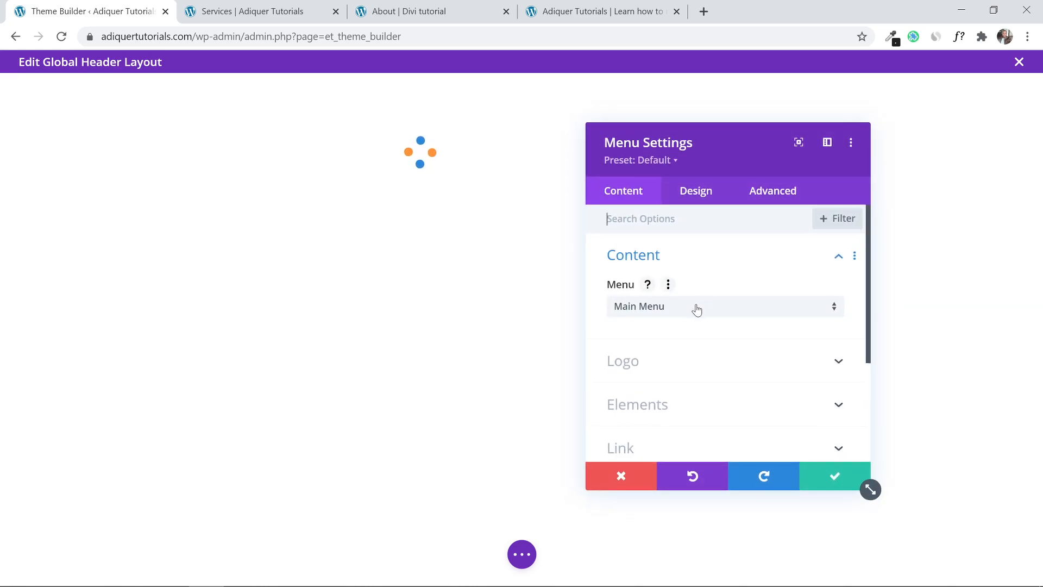
{"action": "left_click", "coordinate": [821, 478]}
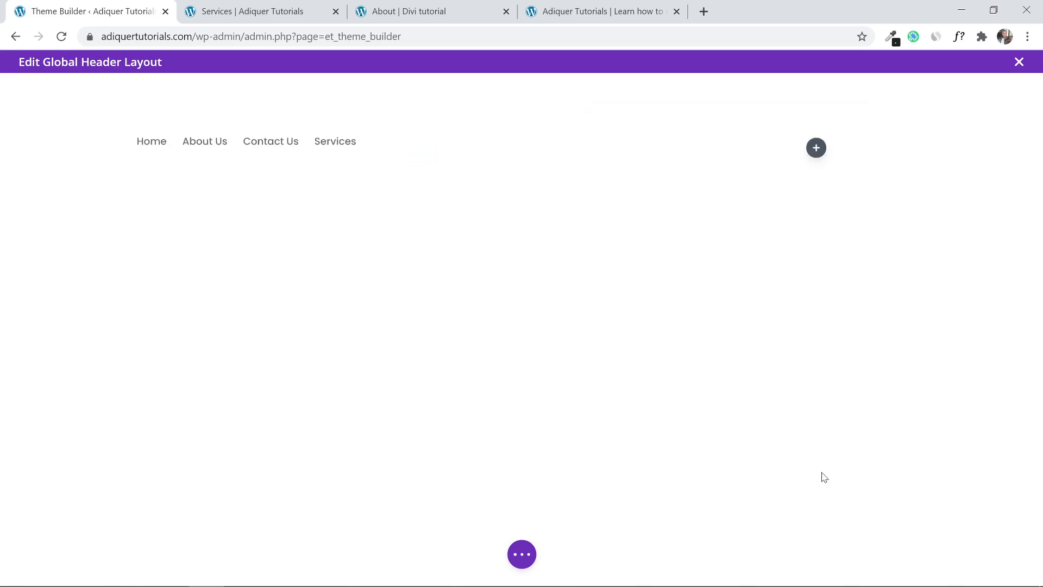
Add a Click Here Button module to the right column and save it.
{"action": "left_click", "coordinate": [816, 148]}
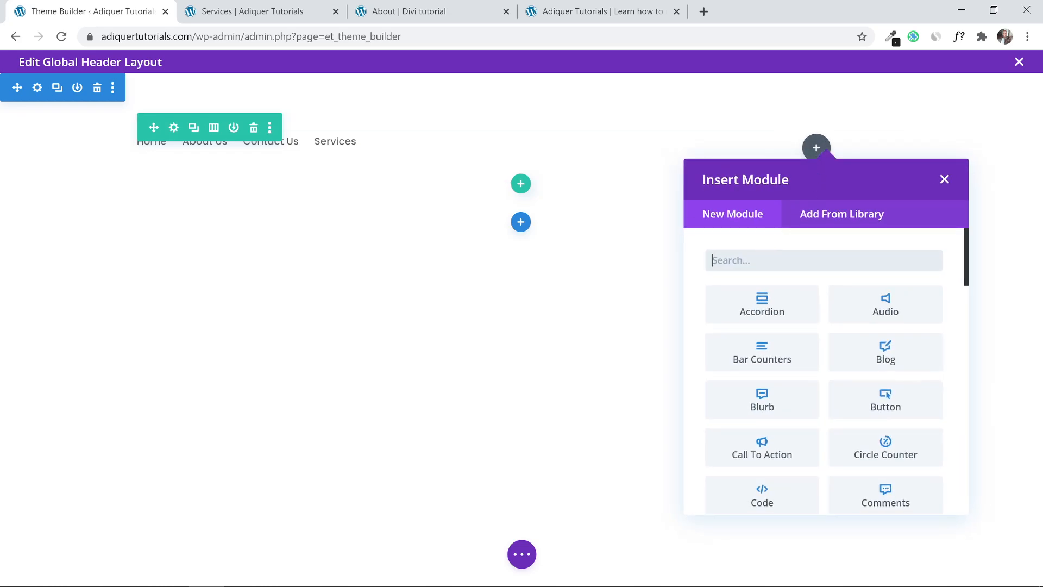
{"action": "type", "text": "butto"}
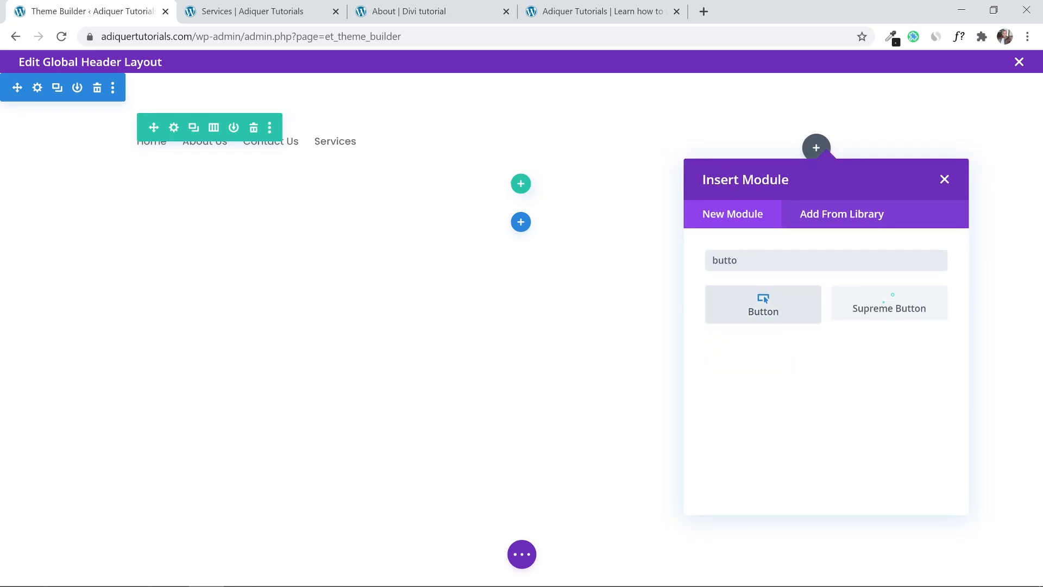
{"action": "left_click", "coordinate": [759, 313]}
{"action": "left_click", "coordinate": [821, 480]}
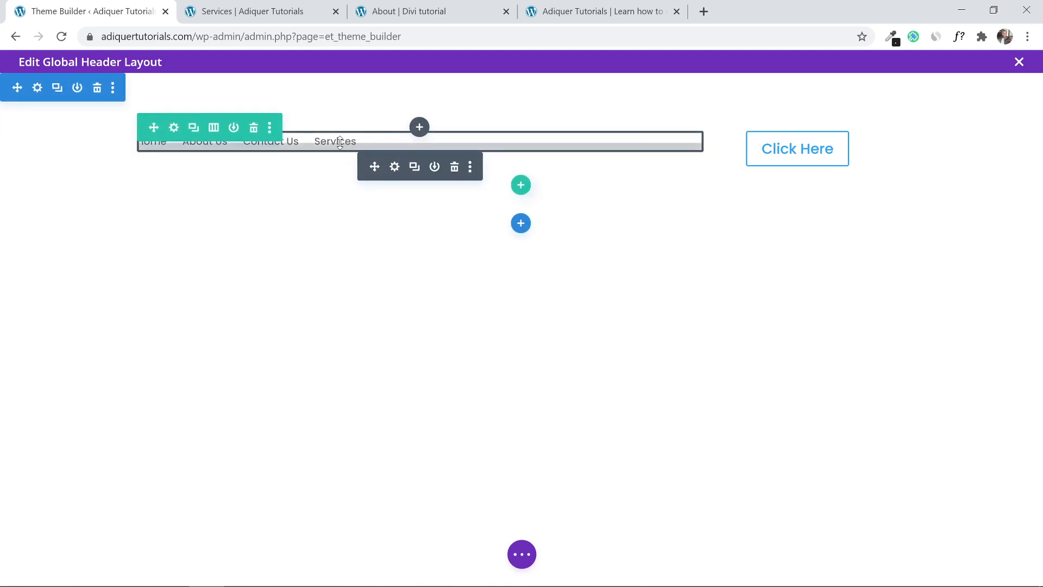
Set the Company logo image as the menu module's logo and save.
{"action": "left_click", "coordinate": [395, 167]}
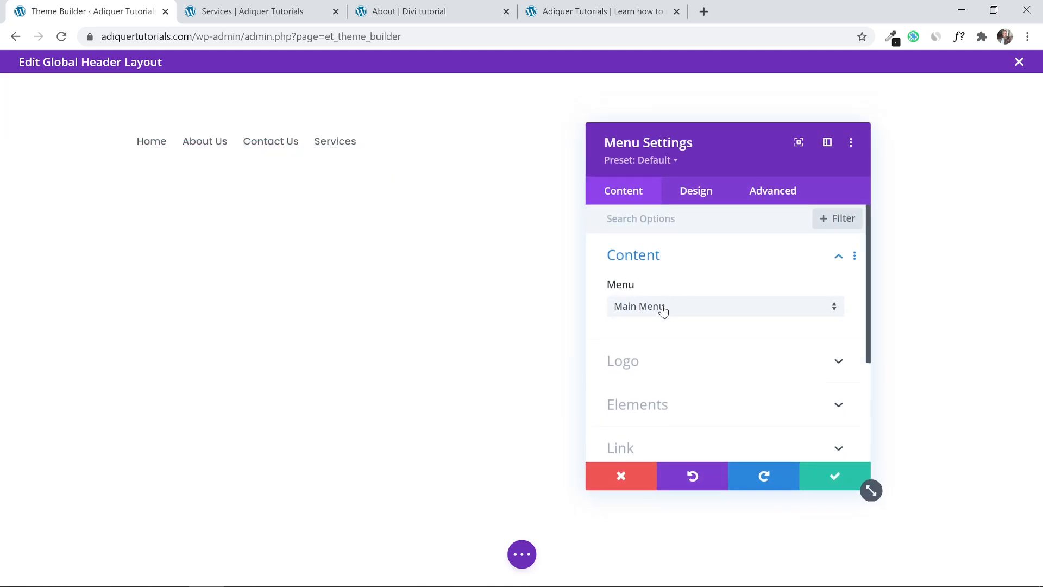
{"action": "left_click", "coordinate": [697, 366]}
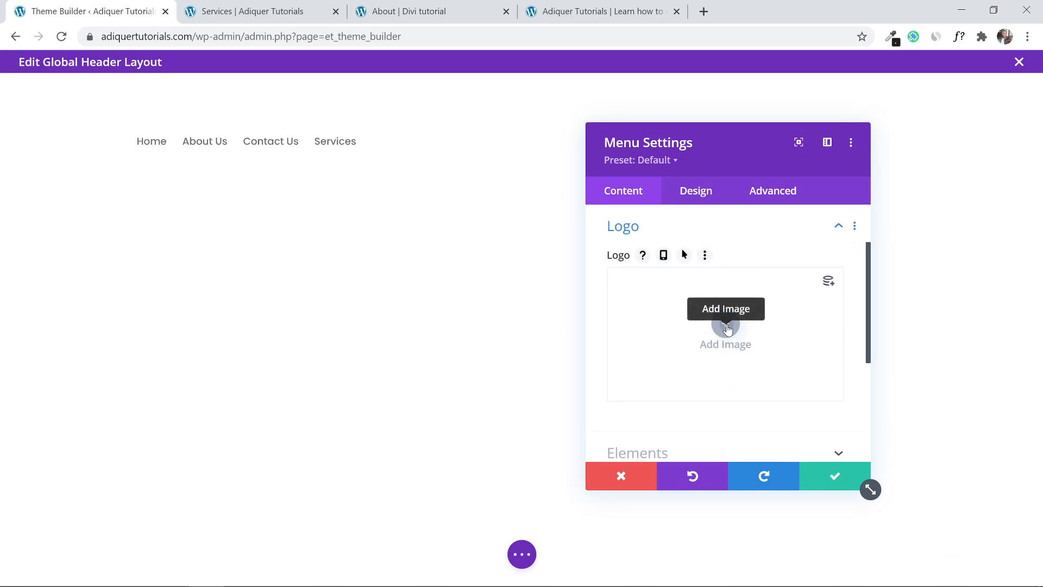
{"action": "left_click", "coordinate": [726, 326]}
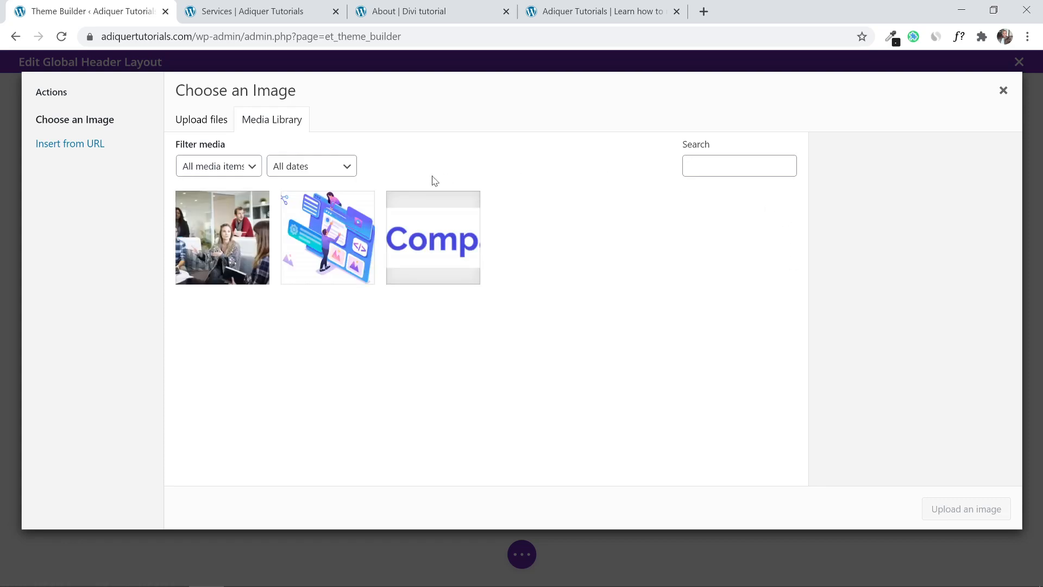
{"action": "left_click", "coordinate": [466, 245]}
{"action": "left_click", "coordinate": [951, 506]}
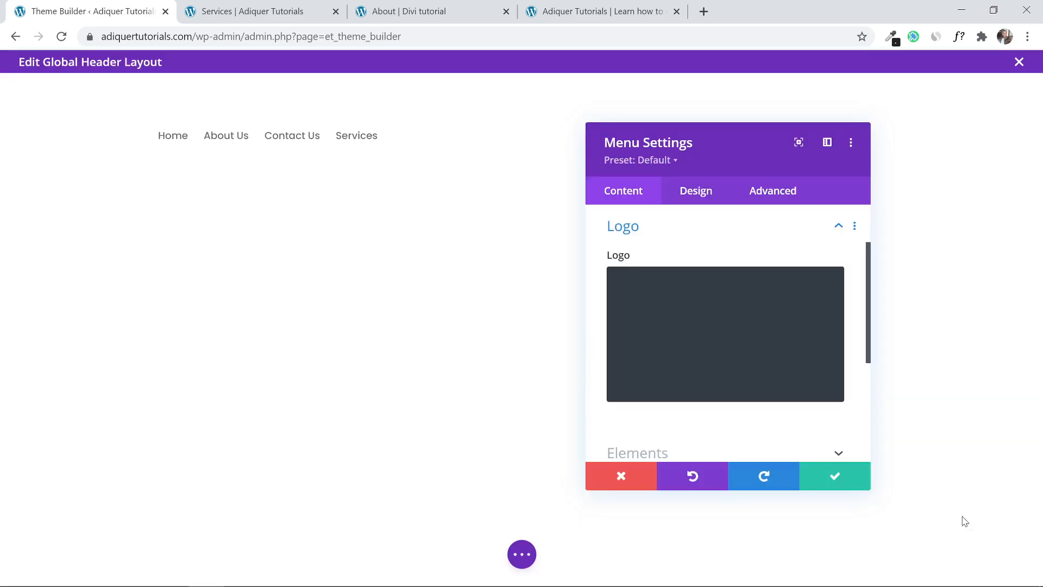
{"action": "left_click", "coordinate": [815, 478]}
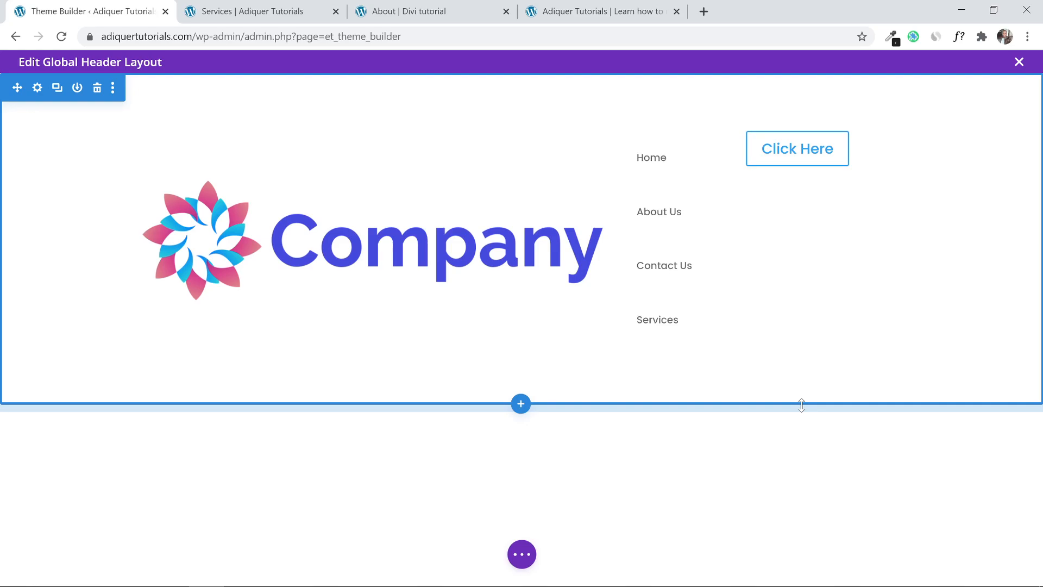
Set the menu's Logo Max Width to 250px under Design > Sizing and save.
{"action": "left_click", "coordinate": [392, 166]}
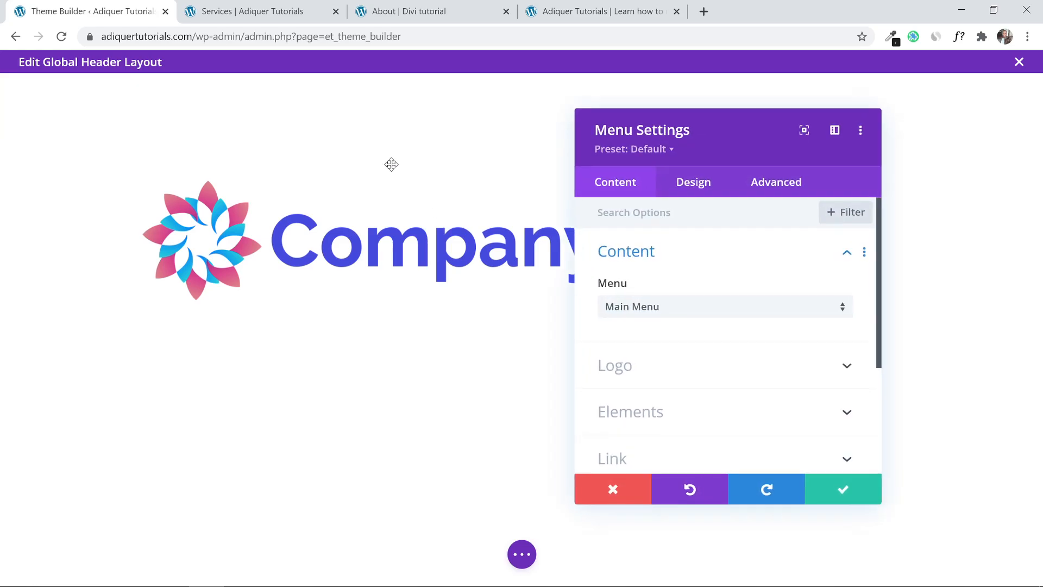
{"action": "left_click_drag", "start_coordinate": [692, 163], "coordinate": [457, 157]}
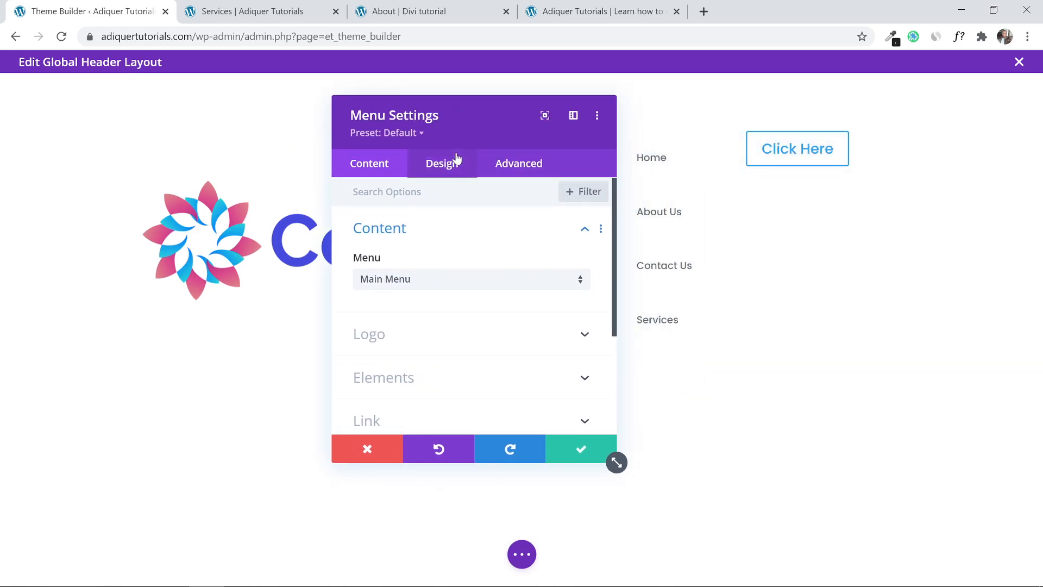
{"action": "left_click", "coordinate": [454, 163]}
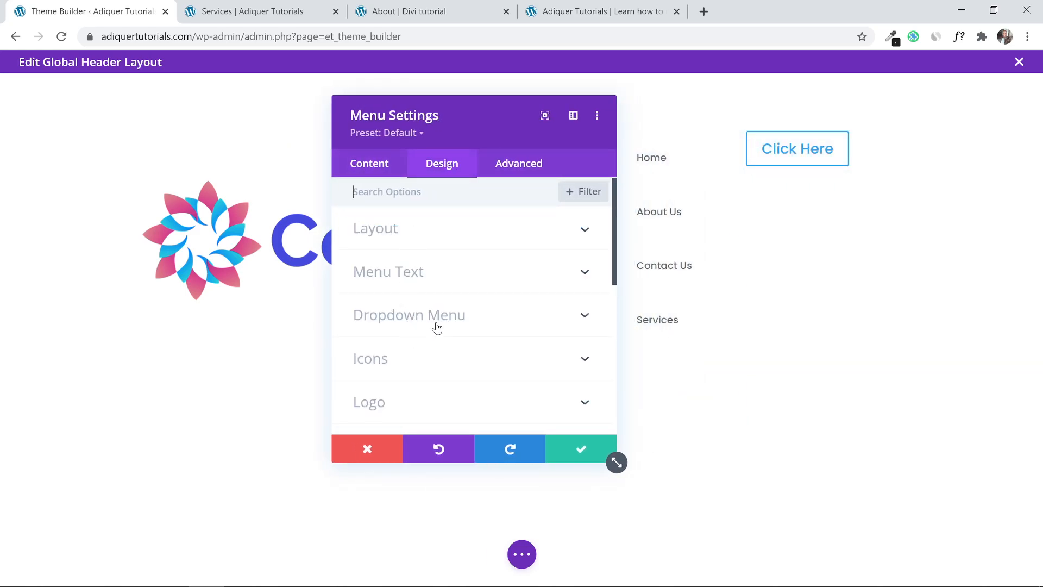
{"action": "scroll", "coordinate": [465, 273], "scroll_direction": "down", "scroll_amount": 3}
{"action": "scroll", "coordinate": [465, 273], "scroll_direction": "down", "scroll_amount": 1}
{"action": "left_click", "coordinate": [463, 241]}
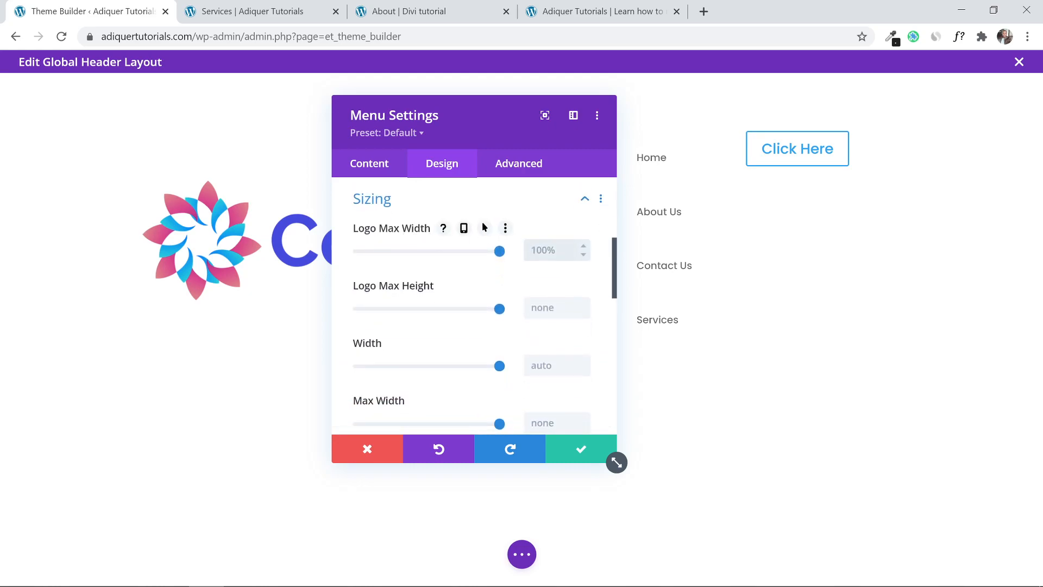
{"action": "type", "text": "2"}
{"action": "type", "text": "50%"}
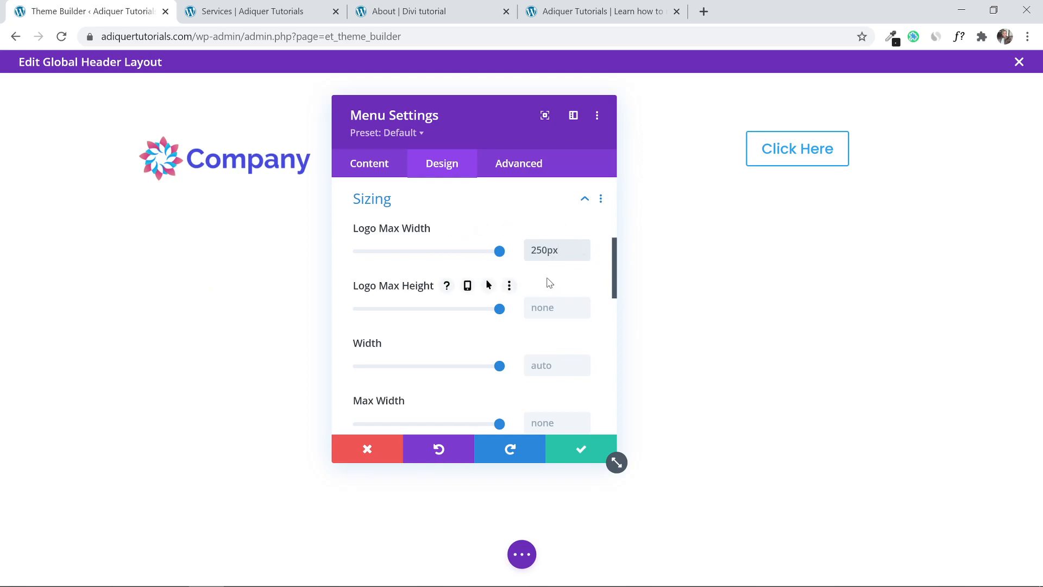
{"action": "left_click", "coordinate": [560, 456]}
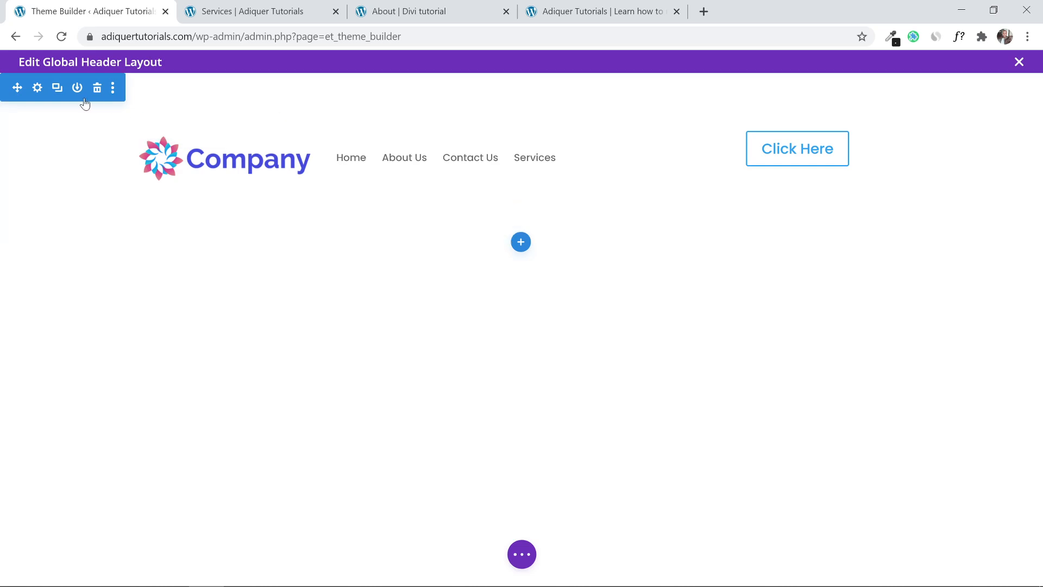
Set the header section's top and bottom padding to 0px and save.
{"action": "left_click", "coordinate": [37, 88]}
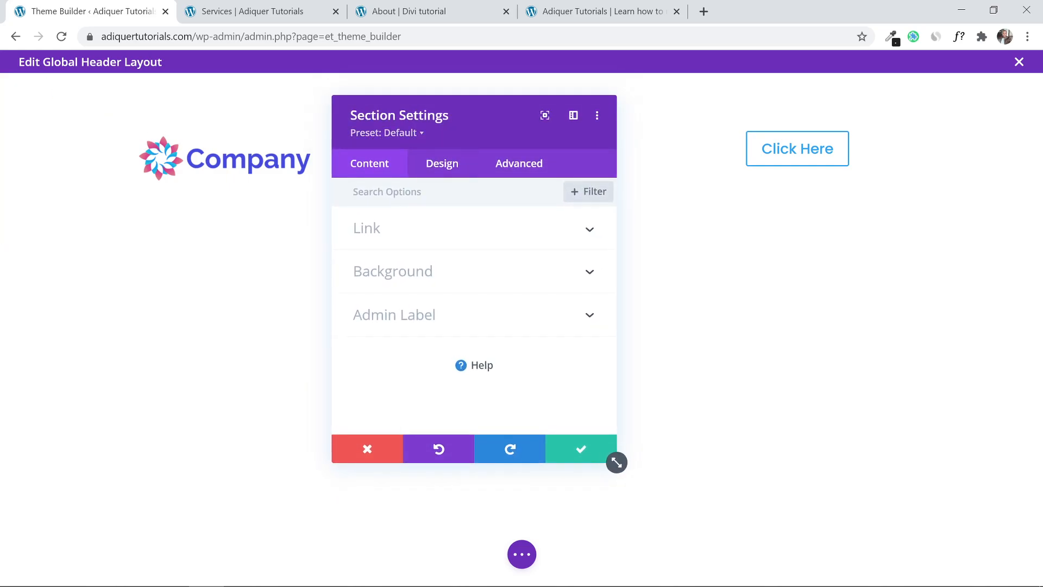
{"action": "left_click", "coordinate": [453, 174]}
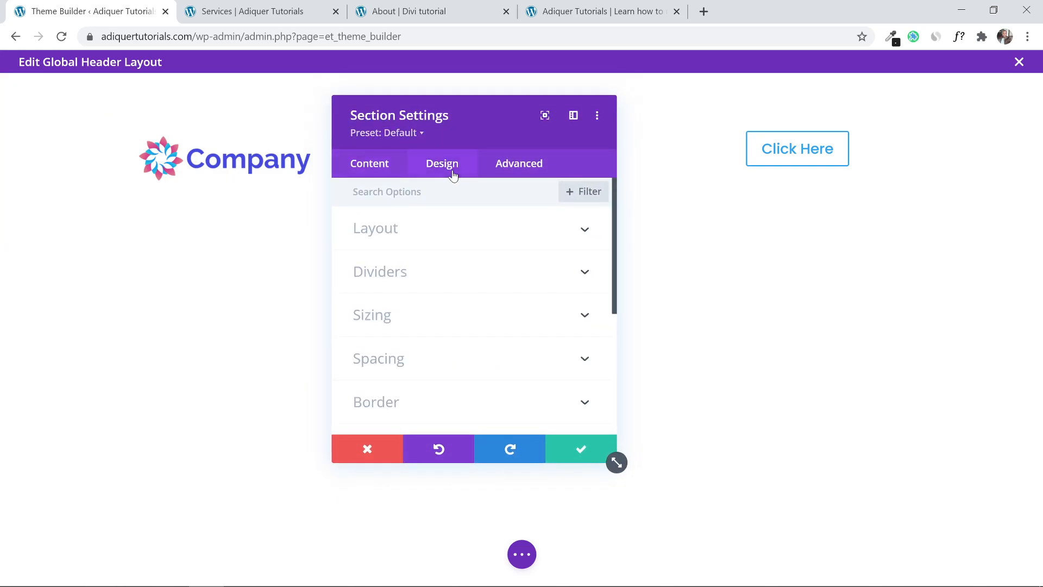
{"action": "left_click", "coordinate": [463, 350]}
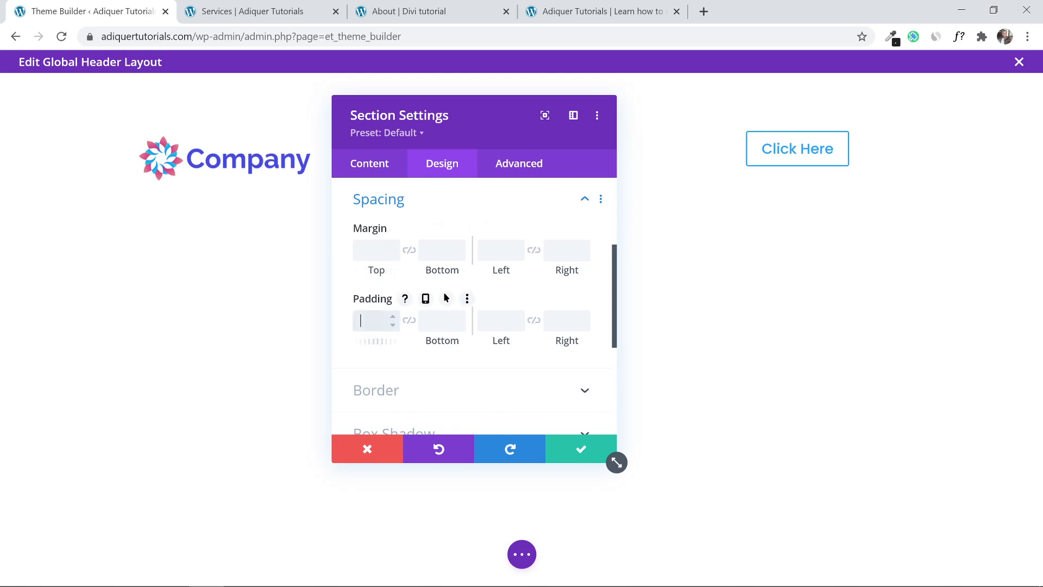
{"action": "key", "text": "Tab"}
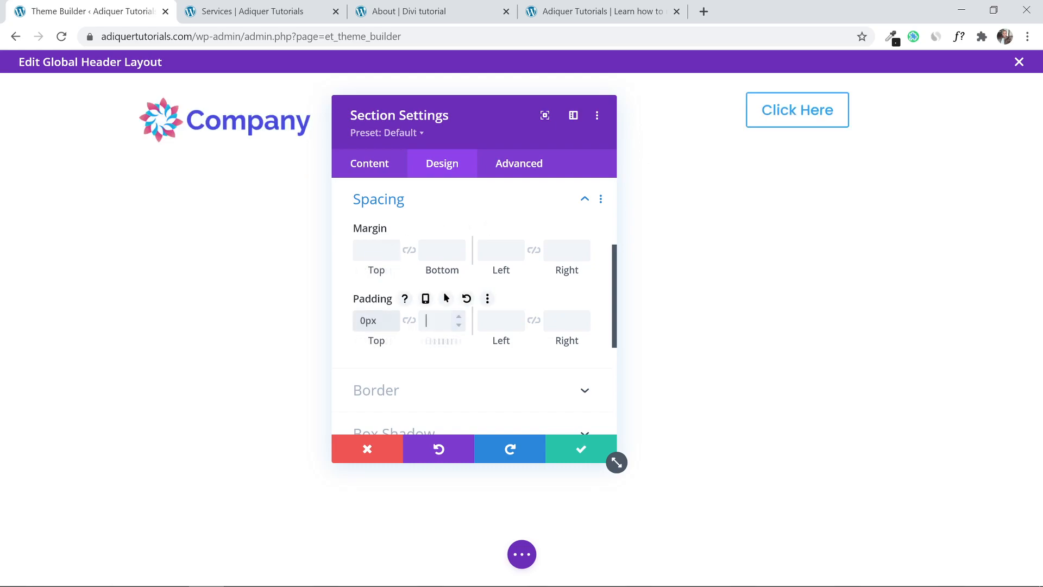
{"action": "type", "text": "0px"}
{"action": "left_click", "coordinate": [559, 448]}
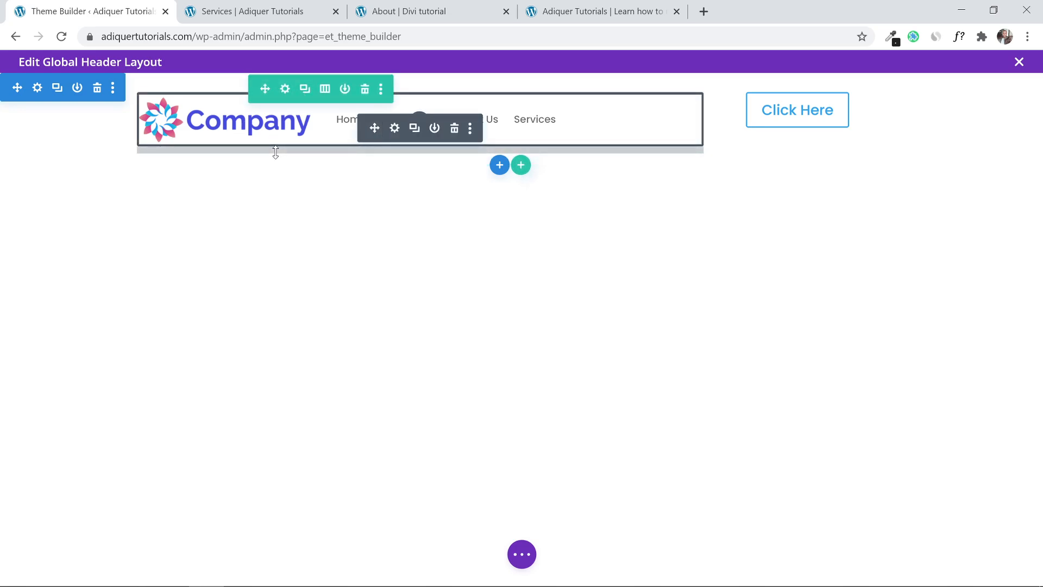
Set the header row's top and bottom padding to 0px and save.
{"action": "left_click", "coordinate": [280, 89]}
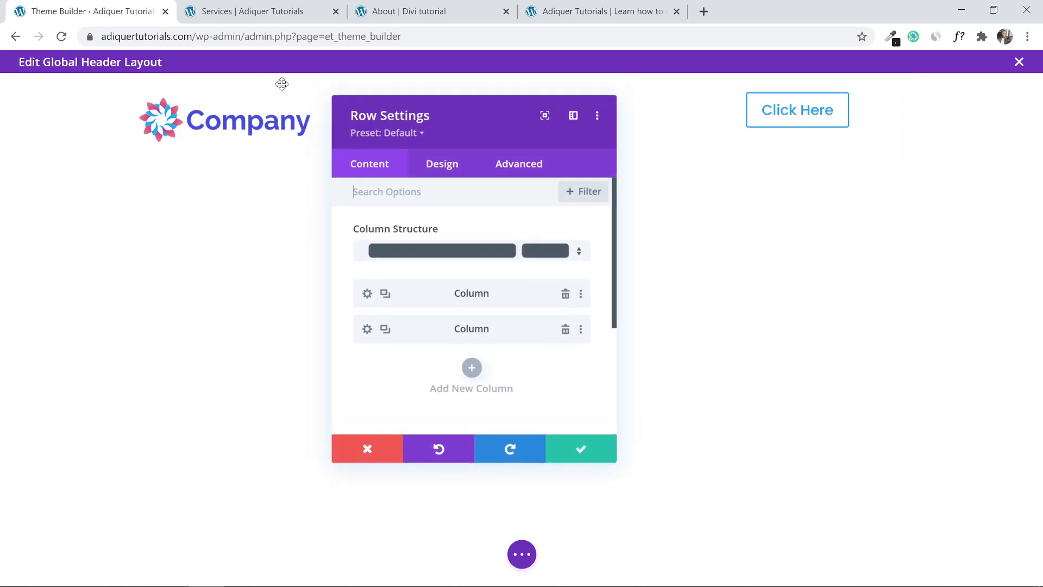
{"action": "left_click", "coordinate": [431, 163]}
{"action": "left_click", "coordinate": [456, 272]}
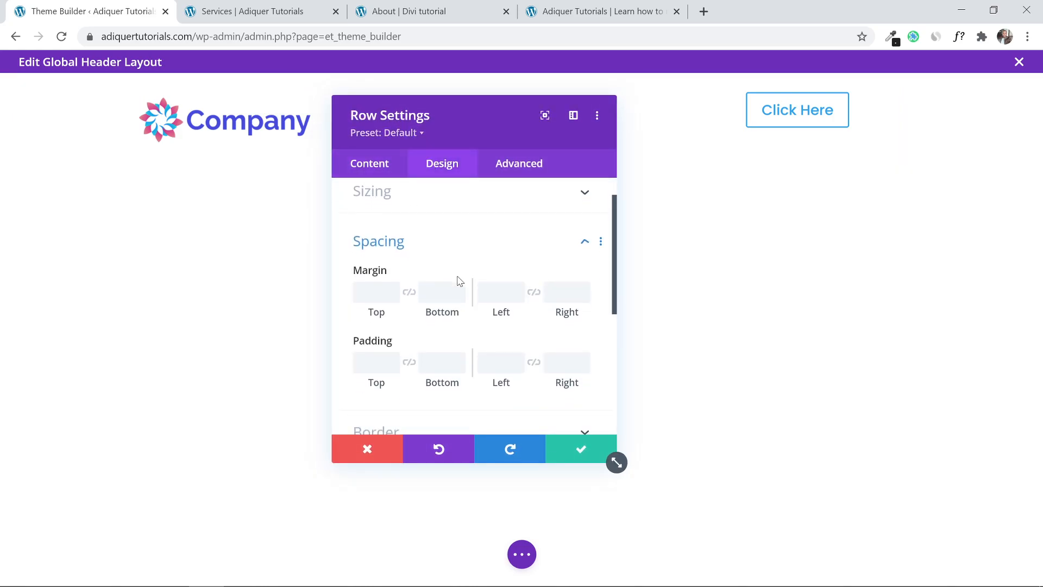
{"action": "left_click", "coordinate": [375, 321]}
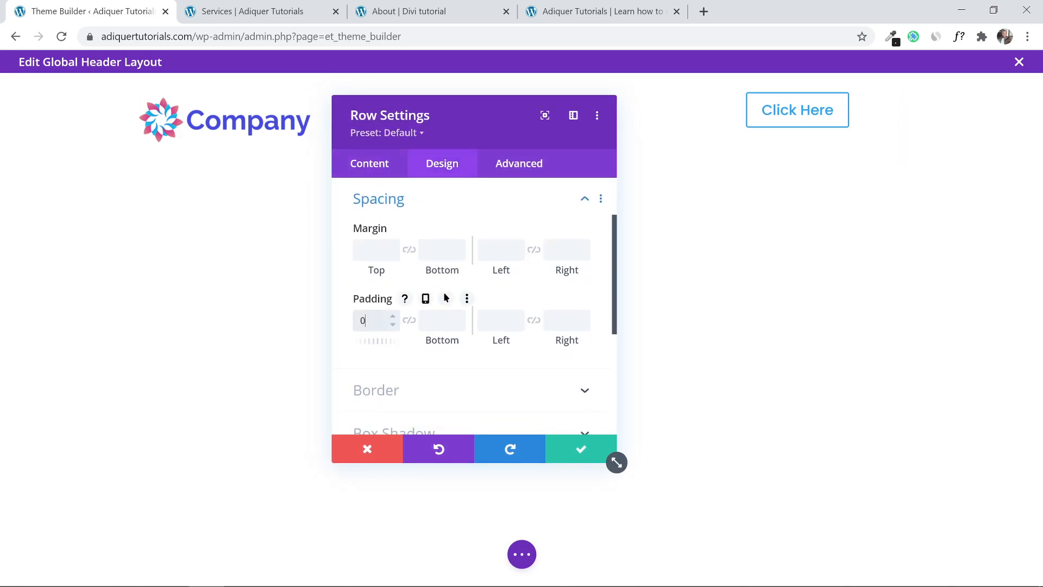
{"action": "type", "text": "0"}
{"action": "left_click", "coordinate": [409, 321]}
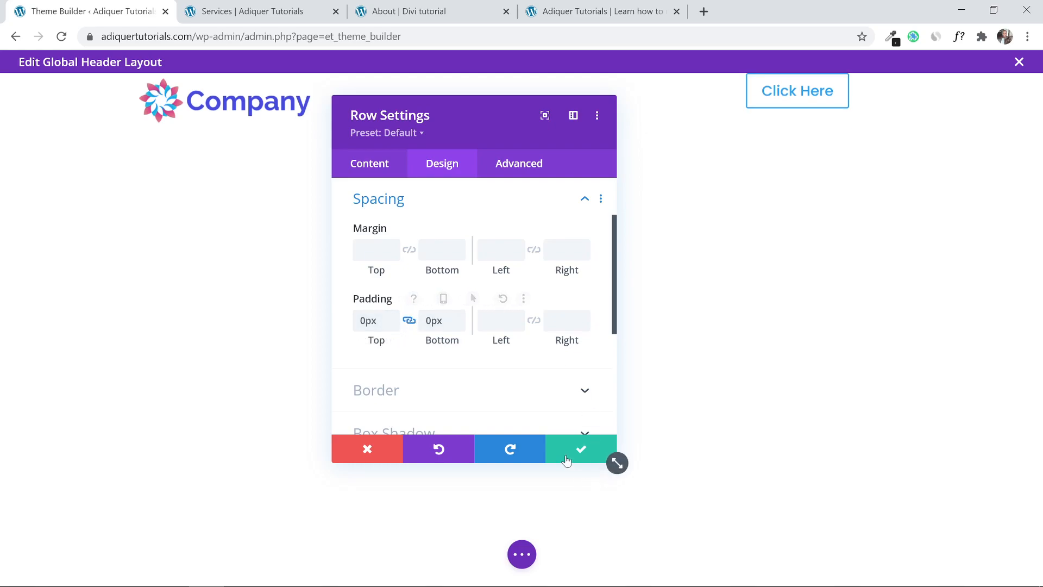
{"action": "left_click", "coordinate": [566, 453]}
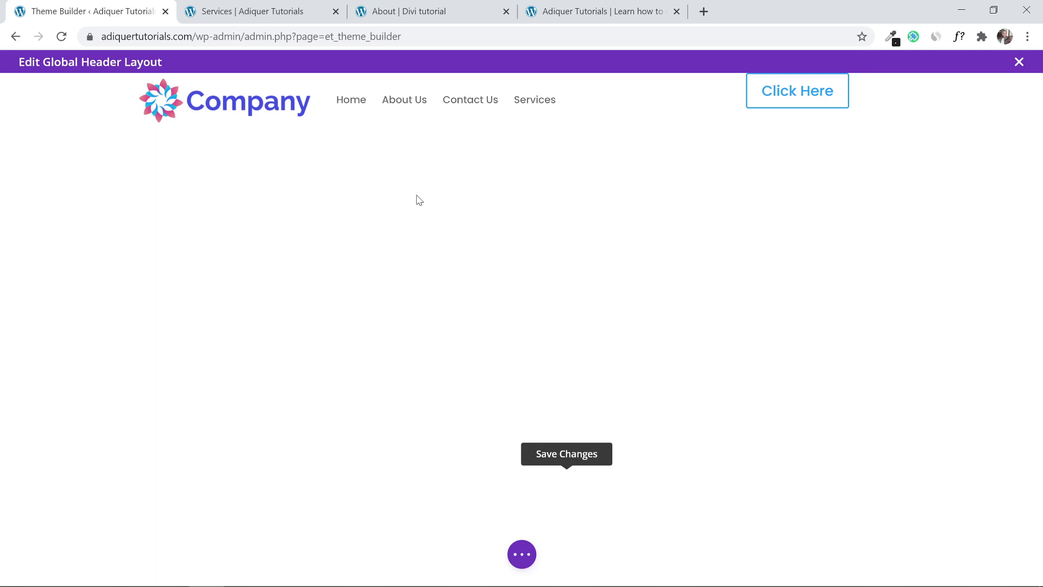
Set the Click Here button's Margin Top to 10px under Design > Spacing and save.
{"action": "mouse_move", "coordinate": [105, 112]}
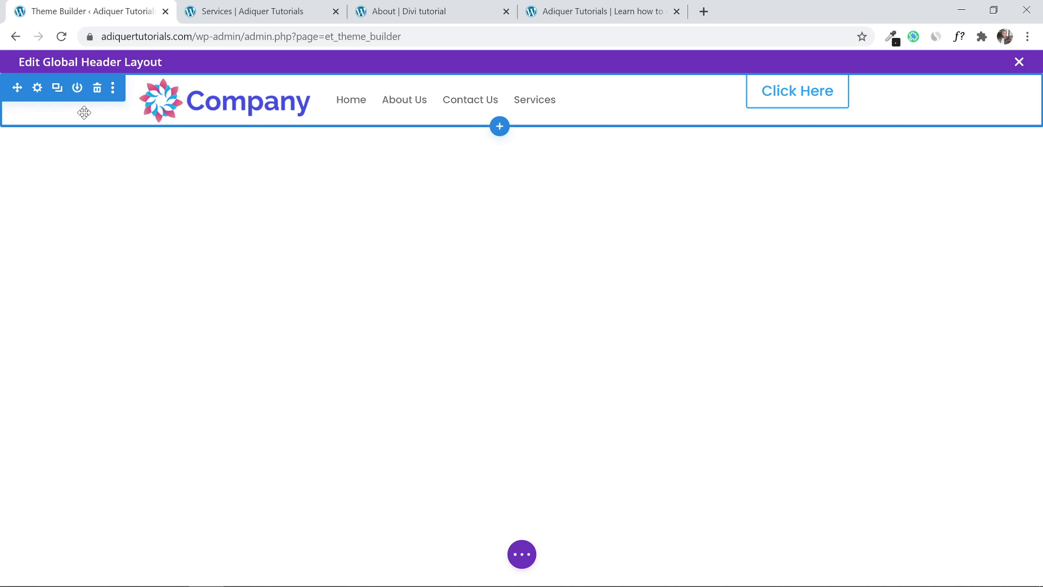
{"action": "mouse_move", "coordinate": [787, 100]}
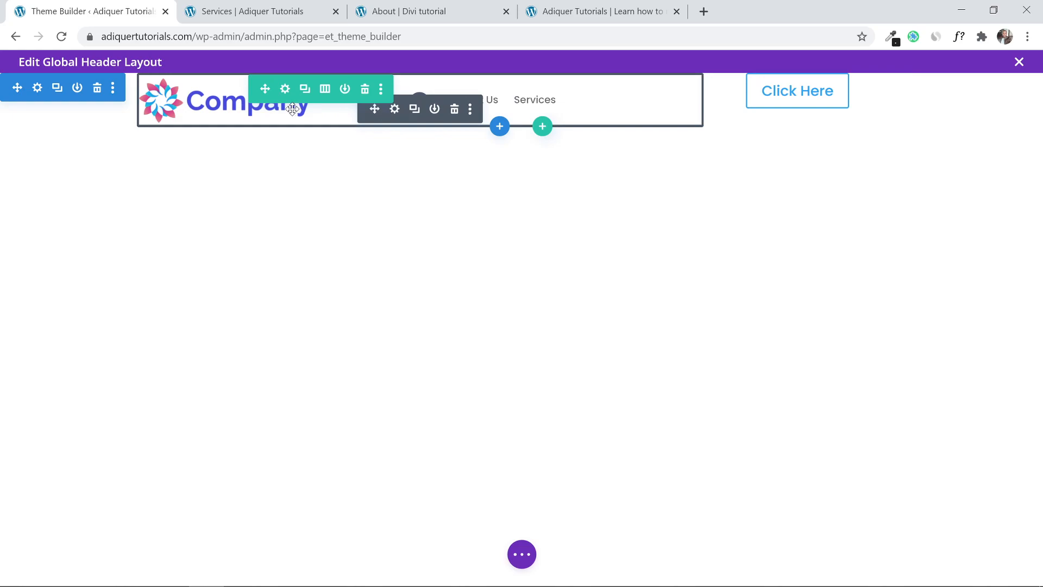
{"action": "mouse_move", "coordinate": [869, 103]}
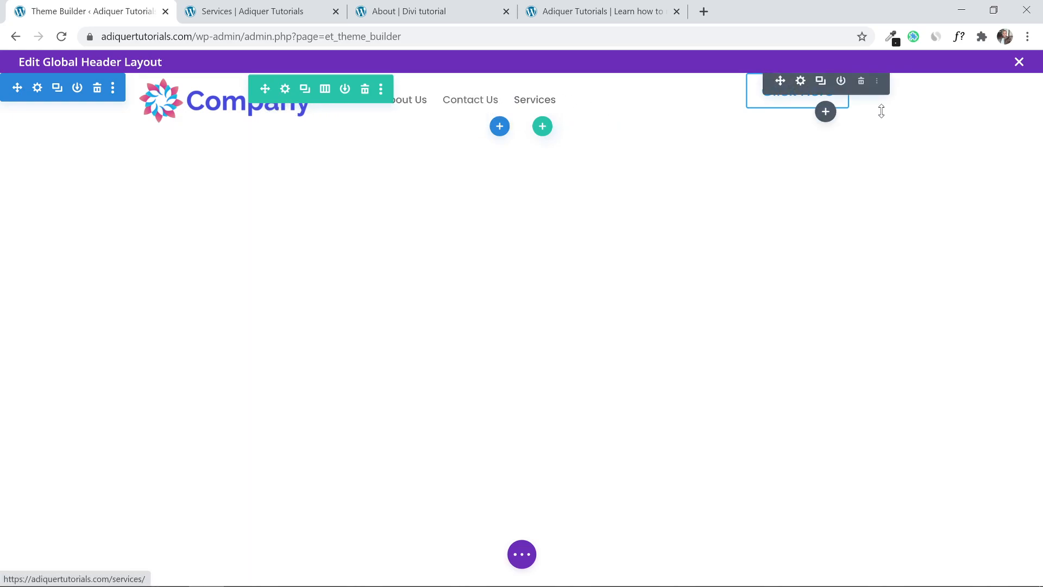
{"action": "left_click", "coordinate": [801, 81]}
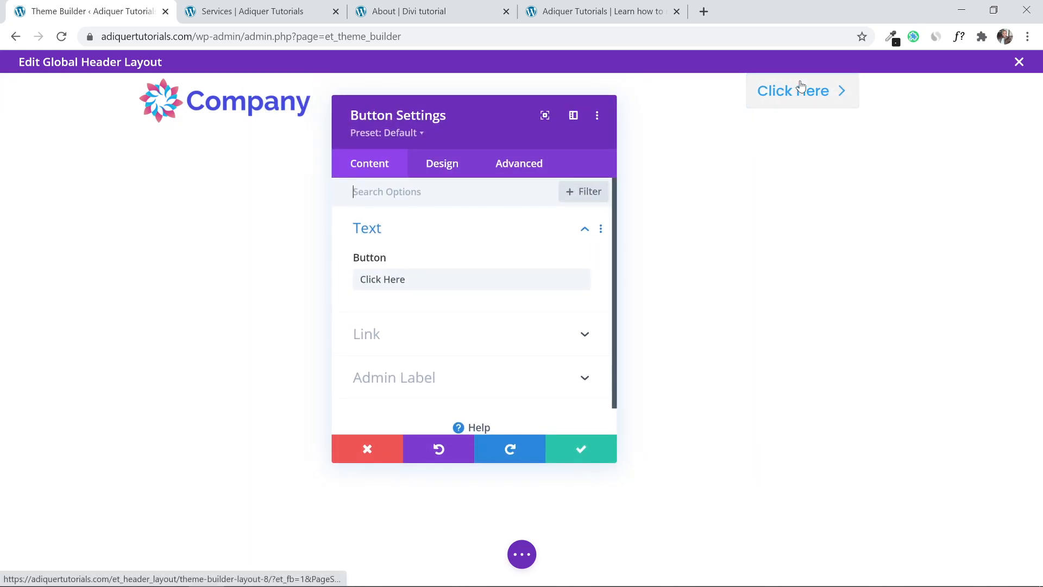
{"action": "left_click_drag", "start_coordinate": [466, 117], "coordinate": [565, 146]}
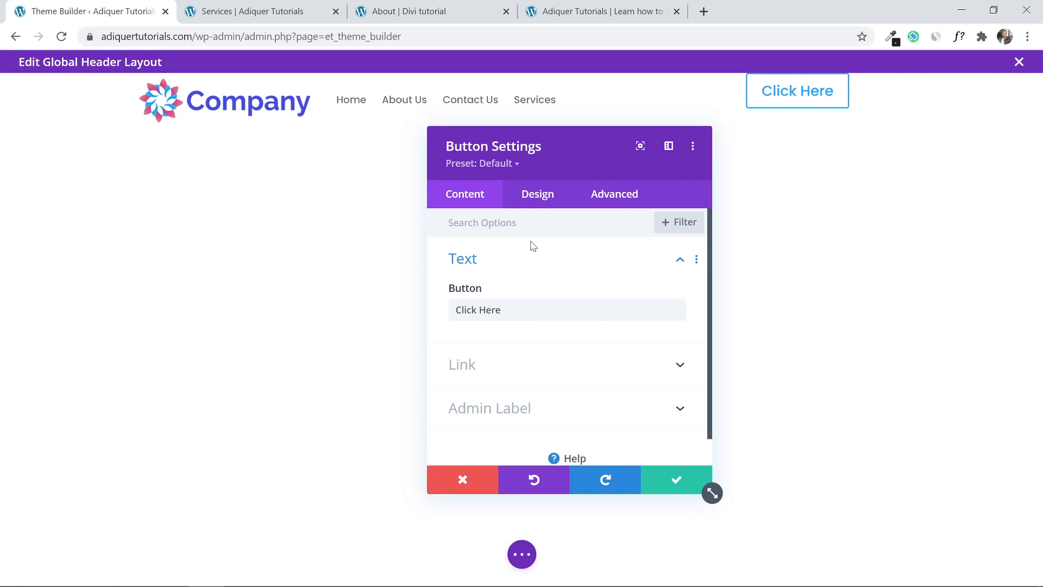
{"action": "left_click", "coordinate": [532, 206]}
{"action": "left_click", "coordinate": [515, 391]}
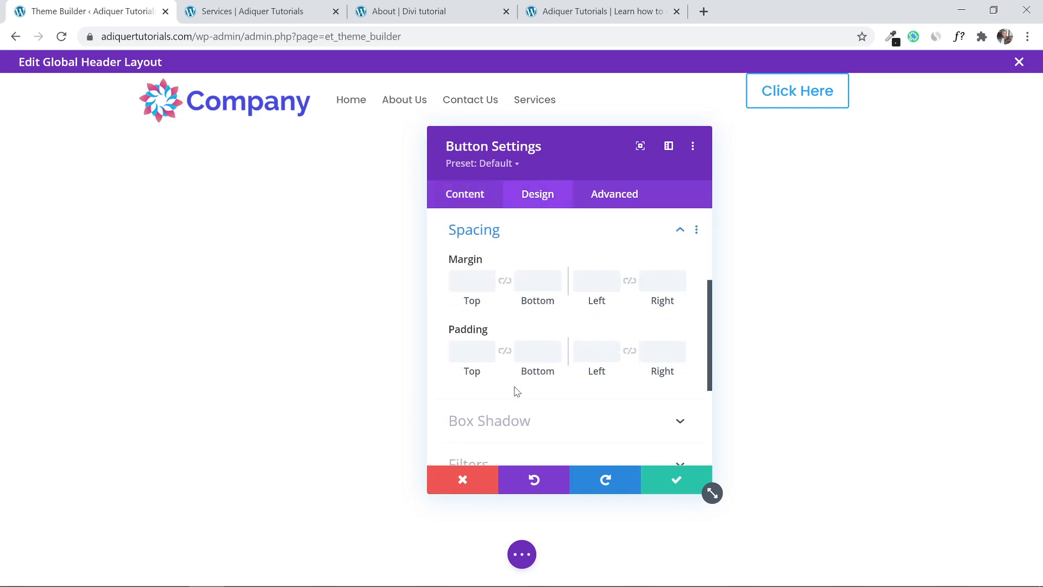
{"action": "mouse_move", "coordinate": [537, 259]}
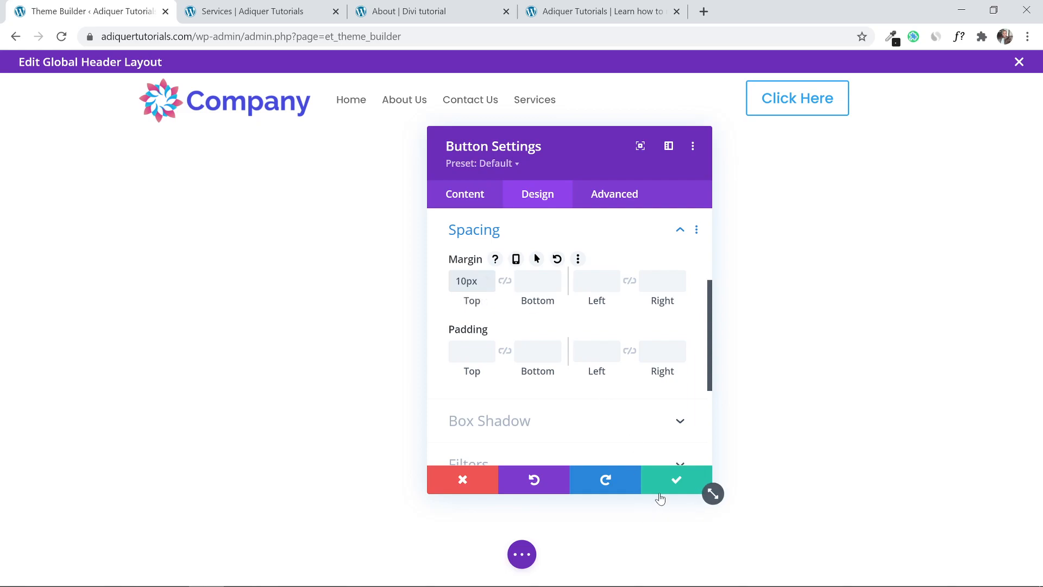
{"action": "left_click", "coordinate": [664, 486]}
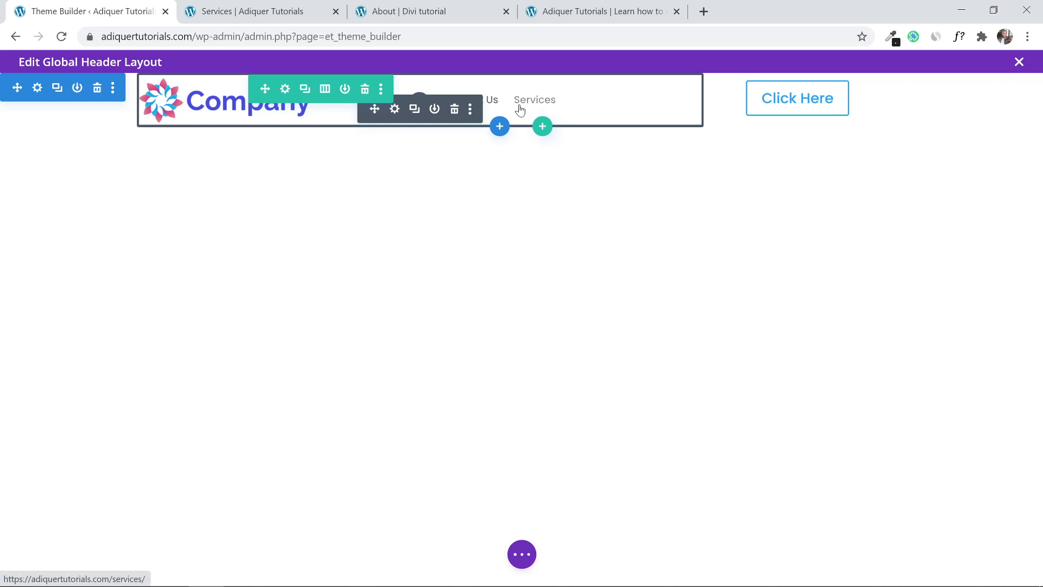
Set the menu's Menu Text alignment to center and save.
{"action": "left_click", "coordinate": [395, 109]}
{"action": "left_click", "coordinate": [537, 195]}
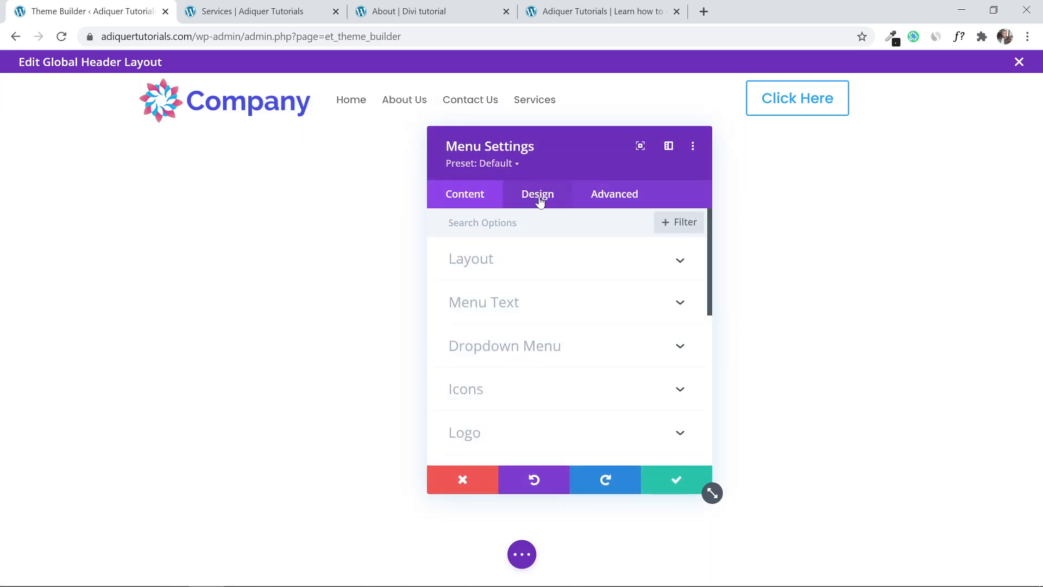
{"action": "left_click", "coordinate": [539, 304]}
{"action": "scroll", "coordinate": [549, 340], "scroll_direction": "down", "scroll_amount": 10}
{"action": "scroll", "coordinate": [550, 339], "scroll_direction": "up", "scroll_amount": 1}
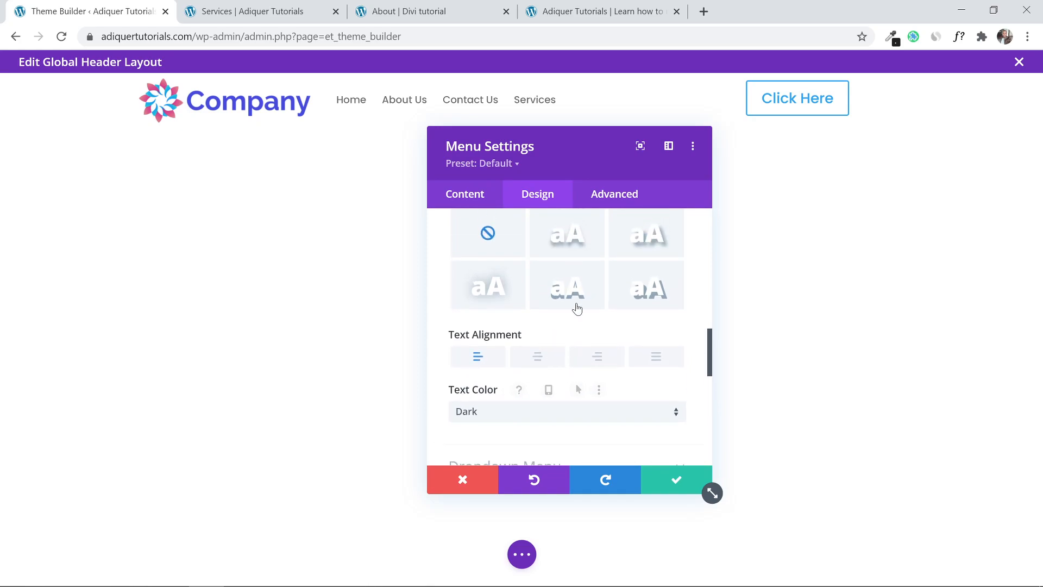
{"action": "left_click", "coordinate": [536, 358]}
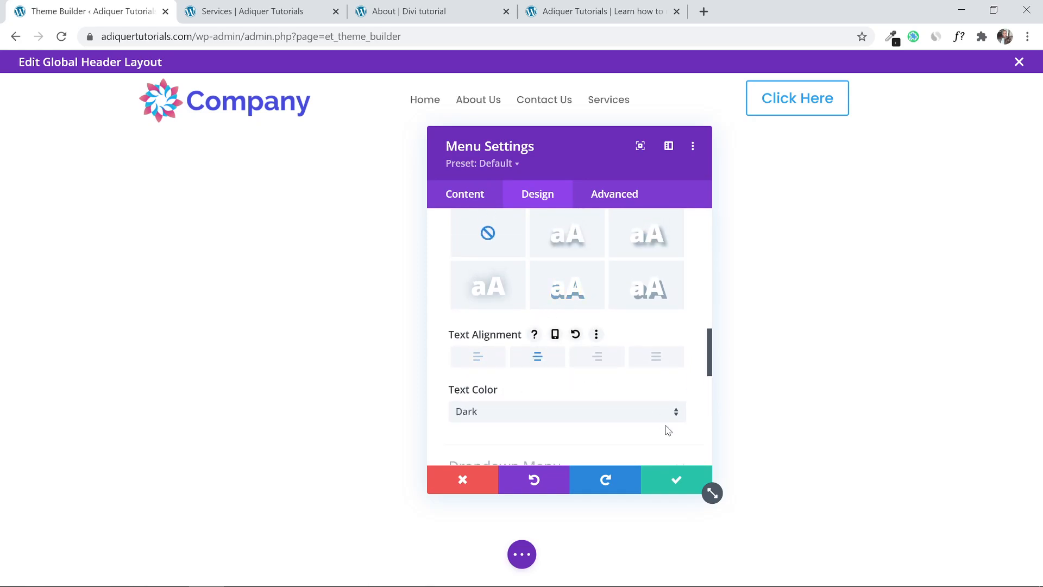
{"action": "left_click", "coordinate": [675, 479]}
{"action": "mouse_move", "coordinate": [819, 93]}
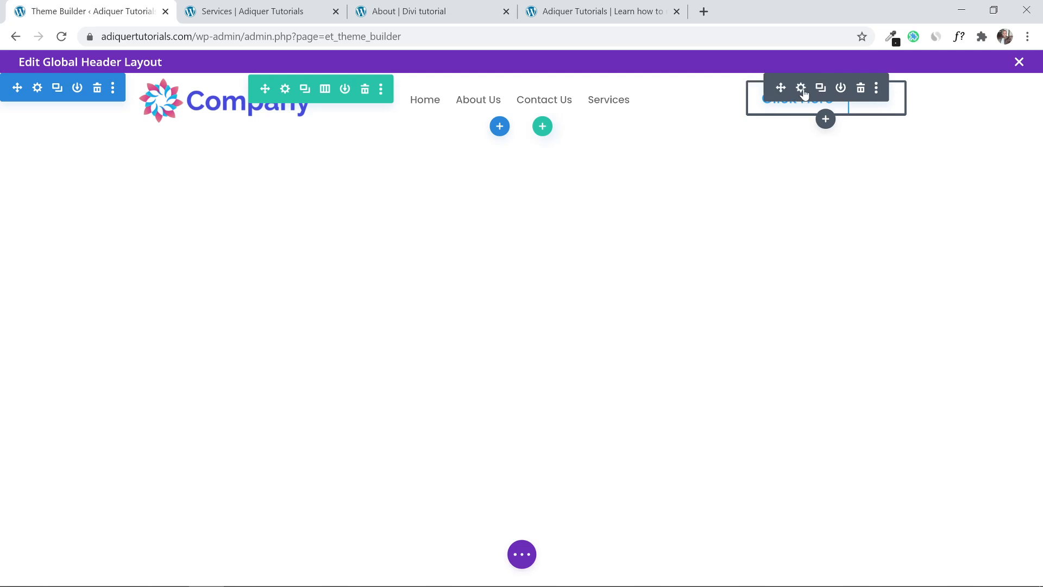
Set the Click Here button's alignment to right and save.
{"action": "left_click", "coordinate": [801, 89]}
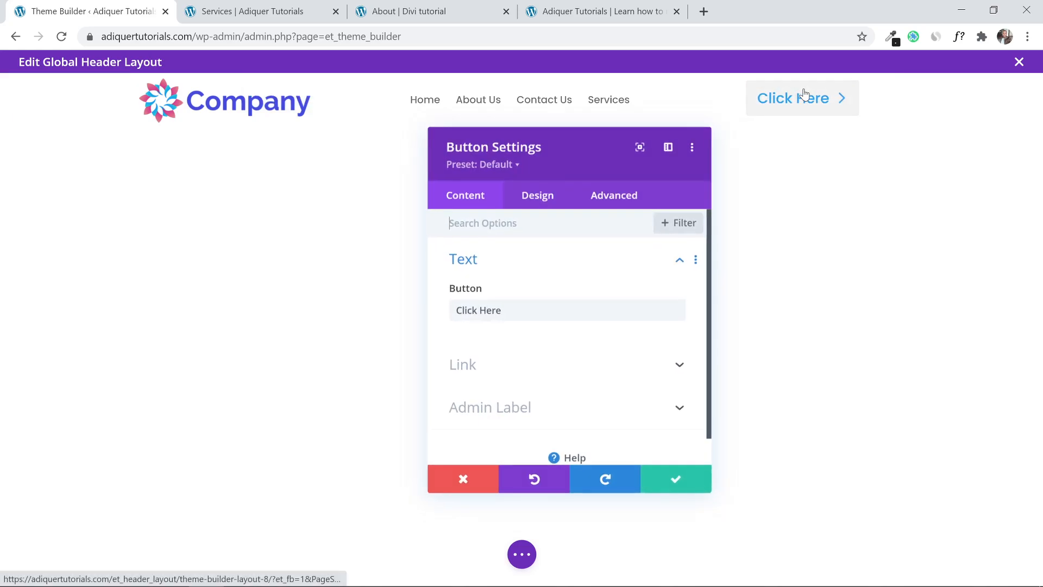
{"action": "left_click", "coordinate": [549, 203]}
{"action": "left_click", "coordinate": [557, 269]}
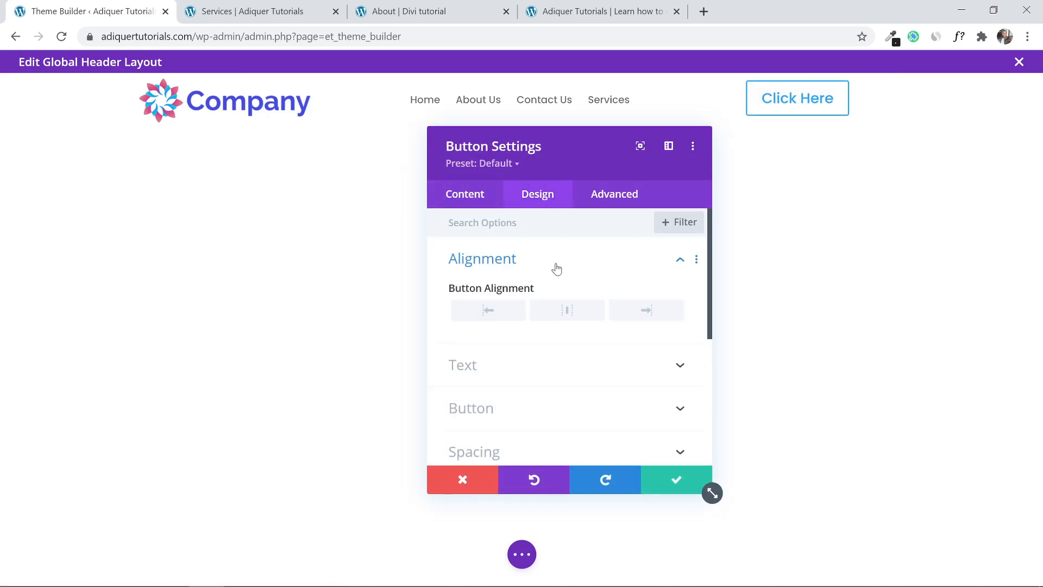
{"action": "left_click", "coordinate": [632, 313]}
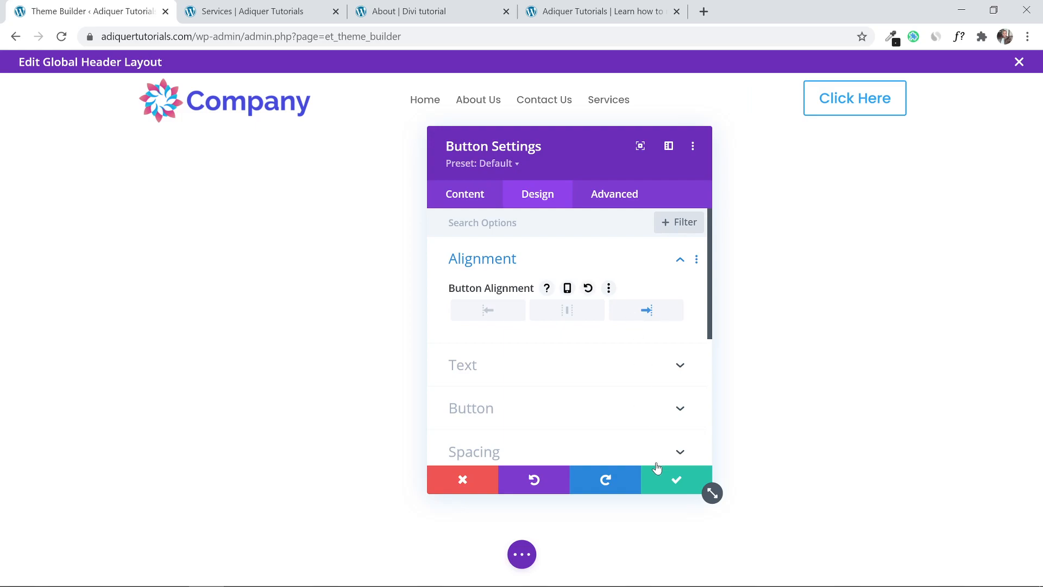
{"action": "left_click", "coordinate": [664, 480]}
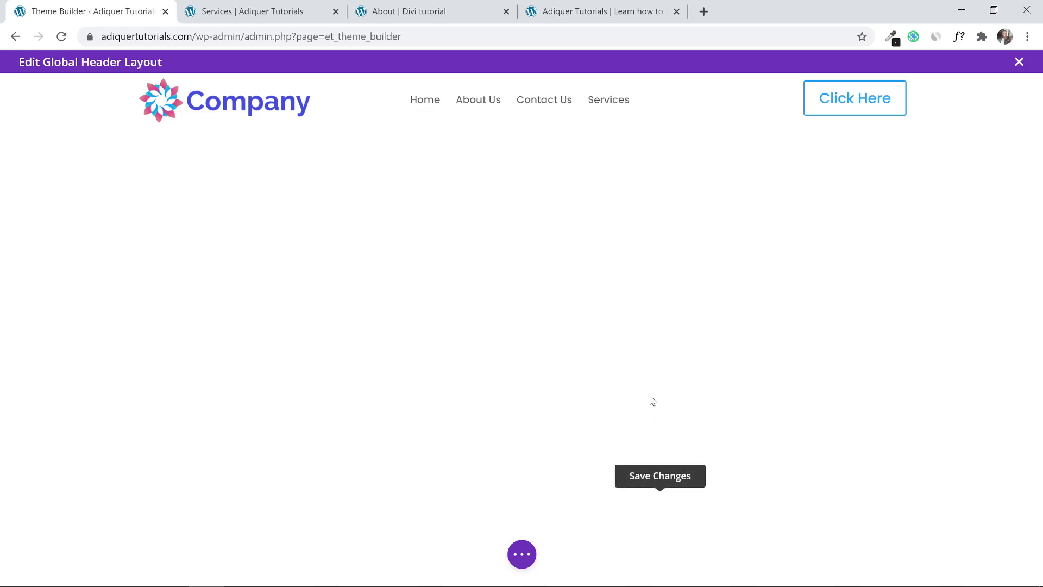
{"action": "left_click", "coordinate": [562, 5]}
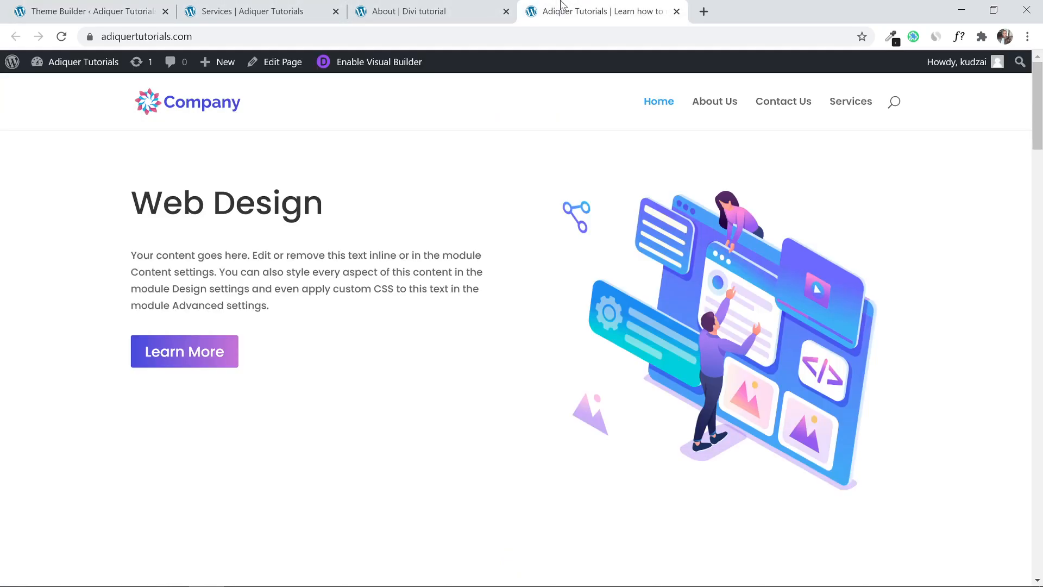
{"action": "left_click", "coordinate": [419, 5]}
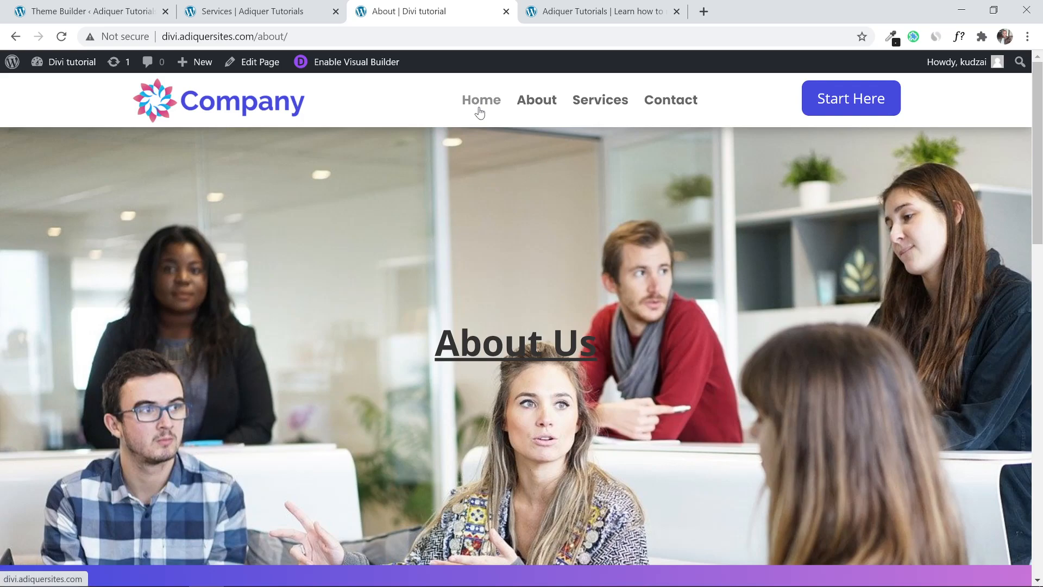
{"action": "mouse_move", "coordinate": [1041, 114]}
{"action": "left_mouse_down"}
{"action": "mouse_move", "coordinate": [1041, 442]}
{"action": "mouse_move", "coordinate": [1027, 163]}
{"action": "mouse_move", "coordinate": [1009, 97]}
{"action": "mouse_move", "coordinate": [1041, 443]}
{"action": "mouse_move", "coordinate": [1025, 102]}
{"action": "mouse_move", "coordinate": [1041, 440]}
{"action": "mouse_move", "coordinate": [1039, 131]}
{"action": "left_mouse_up"}
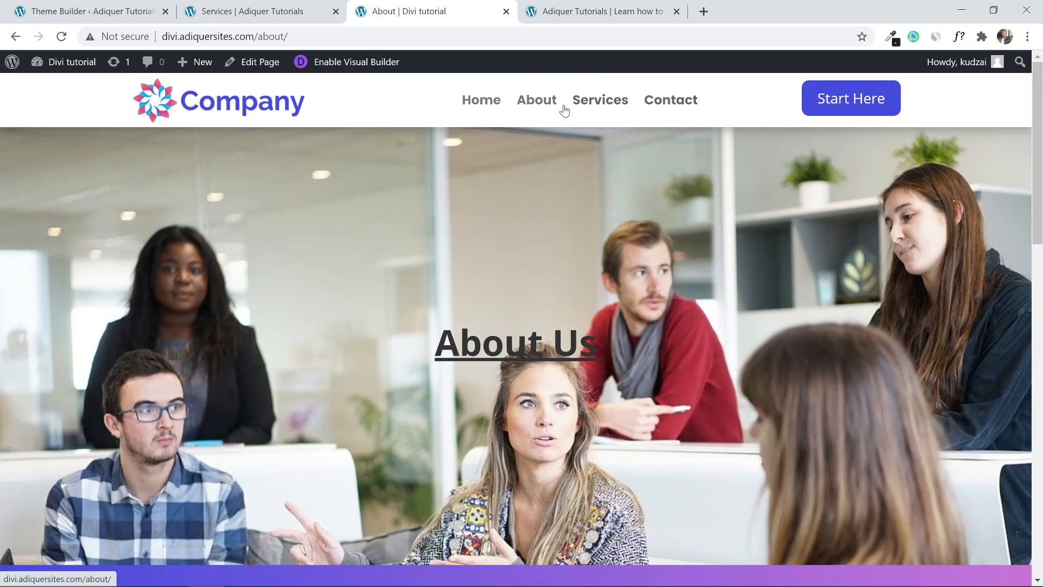
{"action": "left_click", "coordinate": [254, 9]}
{"action": "left_click", "coordinate": [93, 9]}
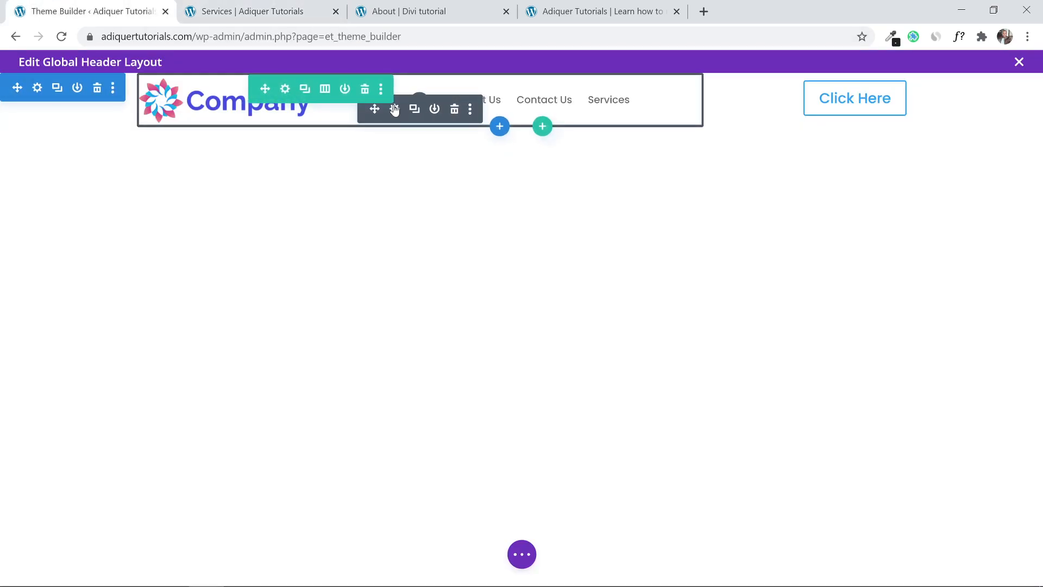
Set the menu's Menu Text Size to 18px and save.
{"action": "left_click", "coordinate": [393, 106]}
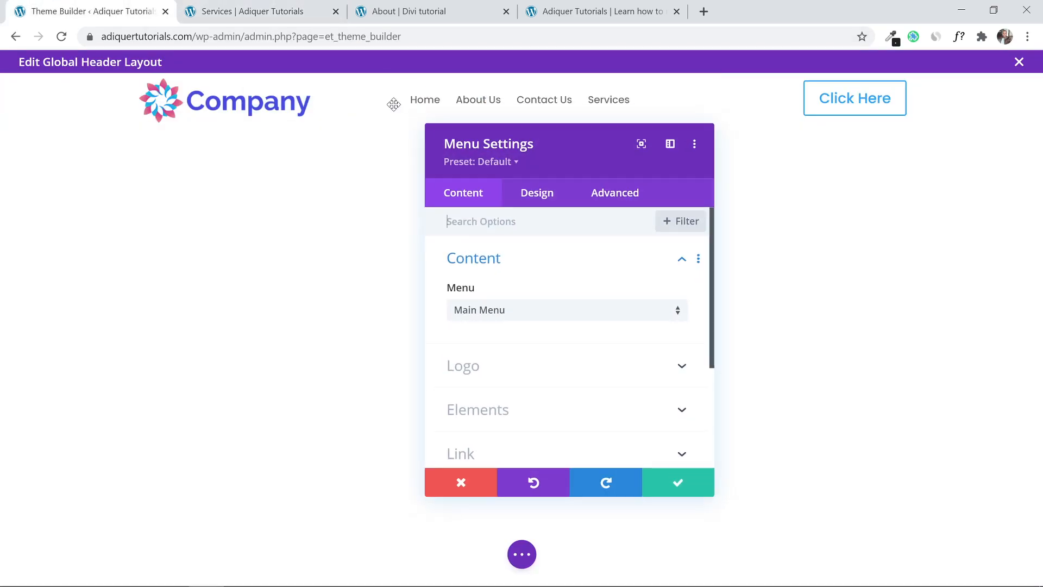
{"action": "left_click", "coordinate": [543, 201]}
{"action": "left_click", "coordinate": [554, 302]}
{"action": "scroll", "coordinate": [554, 304], "scroll_direction": "down", "scroll_amount": 3}
{"action": "left_click", "coordinate": [651, 275]}
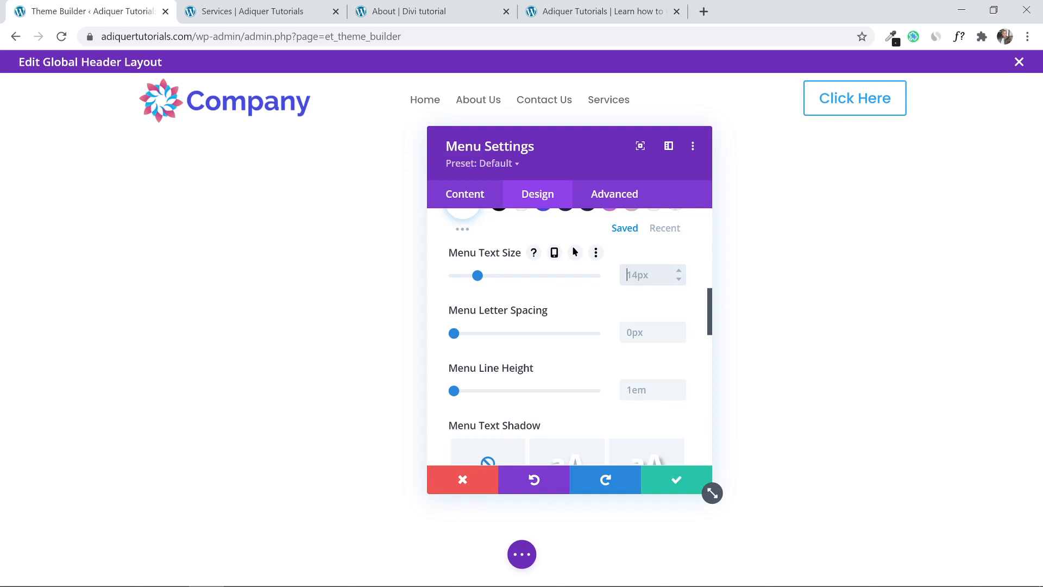
{"action": "type", "text": "18"}
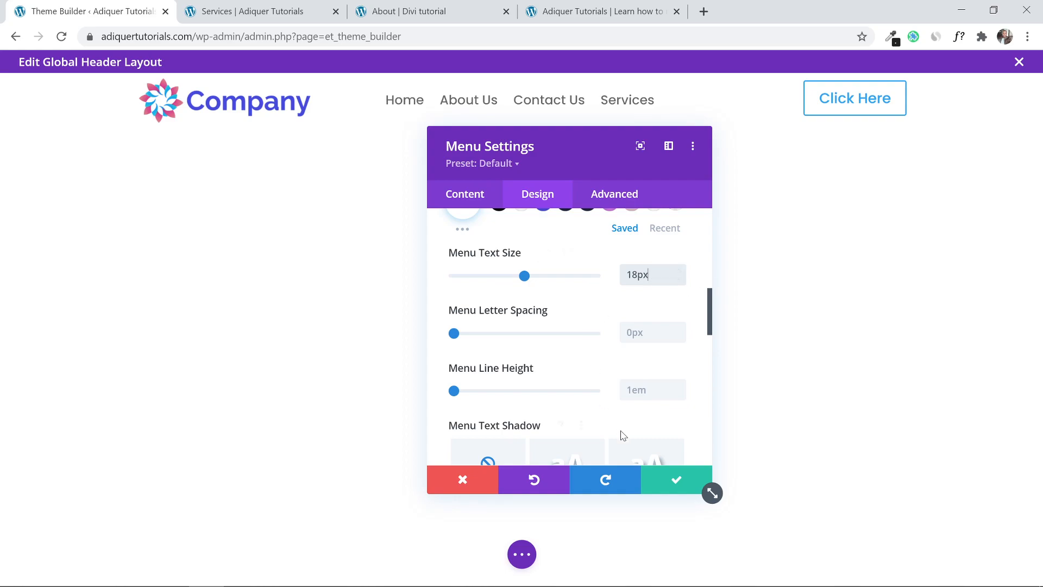
{"action": "left_click", "coordinate": [662, 483]}
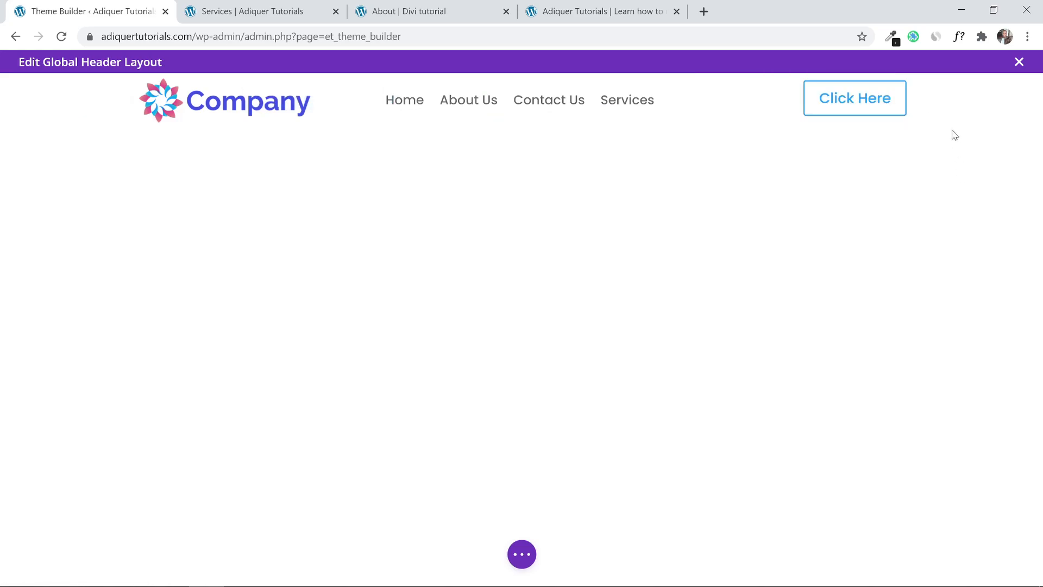
Enable custom styles on the Click Here button and give it a #454ade background.
{"action": "mouse_move", "coordinate": [837, 104]}
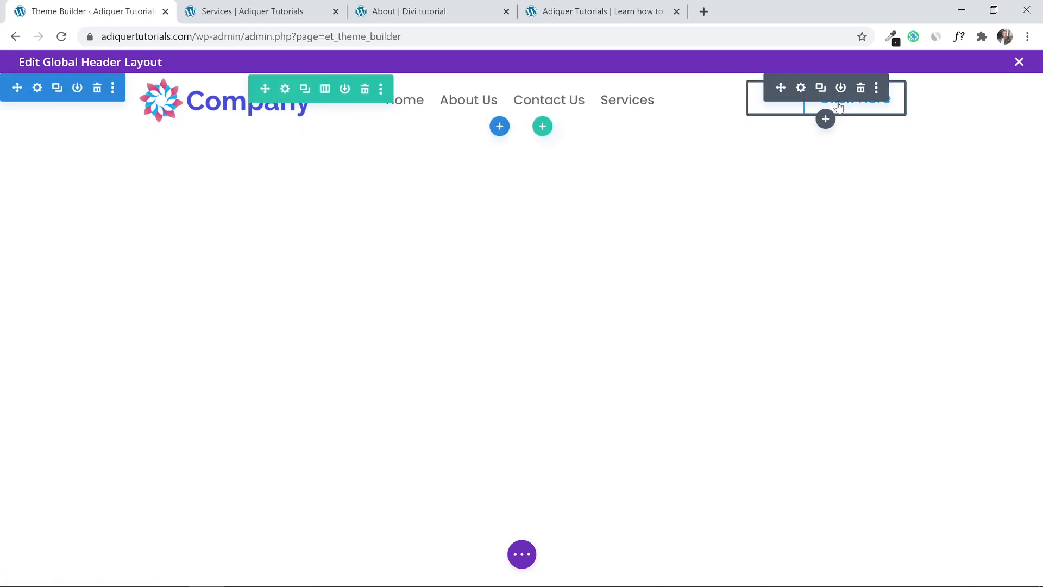
{"action": "left_click", "coordinate": [800, 88]}
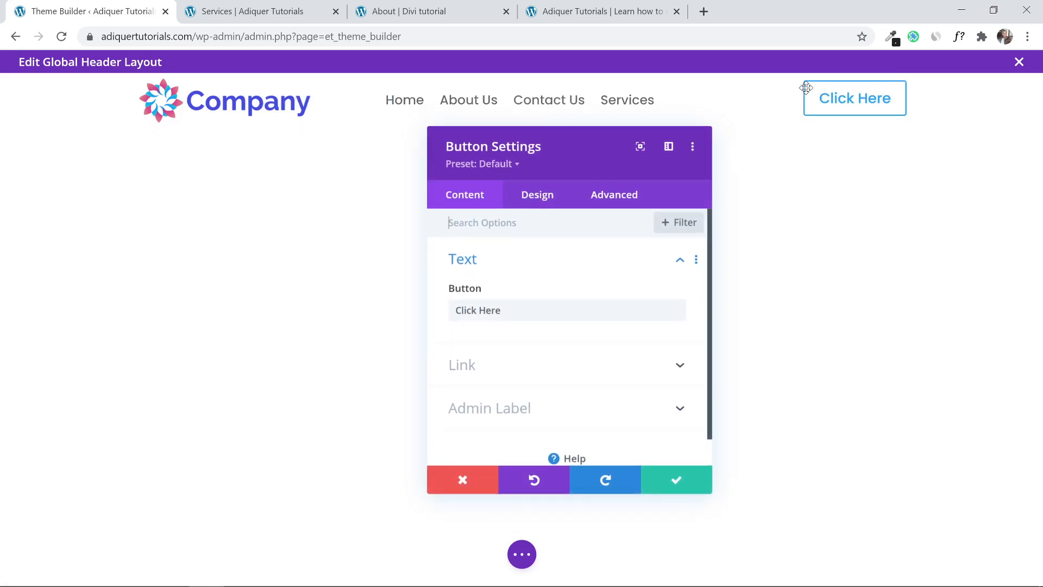
{"action": "left_click", "coordinate": [537, 198]}
{"action": "left_click", "coordinate": [533, 357]}
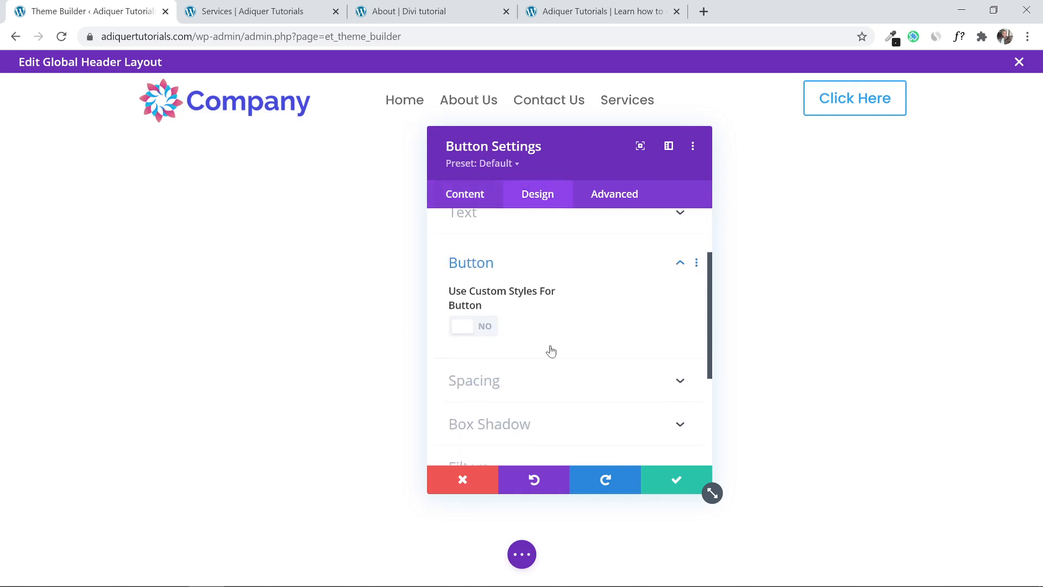
{"action": "left_click", "coordinate": [481, 302]}
{"action": "scroll", "coordinate": [524, 267], "scroll_direction": "down", "scroll_amount": 3}
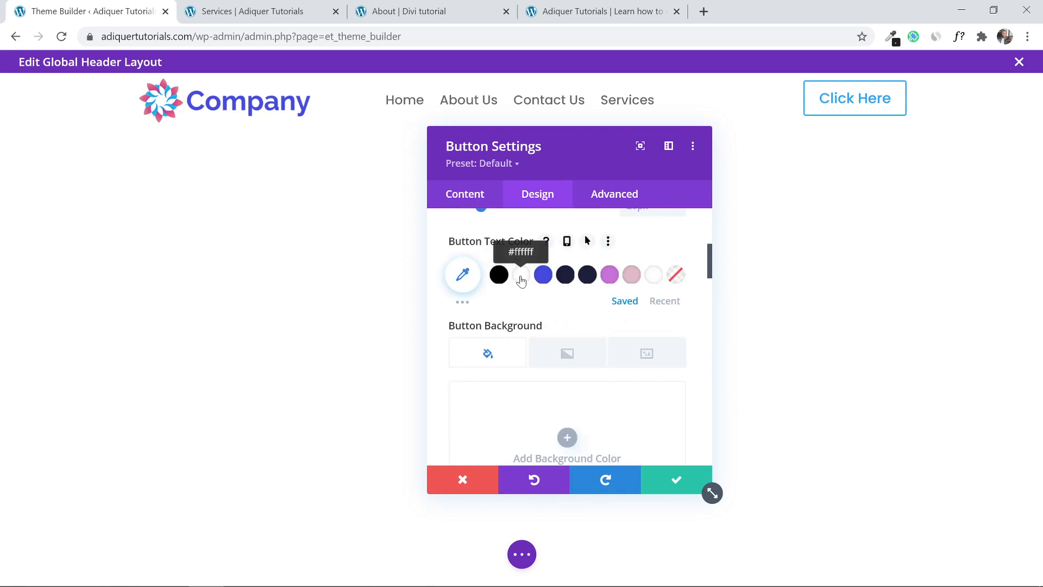
{"action": "scroll", "coordinate": [521, 281], "scroll_direction": "down", "scroll_amount": 4}
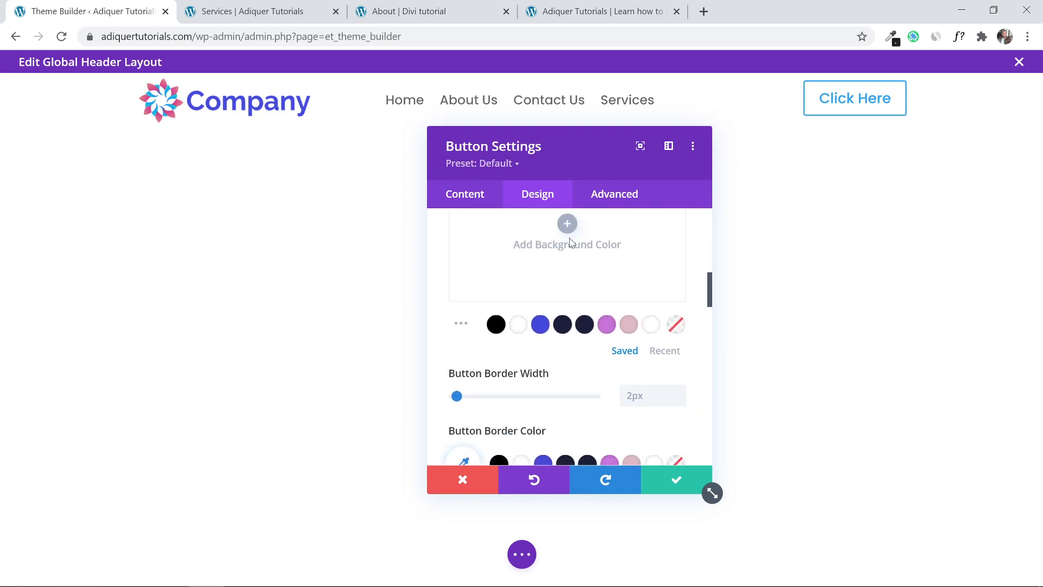
{"action": "left_click", "coordinate": [541, 324]}
Make the button text white, its border #454ade, and its corner radius 5px.
{"action": "scroll", "coordinate": [529, 324], "scroll_direction": "up", "scroll_amount": 3}
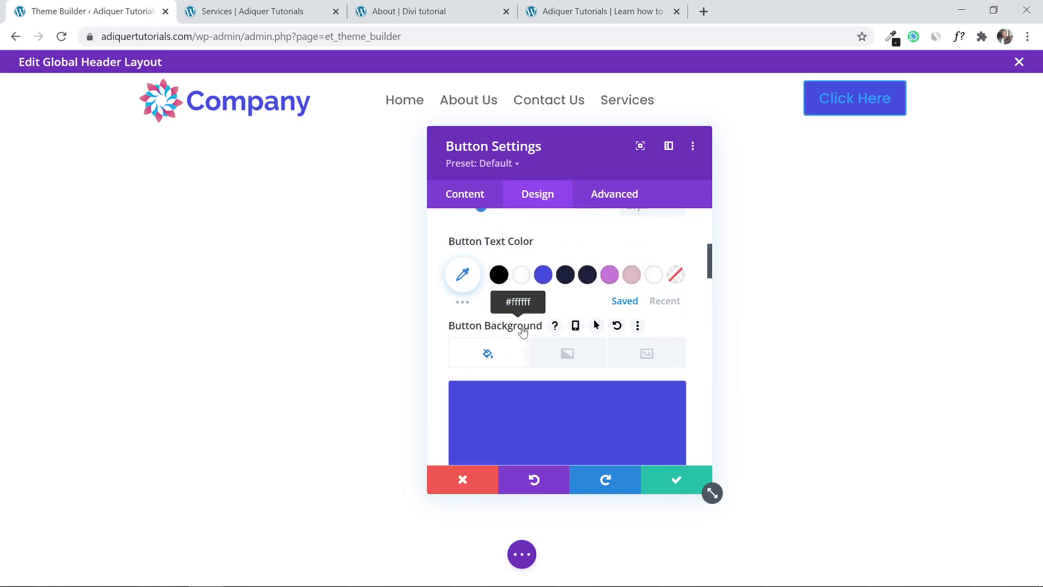
{"action": "left_click", "coordinate": [523, 276]}
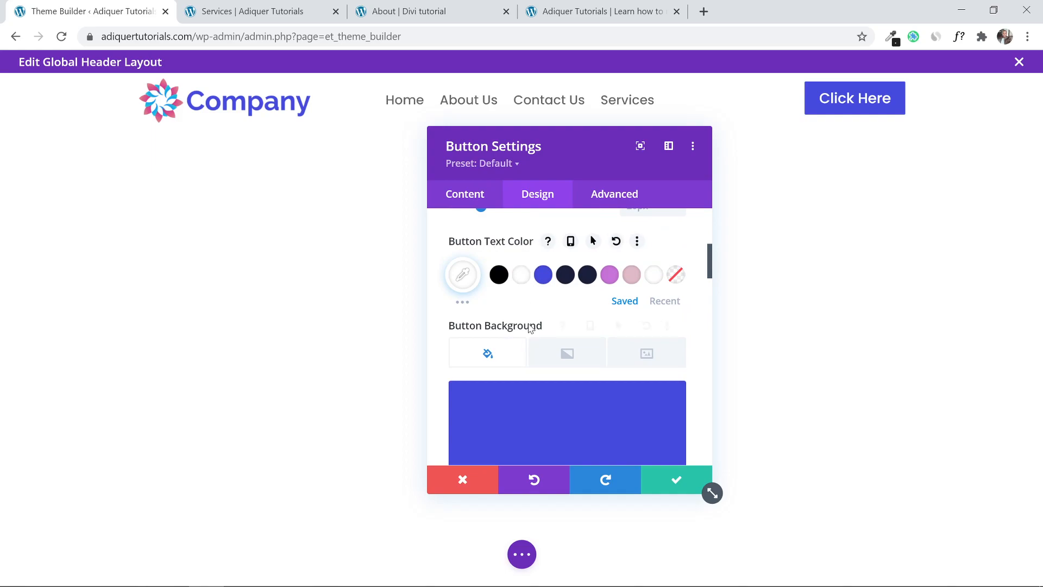
{"action": "scroll", "coordinate": [530, 326], "scroll_direction": "down", "scroll_amount": 5}
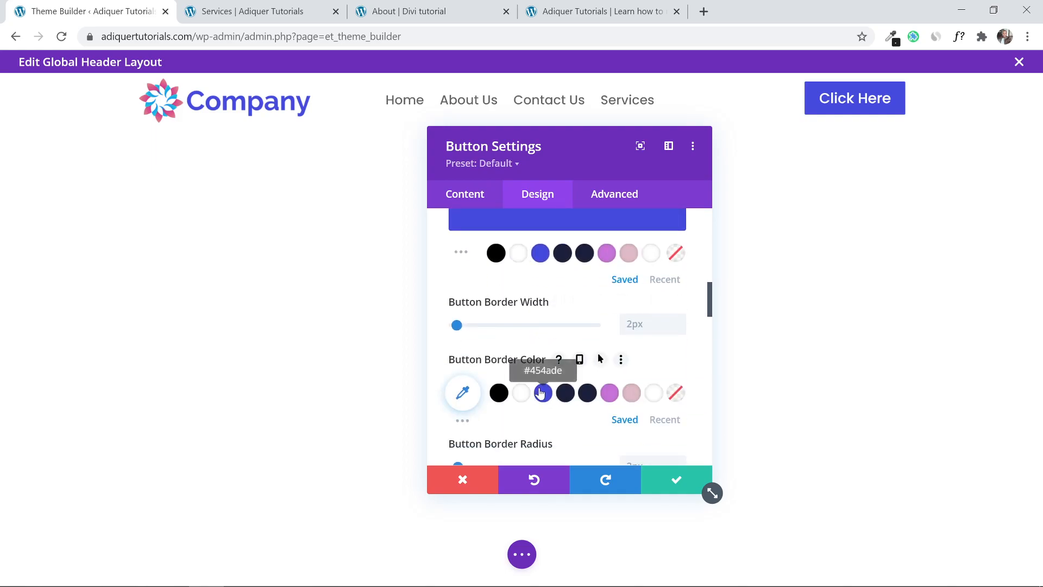
{"action": "left_click", "coordinate": [544, 392]}
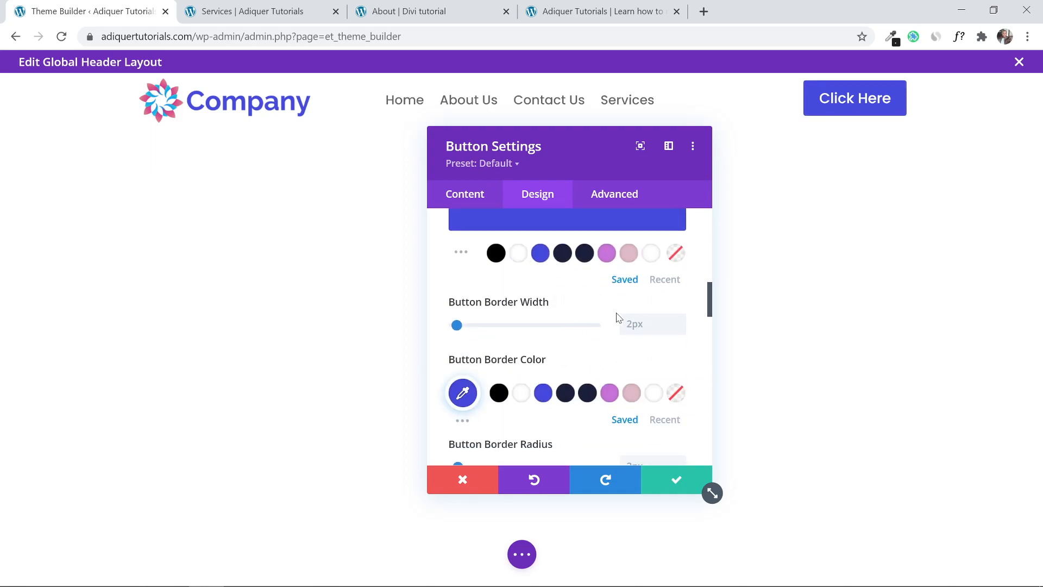
{"action": "scroll", "coordinate": [530, 352], "scroll_direction": "down", "scroll_amount": 3}
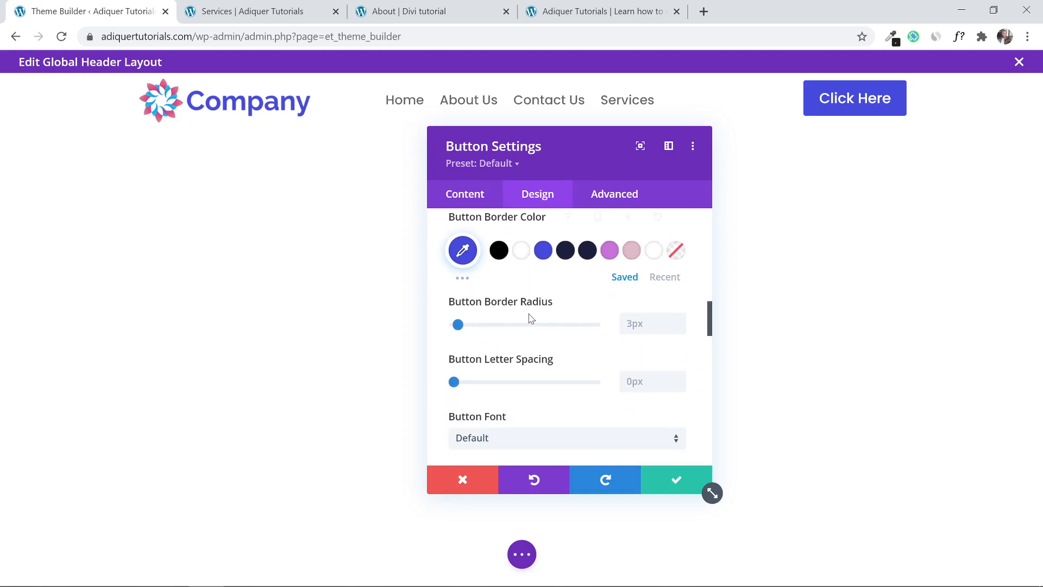
{"action": "left_click", "coordinate": [678, 319]}
{"action": "left_click", "coordinate": [678, 319]}
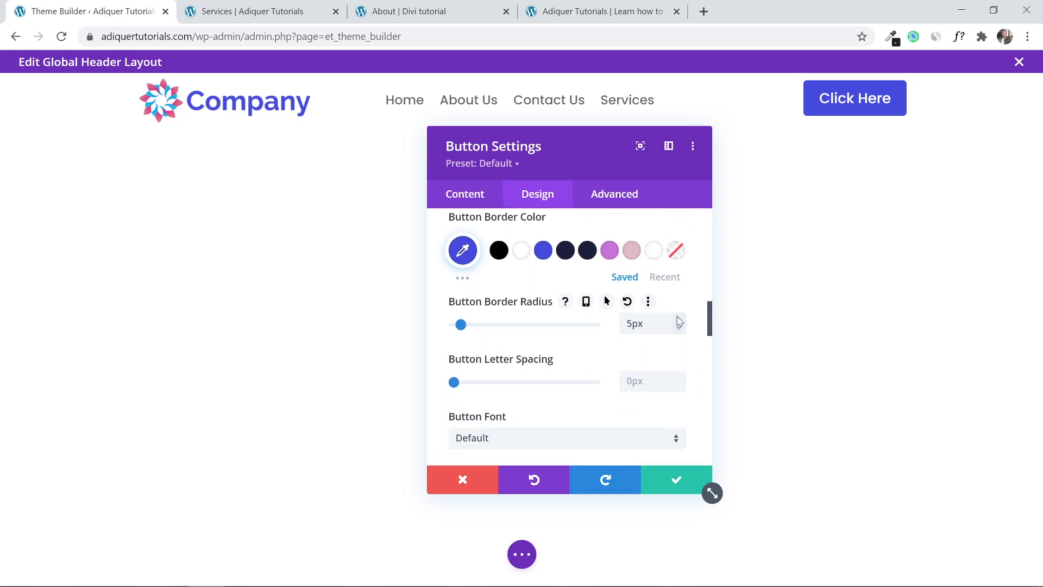
{"action": "scroll", "coordinate": [619, 311], "scroll_direction": "up", "scroll_amount": 3}
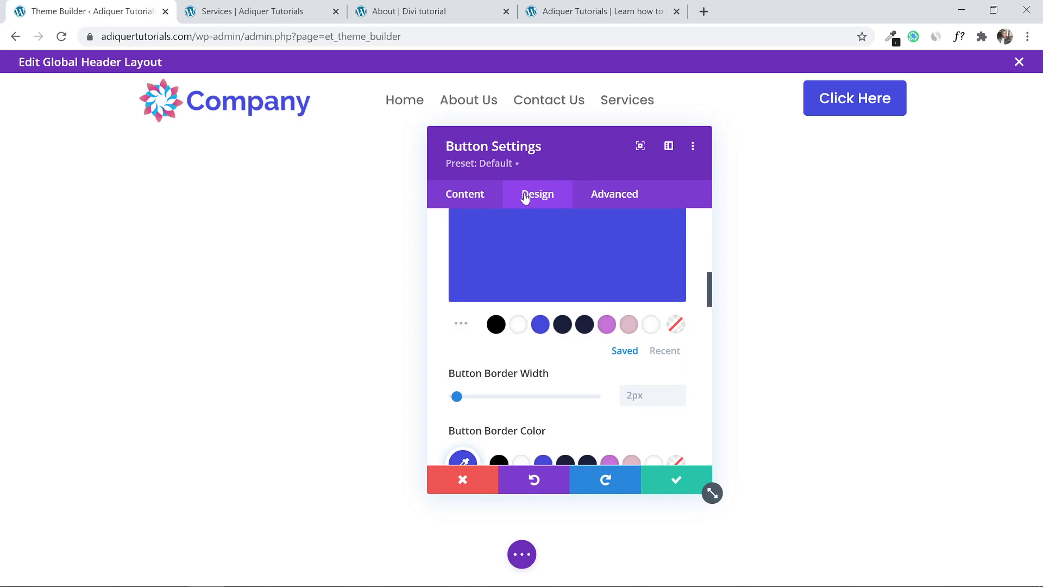
Change the header button text from 'Click Here' to 'Get Started' and save the button settings.
{"action": "left_click", "coordinate": [461, 205]}
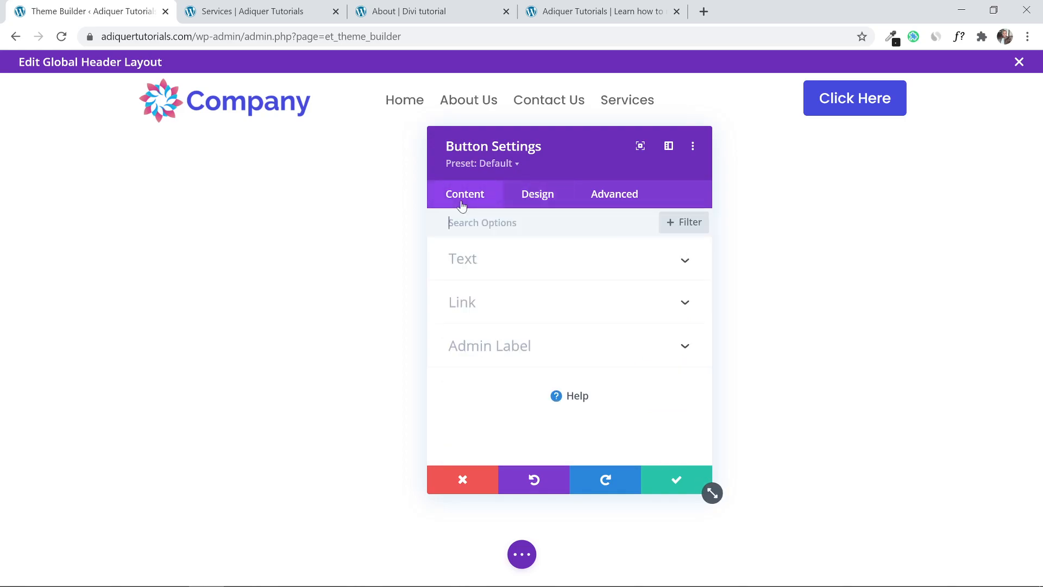
{"action": "left_click", "coordinate": [520, 272]}
{"action": "left_click_drag", "start_coordinate": [673, 309], "coordinate": [324, 308]}
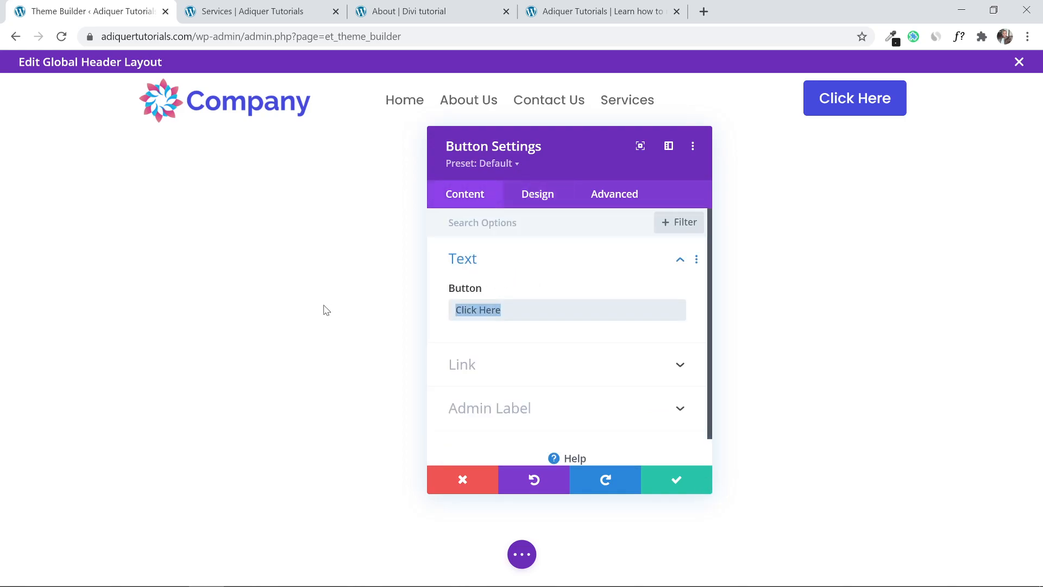
{"action": "type", "text": "Get"}
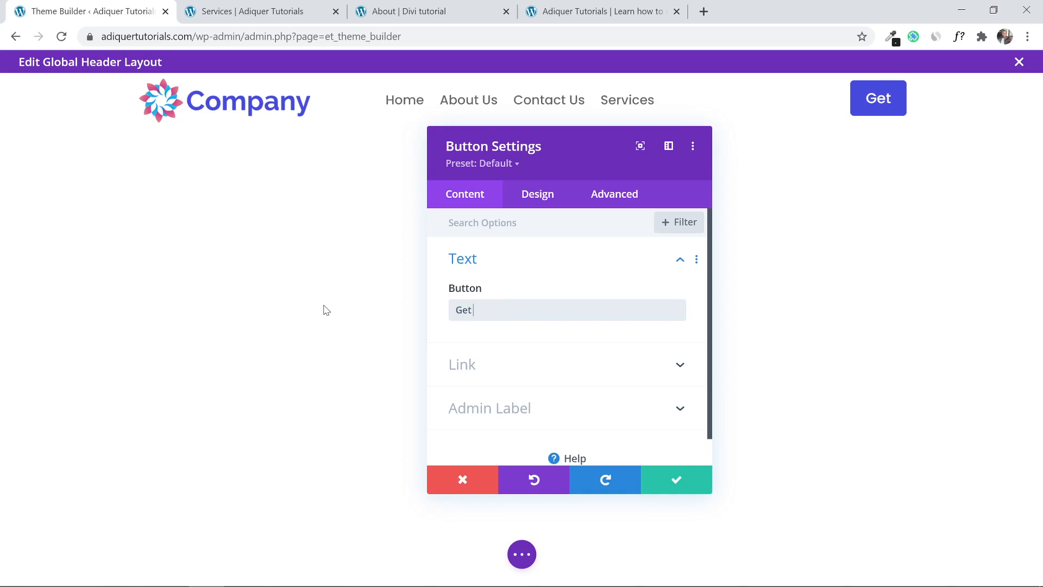
{"action": "type", "text": " Star"}
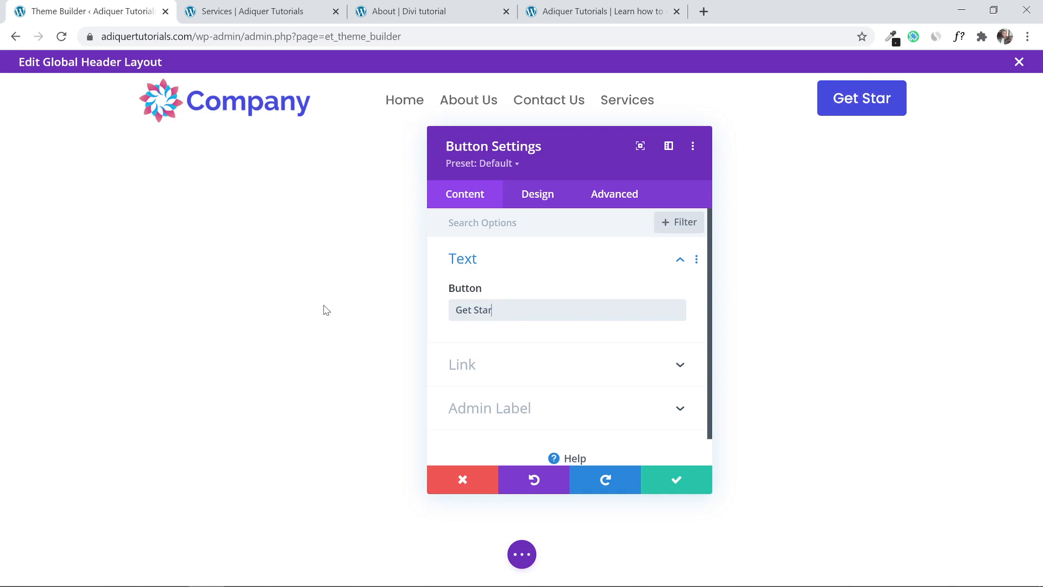
{"action": "type", "text": "ted"}
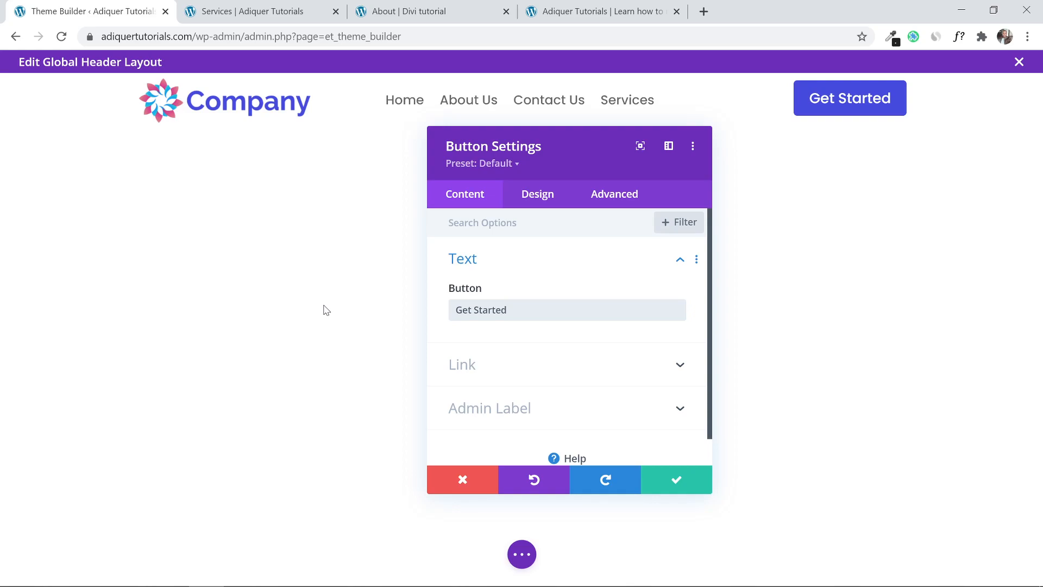
{"action": "left_click", "coordinate": [677, 483]}
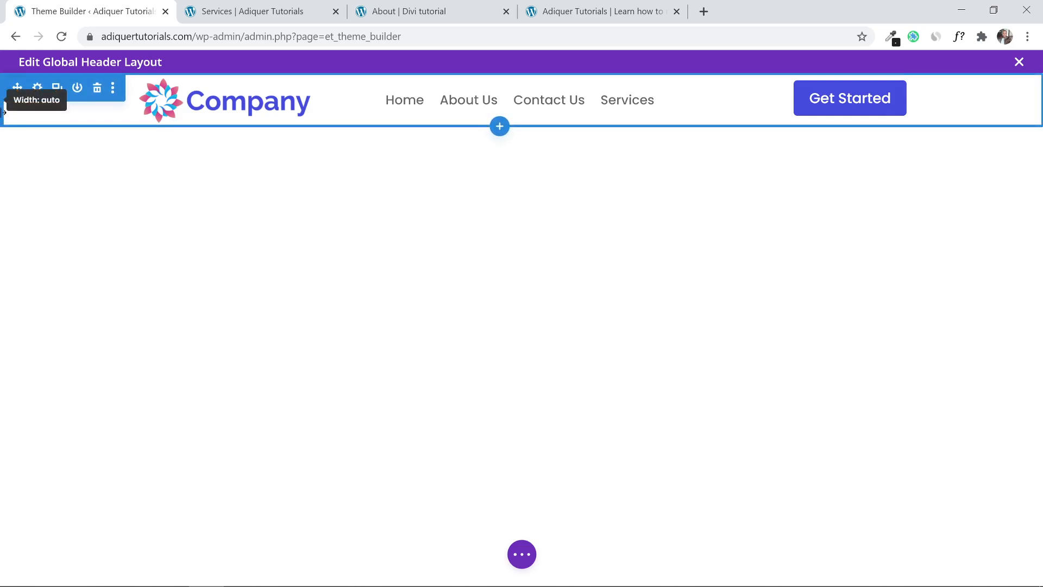
Give the header section the second Box Shadow preset as a soft drop shadow.
{"action": "left_click", "coordinate": [37, 88]}
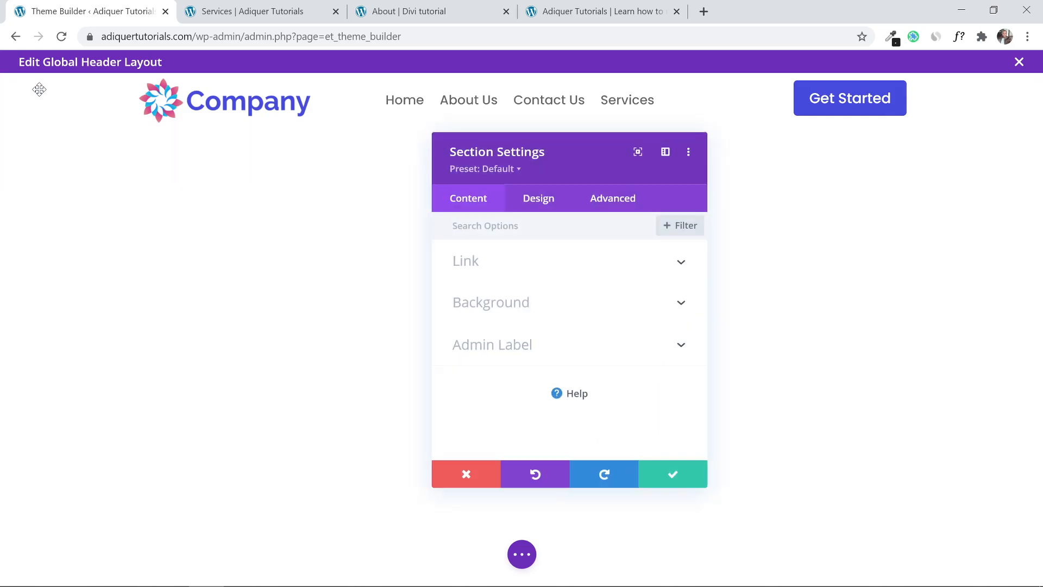
{"action": "left_click", "coordinate": [540, 196]}
{"action": "scroll", "coordinate": [560, 383], "scroll_direction": "down", "scroll_amount": 2}
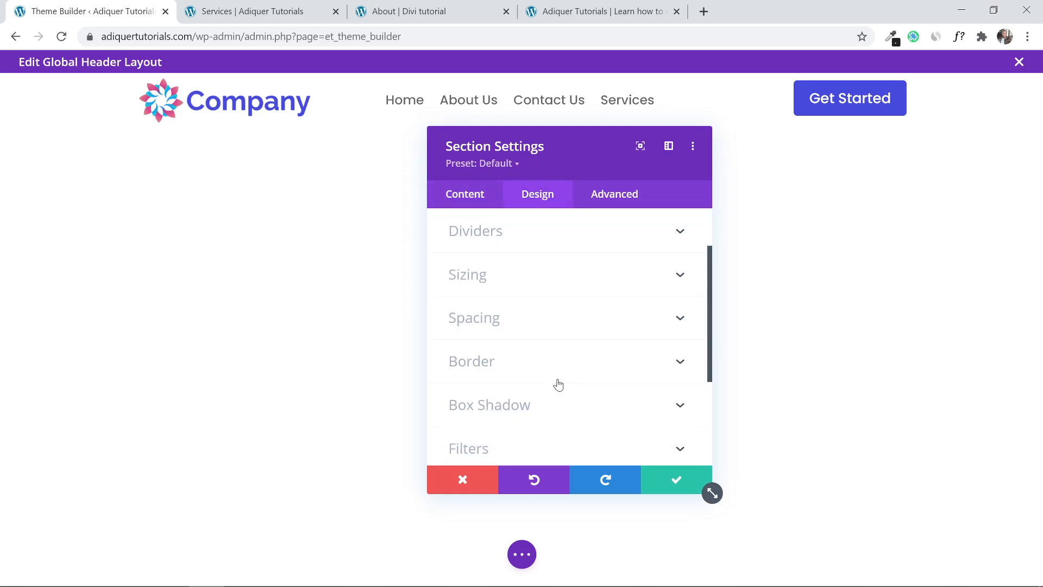
{"action": "left_click", "coordinate": [553, 402]}
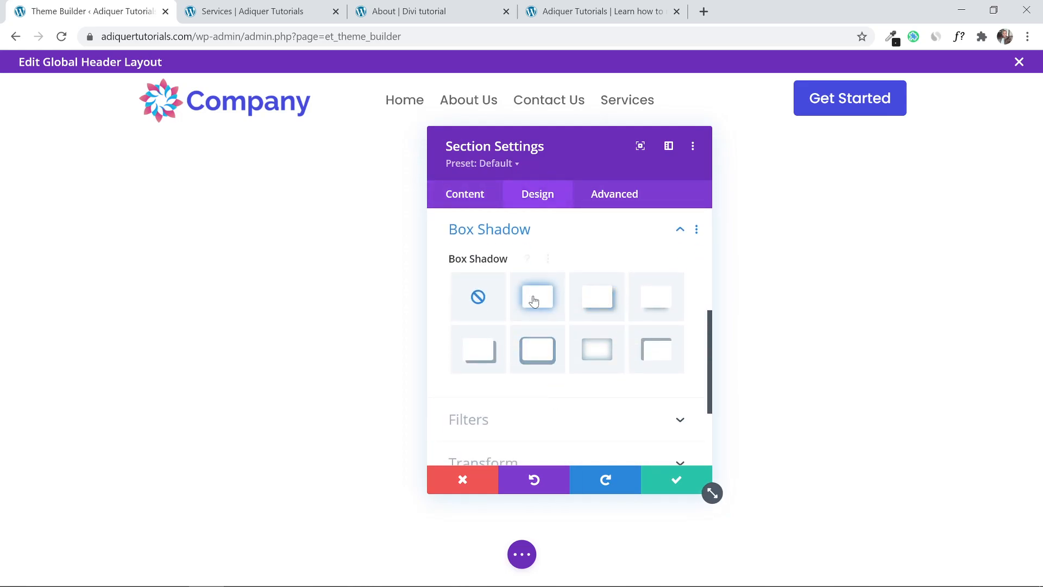
{"action": "left_click", "coordinate": [535, 298]}
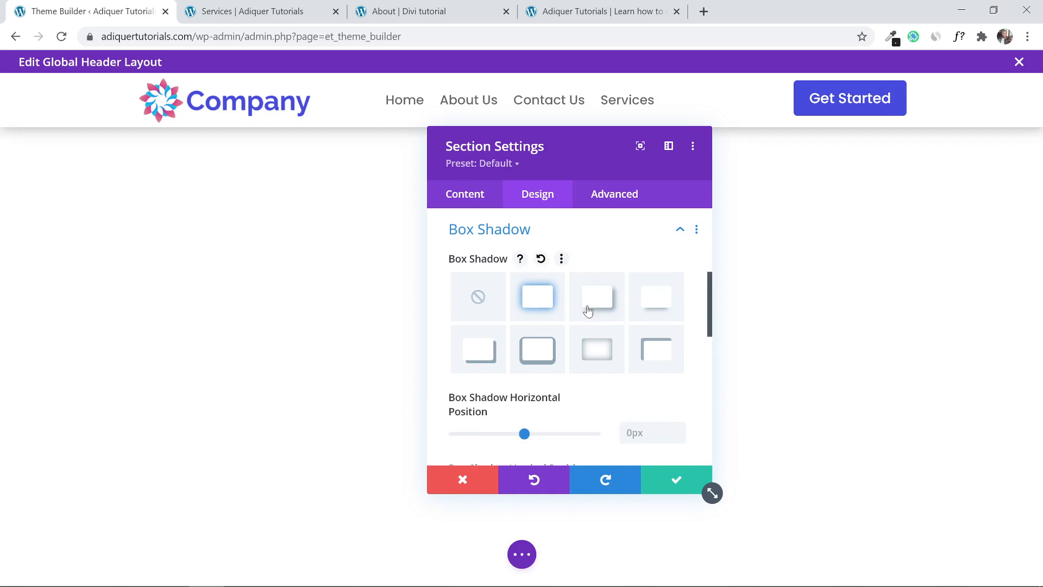
{"action": "left_click", "coordinate": [683, 482]}
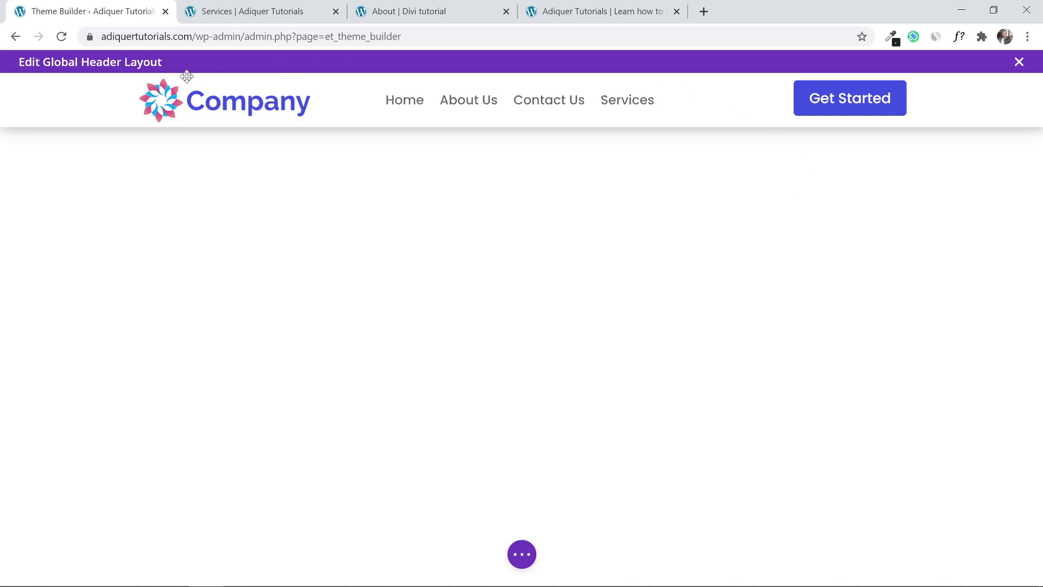
Set the header section's Sticky Position under Scroll Effects to Stick to Top.
{"action": "mouse_move", "coordinate": [189, 82]}
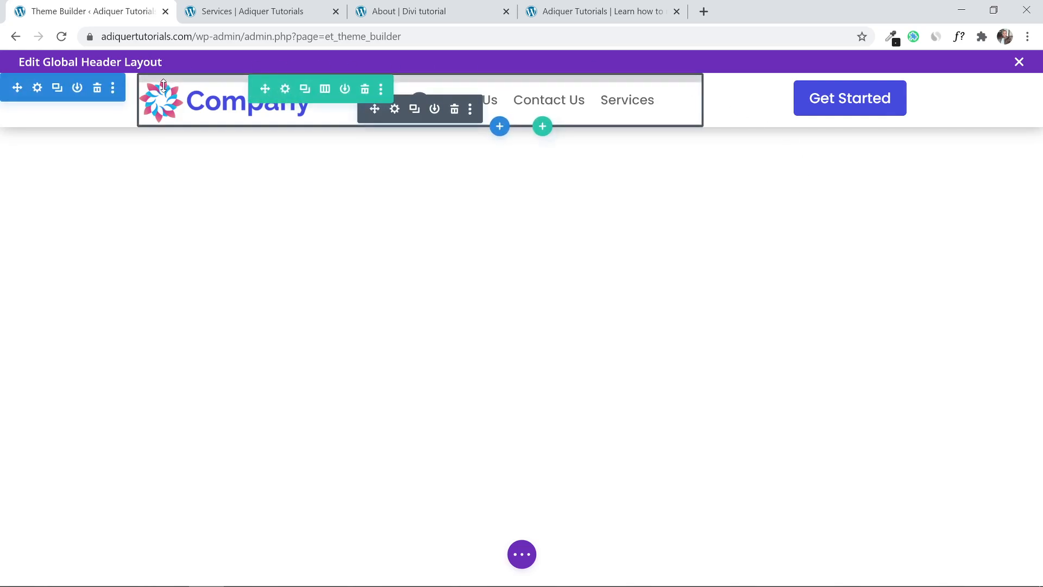
{"action": "left_click", "coordinate": [38, 88]}
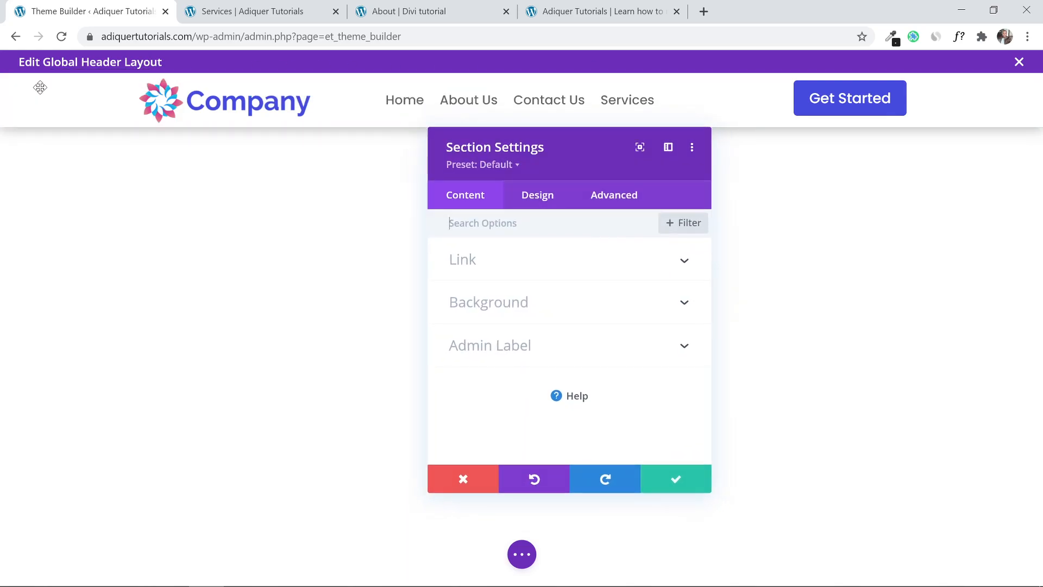
{"action": "left_click", "coordinate": [535, 195]}
{"action": "scroll", "coordinate": [535, 263], "scroll_direction": "down", "scroll_amount": 5}
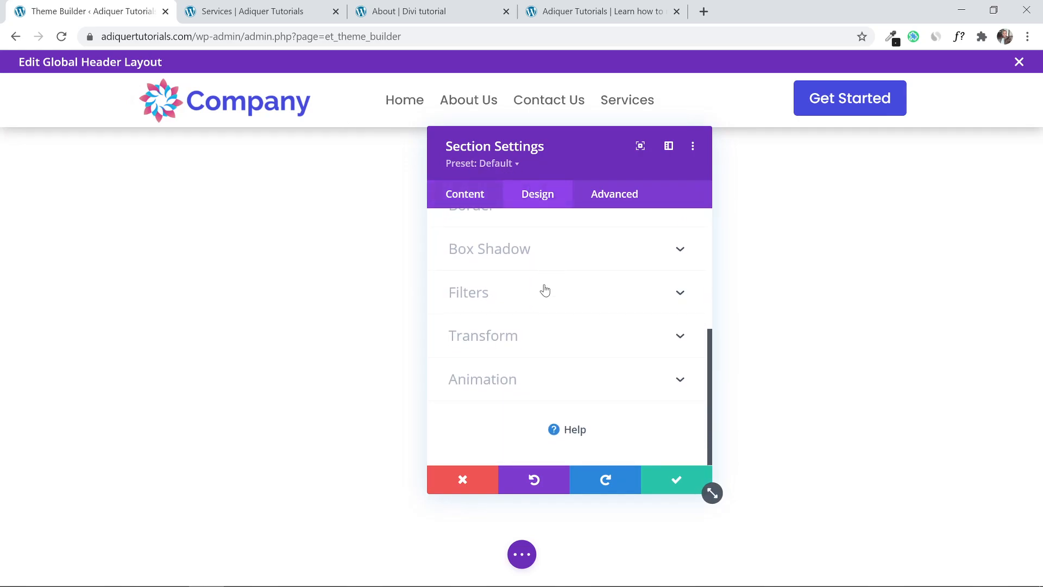
{"action": "left_click", "coordinate": [610, 197]}
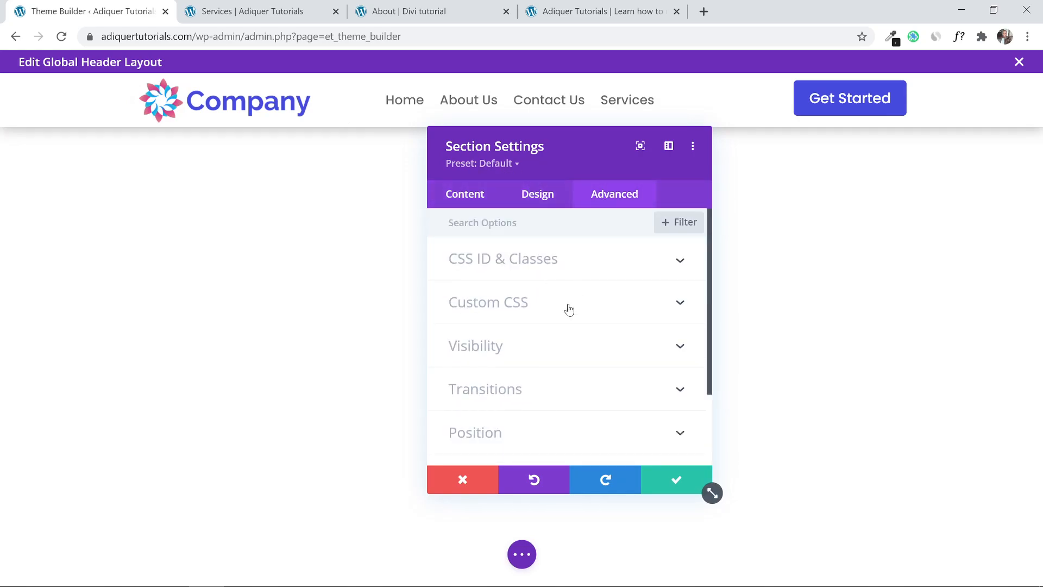
{"action": "scroll", "coordinate": [569, 309], "scroll_direction": "down", "scroll_amount": 2}
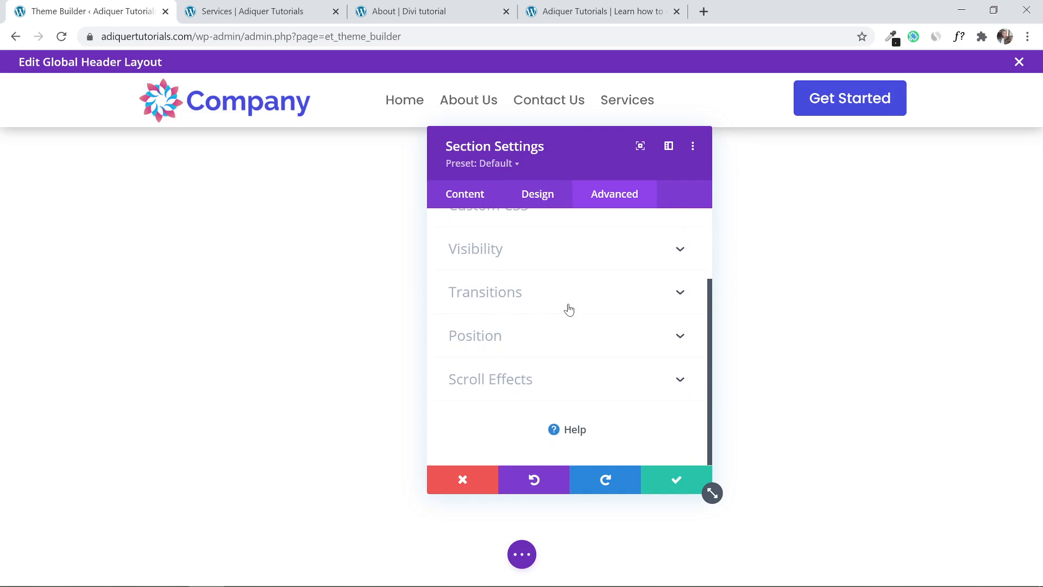
{"action": "left_click", "coordinate": [600, 384]}
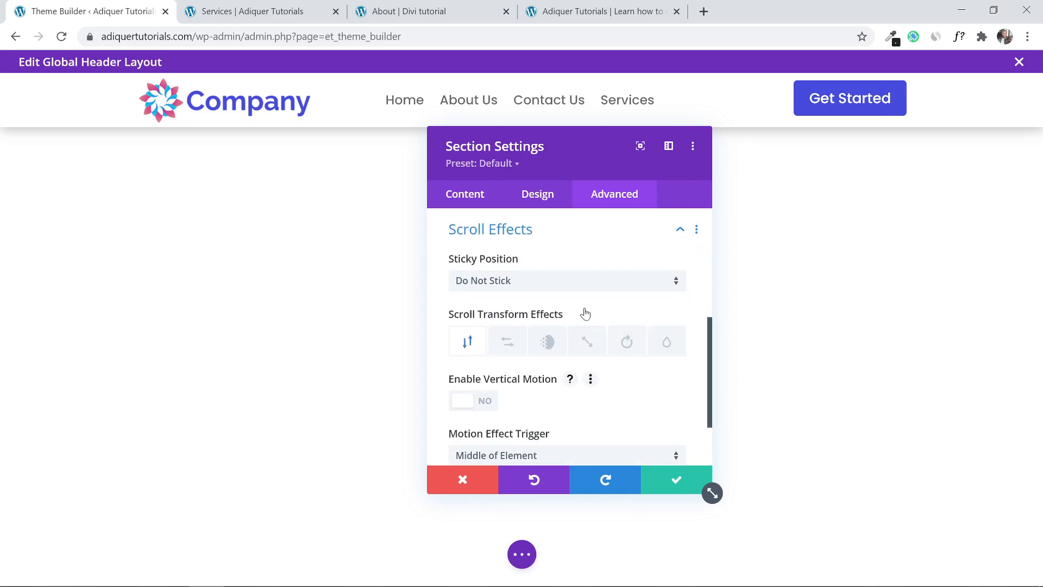
{"action": "left_click", "coordinate": [506, 284]}
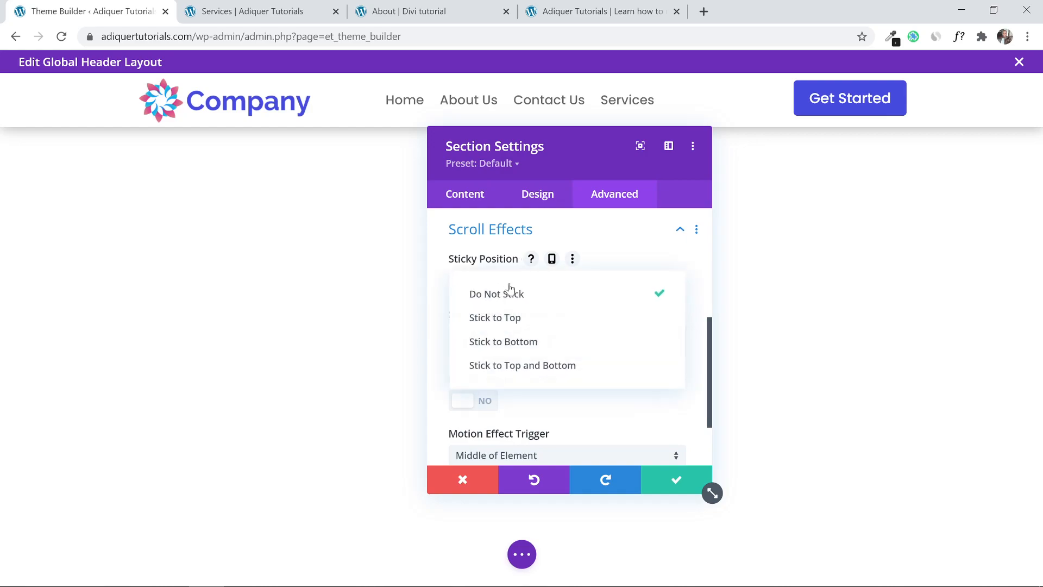
{"action": "left_click", "coordinate": [526, 322]}
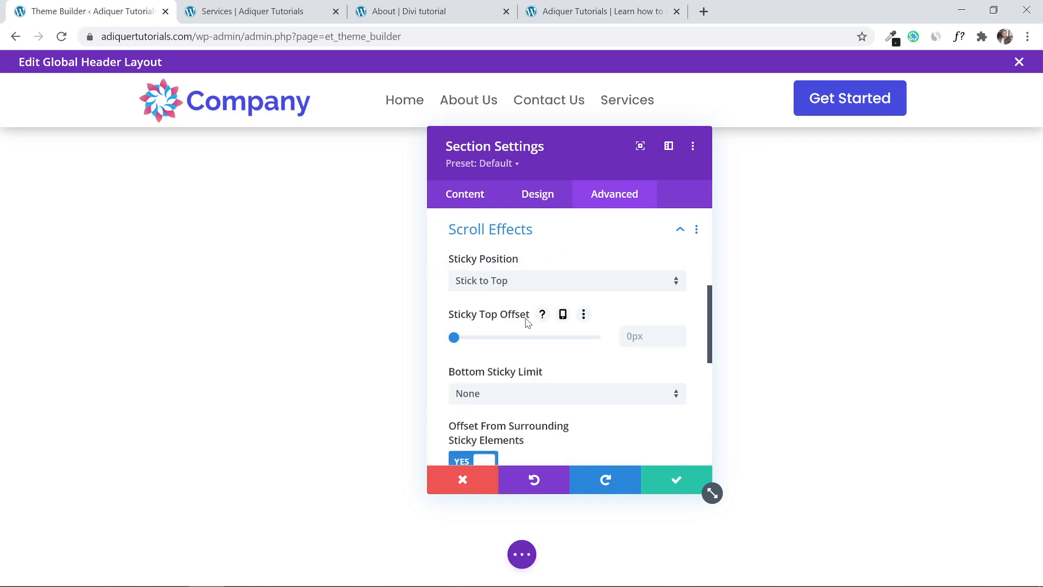
{"action": "left_click", "coordinate": [659, 478]}
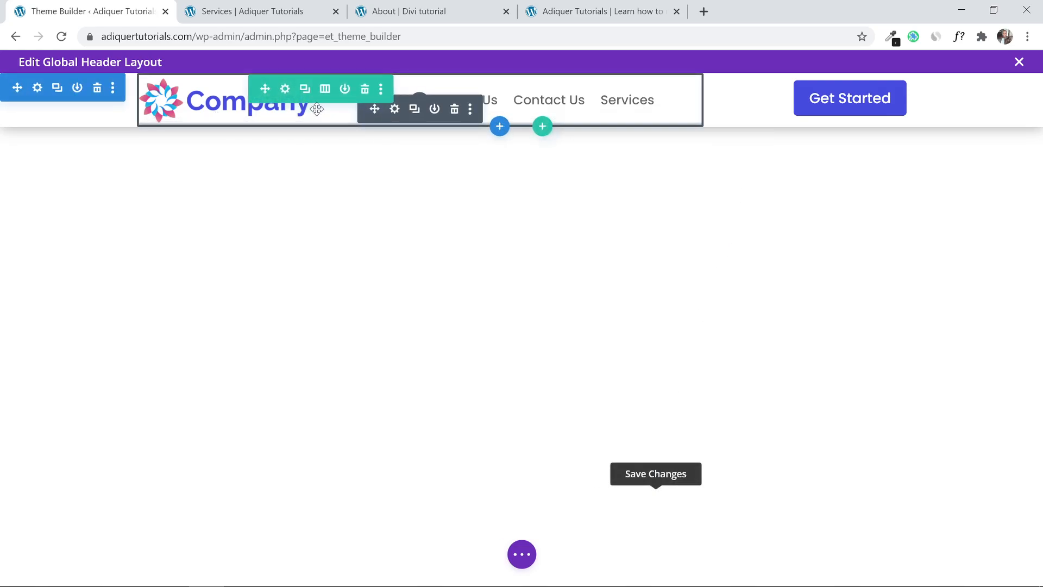
{"action": "left_click", "coordinate": [820, 88]}
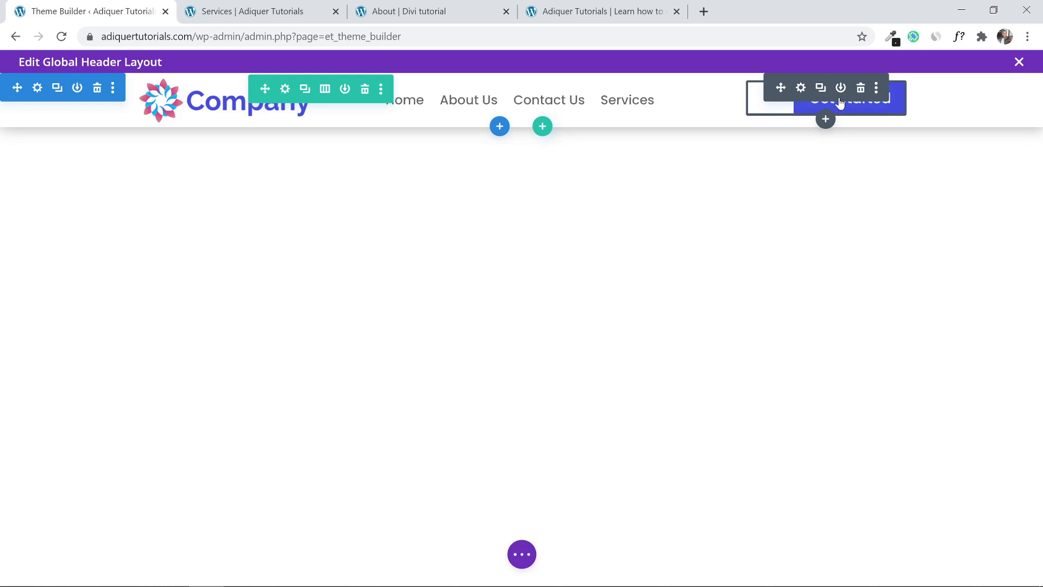
{"action": "left_click", "coordinate": [800, 89]}
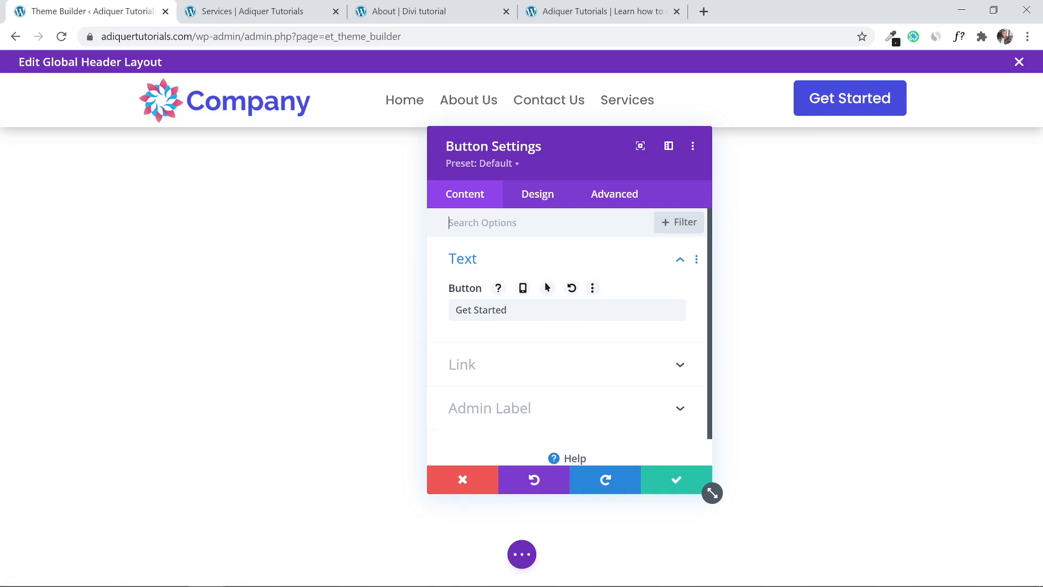
{"action": "left_click", "coordinate": [509, 363]}
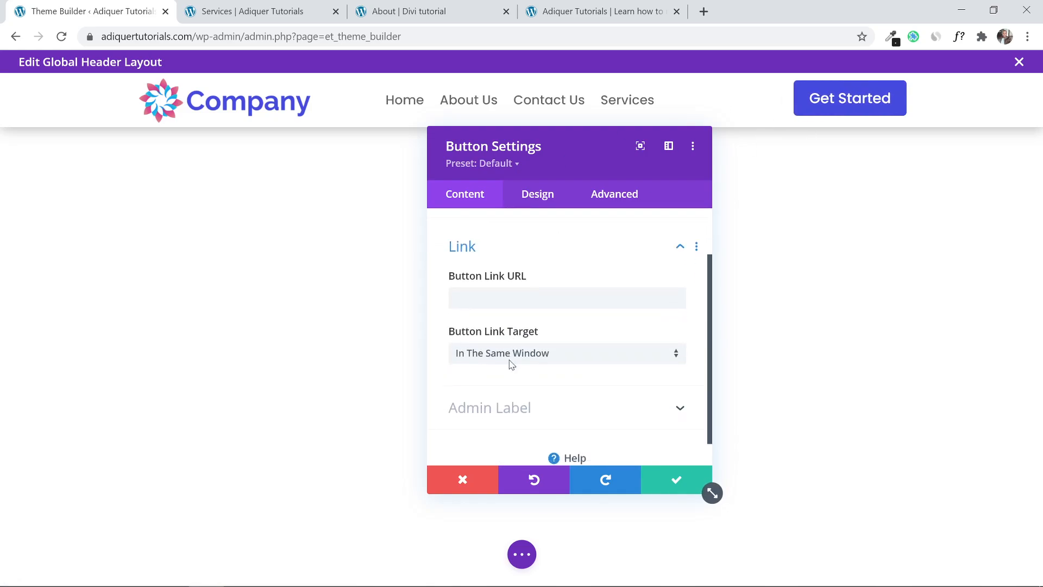
{"action": "left_click", "coordinate": [261, 10]}
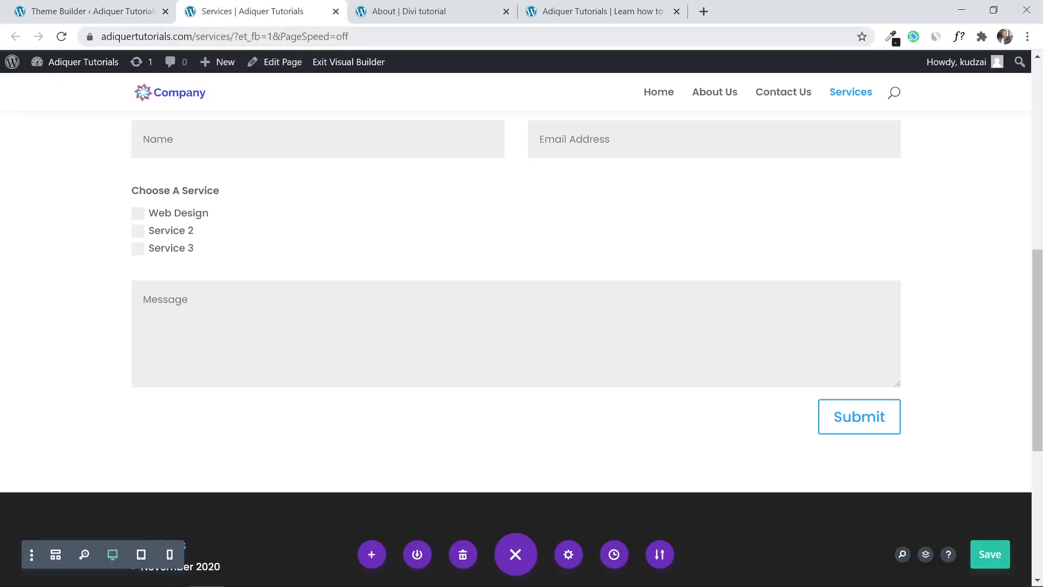
{"action": "left_click_drag", "start_coordinate": [262, 37], "coordinate": [116, 45]}
{"action": "right_click", "coordinate": [154, 39]}
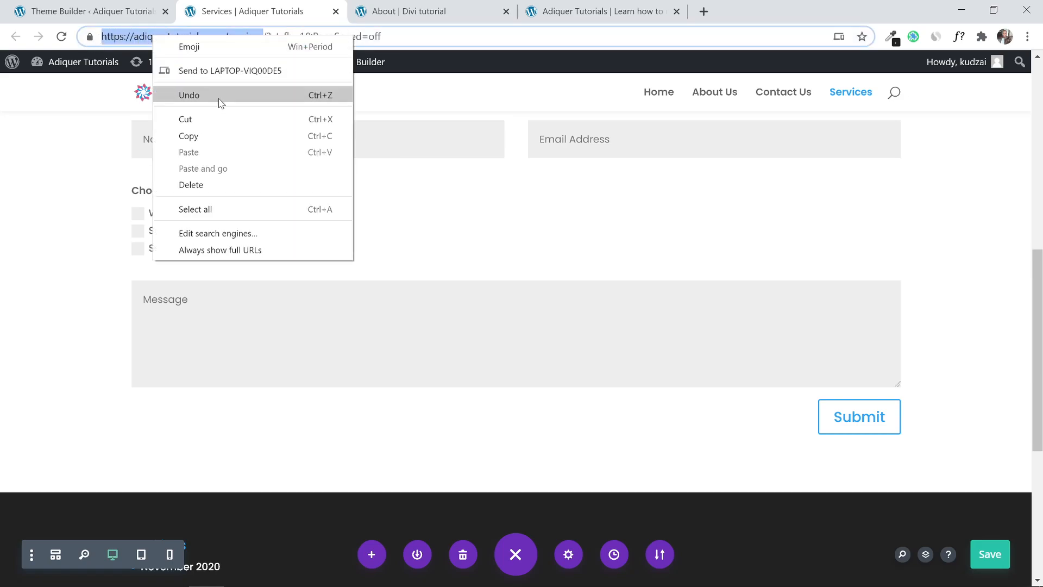
{"action": "left_click", "coordinate": [221, 138]}
{"action": "key", "text": "ctrl+shift+Tab"}
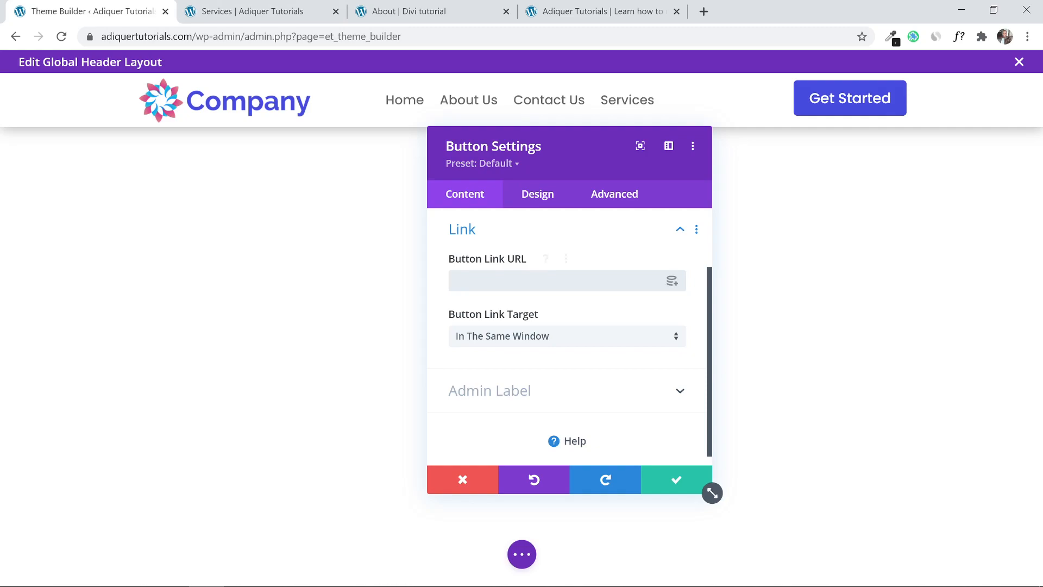
{"action": "right_click", "coordinate": [513, 278]}
{"action": "left_click", "coordinate": [565, 368]}
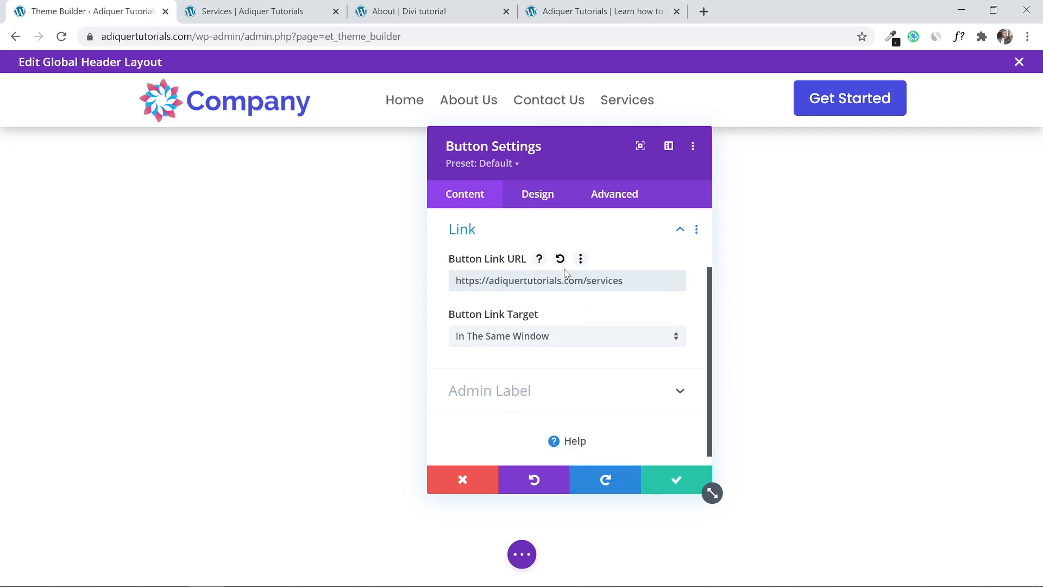
{"action": "left_click", "coordinate": [674, 480]}
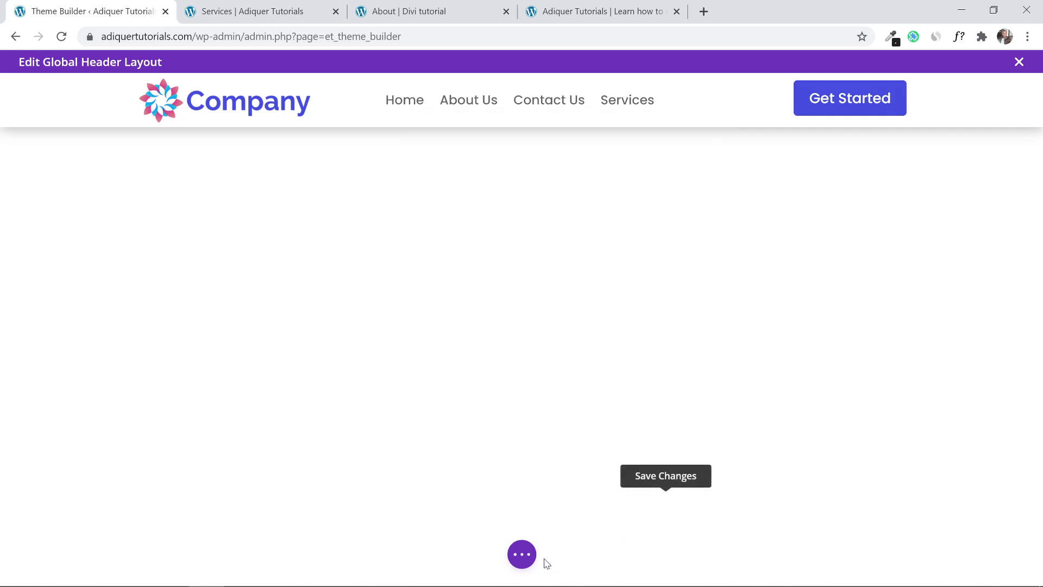
Save the global header layout from the page settings bar.
{"action": "left_click", "coordinate": [518, 558]}
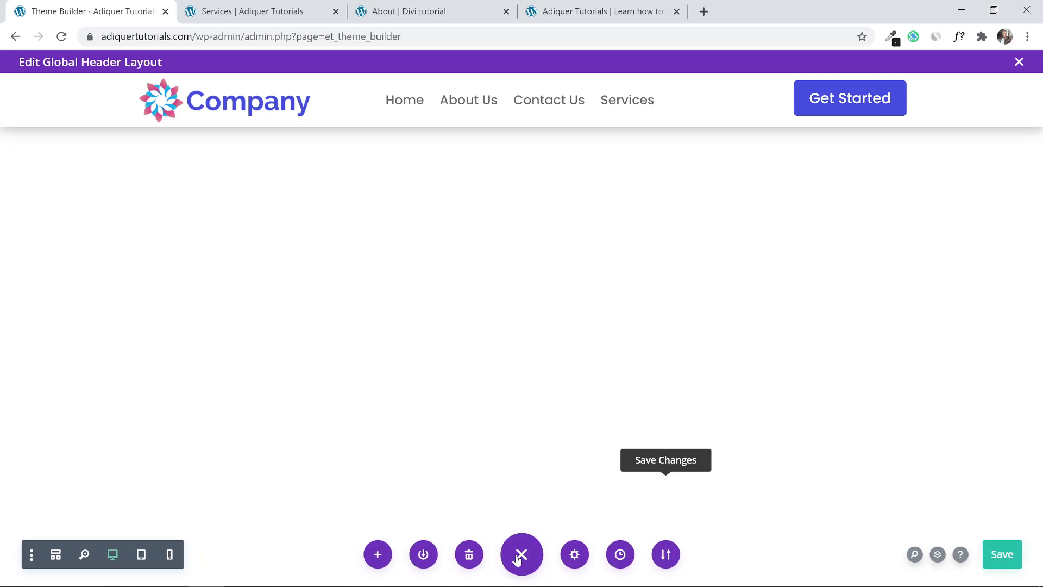
{"action": "left_click", "coordinate": [519, 558]}
{"action": "left_click", "coordinate": [523, 555]}
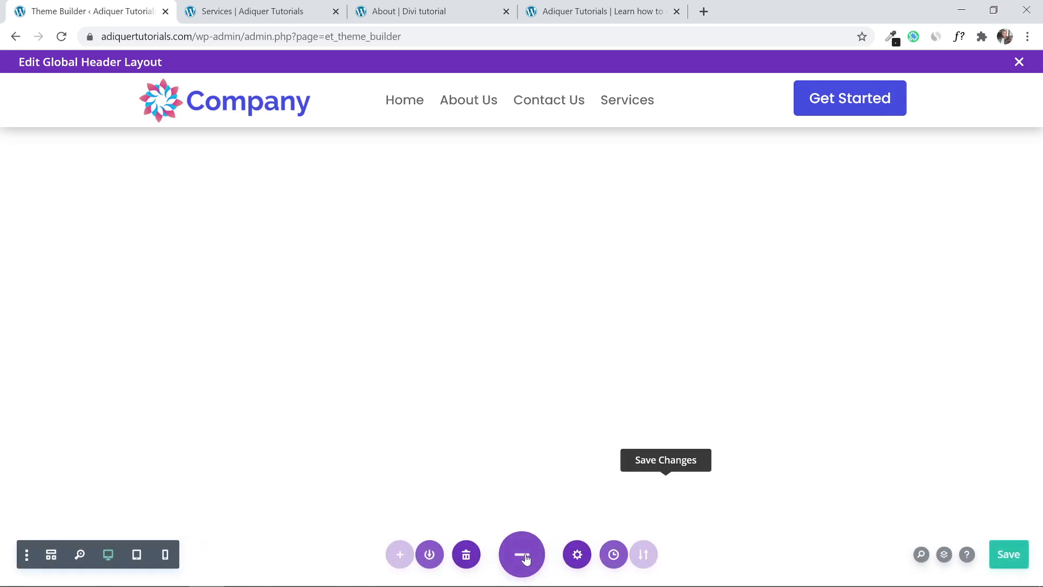
{"action": "left_click", "coordinate": [994, 555]}
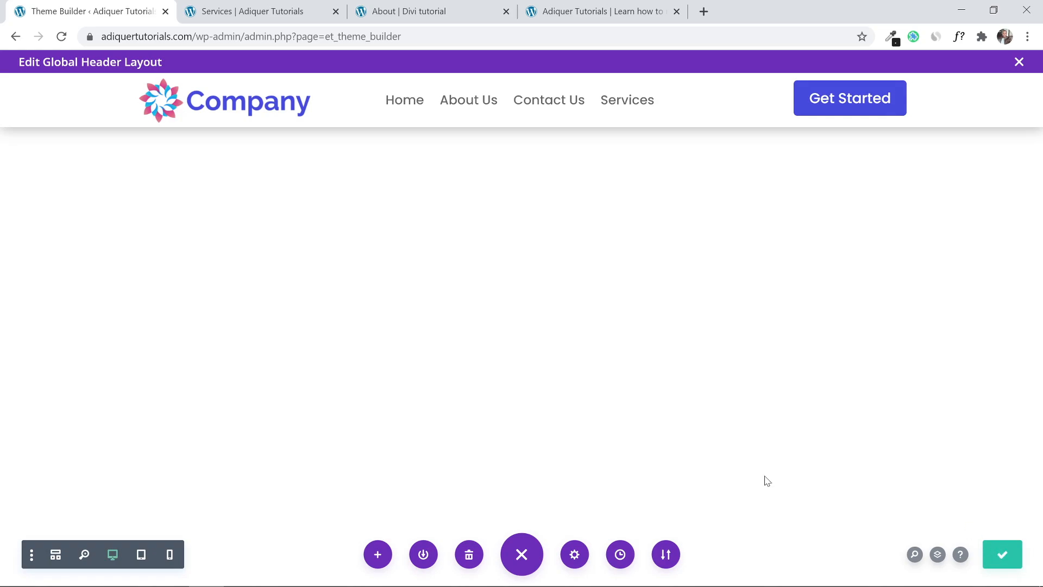
Reload the live homepage and scroll it to check the new sticky header.
{"action": "left_click", "coordinate": [257, 9]}
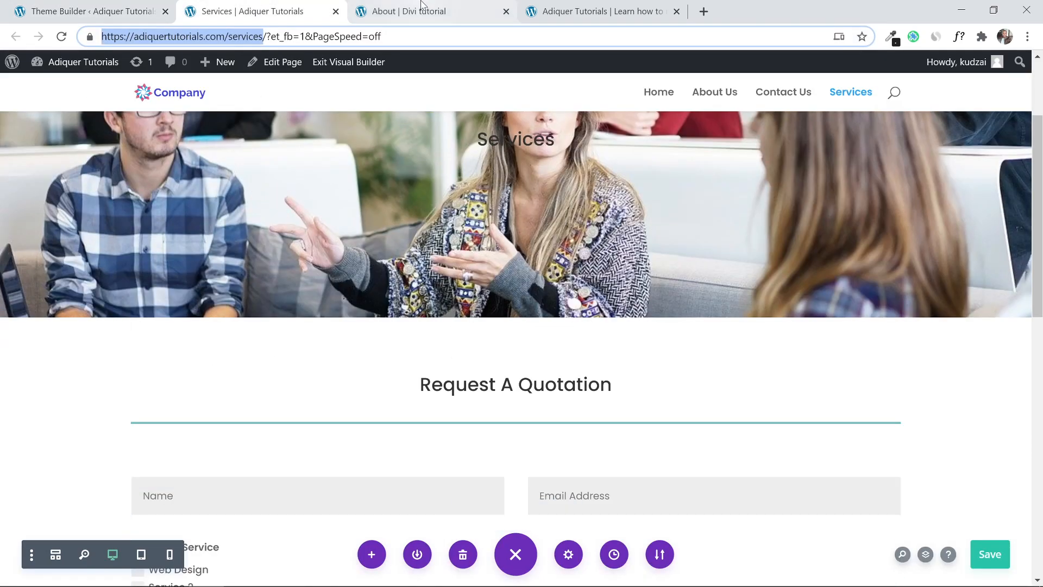
{"action": "left_click", "coordinate": [424, 9]}
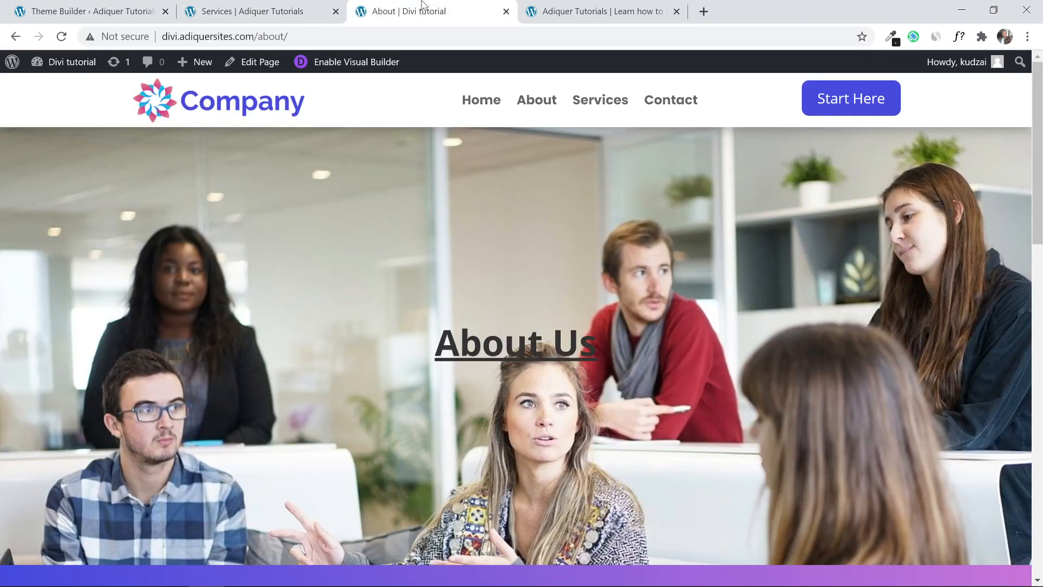
{"action": "left_click", "coordinate": [581, 7]}
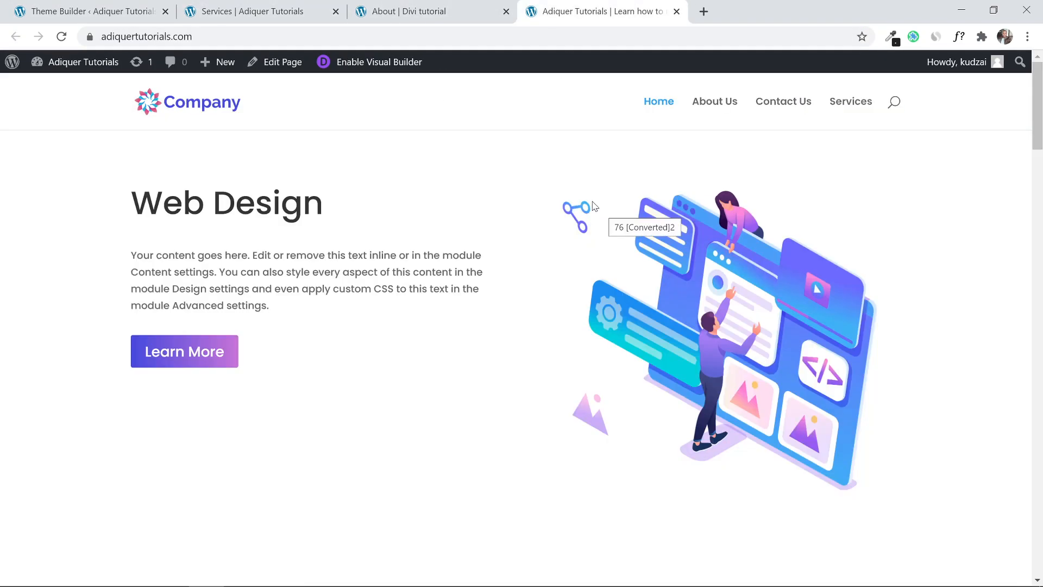
{"action": "left_click", "coordinate": [62, 36]}
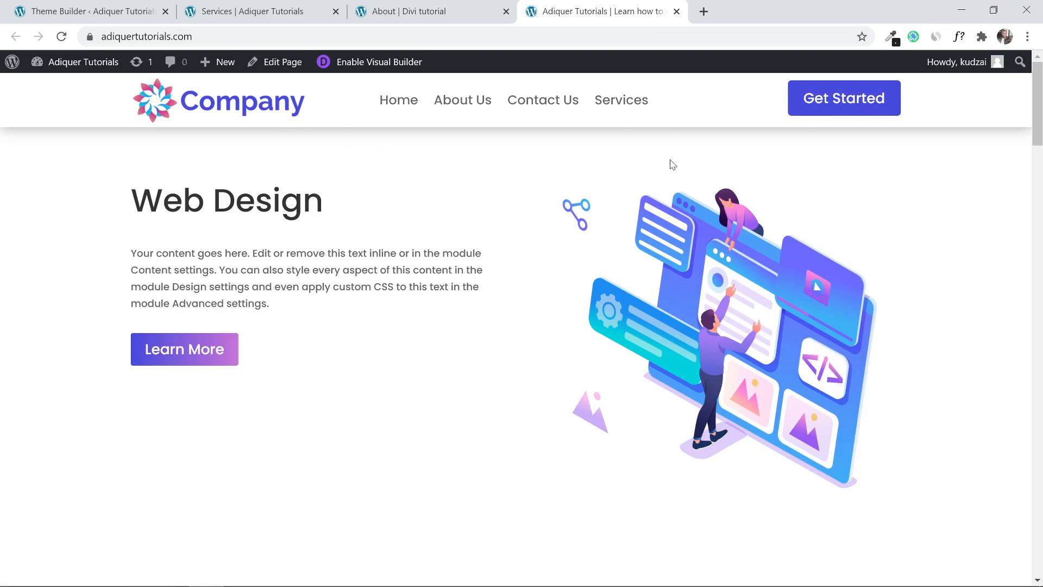
{"action": "mouse_move", "coordinate": [1040, 114]}
{"action": "left_mouse_down"}
{"action": "mouse_move", "coordinate": [1040, 261]}
{"action": "mouse_move", "coordinate": [1039, 109]}
{"action": "left_mouse_up"}
{"action": "left_click_drag", "start_coordinate": [1038, 113], "coordinate": [1040, 543]}
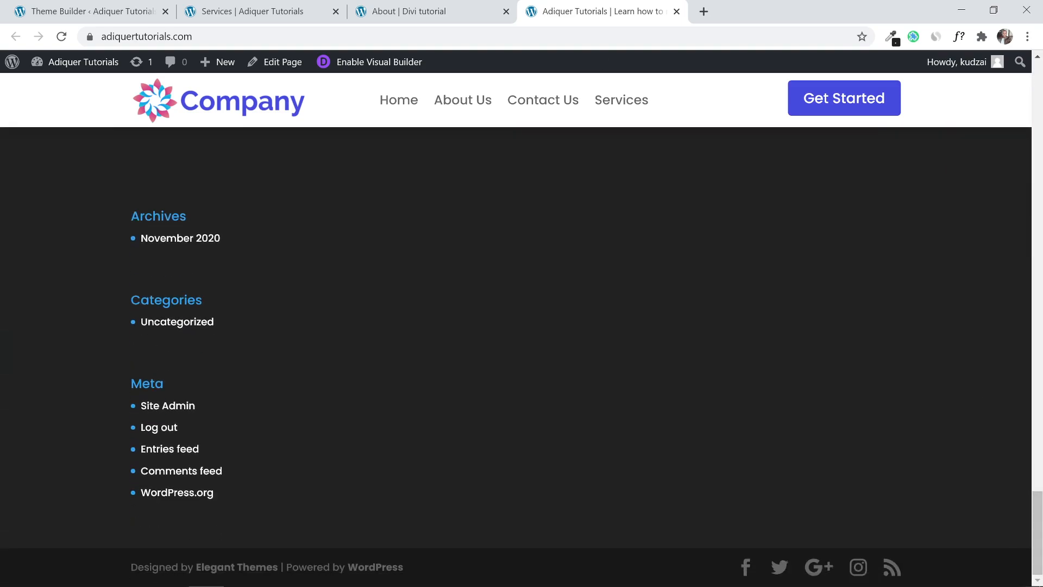
Scroll through the reference About page's footer, then go back to Theme Builder.
{"action": "left_click", "coordinate": [405, 6]}
{"action": "left_click_drag", "start_coordinate": [1037, 122], "coordinate": [1040, 544]}
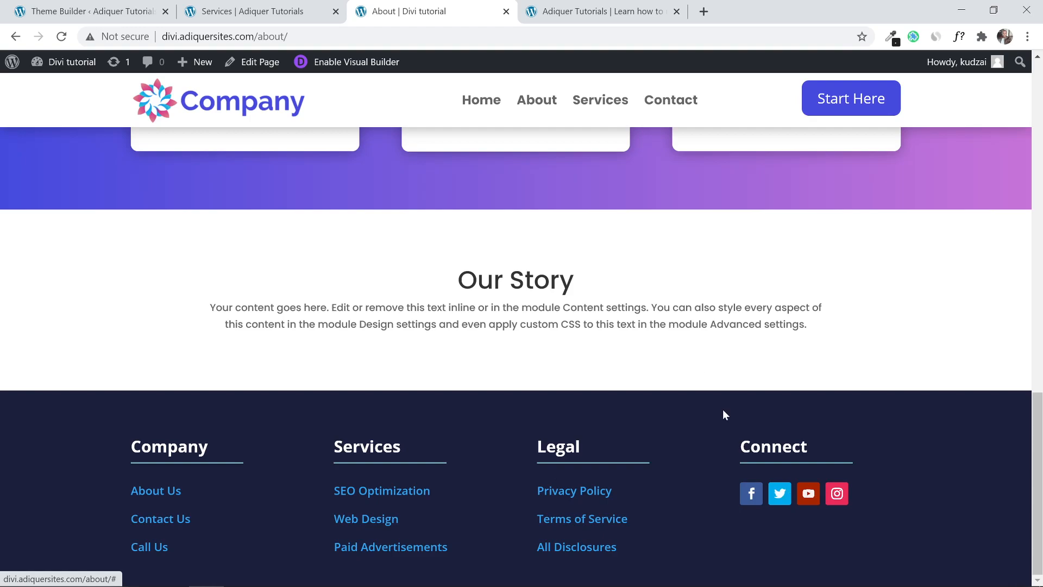
{"action": "left_click", "coordinate": [86, 5]}
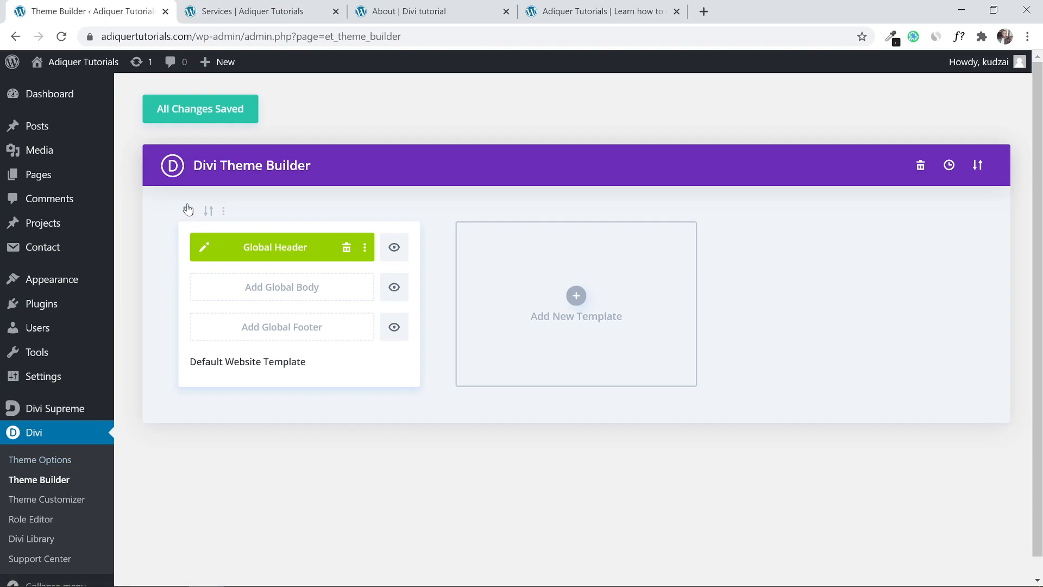
Add a Global Footer built from scratch, dismissing the row layout choices.
{"action": "left_click", "coordinate": [282, 339]}
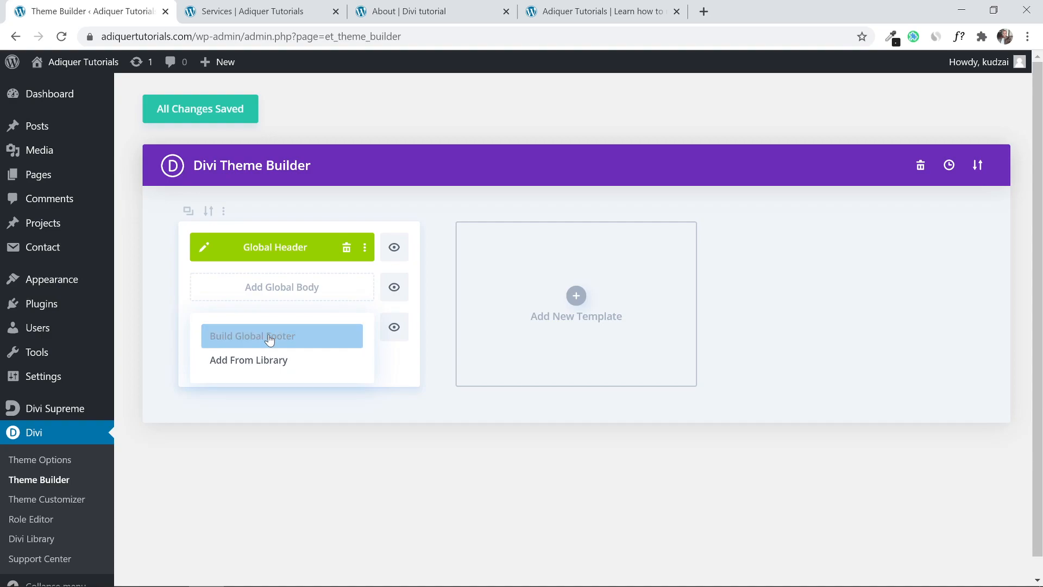
{"action": "left_click", "coordinate": [270, 338]}
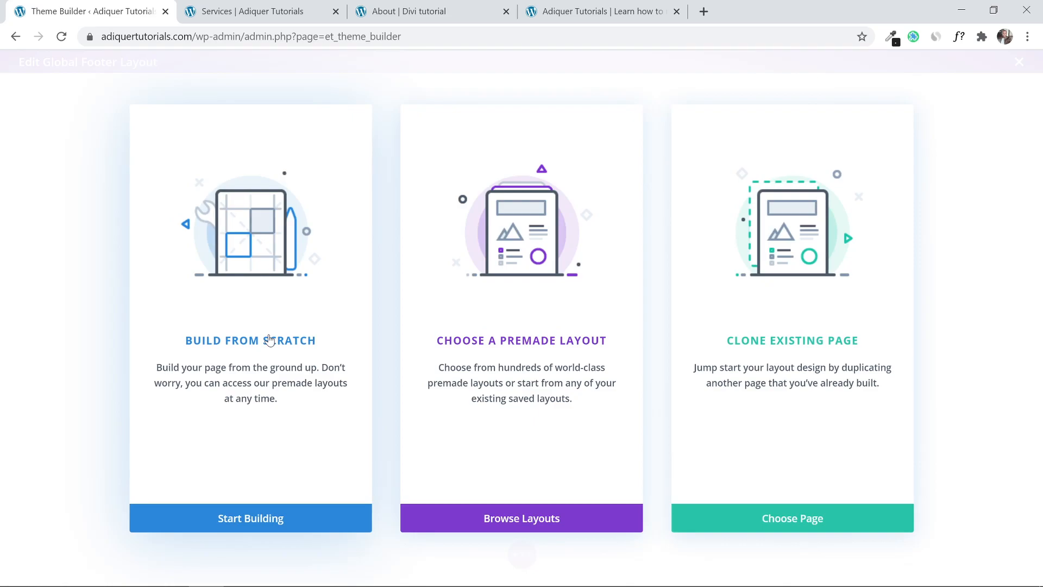
{"action": "left_click", "coordinate": [231, 520]}
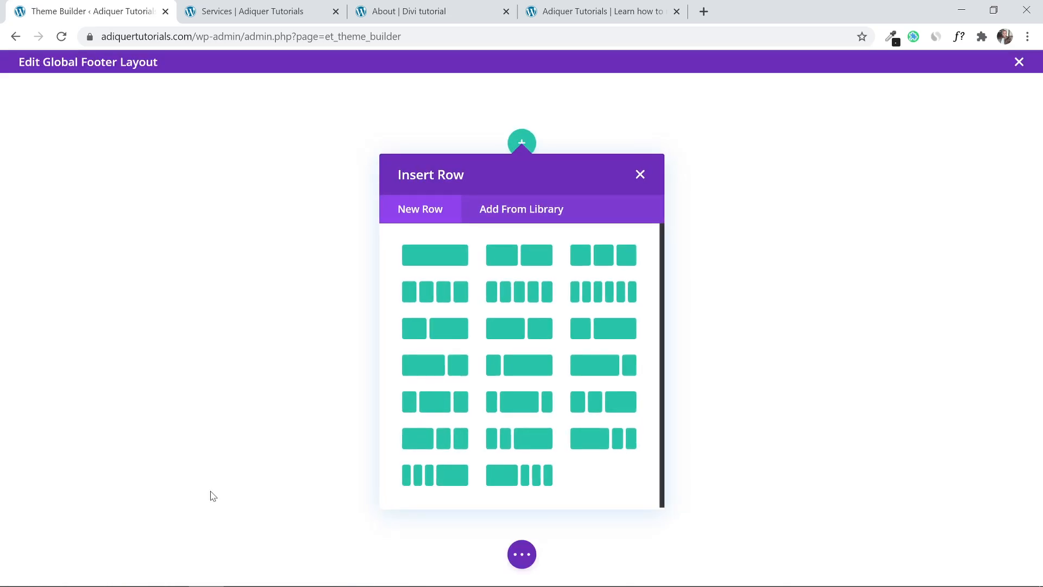
{"action": "left_click", "coordinate": [640, 175]}
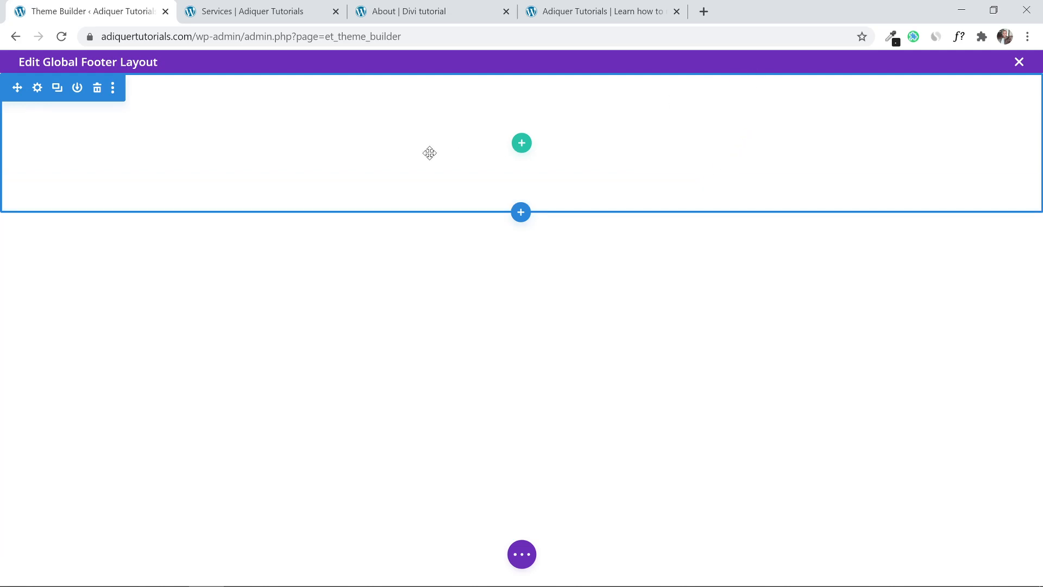
Compare the Services and About pages' footers before returning to the footer editor.
{"action": "left_click", "coordinate": [282, 10]}
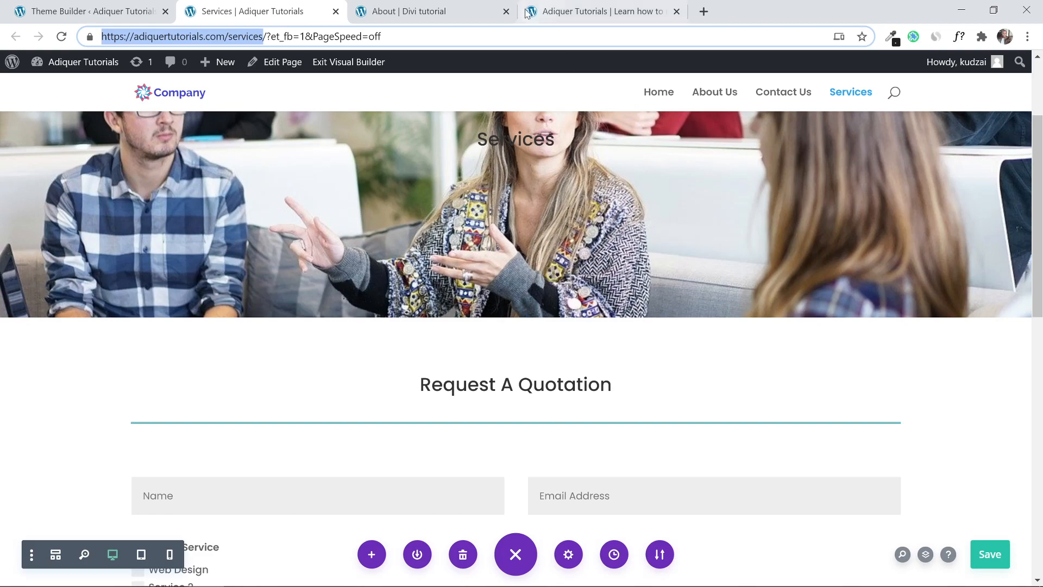
{"action": "left_click", "coordinate": [478, 11]}
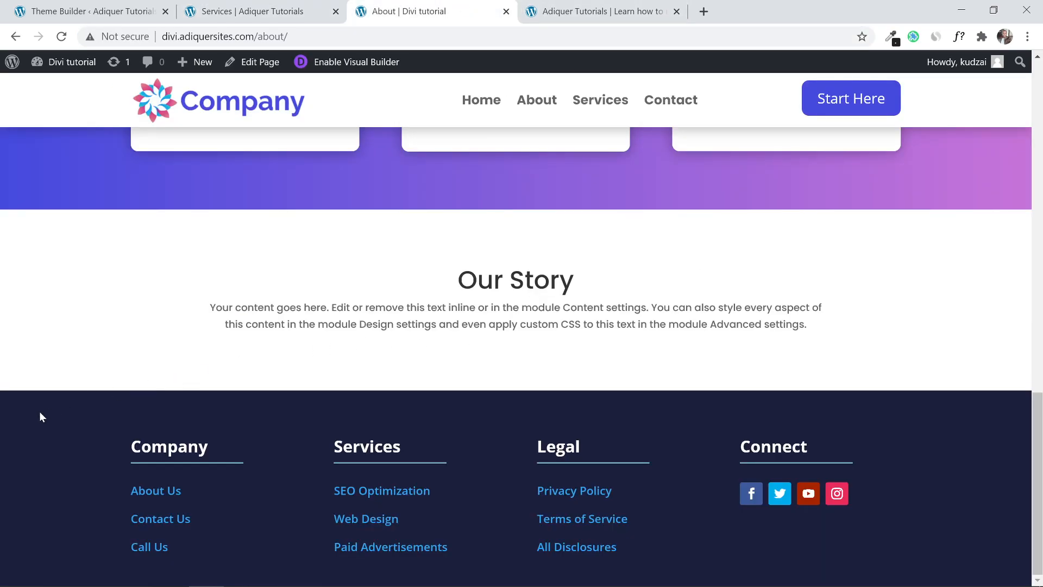
{"action": "left_click", "coordinate": [256, 6]}
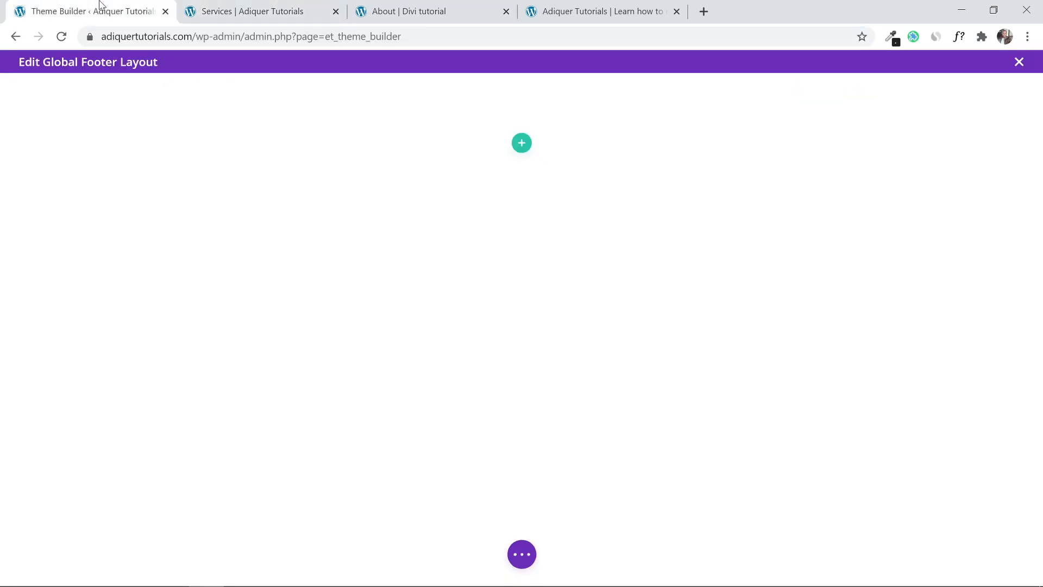
{"action": "left_click", "coordinate": [103, 8]}
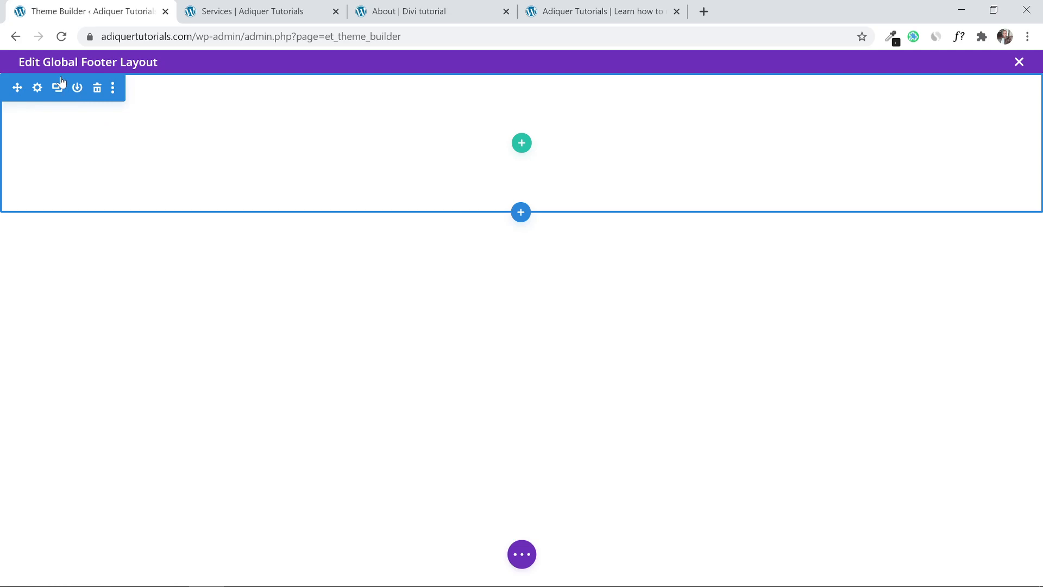
Paste #222222 as the footer section's background colour and save.
{"action": "left_click", "coordinate": [38, 89]}
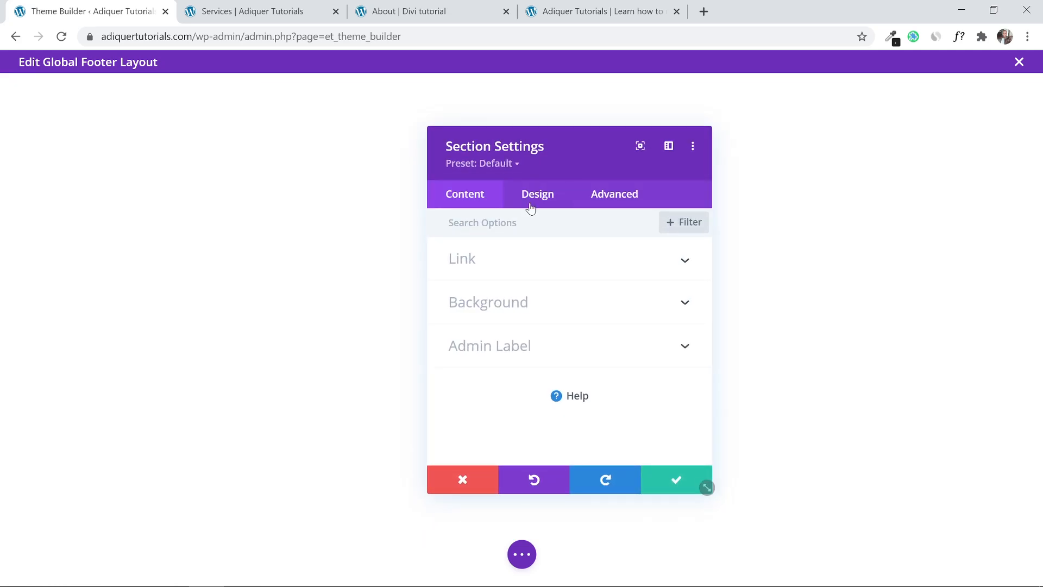
{"action": "left_click", "coordinate": [530, 309]}
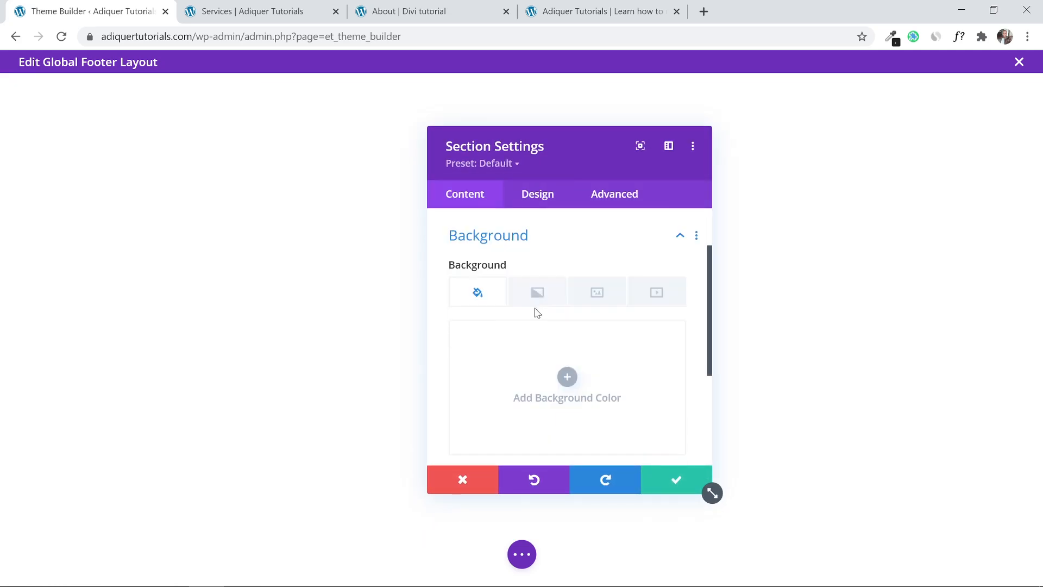
{"action": "left_click", "coordinate": [567, 370]}
{"action": "right_click", "coordinate": [489, 335]}
{"action": "key", "text": "Escape"}
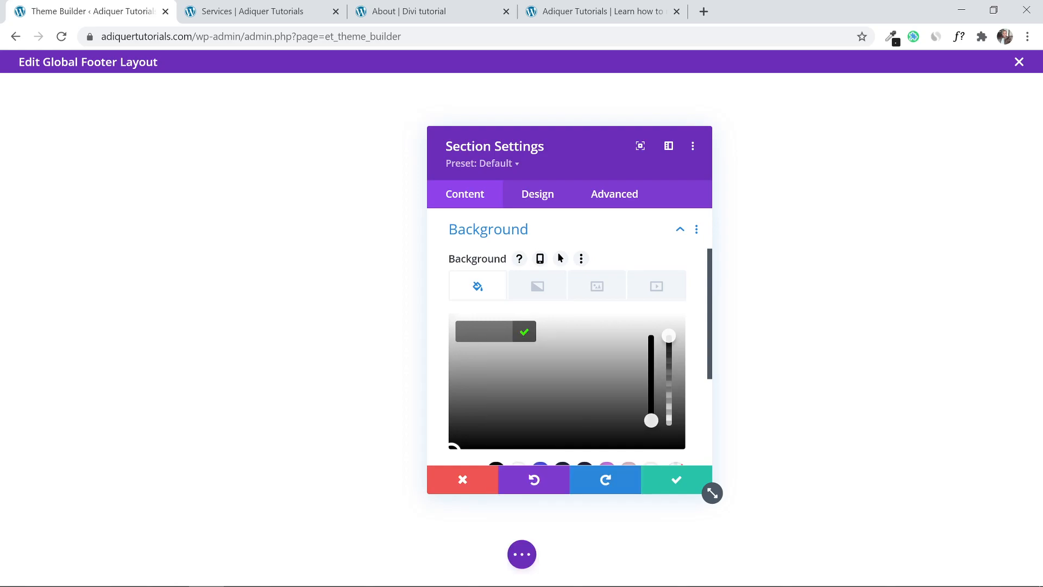
{"action": "right_click", "coordinate": [477, 336]}
{"action": "left_click", "coordinate": [531, 440]}
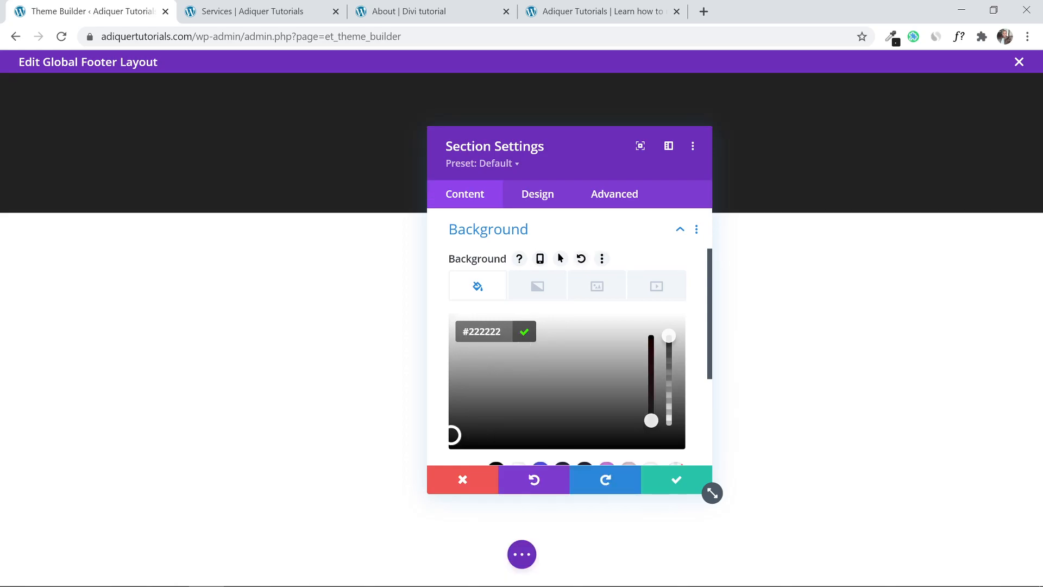
{"action": "left_click", "coordinate": [673, 480]}
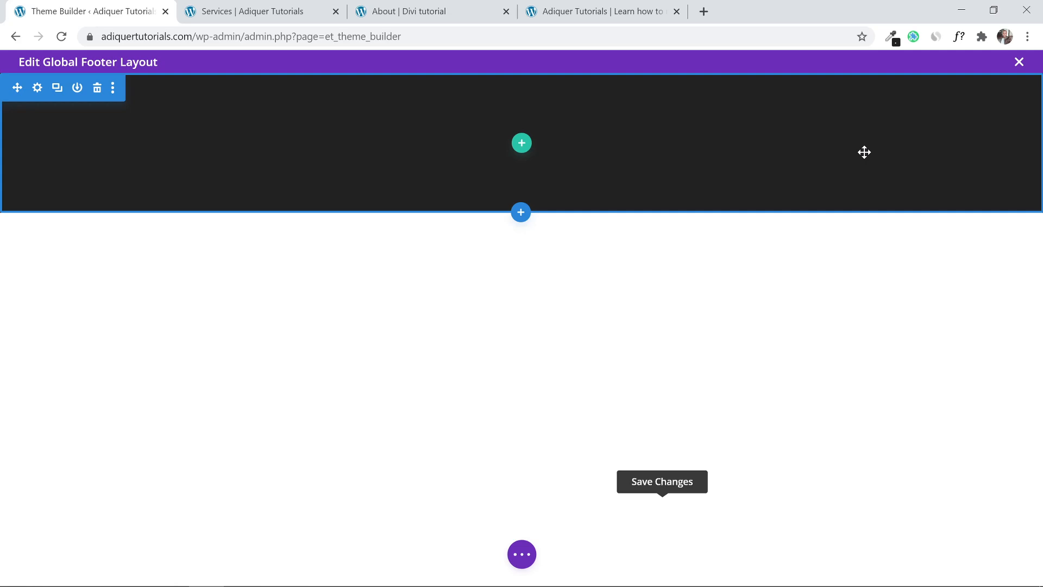
Close the colour-sampling extension bar and review the About page's reference footer.
{"action": "left_click", "coordinate": [894, 43]}
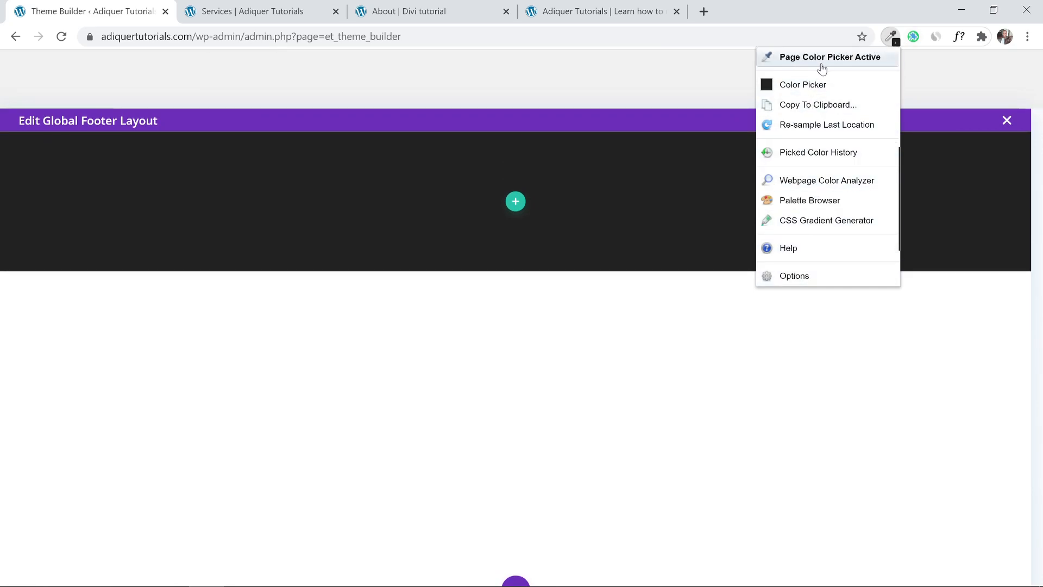
{"action": "left_click", "coordinate": [834, 293]}
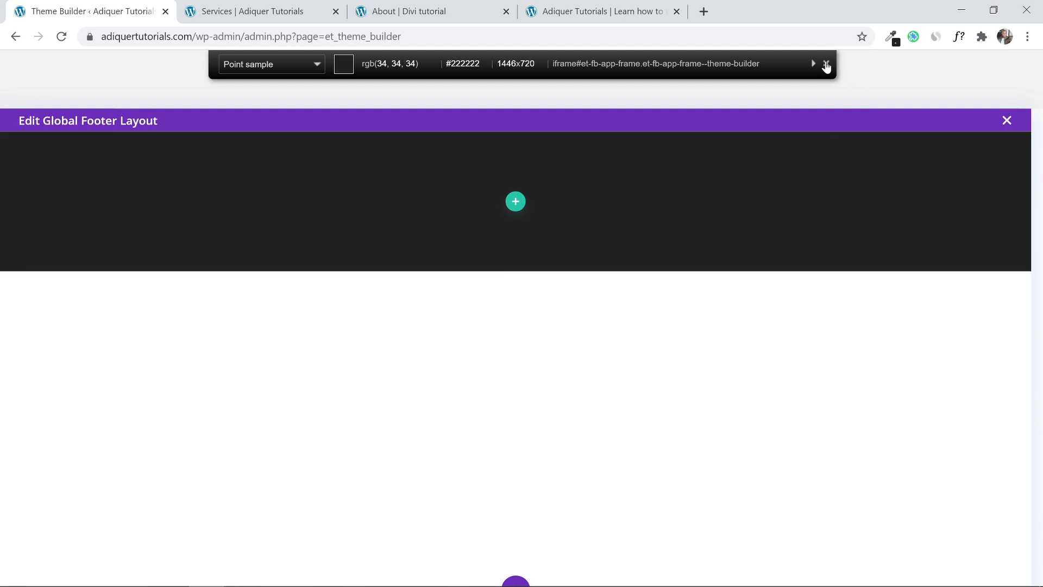
{"action": "left_click", "coordinate": [826, 63]}
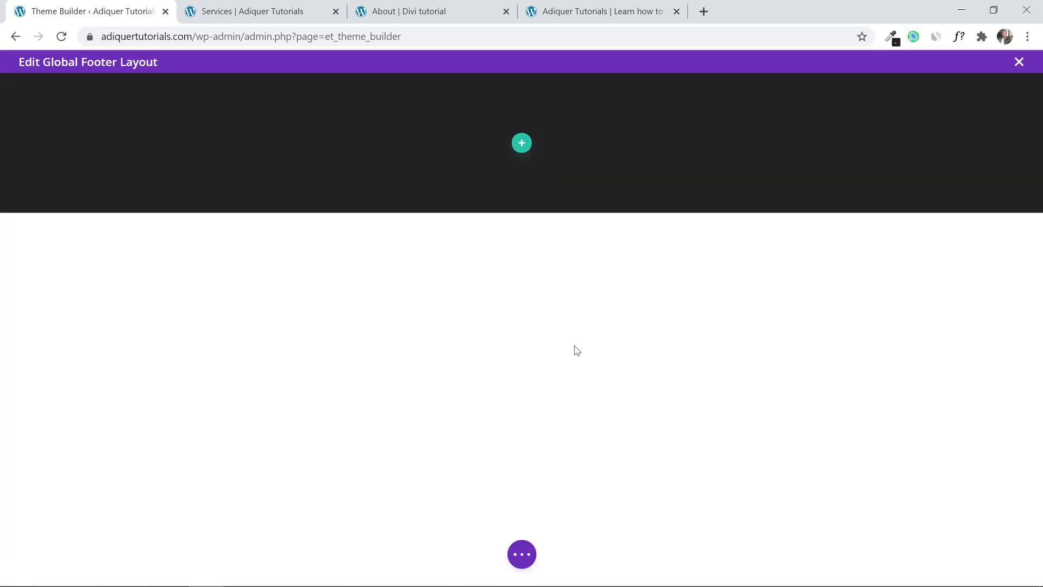
{"action": "left_click", "coordinate": [212, 8]}
{"action": "left_click", "coordinate": [387, 11]}
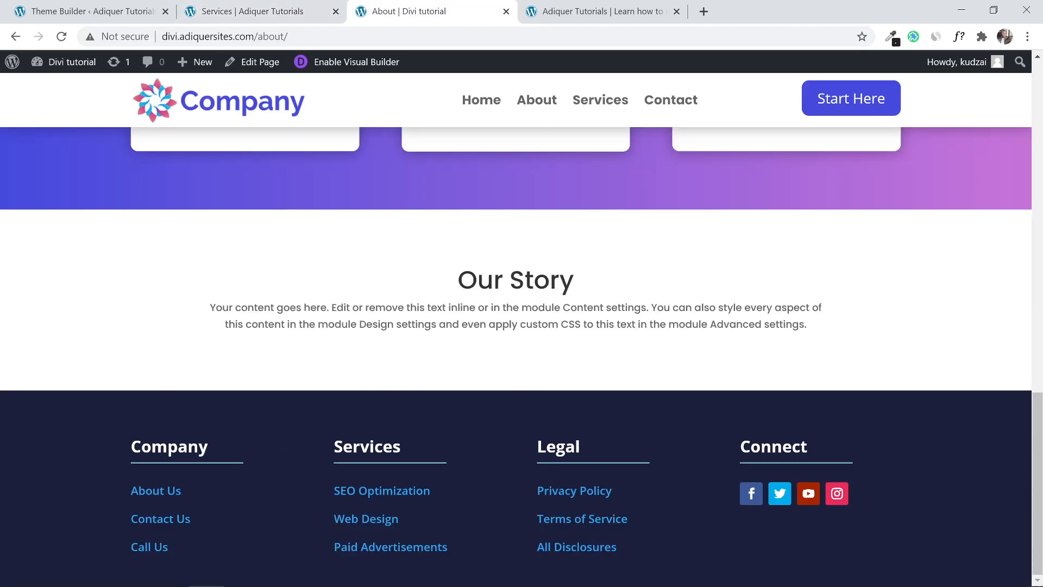
{"action": "left_click", "coordinate": [260, 8]}
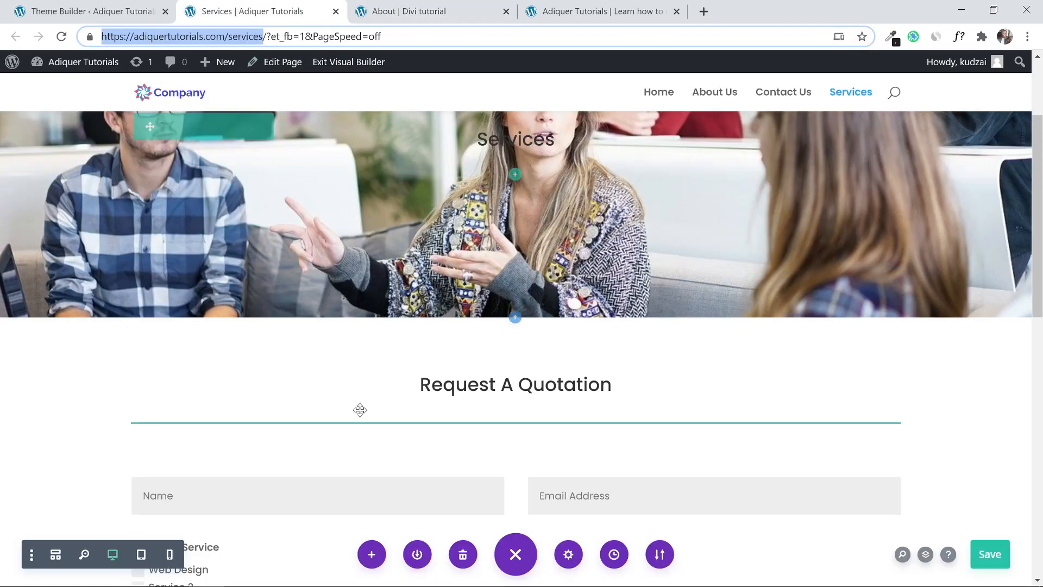
{"action": "left_click", "coordinate": [98, 11]}
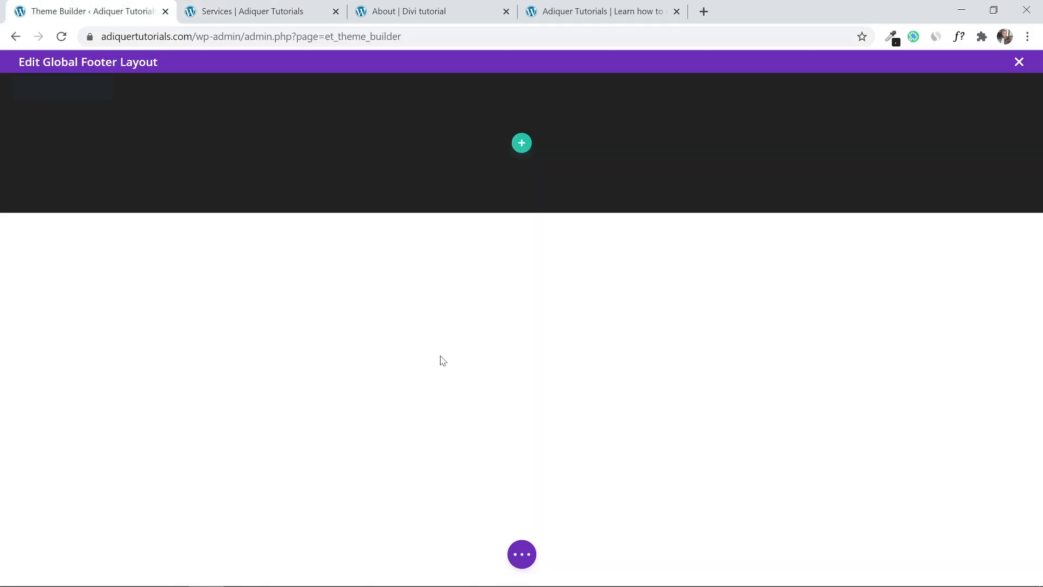
Insert an empty four-column row into the footer section.
{"action": "left_click", "coordinate": [520, 144]}
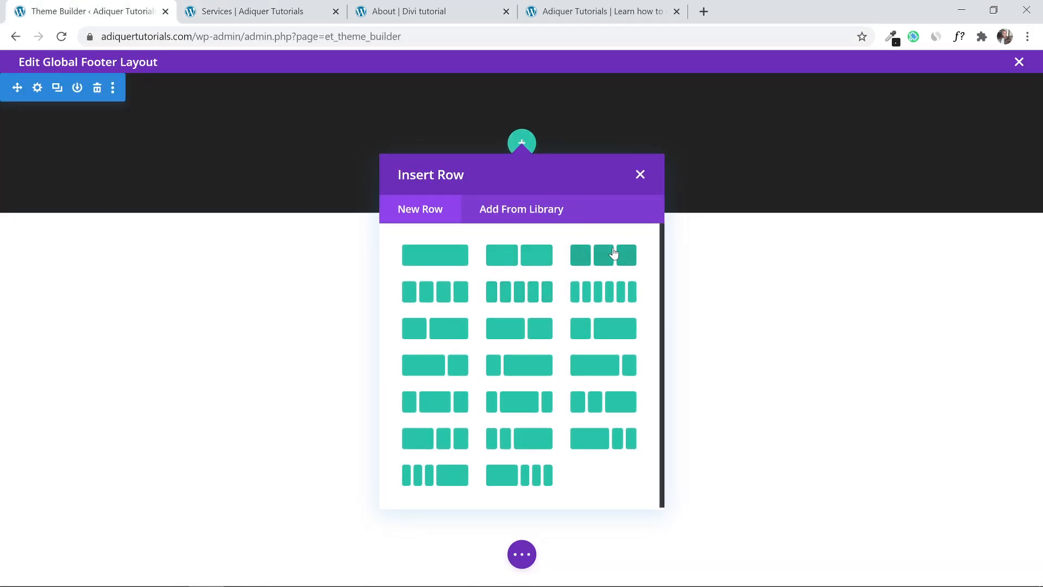
{"action": "left_click", "coordinate": [446, 295]}
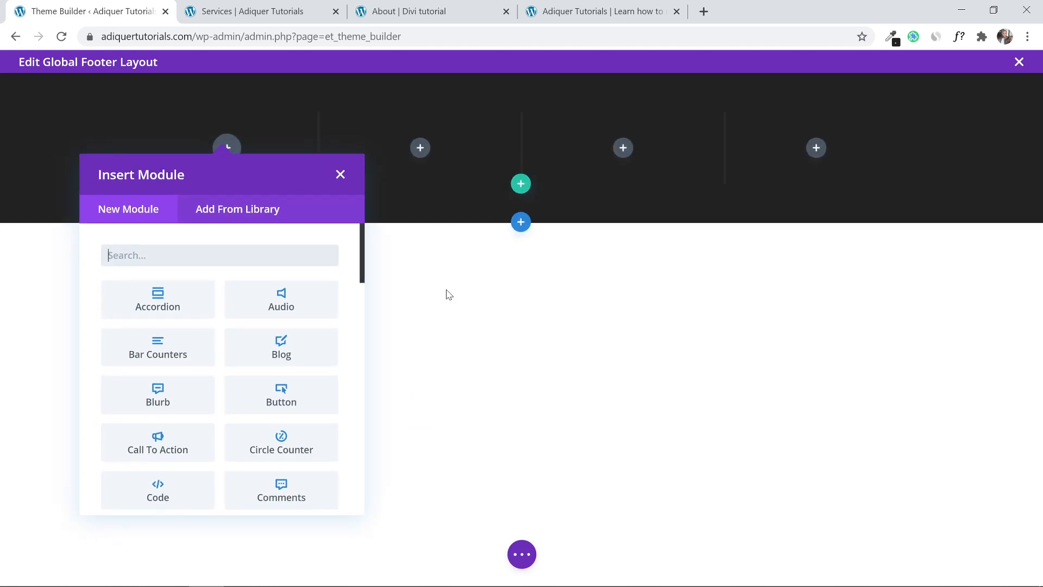
{"action": "left_click", "coordinate": [340, 174]}
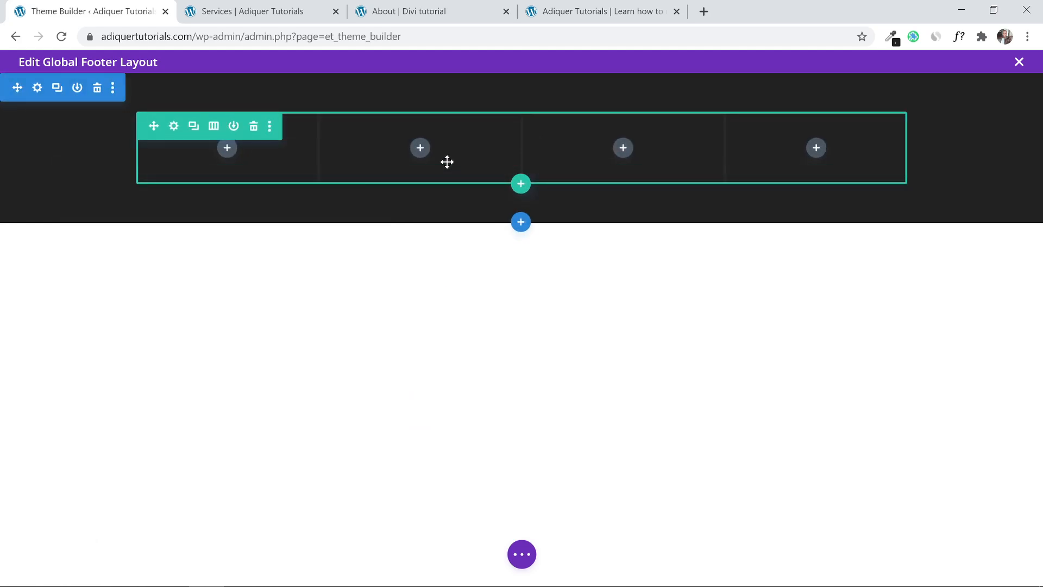
Compare the live homepage footer with the About page's reference footer.
{"action": "left_click", "coordinate": [402, 10]}
{"action": "left_click", "coordinate": [532, 10]}
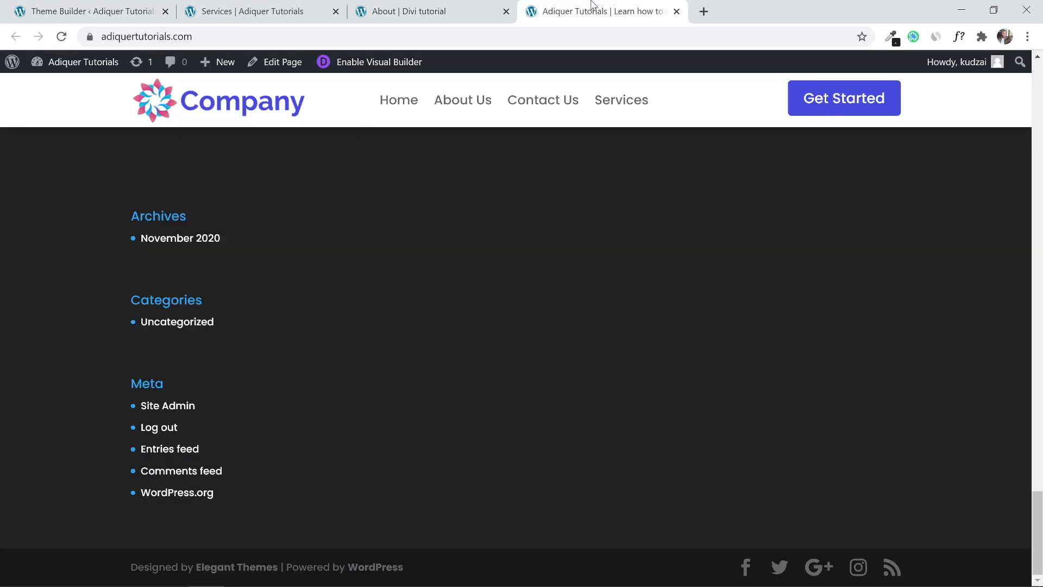
{"action": "left_click", "coordinate": [418, 5]}
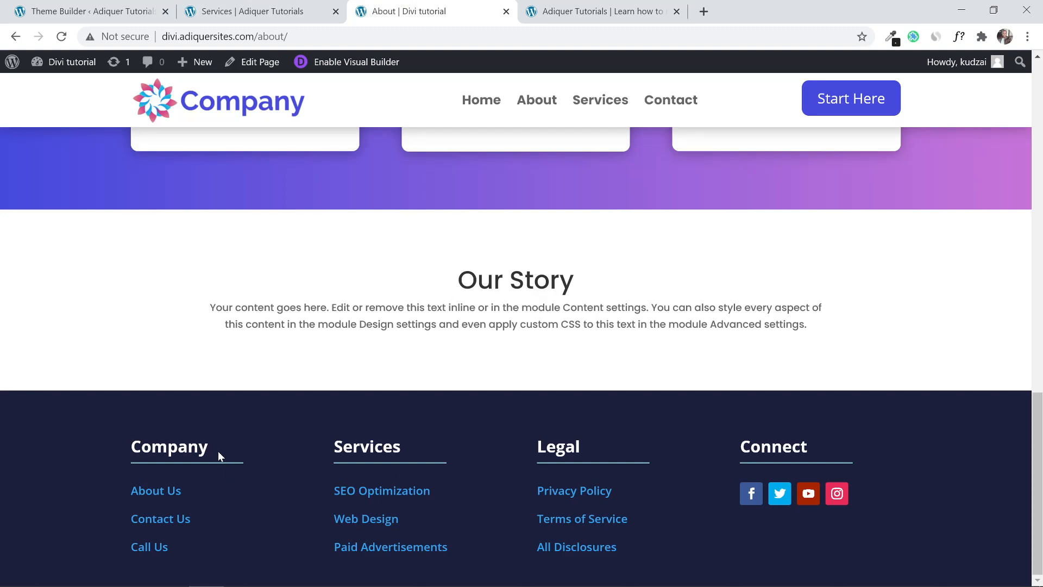
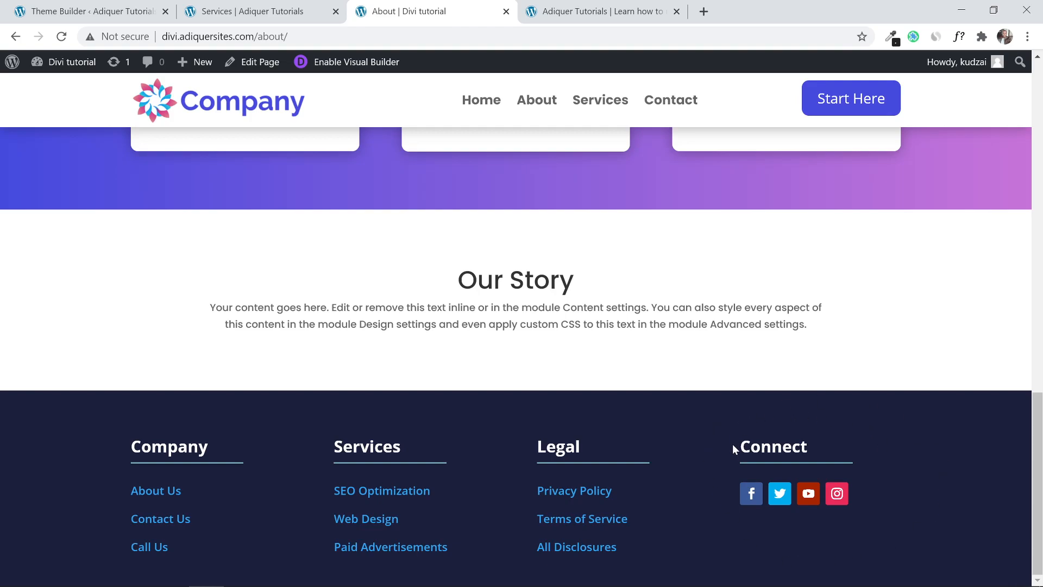
Add a Social Media Follow module to the global footer's fourth column.
{"action": "left_click", "coordinate": [231, 10]}
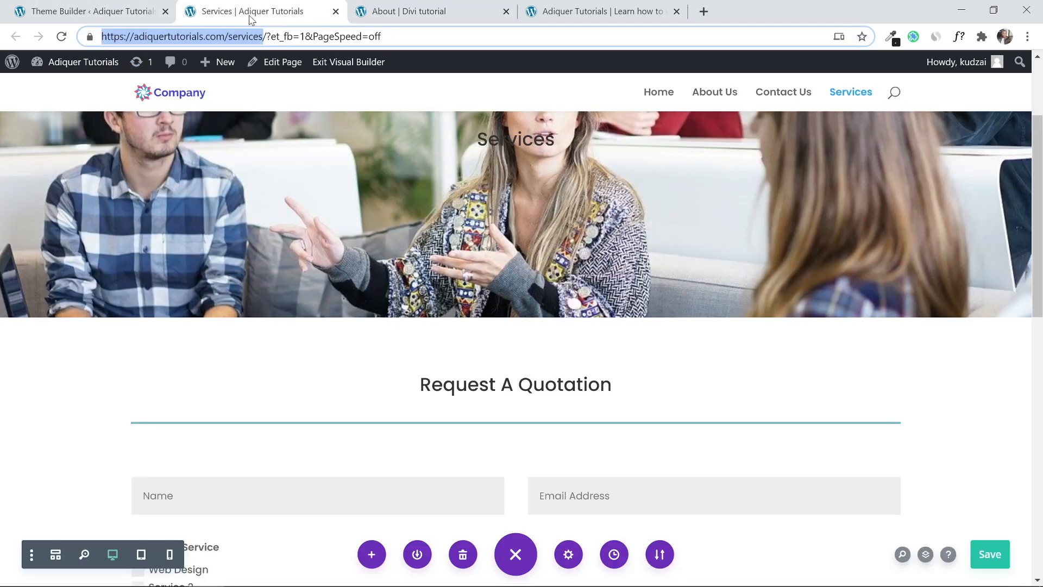
{"action": "left_click", "coordinate": [87, 11]}
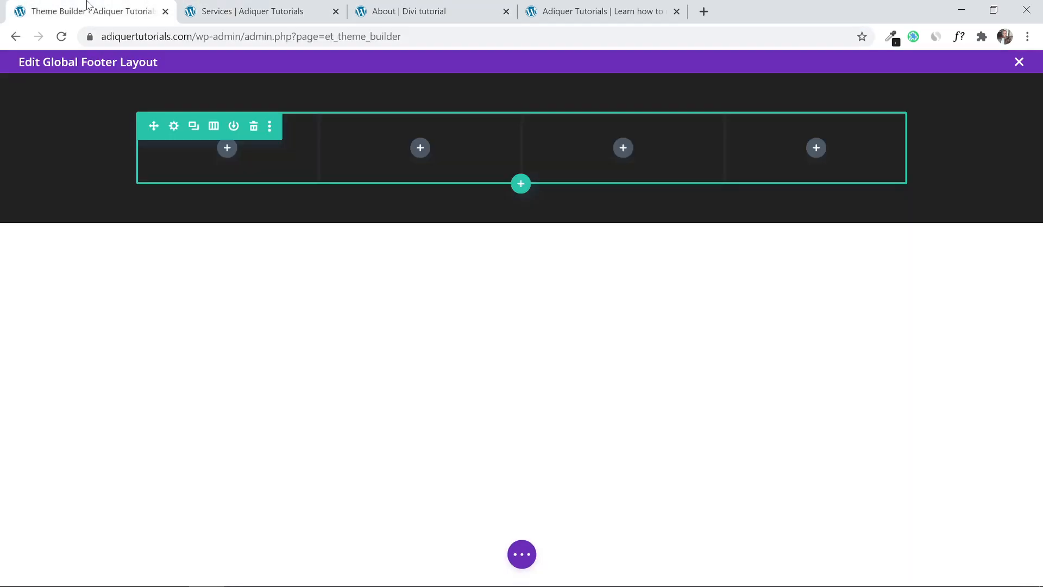
{"action": "left_click", "coordinate": [817, 148]}
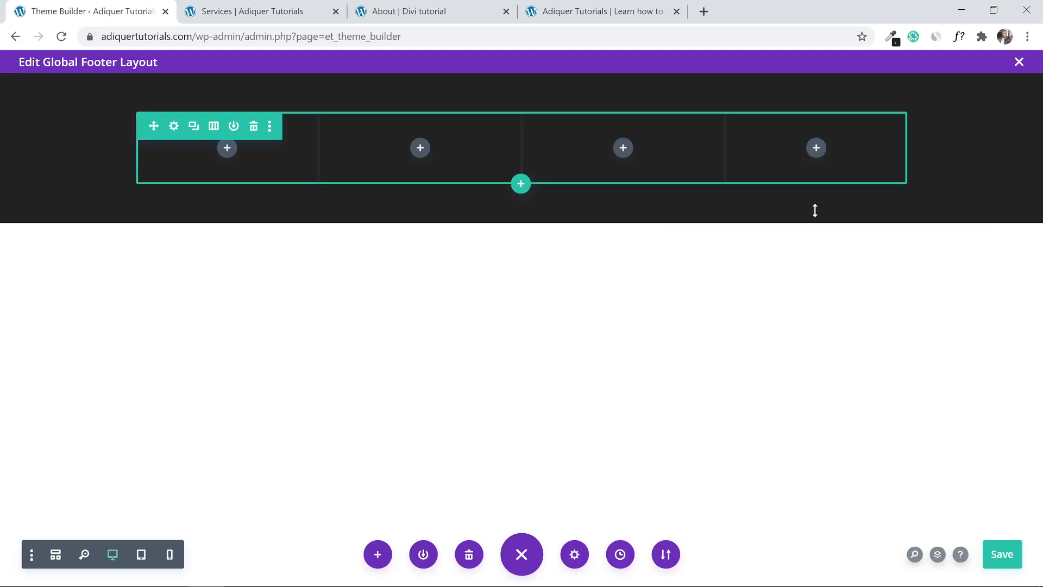
{"action": "left_click", "coordinate": [816, 148]}
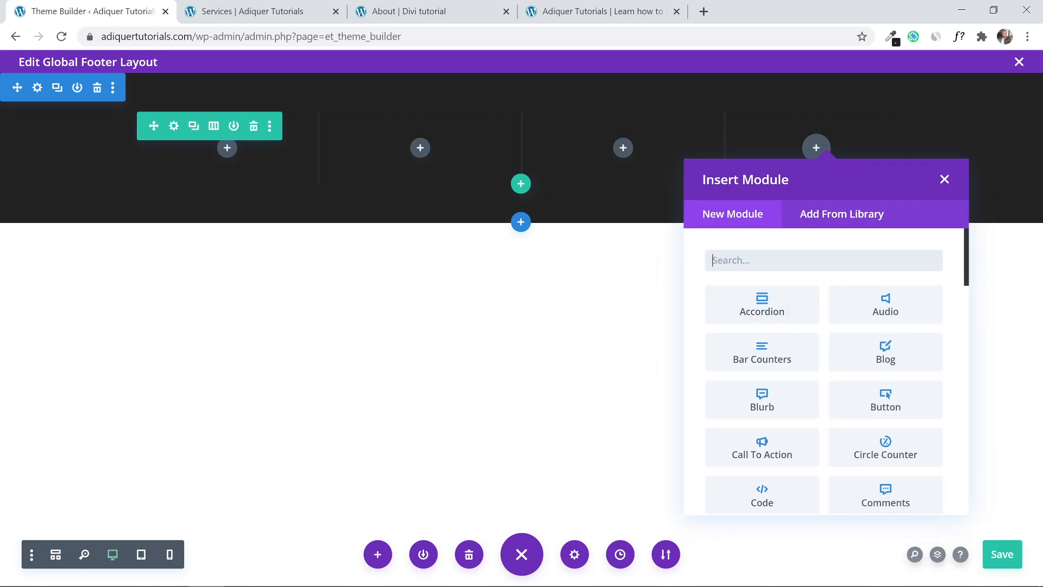
{"action": "type", "text": "socil"}
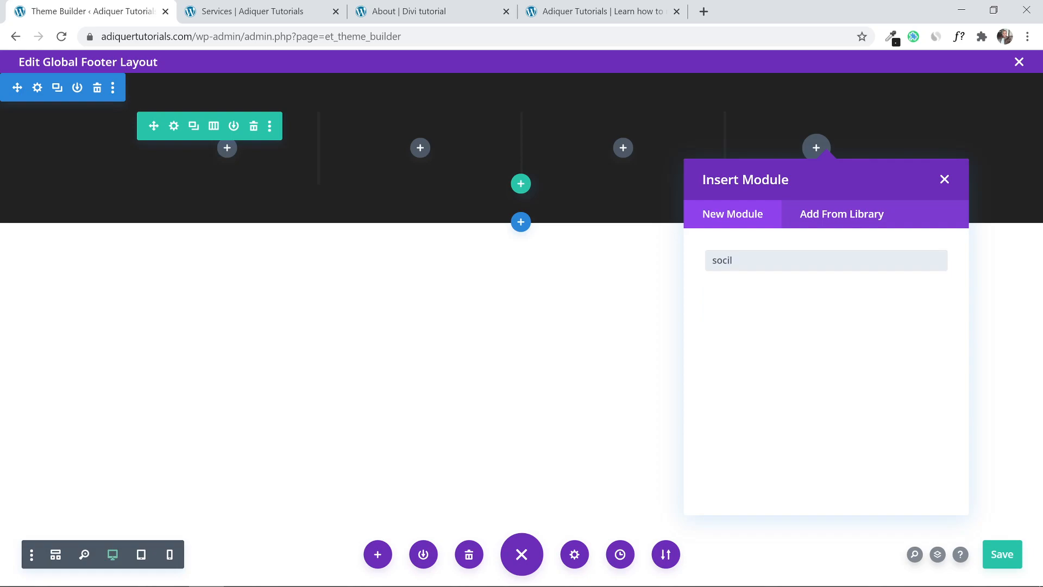
{"action": "key", "text": "BackSpace"}
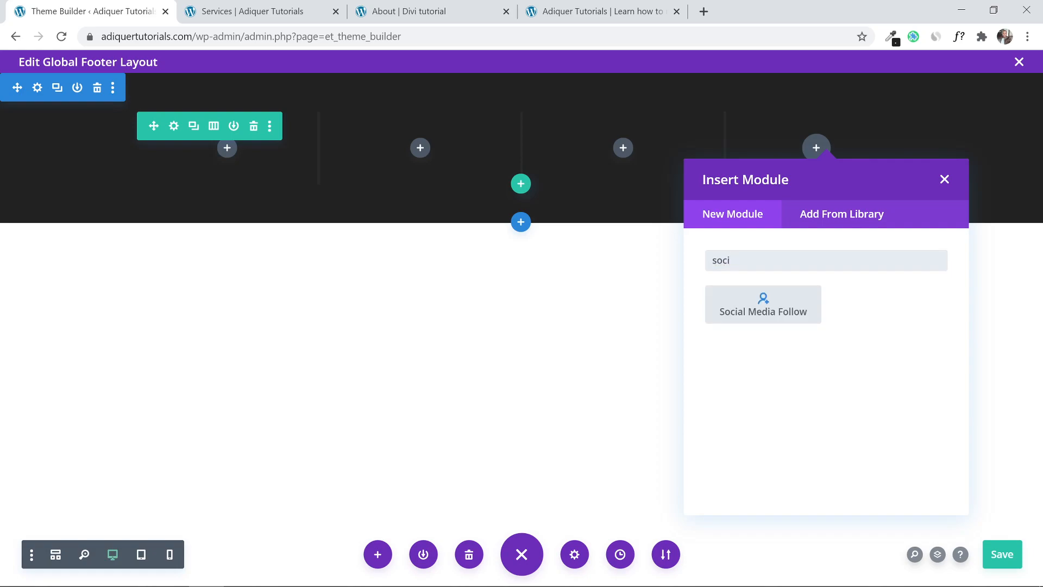
{"action": "left_click", "coordinate": [748, 305]}
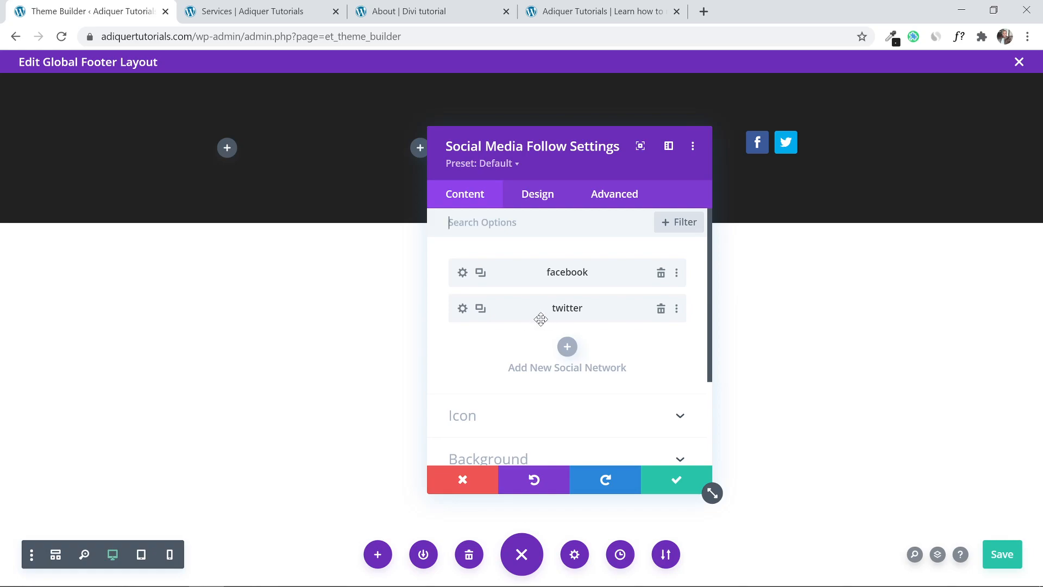
Add an Instagram network with its account link to the social follow module and save it.
{"action": "left_click", "coordinate": [568, 349]}
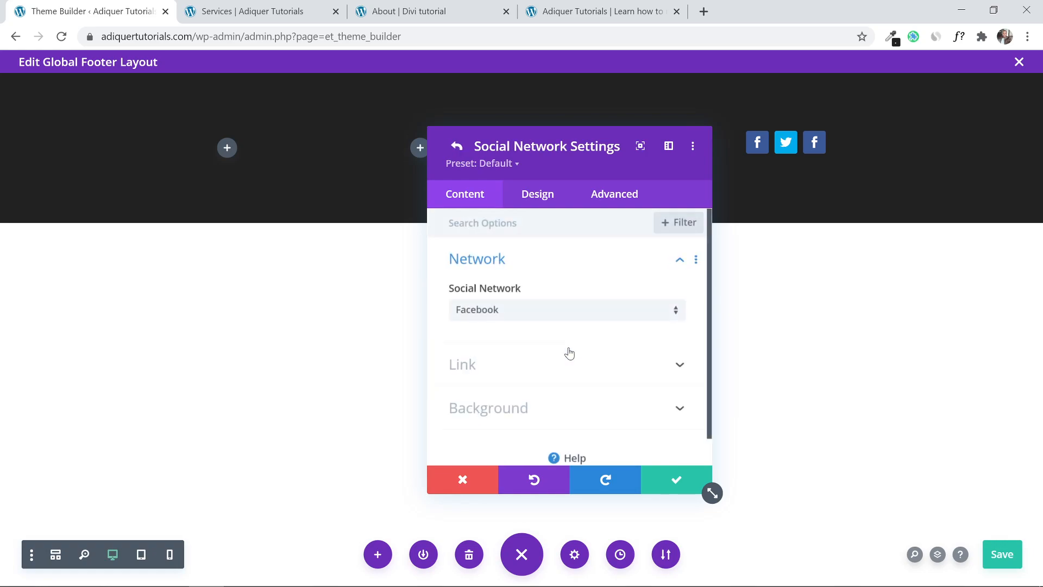
{"action": "left_click", "coordinate": [518, 306]}
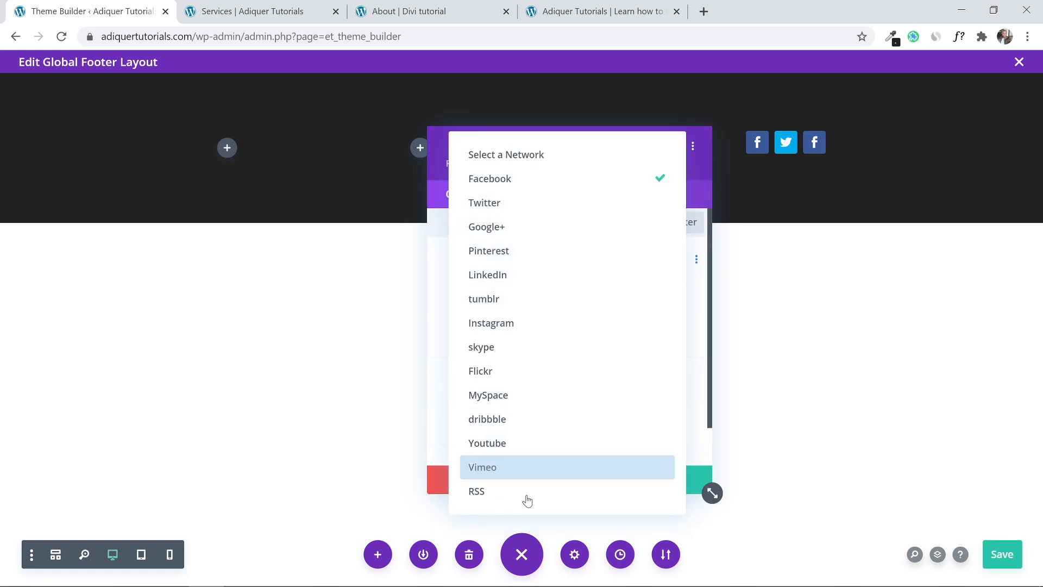
{"action": "left_click", "coordinate": [506, 324]}
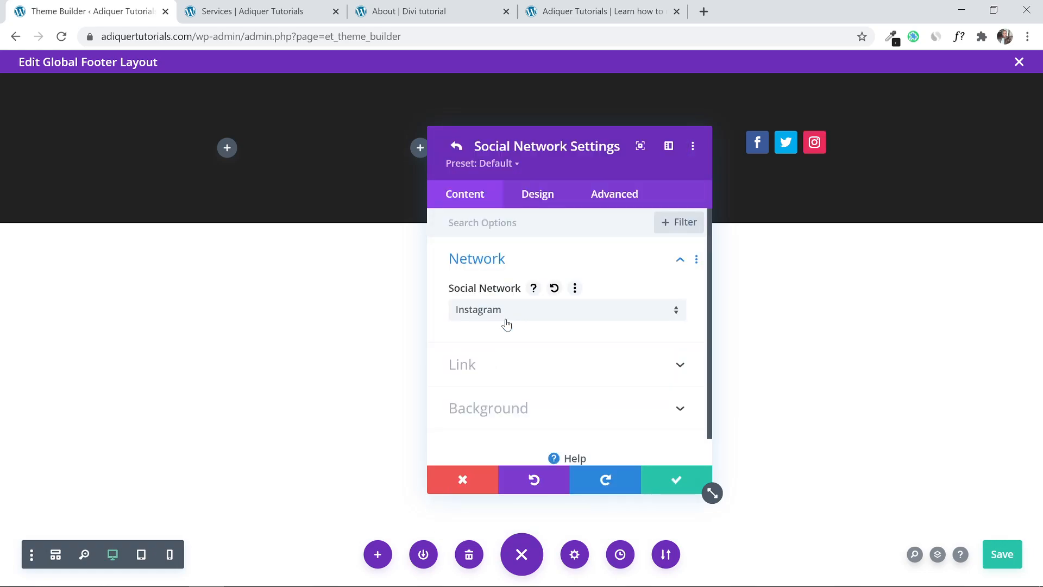
{"action": "left_click", "coordinate": [541, 364]}
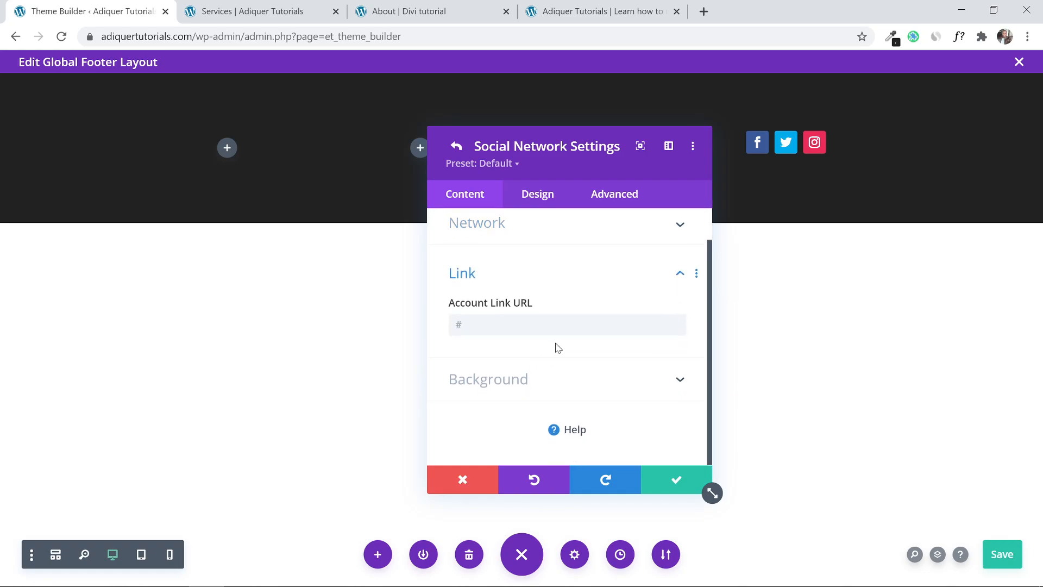
{"action": "left_click", "coordinate": [537, 324]}
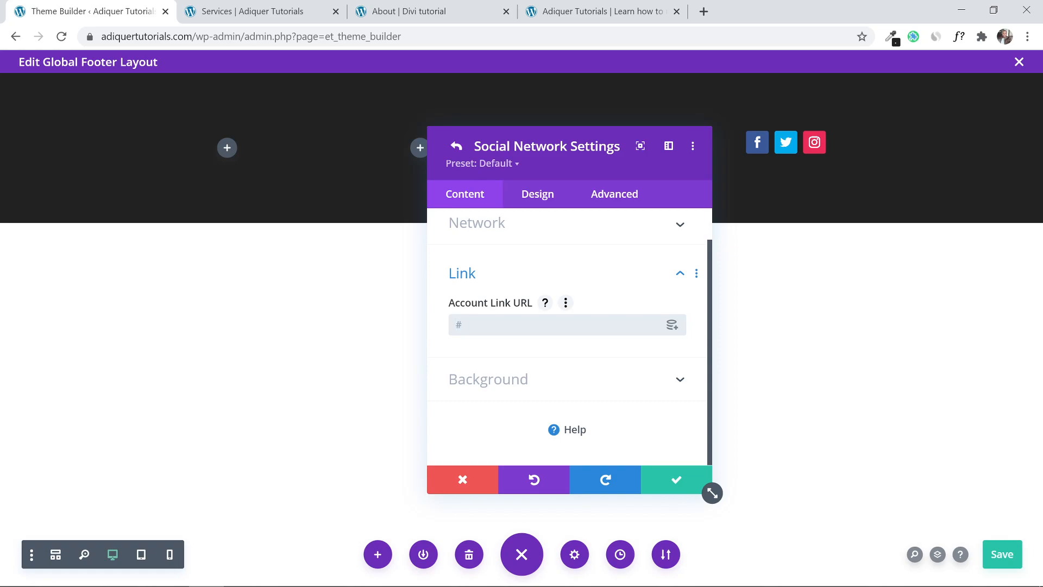
{"action": "left_click", "coordinate": [676, 481]}
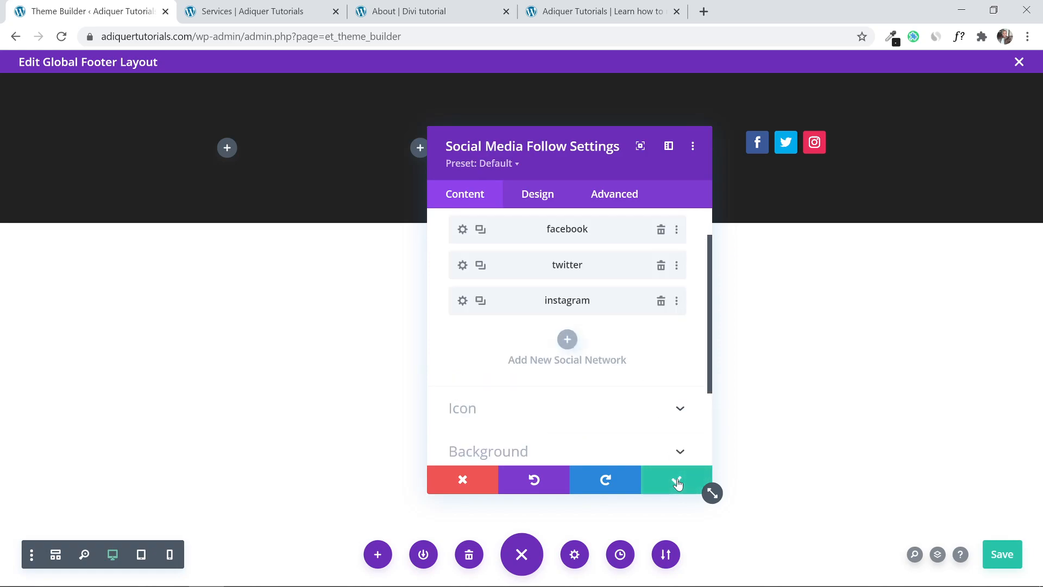
{"action": "left_click", "coordinate": [677, 482]}
{"action": "mouse_move", "coordinate": [789, 144]}
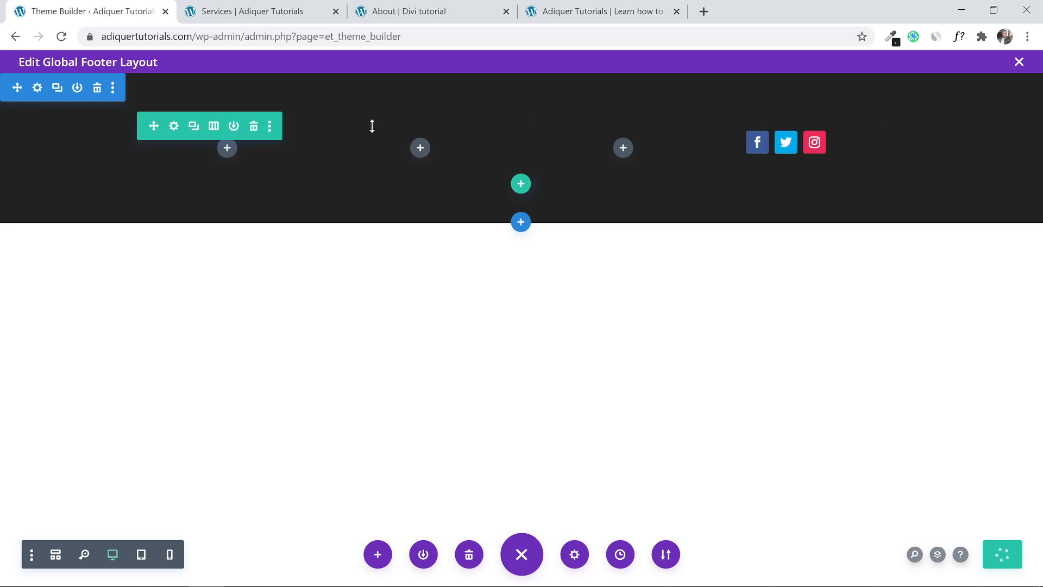
{"action": "left_click", "coordinate": [226, 149]}
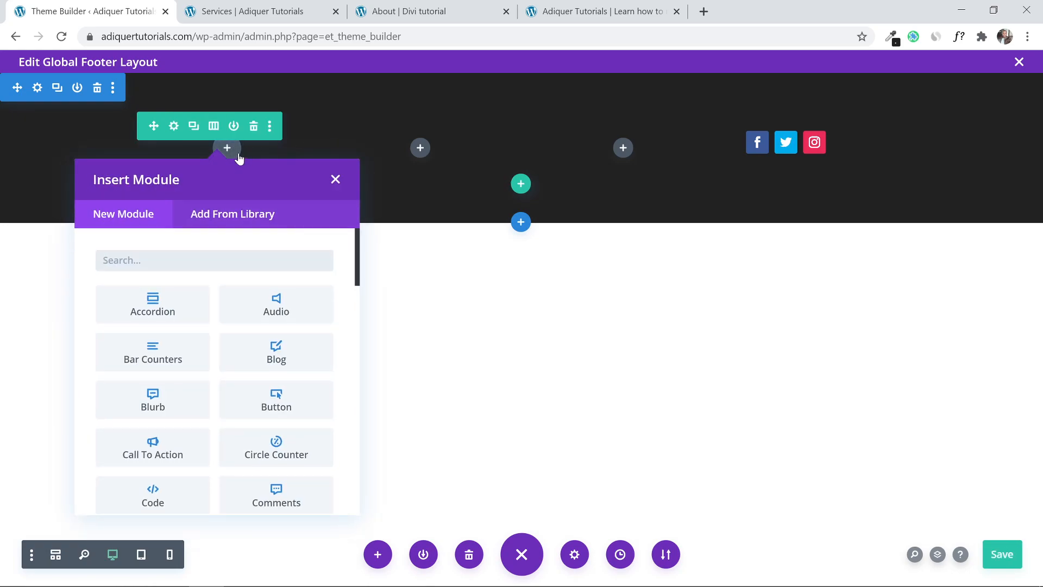
{"action": "left_click", "coordinate": [335, 180]}
{"action": "left_click", "coordinate": [230, 154]}
{"action": "type", "text": "text"}
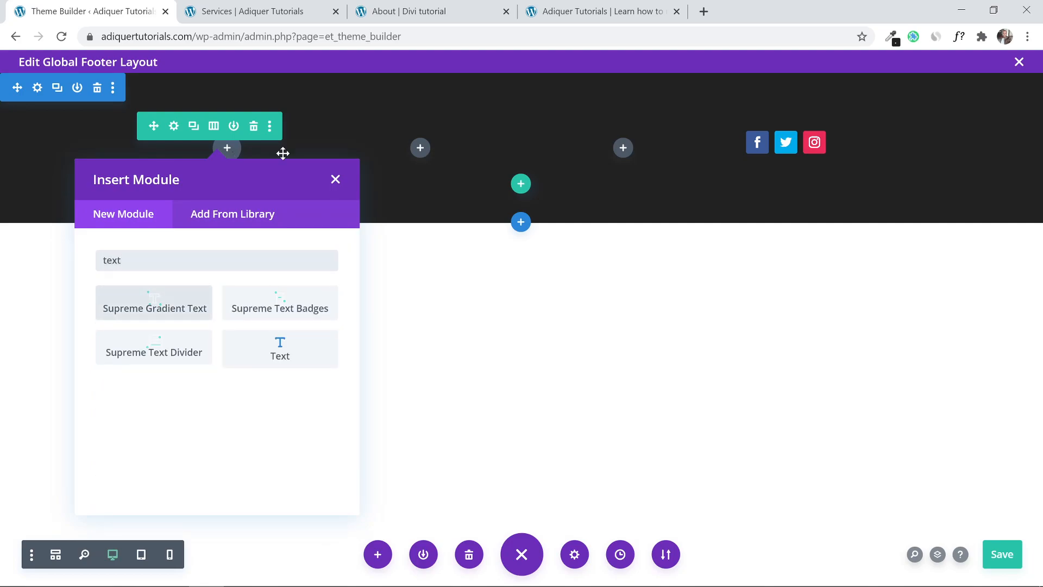
{"action": "left_click", "coordinate": [276, 346]}
{"action": "scroll", "coordinate": [592, 299], "scroll_direction": "down", "scroll_amount": 2}
{"action": "scroll", "coordinate": [592, 299], "scroll_direction": "up", "scroll_amount": 1}
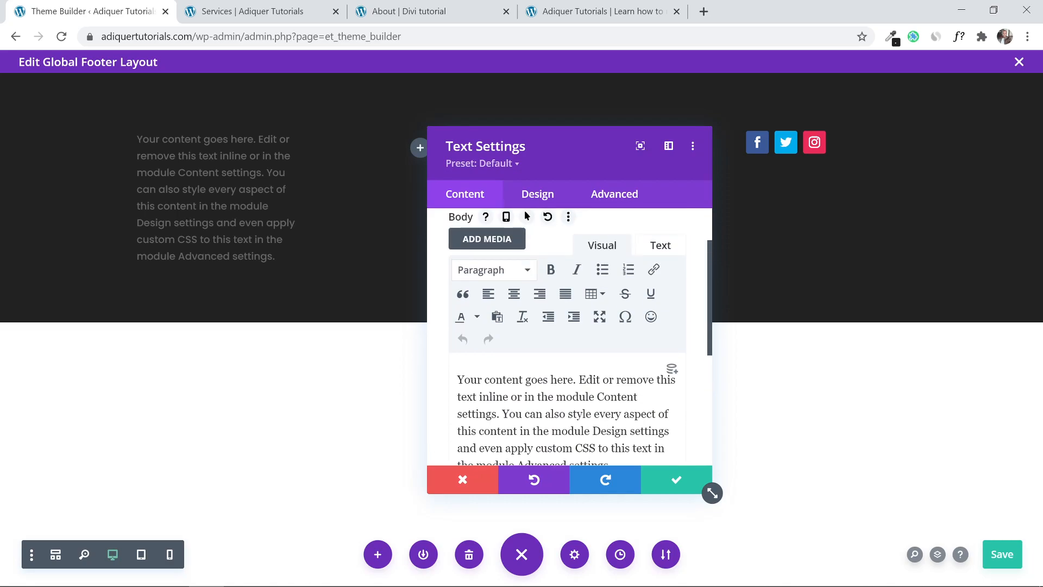
{"action": "left_click_drag", "start_coordinate": [525, 380], "coordinate": [625, 497]}
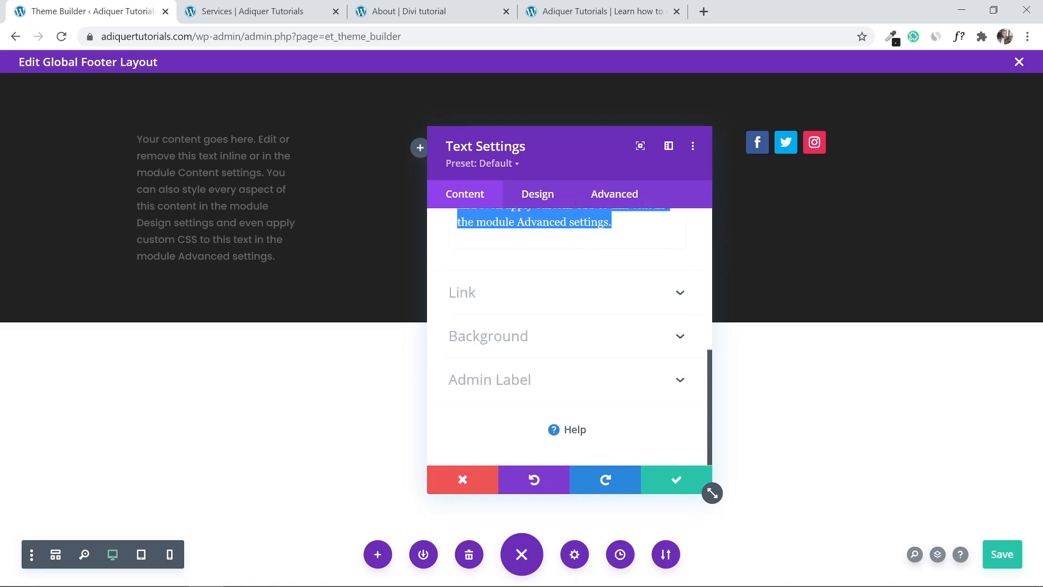
{"action": "key", "text": "BackSpace"}
{"action": "scroll", "coordinate": [596, 288], "scroll_direction": "up", "scroll_amount": 3}
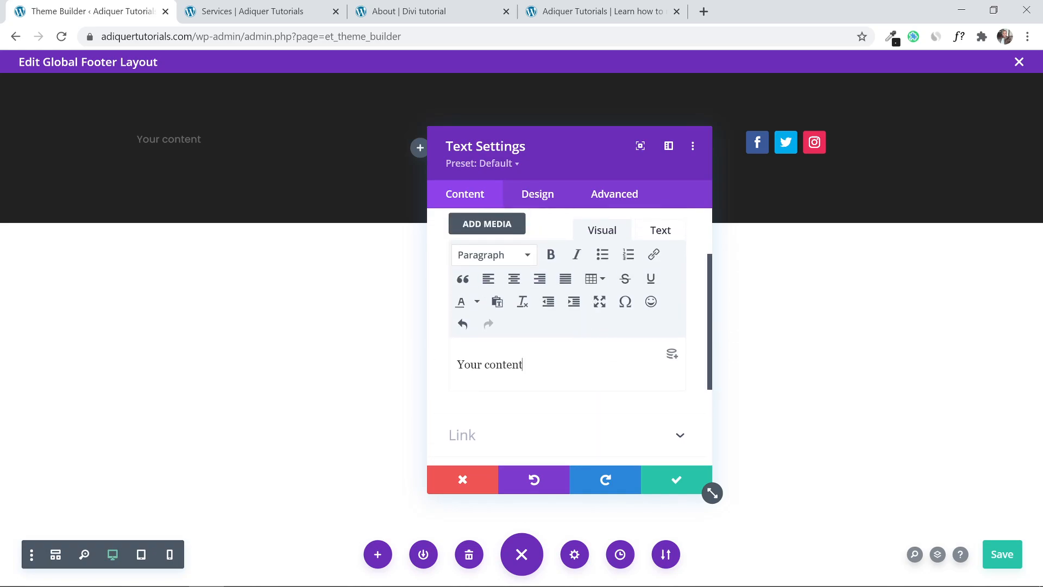
{"action": "key", "text": "ctrl+a"}
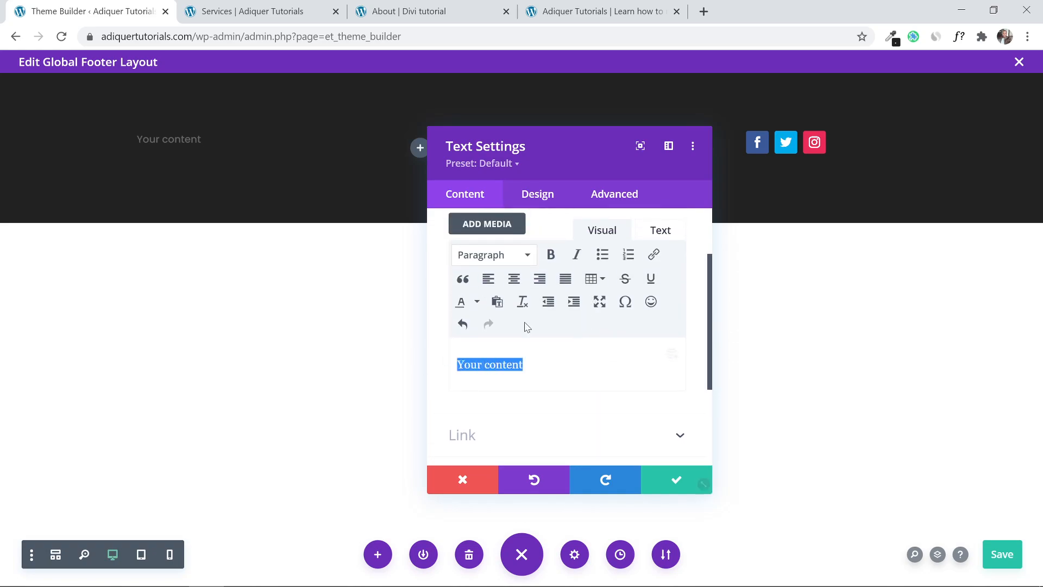
{"action": "left_click", "coordinate": [652, 259]}
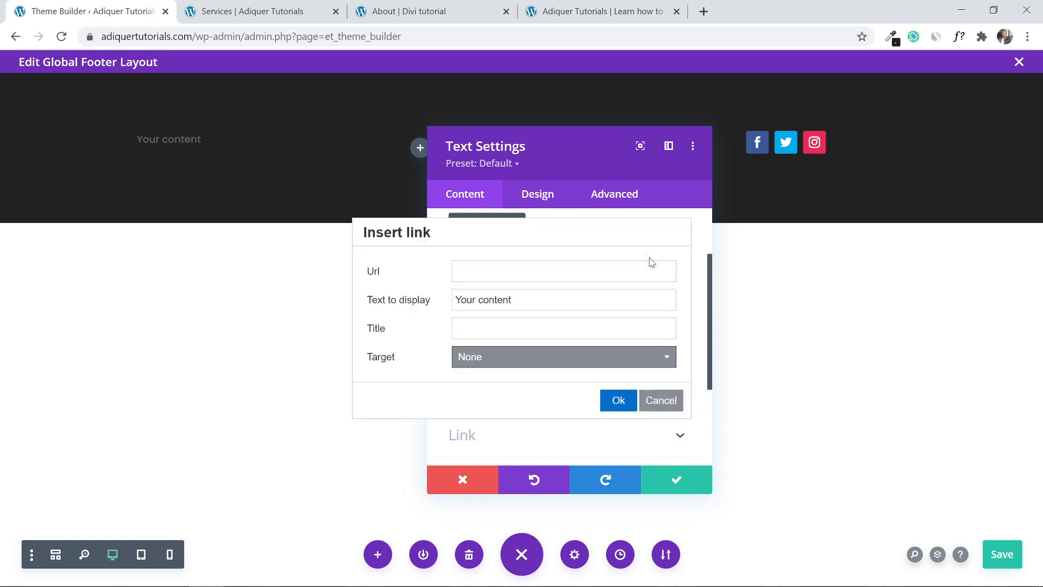
{"action": "left_click", "coordinate": [627, 391]}
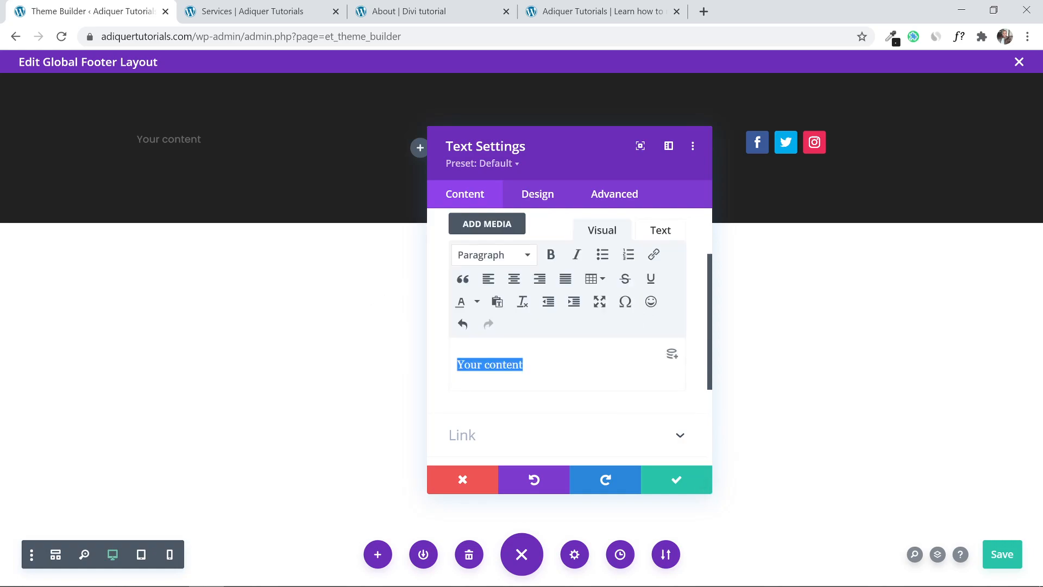
{"action": "left_click", "coordinate": [654, 260]}
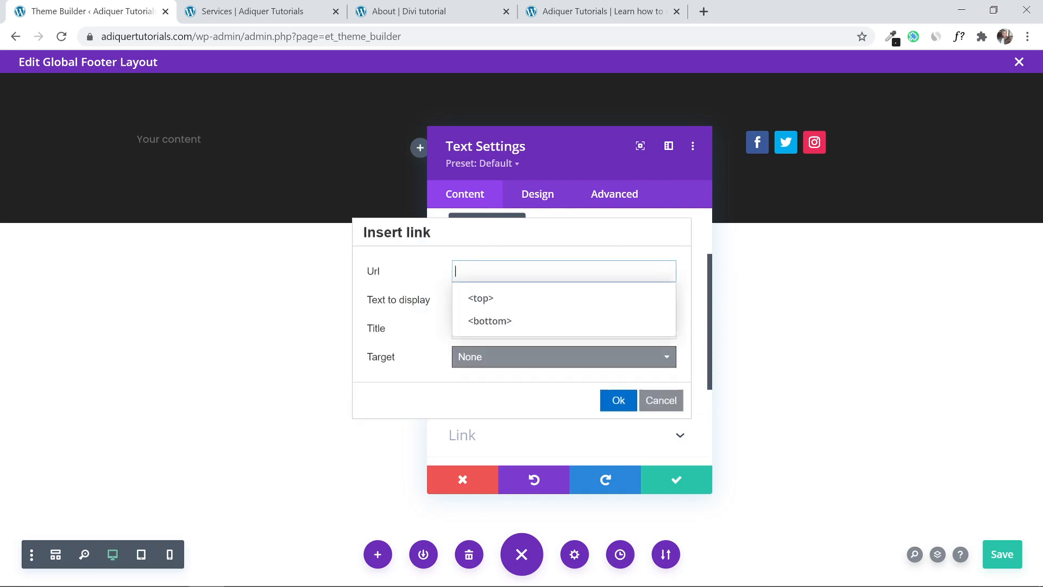
{"action": "left_click", "coordinate": [618, 401]}
{"action": "left_click", "coordinate": [675, 479]}
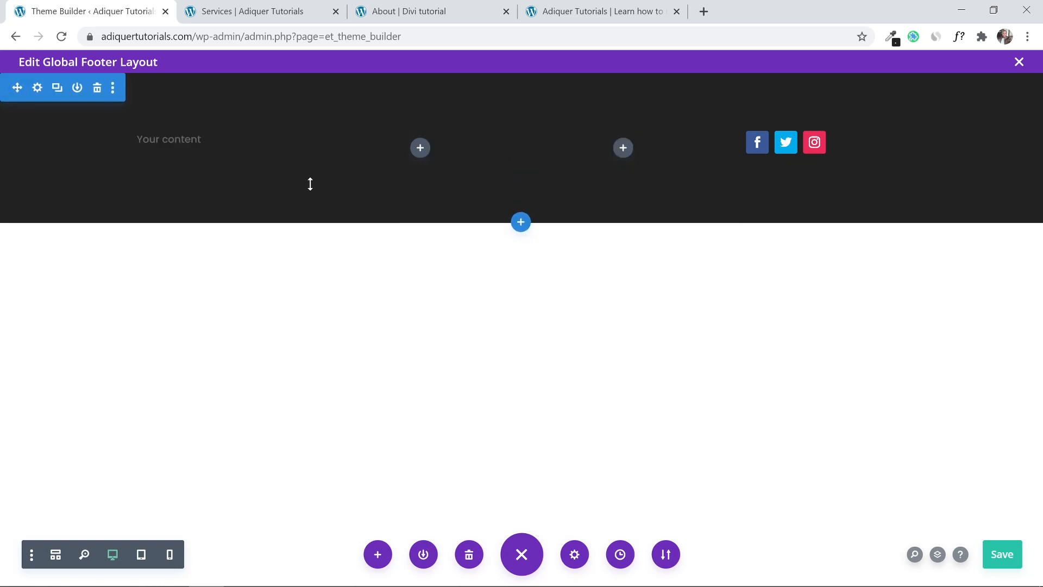
{"action": "mouse_move", "coordinate": [500, 189]}
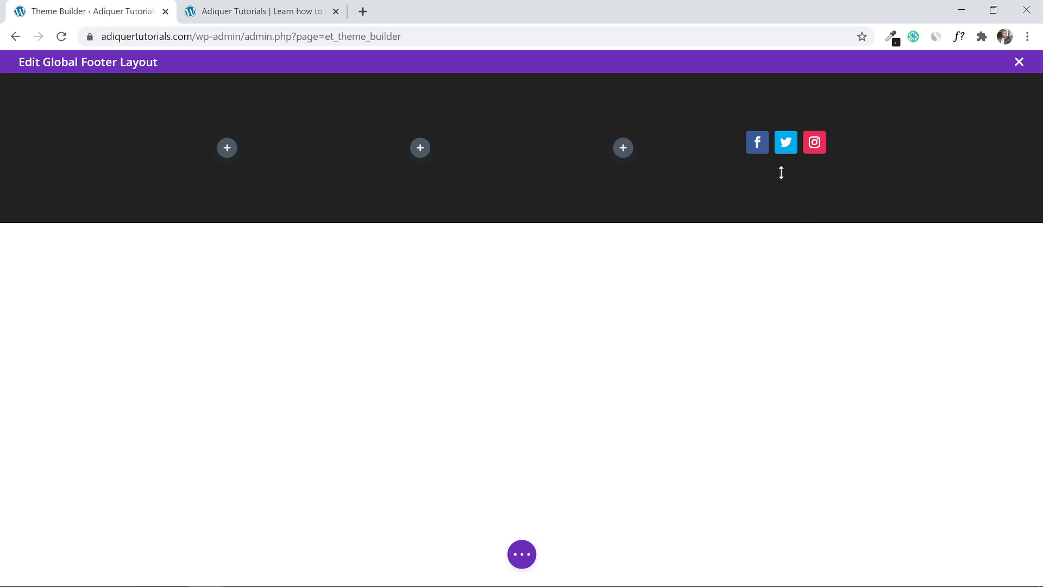
{"action": "mouse_move", "coordinate": [788, 146]}
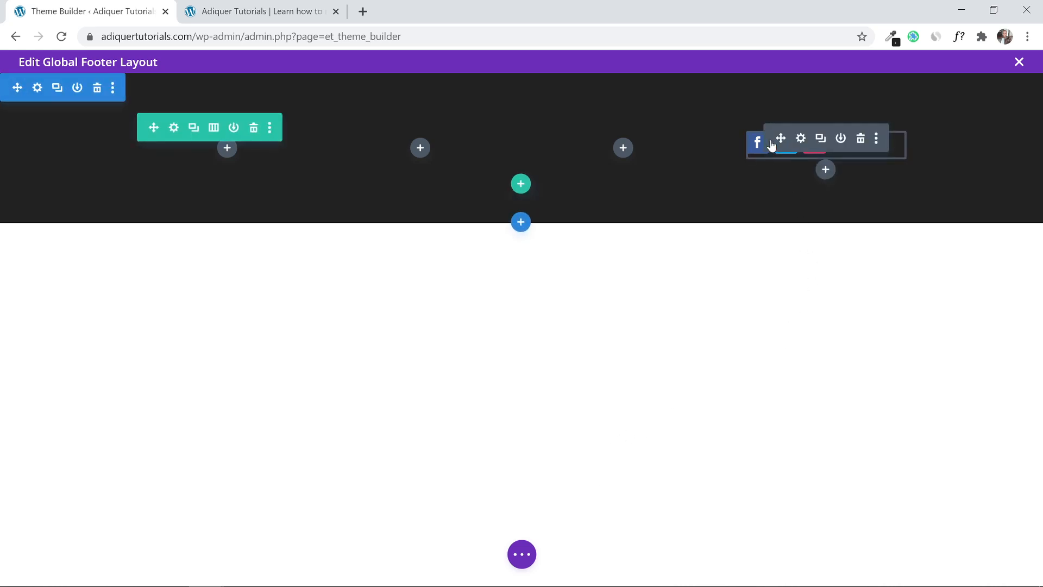
Add a Text module under the social icons and replace its placeholder with 'Connect'.
{"action": "left_click", "coordinate": [825, 170]}
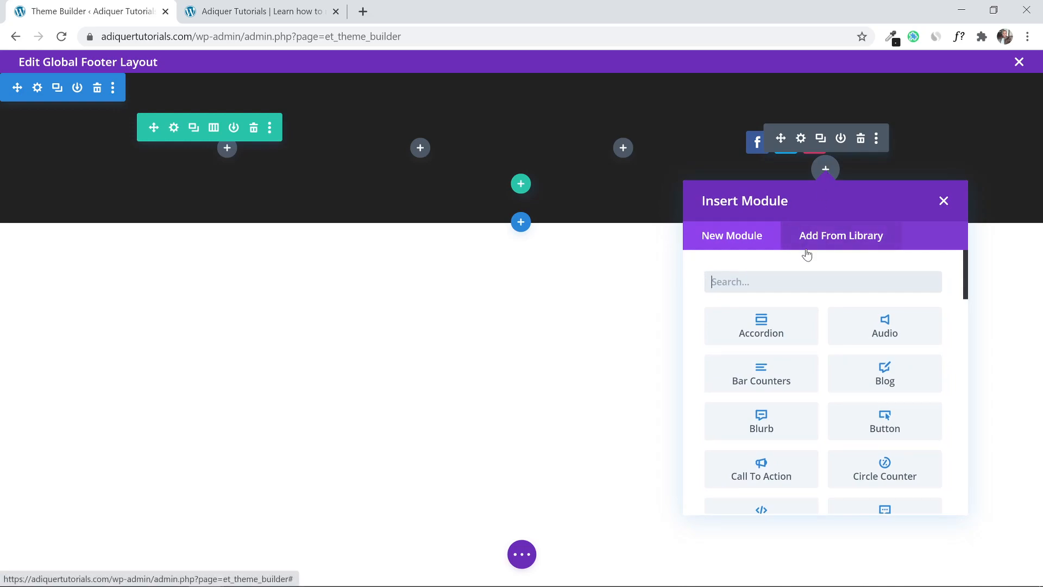
{"action": "type", "text": "text"}
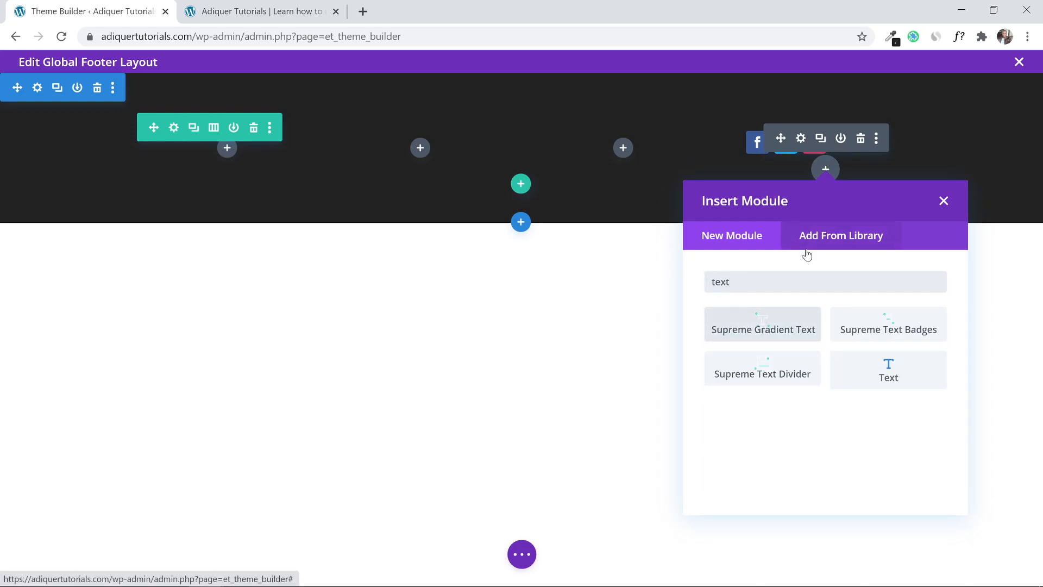
{"action": "left_click", "coordinate": [875, 369]}
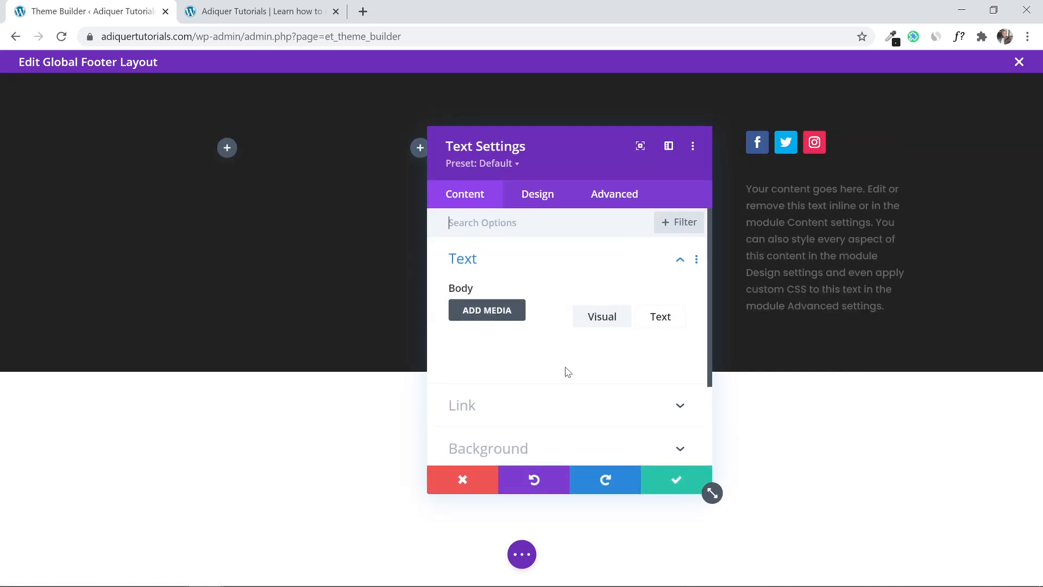
{"action": "scroll", "coordinate": [565, 371], "scroll_direction": "down", "scroll_amount": 3}
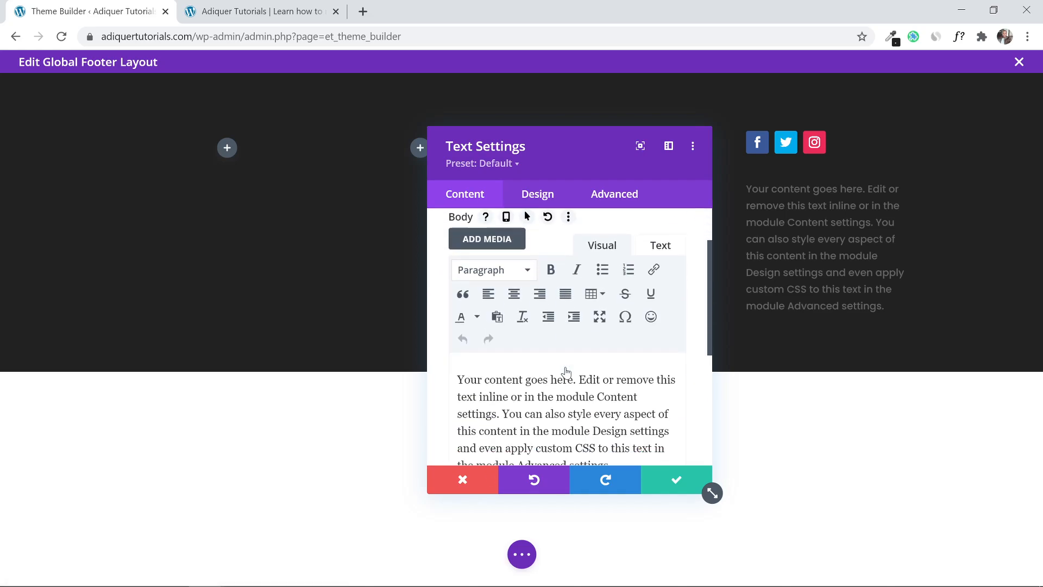
{"action": "left_click_drag", "start_coordinate": [613, 394], "coordinate": [407, 291]}
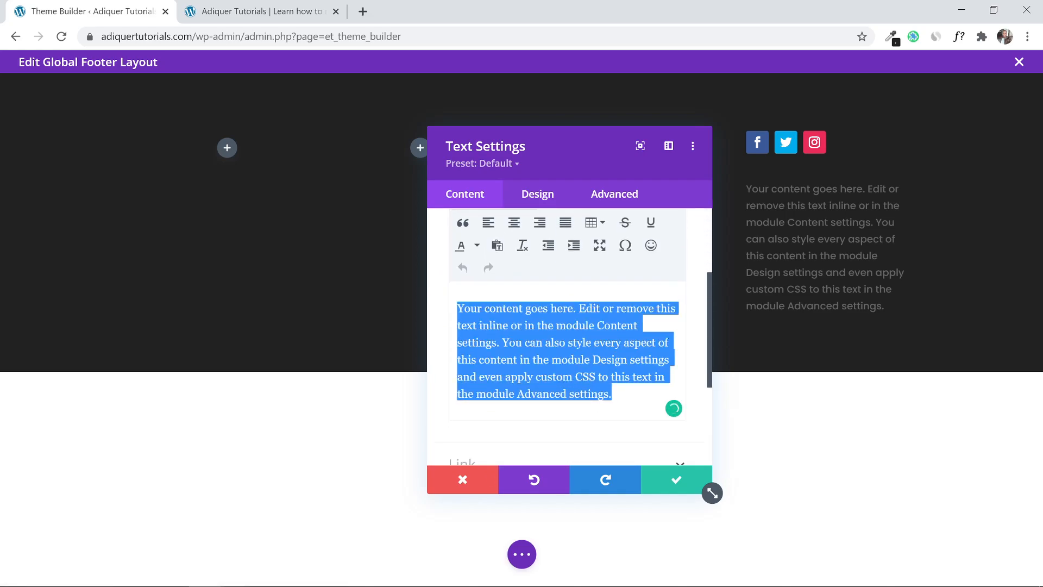
{"action": "type", "text": "Connect"}
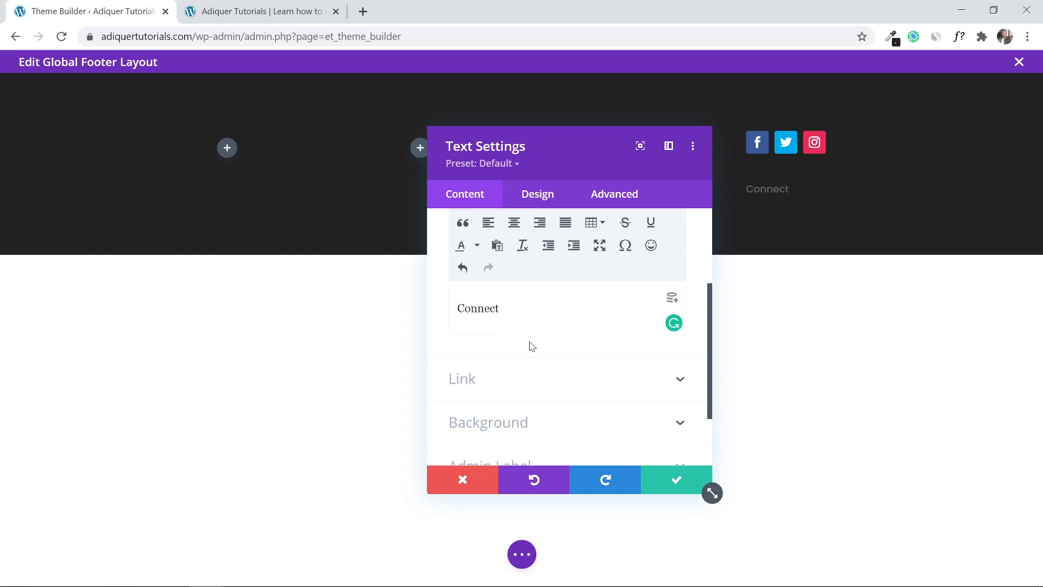
Format the Connect text as a Heading 3.
{"action": "scroll", "coordinate": [531, 346], "scroll_direction": "up", "scroll_amount": 2}
{"action": "left_click", "coordinate": [519, 276]}
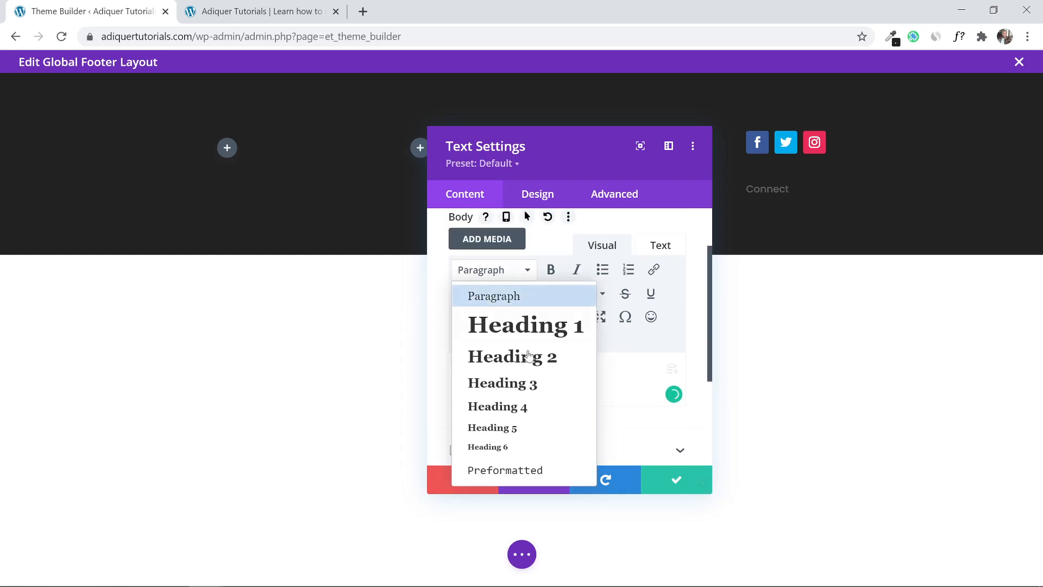
{"action": "left_click", "coordinate": [530, 381]}
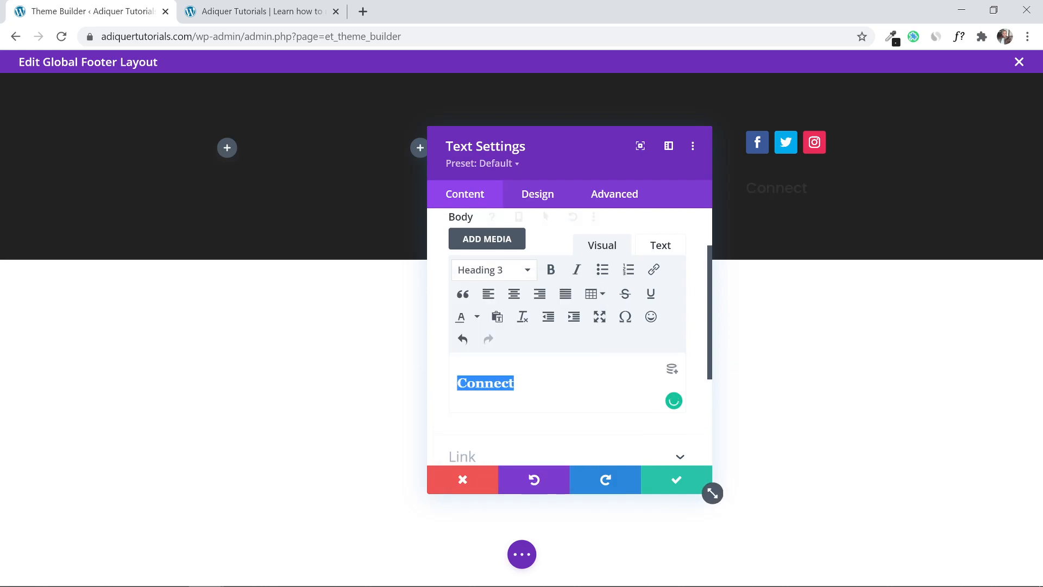
{"action": "scroll", "coordinate": [524, 263], "scroll_direction": "up", "scroll_amount": 2}
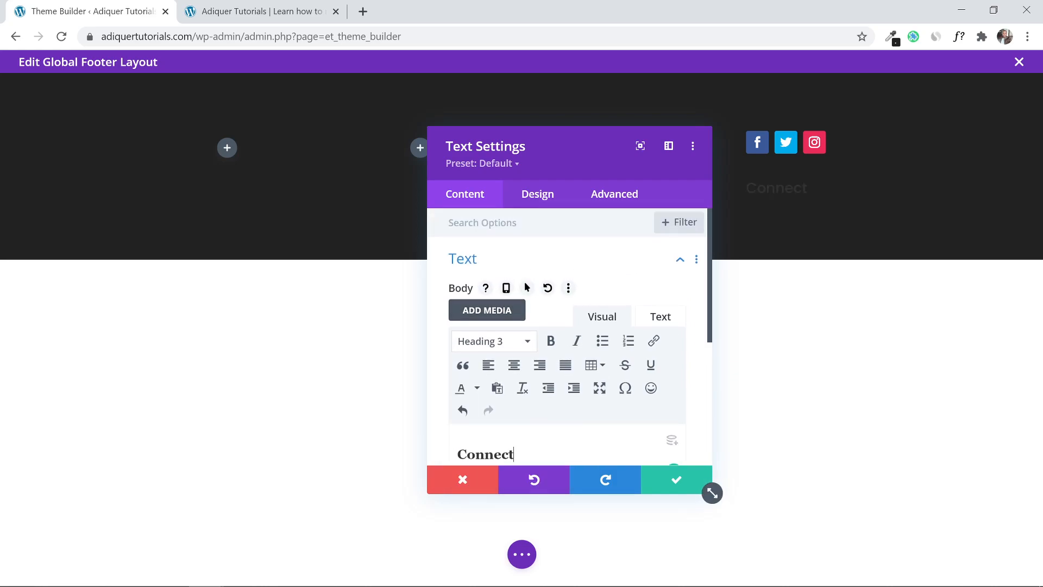
{"action": "left_click", "coordinate": [537, 194]}
{"action": "left_click", "coordinate": [545, 260]}
{"action": "scroll", "coordinate": [548, 295], "scroll_direction": "down", "scroll_amount": 7}
{"action": "scroll", "coordinate": [549, 295], "scroll_direction": "down", "scroll_amount": 3}
Set the Connect text colour to Light and make its Heading 3 text bold.
{"action": "left_click", "coordinate": [536, 331]}
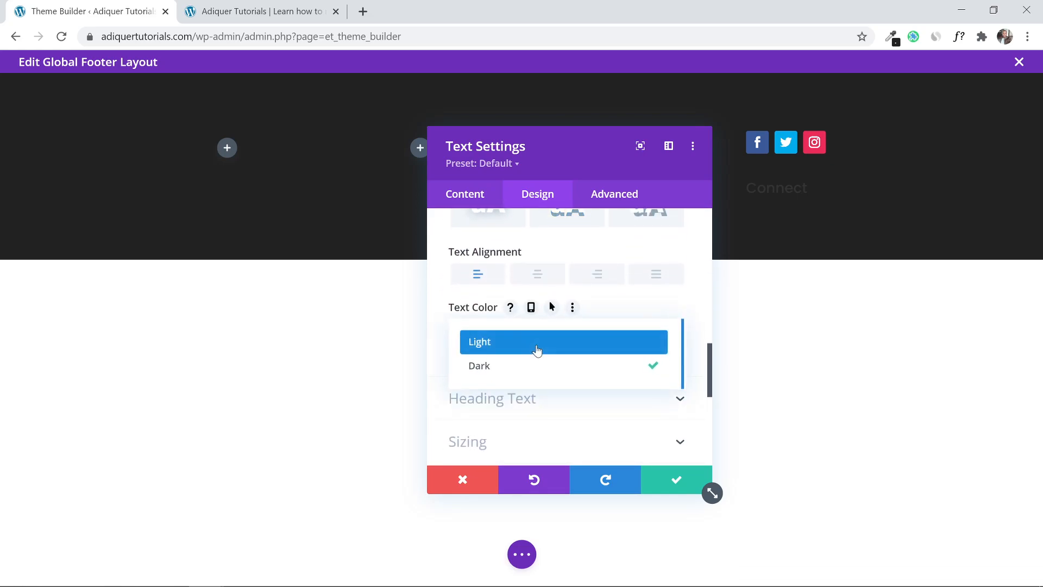
{"action": "left_click", "coordinate": [537, 352]}
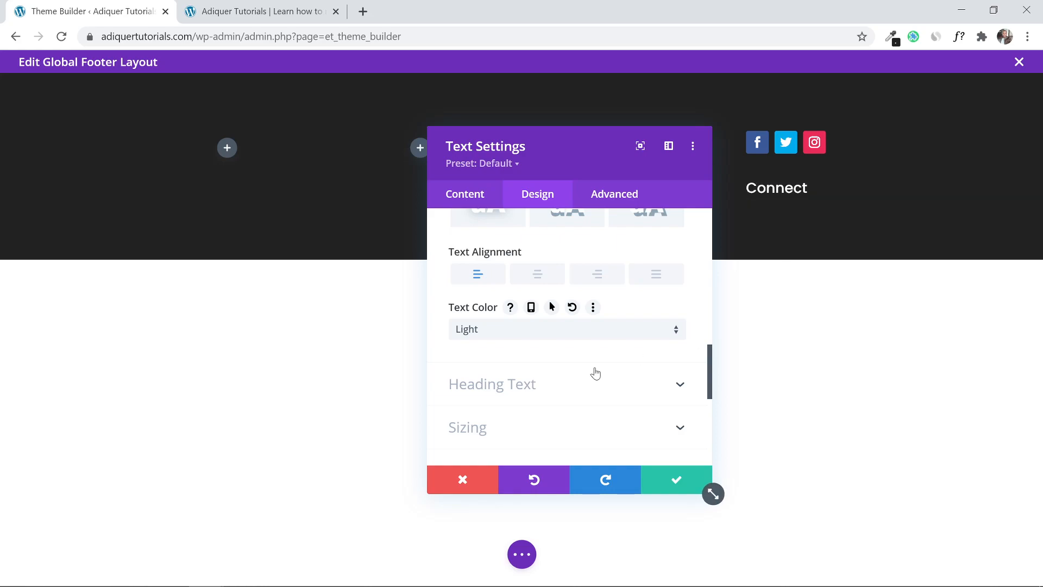
{"action": "scroll", "coordinate": [561, 366], "scroll_direction": "up", "scroll_amount": 1}
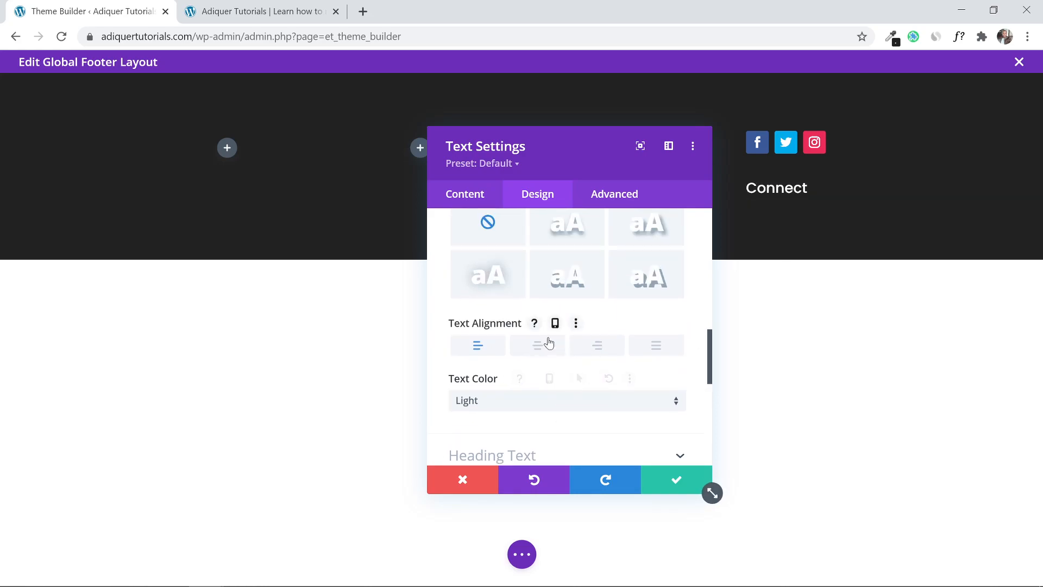
{"action": "scroll", "coordinate": [540, 361], "scroll_direction": "up", "scroll_amount": 3}
{"action": "scroll", "coordinate": [541, 361], "scroll_direction": "down", "scroll_amount": 2}
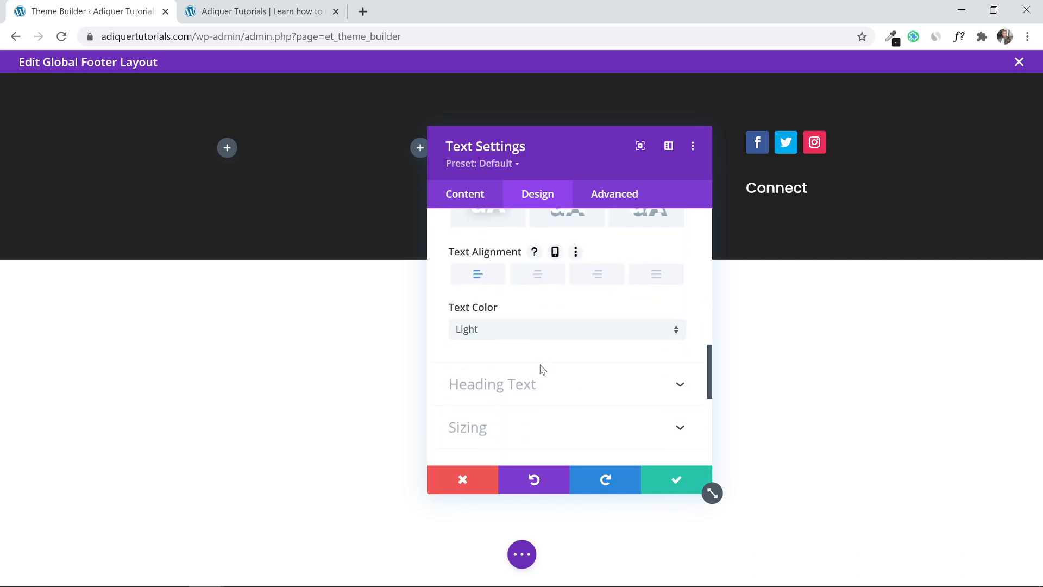
{"action": "left_click", "coordinate": [543, 385]}
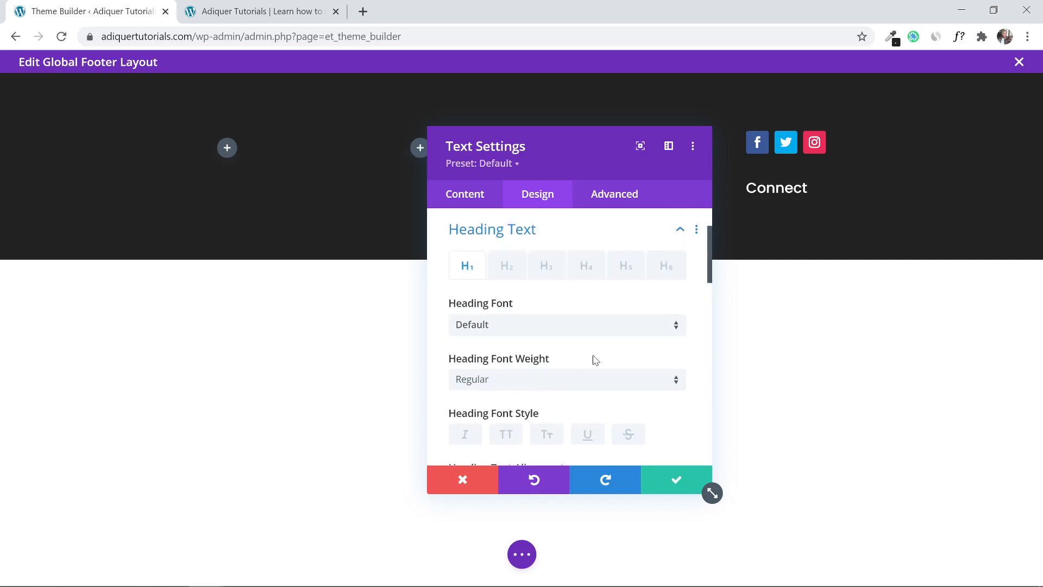
{"action": "left_click", "coordinate": [538, 269]}
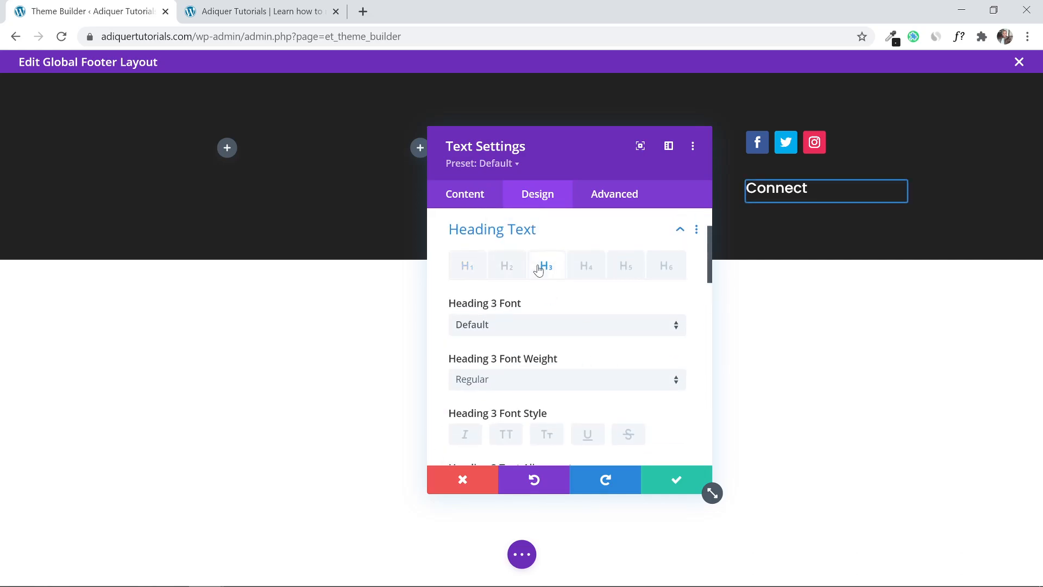
{"action": "scroll", "coordinate": [538, 305], "scroll_direction": "down", "scroll_amount": 1}
{"action": "left_click", "coordinate": [535, 314]}
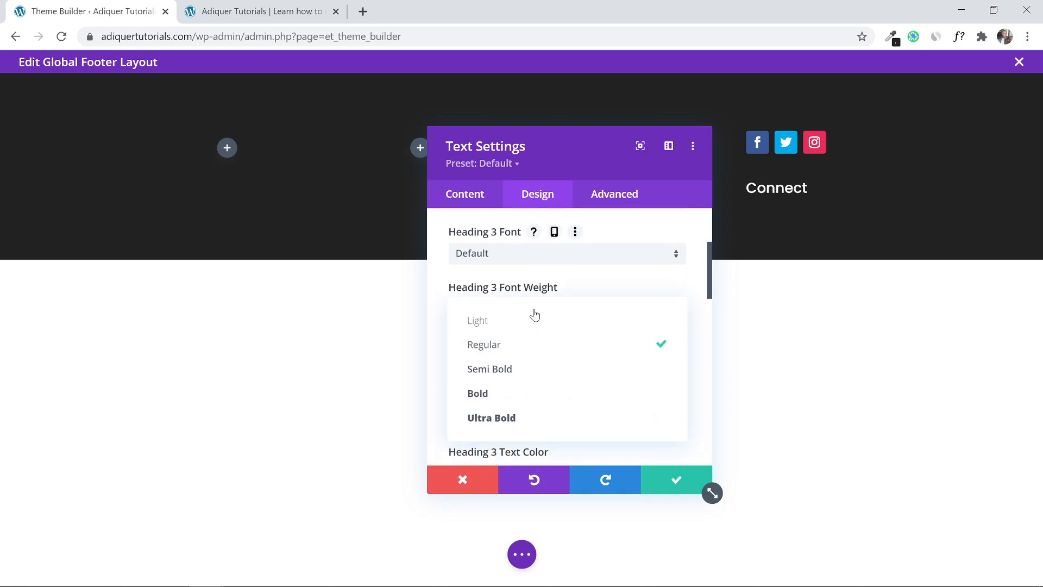
{"action": "left_click", "coordinate": [531, 396]}
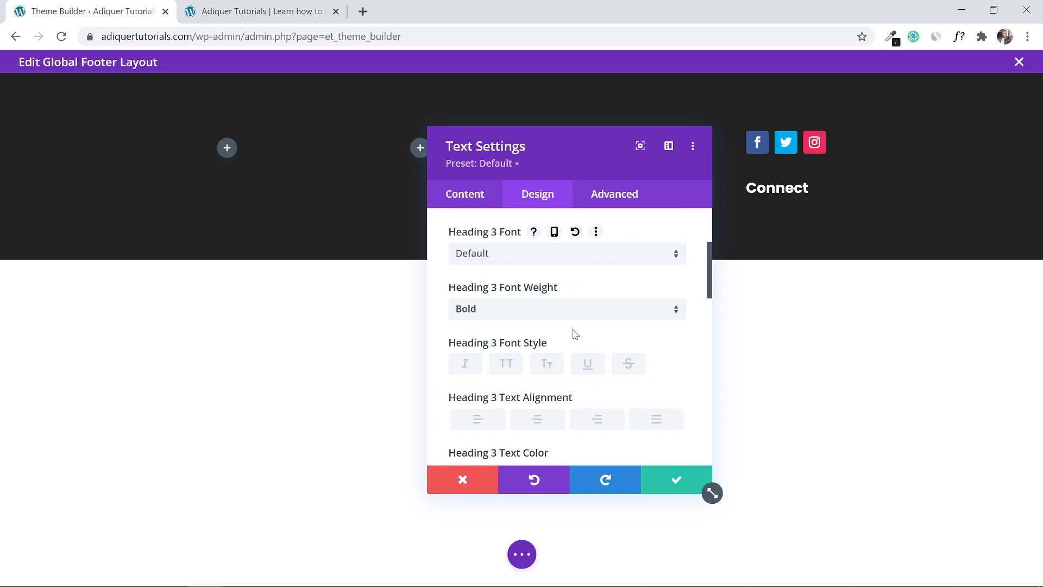
Set the Heading 3 size to 30px, save, and move Connect above the social icons.
{"action": "scroll", "coordinate": [574, 333], "scroll_direction": "down", "scroll_amount": 5}
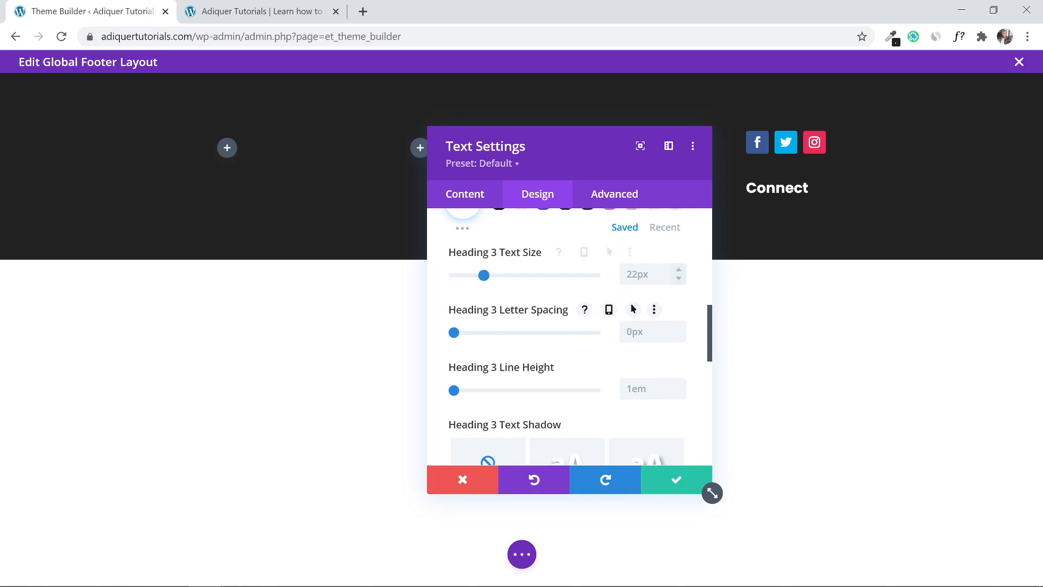
{"action": "left_click", "coordinate": [627, 274]}
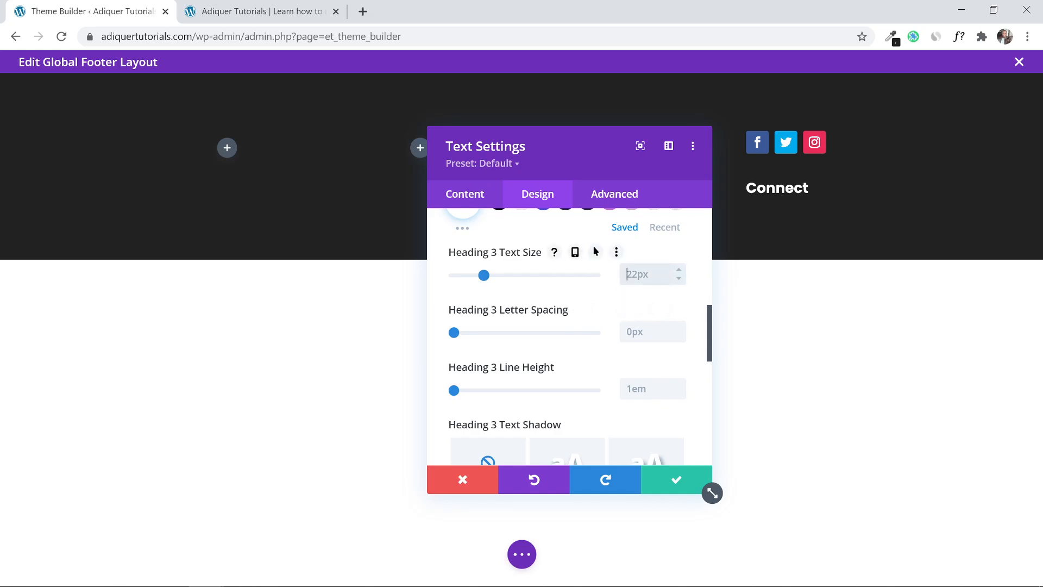
{"action": "type", "text": "30px"}
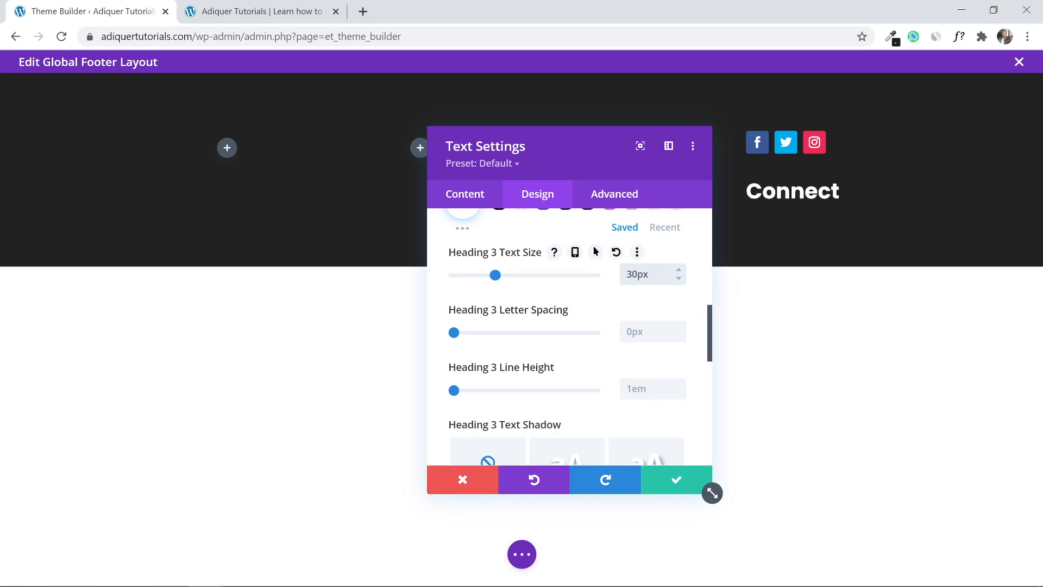
{"action": "left_click", "coordinate": [675, 483]}
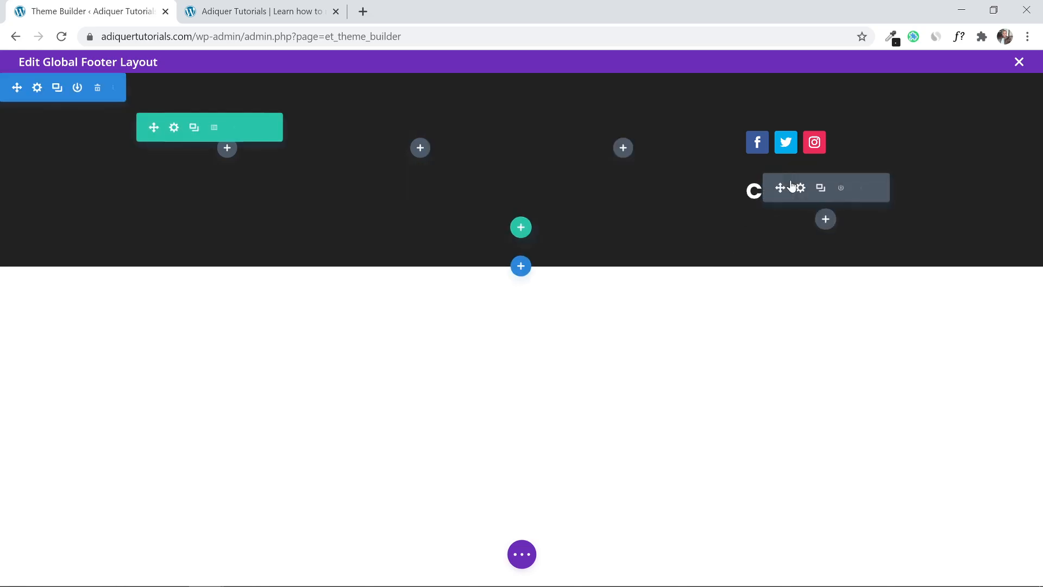
{"action": "left_click_drag", "start_coordinate": [778, 195], "coordinate": [773, 135]}
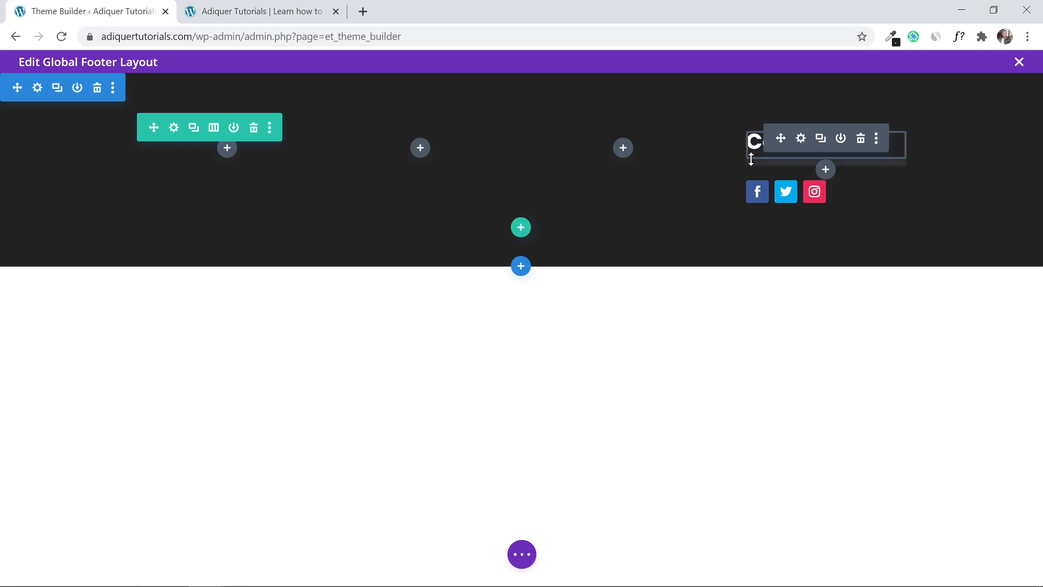
{"action": "left_click", "coordinate": [825, 169]}
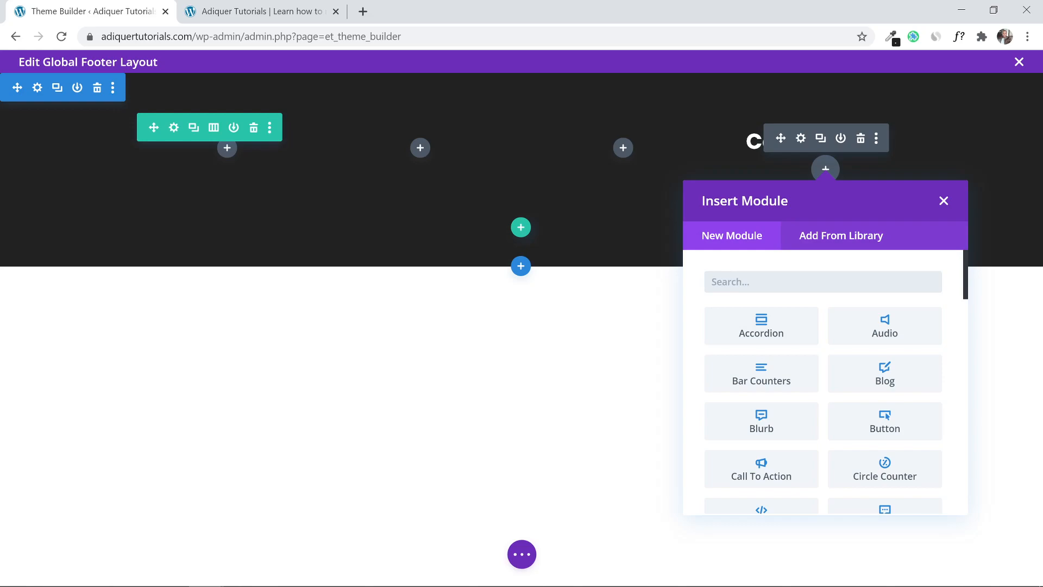
Insert a Divider module under Connect with a 3px divider weight.
{"action": "type", "text": "divi"}
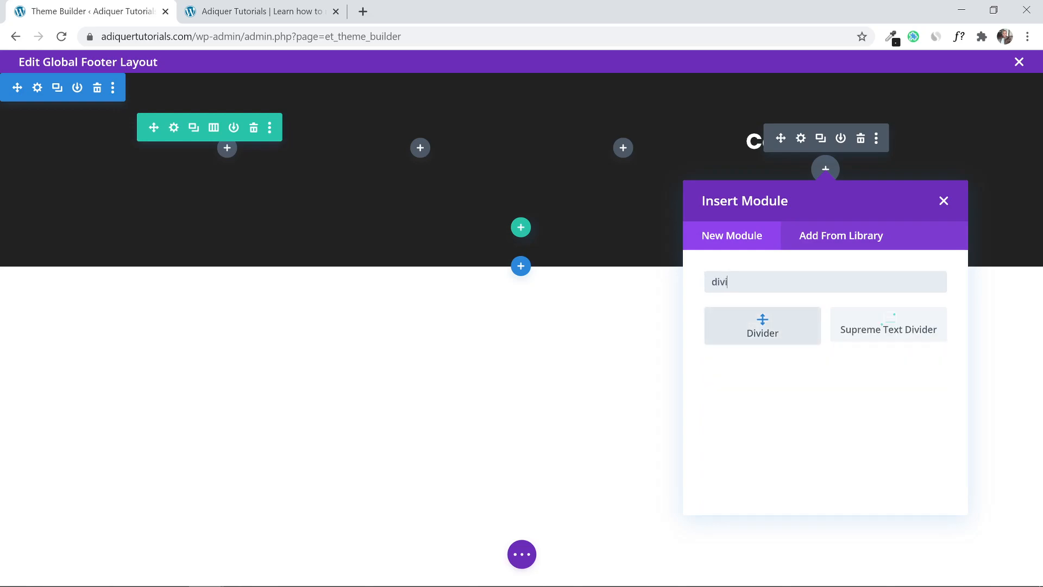
{"action": "left_click", "coordinate": [768, 324]}
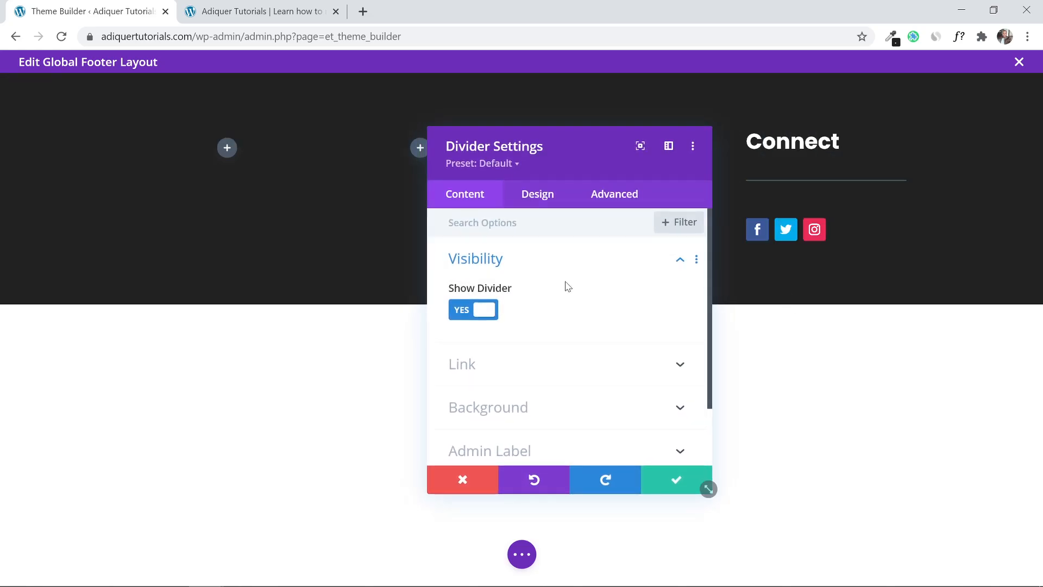
{"action": "left_click", "coordinate": [533, 201]}
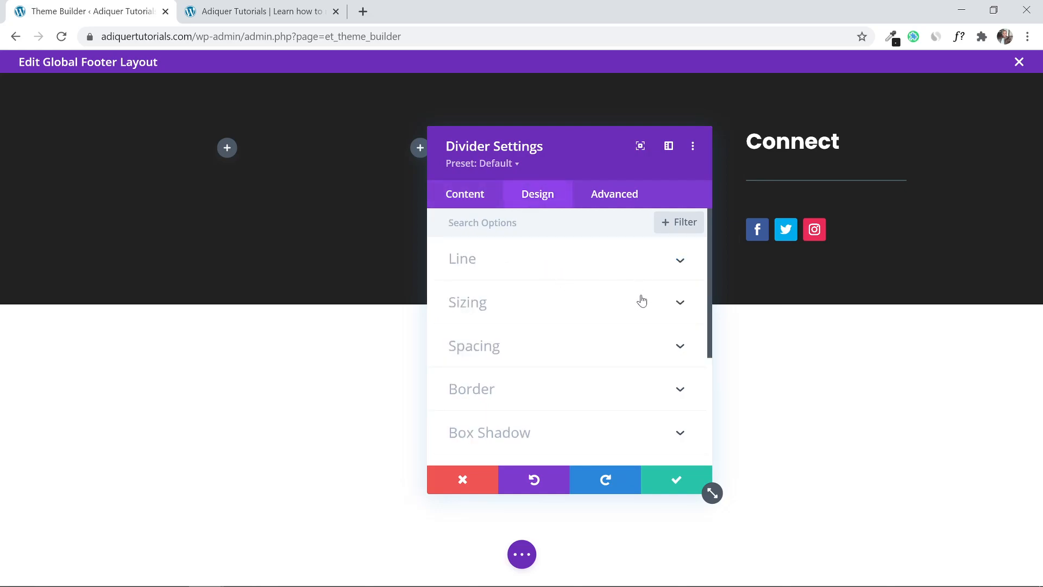
{"action": "left_click", "coordinate": [666, 271]}
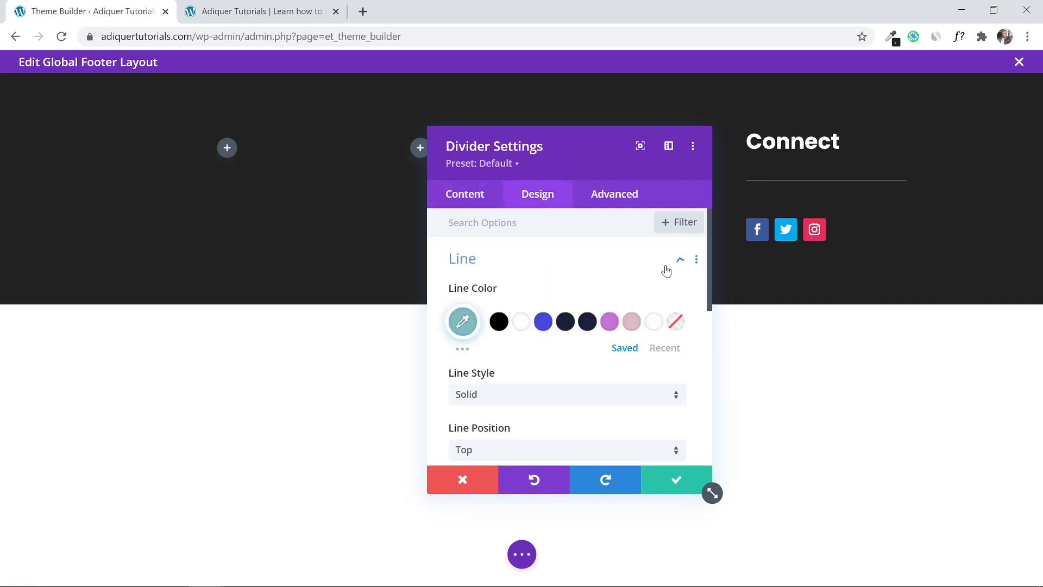
{"action": "scroll", "coordinate": [503, 373], "scroll_direction": "down", "scroll_amount": 3}
{"action": "scroll", "coordinate": [505, 374], "scroll_direction": "up", "scroll_amount": 1}
{"action": "scroll", "coordinate": [517, 373], "scroll_direction": "down", "scroll_amount": 3}
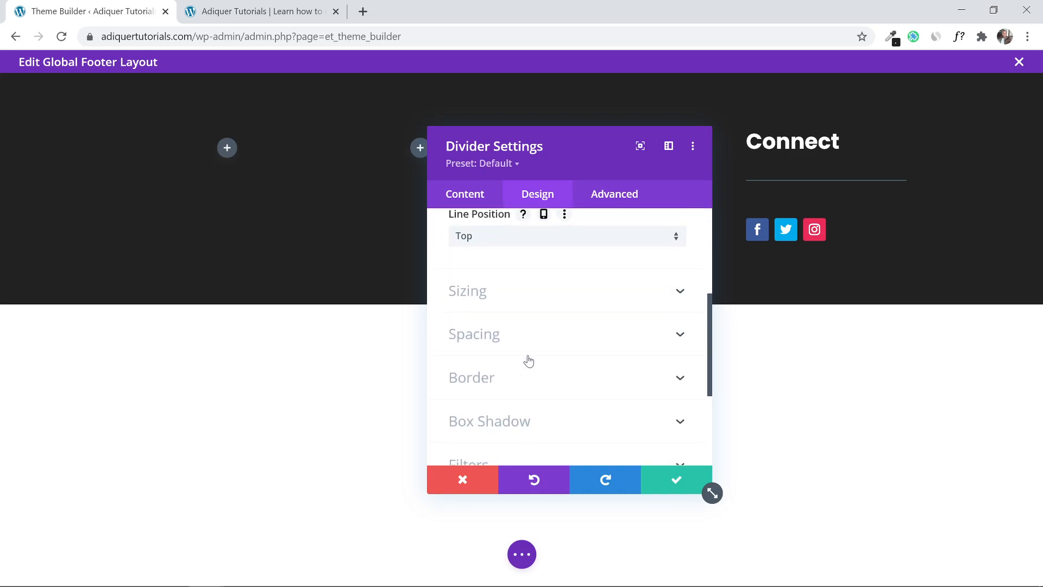
{"action": "left_click", "coordinate": [563, 287]}
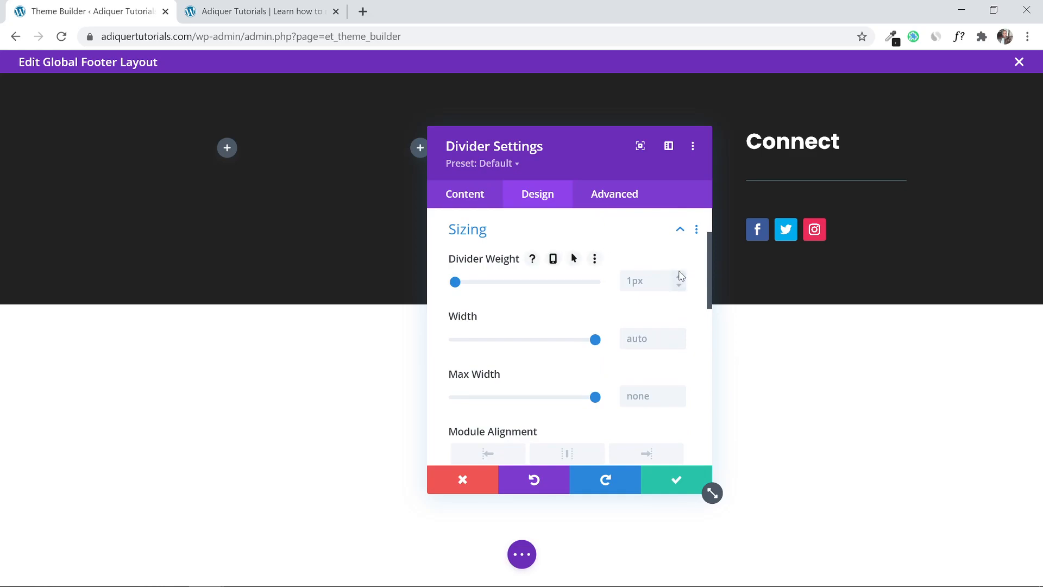
{"action": "left_click", "coordinate": [679, 277]}
{"action": "left_click", "coordinate": [679, 277]}
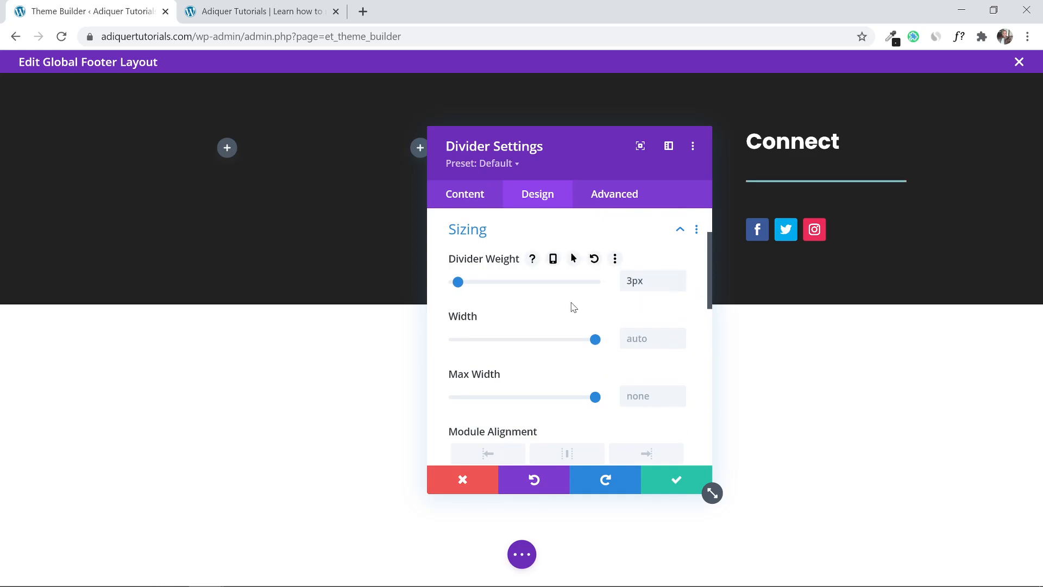
{"action": "left_click", "coordinate": [673, 483]}
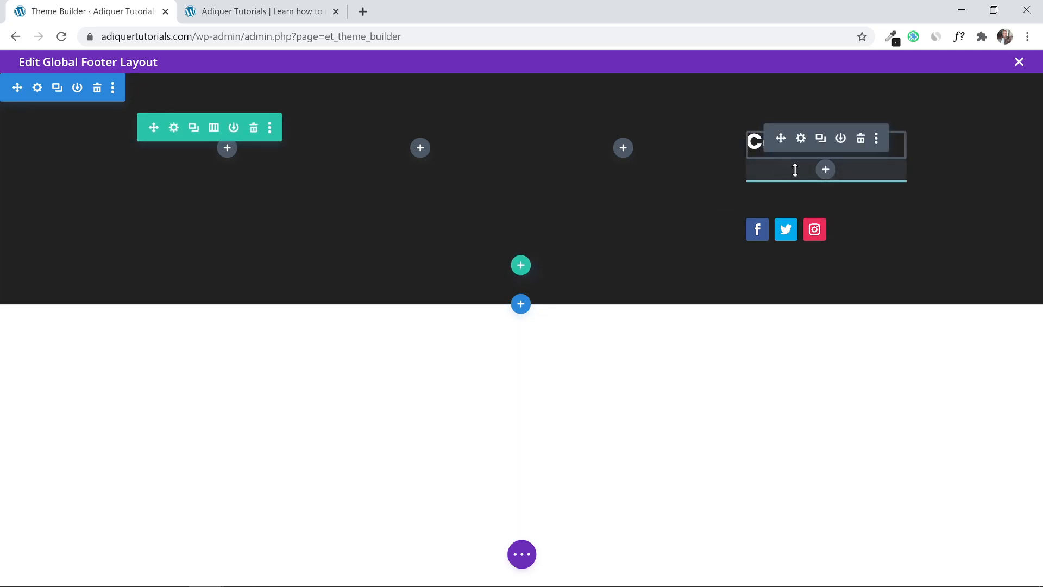
Tighten the divider's spacing and move a duplicate of the Connect heading into the left column.
{"action": "left_click_drag", "start_coordinate": [795, 170], "coordinate": [794, 146]}
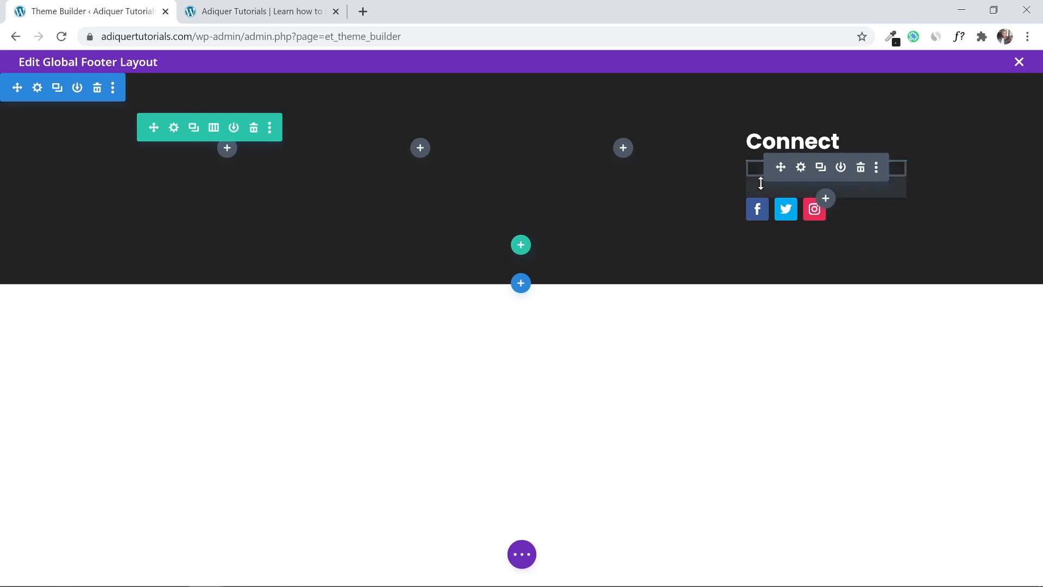
{"action": "left_click_drag", "start_coordinate": [761, 182], "coordinate": [760, 161]}
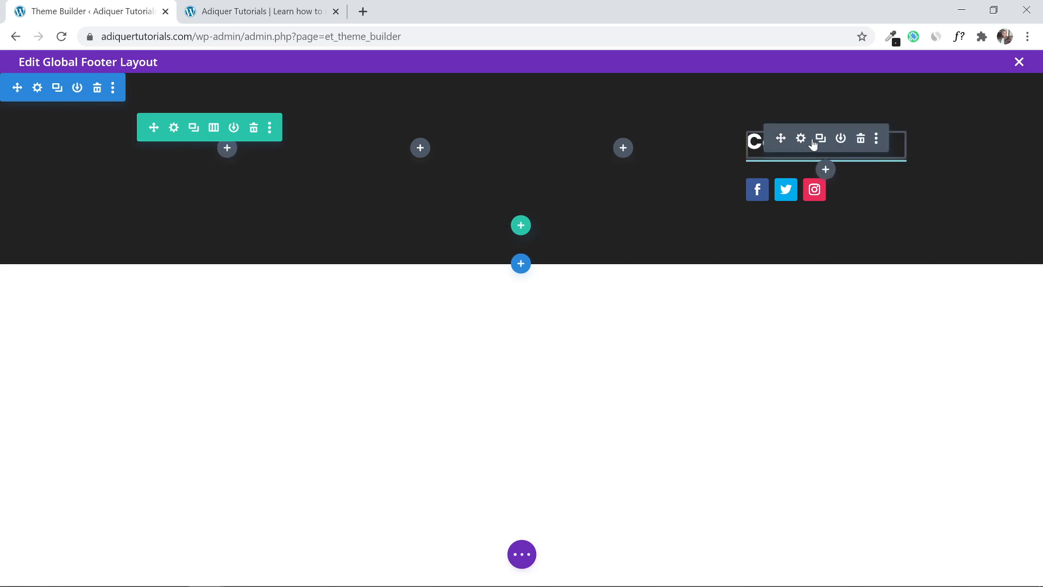
{"action": "left_click", "coordinate": [821, 138]}
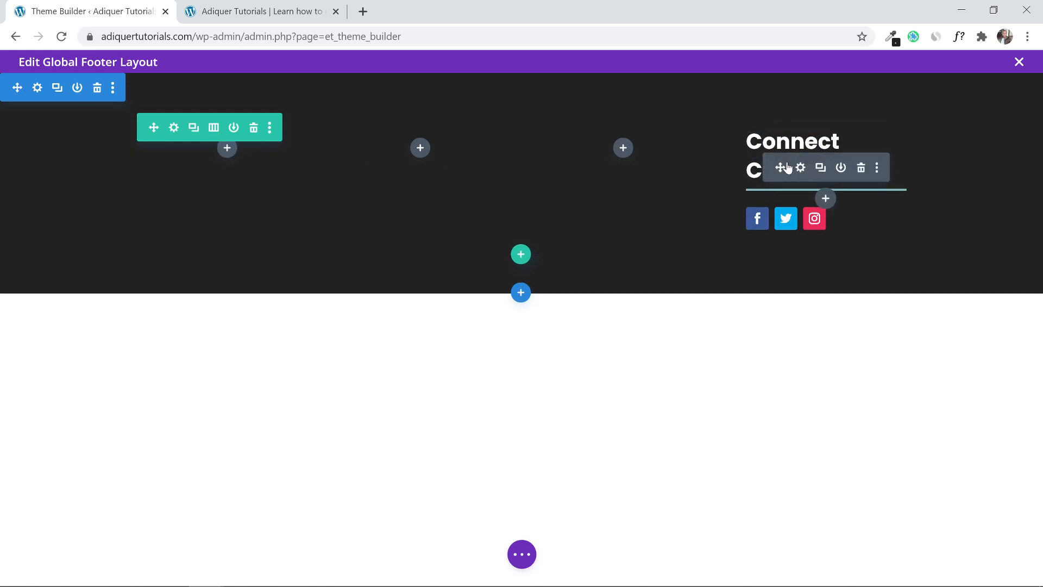
{"action": "left_click_drag", "start_coordinate": [787, 169], "coordinate": [214, 152]}
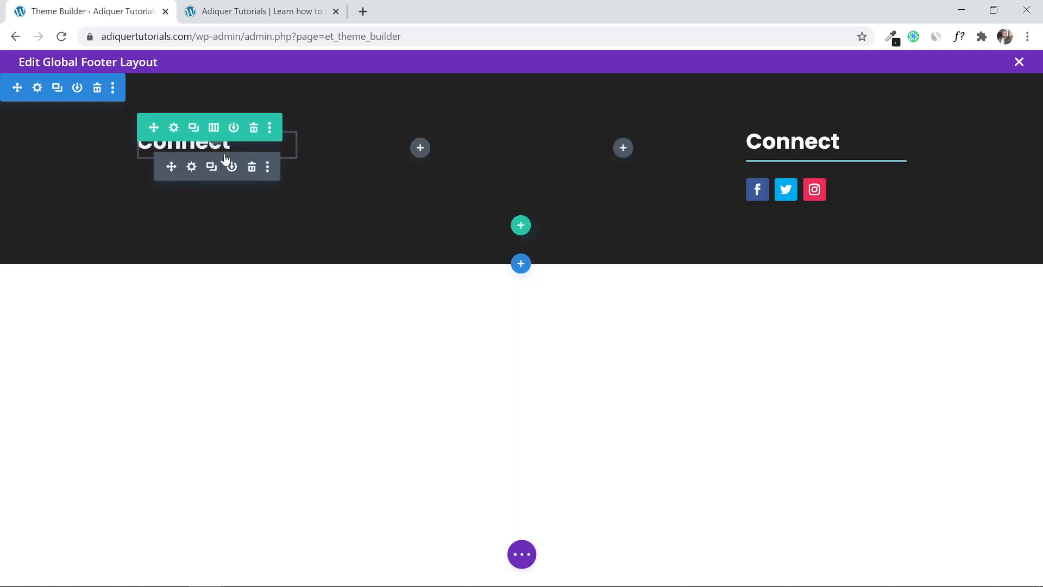
{"action": "left_click", "coordinate": [173, 130]}
{"action": "left_click", "coordinate": [676, 482]}
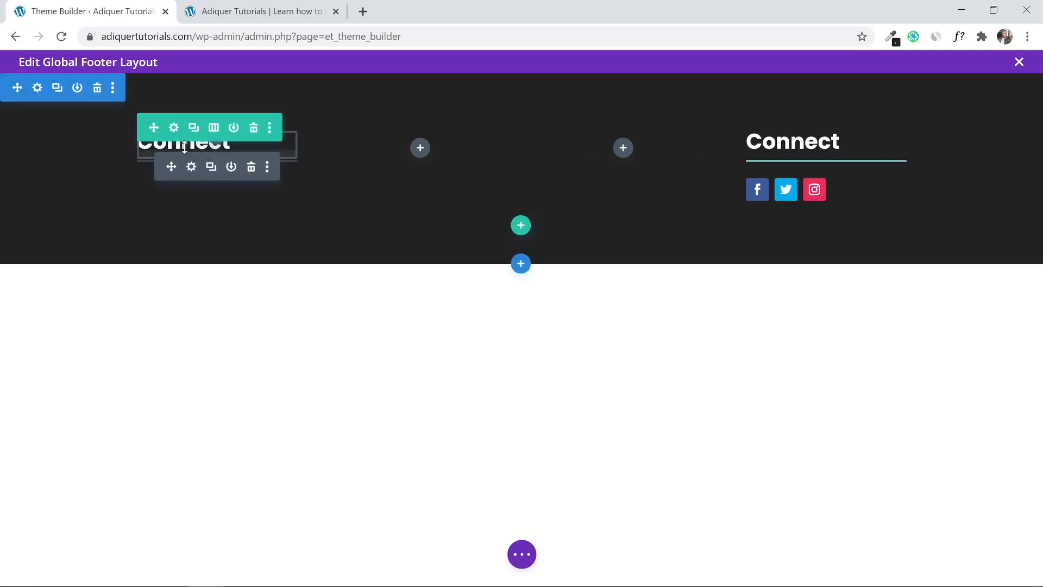
Rename the left column's copied heading to Company and save it.
{"action": "mouse_move", "coordinate": [184, 146]}
{"action": "left_click", "coordinate": [192, 168]}
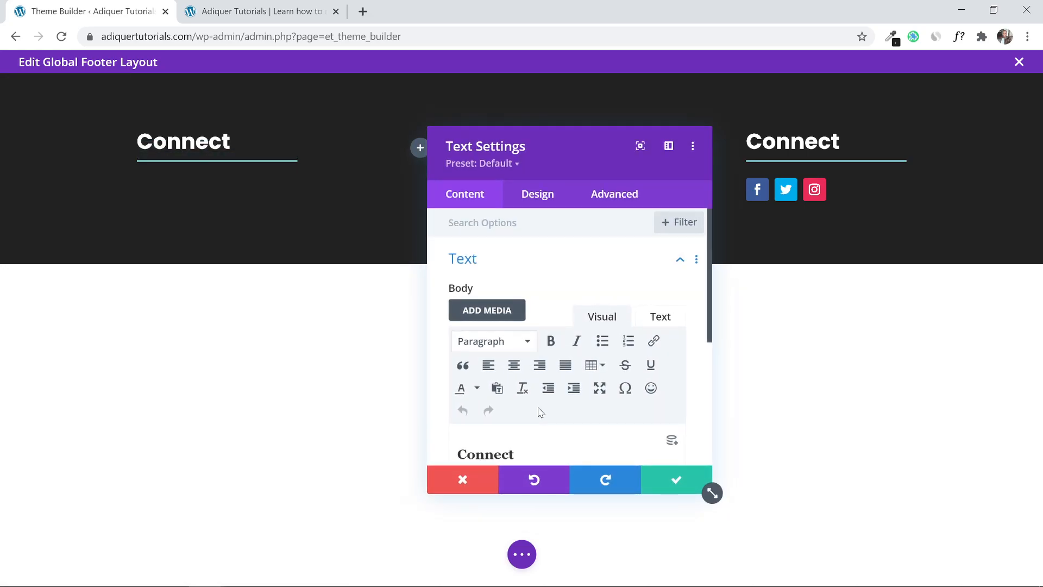
{"action": "scroll", "coordinate": [540, 411], "scroll_direction": "down", "scroll_amount": 1}
{"action": "left_click", "coordinate": [516, 384]}
{"action": "key", "text": "BackSpace"}
{"action": "key", "text": "BackSpace"}
{"action": "key", "text": "BackSpace"}
{"action": "key", "text": "BackSpace"}
{"action": "key", "text": "BackSpace"}
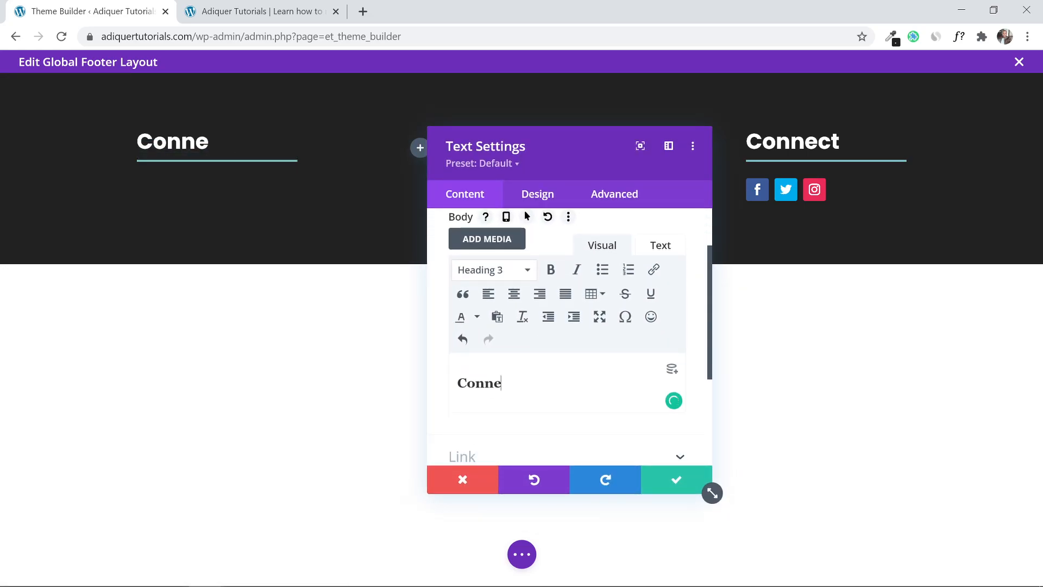
{"action": "type", "text": "mpany"}
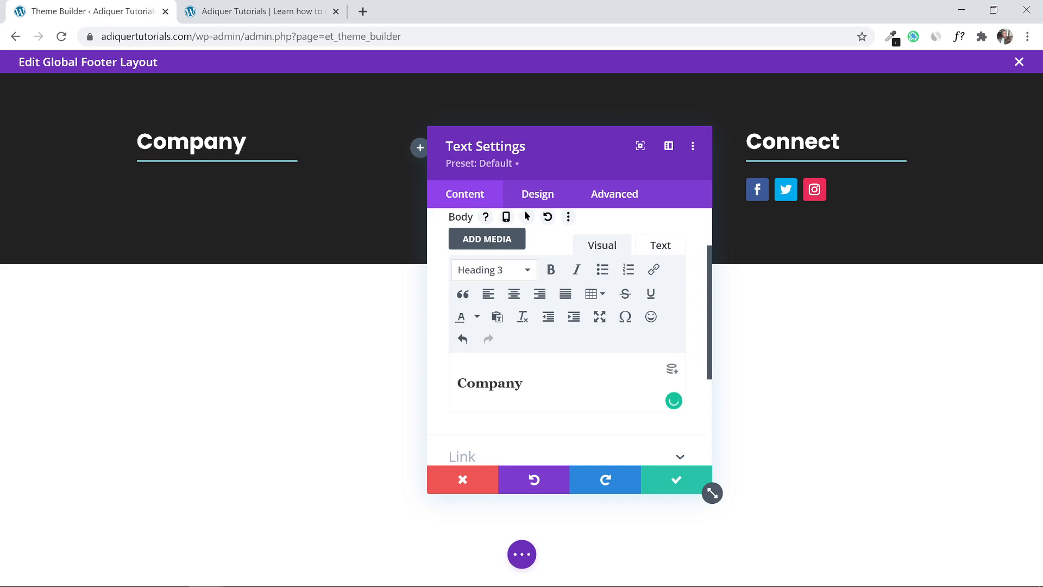
{"action": "left_click", "coordinate": [677, 479]}
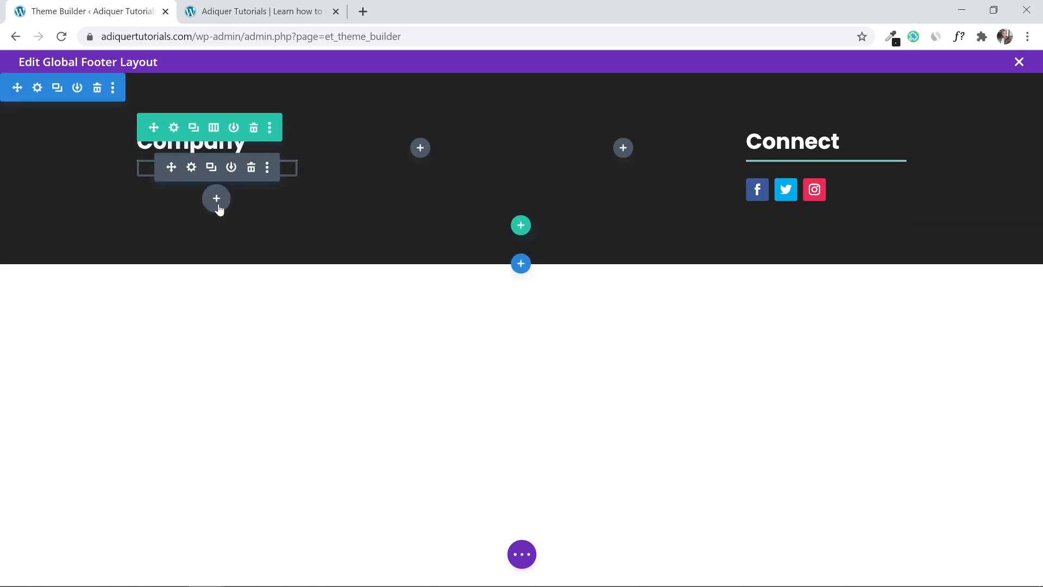
Insert a Text module below Company and replace its placeholder with About Us, Services, Contact Us lines.
{"action": "left_click", "coordinate": [217, 199]}
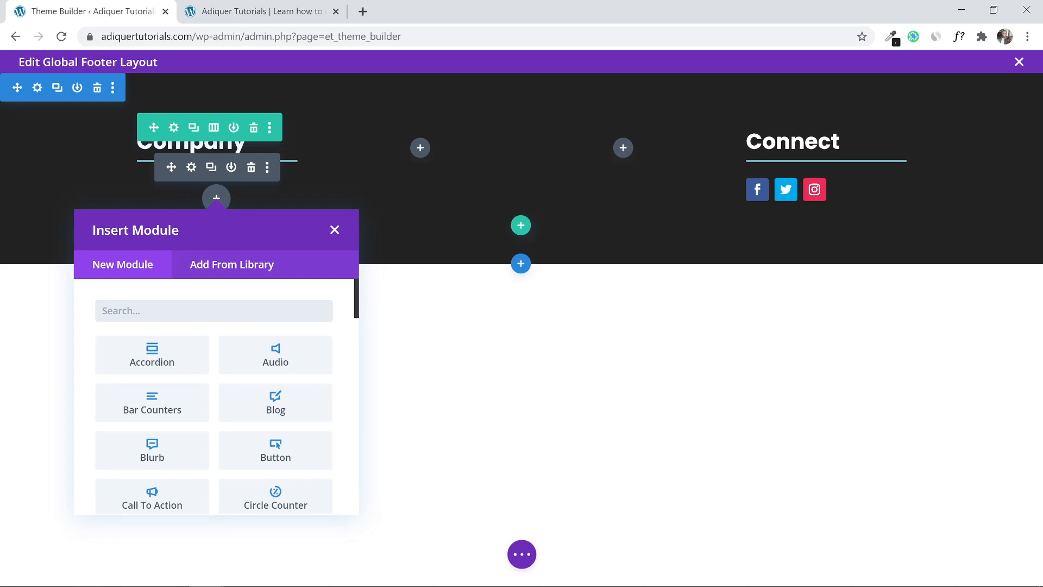
{"action": "type", "text": "text"}
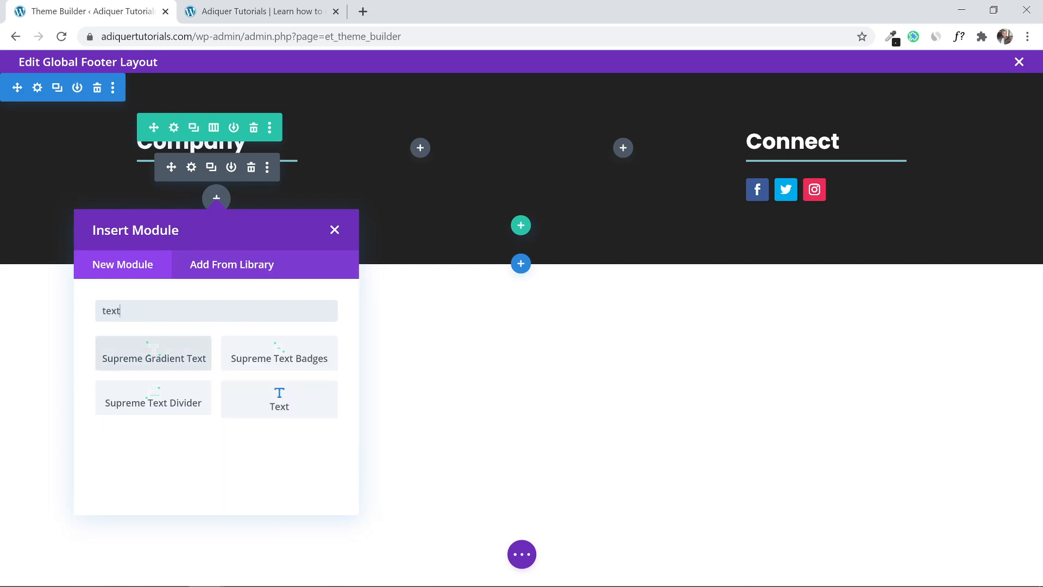
{"action": "left_click", "coordinate": [279, 405]}
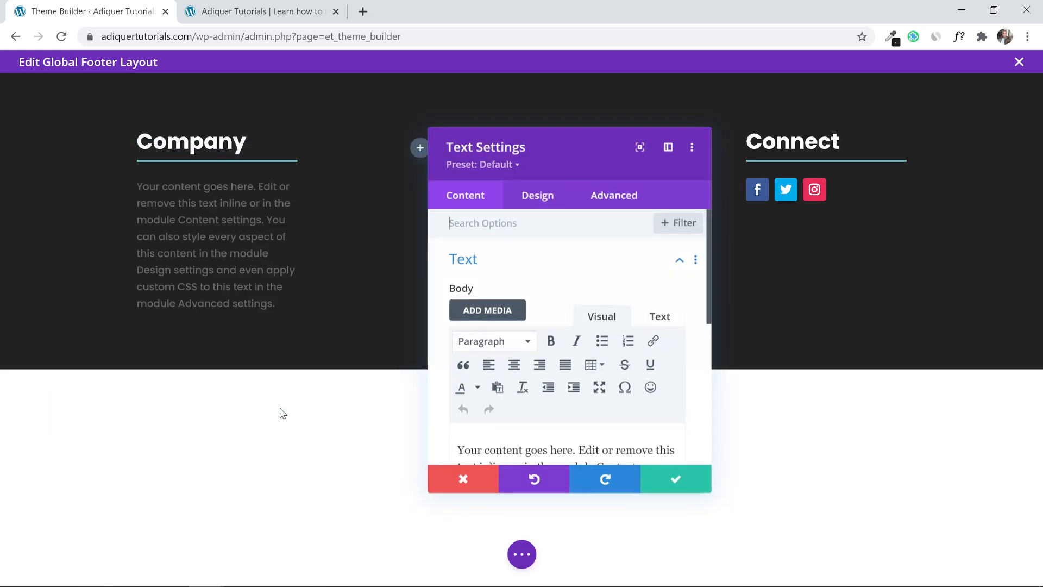
{"action": "scroll", "coordinate": [601, 263], "scroll_direction": "down", "scroll_amount": 3}
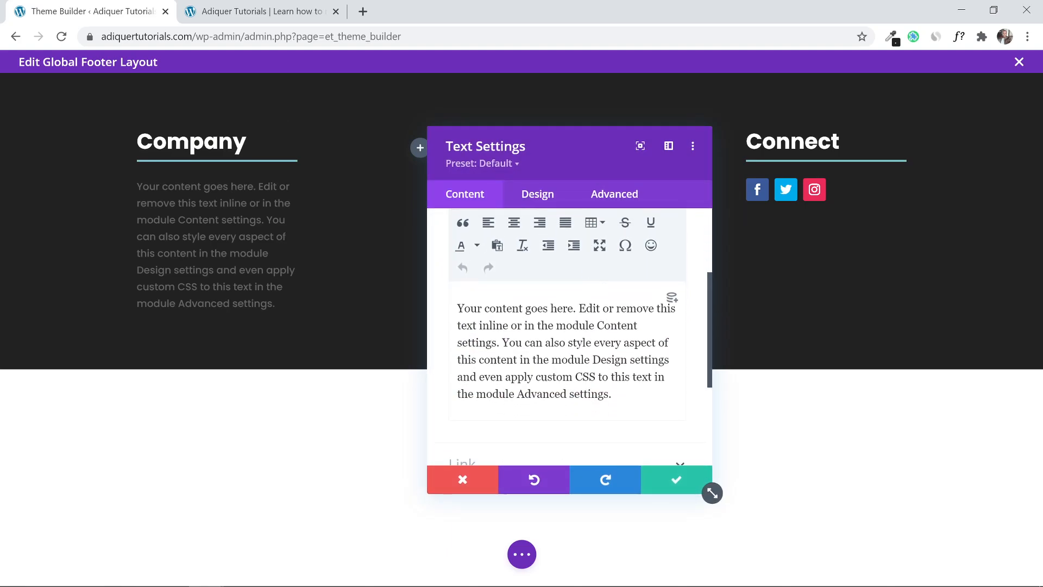
{"action": "key", "text": "ctrl+a"}
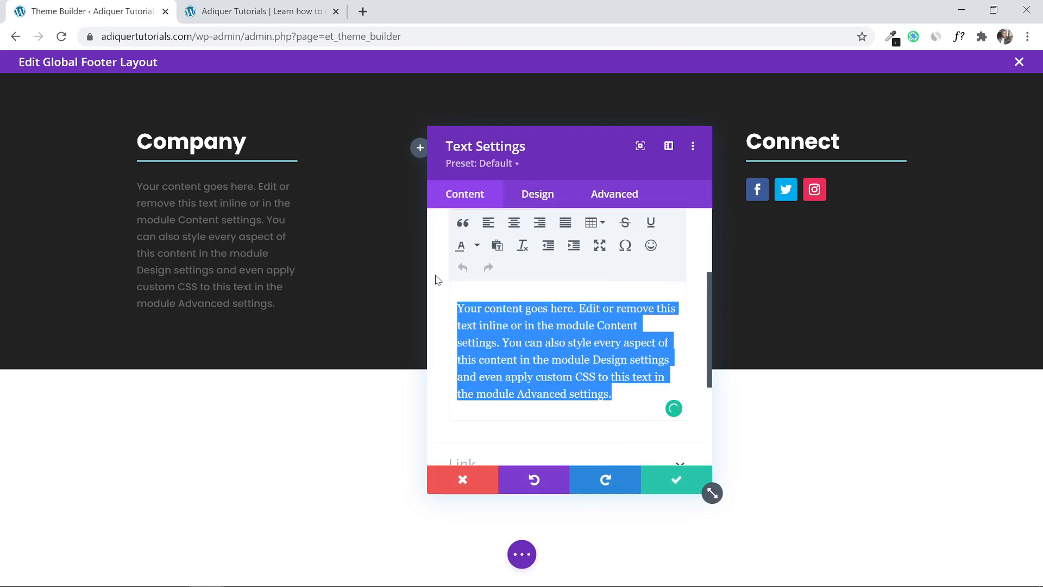
{"action": "key", "text": "BackSpace"}
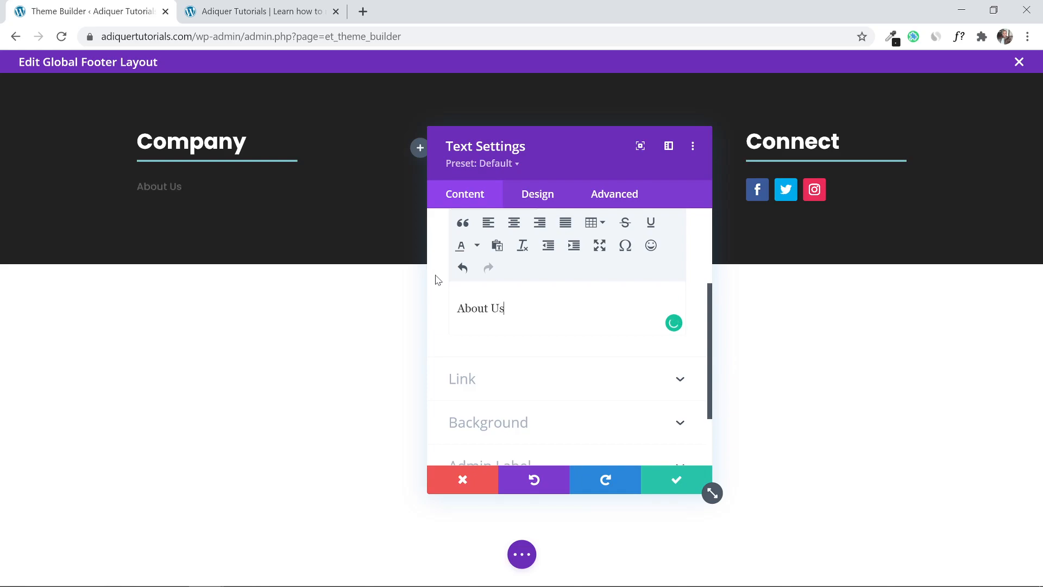
{"action": "key", "text": "Return"}
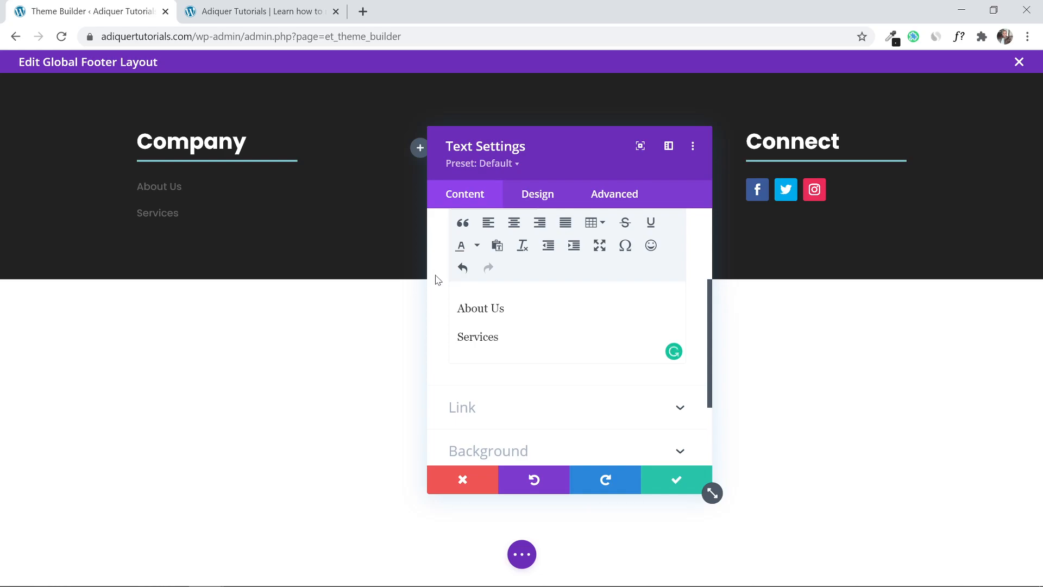
{"action": "key", "text": "Return"}
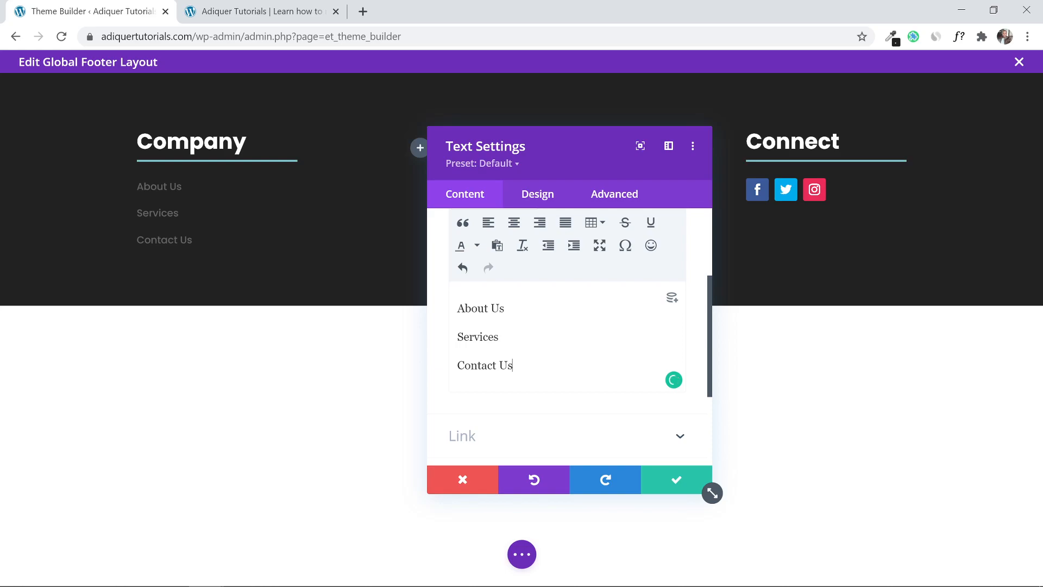
Link About Us to the About Us page address copied from the live site menu.
{"action": "left_click_drag", "start_coordinate": [506, 308], "coordinate": [438, 307]}
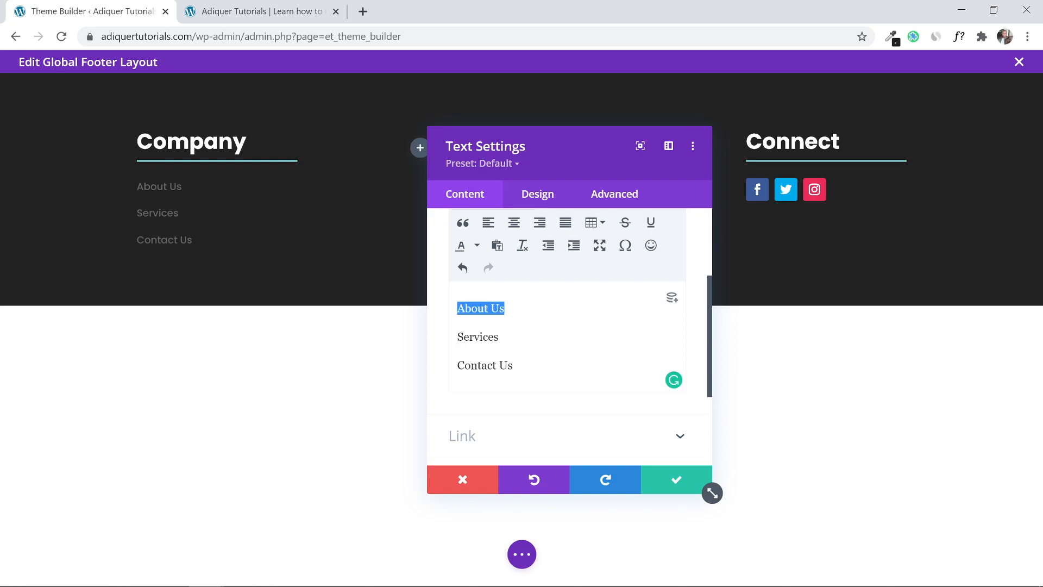
{"action": "left_click", "coordinate": [274, 3]}
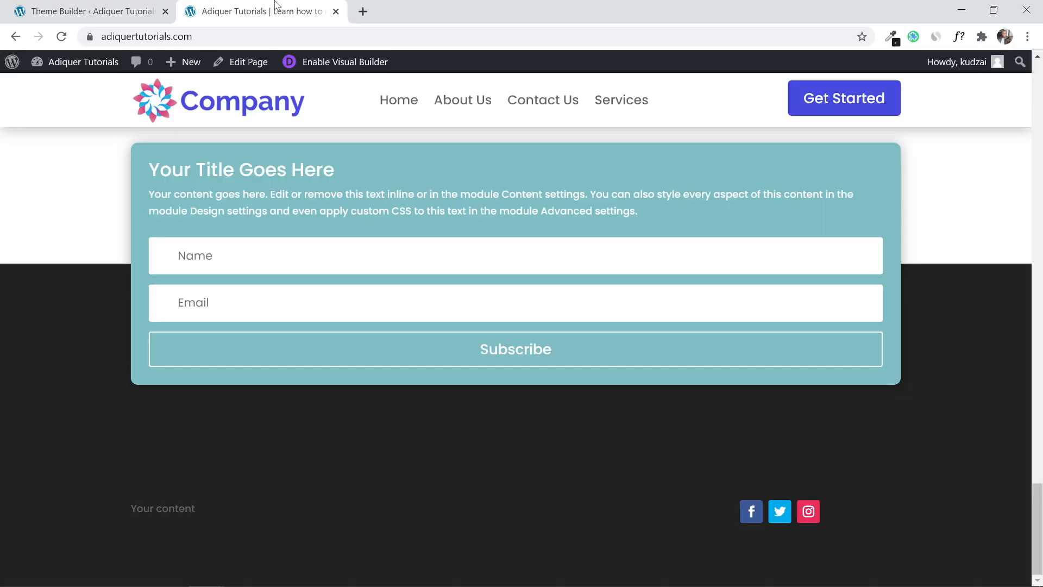
{"action": "right_click", "coordinate": [459, 99]}
{"action": "left_click", "coordinate": [520, 207]}
{"action": "left_click", "coordinate": [117, 7]}
{"action": "scroll", "coordinate": [580, 299], "scroll_direction": "up", "scroll_amount": 1}
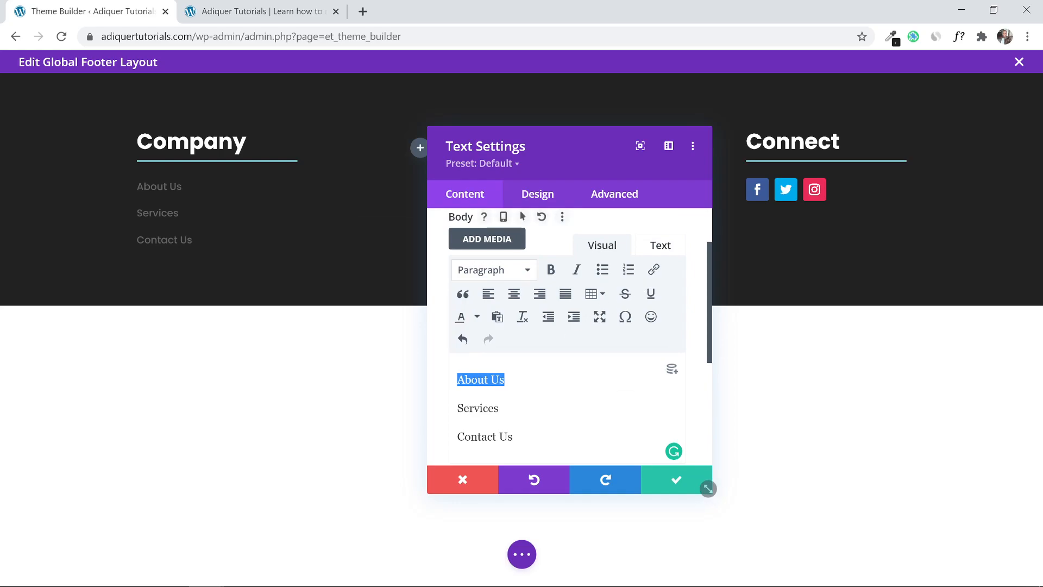
{"action": "left_click", "coordinate": [654, 269]}
{"action": "right_click", "coordinate": [474, 273]}
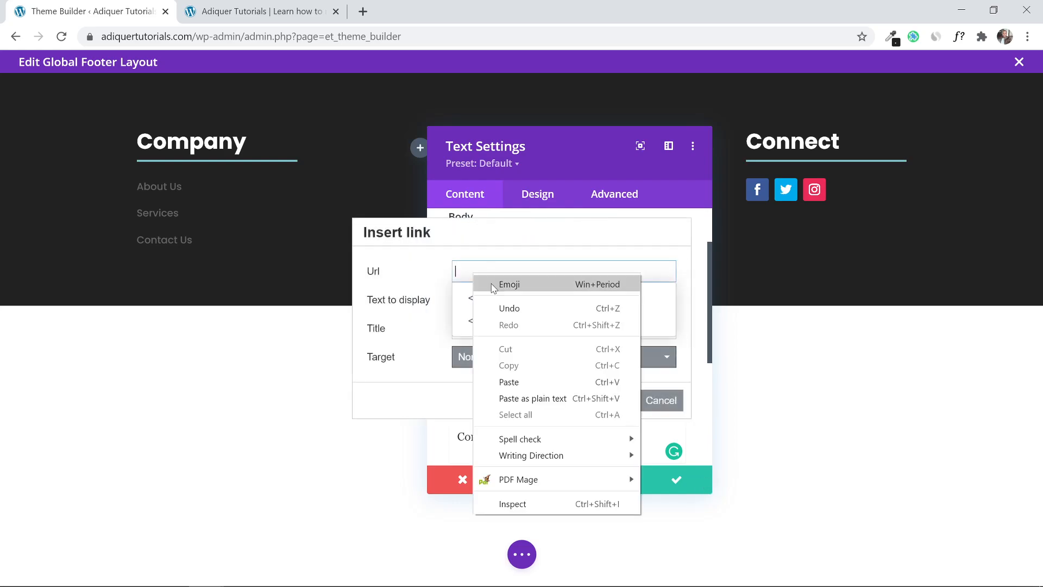
{"action": "left_click", "coordinate": [529, 380]}
{"action": "left_click", "coordinate": [618, 400]}
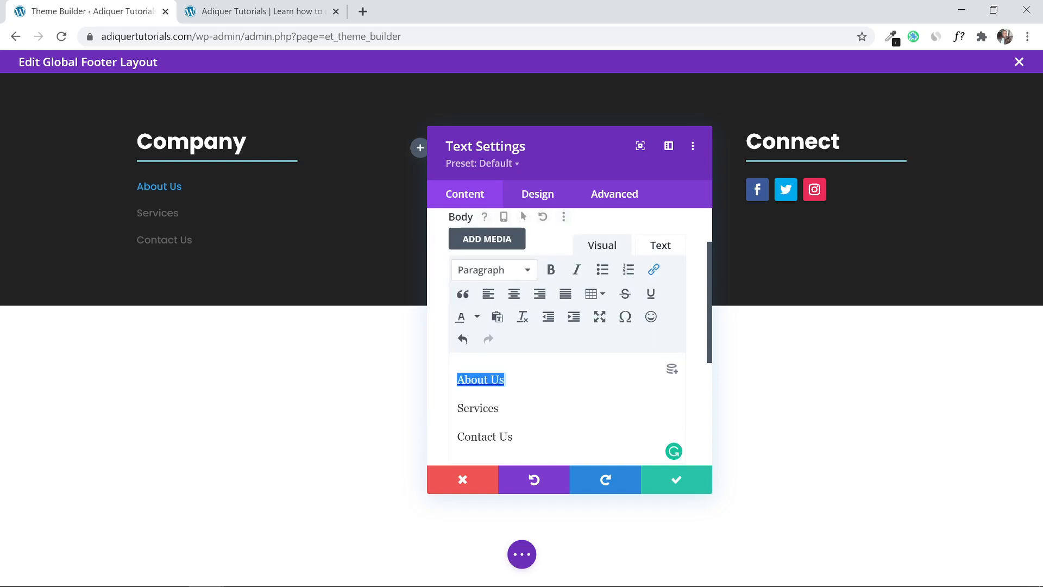
Link Services to the live site's Services page address and save the text module.
{"action": "left_click", "coordinate": [499, 408]}
{"action": "left_click_drag", "start_coordinate": [499, 408], "coordinate": [456, 408]}
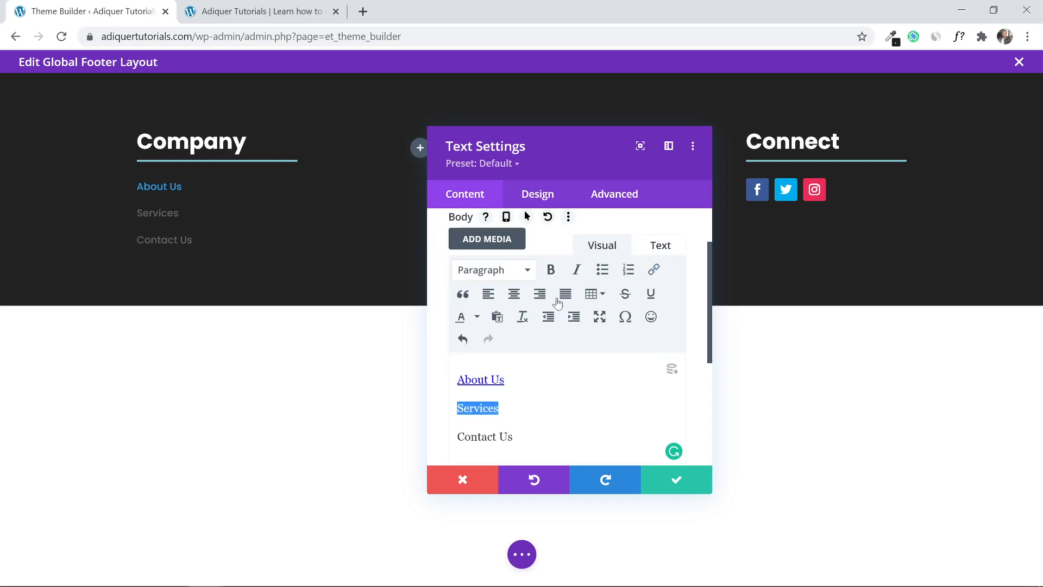
{"action": "left_click", "coordinate": [653, 270]}
{"action": "left_click", "coordinate": [244, 6]}
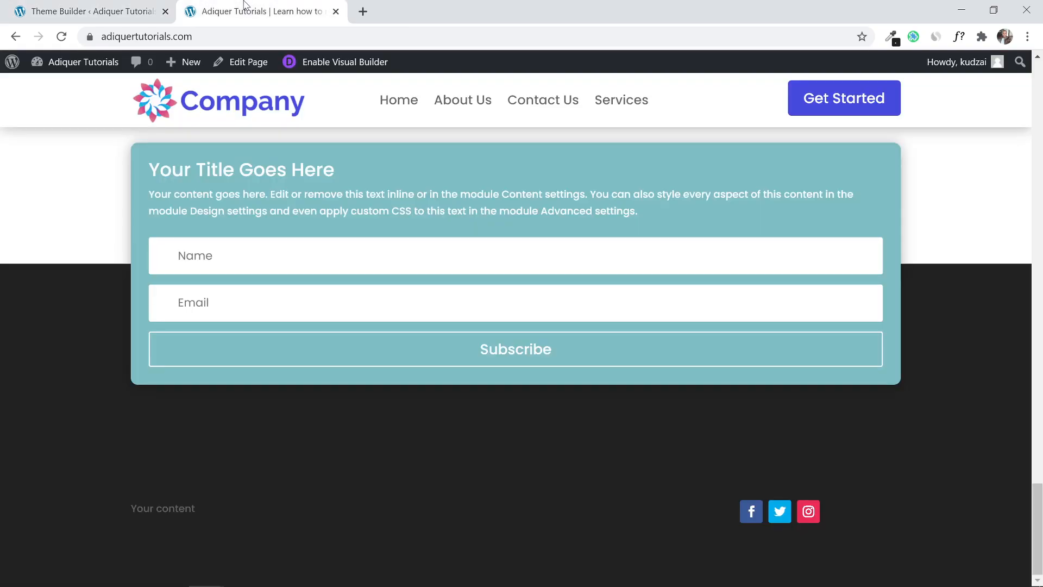
{"action": "right_click", "coordinate": [606, 103]}
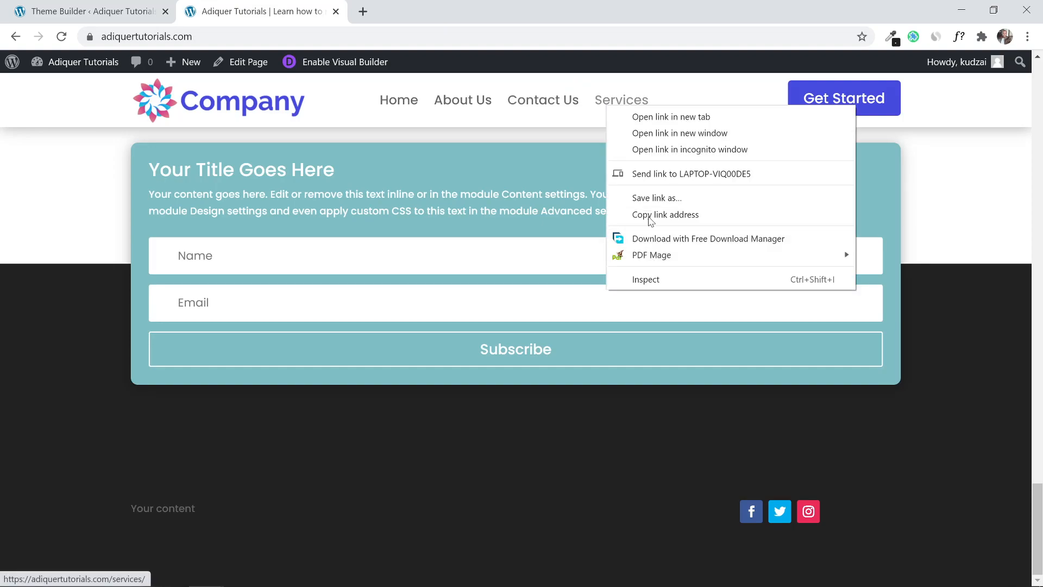
{"action": "left_click", "coordinate": [651, 215]}
{"action": "left_click", "coordinate": [92, 11]}
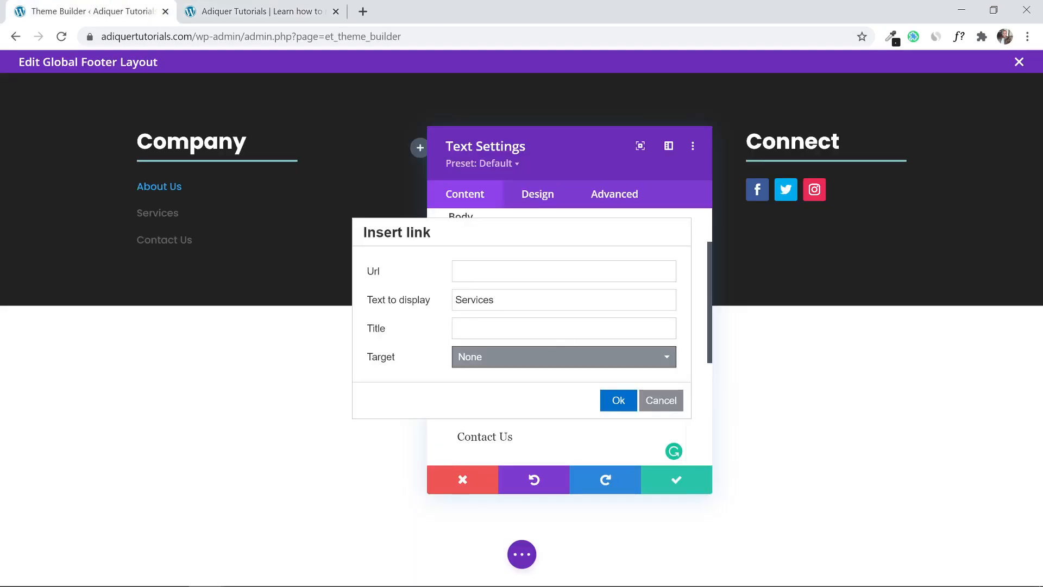
{"action": "right_click", "coordinate": [481, 273]}
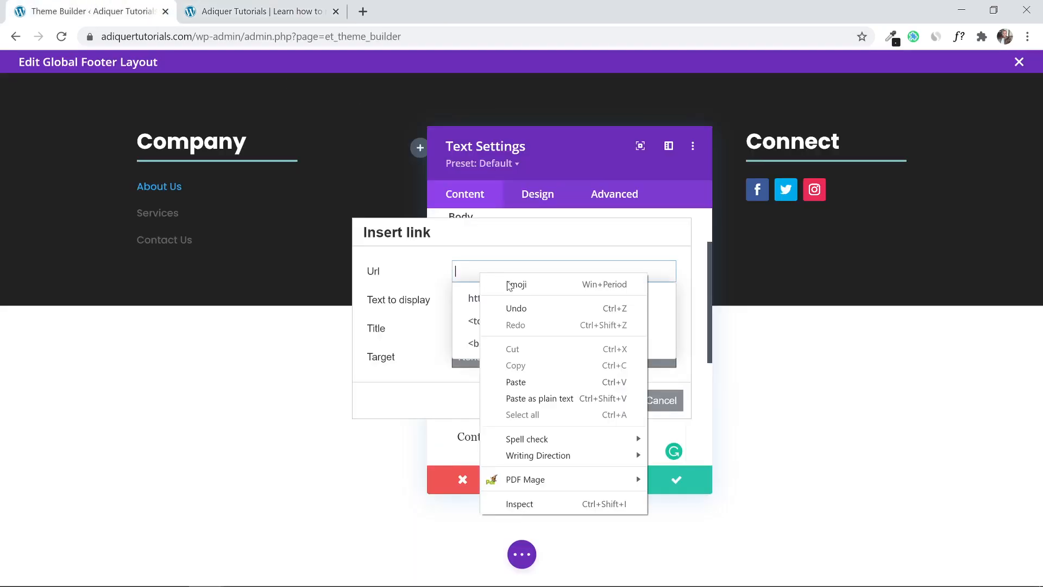
{"action": "left_click", "coordinate": [532, 382]}
{"action": "left_click", "coordinate": [618, 400]}
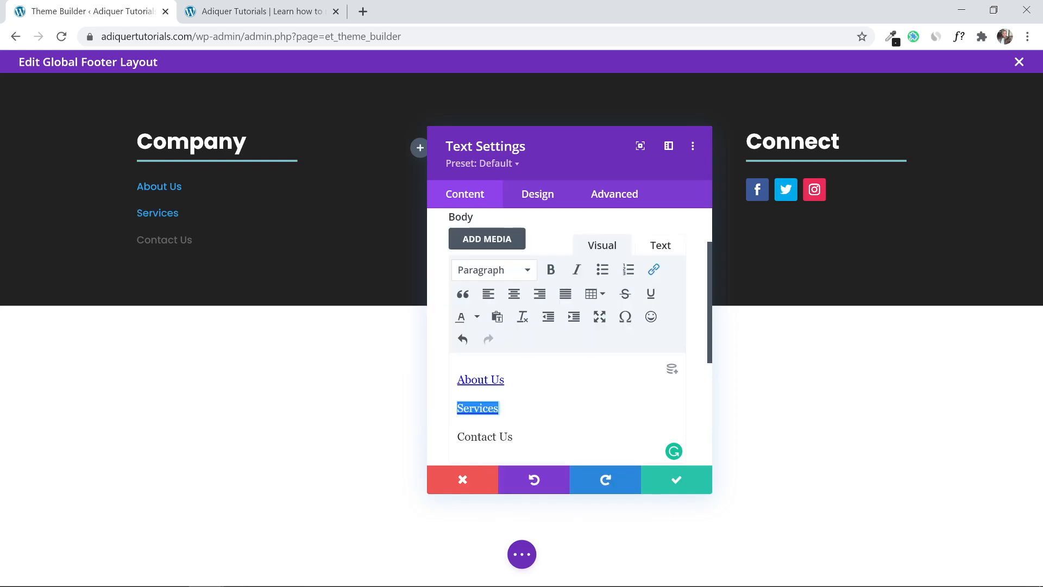
{"action": "left_click", "coordinate": [675, 480]}
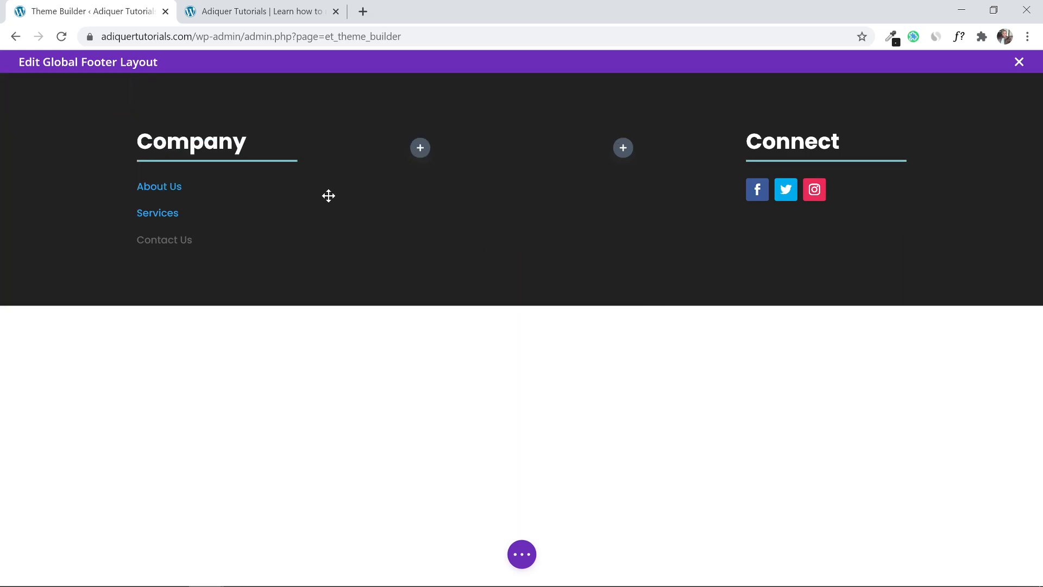
{"action": "left_click", "coordinate": [256, 11]}
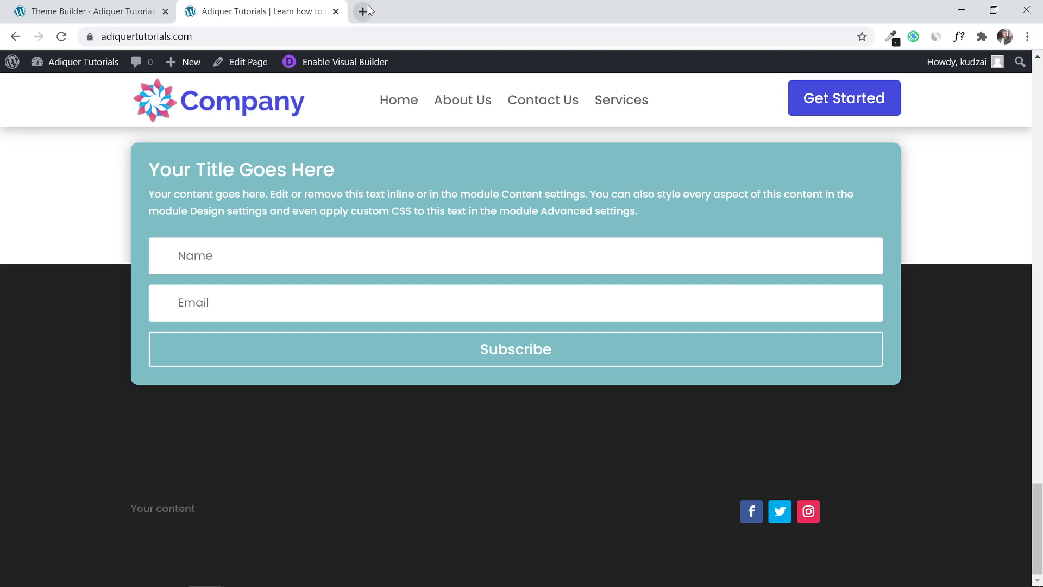
Load divi.adiquersites.com in a new tab and scroll to its footer for reference.
{"action": "left_click", "coordinate": [363, 11]}
{"action": "type", "text": "di"}
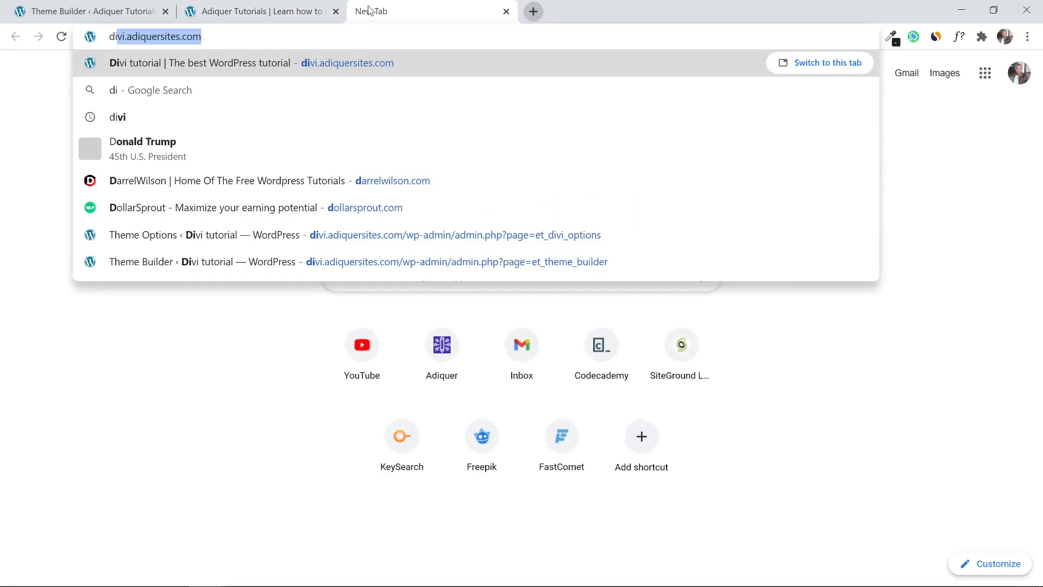
{"action": "key", "text": "Return"}
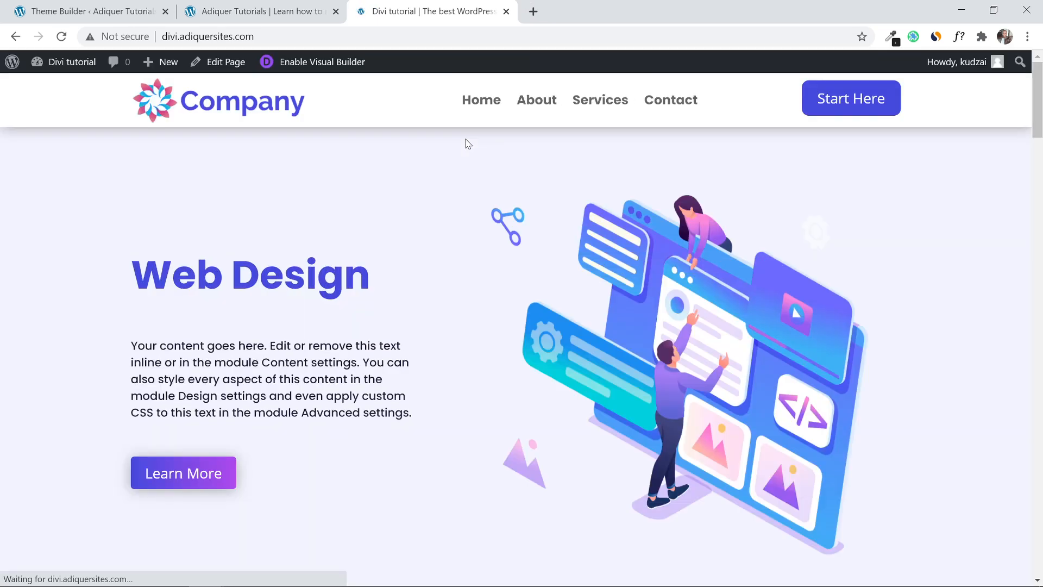
{"action": "left_click_drag", "start_coordinate": [1041, 111], "coordinate": [1041, 538]}
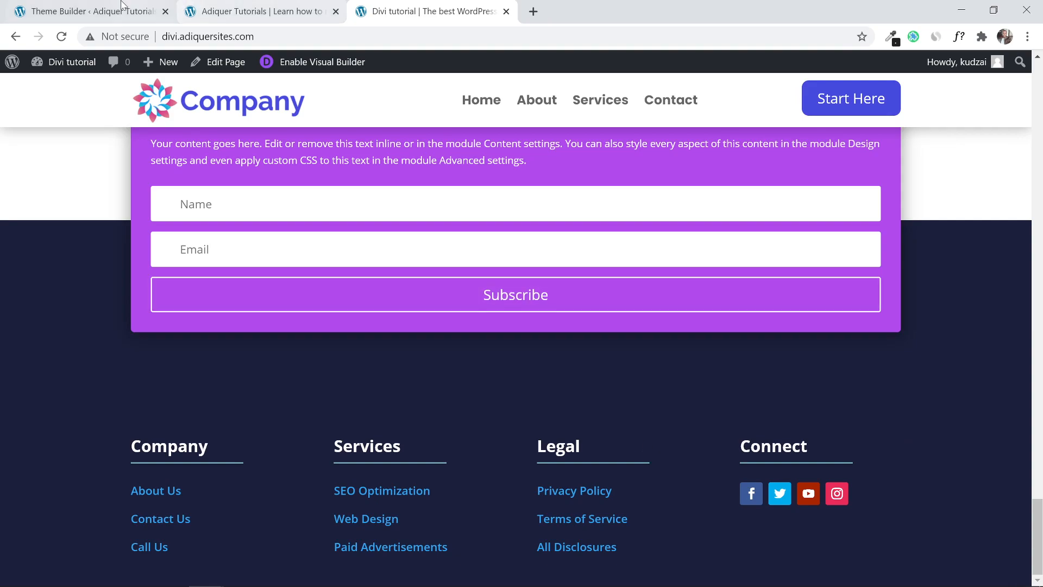
{"action": "left_click", "coordinate": [87, 6]}
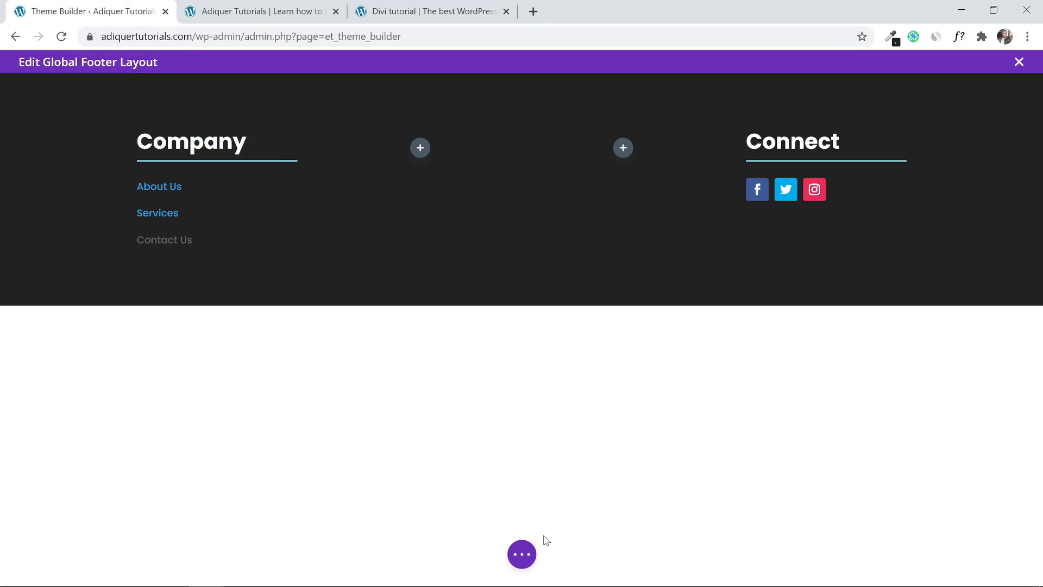
Save the footer layout from the '...' bar and close the footer editor.
{"action": "left_click", "coordinate": [525, 554]}
{"action": "left_click", "coordinate": [1000, 555]}
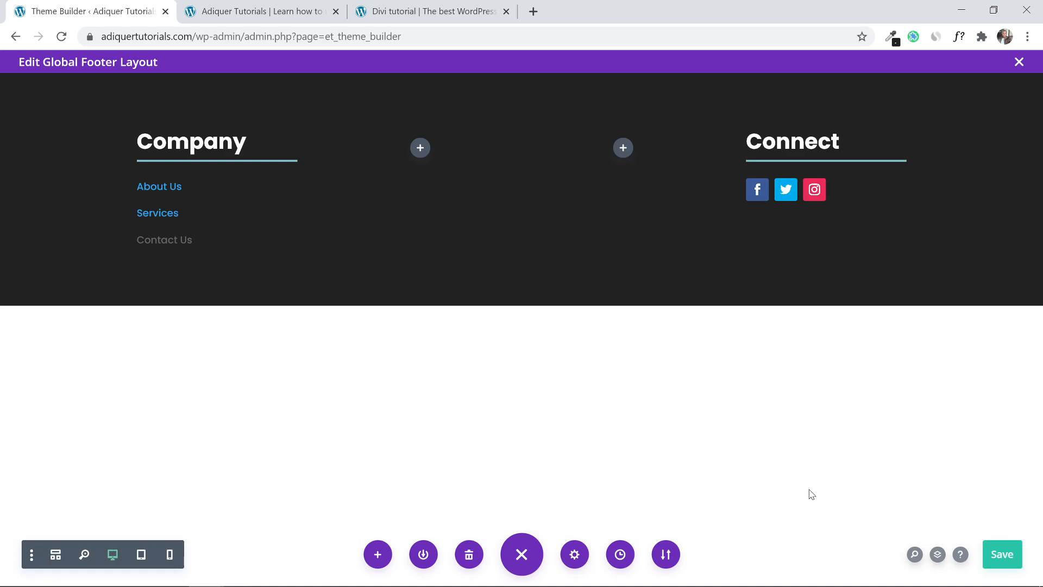
{"action": "left_click", "coordinate": [1002, 554]}
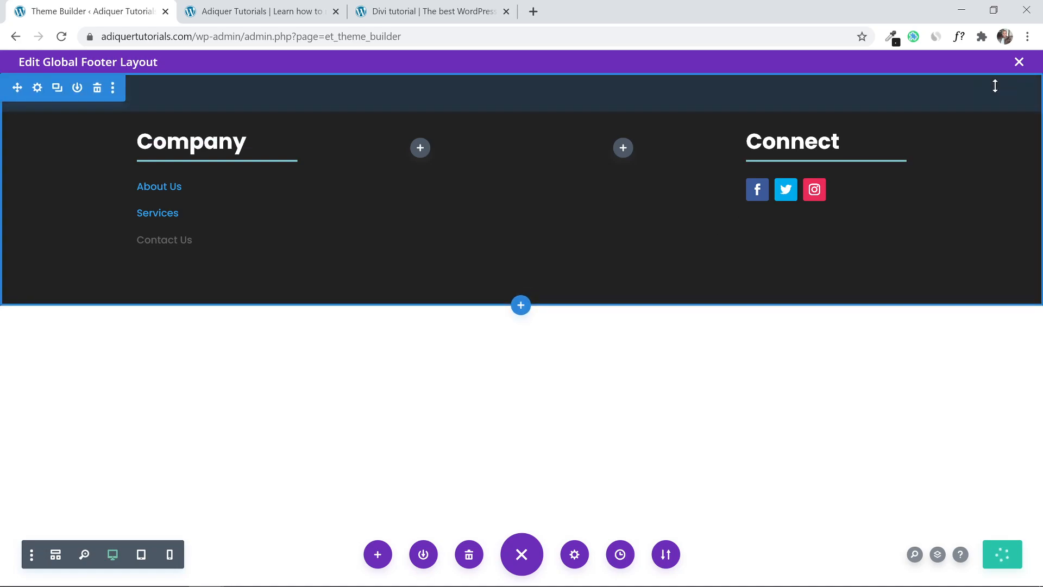
{"action": "left_click", "coordinate": [1019, 63]}
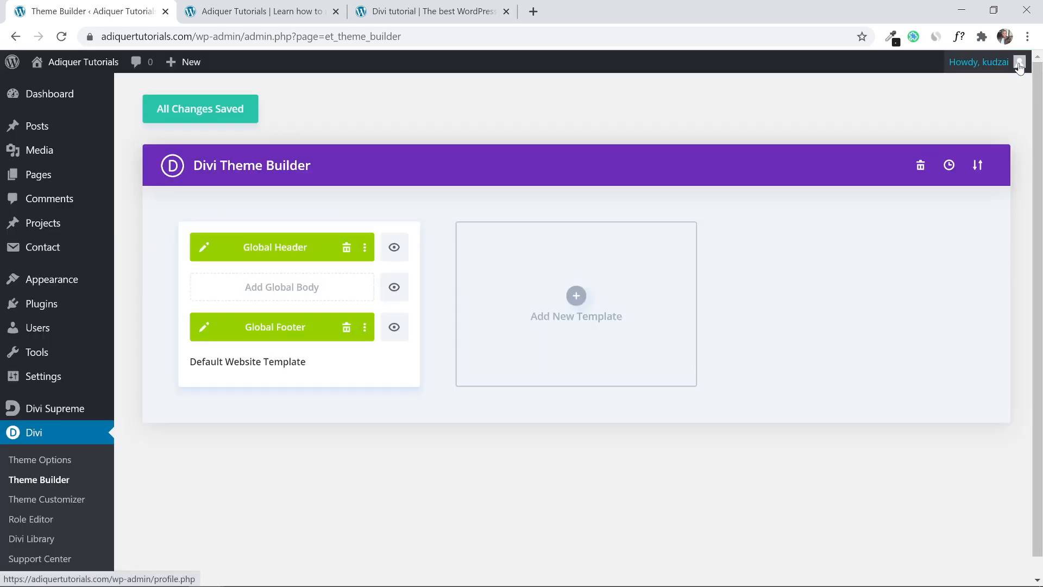
{"action": "left_click", "coordinate": [239, 108]}
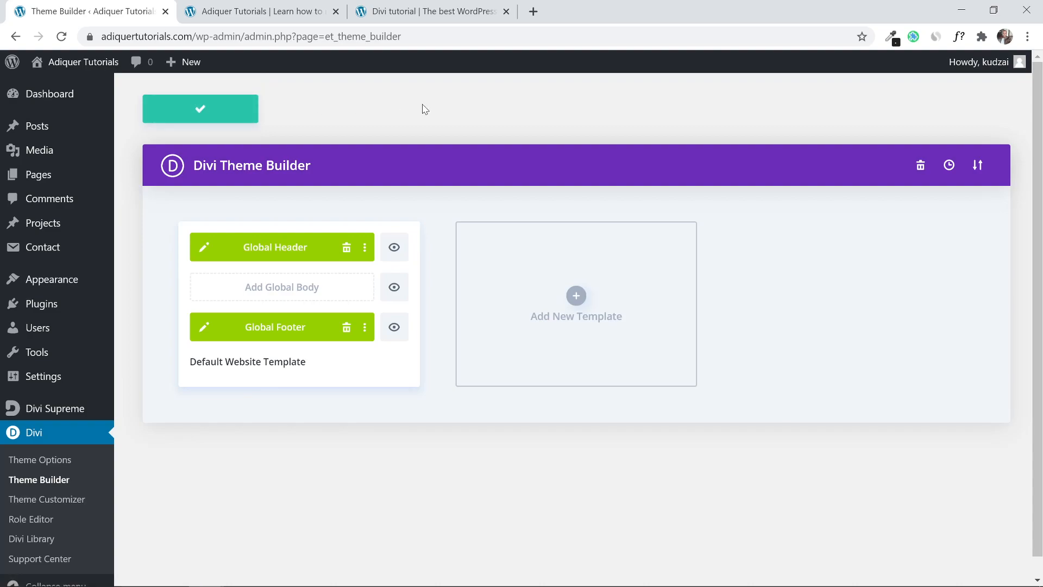
Edit the Global Header layout and switch the builder to Phone View.
{"action": "left_click", "coordinate": [204, 247]}
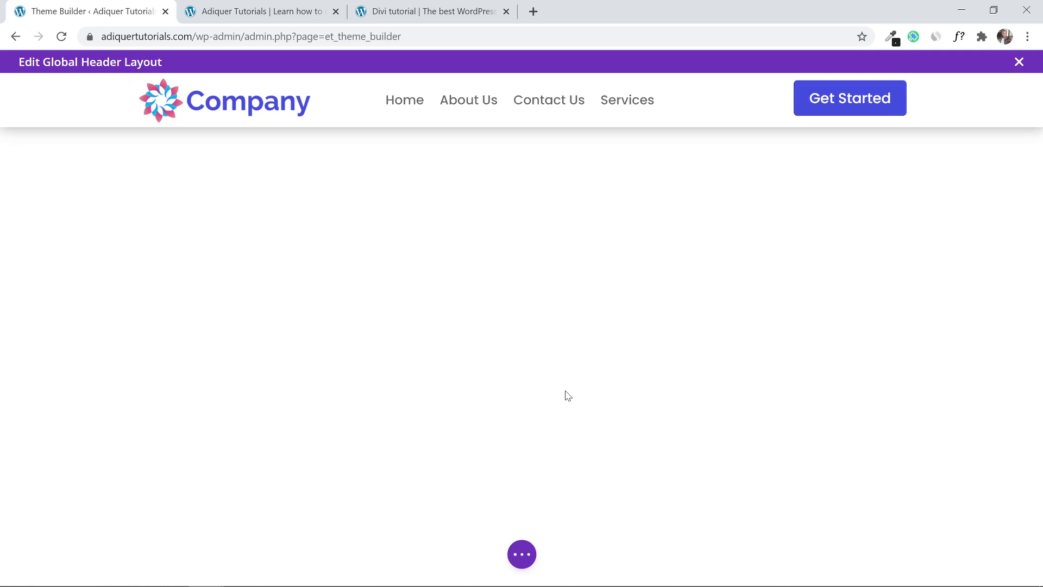
{"action": "left_click", "coordinate": [520, 557]}
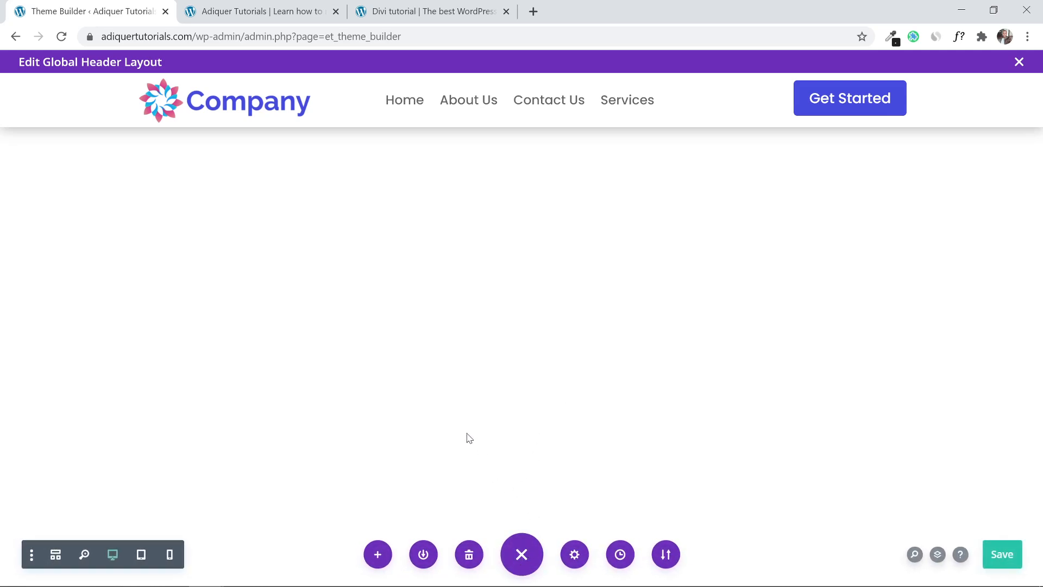
{"action": "left_click", "coordinate": [170, 555]}
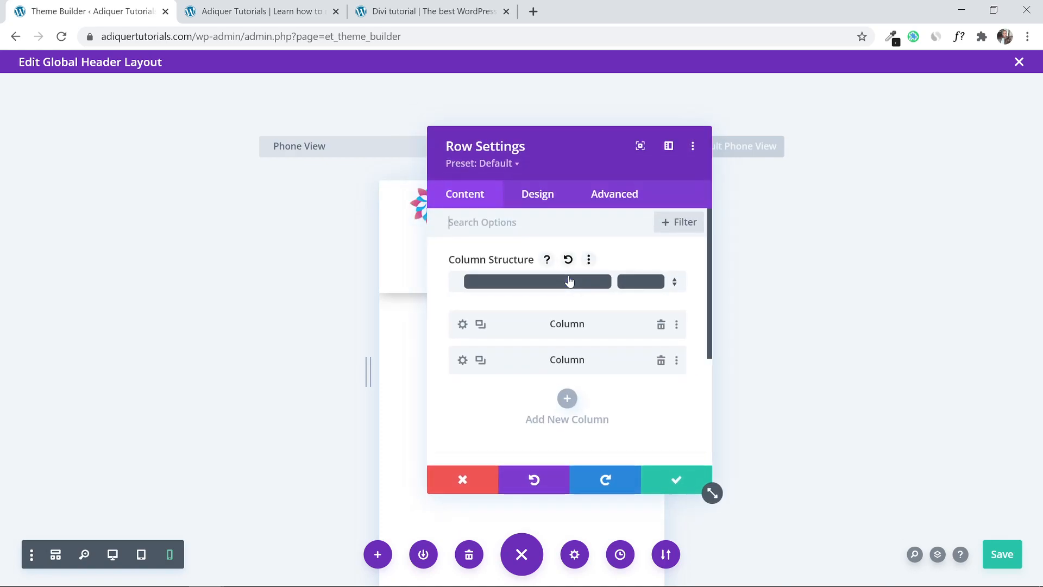
Set the Get Started column's visibility to Disable on Phone only, then save the column and row settings.
{"action": "left_click_drag", "start_coordinate": [575, 144], "coordinate": [205, 129]}
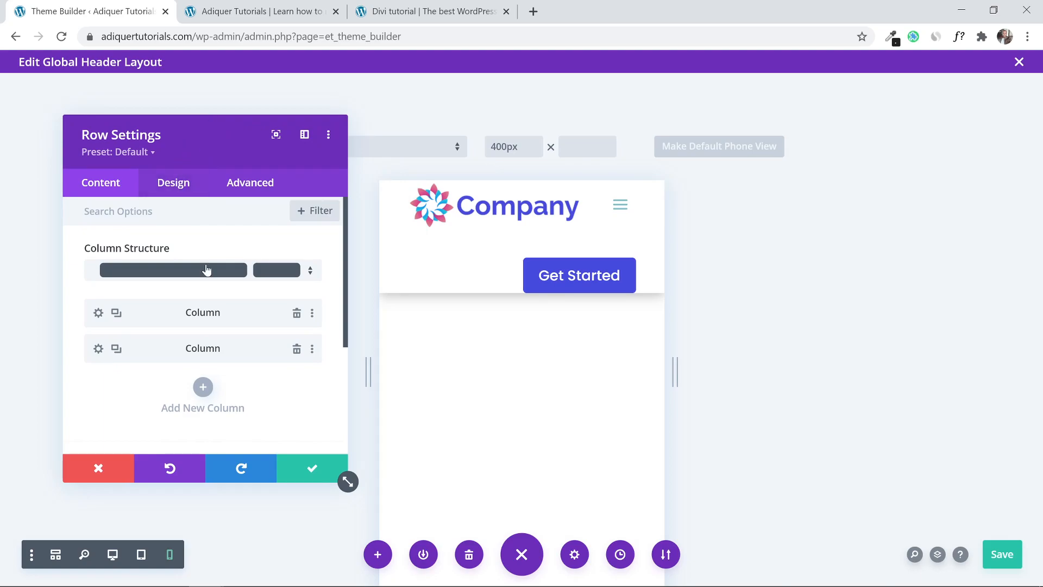
{"action": "left_click", "coordinate": [99, 349]}
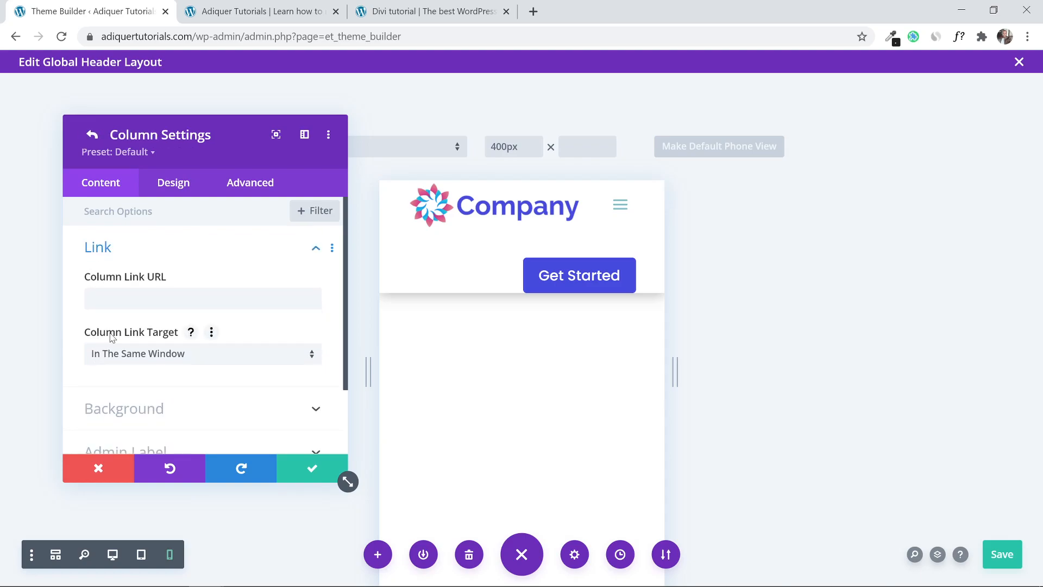
{"action": "left_click", "coordinate": [240, 185]}
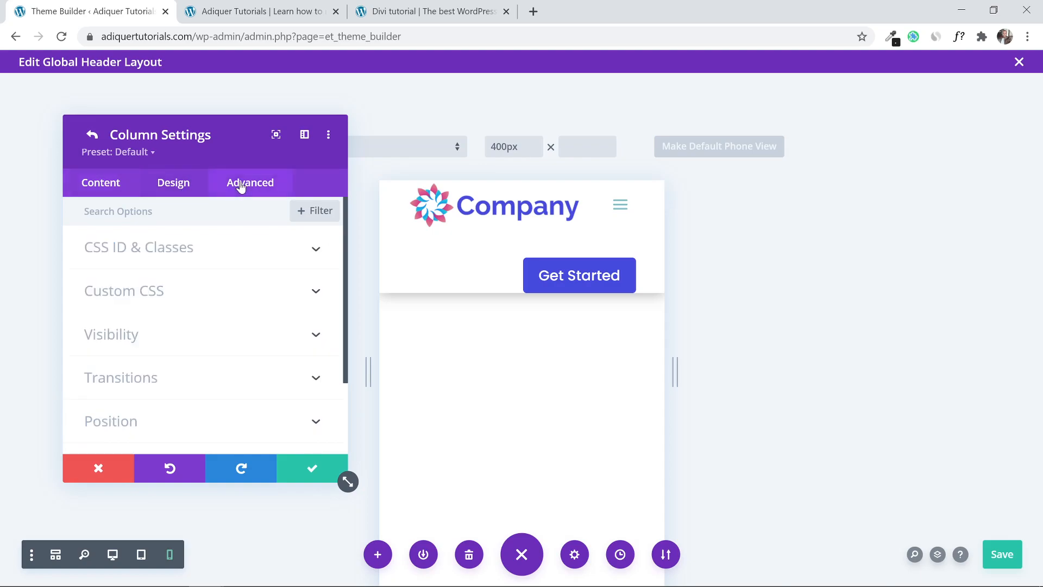
{"action": "scroll", "coordinate": [229, 348], "scroll_direction": "down", "scroll_amount": 2}
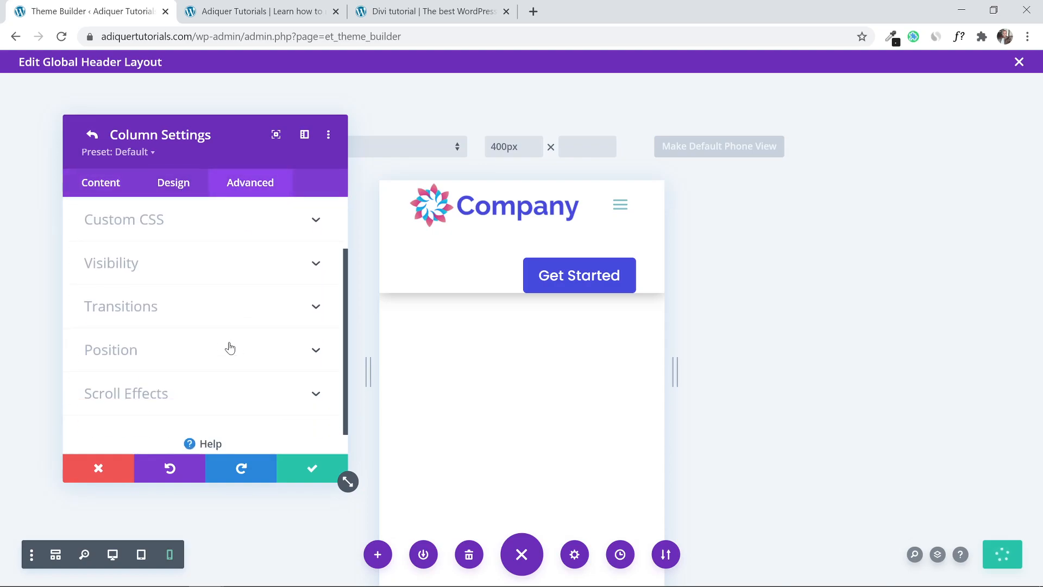
{"action": "scroll", "coordinate": [223, 347], "scroll_direction": "up", "scroll_amount": 2}
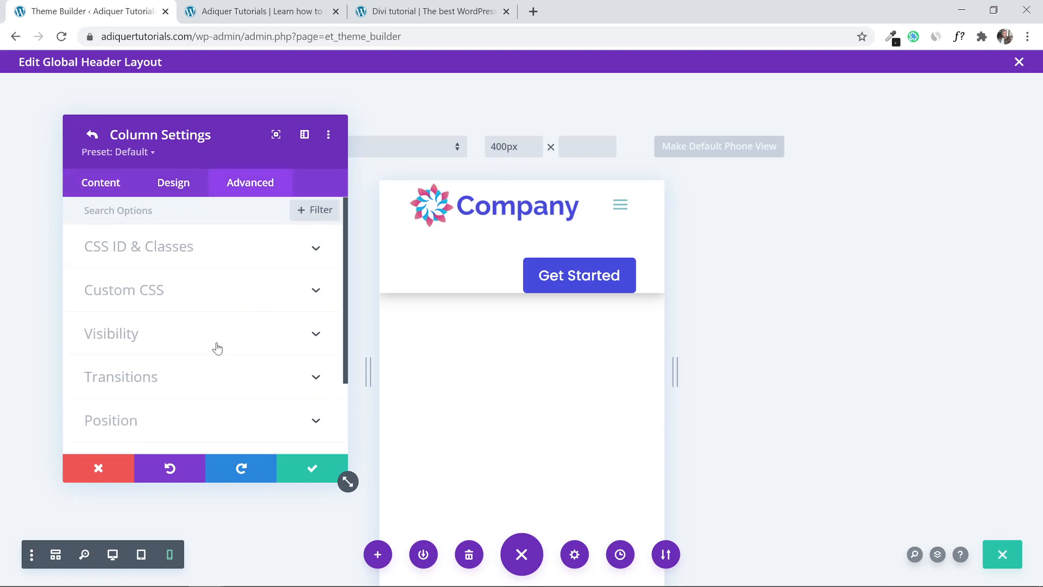
{"action": "left_click", "coordinate": [281, 339]}
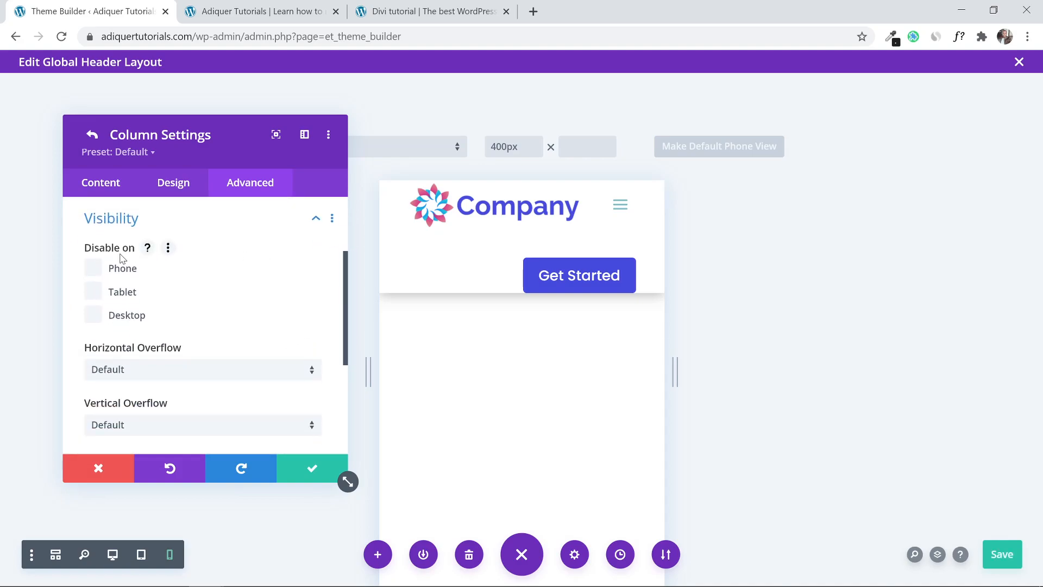
{"action": "left_click", "coordinate": [109, 315]}
{"action": "left_click", "coordinate": [100, 296]}
{"action": "left_click", "coordinate": [96, 314]}
{"action": "left_click", "coordinate": [96, 277]}
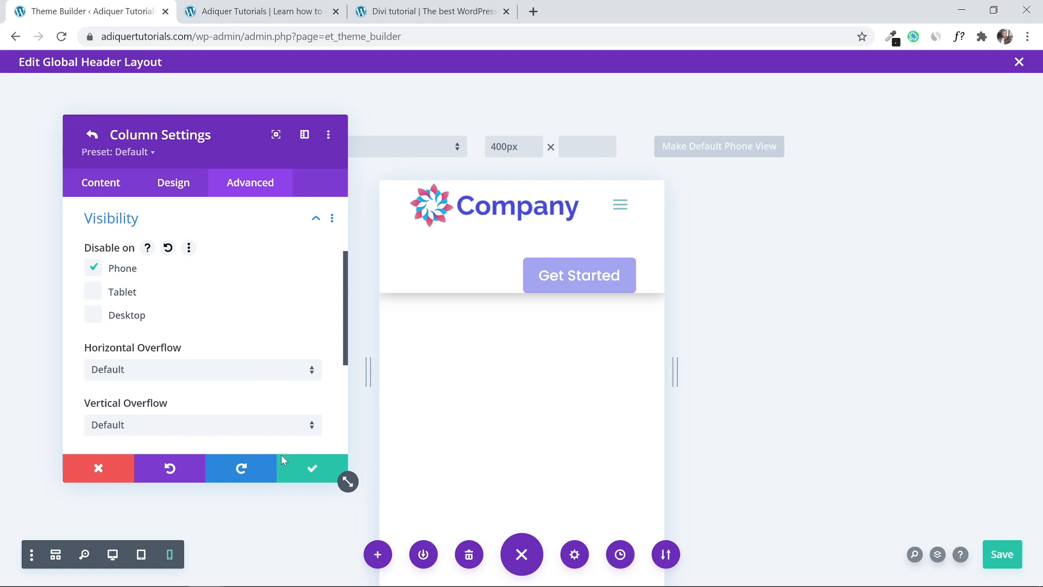
{"action": "left_click", "coordinate": [295, 470]}
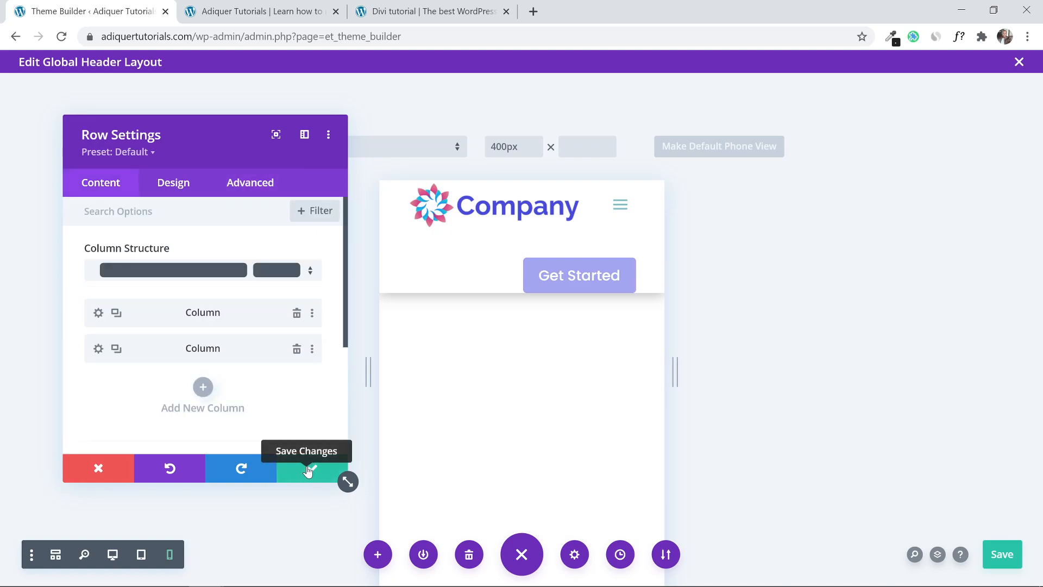
{"action": "left_click", "coordinate": [308, 470]}
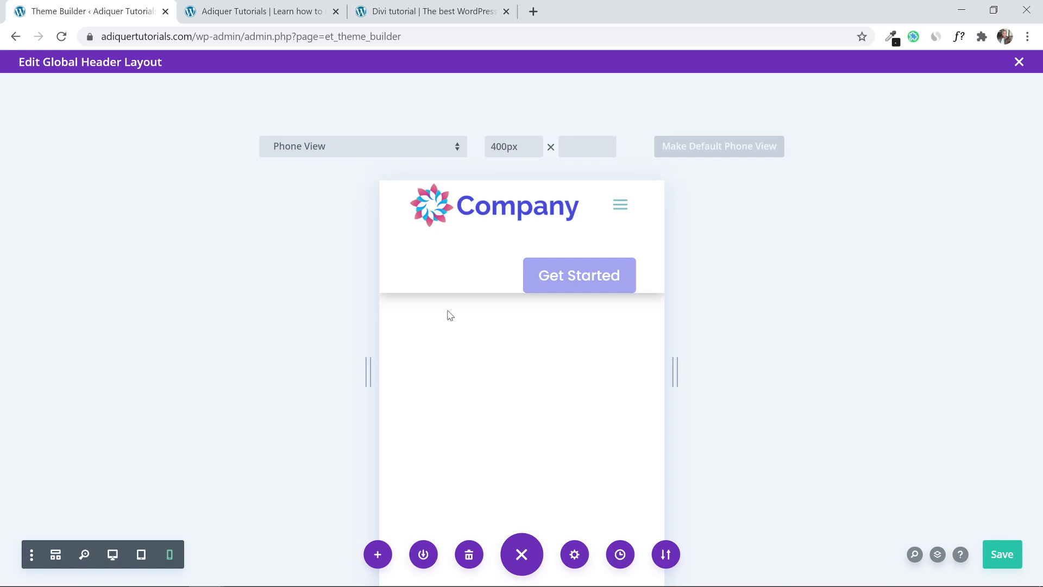
Save the global header layout and the Theme Builder changes.
{"action": "left_click", "coordinate": [1016, 551]}
{"action": "left_click", "coordinate": [1019, 62]}
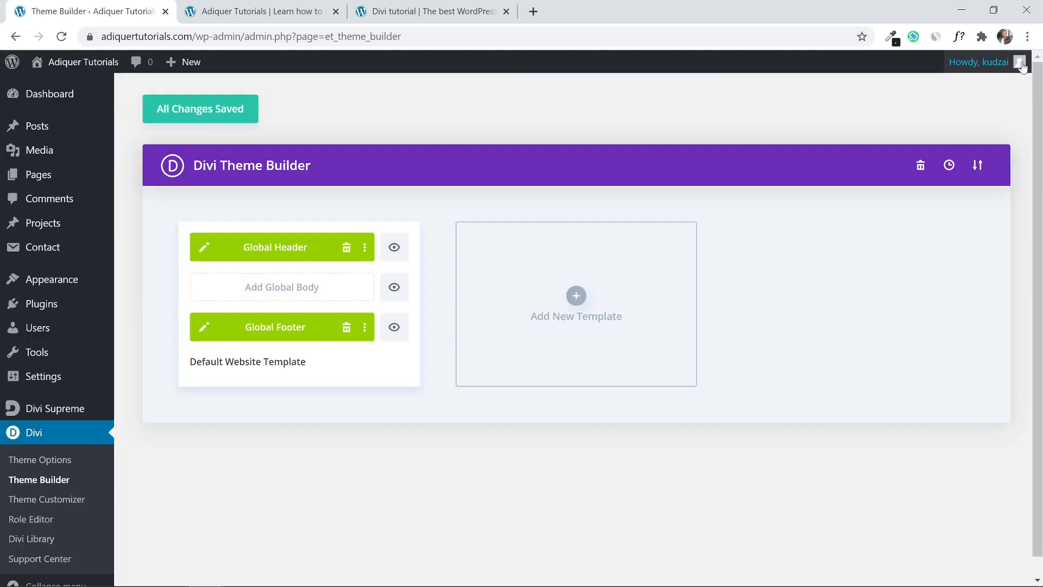
{"action": "left_click", "coordinate": [207, 112]}
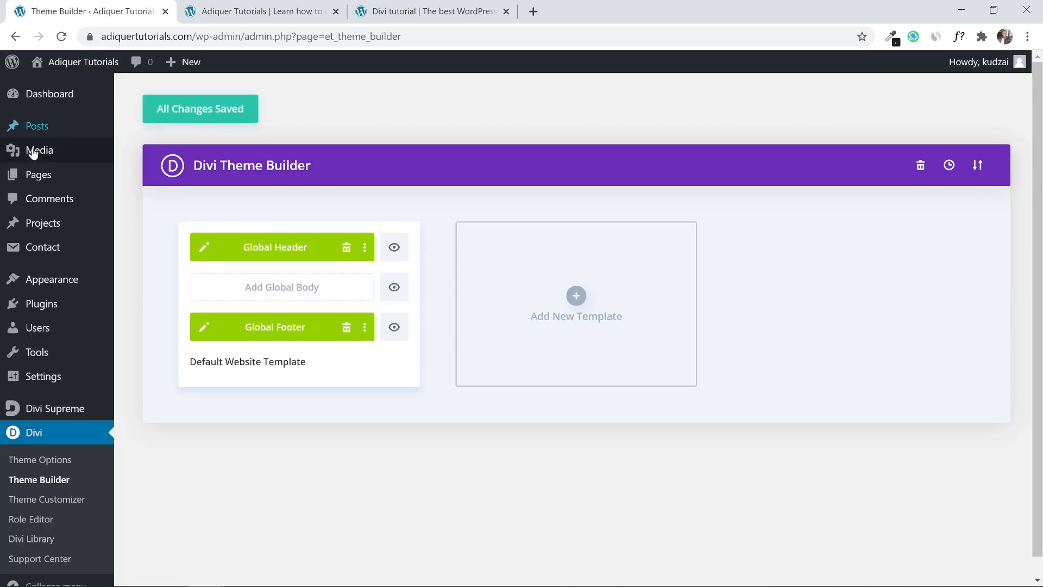
Open the Home page with Divi in a new tab from the Pages list.
{"action": "left_click", "coordinate": [25, 174]}
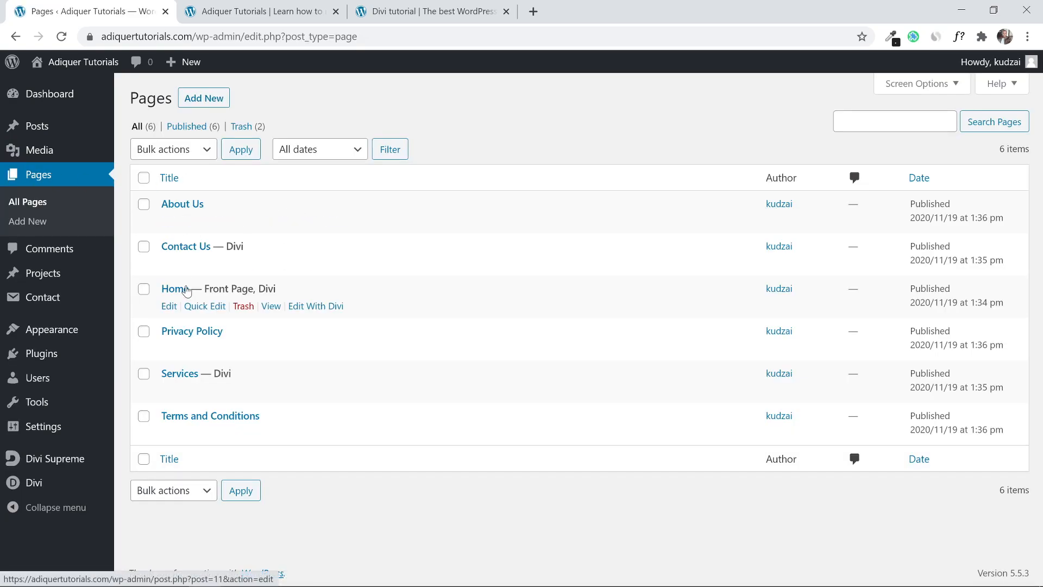
{"action": "right_click", "coordinate": [306, 307]}
{"action": "left_click", "coordinate": [336, 317]}
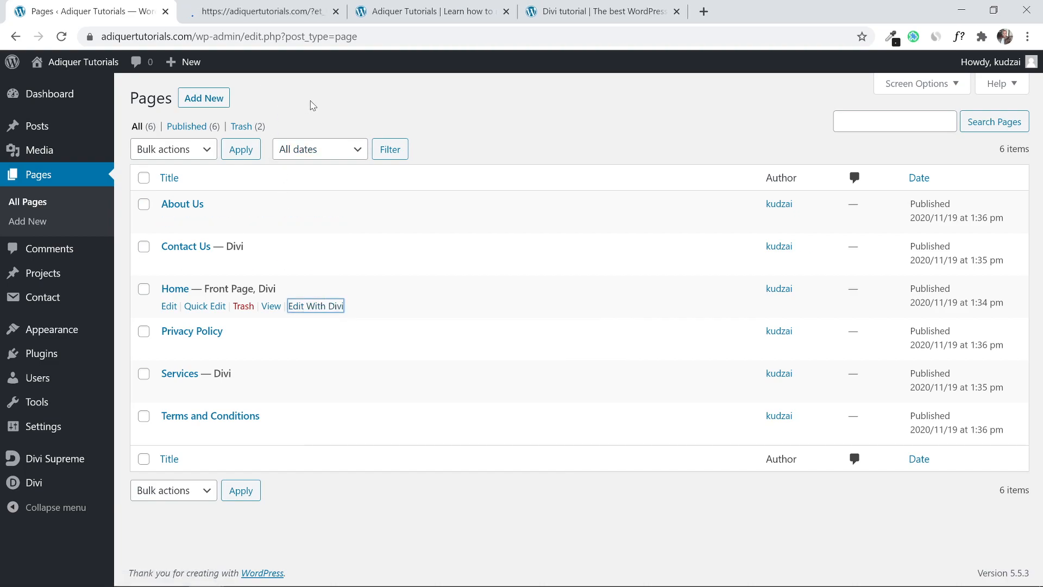
{"action": "left_click", "coordinate": [229, 6]}
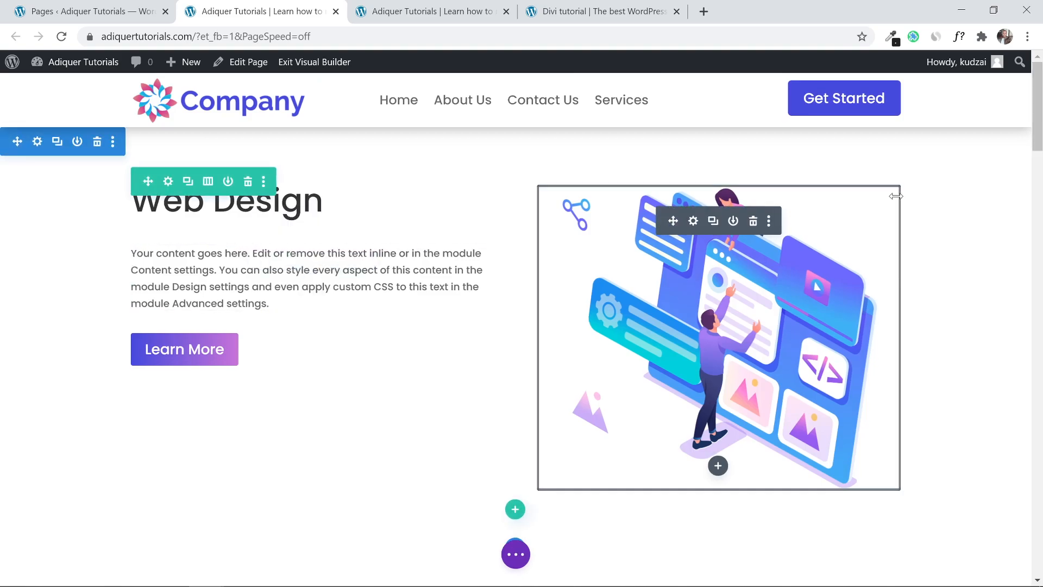
Switch the Home page builder preview to phone view.
{"action": "left_click_drag", "start_coordinate": [1040, 131], "coordinate": [1042, 158]}
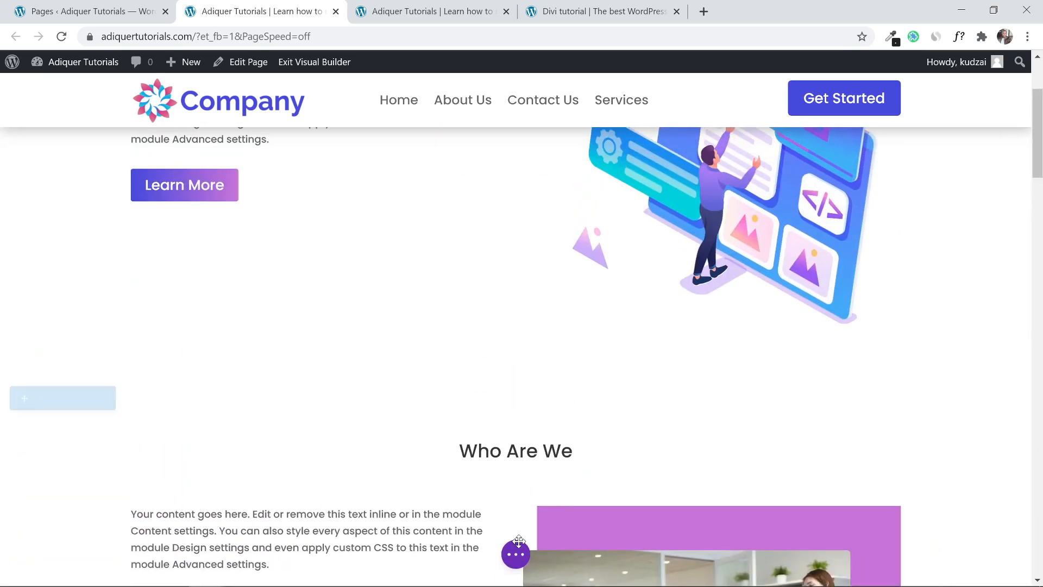
{"action": "left_click", "coordinate": [515, 554]}
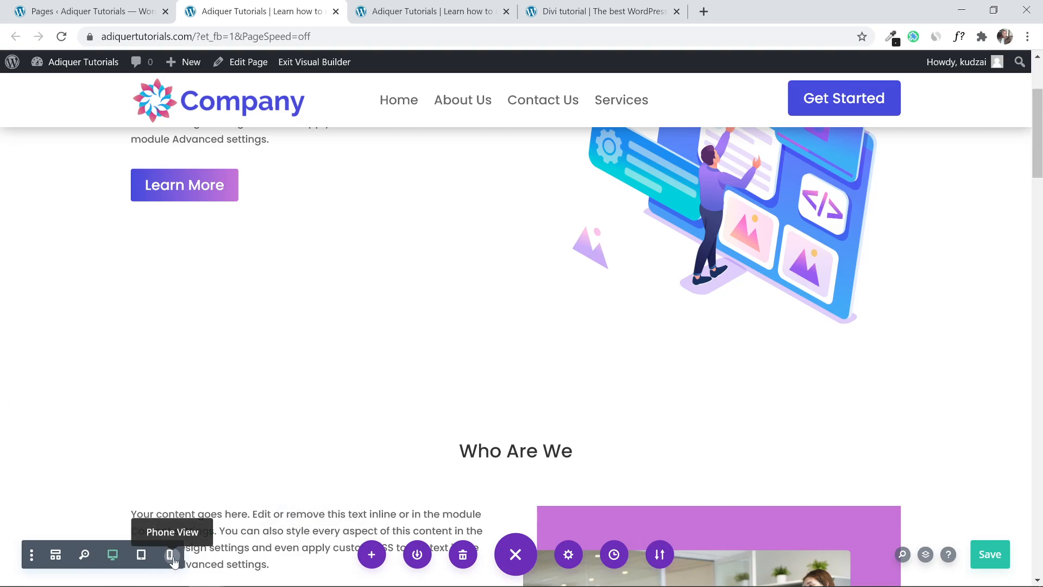
{"action": "left_click", "coordinate": [172, 558]}
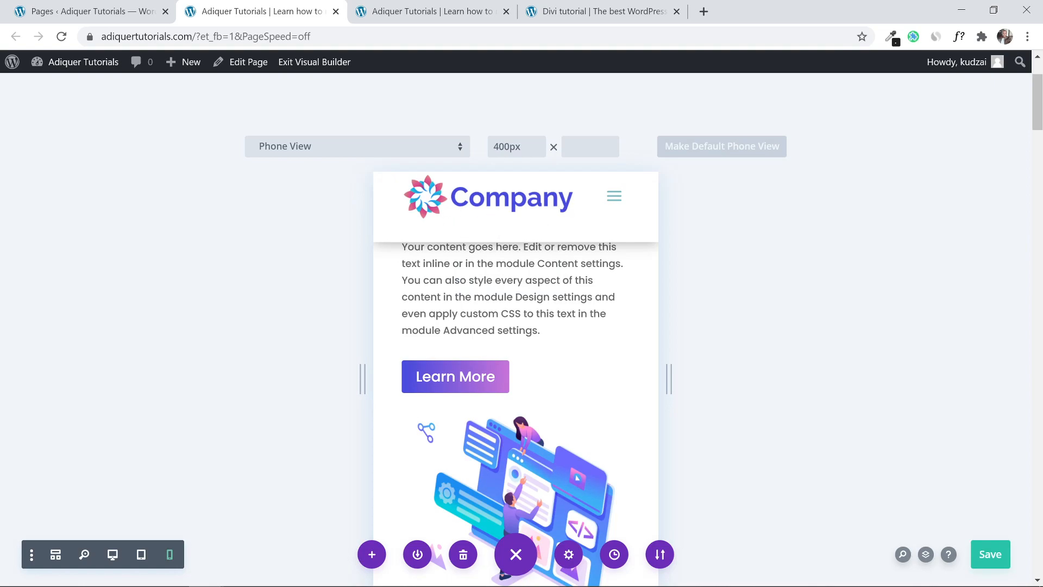
Scroll the phone preview down to the image-and-text column with the purple right border.
{"action": "scroll", "coordinate": [557, 265], "scroll_direction": "up", "scroll_amount": 2}
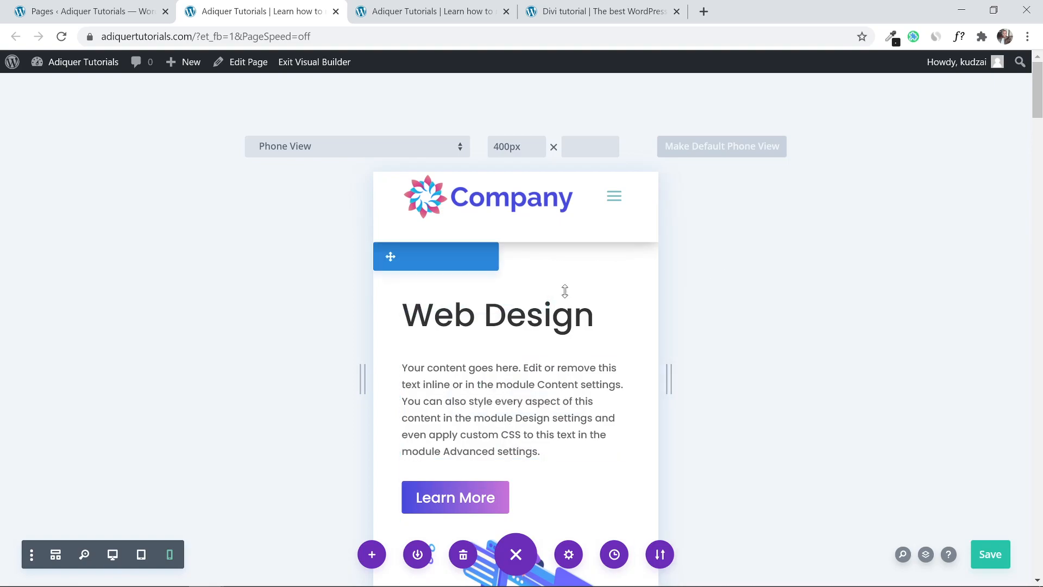
{"action": "left_click_drag", "start_coordinate": [1042, 100], "coordinate": [1041, 216]}
{"action": "scroll", "coordinate": [615, 333], "scroll_direction": "down", "scroll_amount": 2}
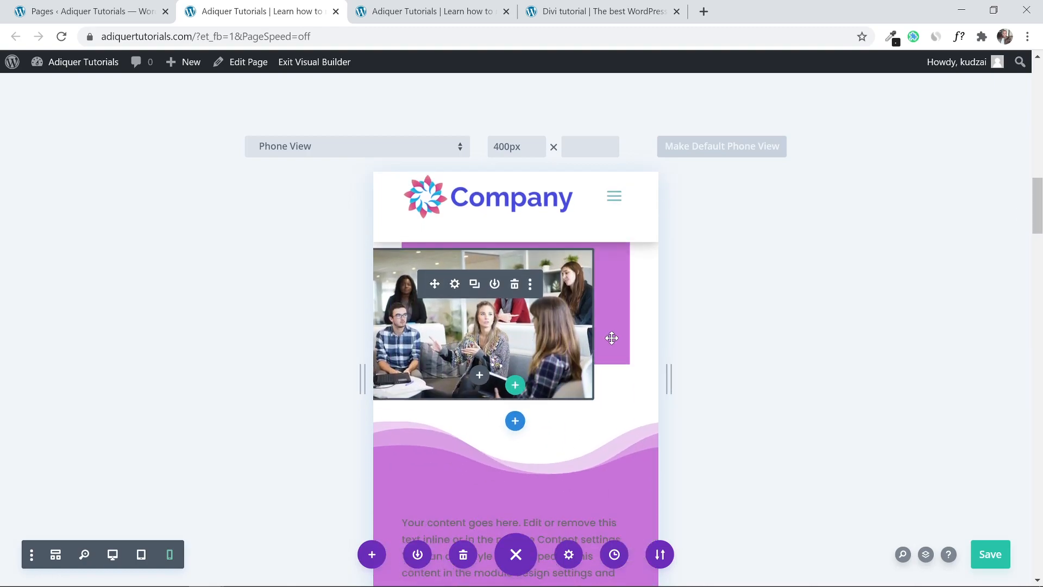
{"action": "scroll", "coordinate": [612, 338], "scroll_direction": "down", "scroll_amount": 10}
{"action": "scroll", "coordinate": [611, 338], "scroll_direction": "down", "scroll_amount": 5}
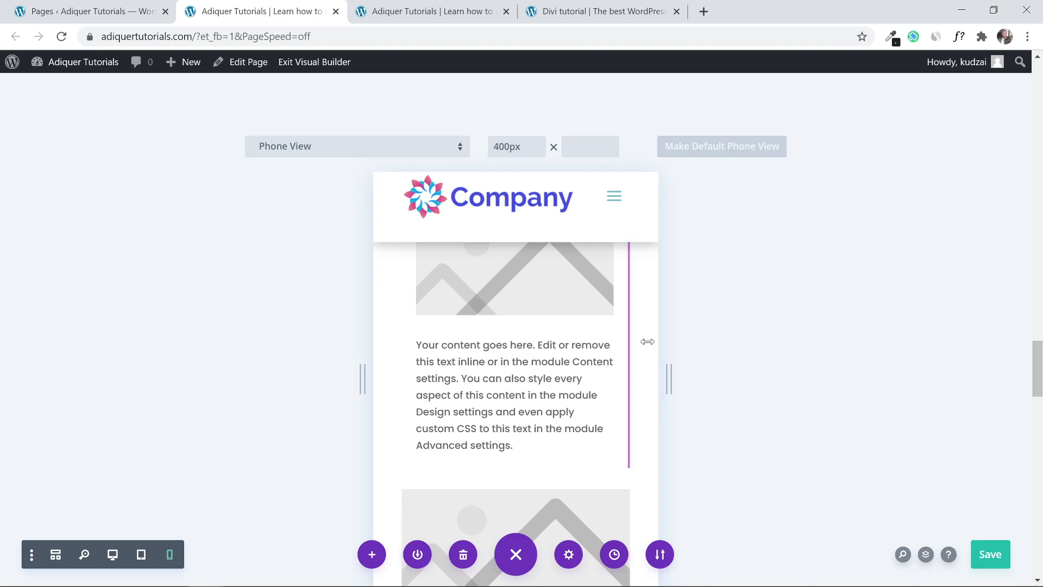
{"action": "scroll", "coordinate": [695, 334], "scroll_direction": "down", "scroll_amount": 4}
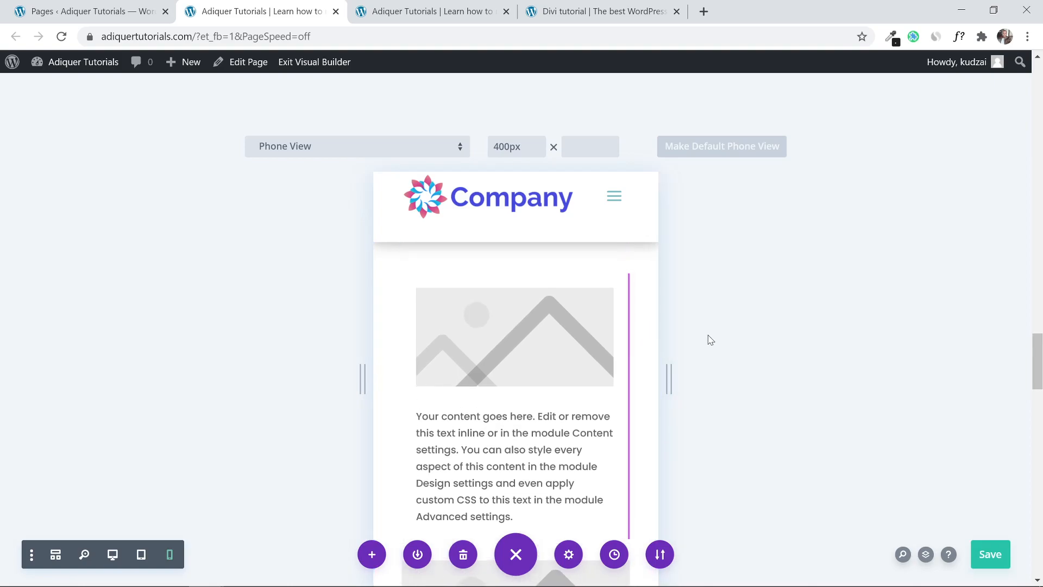
{"action": "scroll", "coordinate": [709, 340], "scroll_direction": "down", "scroll_amount": 4}
{"action": "scroll", "coordinate": [708, 340], "scroll_direction": "up", "scroll_amount": 4}
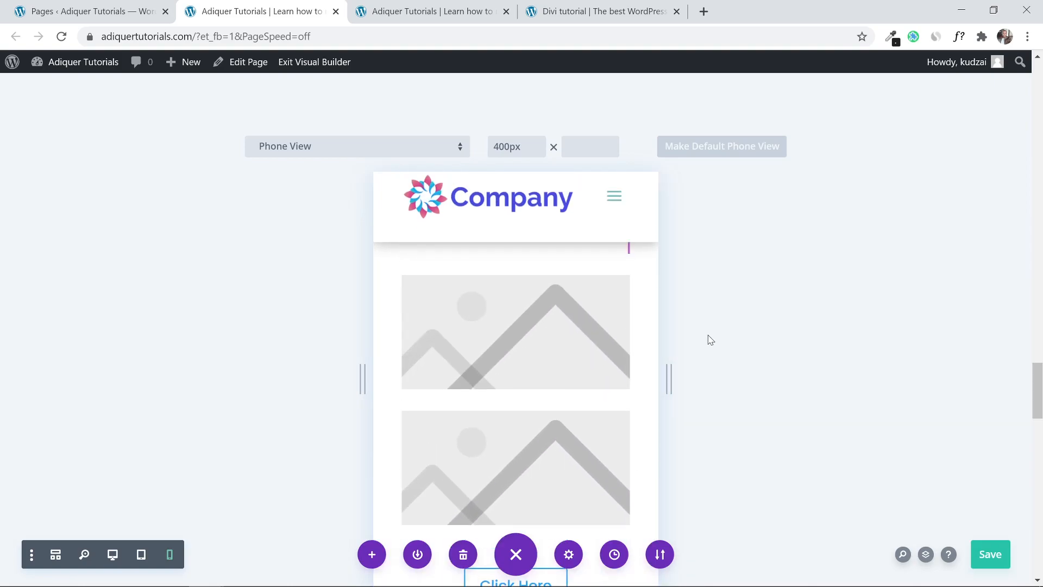
{"action": "scroll", "coordinate": [708, 331], "scroll_direction": "down", "scroll_amount": 2}
{"action": "scroll", "coordinate": [706, 329], "scroll_direction": "down", "scroll_amount": 10}
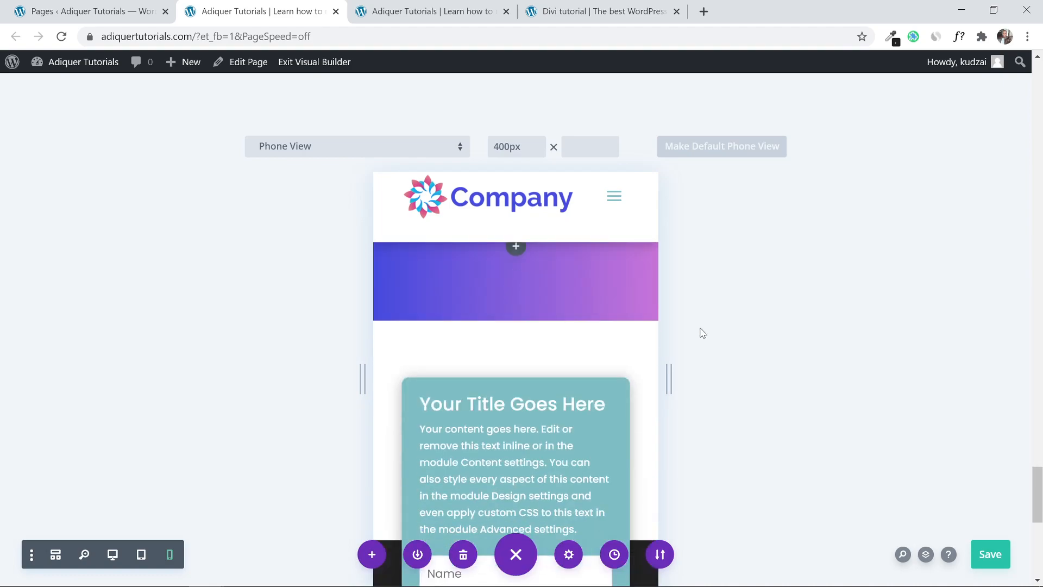
{"action": "scroll", "coordinate": [702, 333], "scroll_direction": "up", "scroll_amount": 10}
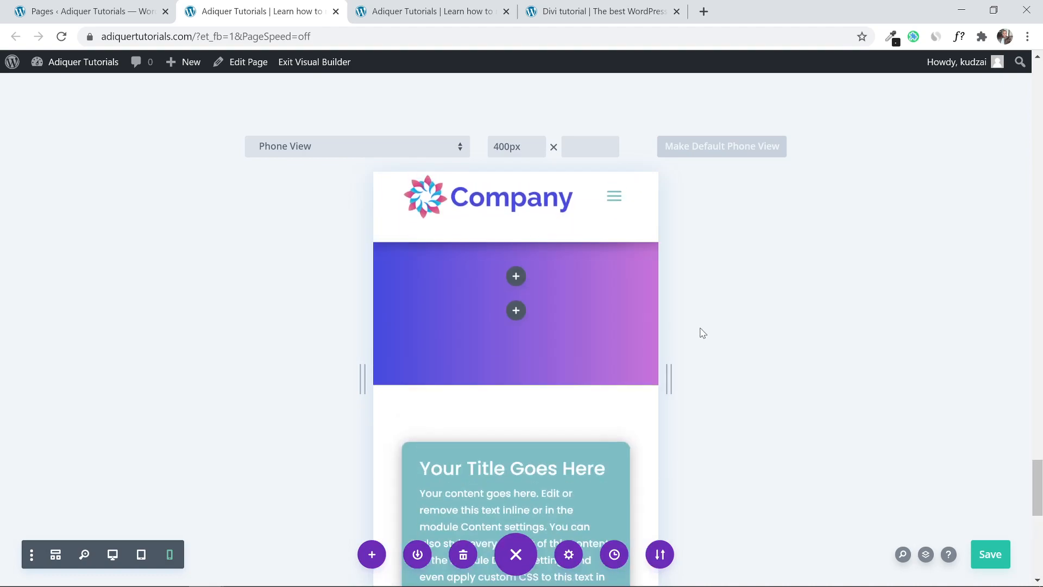
{"action": "scroll", "coordinate": [702, 333], "scroll_direction": "up", "scroll_amount": 4}
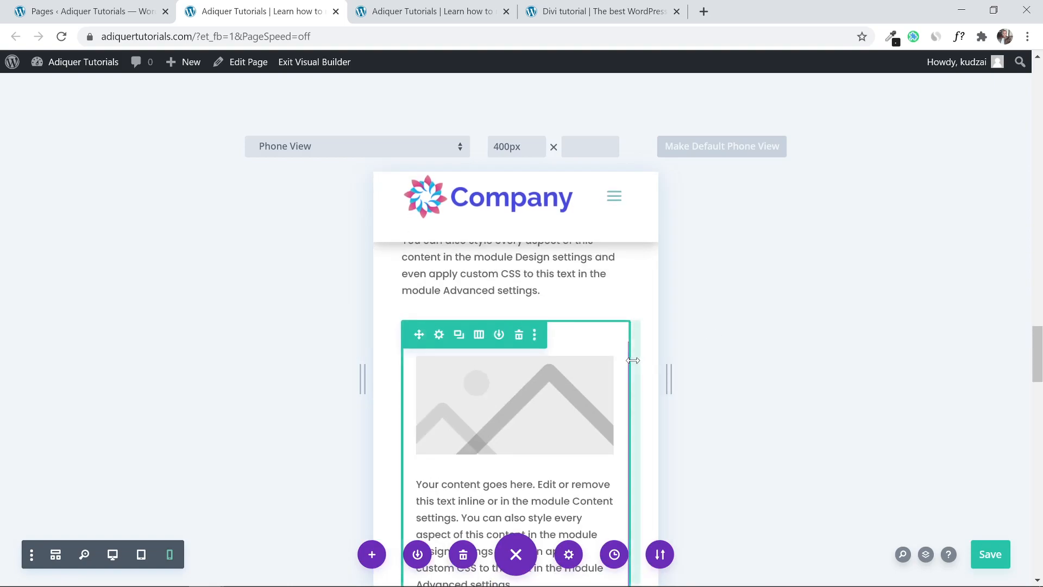
{"action": "scroll", "coordinate": [712, 333], "scroll_direction": "down", "scroll_amount": 3}
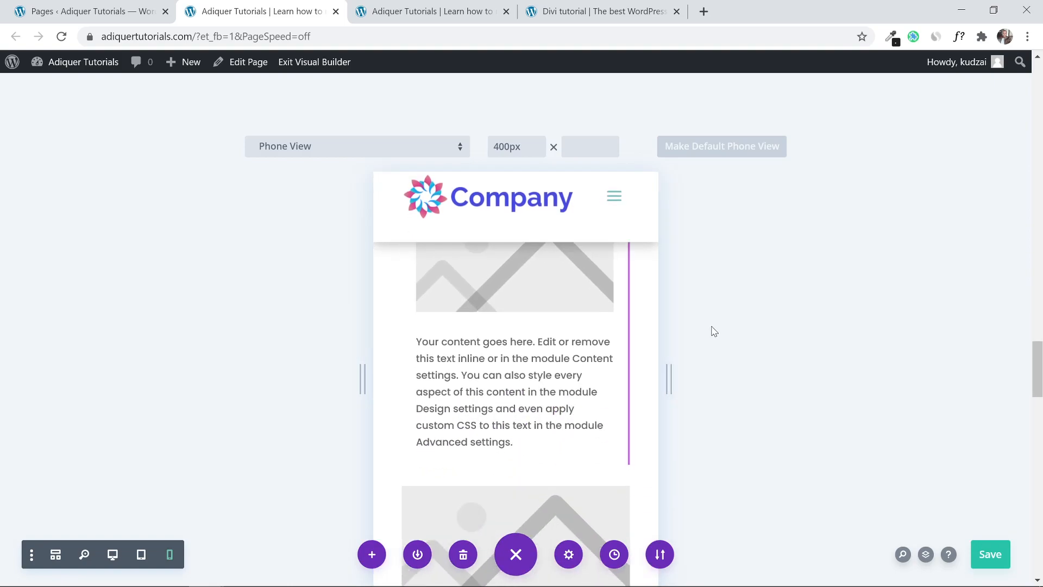
{"action": "scroll", "coordinate": [622, 324], "scroll_direction": "up", "scroll_amount": 2}
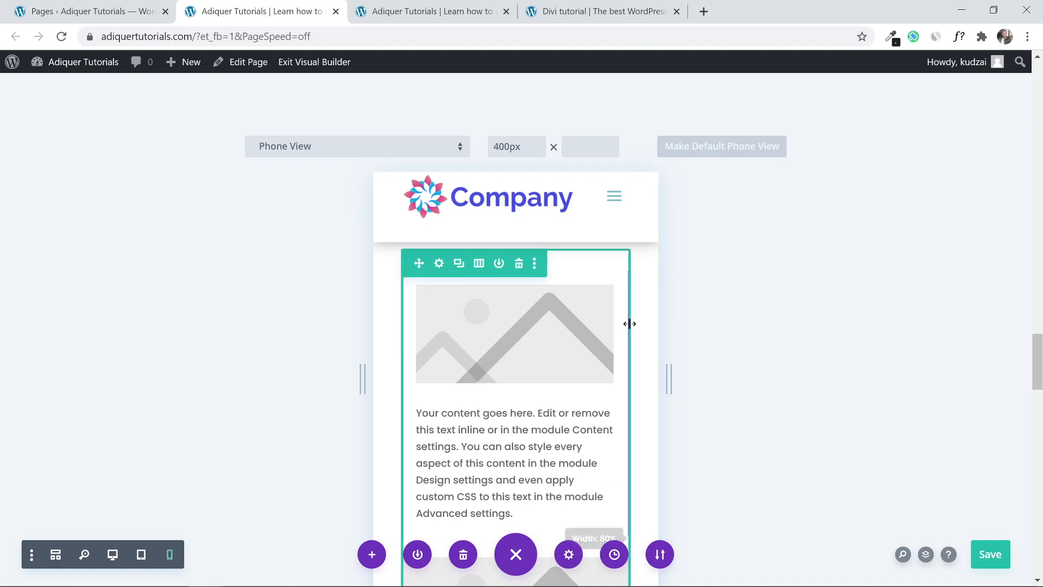
Open the first column's Border design settings and select the right side.
{"action": "left_click", "coordinate": [440, 264]}
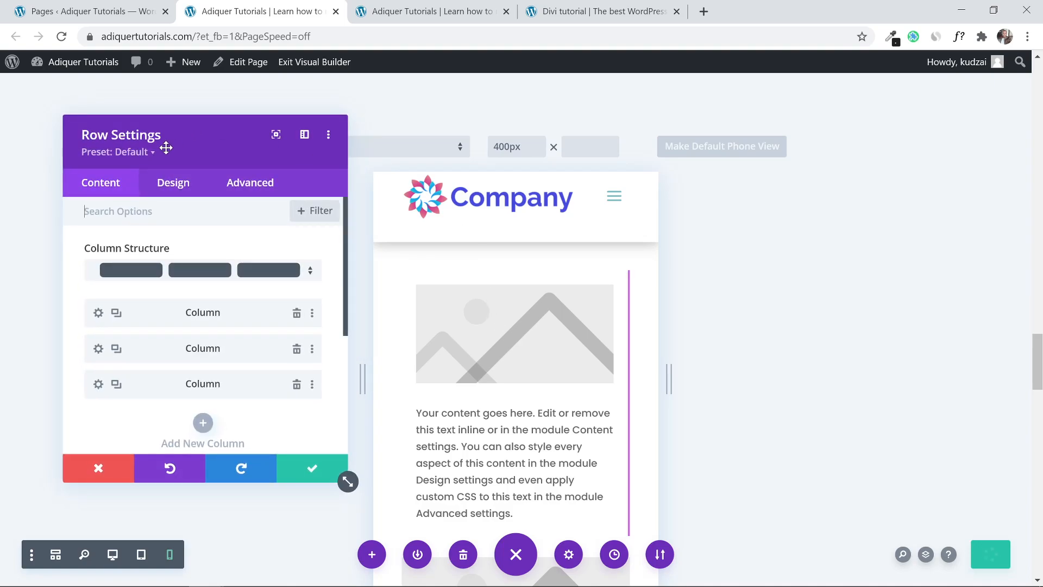
{"action": "left_click", "coordinate": [98, 314]}
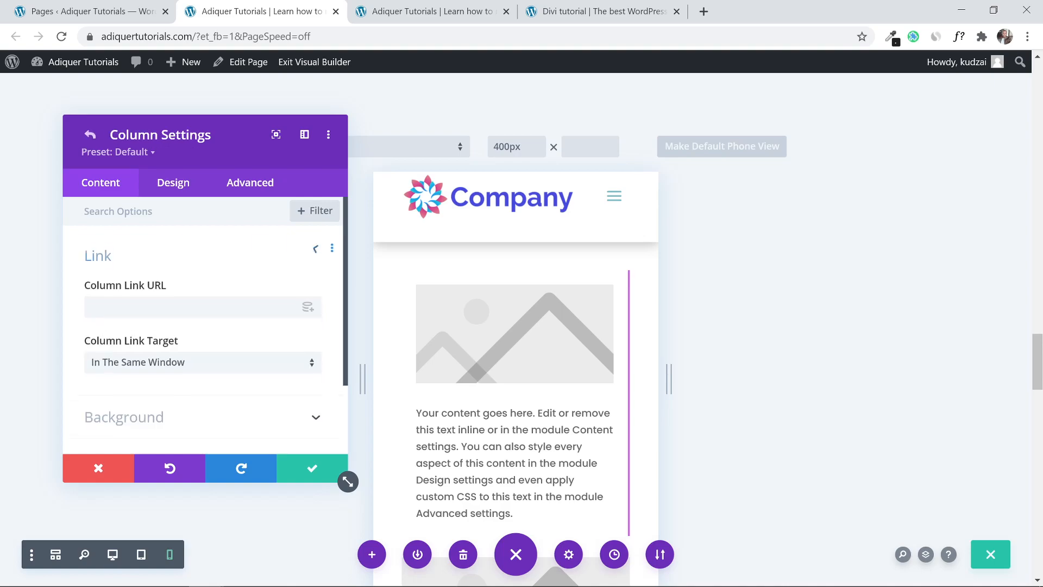
{"action": "left_click", "coordinate": [175, 187]}
{"action": "scroll", "coordinate": [177, 239], "scroll_direction": "down", "scroll_amount": 2}
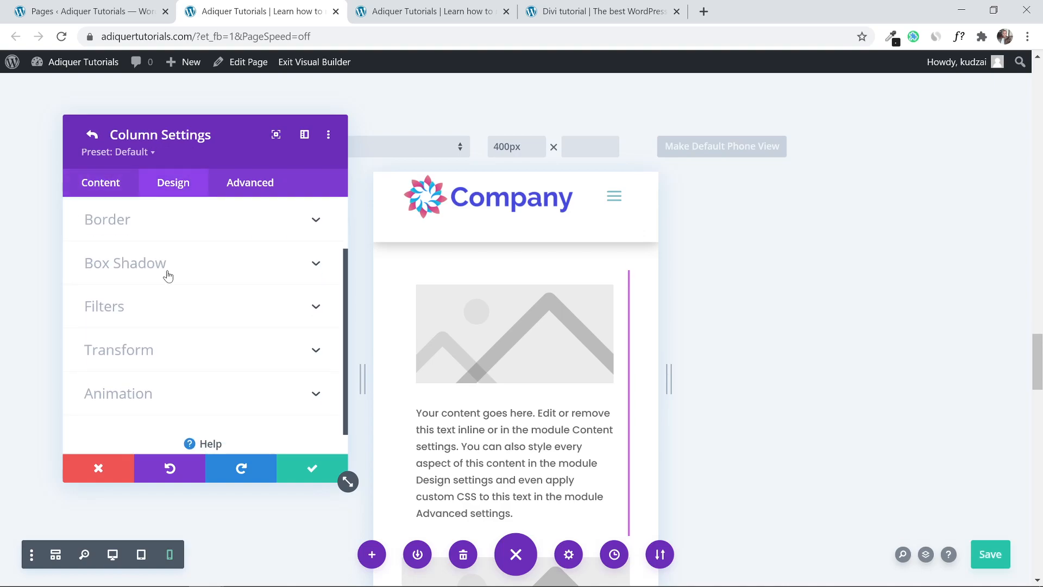
{"action": "left_click", "coordinate": [194, 220]}
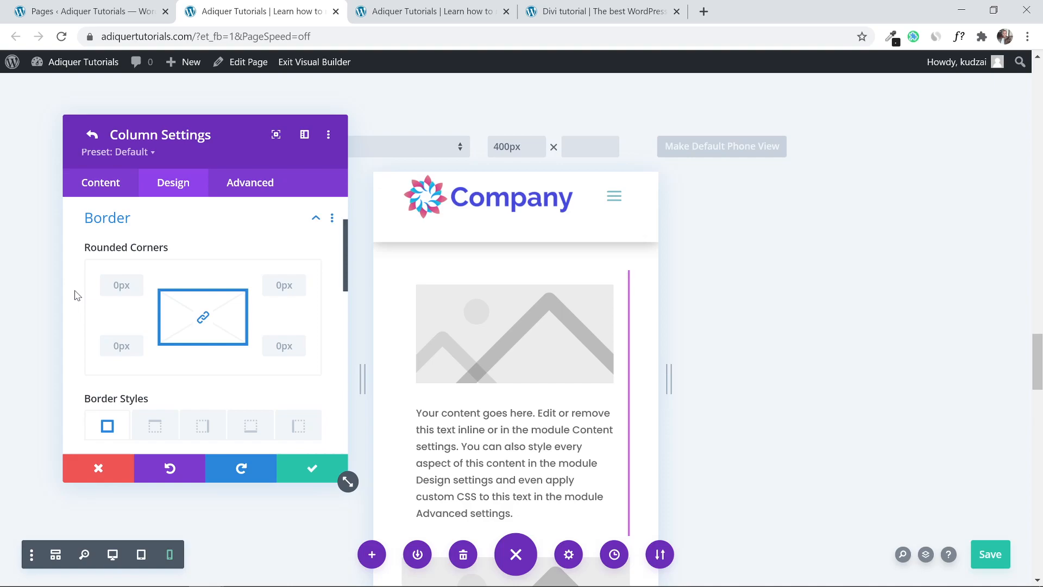
{"action": "scroll", "coordinate": [76, 294], "scroll_direction": "down", "scroll_amount": 3}
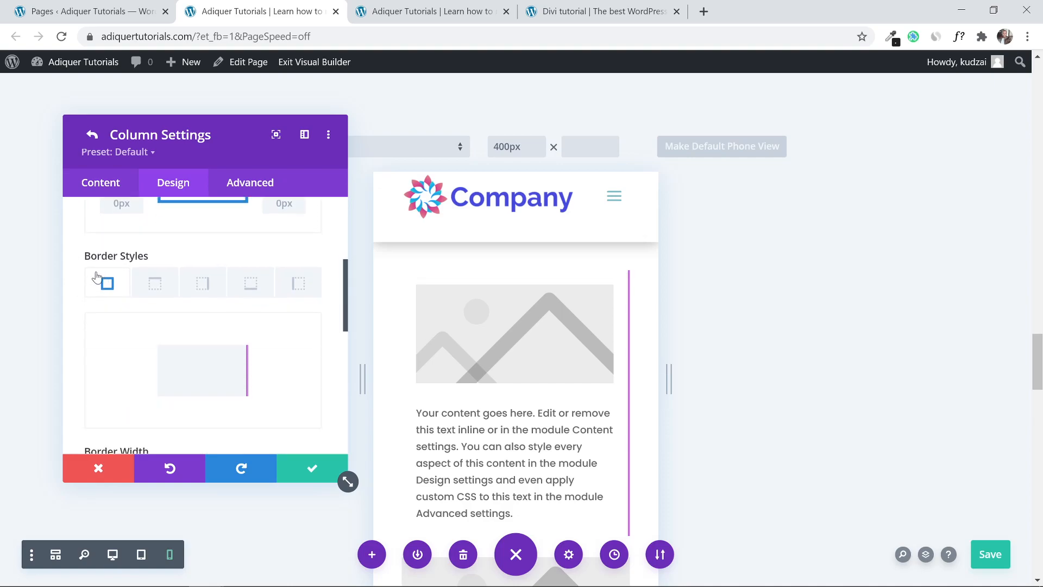
{"action": "left_click", "coordinate": [202, 283]}
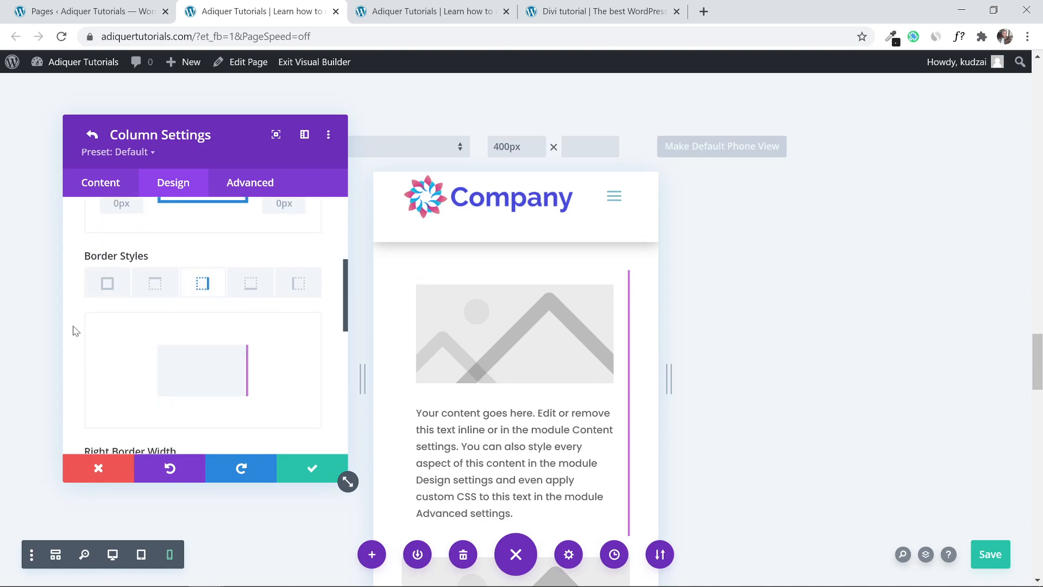
{"action": "scroll", "coordinate": [76, 331], "scroll_direction": "down", "scroll_amount": 3}
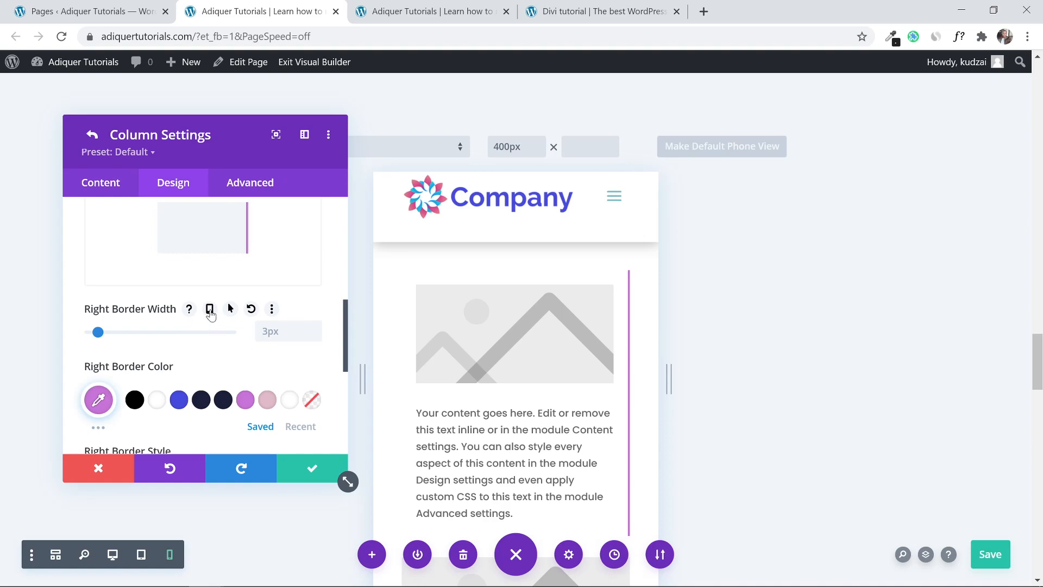
Make the right border width responsive: 0px on phone, keeping 3px on desktop.
{"action": "left_click", "coordinate": [210, 309]}
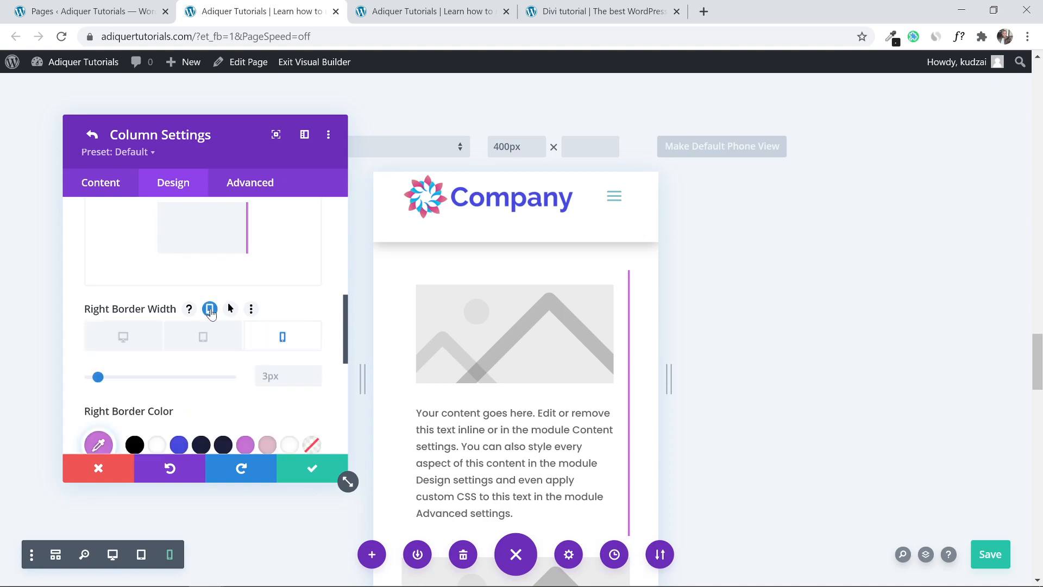
{"action": "left_click", "coordinate": [125, 339]}
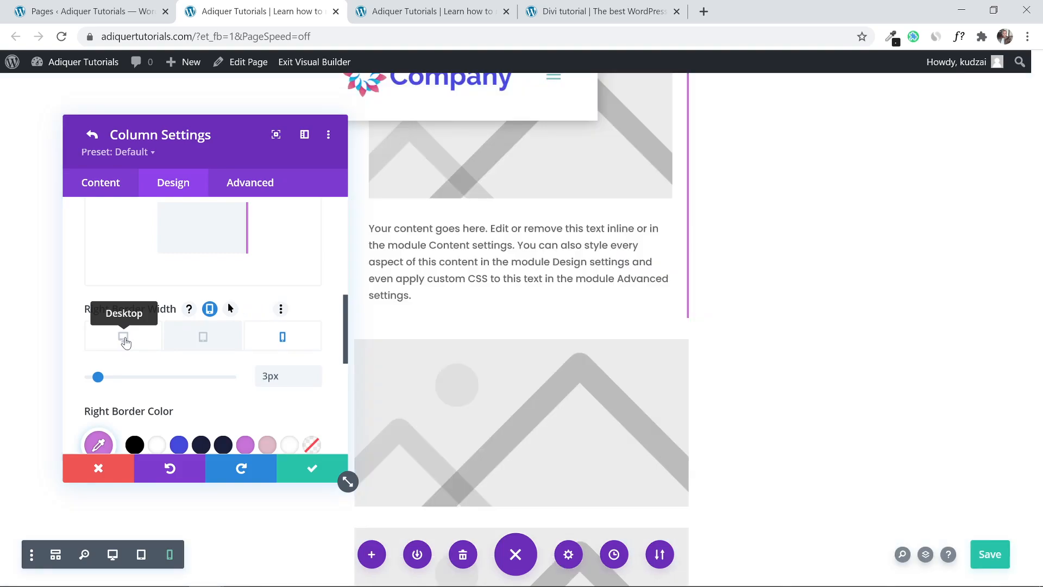
{"action": "left_click", "coordinate": [201, 338]}
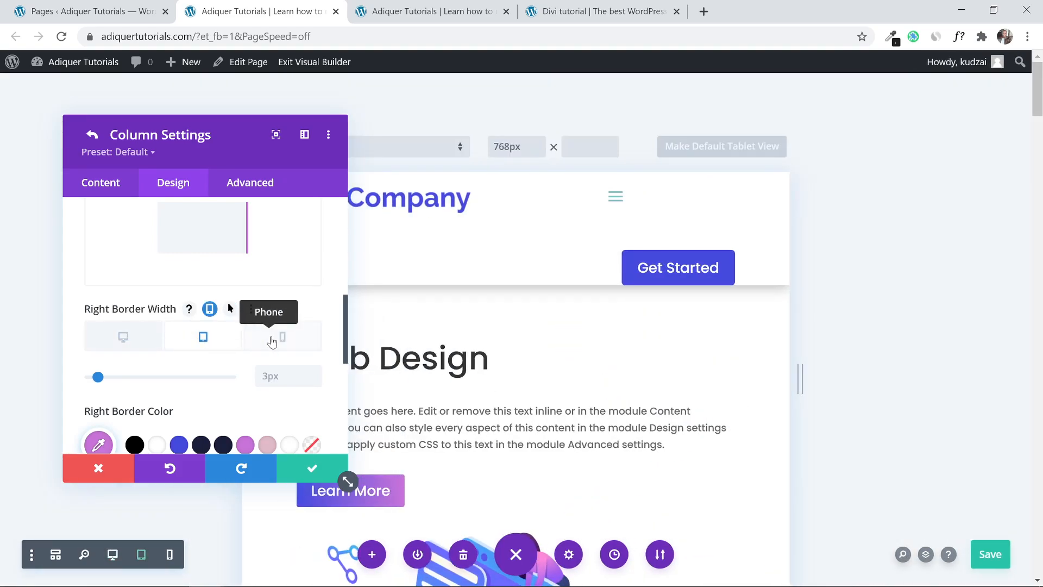
{"action": "left_click", "coordinate": [272, 341]}
{"action": "scroll", "coordinate": [638, 331], "scroll_direction": "down", "scroll_amount": 10}
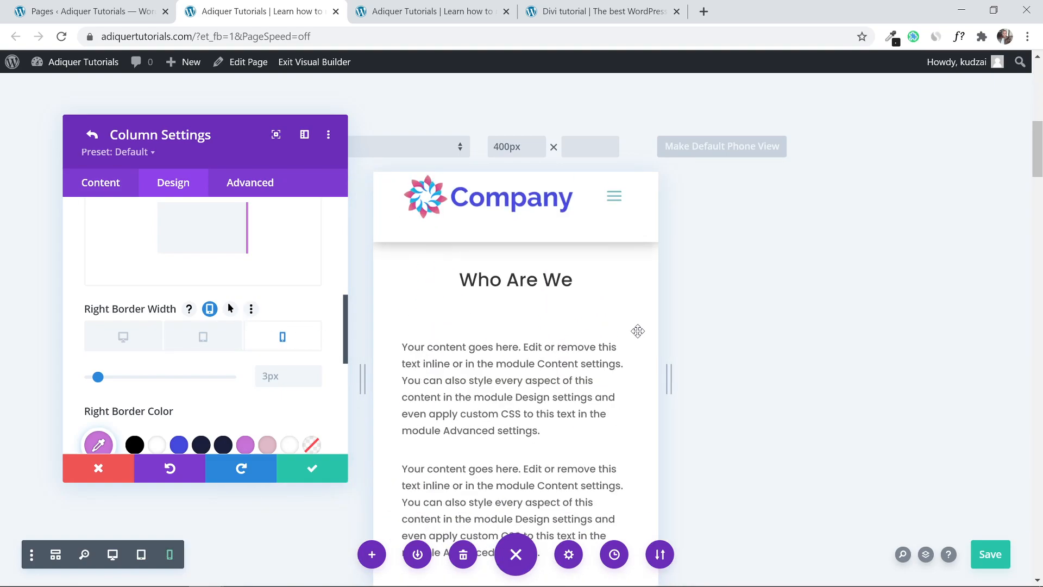
{"action": "scroll", "coordinate": [638, 331], "scroll_direction": "down", "scroll_amount": 10}
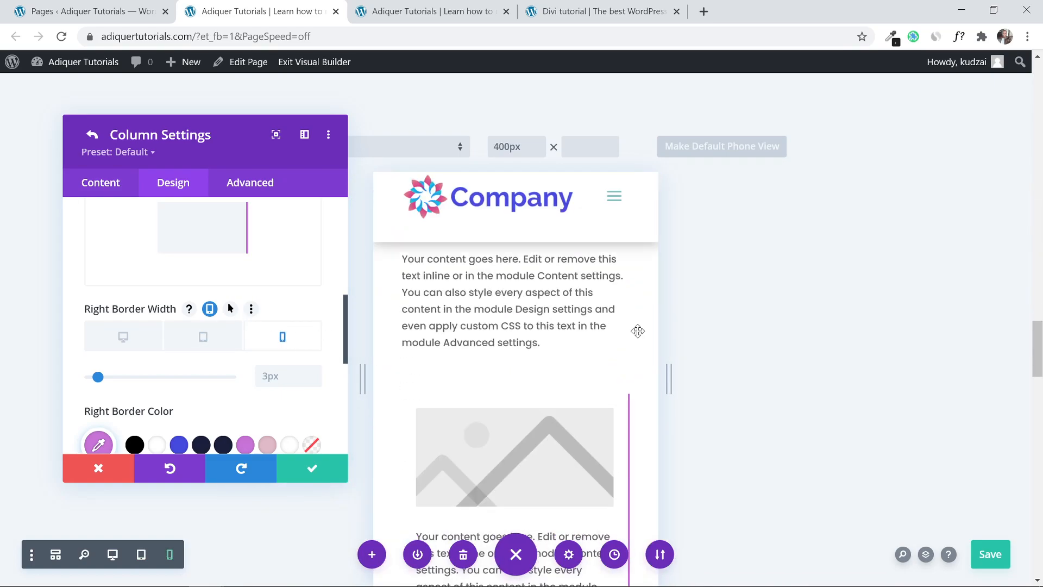
{"action": "scroll", "coordinate": [638, 331], "scroll_direction": "up", "scroll_amount": 1}
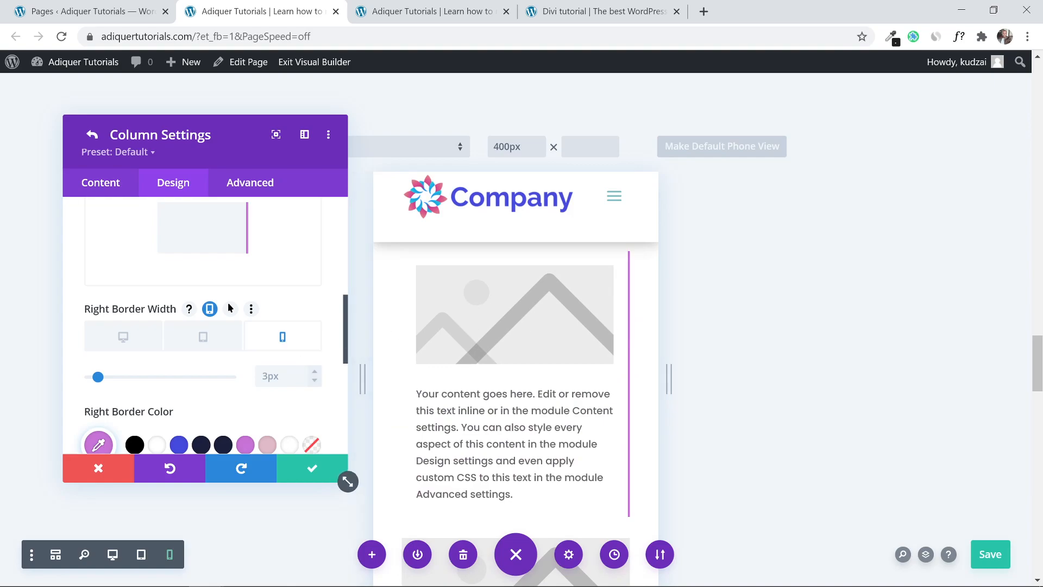
{"action": "type", "text": "0"}
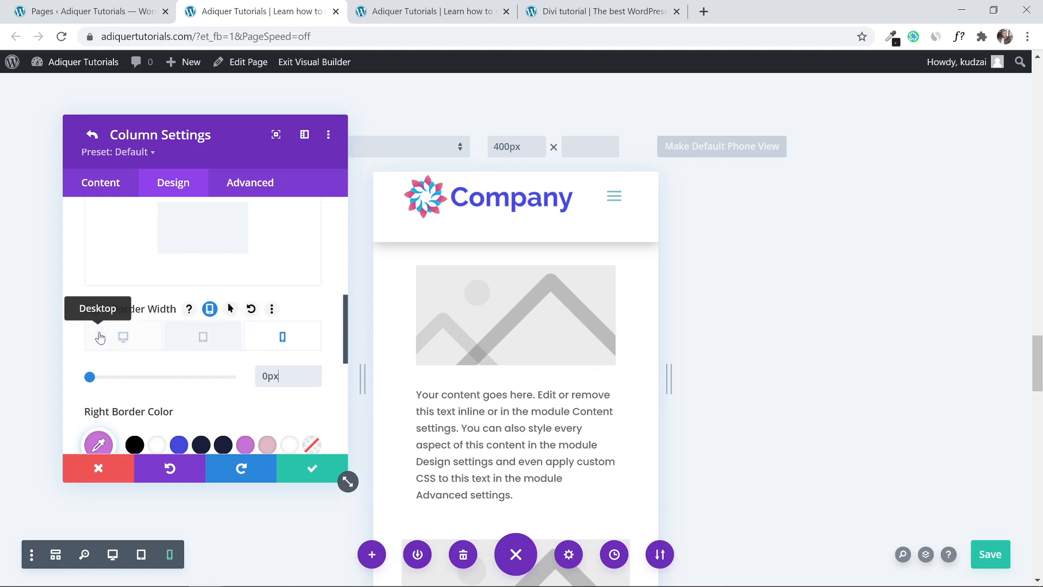
{"action": "left_click", "coordinate": [124, 342]}
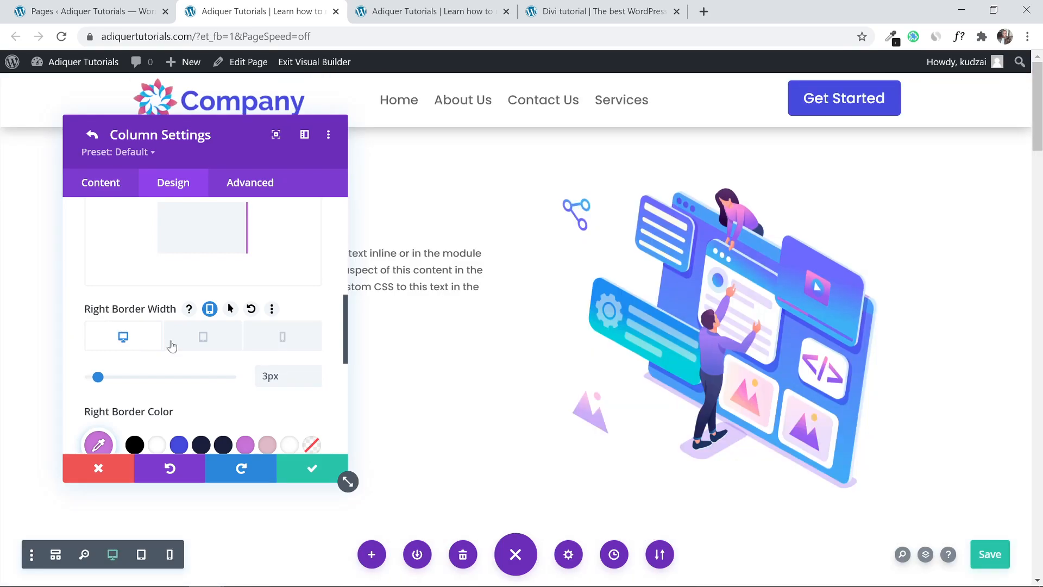
{"action": "scroll", "coordinate": [632, 323], "scroll_direction": "down", "scroll_amount": 10}
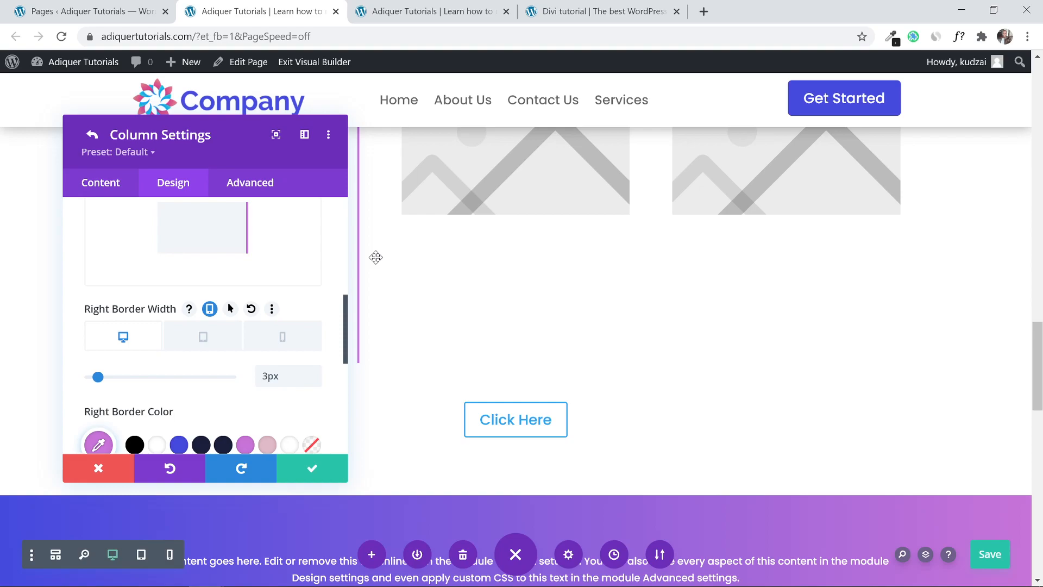
Save the column, row and homepage, then return to the Pages list.
{"action": "left_click", "coordinate": [319, 476]}
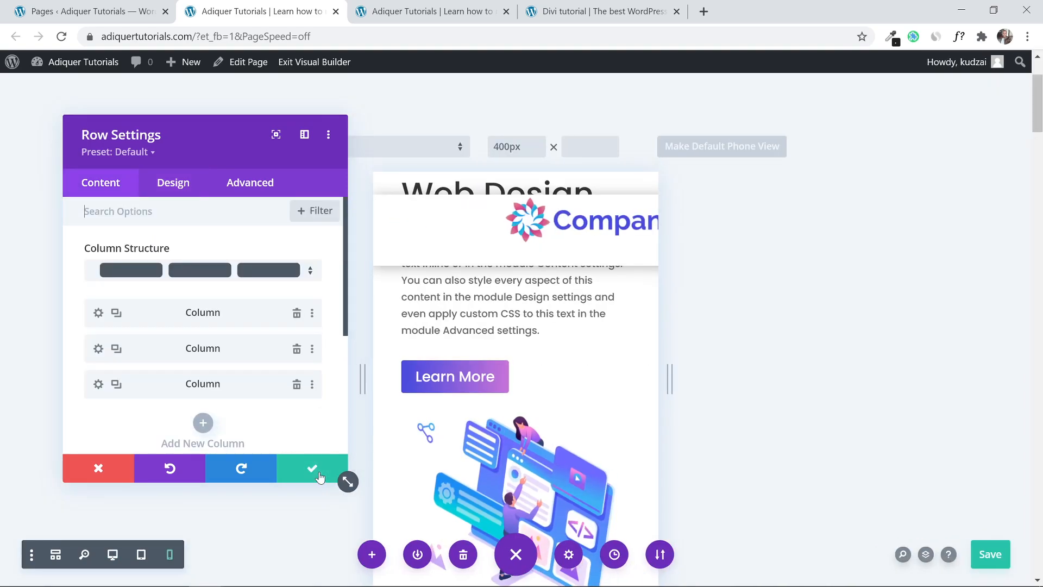
{"action": "left_click", "coordinate": [320, 476]}
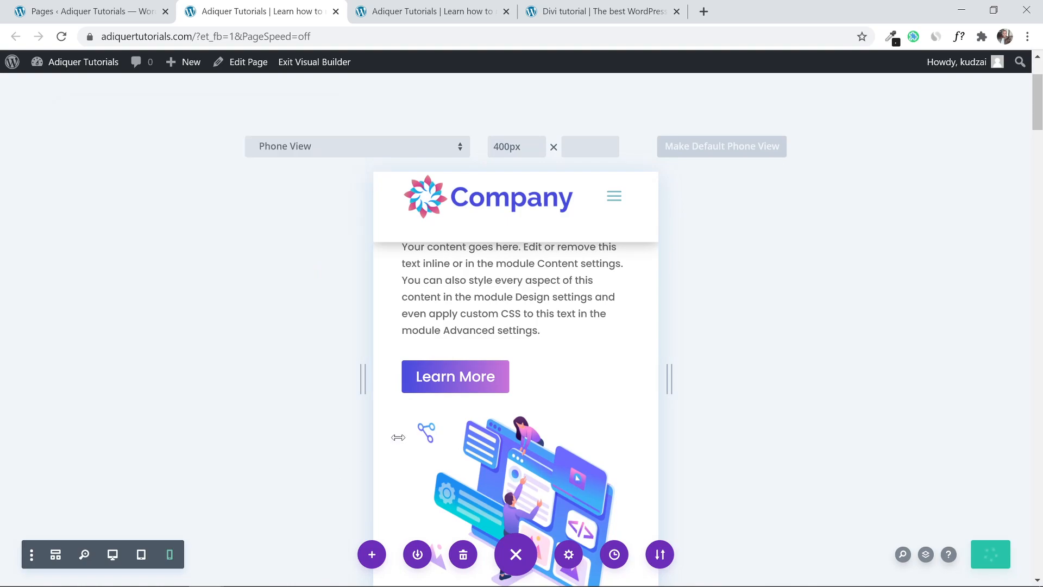
{"action": "key", "text": "ctrl+s"}
{"action": "left_click", "coordinate": [96, 16]}
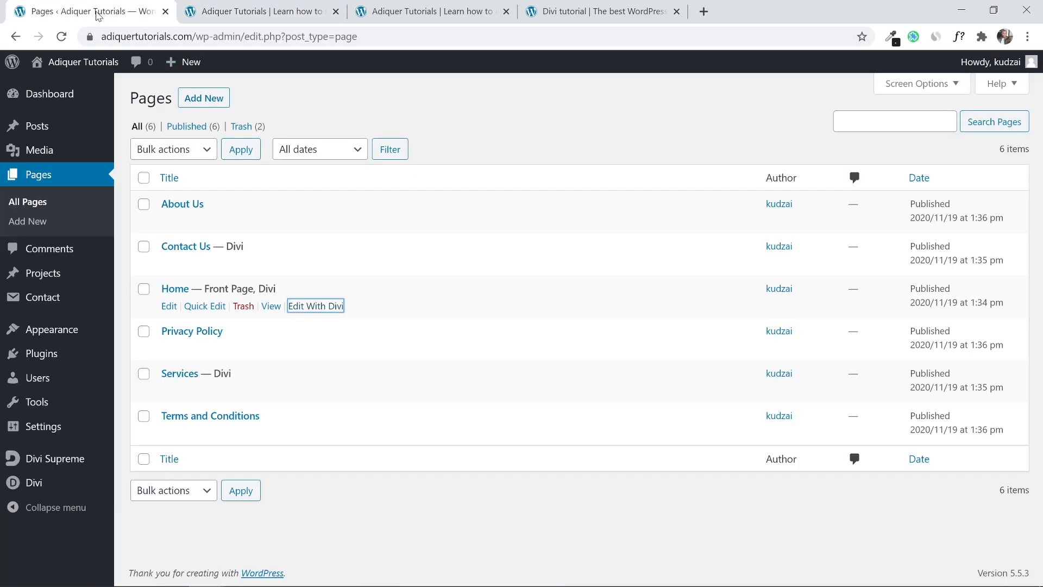